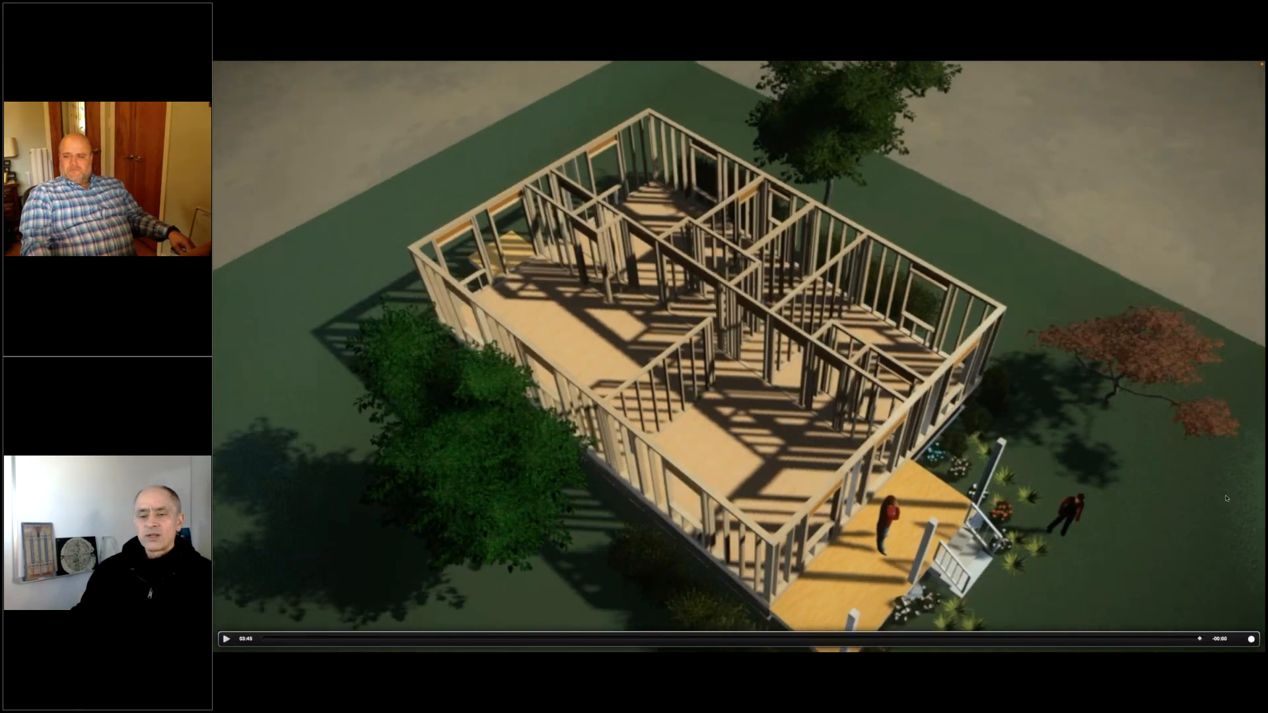
Step: End the slideshow after the residential case study title slide and switch to the Archicad project
click(1213, 487)
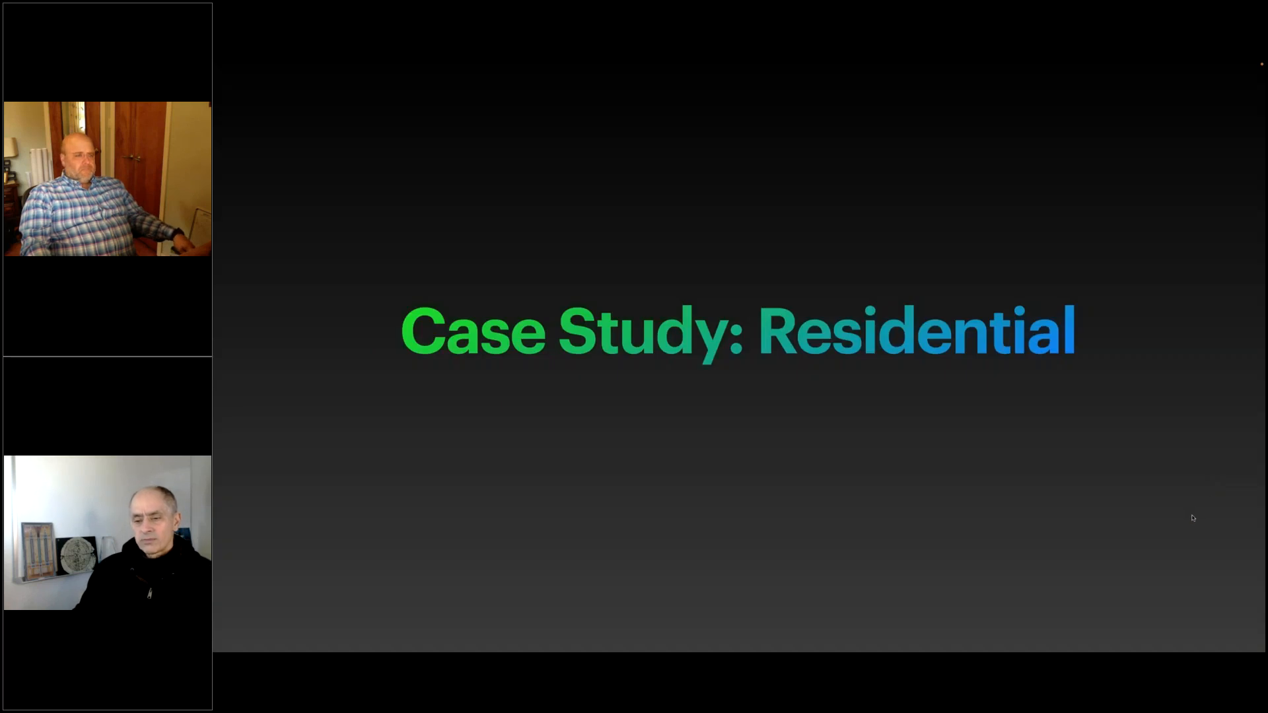
click(1082, 492)
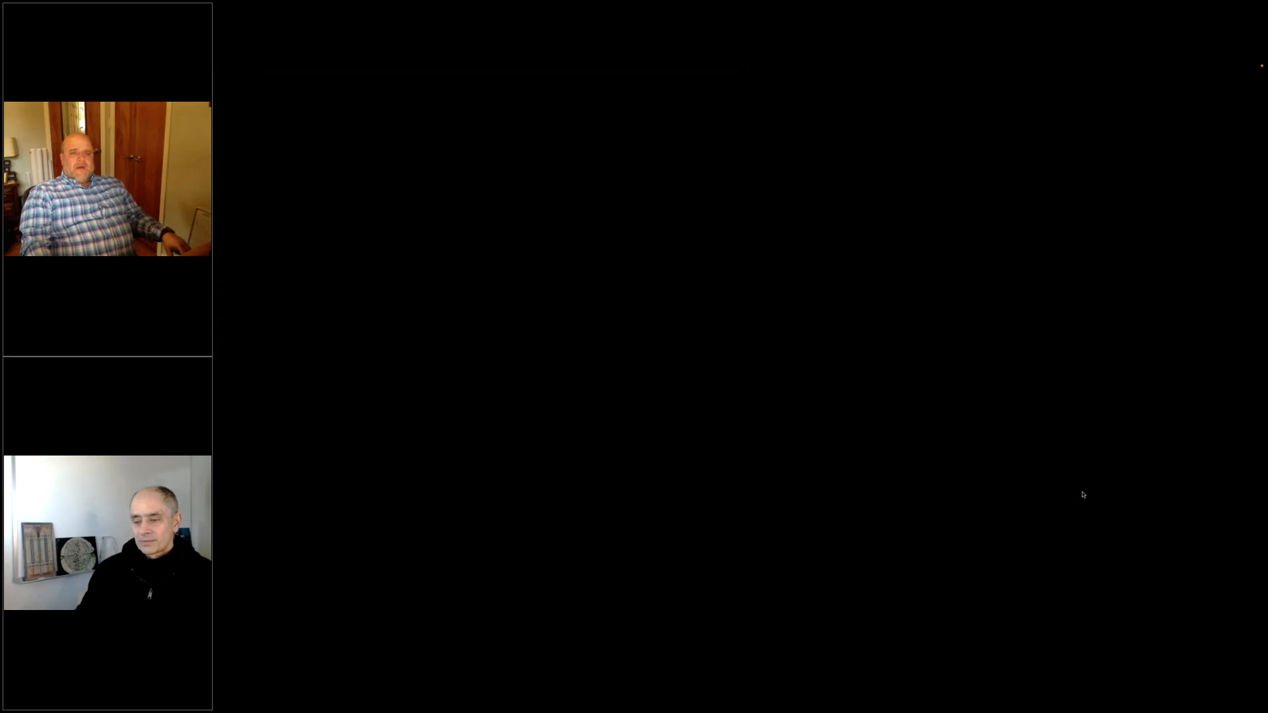
key(Escape)
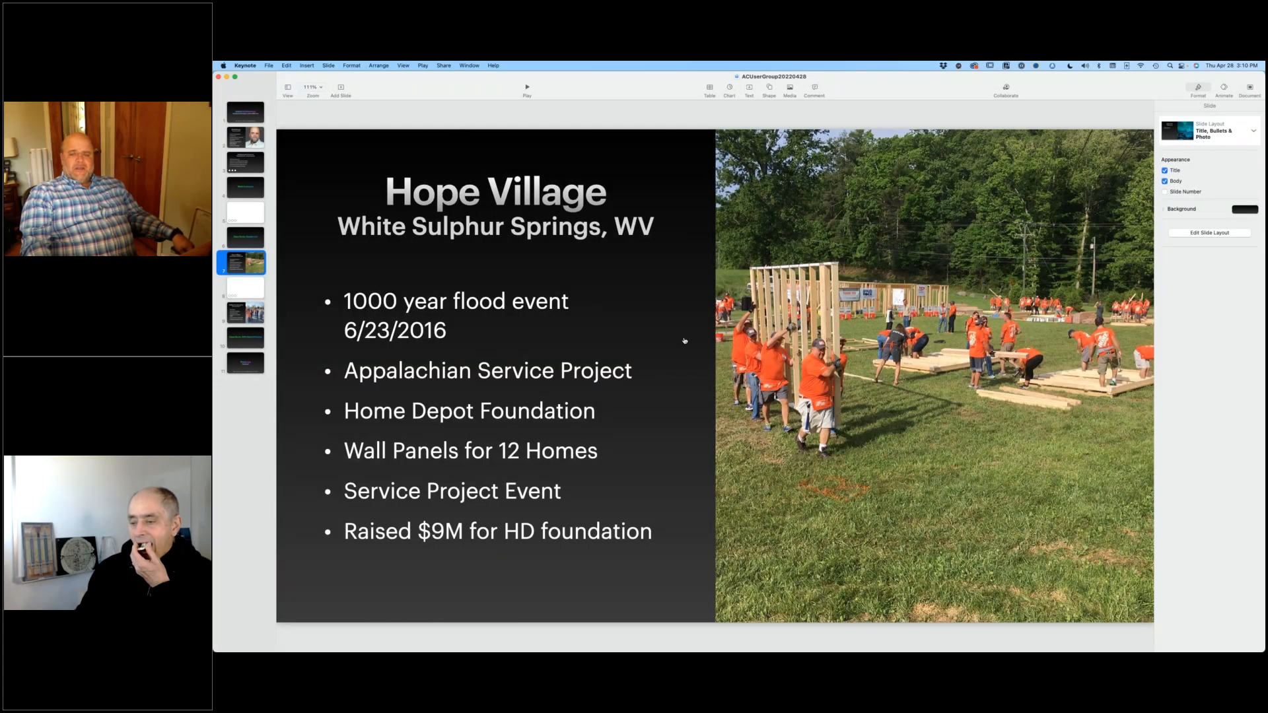
key(super+Tab)
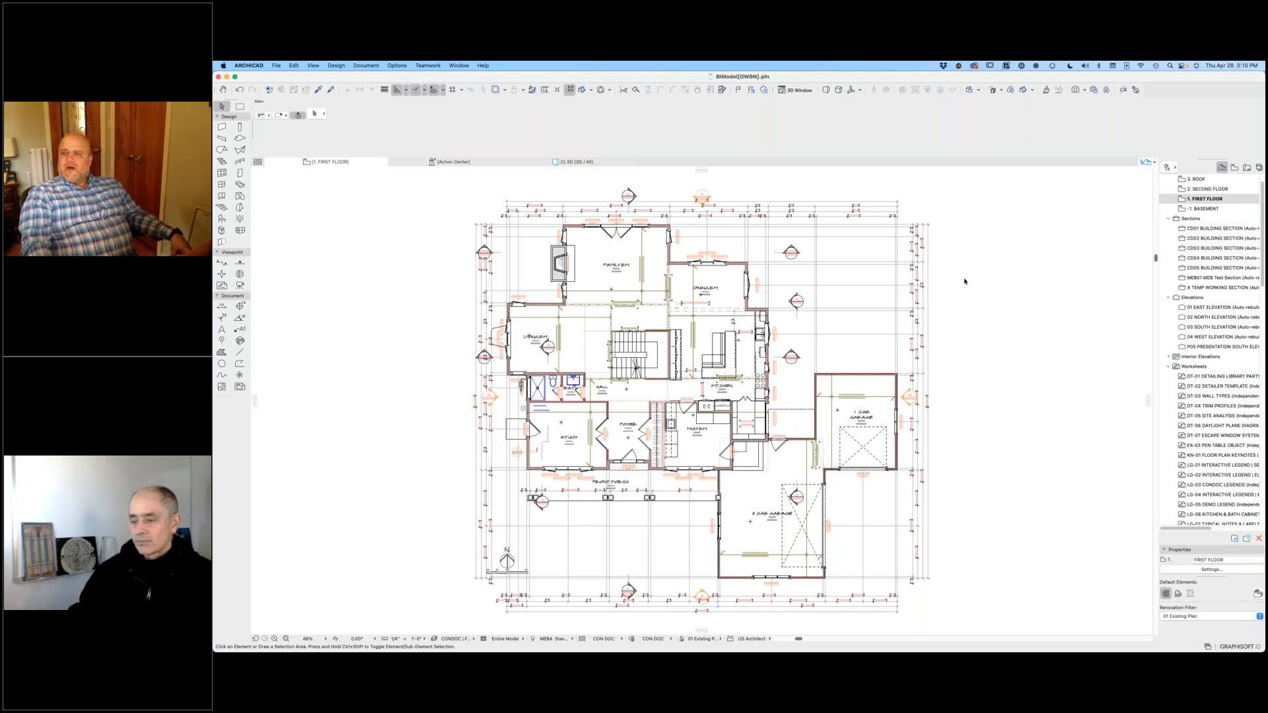
Step: Look through the worksheet and schedule views in the View Map and bring up the Layout Book
click(1233, 168)
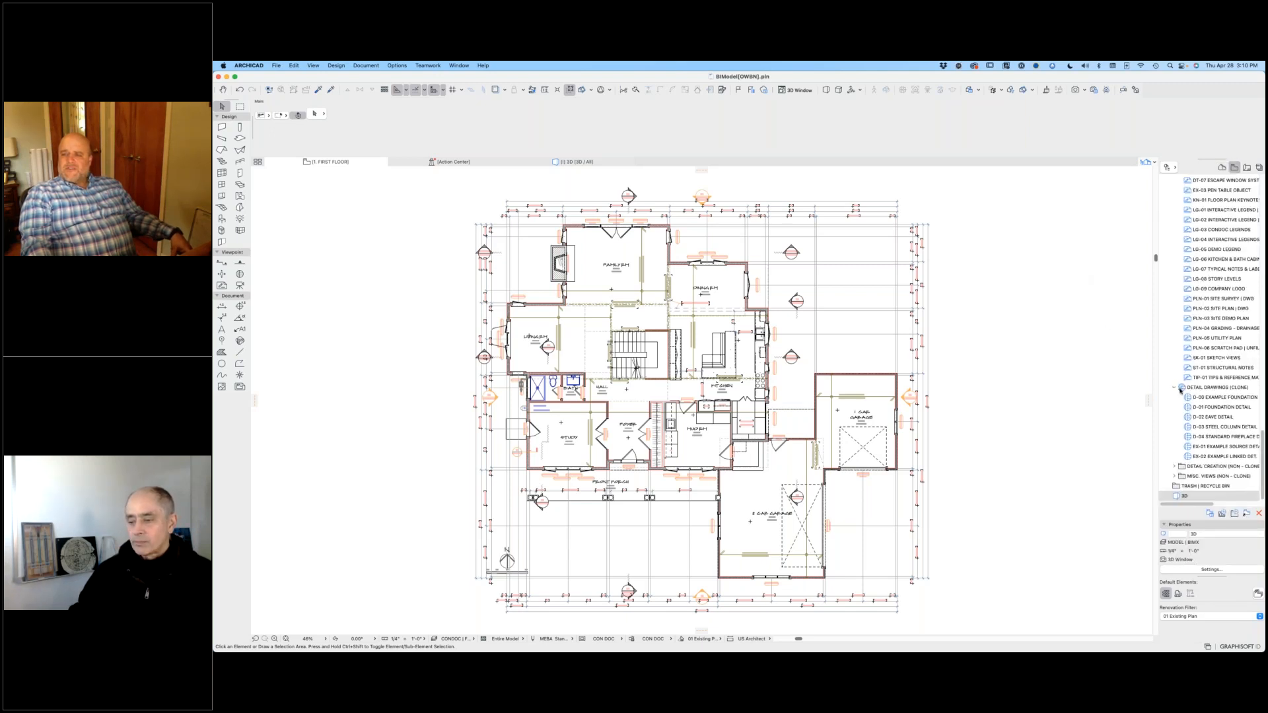
scroll(1184, 380, up, 10)
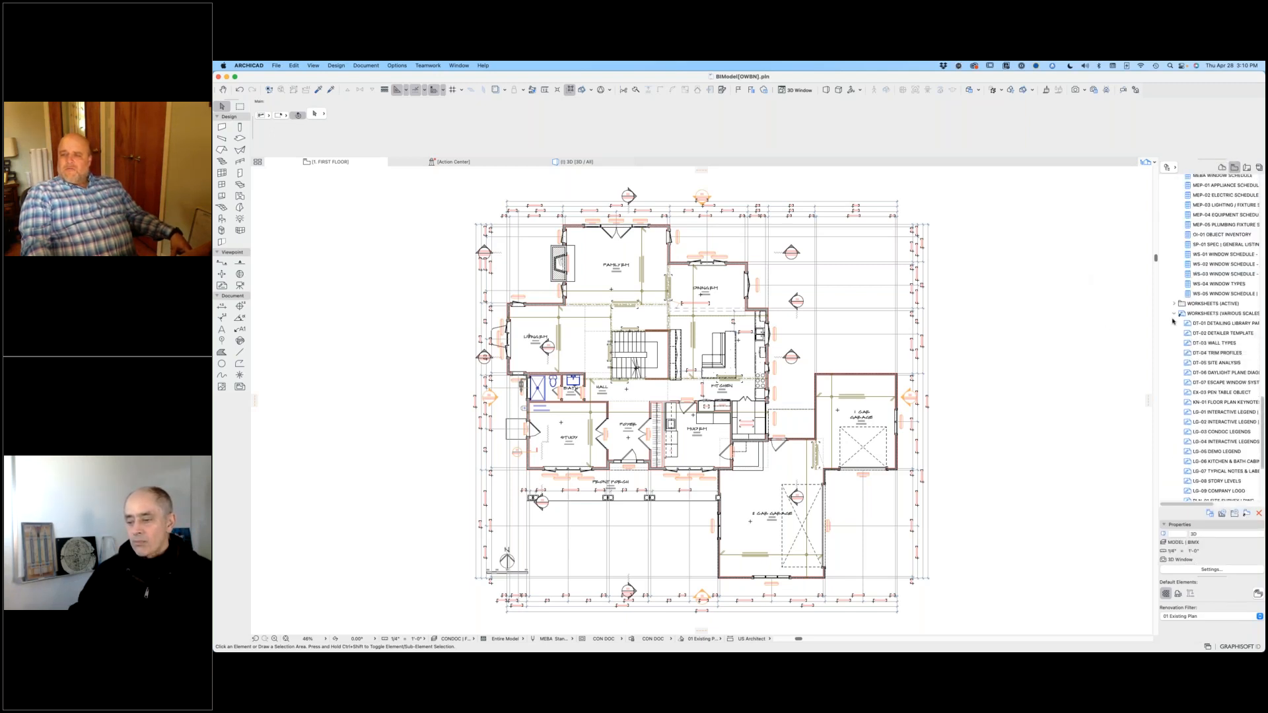
scroll(1188, 242, up, 12)
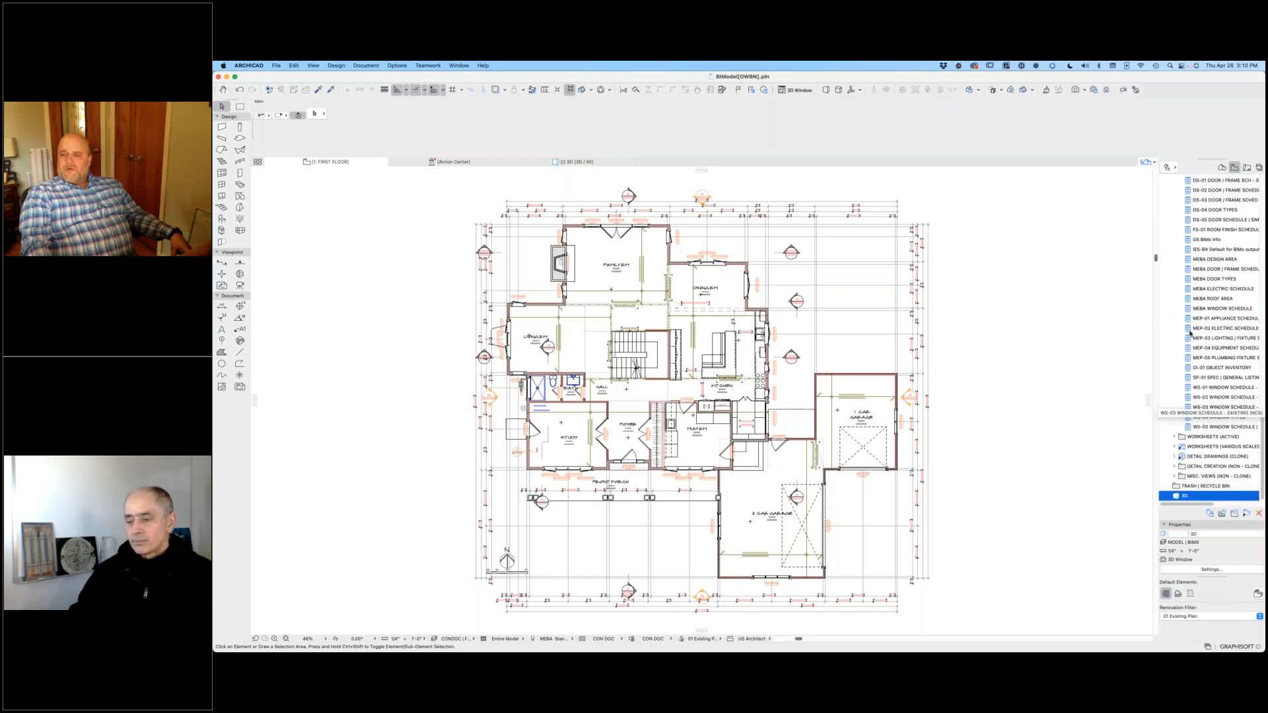
click(1246, 168)
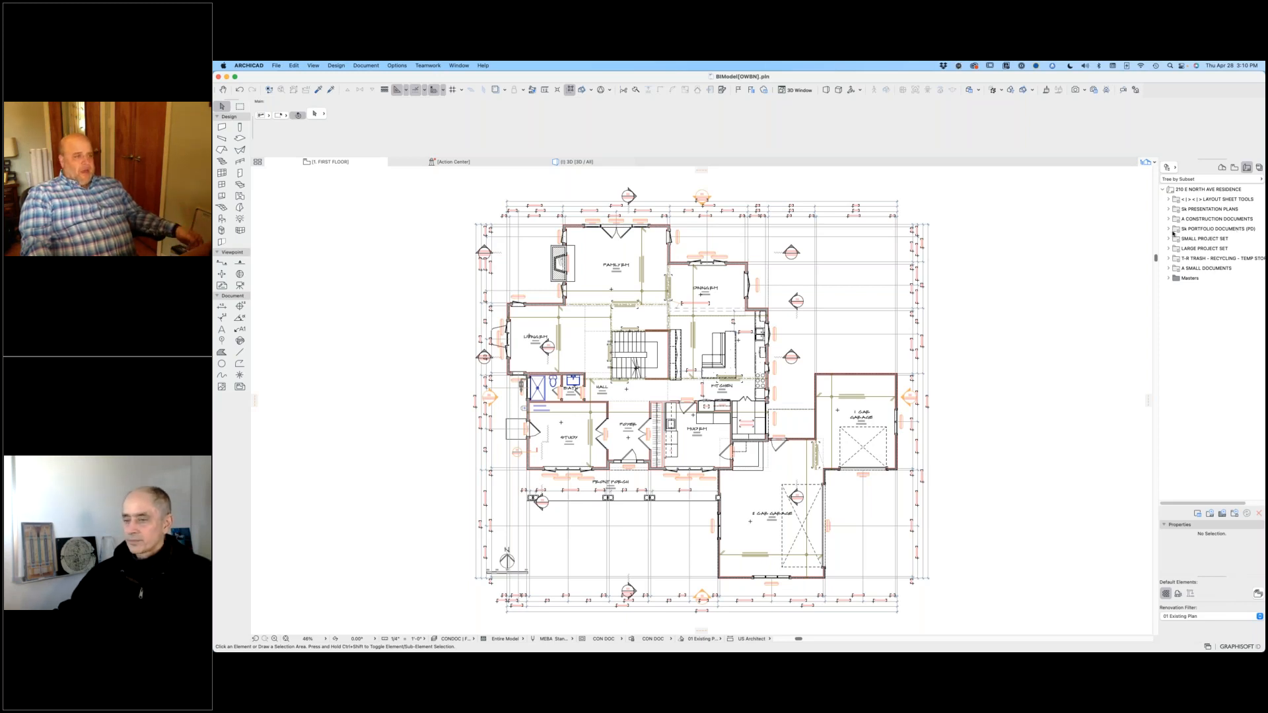
Step: Look over the presentation, construction and portfolio subsets in the Layout Book and expand Sk Portfolio Documents (PD)
click(1190, 209)
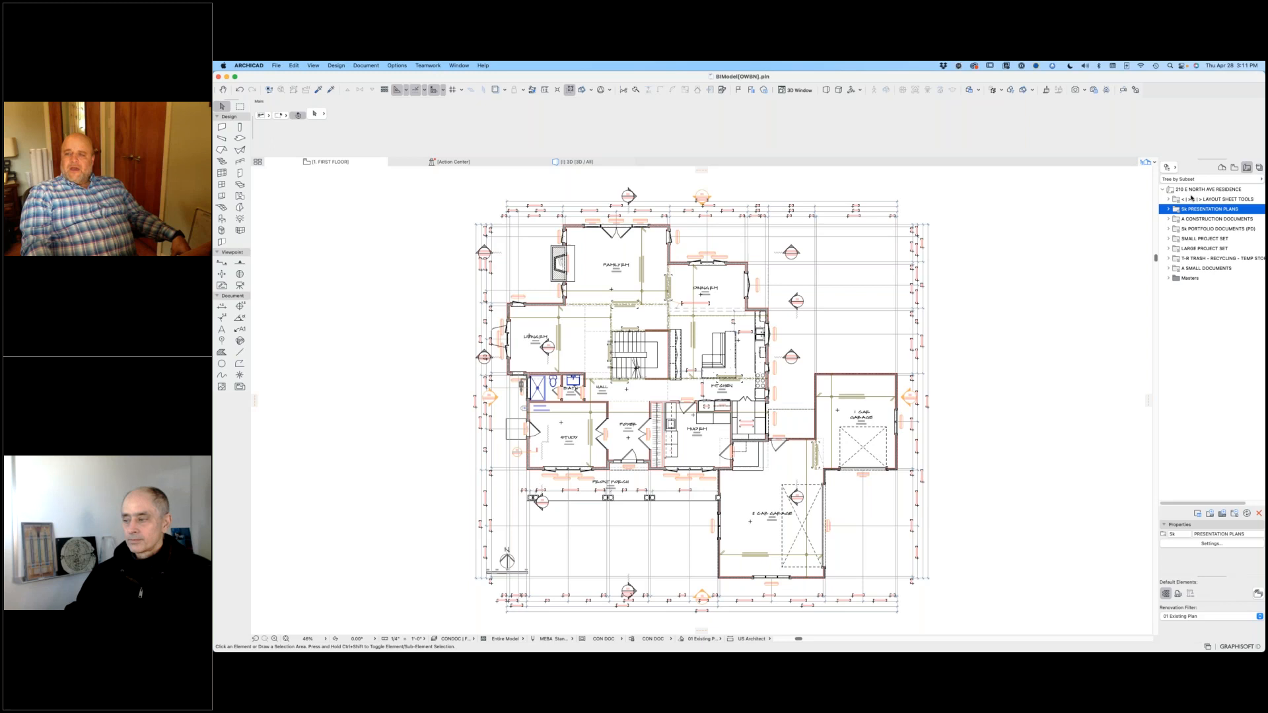
click(1195, 220)
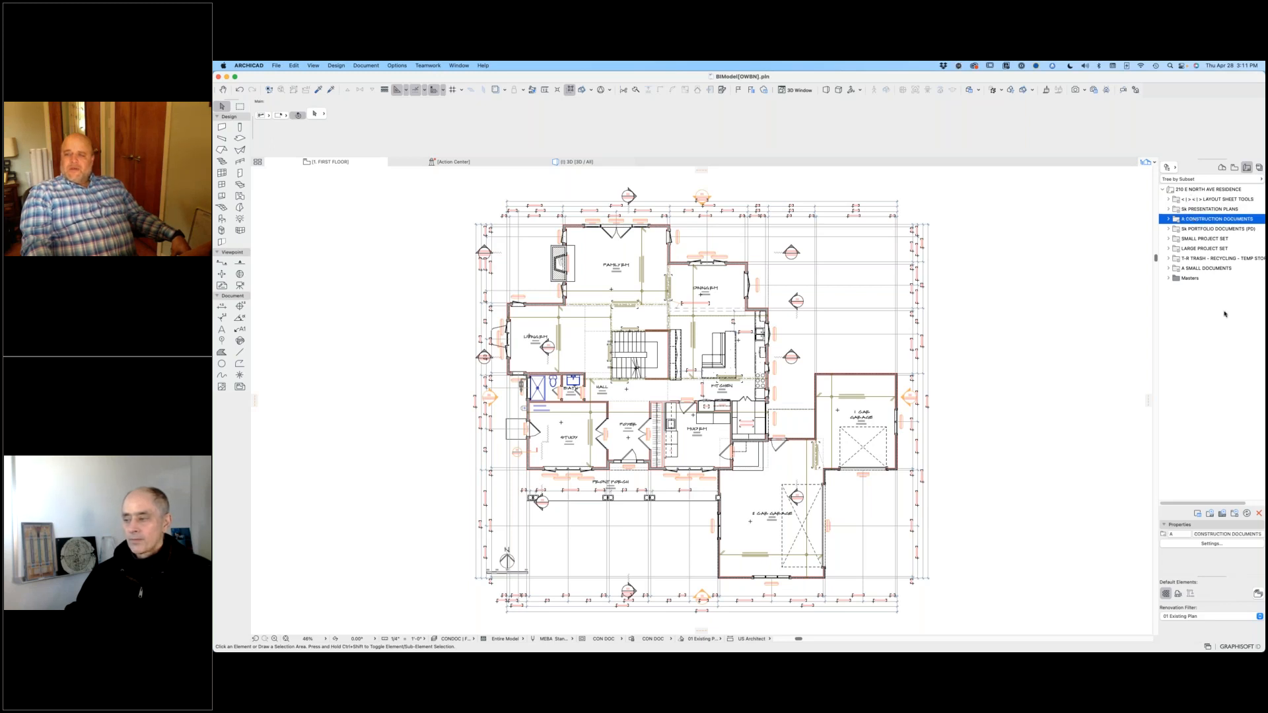
click(1204, 229)
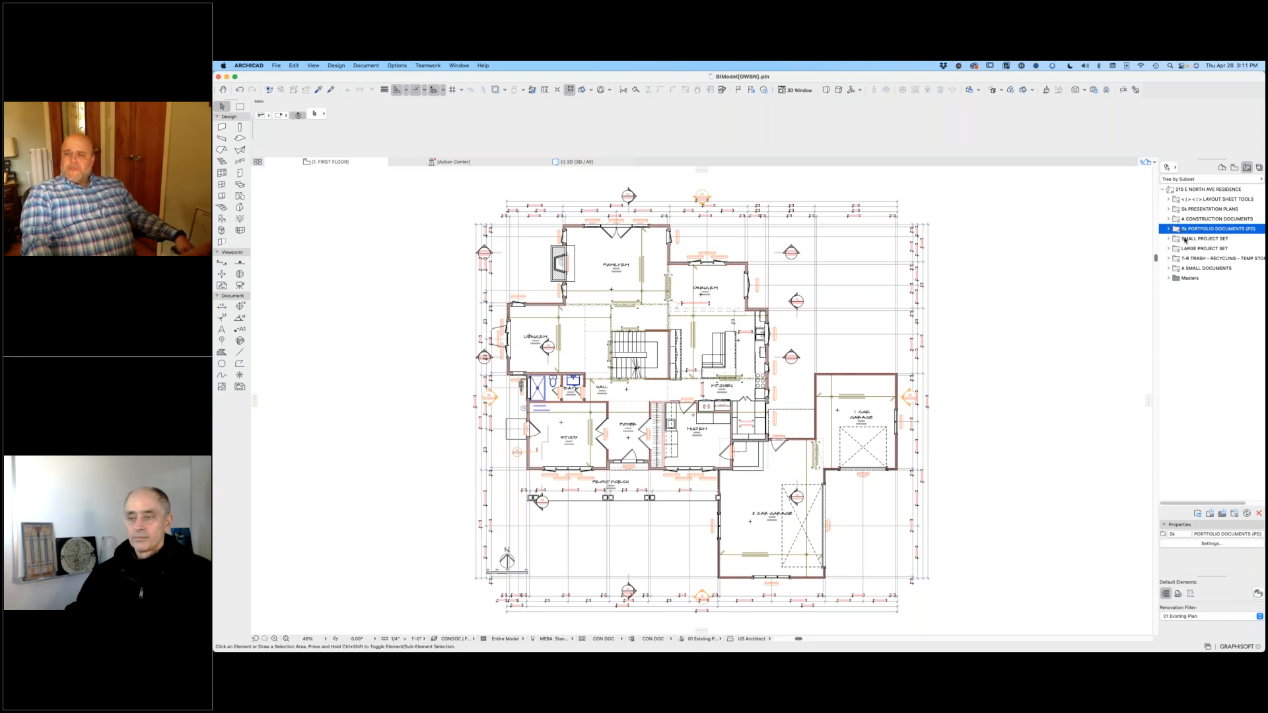
click(1167, 229)
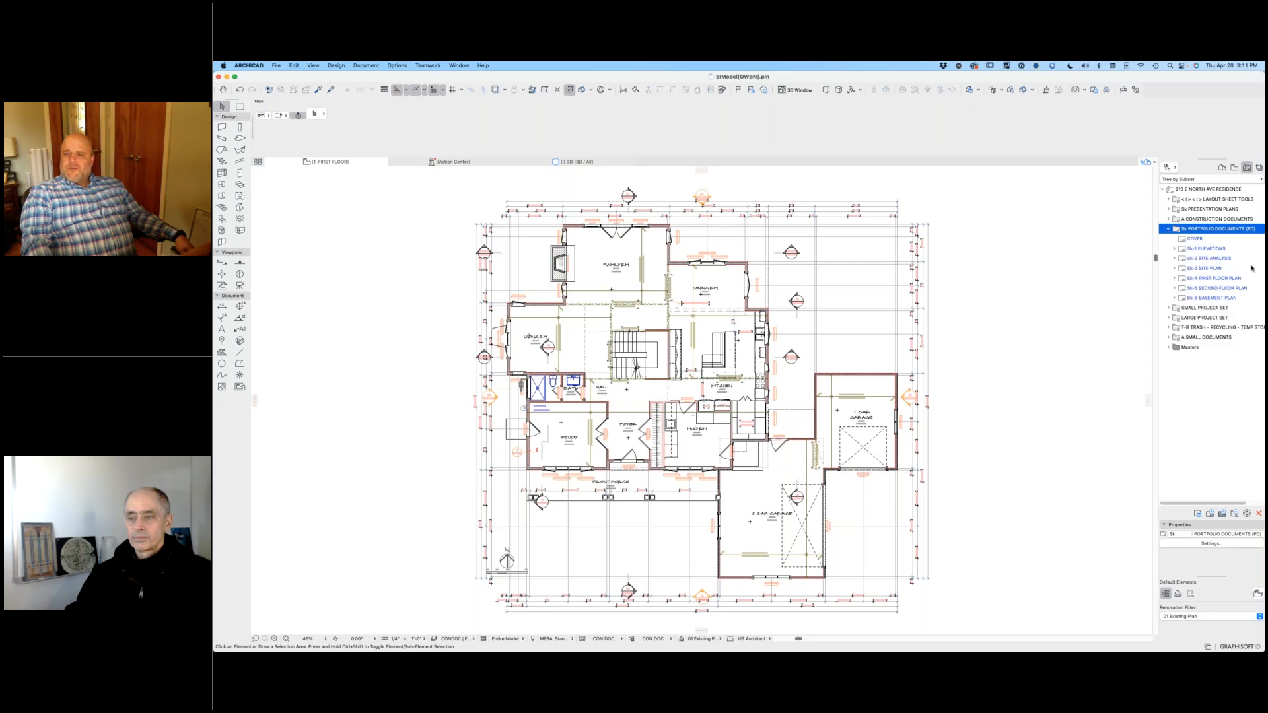
Step: View the portfolio layouts Sk-2 Site Analysis, Sk-3 Site Plan, Sk-4 First Floor Plan and Sk-1 Elevations in turn
double_click(1214, 259)
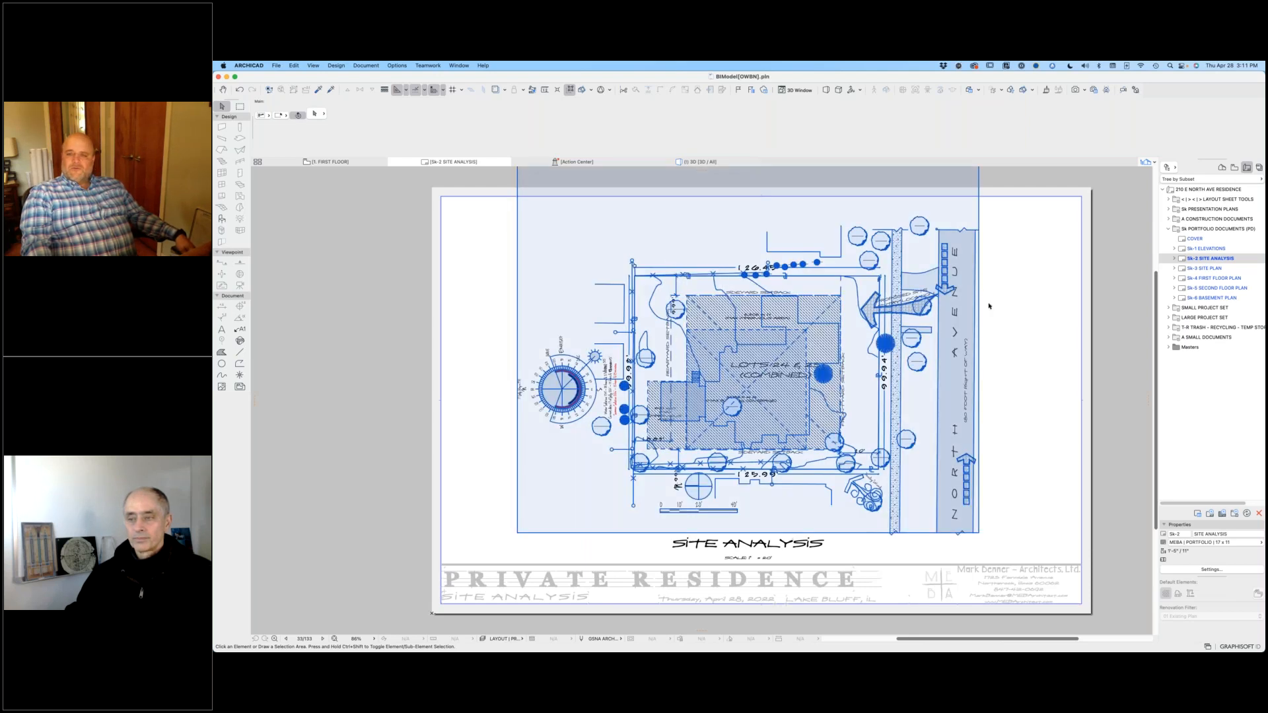
double_click(1225, 270)
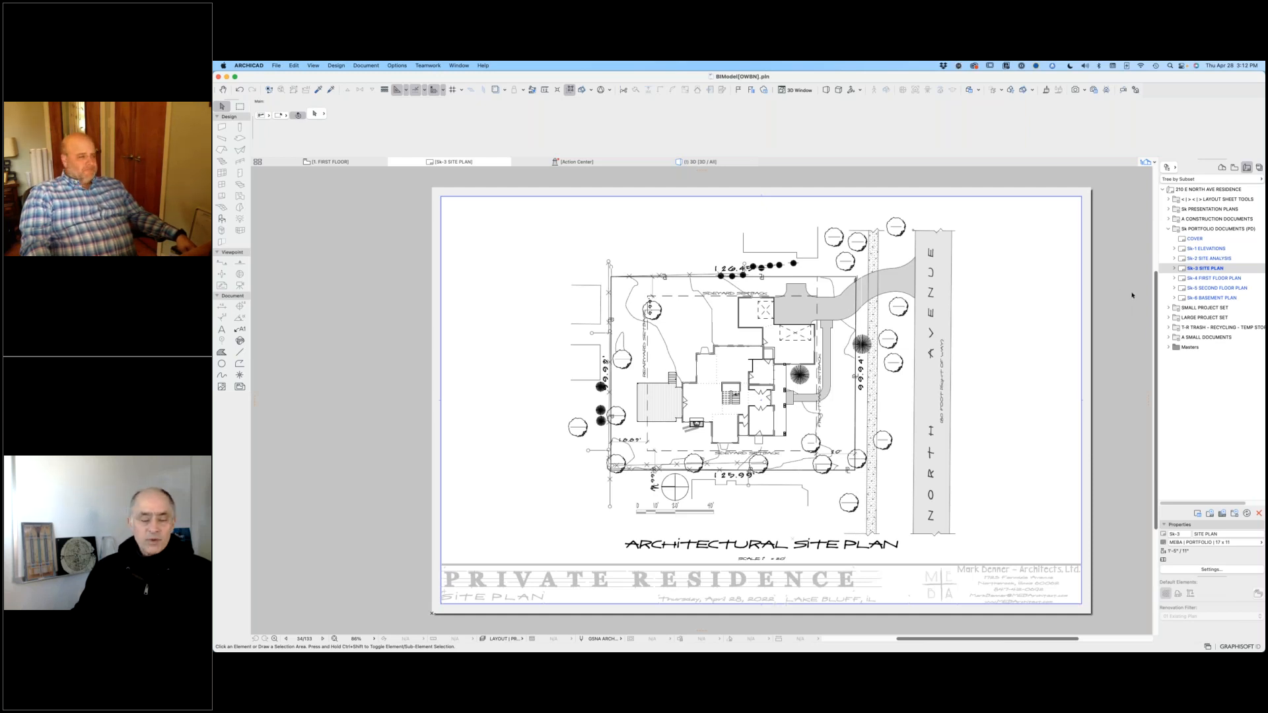
double_click(1203, 280)
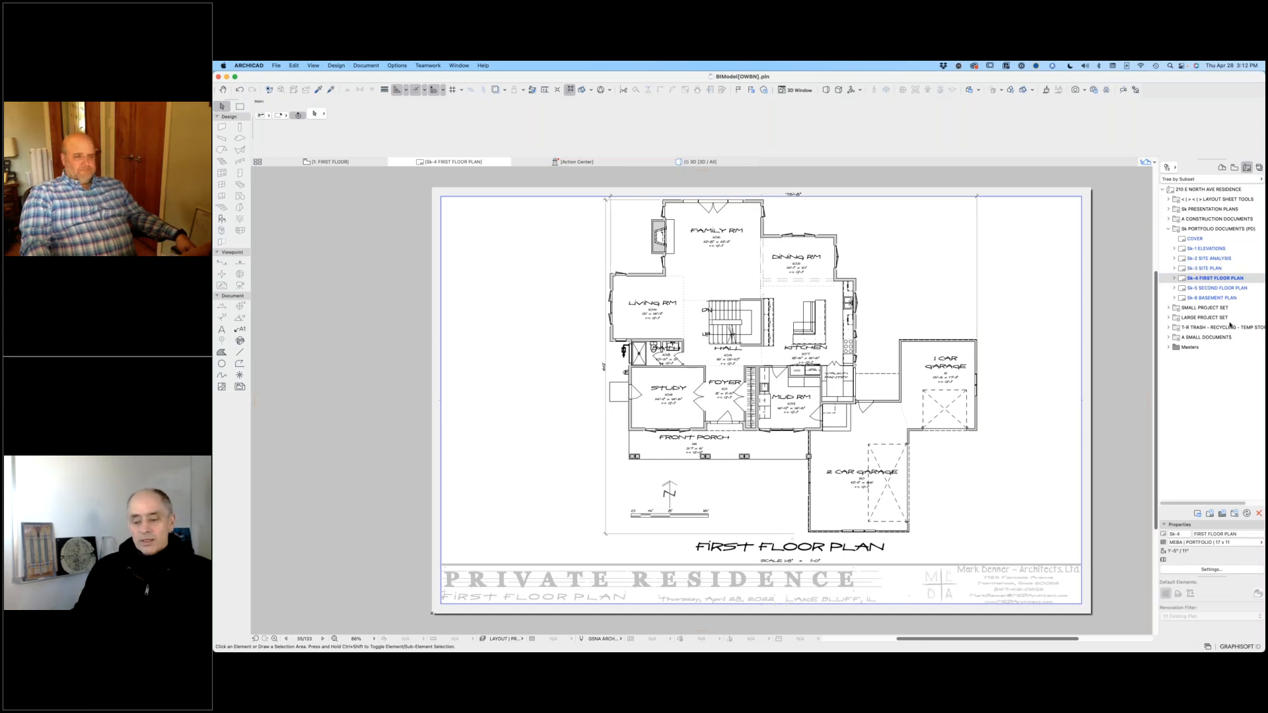
click(1206, 249)
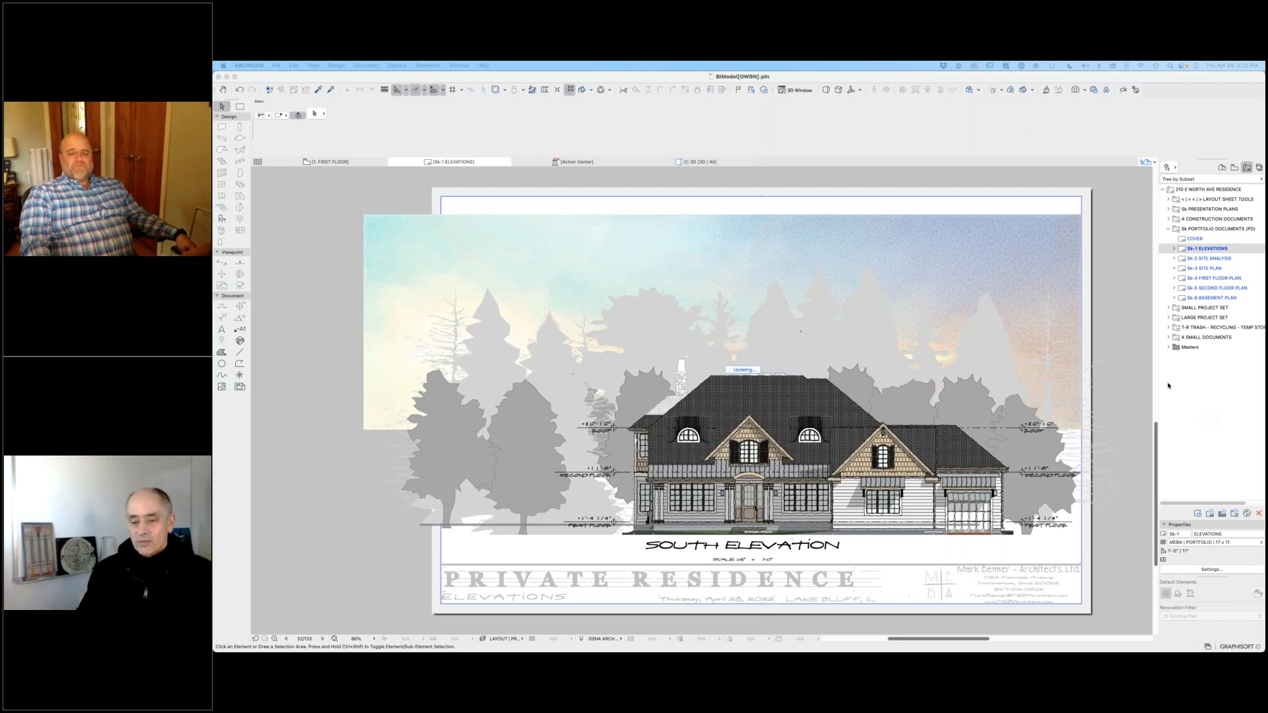
click(1009, 406)
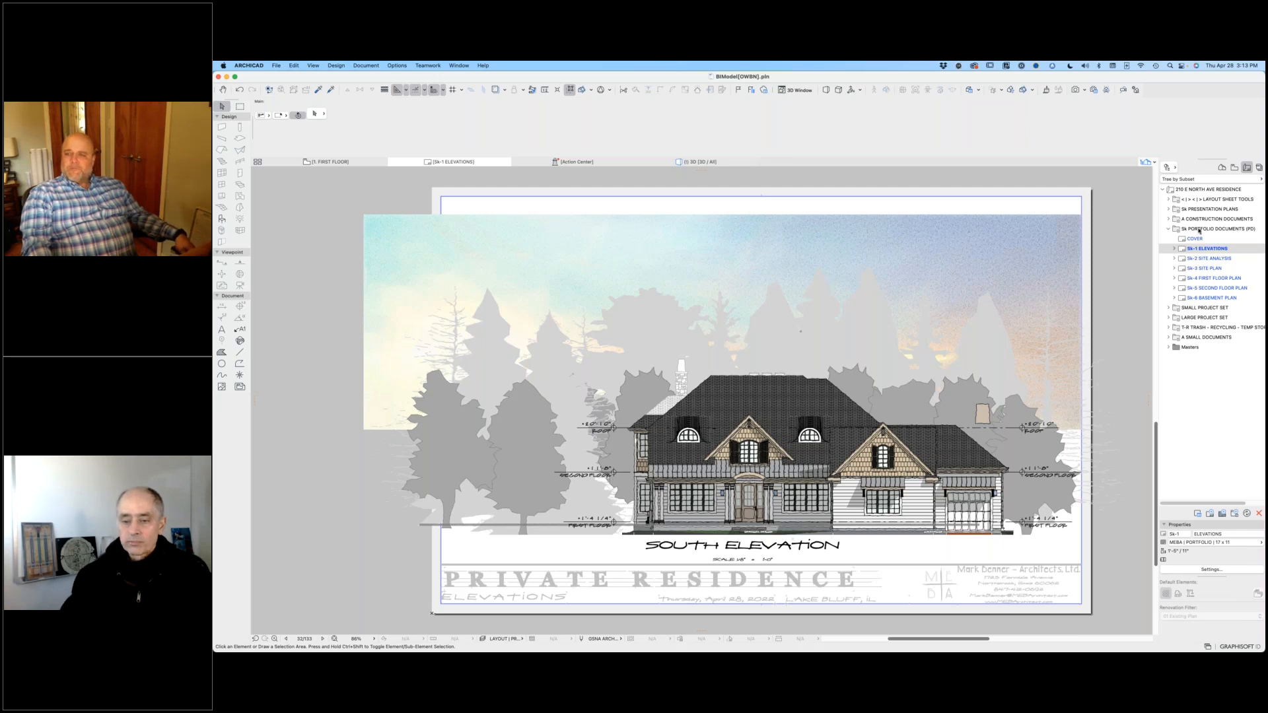
Step: Collapse the portfolio subset, expand Sk Presentation Plans, and view its Sk-1 Cover and Sk-2 Site Analysis layouts
click(1169, 228)
click(1168, 209)
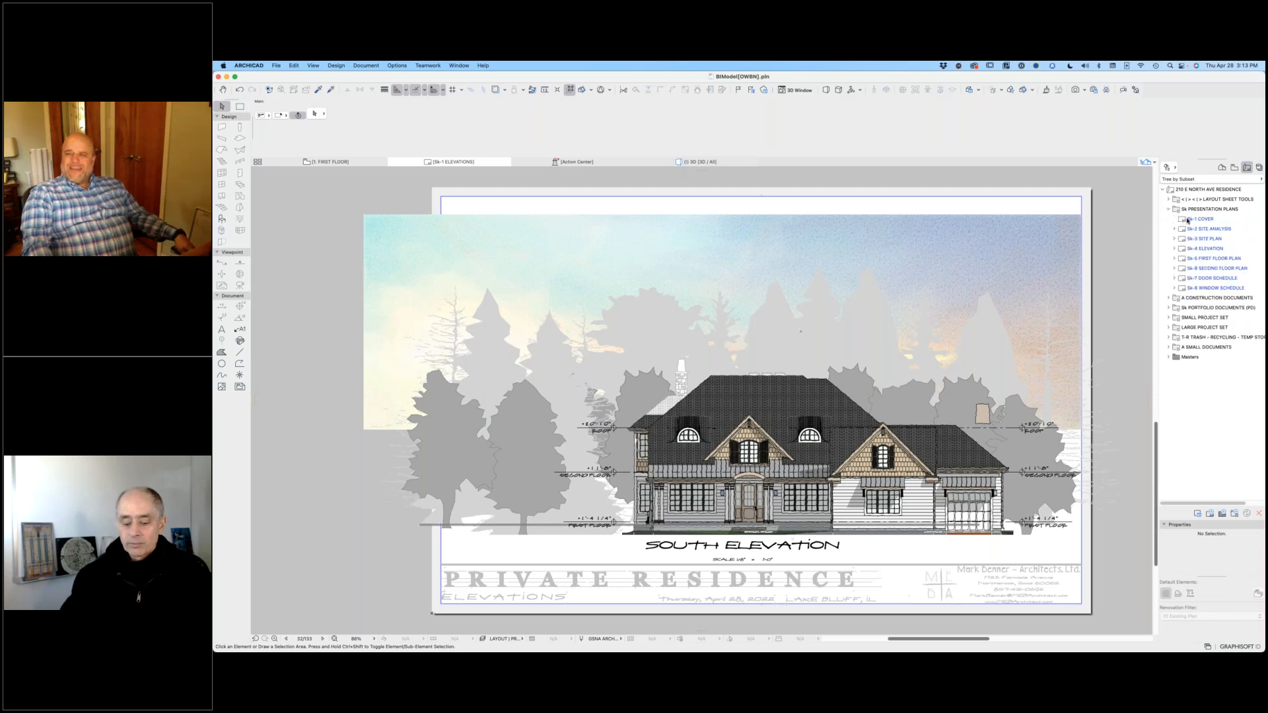
double_click(1185, 220)
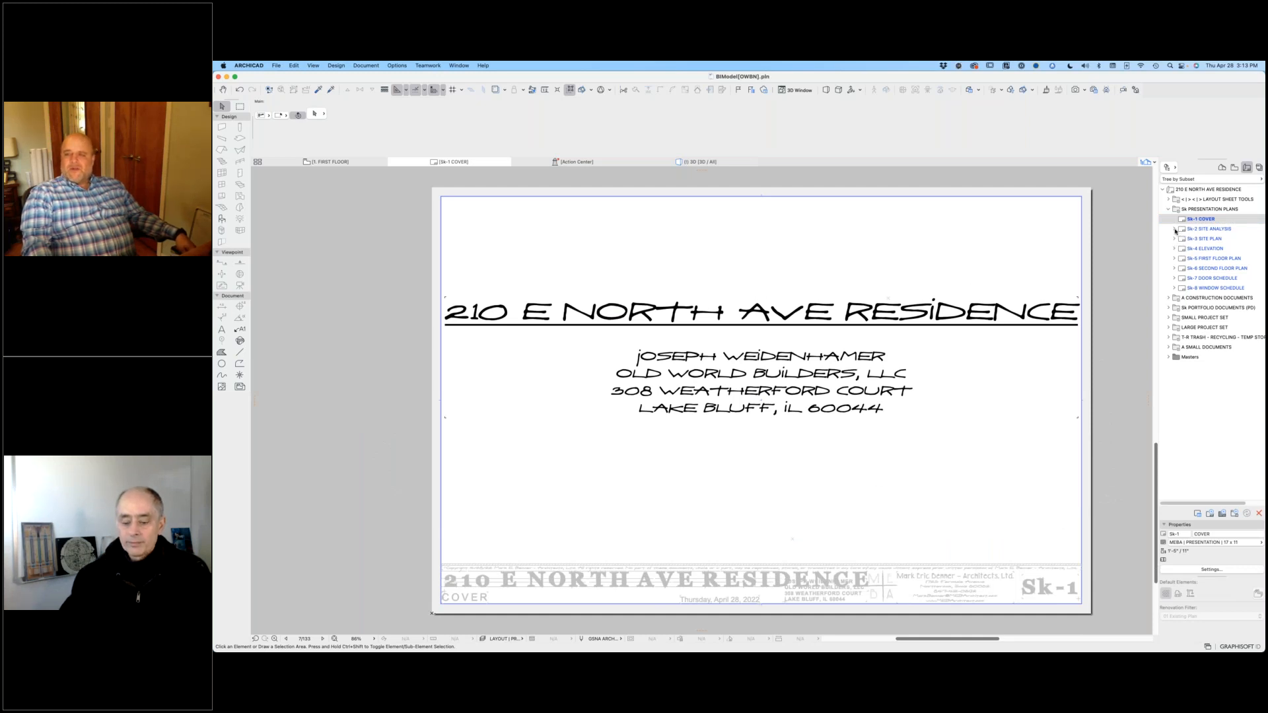
double_click(1199, 228)
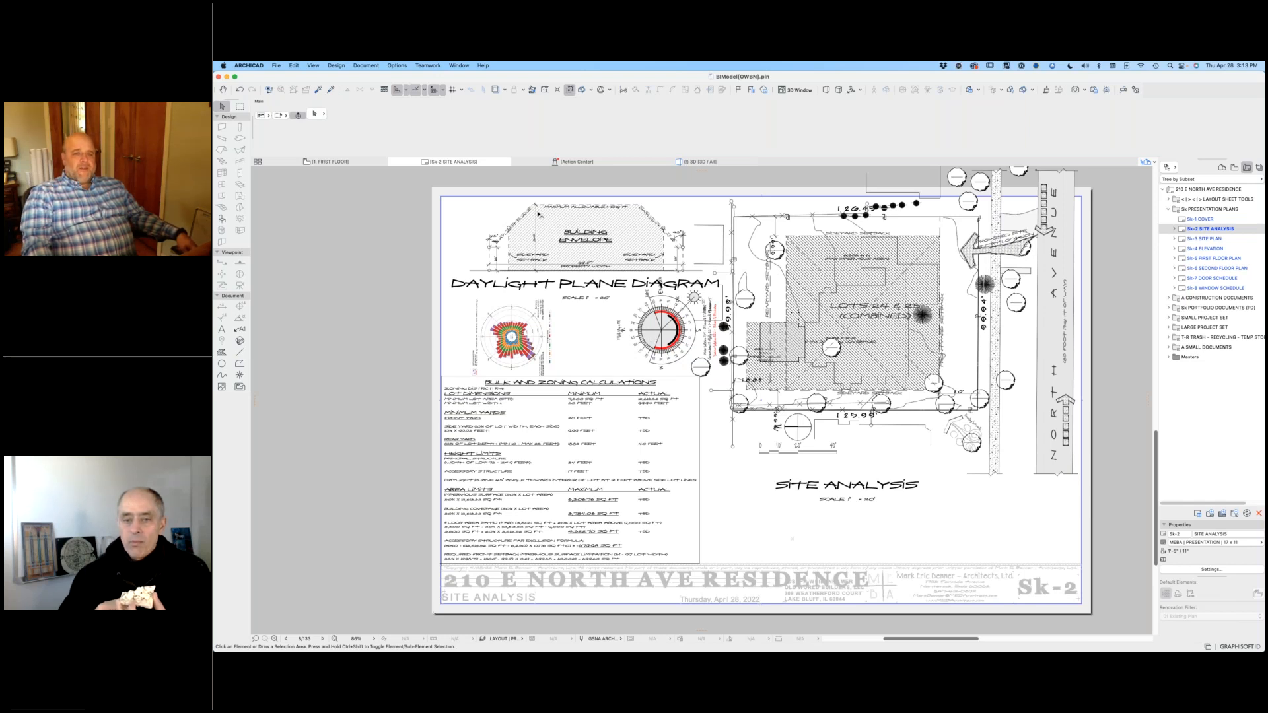
Step: Examine the building envelope in the Daylight Plane Diagram on the Sk-2 Site Analysis layout
scroll(538, 214, up, 1)
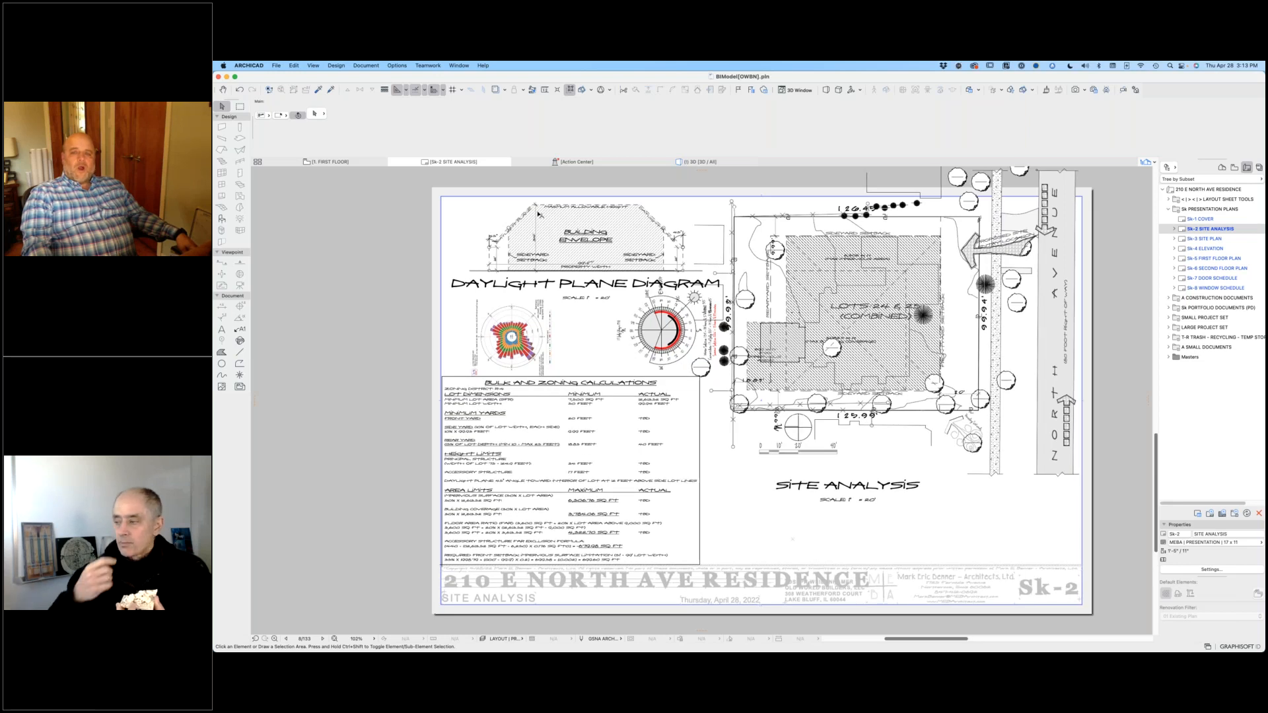
scroll(538, 214, up, 3)
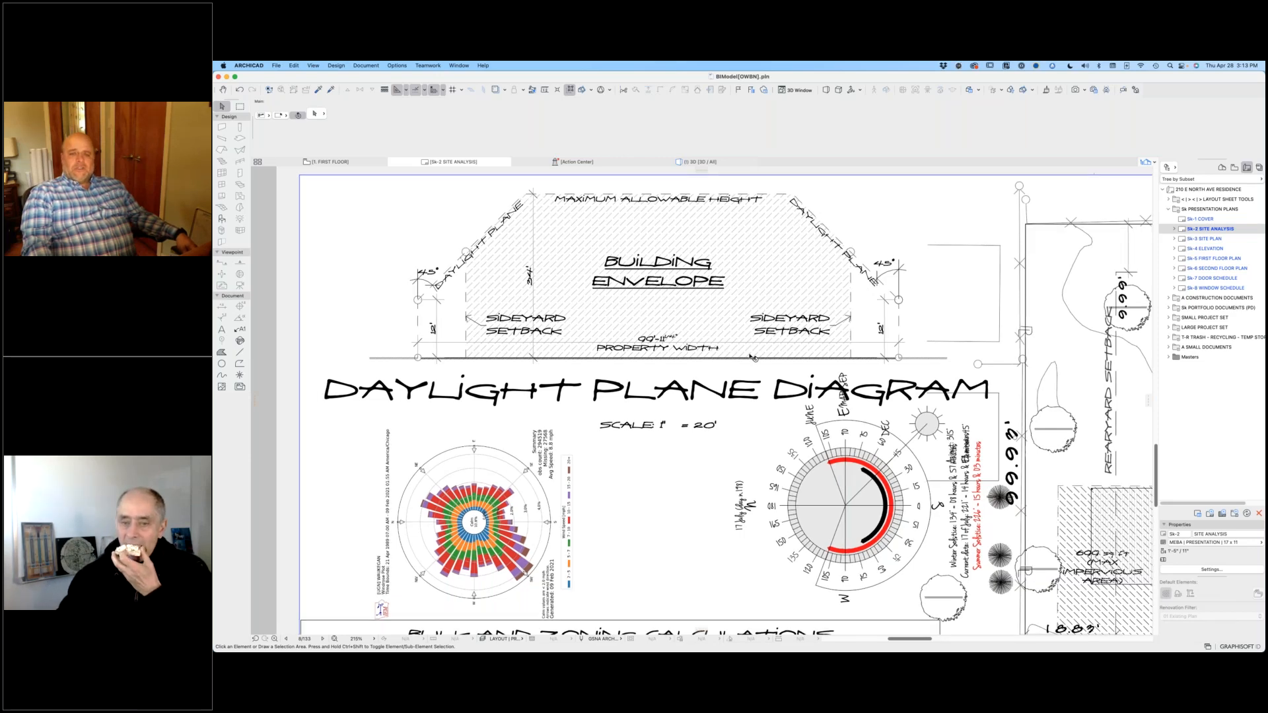
scroll(753, 357, down, 3)
scroll(757, 310, down, 1)
middle_drag(758, 310, 749, 252)
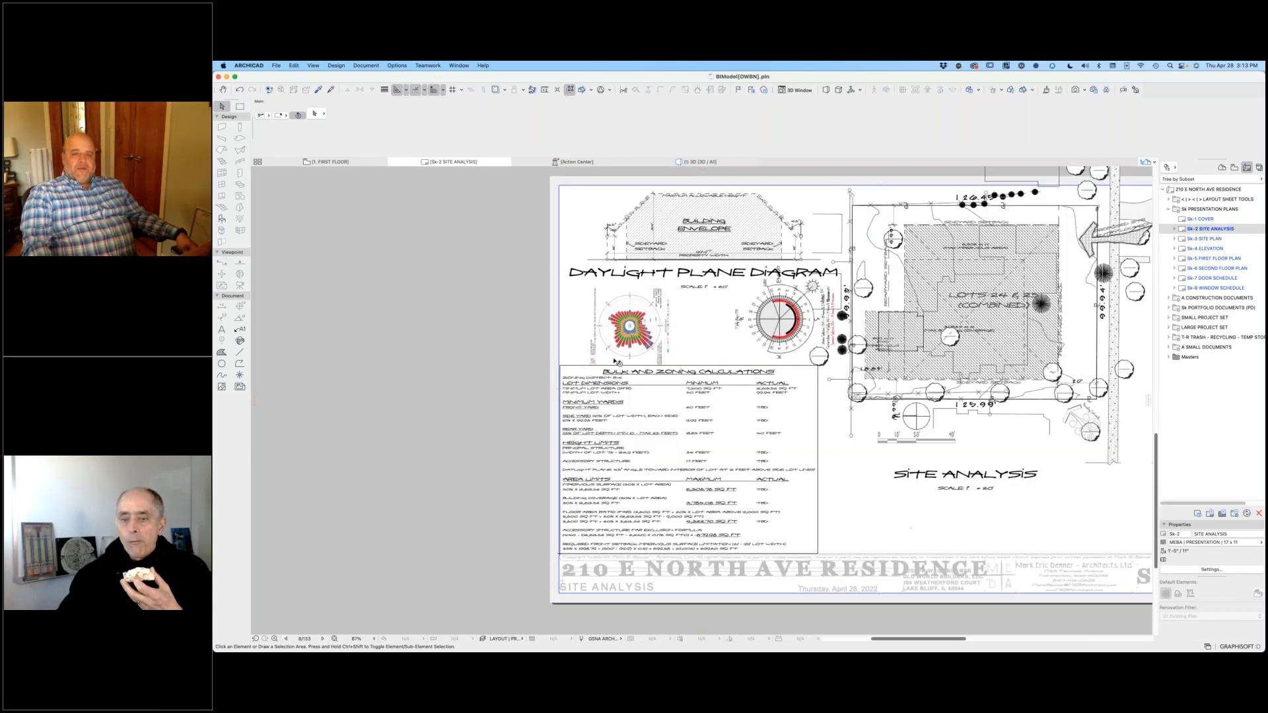
Step: Examine the wind rose, the sun diagram and the Bulk and Zoning Calculations text block on the site analysis layout
scroll(641, 396, up, 3)
scroll(662, 310, up, 2)
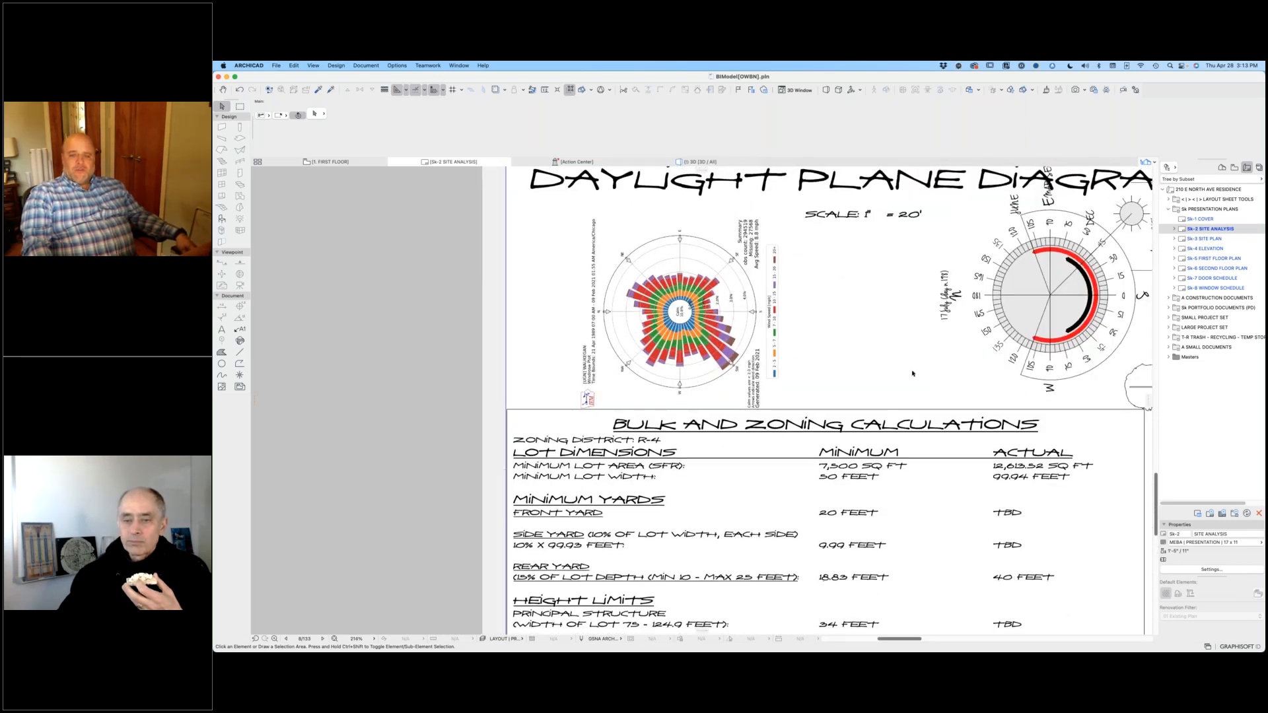
scroll(912, 373, down, 5)
middle_drag(913, 373, 511, 302)
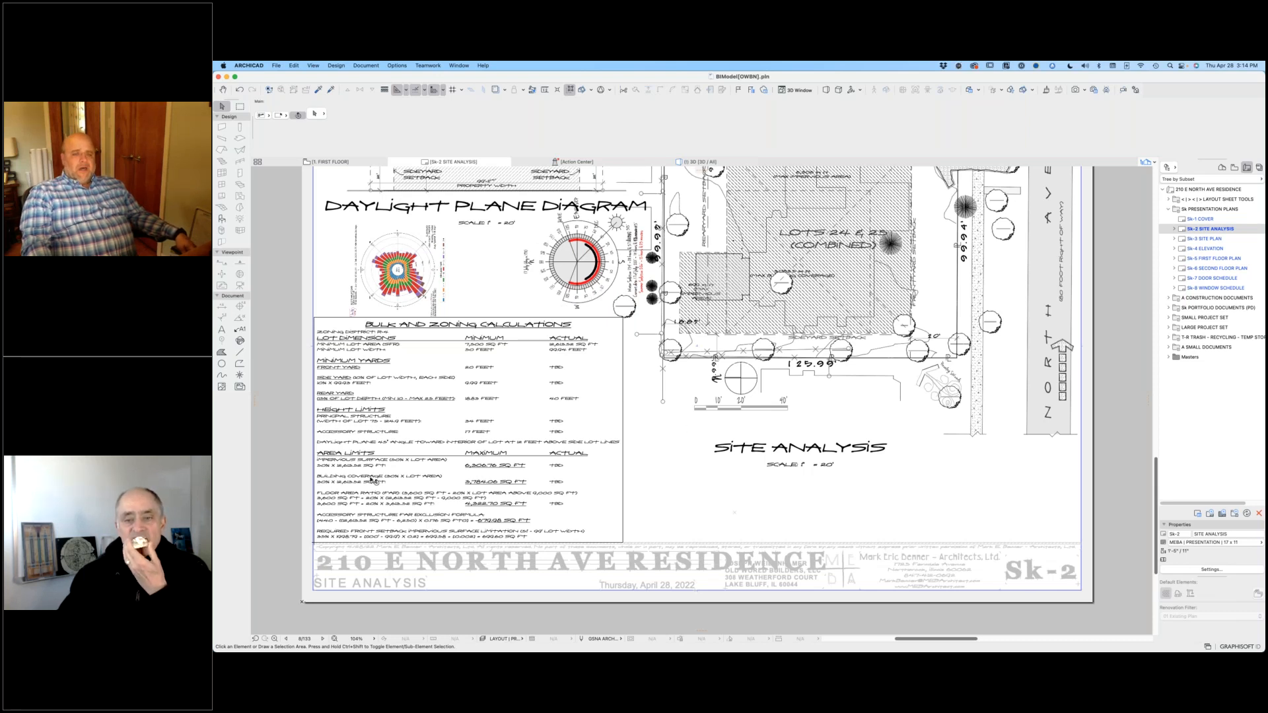
click(469, 462)
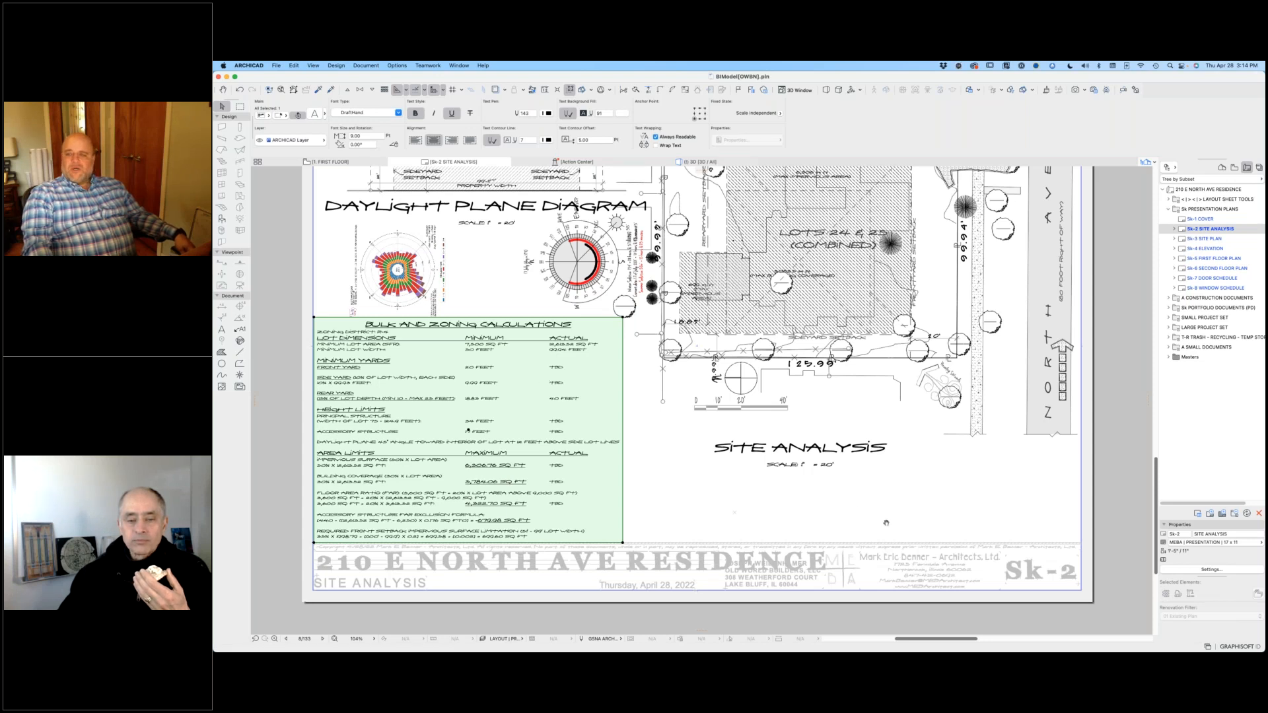
Step: View the Sk-3 Site Plan presentation layout and inspect the roof, gables and windows on the Sk-4 Elevation layout
click(1203, 239)
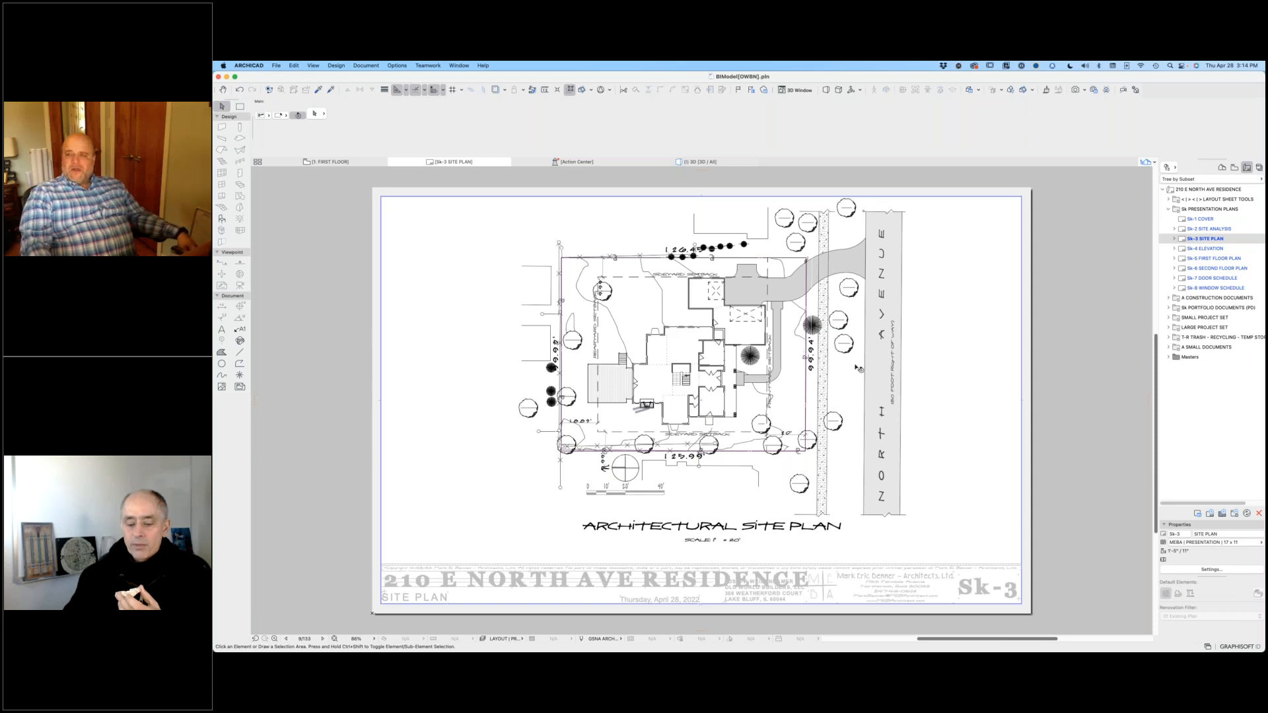
double_click(1186, 250)
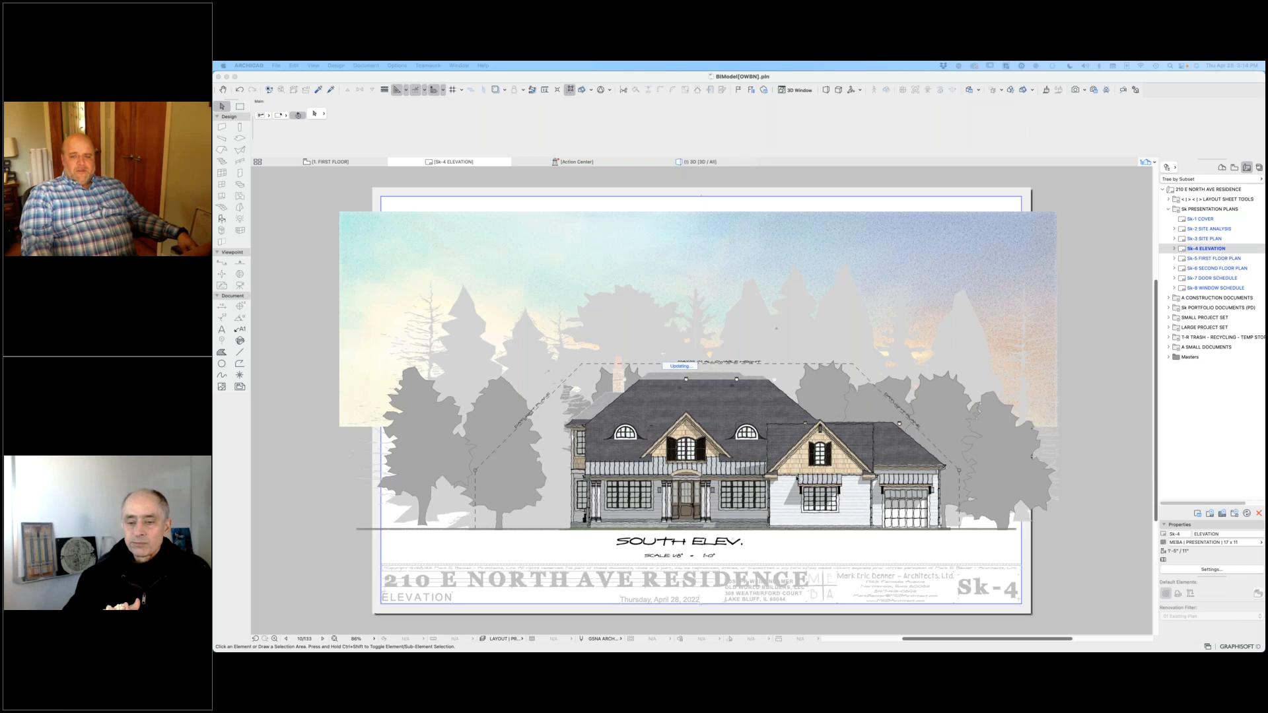
scroll(690, 461, up, 2)
scroll(816, 459, up, 2)
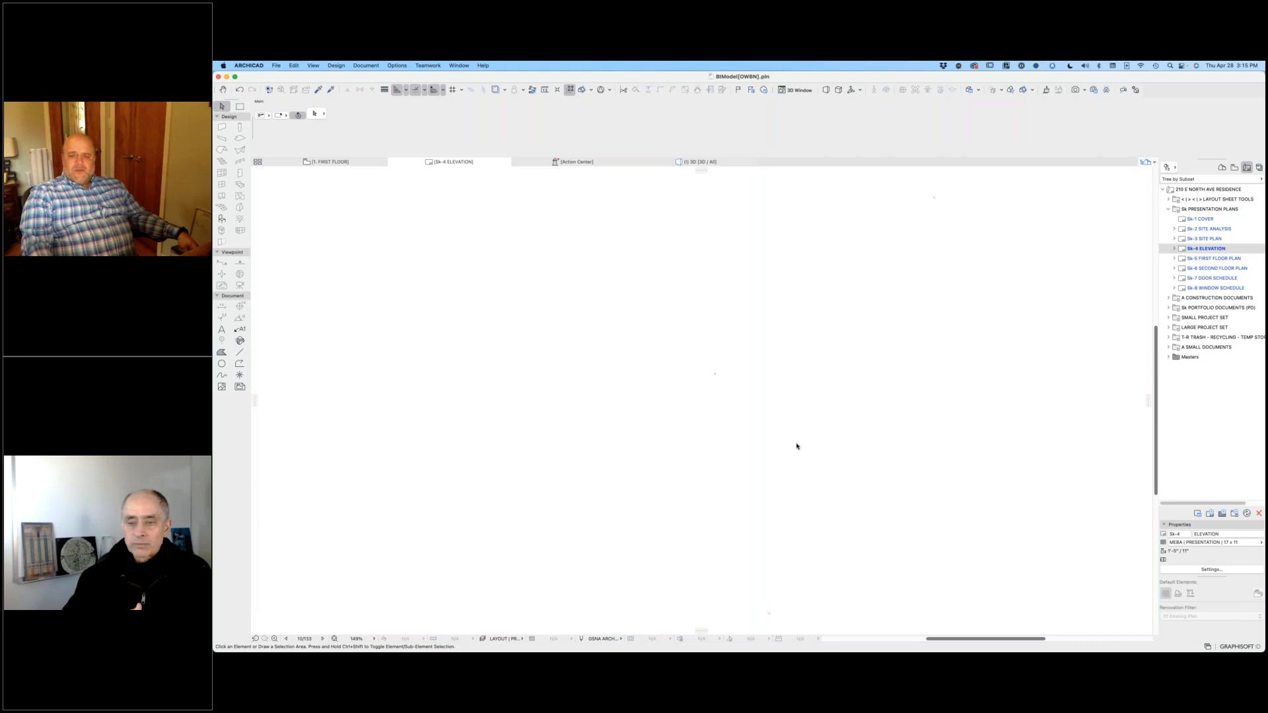
scroll(796, 447, up, 5)
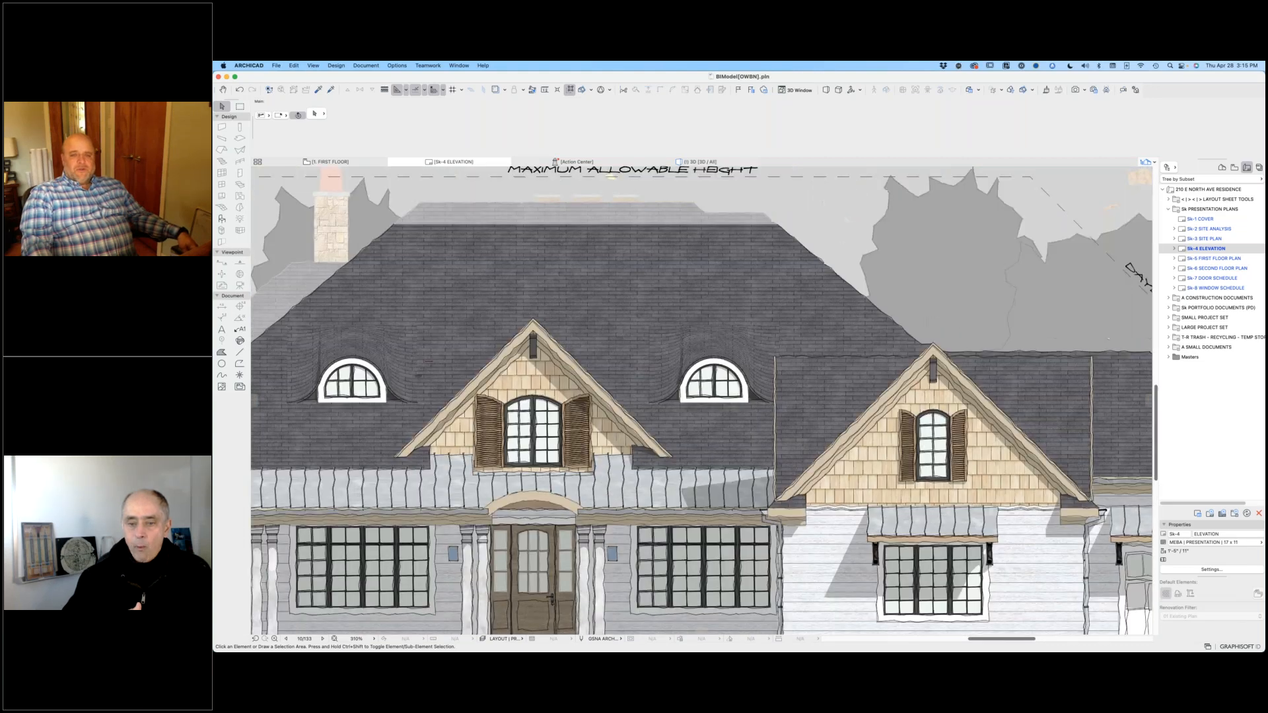
scroll(885, 456, up, 2)
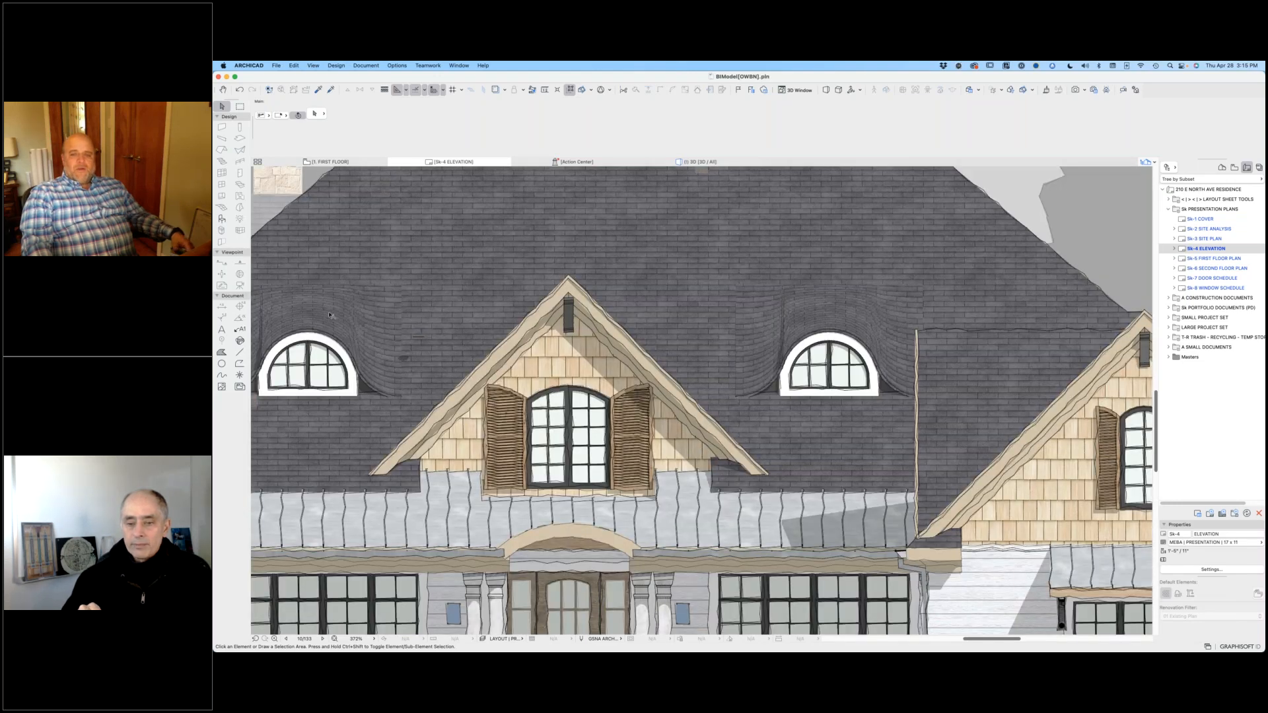
click(329, 315)
key(Escape)
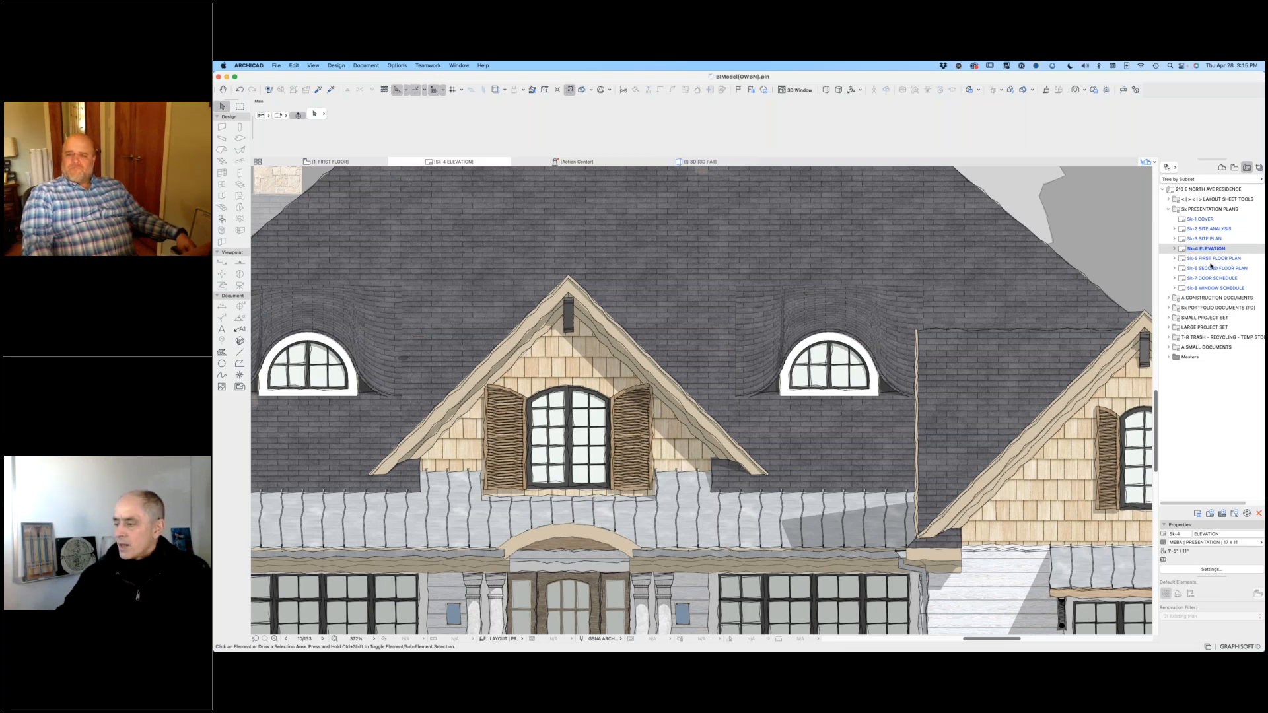
Step: Examine the whole south elevation within its daylight plane outline and the chimney near the maximum allowable height line
scroll(1035, 274, down, 7)
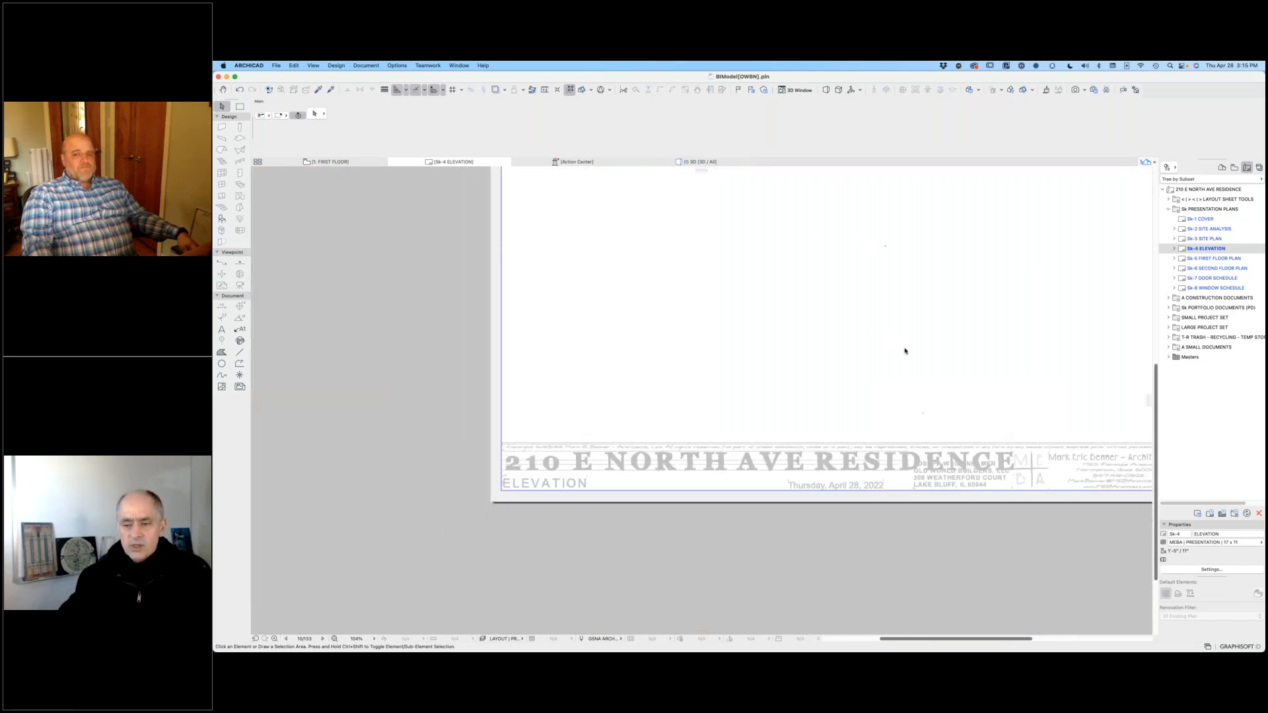
middle_drag(918, 360, 807, 418)
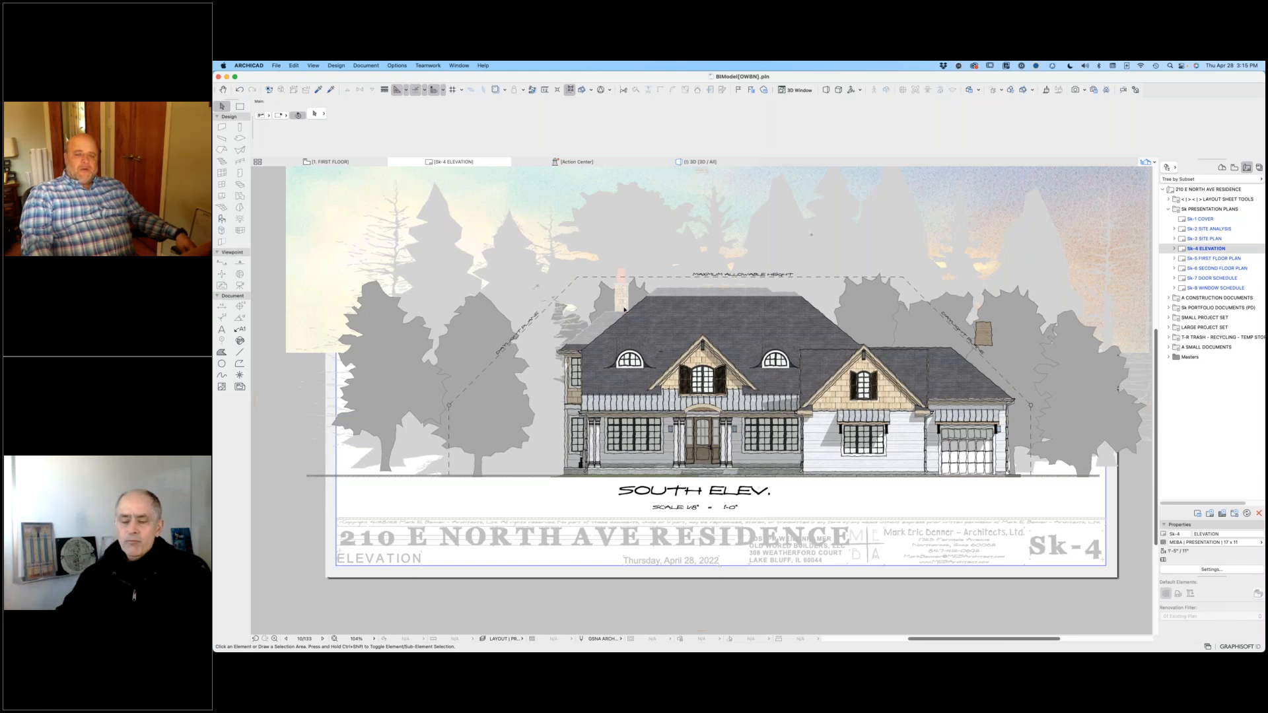
scroll(624, 309, up, 5)
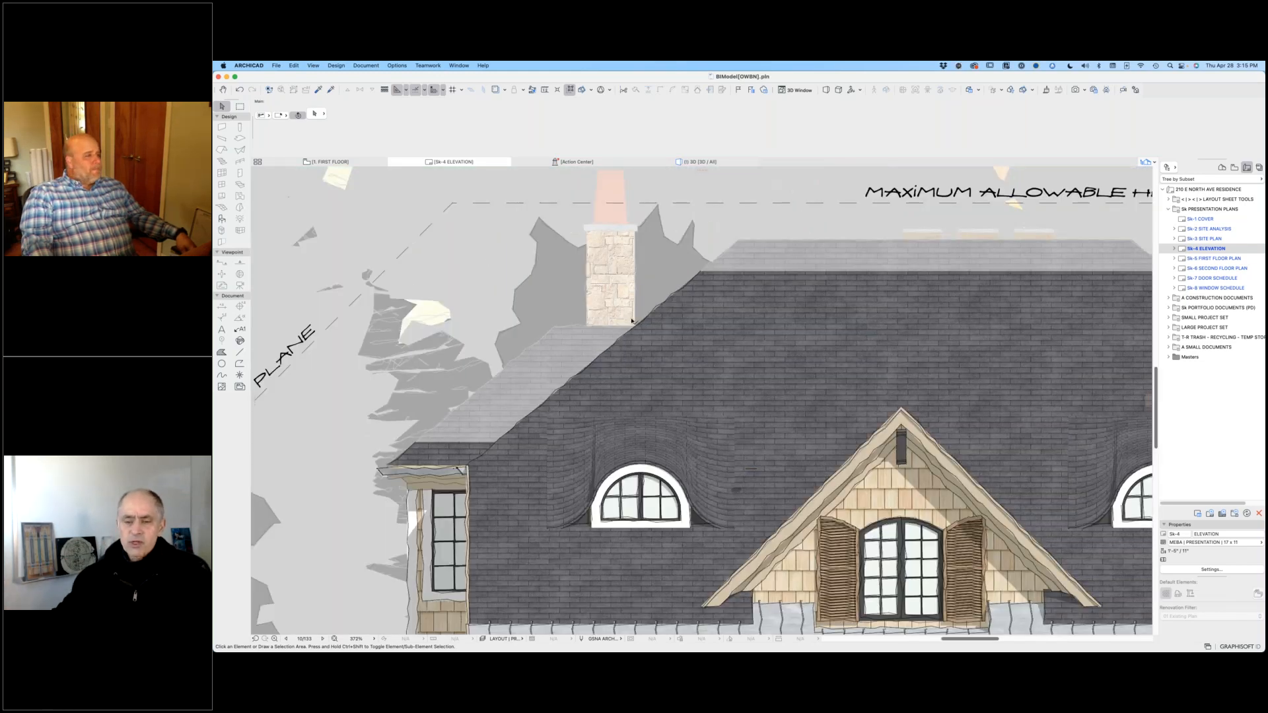
Step: Inspect the roof beside the chimney on the Sk-4 Elevation layout and open the south elevation drawing's source view
scroll(631, 322, up, 5)
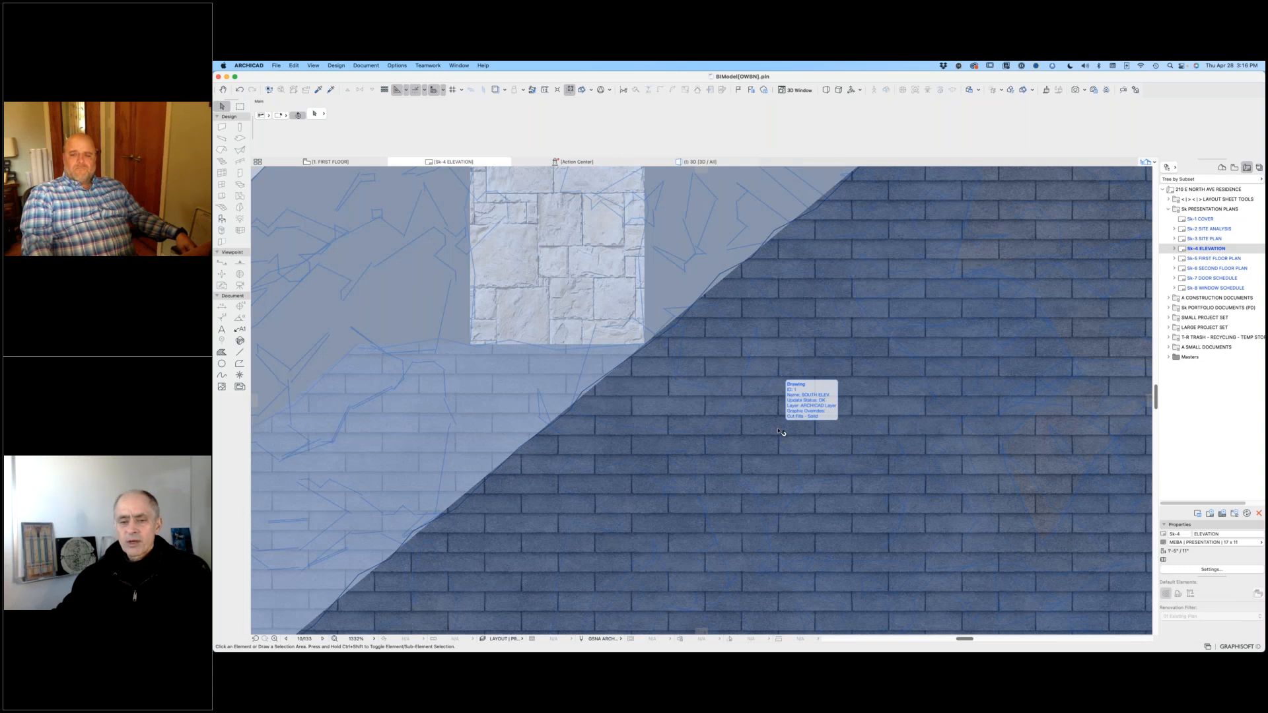
scroll(925, 454, down, 3)
scroll(708, 280, down, 5)
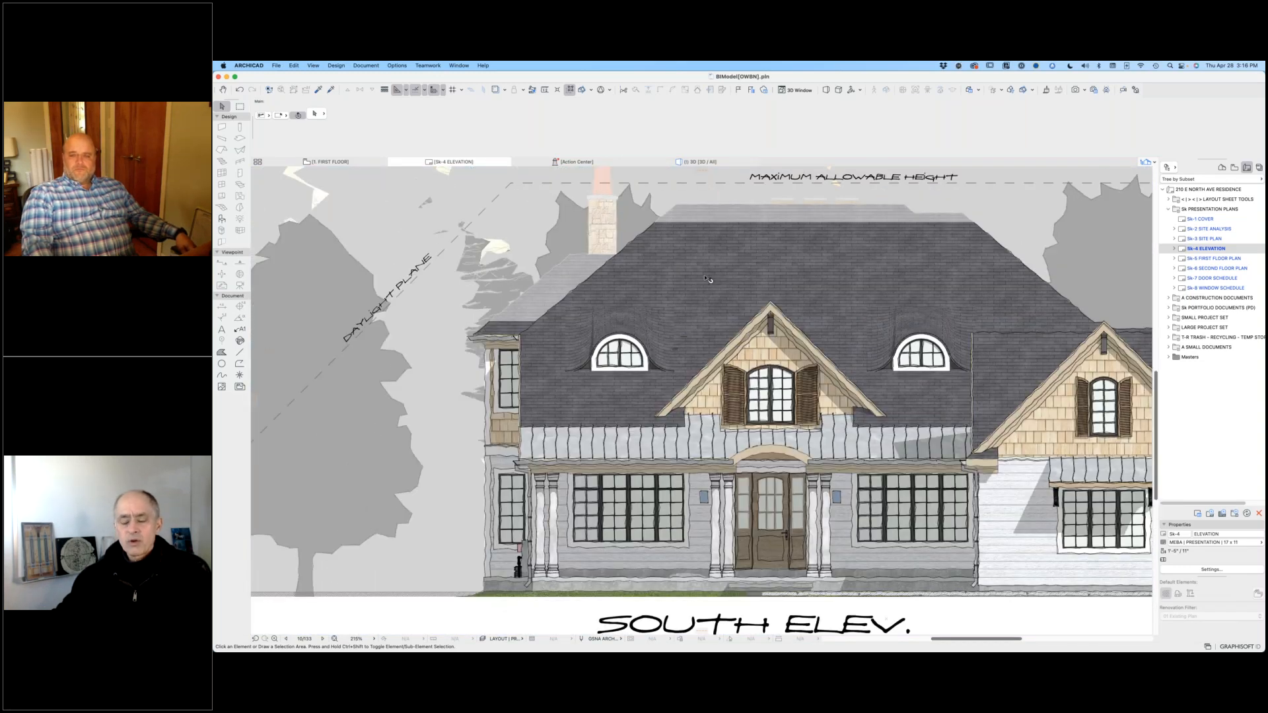
double_click(708, 279)
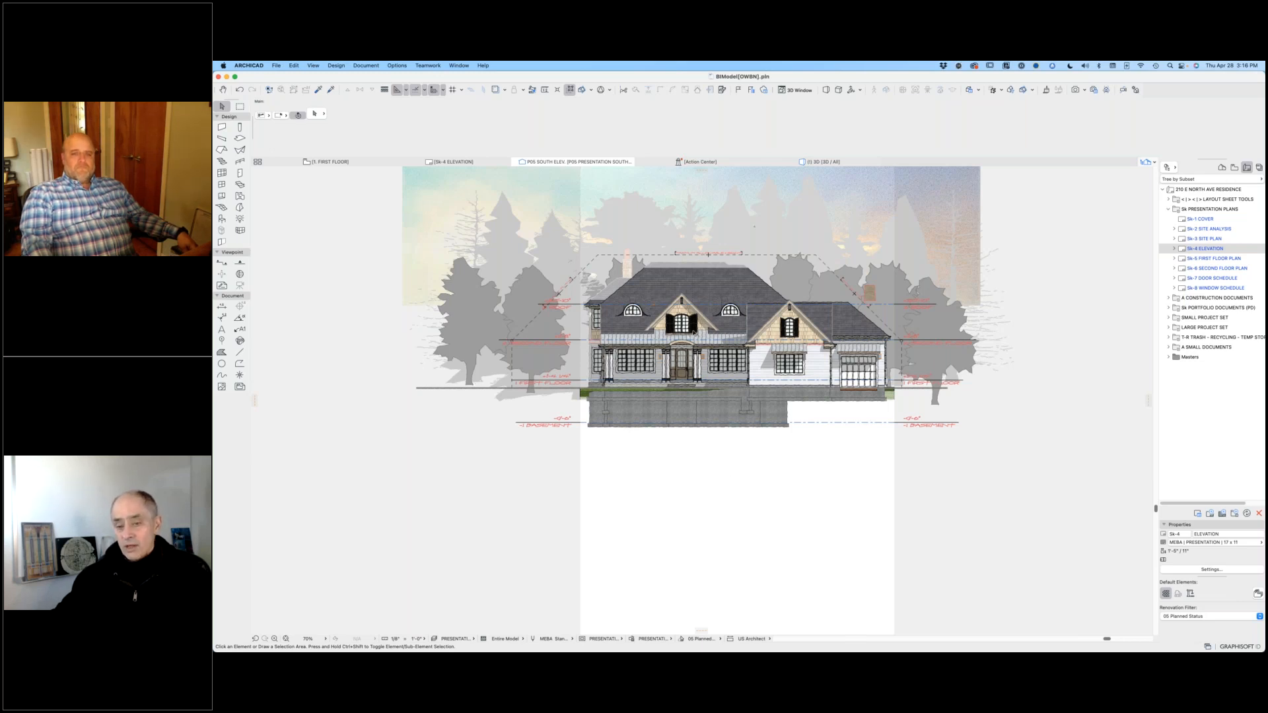
Step: Examine the central gable, its shuttered window and the adjacent eyebrow dormers in the P05 South Elev. view
scroll(693, 332, up, 2)
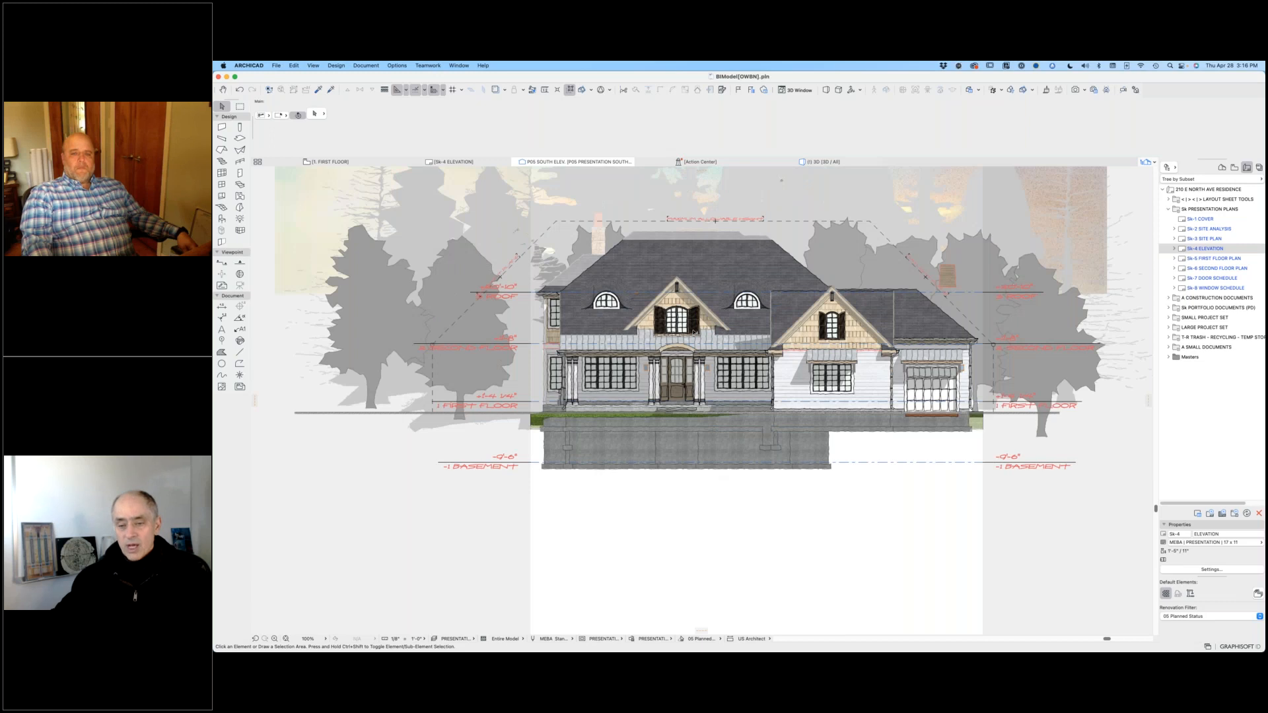
scroll(693, 333, up, 3)
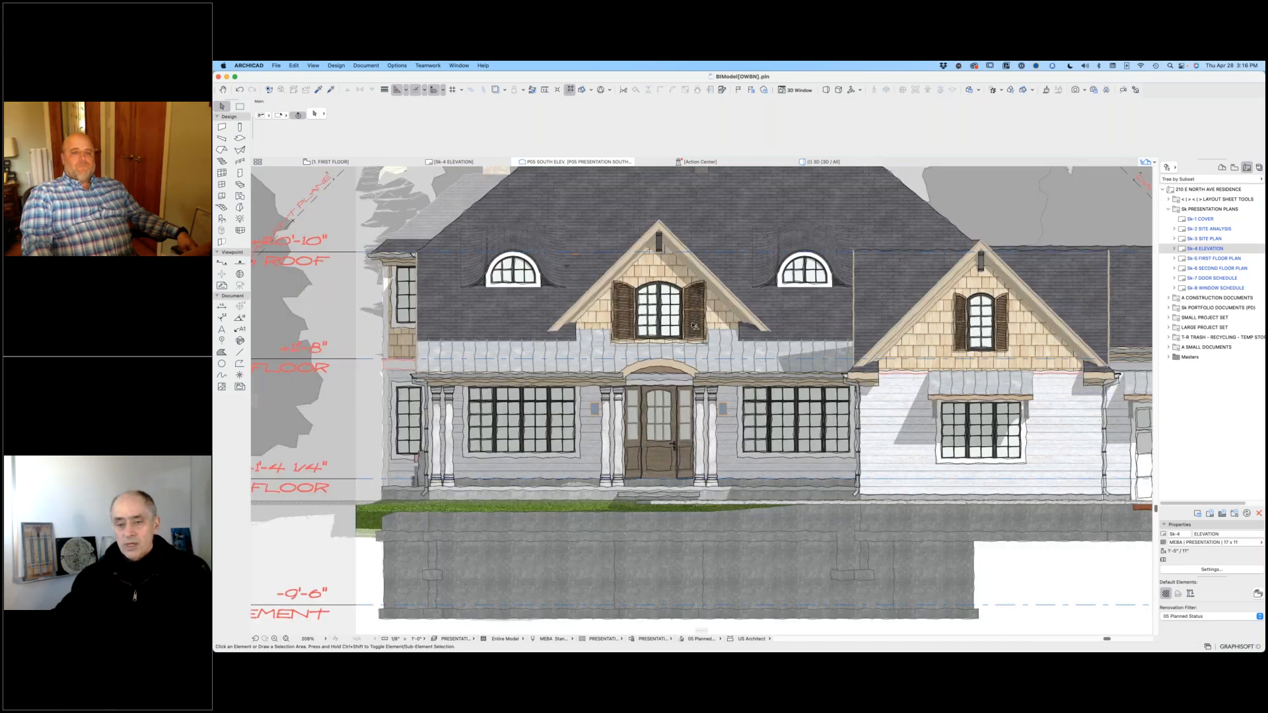
scroll(694, 325, up, 4)
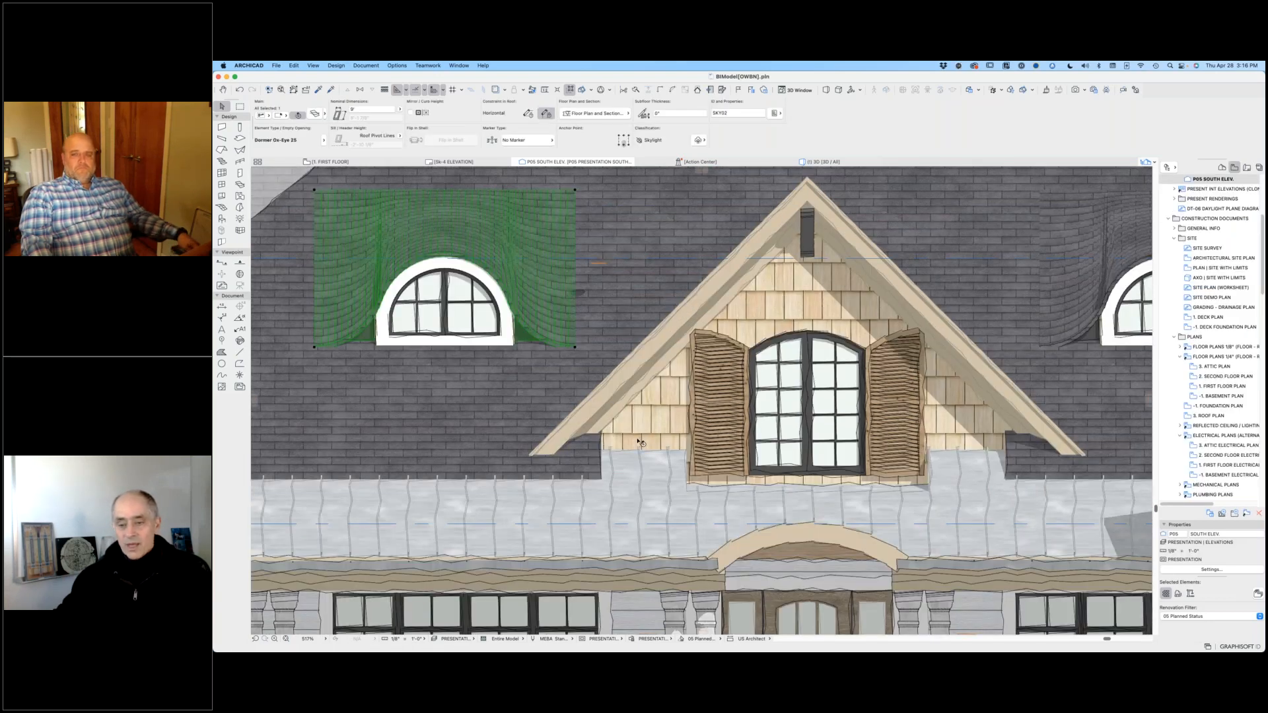
key(Escape)
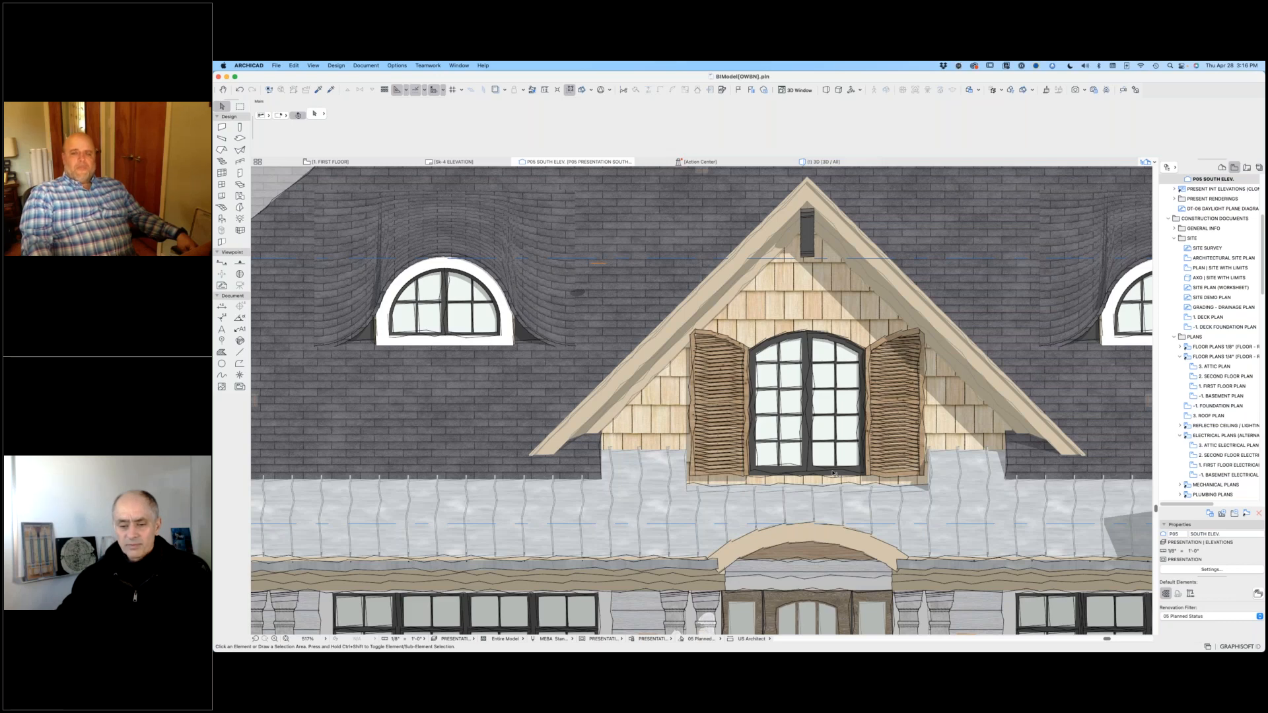
scroll(833, 473, down, 1)
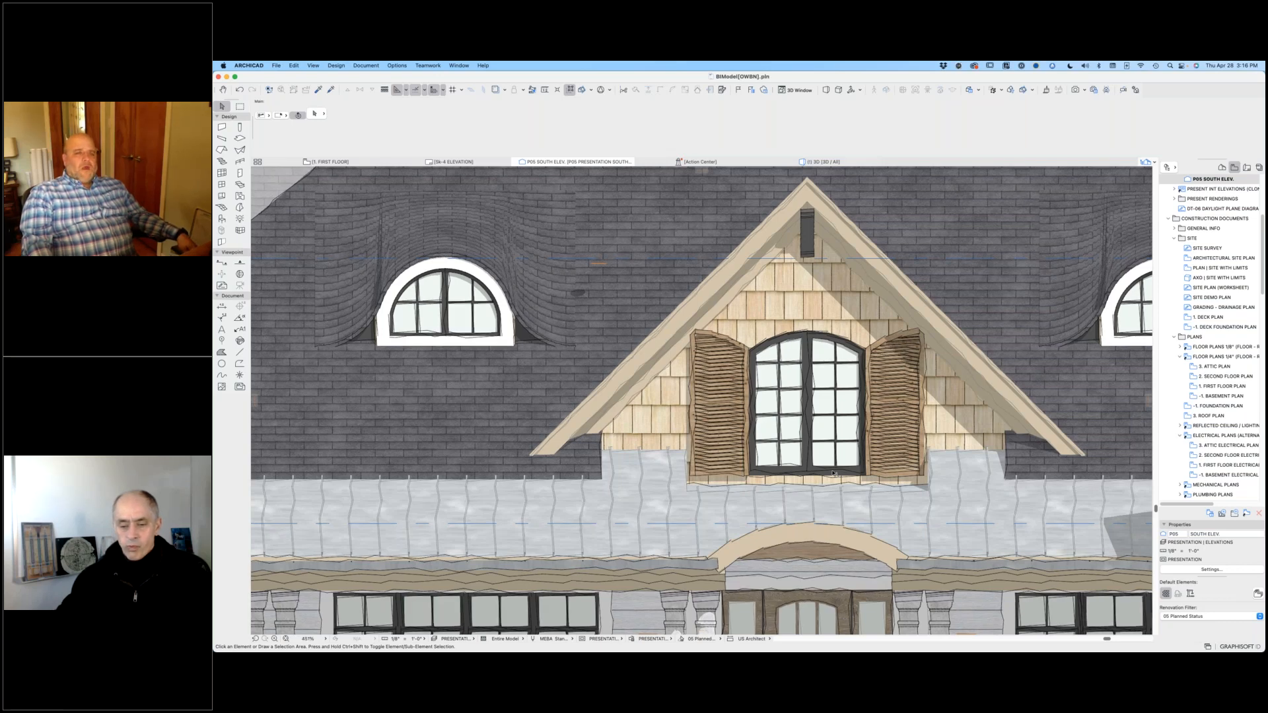
Step: Look through the graphic override combinations available for the south elevation view
key(super+apostrophe)
click(366, 65)
mouse_move(390, 109)
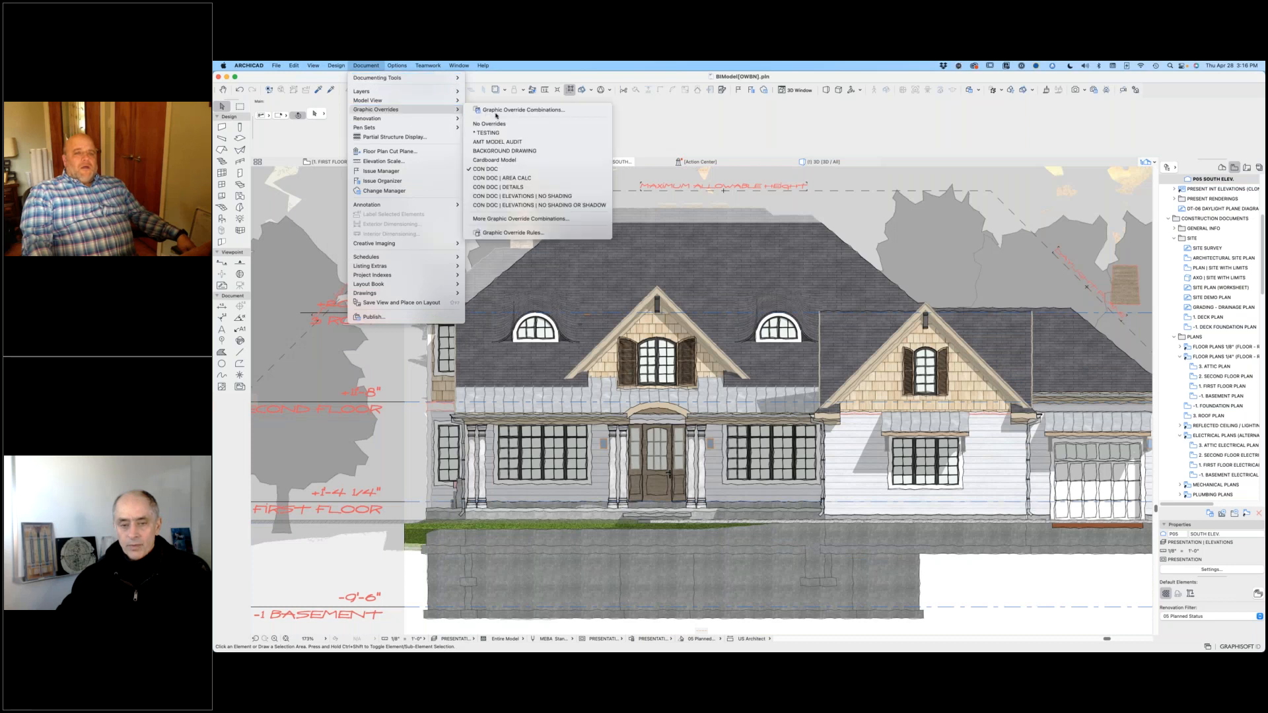
click(502, 170)
click(357, 65)
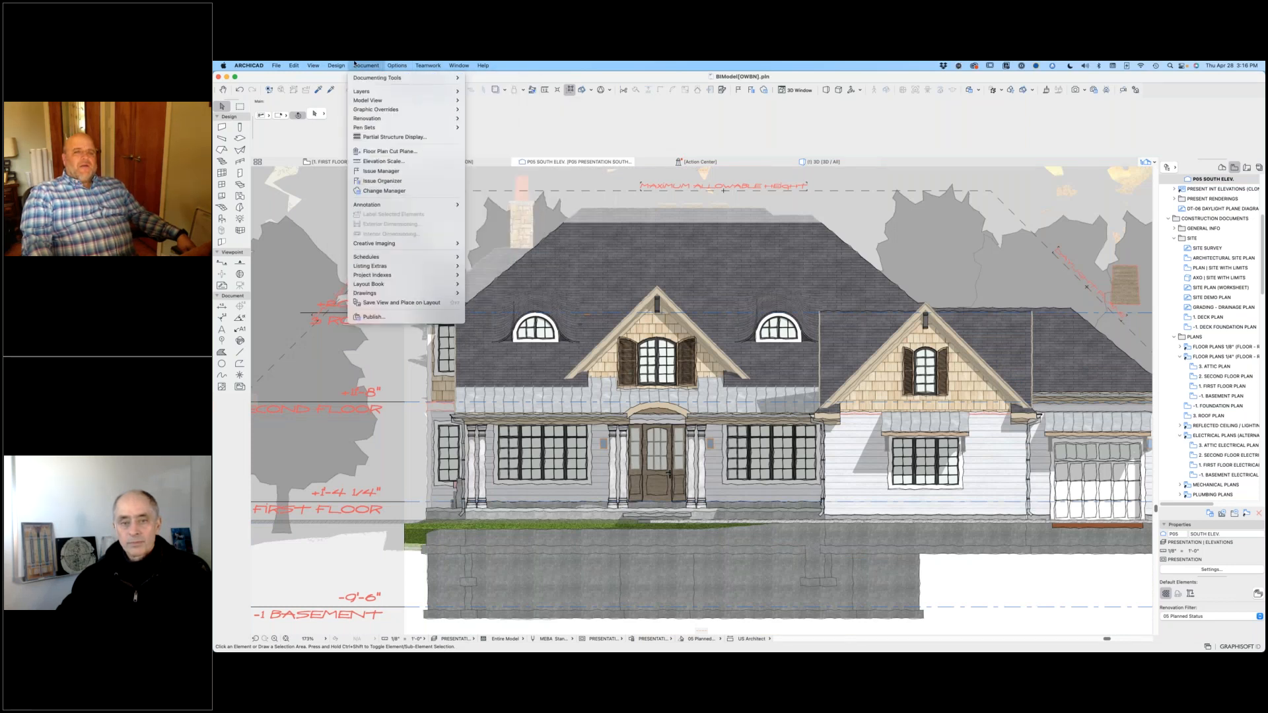
click(355, 64)
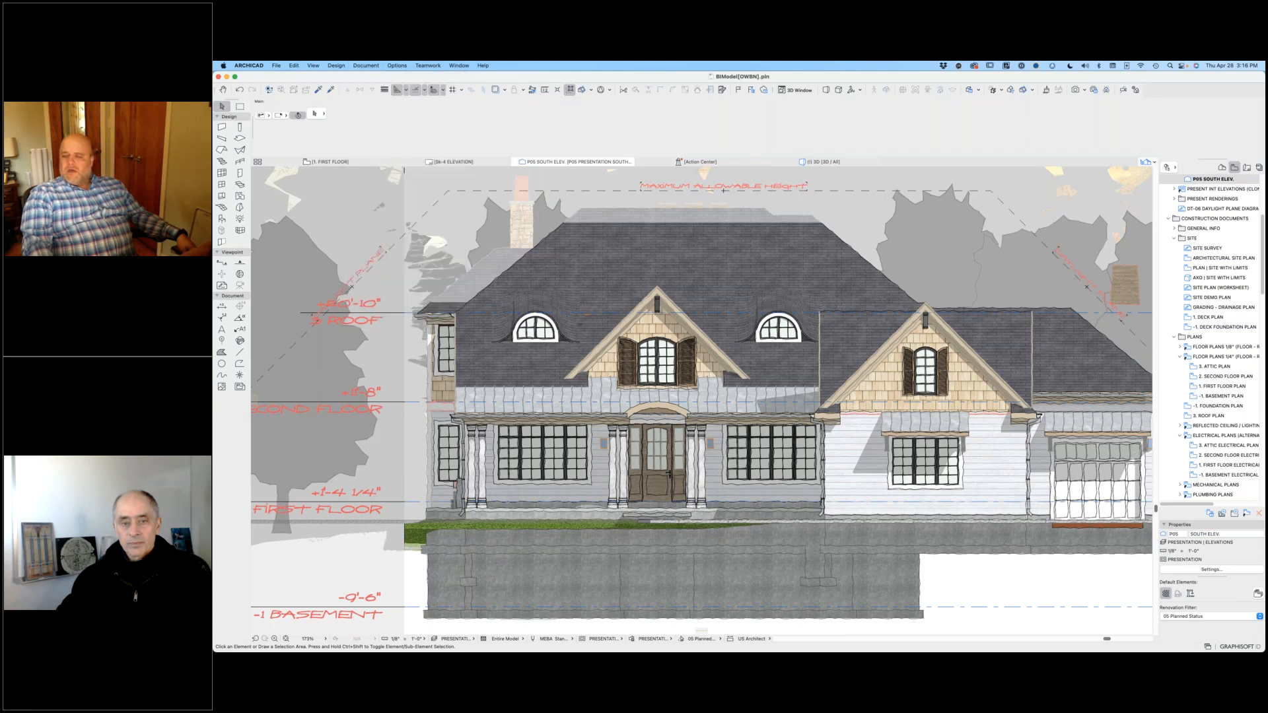
Step: Review the 05 Planned Status renovation filter options and the New Elements graphic override rule, then close both without changes
click(1182, 617)
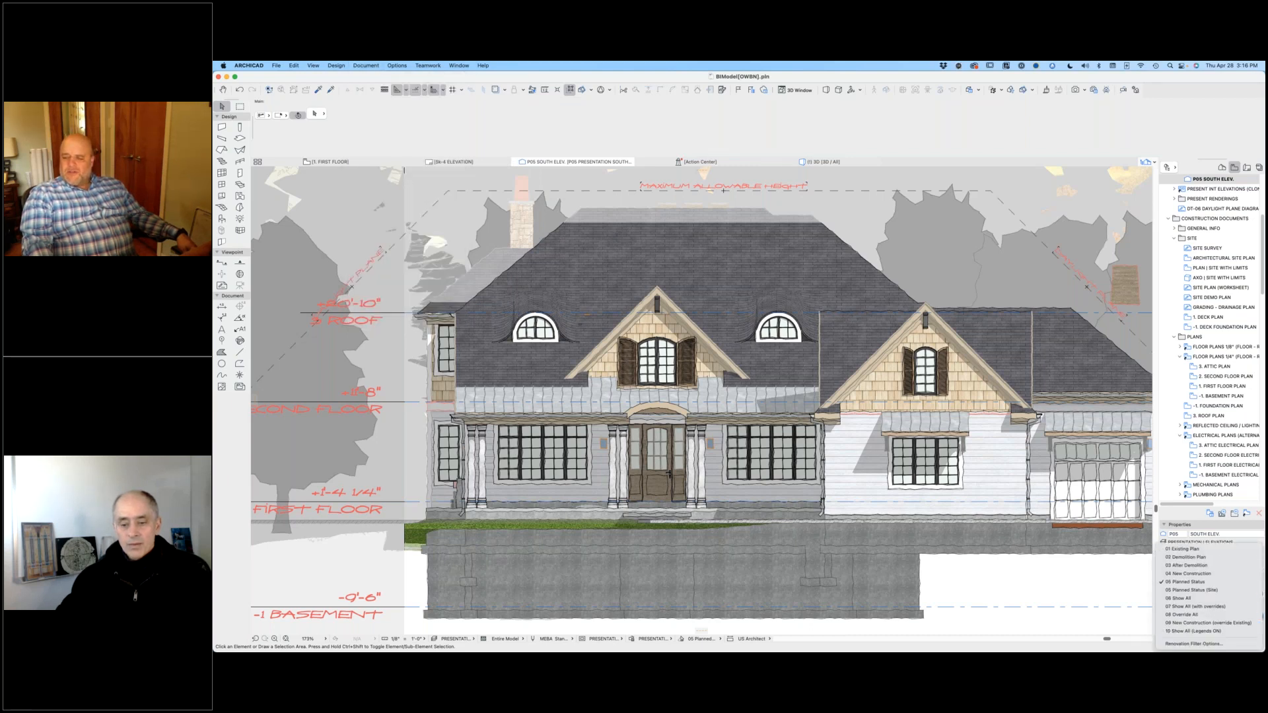
click(1195, 644)
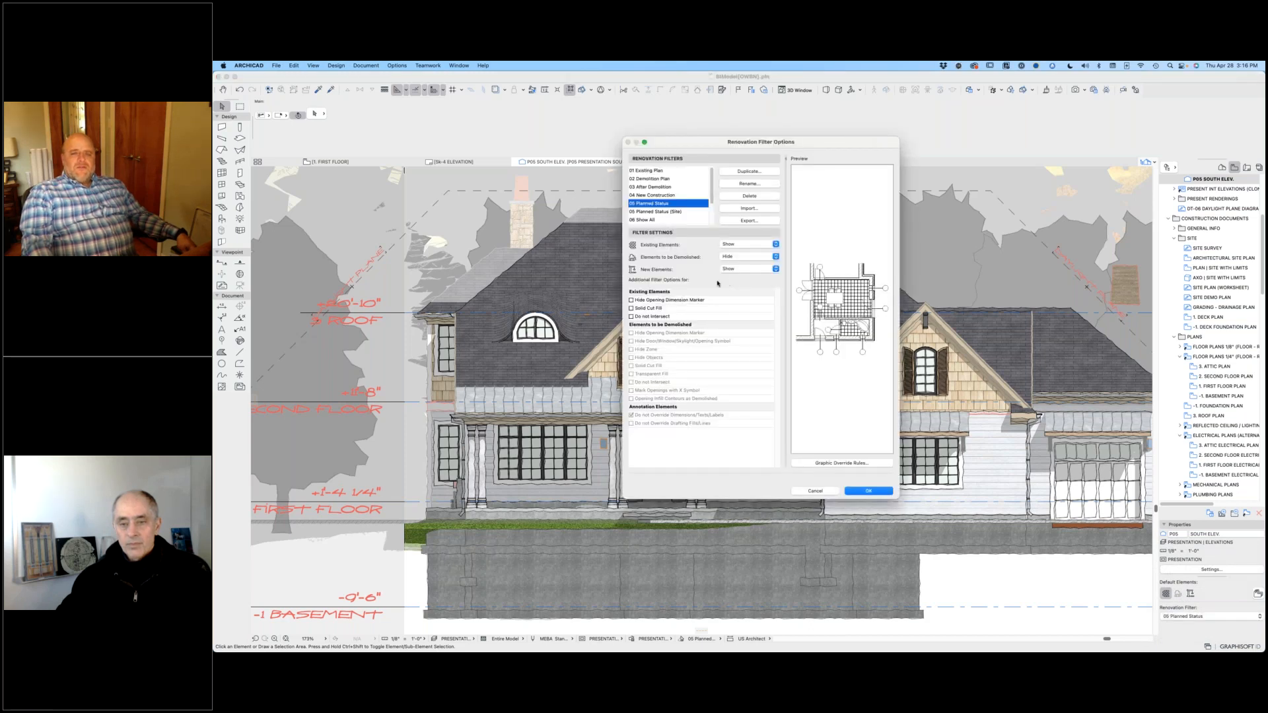
click(835, 463)
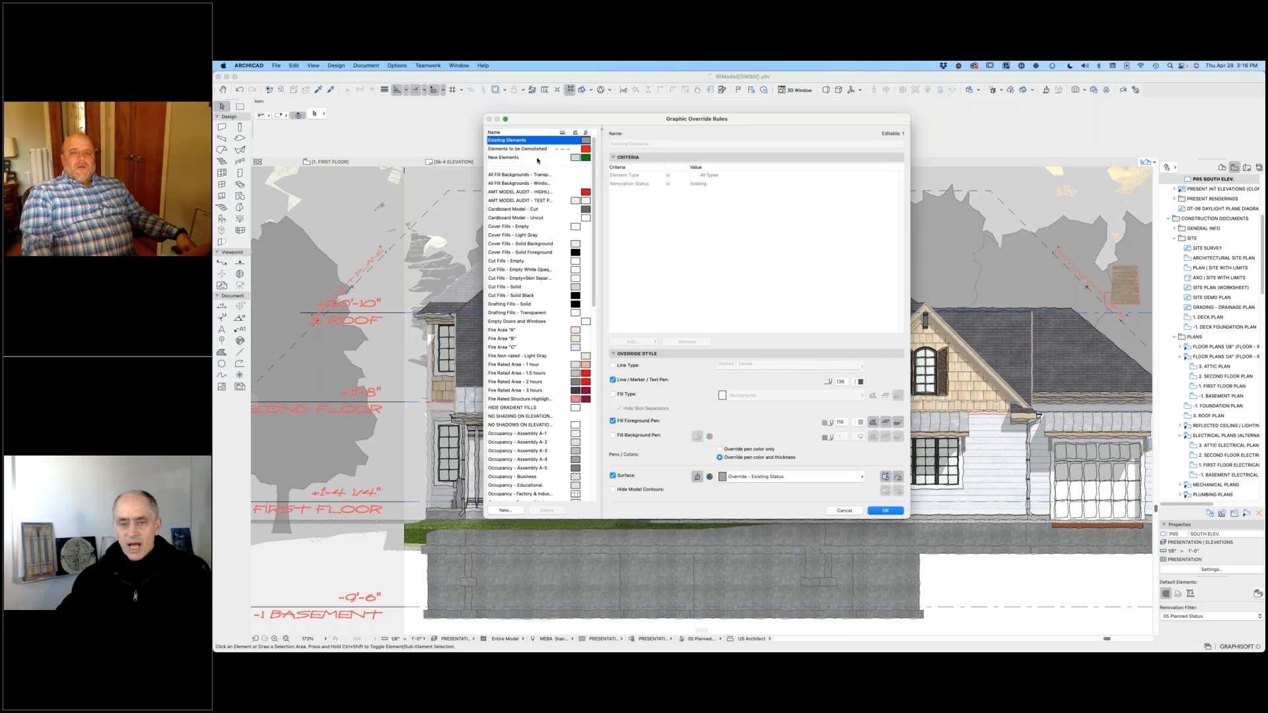
click(538, 157)
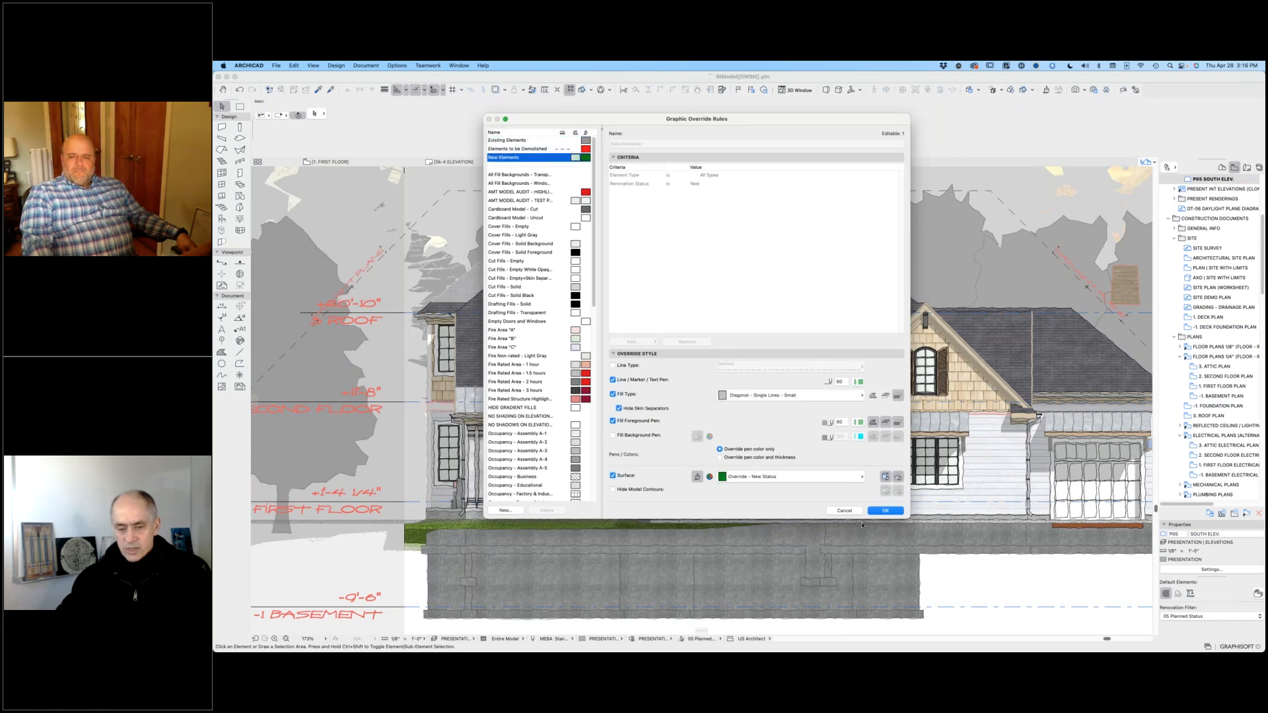
click(850, 512)
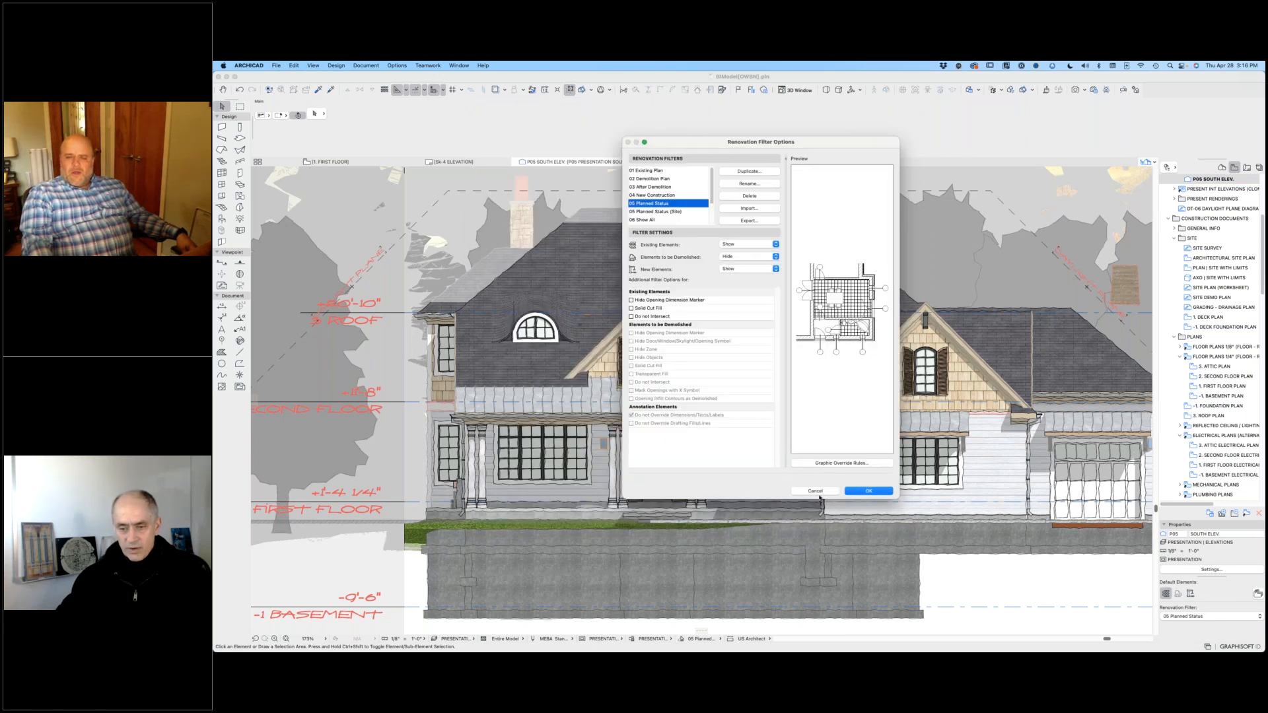
click(816, 491)
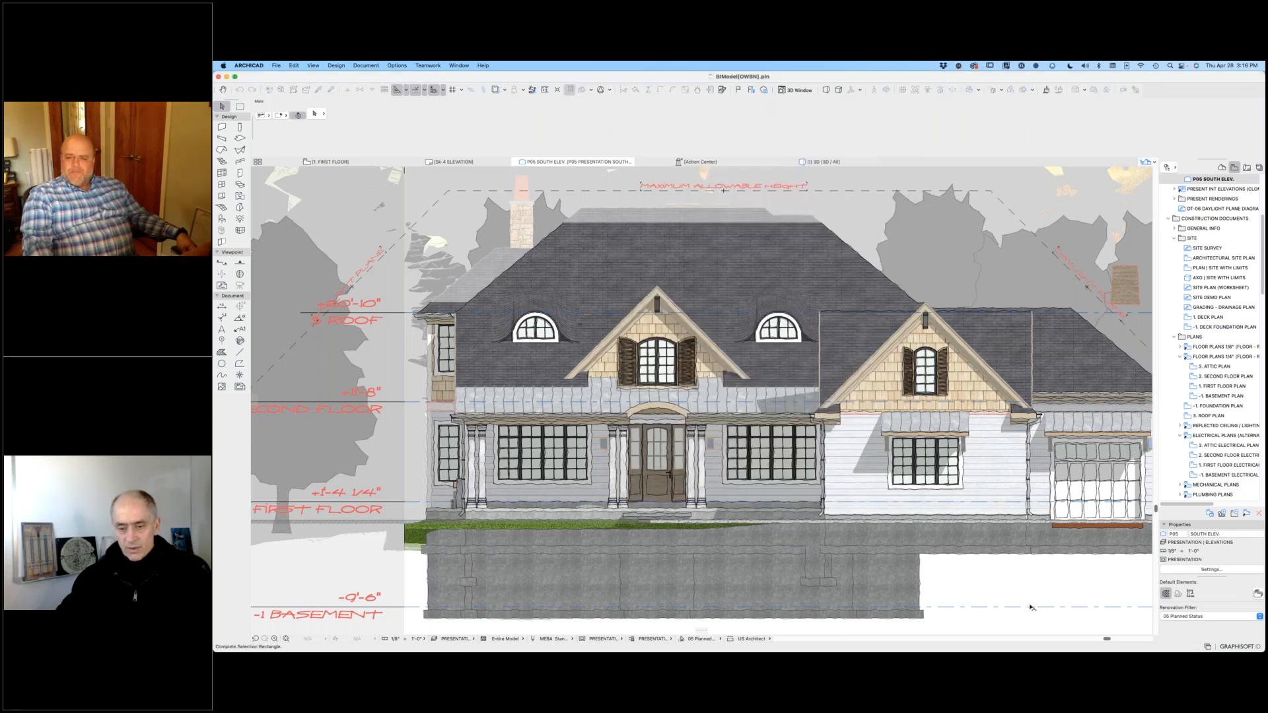
Step: Browse the lists of model view option combinations and graphic override combinations for the south elevation view
click(364, 66)
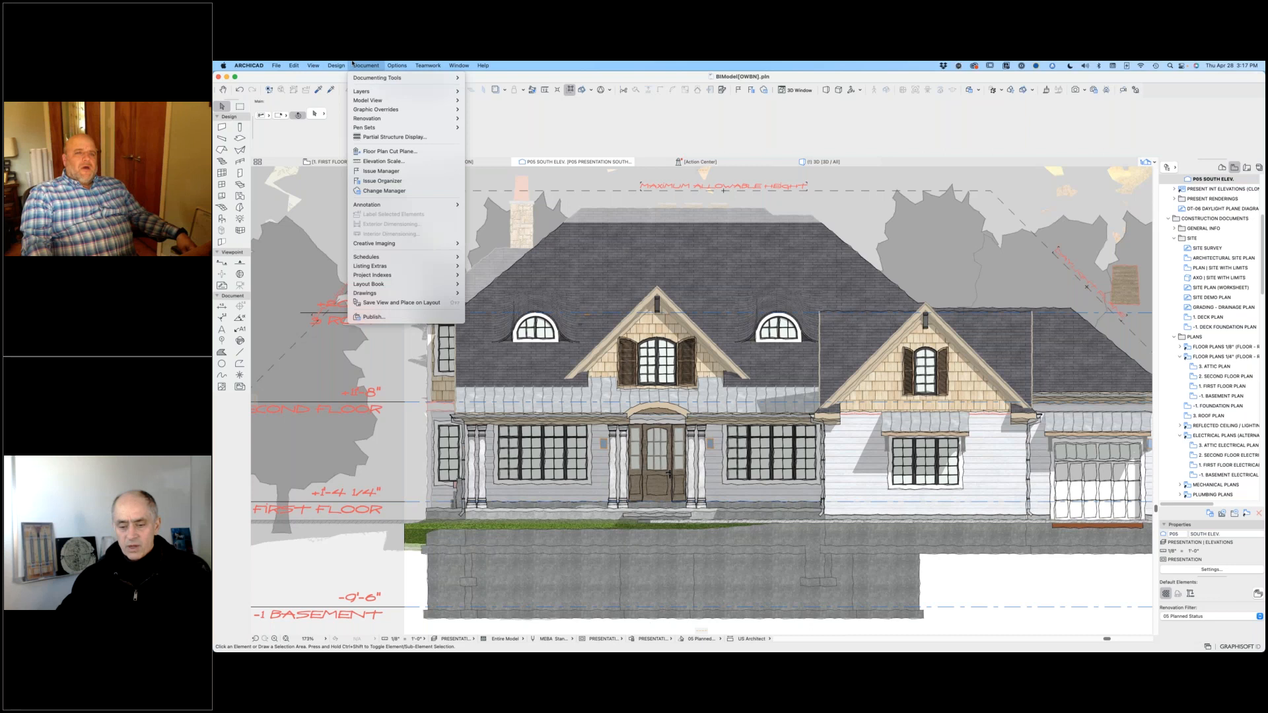
click(353, 65)
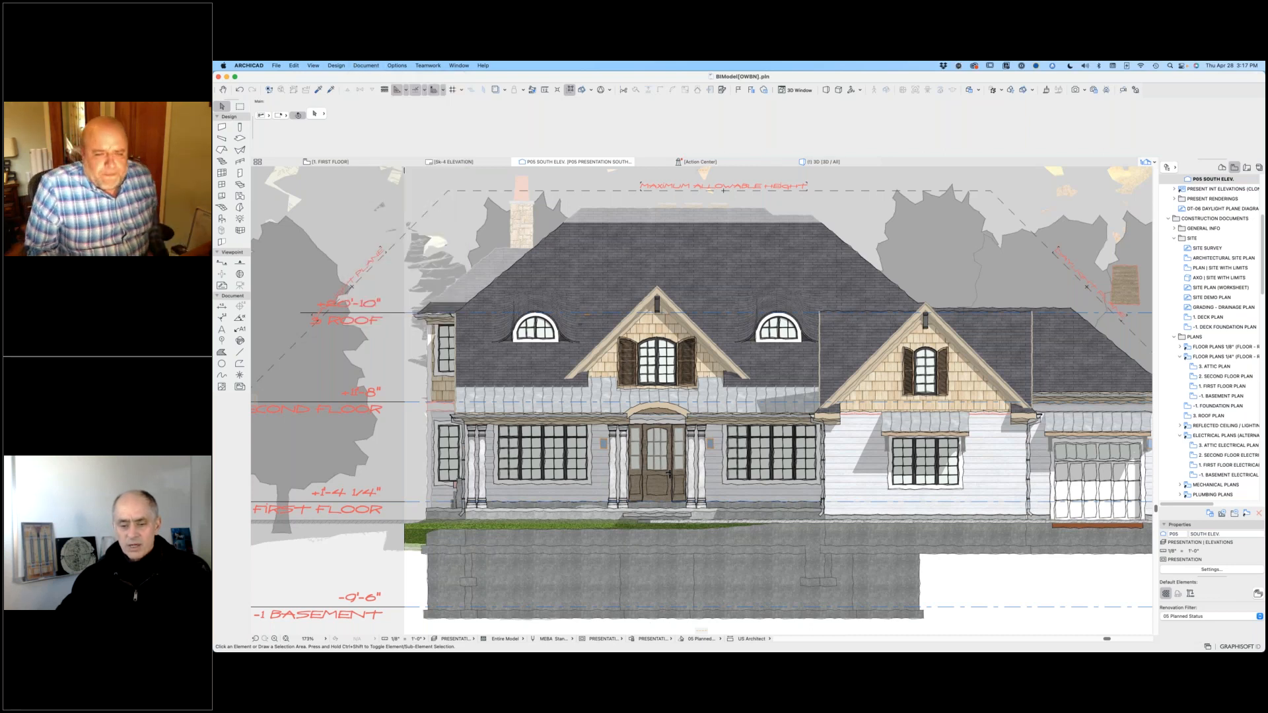
click(620, 640)
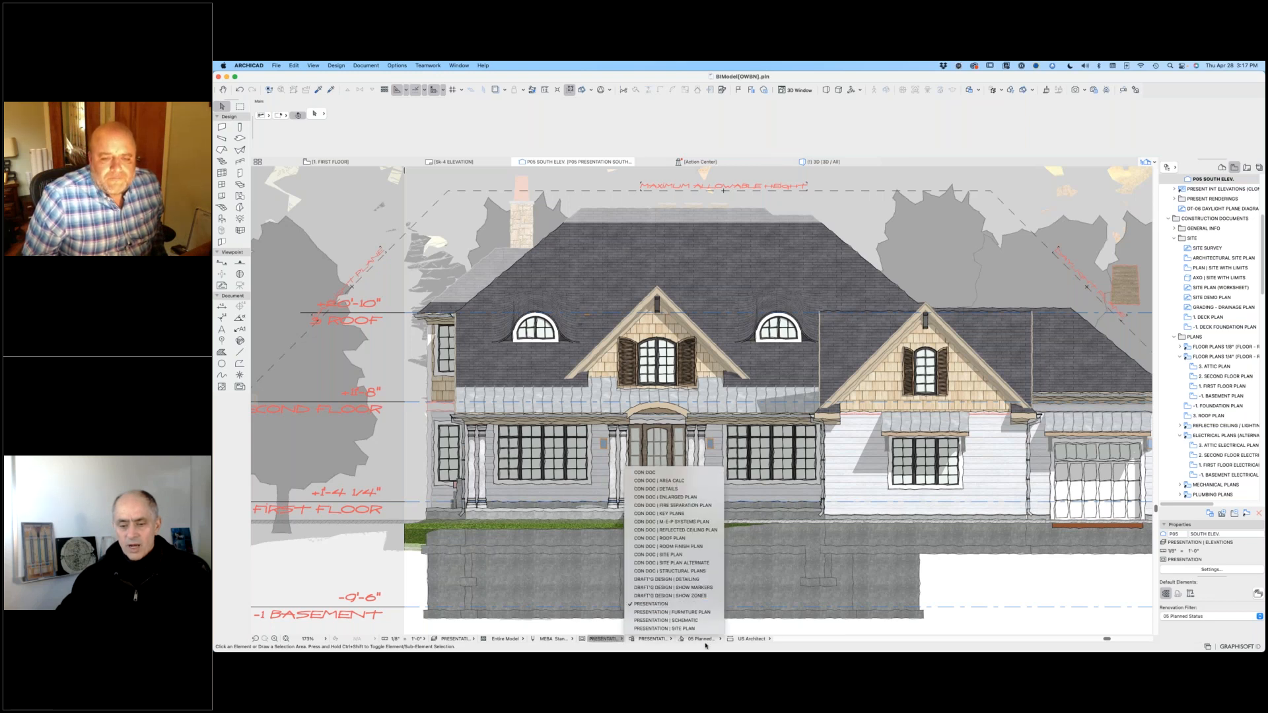
click(997, 595)
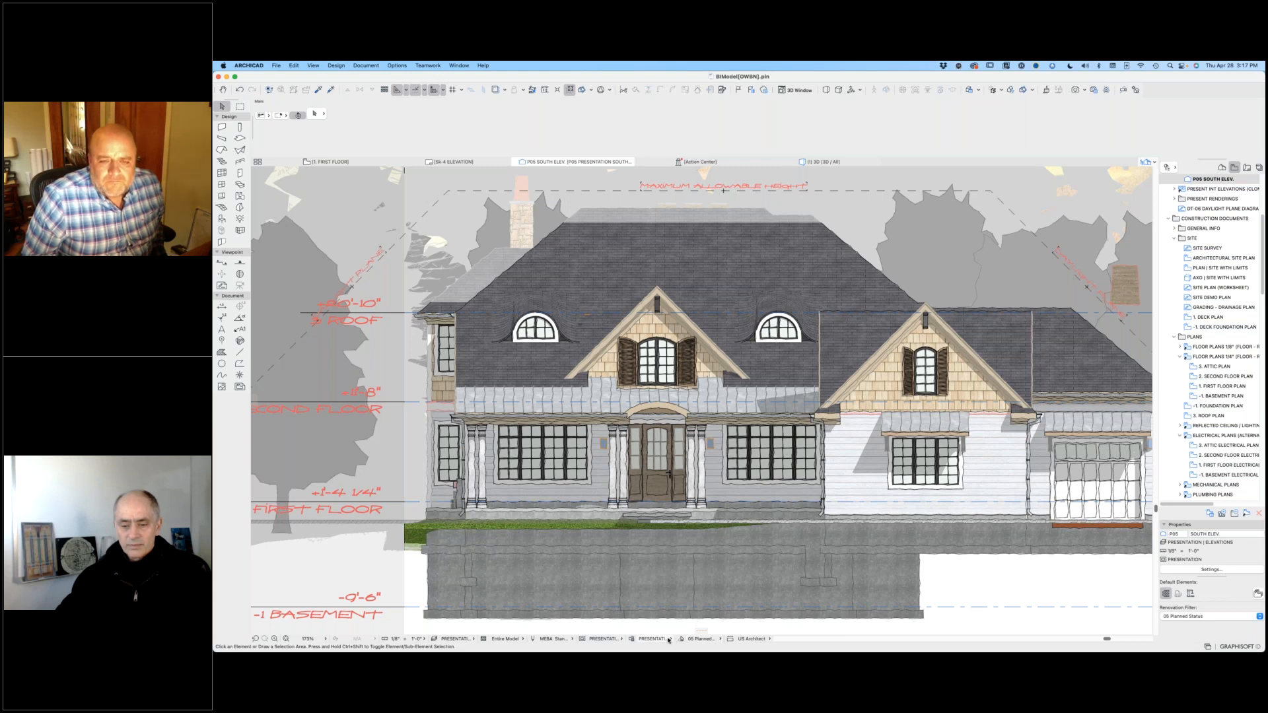
click(668, 639)
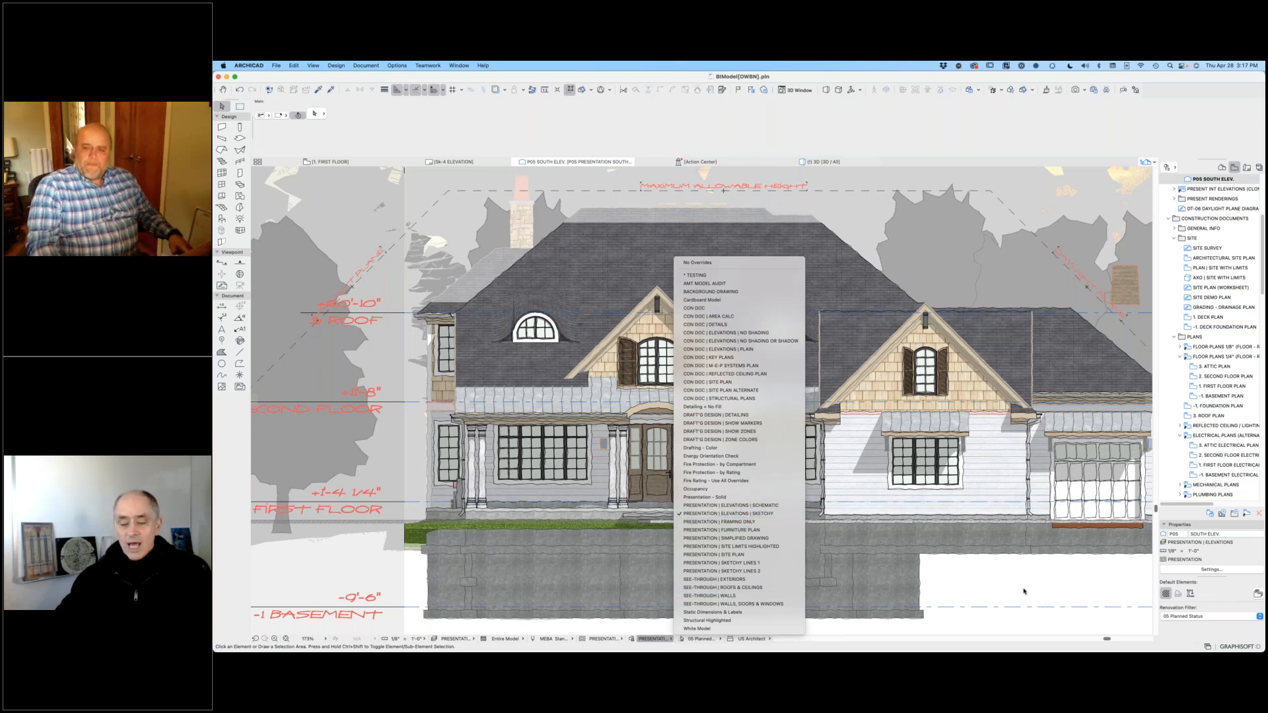
click(366, 65)
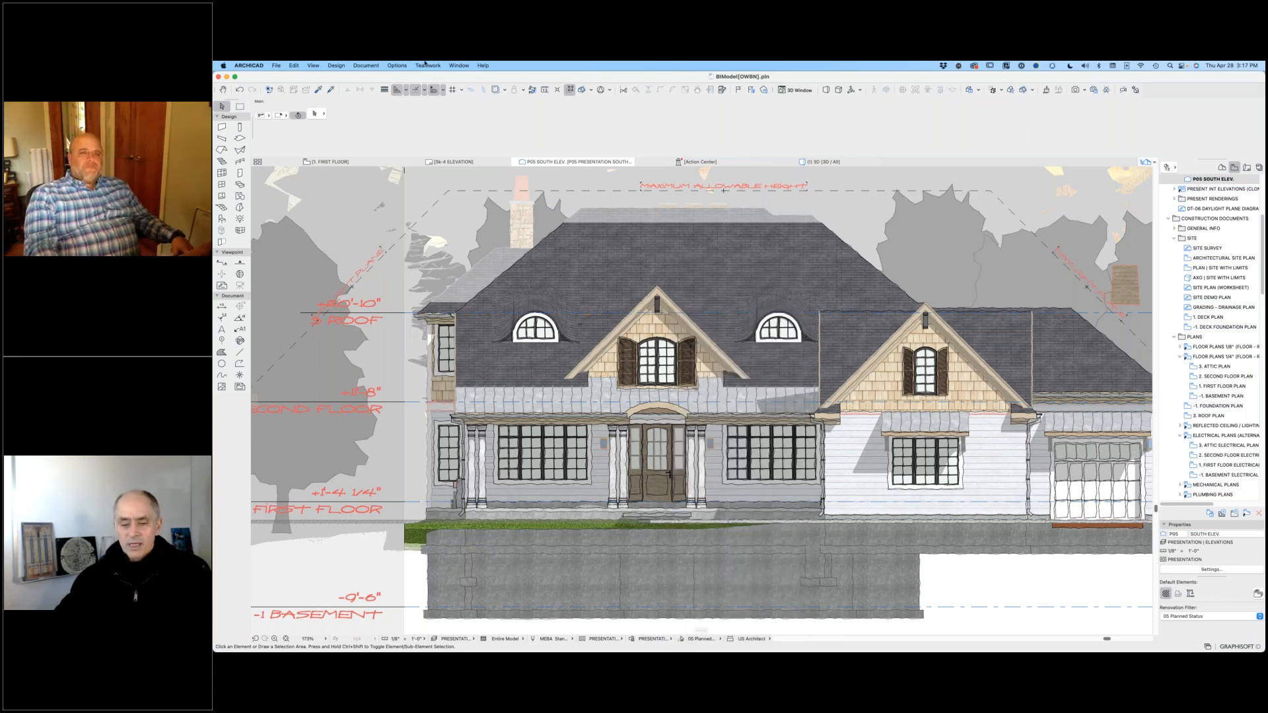
click(367, 65)
click(373, 64)
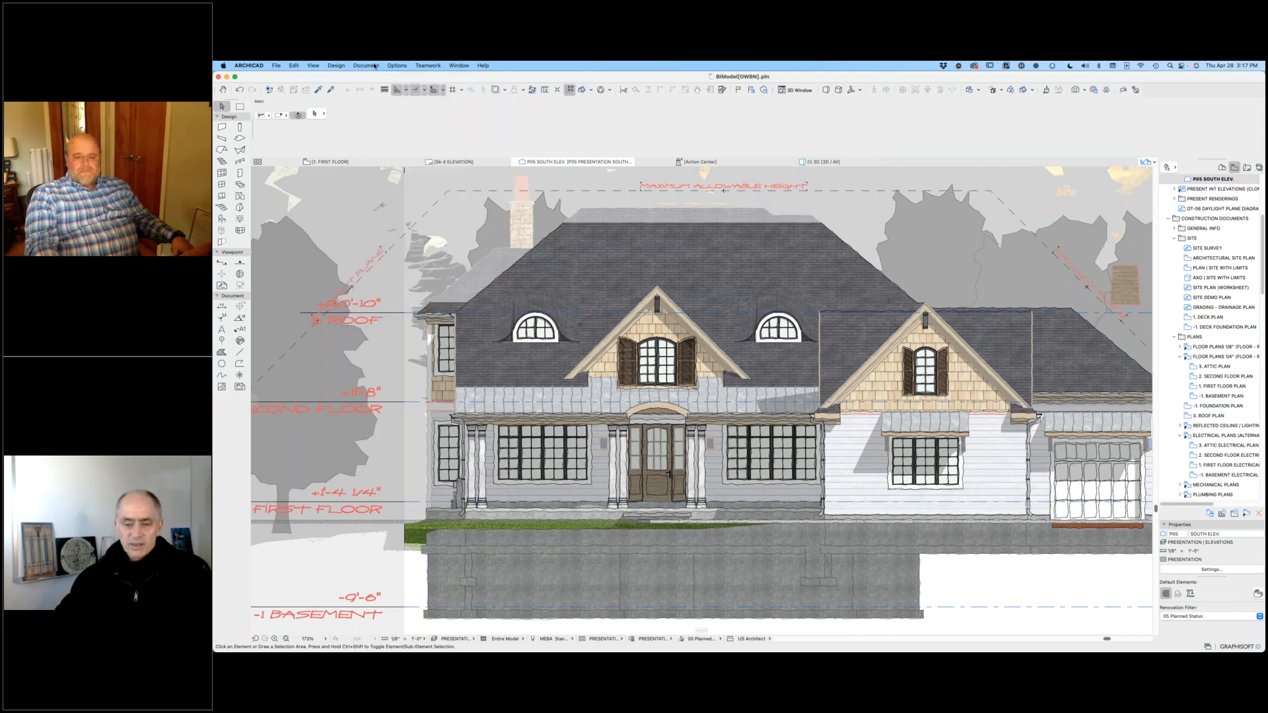
Step: Review the Sketchy Lines rule in the PRESENTATION | ELEVATIONS | SKETCHY override combination and close the dialogs without changes
click(633, 640)
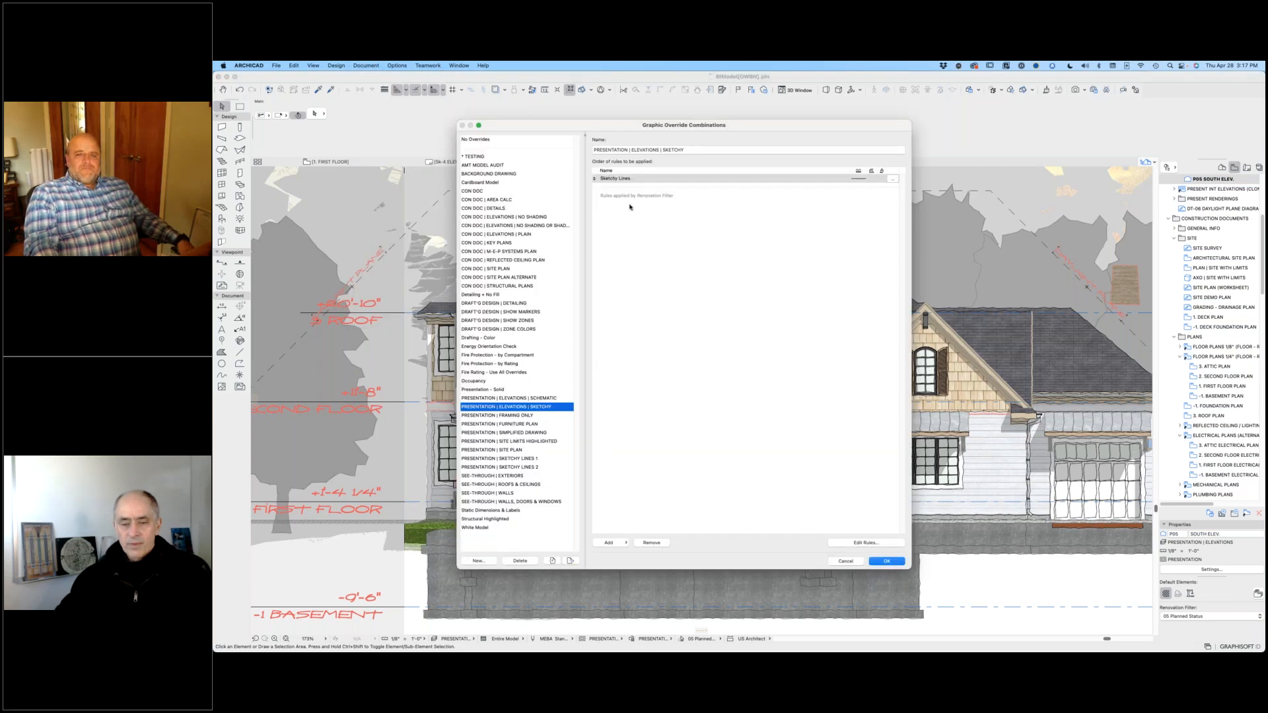
click(891, 180)
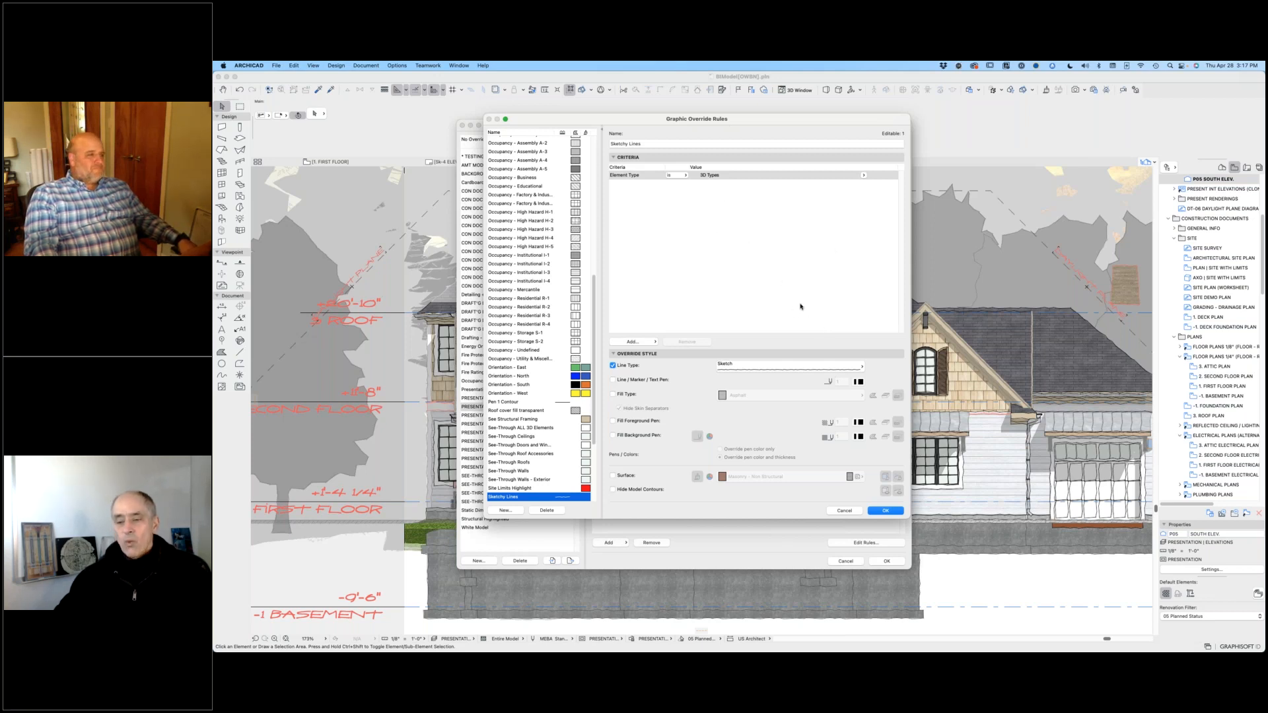
click(847, 511)
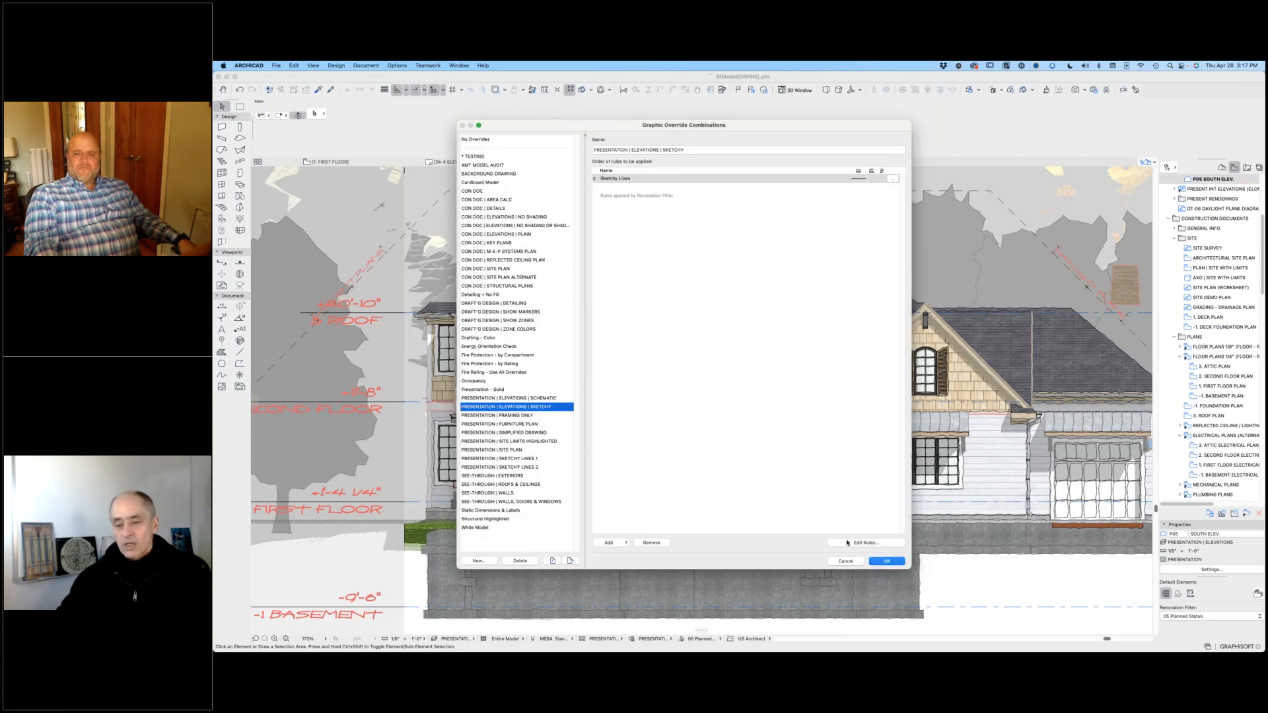
click(852, 561)
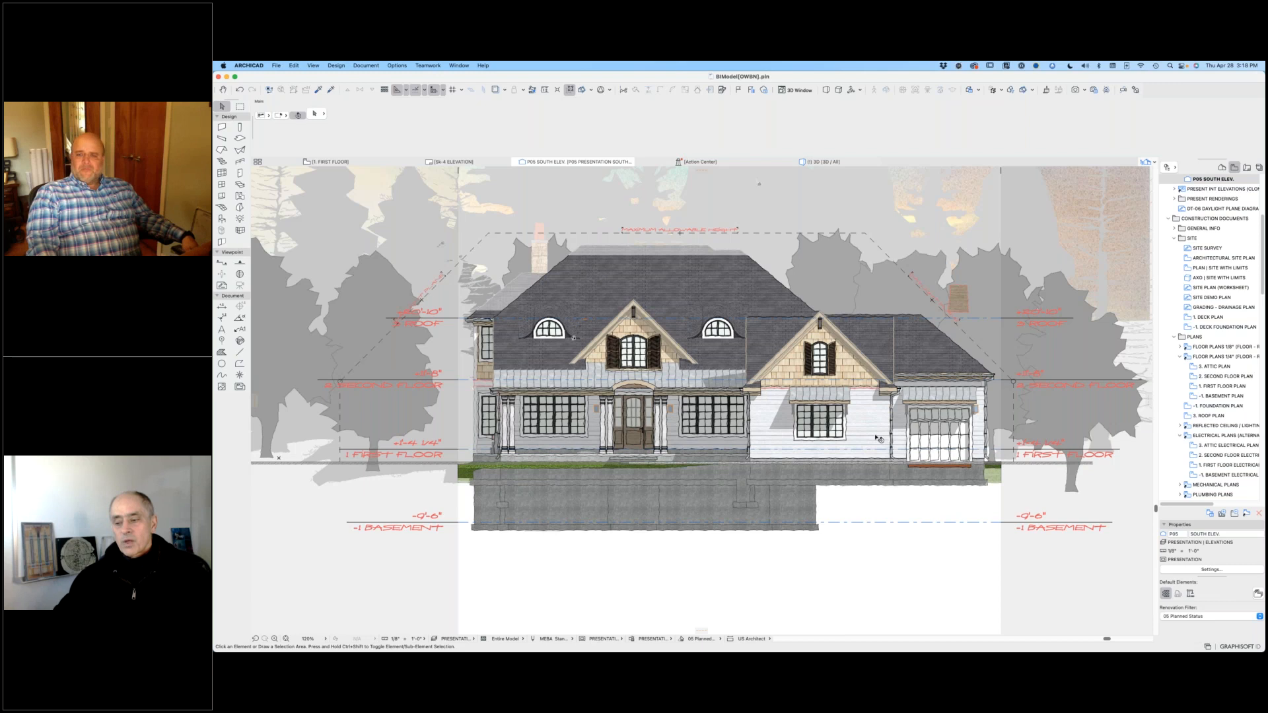
Step: Inspect the sunset sky drawing and the tall pine tree object in the south elevation's backdrop by selecting each one
scroll(878, 439, down, 3)
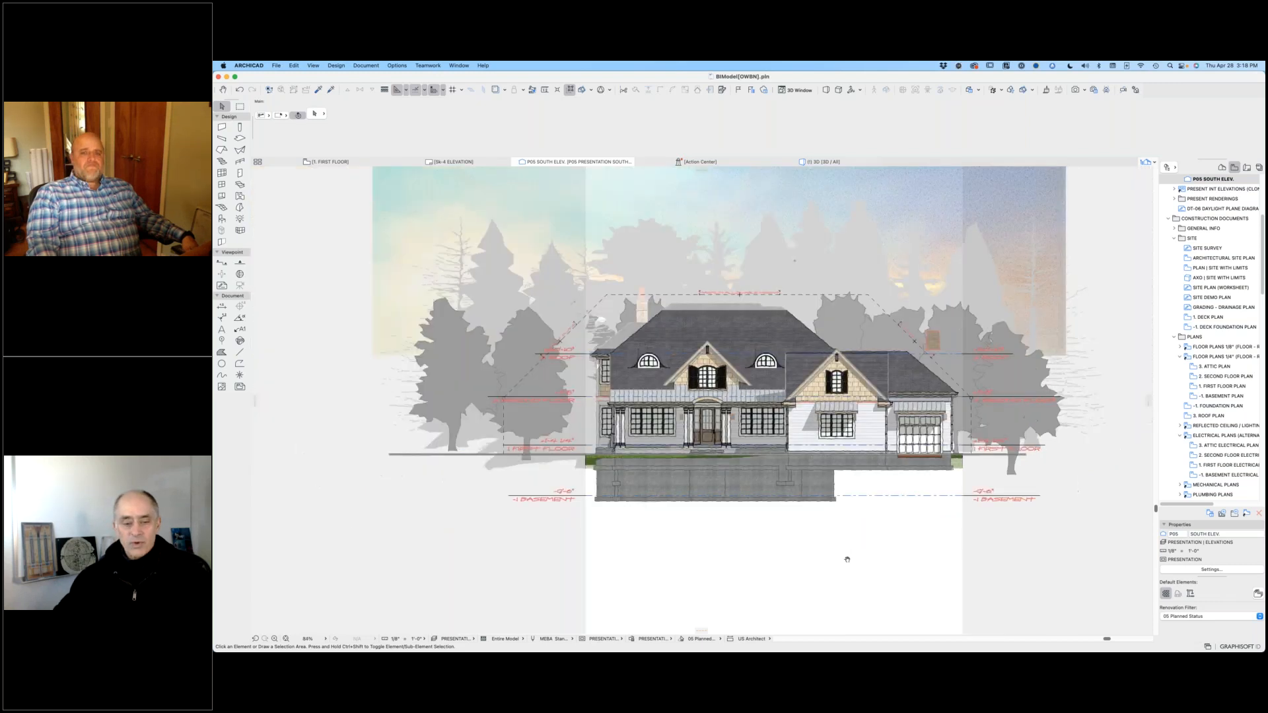
middle_drag(822, 592, 796, 627)
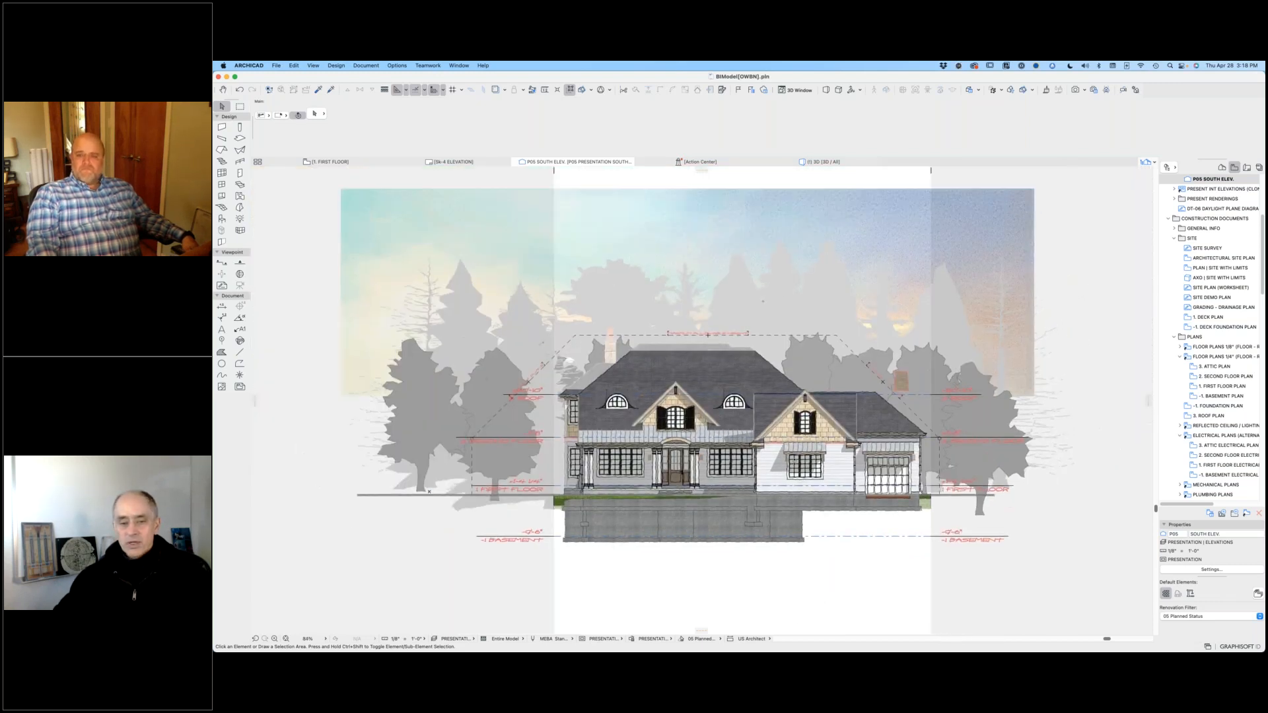
click(362, 205)
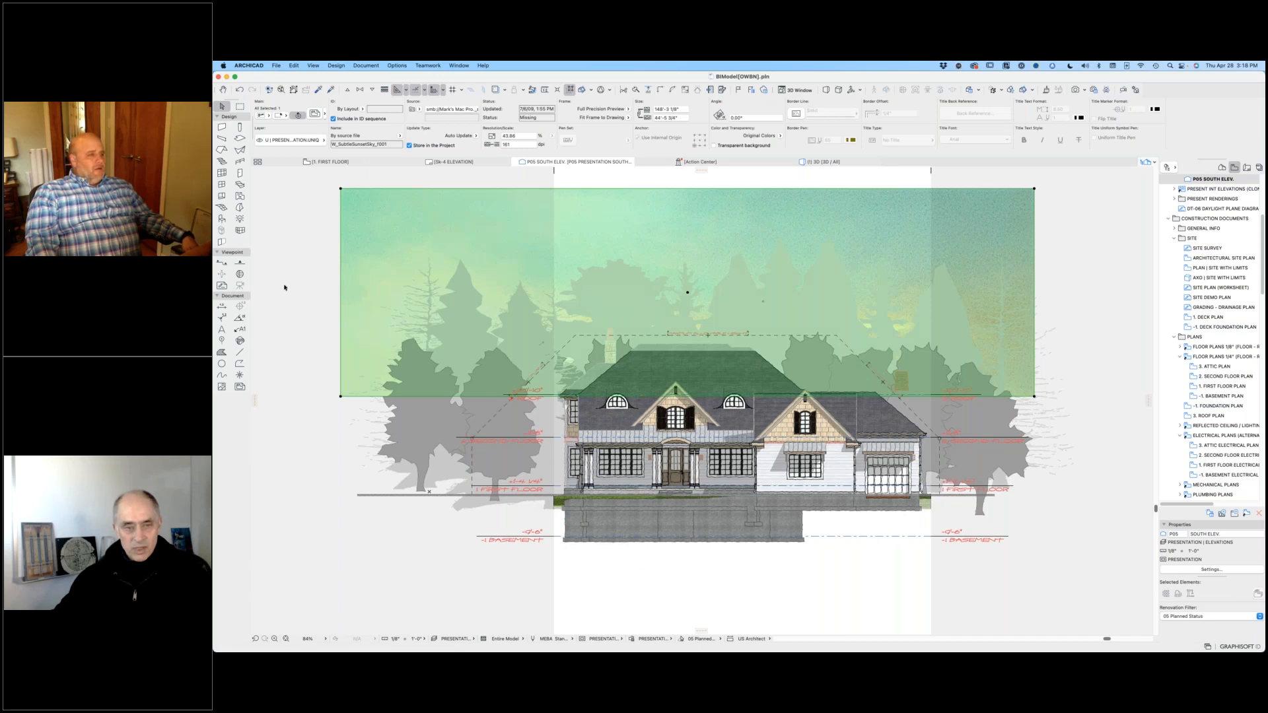
click(284, 286)
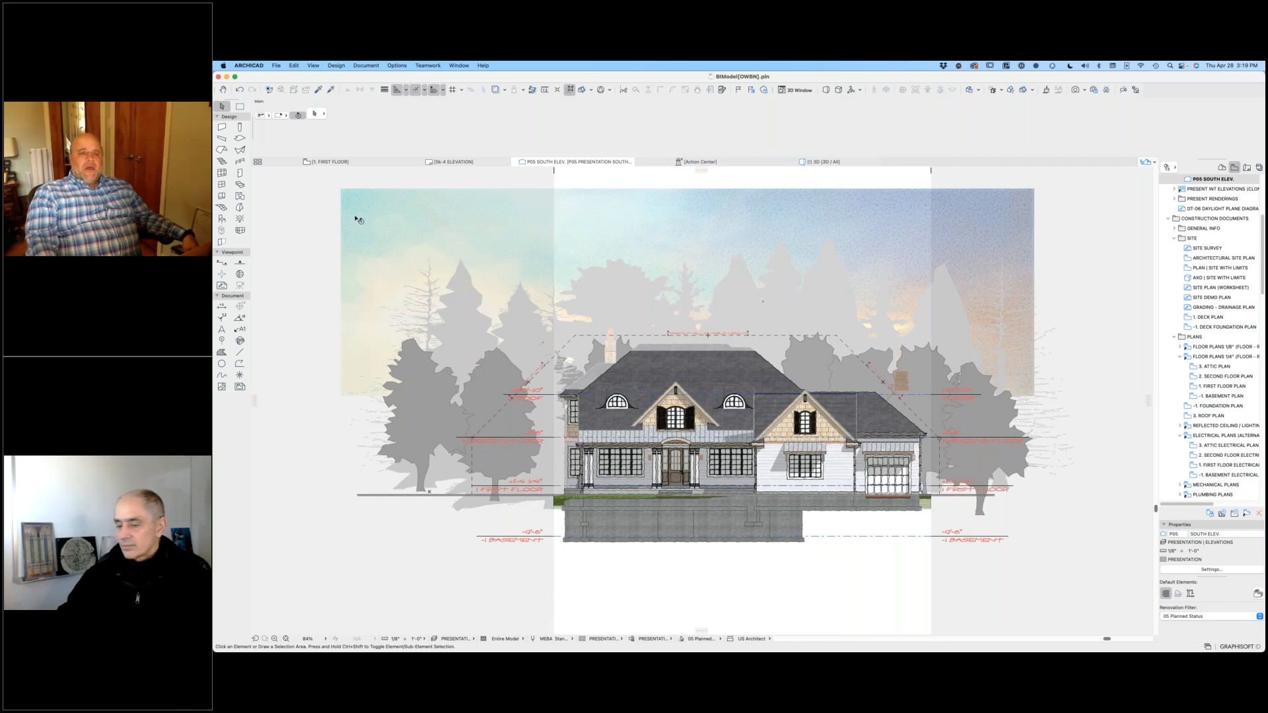
click(378, 221)
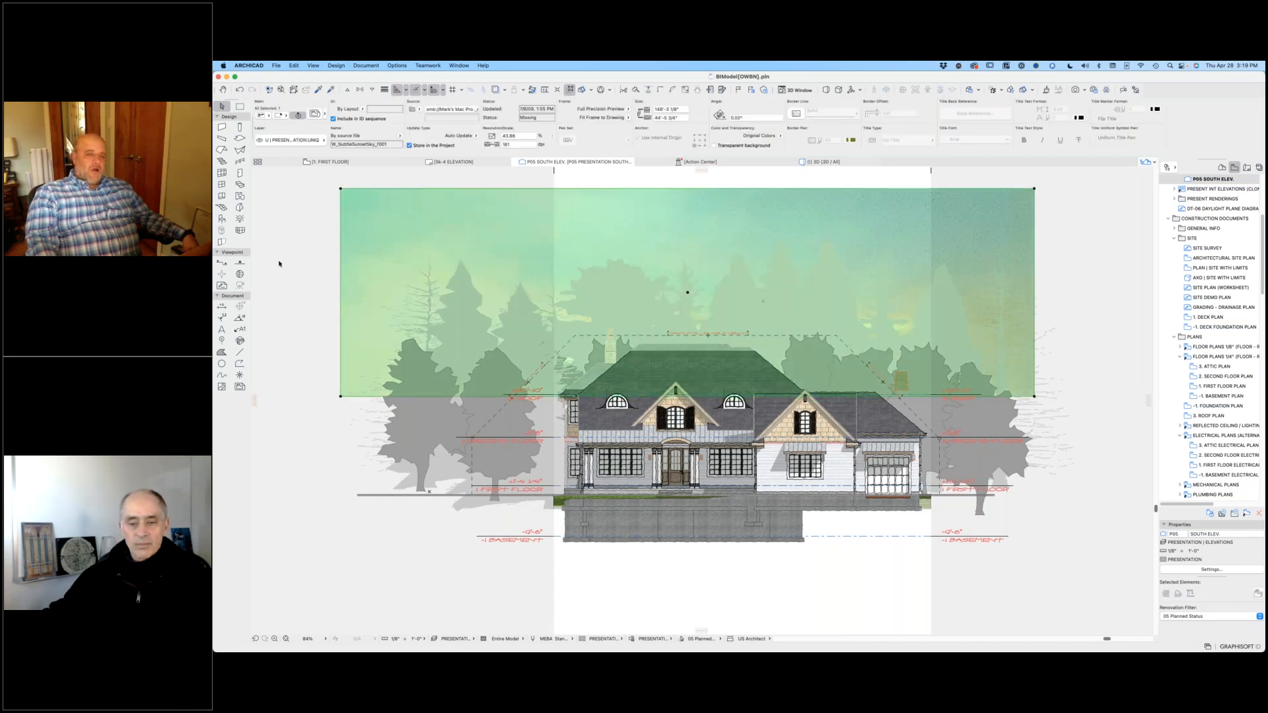
click(279, 264)
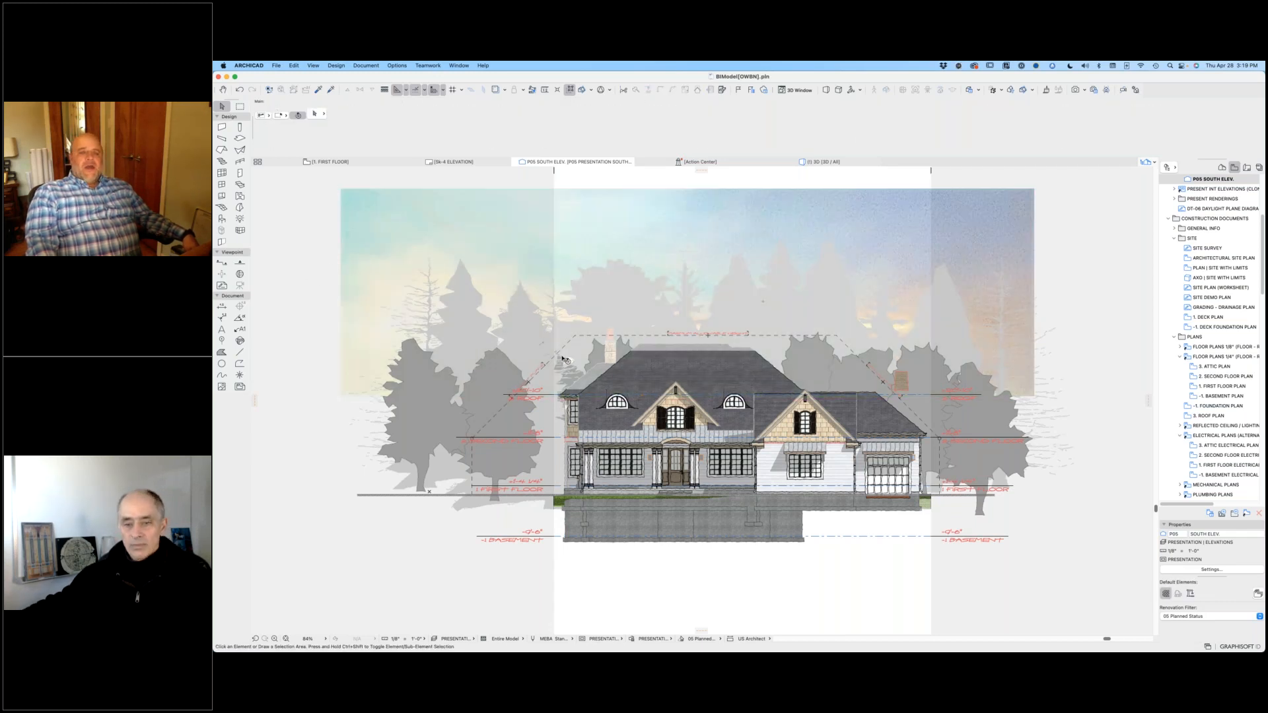
click(460, 261)
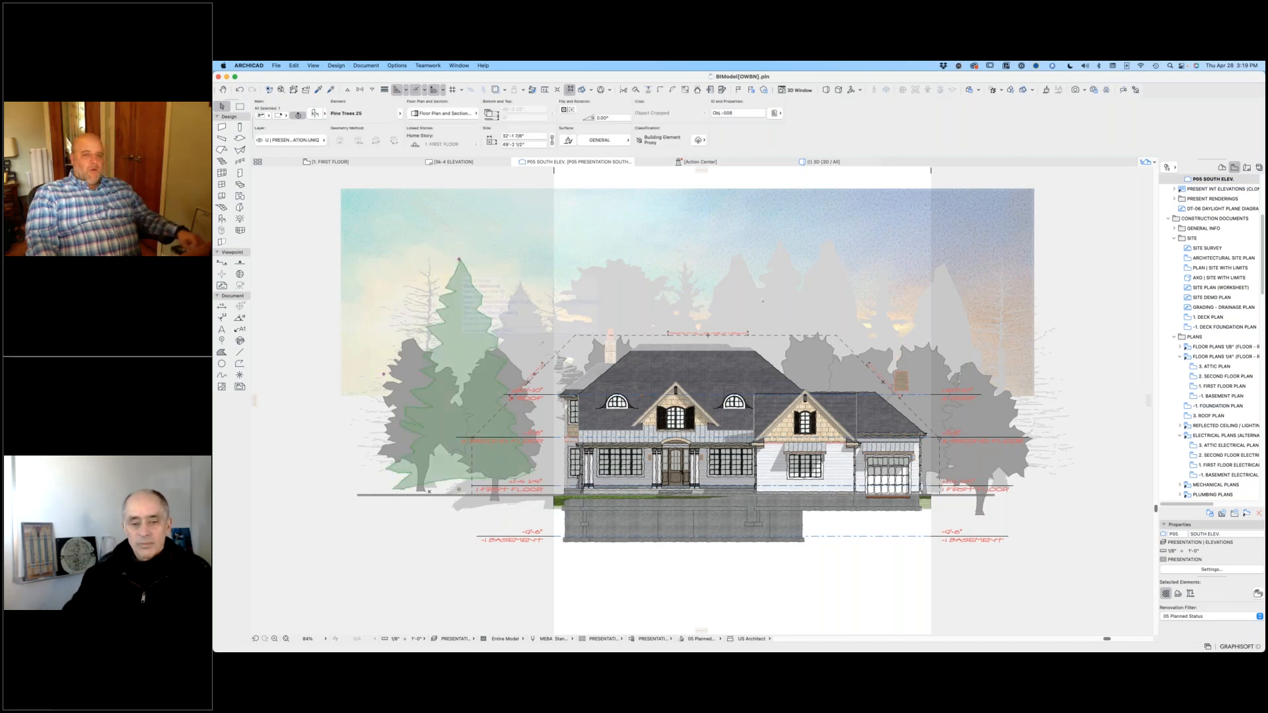
Step: Review the tall pine tree's object settings, including its 2D symbol type, then close them and clear the selection
double_click(498, 346)
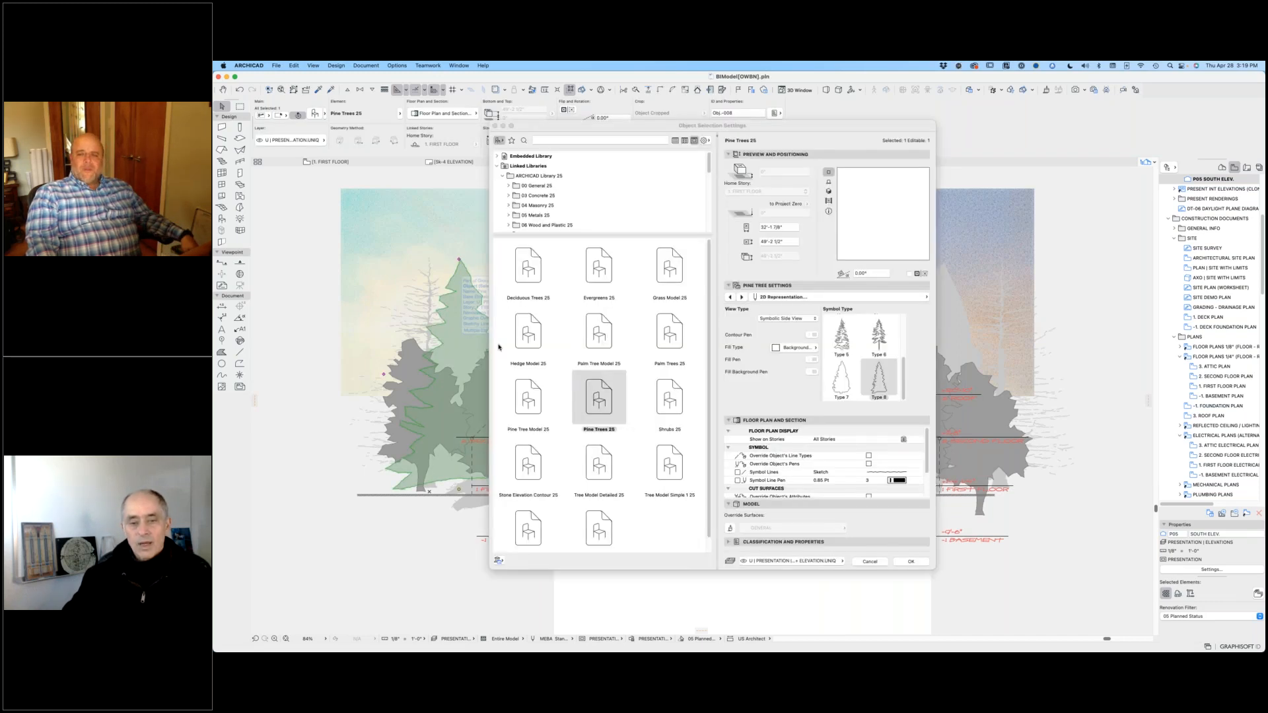
click(910, 562)
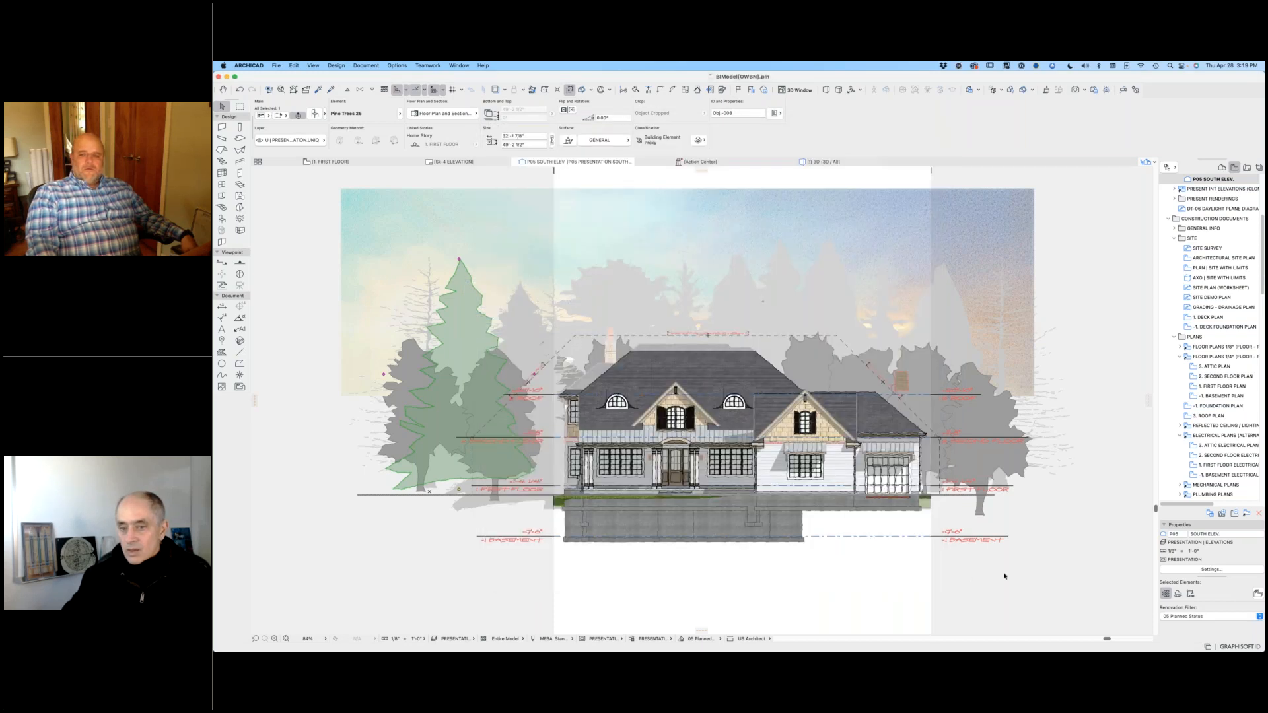
click(1006, 574)
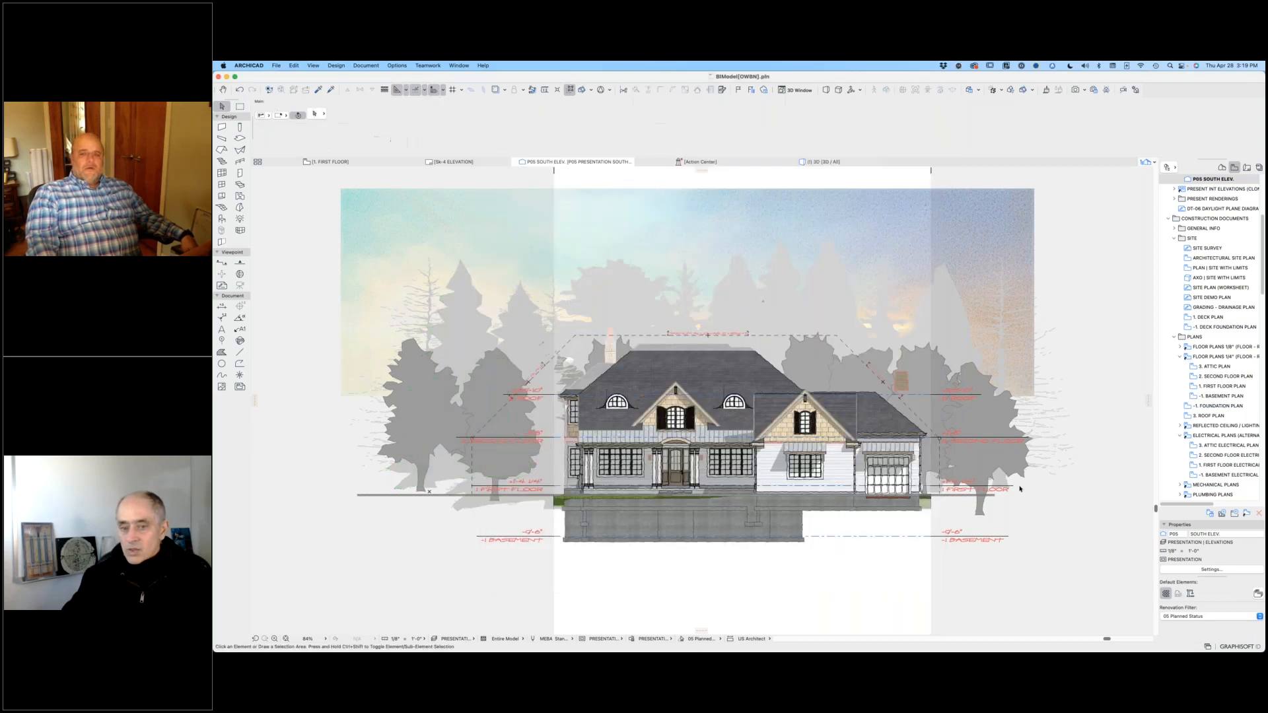
Step: Select the tall pine tree alone, extend the selection to all backdrop trees, and clear it
click(462, 260)
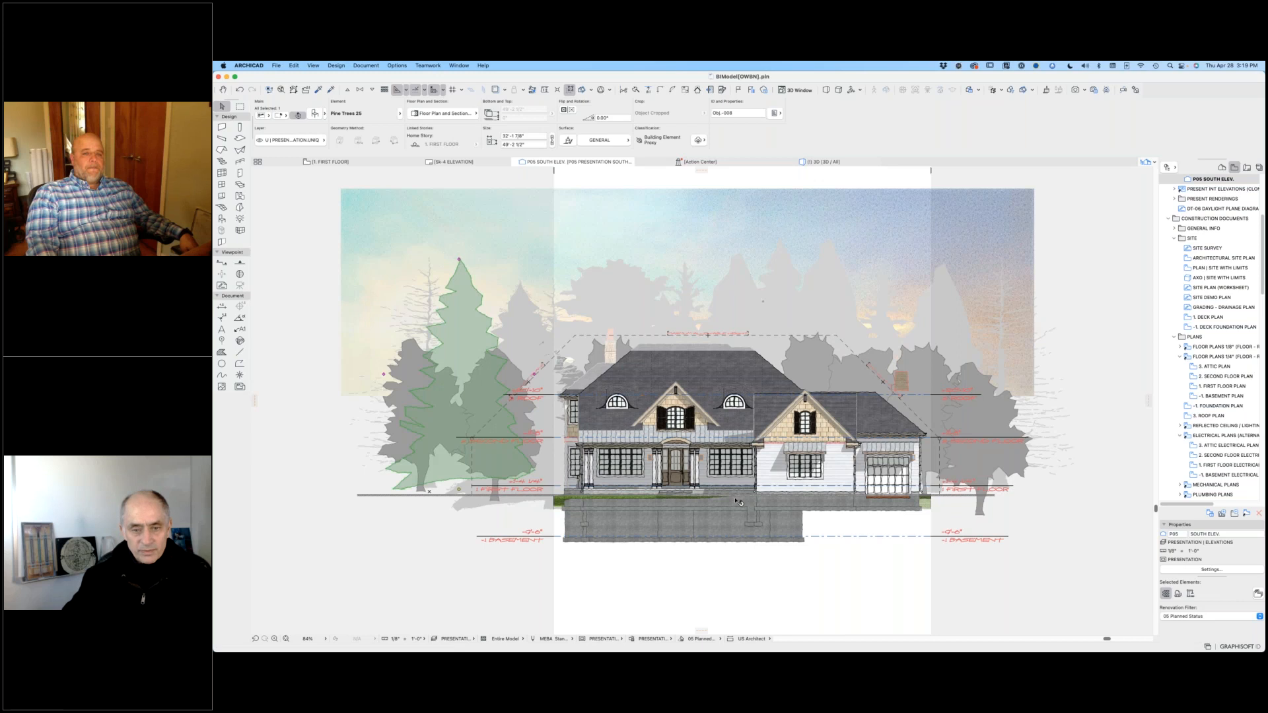
mouse_move(632, 469)
key(super+a)
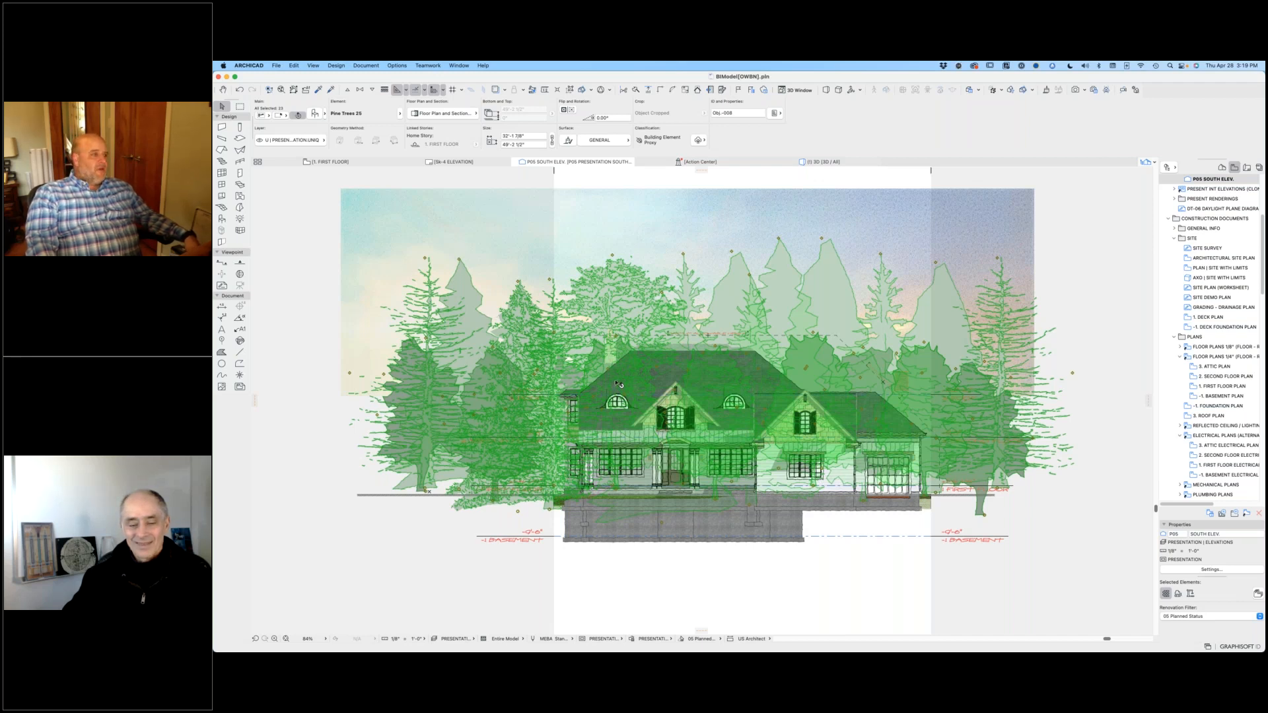
click(1129, 518)
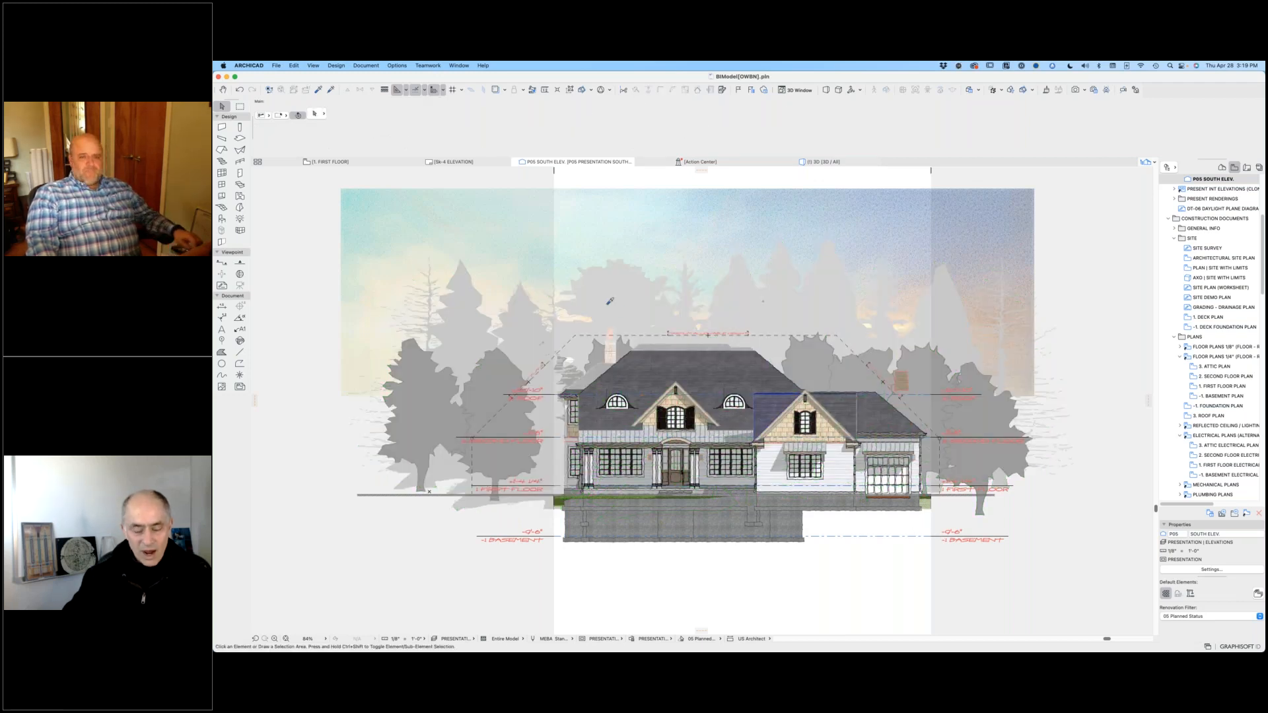
Step: Suspend grouping, open the tall pine's object settings, browse the 32 90 00 Planting 25 library objects, and cancel without changes
key(alt+g)
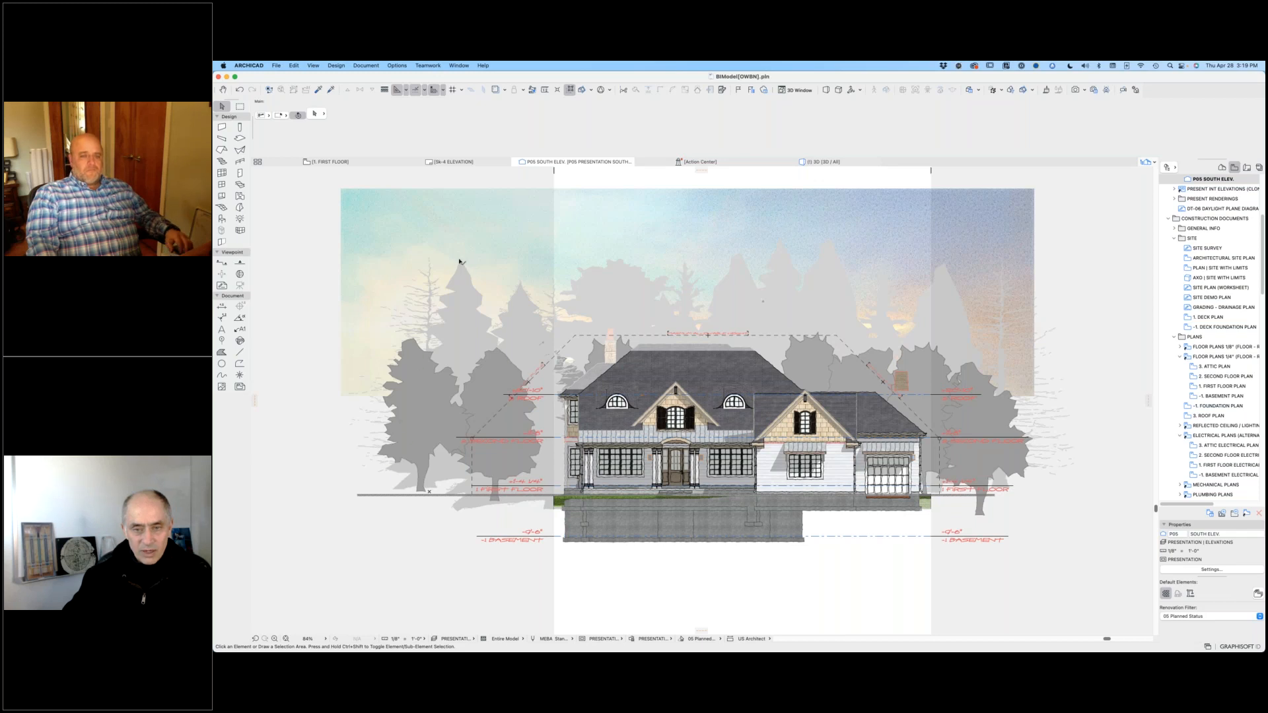
click(459, 261)
key(super+t)
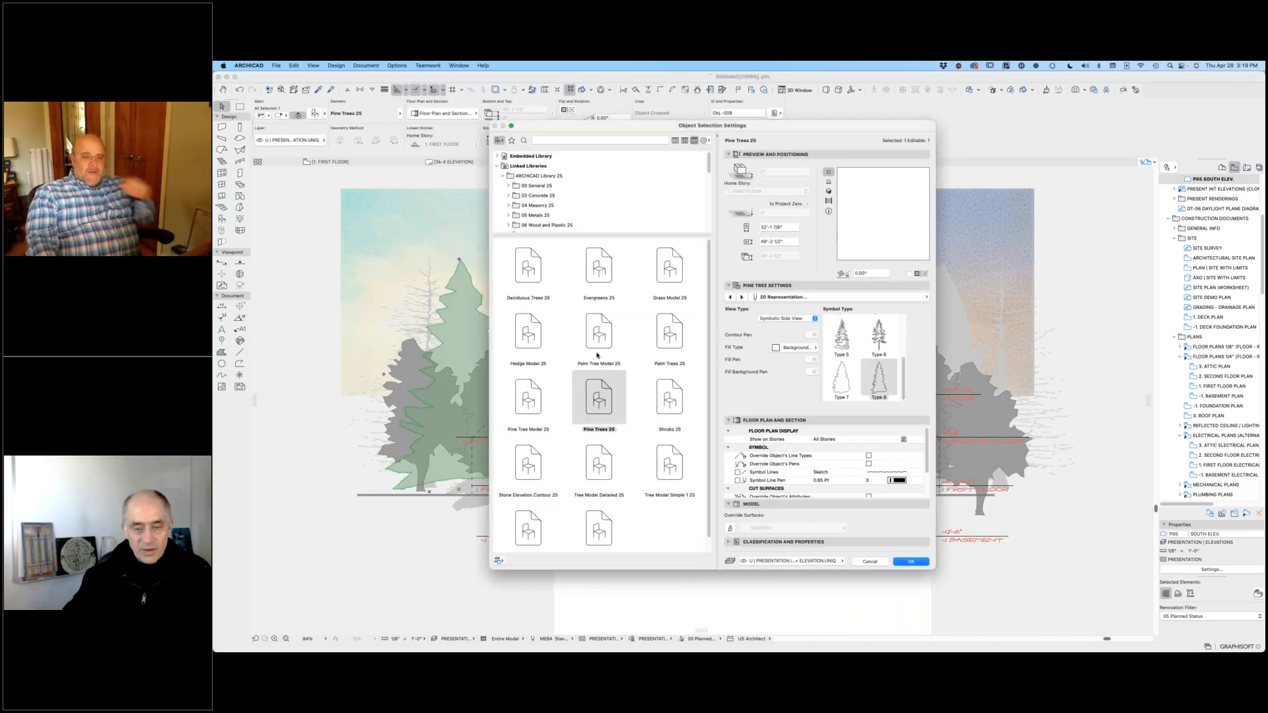
scroll(542, 274, down, 2)
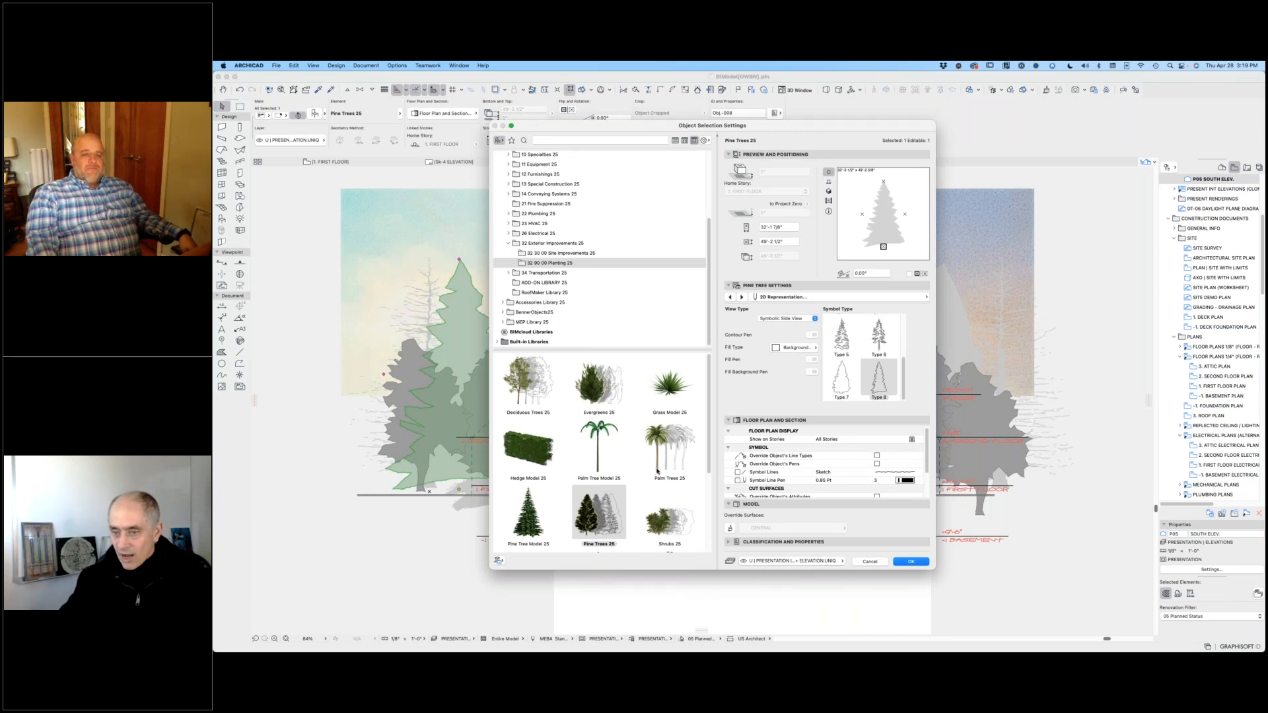
scroll(657, 471, down, 4)
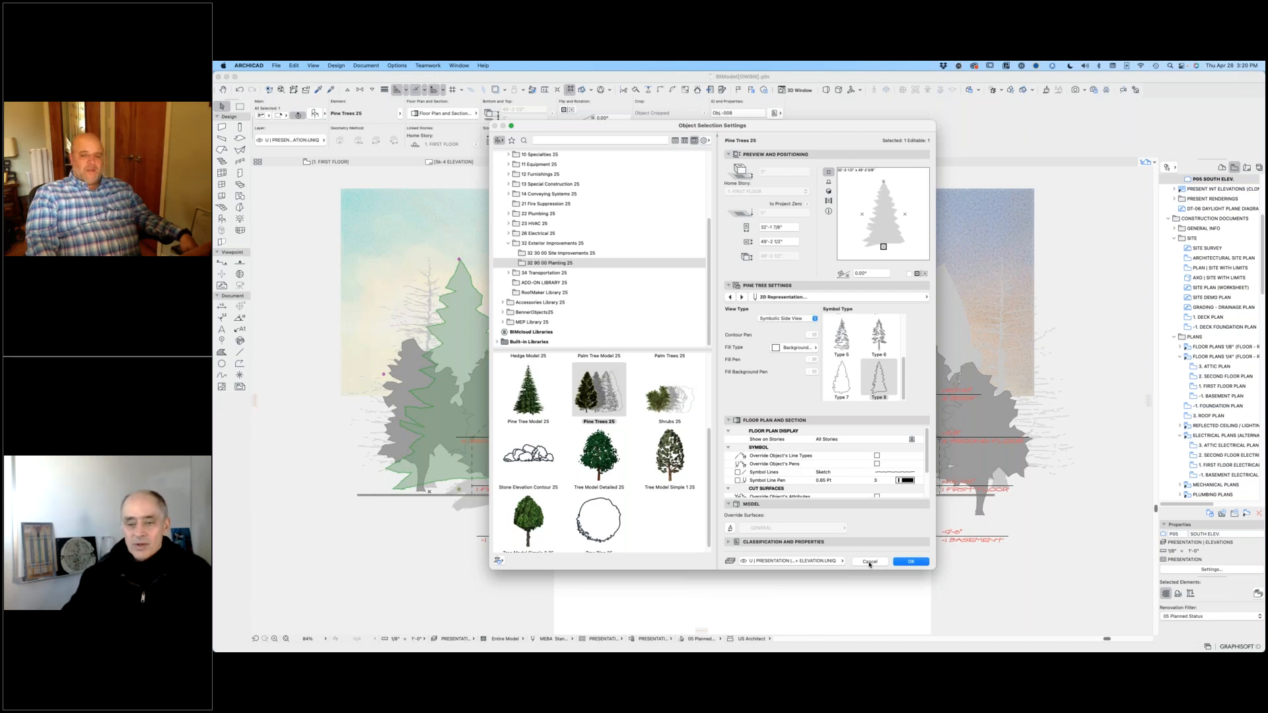
click(870, 562)
click(308, 359)
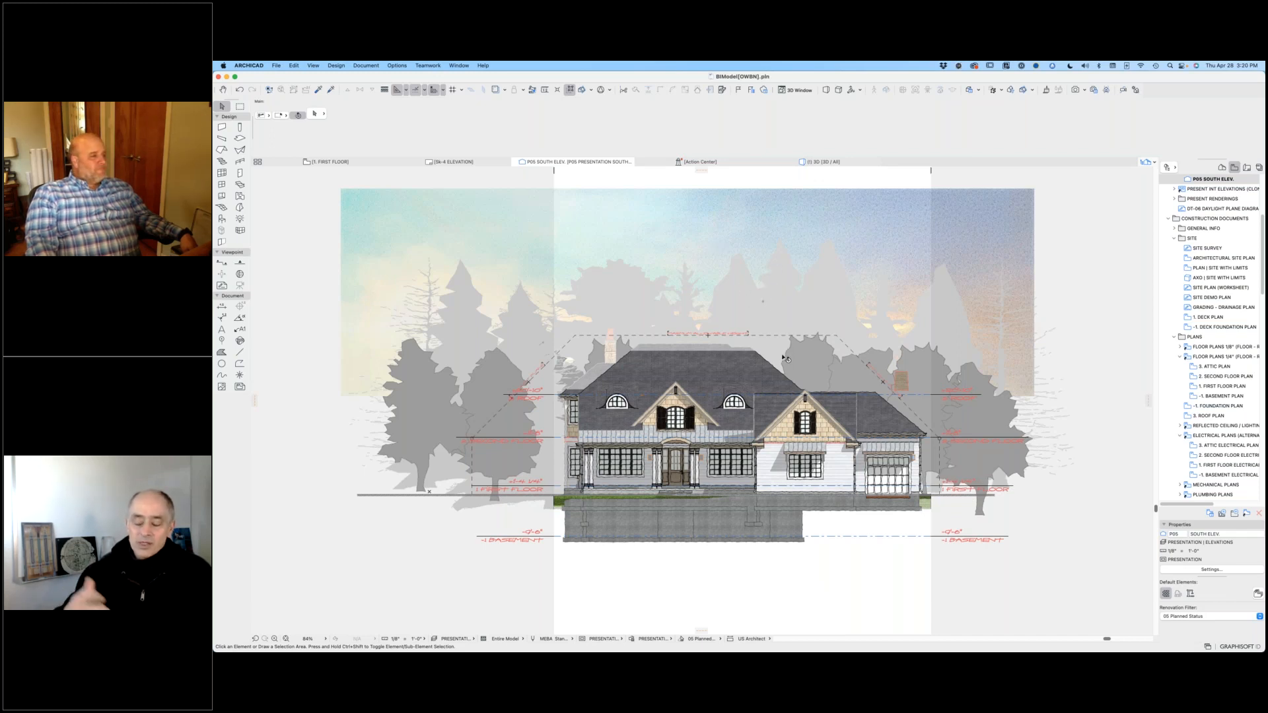
Step: Select the grouped backdrop trees by picking the tall pine, then clear the selection
mouse_move(784, 358)
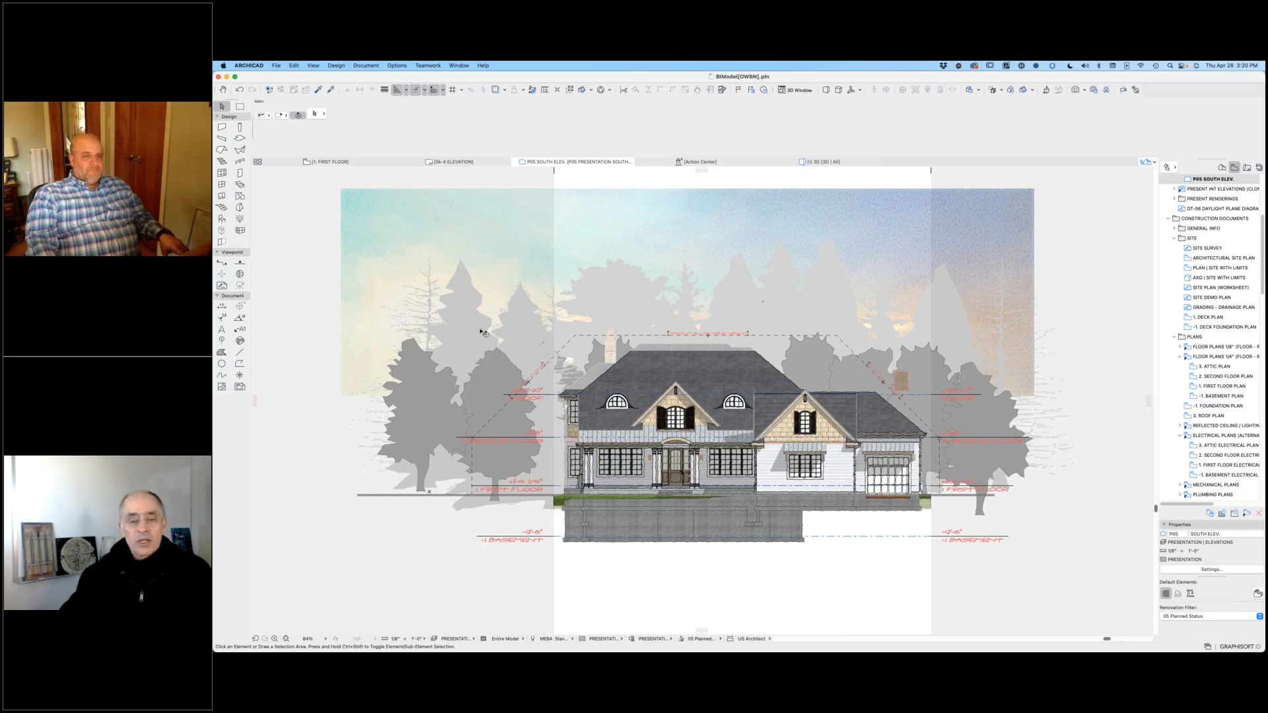
click(462, 262)
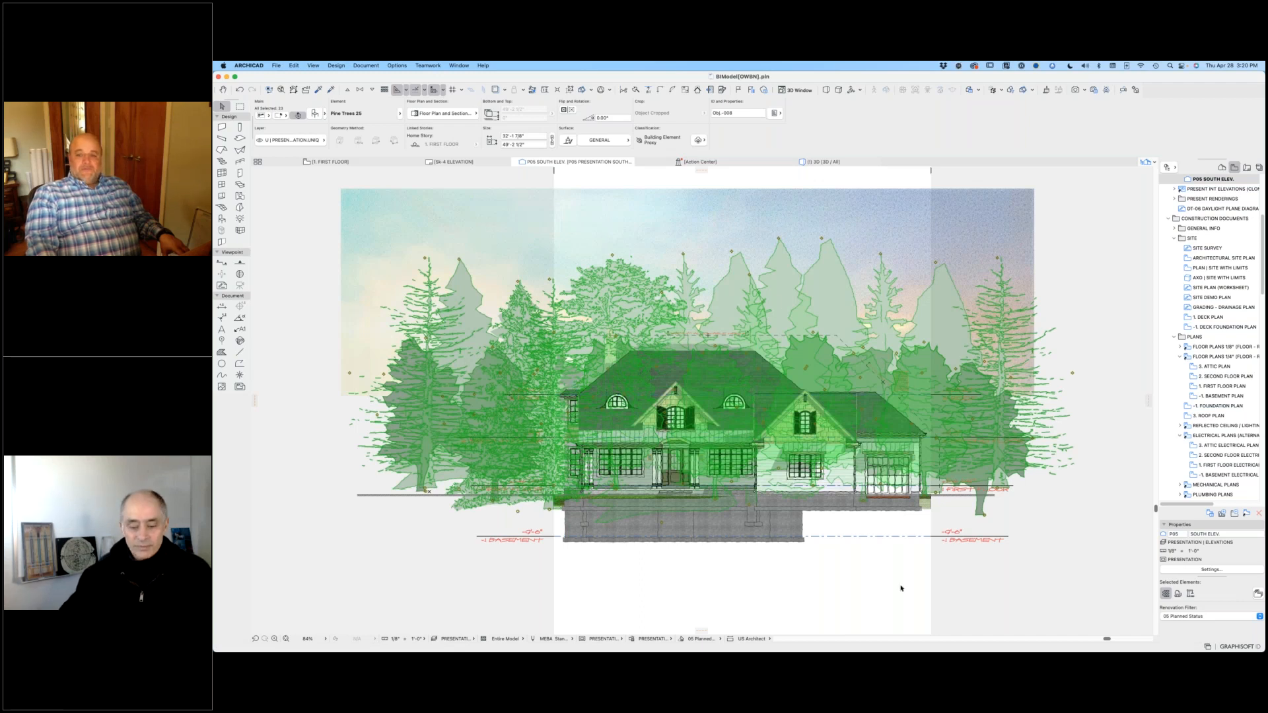
click(878, 591)
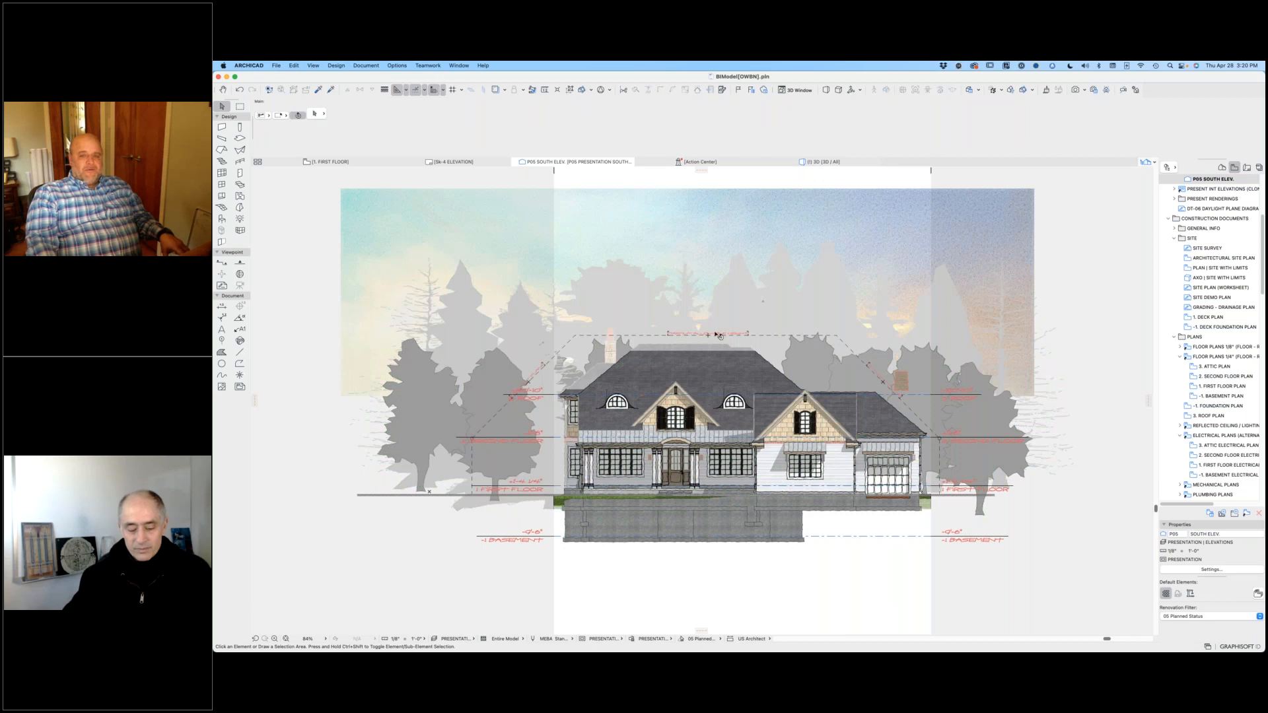
Step: Move the grouped backdrop trees a short distance to the right behind the house
click(685, 261)
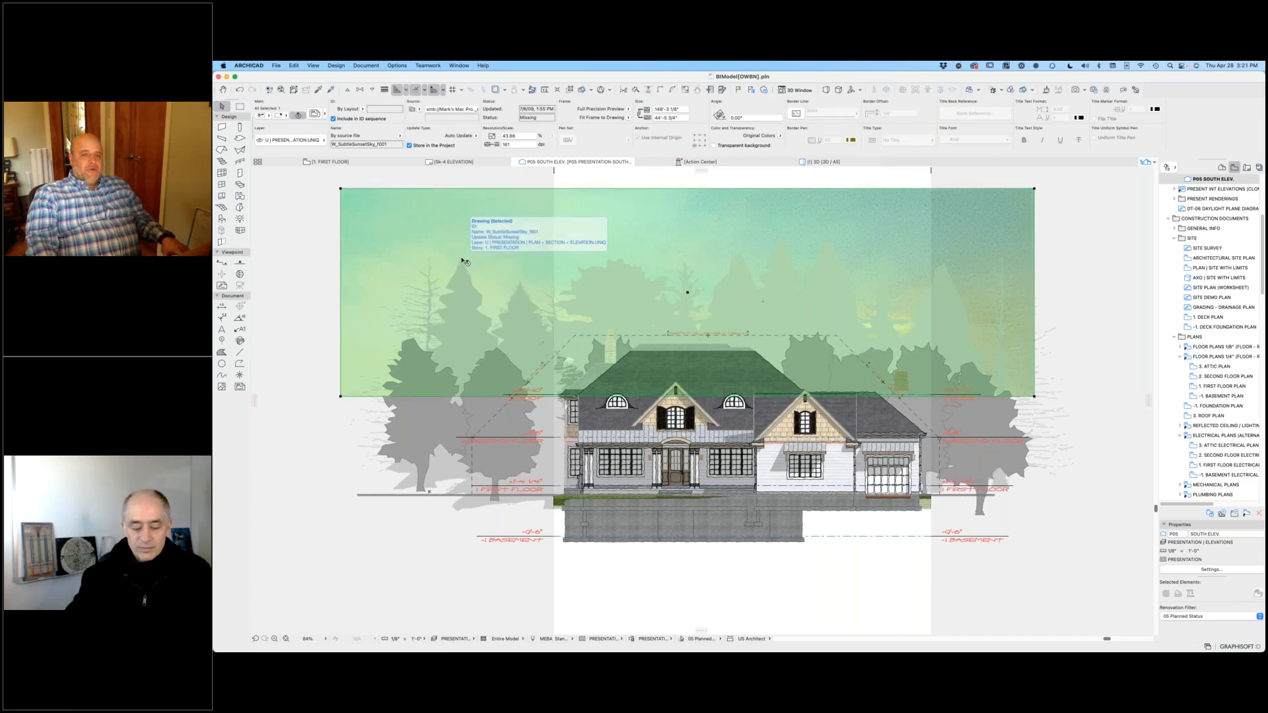
click(463, 257)
drag(459, 259, 504, 259)
Step: Mirror the backdrop tree group about a vertical axis through the house and move it back to the left
key(super+m)
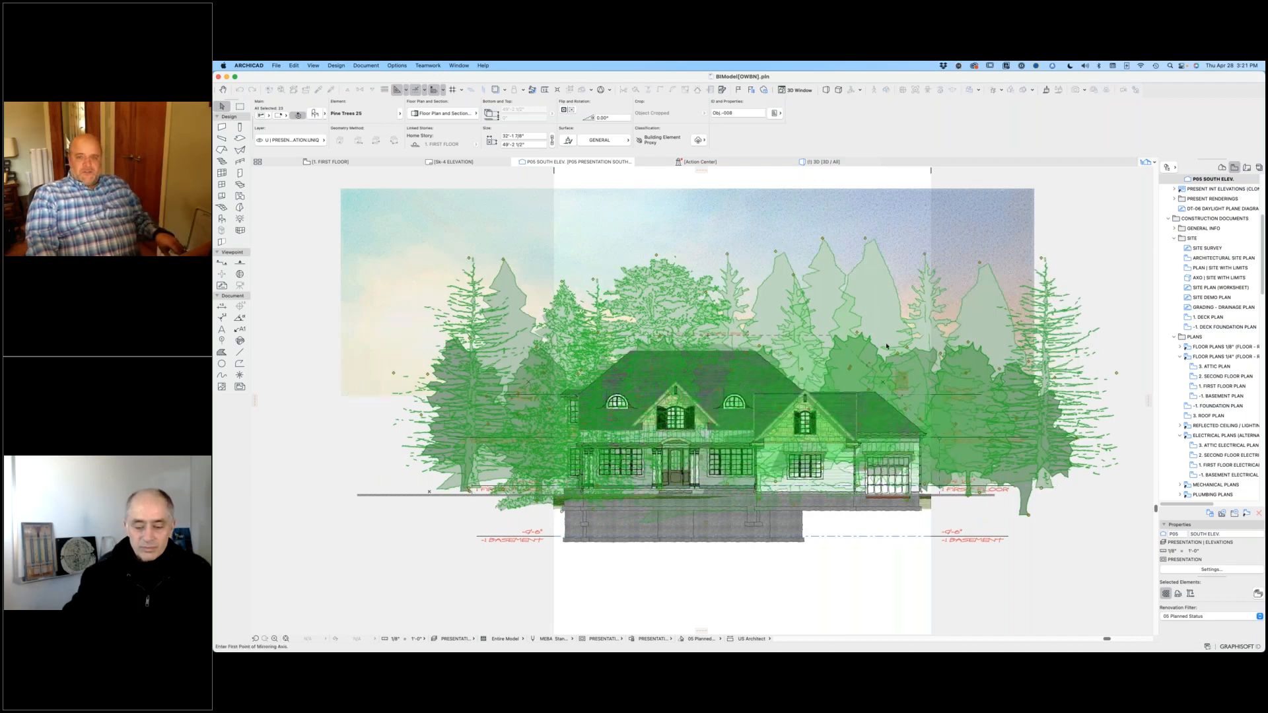
click(796, 309)
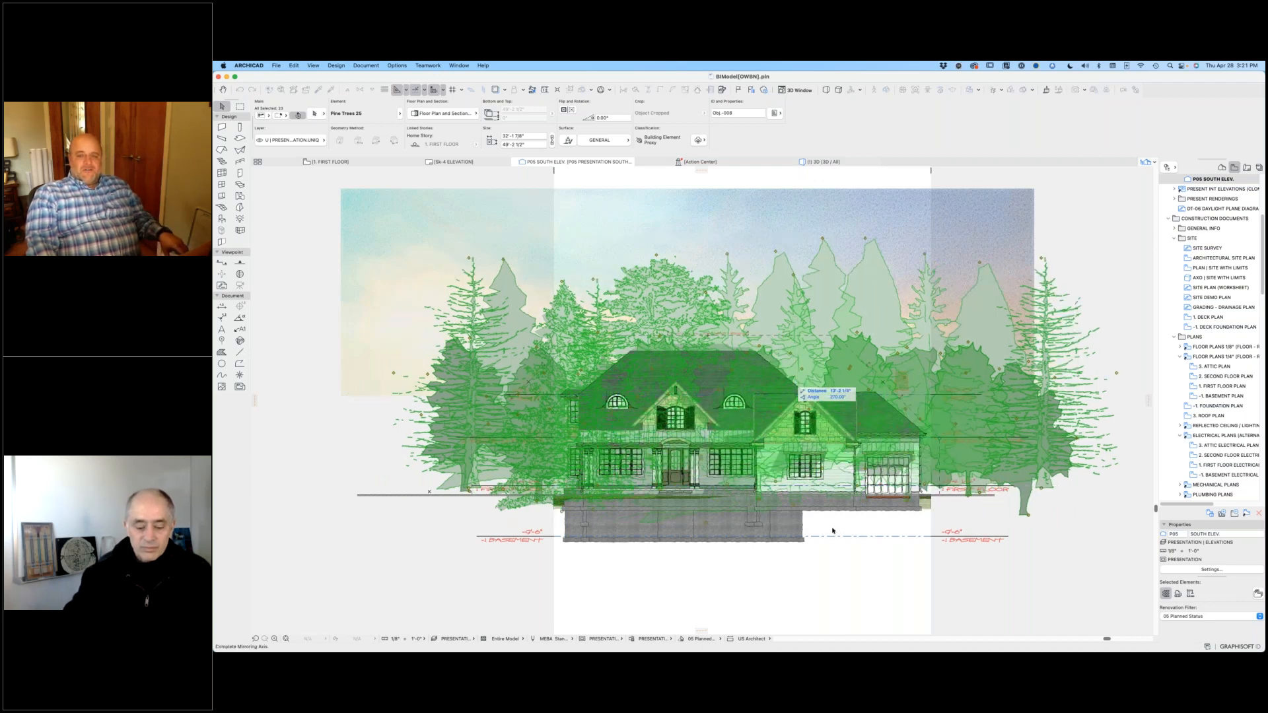
click(796, 413)
click(885, 523)
click(748, 523)
click(815, 619)
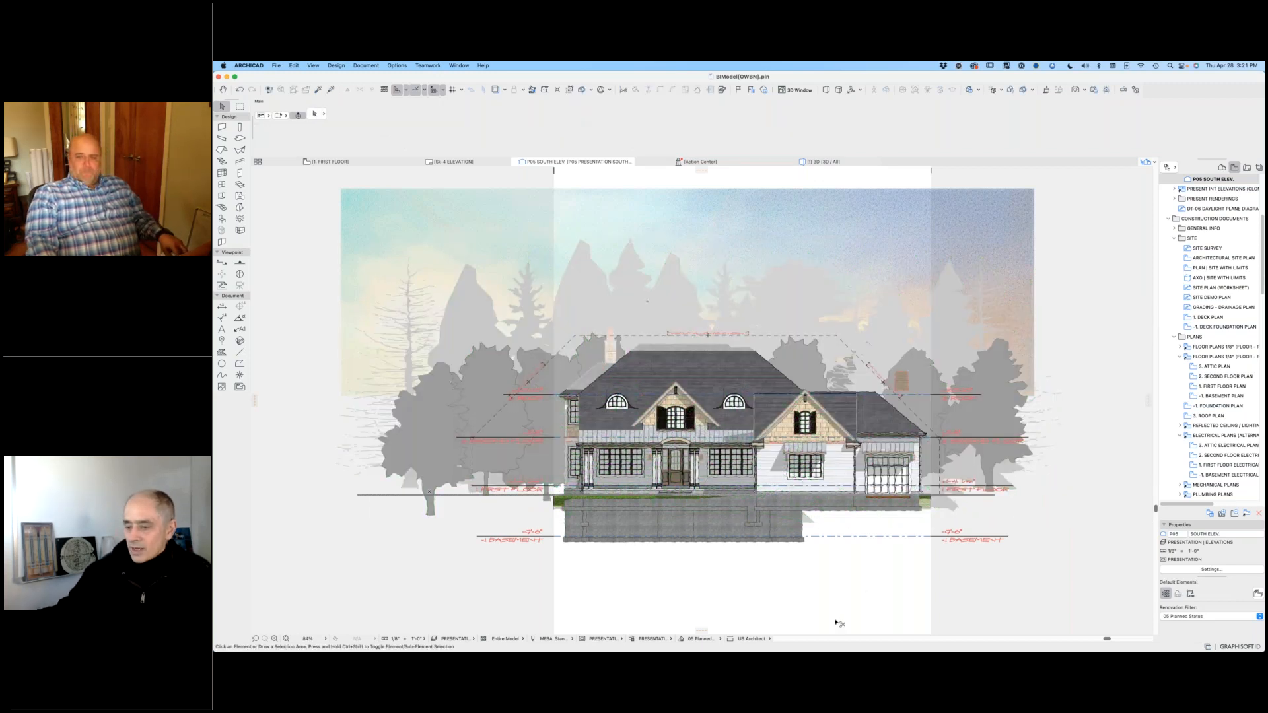
Step: Undo the tree group's last move and its mirroring, then clear the selection
key(super+z)
key(super+z)
key(super+z)
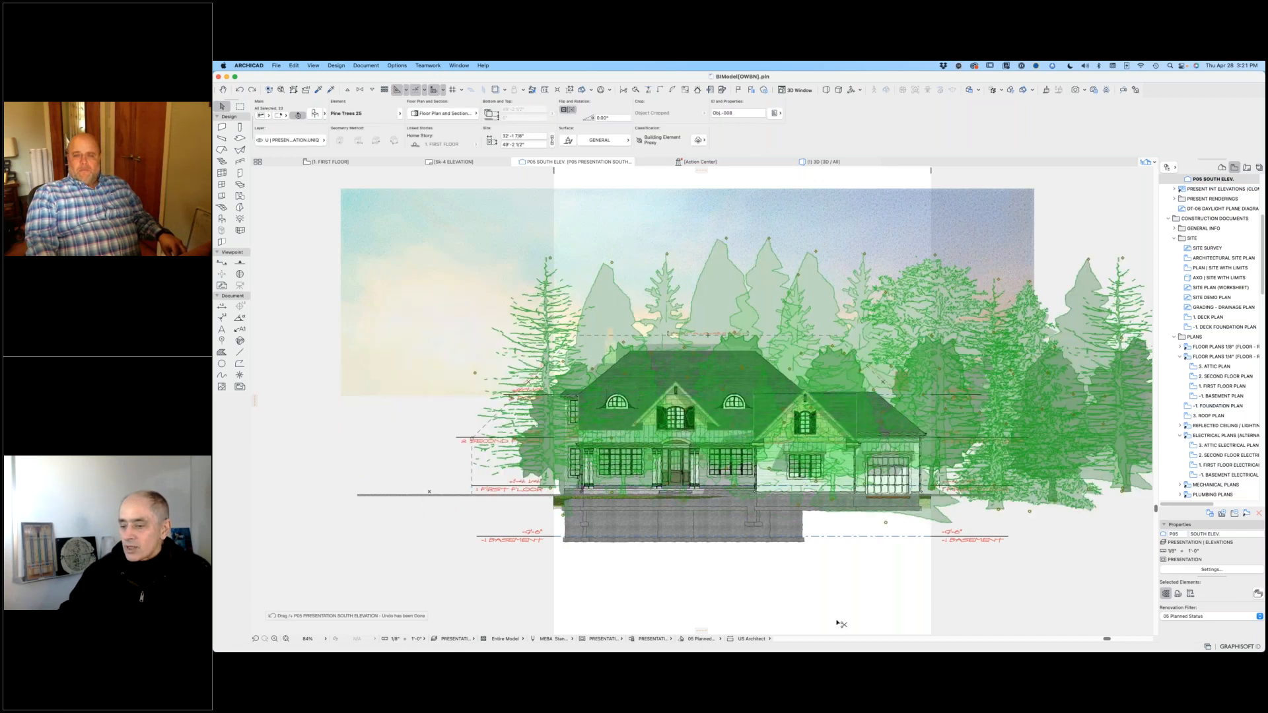
key(Escape)
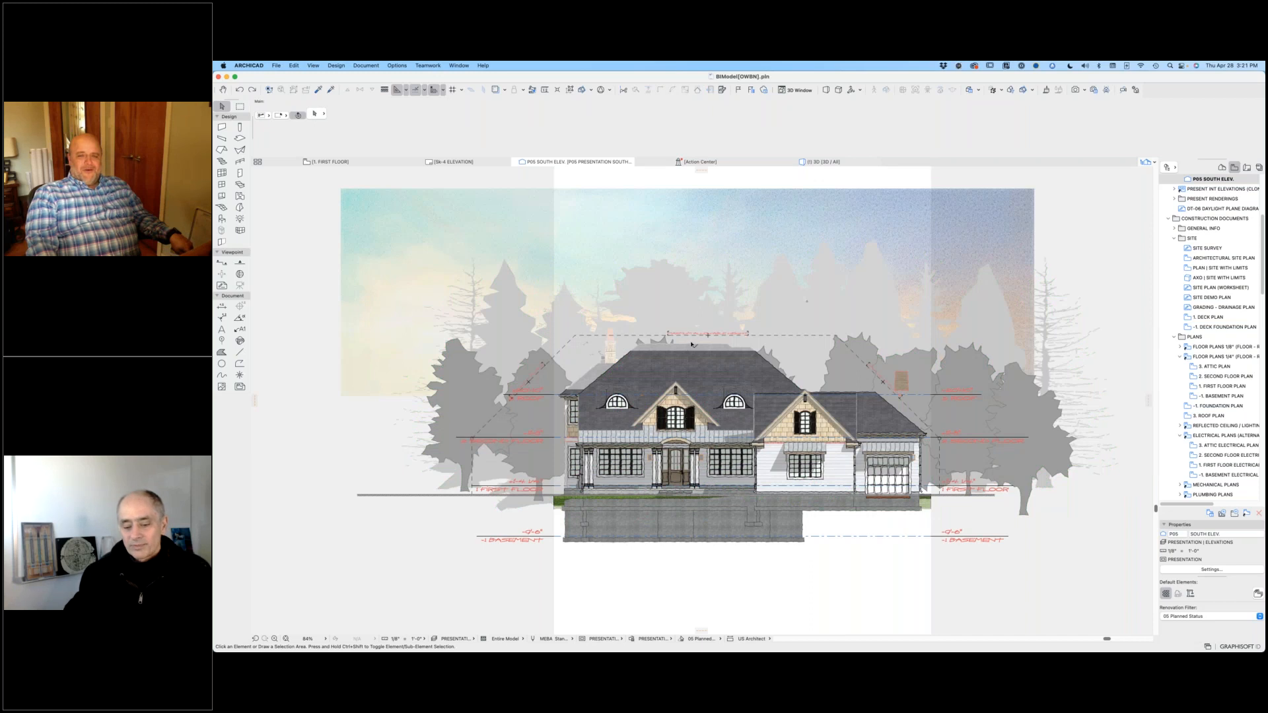
Step: Examine the MAXIMUM ALLOWABLE HEIGHT text and the dashed height limit line above the roof in close-up
scroll(695, 341, up, 5)
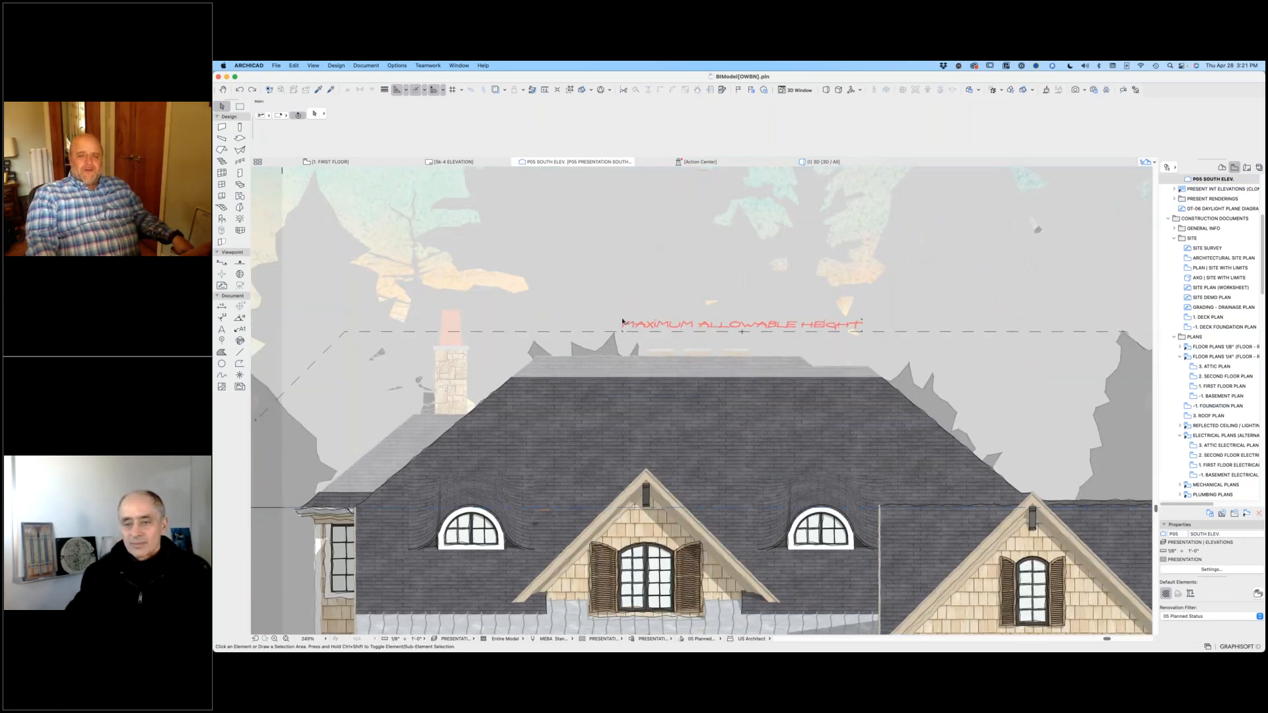
click(622, 323)
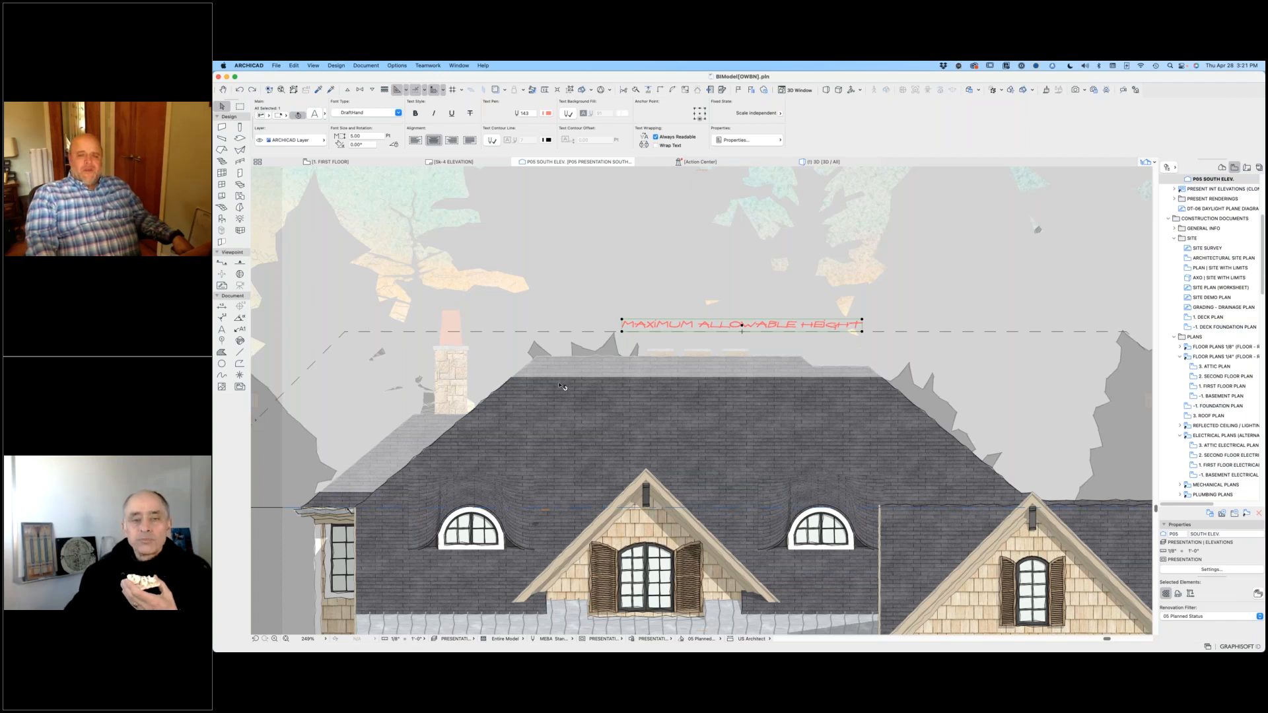
scroll(563, 387, down, 5)
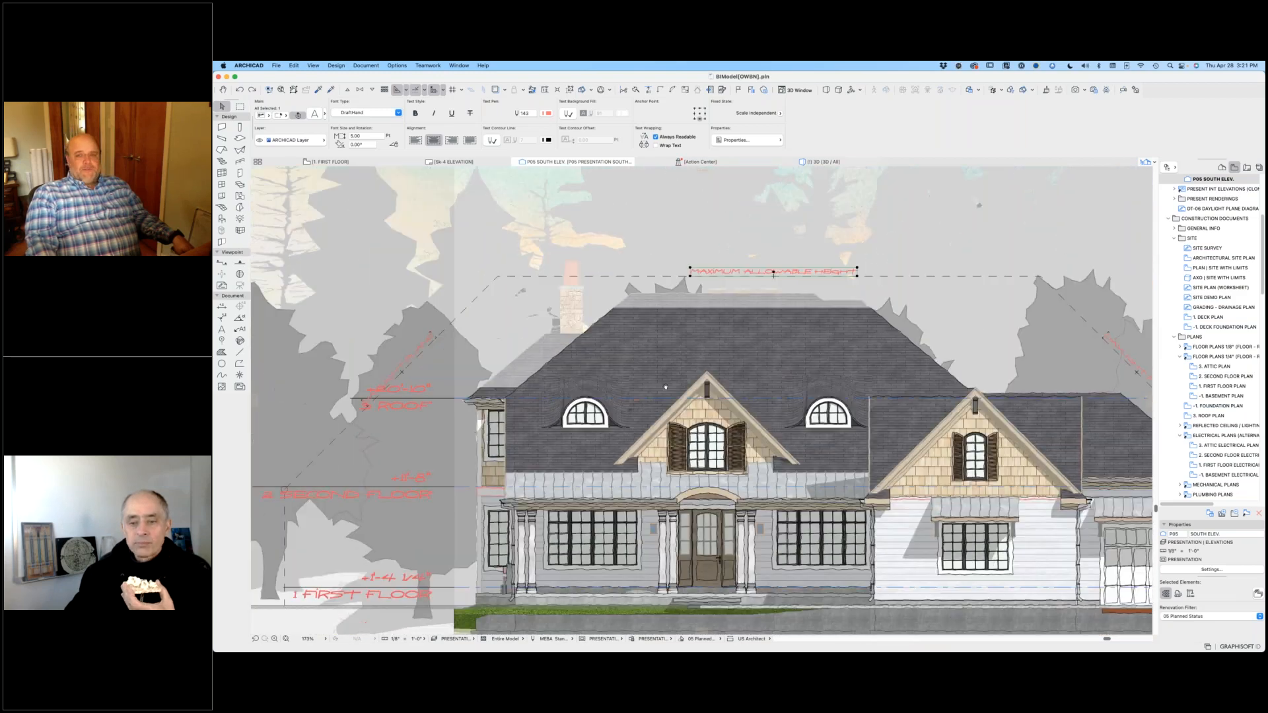
scroll(746, 271, up, 6)
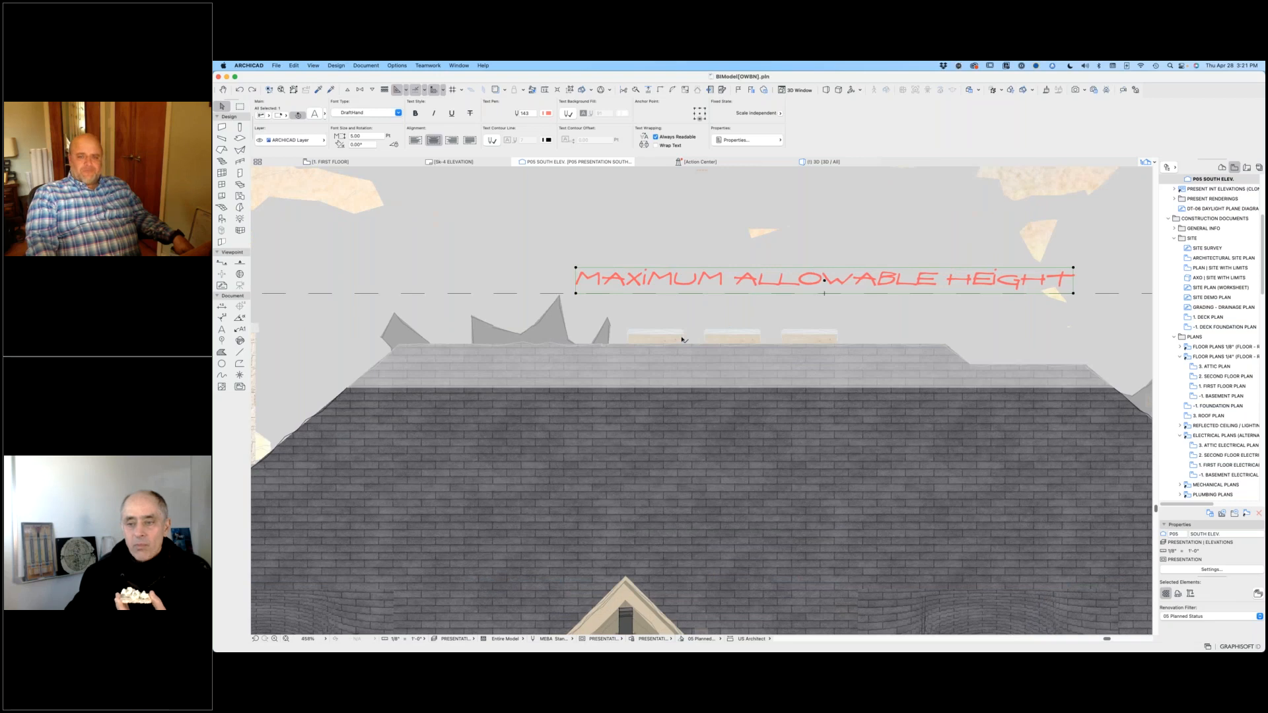
scroll(682, 339, down, 6)
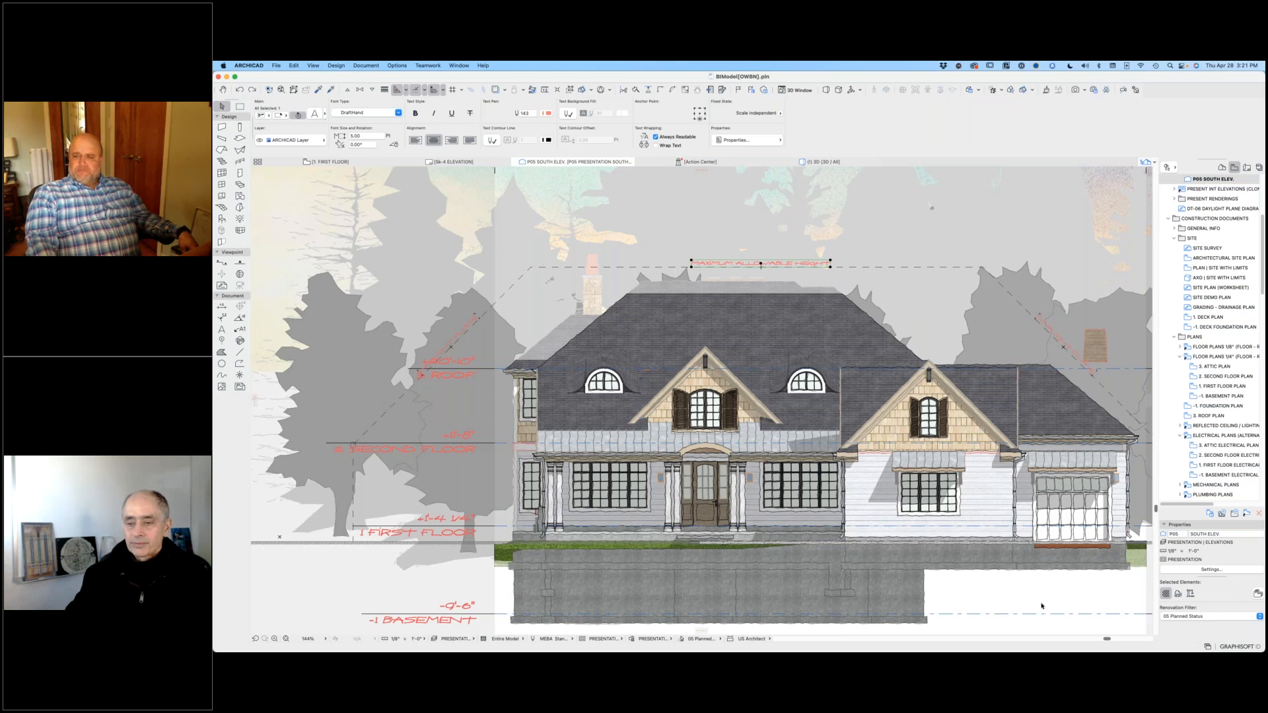
key(Escape)
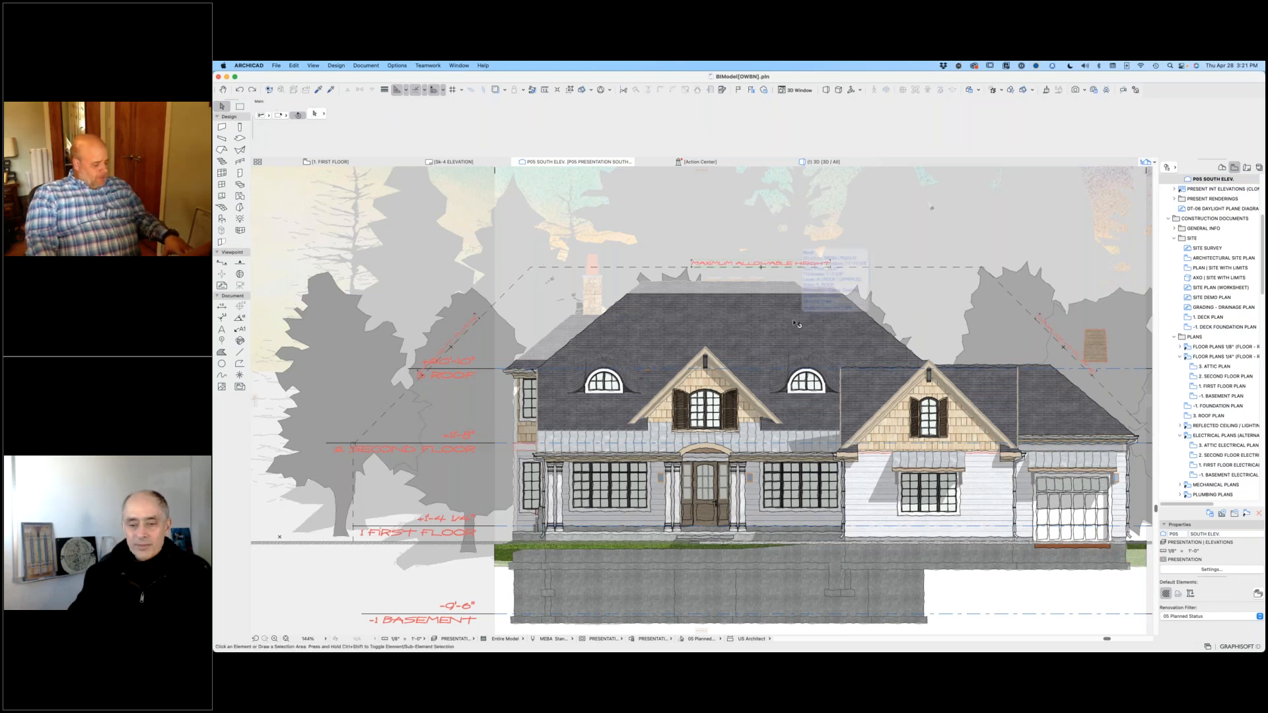
scroll(797, 324, up, 4)
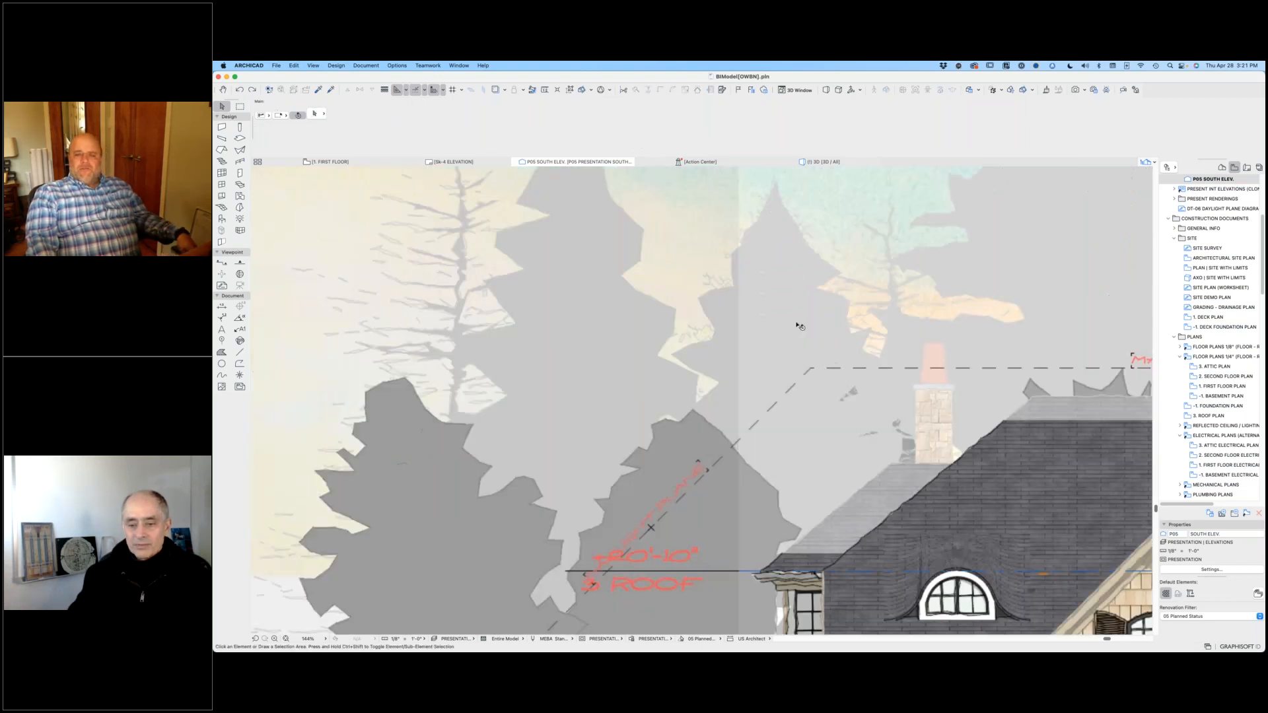
Step: Switch to the 3D window and show the whole house on its site with nothing selected
key(F3)
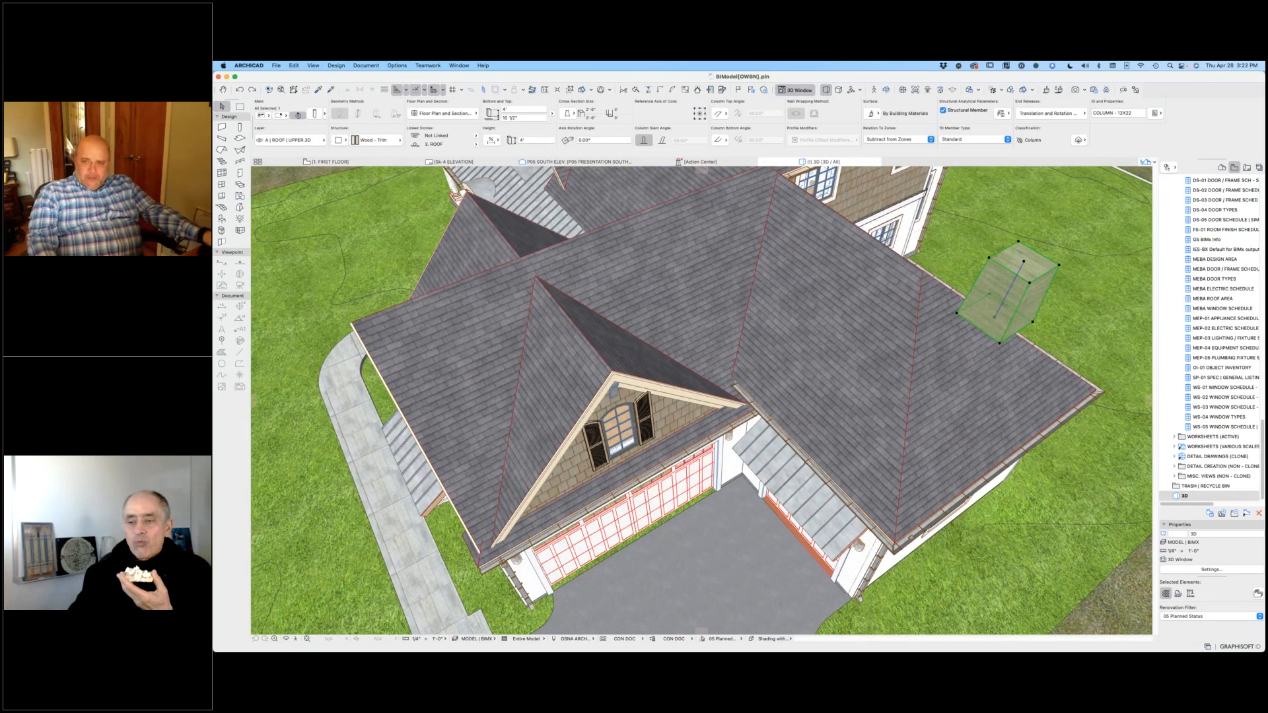
shift+middle_drag(805, 255, 785, 305)
scroll(805, 272, down, 5)
scroll(786, 305, down, 10)
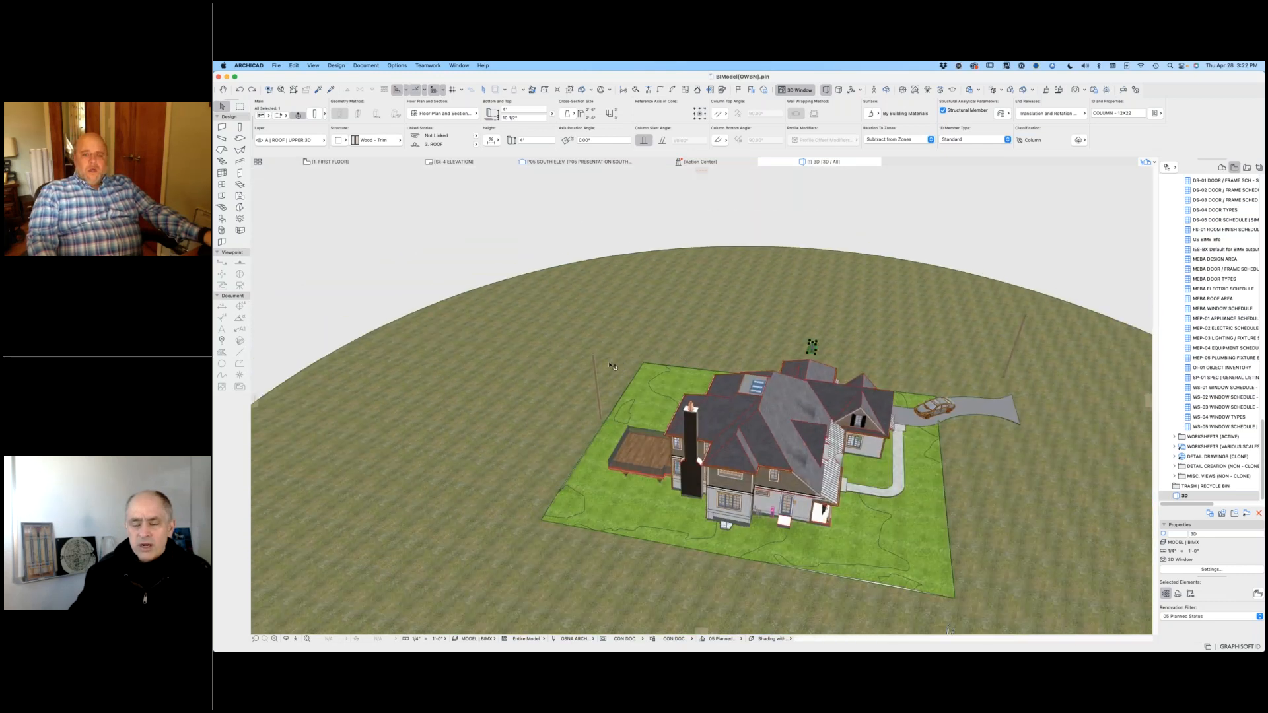
key(Escape)
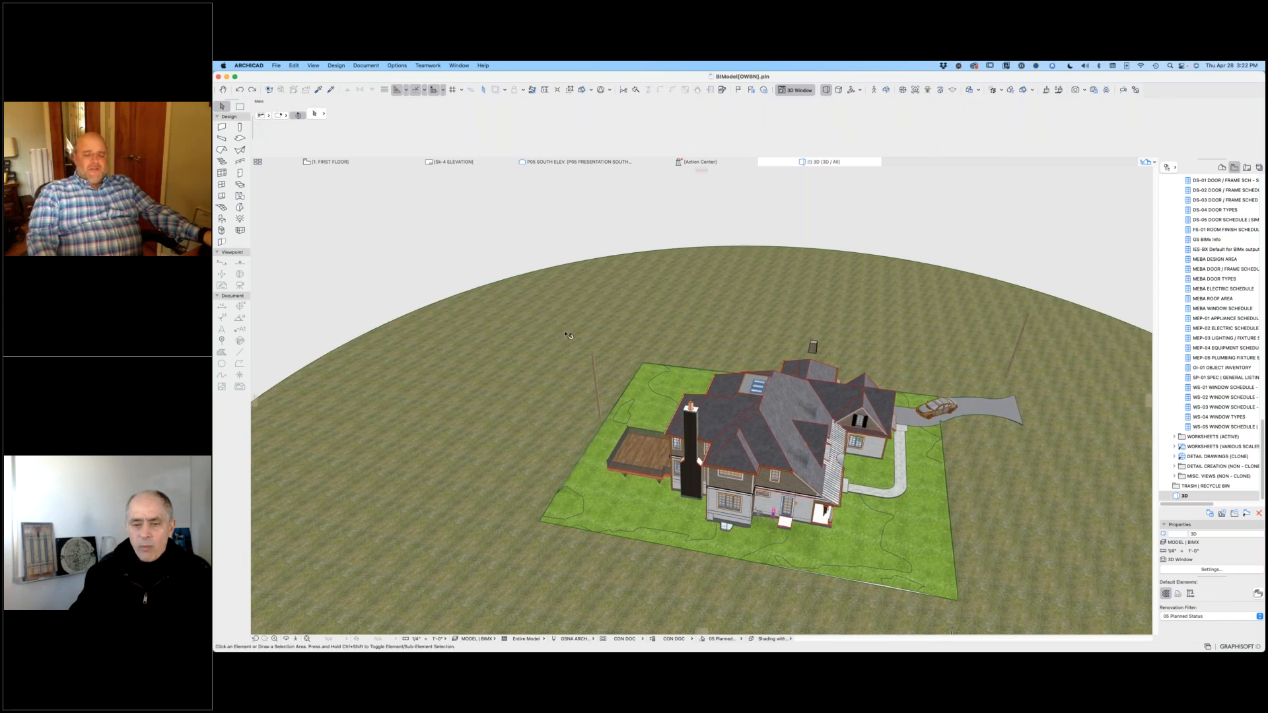
Step: Inspect the tall pole column behind the deck by selecting it in the 3D view, then clear the selection
click(595, 356)
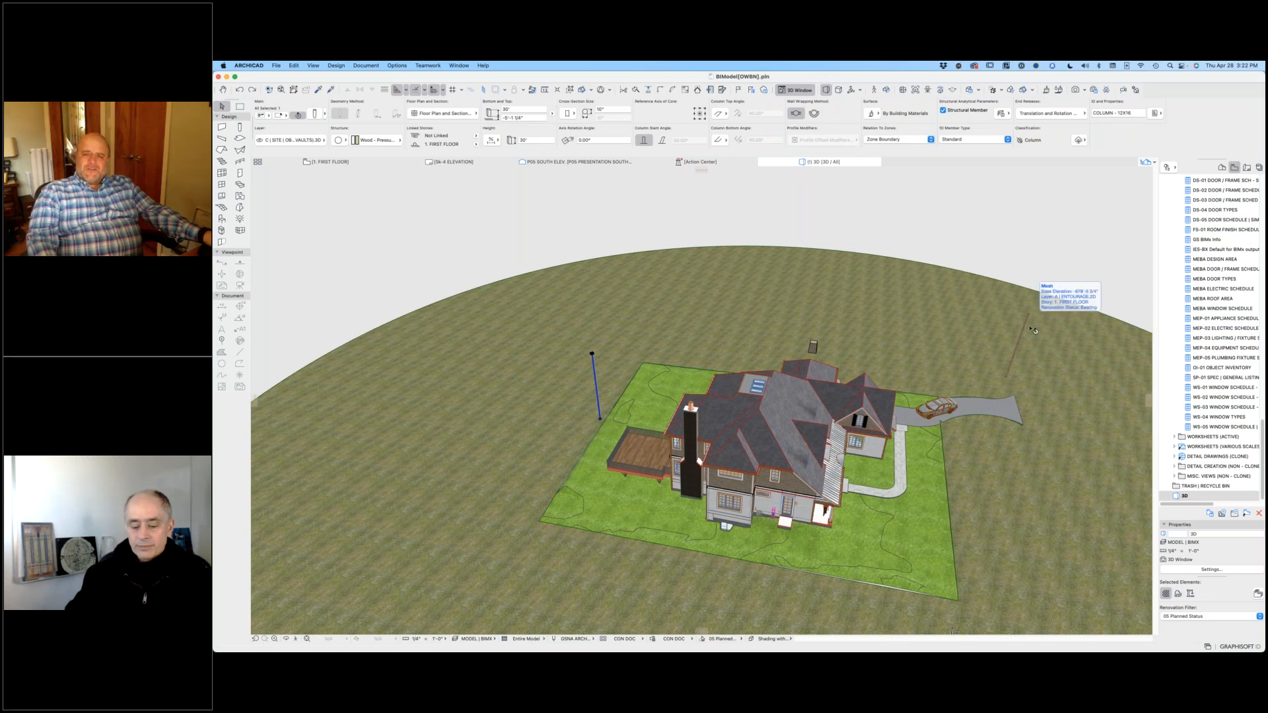
shift+middle_drag(811, 450, 848, 451)
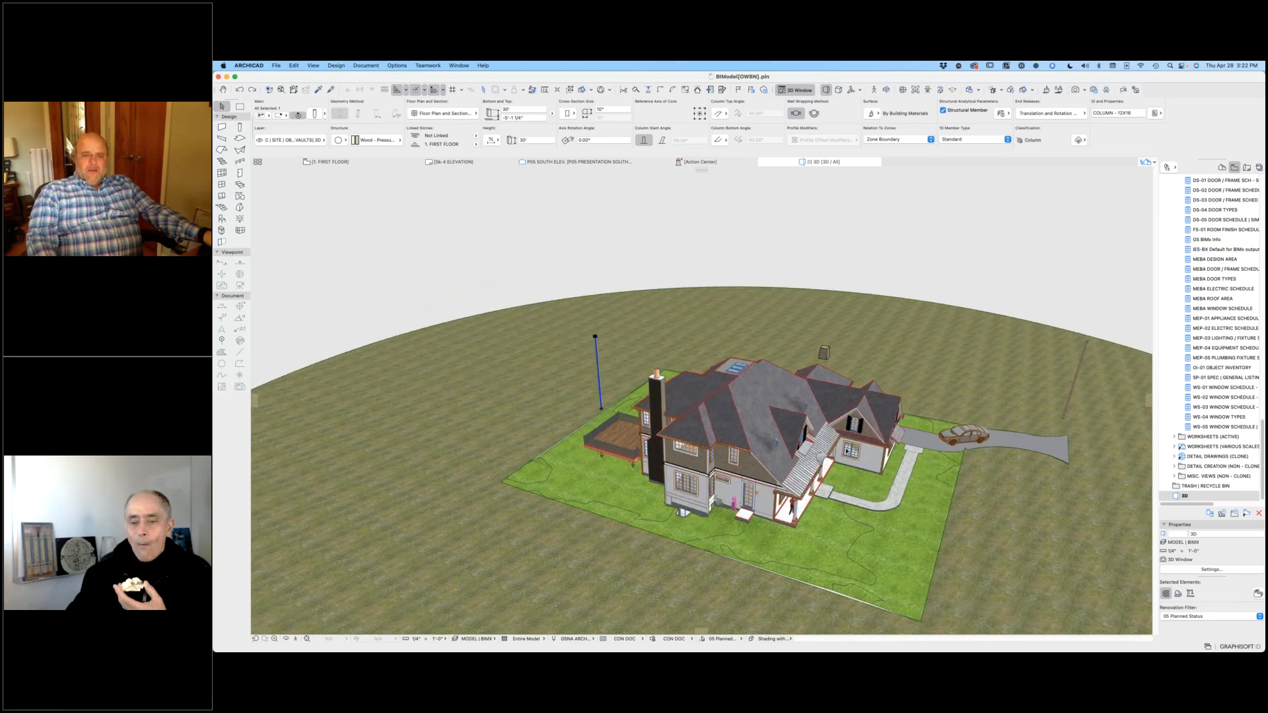
click(563, 258)
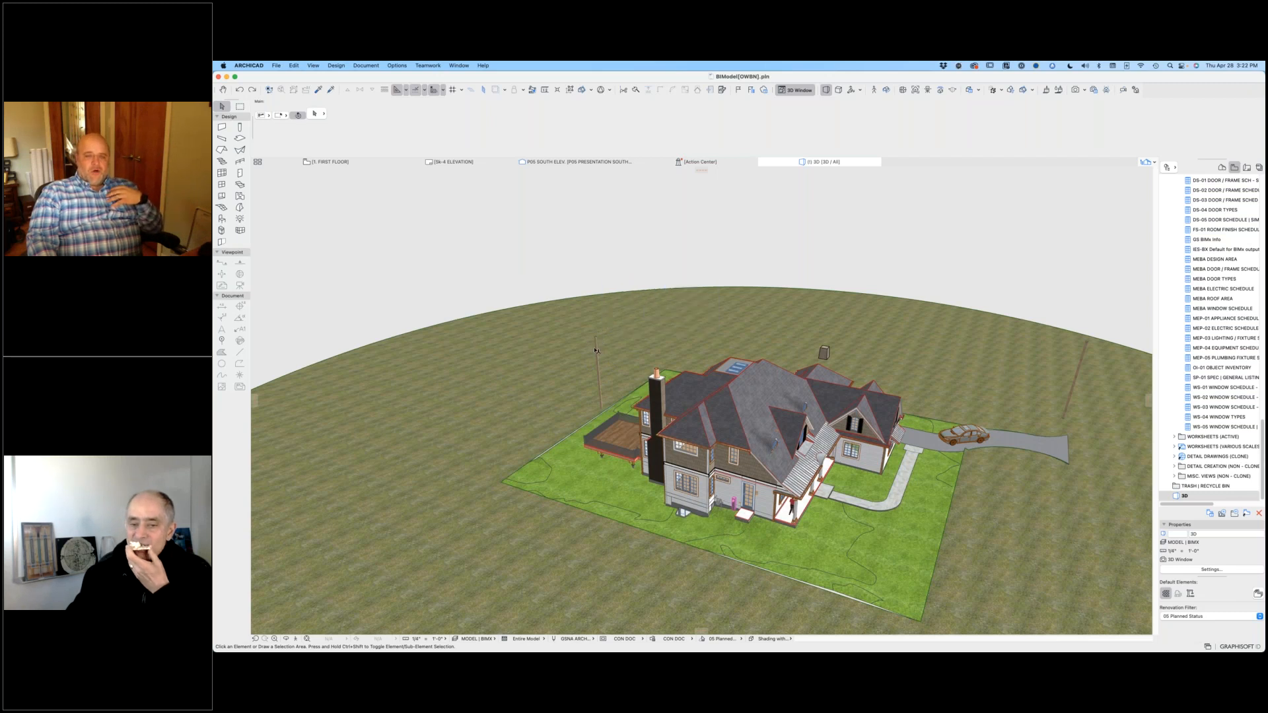
click(600, 408)
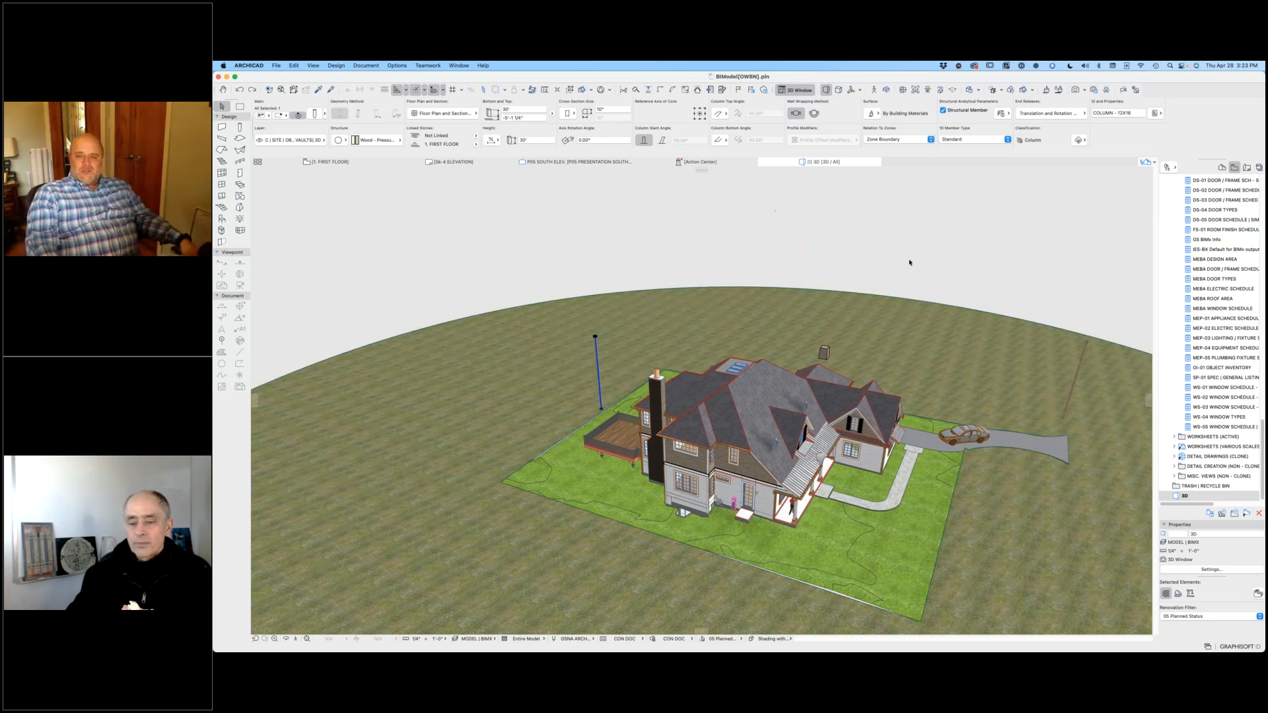
click(1082, 303)
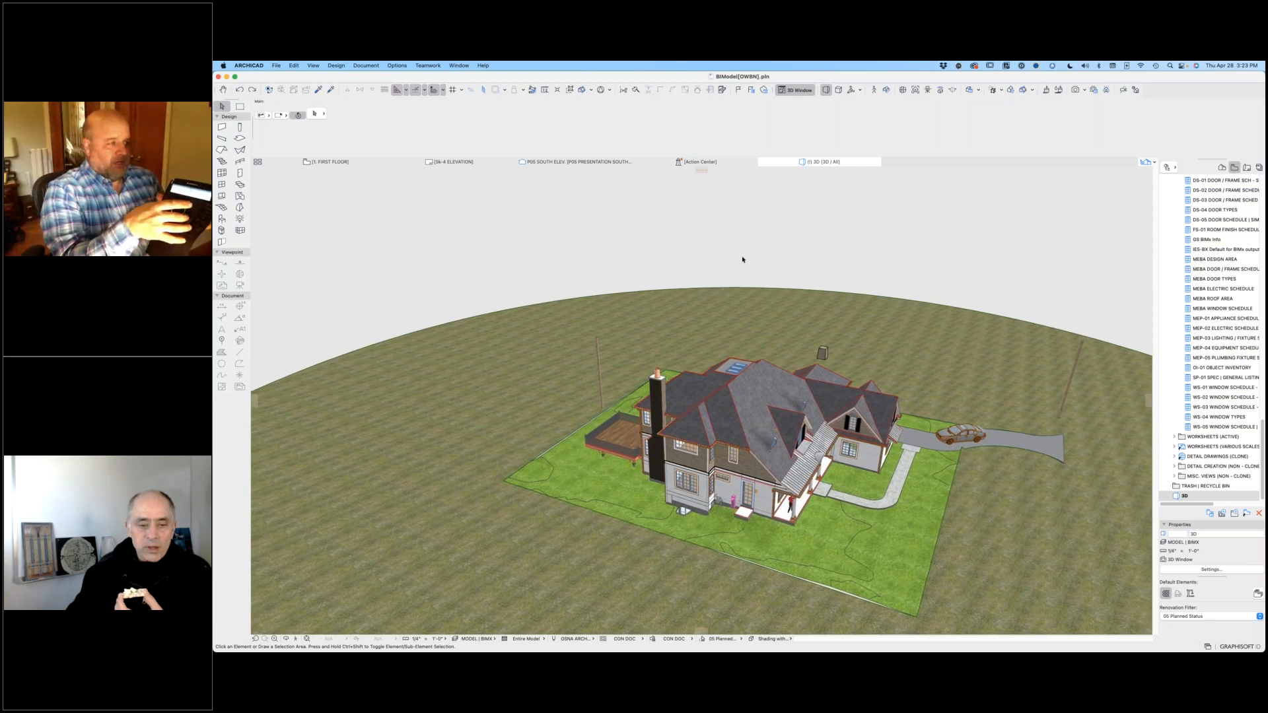
Step: Examine the 3D house model on its site from the deck side, the front porch side and above
scroll(742, 260, up, 5)
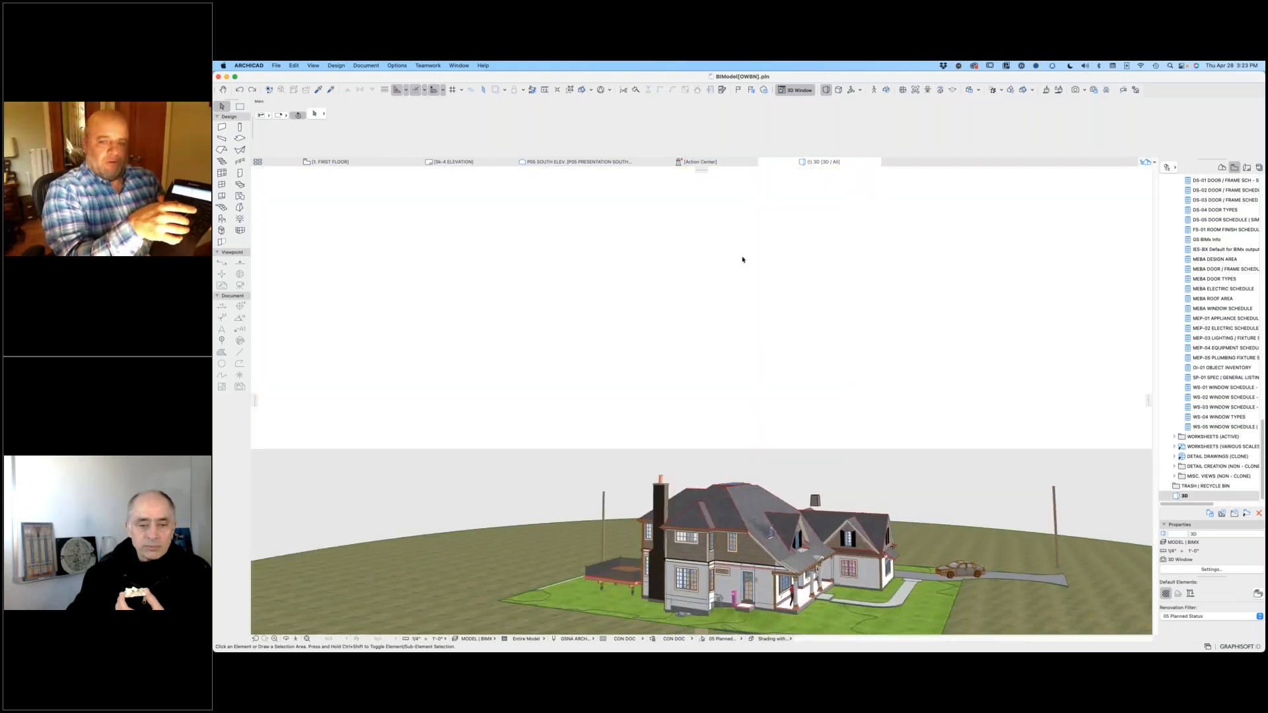
shift+scroll(742, 259, up, 8)
shift+scroll(742, 260, down, 2)
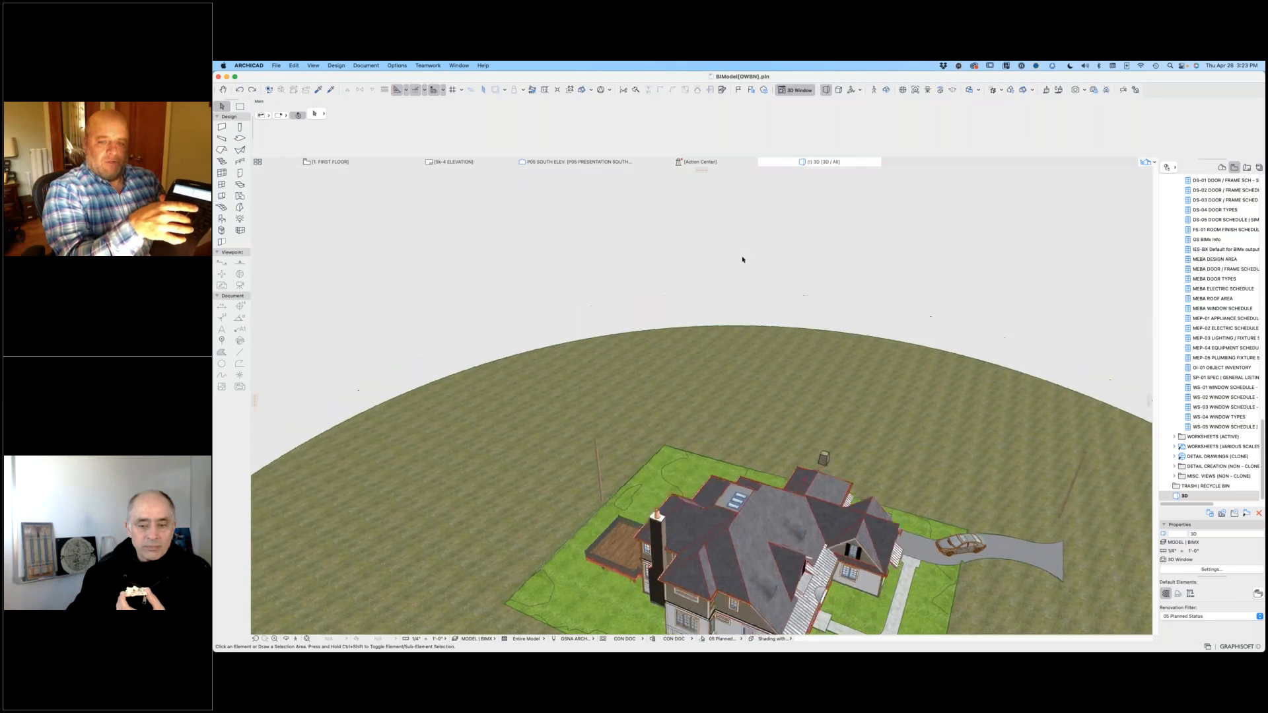
shift+scroll(742, 260, down, 6)
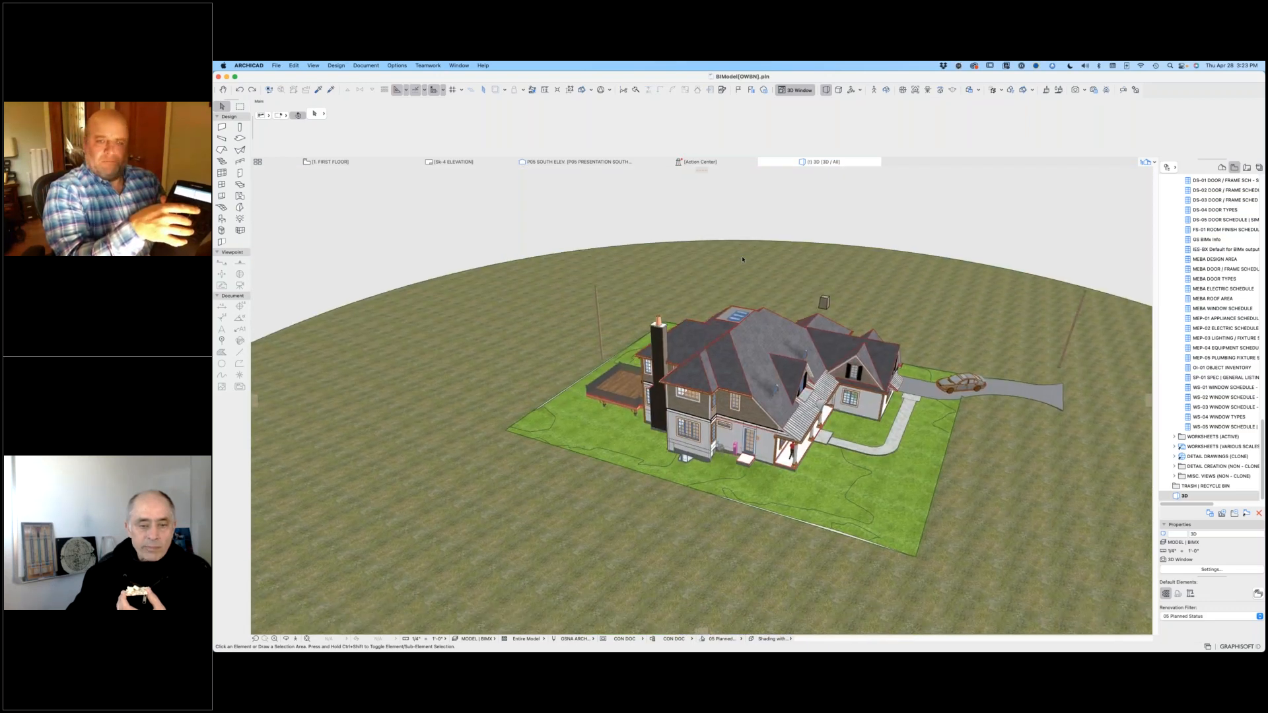
shift+scroll(742, 259, right, 6)
shift+scroll(743, 260, left, 6)
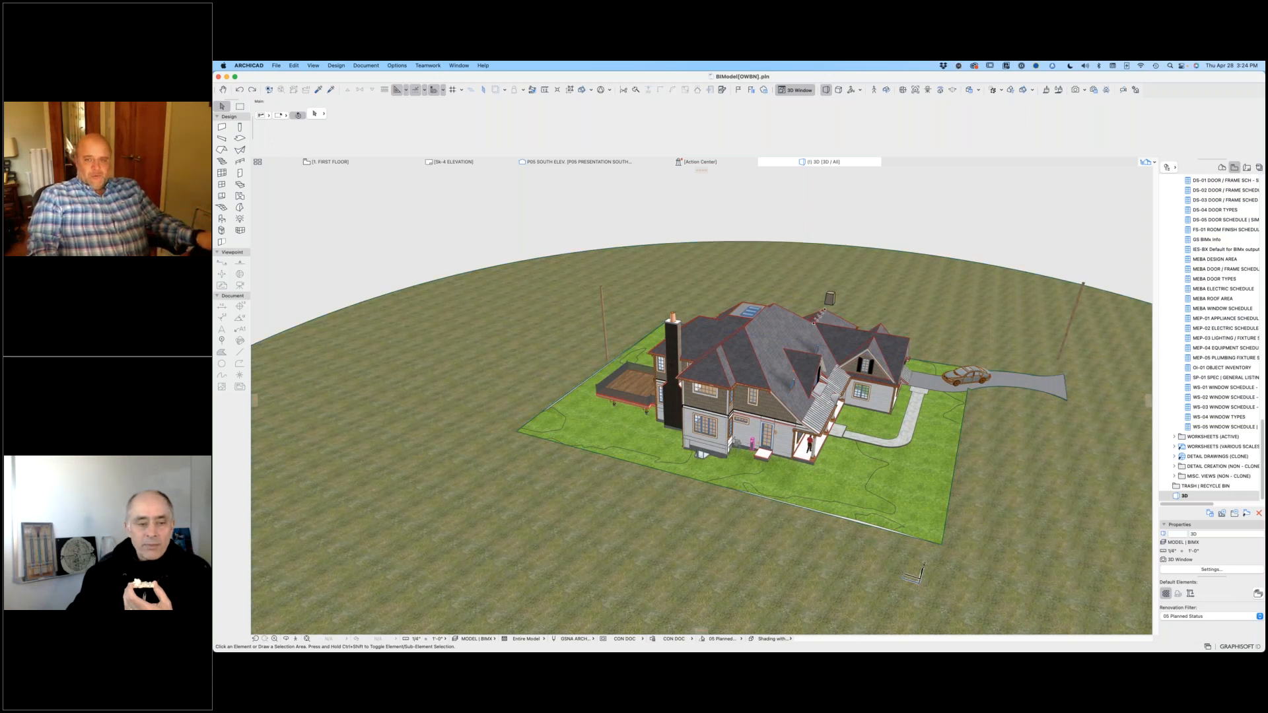
shift+middle_drag(766, 422, 821, 338)
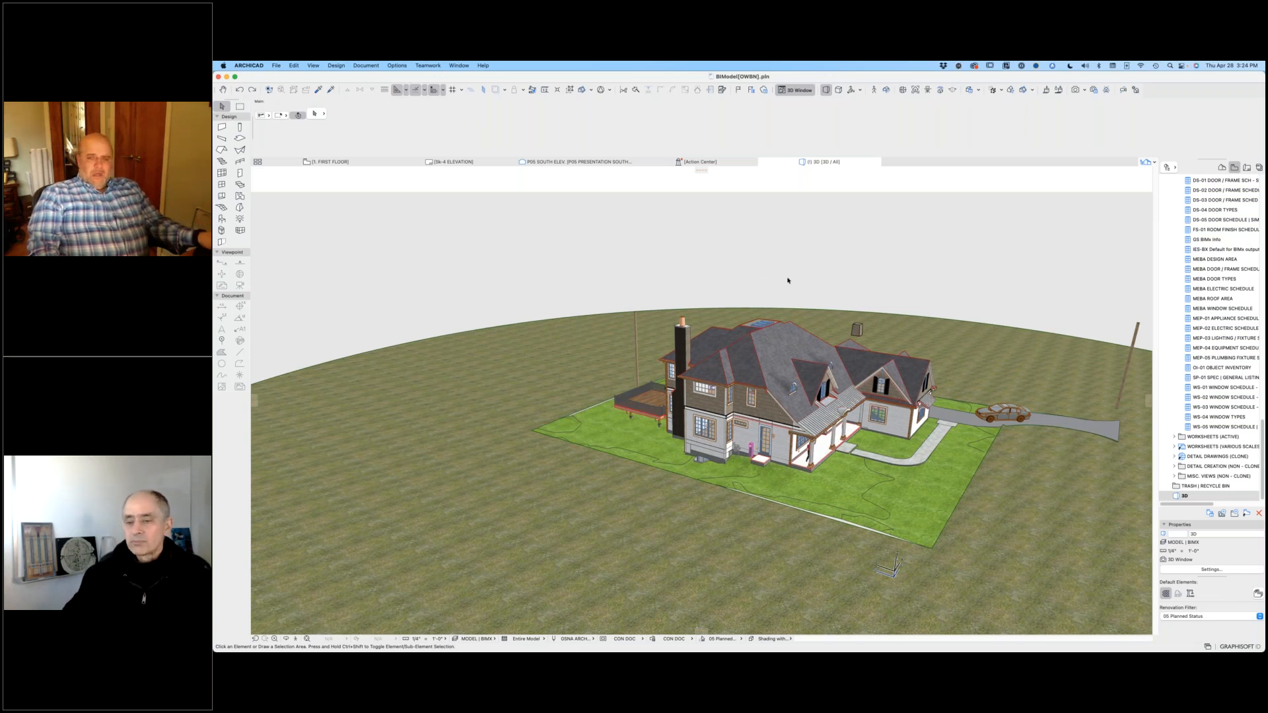
scroll(787, 281, up, 1)
shift+middle_drag(787, 280, 779, 273)
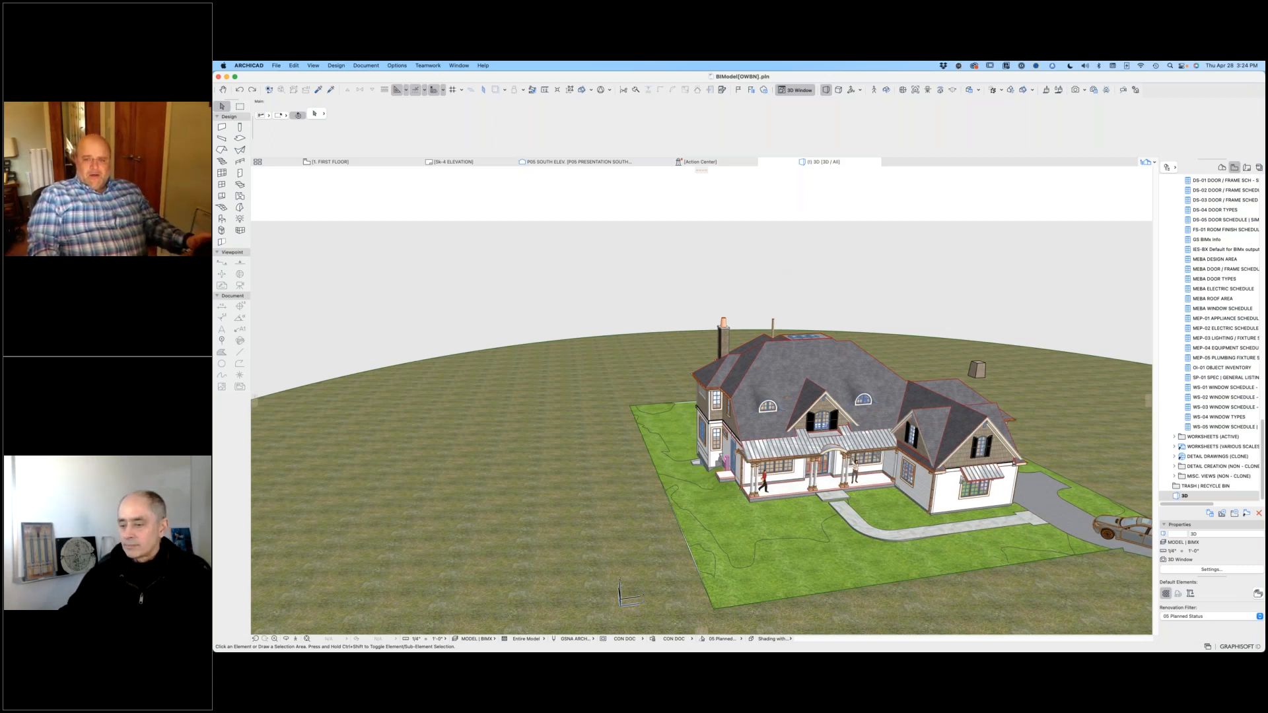
shift+middle_drag(831, 265, 696, 265)
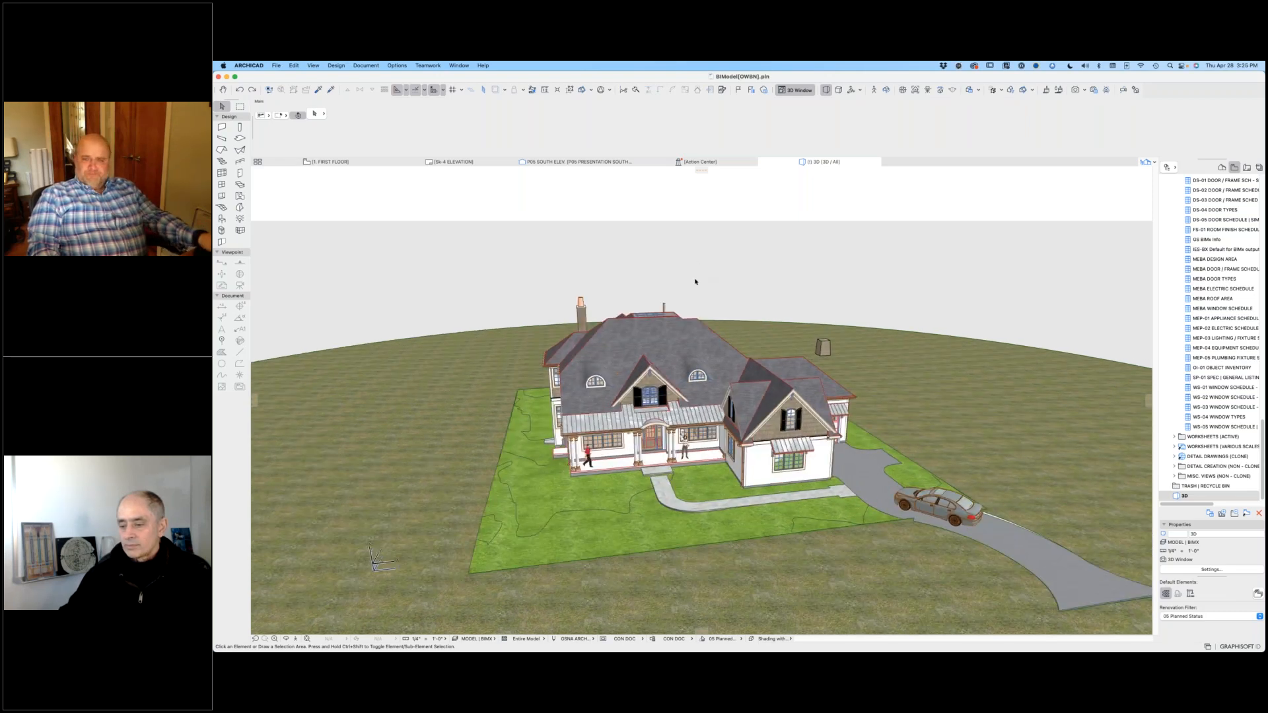
shift+middle_drag(695, 282, 744, 322)
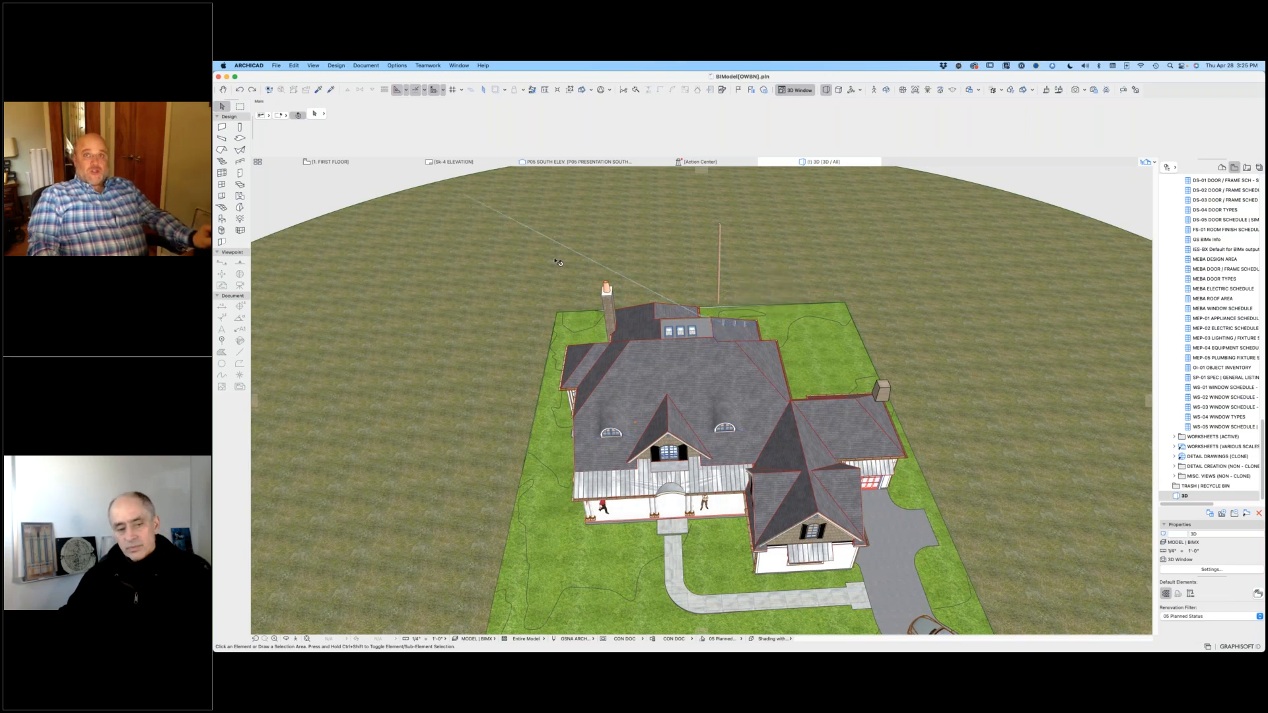
Step: Switch to the first floor plan and look over the whole plan from the family room to the garages
click(348, 163)
scroll(356, 175, right, 5)
scroll(356, 176, left, 9)
scroll(357, 175, right, 10)
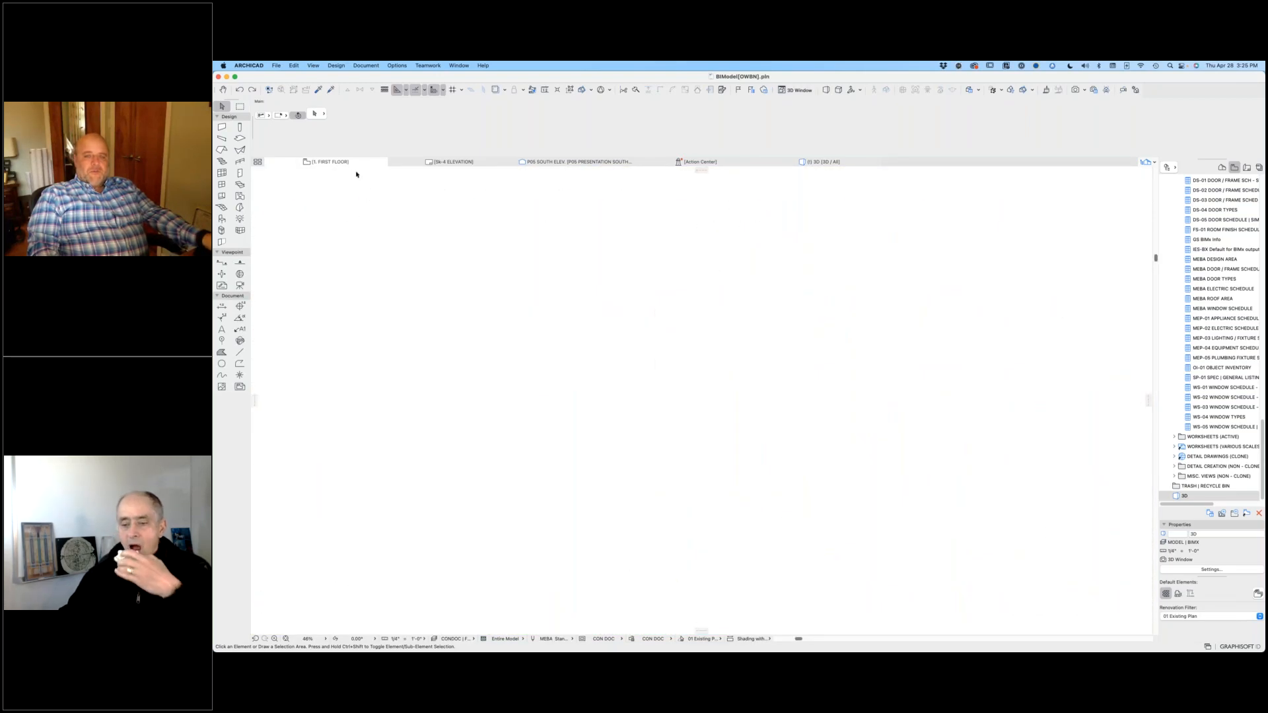
scroll(357, 175, up, 10)
scroll(357, 175, down, 3)
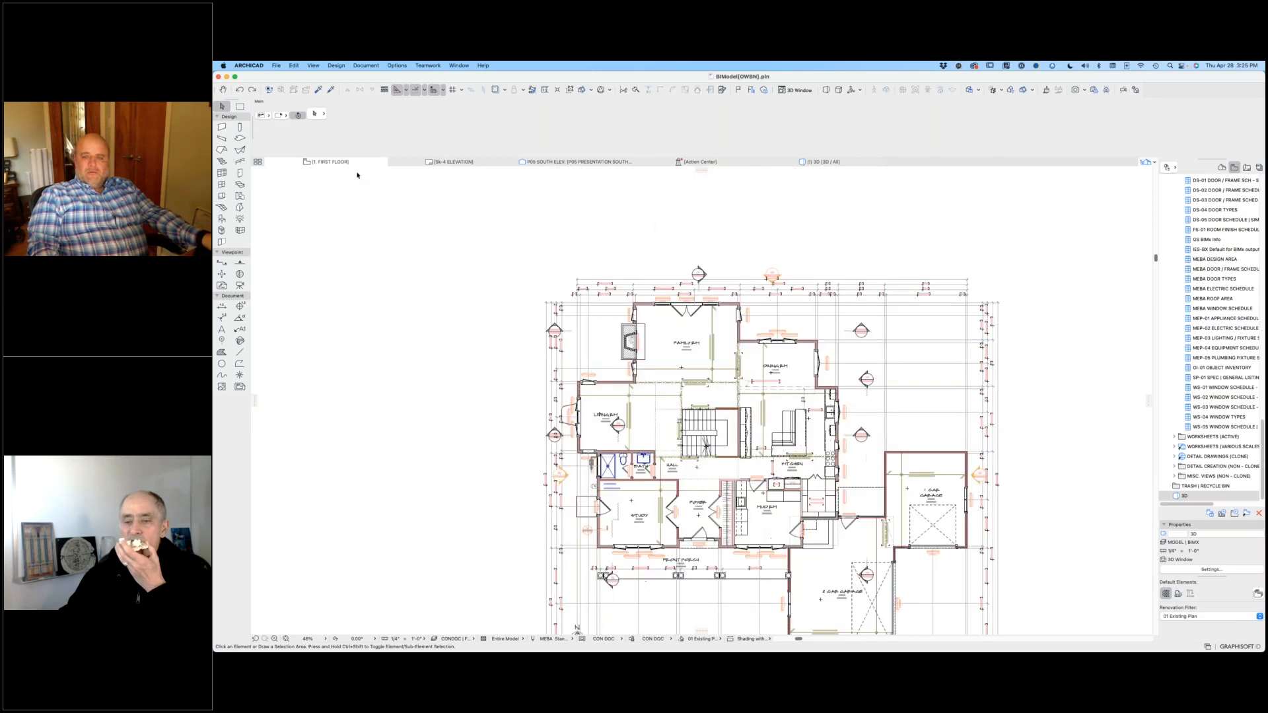
scroll(357, 175, right, 4)
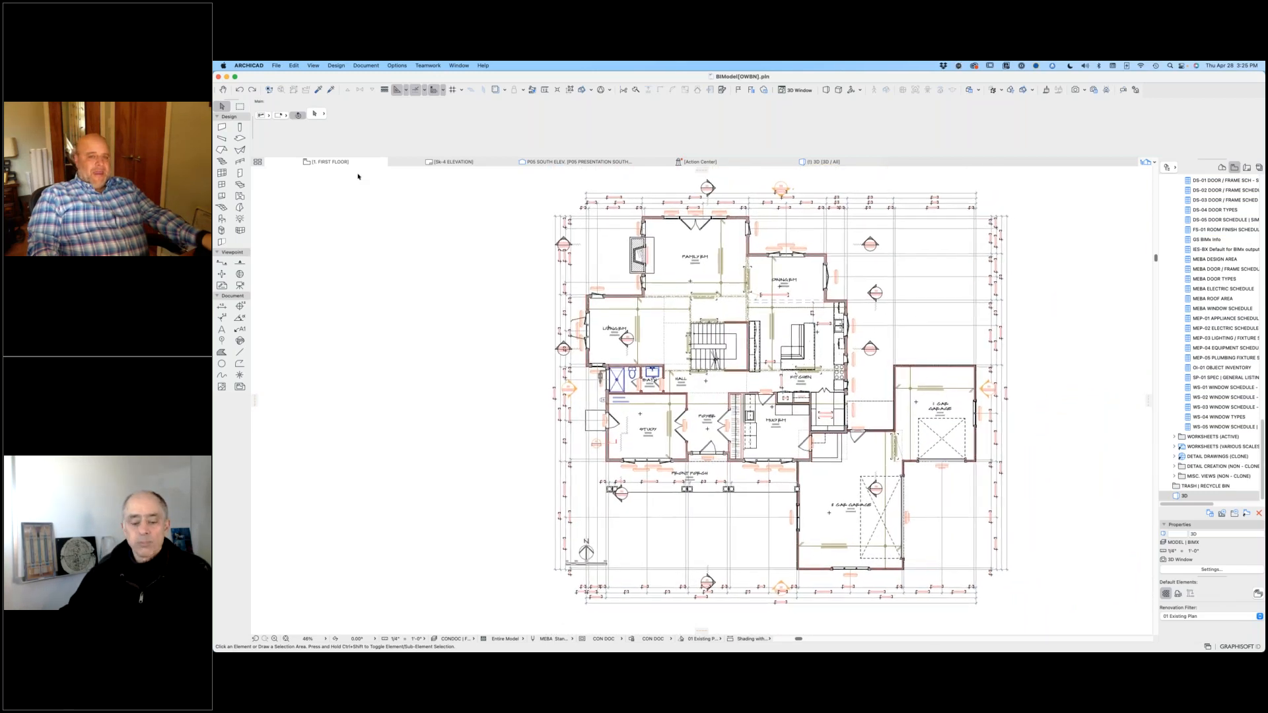
scroll(358, 176, up, 10)
scroll(358, 177, down, 15)
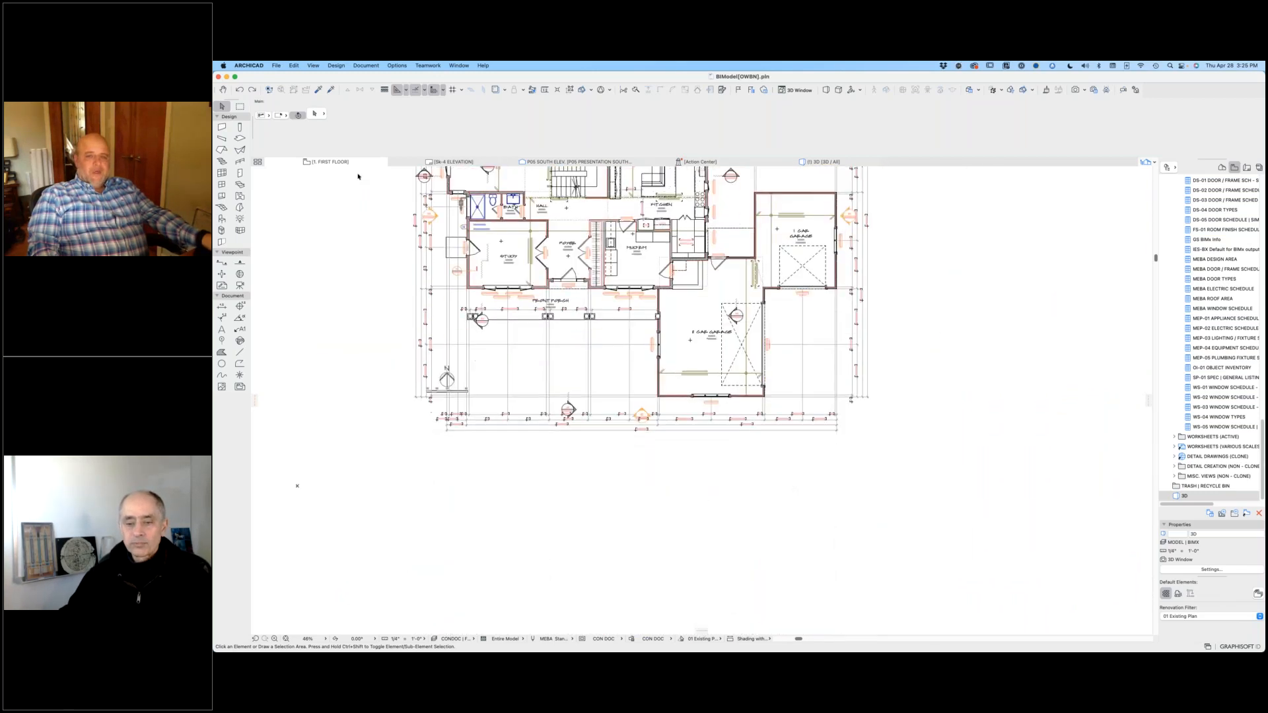
scroll(357, 178, up, 4)
scroll(357, 178, up, 2)
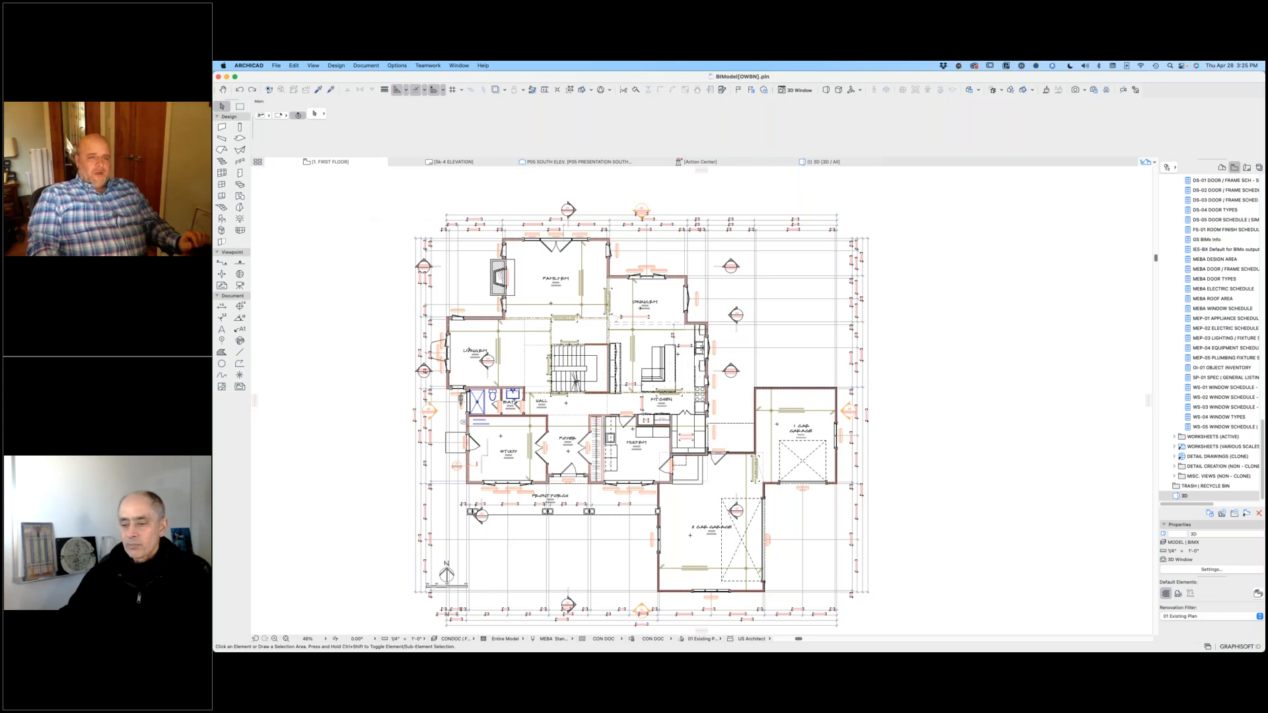
Step: Measure the family room's exterior wall with doors D102A to D102C from corner to corner, then leave the measuring tool
right_click(365, 219)
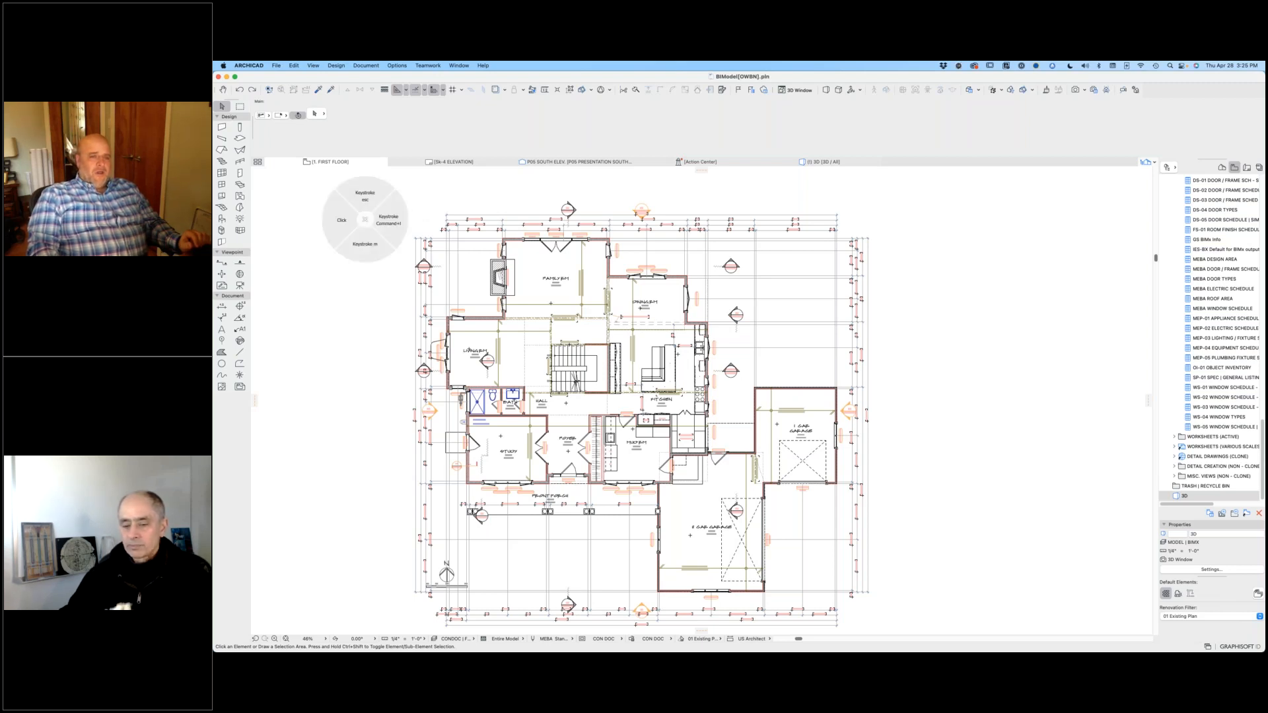
click(365, 261)
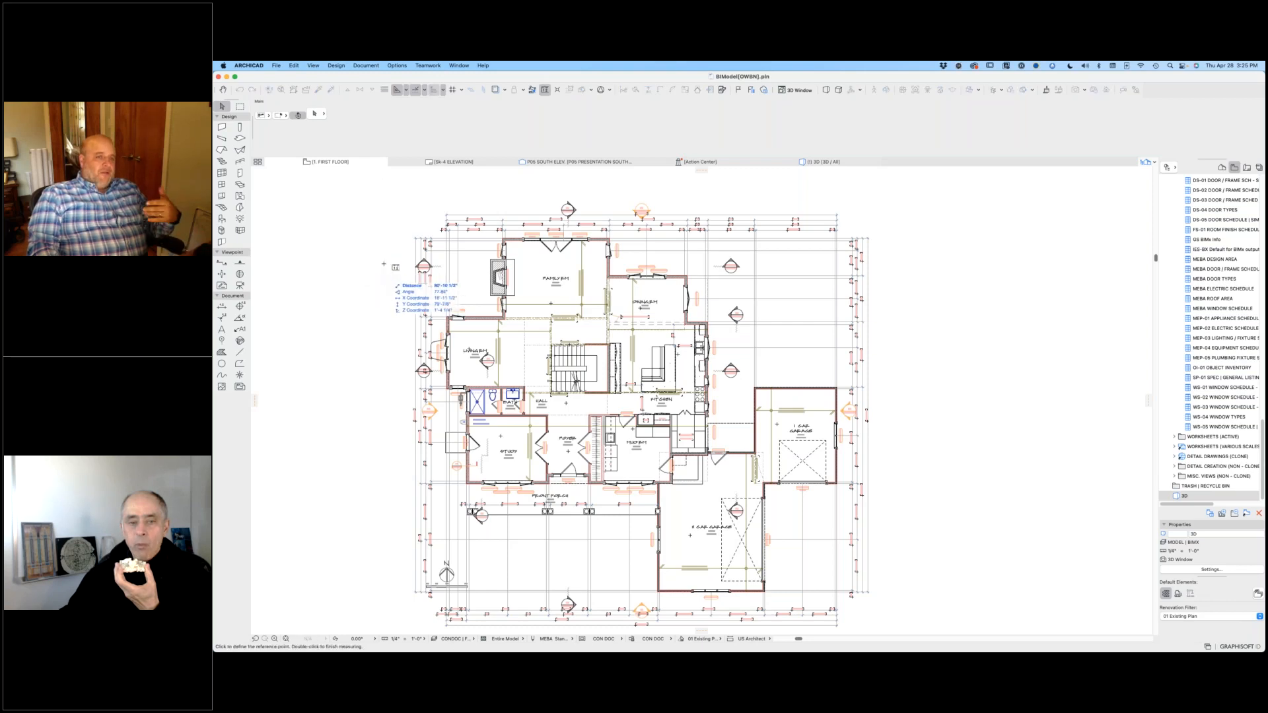
scroll(455, 261, up, 5)
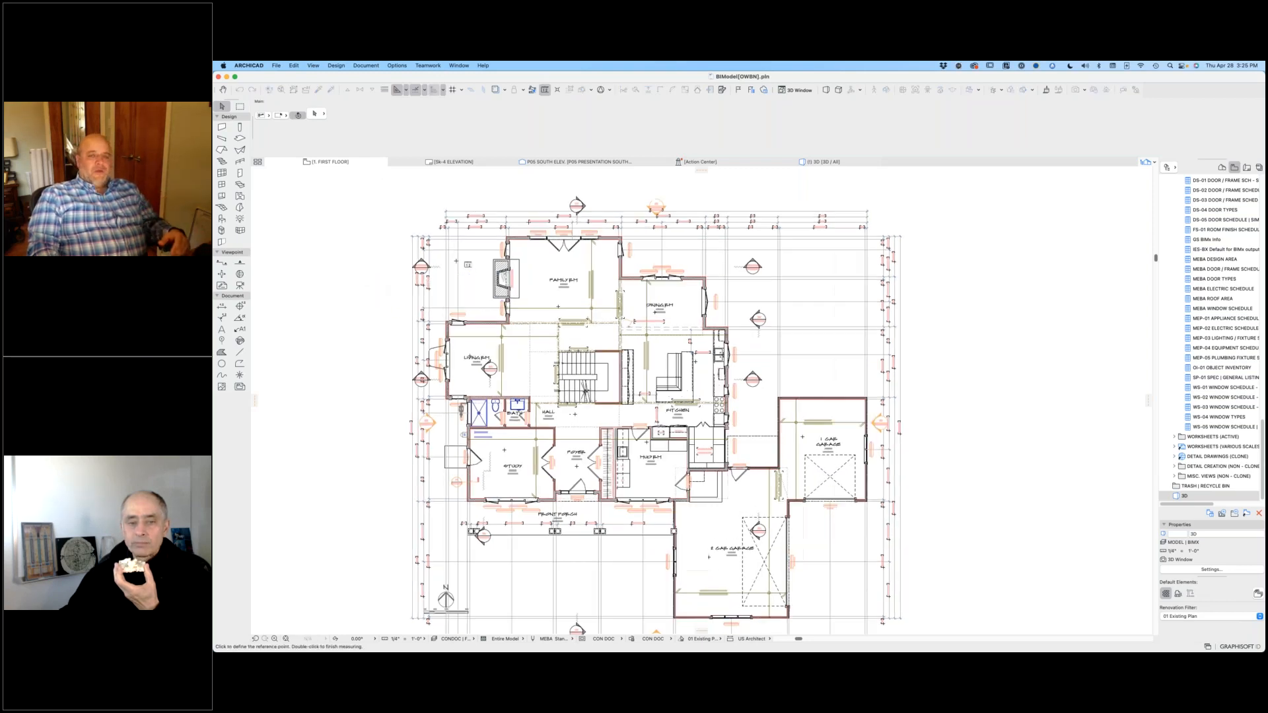
scroll(561, 308, up, 3)
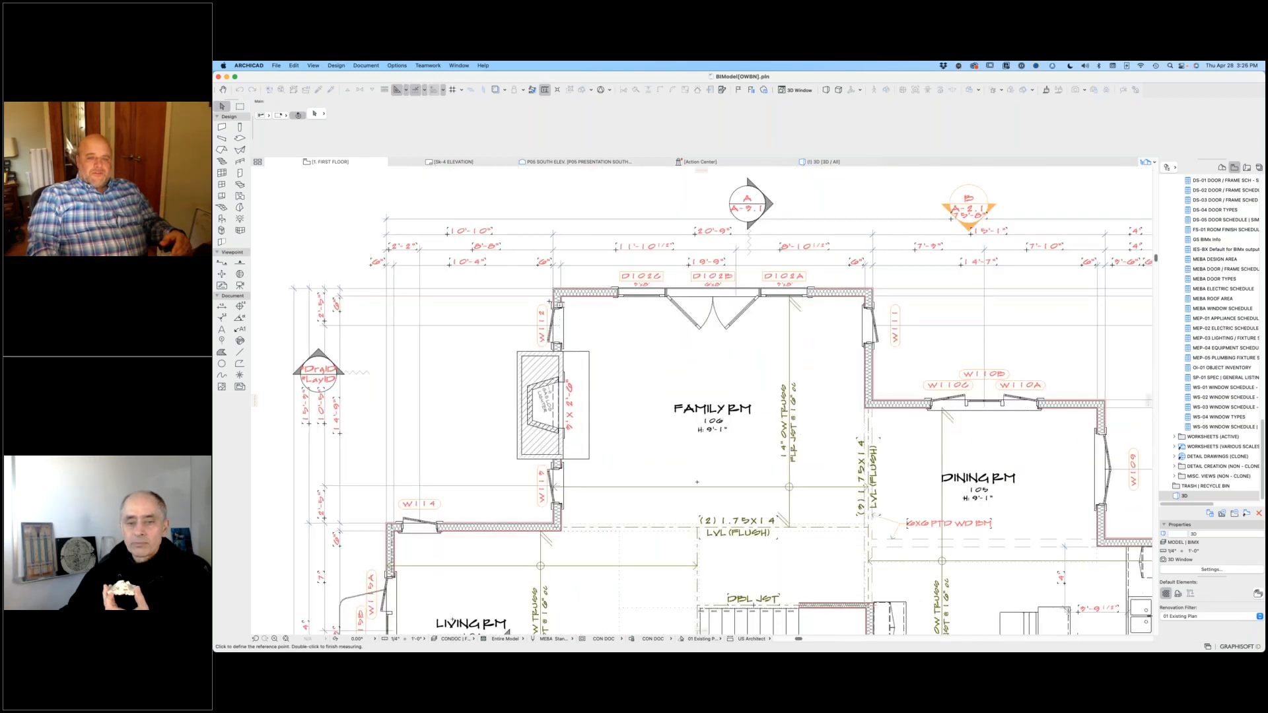
scroll(568, 290, up, 5)
click(561, 269)
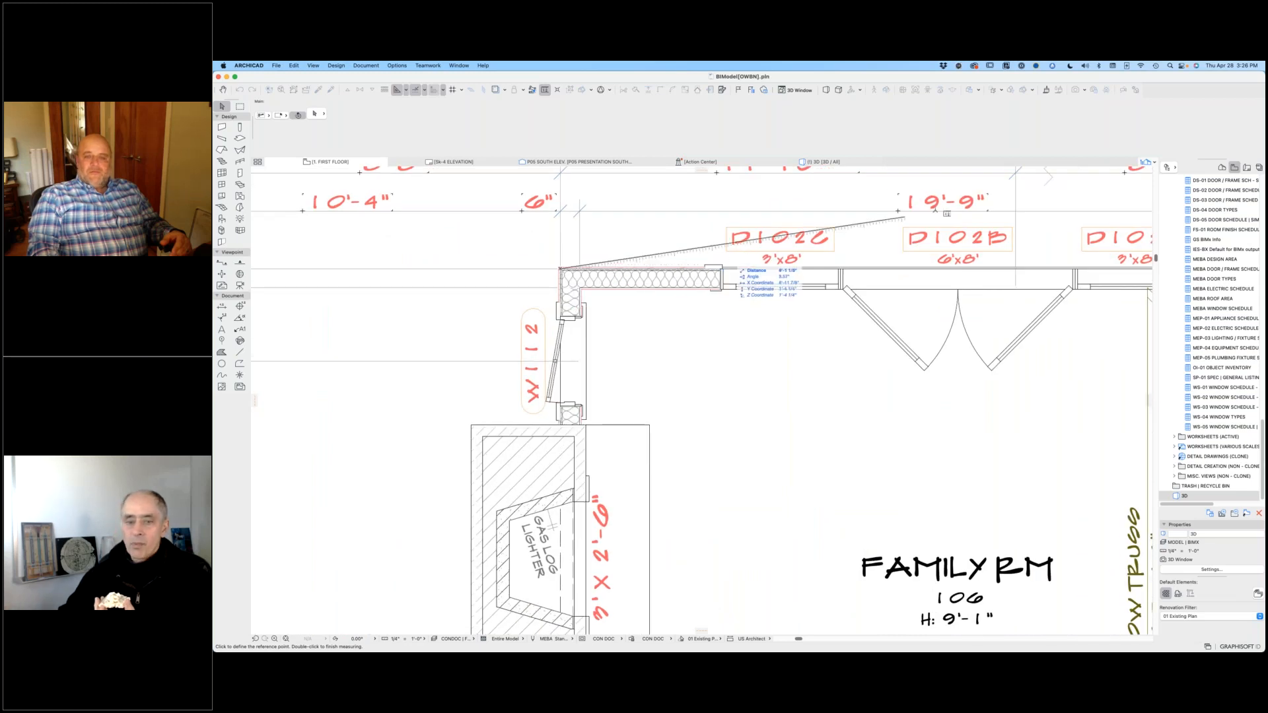
middle_drag(925, 236, 573, 268)
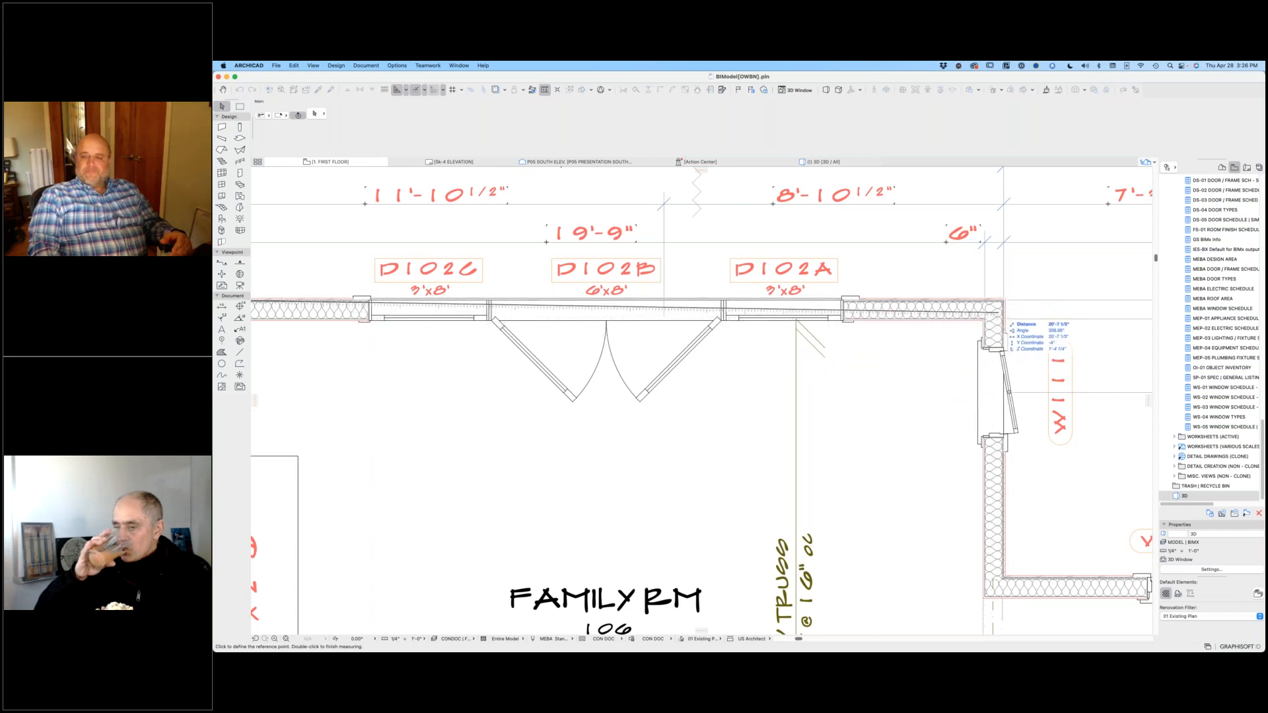
key(Escape)
scroll(679, 338, down, 1)
scroll(696, 333, down, 4)
middle_drag(672, 350, 753, 325)
right_click(753, 325)
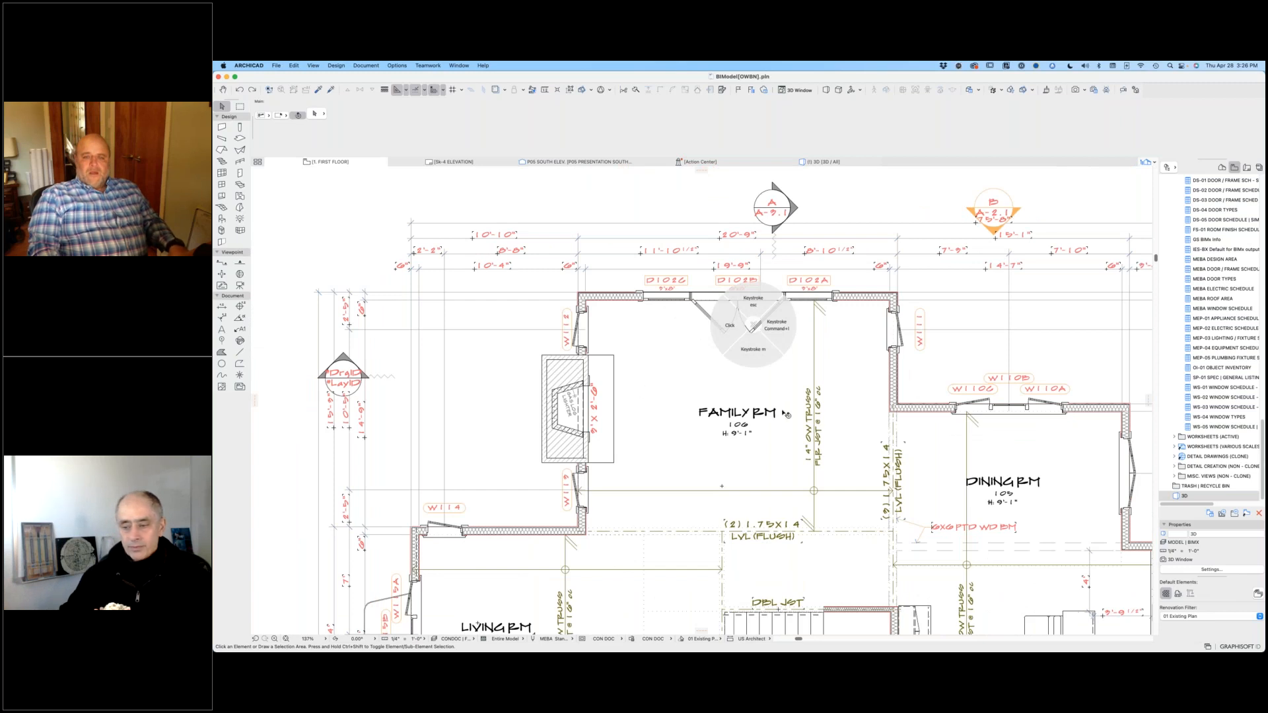
click(697, 387)
click(511, 367)
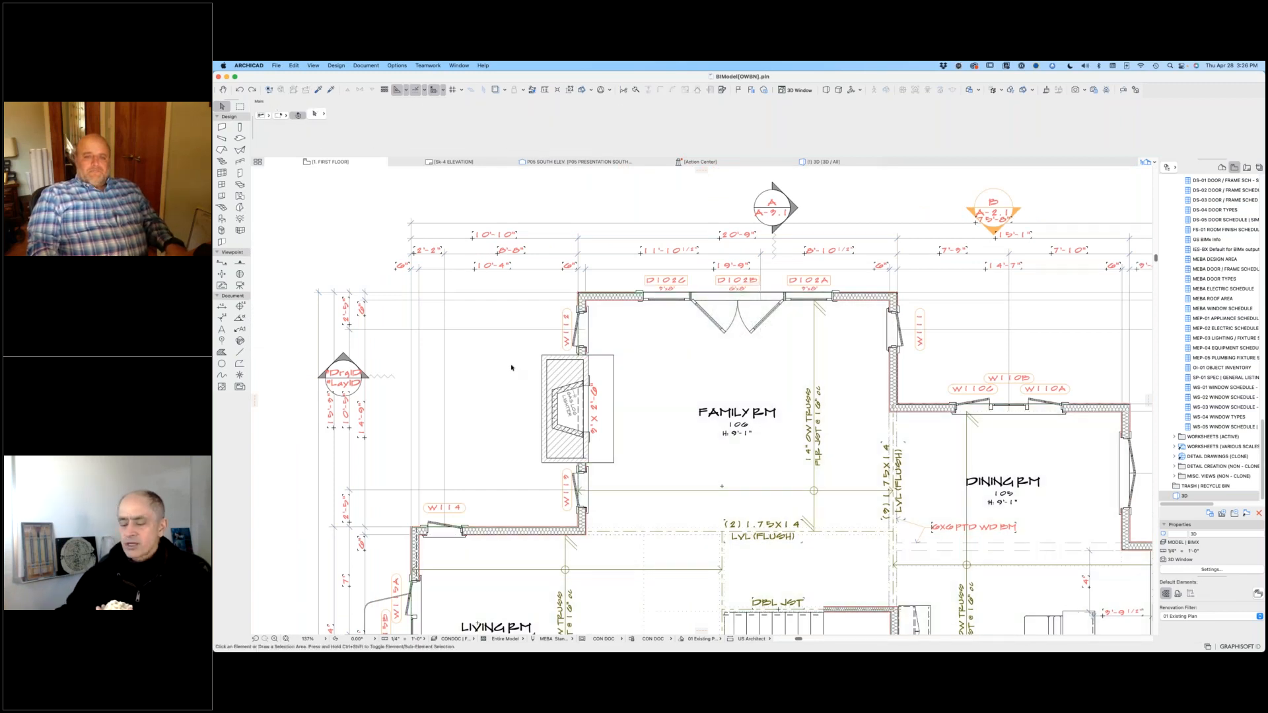
Step: Open the T-1 title sheet layout from the general items of the construction documents, with the presentation plans subset collapsed
scroll(511, 367, down, 4)
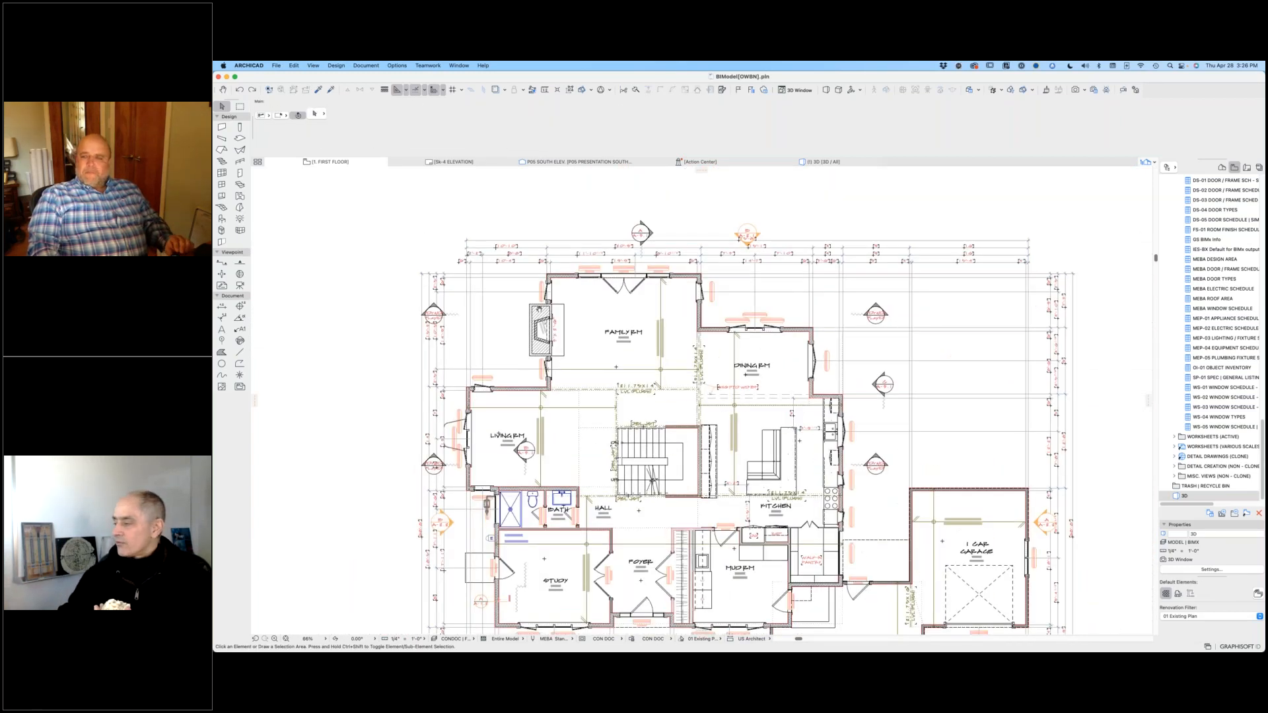
middle_drag(539, 309, 540, 272)
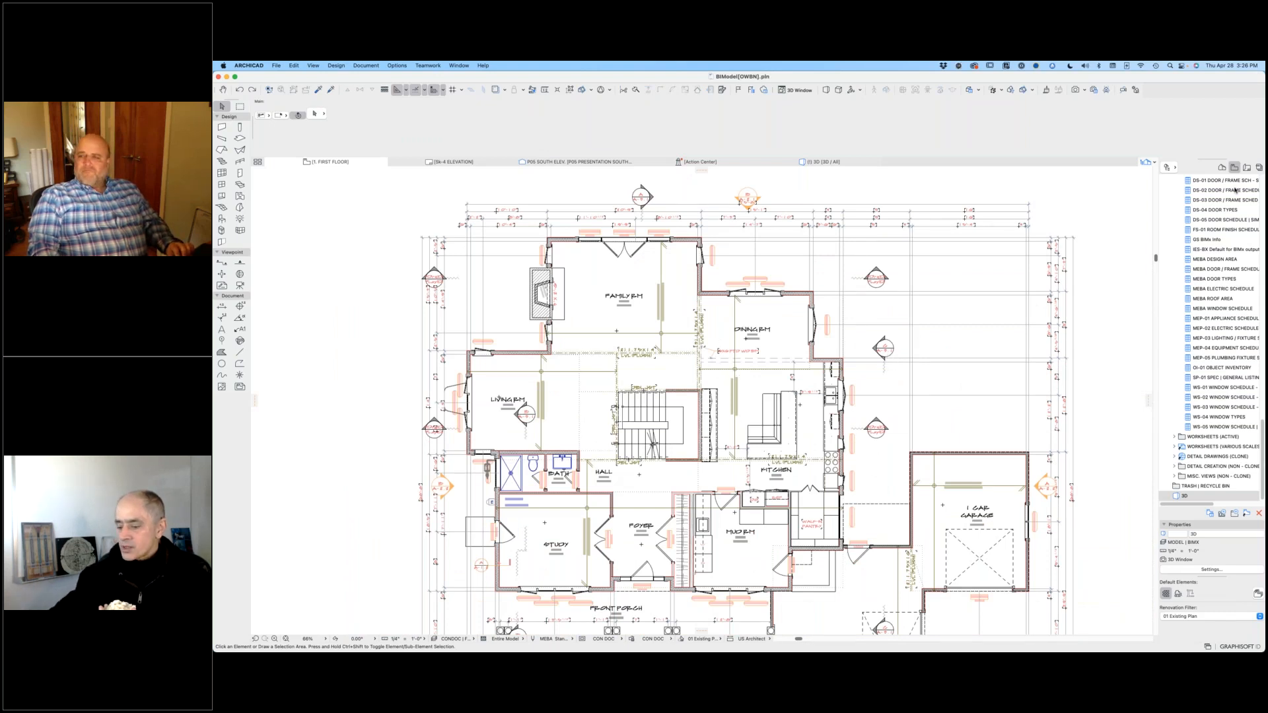
click(1246, 172)
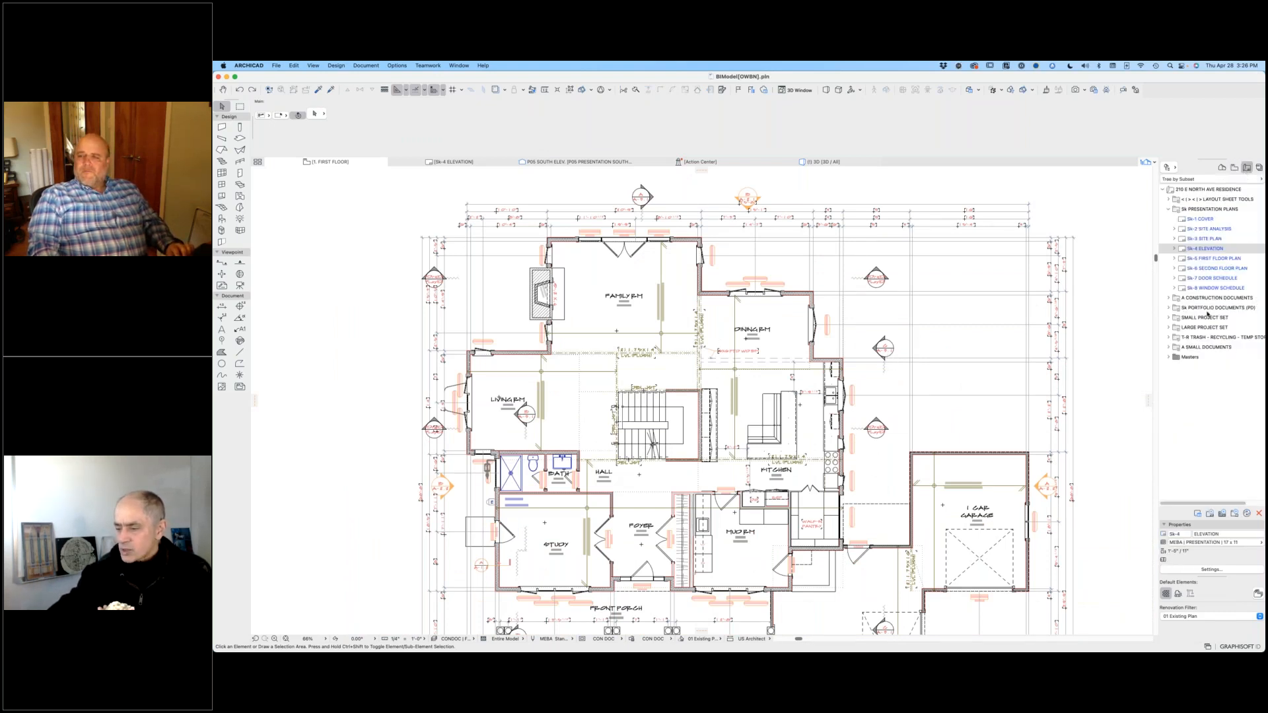
click(1169, 297)
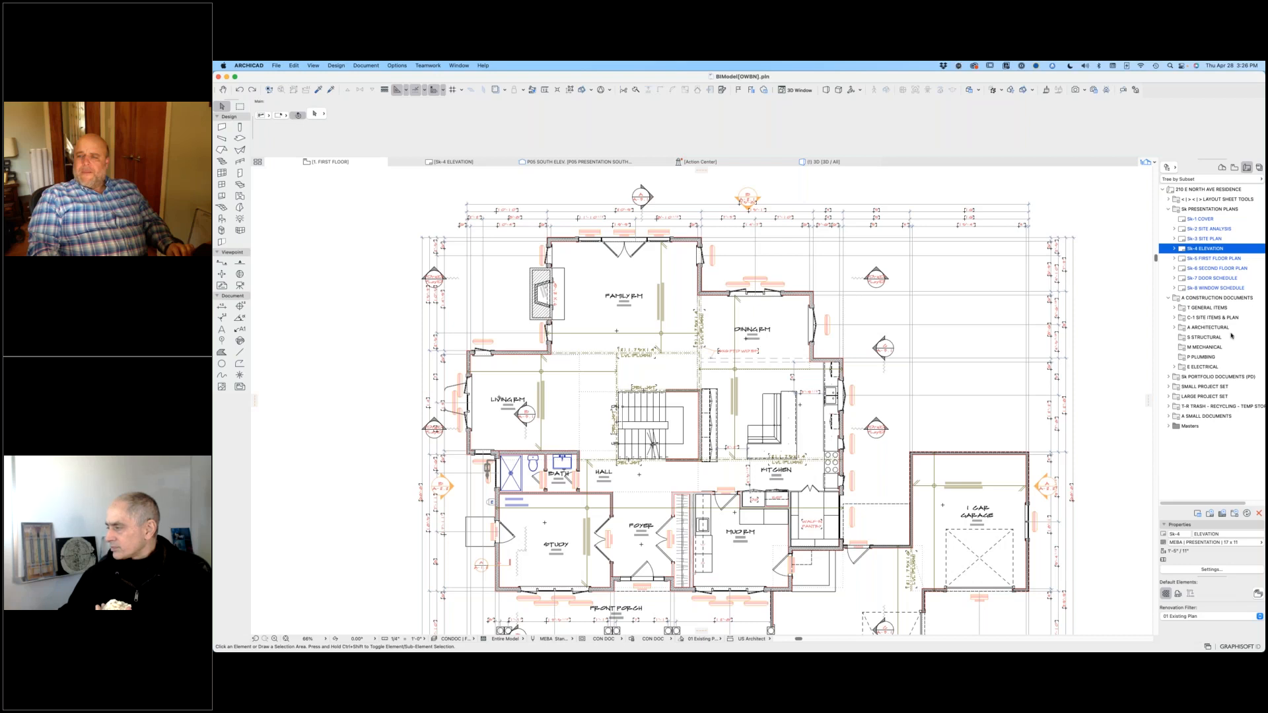
click(1175, 308)
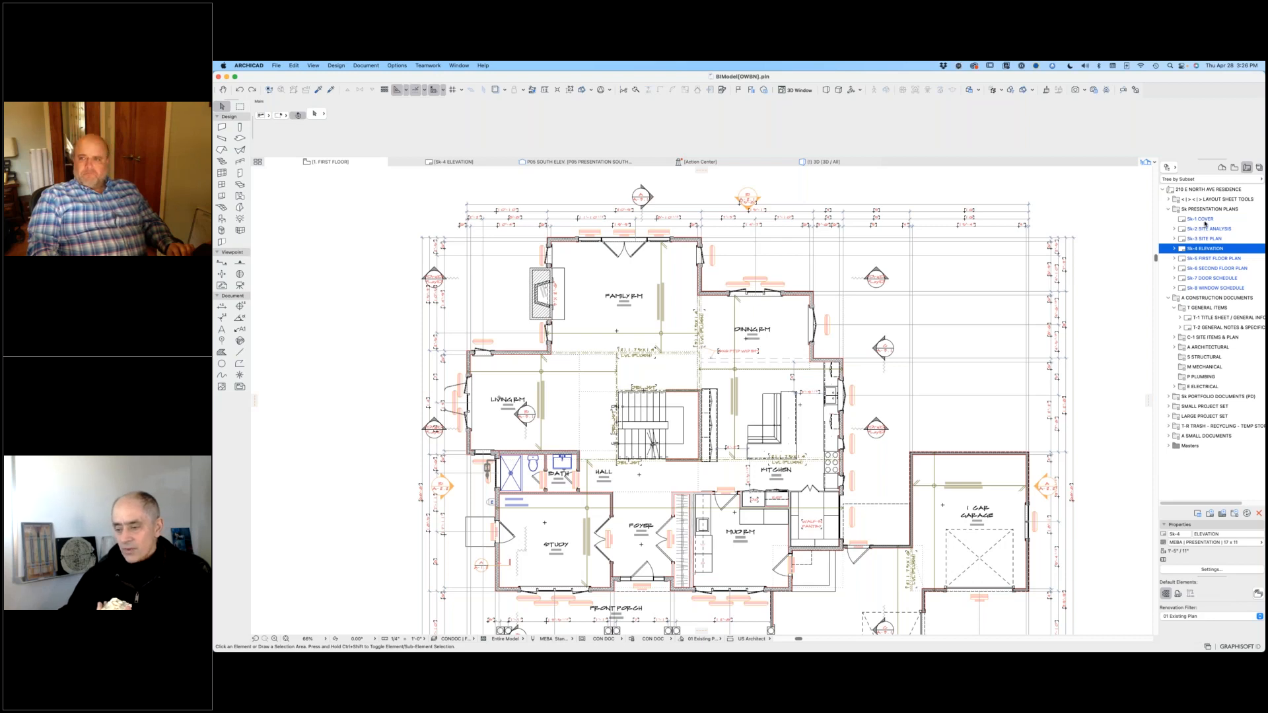
click(1170, 210)
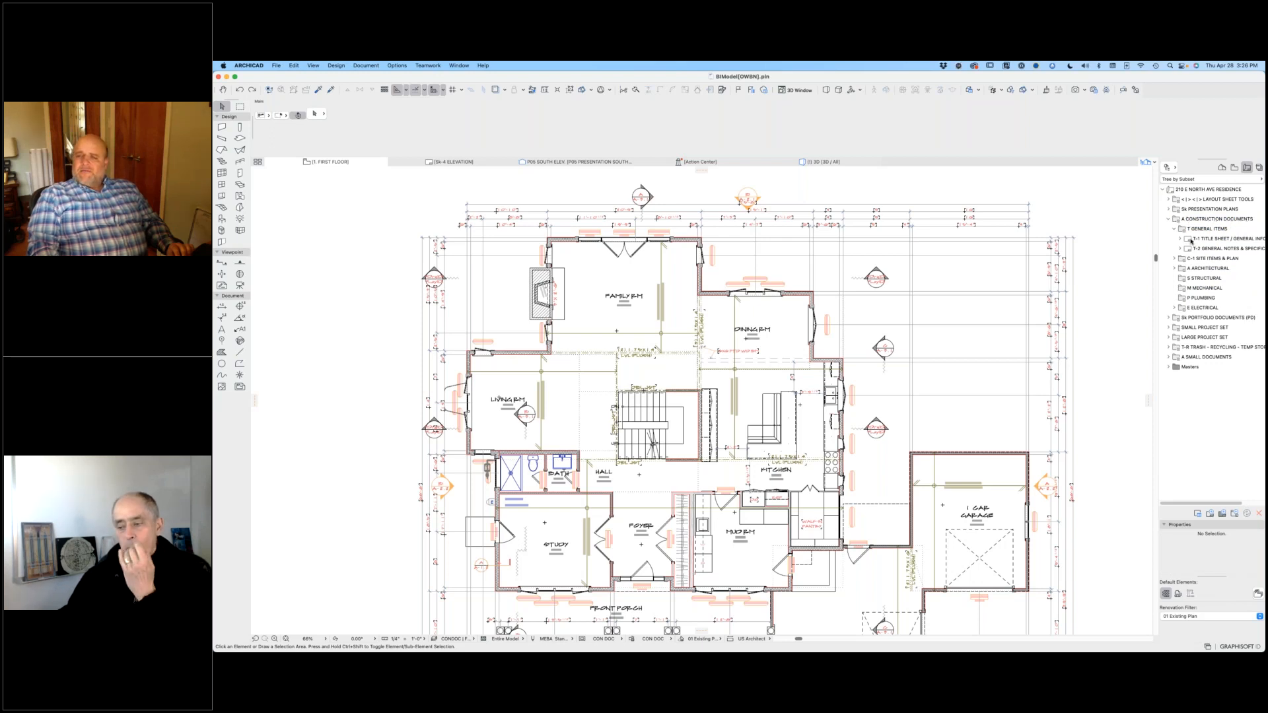
double_click(1192, 241)
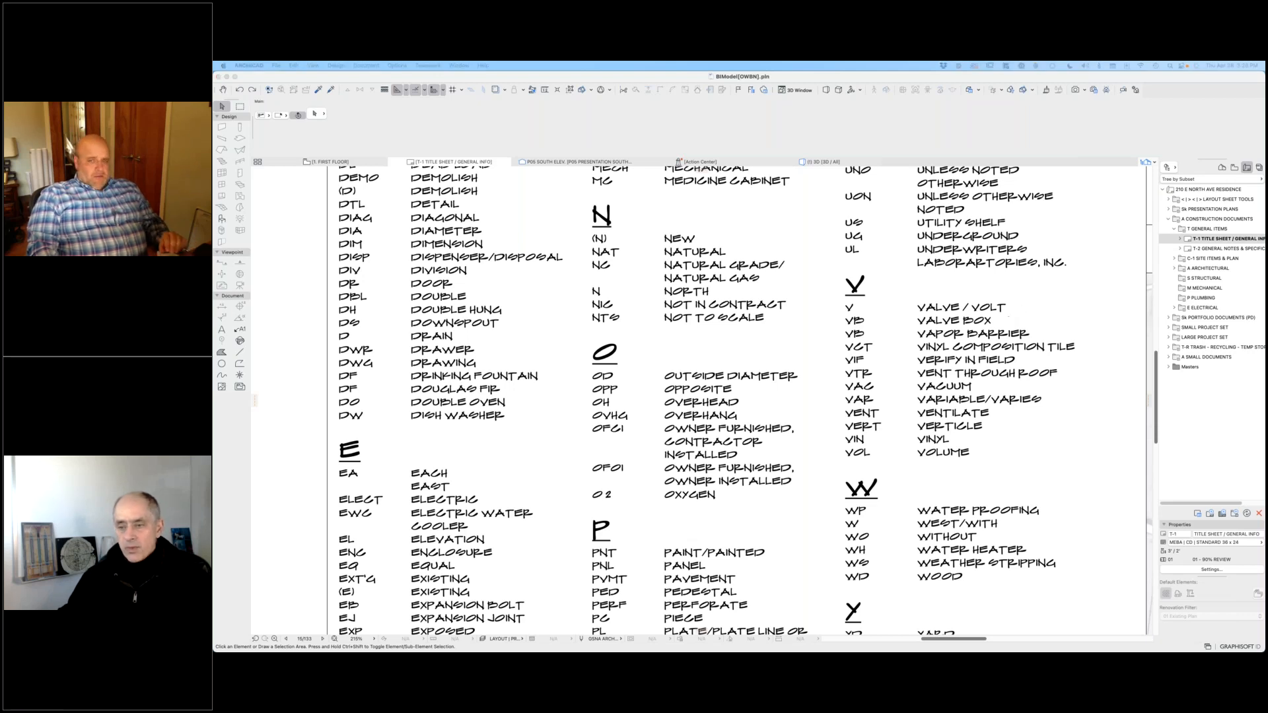
Step: Fit the title sheet to the window and examine its abbreviations, codes, project data, project team and sheet index
click(848, 360)
middle_click(848, 360)
middle_click(848, 360)
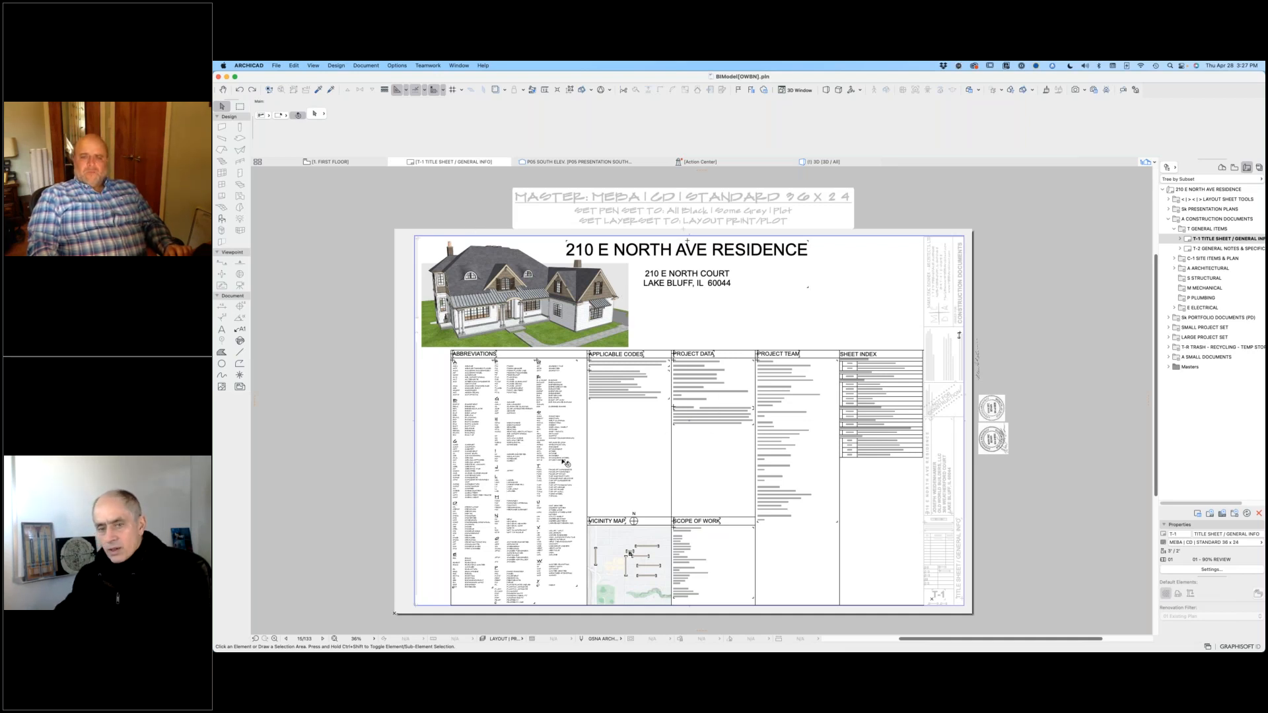
scroll(736, 394, up, 5)
scroll(738, 390, down, 5)
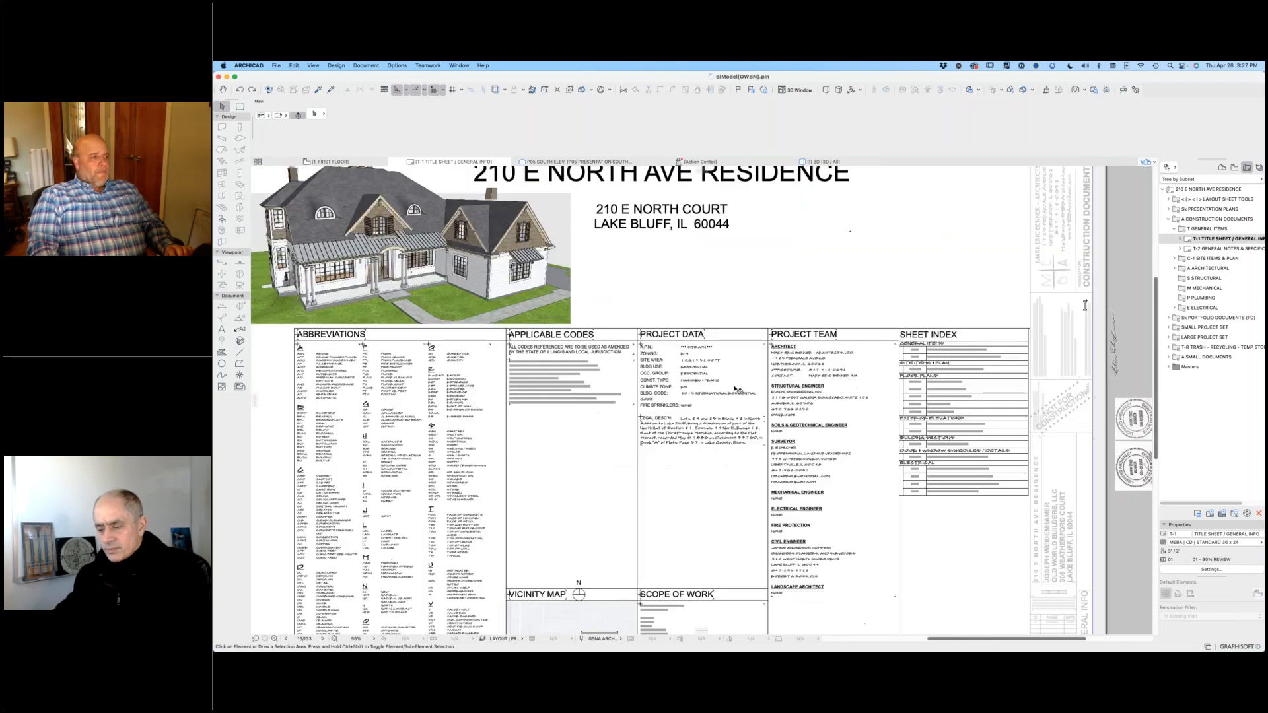
middle_drag(739, 379, 739, 374)
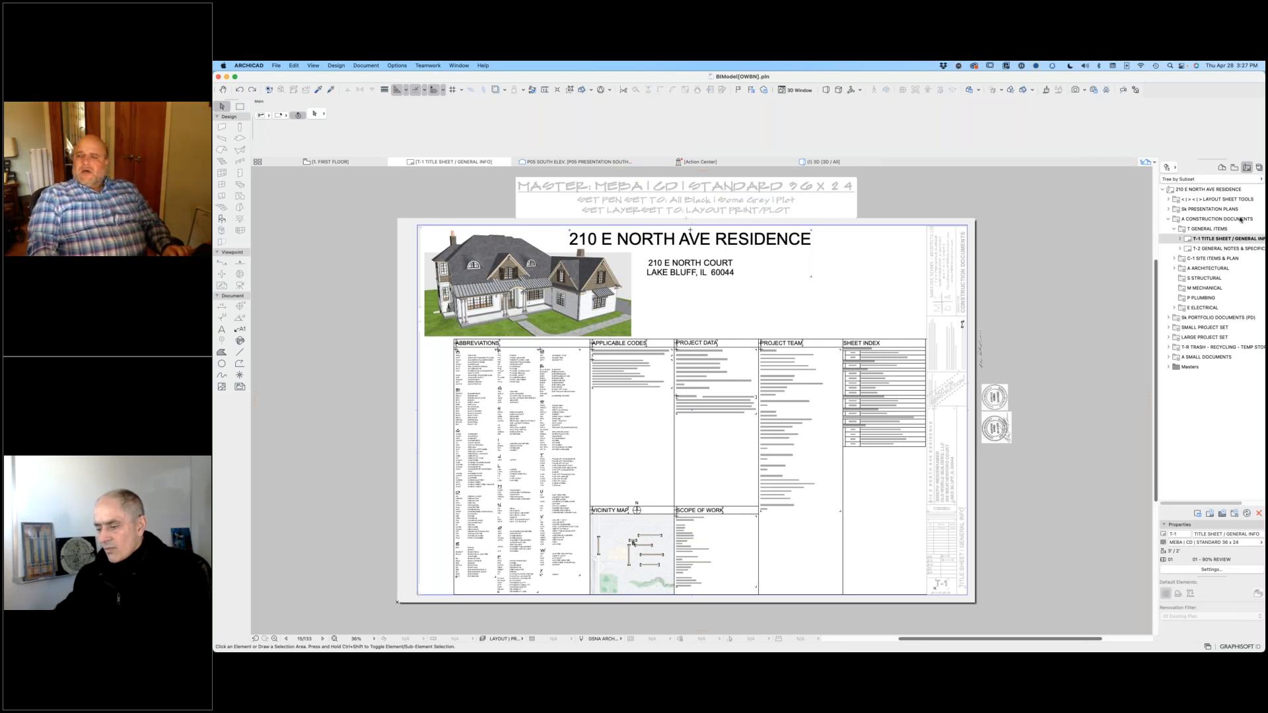
Step: Open the Sk-1 COVER layout from the presentation plans and examine its sketch-style title block lettering in close-up
click(1169, 210)
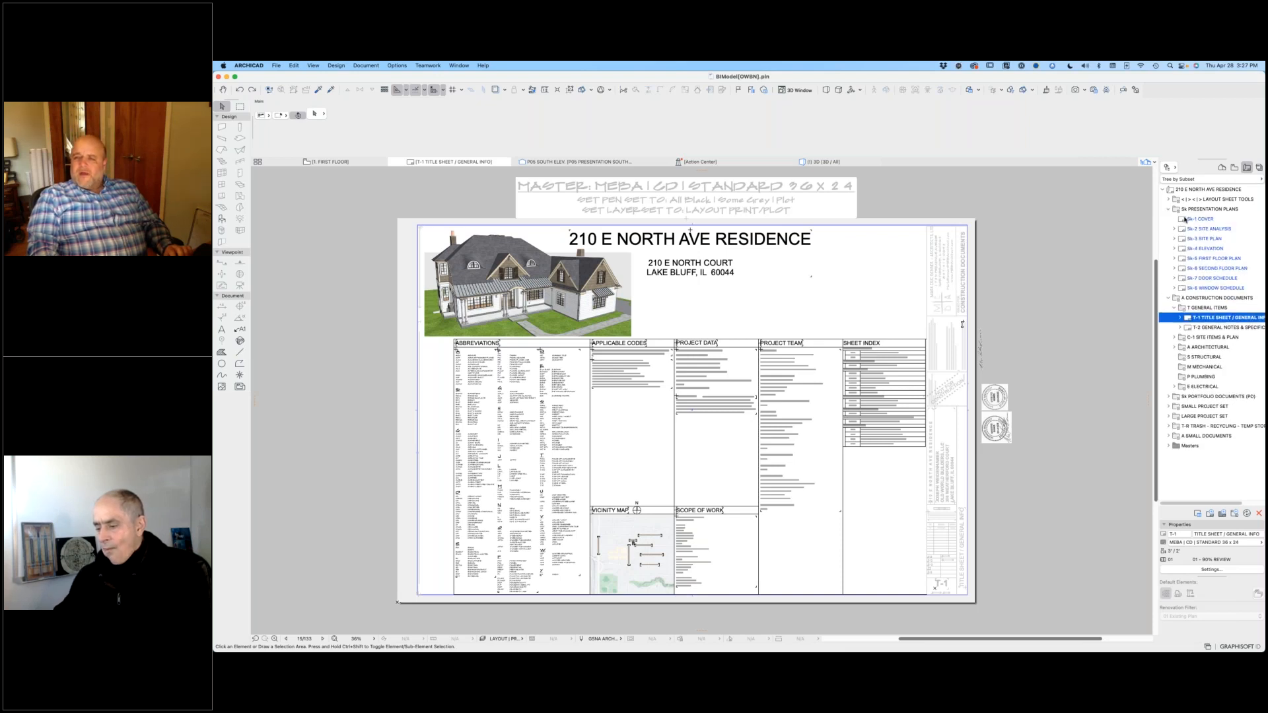
double_click(1187, 219)
scroll(523, 593, up, 10)
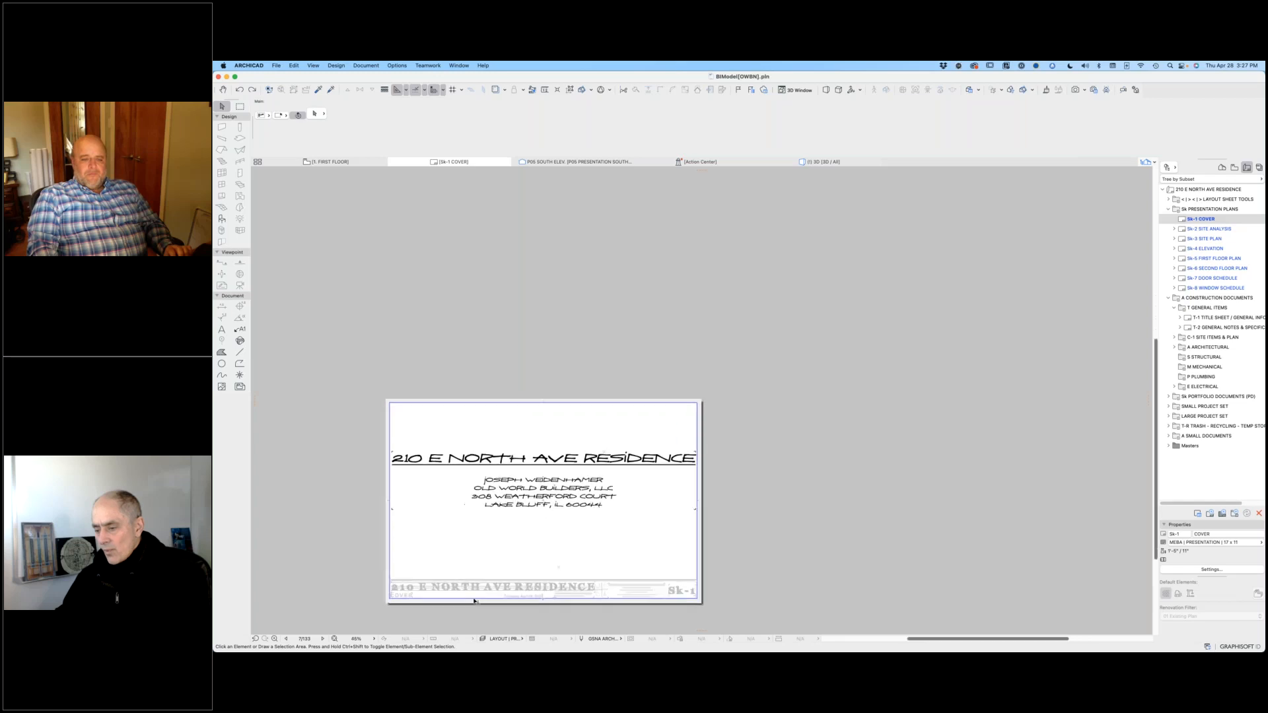
scroll(609, 531, up, 6)
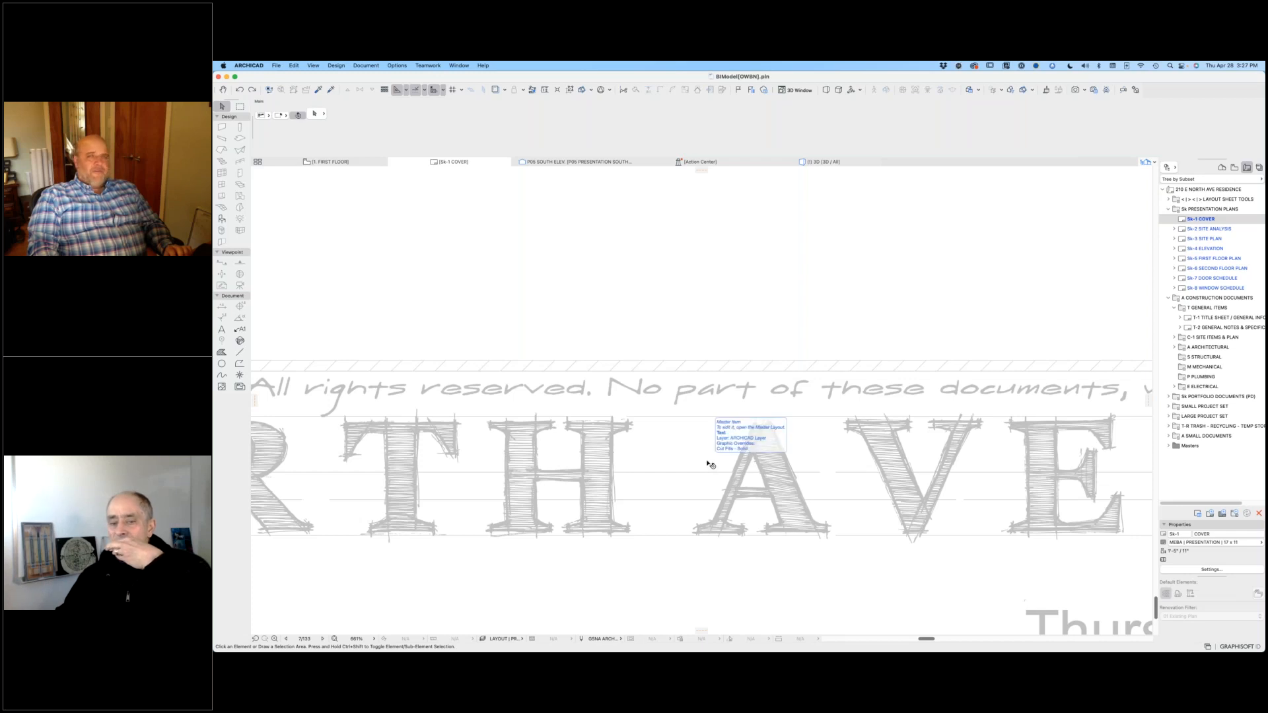
scroll(661, 489, down, 5)
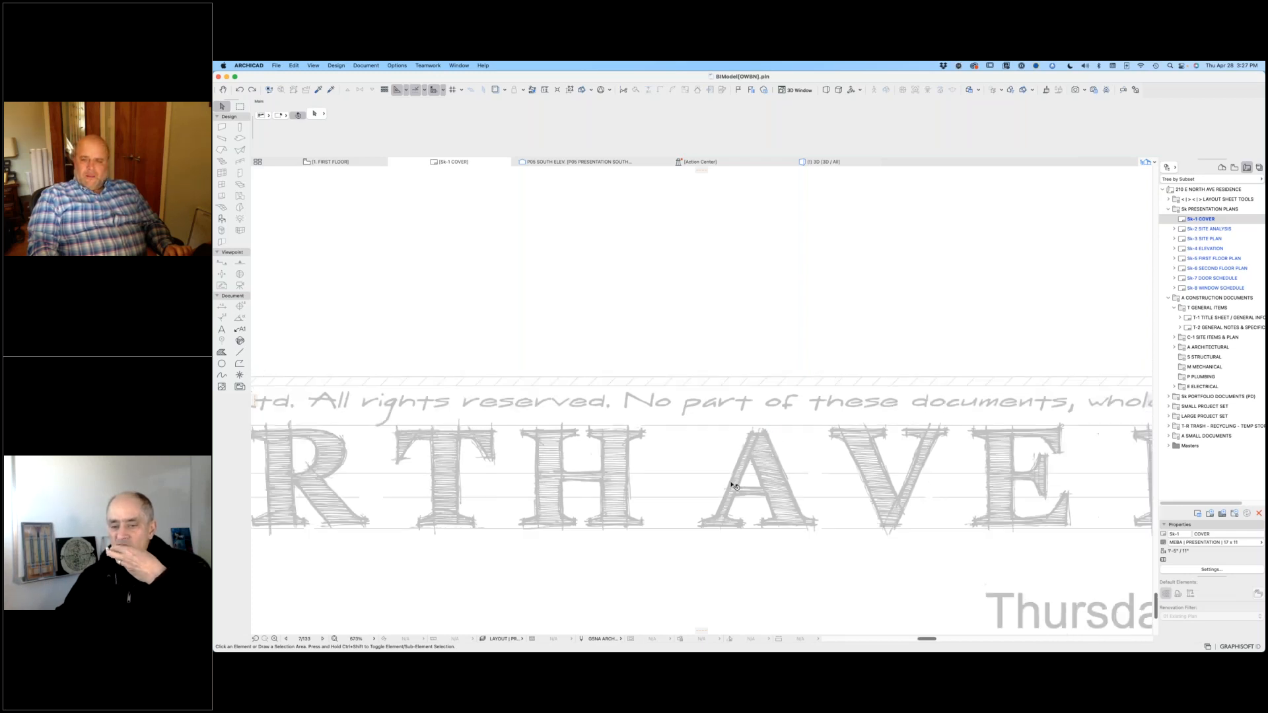
Step: Examine the Sk-1 COVER sheet as a whole, from its title block lettering to the complete page
scroll(622, 502, down, 6)
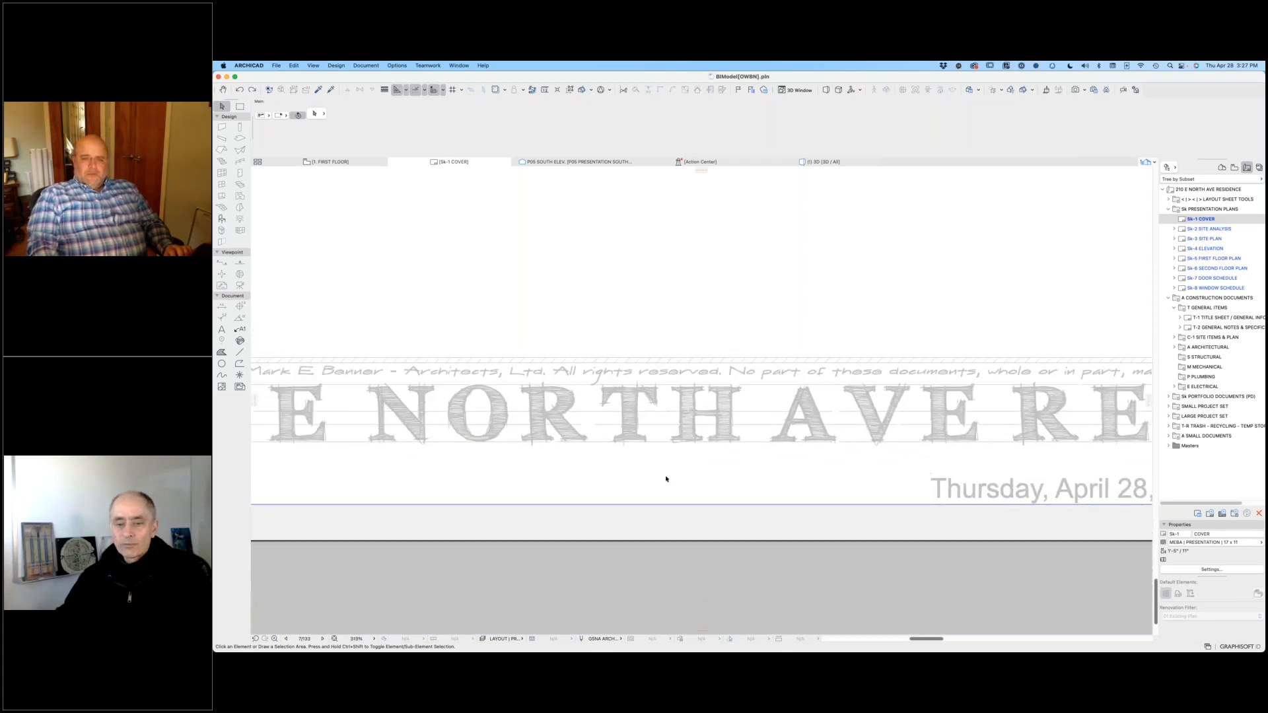
scroll(646, 484, down, 3)
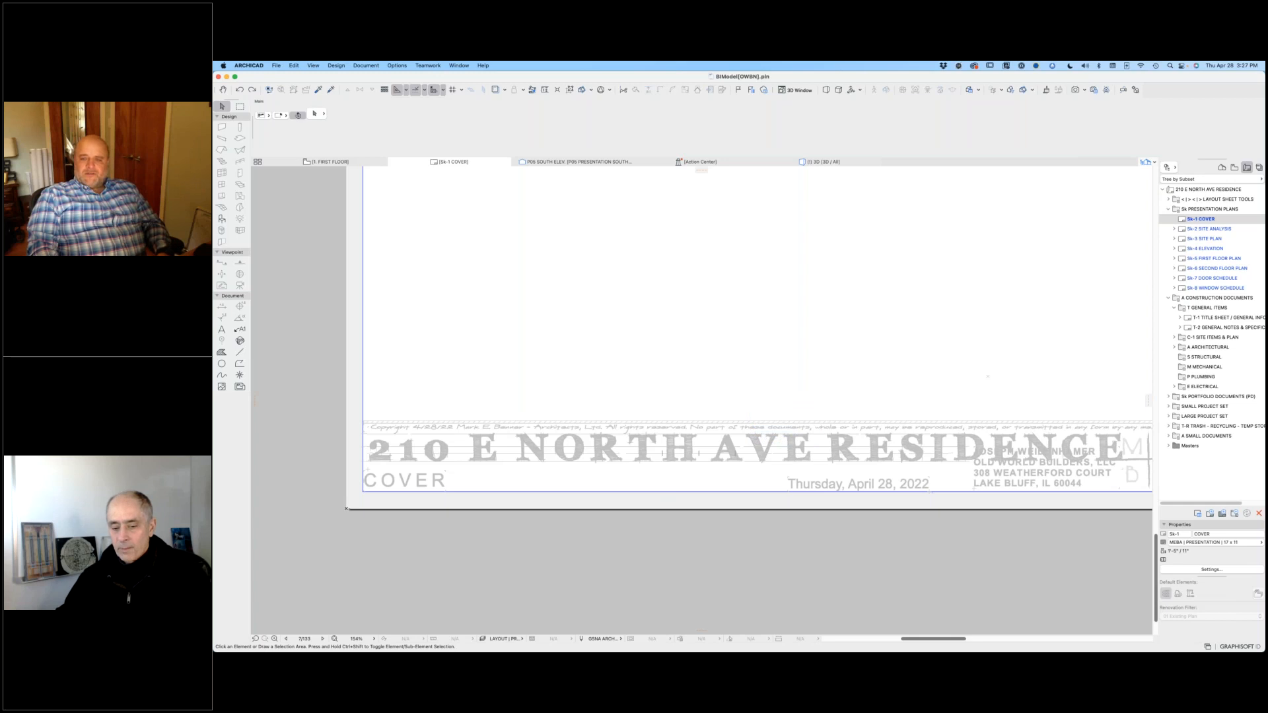
middle_click(771, 417)
middle_click(771, 417)
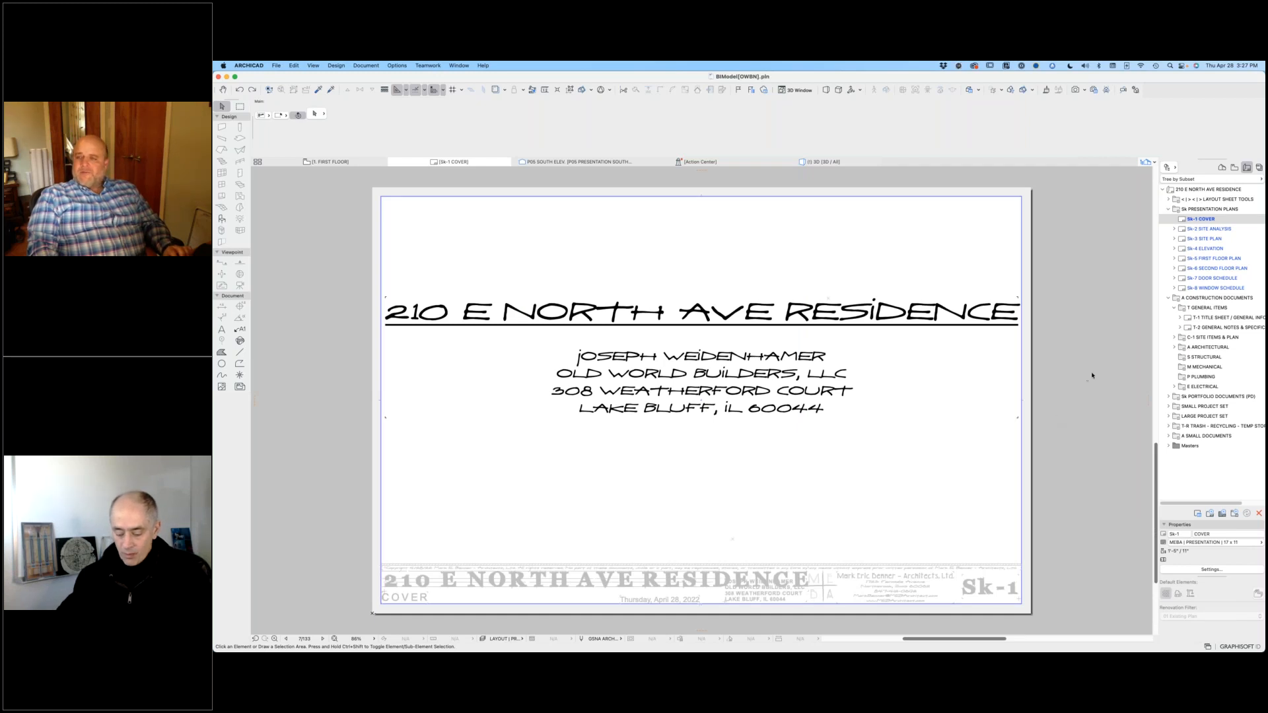
Step: Open the T-2 GENERAL NOTES & SPECIFICATIONS layout and the C-1.1 ARCHITECTURAL SITE PLAN layout from the construction documents
click(1189, 328)
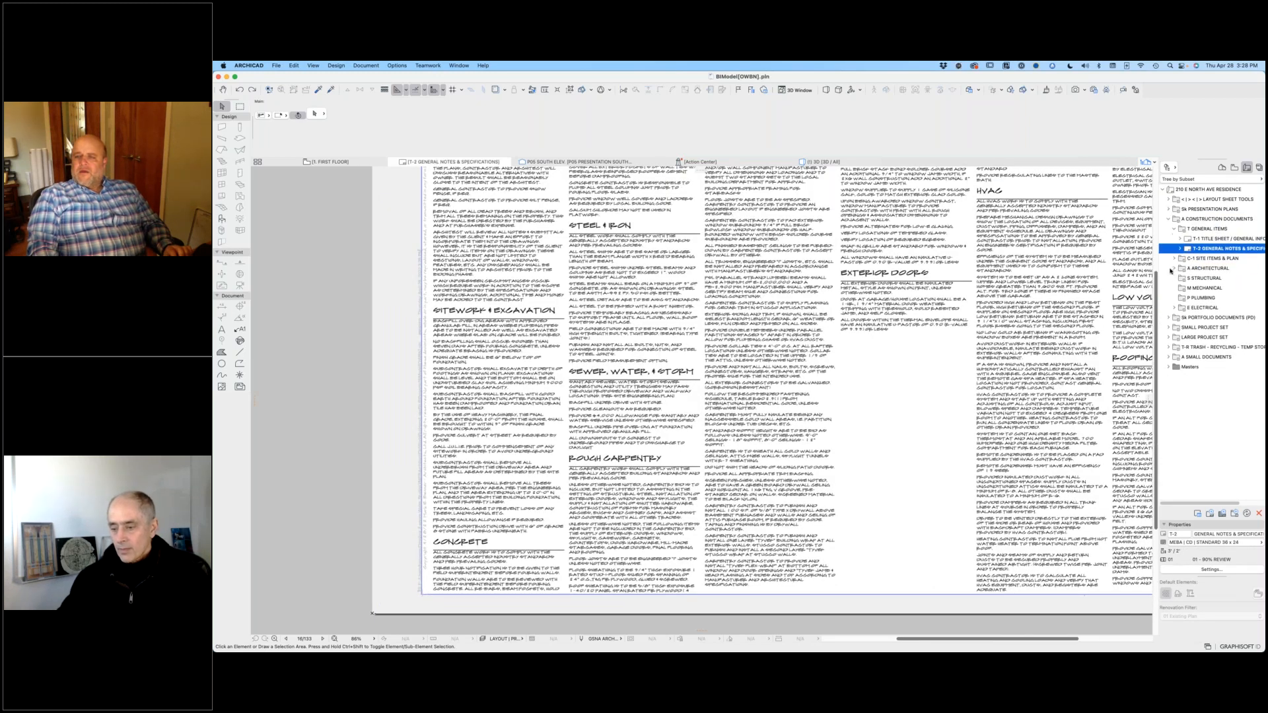
scroll(1041, 261, down, 5)
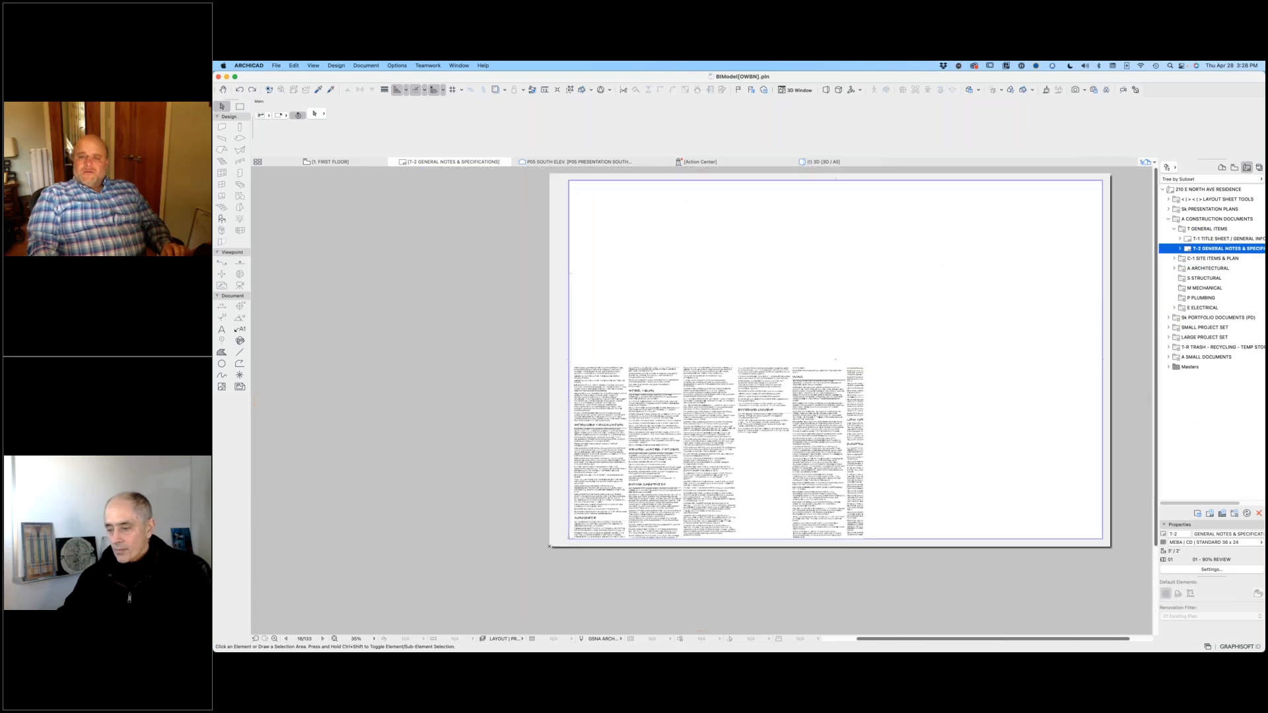
click(1176, 259)
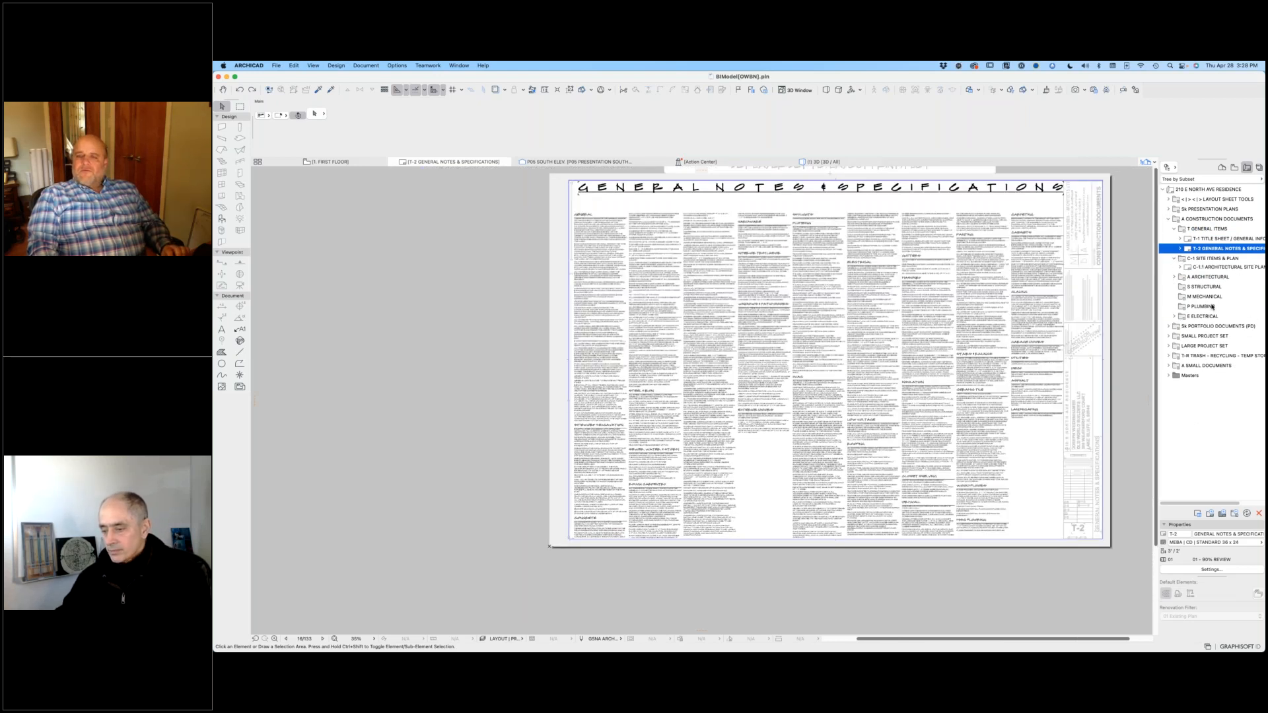
double_click(1191, 268)
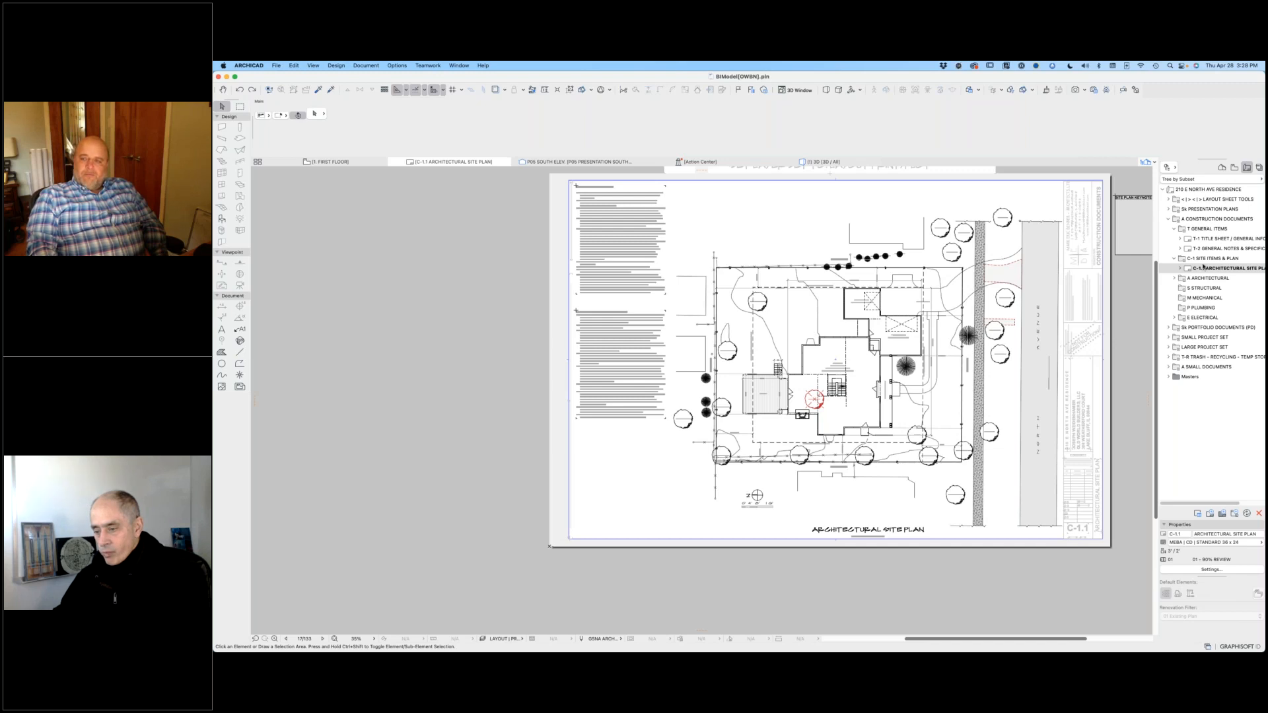
Step: Open the A-1.1 BASEMENT PLAN layout from the architectural floor plans and examine its steel column and standard fireplace details
click(1176, 279)
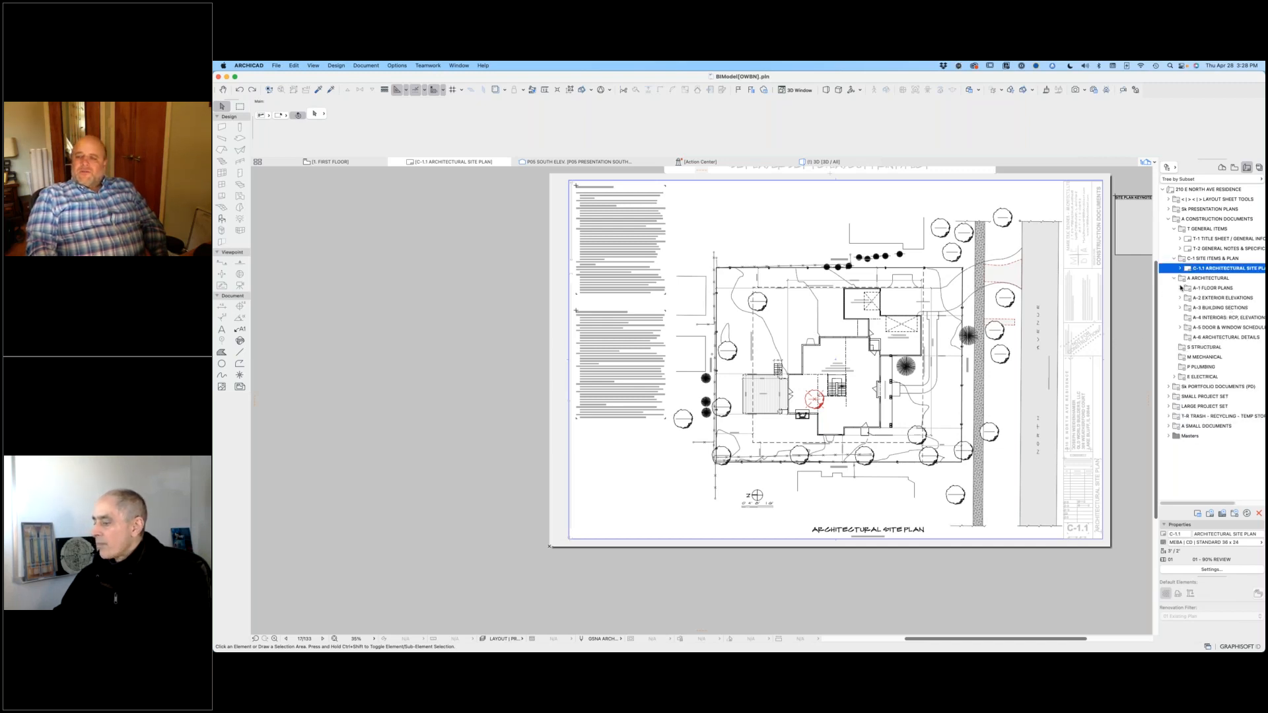
click(1181, 288)
double_click(1222, 298)
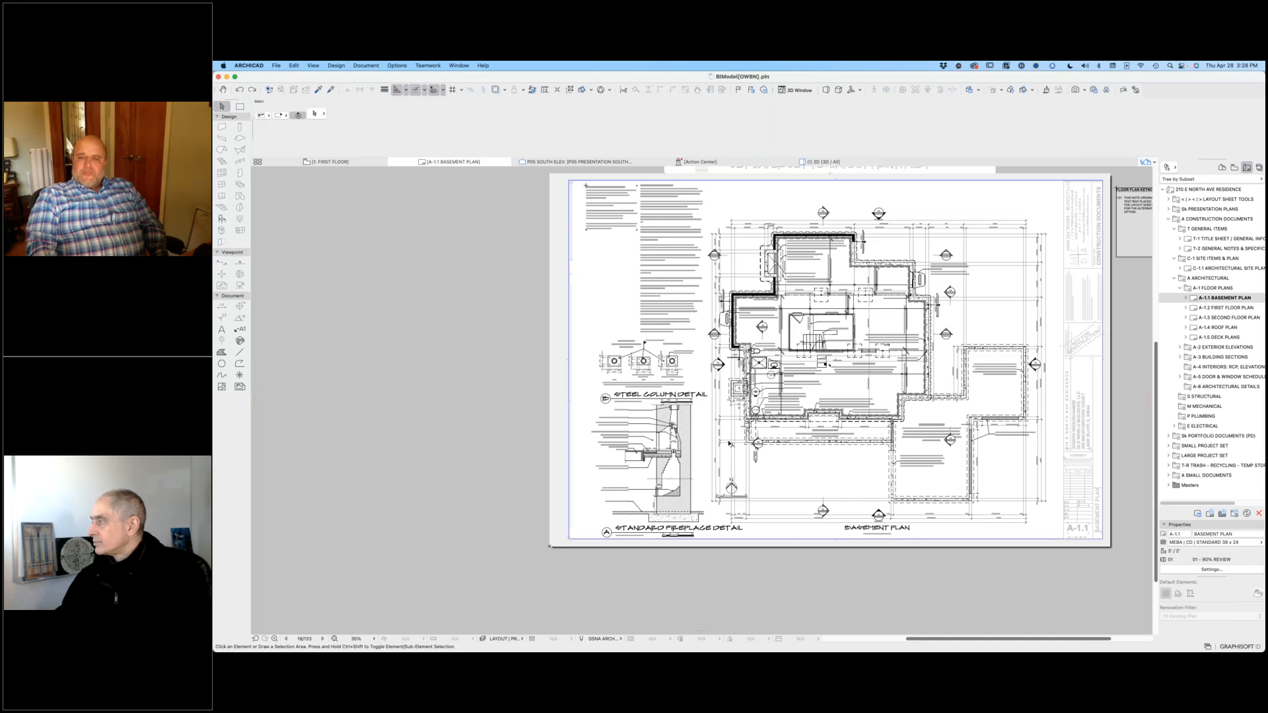
scroll(832, 304, up, 3)
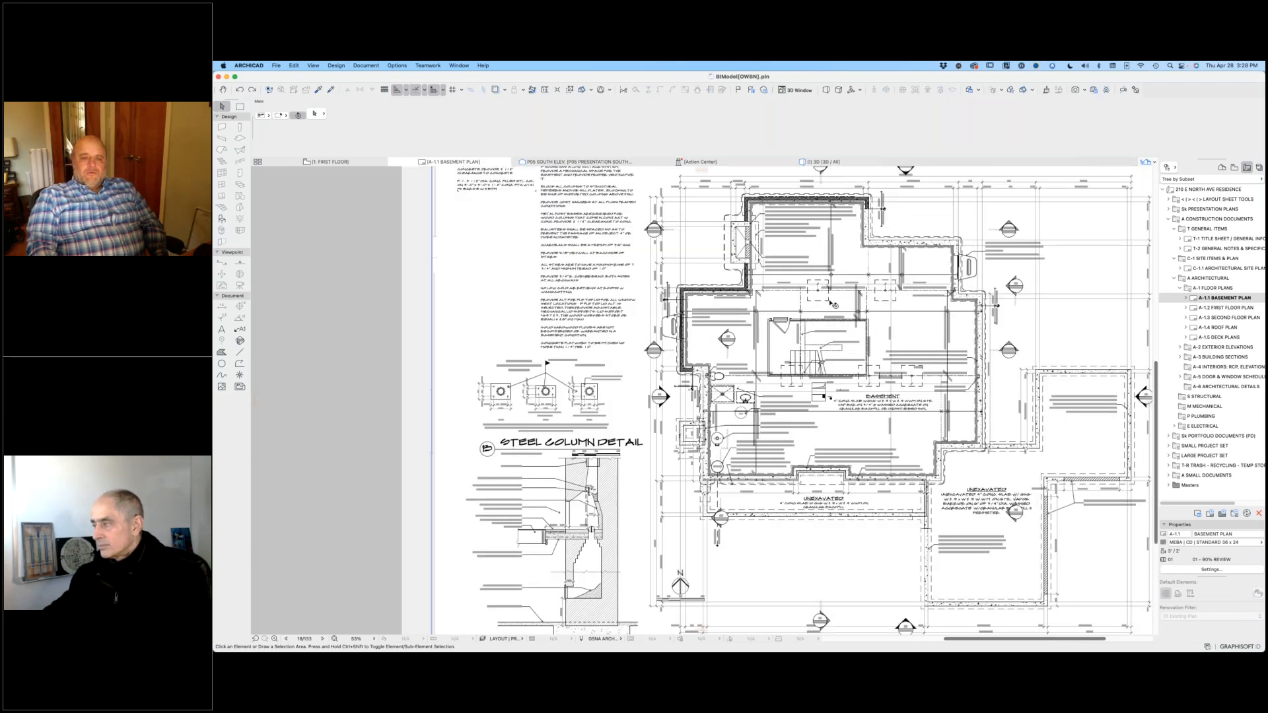
scroll(833, 304, up, 5)
scroll(918, 507, down, 3)
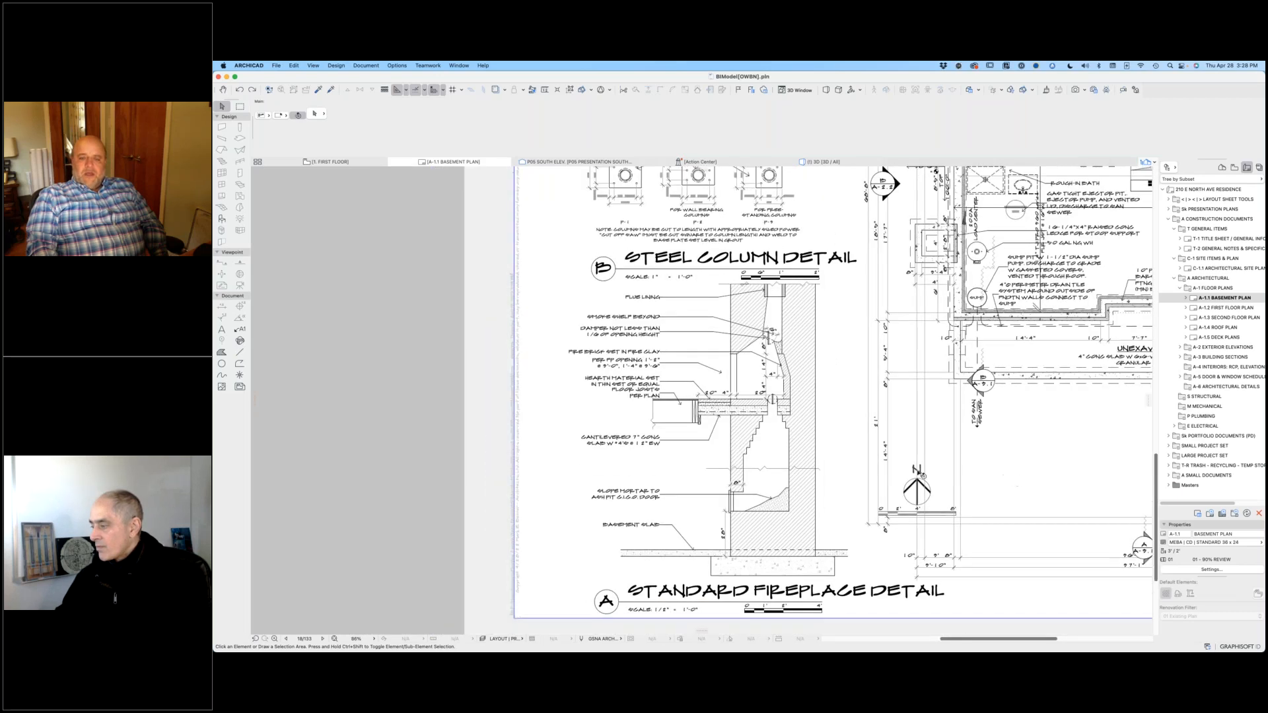
scroll(781, 420, down, 5)
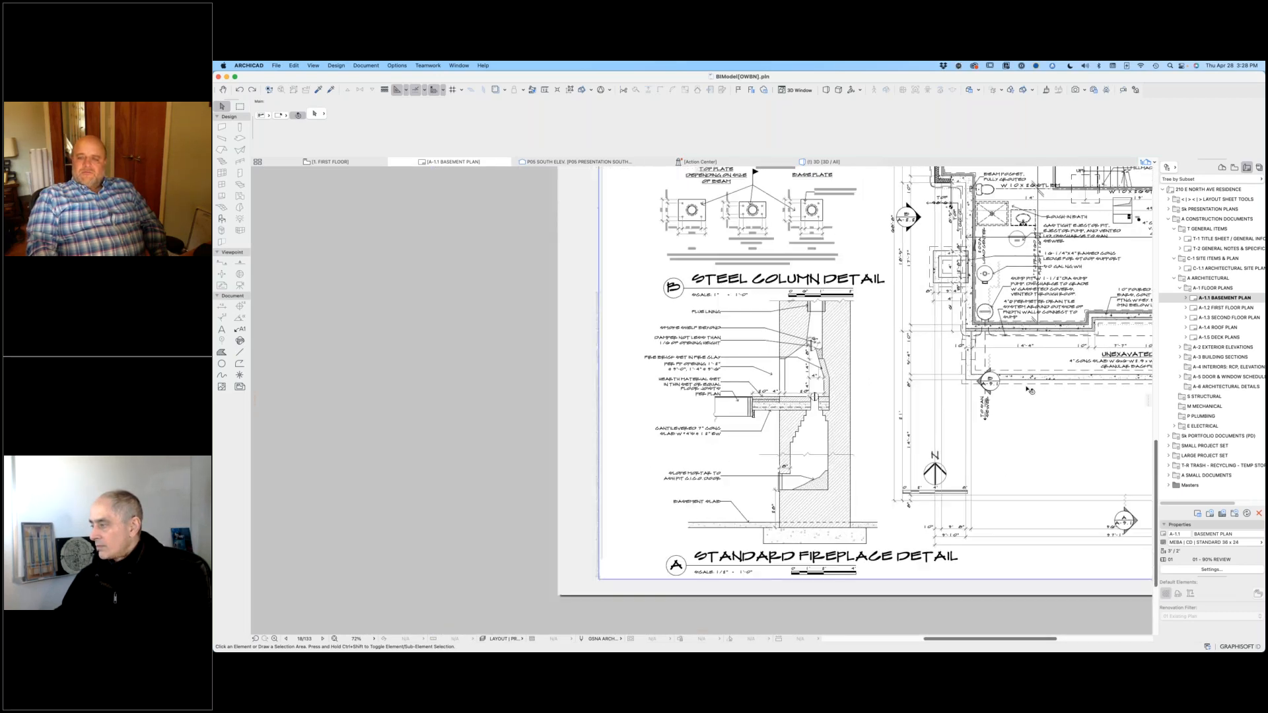
scroll(733, 524, down, 2)
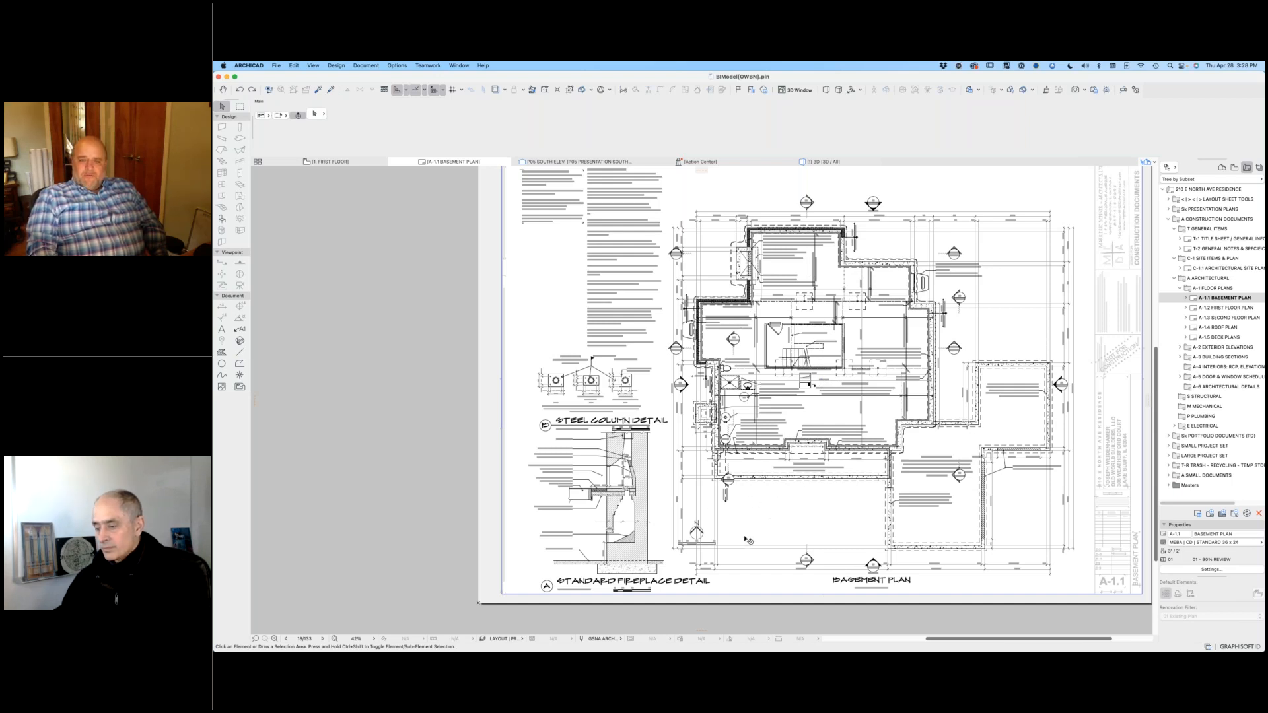
Step: Show the A-1.2 FIRST FLOOR PLAN layout as a trace reference beneath the basement plan layout
click(1215, 310)
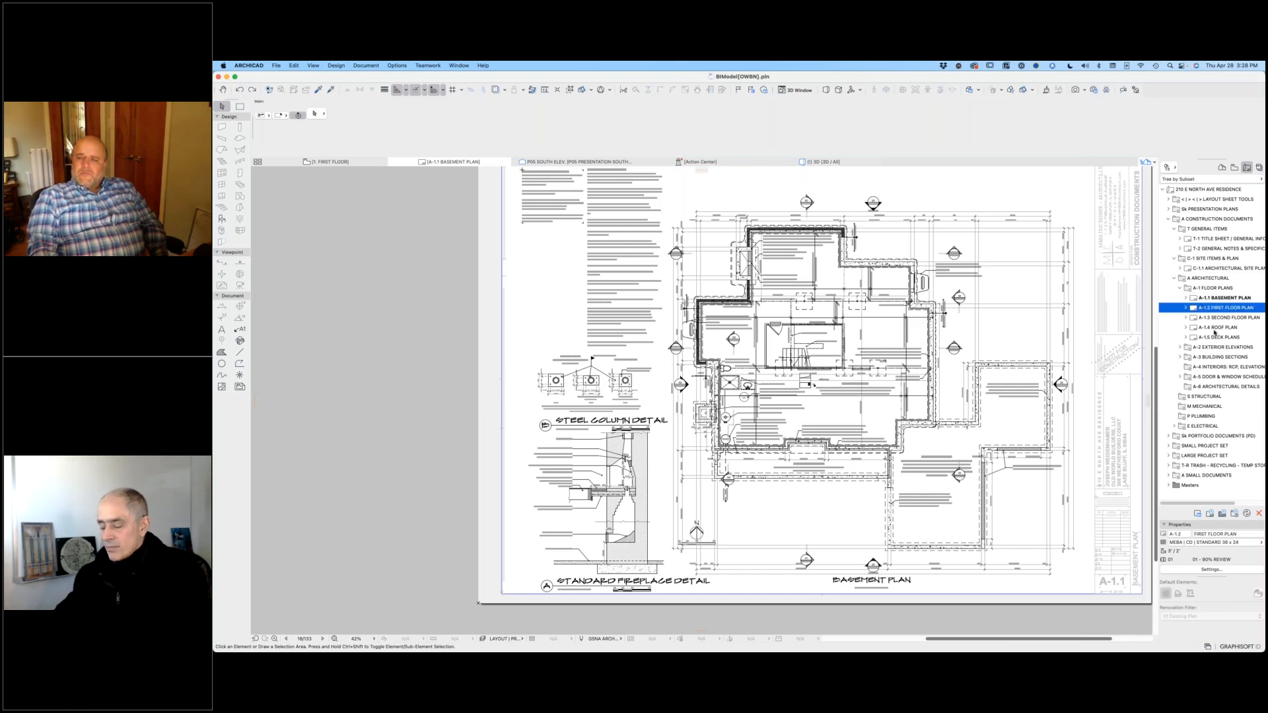
right_click(1211, 310)
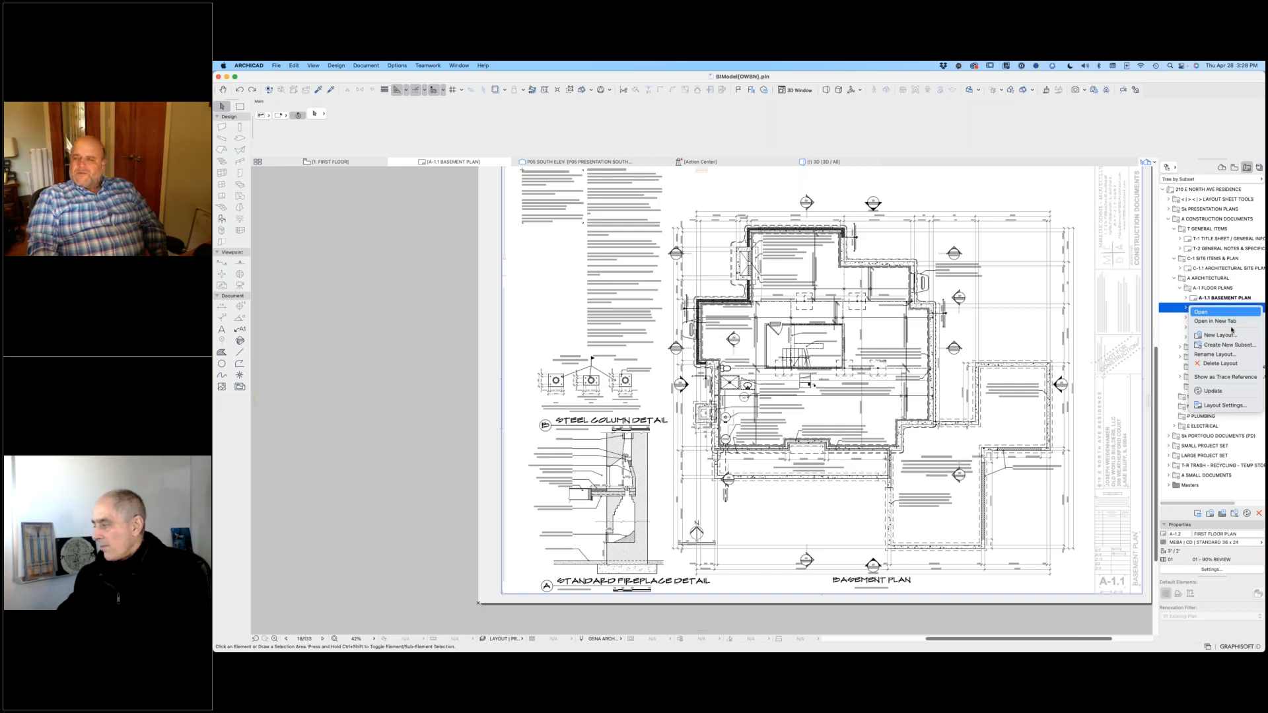
click(1228, 375)
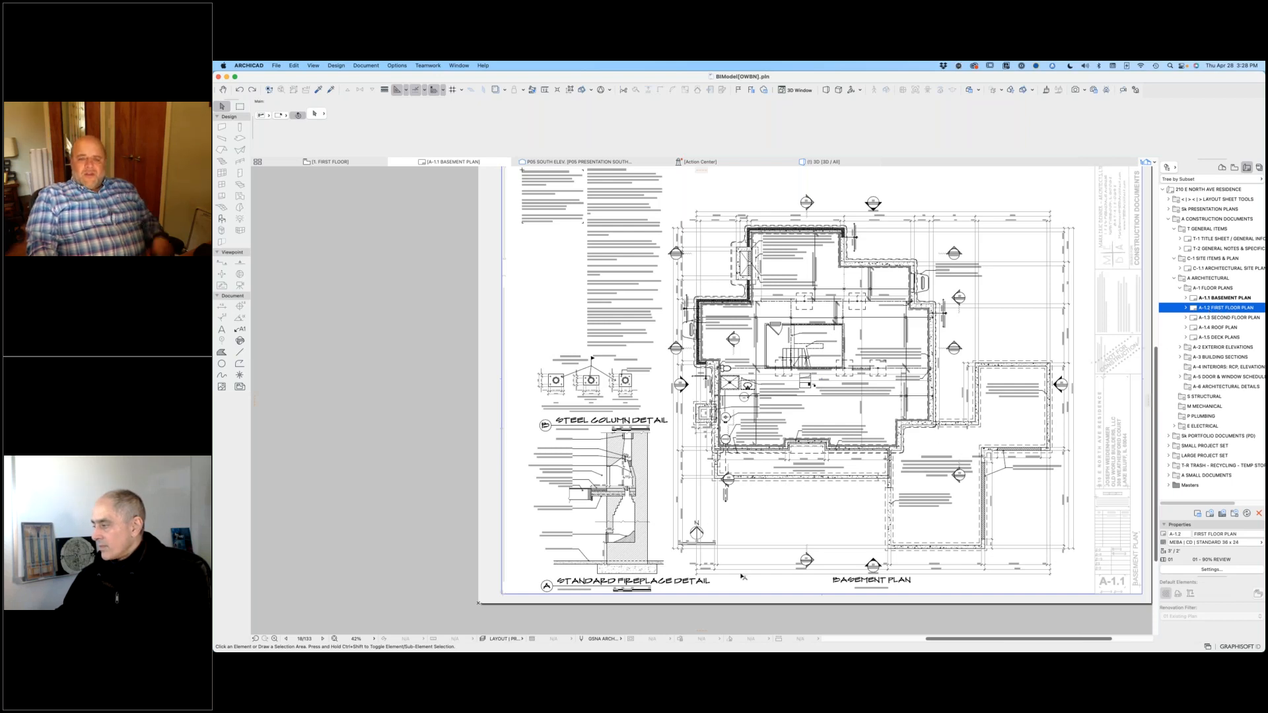
Step: Try to align the basement plan drawing with the first floor trace reference by moving its north arrow onto the reference's
scroll(704, 531, up, 5)
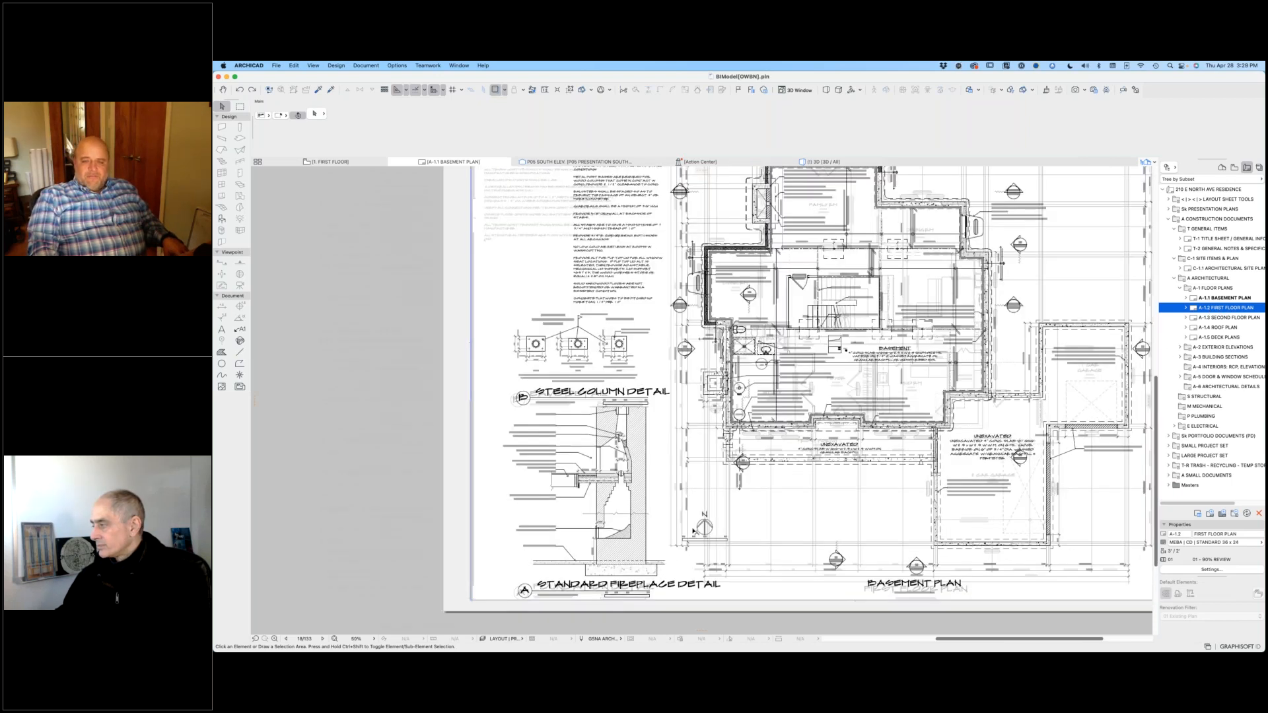
scroll(837, 481, down, 2)
mouse_move(837, 486)
mouse_down()
mouse_move(900, 461)
mouse_move(890, 456)
mouse_up()
click(890, 456)
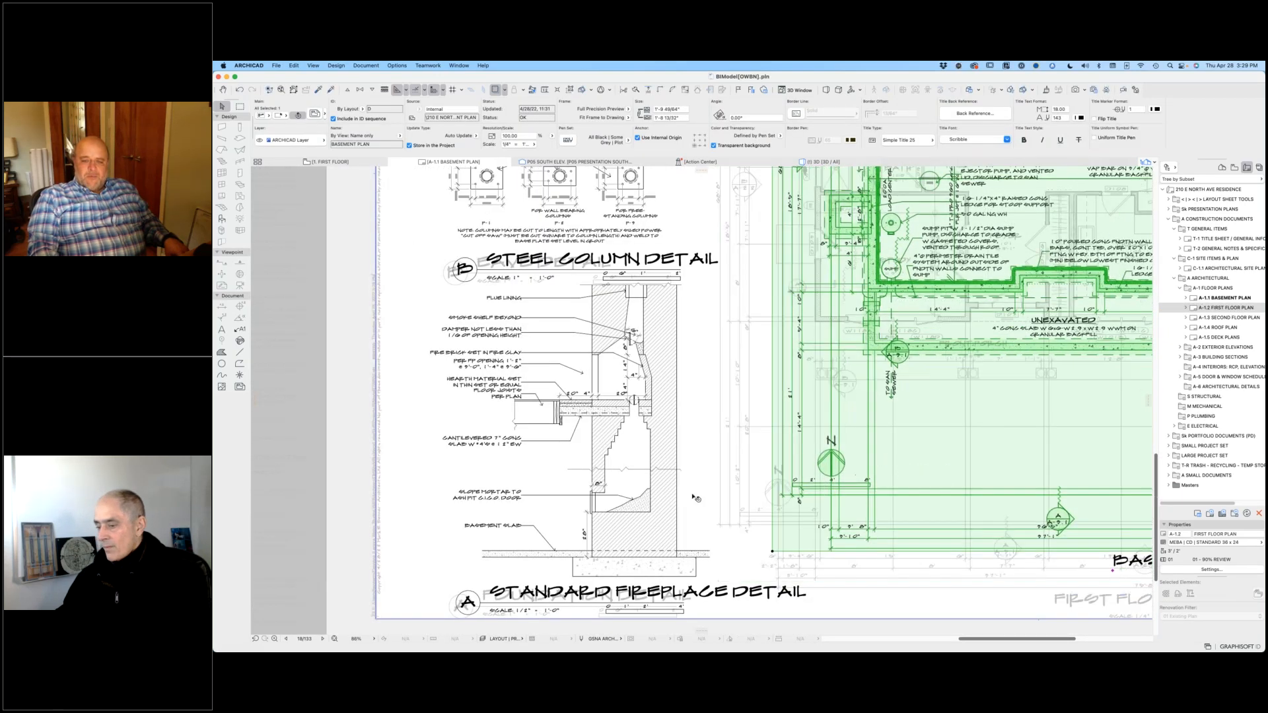
key(Escape)
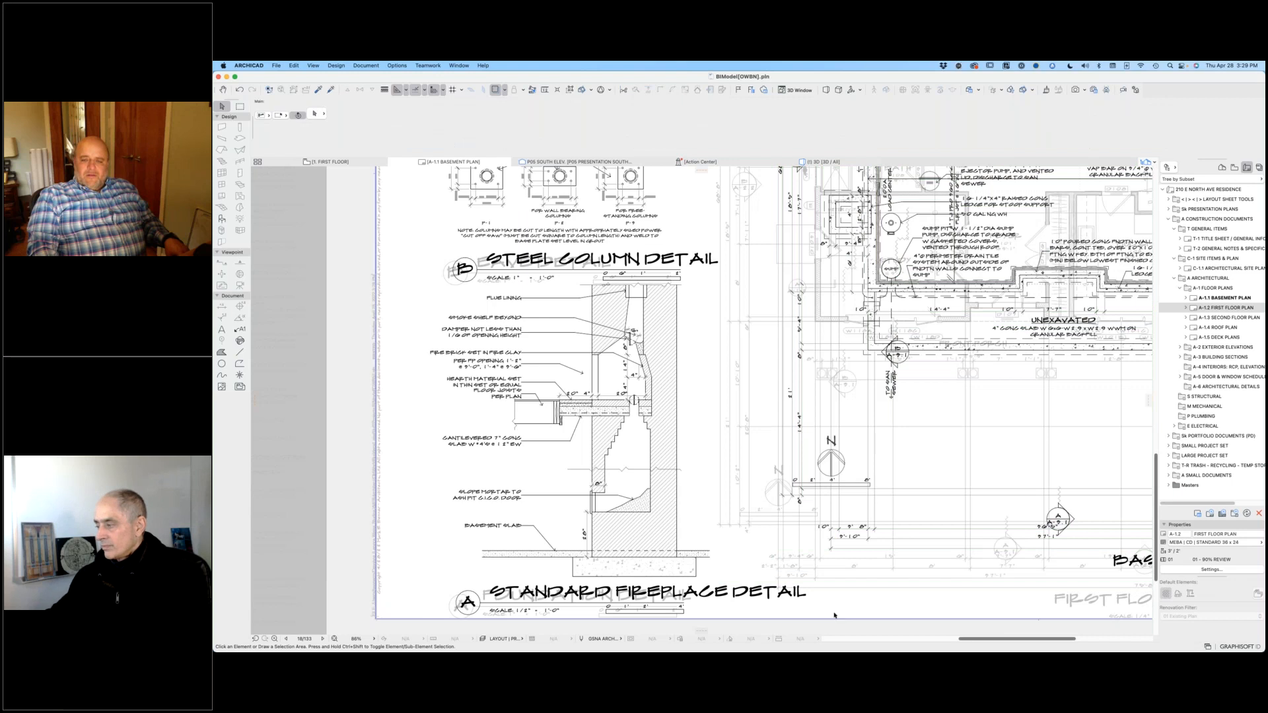
scroll(794, 501, up, 3)
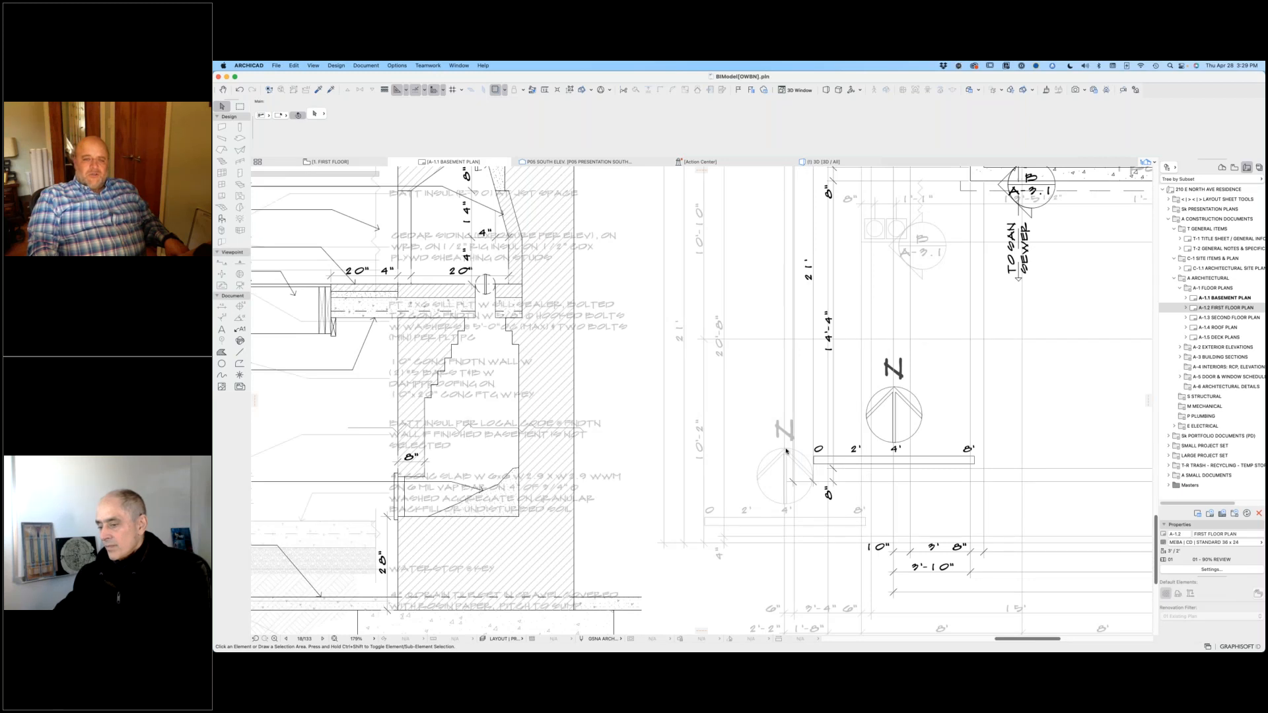
mouse_move(895, 388)
mouse_down()
mouse_move(977, 394)
mouse_move(860, 456)
mouse_move(788, 449)
mouse_up()
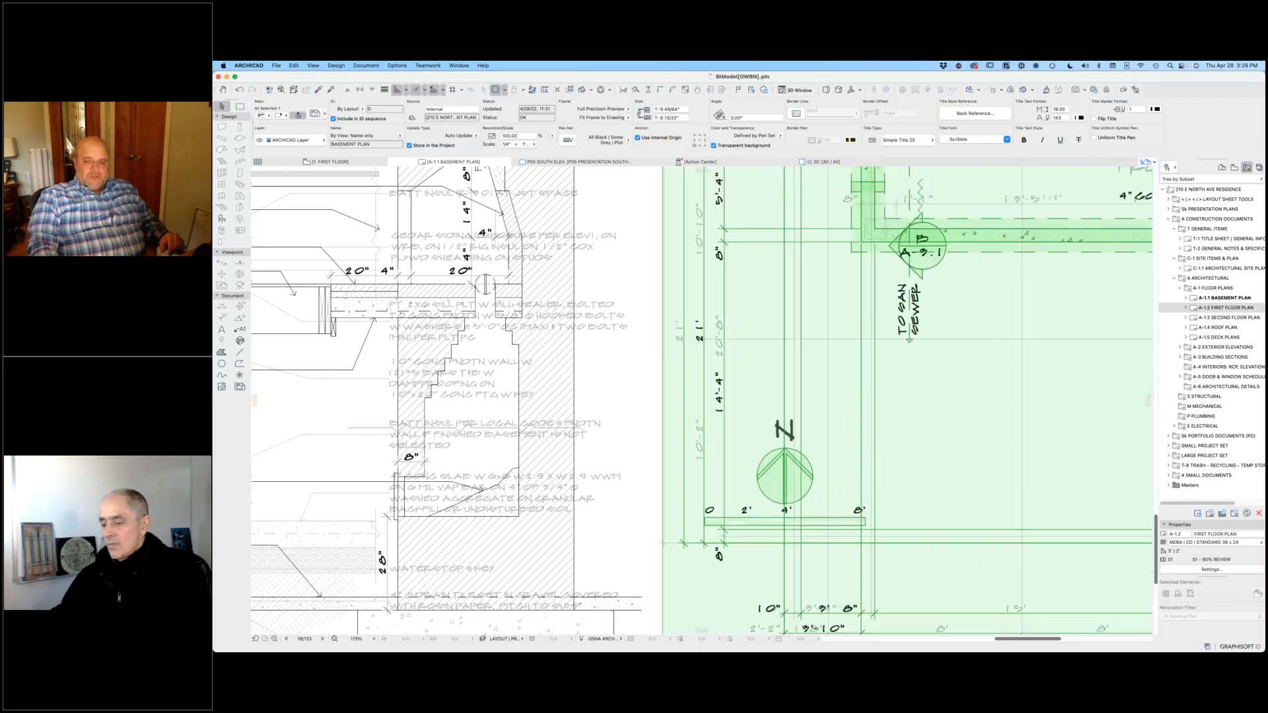
Step: Restore the basement plan drawing's original position, deselect it, and turn off the trace reference
scroll(808, 502, down, 3)
scroll(806, 503, down, 5)
click(920, 579)
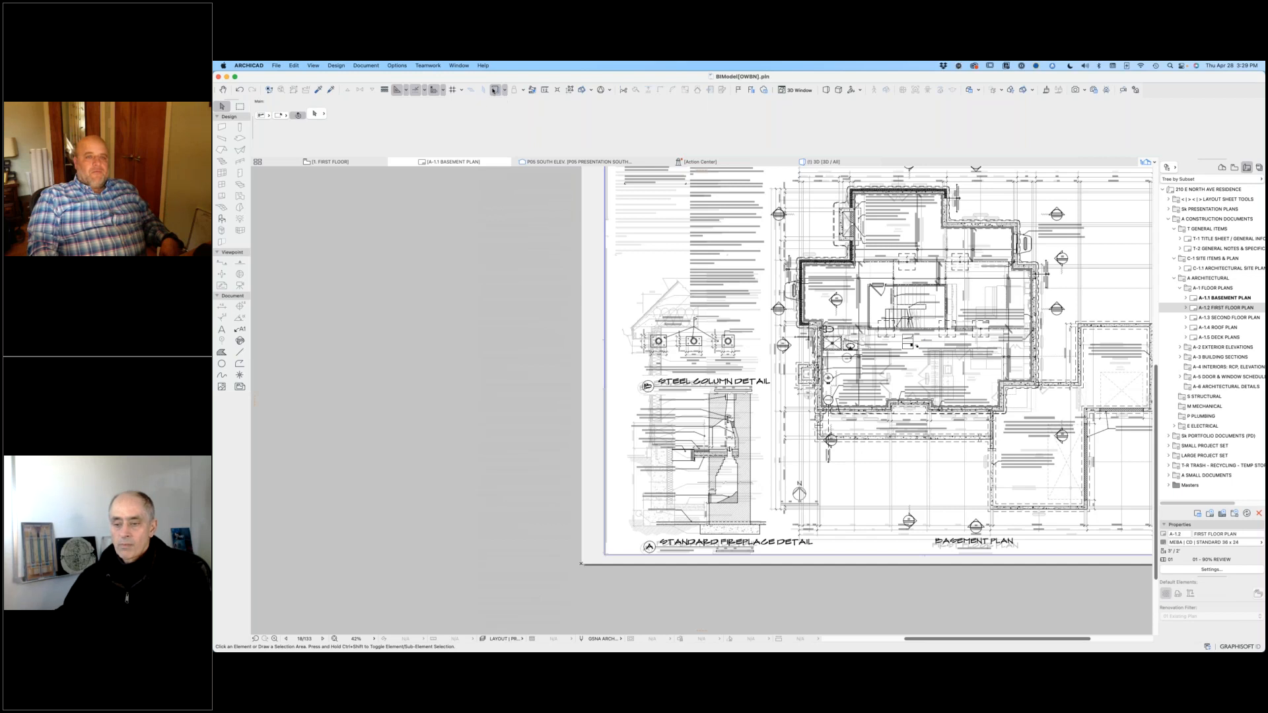
click(495, 94)
Step: Open the A-1.3 SECOND FLOOR PLAN layout and examine its attic plan in close-up and the whole second floor plan
scroll(926, 345, down, 3)
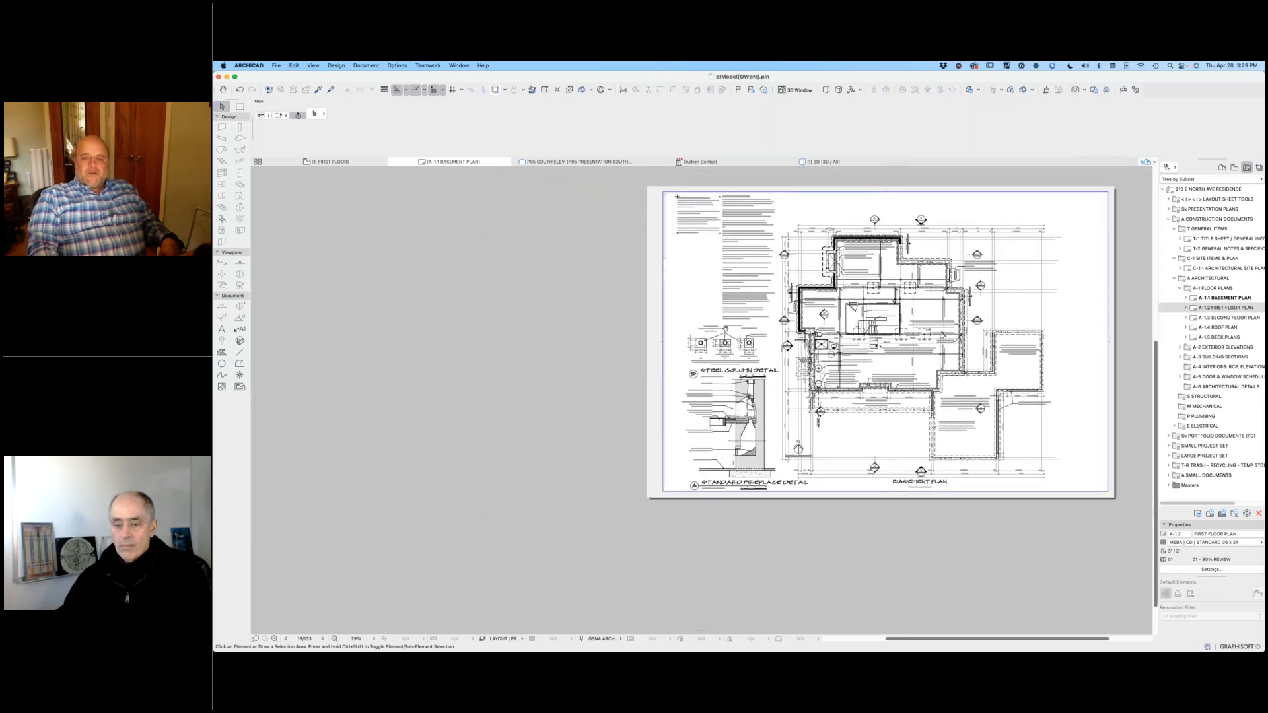
scroll(892, 397, right, 3)
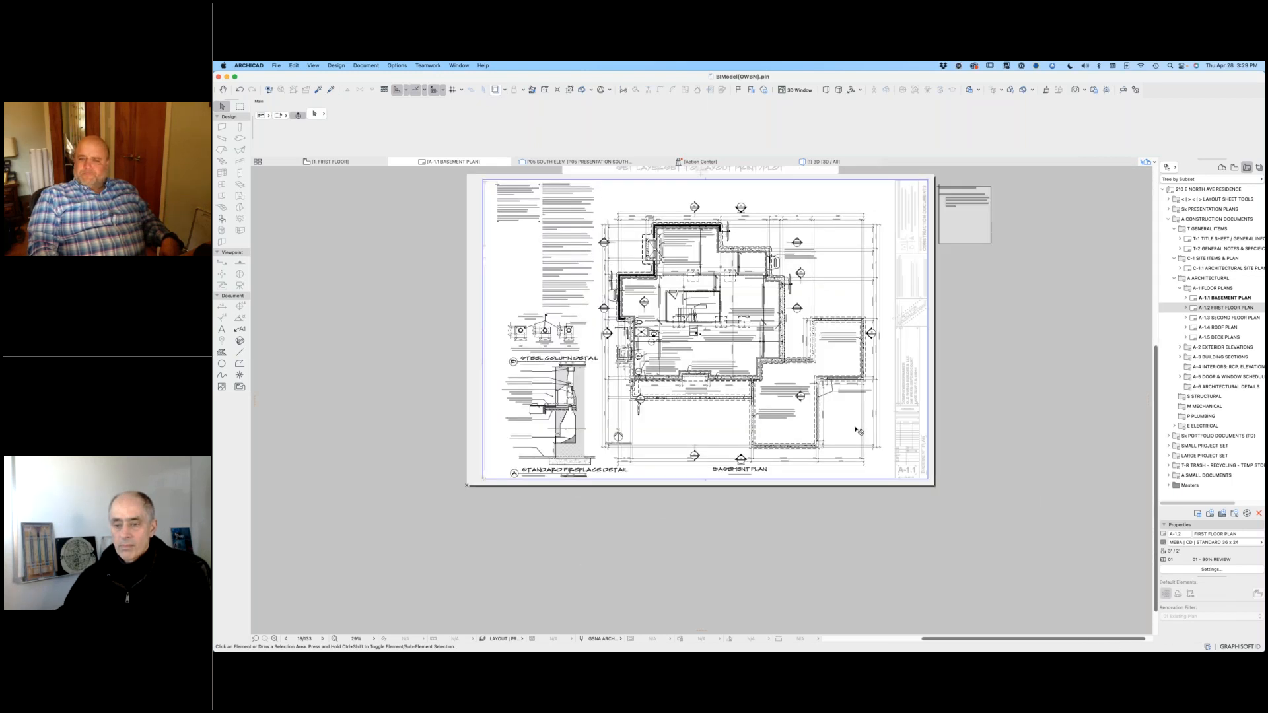
double_click(1197, 318)
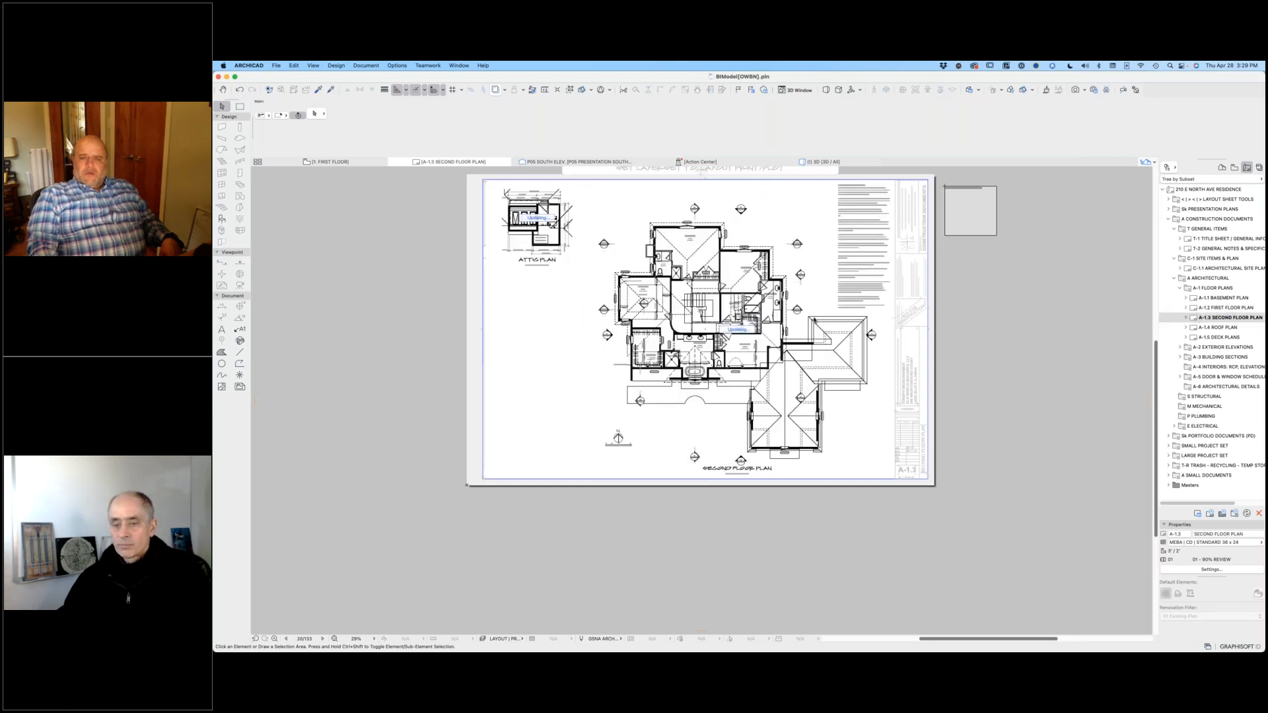
scroll(507, 199, up, 8)
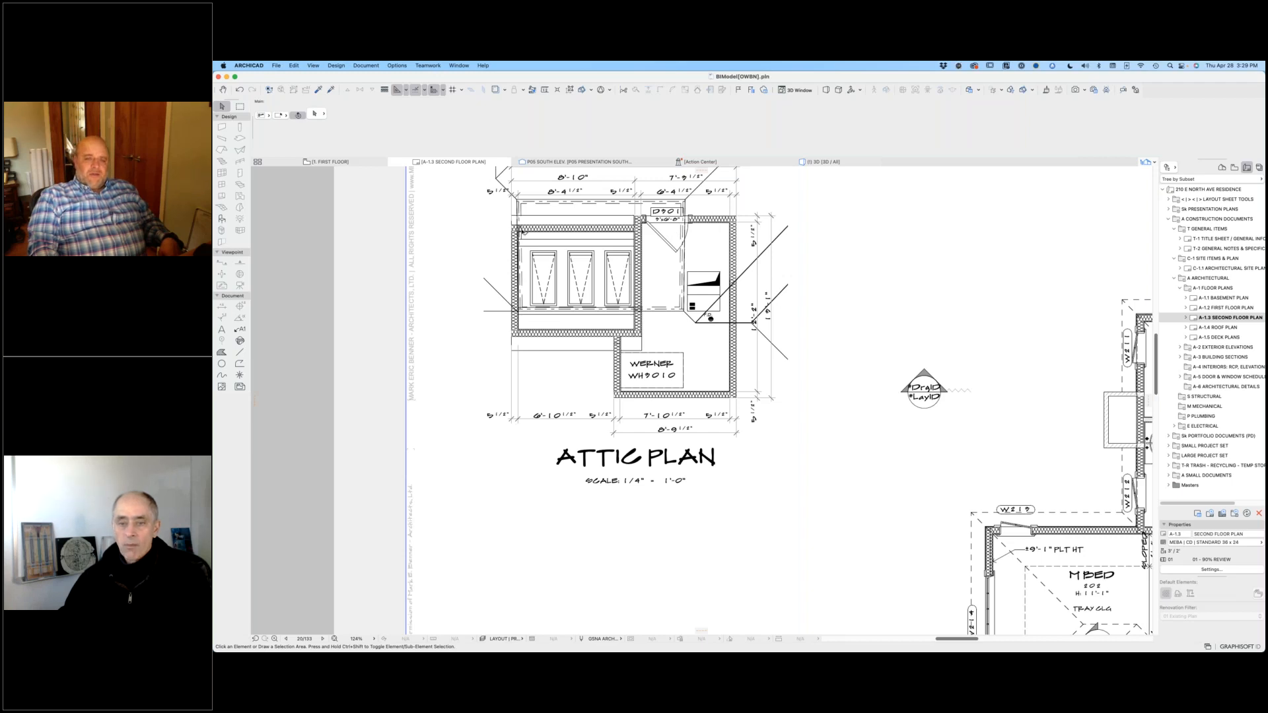
scroll(939, 371, down, 1)
scroll(939, 372, down, 4)
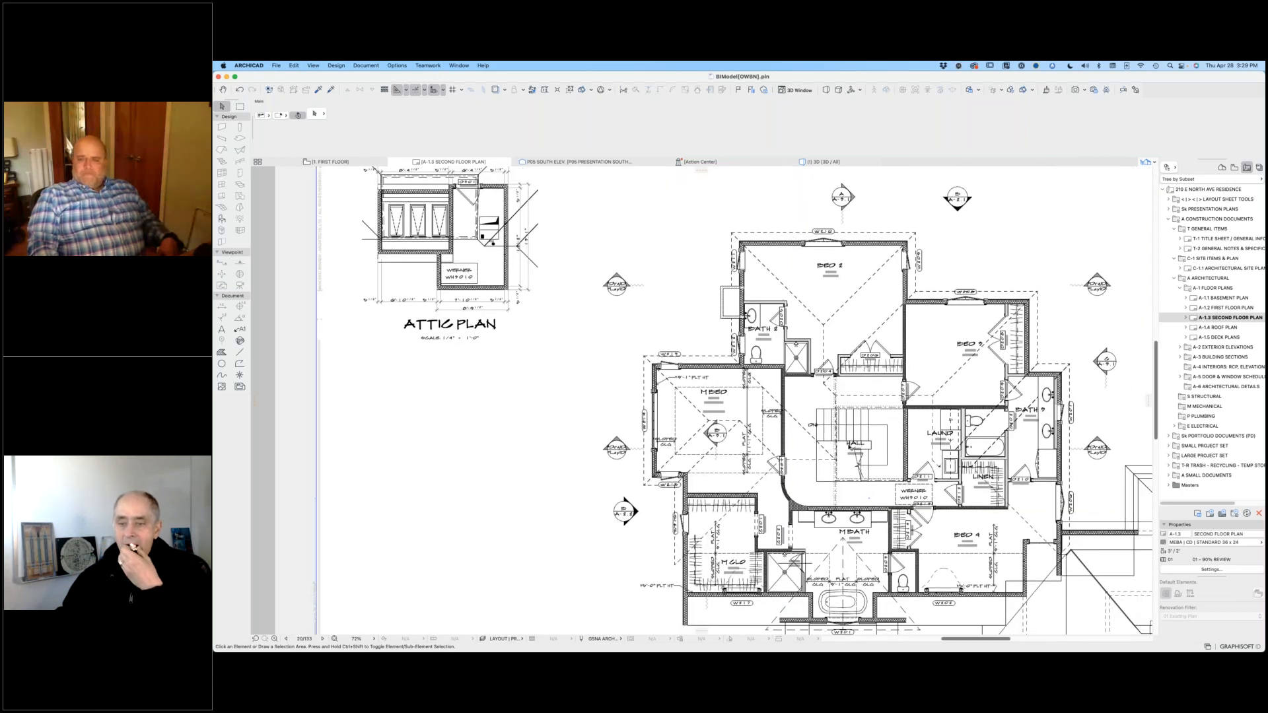
scroll(939, 492, down, 5)
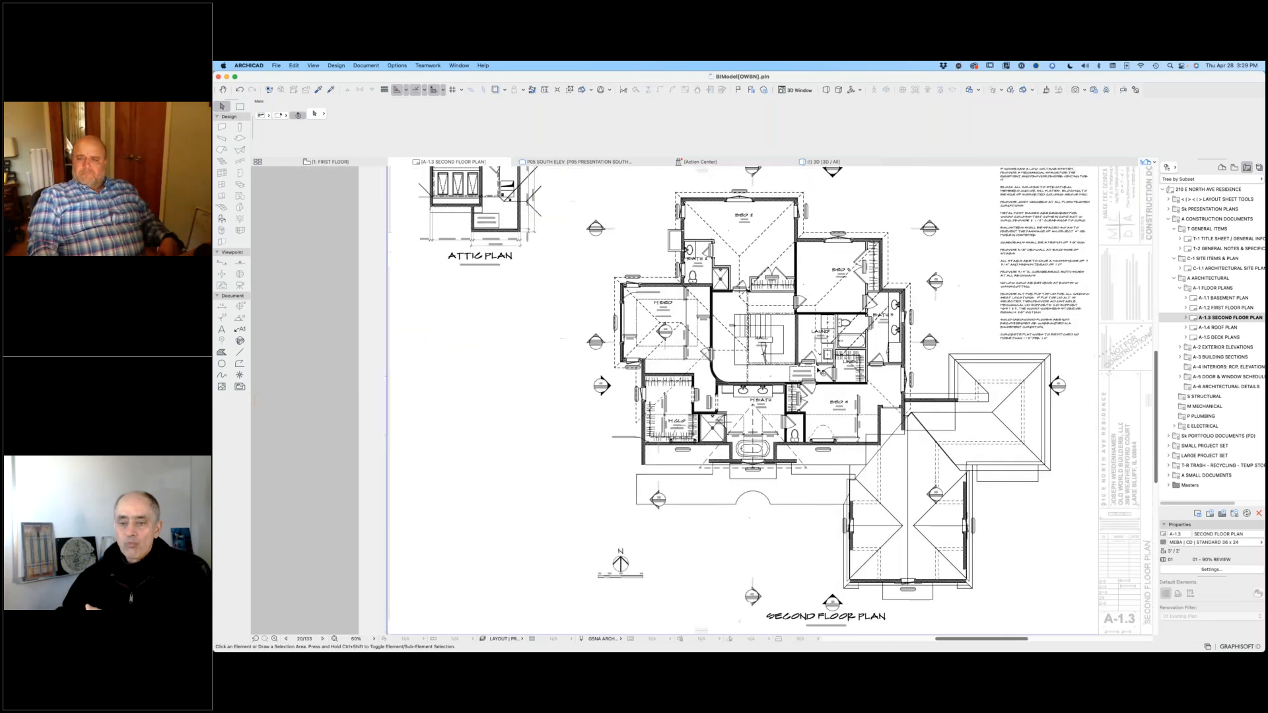
scroll(833, 456, down, 2)
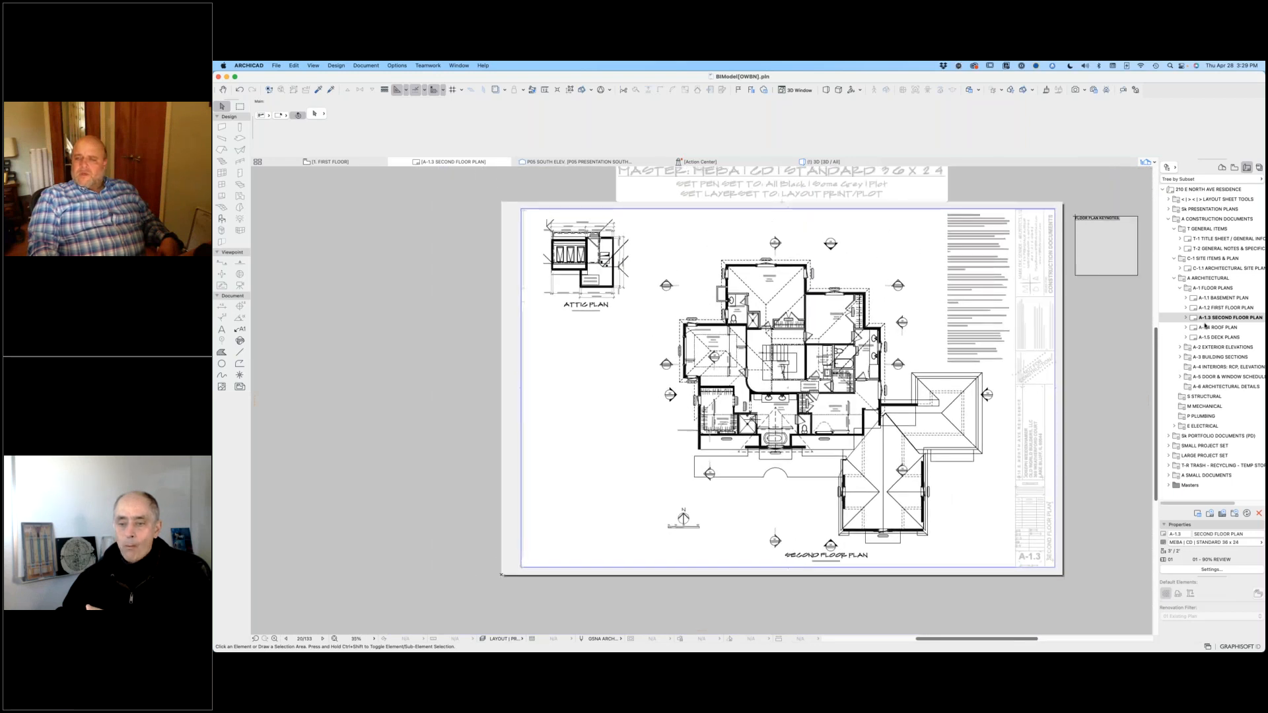
Step: Open the A-1.4 ROOF PLAN layout, and view the Sk-7 DOOR SCHEDULE from the presentation plans subset in close-up
click(1202, 328)
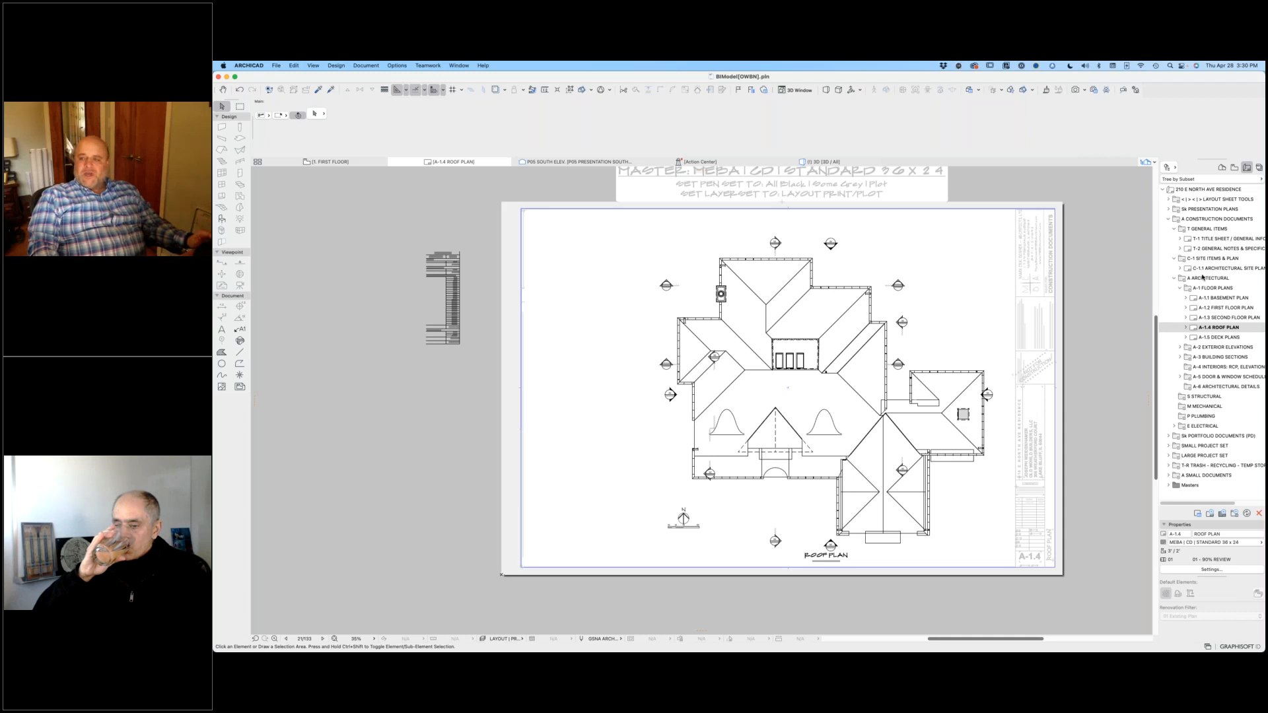
click(1168, 209)
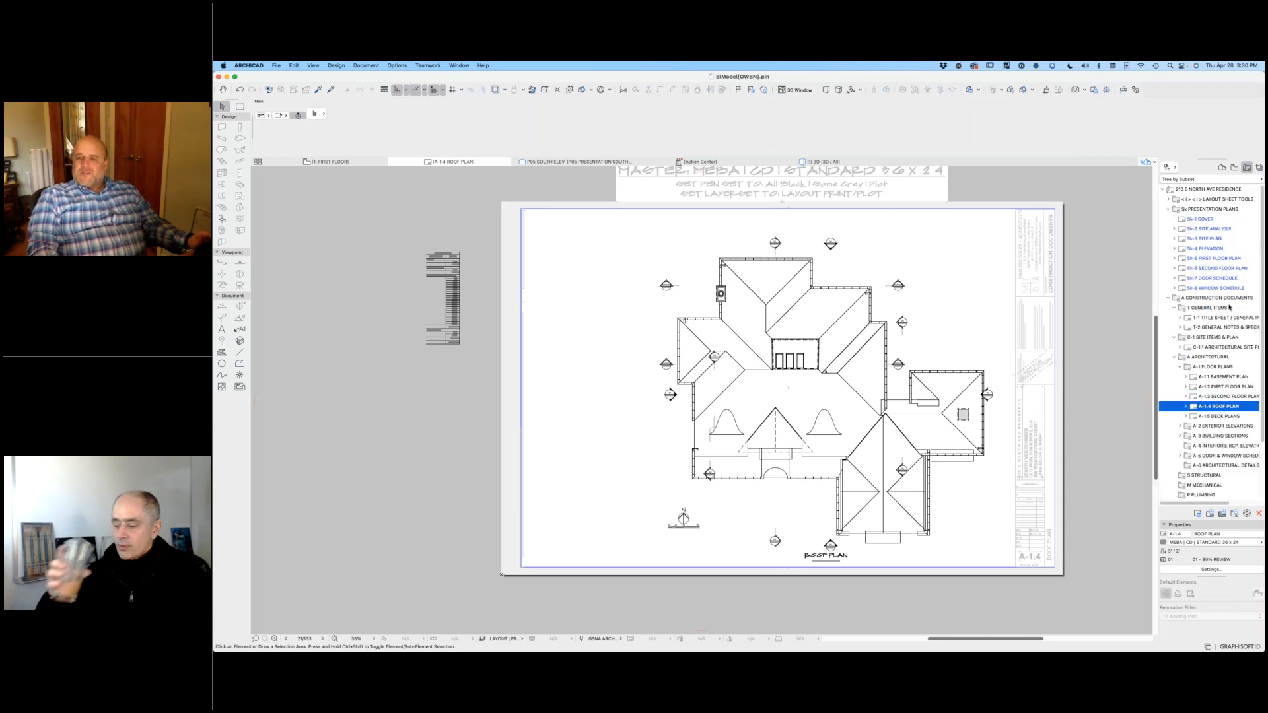
double_click(1208, 278)
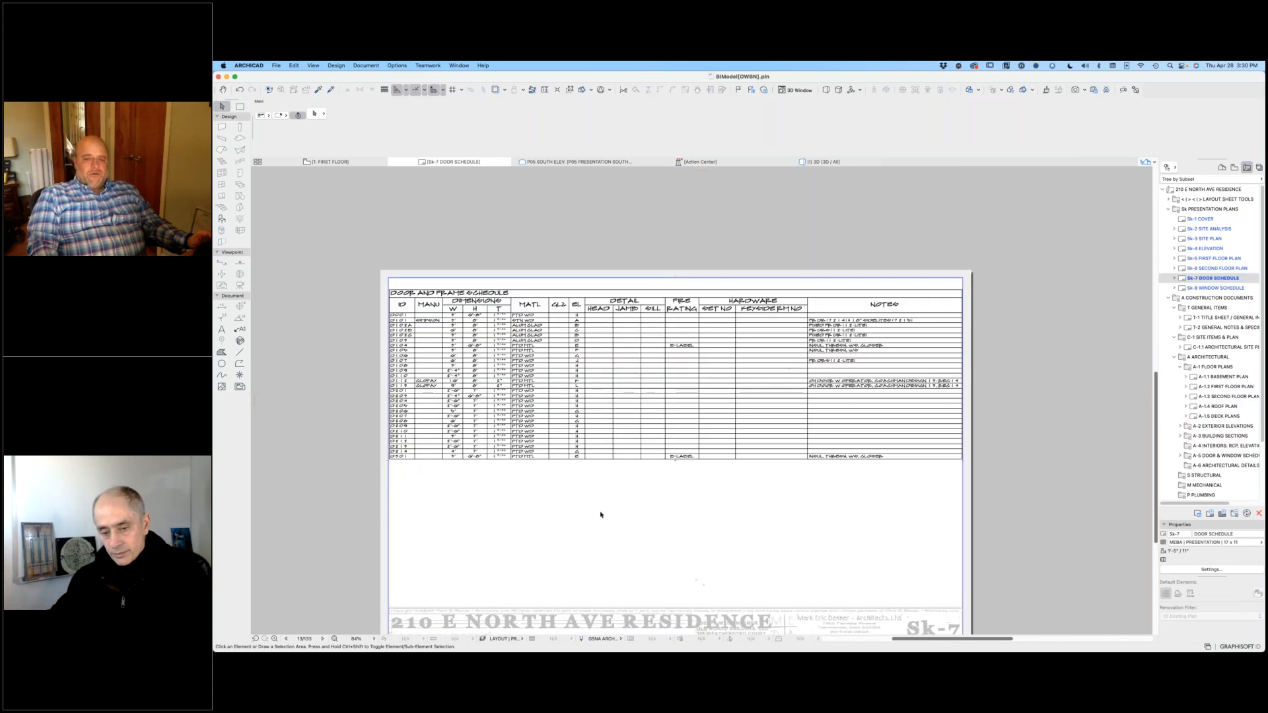
scroll(600, 515, up, 3)
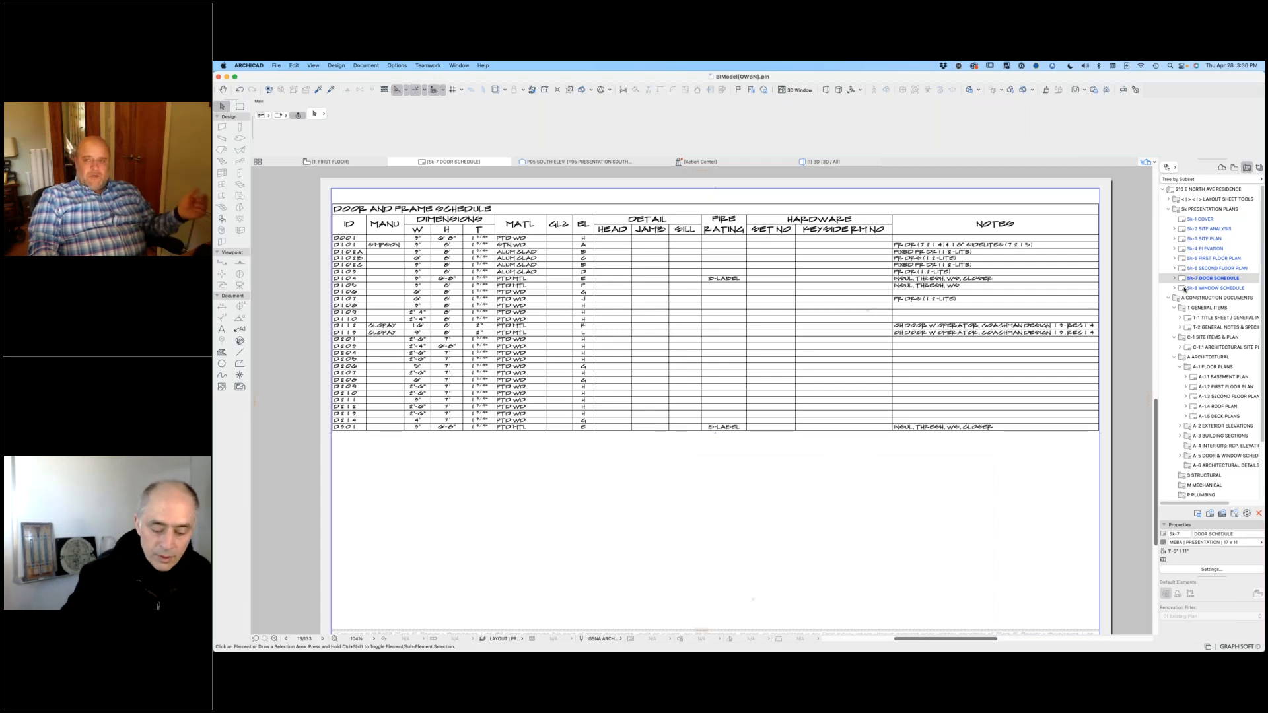
Step: View the Sk-8 WINDOW SCHEDULE layout and return to the A-1.4 ROOF PLAN layout
double_click(1186, 288)
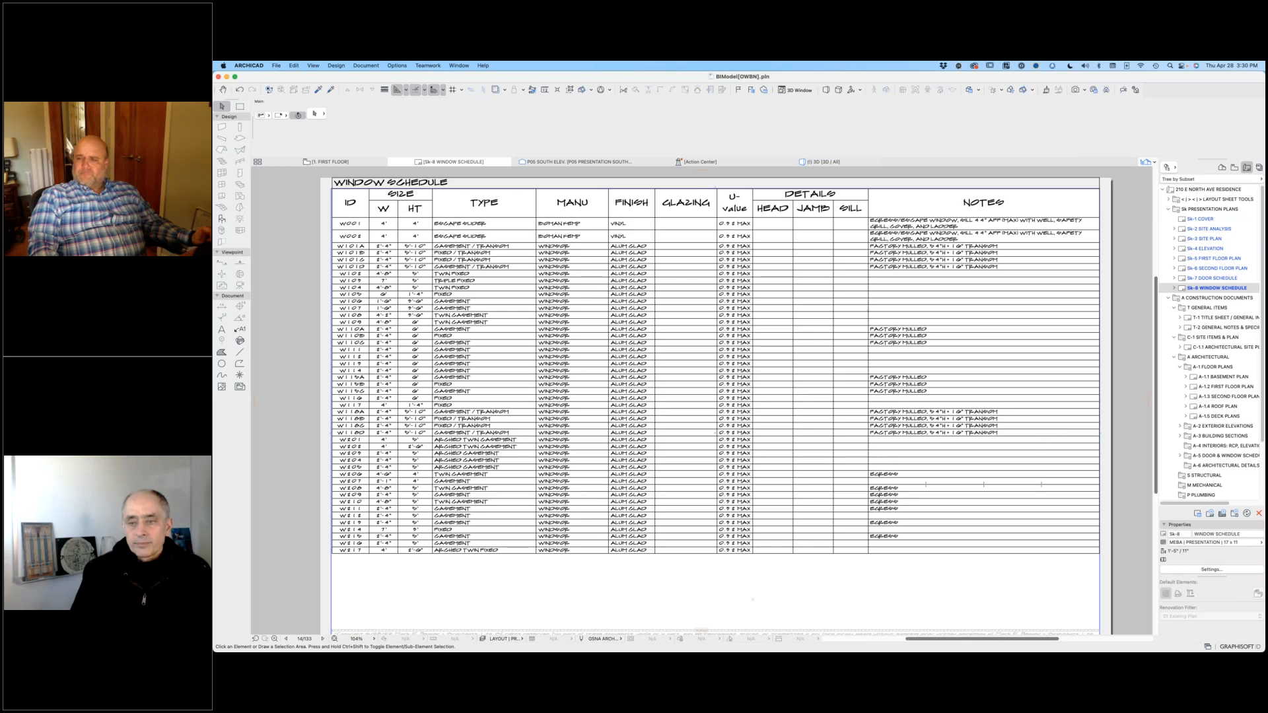
double_click(1204, 405)
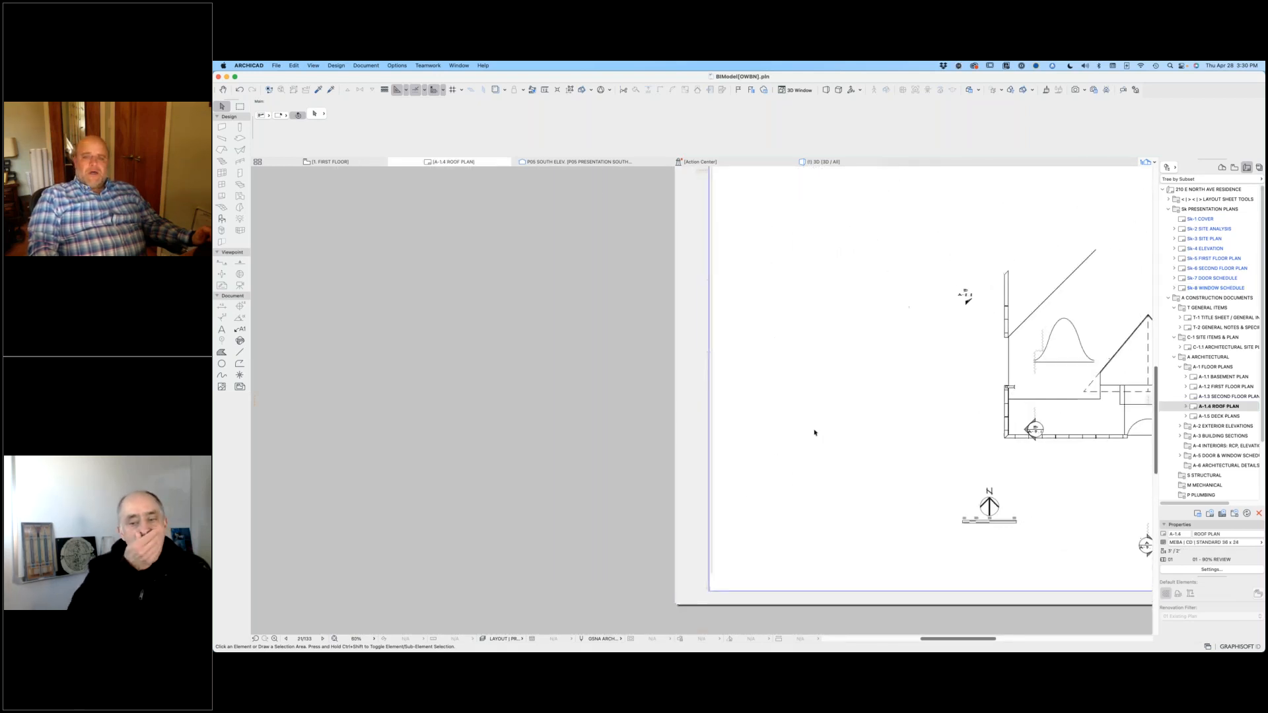
Step: Examine the ROOF AREA schedule beside the A-1.4 ROOF PLAN sheet and the complete roof plan
scroll(555, 317, up, 2)
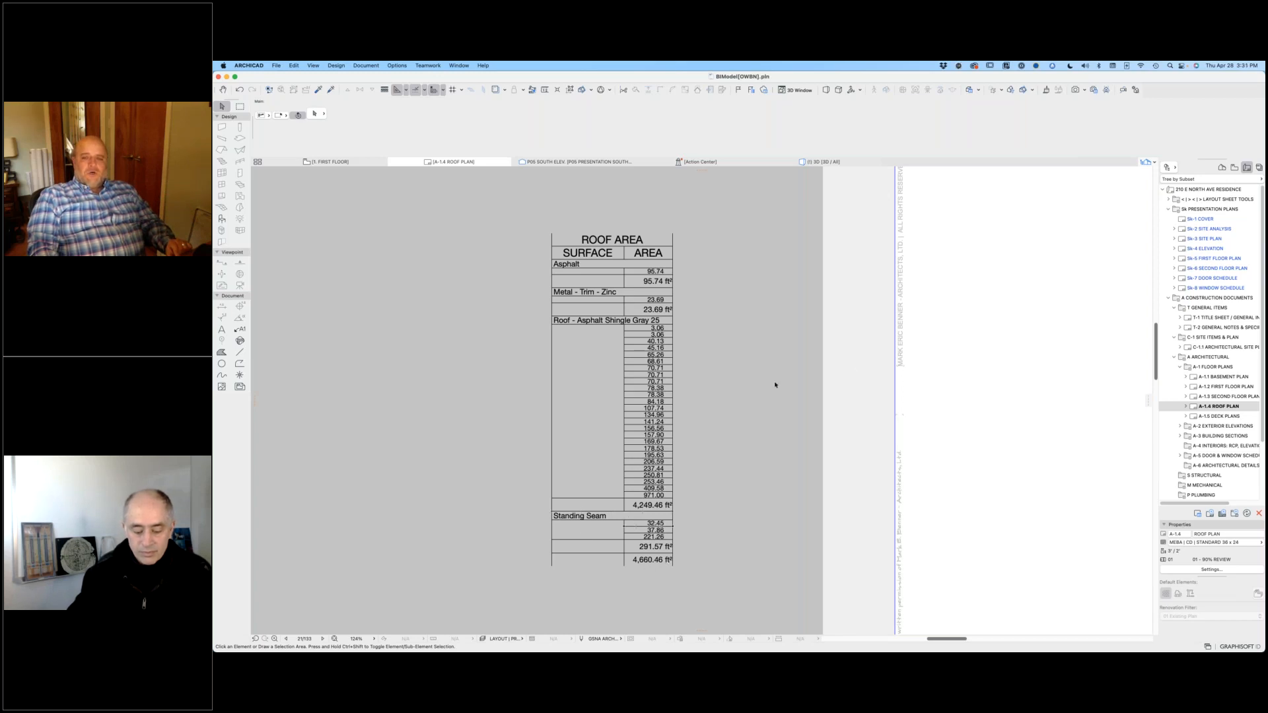
scroll(775, 385, down, 6)
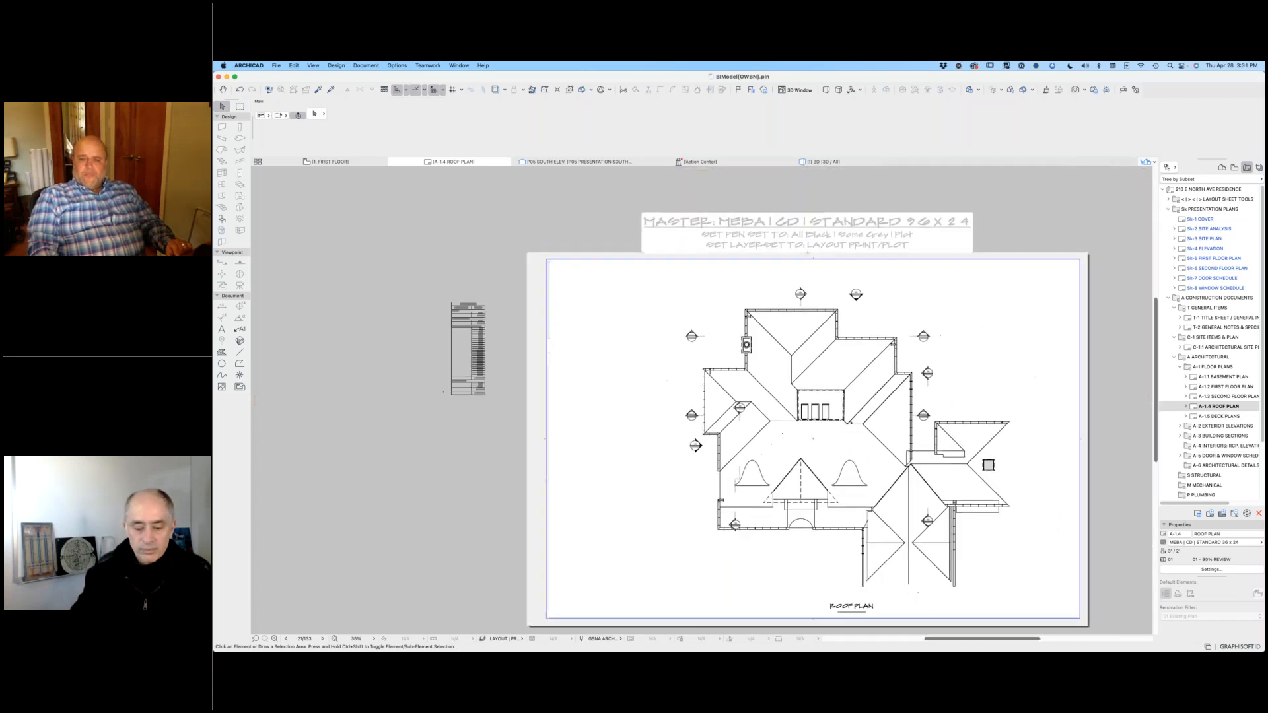
middle_drag(906, 547, 872, 493)
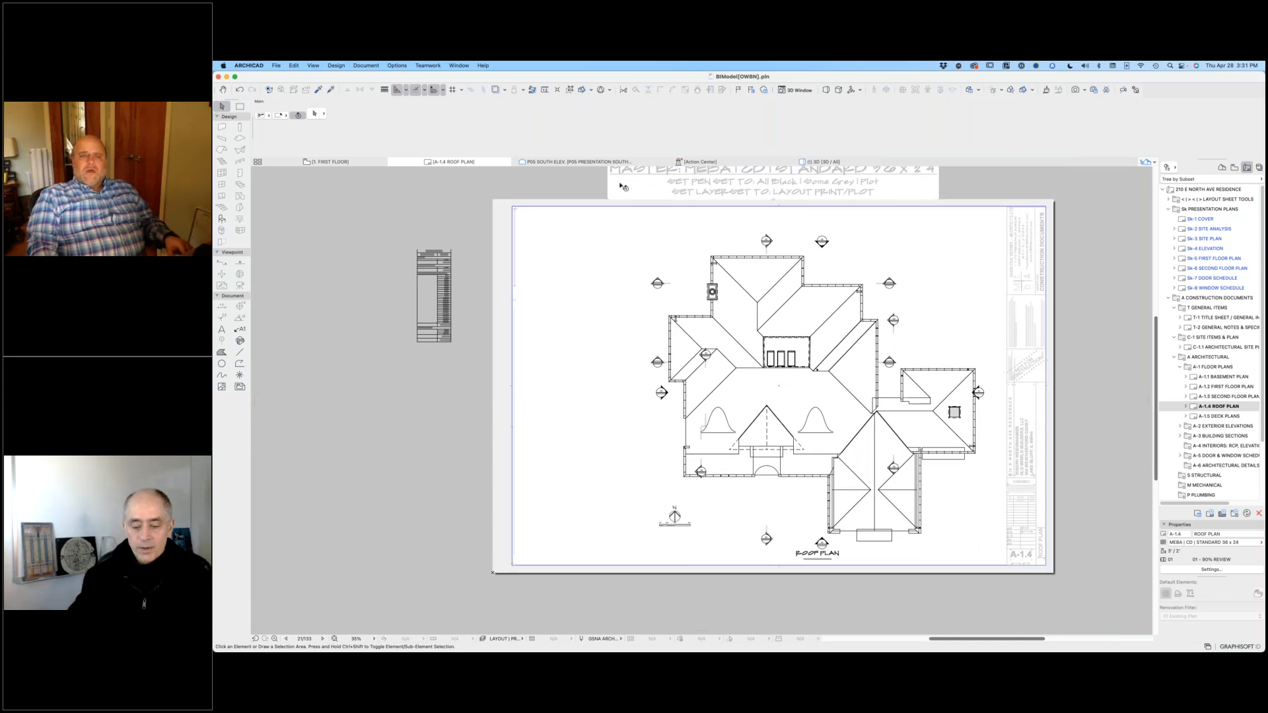
Step: Switch to the 3D view and select the standing seam surfacer on the front porch roof
click(820, 163)
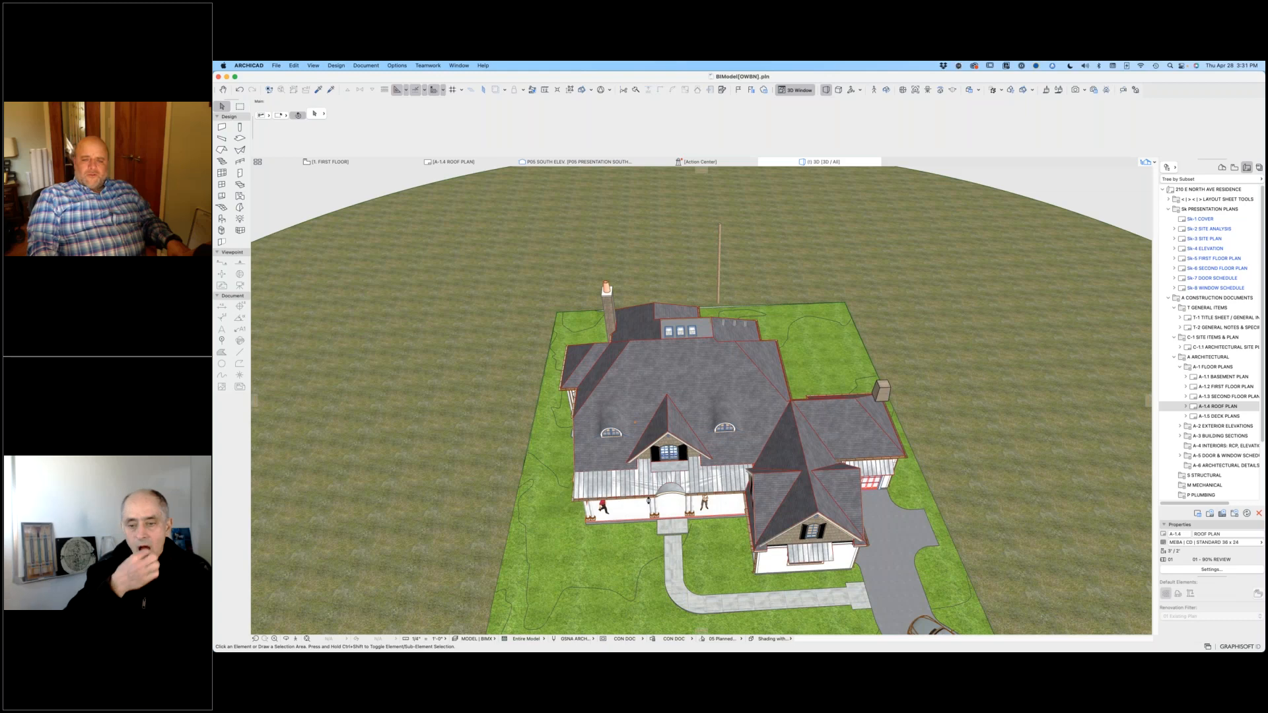
scroll(649, 483, up, 5)
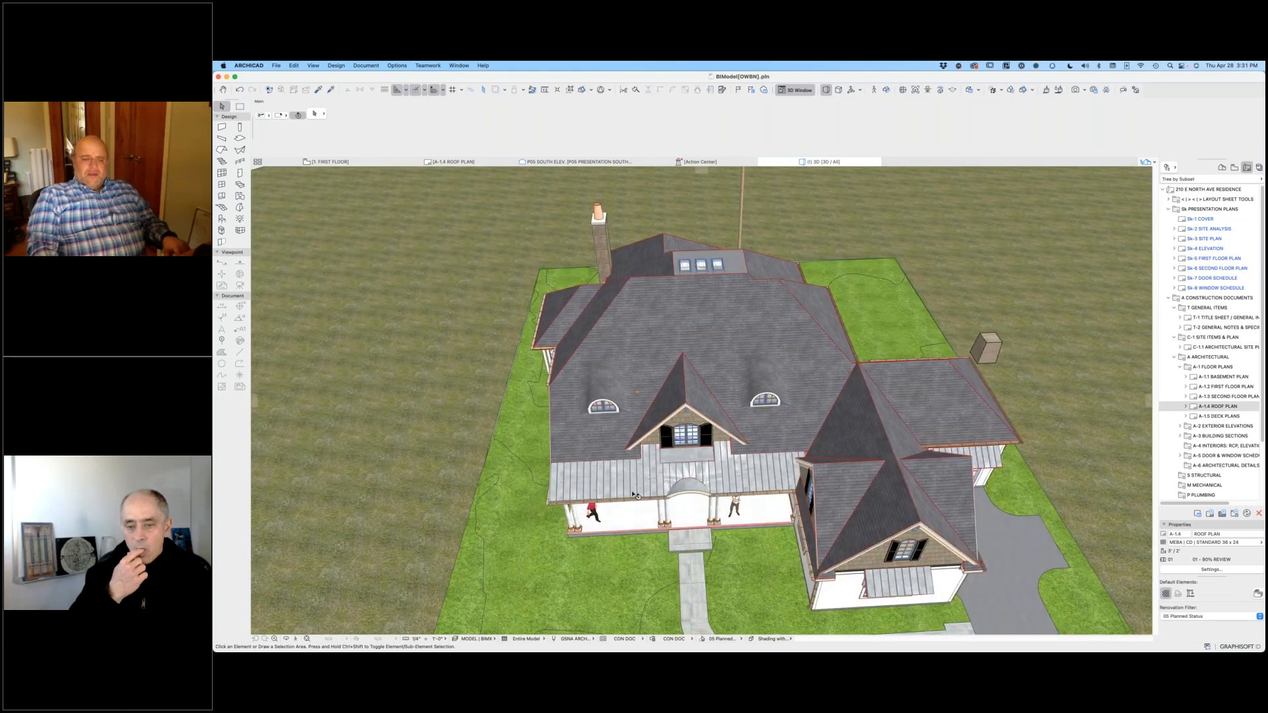
scroll(649, 483, up, 2)
scroll(649, 483, up, 5)
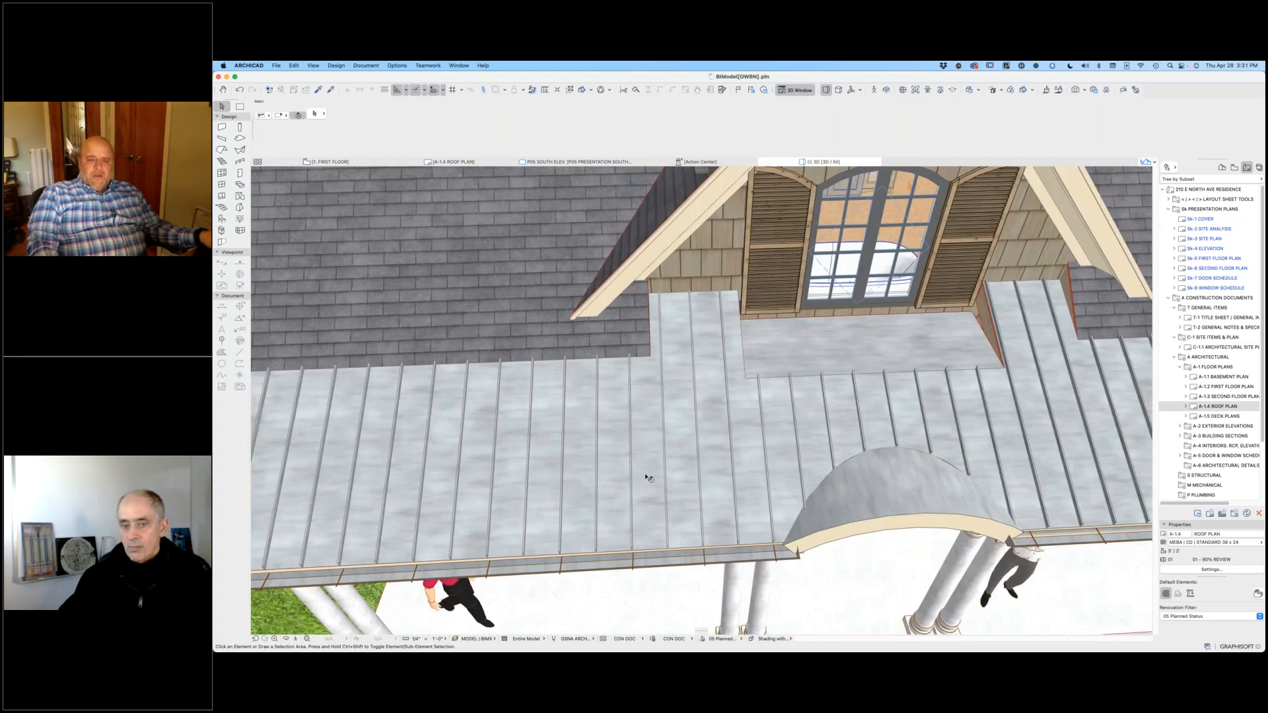
shift+middle_drag(634, 479, 484, 473)
click(485, 473)
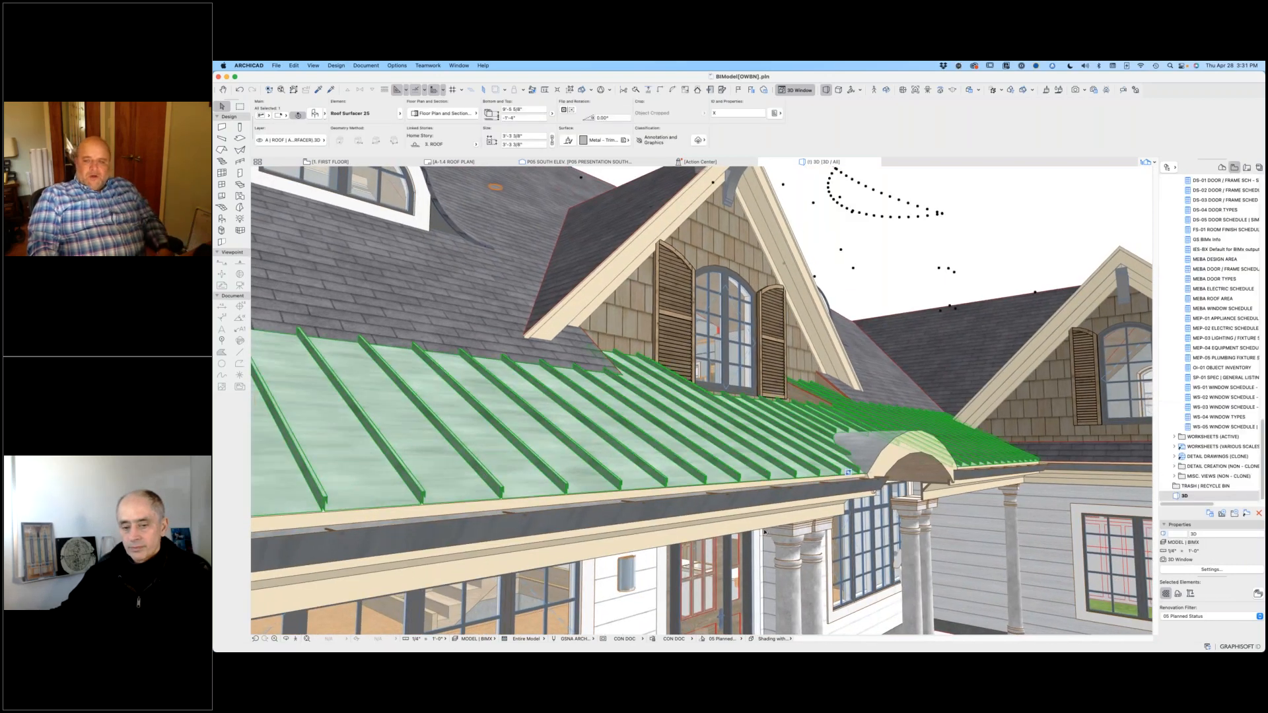
Step: Deselect the porch roof surfacer and view the porch roof and the whole front of the house from above
click(1044, 232)
shift+middle_drag(1038, 227, 1036, 230)
scroll(971, 345, down, 4)
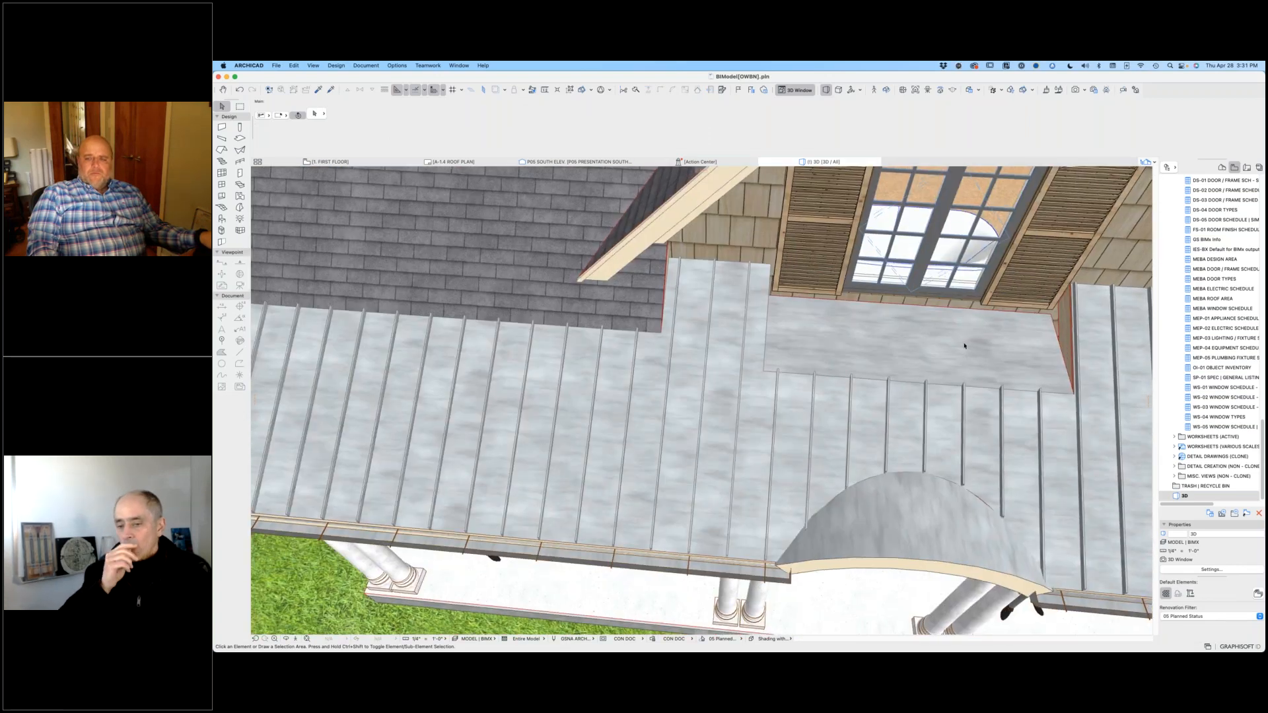
scroll(961, 349, down, 2)
scroll(961, 349, down, 2)
mouse_move(962, 349)
shift+middle_down()
mouse_move(1011, 349)
mouse_move(959, 344)
shift+middle_up()
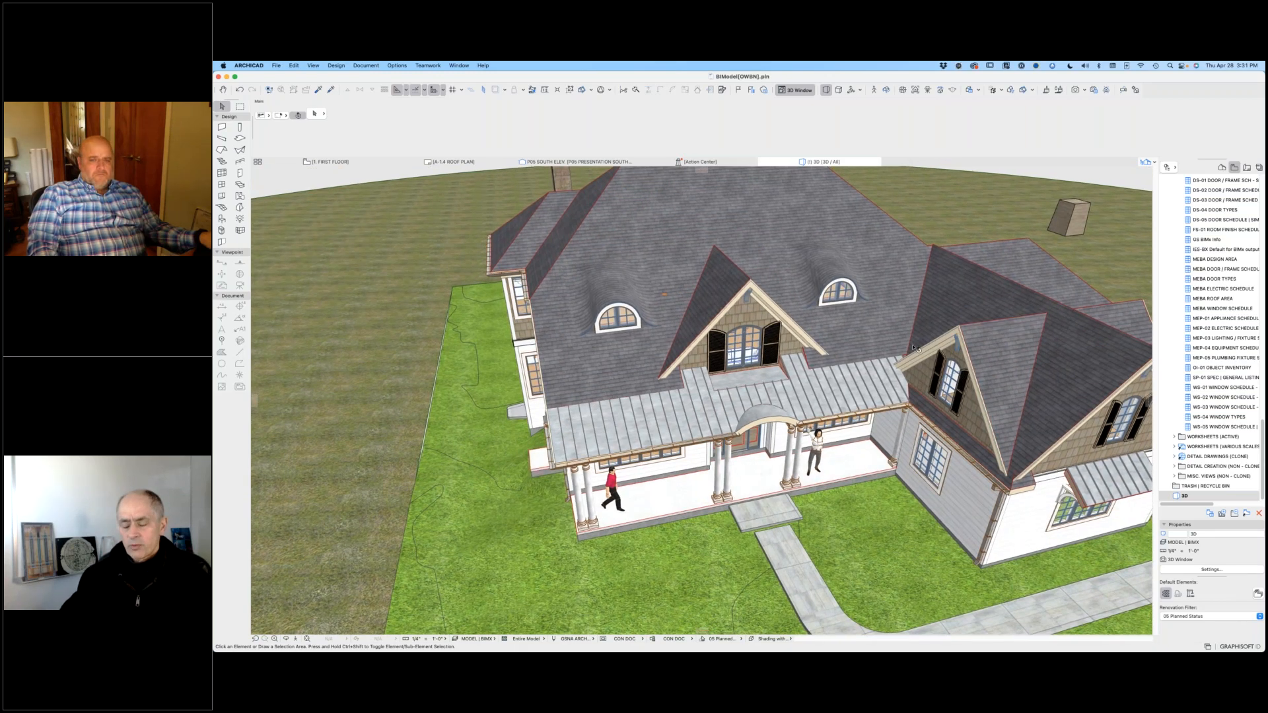
shift+middle_drag(674, 412, 687, 413)
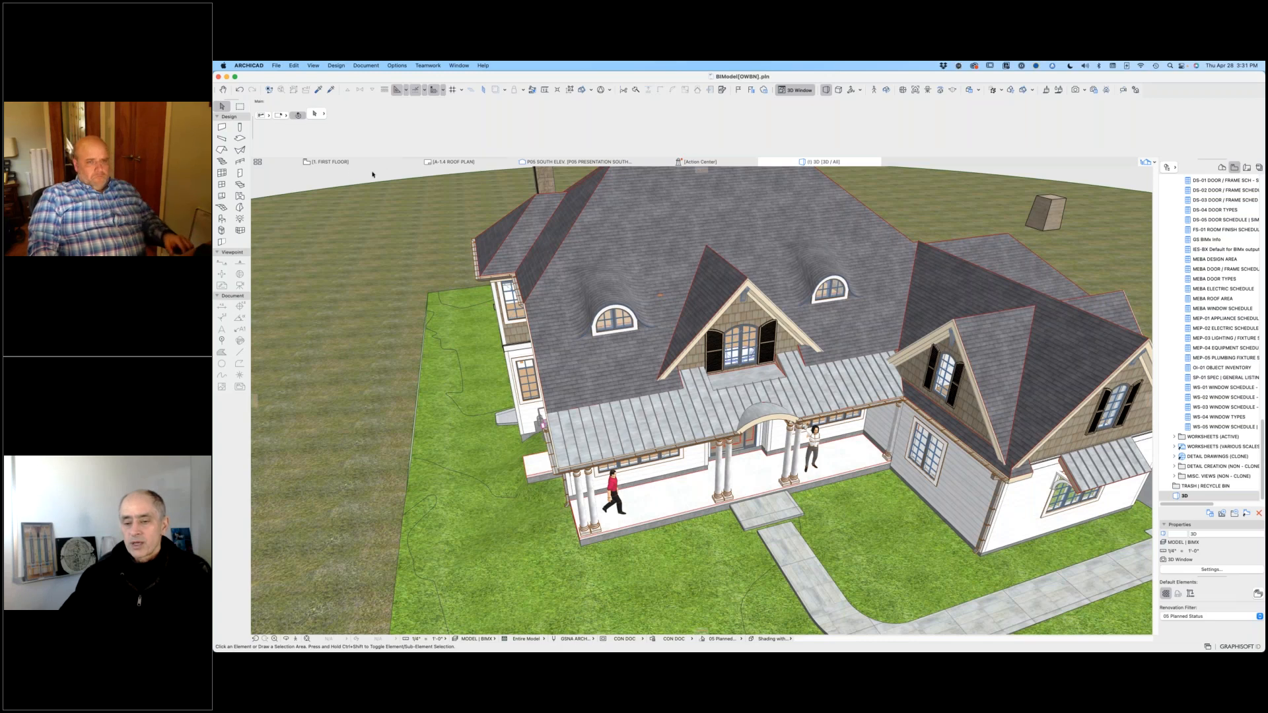
Step: Copy the front porch roof on the ROOF story plan to the empty area west of the house and deselect it
click(344, 163)
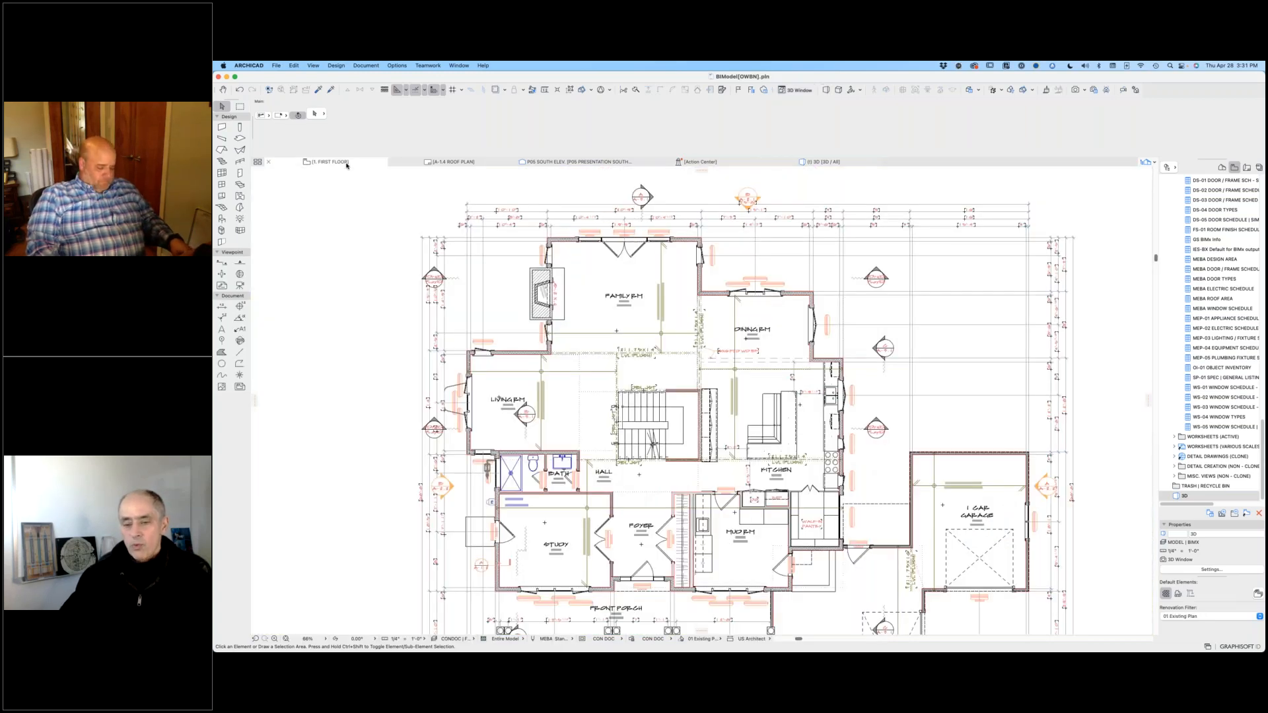
key(super+Up)
key(super+Up)
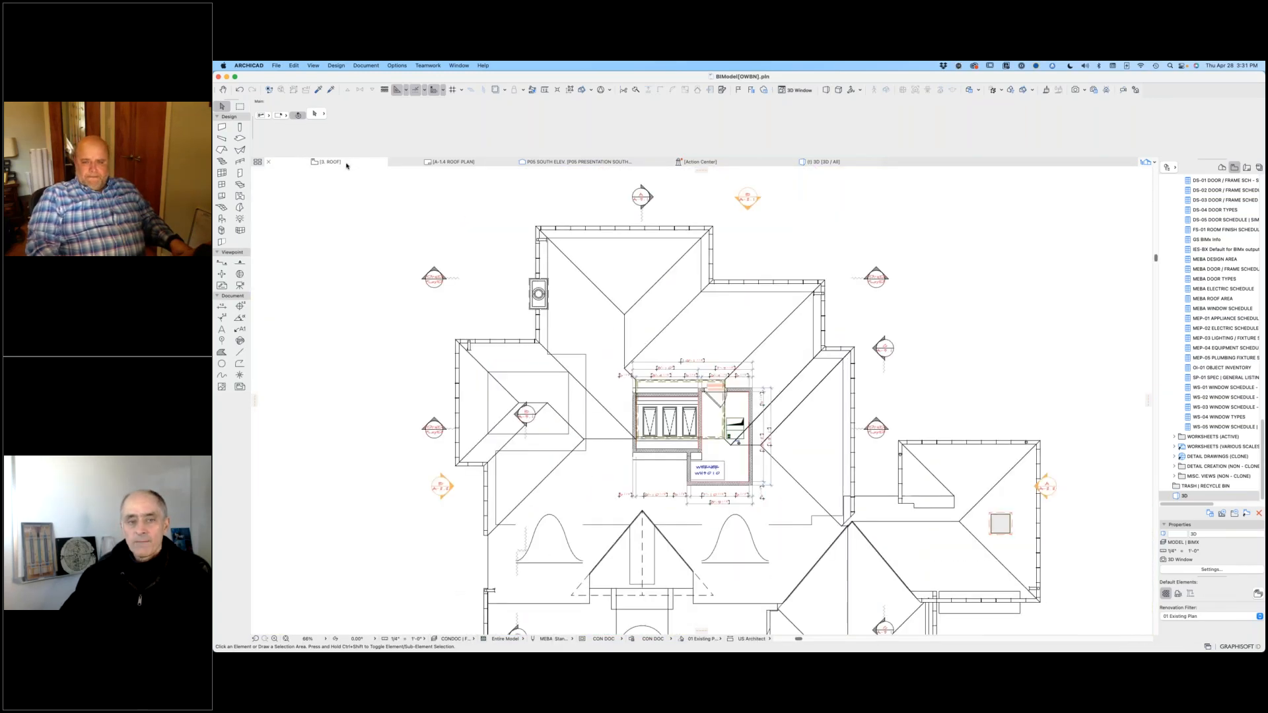
scroll(534, 474, down, 5)
scroll(534, 474, left, 5)
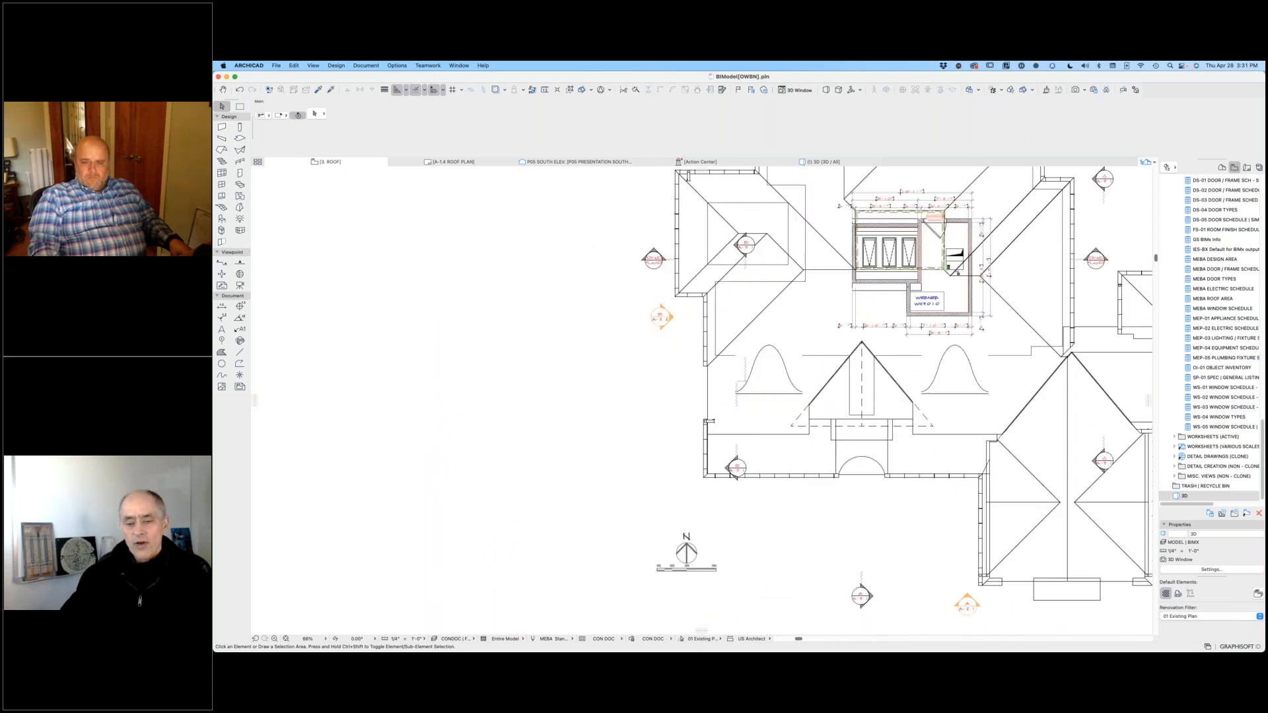
click(802, 464)
drag(750, 473, 425, 474)
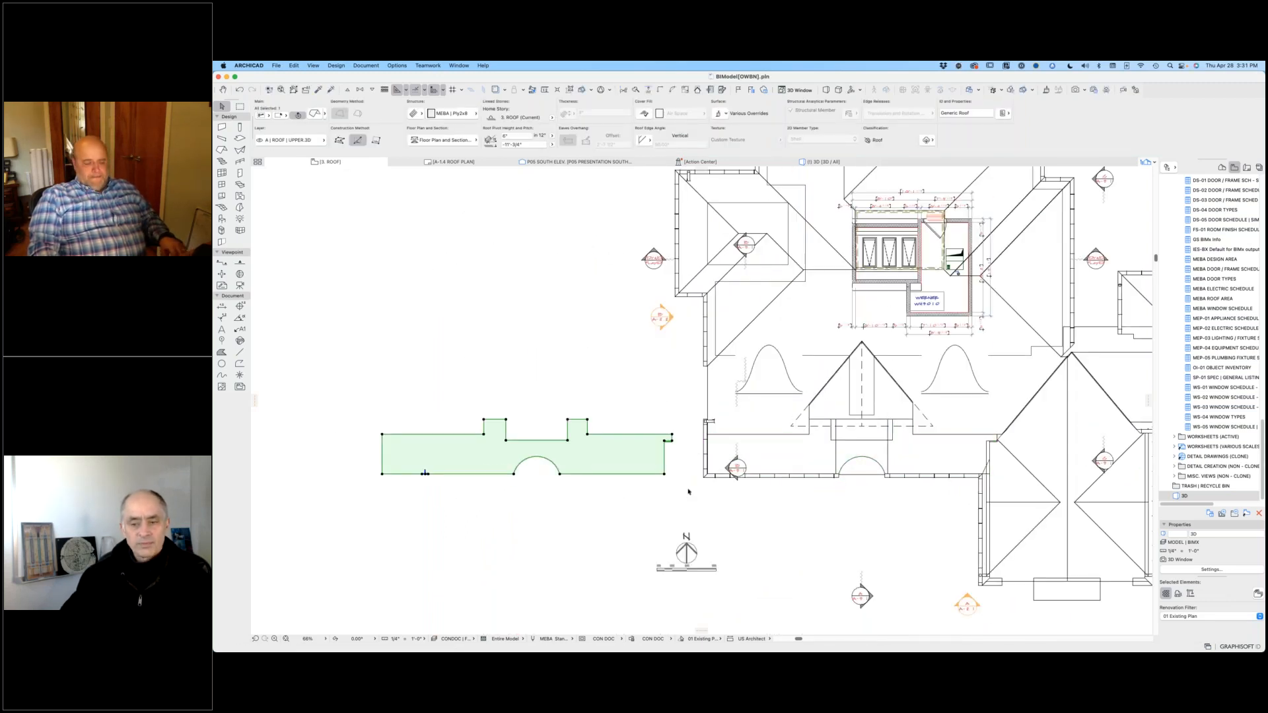
click(508, 321)
Step: Select the copied porch roof in the 3D view and inspect its surface overrides
key(F3)
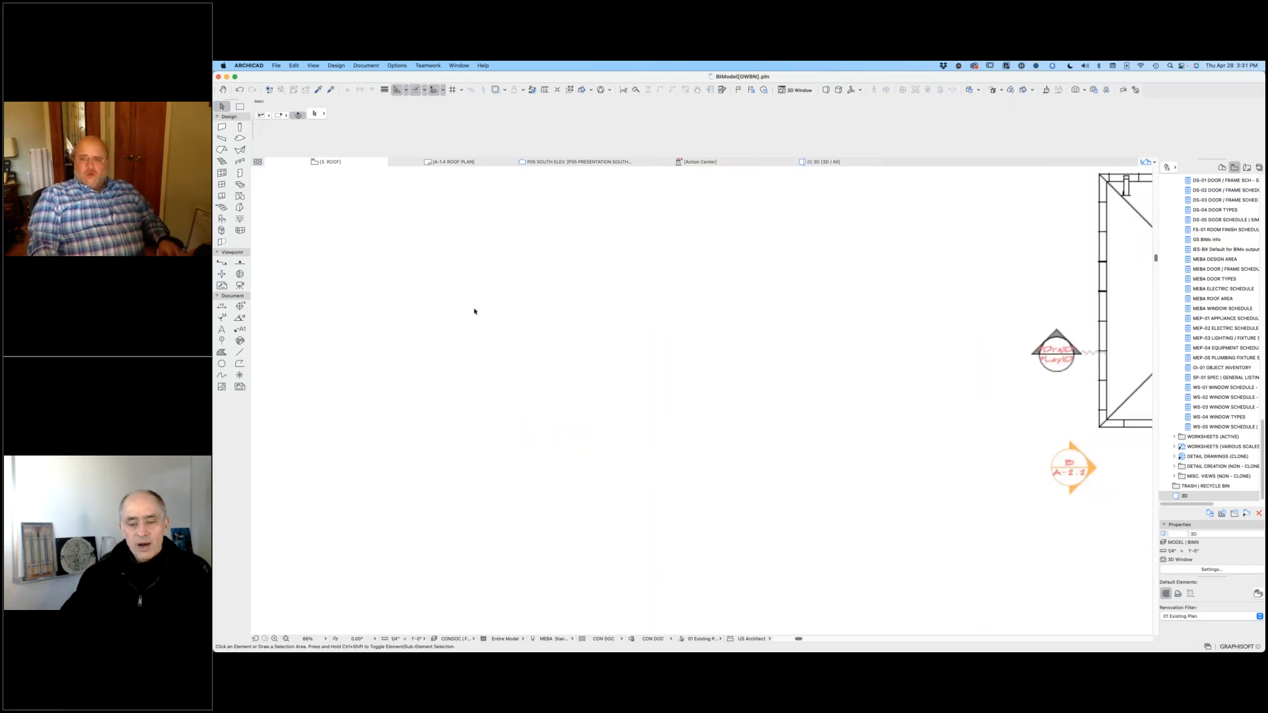
middle_drag(630, 418, 721, 422)
click(674, 402)
scroll(724, 380, up, 5)
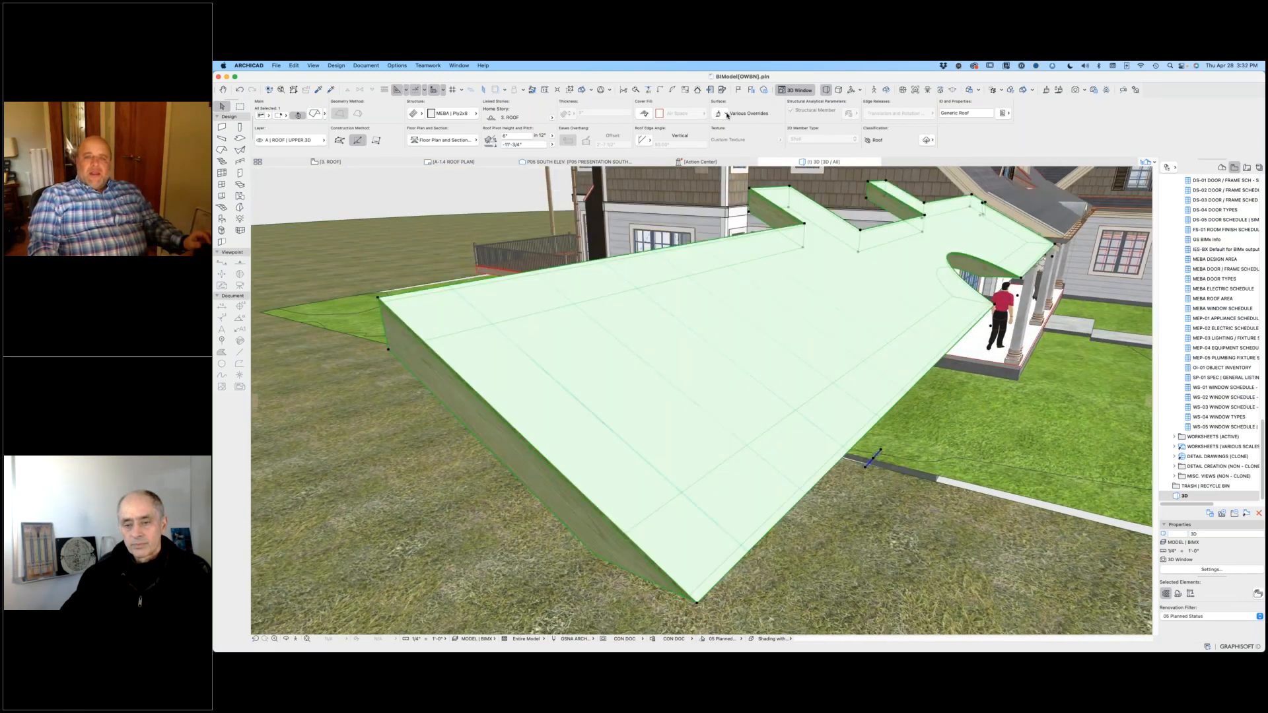
click(720, 115)
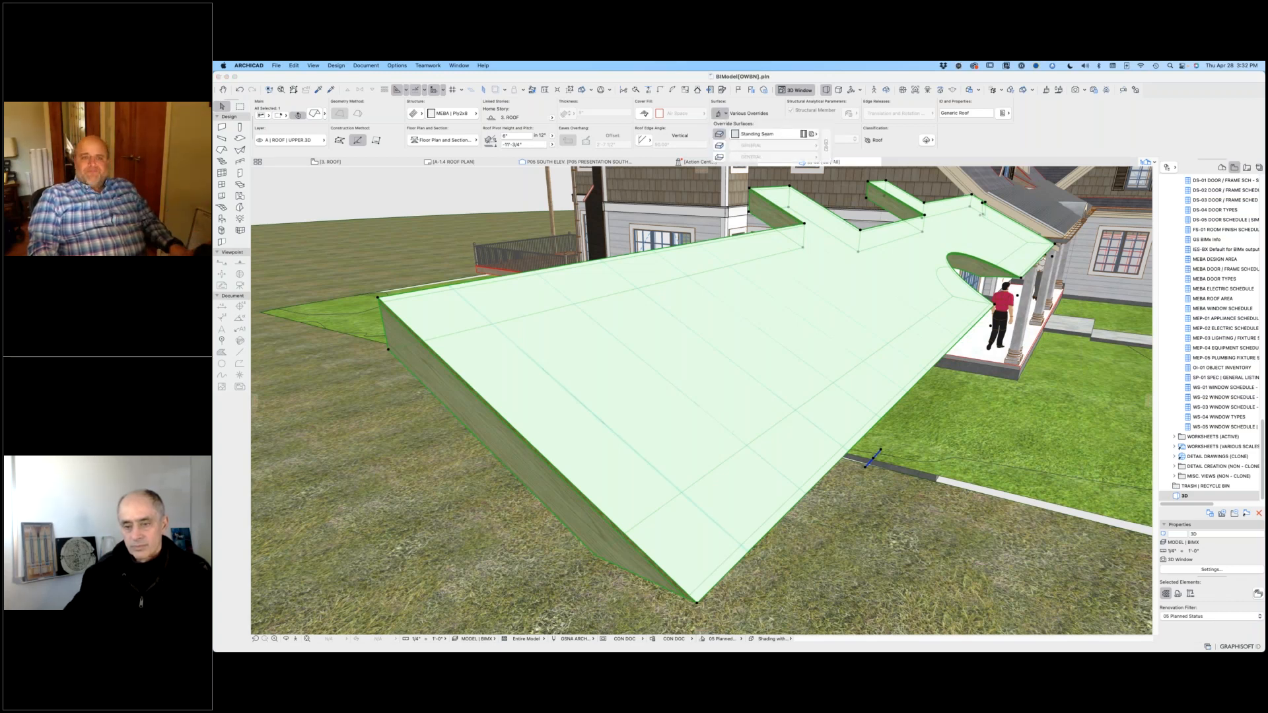
click(704, 262)
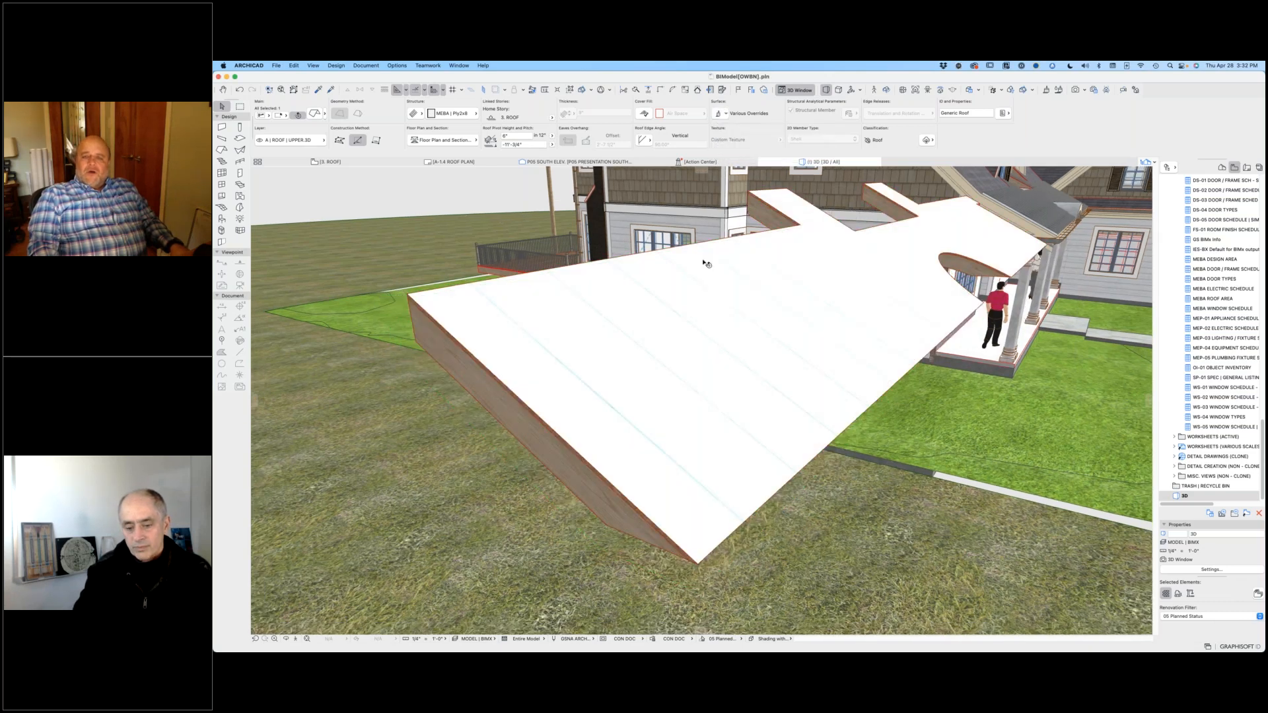
Step: Reselect only the copied porch roof in 3D and open the roof accessory object settings for it
scroll(704, 262, down, 2)
middle_drag(705, 264, 618, 340)
key(Escape)
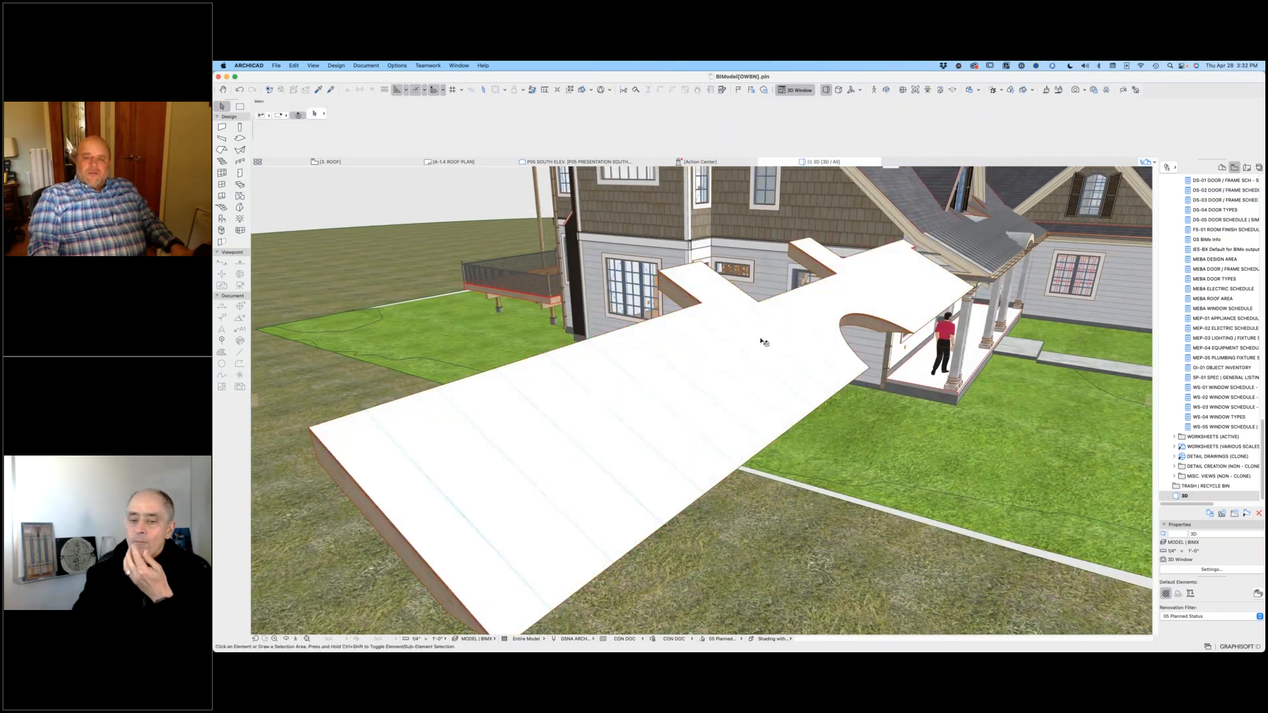
click(761, 343)
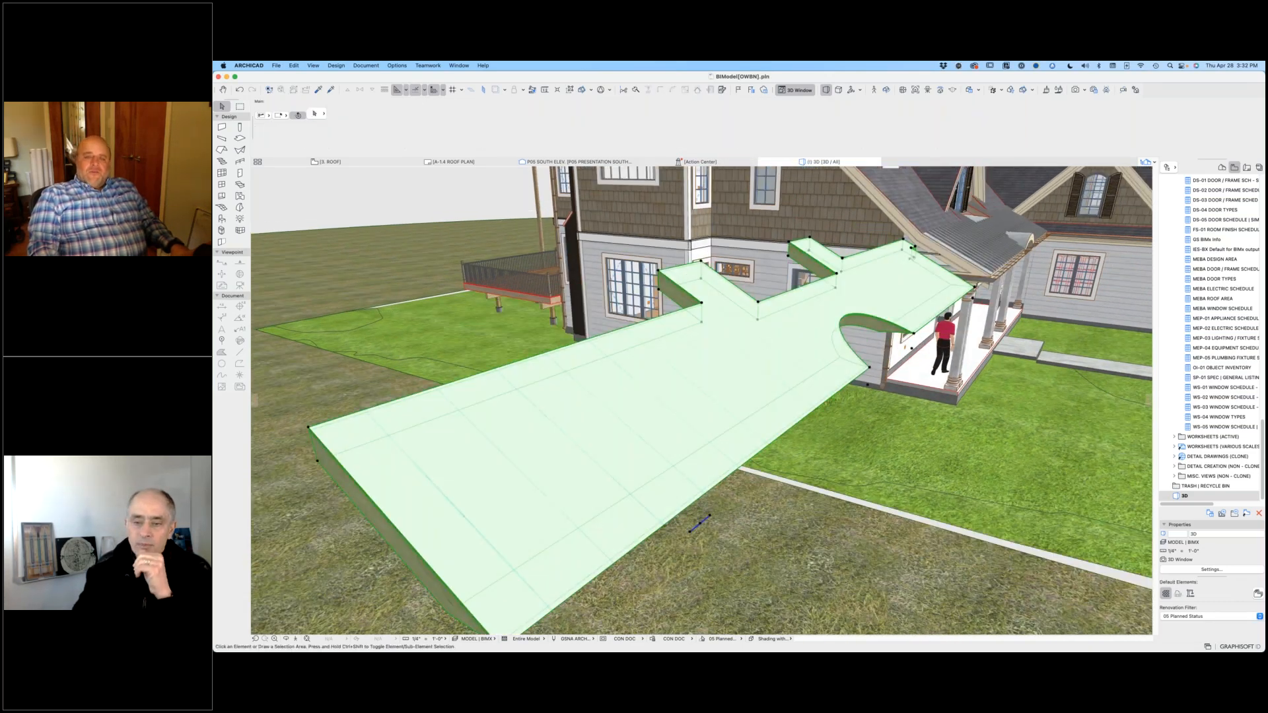
click(292, 65)
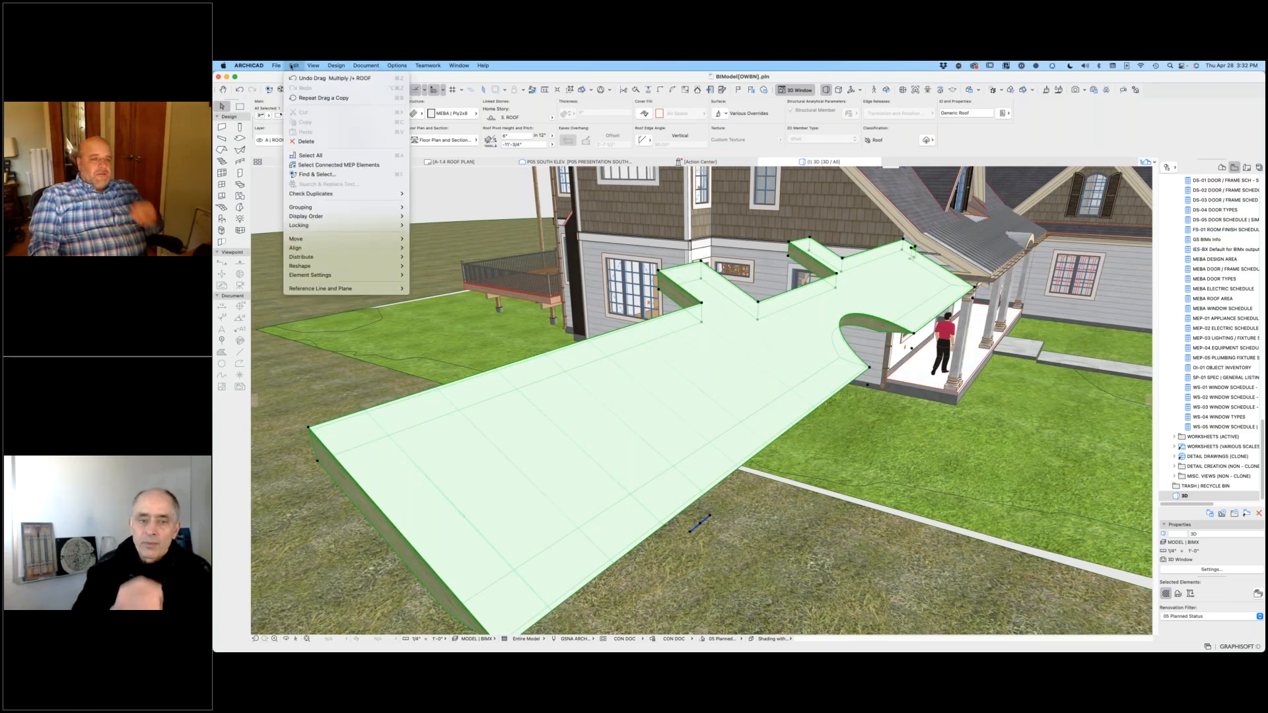
mouse_move(334, 64)
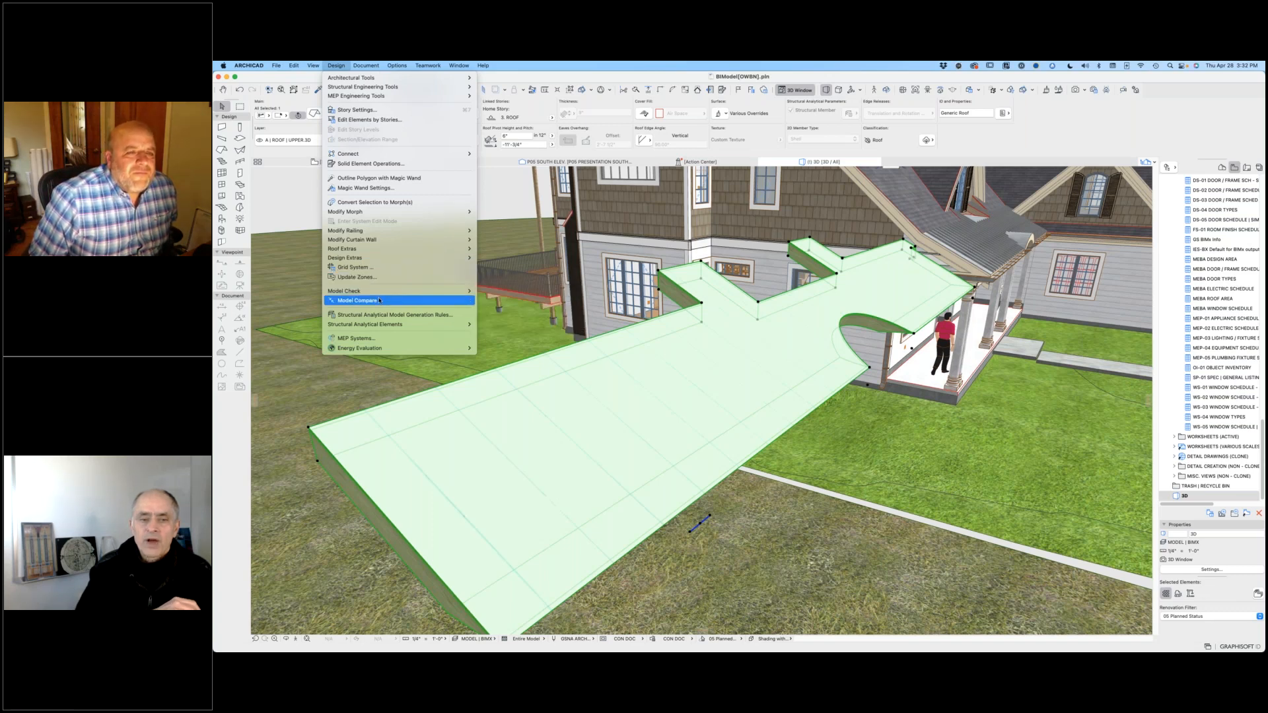
mouse_move(455, 258)
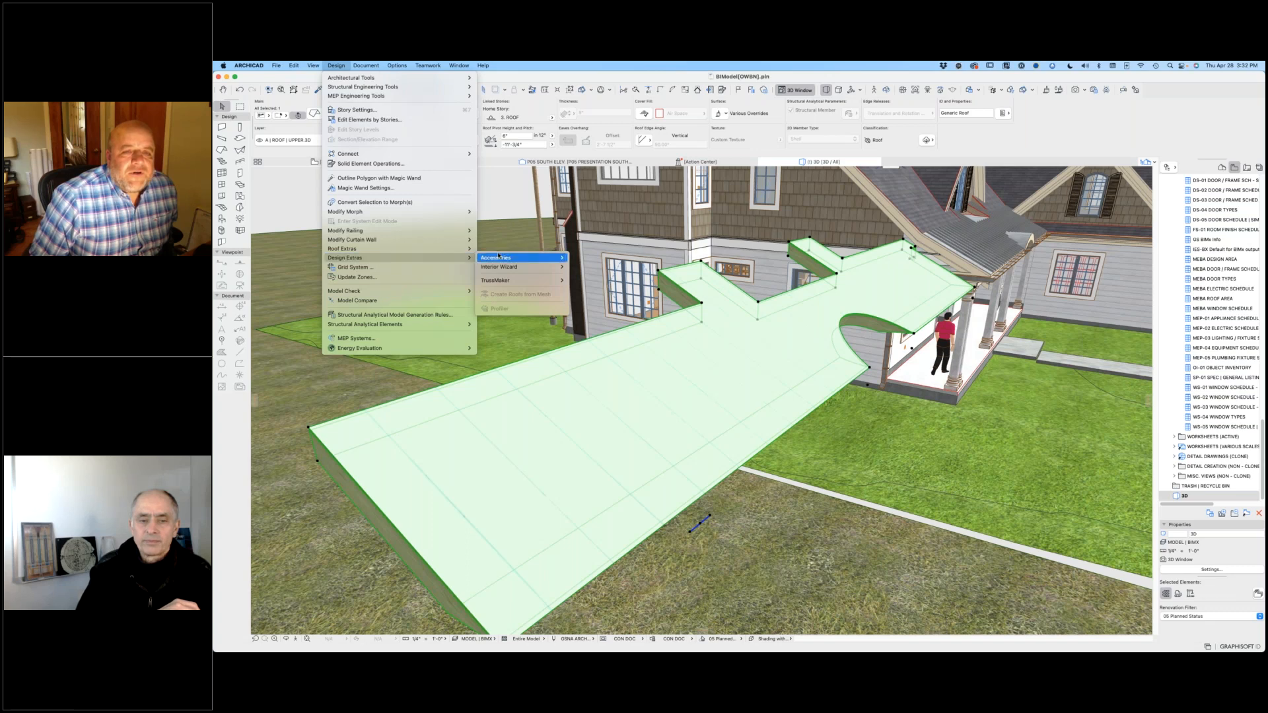
mouse_move(508, 256)
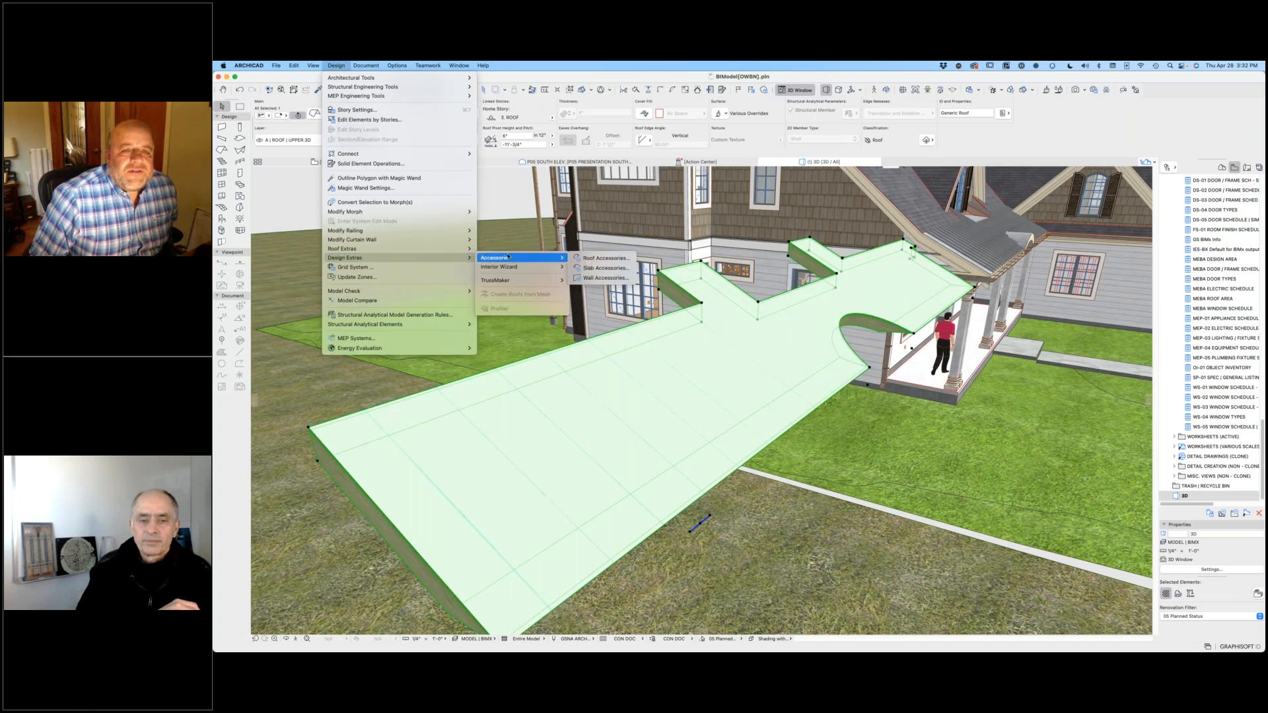
click(582, 259)
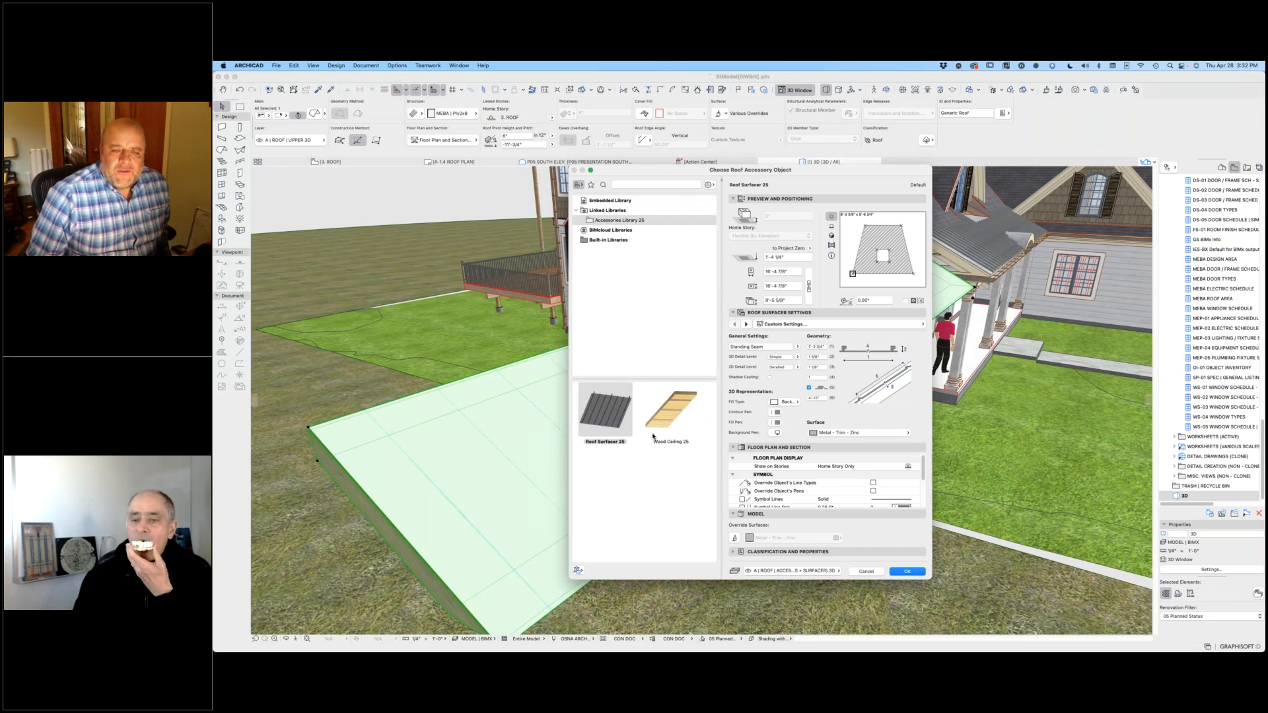
Step: Cover the copied roof with a Roof Surfacer 25 accessory of the Standing Seam type and deselect it
click(609, 417)
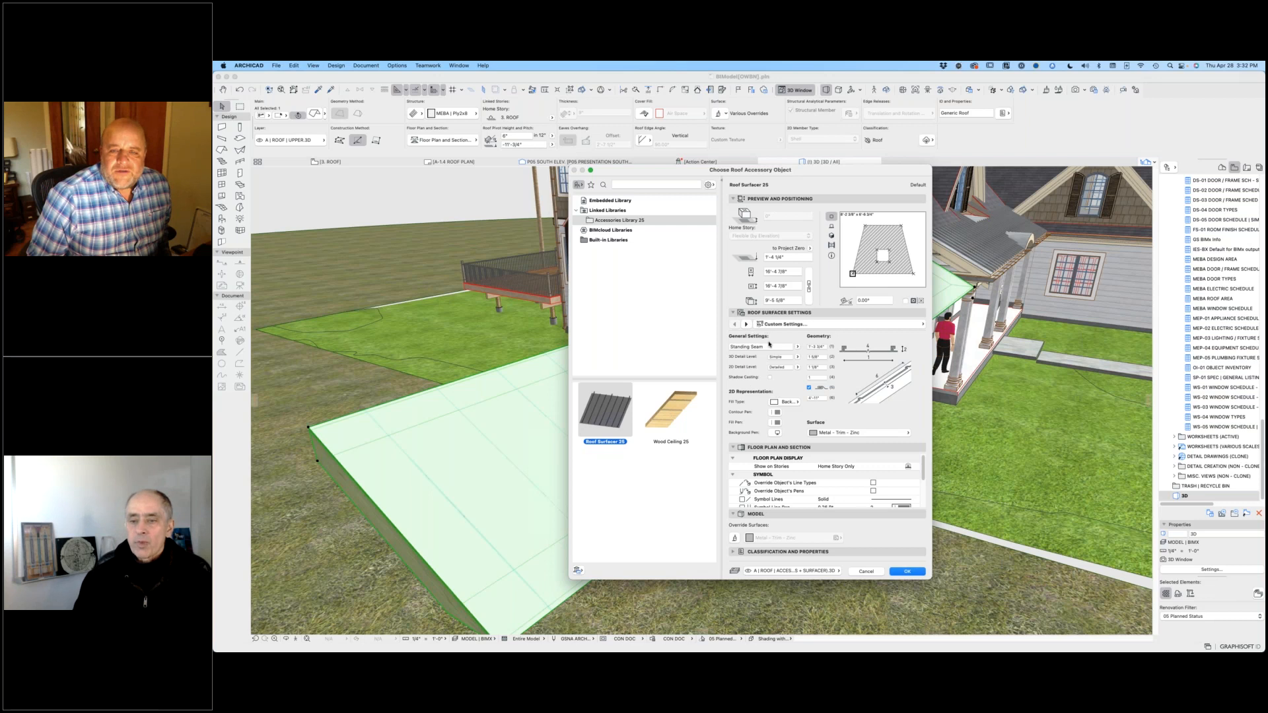
click(797, 348)
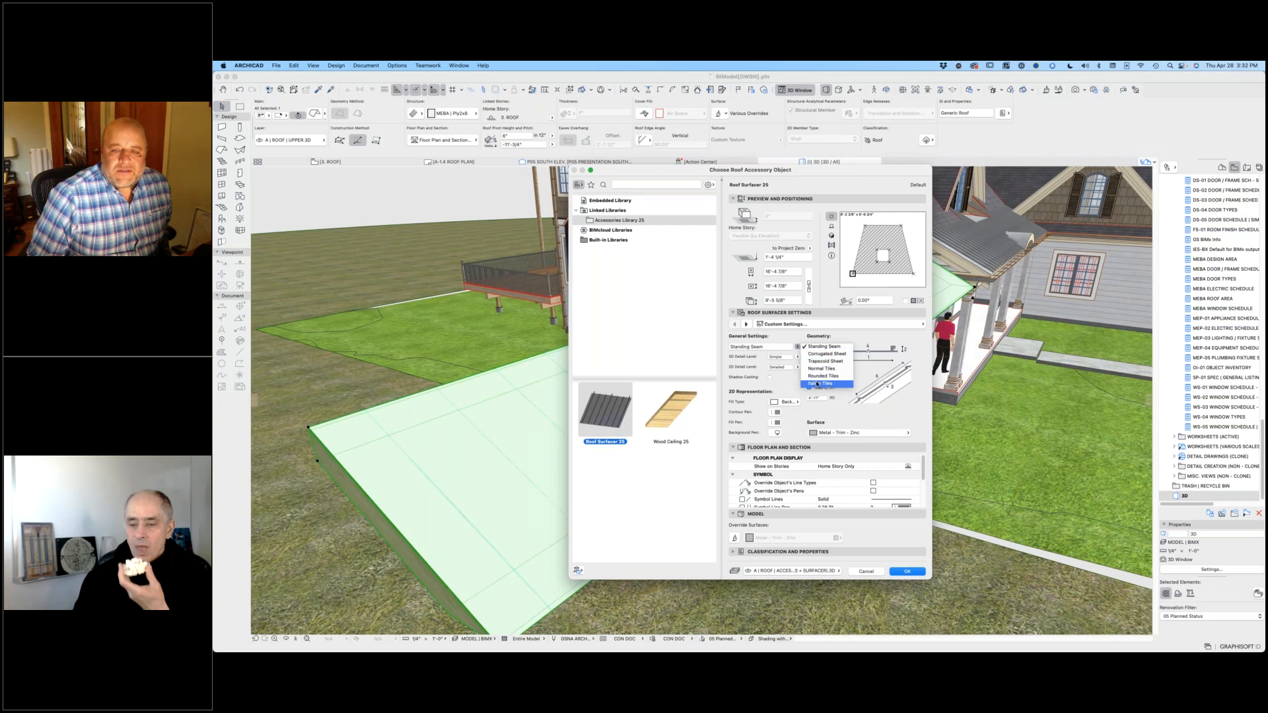
click(750, 387)
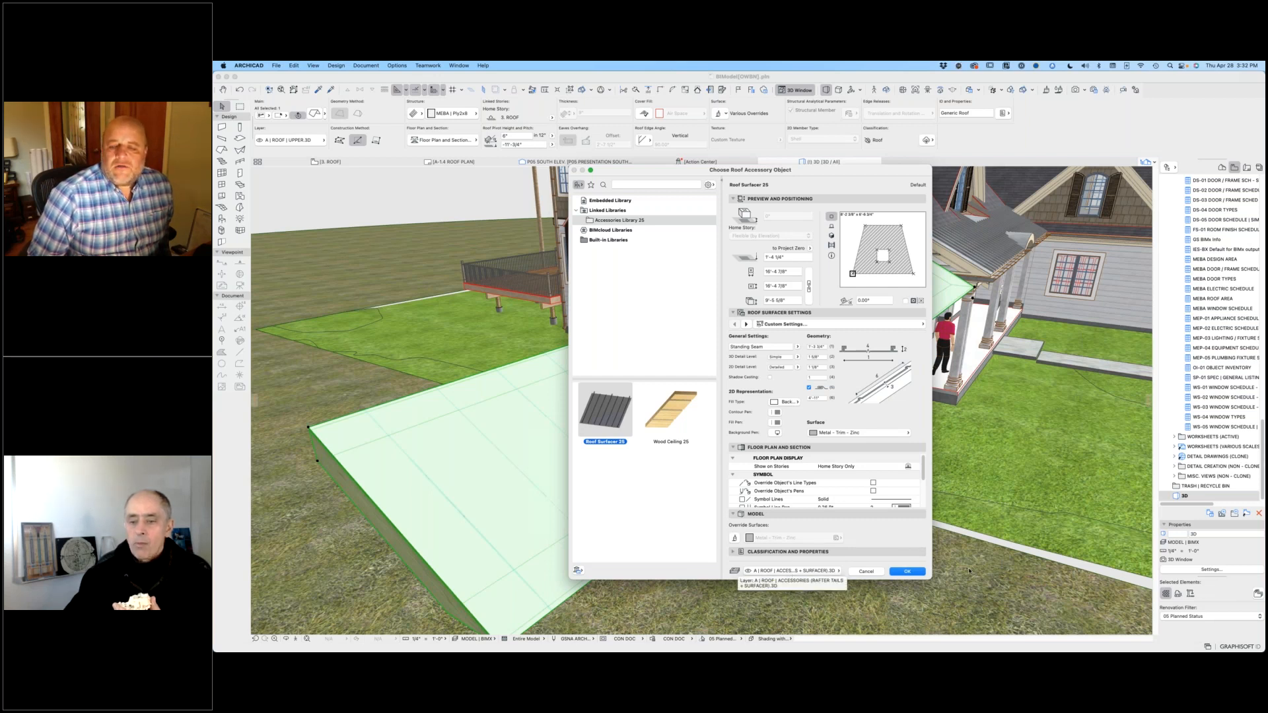
click(908, 572)
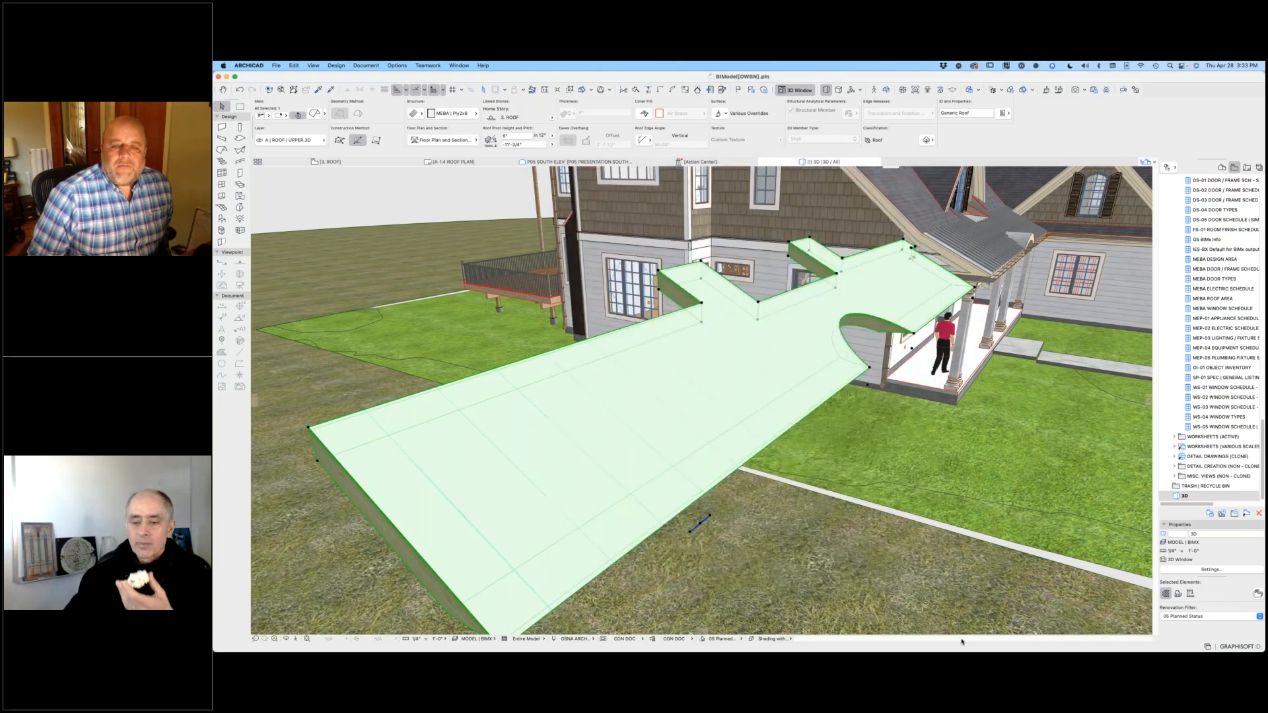
click(385, 203)
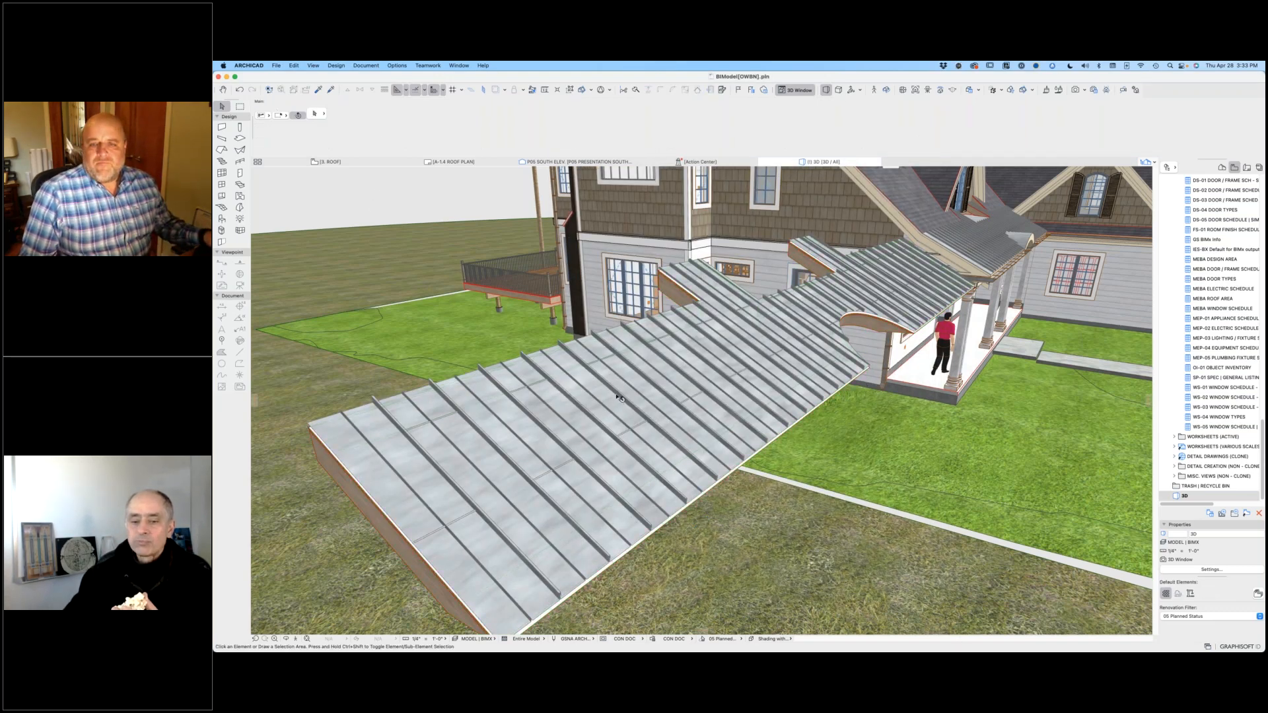
Step: Offset the free end edge of the copied porch roof inward toward the house and bend that edge into a curve
shift+middle_drag(620, 397, 373, 443)
click(373, 443)
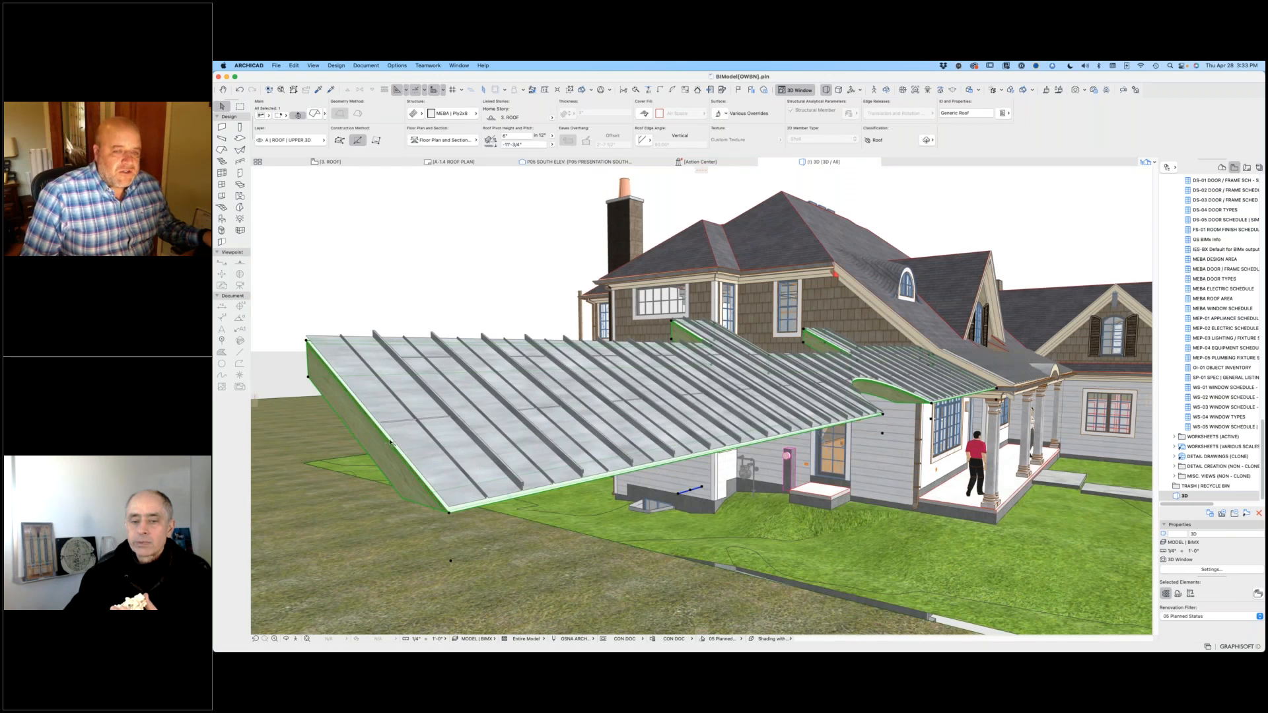
click(390, 442)
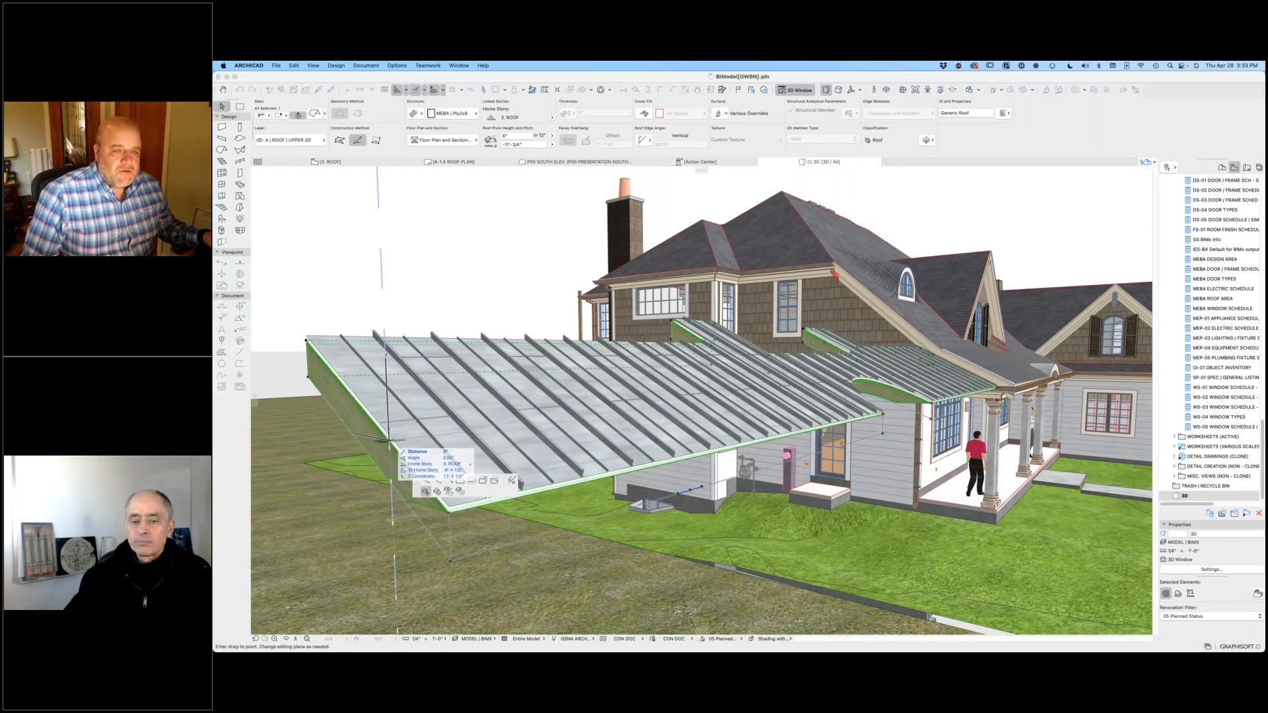
click(460, 480)
click(558, 419)
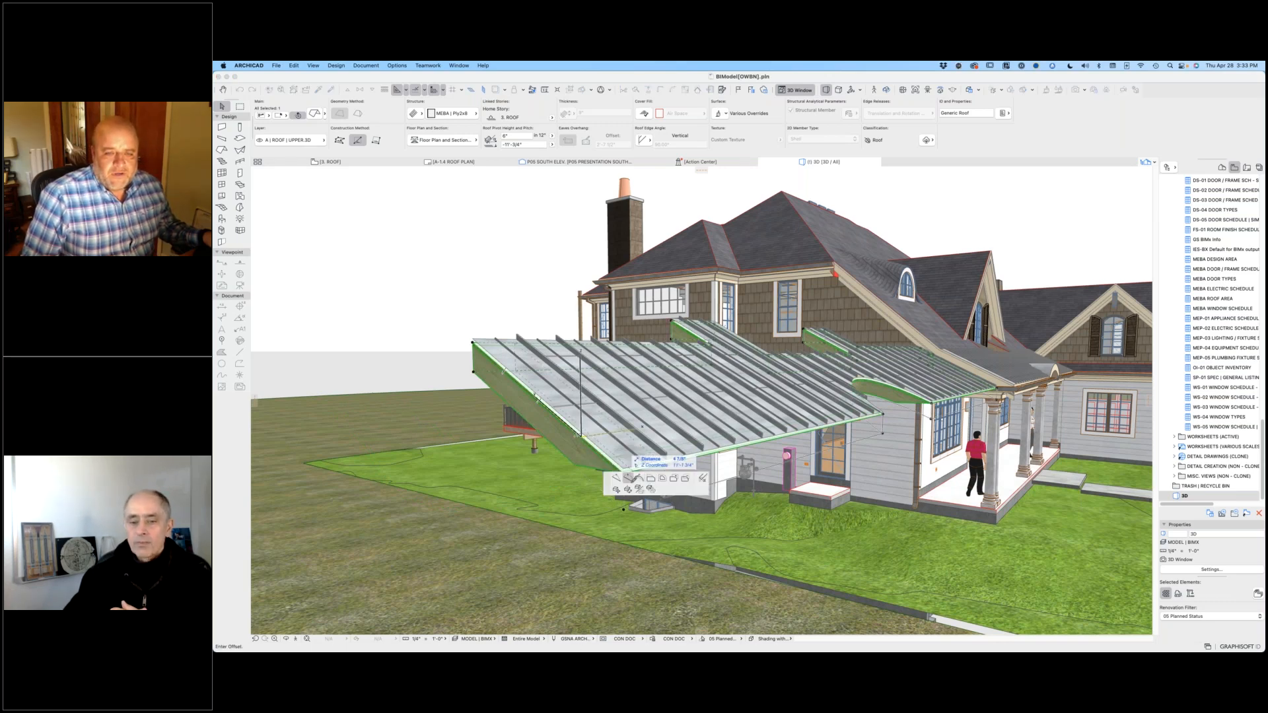
click(589, 463)
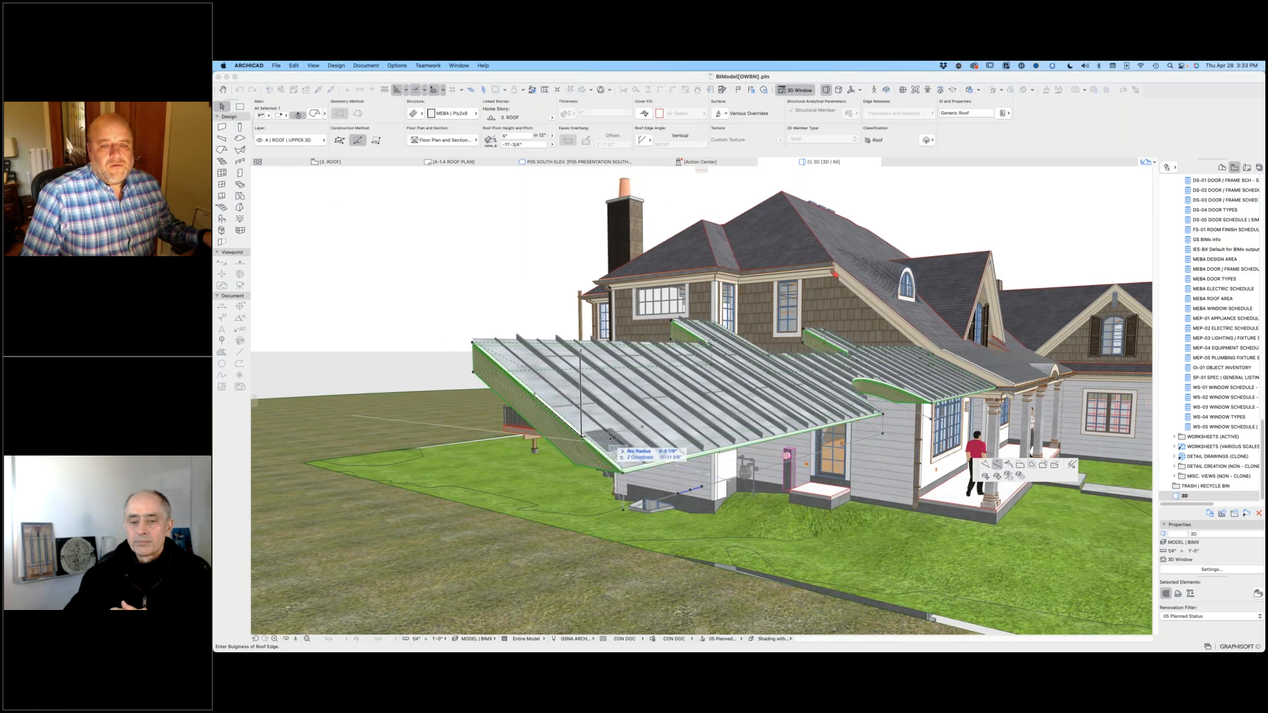
click(588, 405)
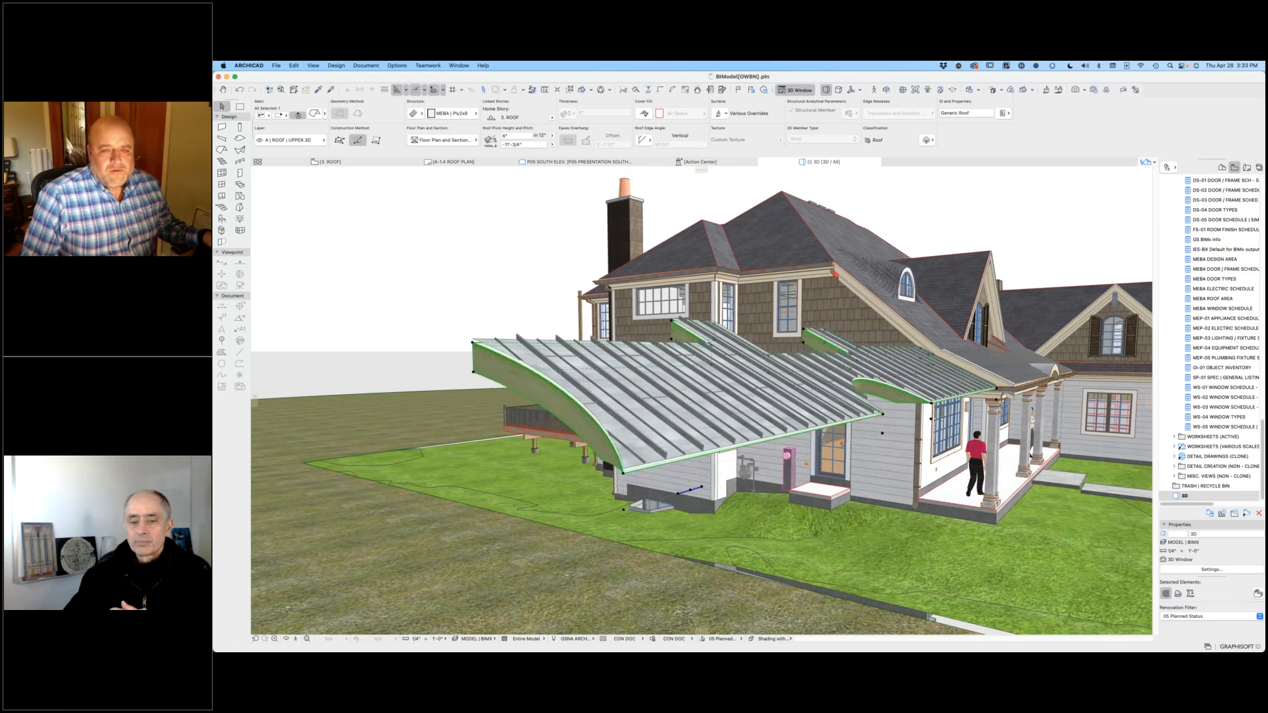
Step: Inspect the standing seam surface of the edited copied porch roof from above and from the side, and leave nothing selected
shift+middle_drag(540, 537, 614, 539)
shift+middle_drag(538, 455, 559, 538)
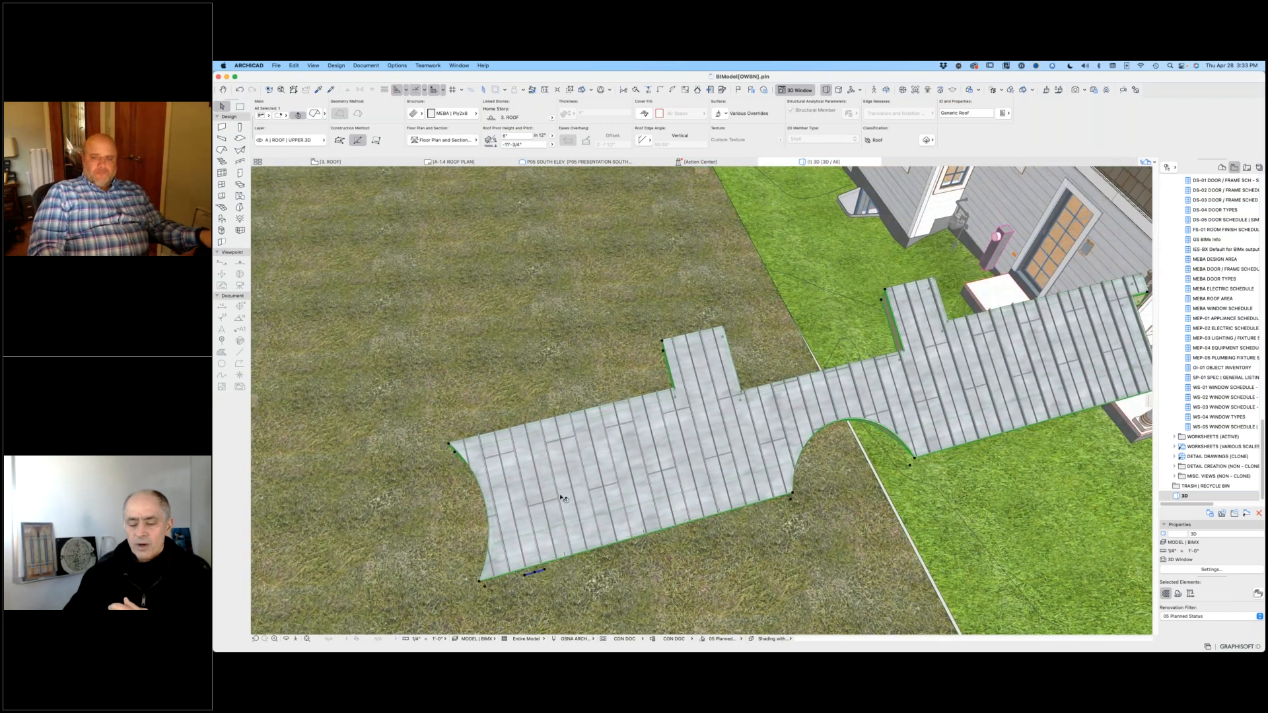
key(Escape)
mouse_move(585, 496)
mouse_down()
mouse_move(584, 508)
mouse_move(647, 511)
mouse_move(606, 481)
mouse_up()
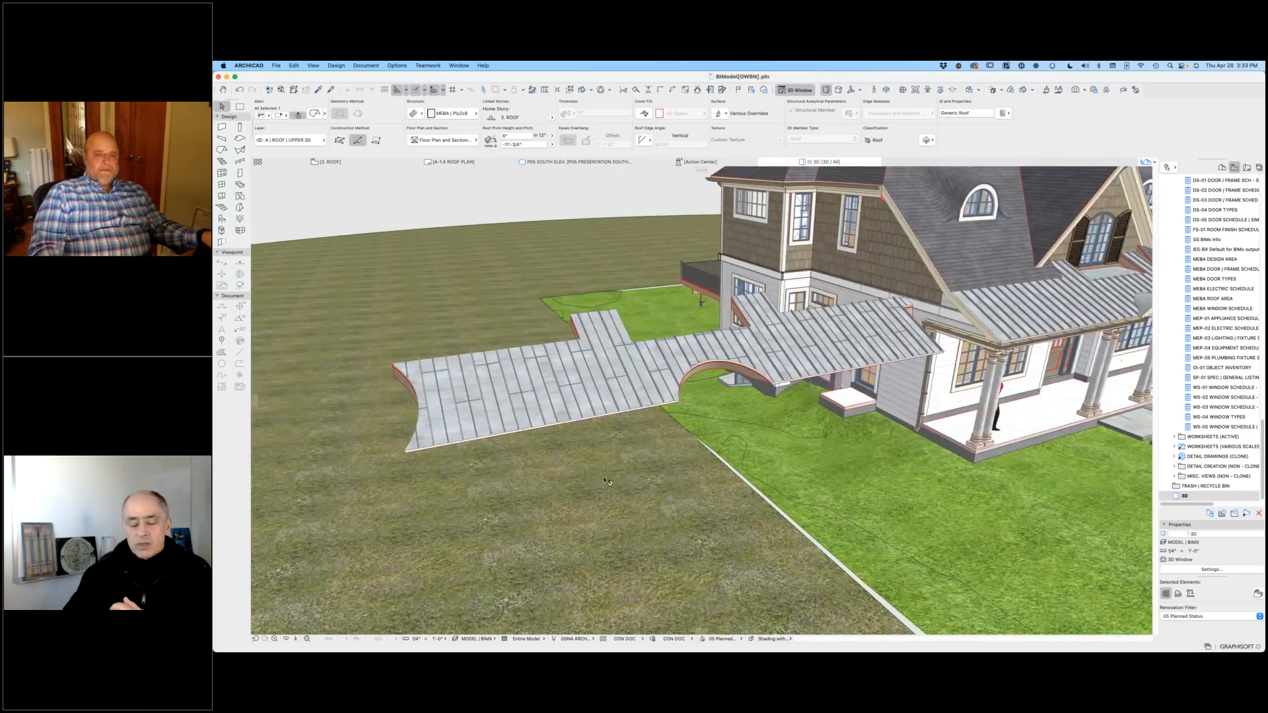
scroll(604, 480, down, 2)
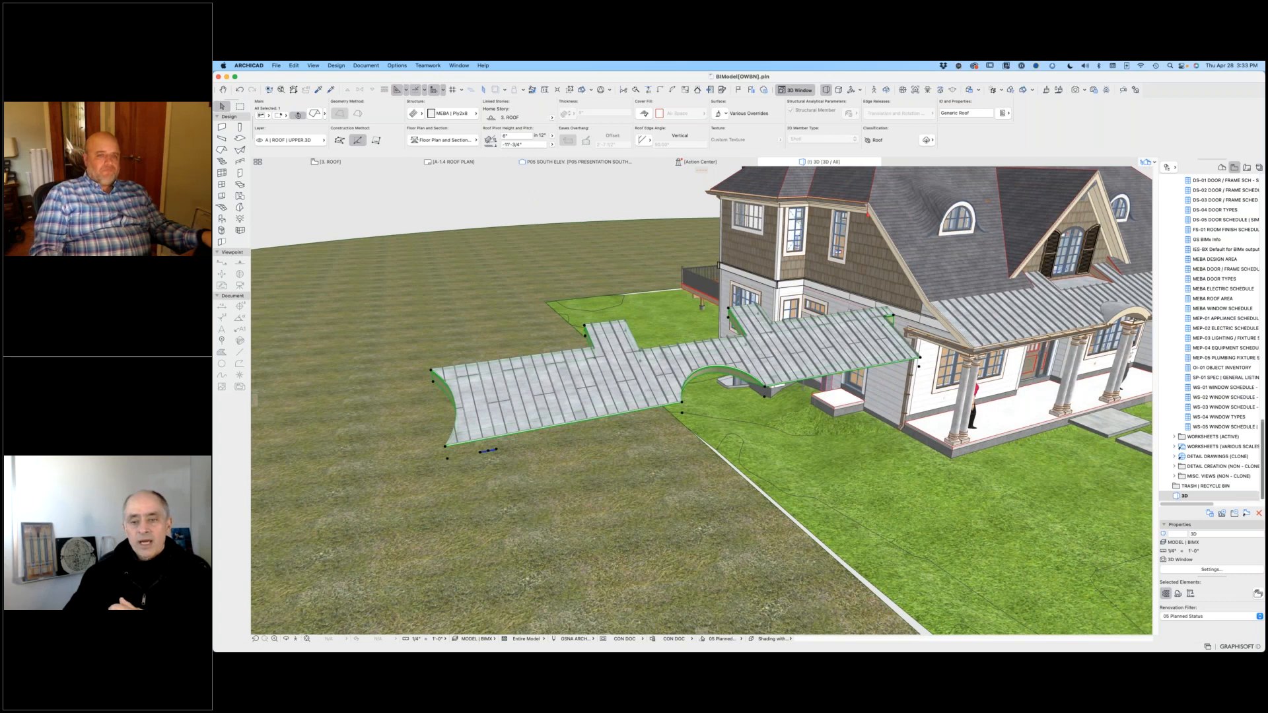
click(1022, 267)
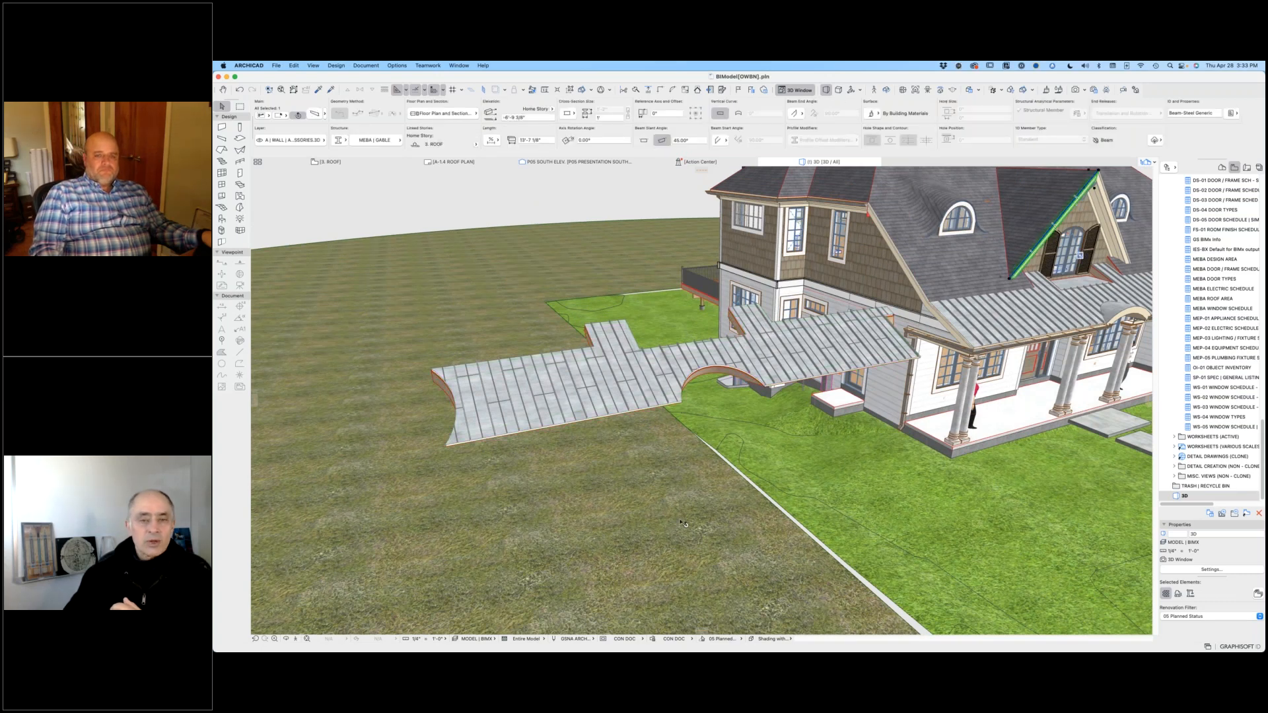
click(406, 211)
click(417, 210)
click(413, 209)
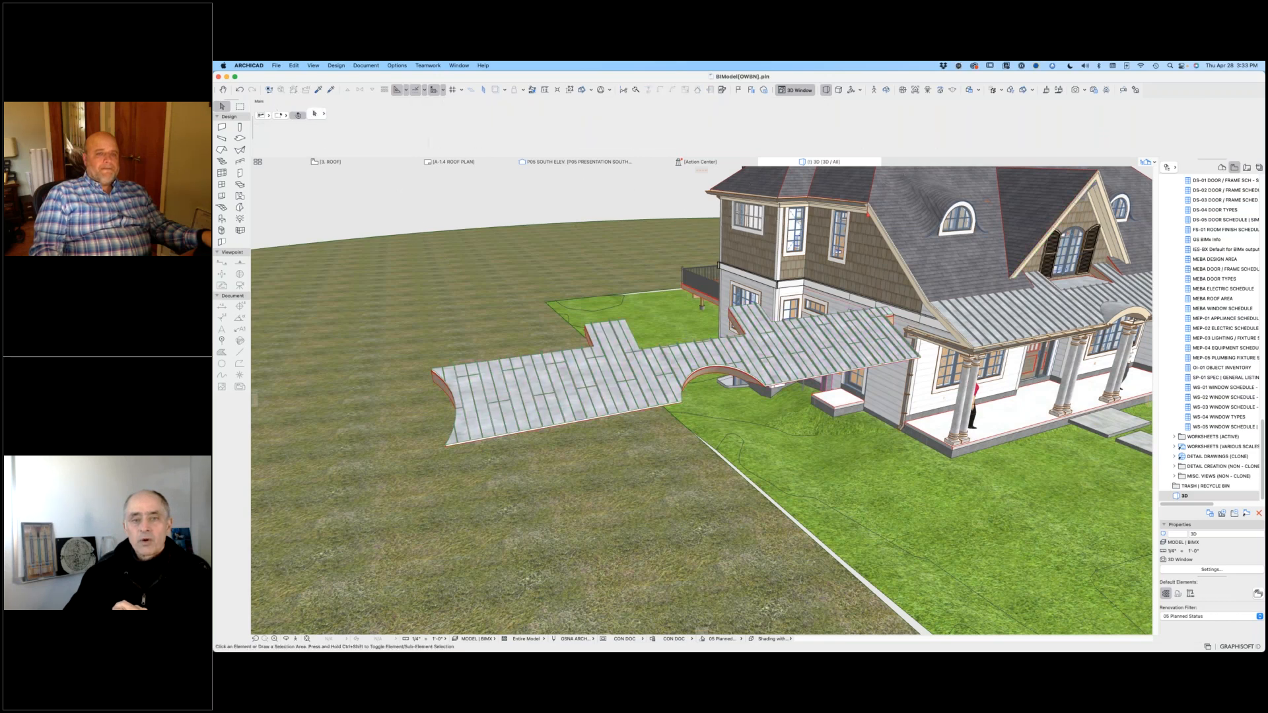
Step: Check the Accessories Library 25 entry in the Library Manager and close the manager without changes
click(281, 65)
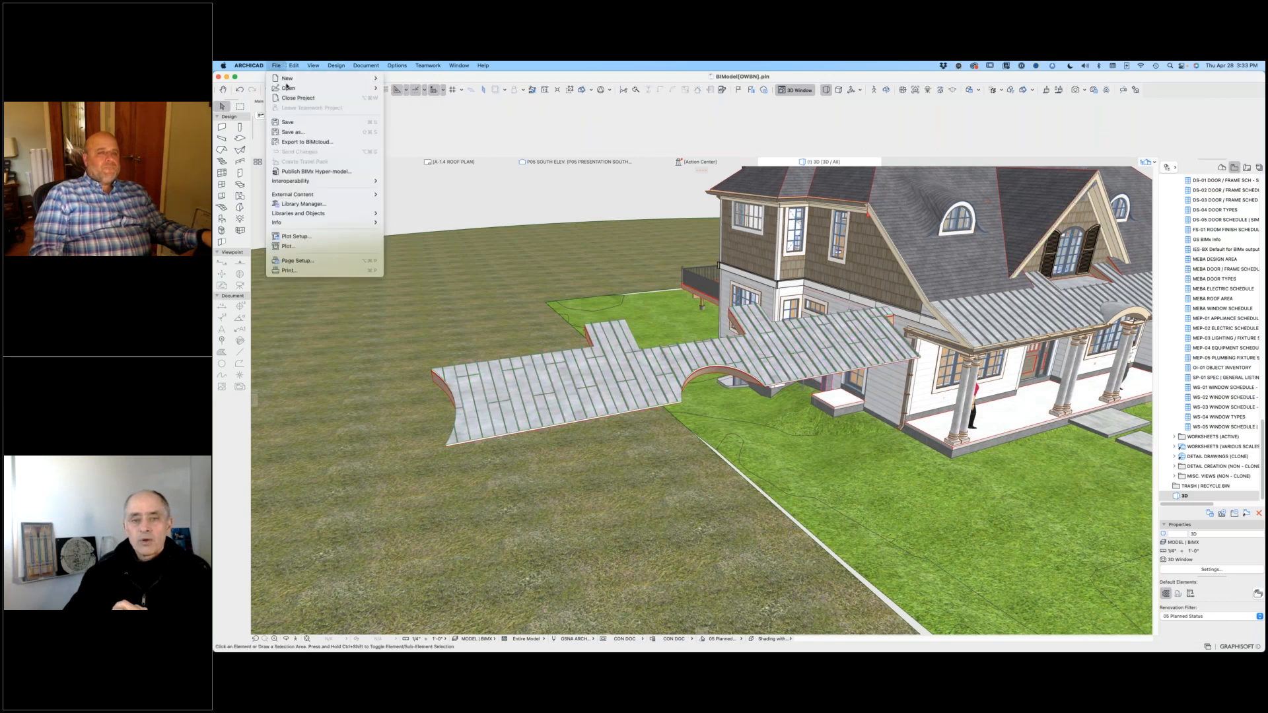
click(311, 203)
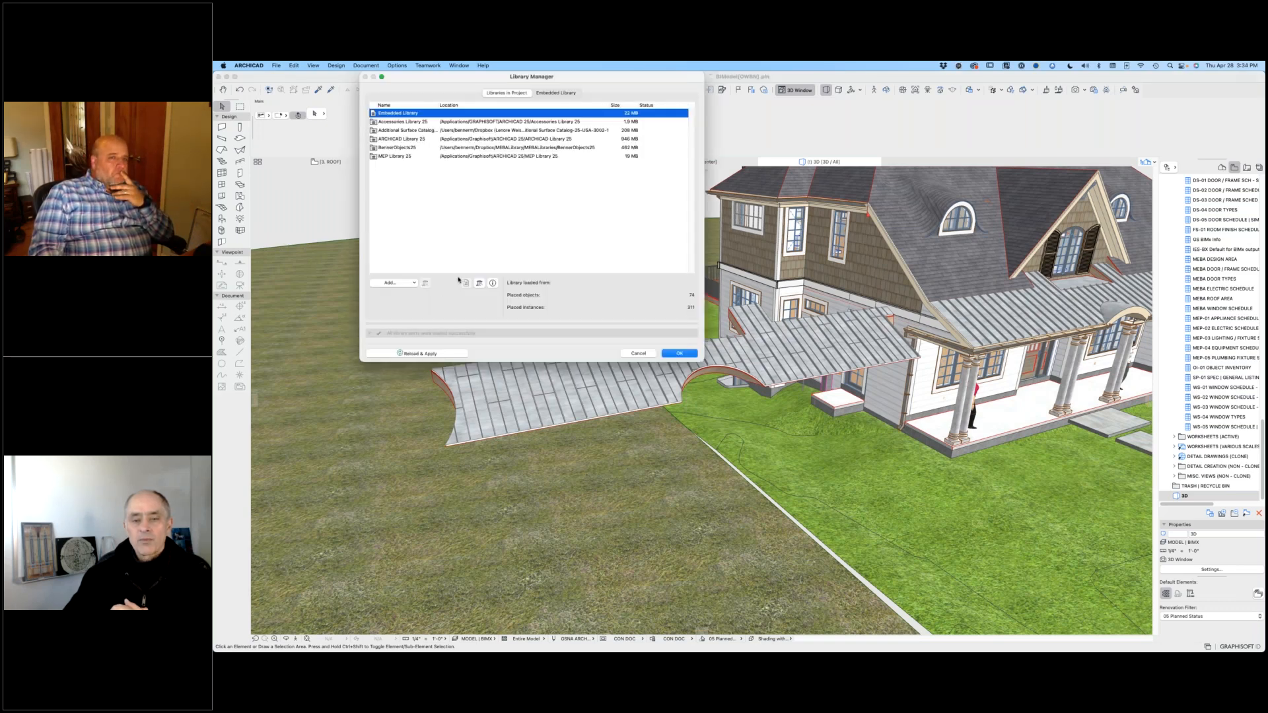
click(401, 122)
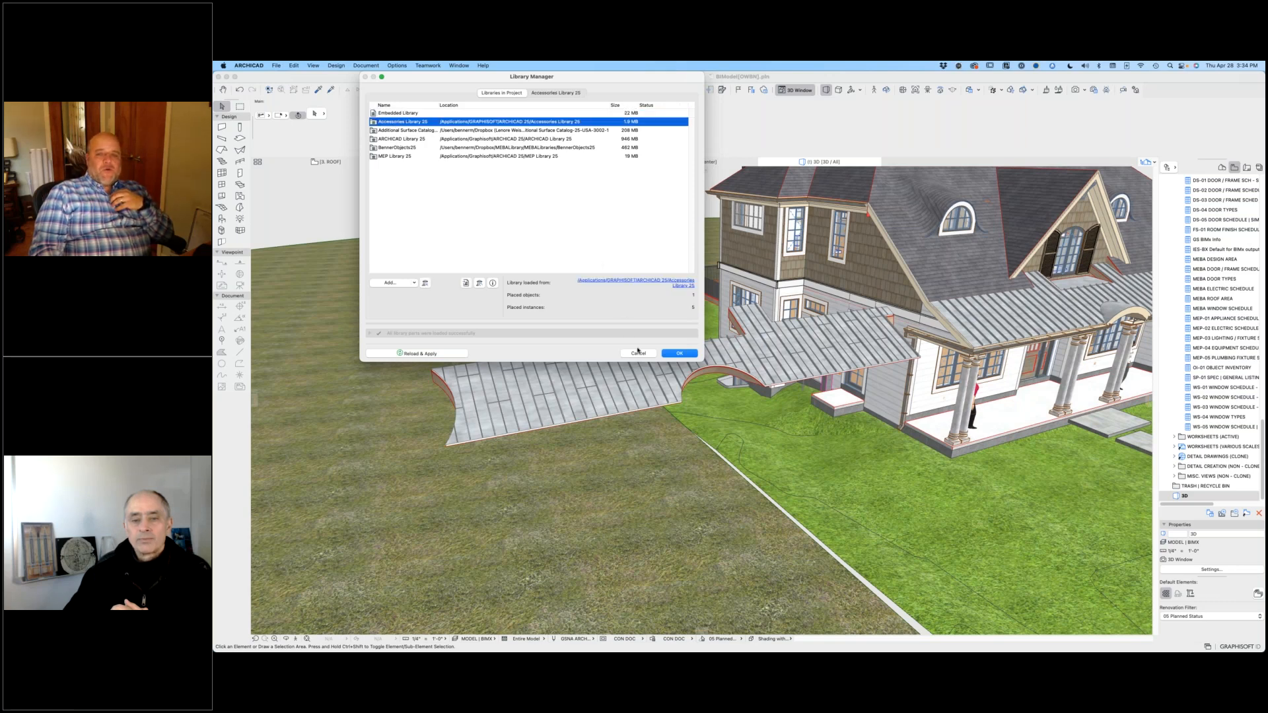
click(638, 353)
Step: Open Archicad's ARCHIPLUS downloads online resource in Safari and allow the selected cookies on the website
click(481, 65)
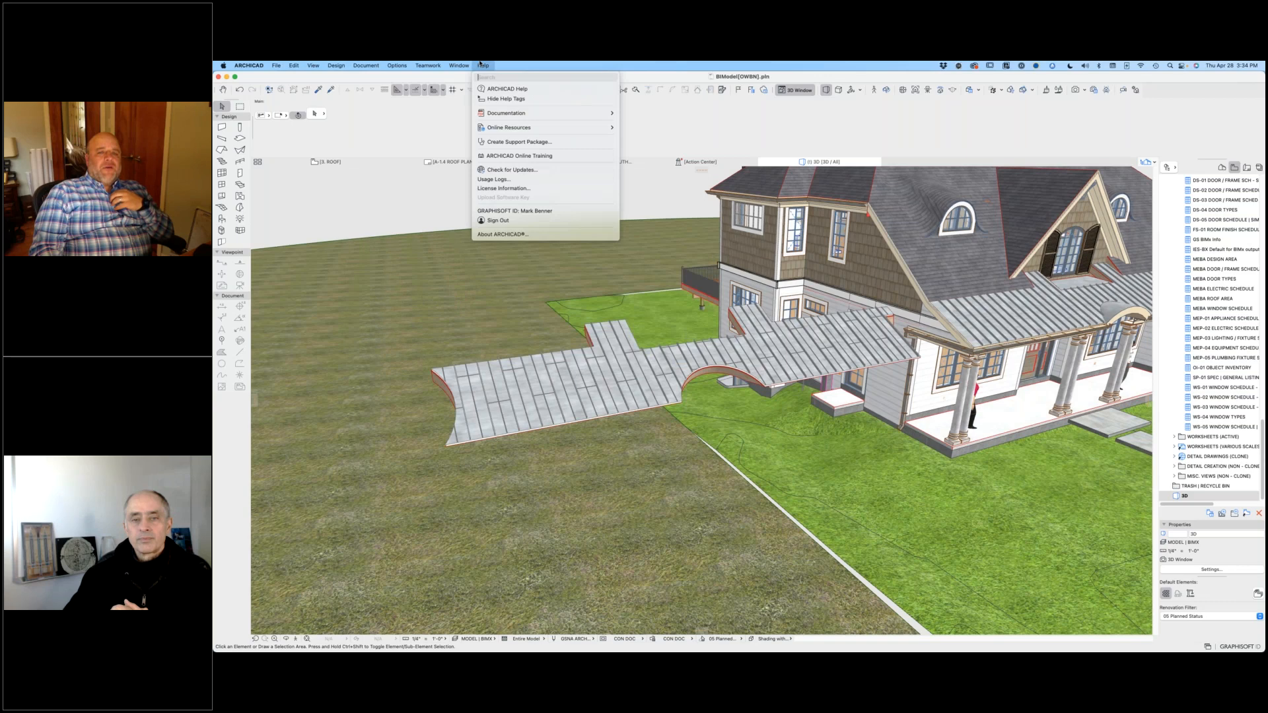
mouse_move(509, 127)
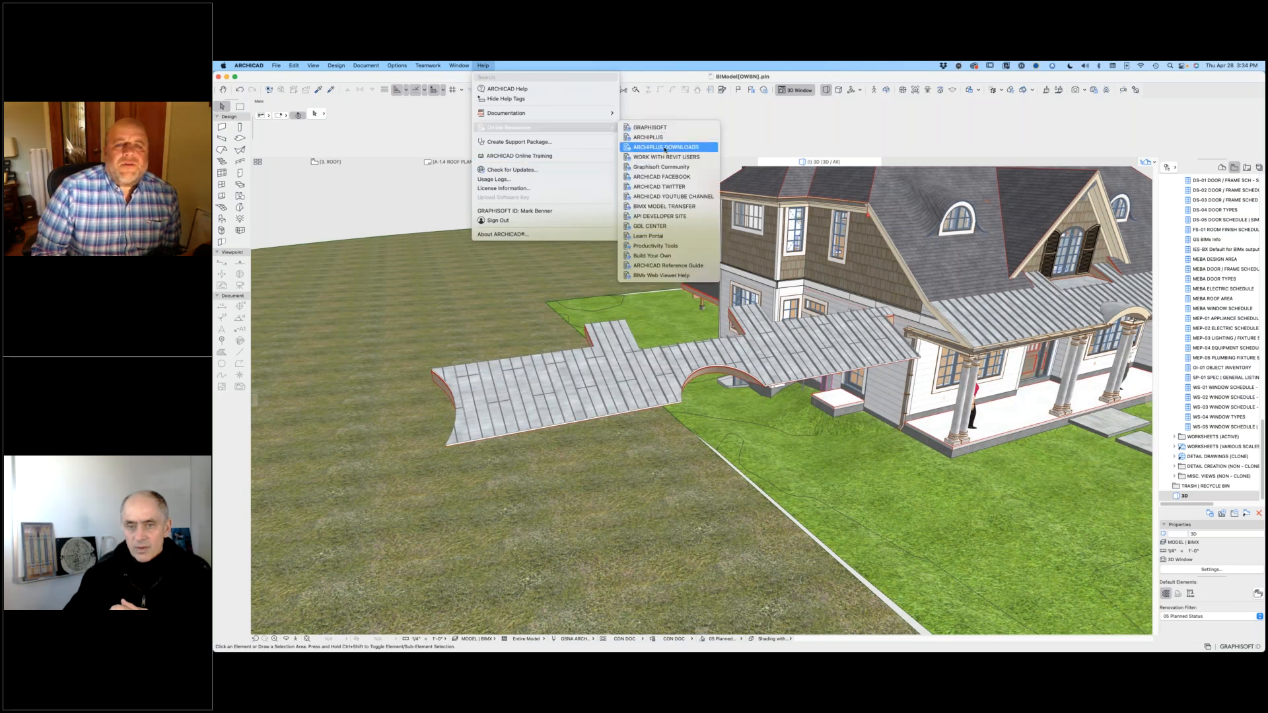
click(665, 148)
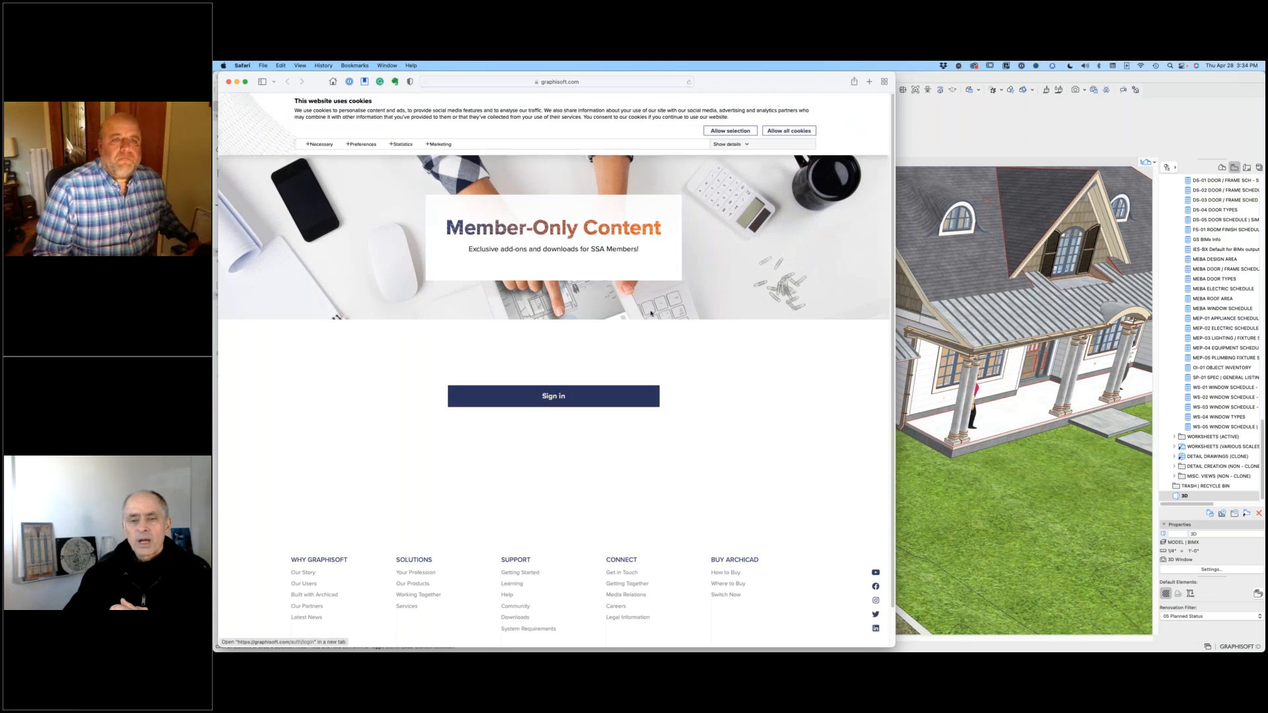
click(745, 131)
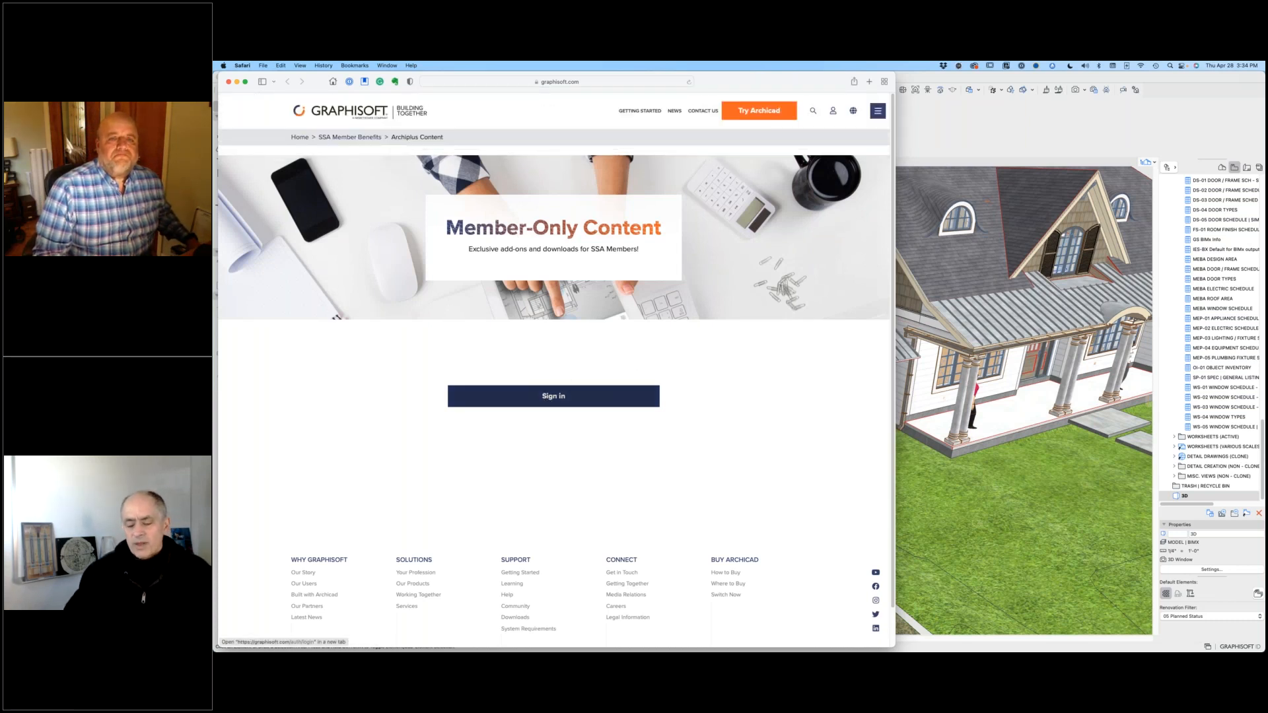
Step: Sign in to the member-only content with the Graphisoft ID, filling in the saved account e-mail and password
click(553, 399)
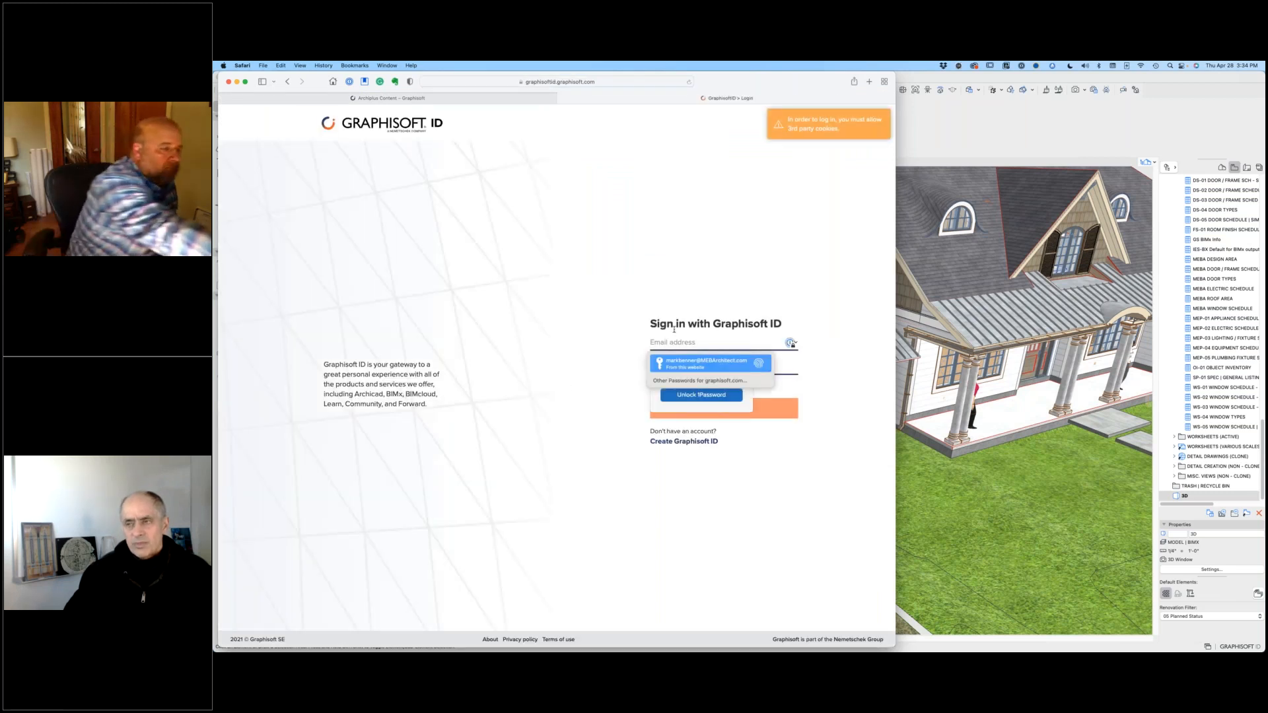
key(Return)
key(Return)
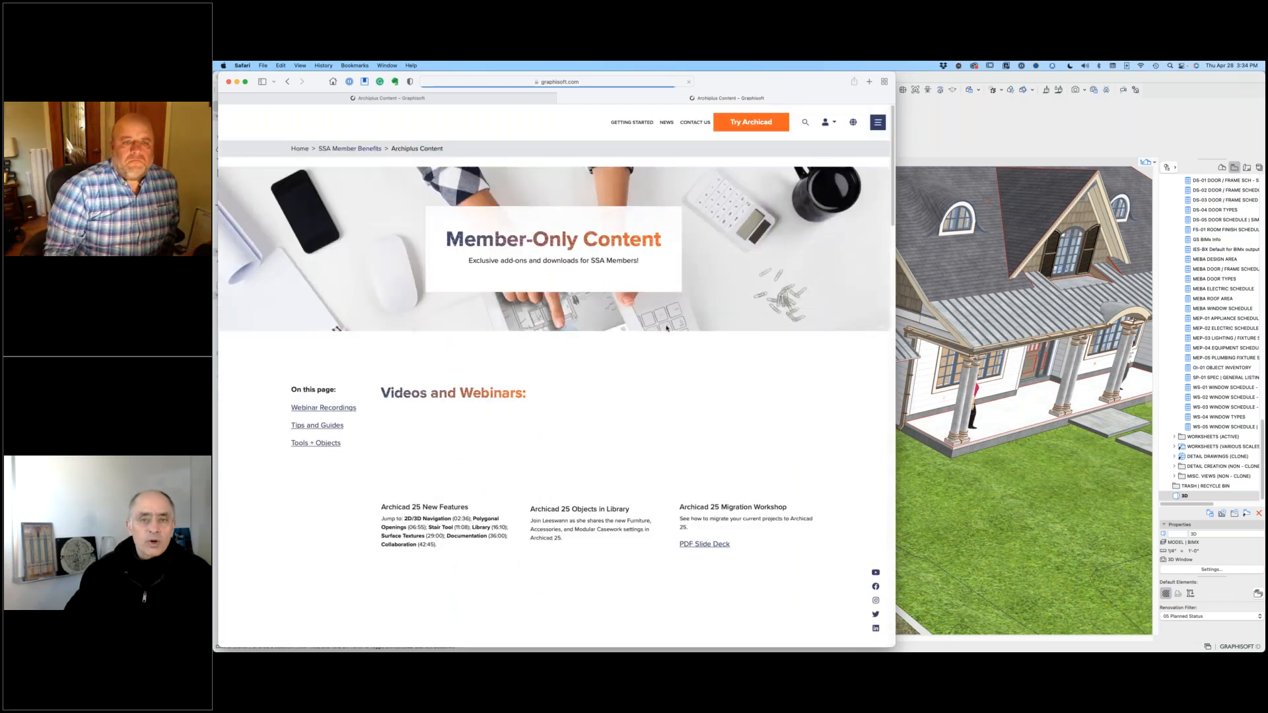
Step: Look through the member-only page's videos and webinars, guides, and Tools + Objects downloads, and return to its beginning
scroll(631, 373, down, 3)
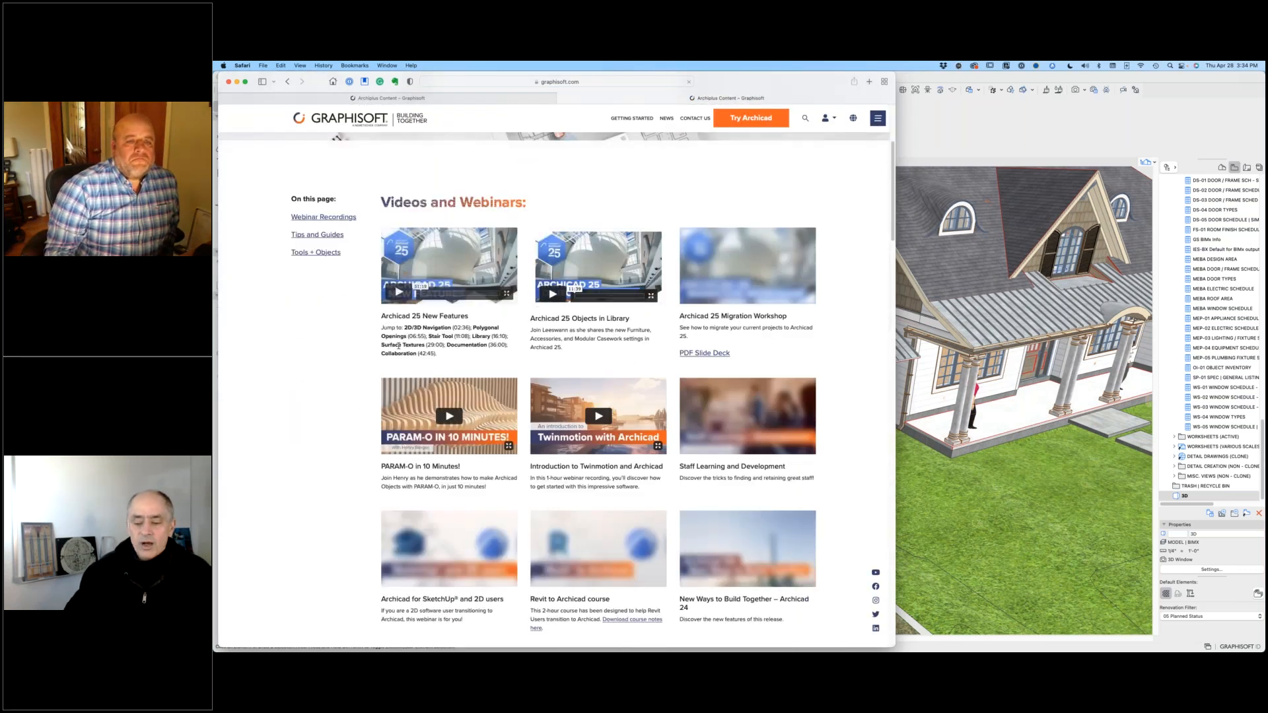
scroll(337, 308, down, 3)
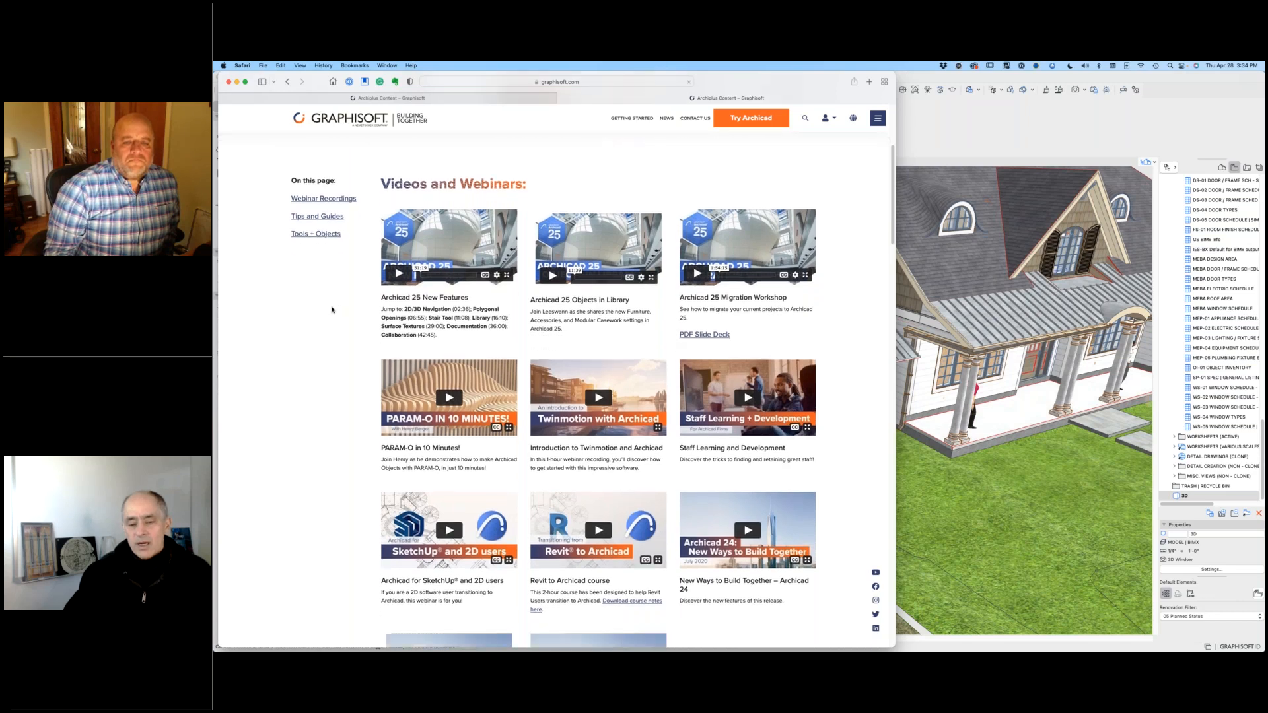
scroll(332, 309, down, 10)
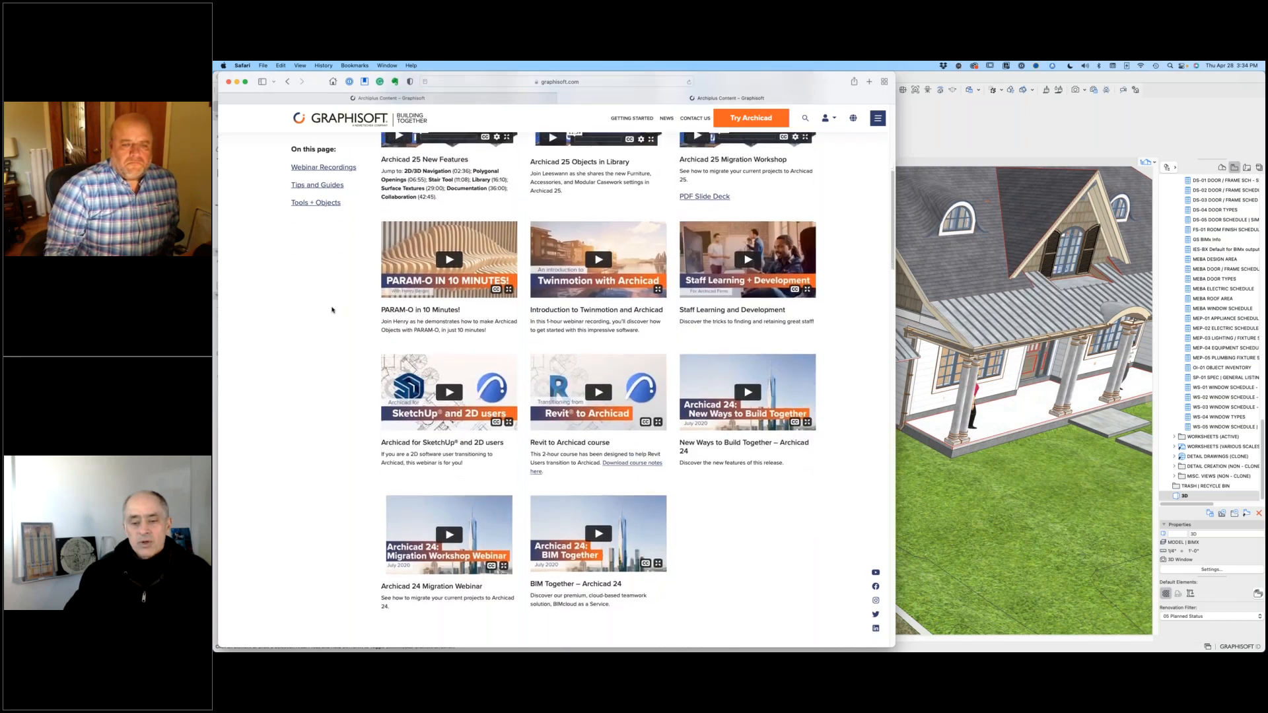
scroll(332, 309, down, 20)
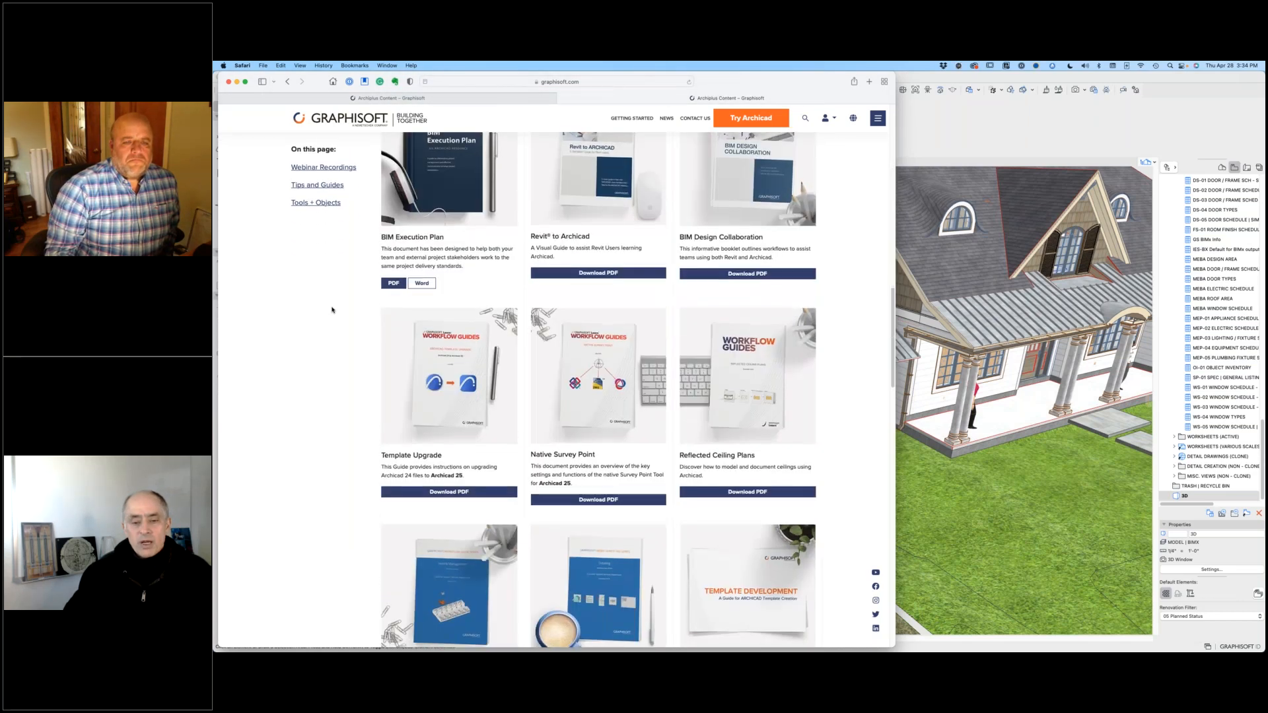
scroll(332, 309, down, 9)
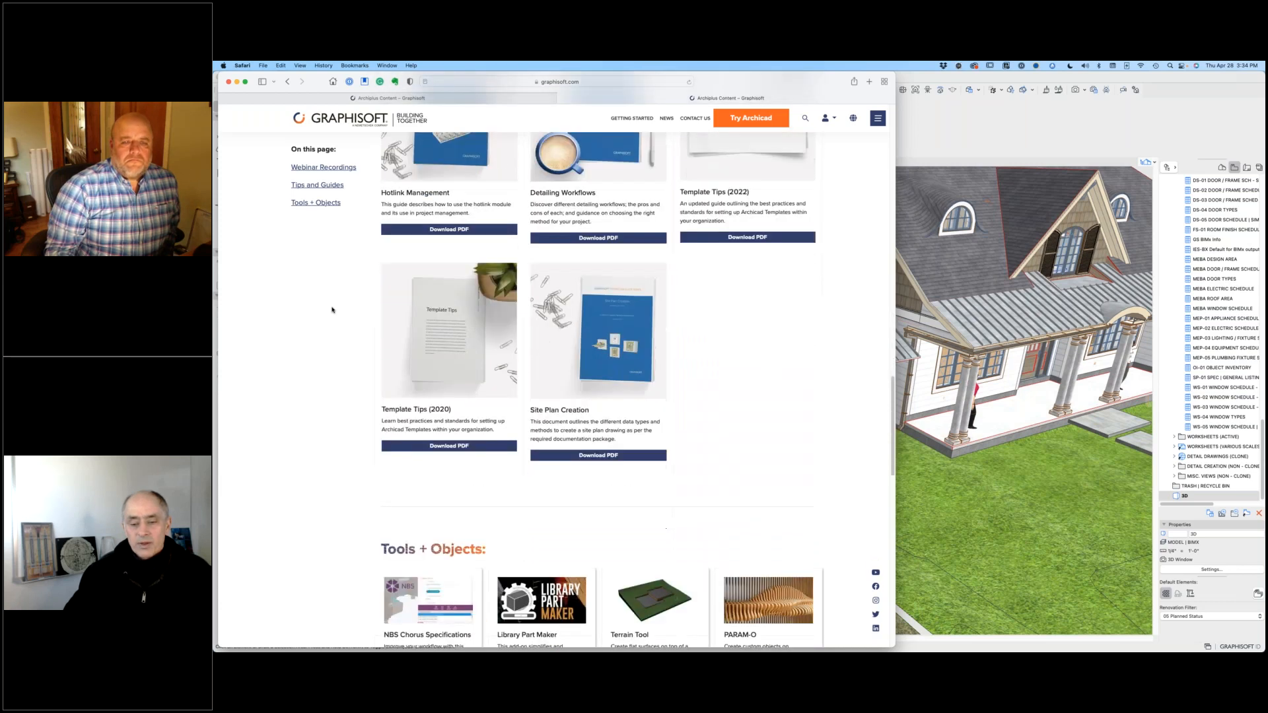
scroll(333, 309, down, 3)
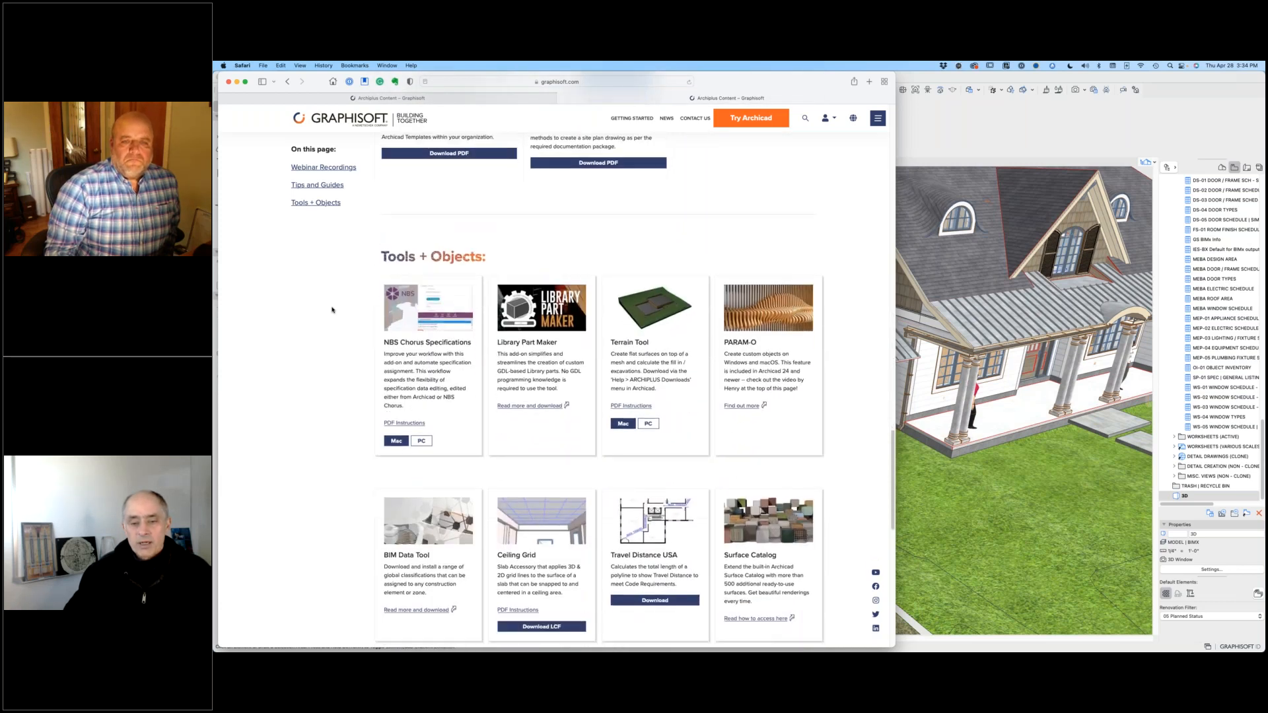
scroll(332, 309, down, 3)
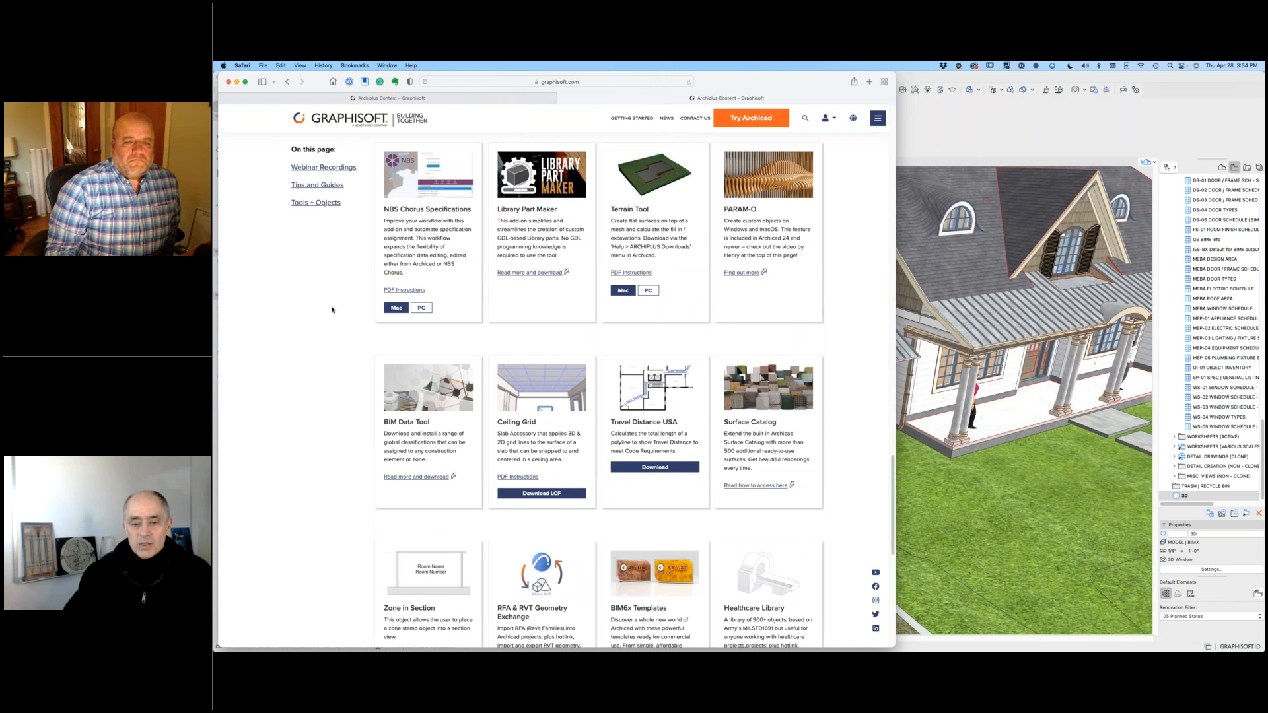
scroll(333, 309, down, 2)
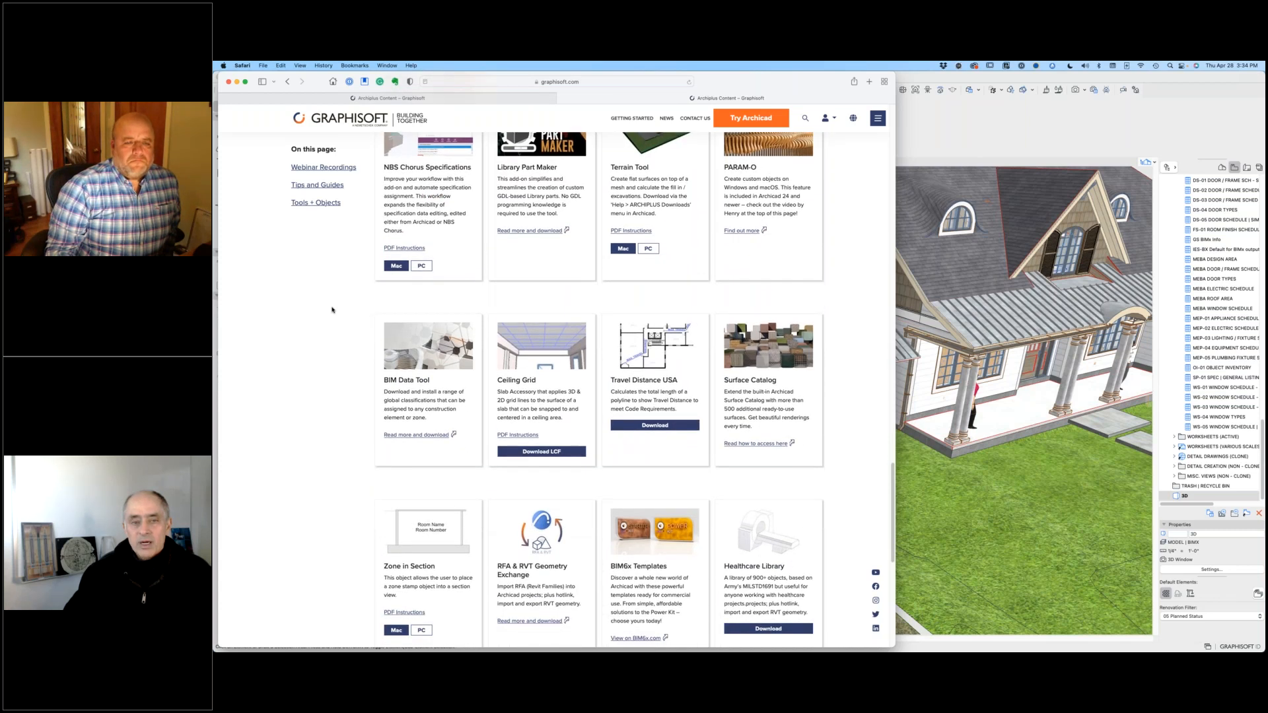
scroll(332, 310, down, 4)
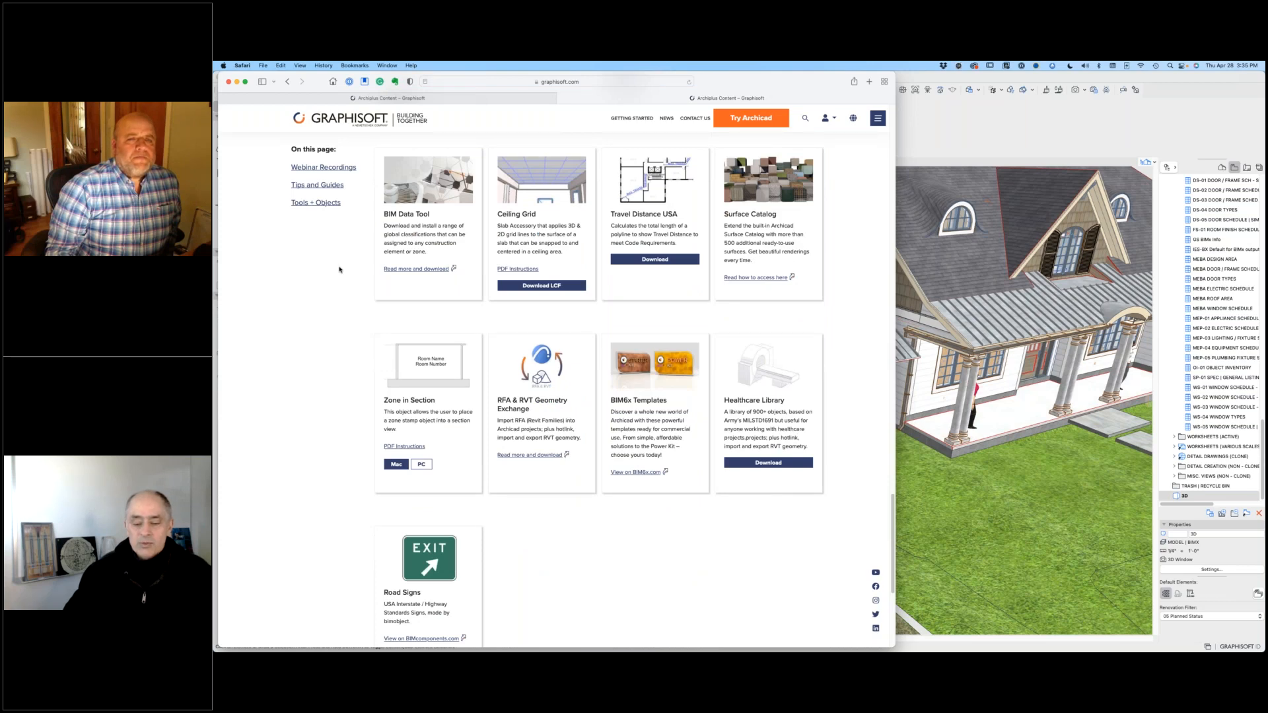
scroll(340, 270, down, 6)
scroll(339, 269, up, 6)
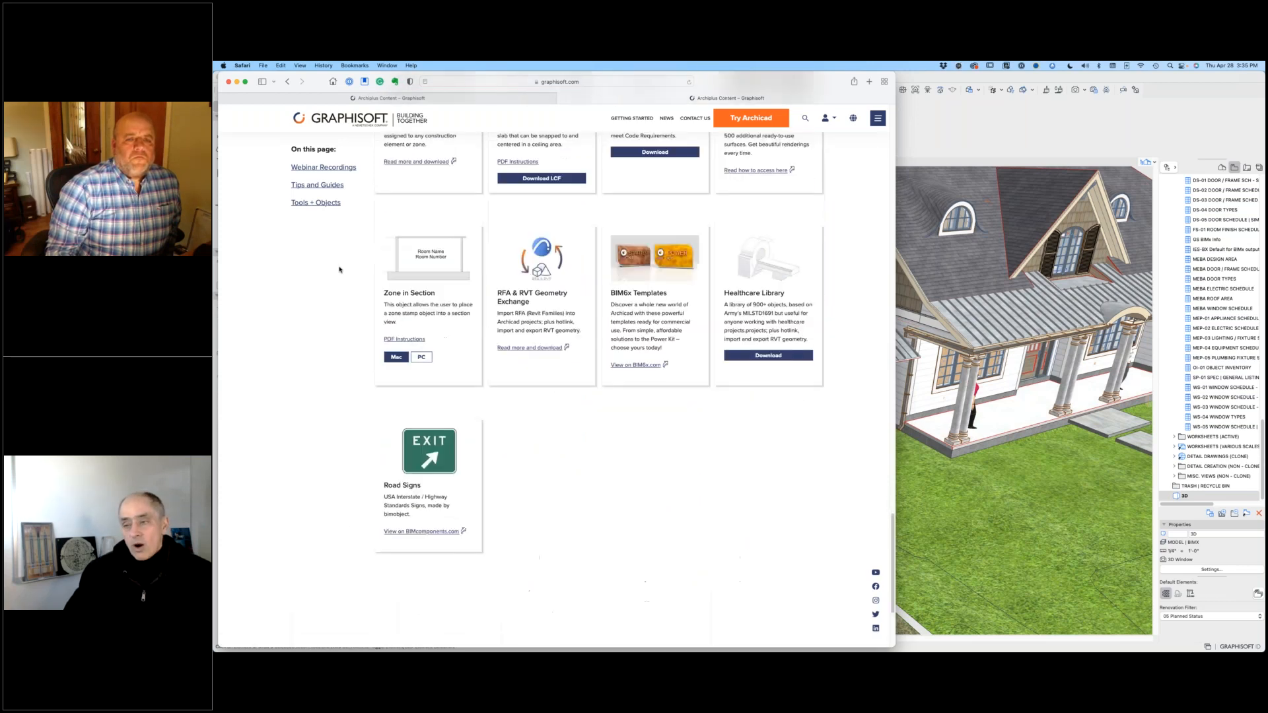
scroll(339, 269, up, 15)
scroll(340, 269, up, 15)
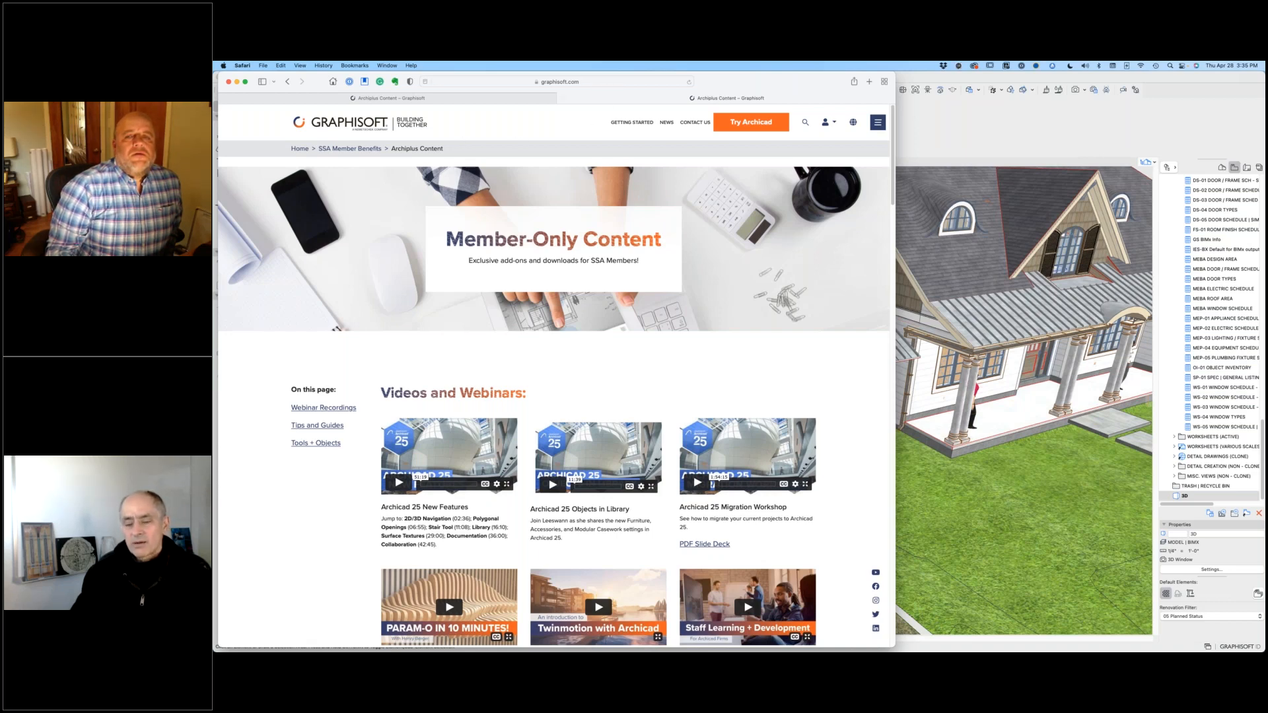
Step: Go to the Archicad Add-Ons page under the website's Support downloads
click(878, 122)
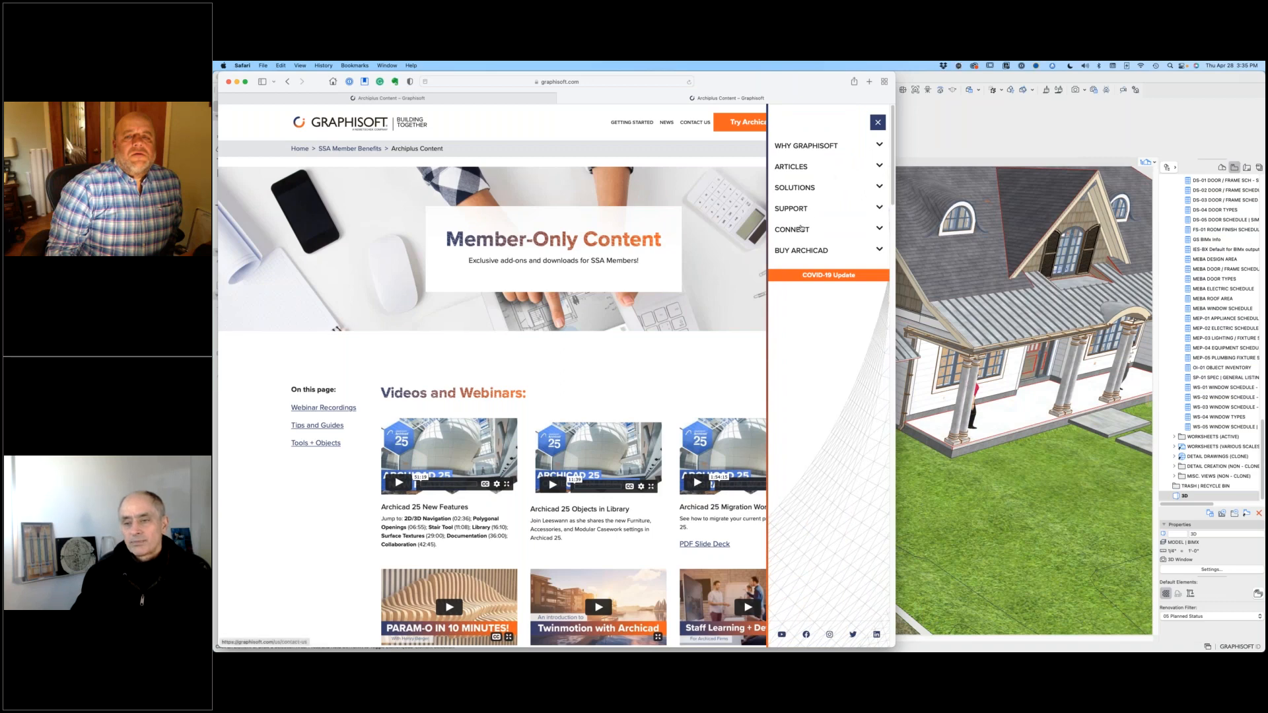
click(879, 230)
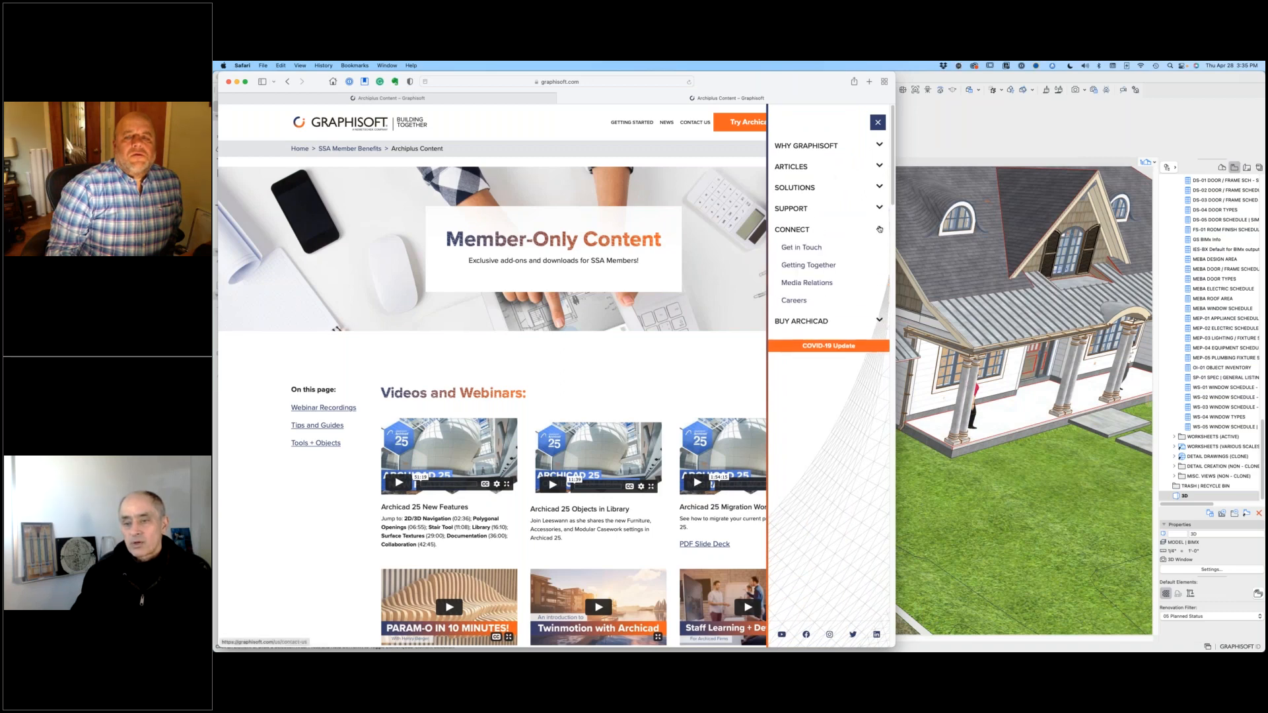
click(879, 208)
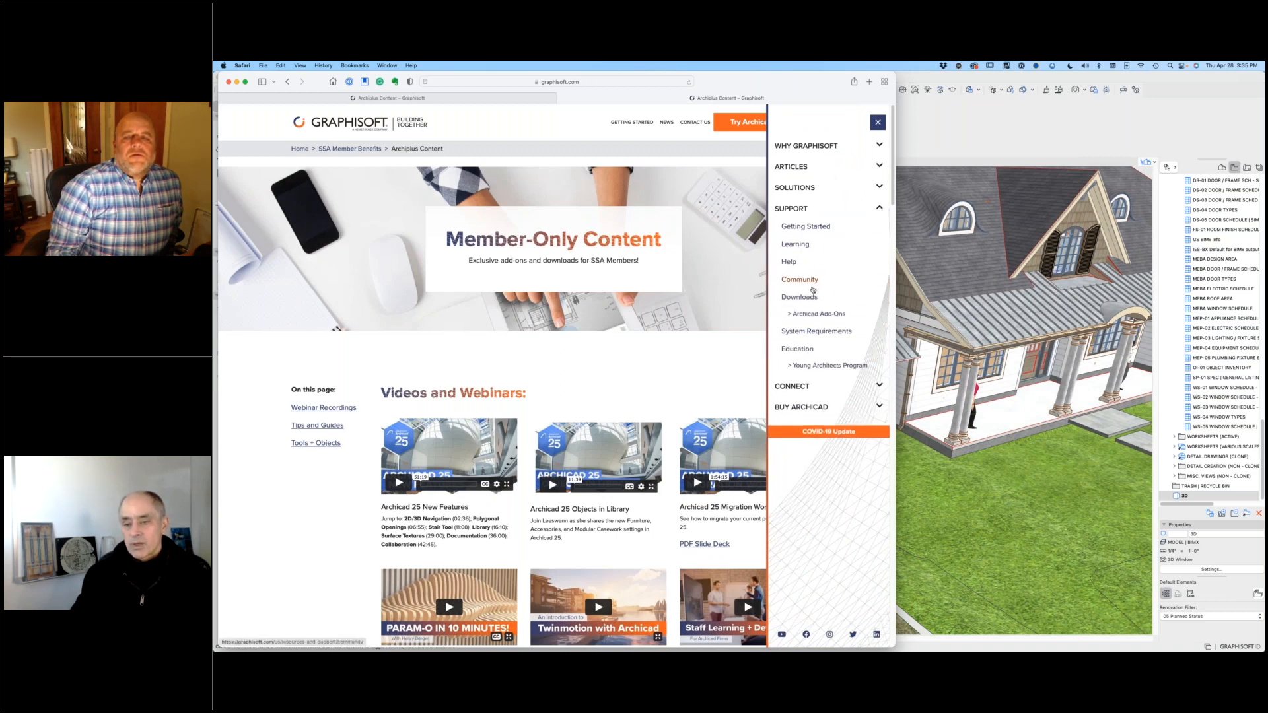
click(823, 315)
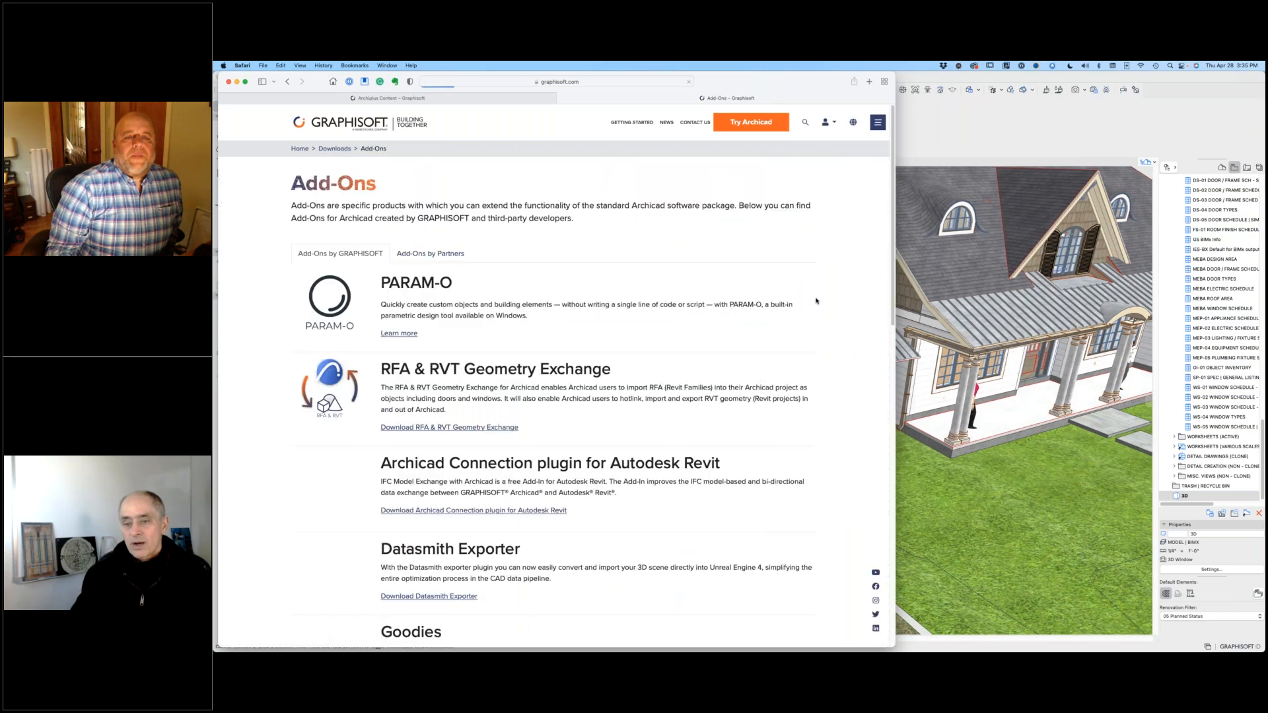
Step: Open the Goodies for Archicad downloads from the Add-Ons list and choose the USA language version
scroll(563, 224, down, 5)
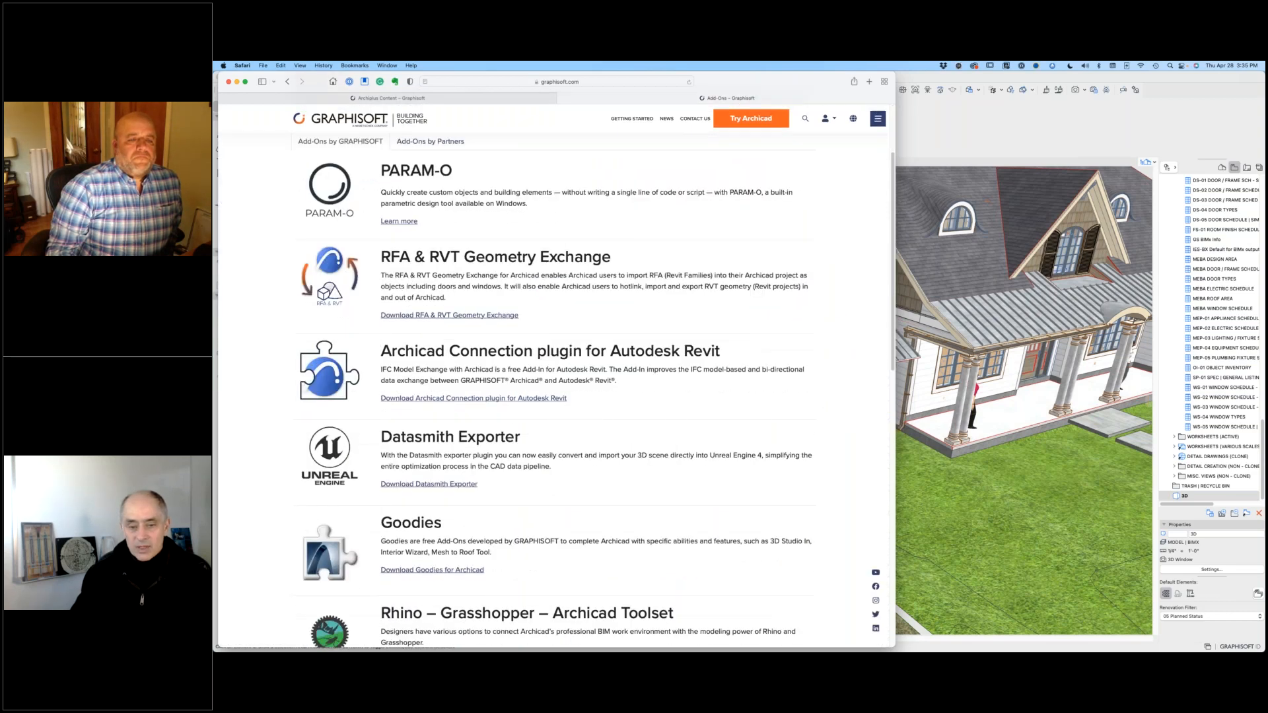
click(432, 448)
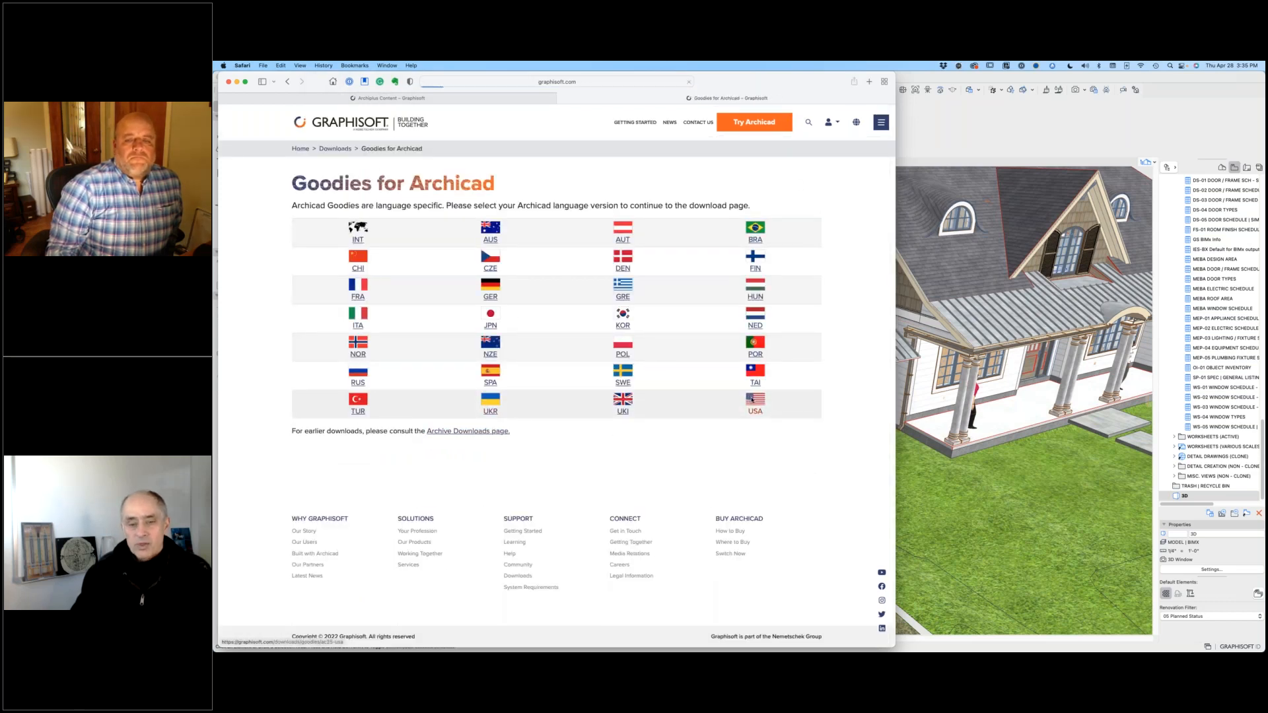
click(753, 400)
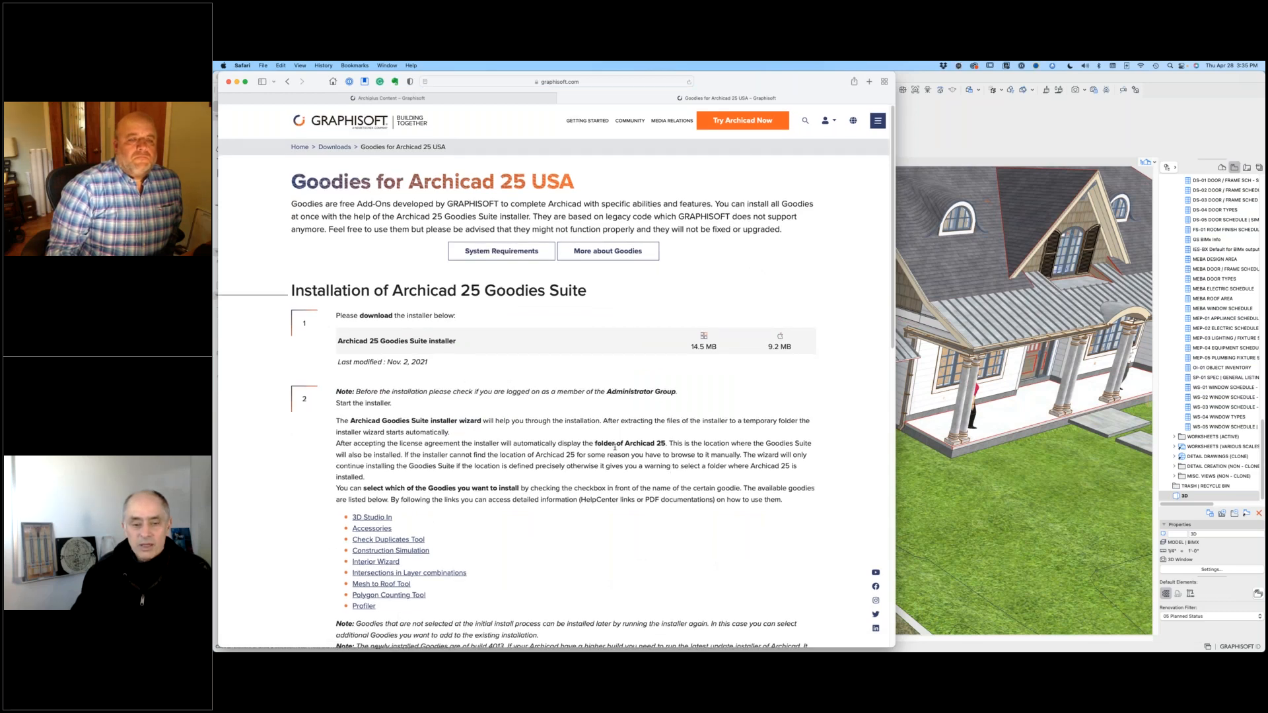
Step: Review the list of available goodies from 3D Studio In to Profiler by highlighting it, and clear the highlight
scroll(612, 455, down, 2)
scroll(609, 464, down, 5)
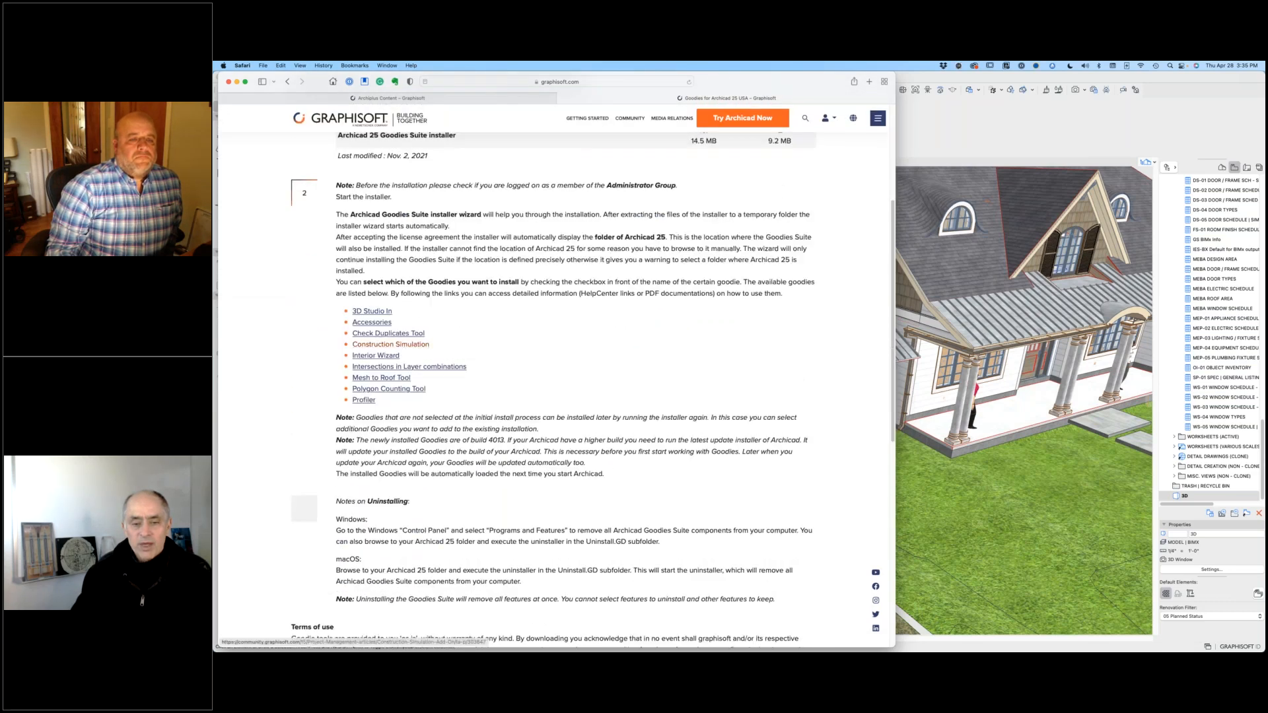
drag(332, 307, 376, 400)
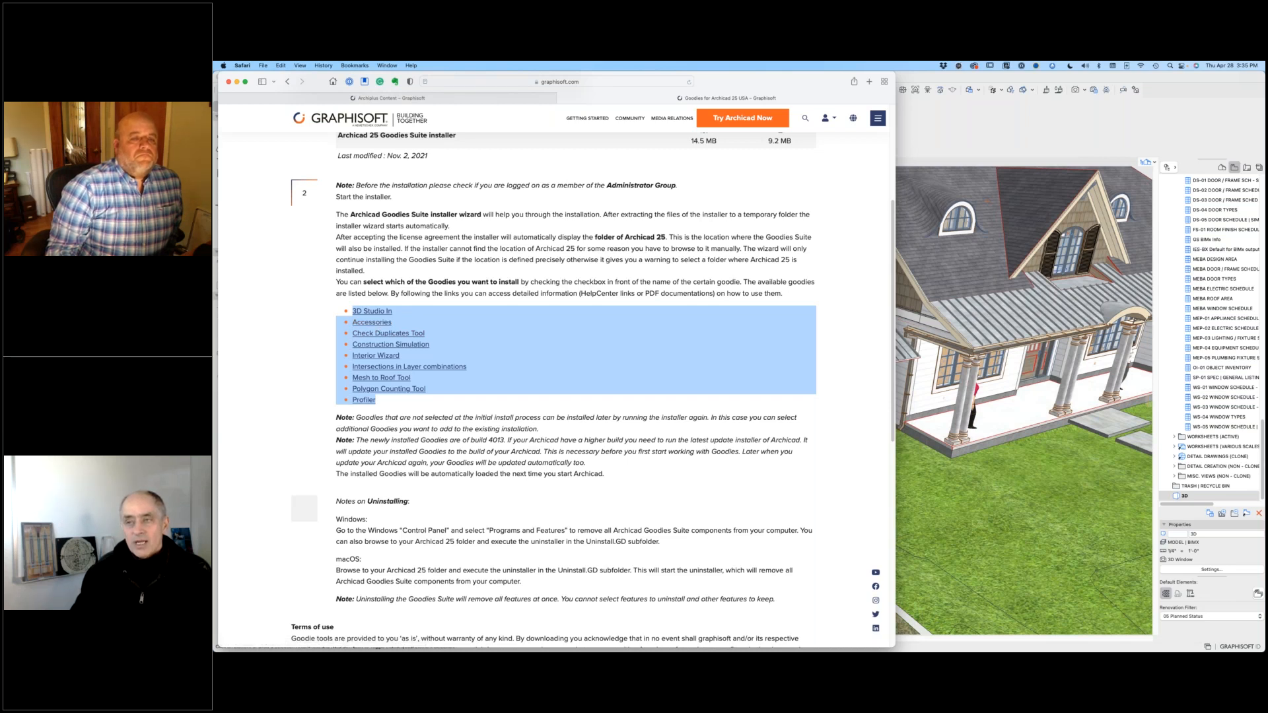
click(529, 456)
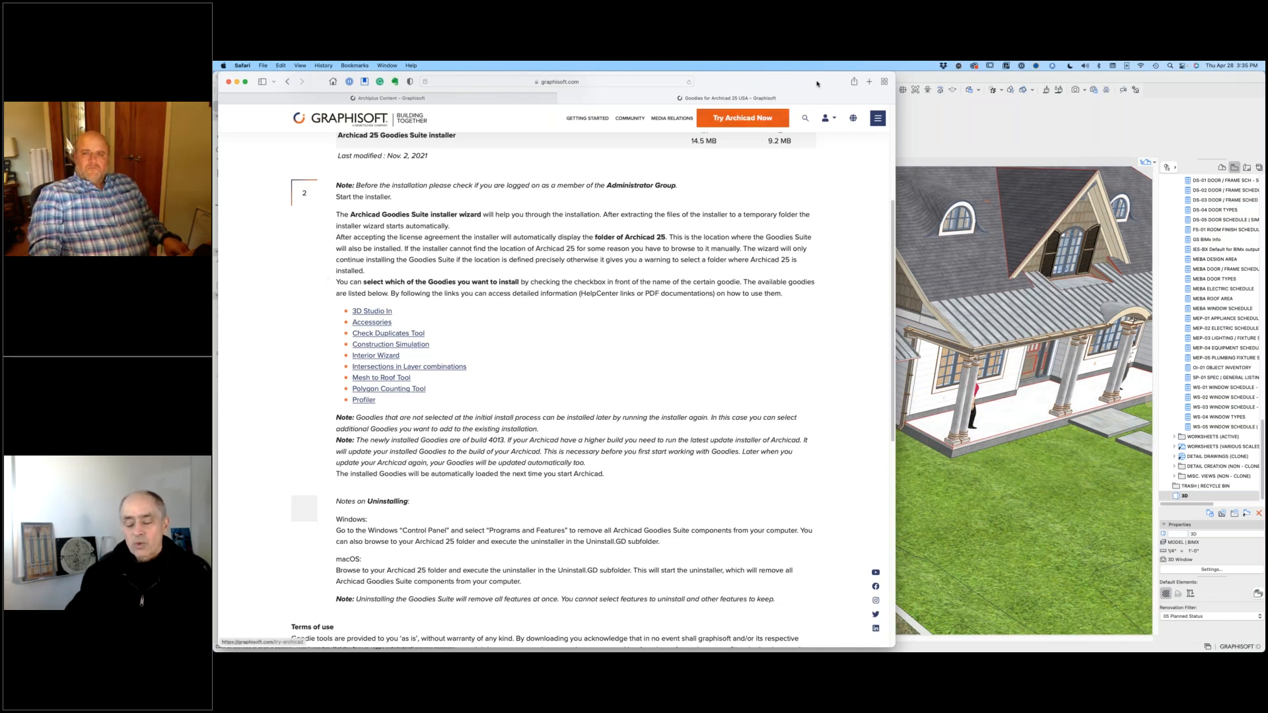
Step: Return to the Archicad 3D model and examine the detached standing seam roof beside the house from several angles and distances
click(1008, 78)
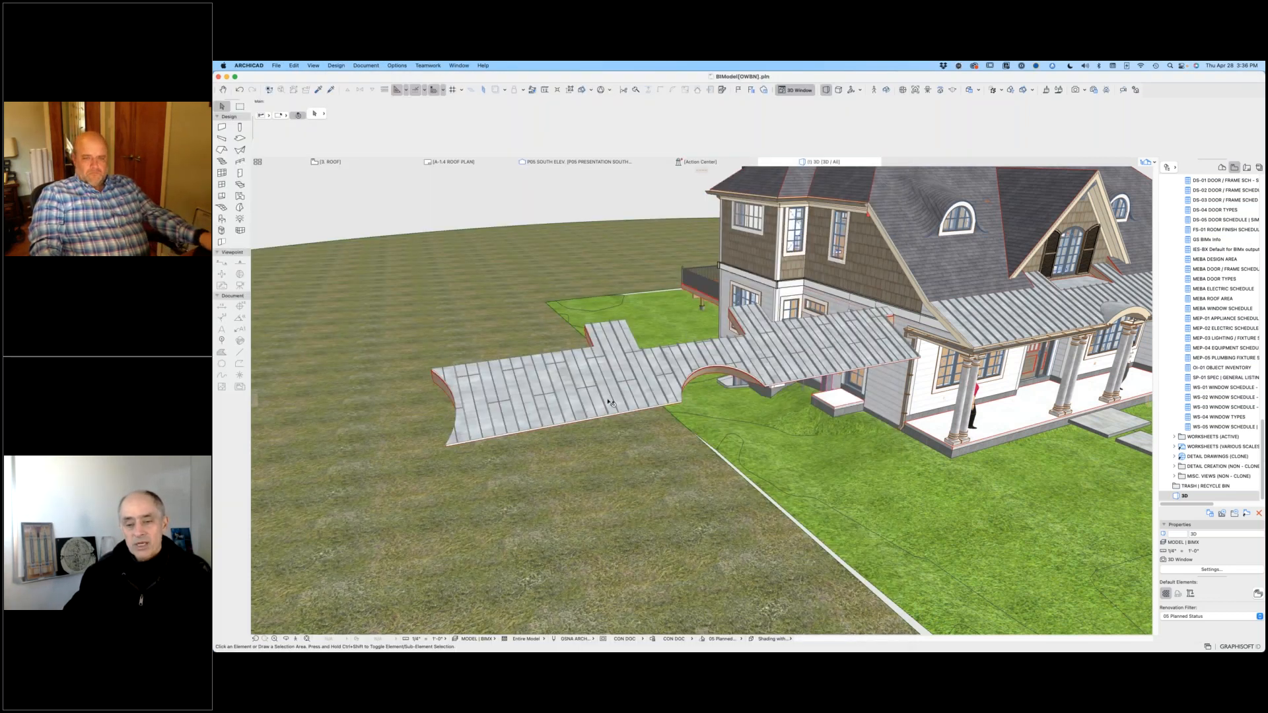
shift+middle_drag(608, 402, 796, 397)
scroll(803, 393, up, 5)
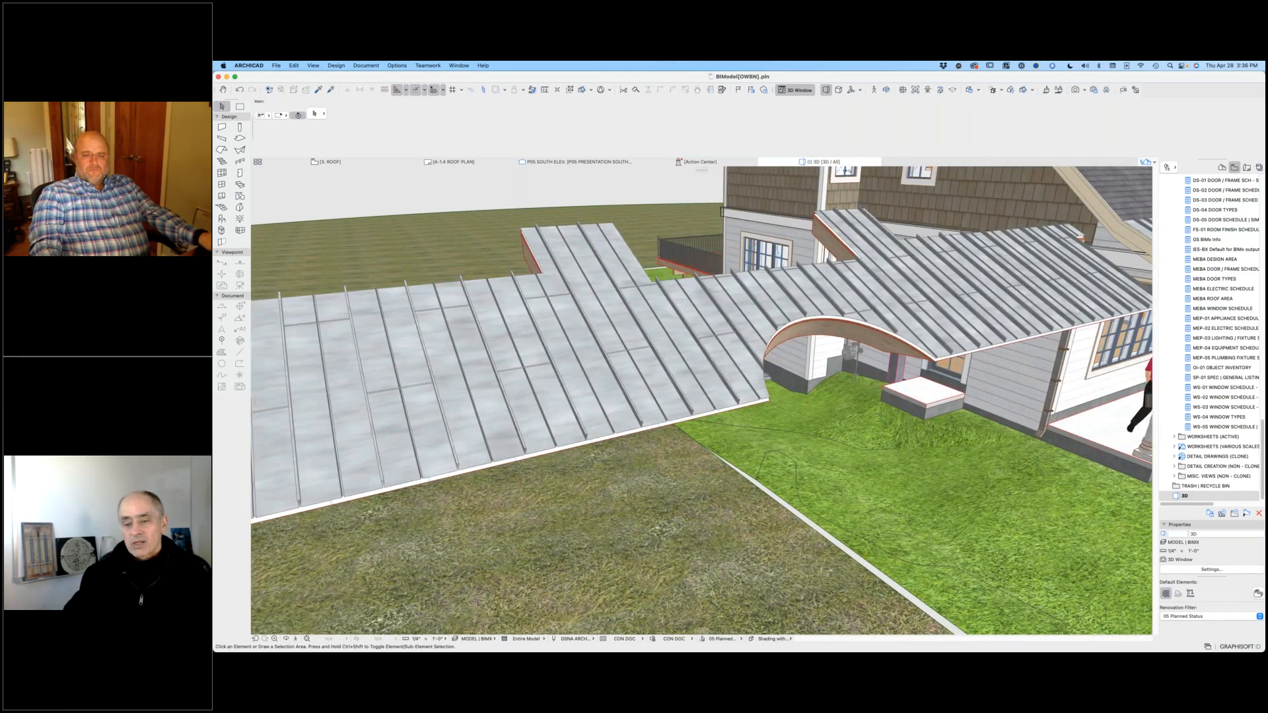
shift+middle_drag(608, 403, 806, 416)
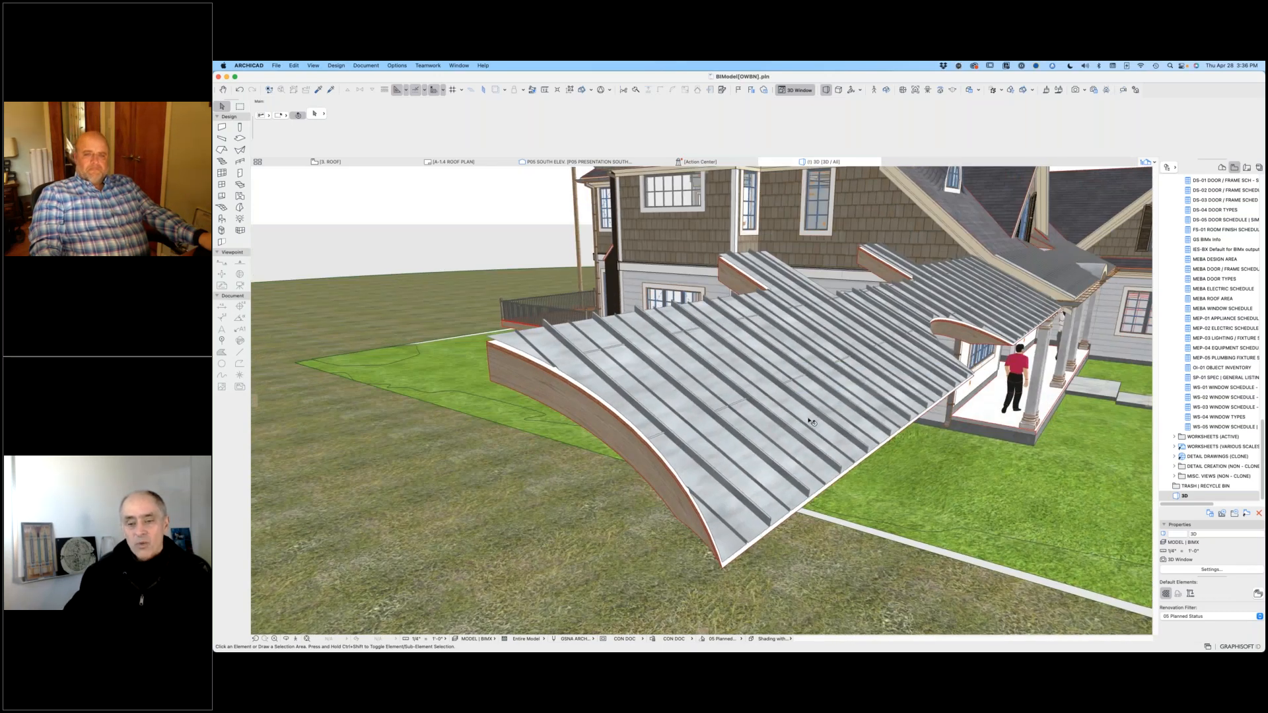
scroll(811, 423, up, 5)
scroll(811, 423, up, 3)
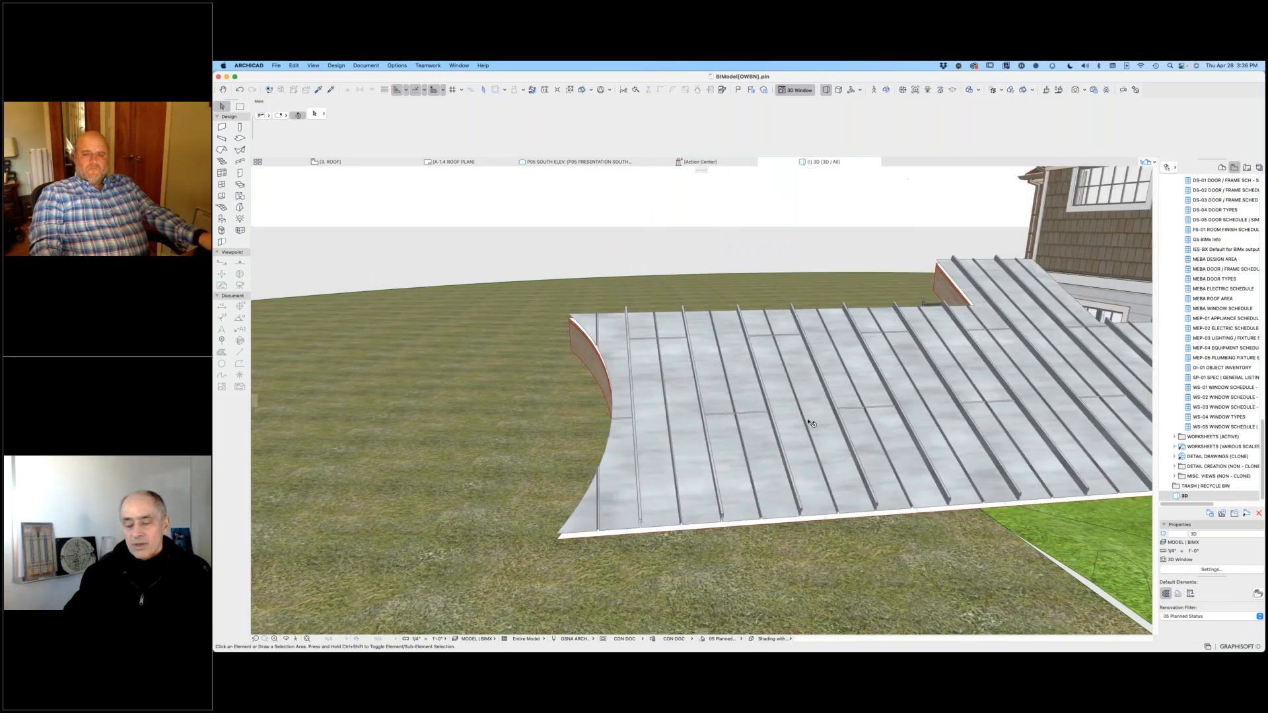
scroll(811, 422, down, 8)
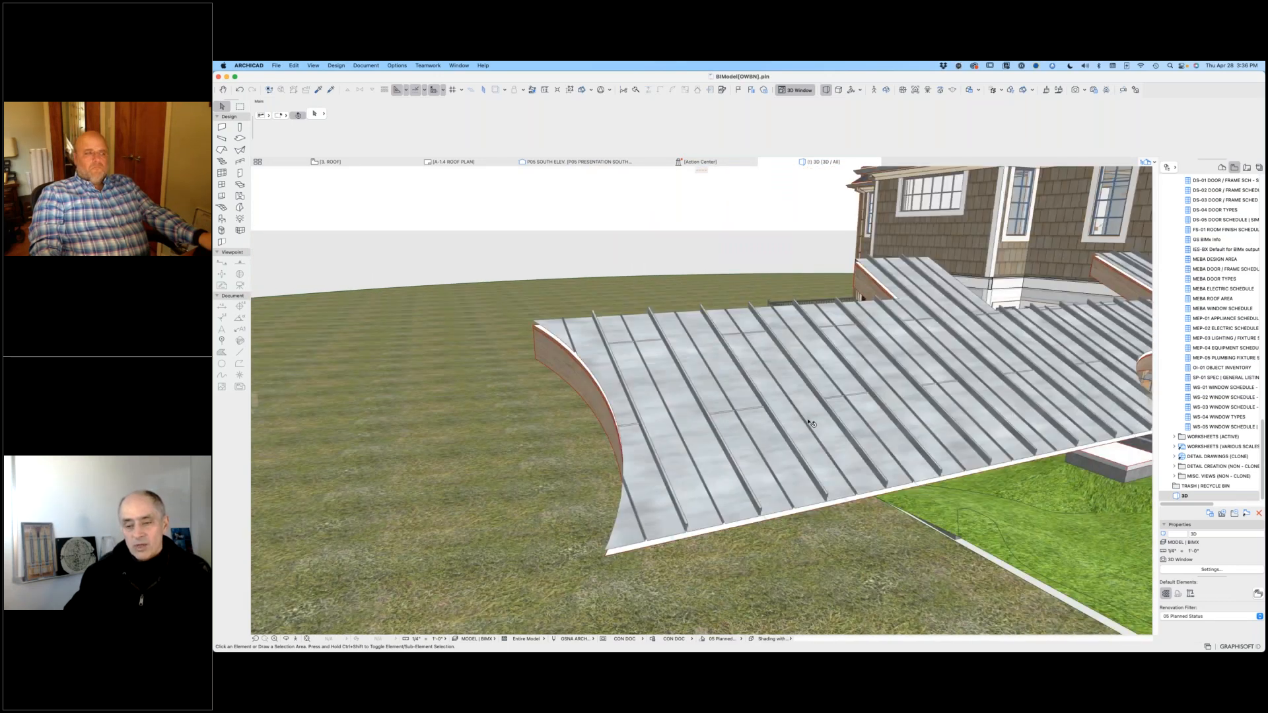
shift+middle_drag(811, 423, 811, 424)
scroll(811, 424, down, 4)
scroll(810, 424, down, 2)
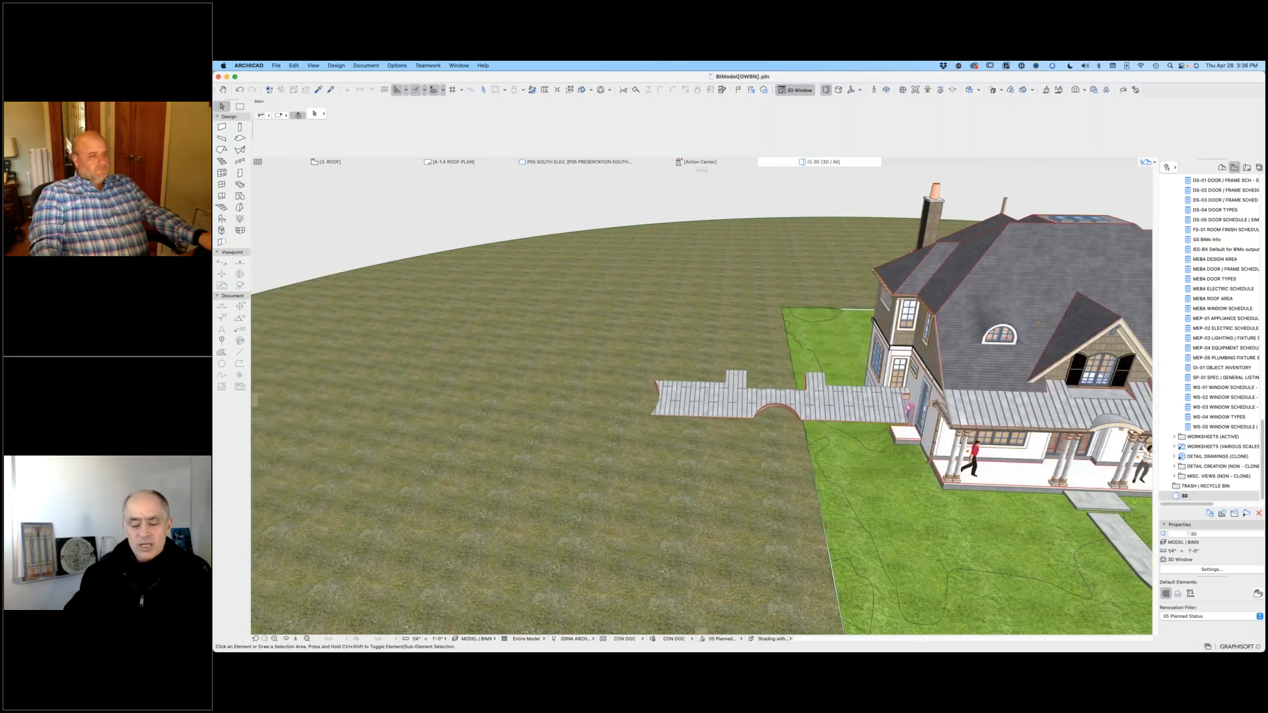
middle_drag(810, 424, 560, 425)
shift+middle_drag(690, 480, 503, 508)
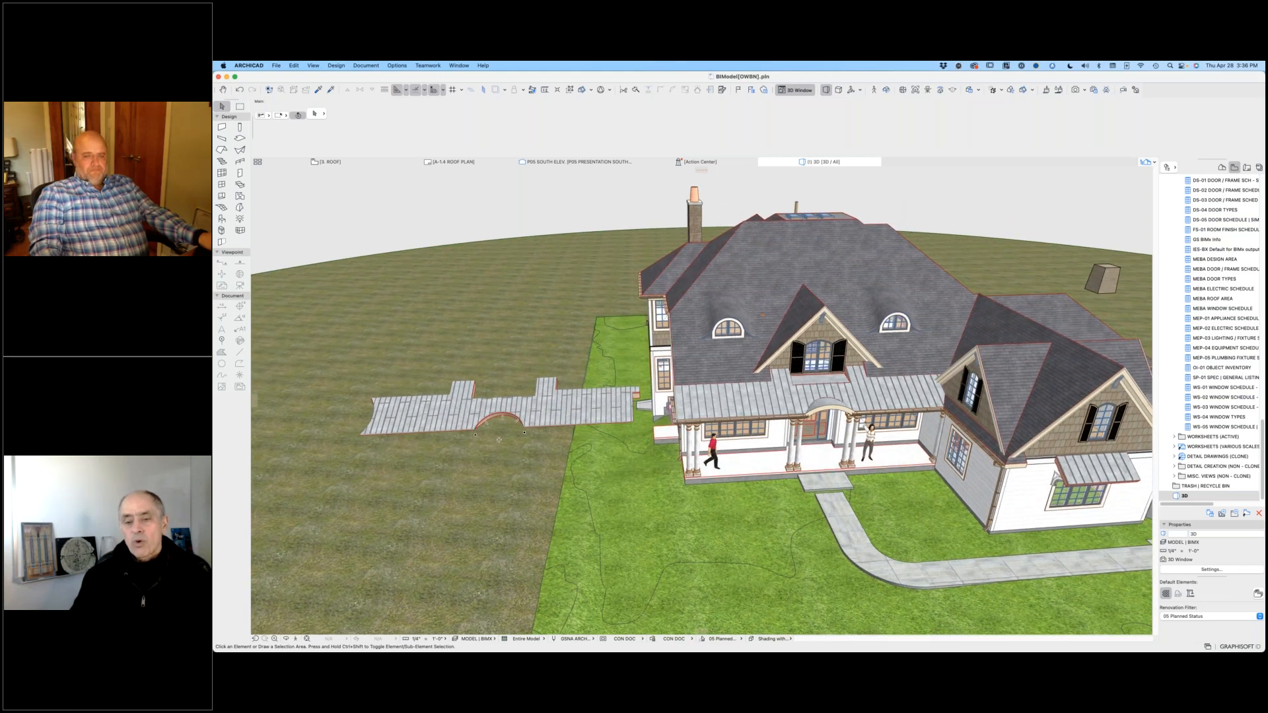
Step: Delete the detached standing seam roof sample beside the house and clear the selection
click(525, 404)
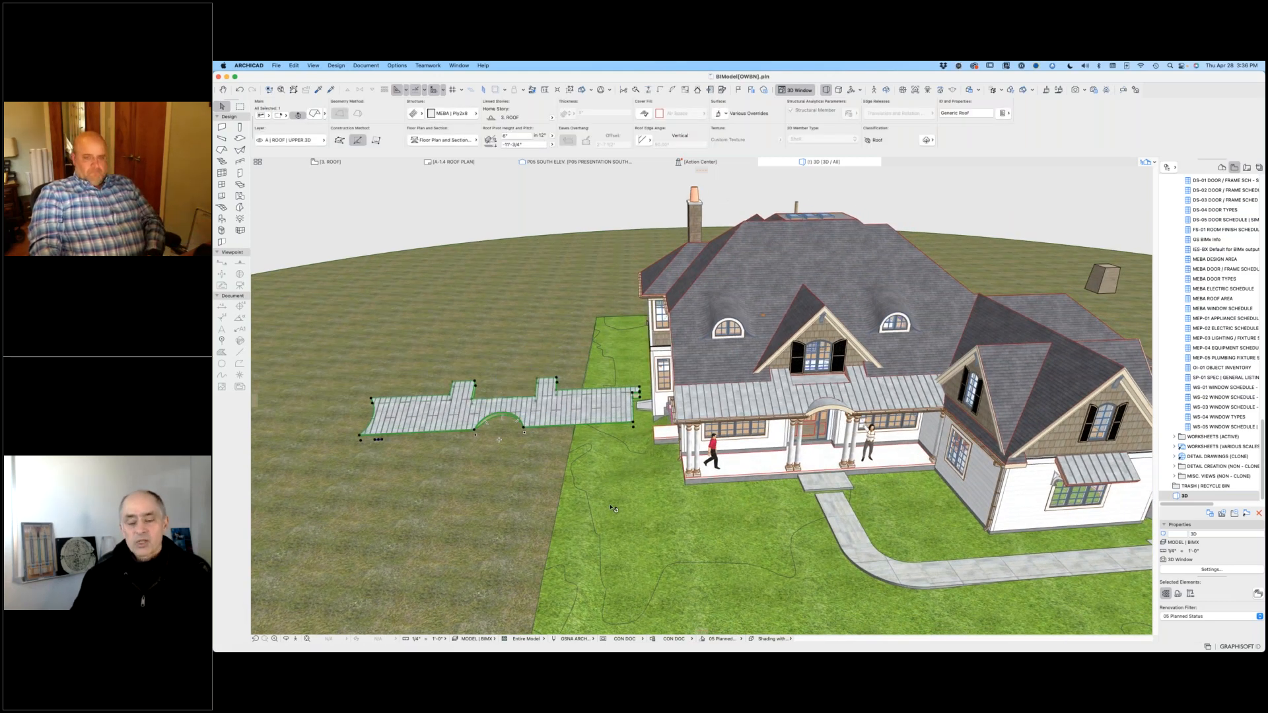
key(Delete)
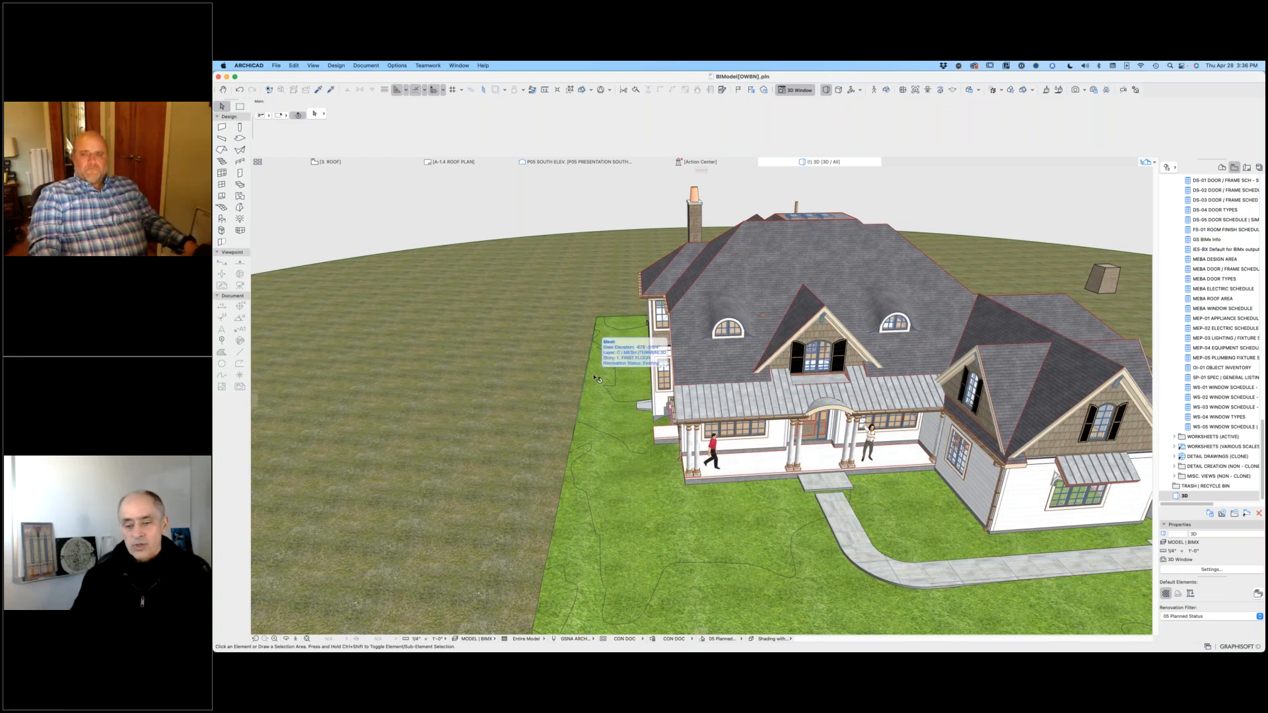
click(602, 442)
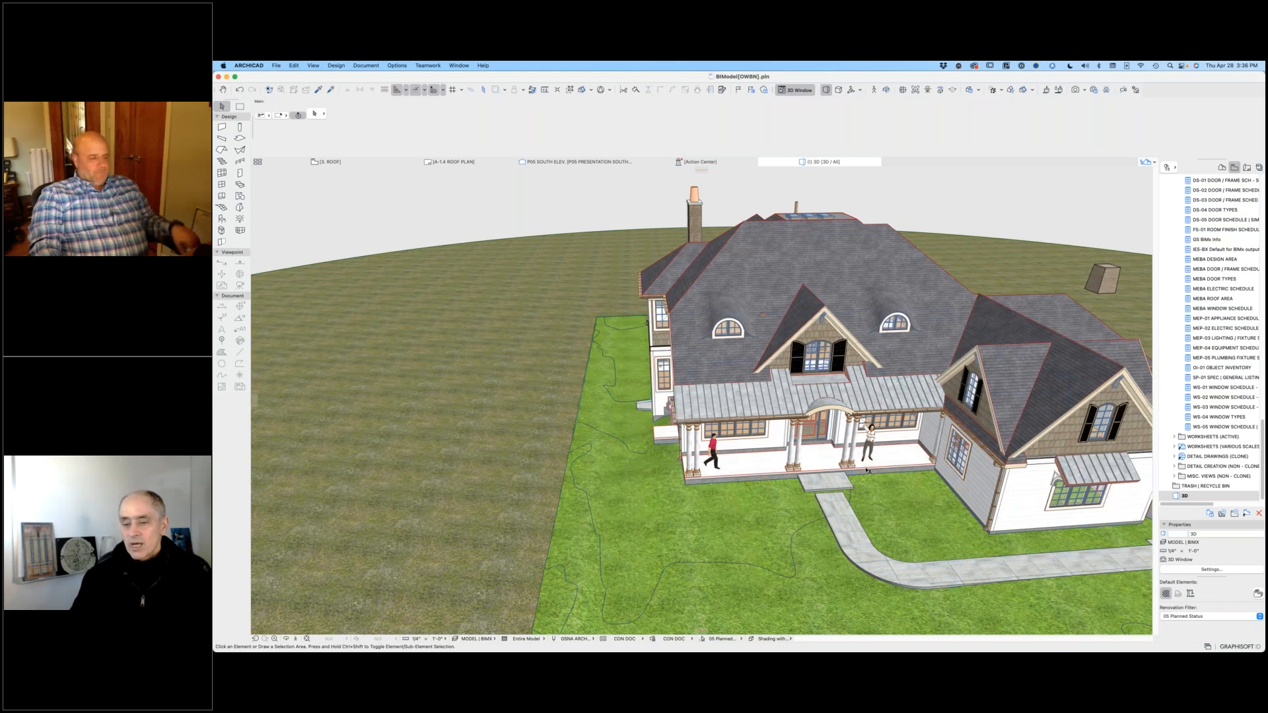
shift+middle_drag(867, 471, 862, 484)
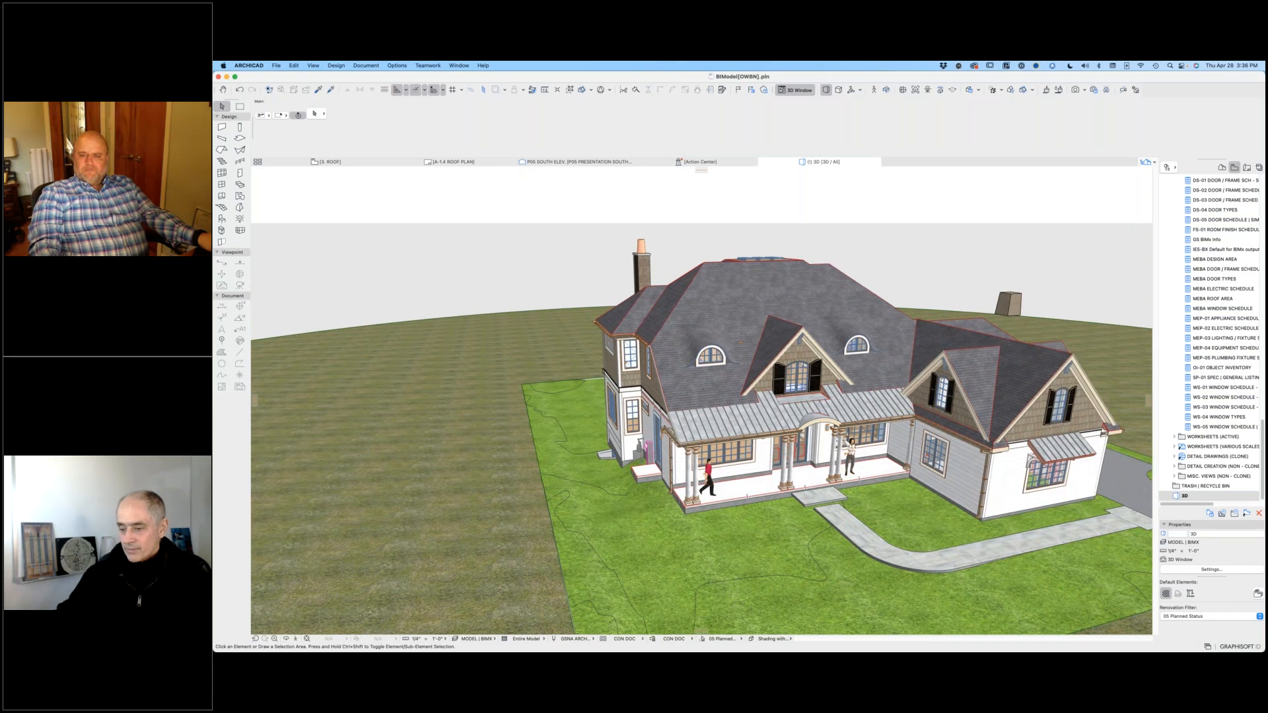
Step: Open the A-2.1 North & South Elevations layout from the A-2 Exterior Elevations subset of the layout book
click(1247, 167)
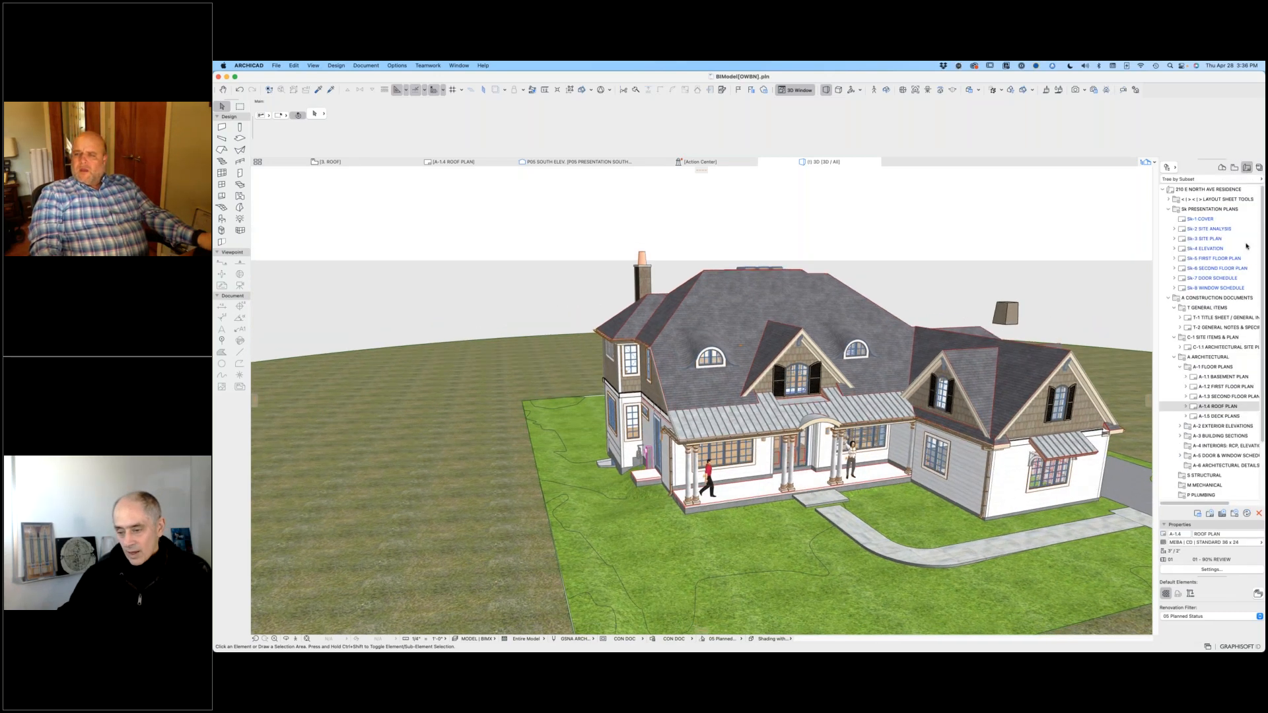
scroll(1233, 458, down, 3)
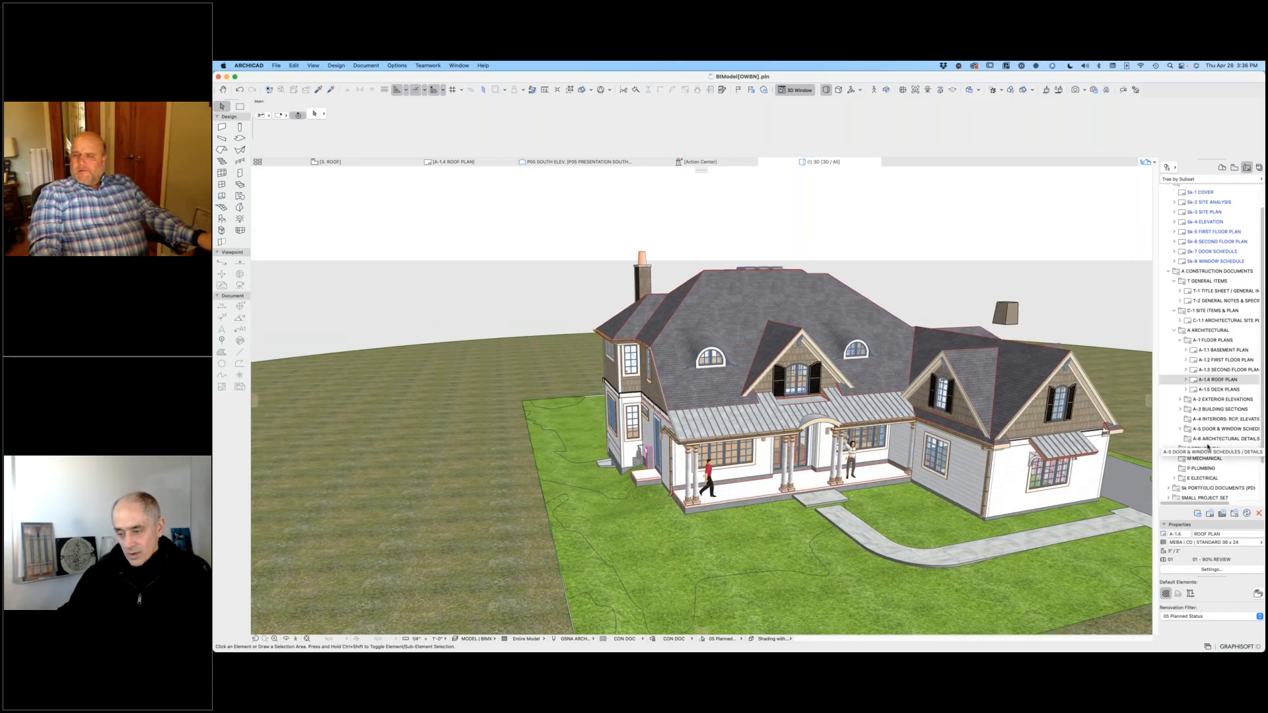
click(1181, 401)
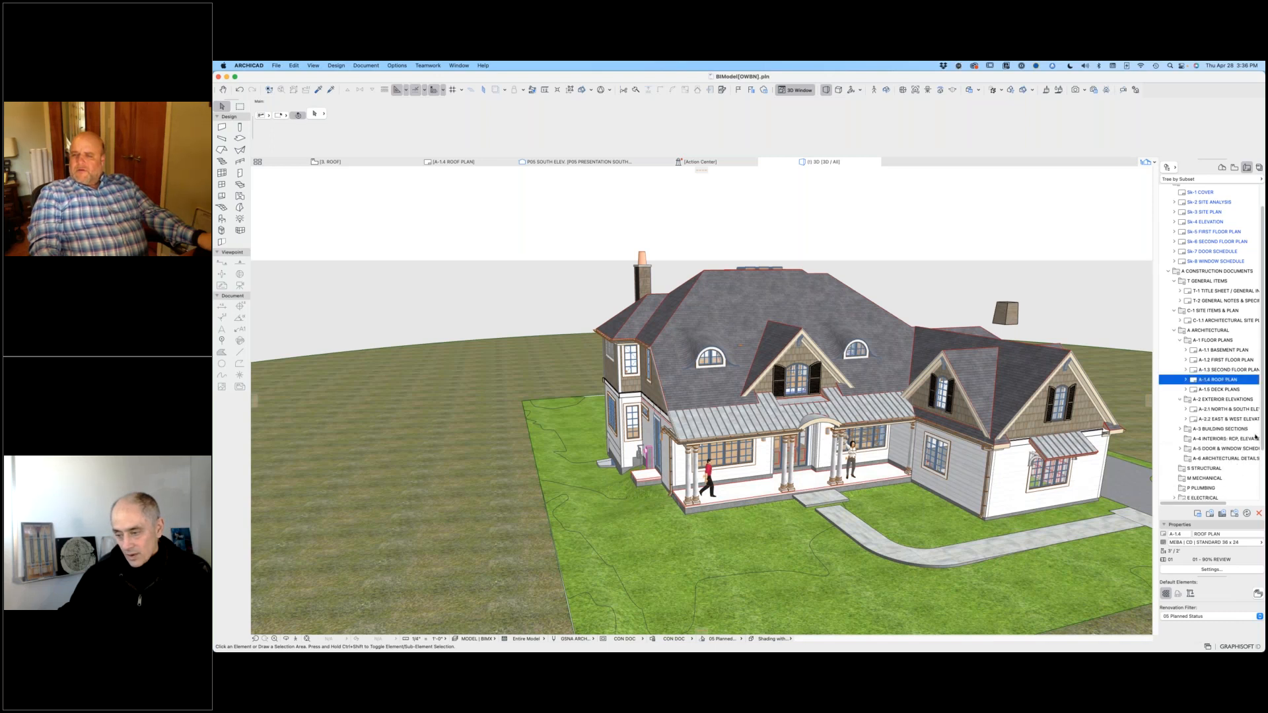
double_click(1219, 410)
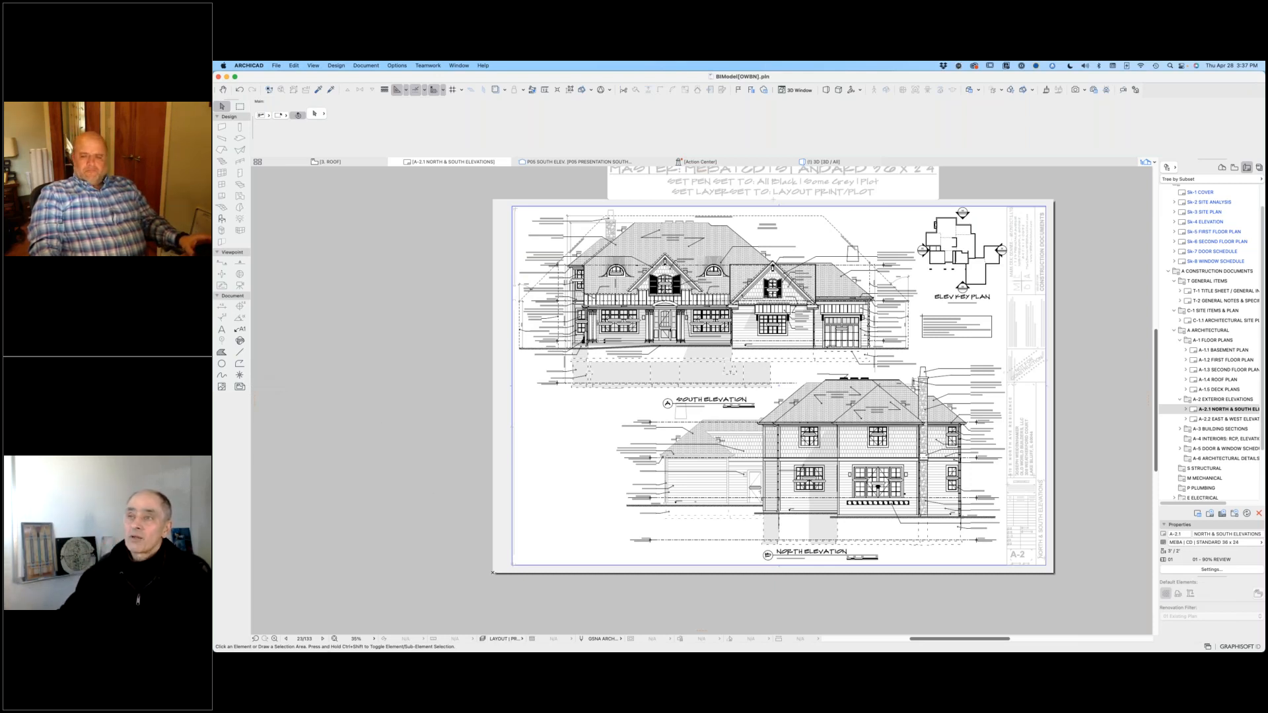
Step: Switch to Finder and open Font Test.pdf from the Architects Font Pack folder inside MEBALibrary's Fonts folder
mouse_move(497, 651)
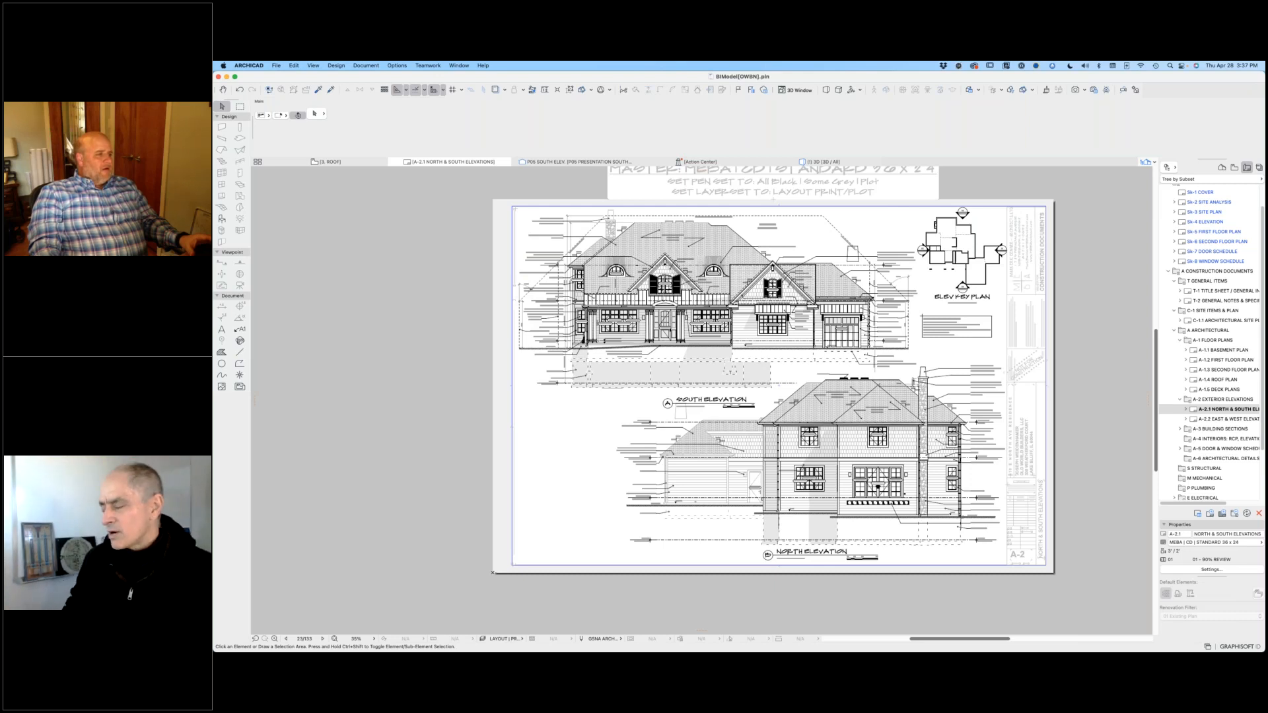
key(super+Tab)
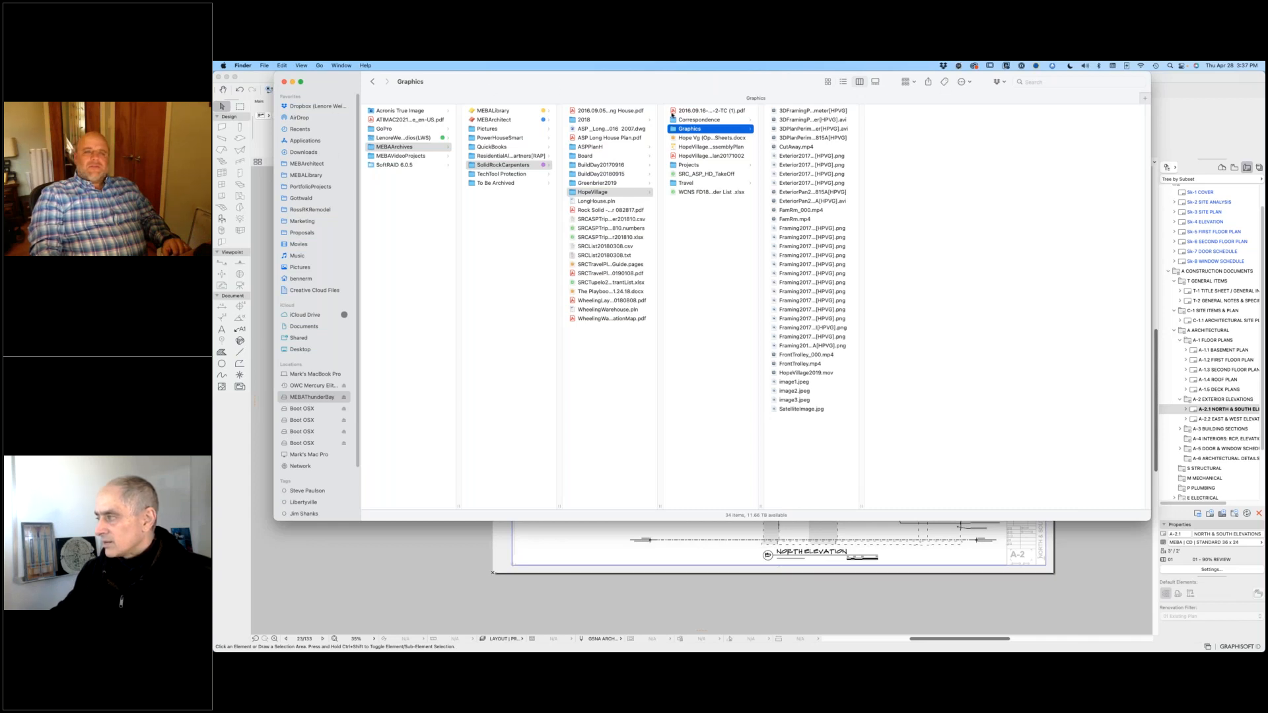
click(318, 174)
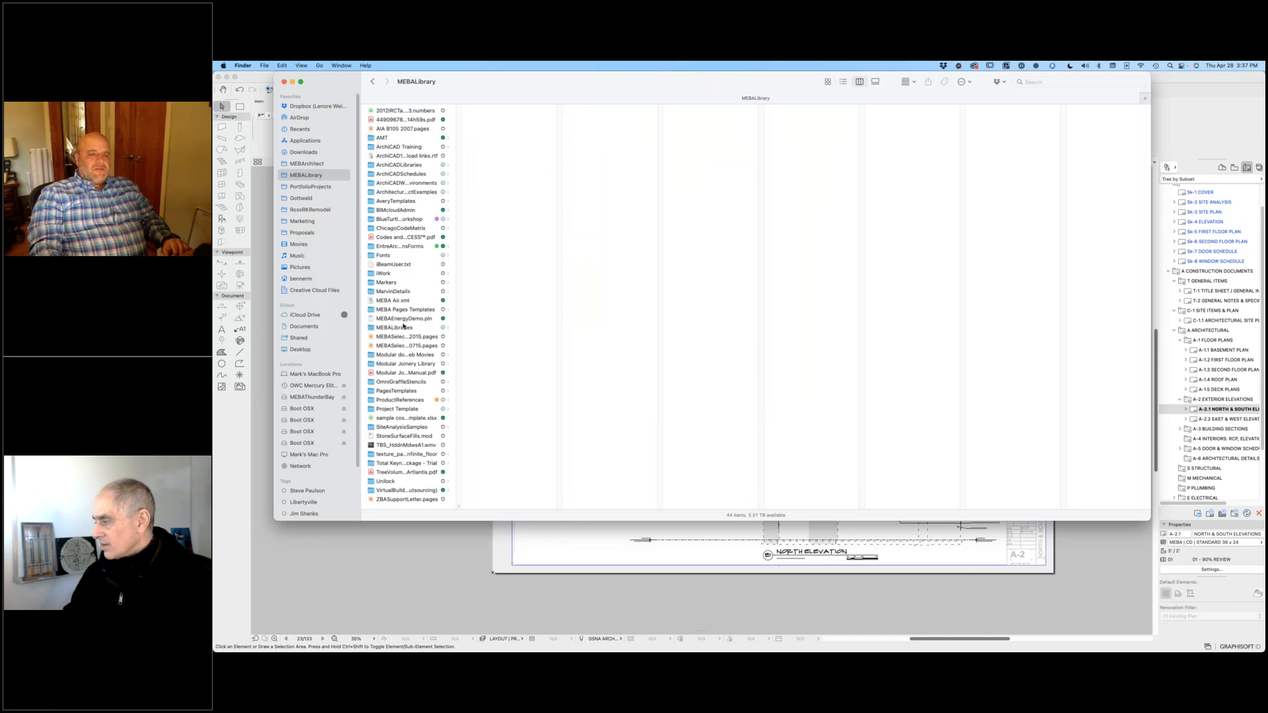
click(389, 256)
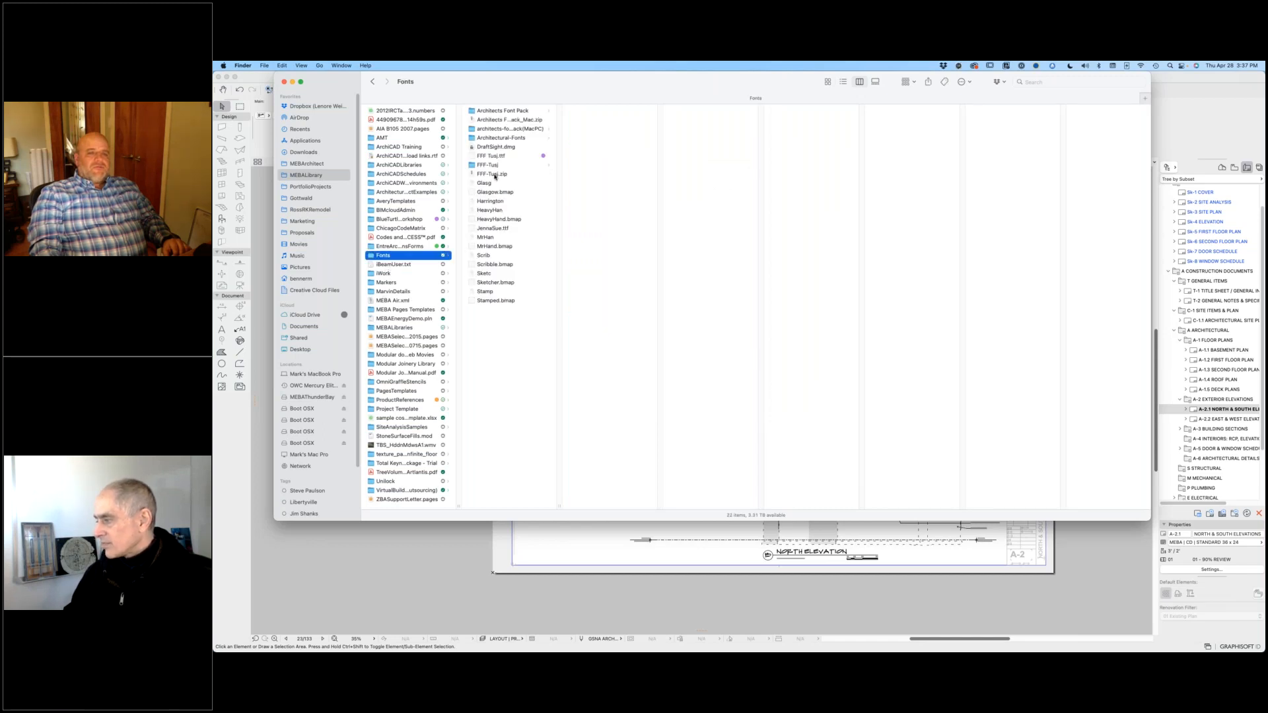
click(502, 111)
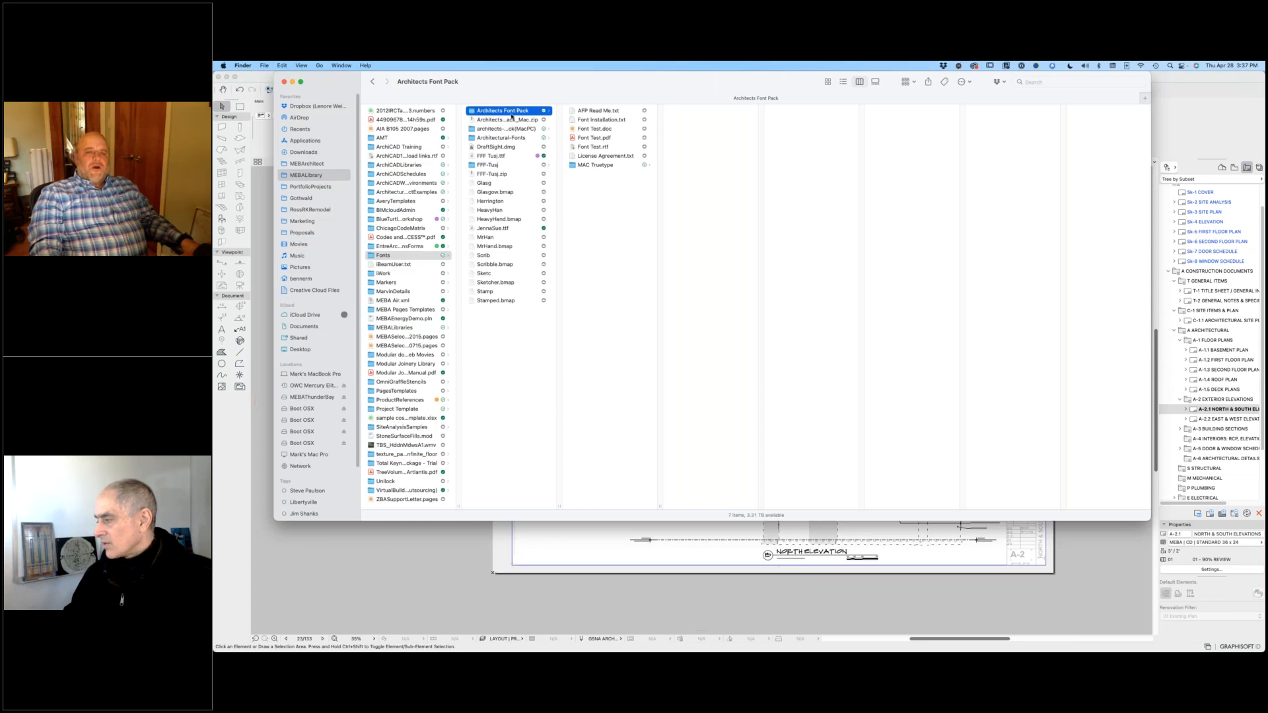
click(606, 111)
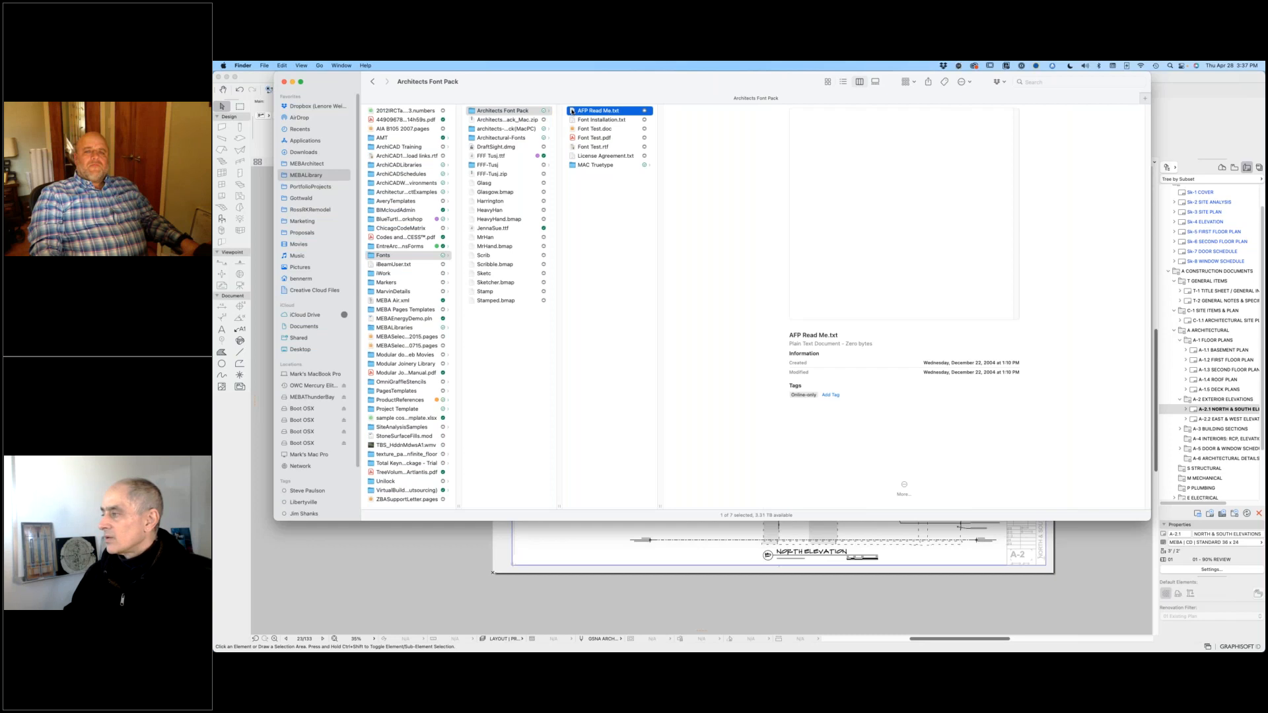
click(598, 138)
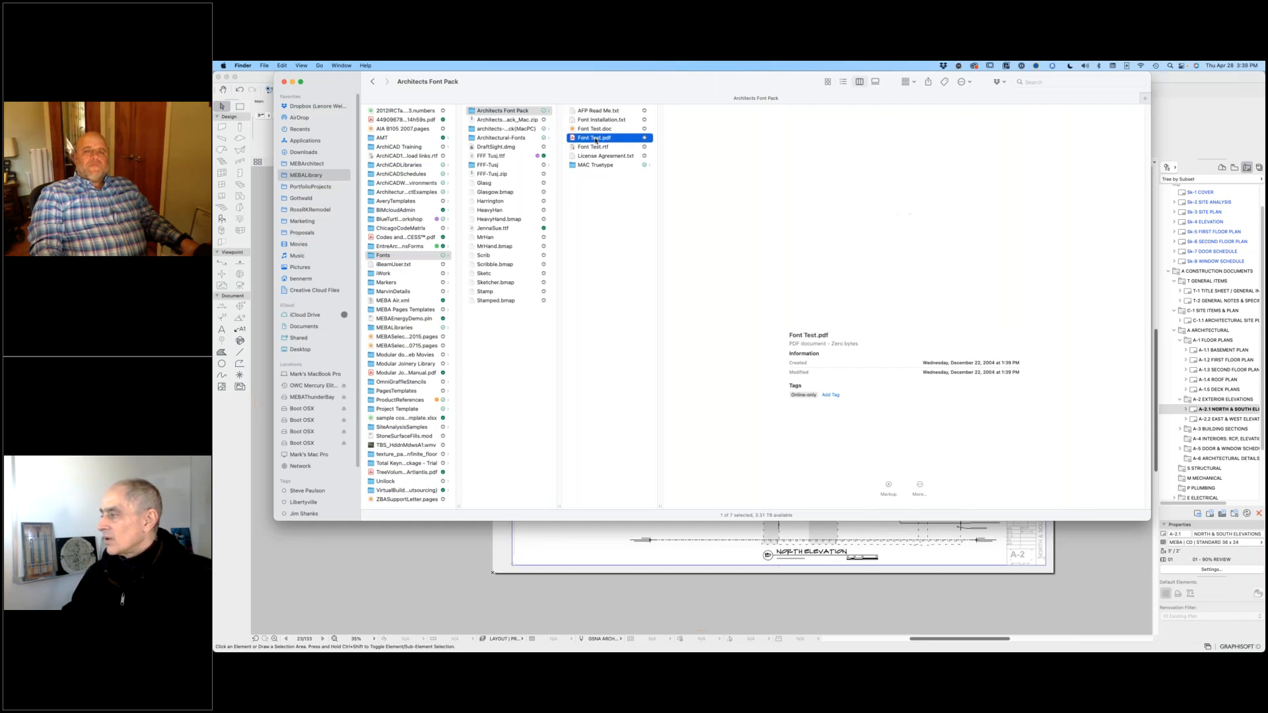
double_click(573, 139)
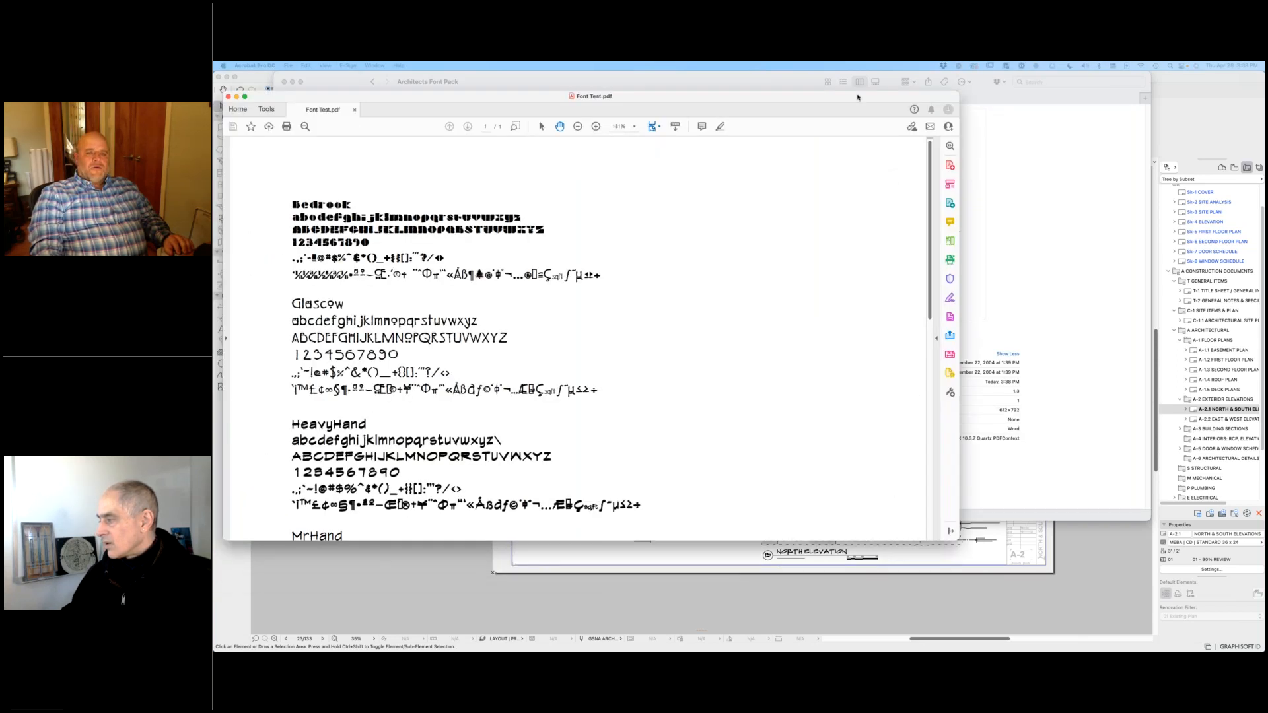
Step: Examine the font samples in the Font Test PDF from Bedrock to Stamped, returning to the MrHand, Scribble and Sketcher alphabets
scroll(822, 260, down, 2)
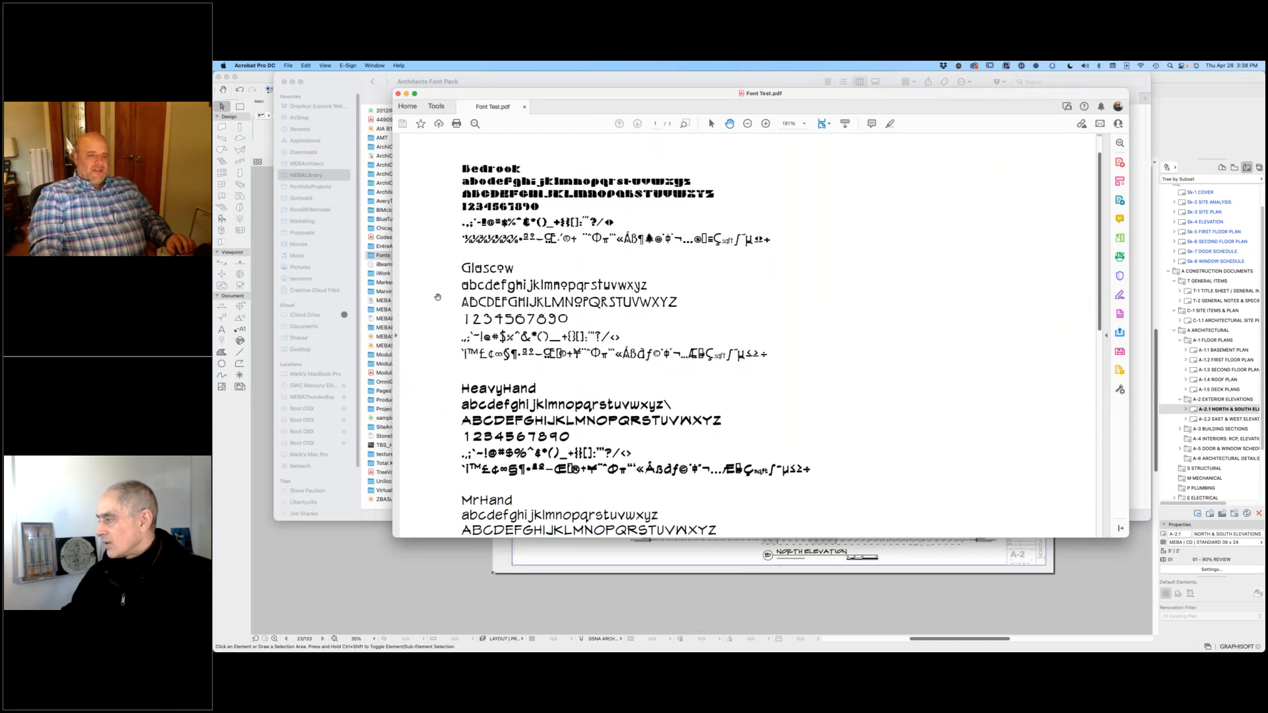
scroll(529, 328, down, 3)
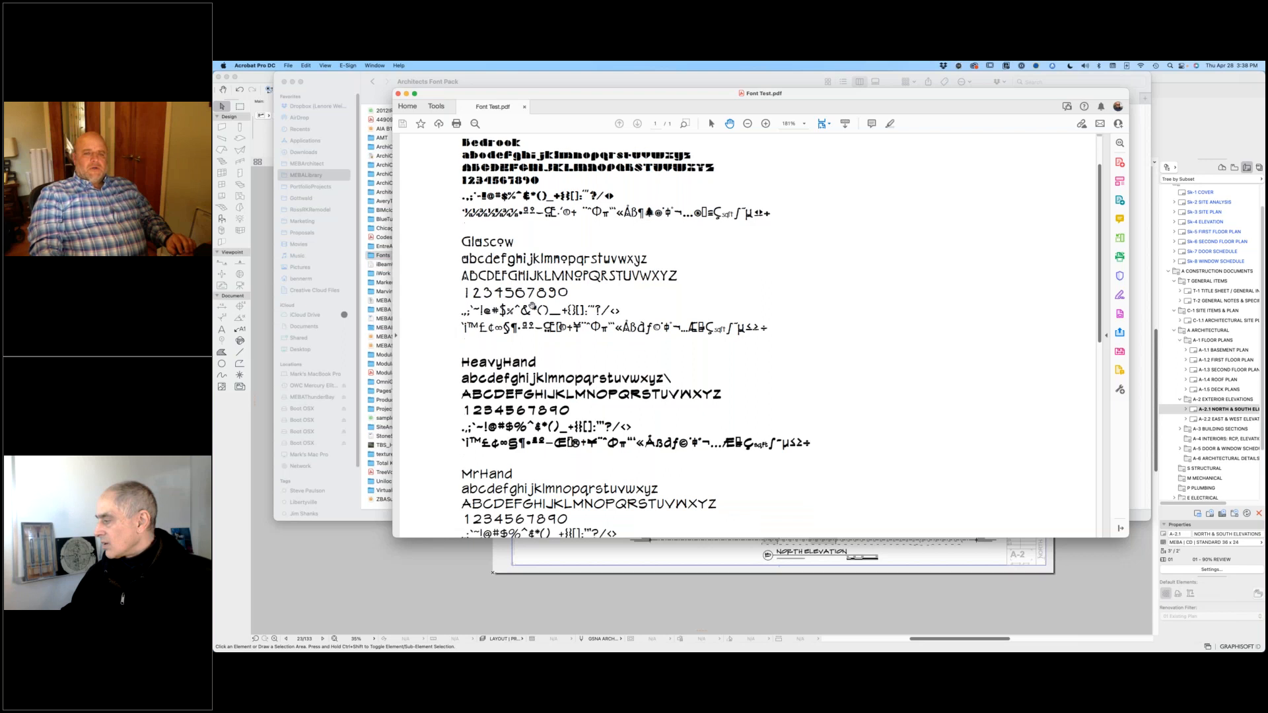
scroll(533, 329, down, 8)
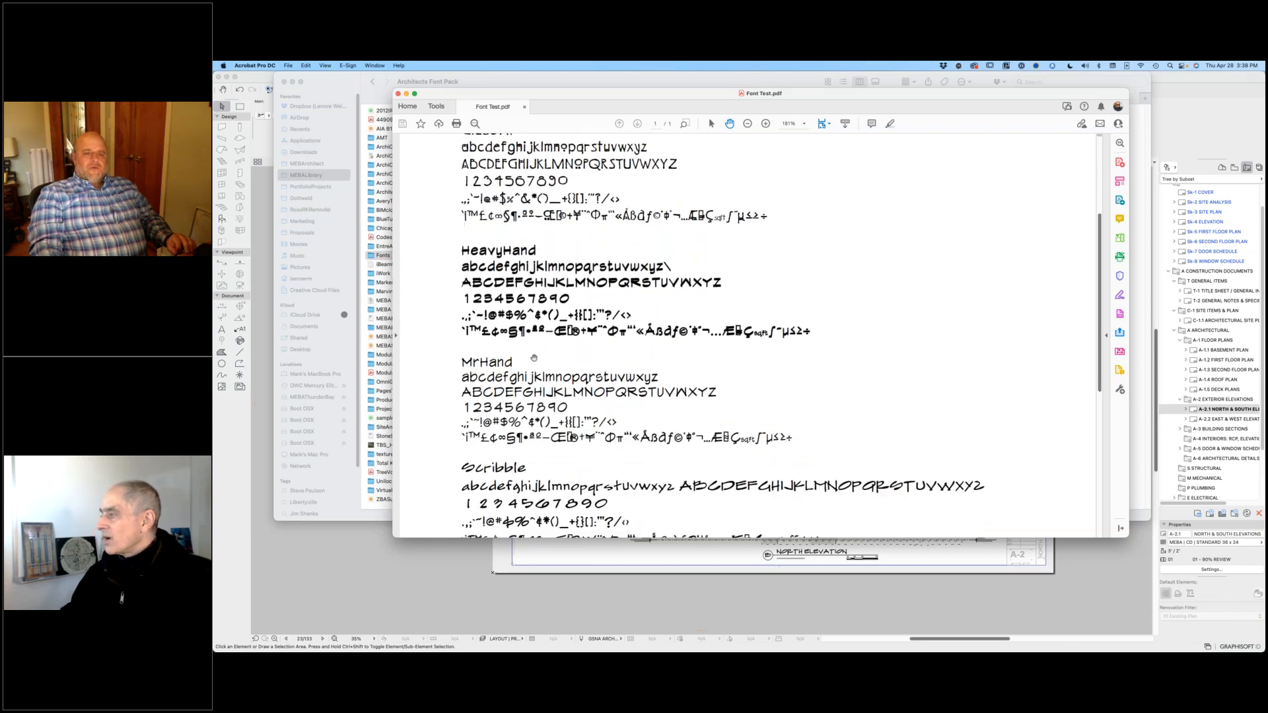
scroll(549, 339, up, 10)
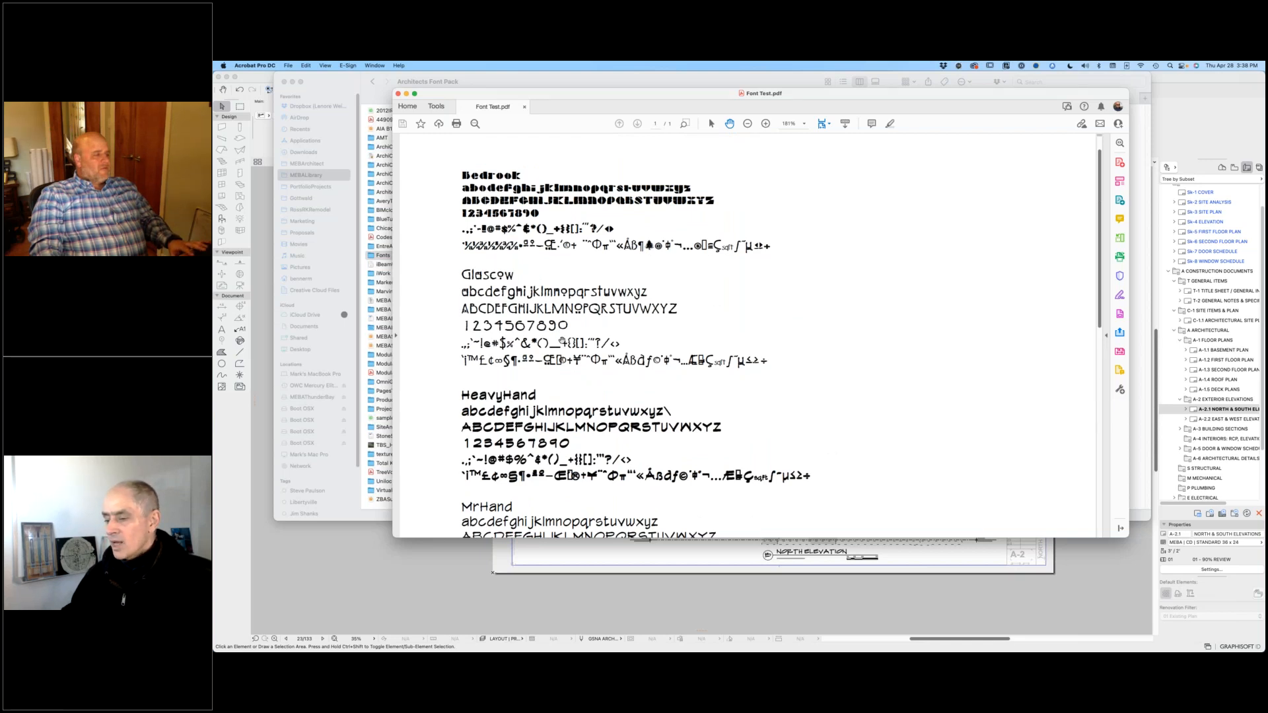
scroll(616, 420, down, 8)
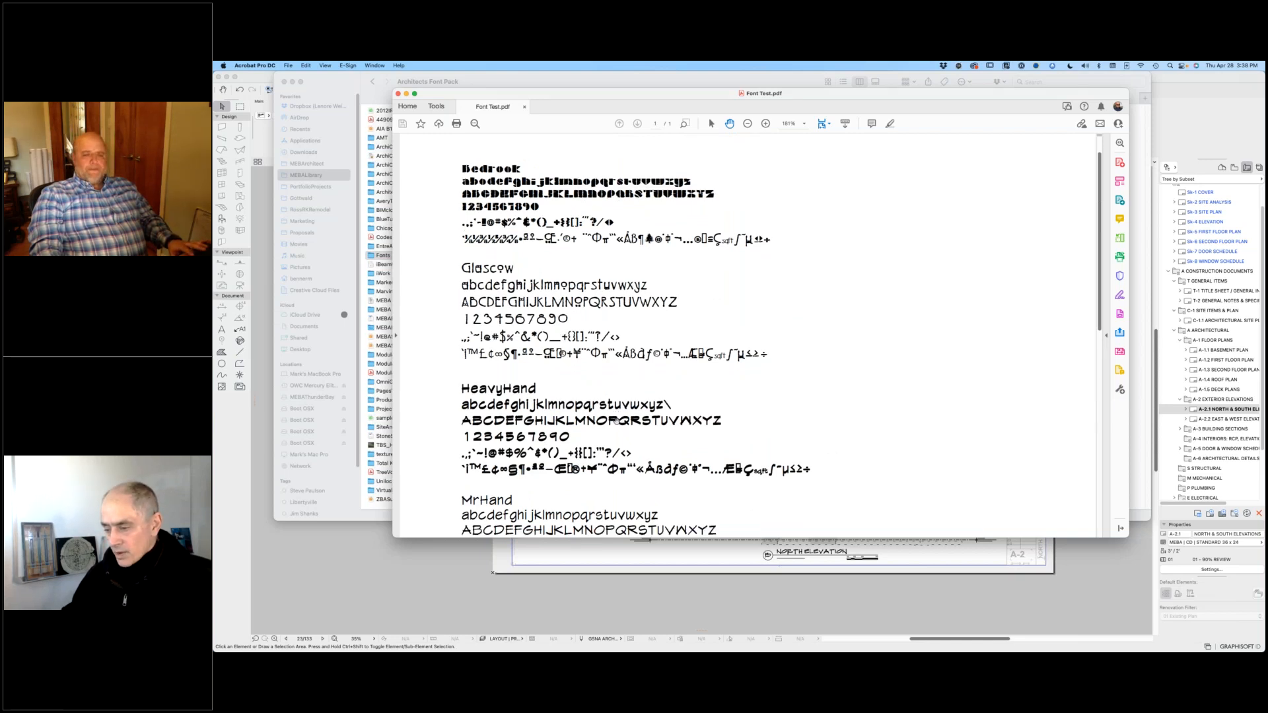
scroll(616, 421, down, 10)
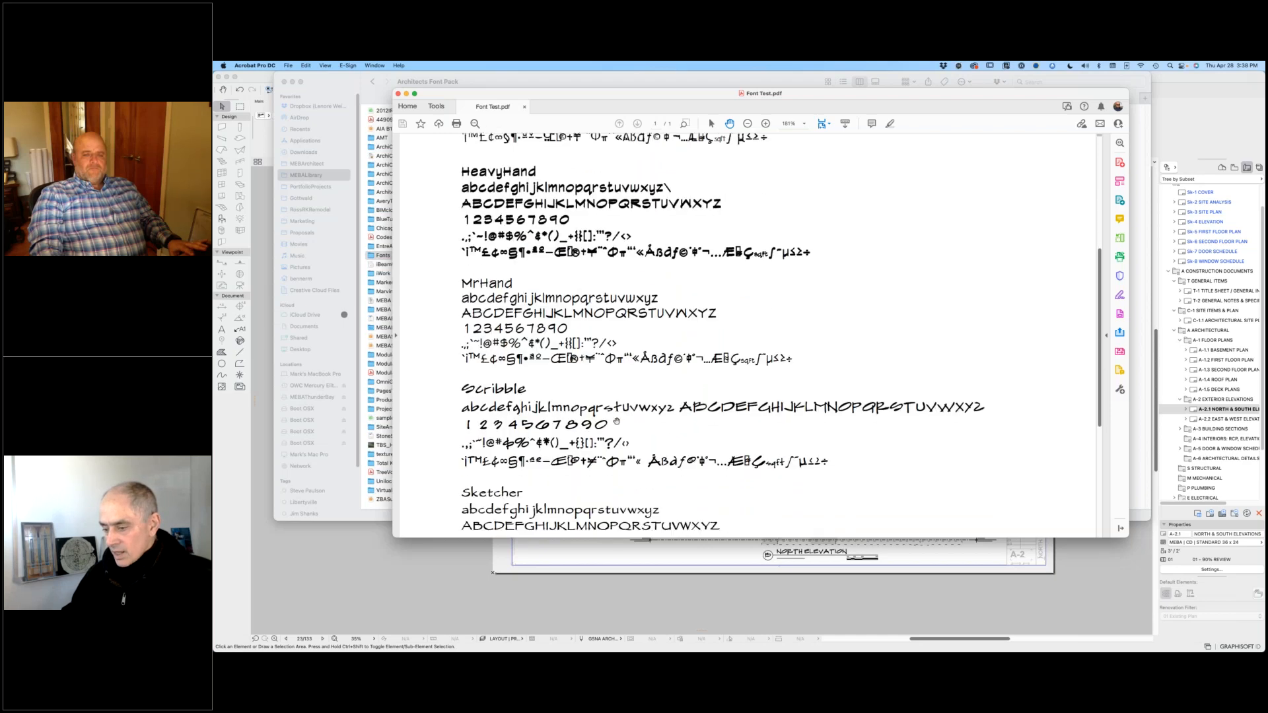
scroll(616, 421, down, 8)
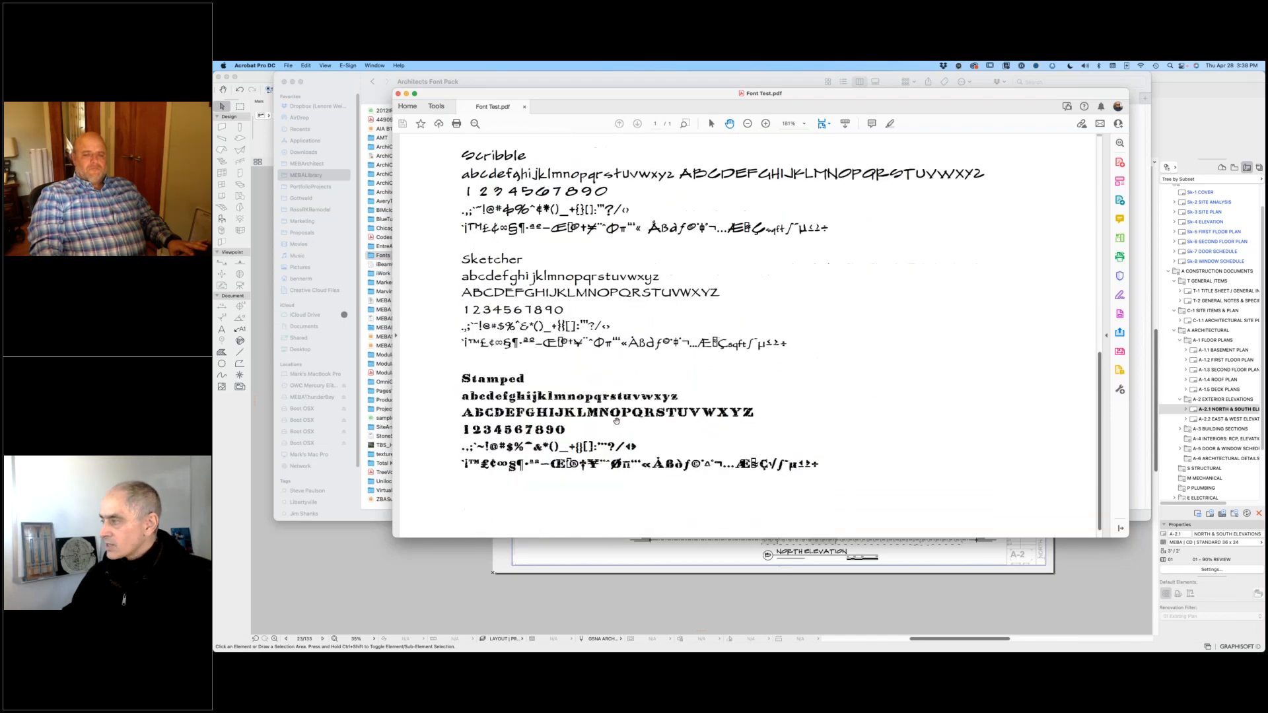
scroll(616, 421, up, 9)
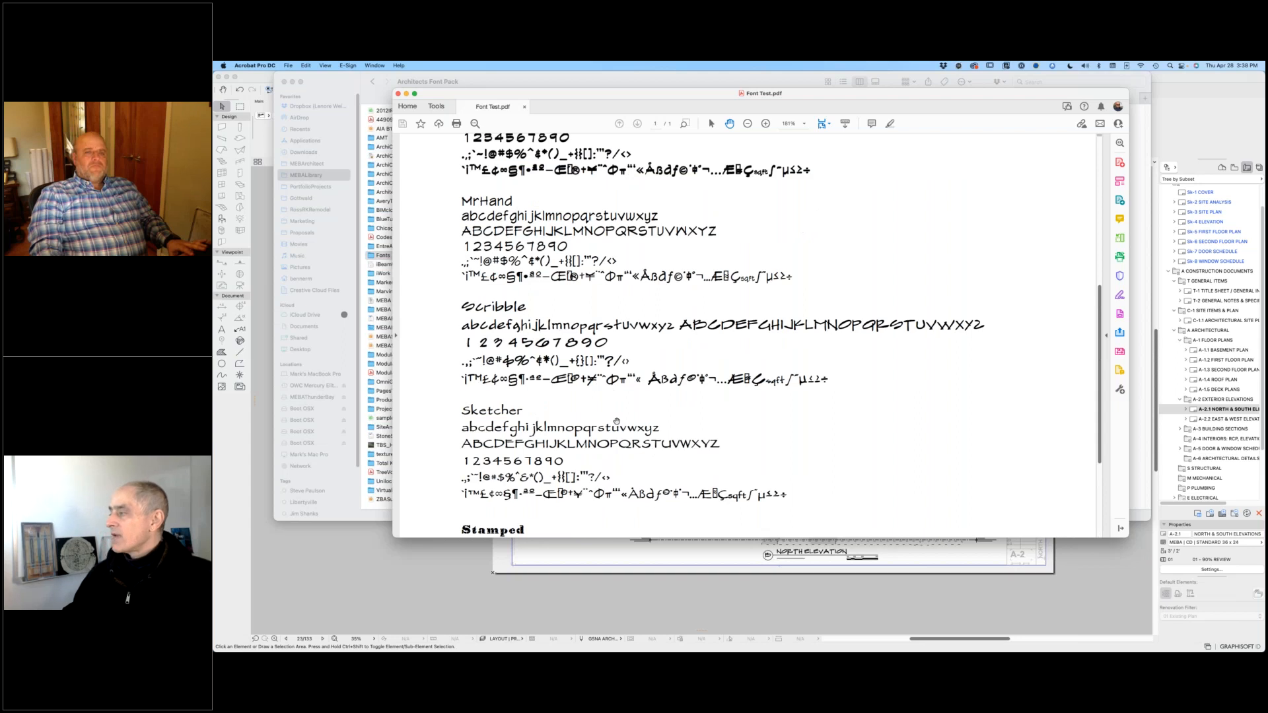
scroll(617, 421, up, 1)
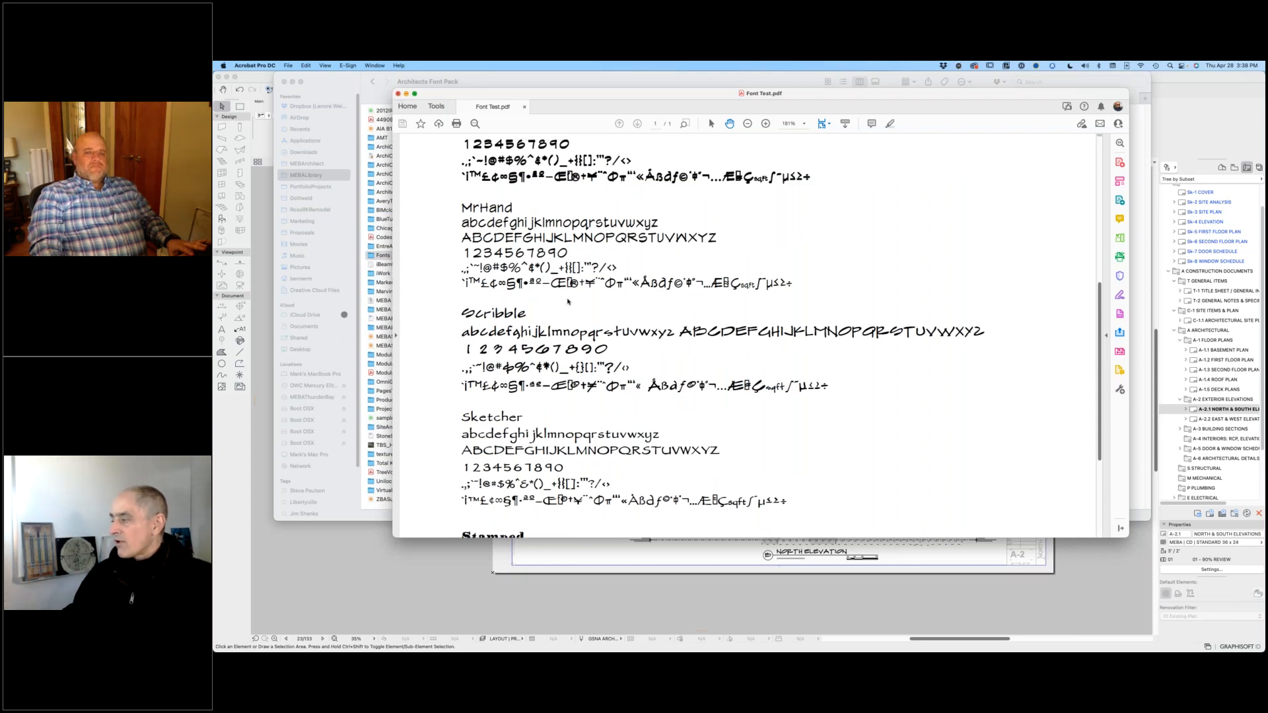
Step: Close the Font Test PDF and preview FFF_Tusj.ttf in the FFF-Tusj folder
click(398, 94)
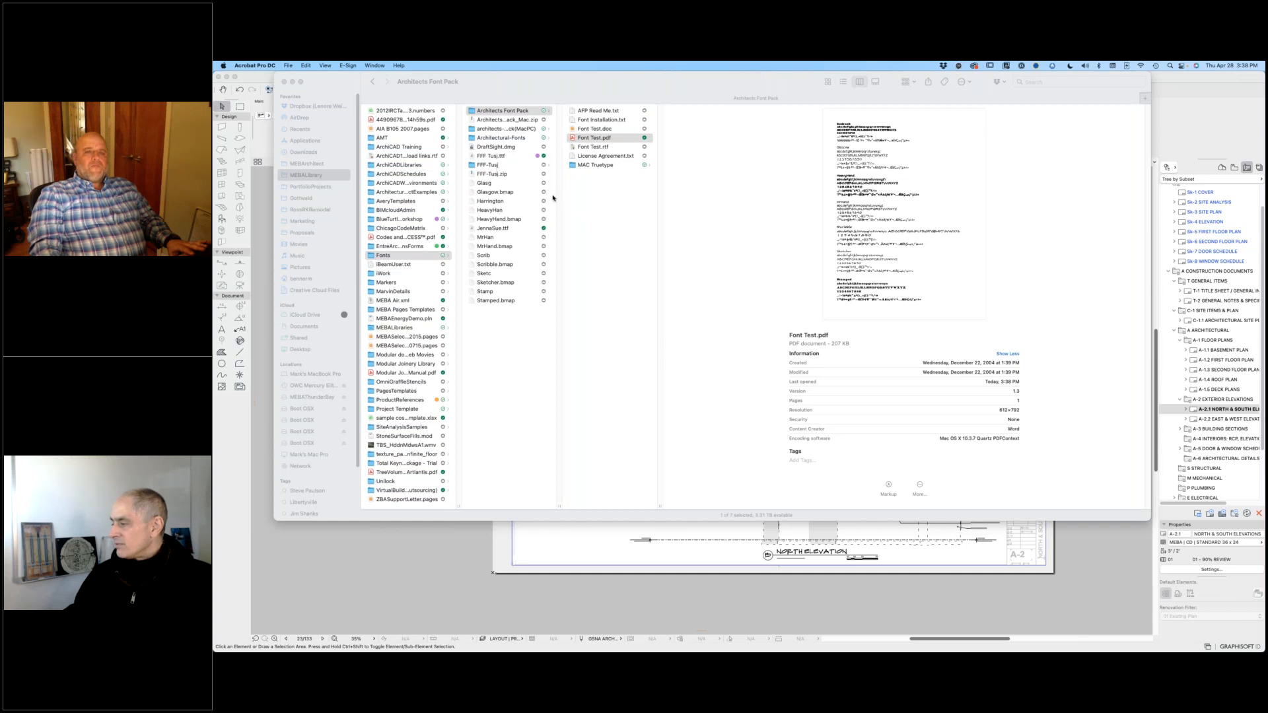
click(518, 167)
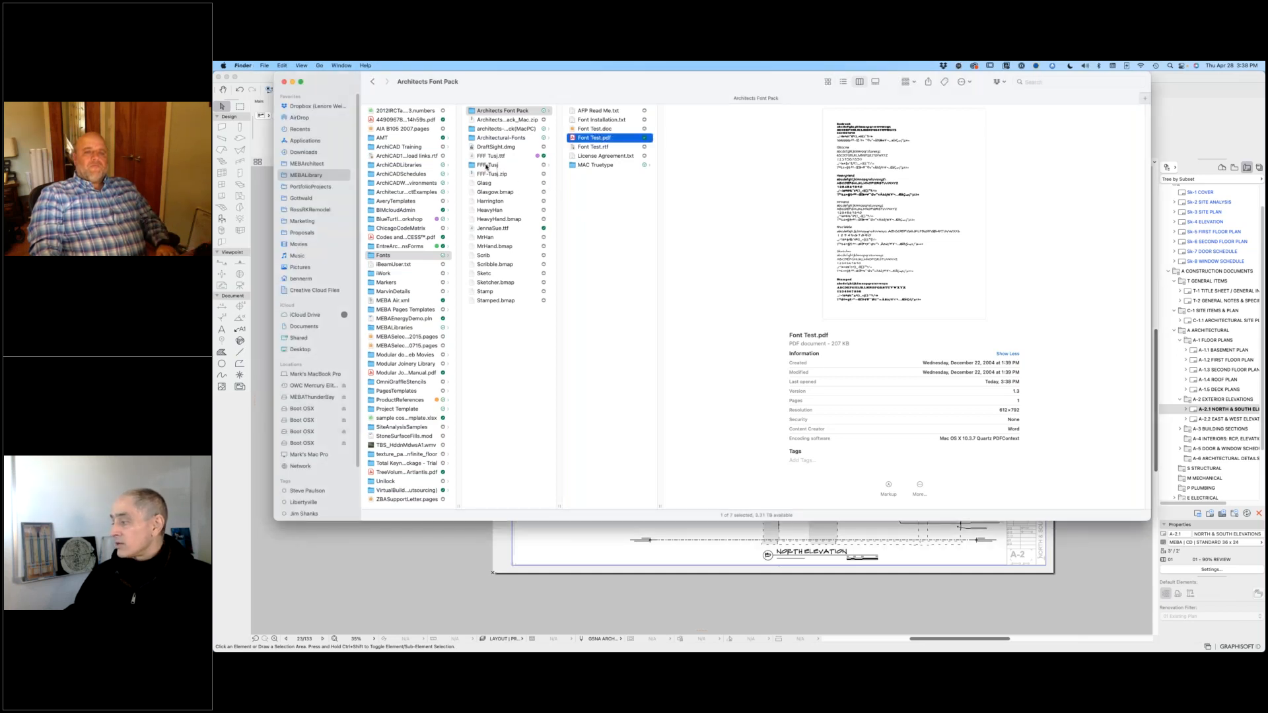
click(601, 112)
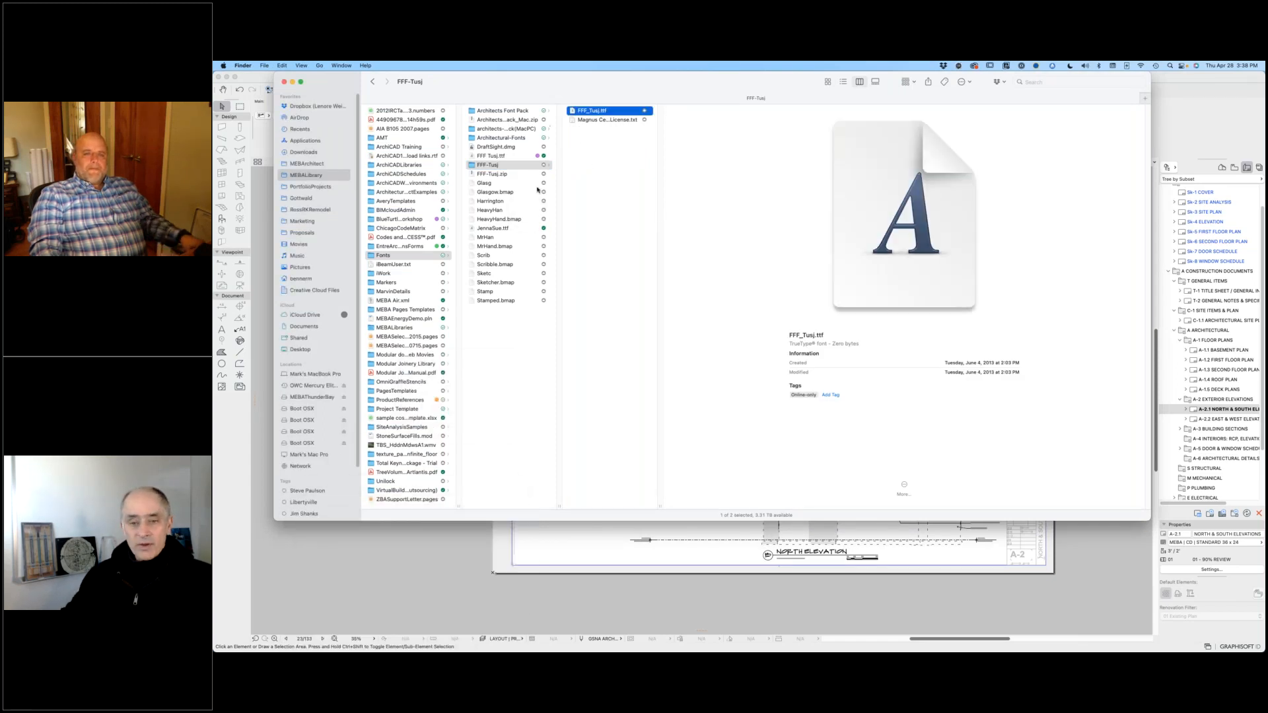
Step: Close the Finder window, return to Archicad, and examine the standing seam porch roof, gutter and window tags on the South Elevation
click(285, 83)
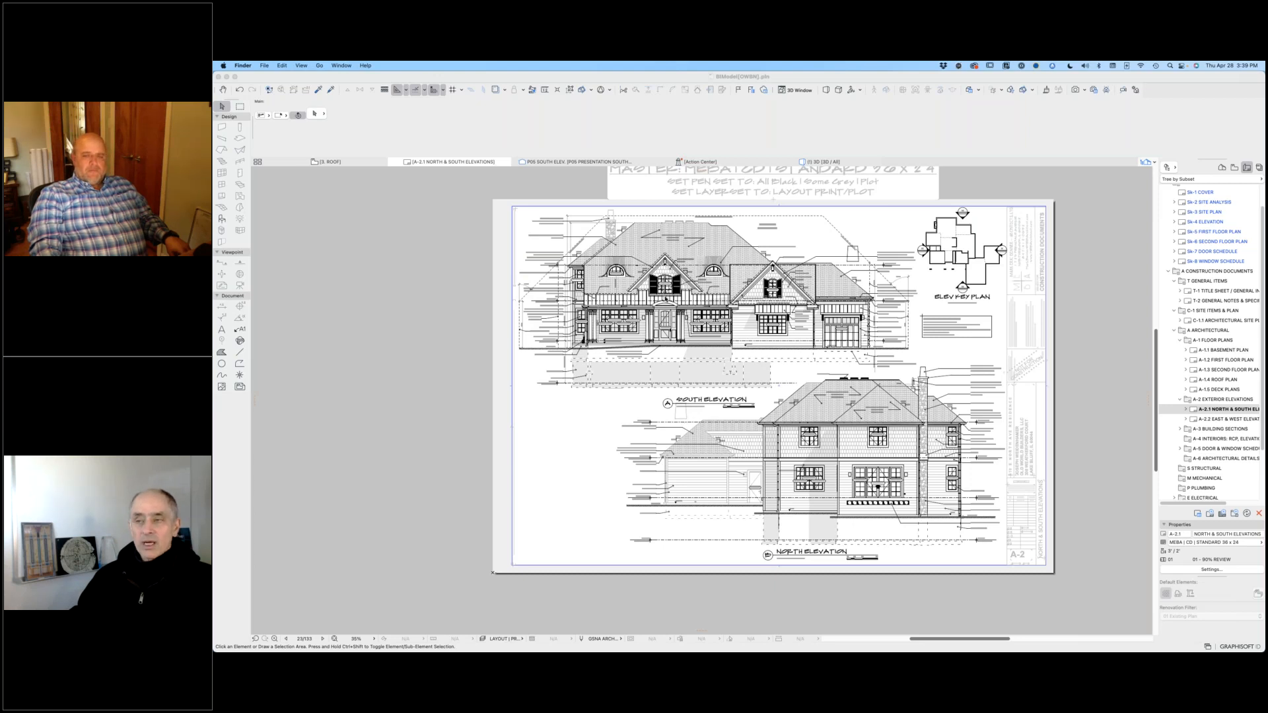
click(566, 449)
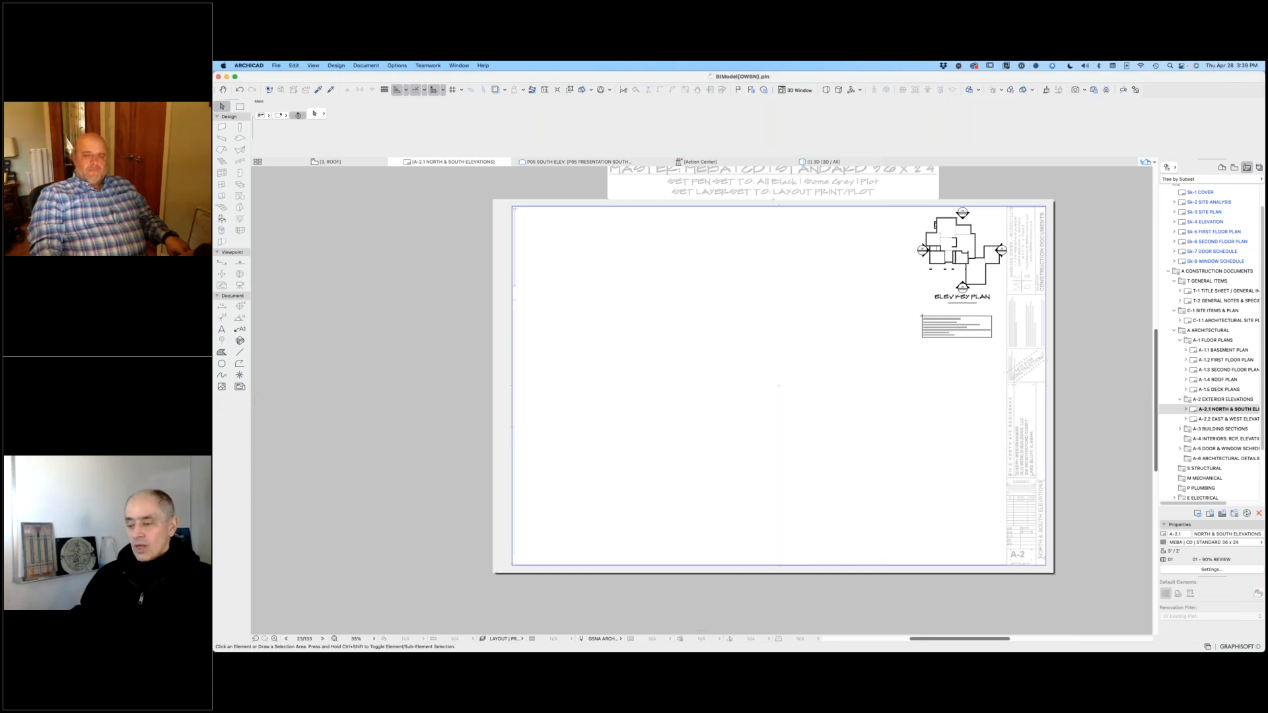
scroll(636, 311, up, 5)
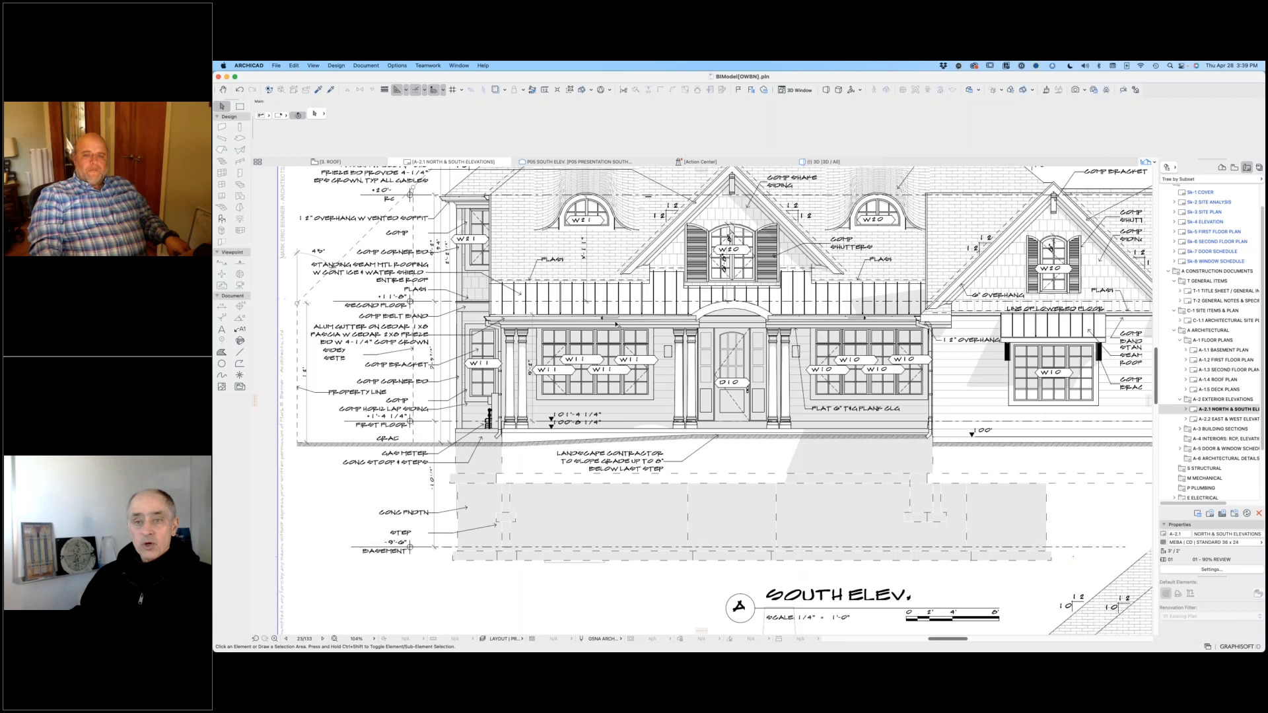
scroll(613, 326, up, 10)
middle_drag(665, 327, 755, 420)
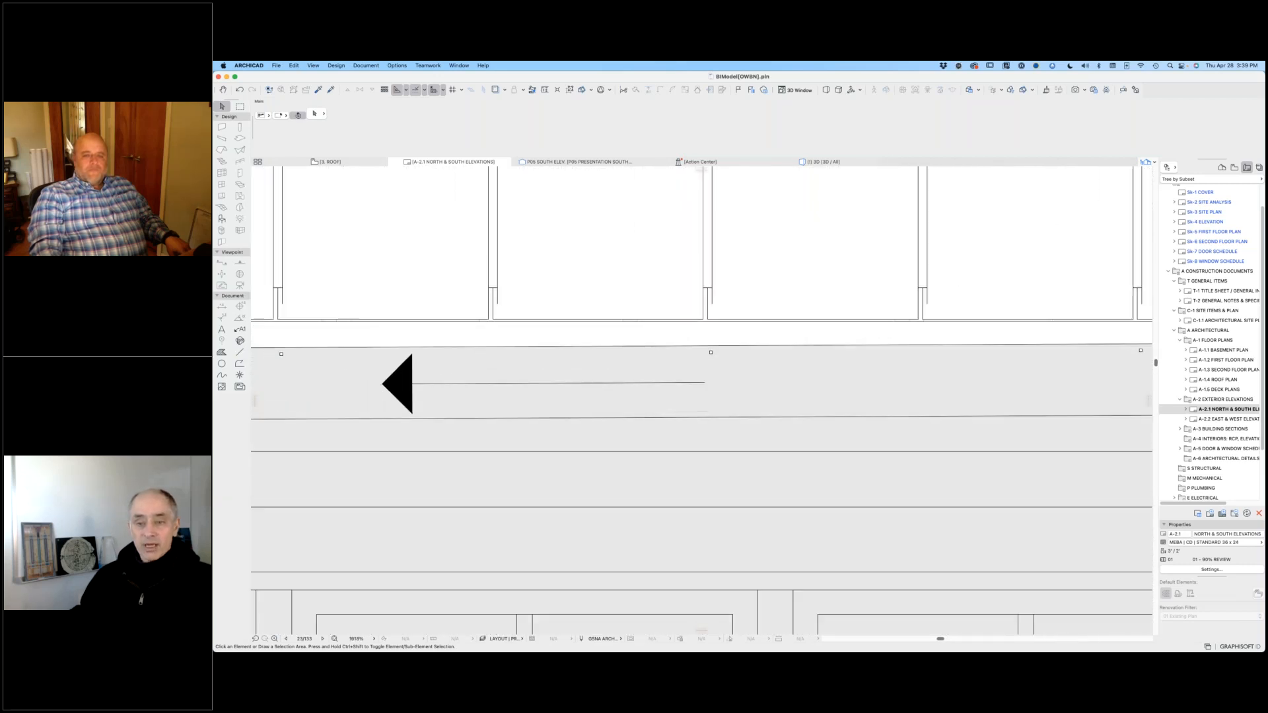
scroll(755, 358, down, 5)
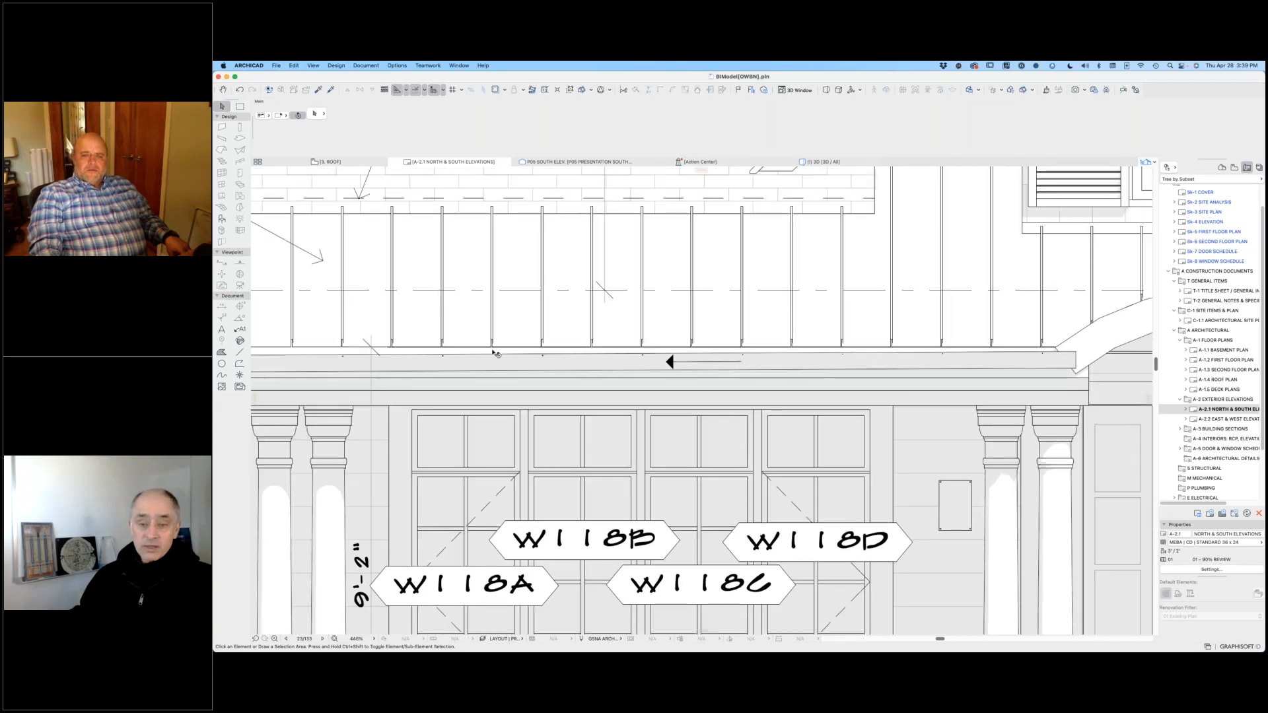
middle_drag(495, 351, 697, 397)
scroll(901, 439, down, 4)
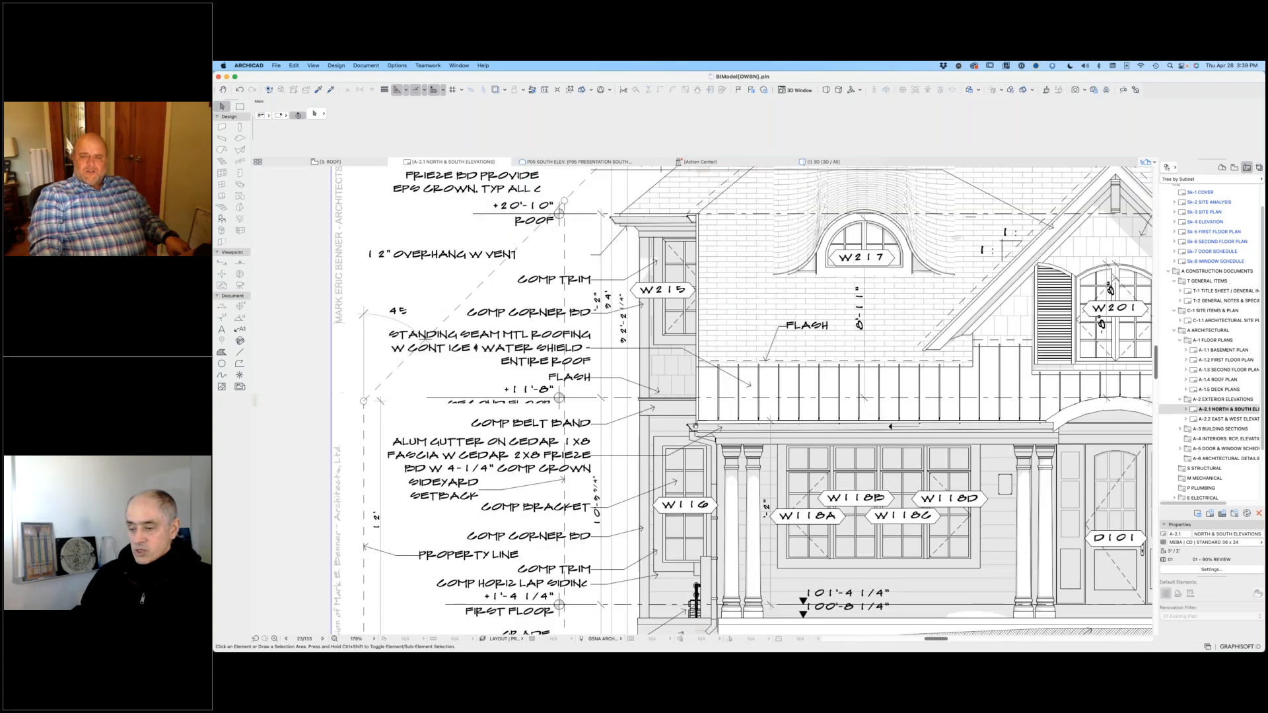
middle_drag(1038, 520, 844, 505)
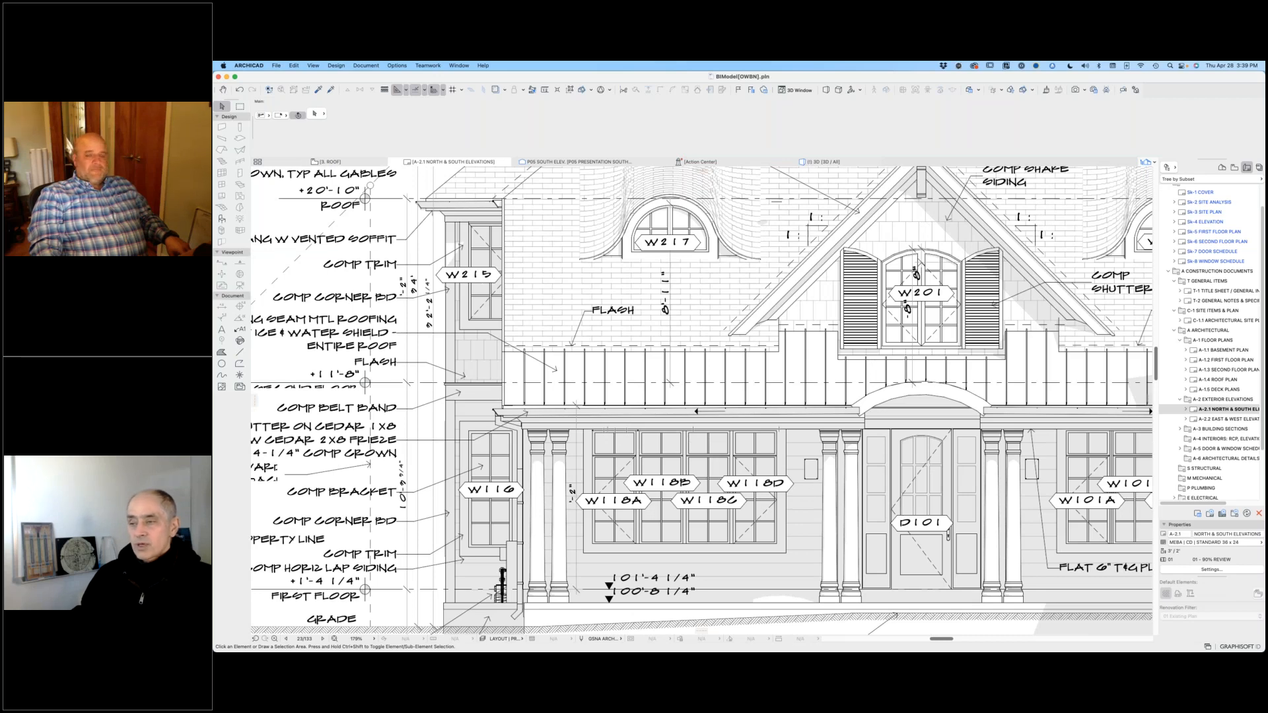
Step: Examine the overall South and North Elevations together on the A-2.1 layout
scroll(815, 486, down, 4)
middle_drag(705, 410, 529, 345)
scroll(529, 344, down, 2)
middle_drag(648, 411, 596, 358)
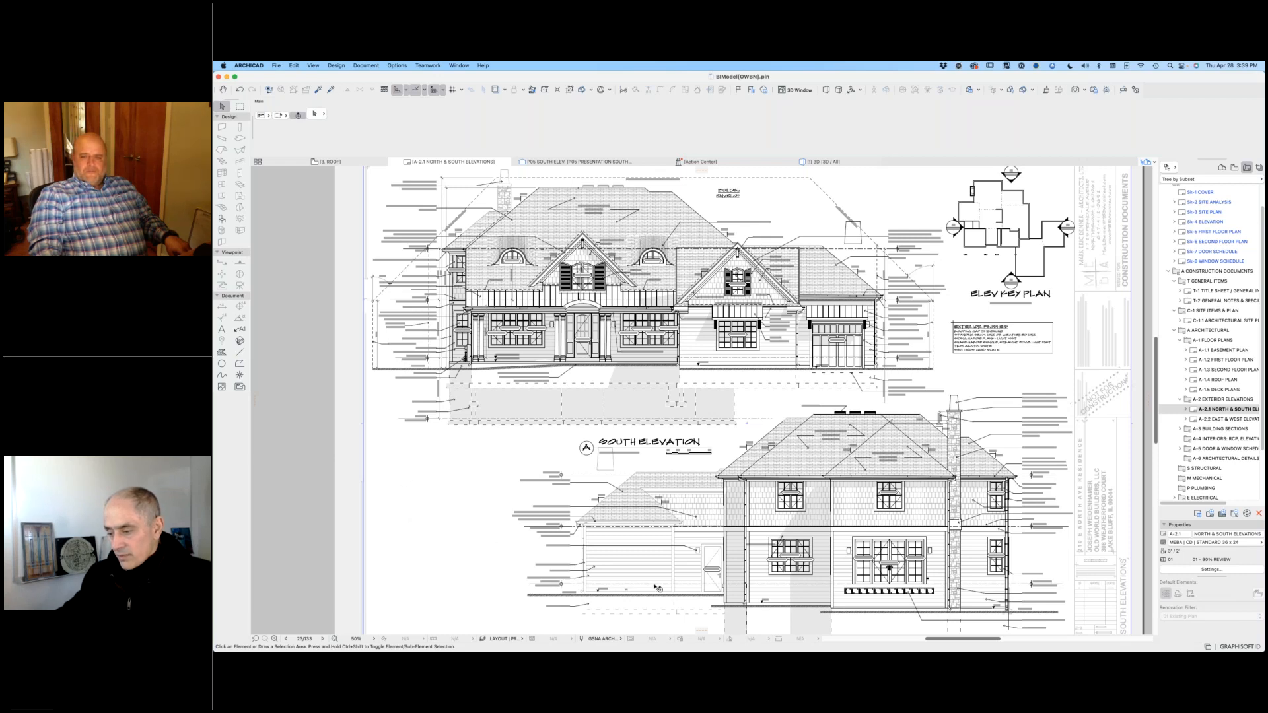
scroll(687, 572, down, 3)
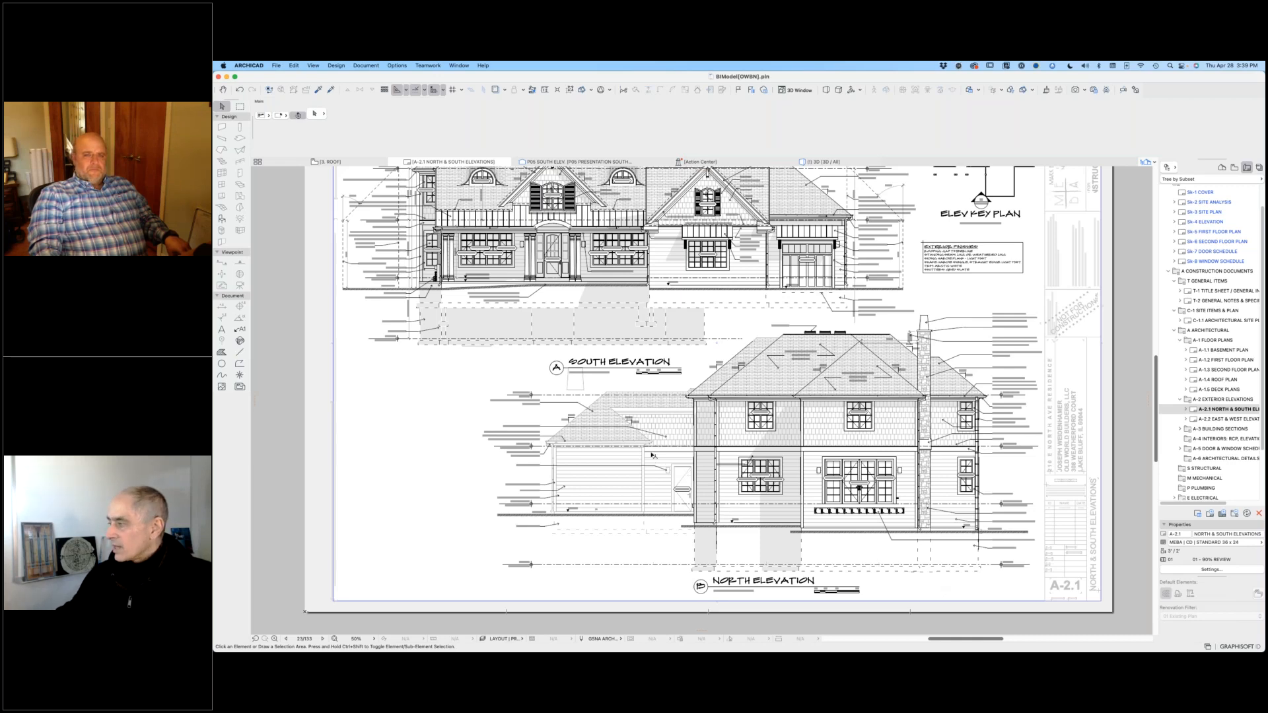
scroll(476, 364, up, 5)
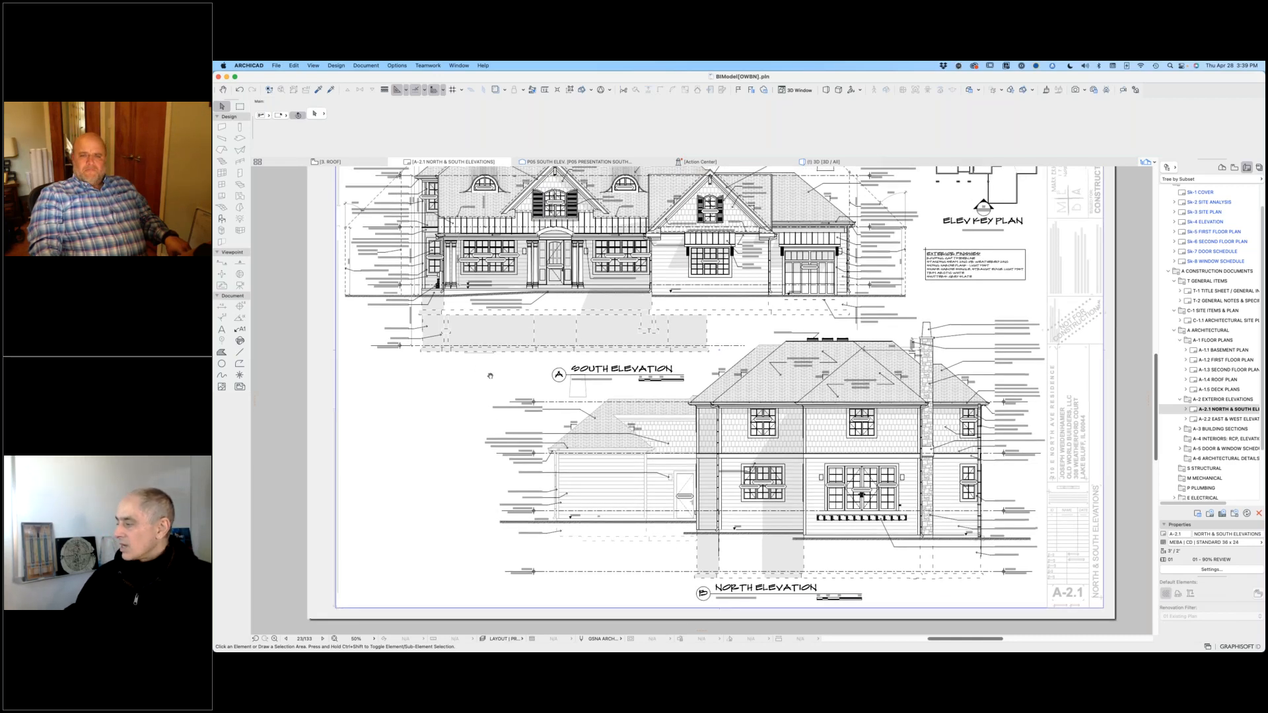
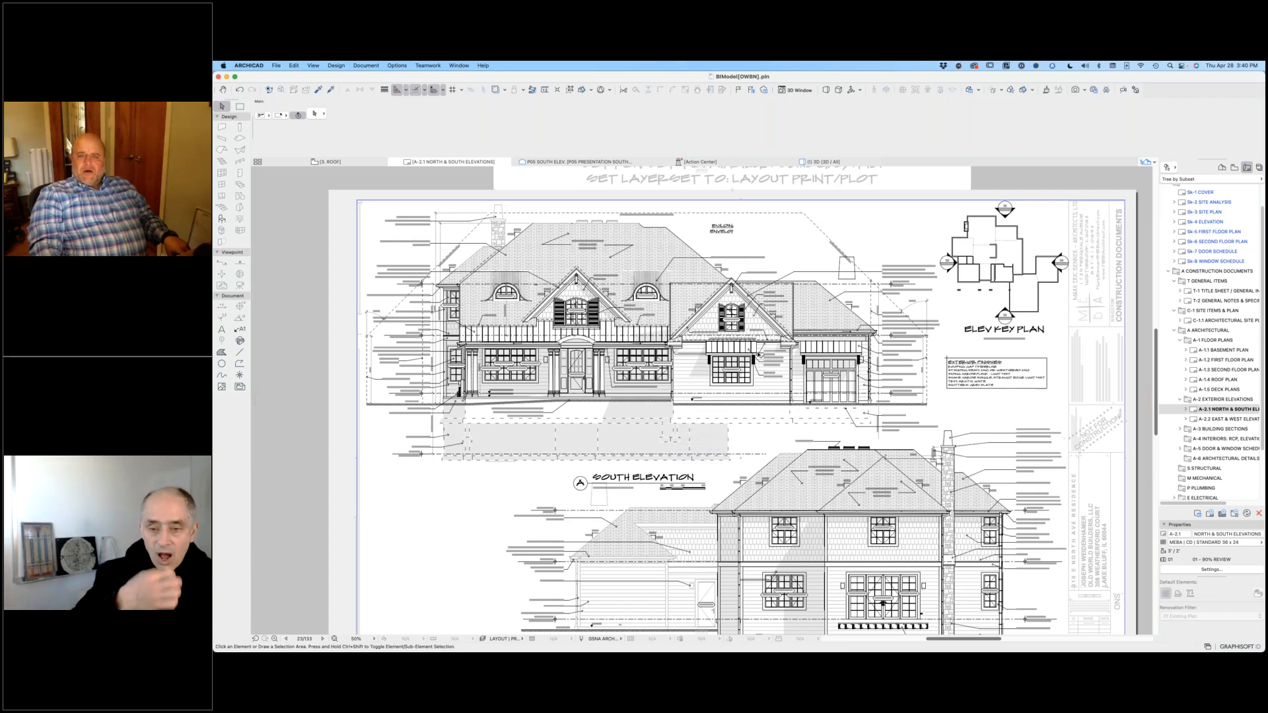
Step: Examine the composite bracket beside window W103 on the South Elevation, and its side profile on the West Elevation of layout A-2.2
scroll(757, 355, up, 15)
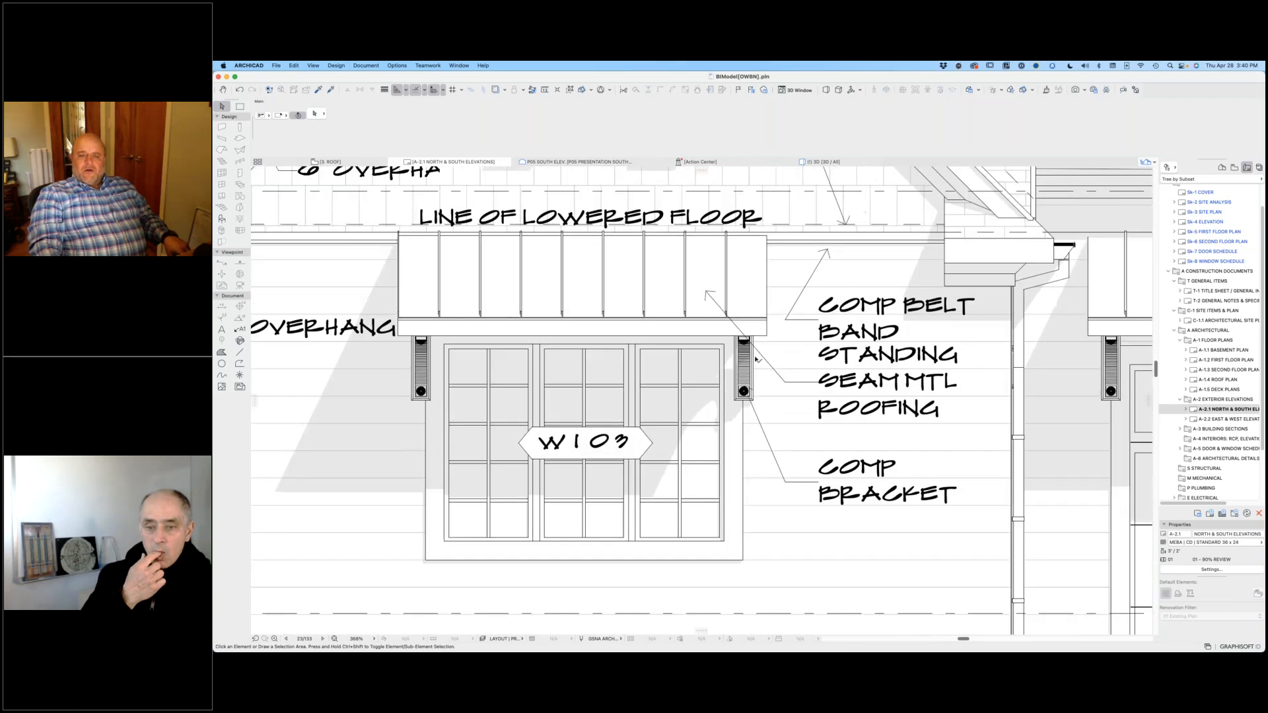
scroll(757, 360, up, 8)
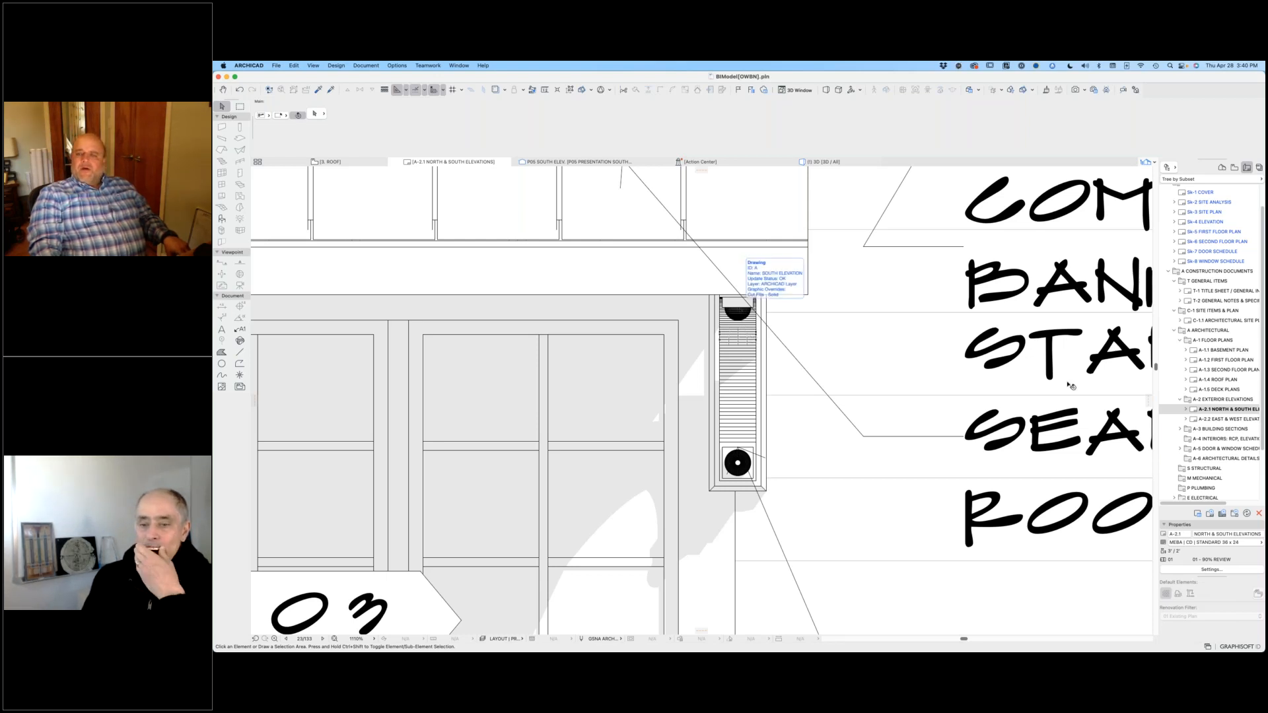
double_click(1222, 419)
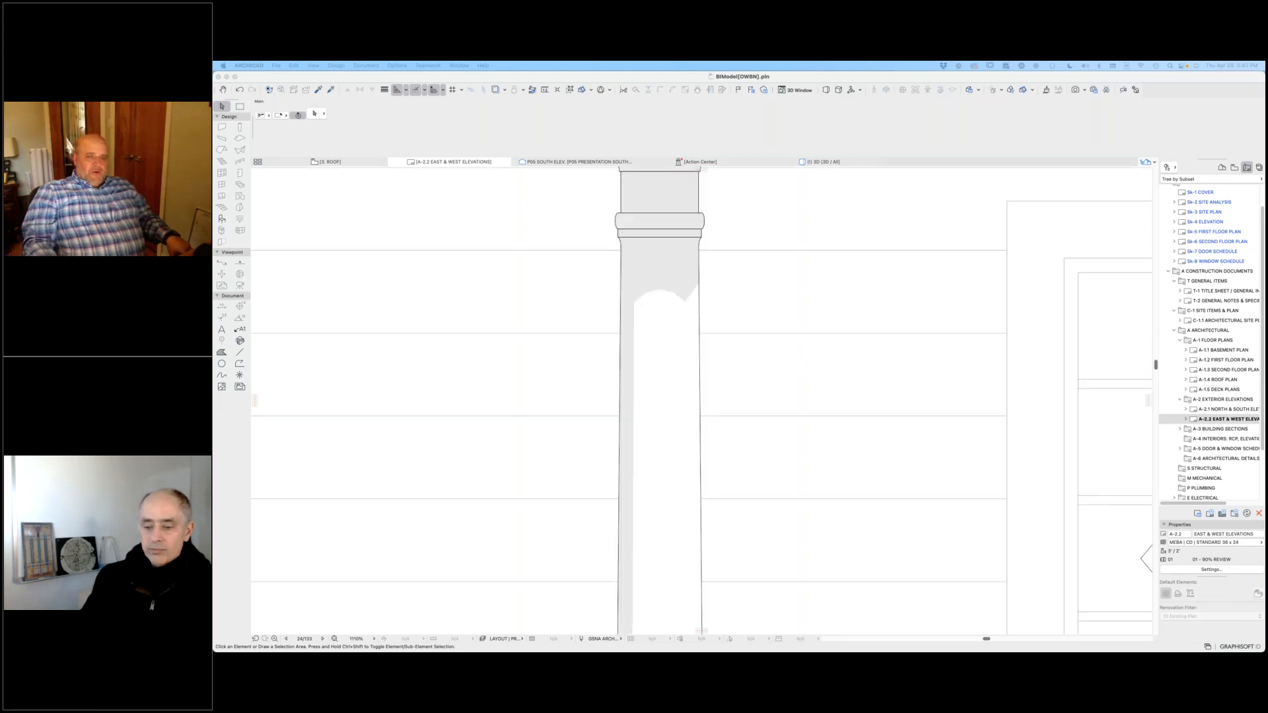
scroll(813, 357, down, 5)
scroll(813, 356, down, 4)
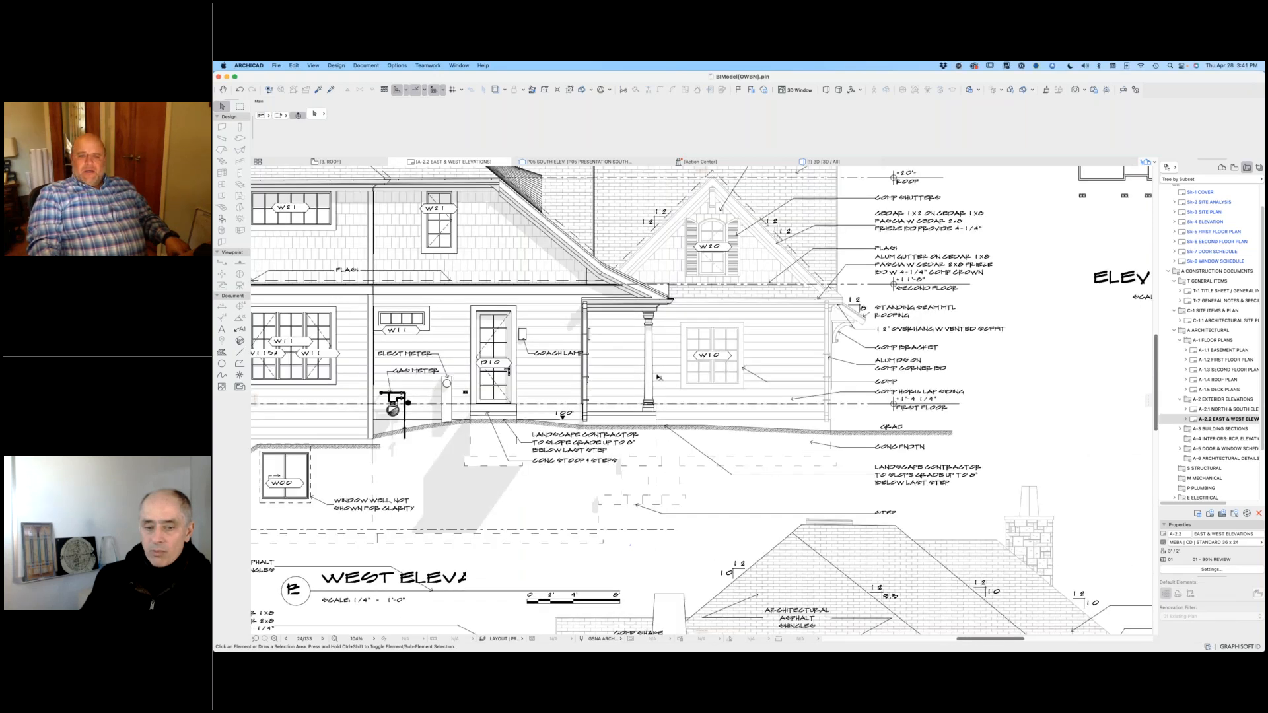
scroll(782, 364, up, 5)
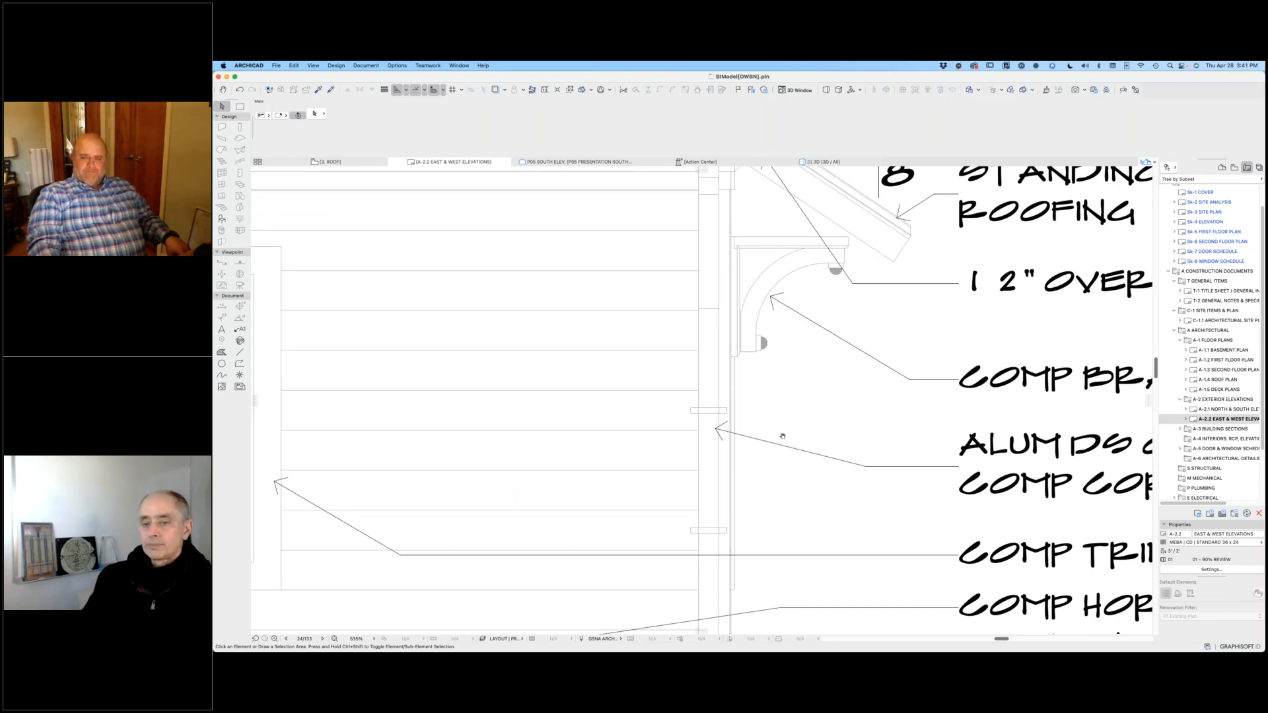
middle_drag(836, 415, 751, 458)
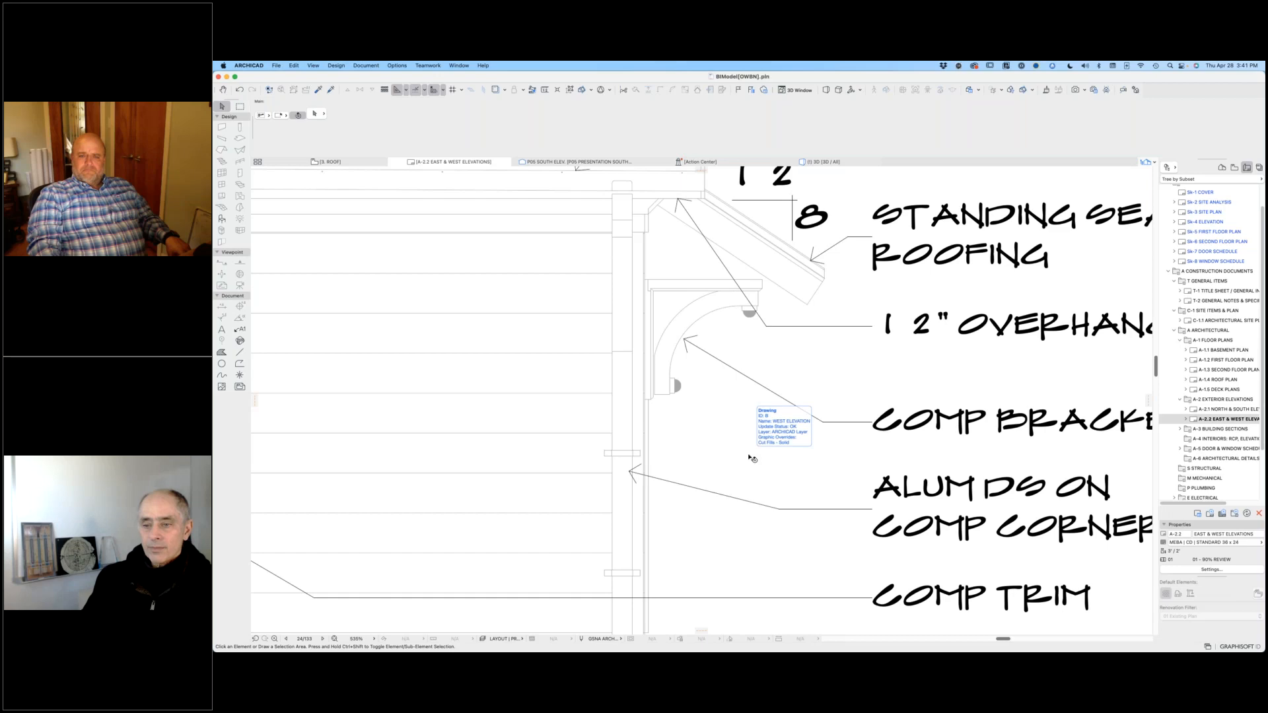
Step: Examine the annotated gable end of the West Elevation and the overall West and East Elevations on the A-2.2 layout
scroll(752, 458, down, 4)
scroll(754, 458, down, 3)
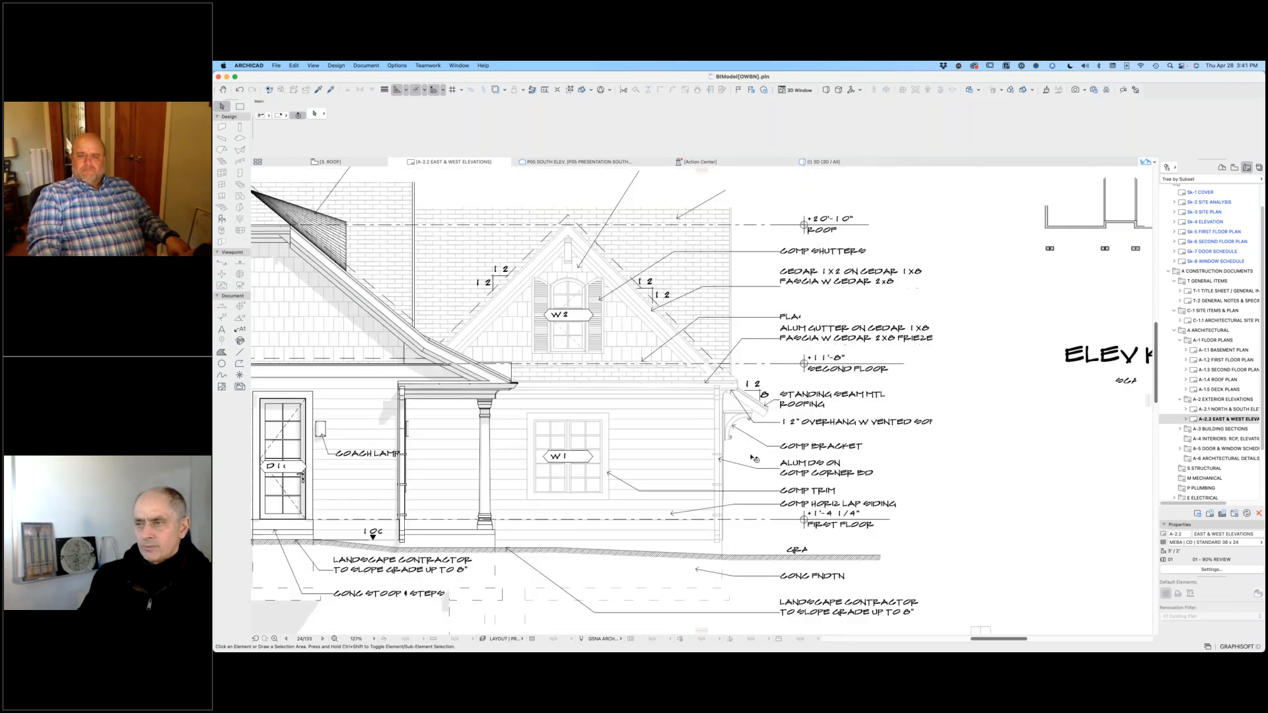
scroll(754, 458, down, 2)
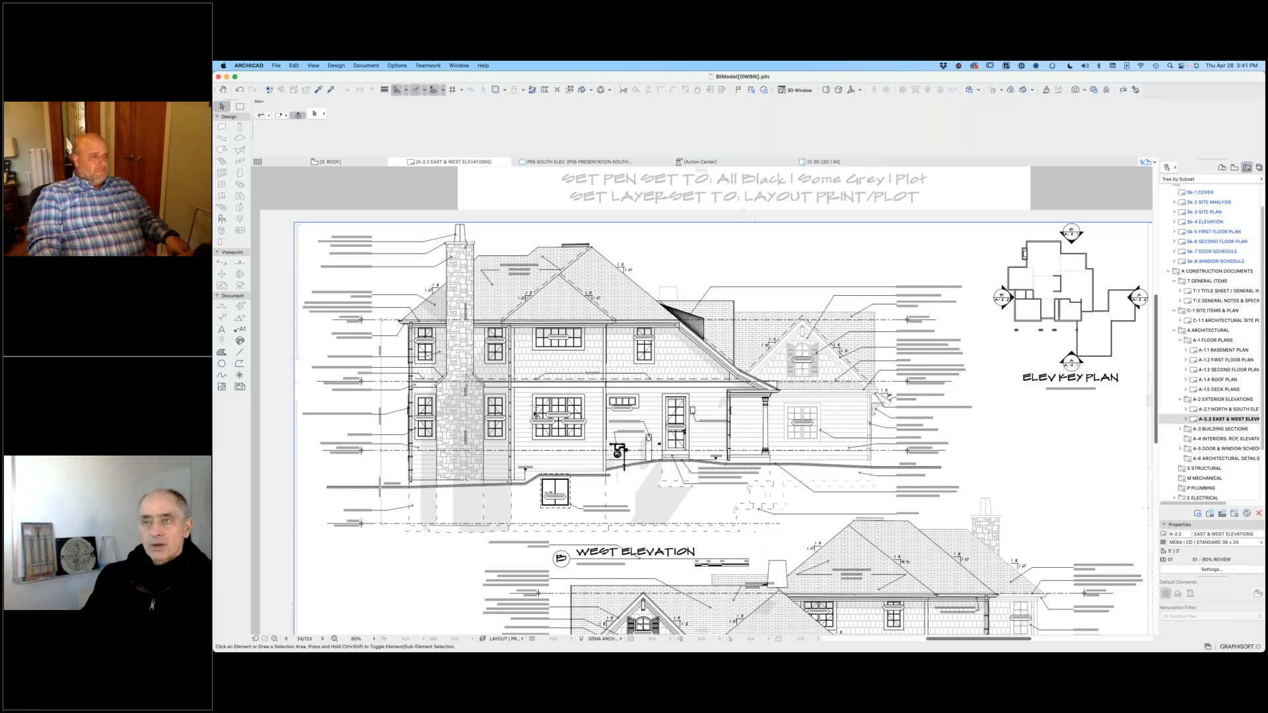
scroll(693, 487, down, 2)
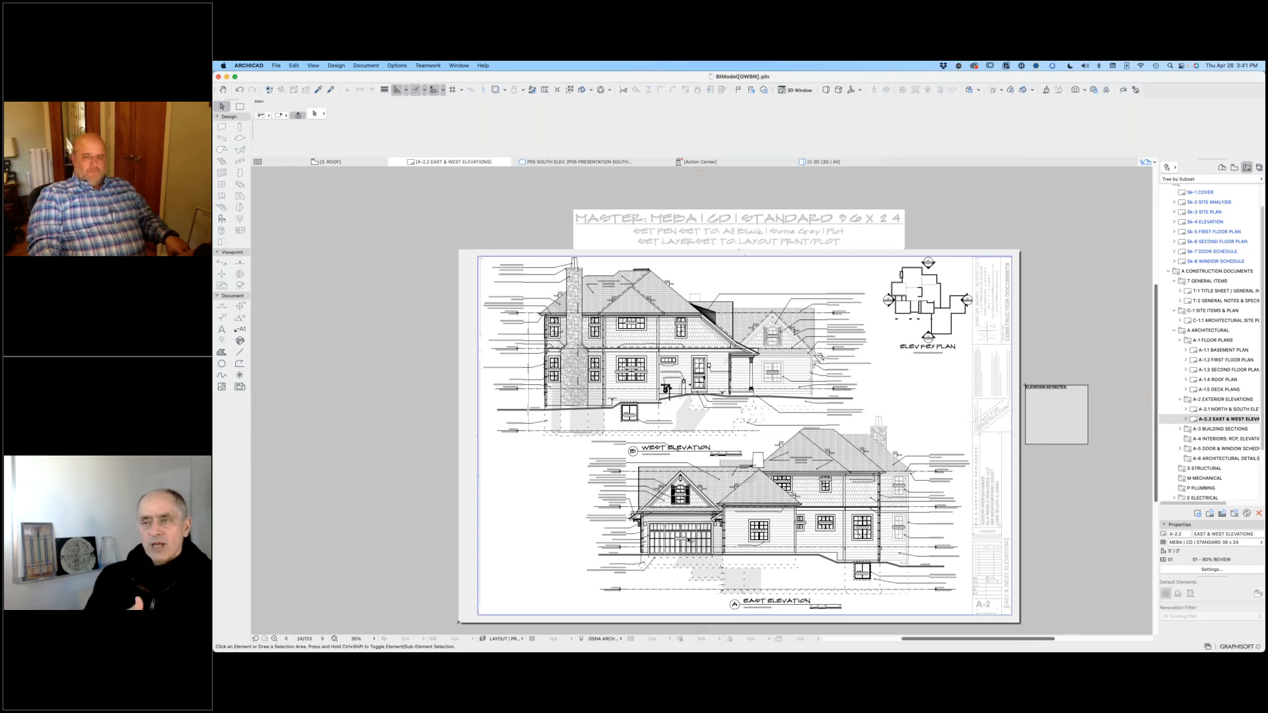
Step: Open the source view of the East Elevation drawing and examine the garage door and its surrounding notes
click(689, 541)
right_click(689, 541)
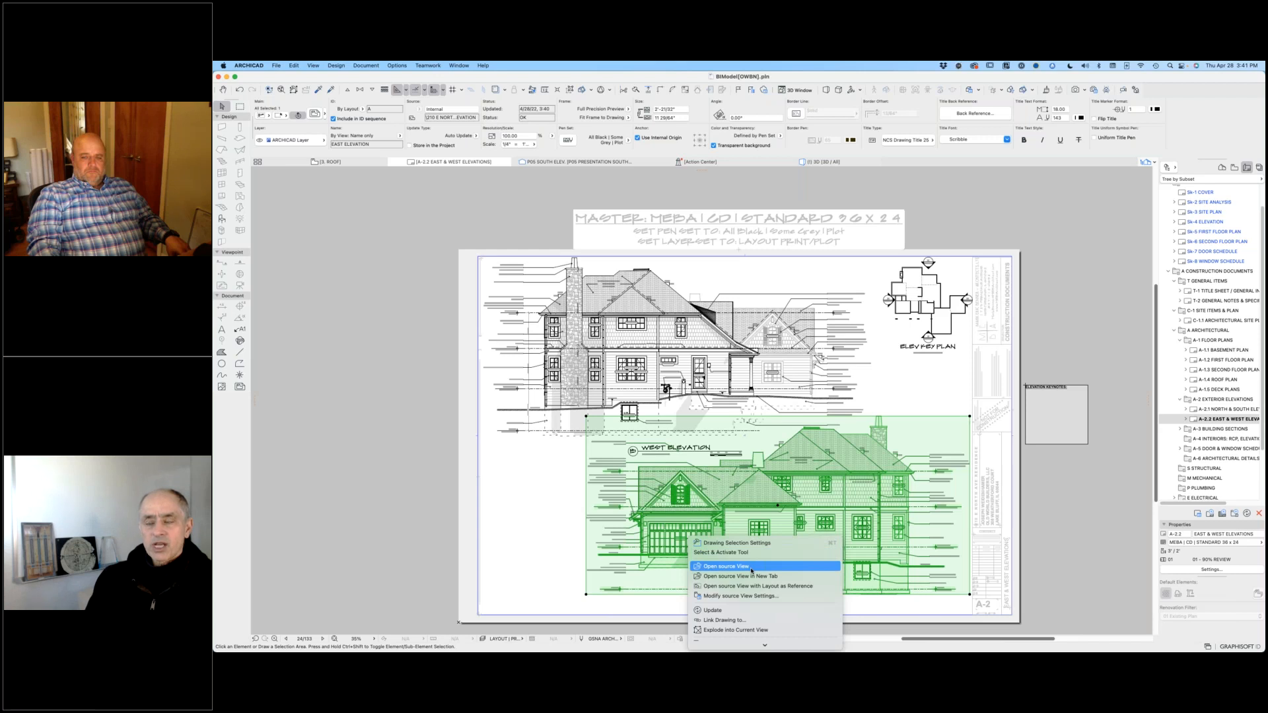
click(751, 569)
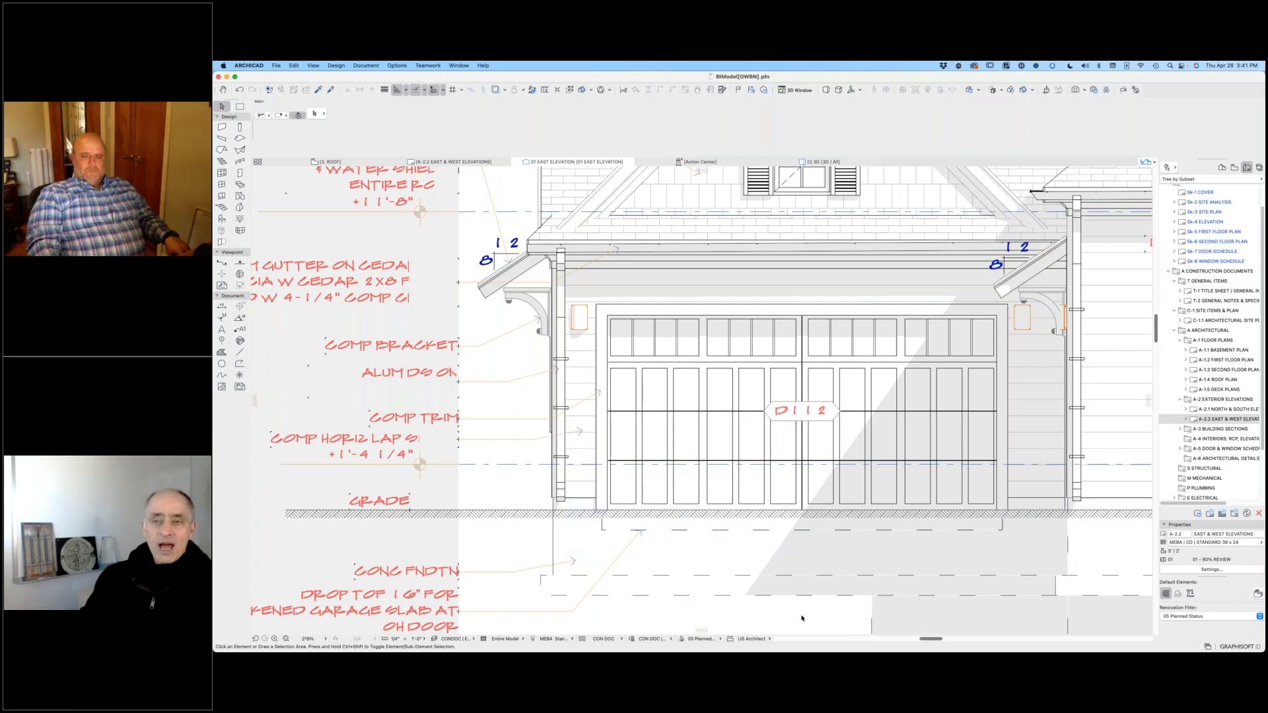
scroll(745, 580, down, 5)
scroll(726, 588, up, 4)
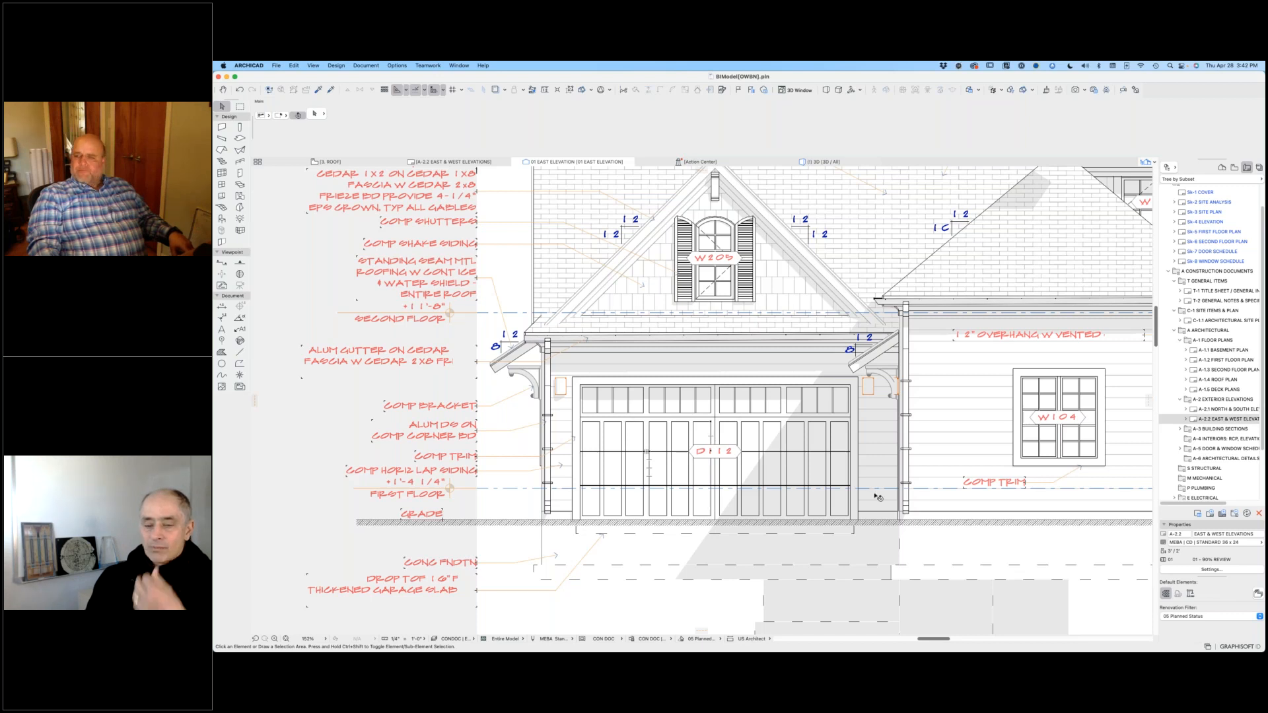
Step: Inspect the Custom Door Leaf style and the available door leaf names in garage door D112's settings, leaving the door unmodified
click(821, 407)
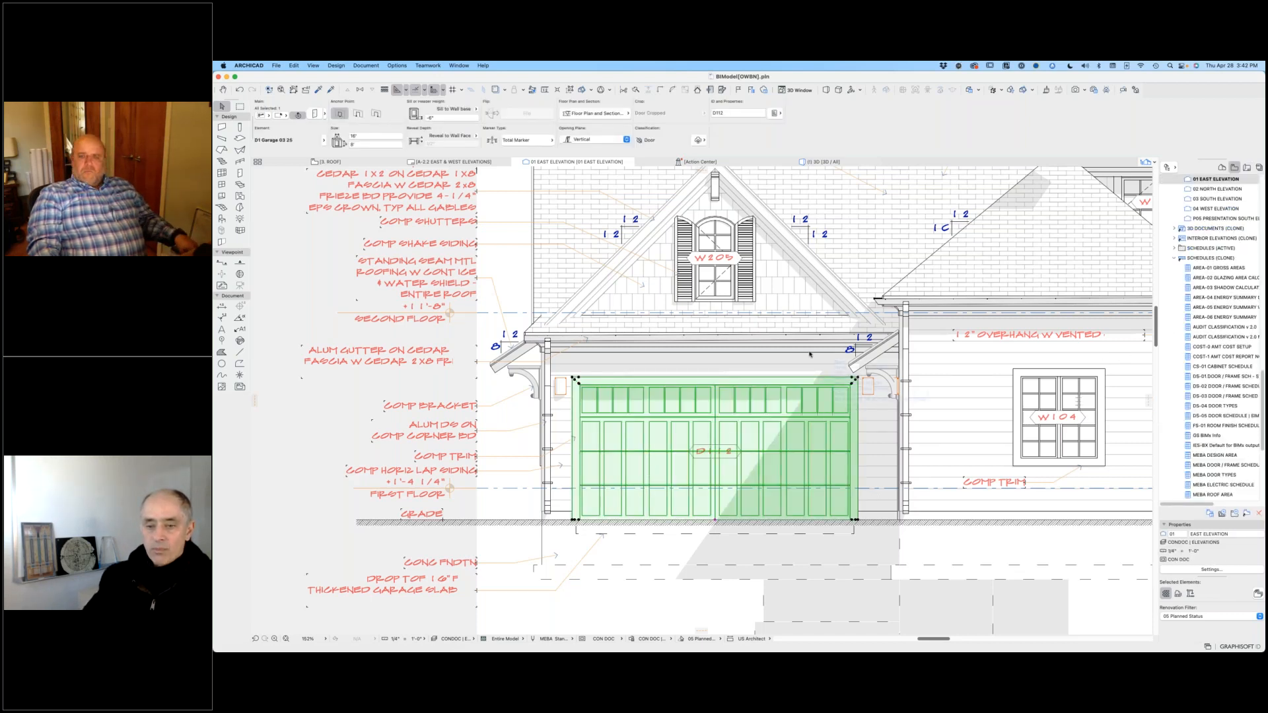
key(super+t)
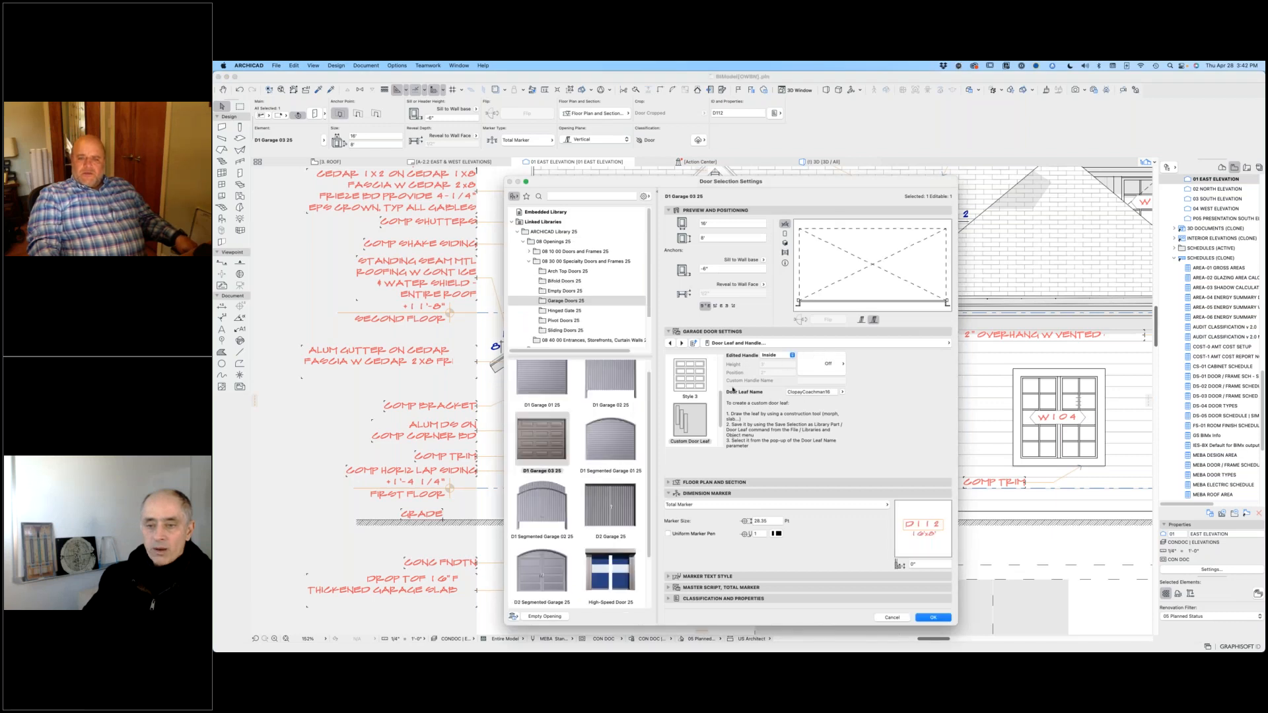
click(692, 424)
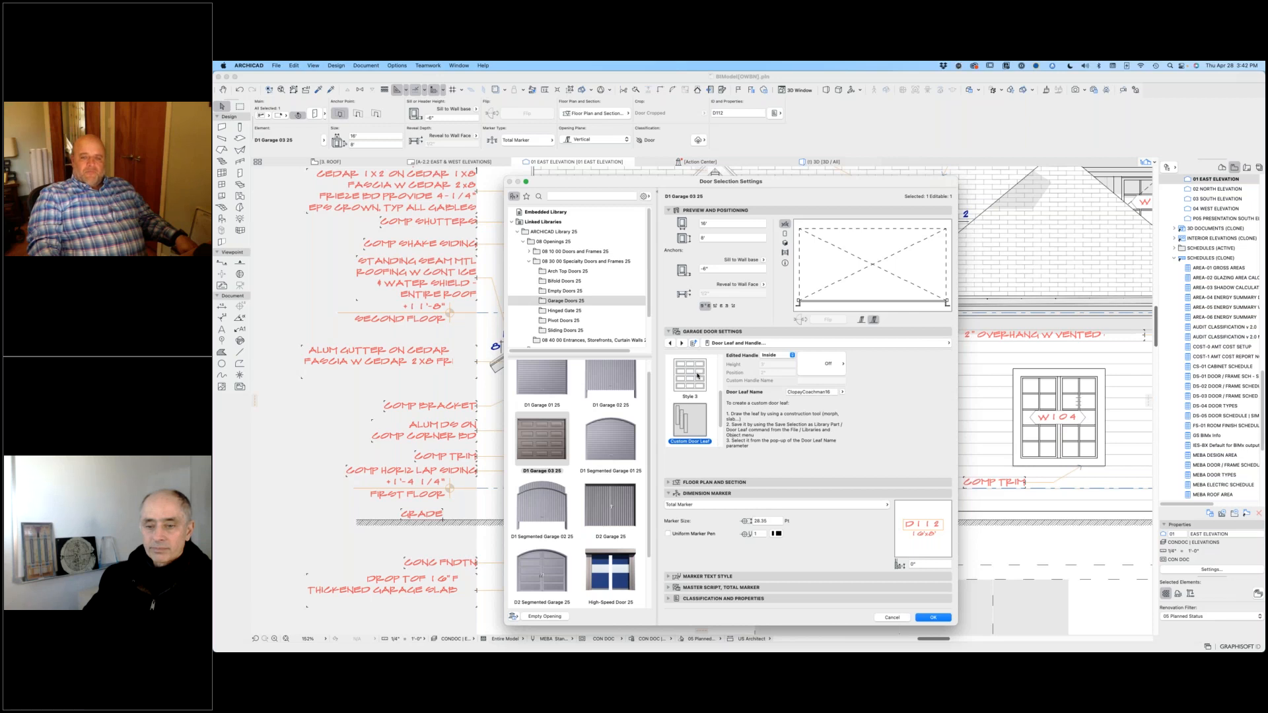
click(843, 393)
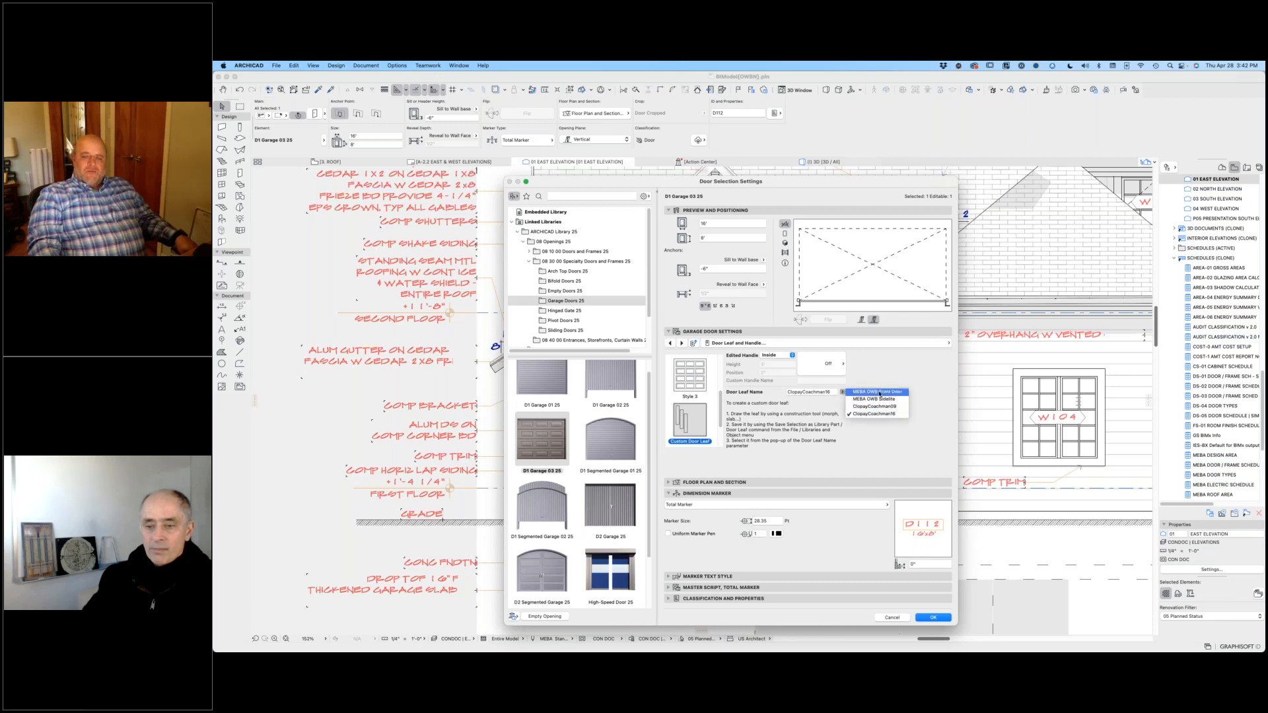
click(873, 414)
click(899, 621)
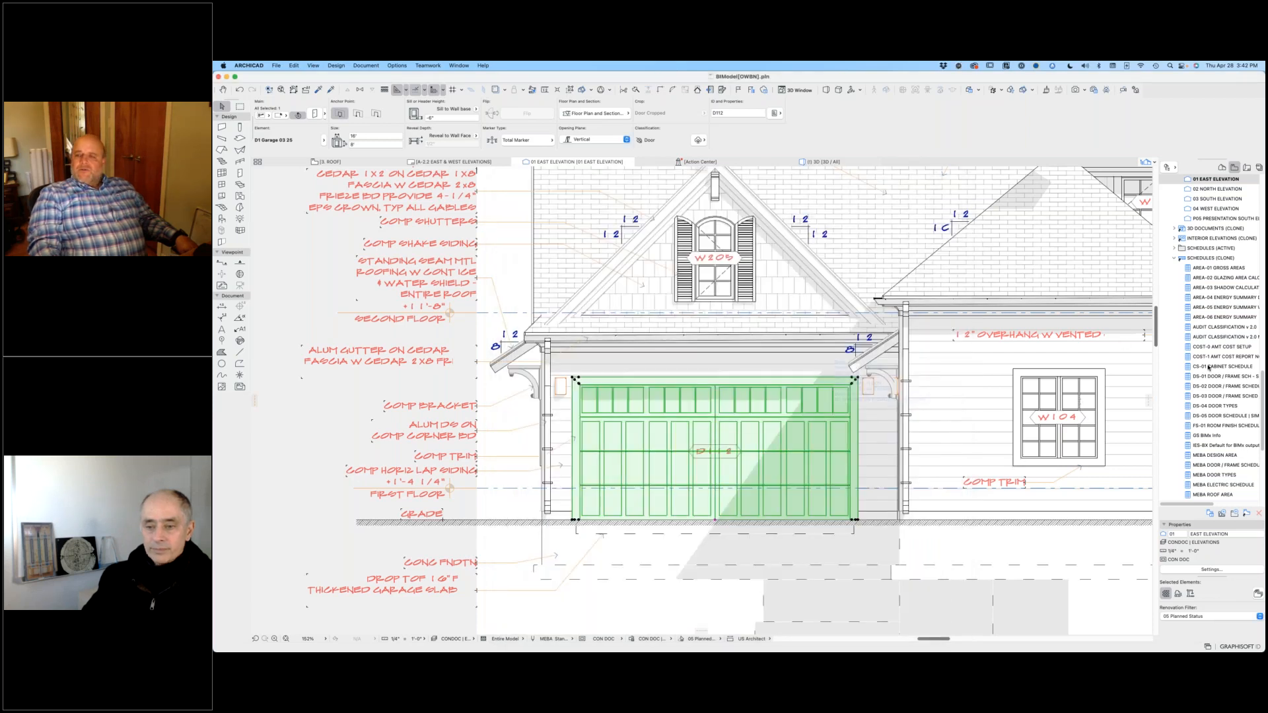
Step: Open the 1. First Floor Plan view from the construction document floor plans
scroll(1219, 229, up, 10)
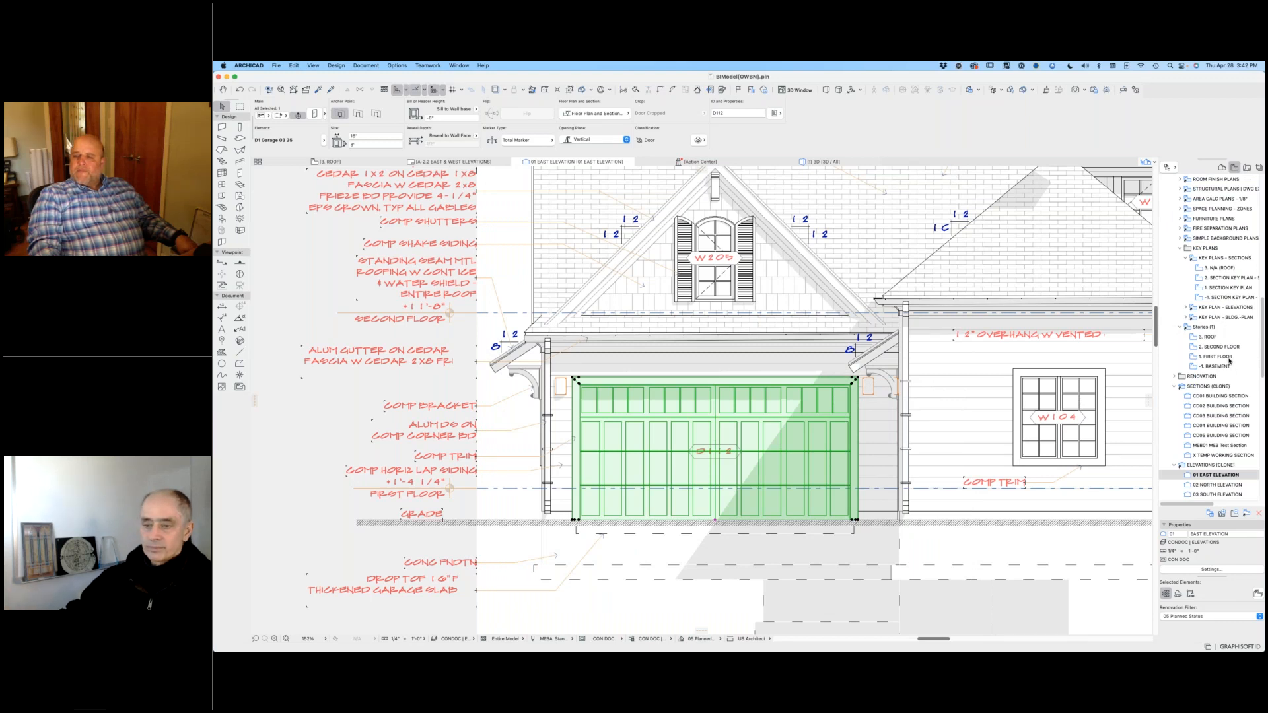
scroll(1225, 328, up, 10)
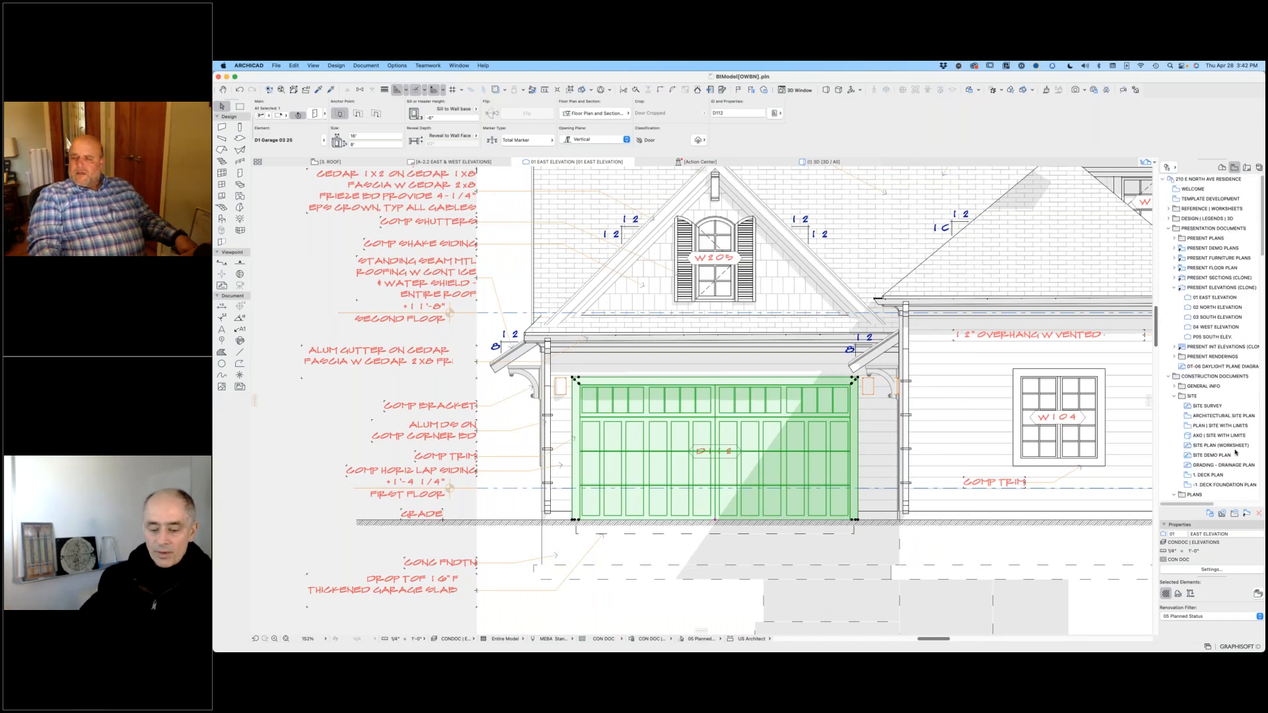
scroll(1242, 445, down, 5)
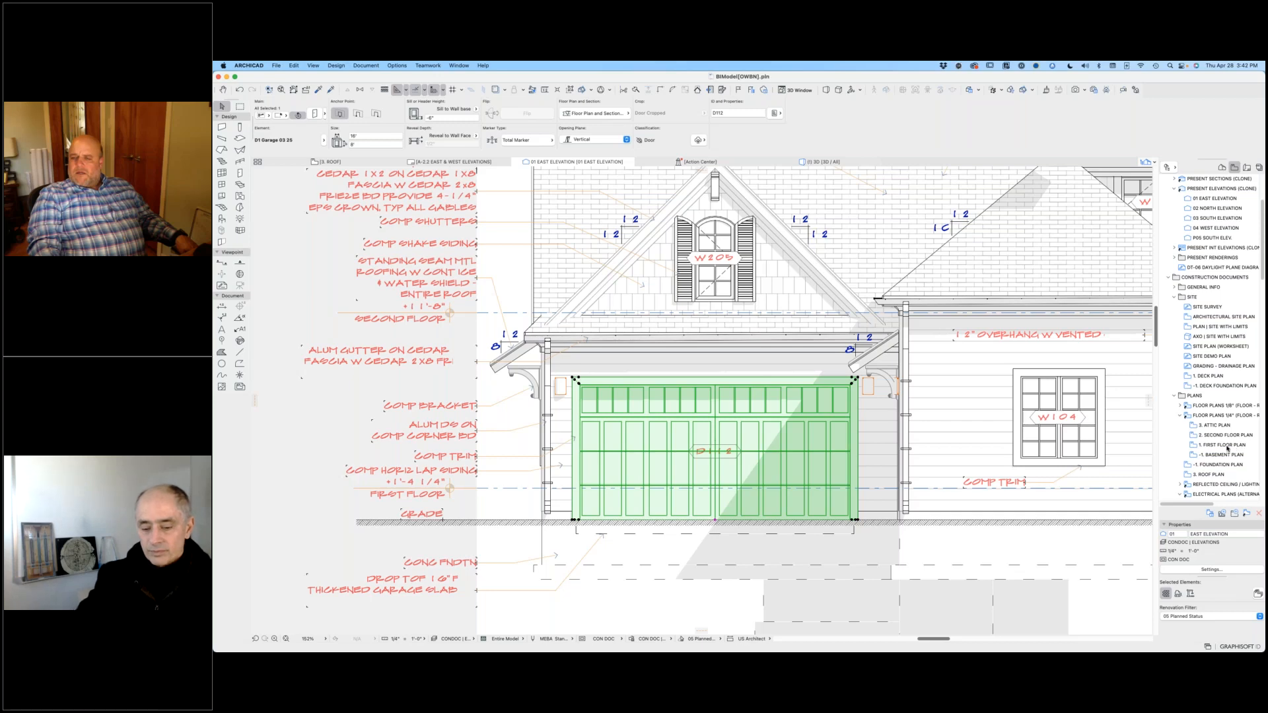
double_click(1227, 447)
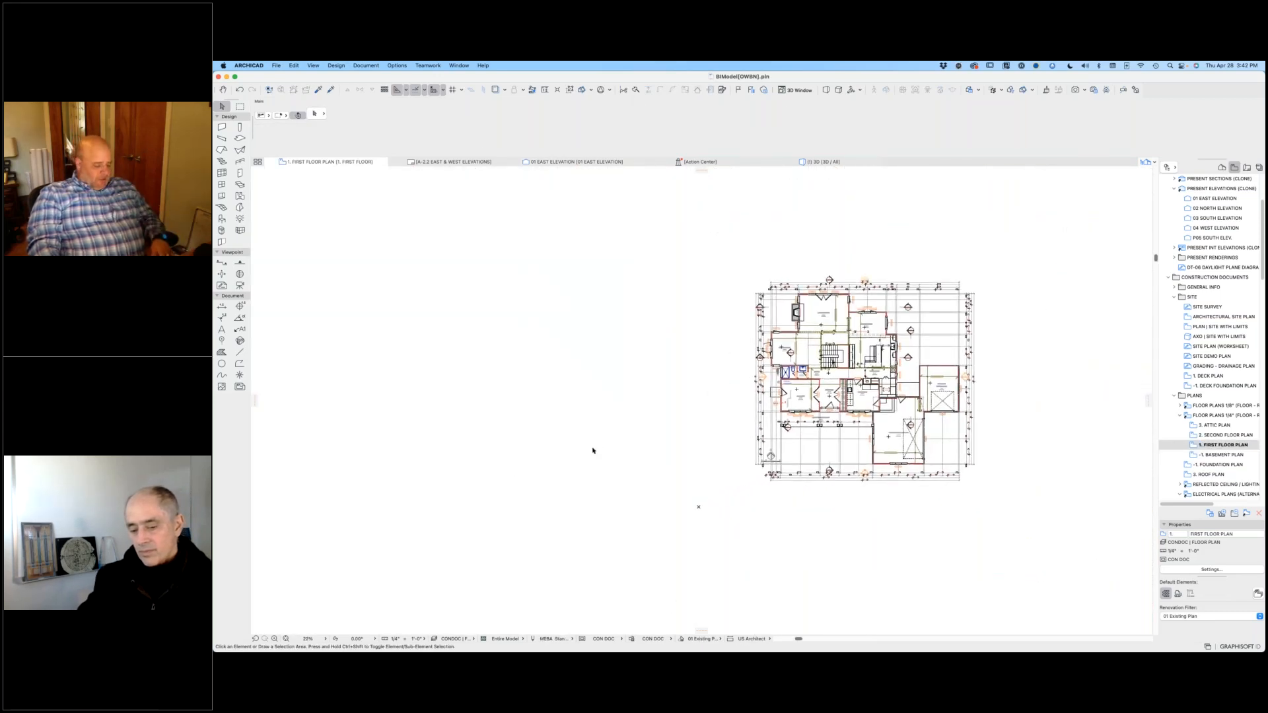
Step: Turn on the SPECIAL | OBJECT CONSTRUCTION layer in the first floor plan's layer settings
key(super+l)
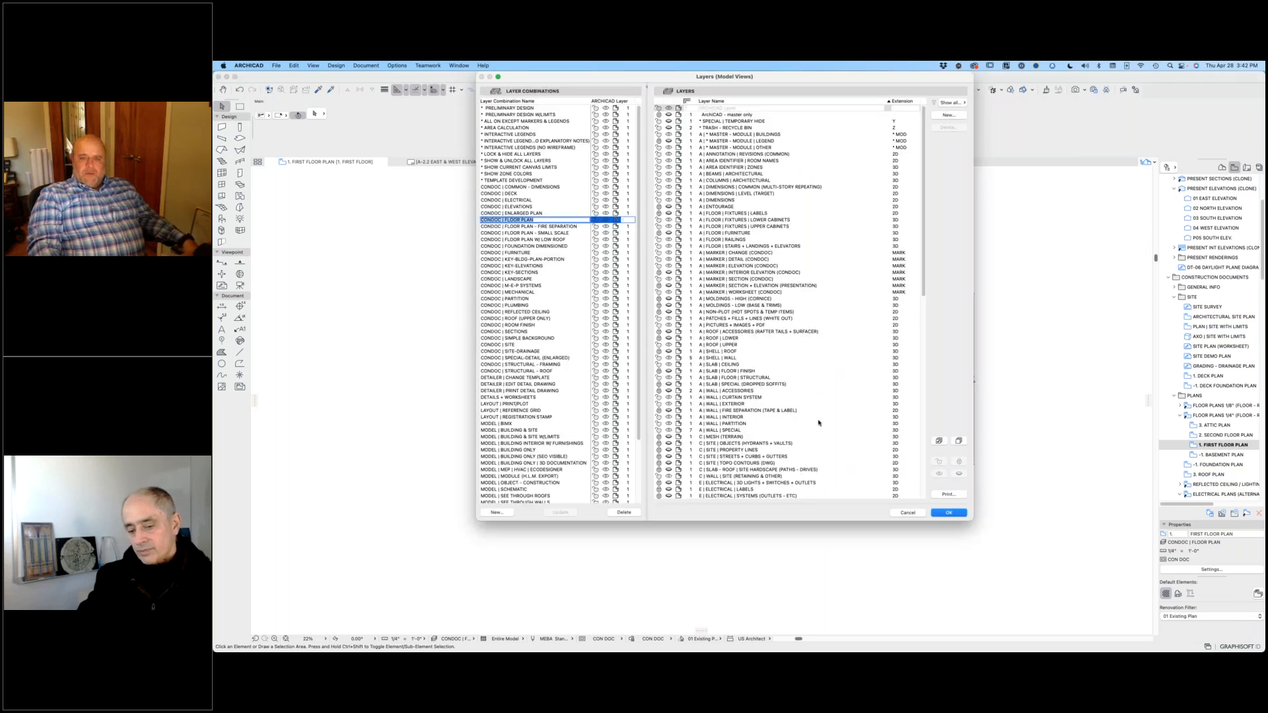
scroll(818, 423, down, 15)
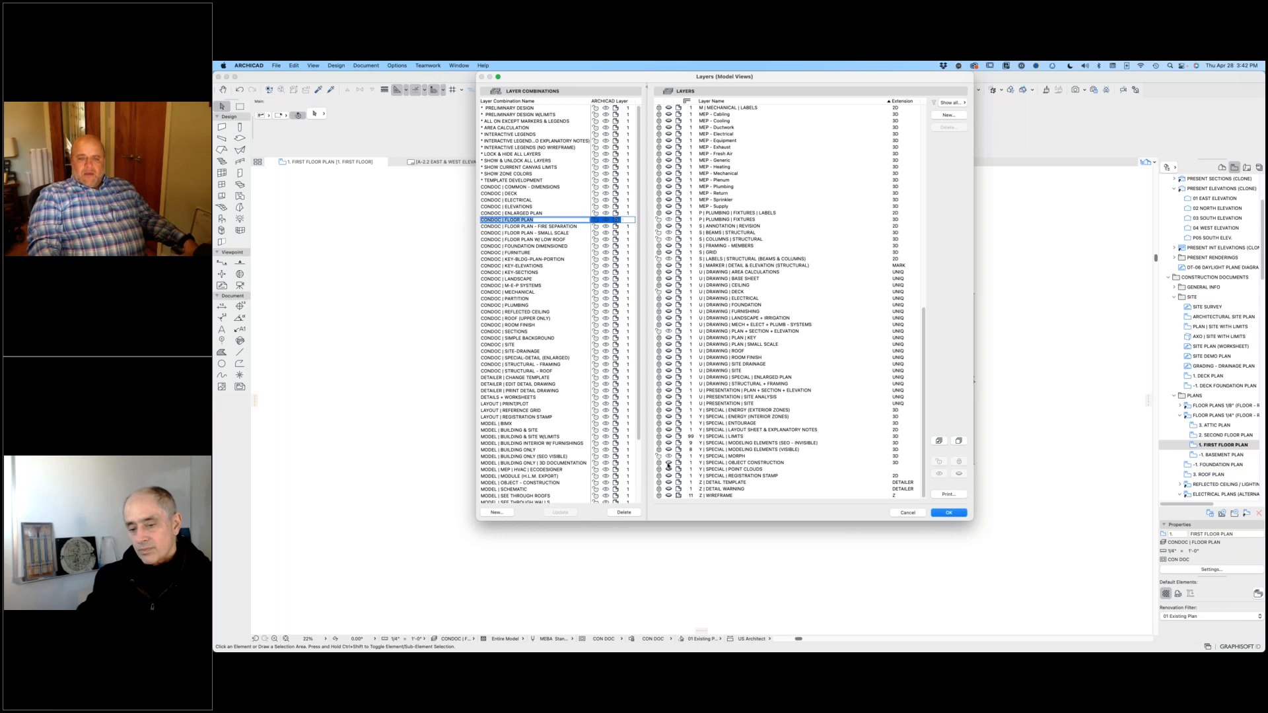
click(658, 465)
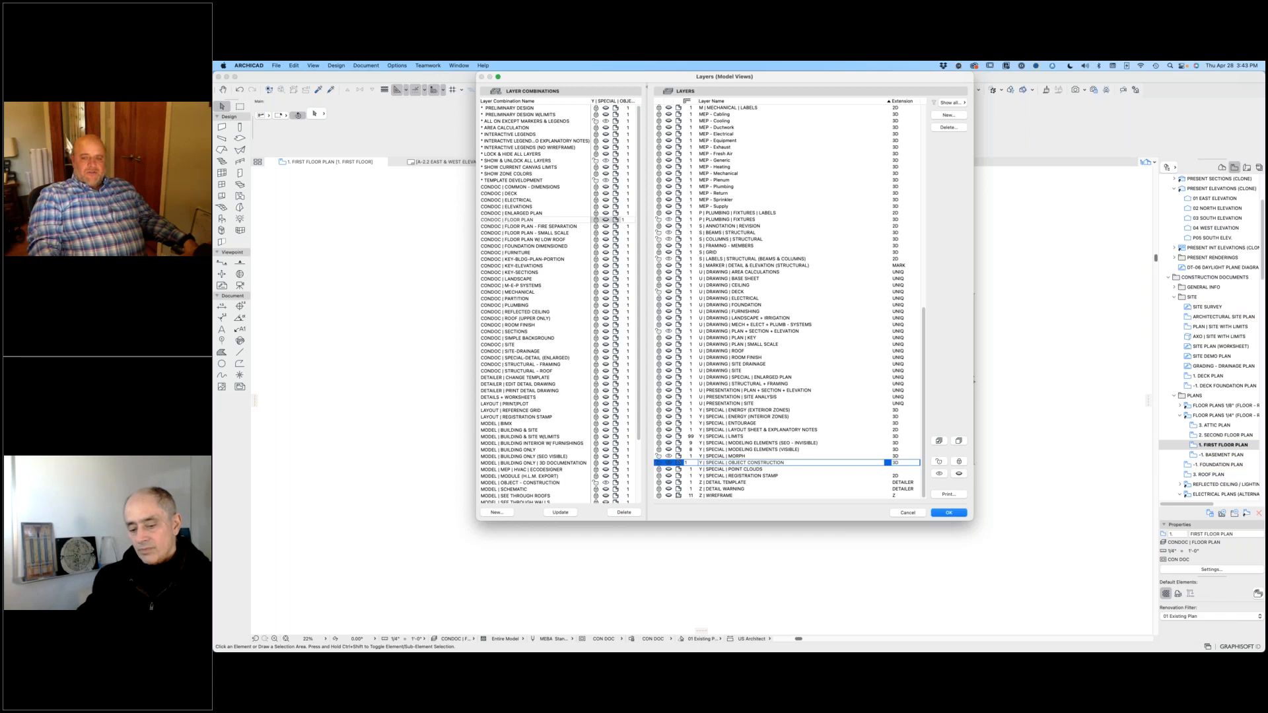
click(957, 510)
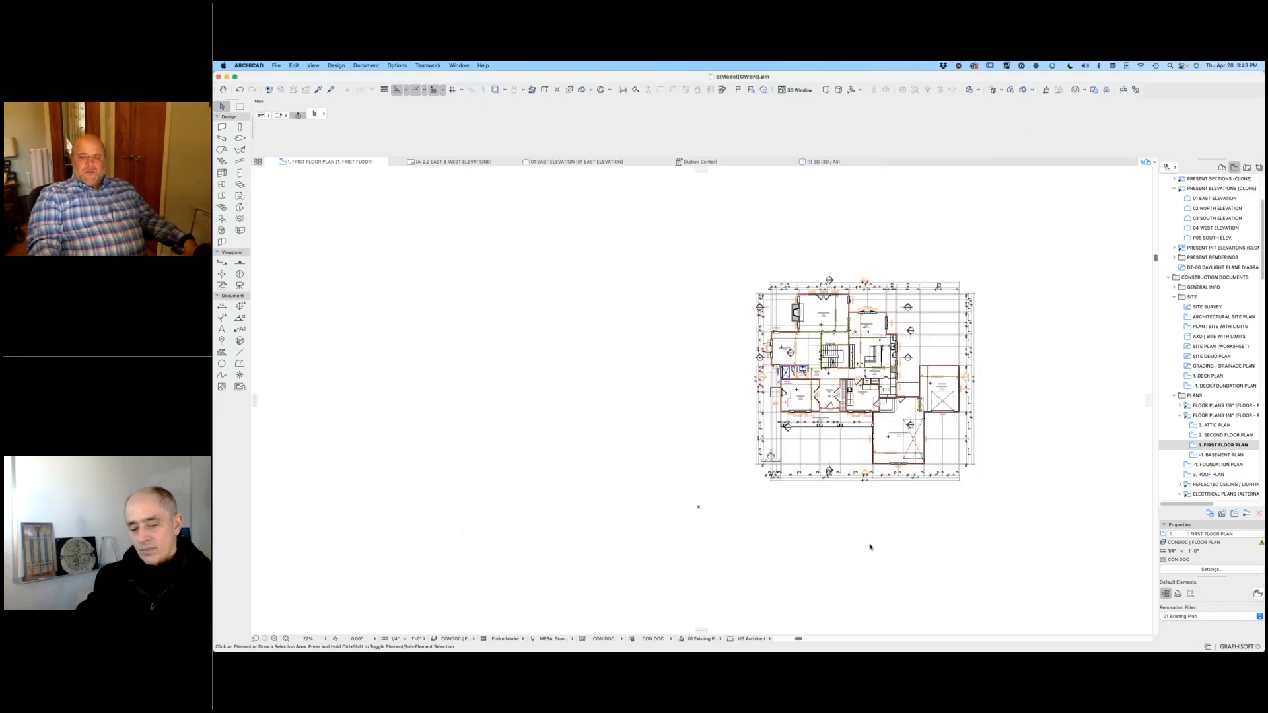
Step: Inspect the slabs that make up the garage door leaf's panels, trim frame and glazing beside the floor plan
scroll(540, 503, up, 10)
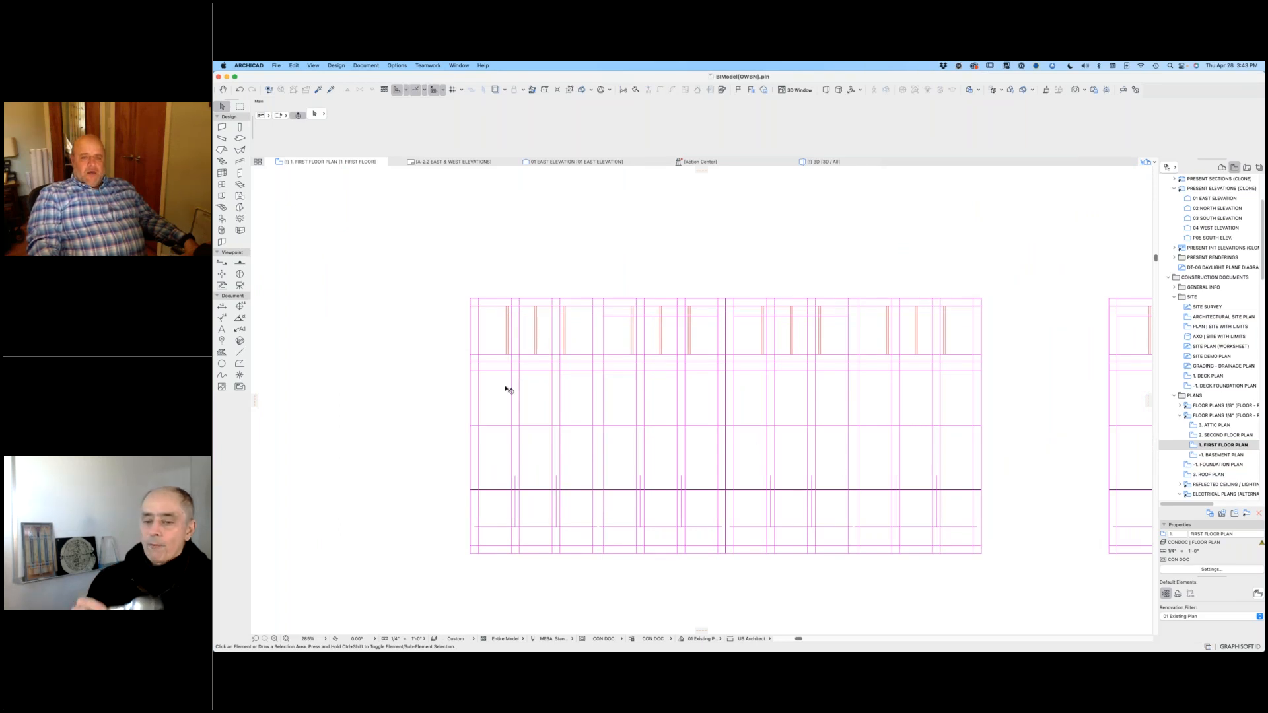
click(540, 399)
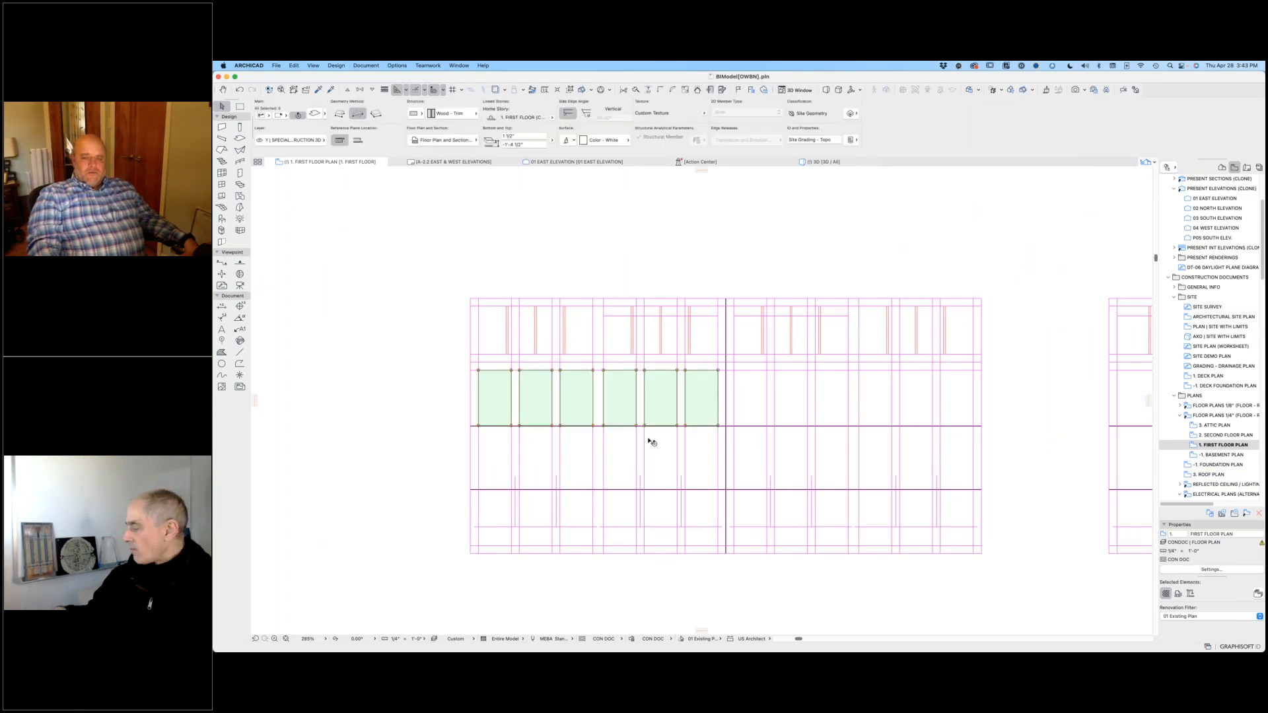
click(601, 393)
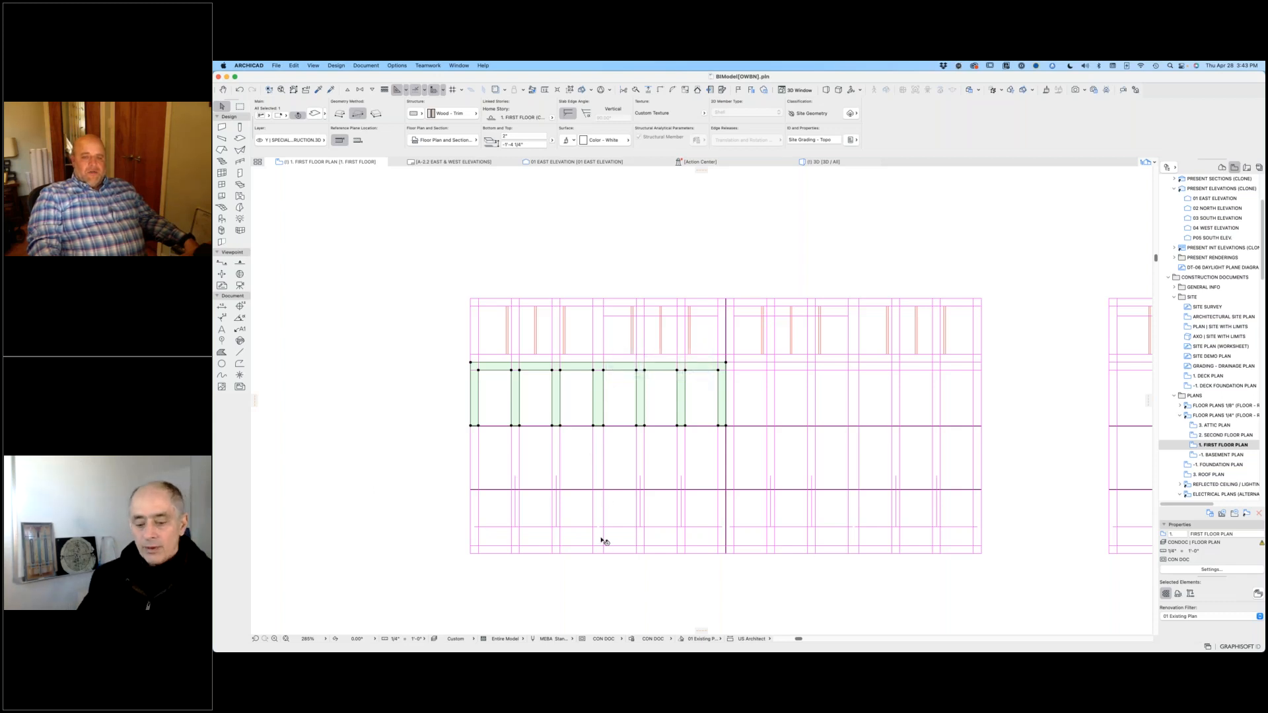
click(575, 331)
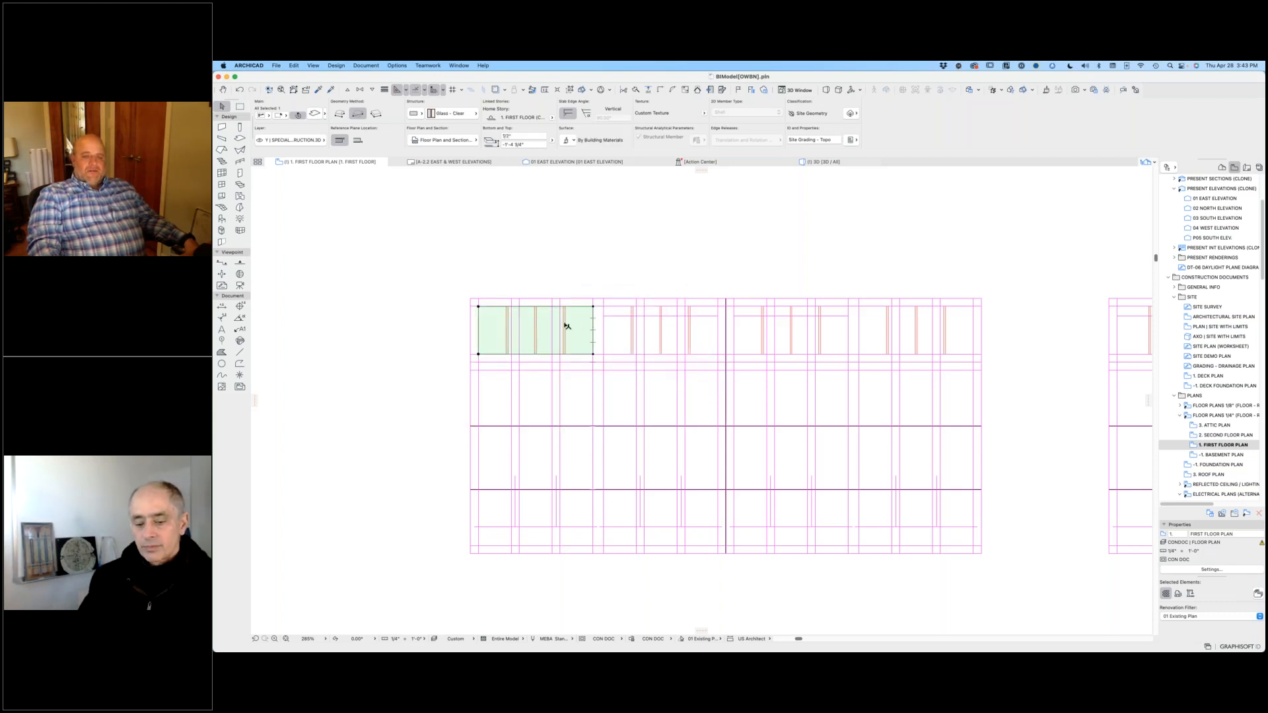
key(Escape)
Step: Select all elements of the flat garage door leaf construction and show only them in 3D
click(443, 282)
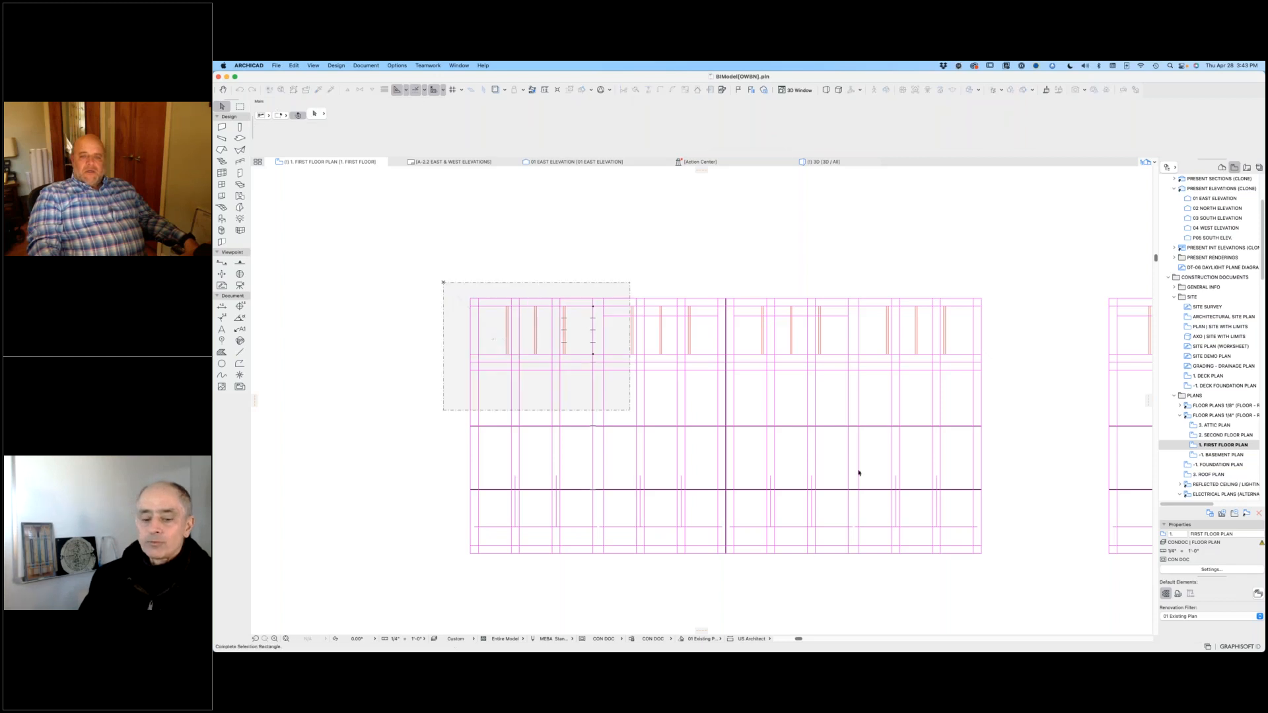
click(1014, 574)
key(F5)
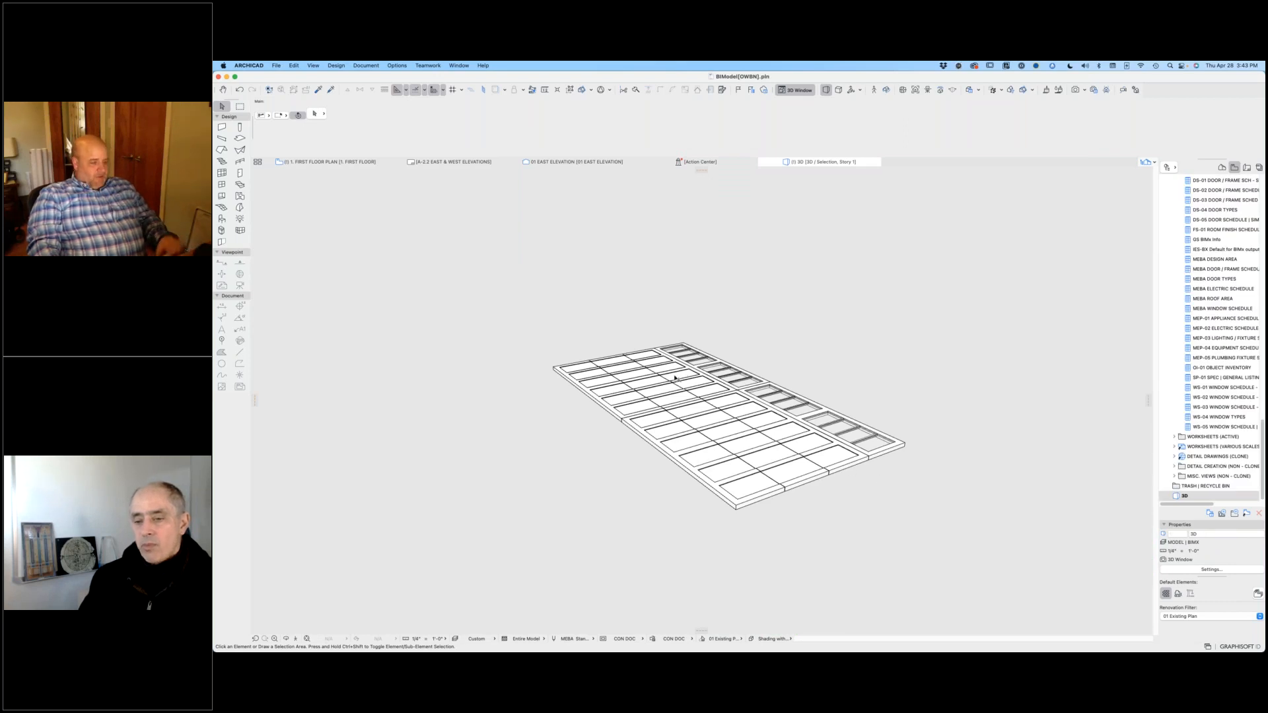
Step: Examine the garage door leaf's panels, trim and divided glazing in 3D from several angles
shift+middle_drag(675, 377, 636, 254)
shift+middle_drag(638, 364, 762, 433)
scroll(761, 432, up, 6)
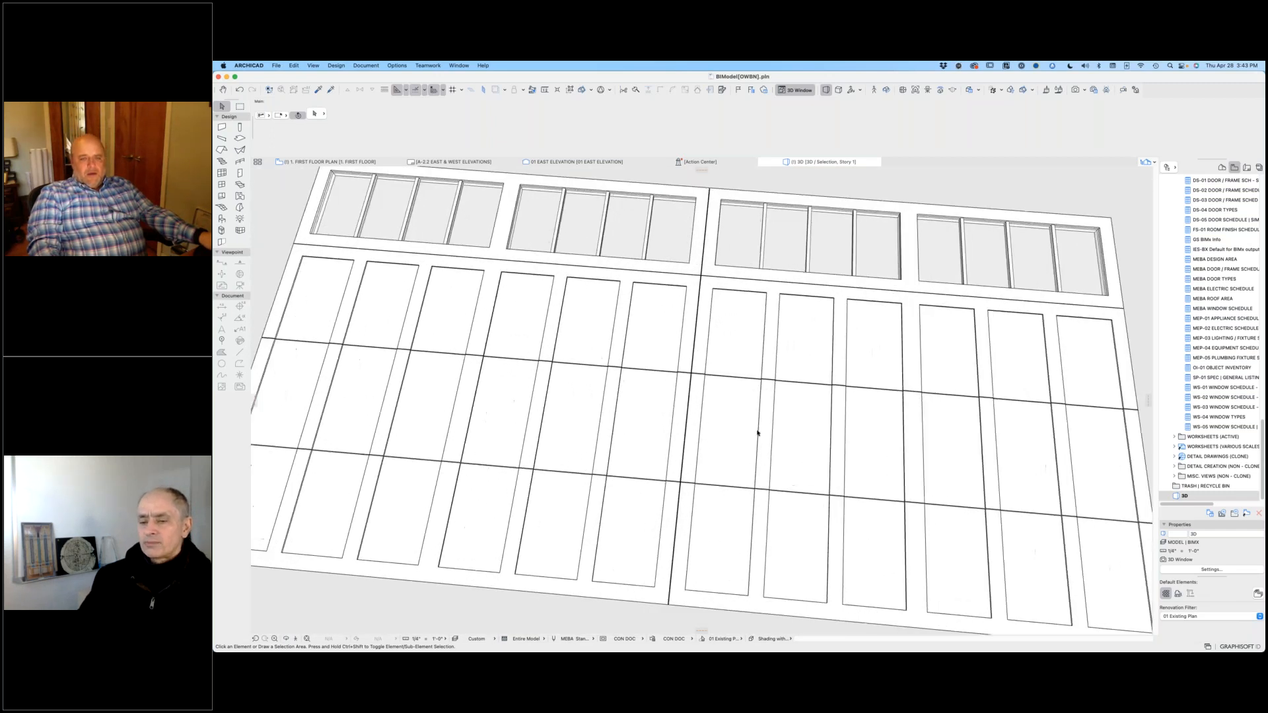
middle_drag(724, 367, 734, 310)
shift+middle_drag(733, 396, 758, 432)
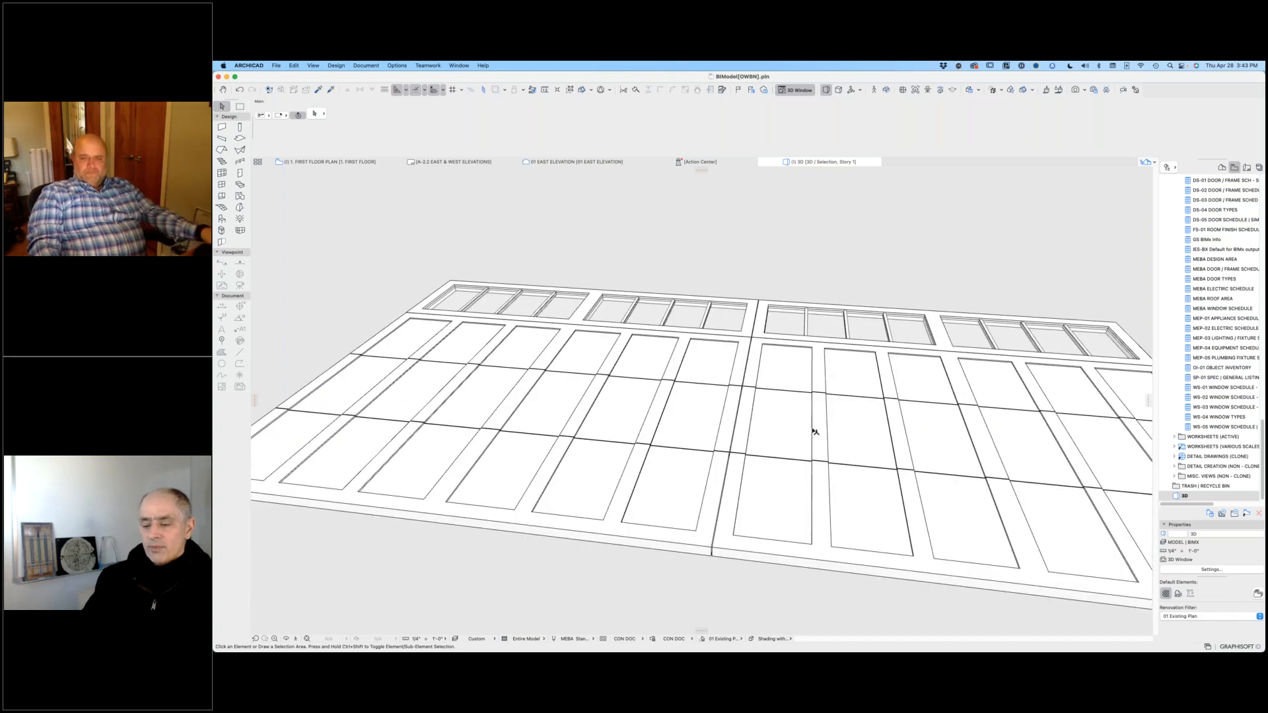
shift+middle_drag(810, 427, 762, 437)
middle_drag(730, 429, 757, 437)
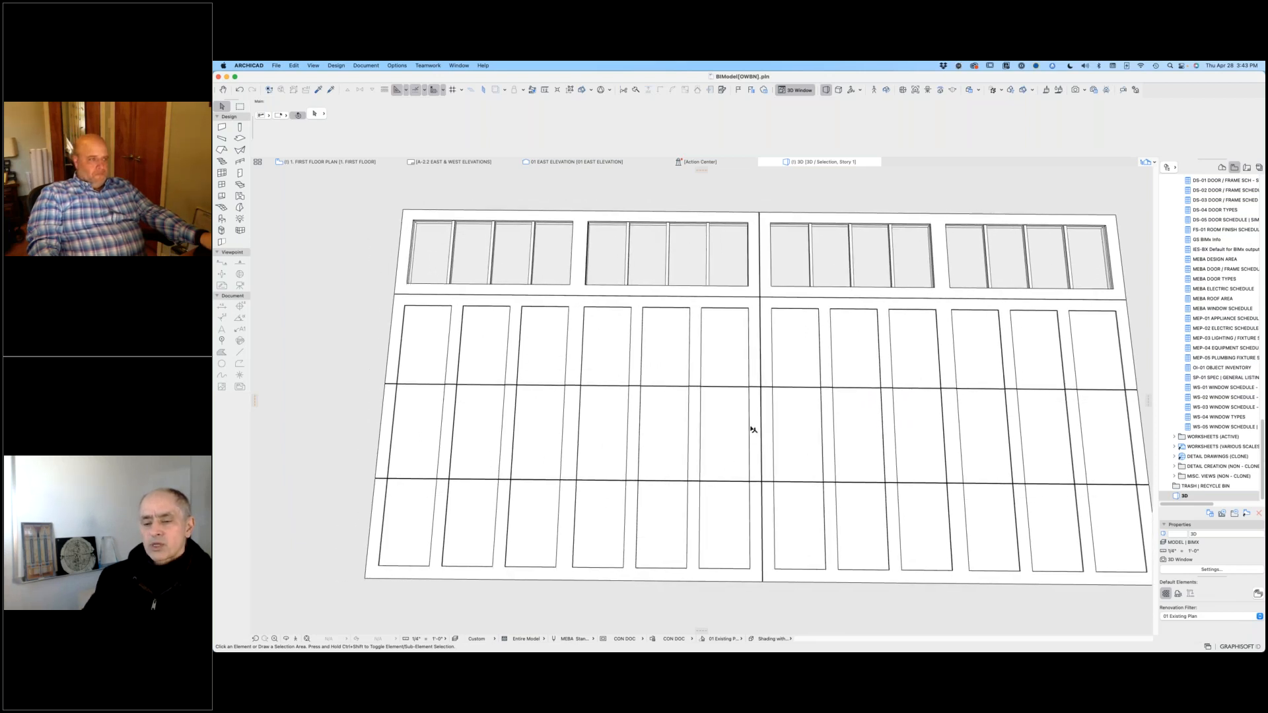
shift+middle_drag(745, 430, 740, 433)
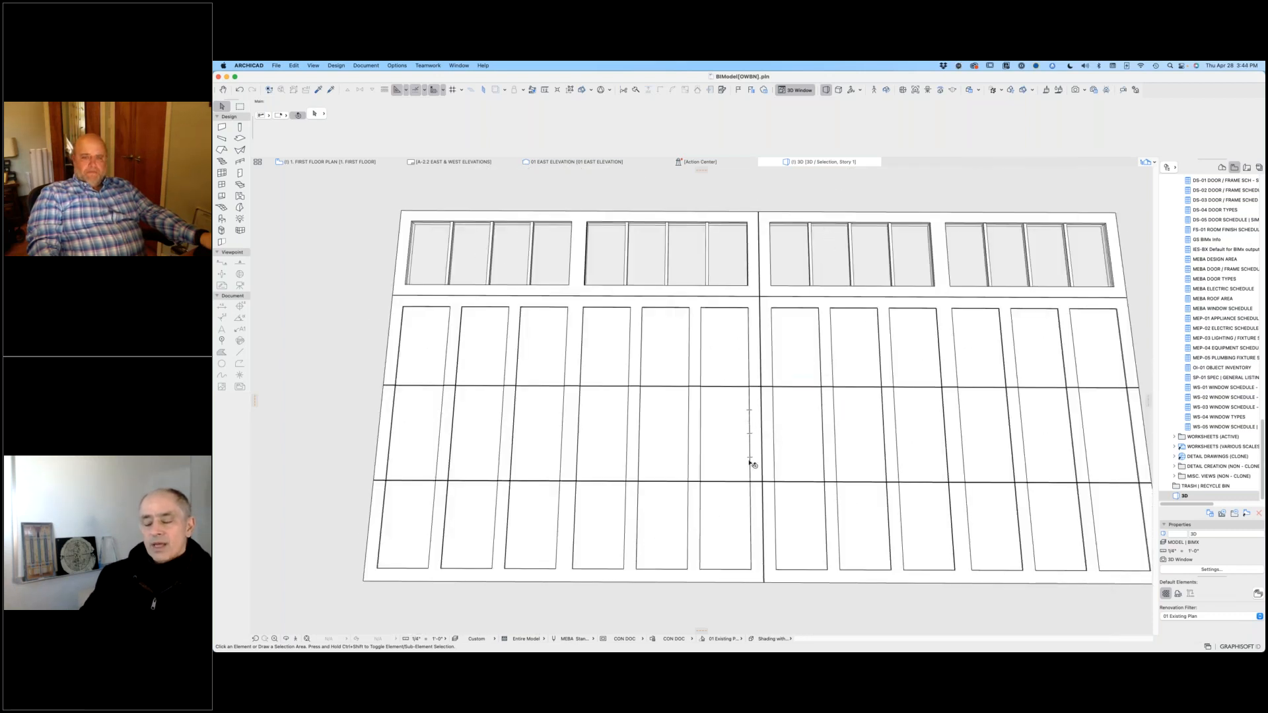
Step: Return to the first floor plan and select all elements of the wide garage door leaf construction
shift+middle_drag(780, 400, 778, 404)
scroll(778, 397, down, 2)
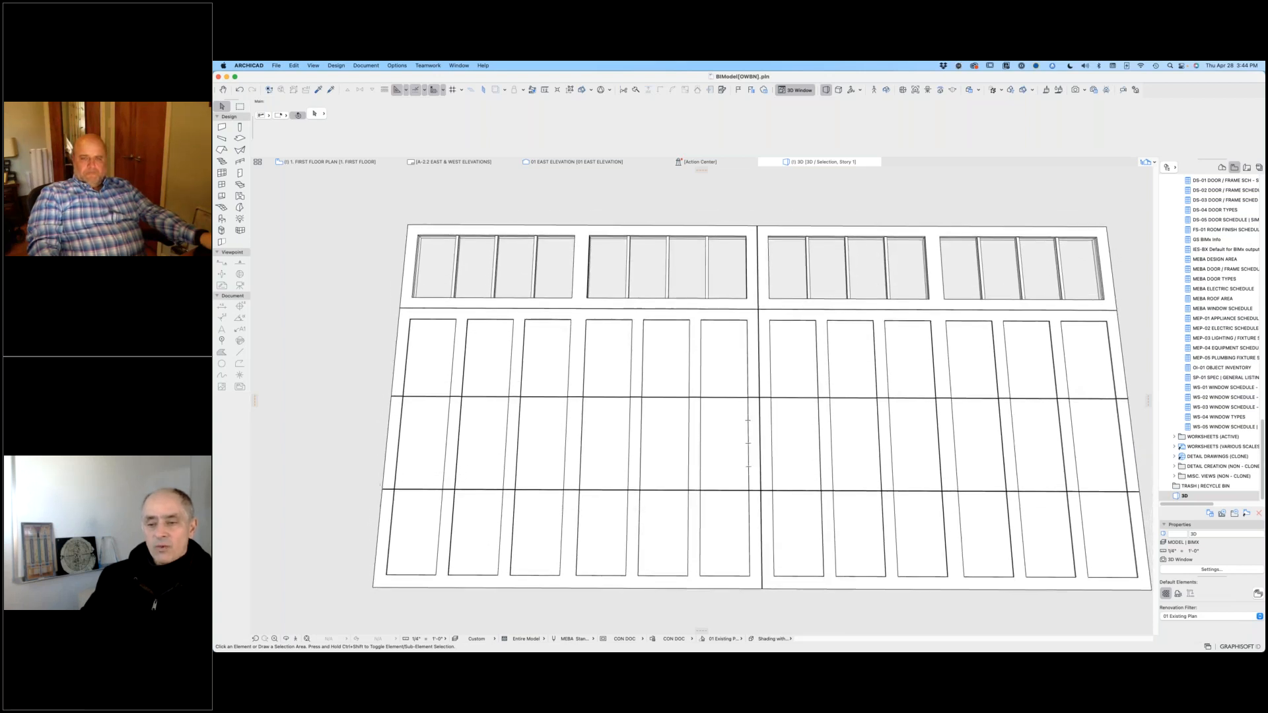
click(312, 162)
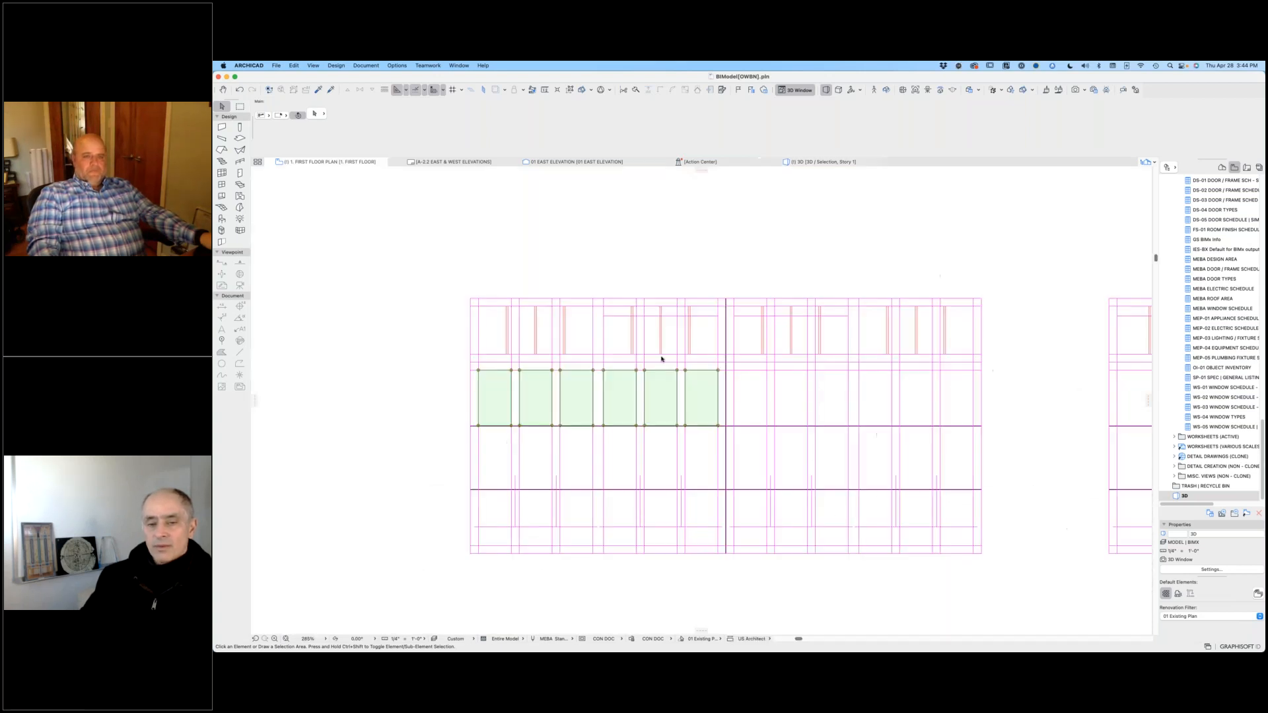
click(470, 276)
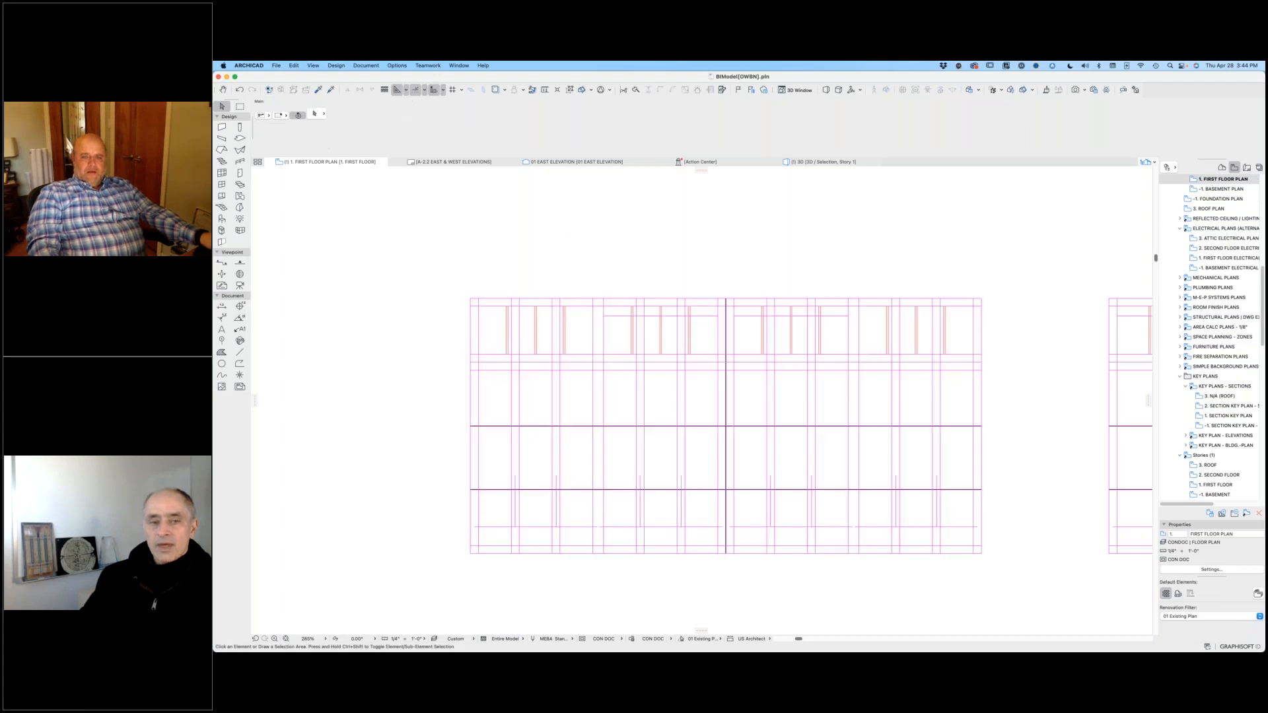
drag(433, 263, 1026, 585)
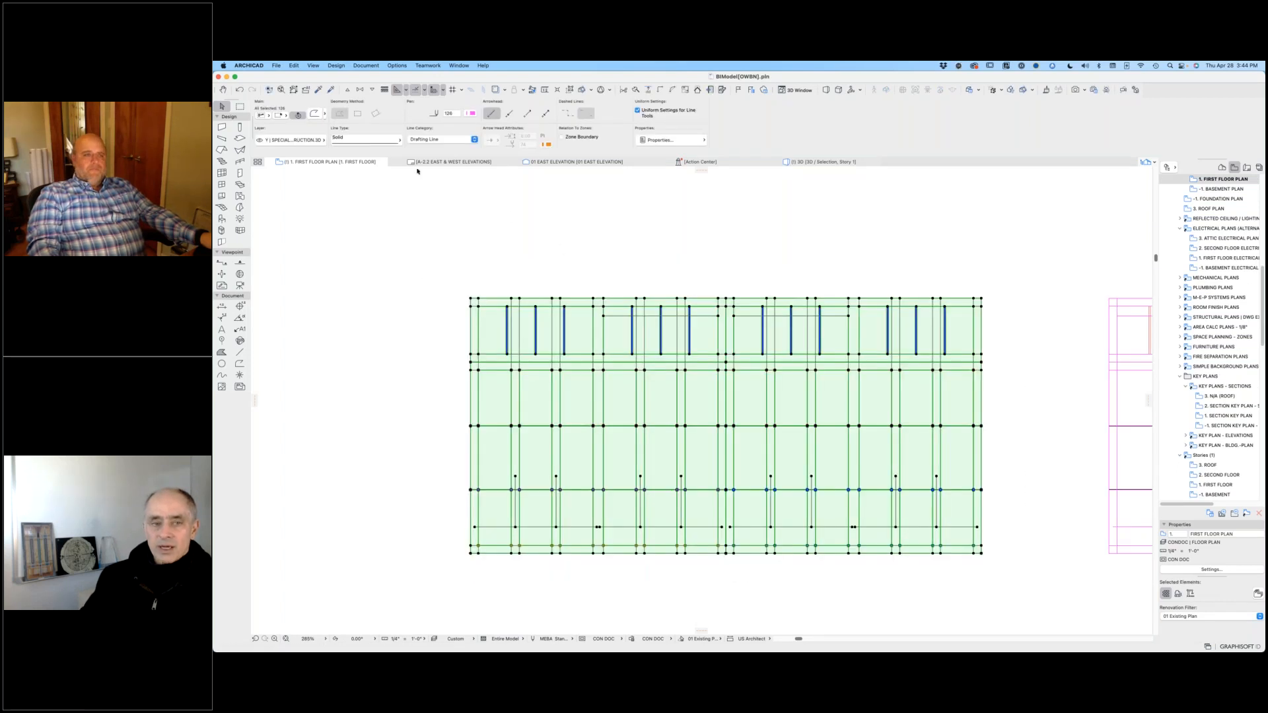
Step: Show the library part types the selected garage door leaf can be saved as, and leave without saving
click(283, 65)
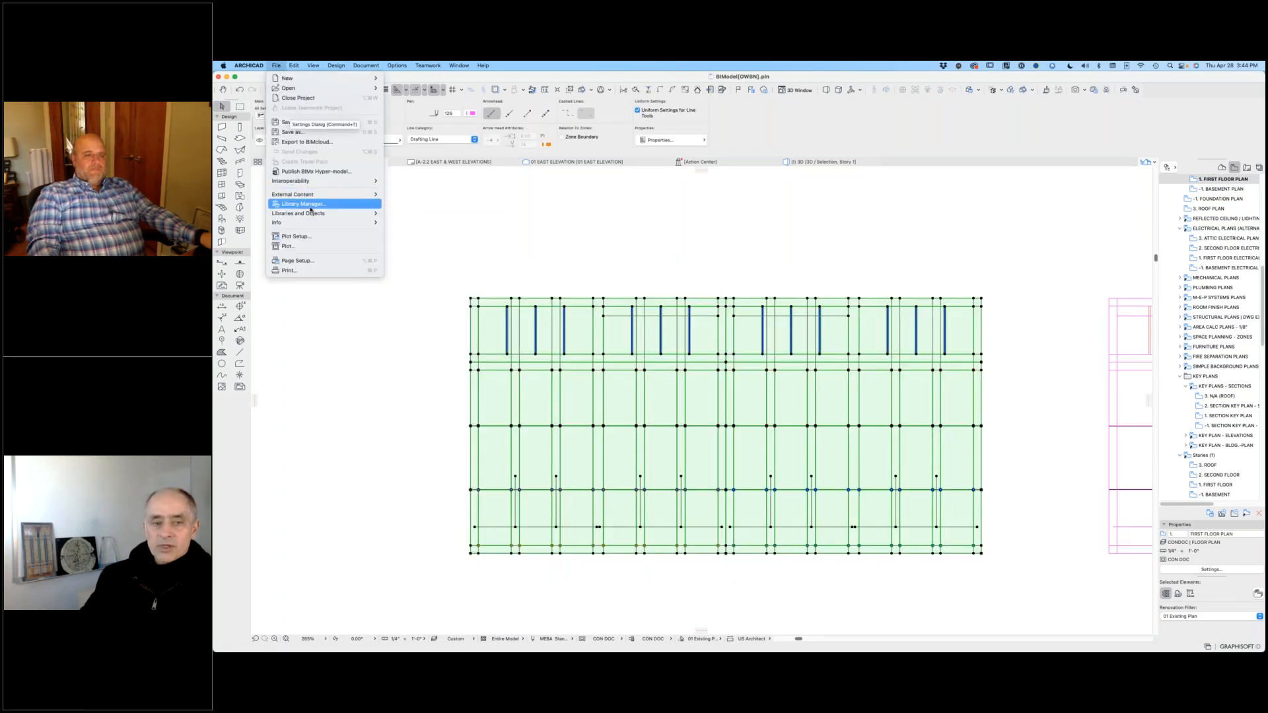
mouse_move(308, 213)
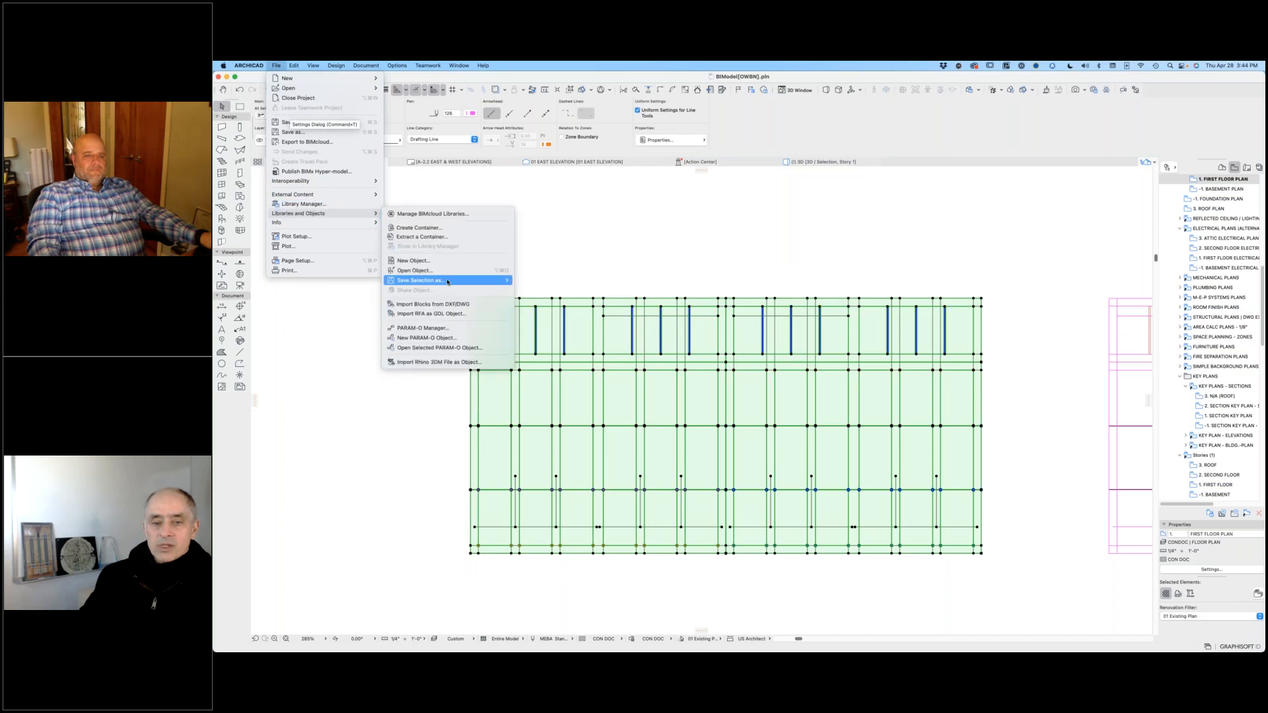
mouse_move(448, 282)
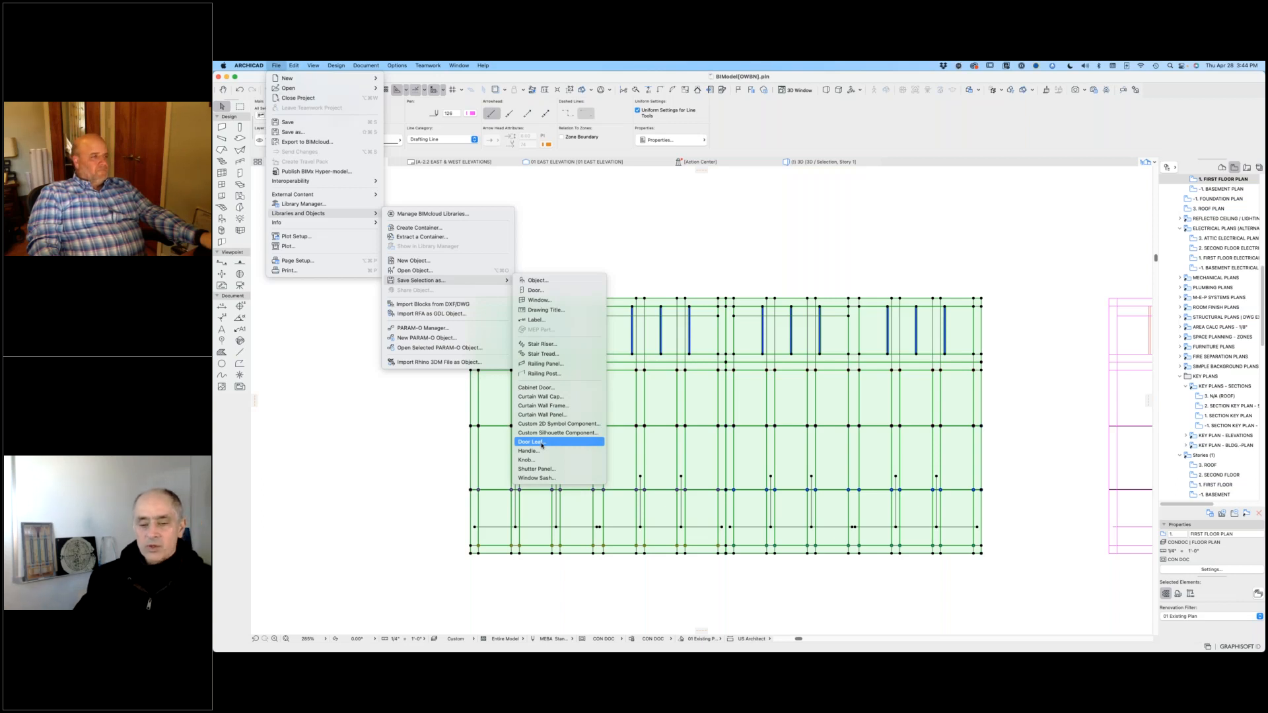
click(436, 429)
Step: Select all elements of the narrower garage door leaf beside the wide one to show its extent, and deselect them
scroll(743, 365, down, 1)
scroll(744, 364, down, 2)
middle_drag(869, 374, 754, 369)
scroll(584, 333, down, 3)
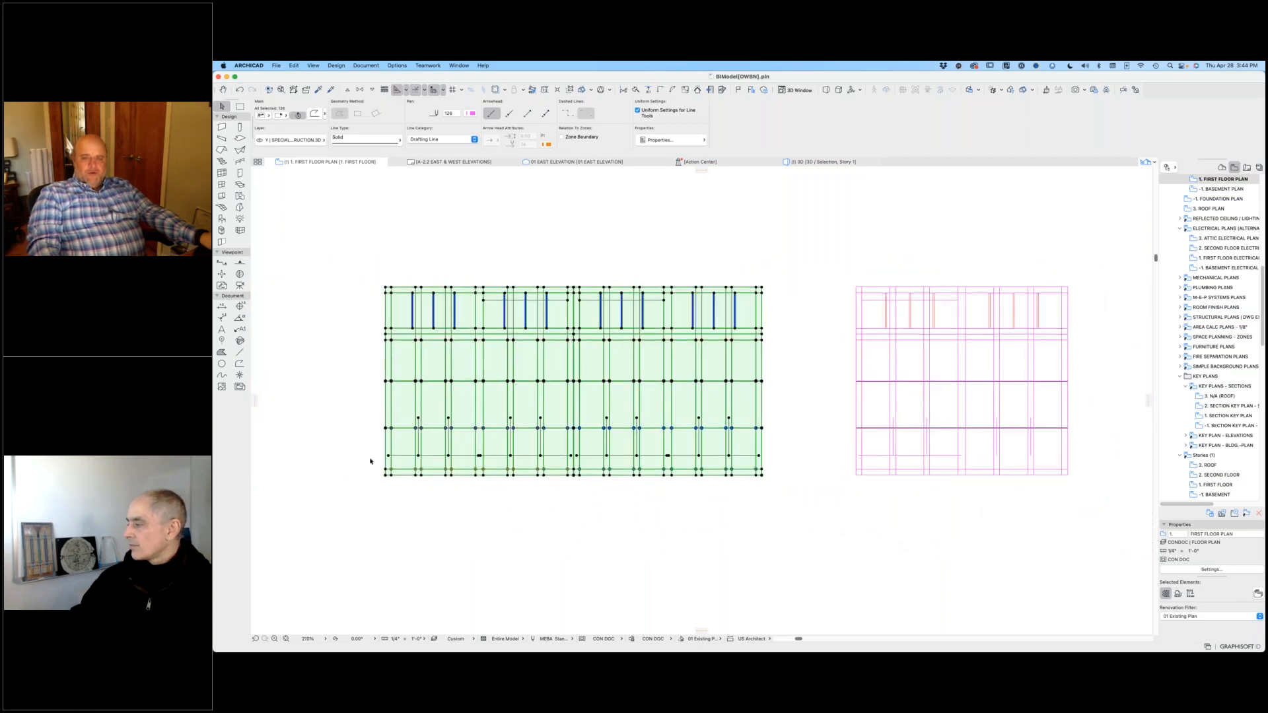
click(806, 257)
drag(807, 257, 1108, 517)
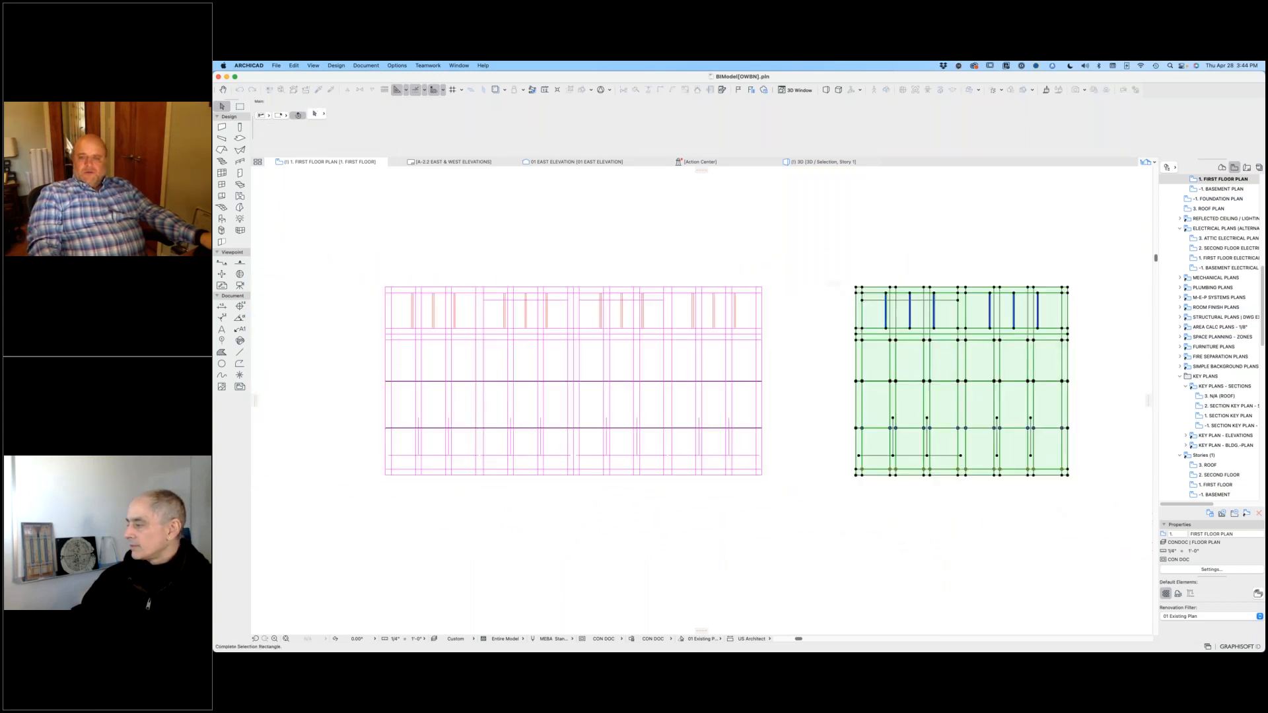
click(1072, 534)
Step: Inspect the slabs forming the arched glazed door leaf and the narrow sidelight leaf beside the garage door constructions
middle_drag(1073, 533, 595, 504)
scroll(843, 482, down, 5)
middle_drag(1113, 529, 722, 539)
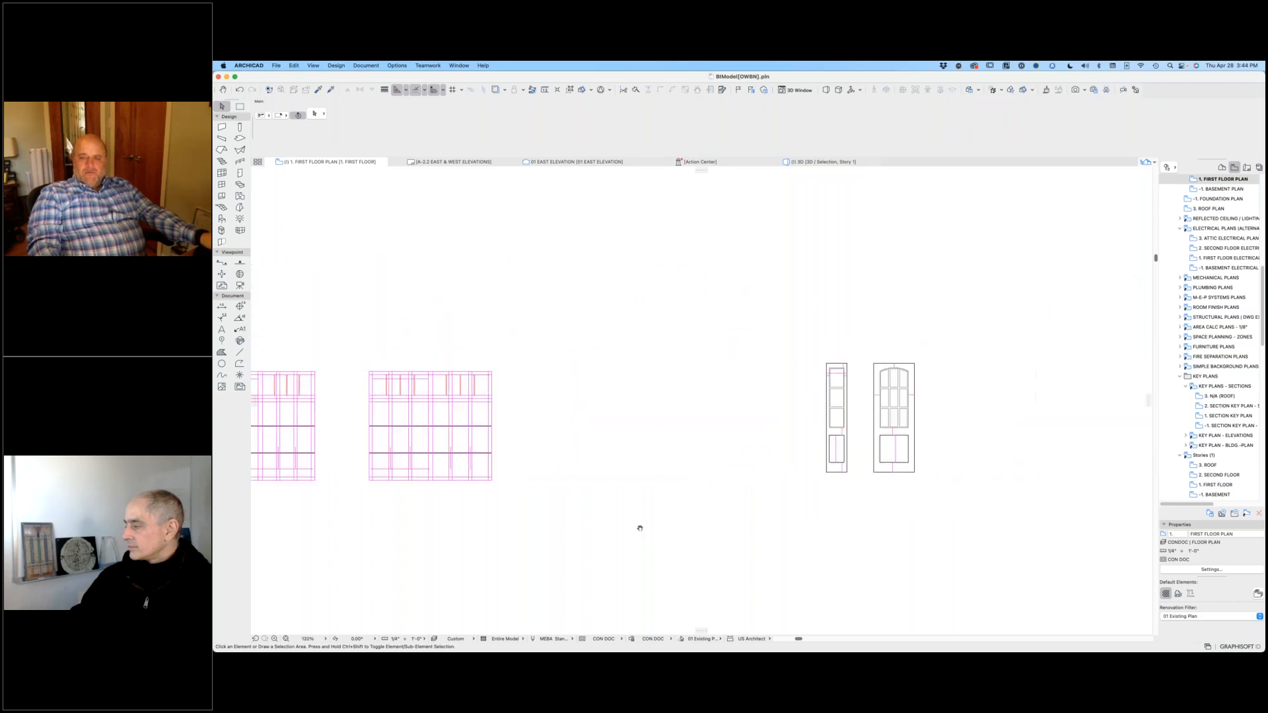
scroll(698, 396, up, 5)
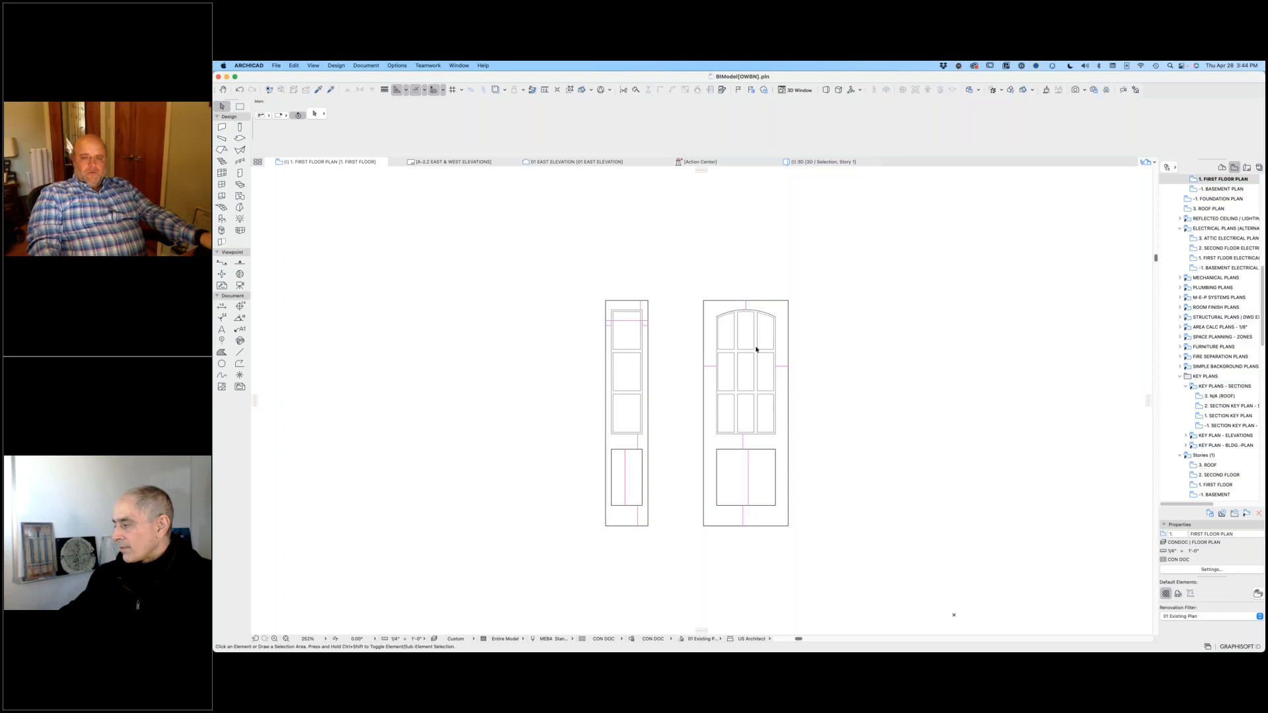
click(781, 309)
click(644, 310)
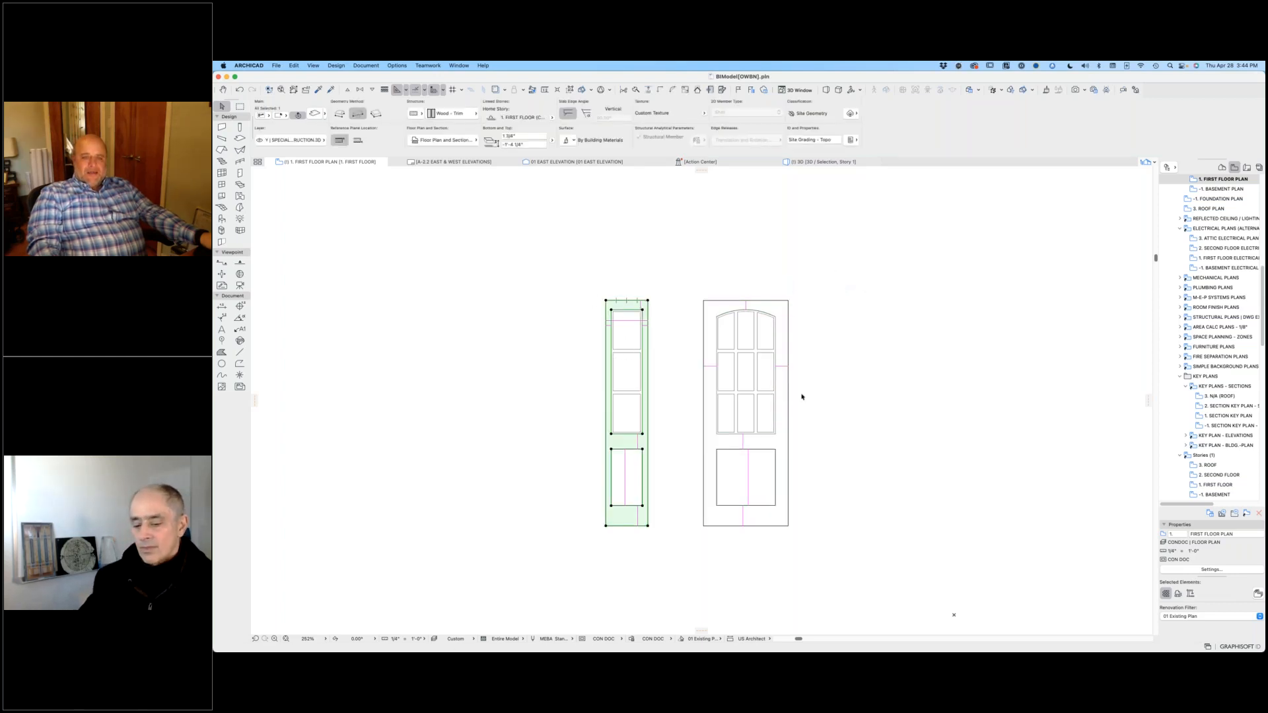
click(487, 304)
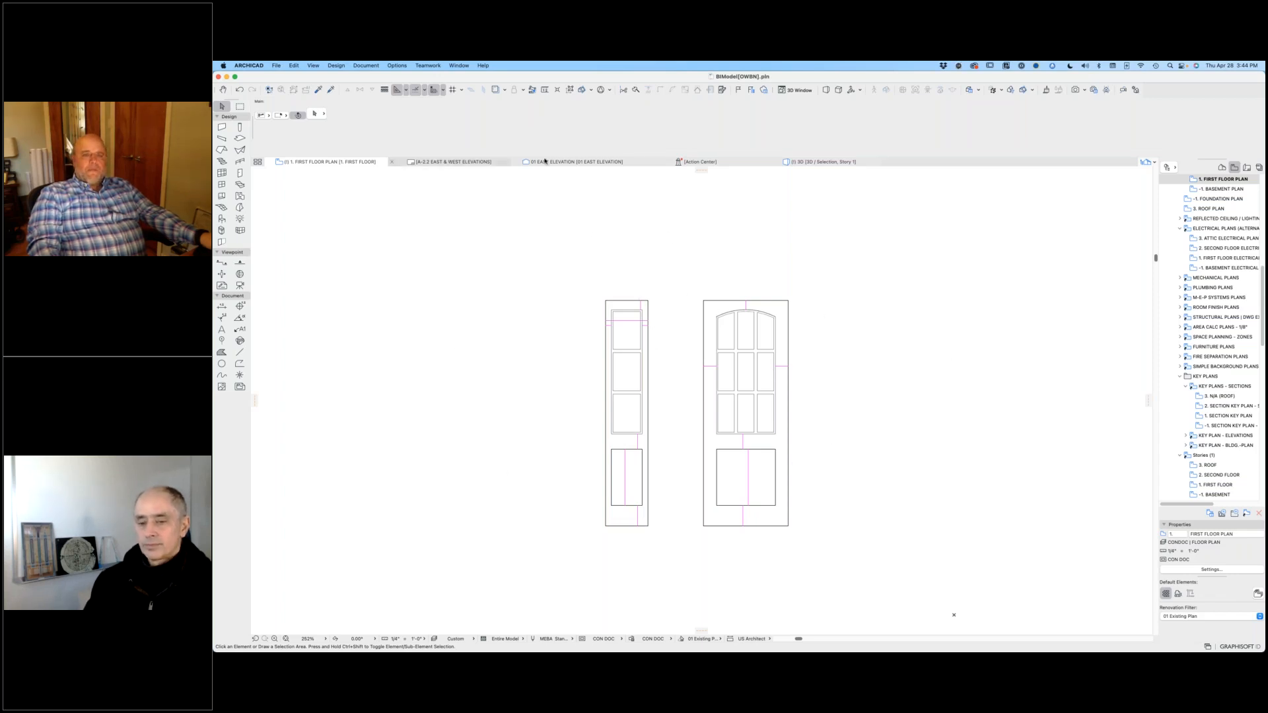
Step: Look through the layout book and view map for the building sections, and highlight the MEB Test Section view
scroll(878, 316, down, 5)
scroll(878, 318, down, 6)
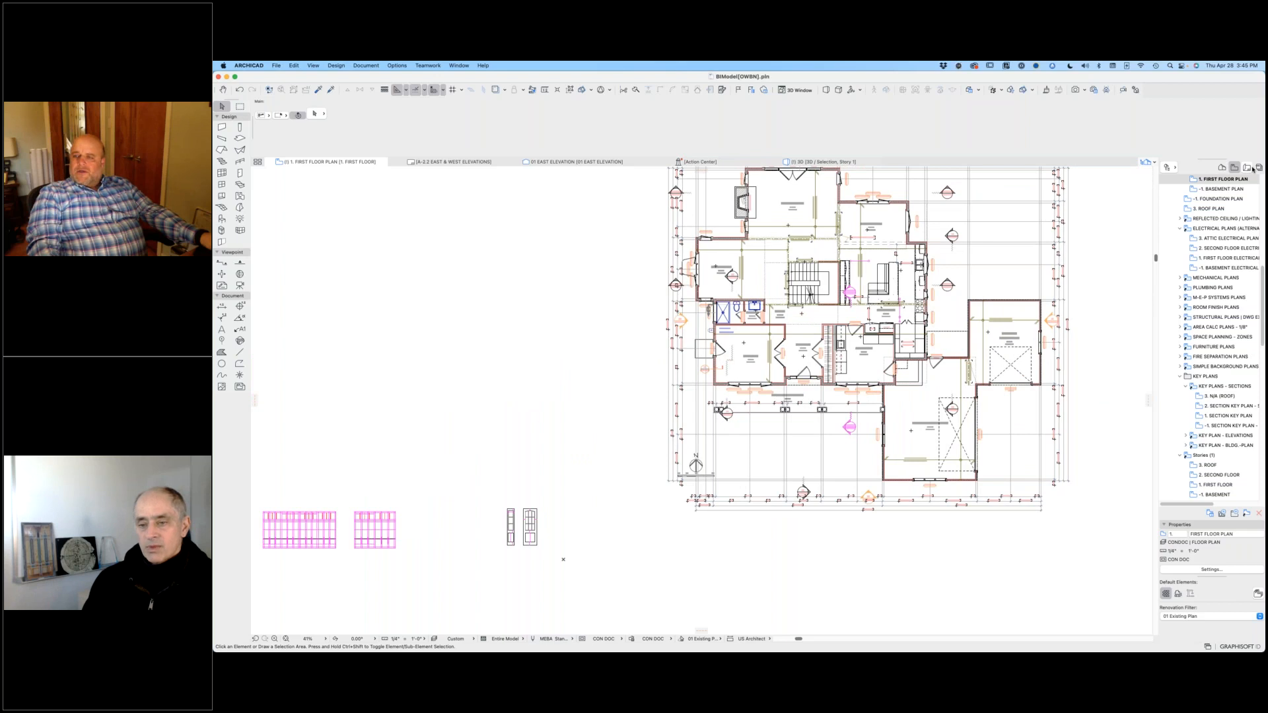
click(1247, 168)
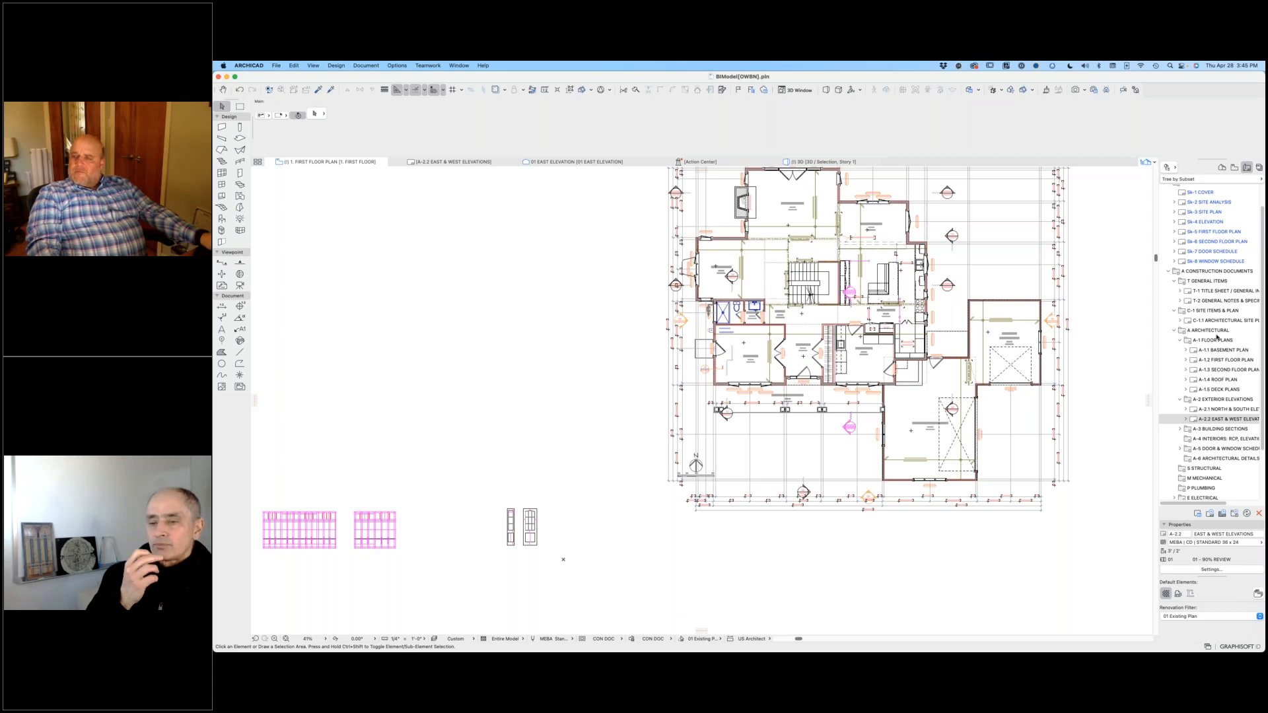
click(1233, 167)
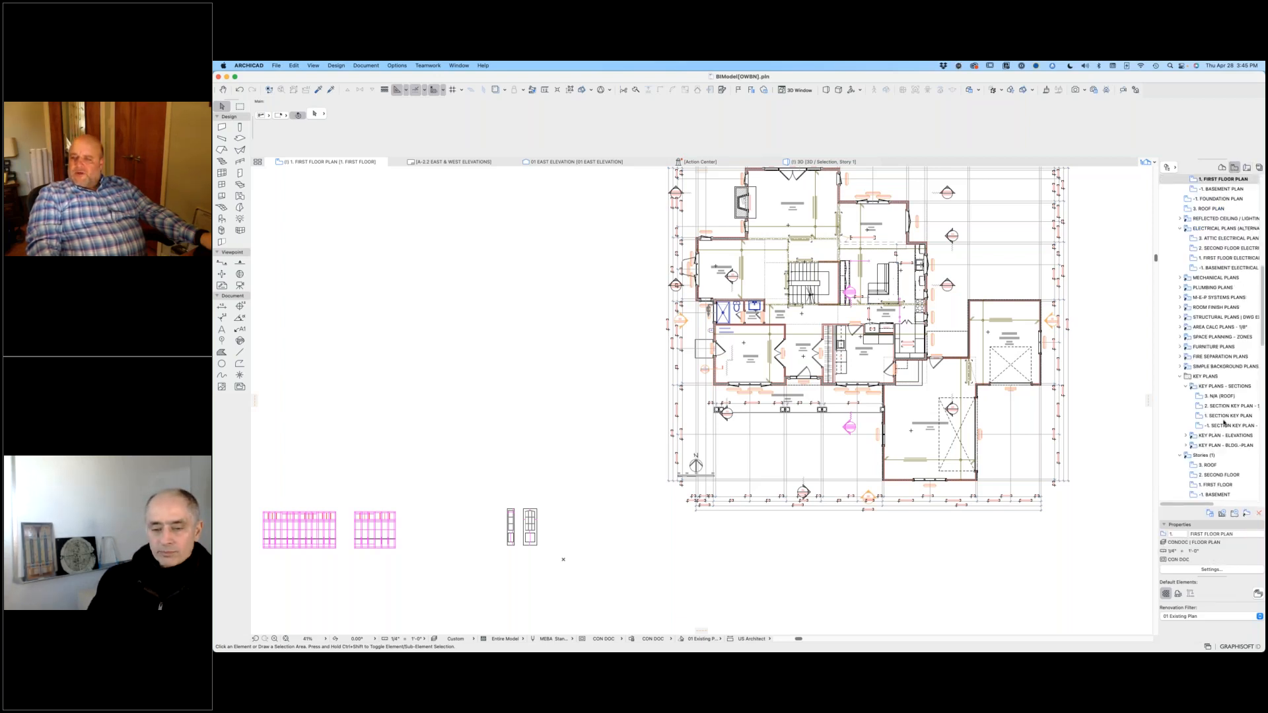
scroll(1232, 274, up, 3)
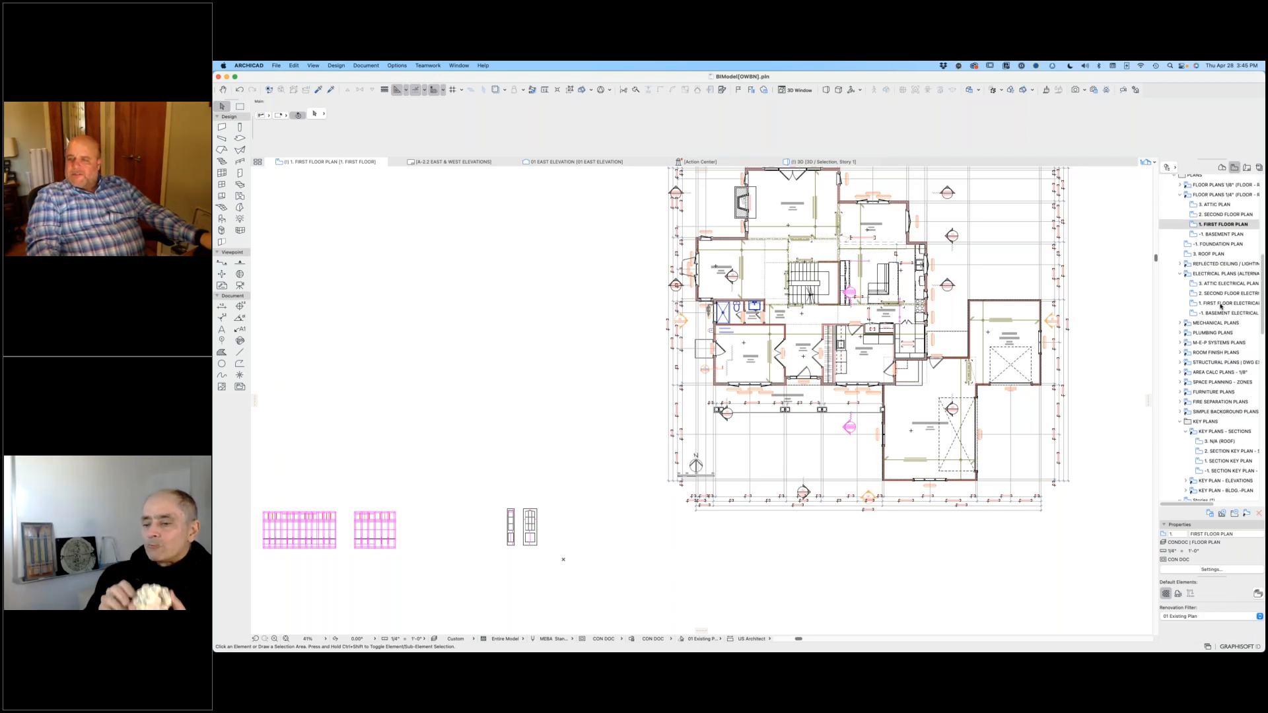
scroll(1219, 410, down, 6)
scroll(1212, 437, down, 2)
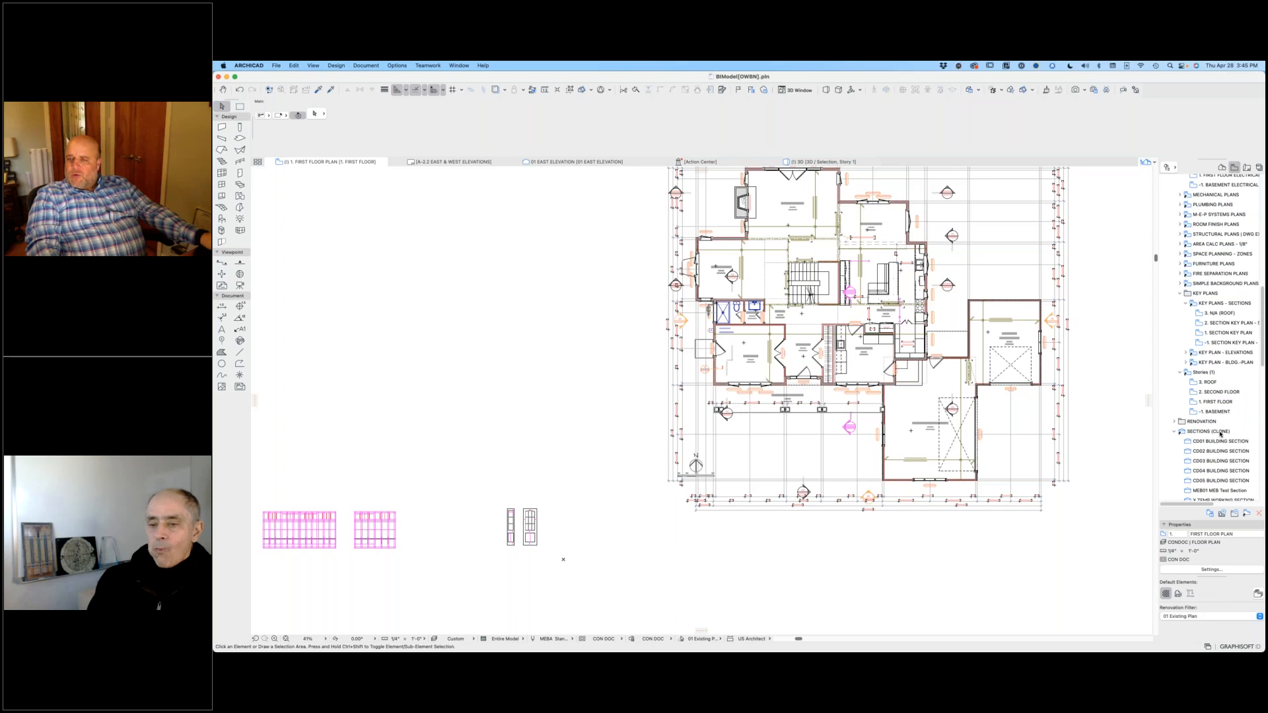
scroll(1230, 423, down, 7)
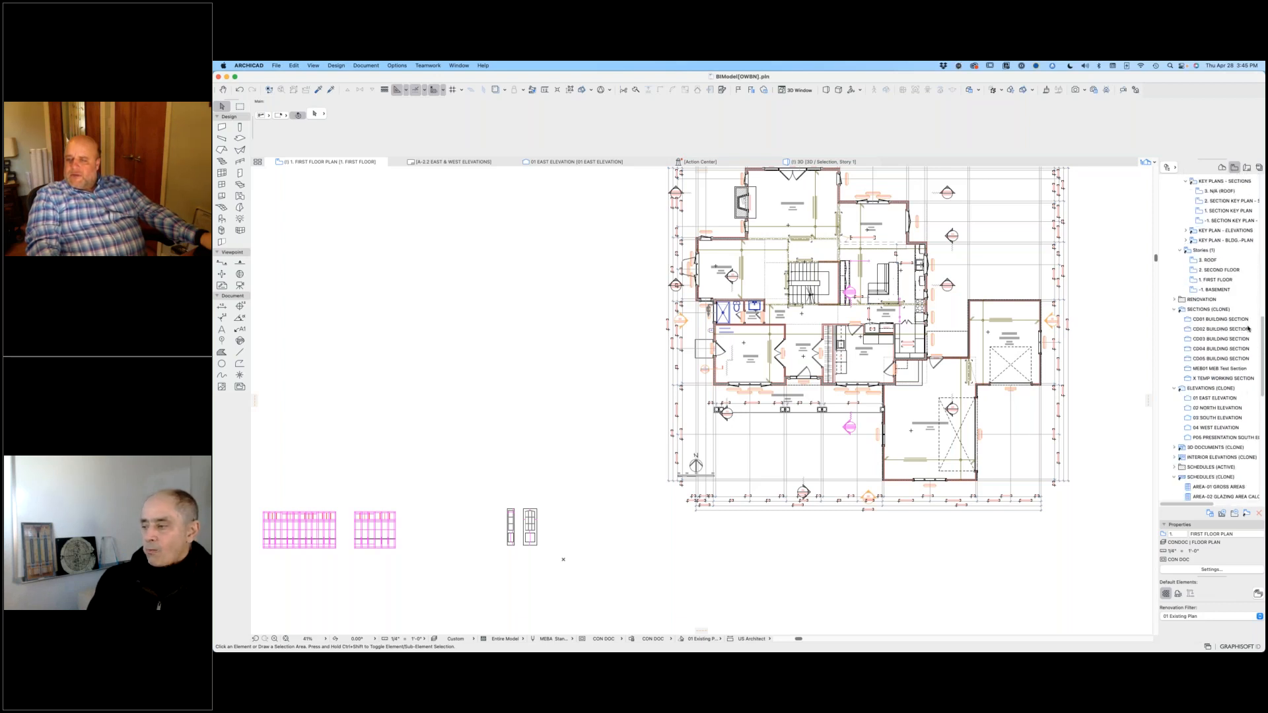
click(1199, 371)
scroll(1196, 396, up, 2)
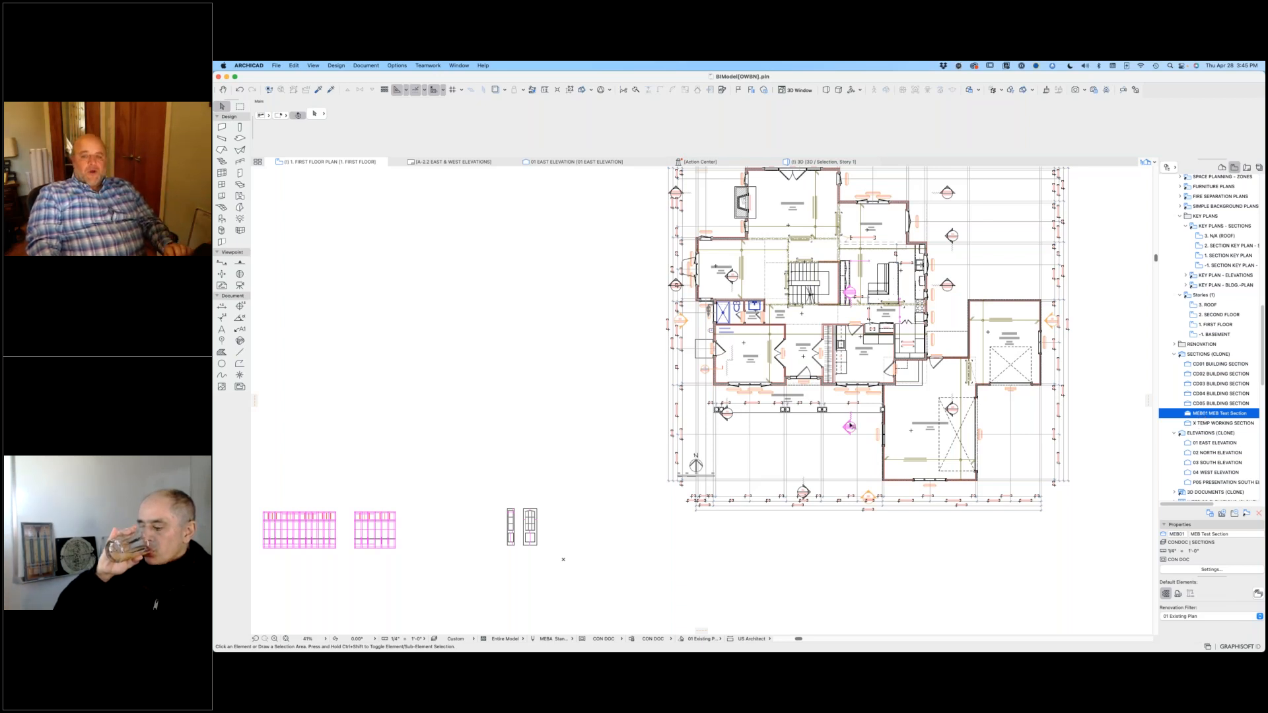
Step: Check which layer the MEB Test Section marker on the first floor plan is assigned to
click(851, 420)
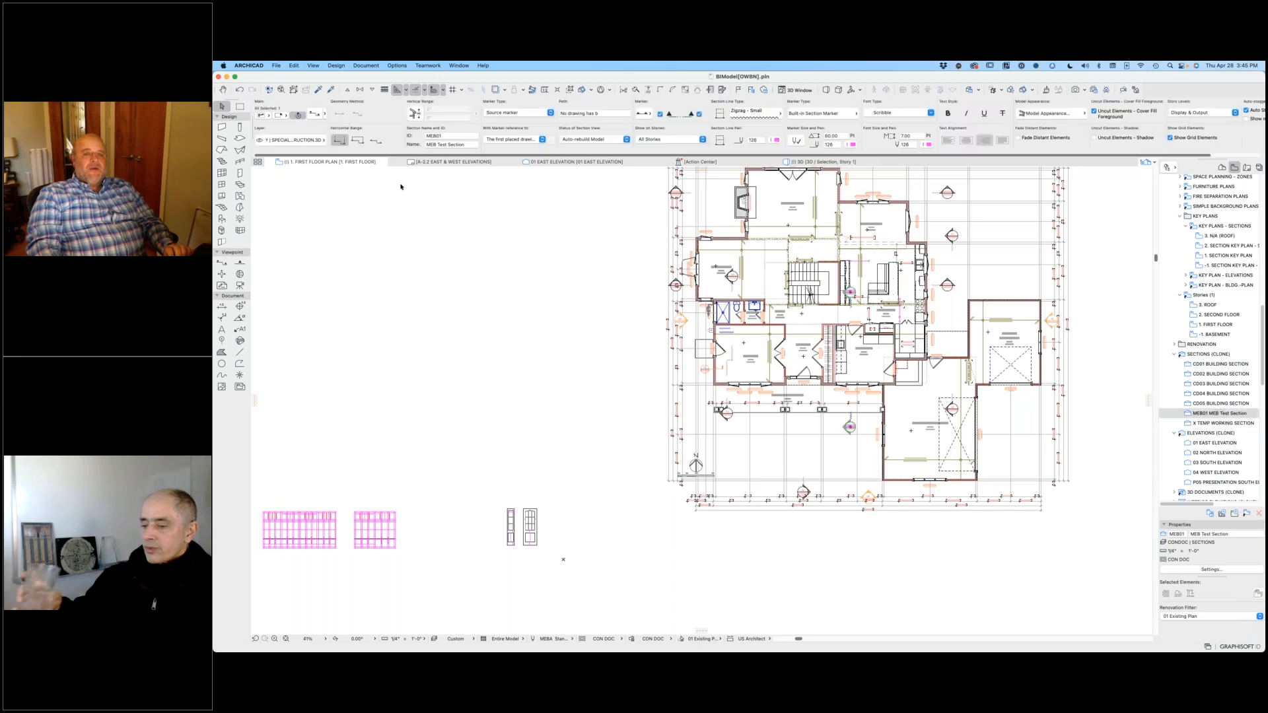
click(296, 141)
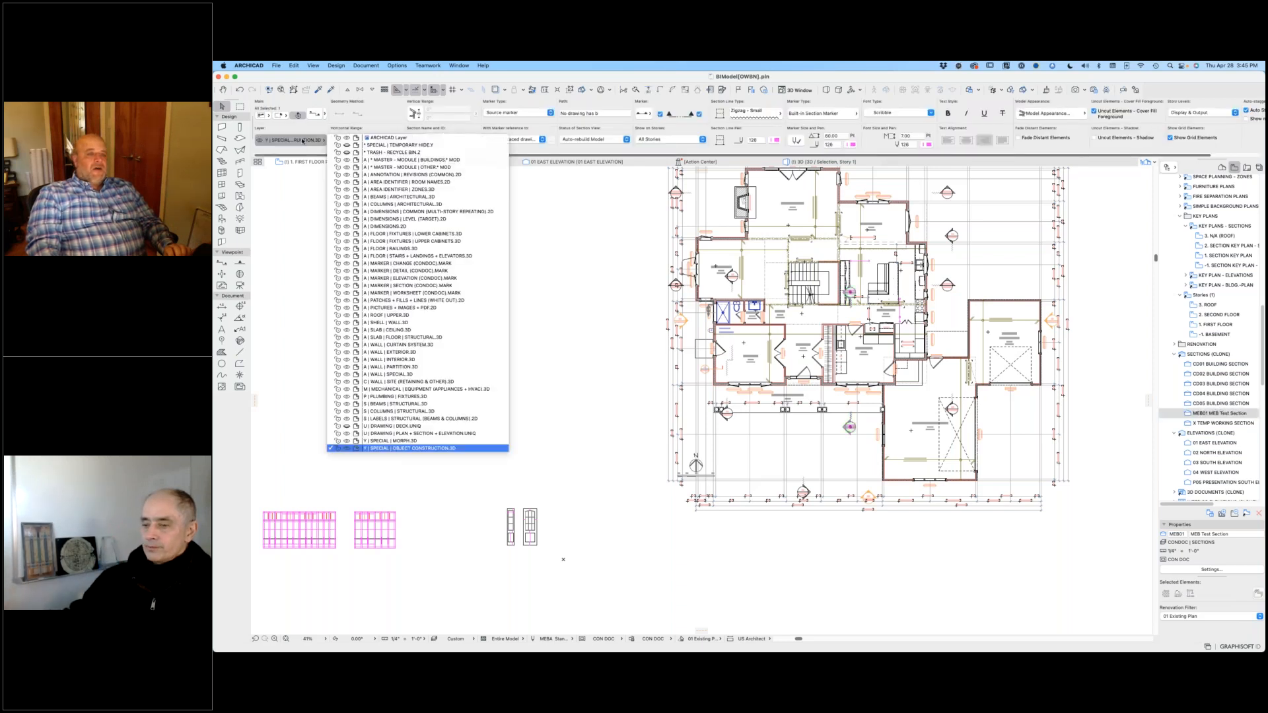
click(593, 499)
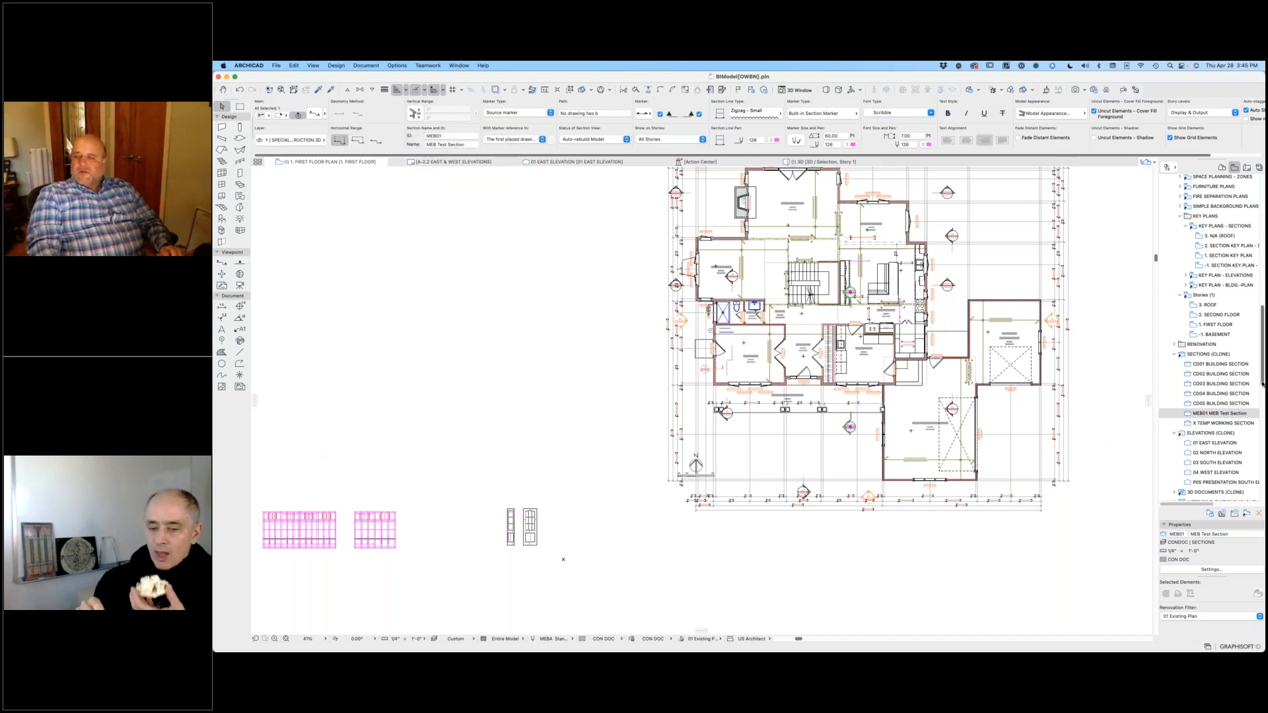
Step: Open the CD01 building section and examine its roof framing, insulated sloped walls and second floor interior
double_click(1201, 364)
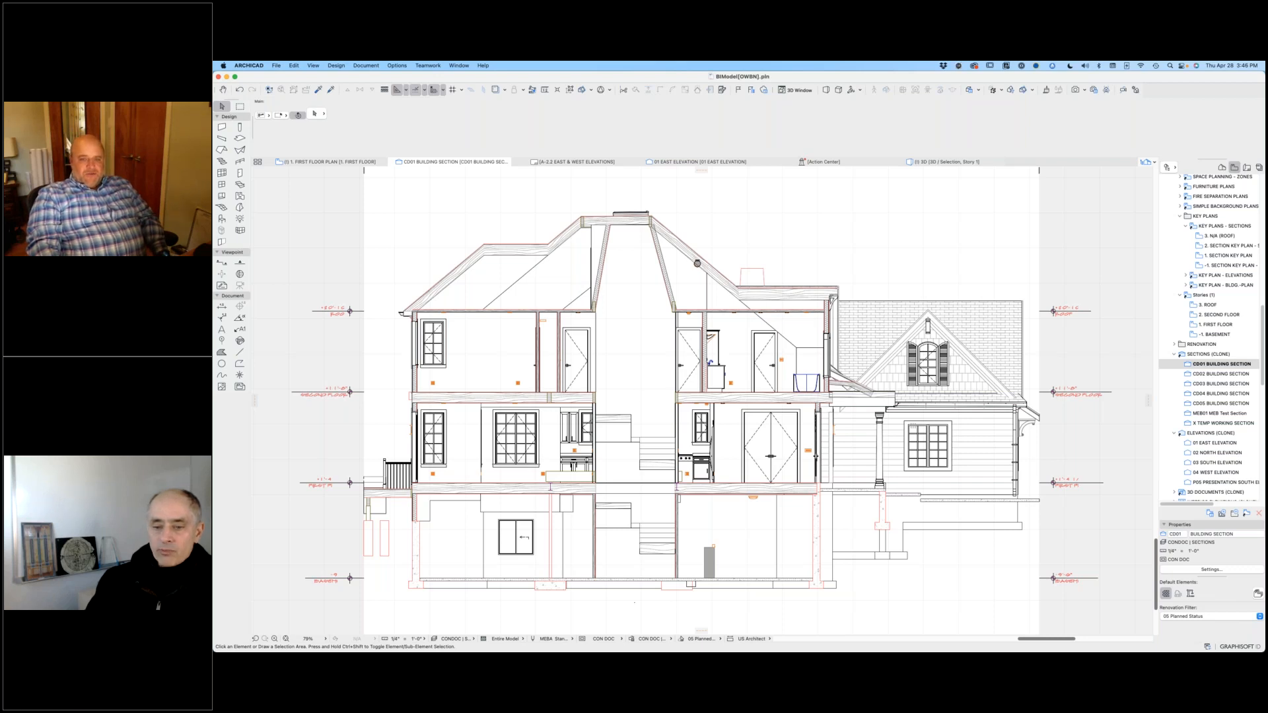
scroll(628, 212, up, 10)
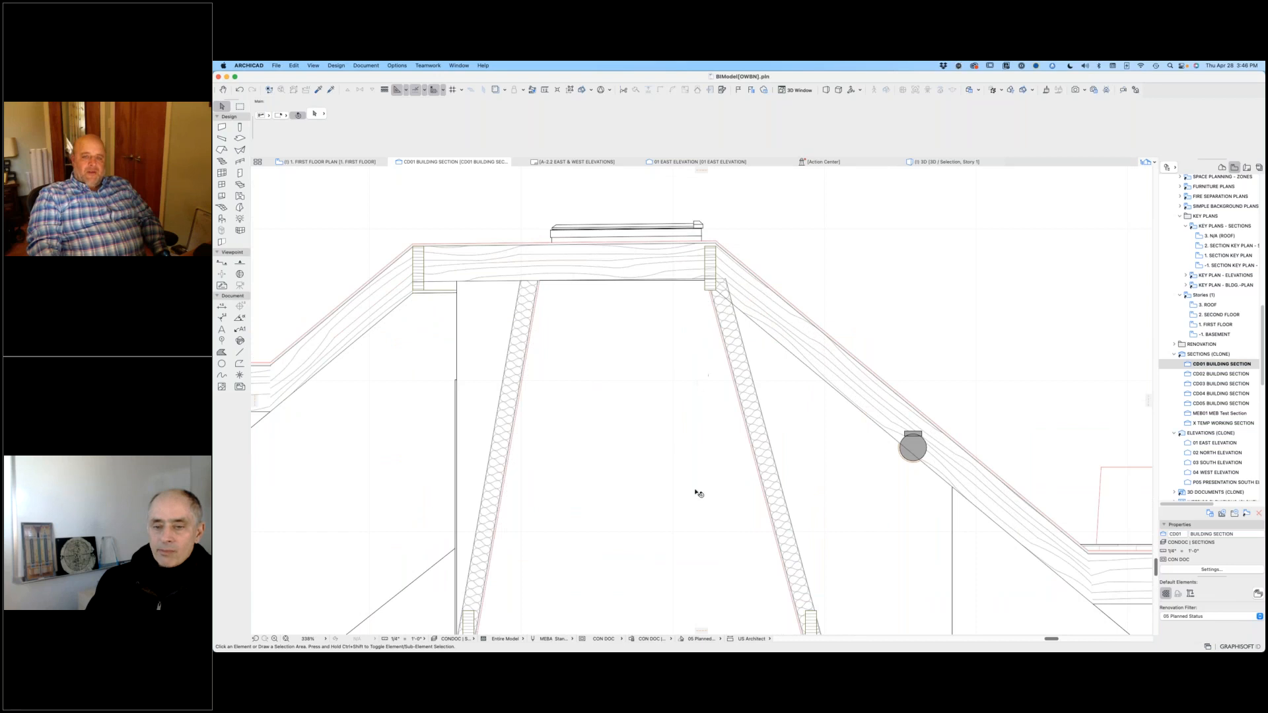
scroll(698, 493, down, 5)
scroll(699, 297, down, 3)
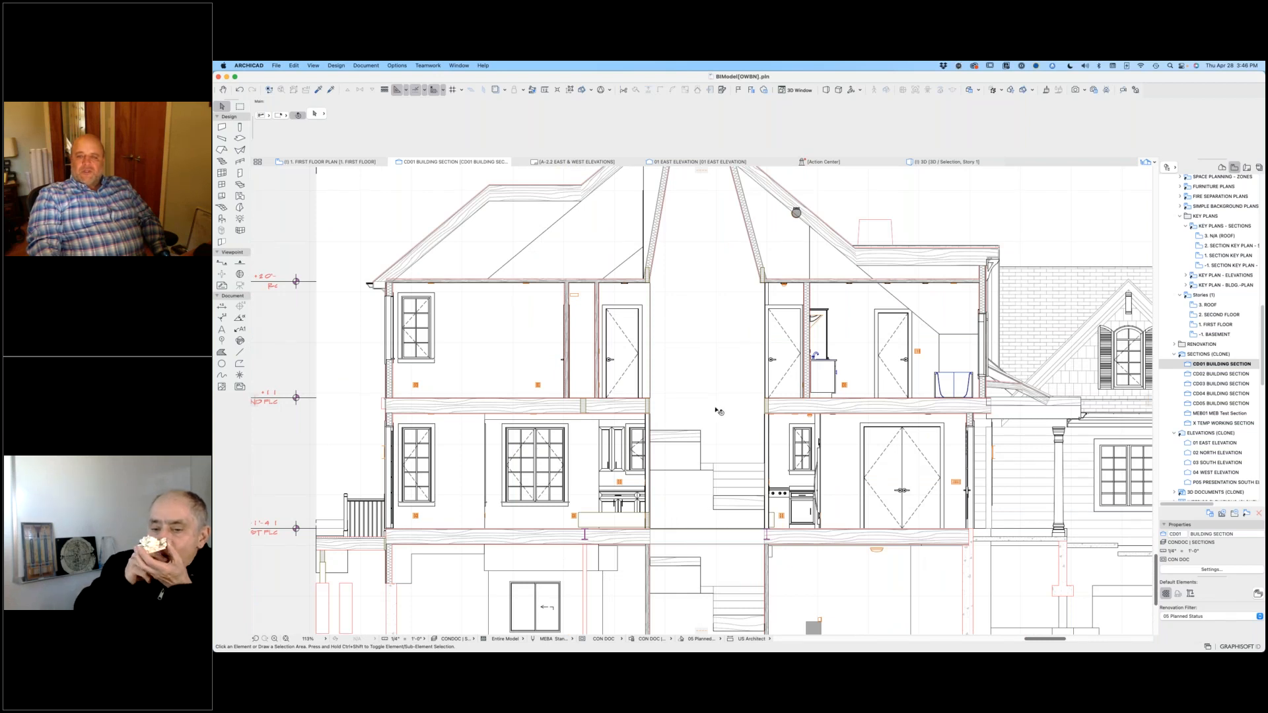
scroll(859, 292, up, 10)
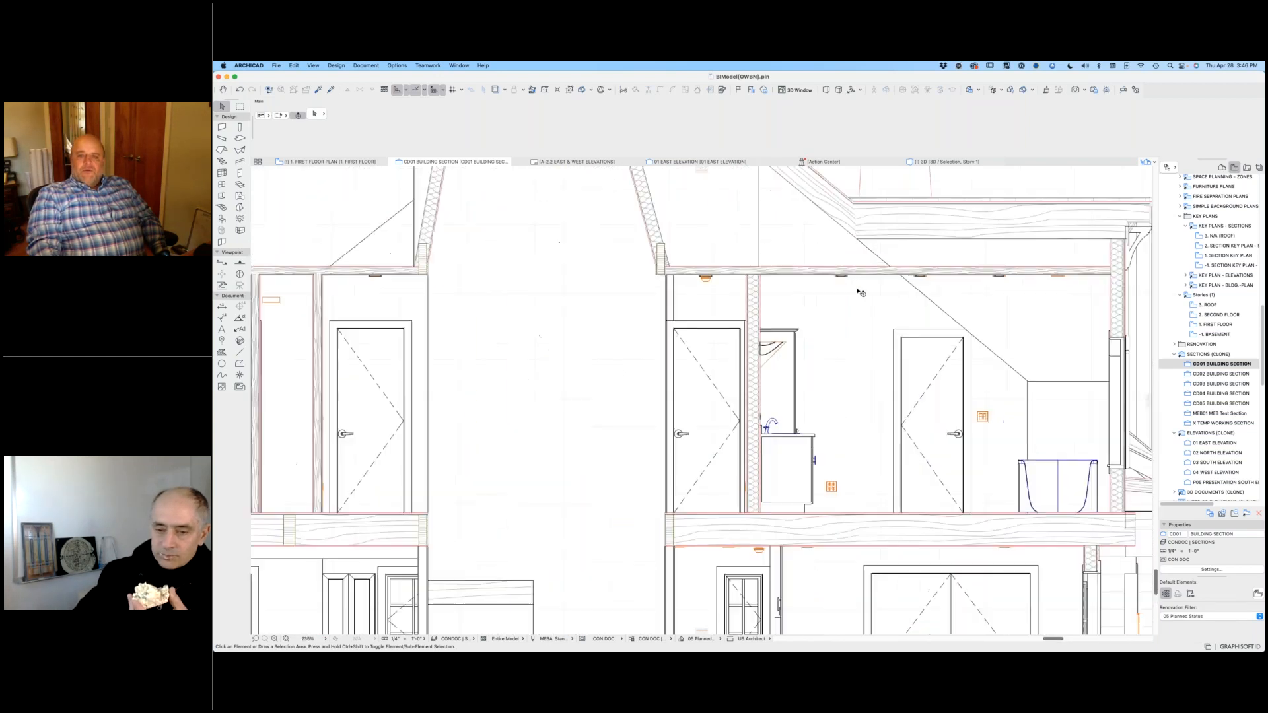
Step: Inspect the recessed spotlight in the second floor ceiling of the building section
click(818, 244)
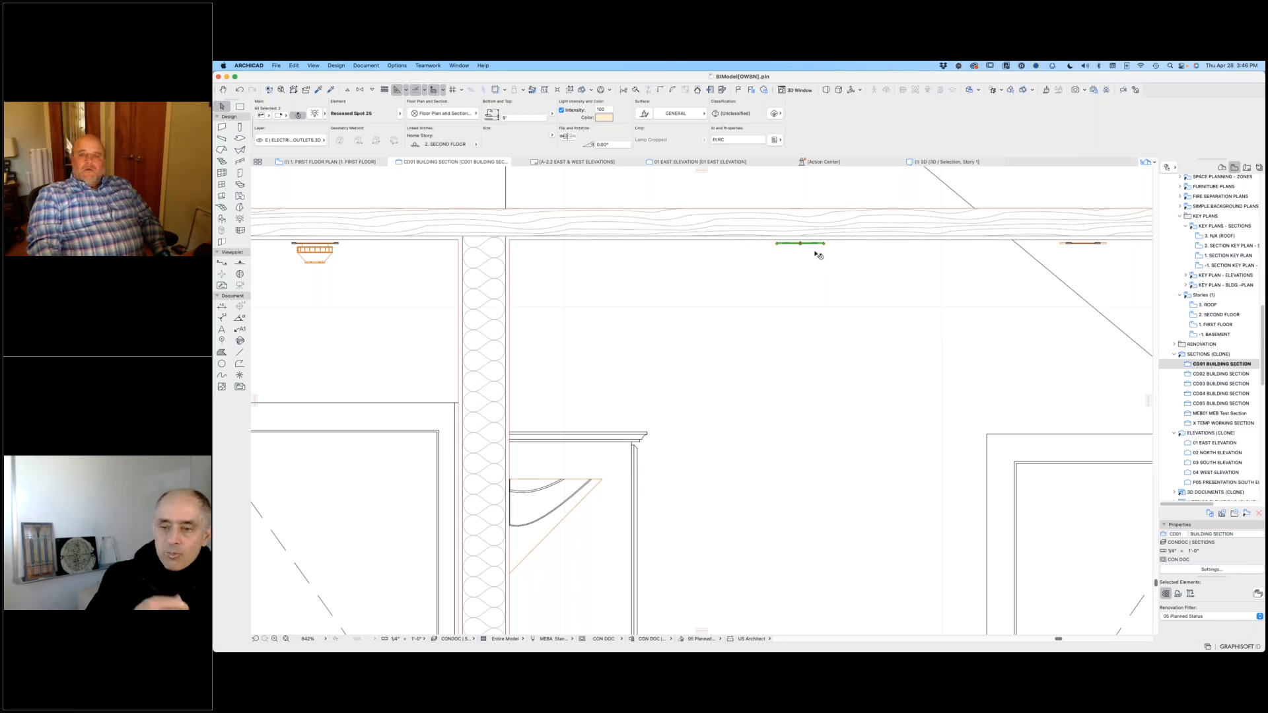
scroll(804, 241, down, 5)
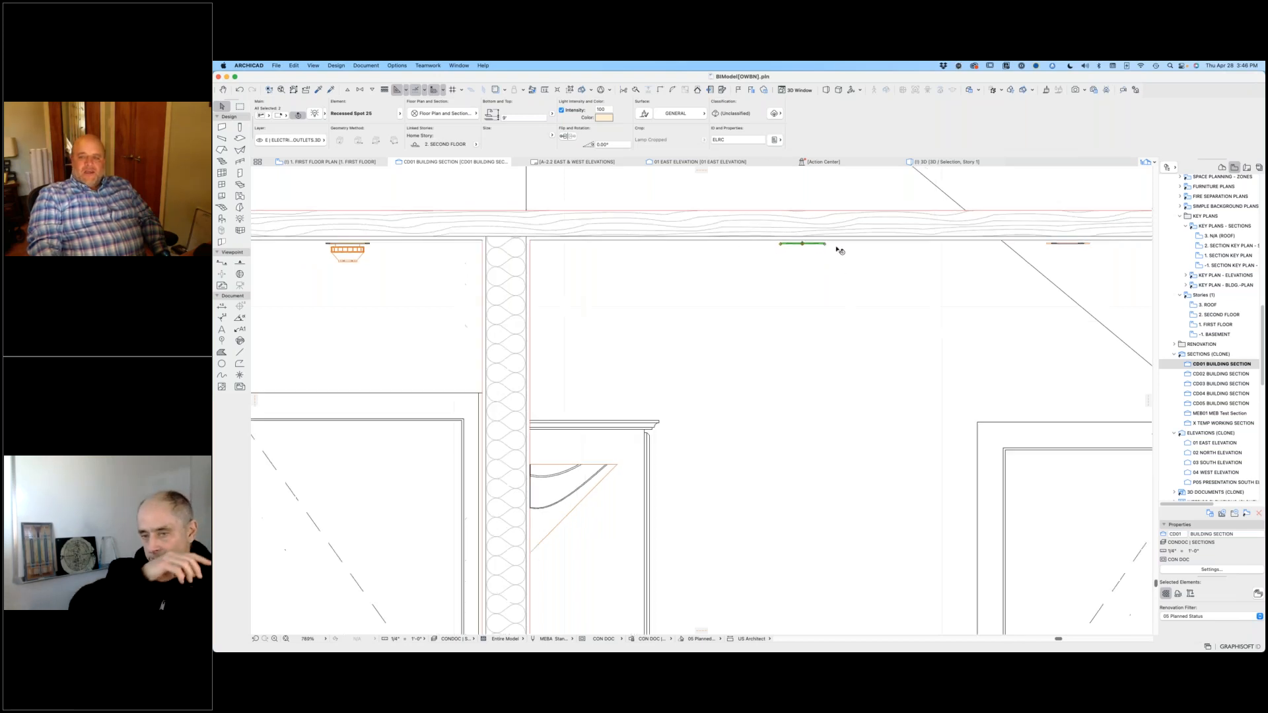
scroll(1020, 257, down, 8)
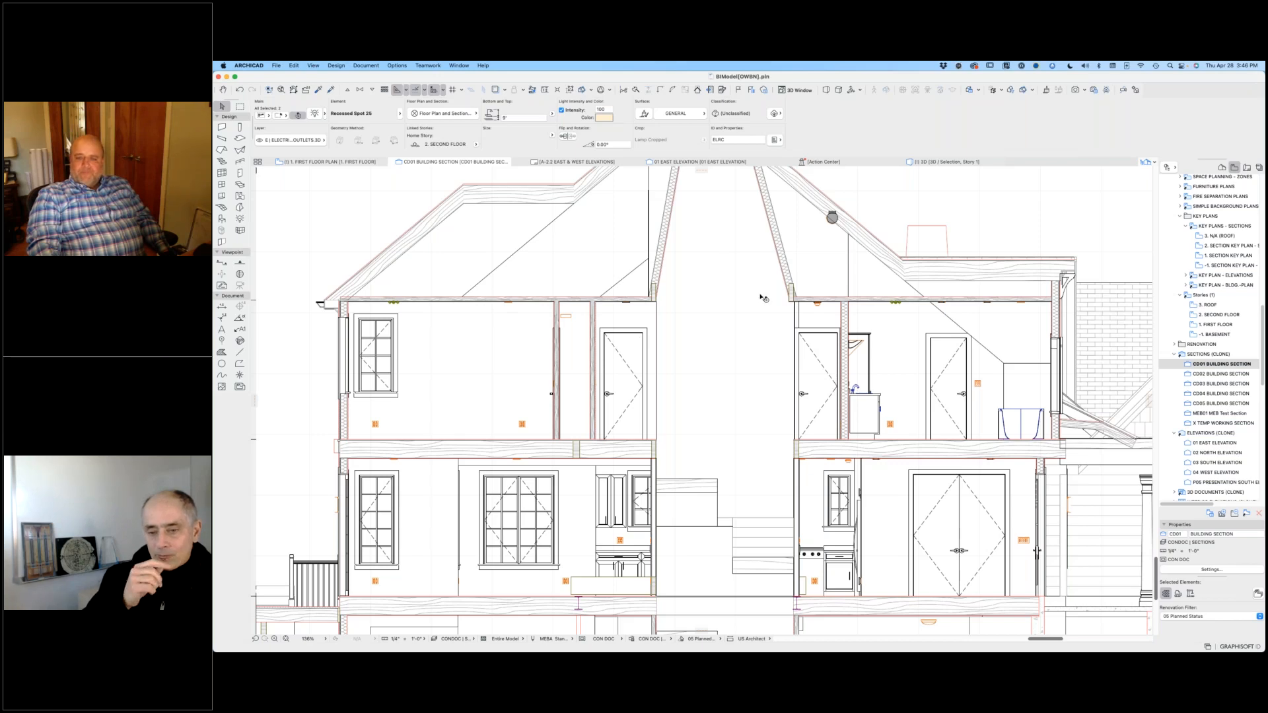
Step: Move the wood beam that protrudes above the first floor down about 1'-4" into the floor structure
scroll(587, 401, down, 3)
scroll(699, 410, up, 6)
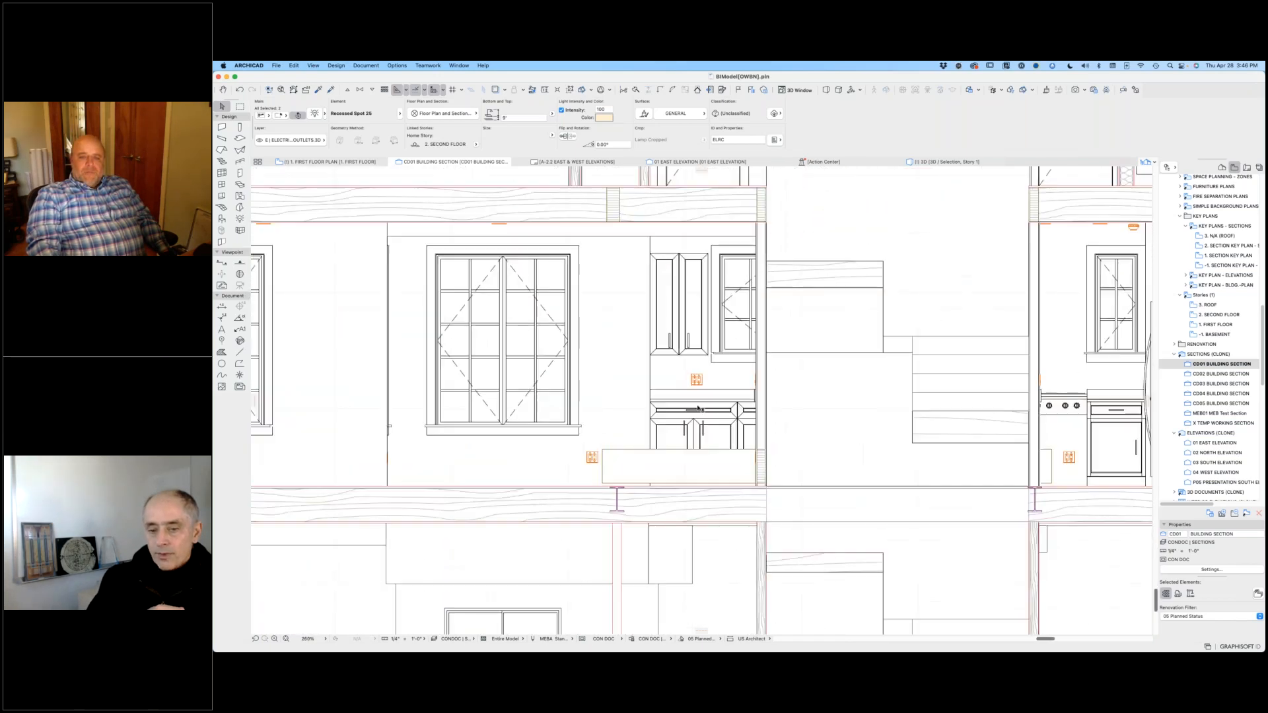
scroll(698, 409, up, 2)
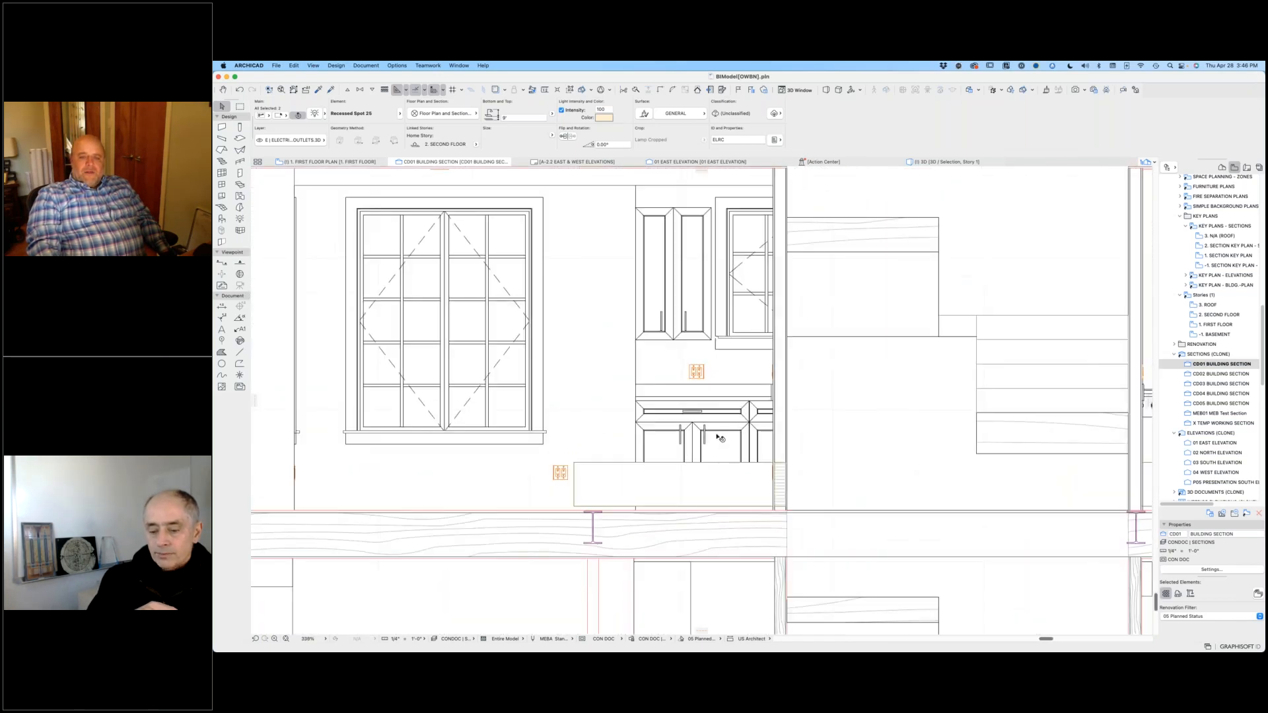
click(672, 486)
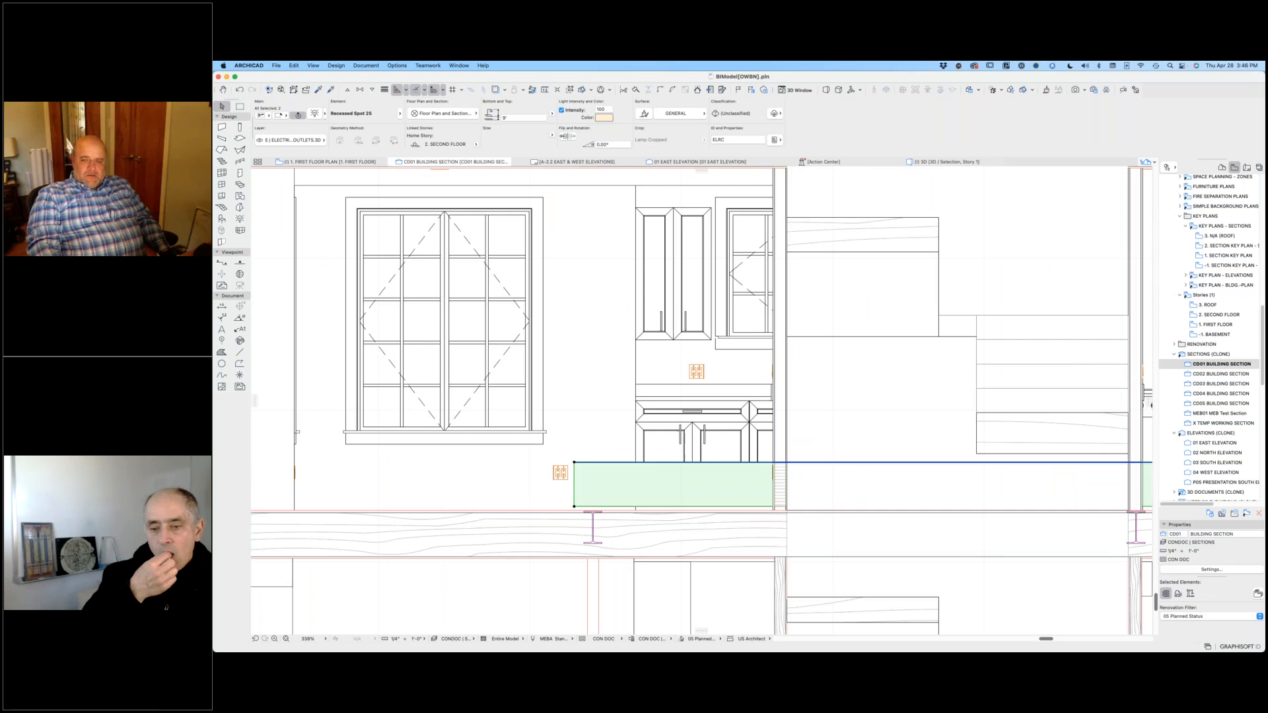
click(725, 463)
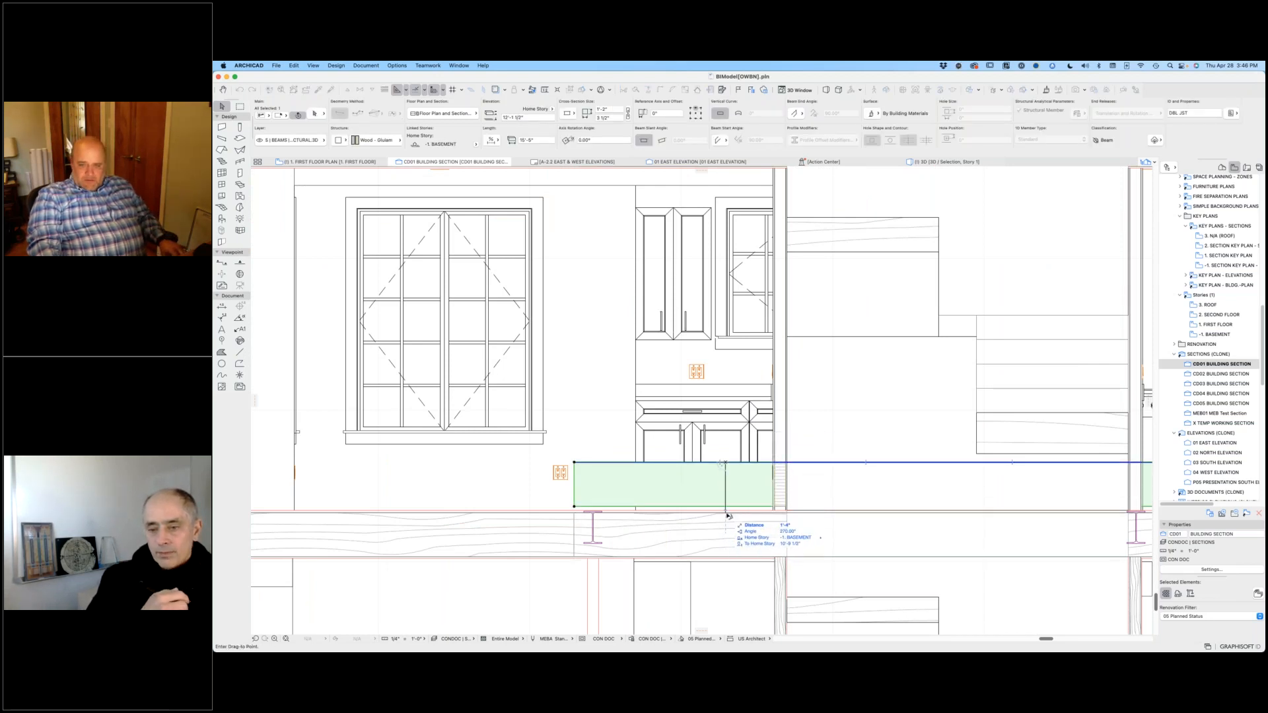
click(725, 511)
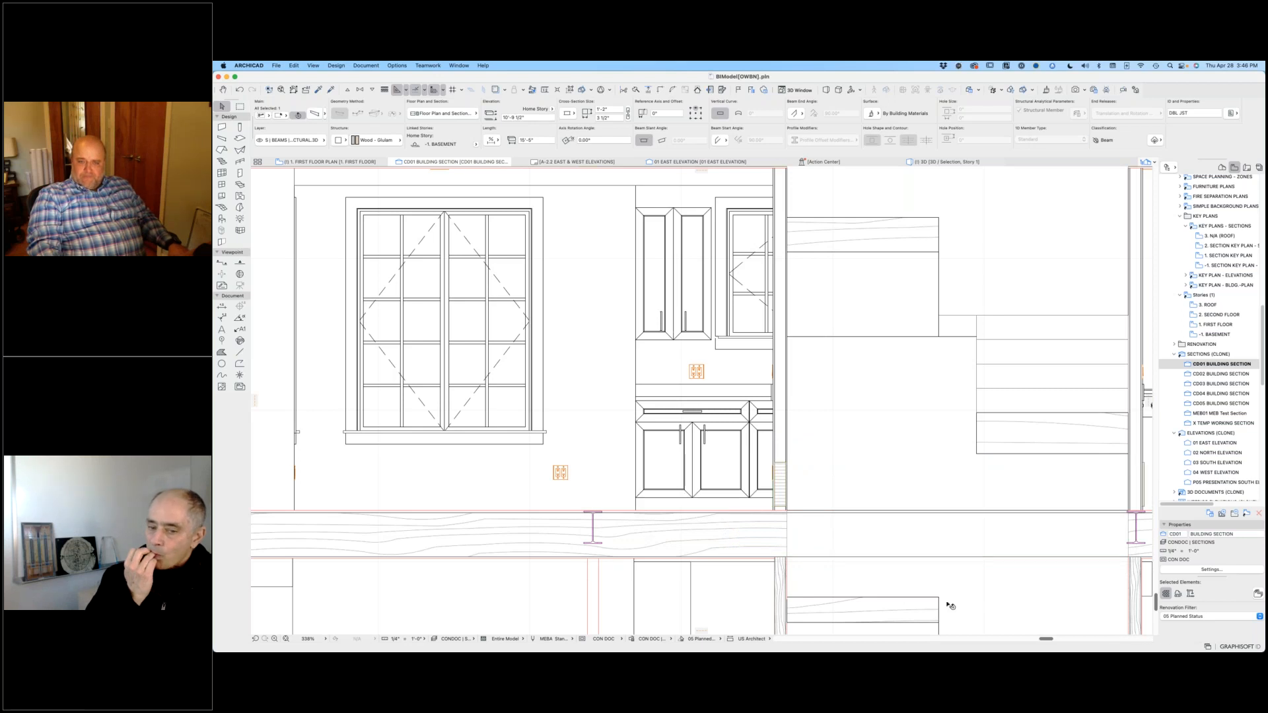
Step: Move the two steel W beams from within the first floor framing down to the underside of the floor joists
key(Escape)
scroll(885, 509, down, 6)
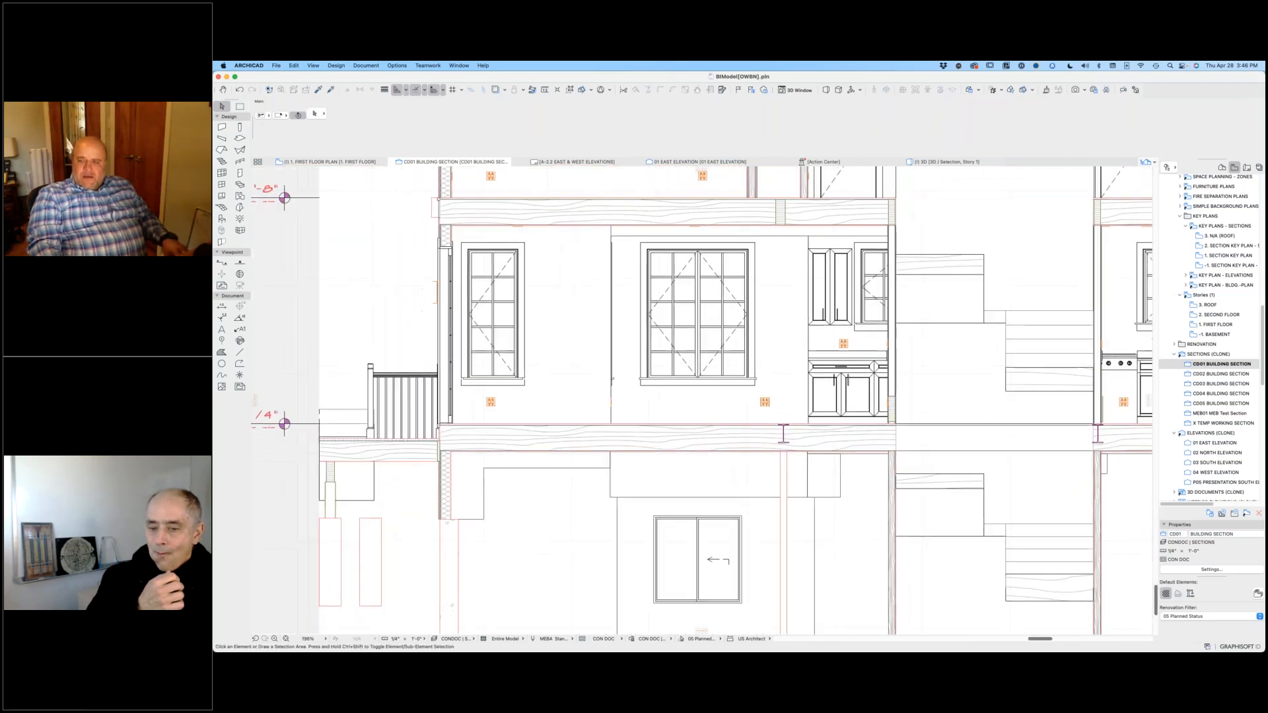
scroll(802, 453, right, 3)
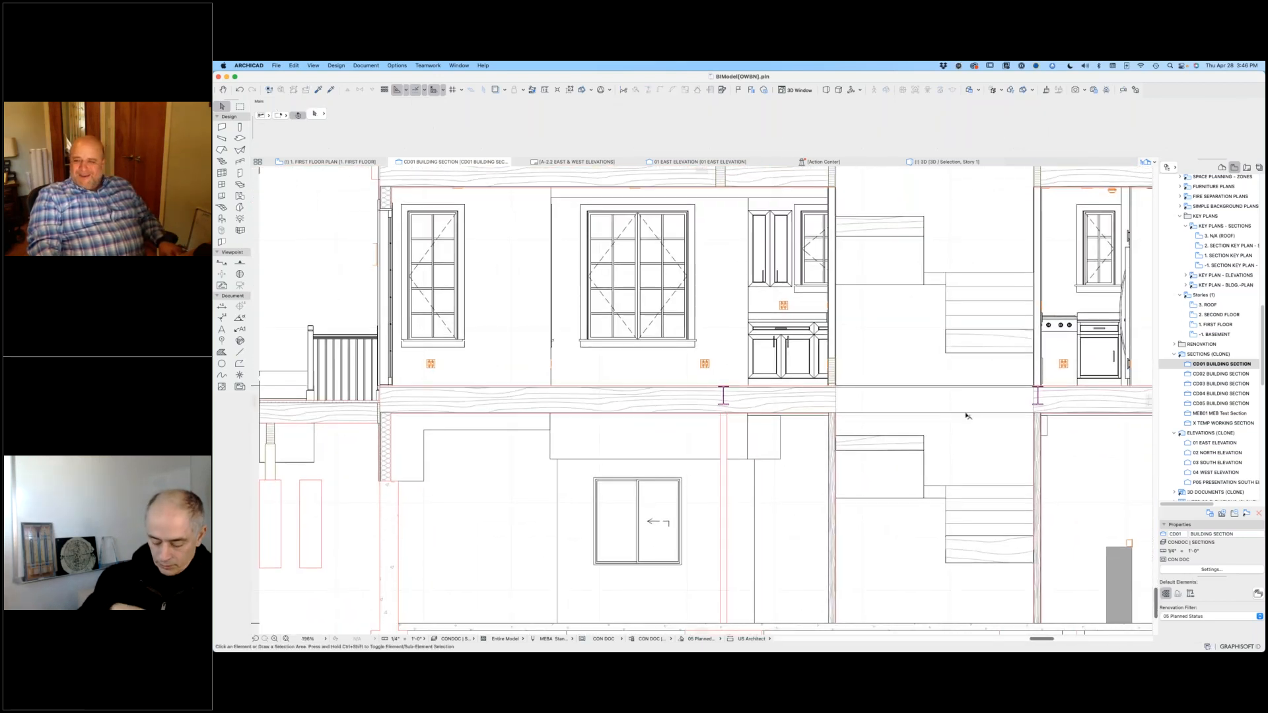
scroll(965, 416, right, 4)
click(958, 383)
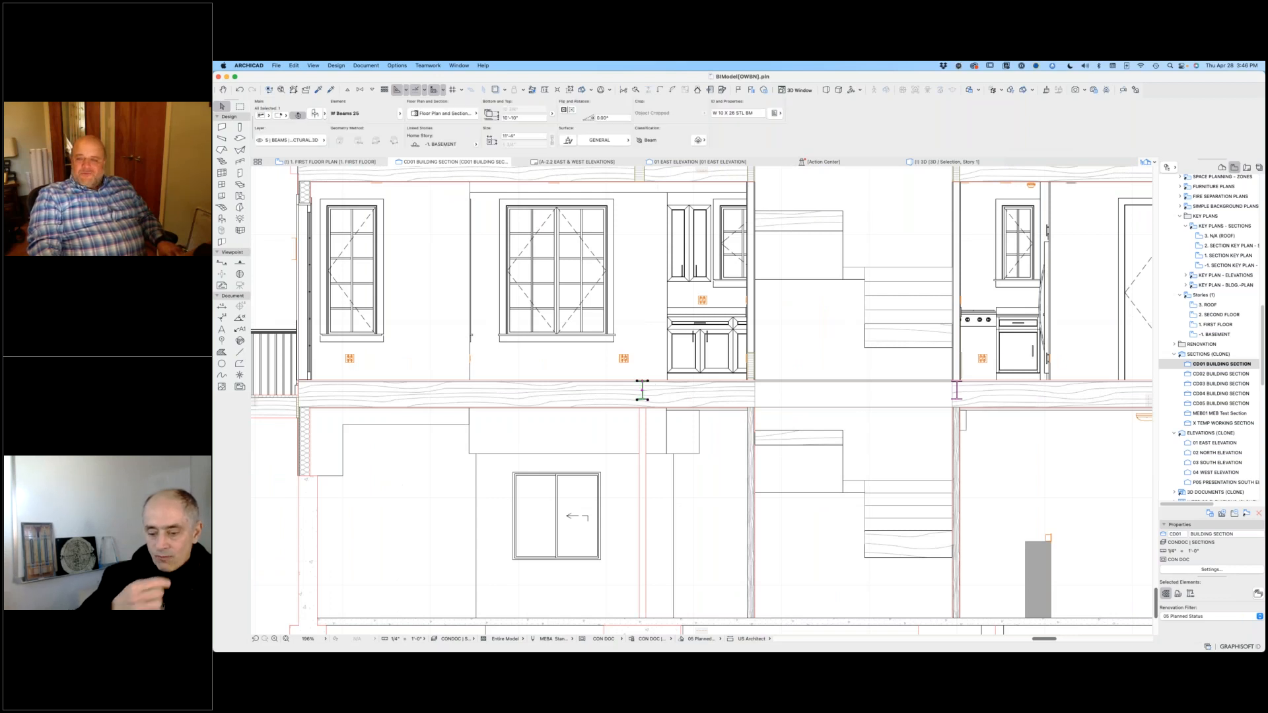
shift+click(644, 390)
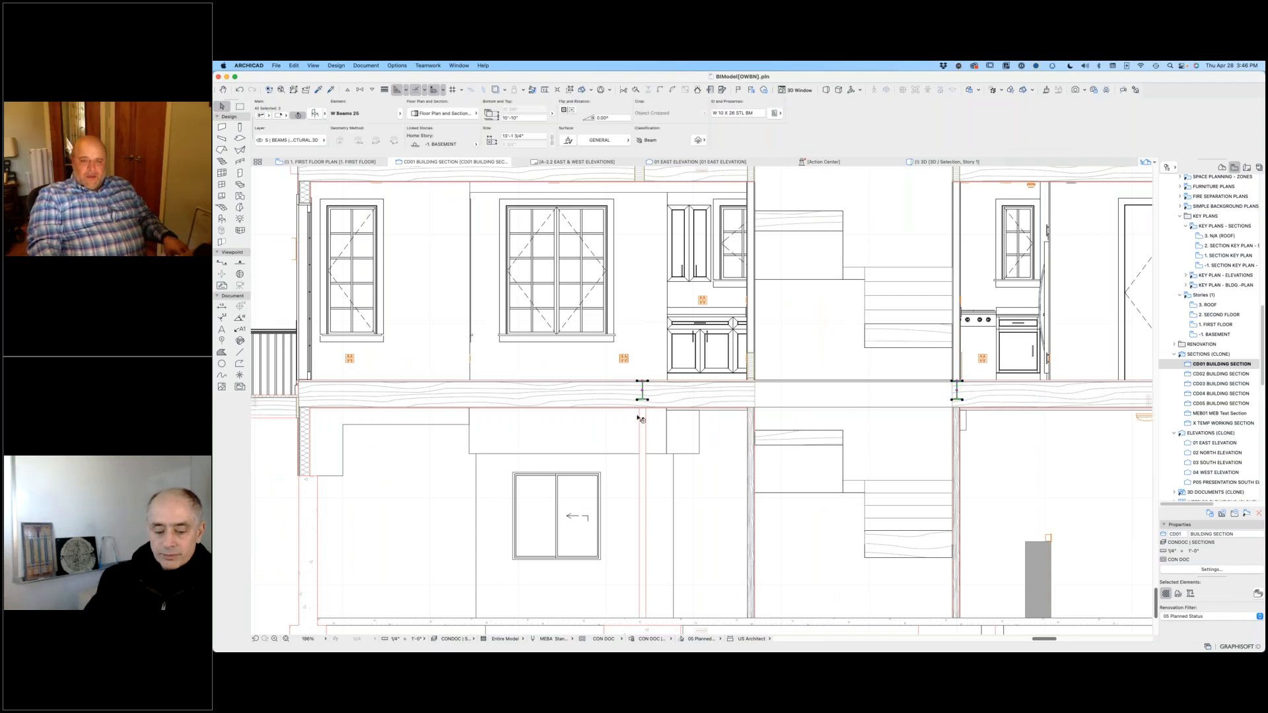
scroll(632, 421, up, 4)
key(super+d)
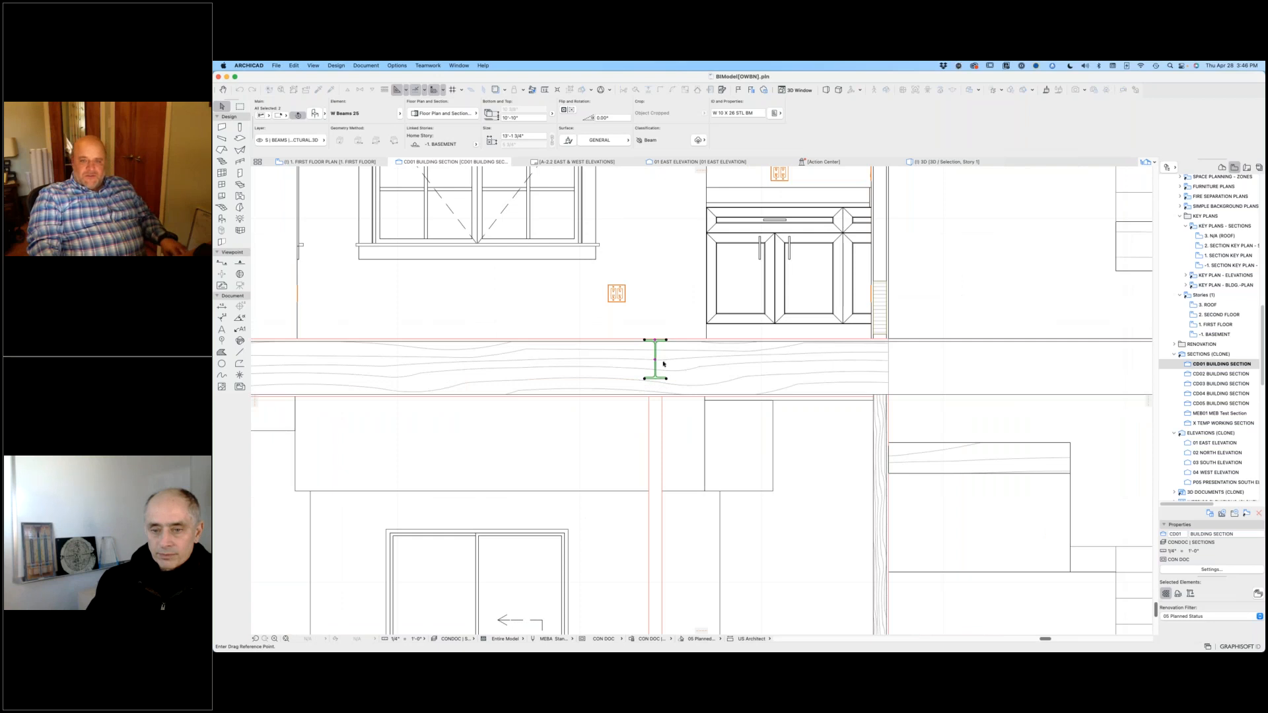
click(658, 344)
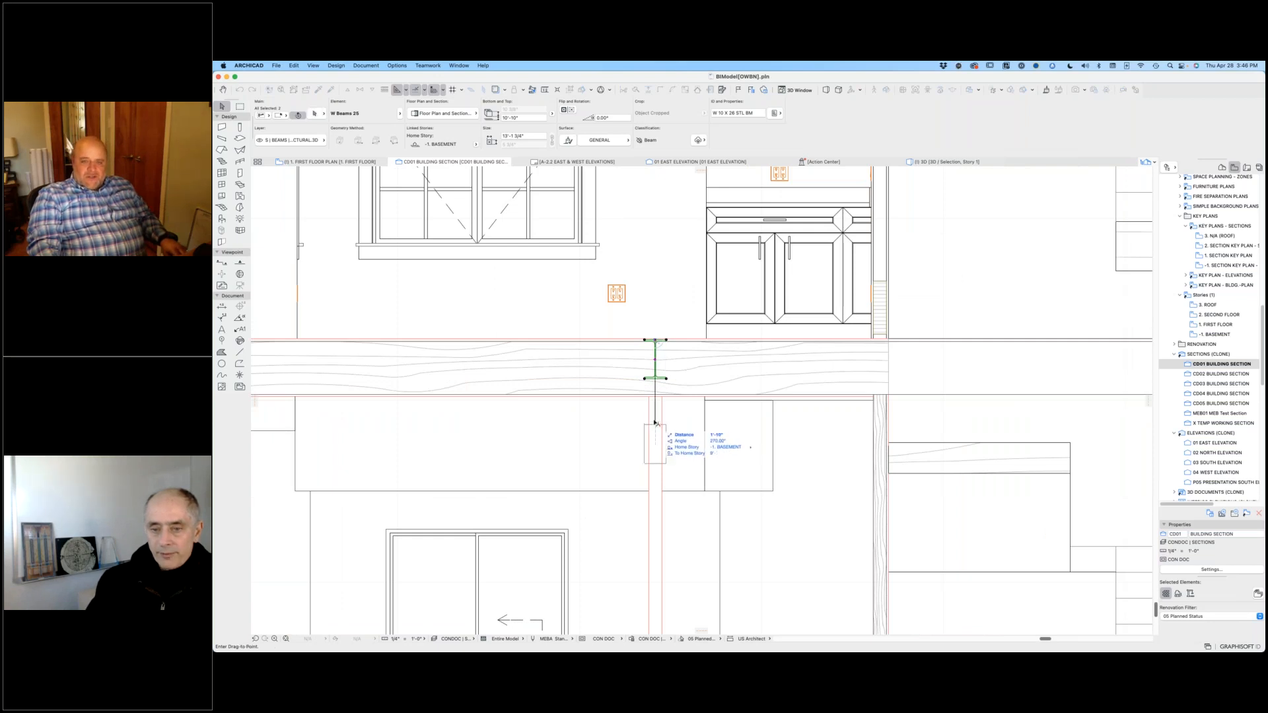
scroll(653, 422, up, 1)
scroll(654, 422, up, 3)
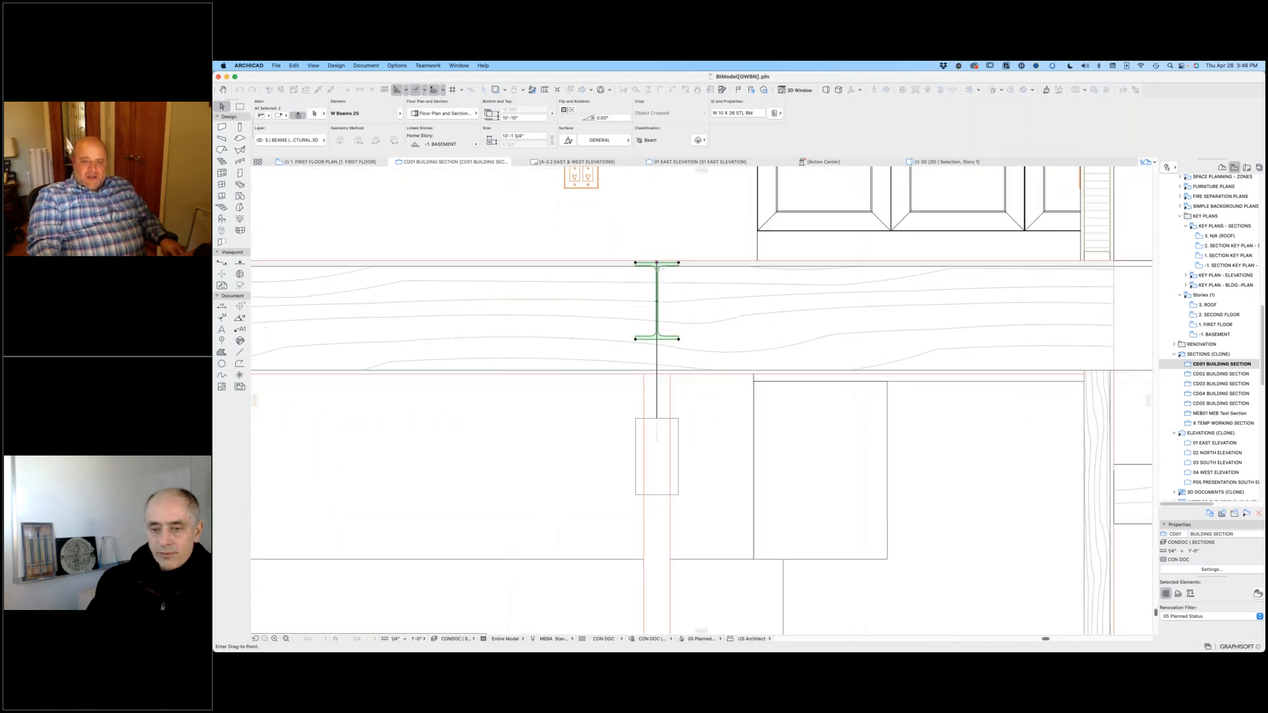
click(658, 373)
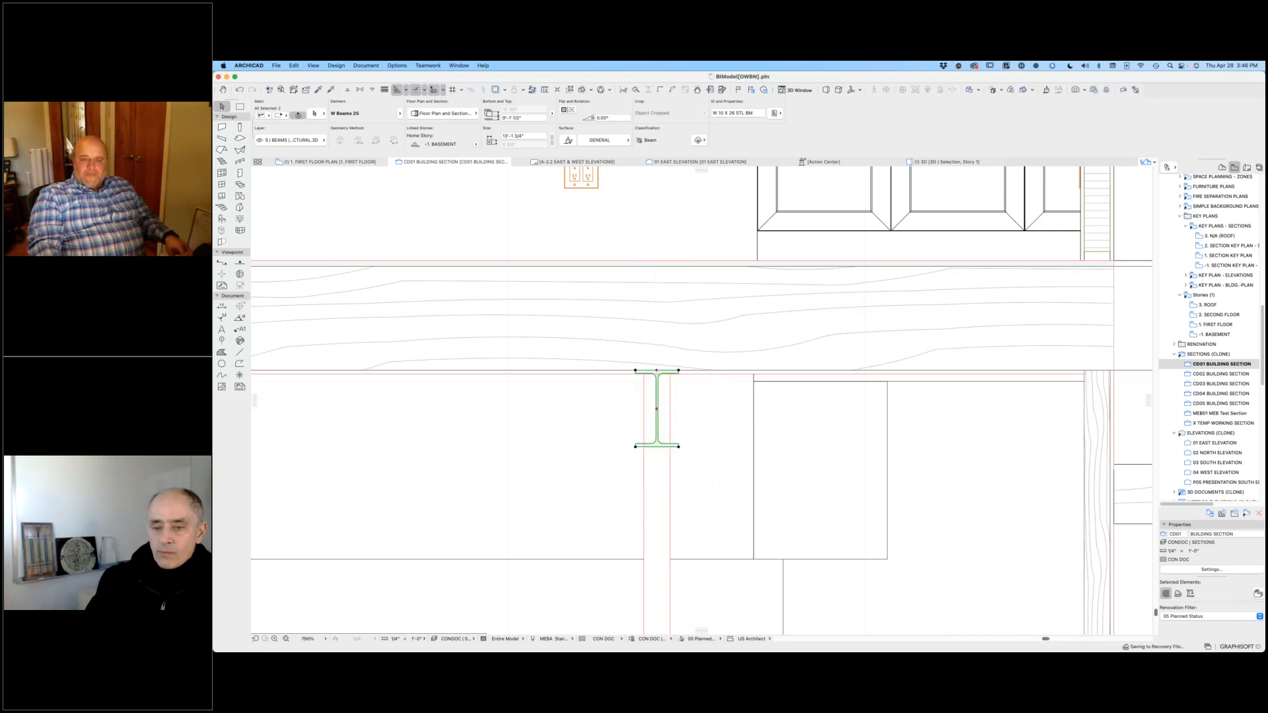
scroll(718, 472, down, 2)
scroll(718, 472, down, 3)
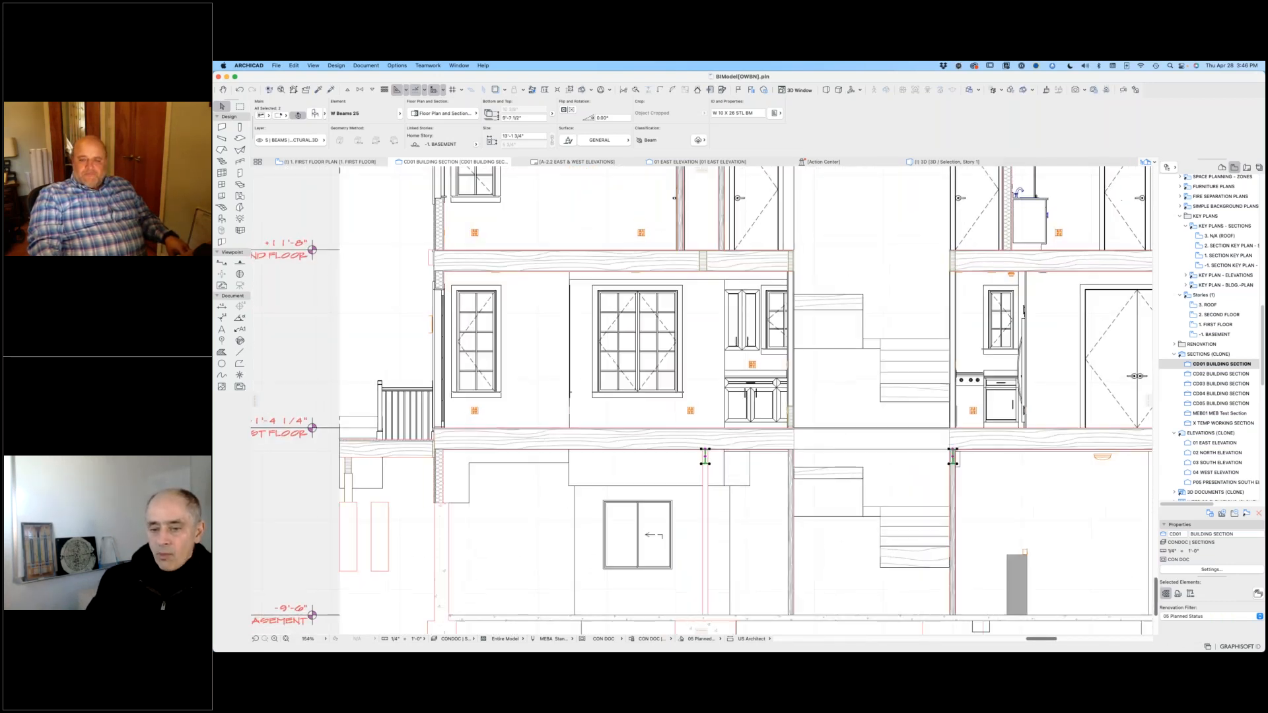
scroll(793, 502, down, 2)
click(823, 511)
scroll(848, 328, down, 2)
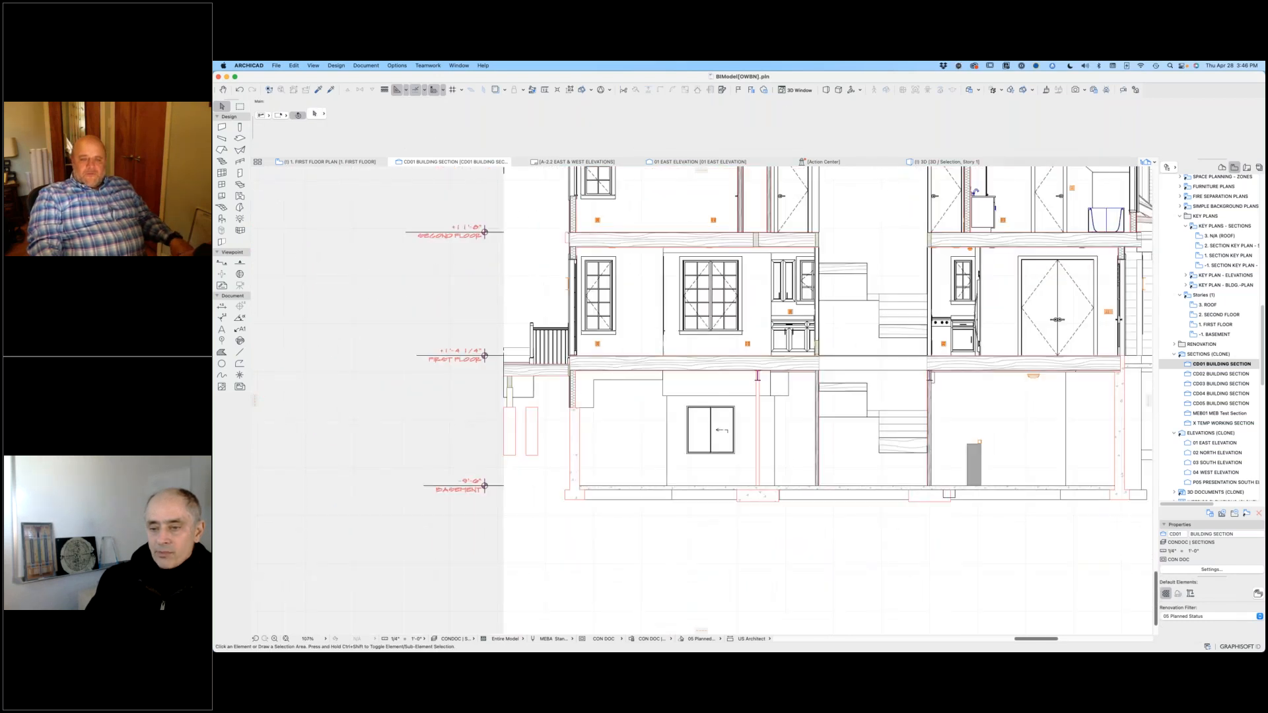
Step: Inspect the concrete porch slab beside the basement foundation wall in the building section
middle_drag(801, 468, 694, 441)
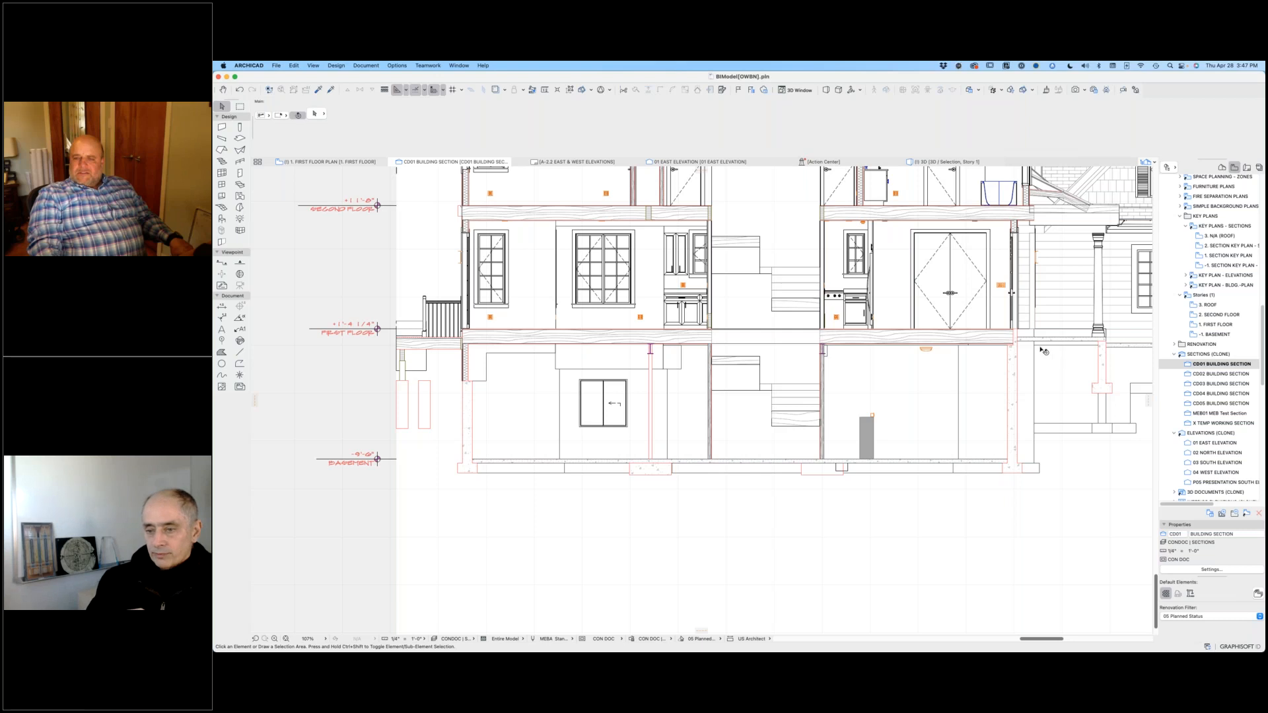
scroll(1042, 343, up, 8)
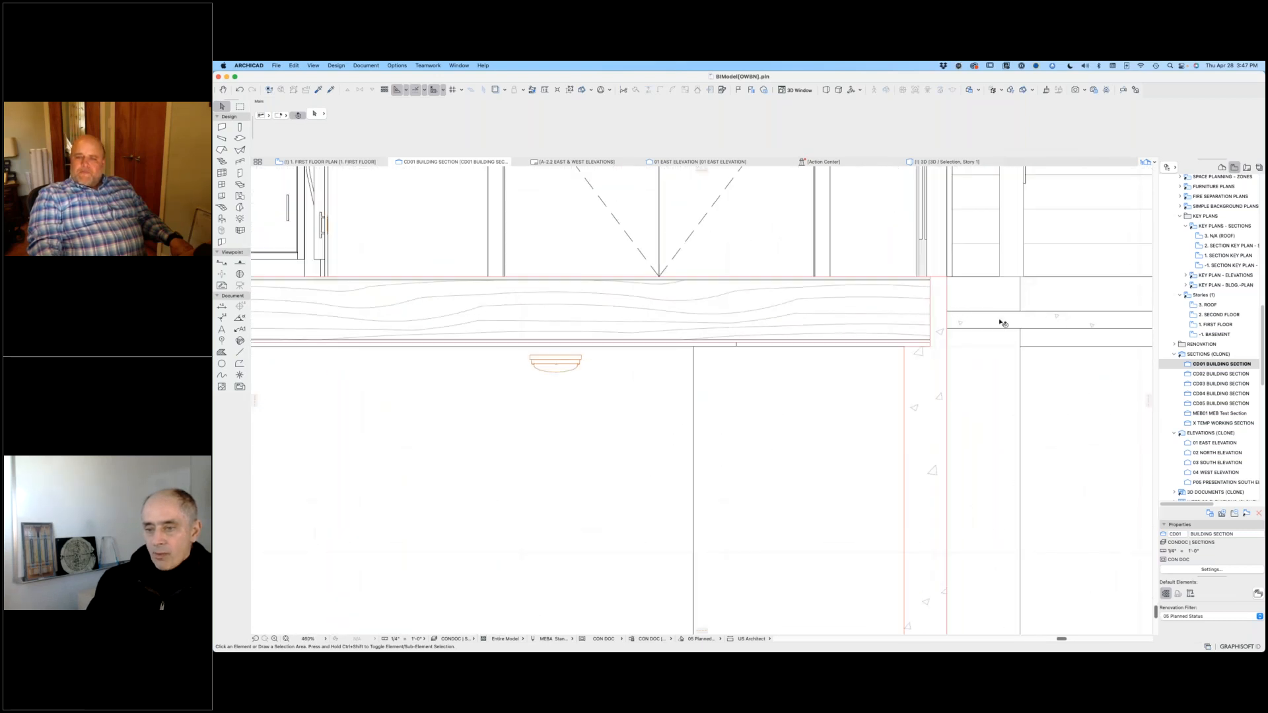
scroll(1002, 323, up, 4)
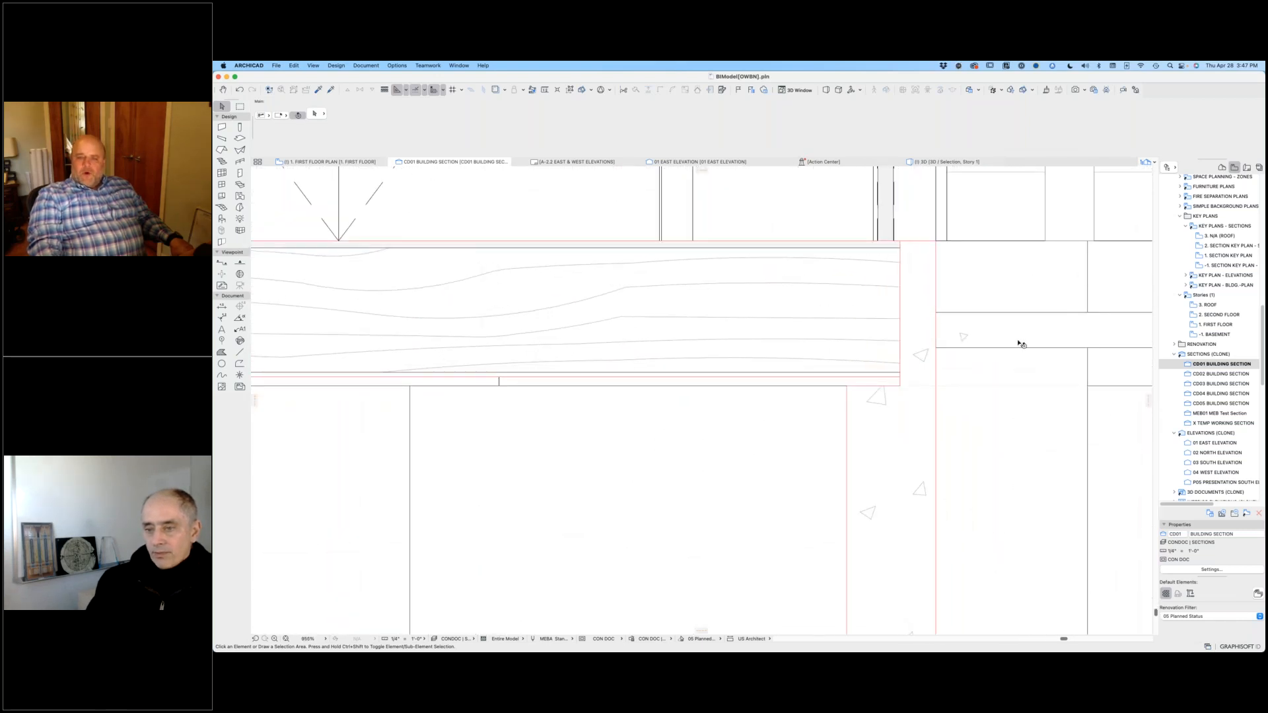
click(1021, 343)
scroll(843, 357, down, 7)
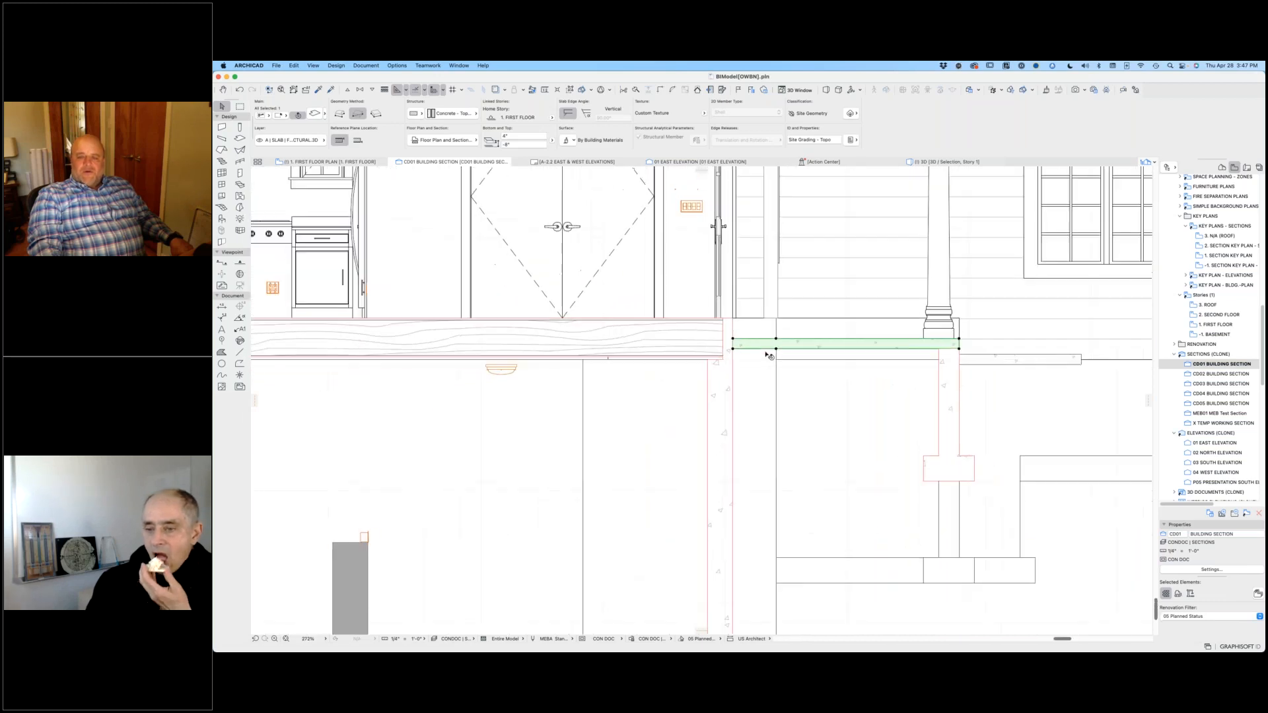
scroll(768, 356, down, 1)
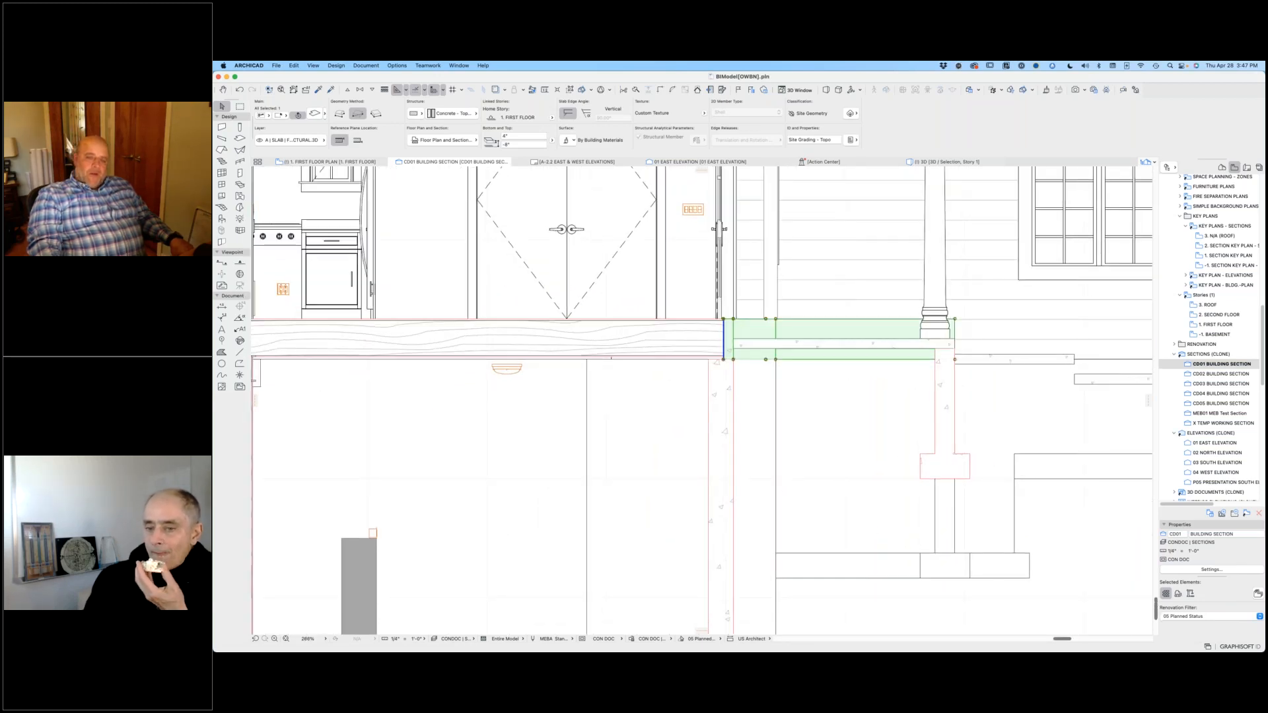
Step: Inspect the concrete wall piece between the end of the first floor framing and the porch slab
key(Escape)
scroll(739, 334, up, 2)
scroll(741, 345, up, 3)
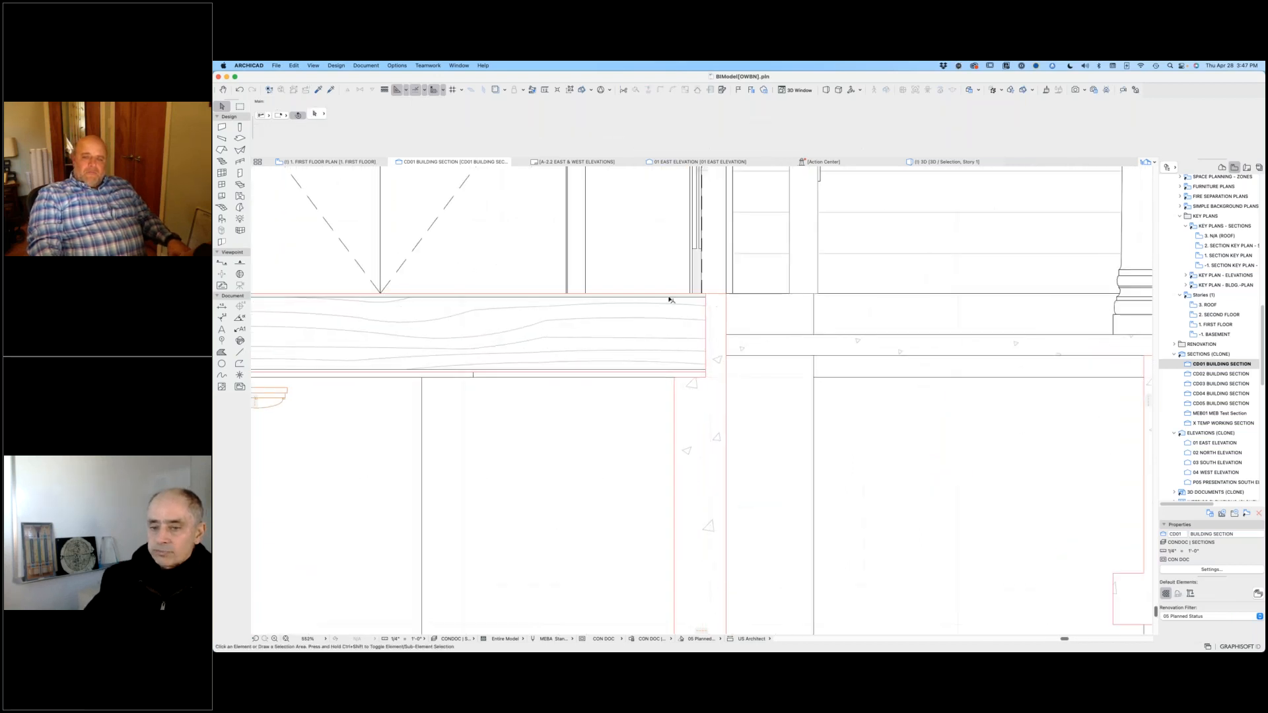
click(717, 311)
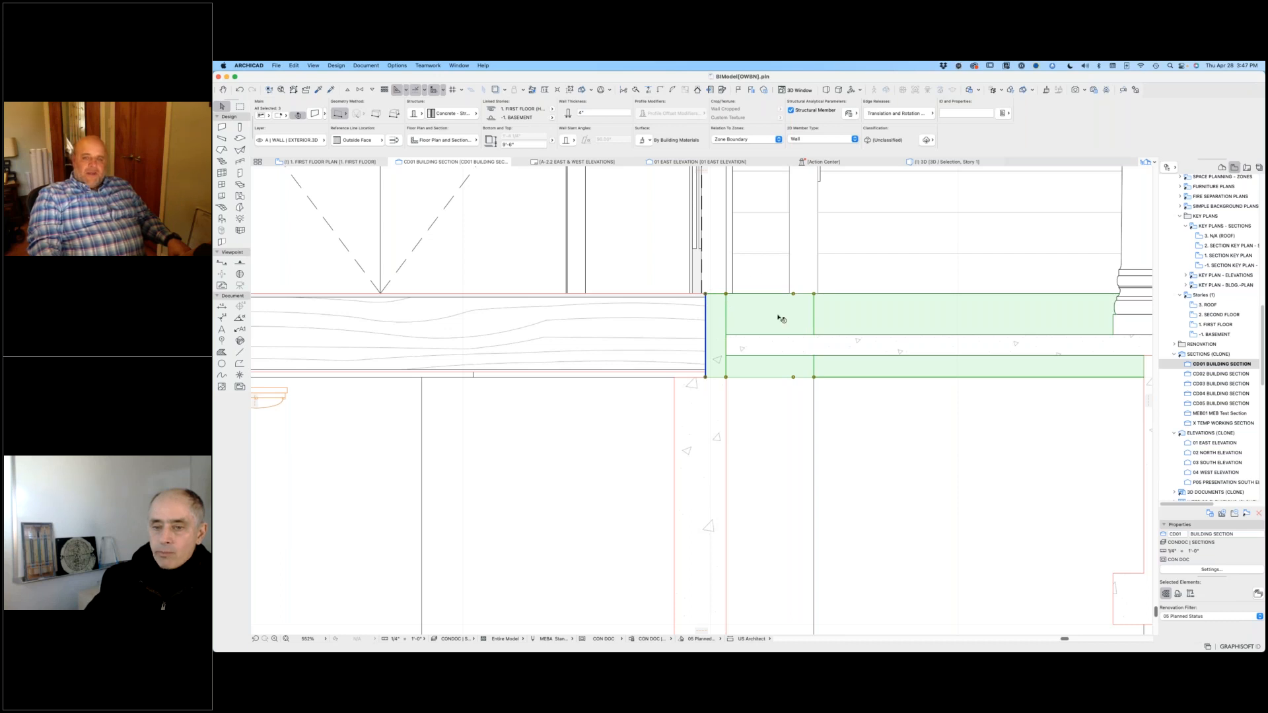
key(Escape)
scroll(730, 330, down, 3)
scroll(735, 332, down, 3)
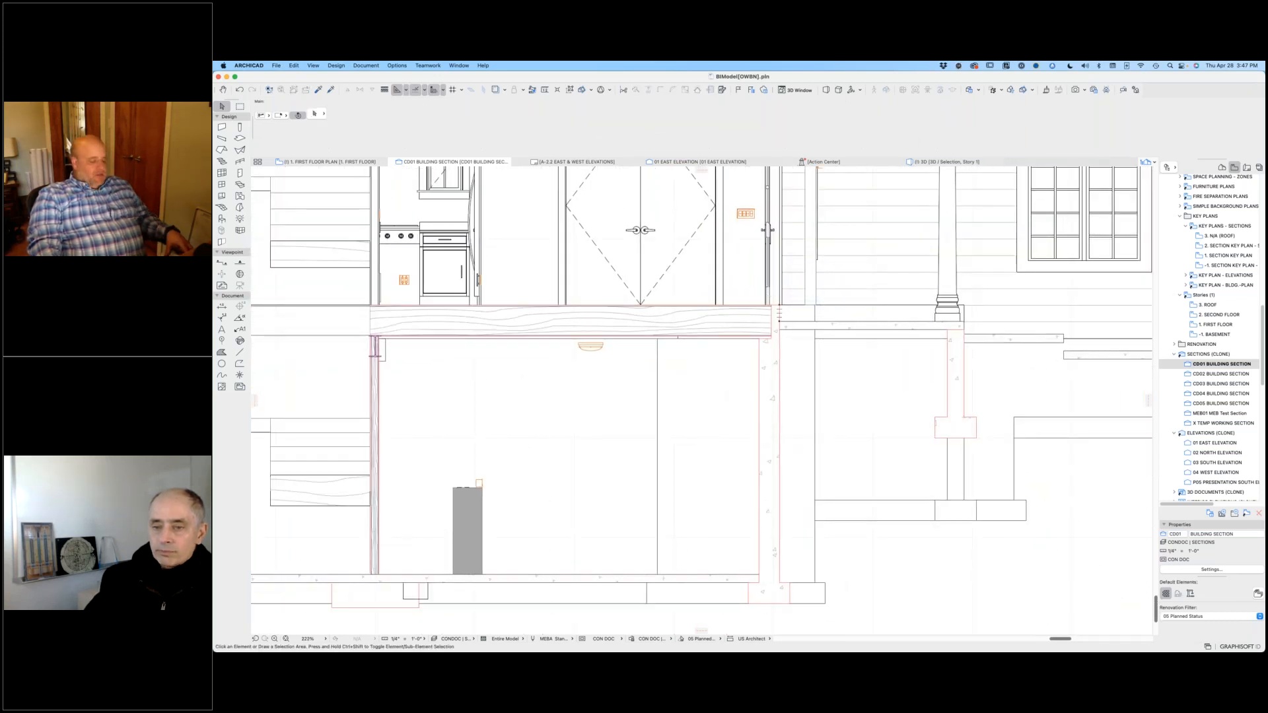
click(780, 314)
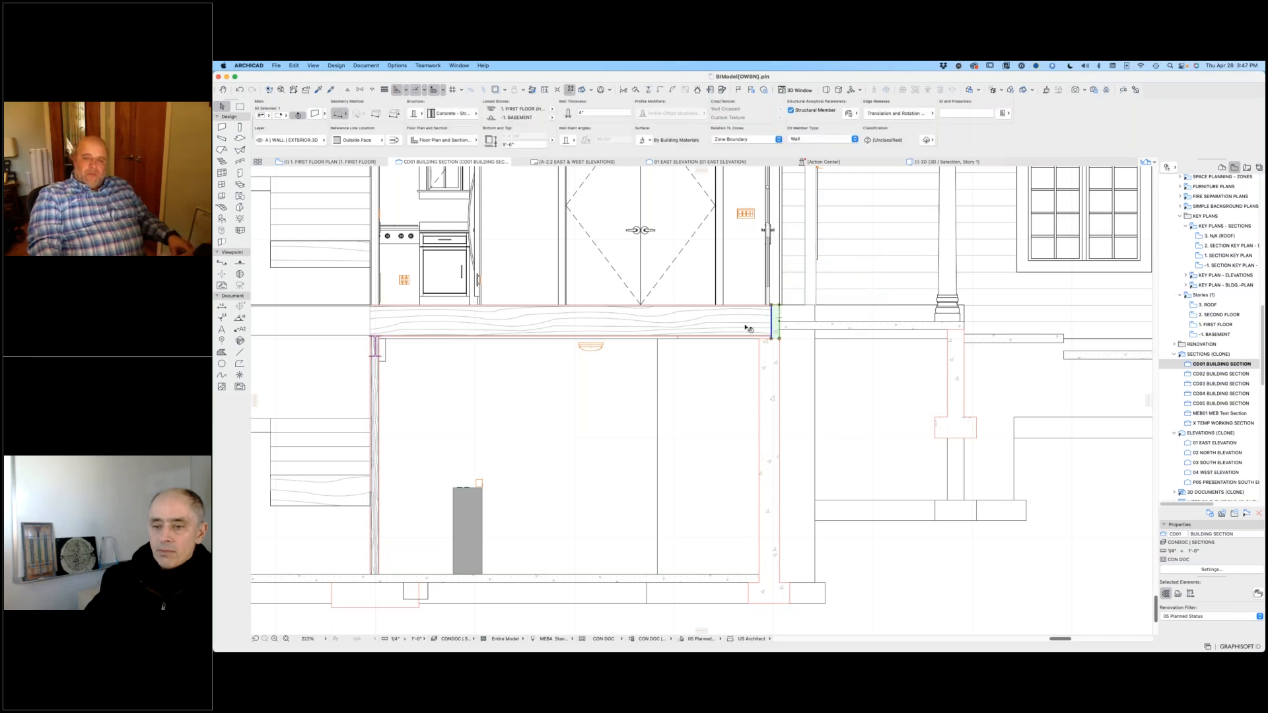
Step: Open the CD02 building section and examine its floors from the basement up to the roof
scroll(849, 348, down, 10)
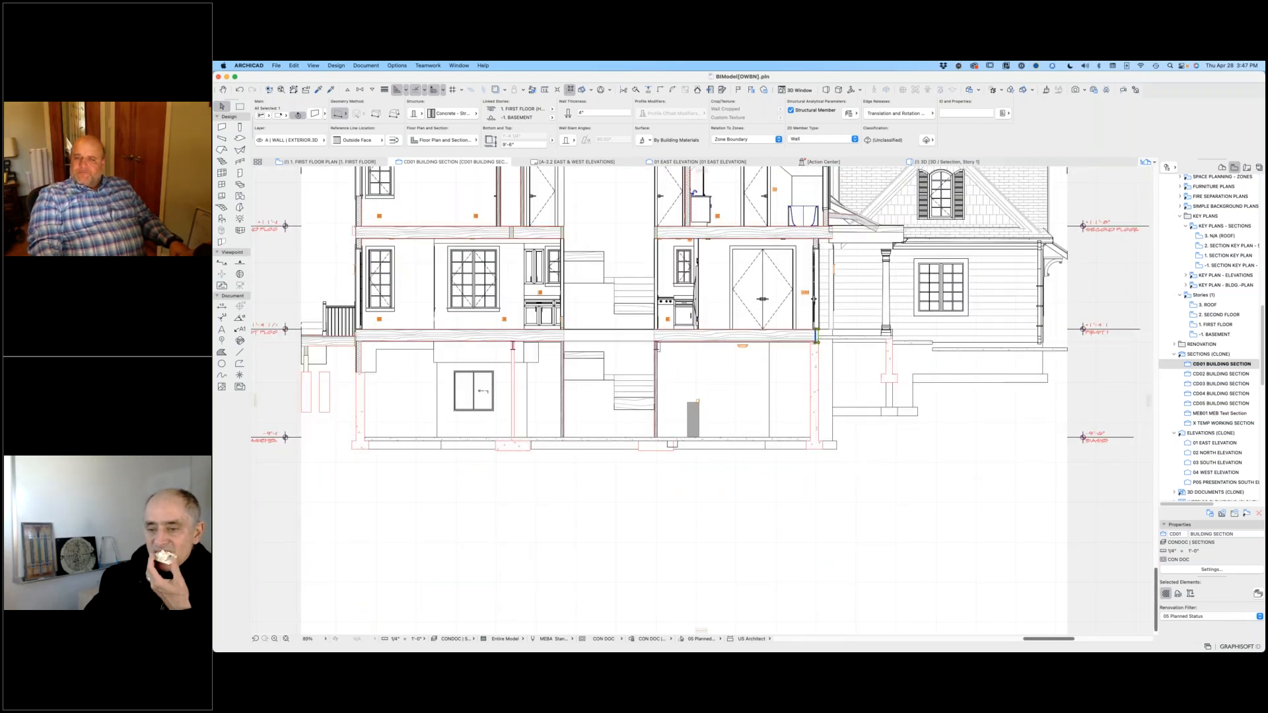
scroll(965, 473, up, 5)
middle_drag(948, 469, 1029, 449)
click(1206, 375)
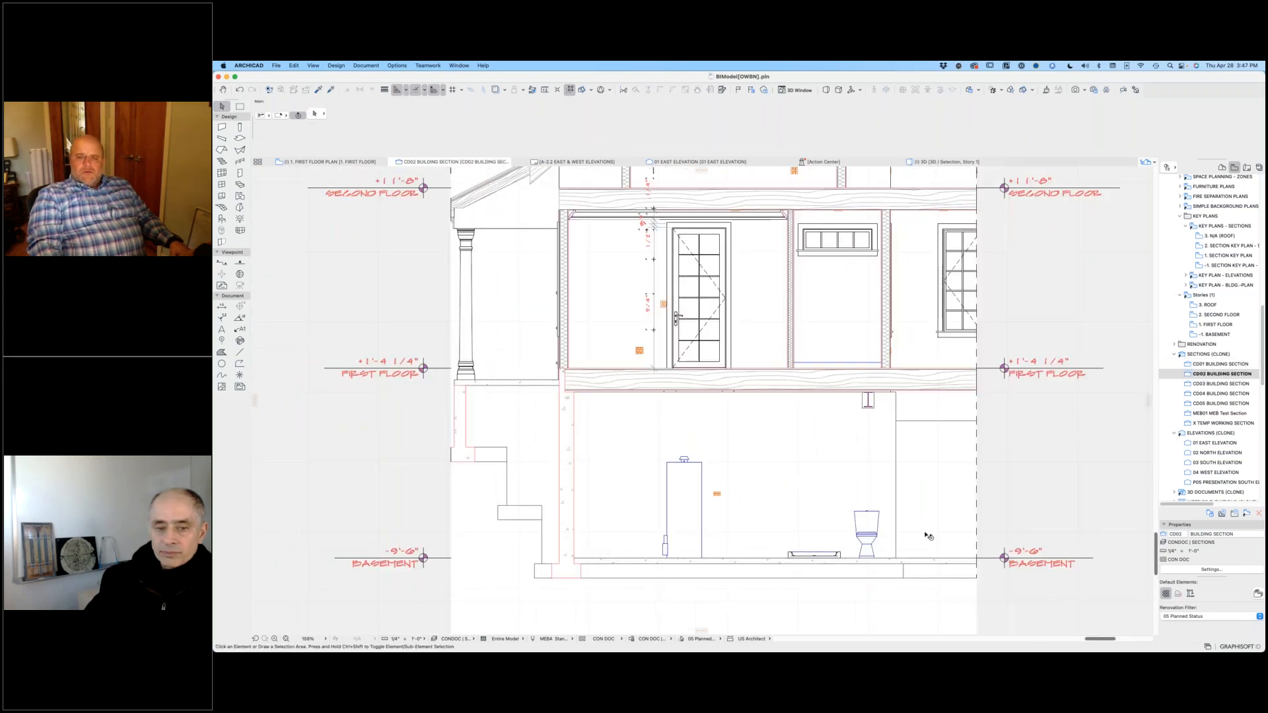
scroll(899, 521, down, 4)
mouse_move(900, 521)
middle_down()
mouse_move(682, 465)
mouse_move(718, 493)
mouse_move(892, 525)
middle_up()
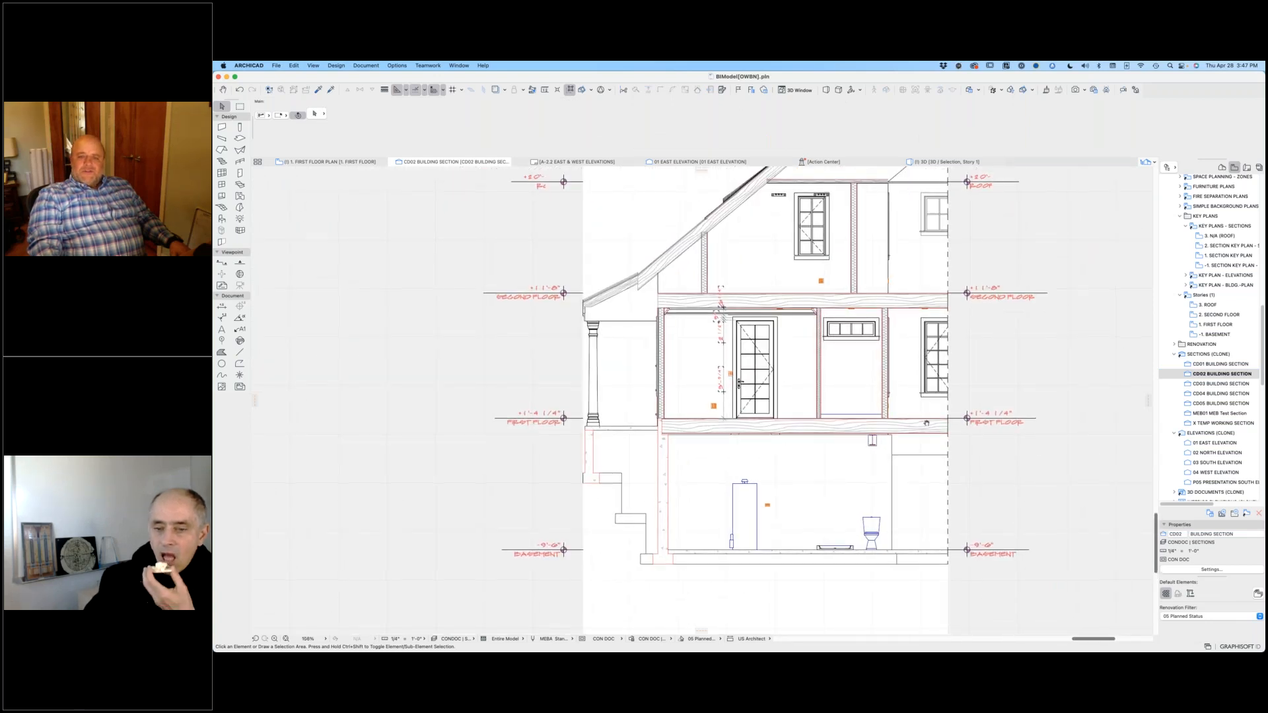
middle_drag(952, 399, 926, 424)
scroll(798, 226, up, 5)
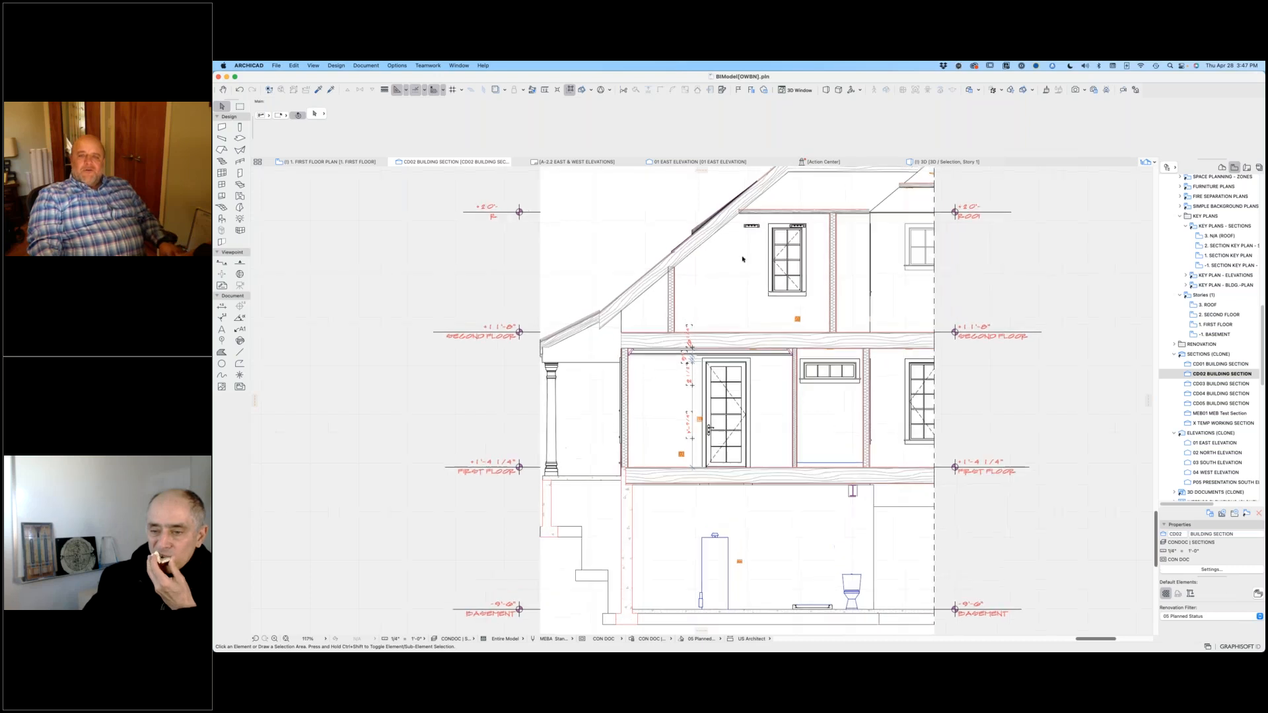
Step: Move both second floor fluorescent lamps up about 10" to the ceiling
click(784, 226)
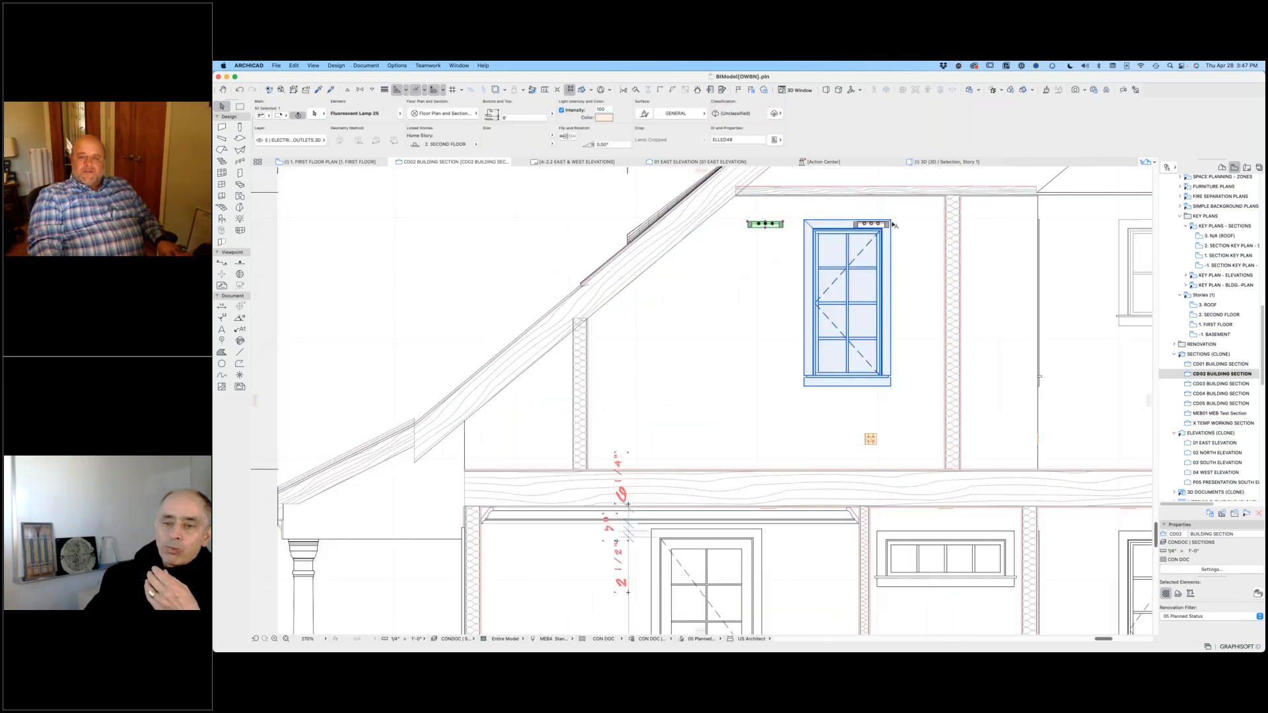
shift+click(885, 224)
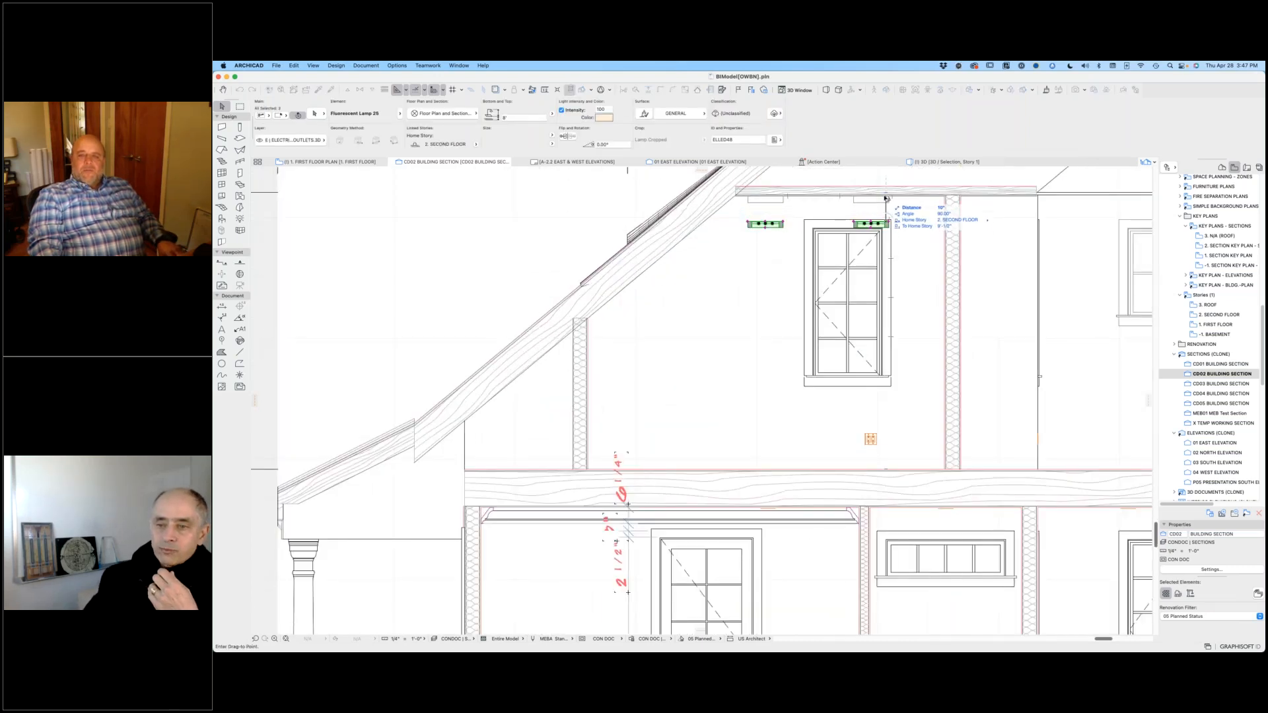
click(887, 196)
click(579, 199)
scroll(818, 309, down, 5)
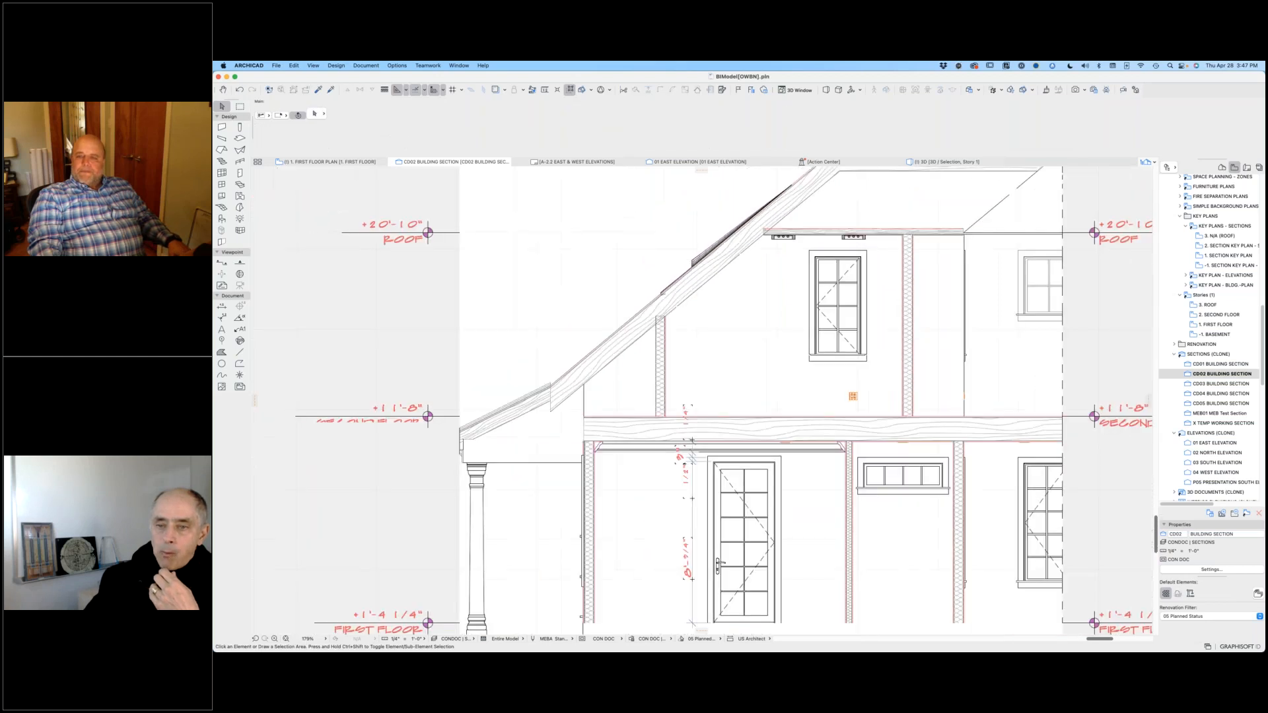
Step: Open the CD03 building section and examine the exterior wall between the first and second floors
middle_drag(818, 308, 777, 299)
double_click(1215, 385)
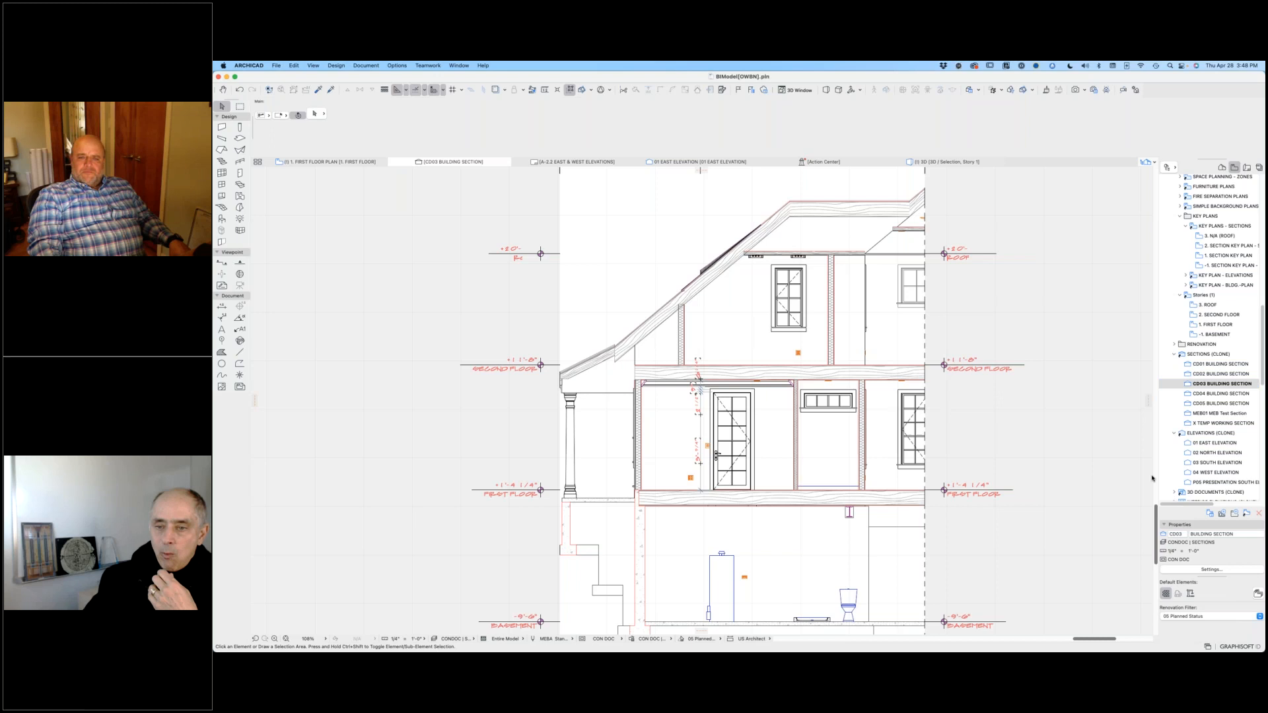
scroll(1053, 447, down, 3)
middle_drag(1027, 439, 888, 381)
scroll(888, 380, up, 2)
scroll(892, 378, up, 4)
Step: View the belt band wall's complex profile in the Profile Manager and return to the CD03 section
click(897, 379)
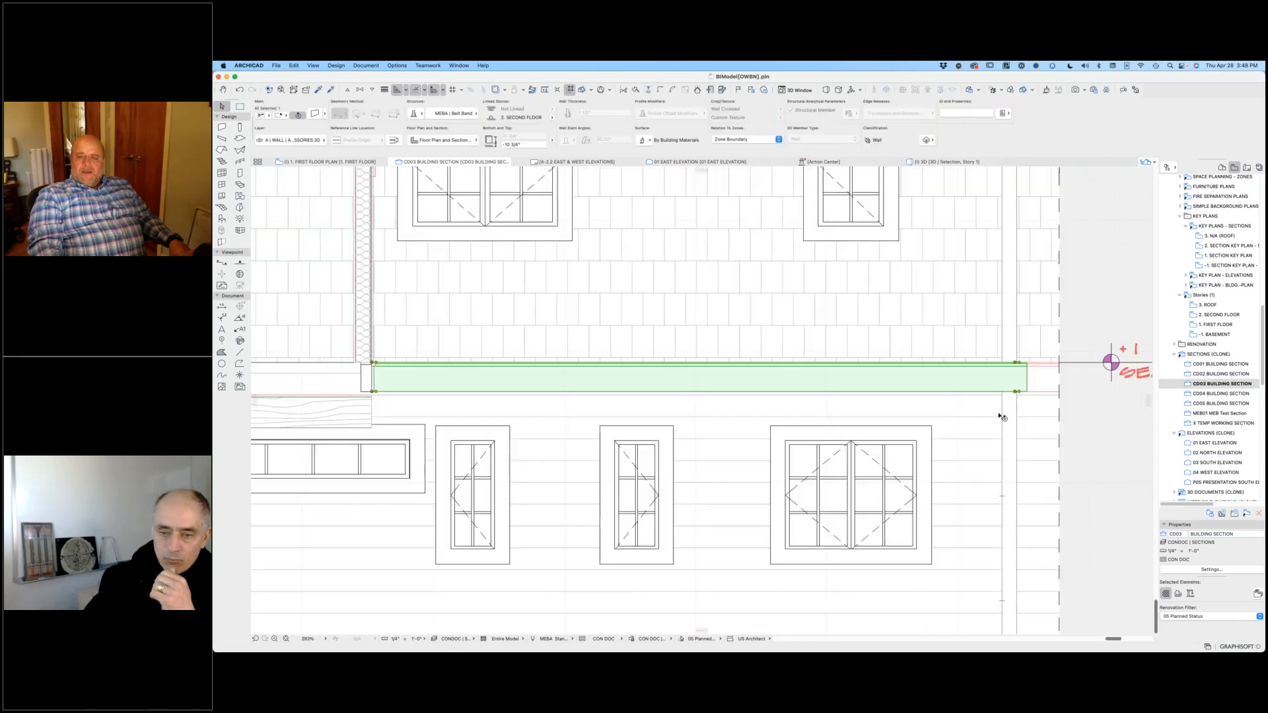
right_click(950, 387)
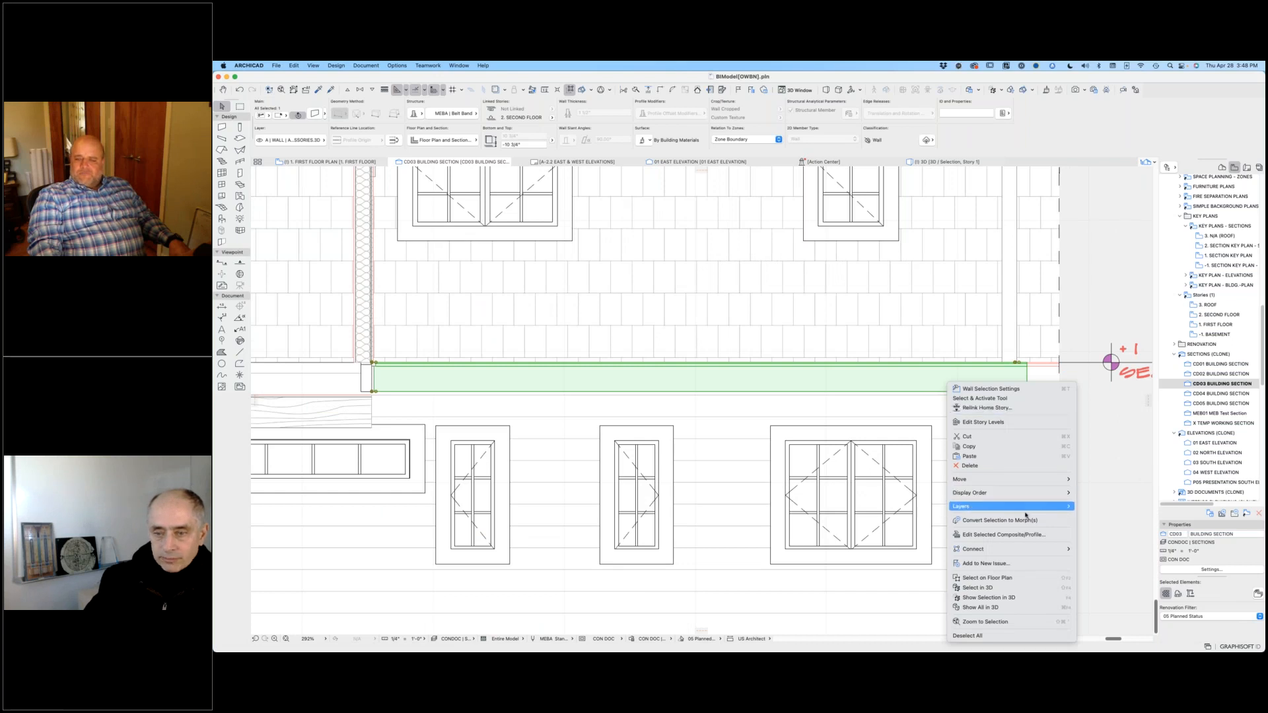
click(1050, 532)
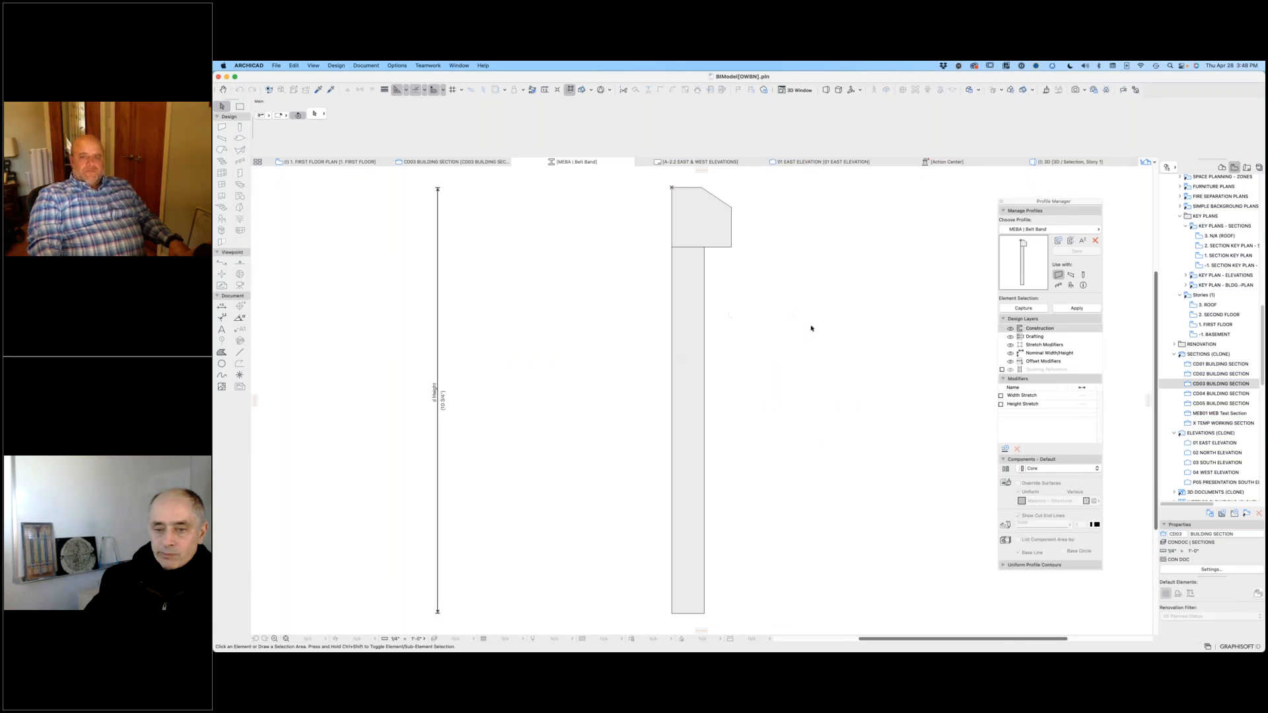
click(1001, 201)
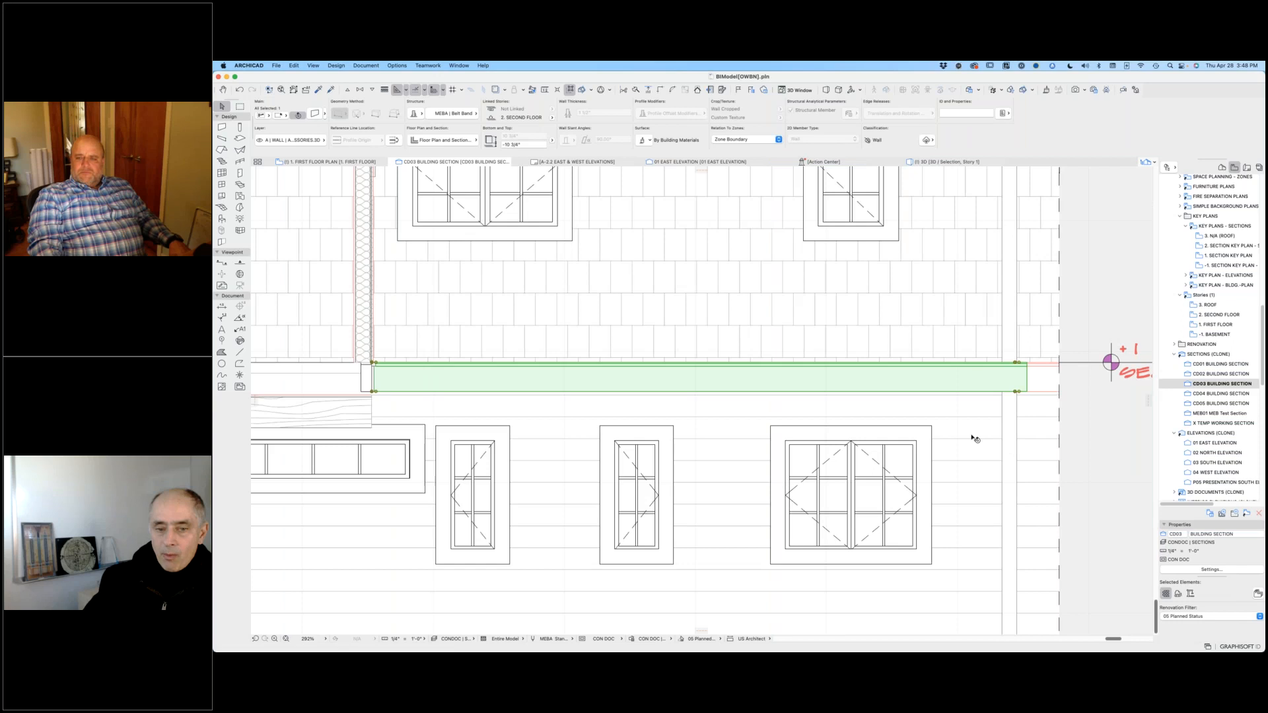
scroll(959, 414, down, 6)
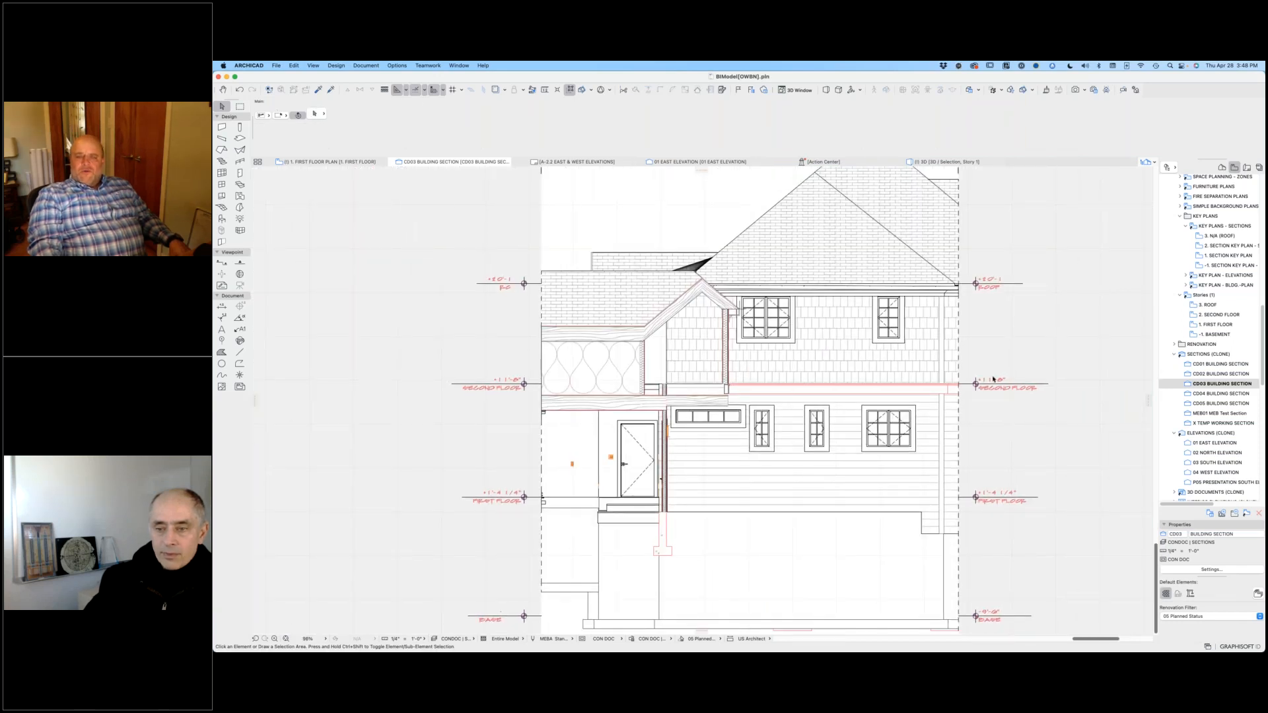
Step: Check the upper double casement window, then open the South Elevation and select the eyebrow dormer's window tag
click(777, 327)
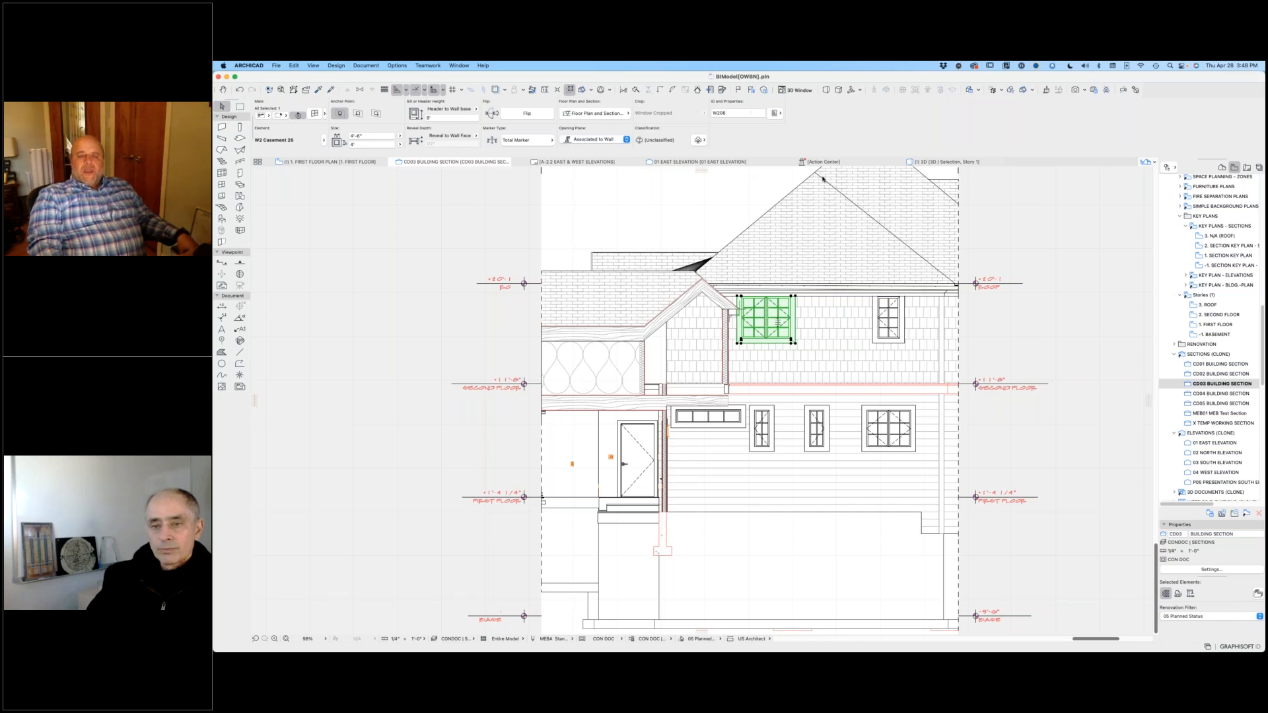
double_click(1210, 463)
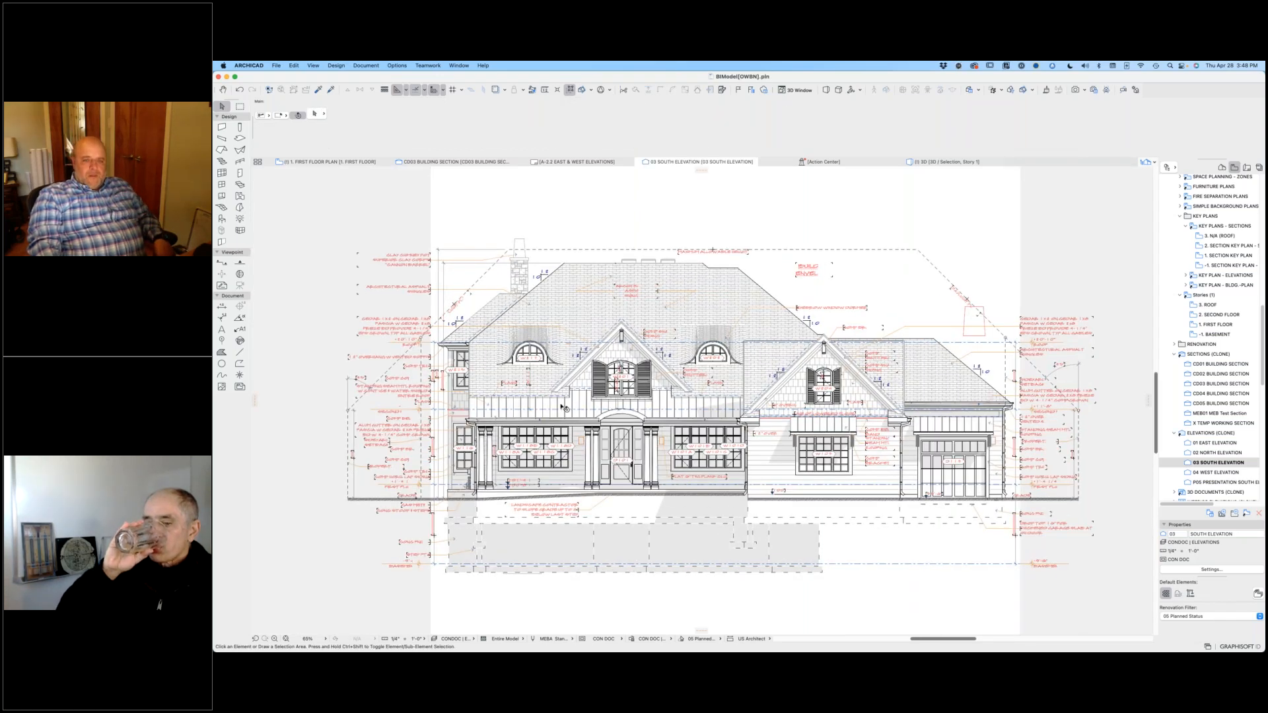
scroll(525, 357, up, 10)
click(583, 386)
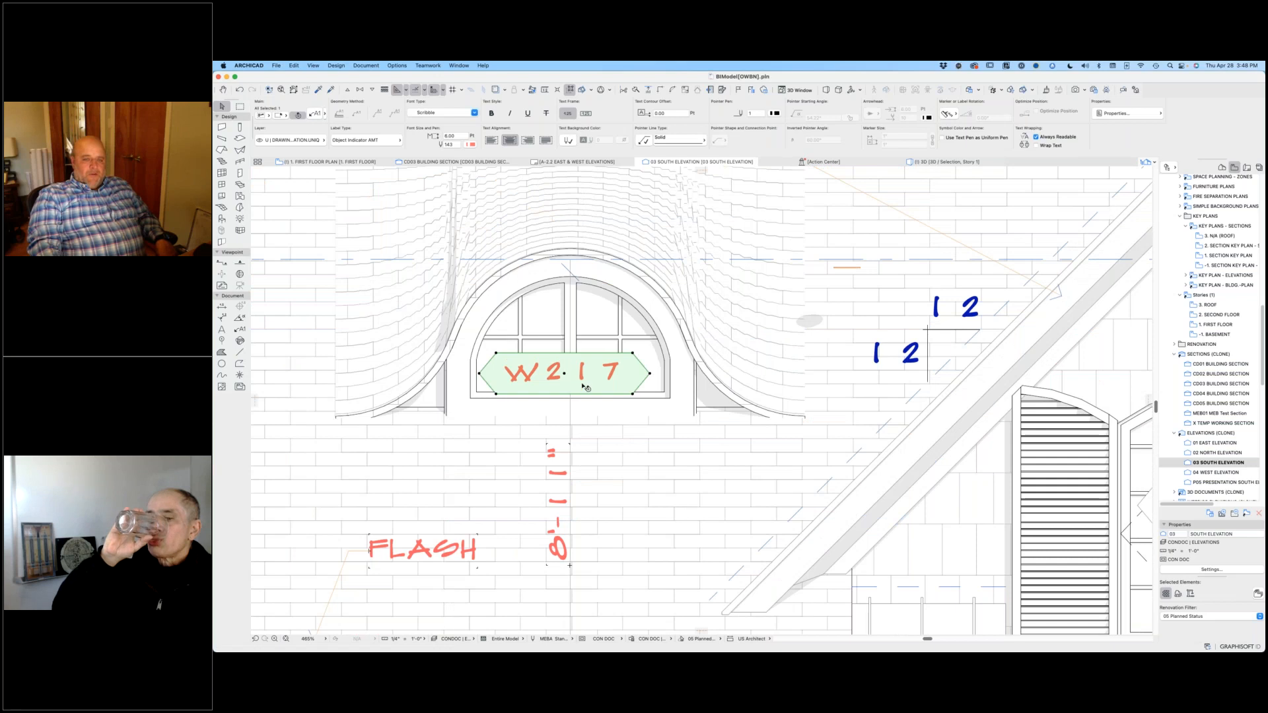
Step: Select the eyebrow dormer's arched window and set its ID to W219
click(572, 312)
click(602, 312)
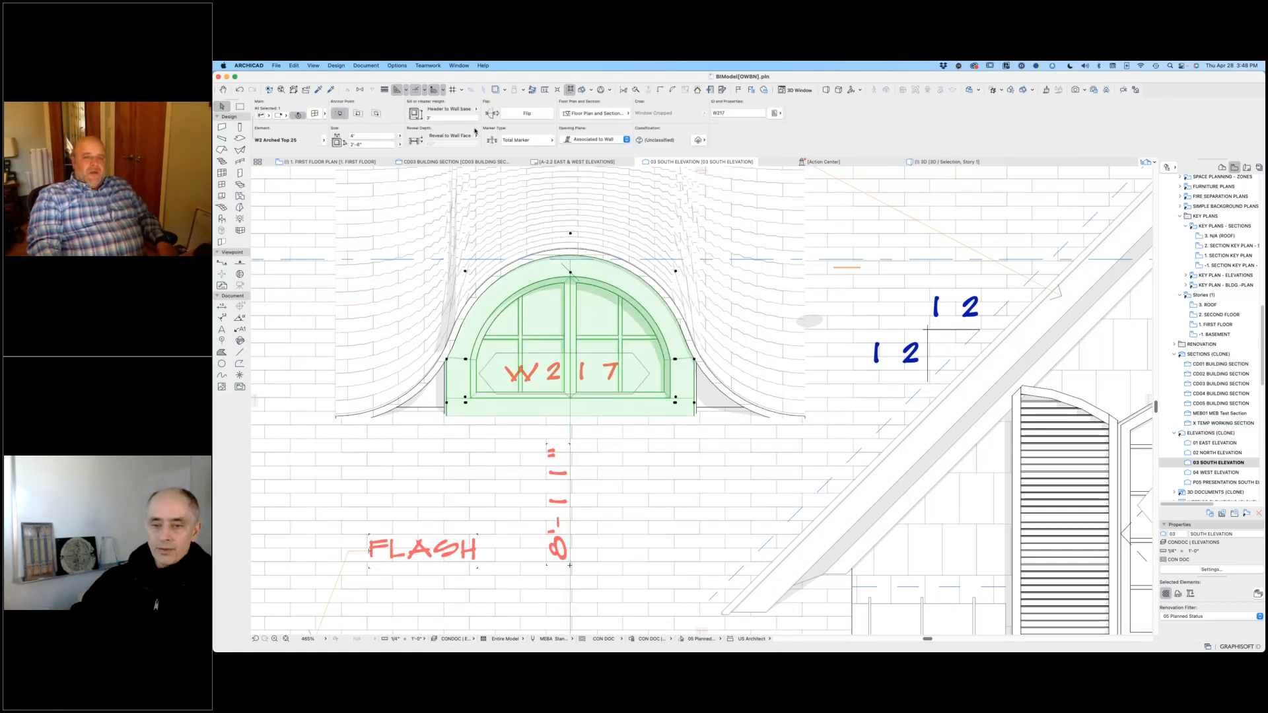
click(723, 113)
text(9)
key(Return)
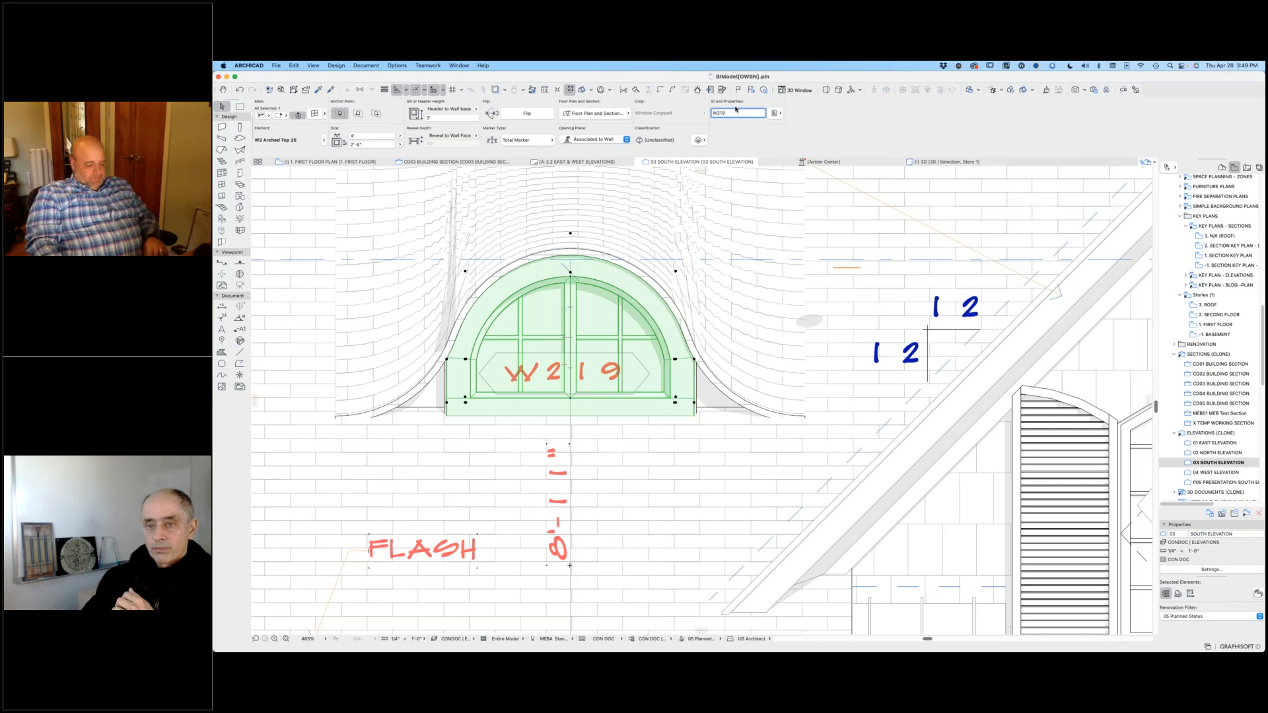
Step: Restore the arched dormer window's ID to W217 and deselect the window
text(7)
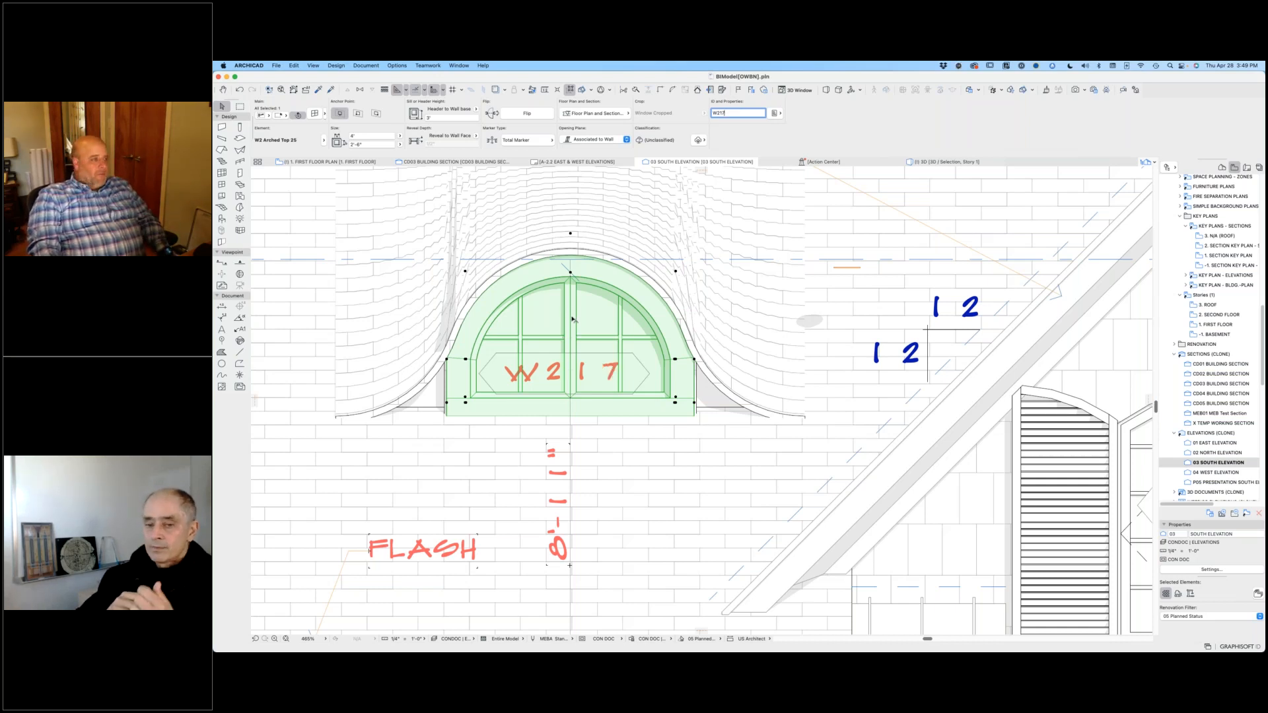
scroll(572, 319, down, 6)
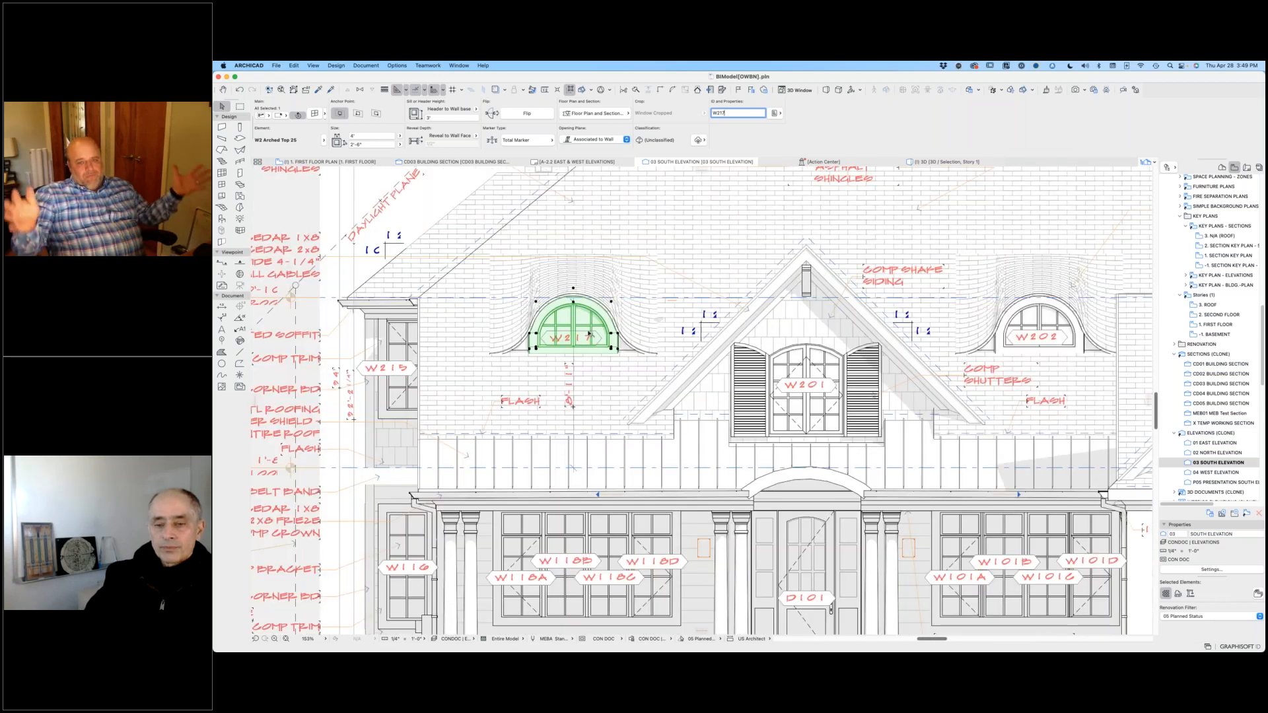
scroll(589, 334, down, 2)
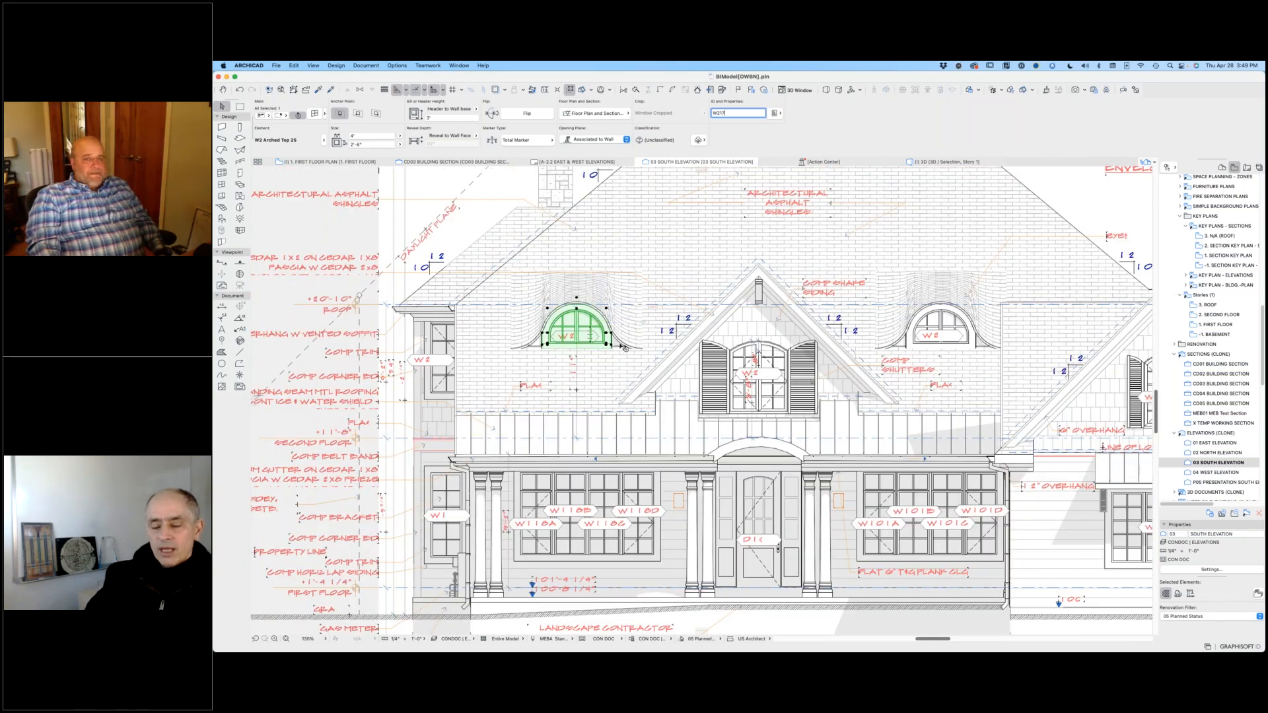
key(Escape)
Step: Select the W217 window tag, open its label settings, set the dialog beside the window, and close it
click(592, 337)
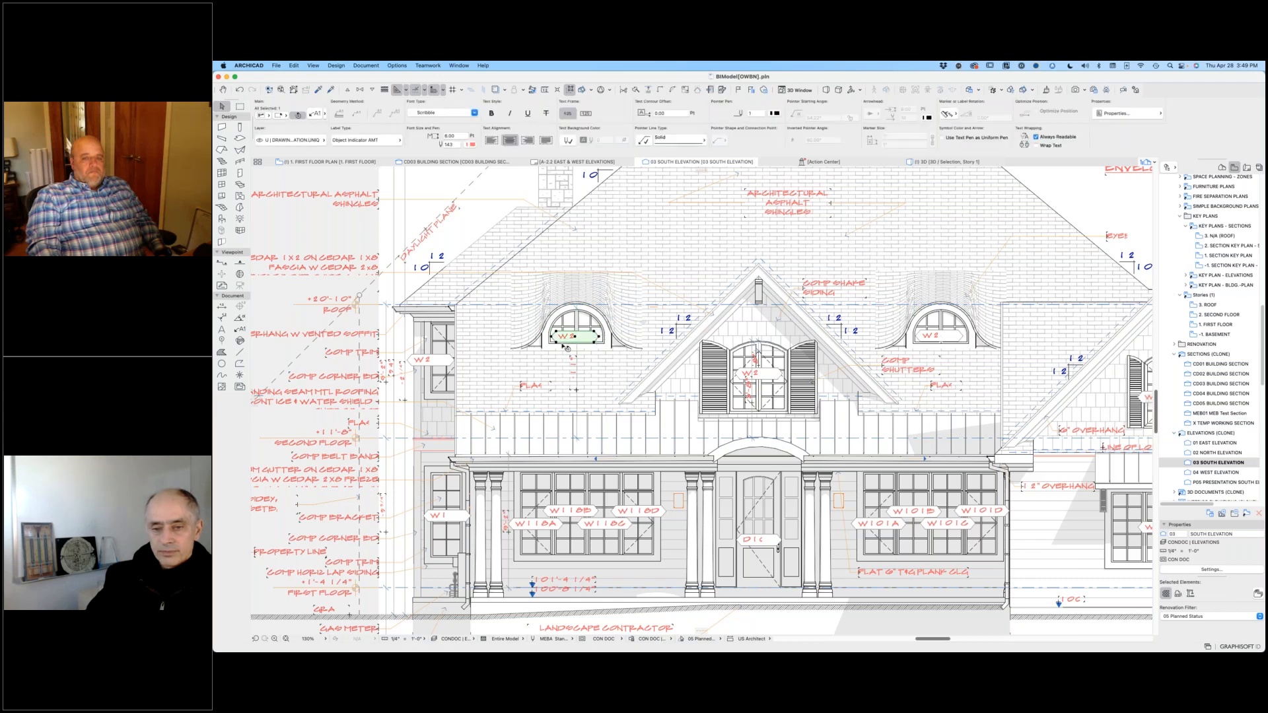
scroll(566, 348, up, 15)
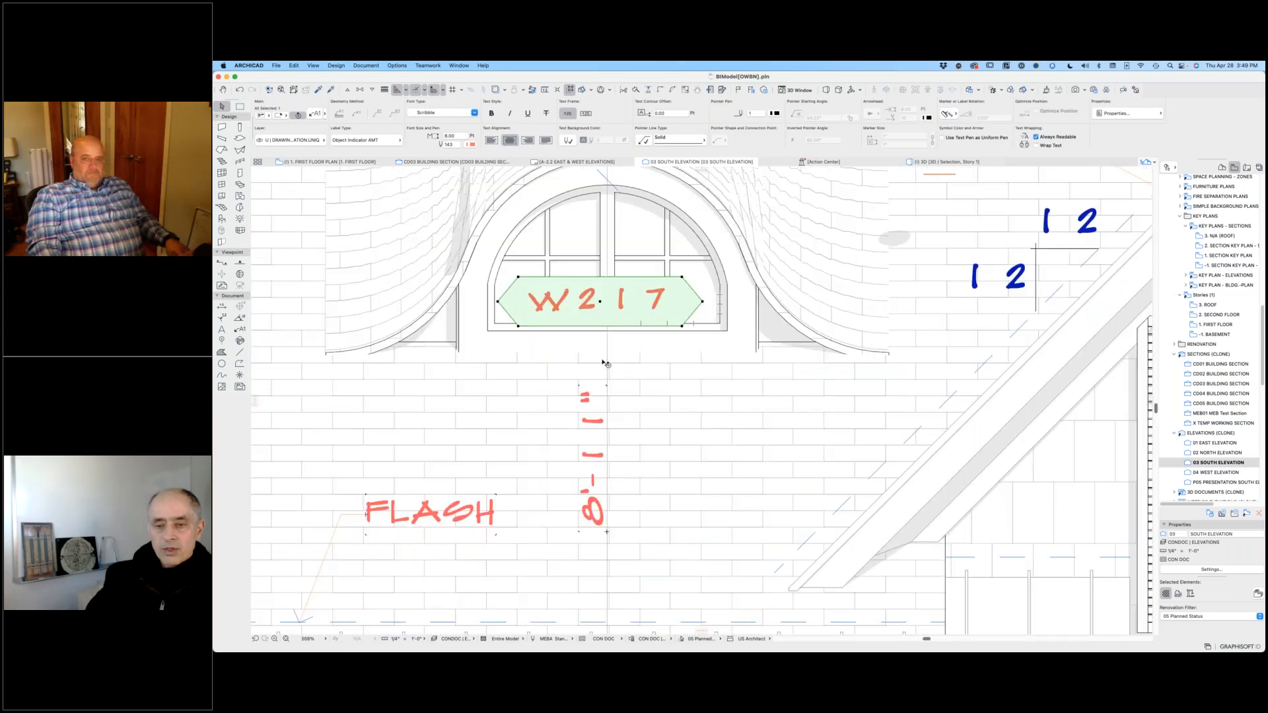
double_click(673, 293)
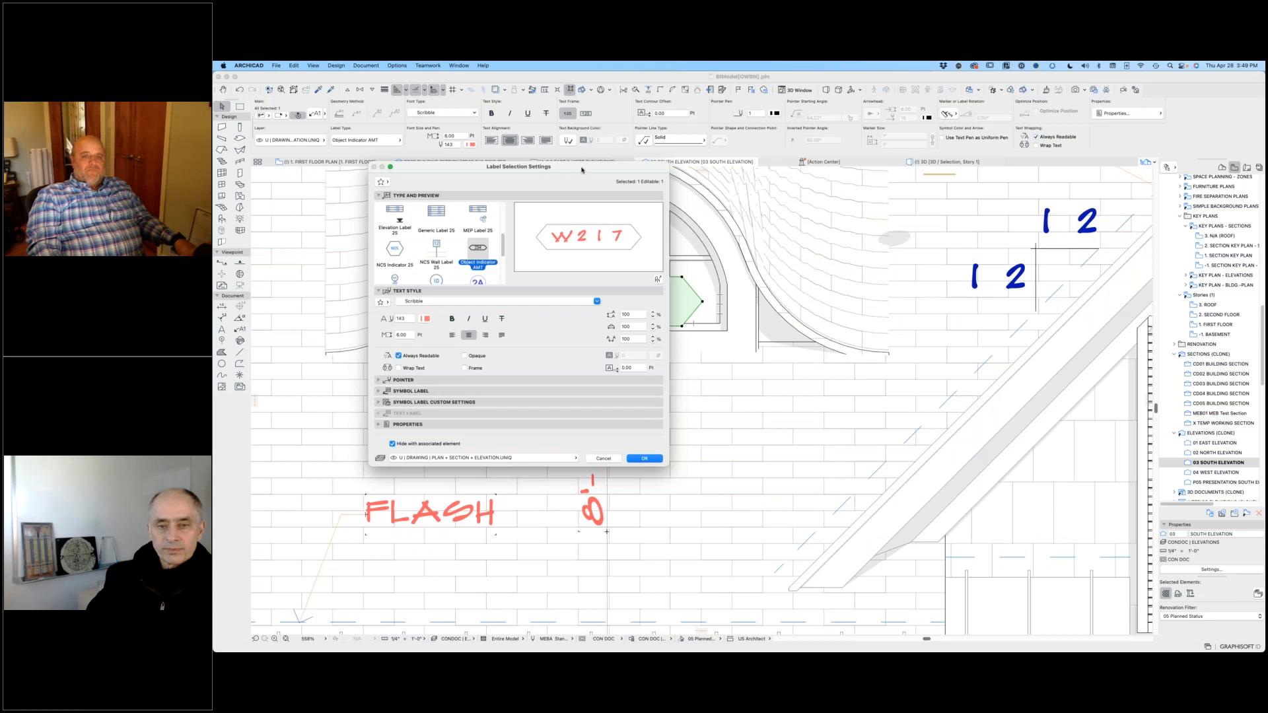
drag(582, 170, 1024, 181)
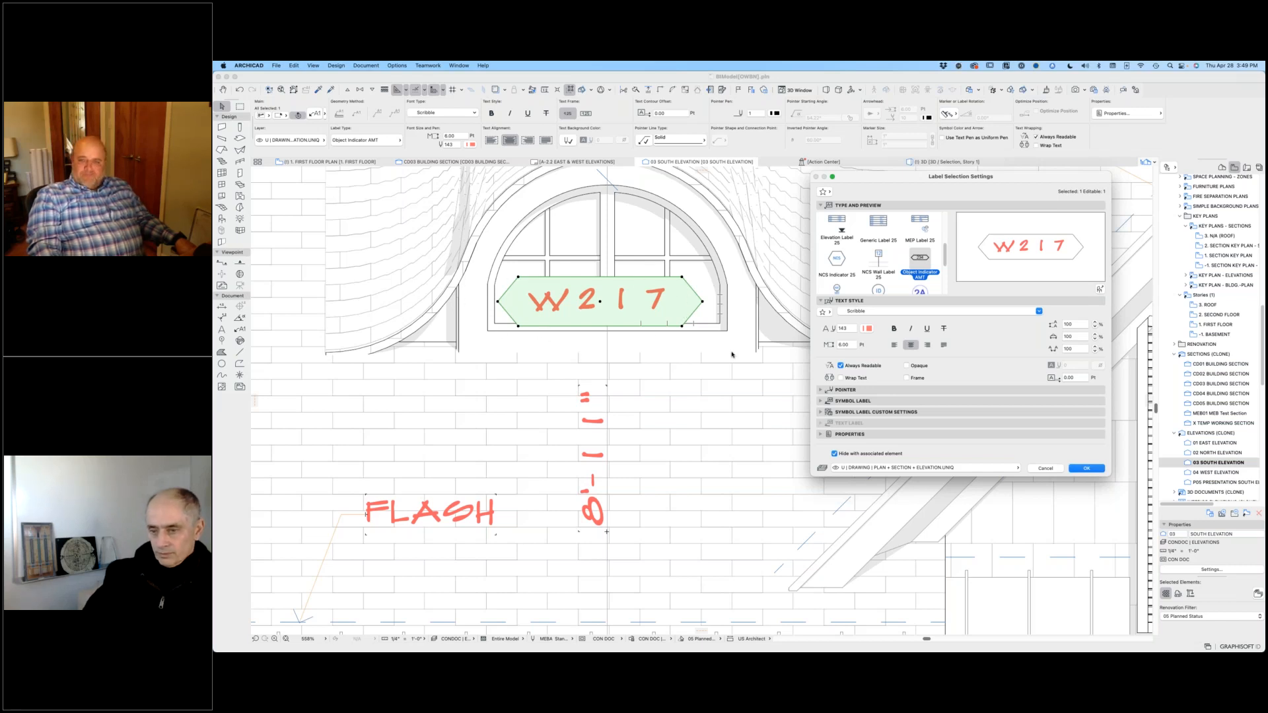
click(1084, 468)
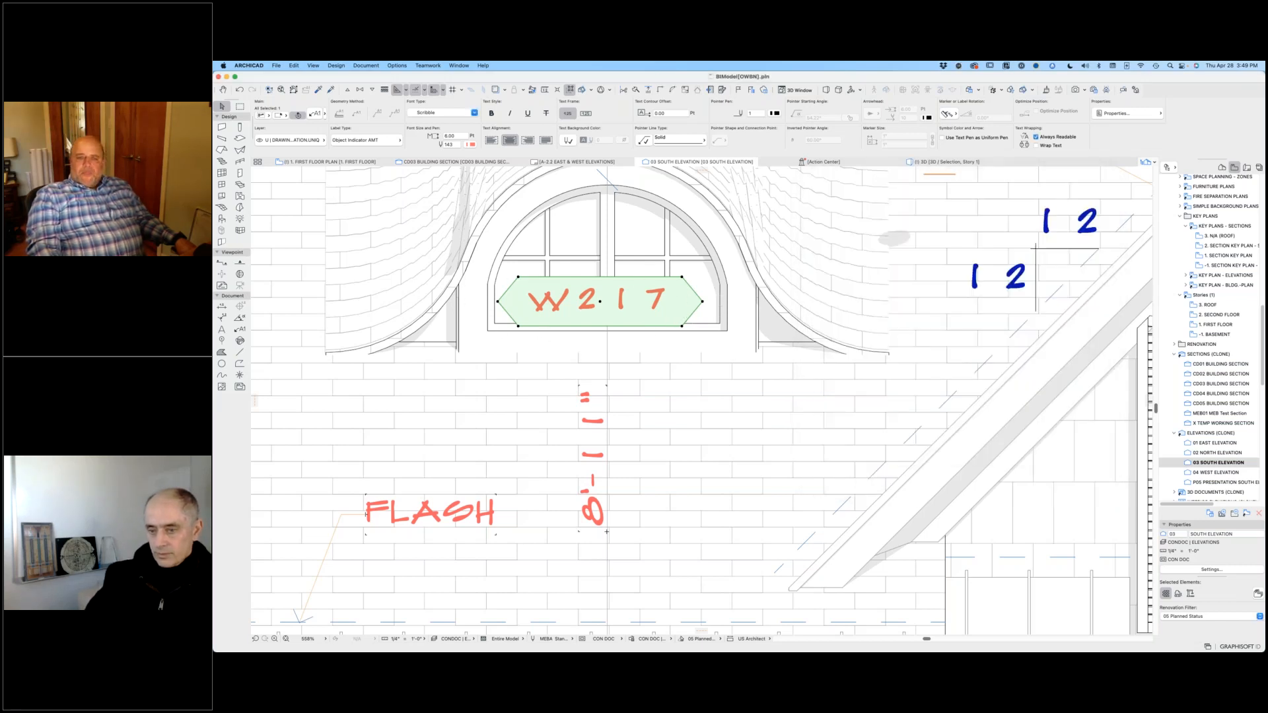
Step: Reopen the W217 tag's label settings and expand the symbol label settings
alt+click(657, 304)
key(Escape)
key(Escape)
click(681, 305)
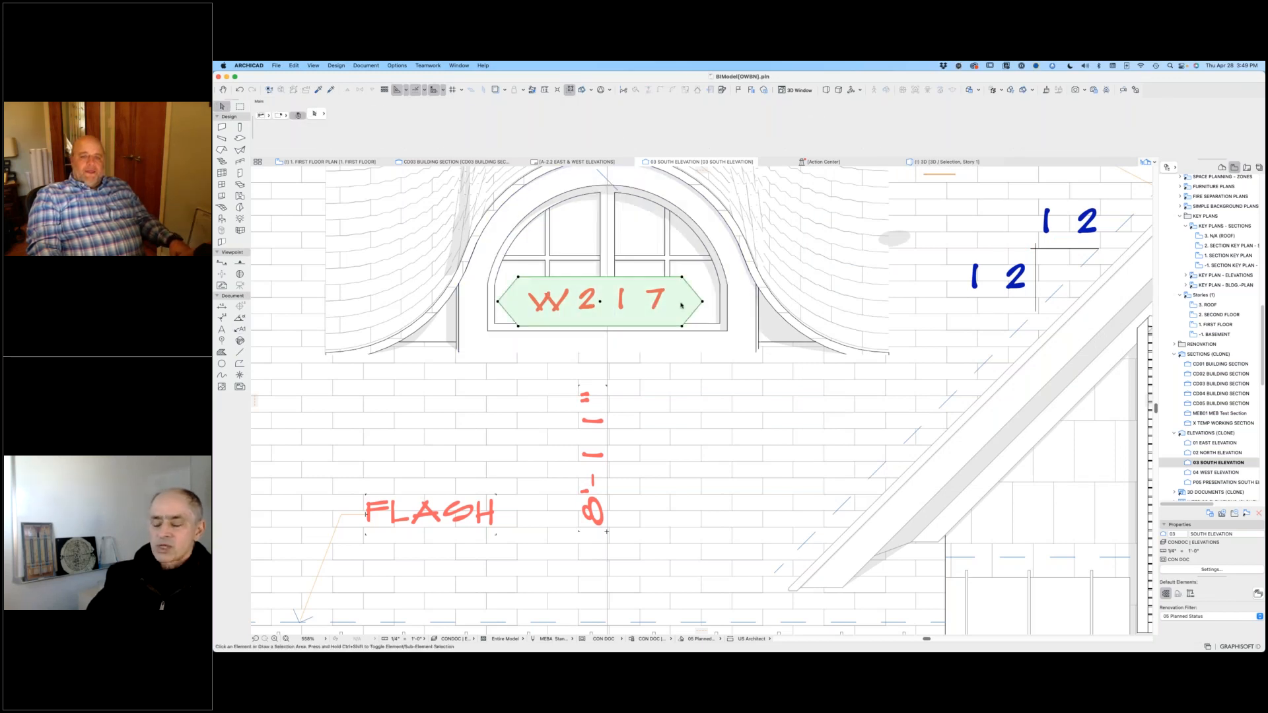
key(super+t)
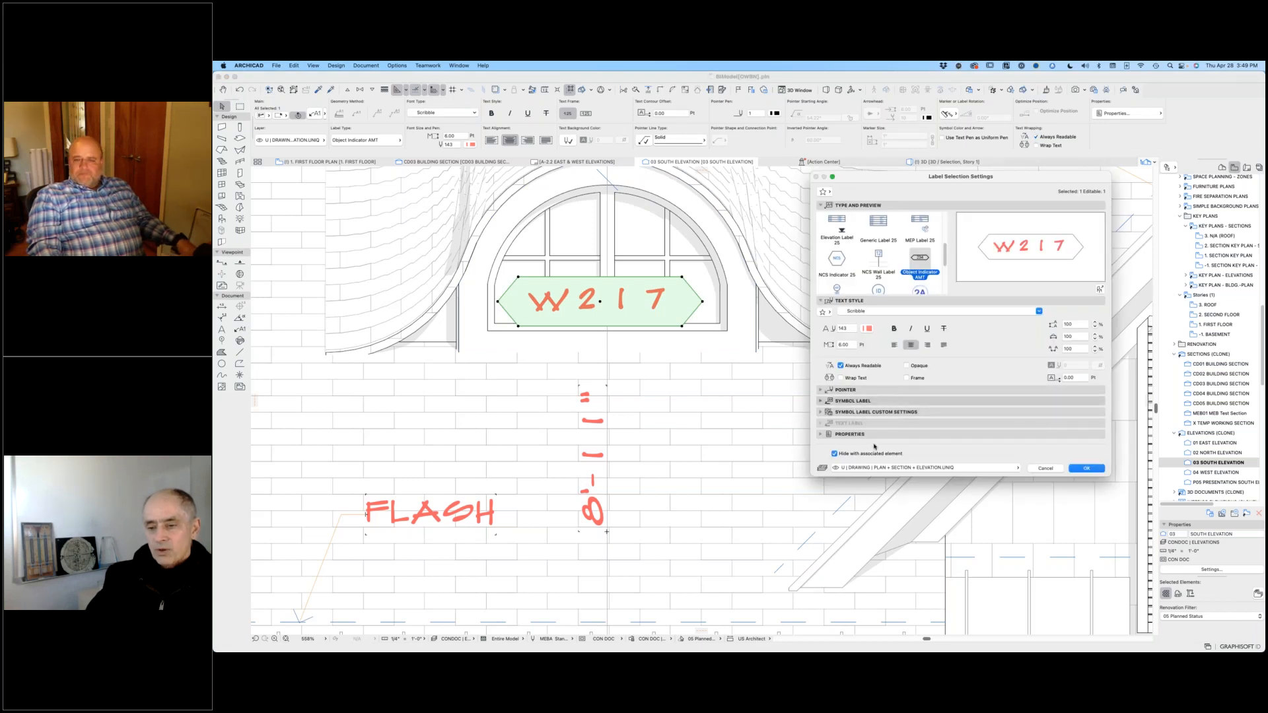
click(854, 401)
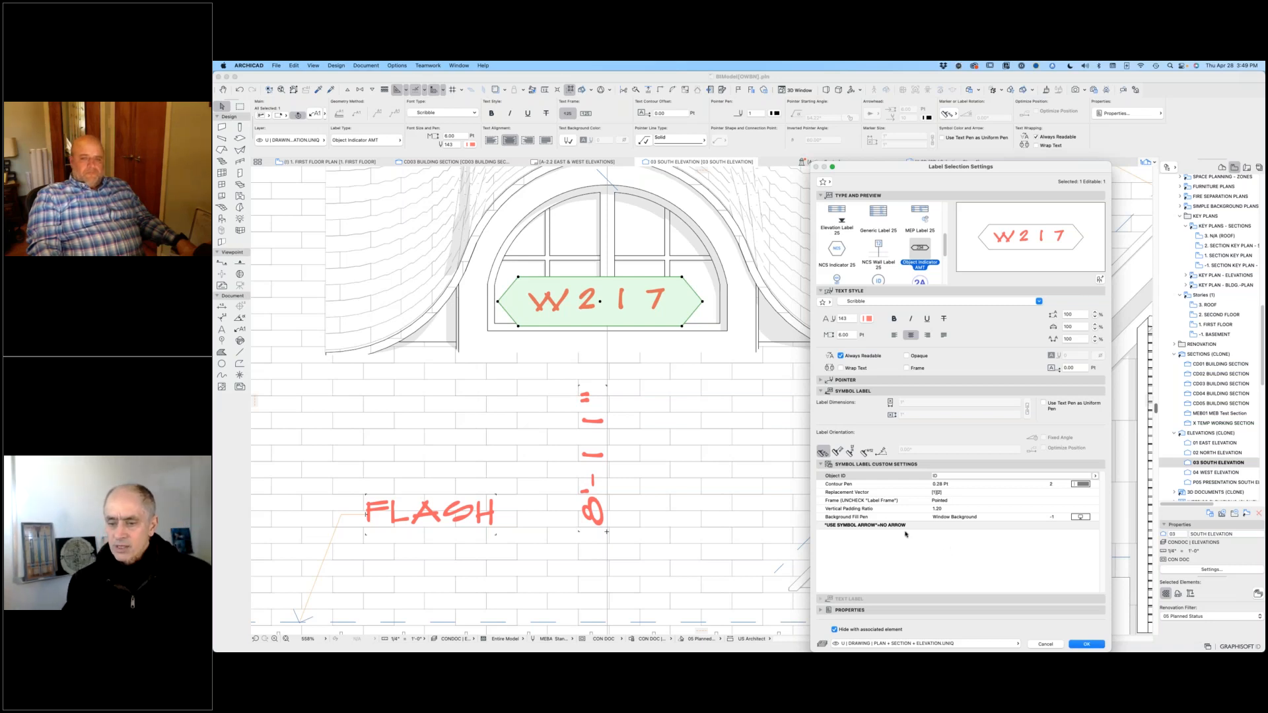
Step: Review the Object ID options in the tag's custom settings and cancel the label settings
click(1095, 476)
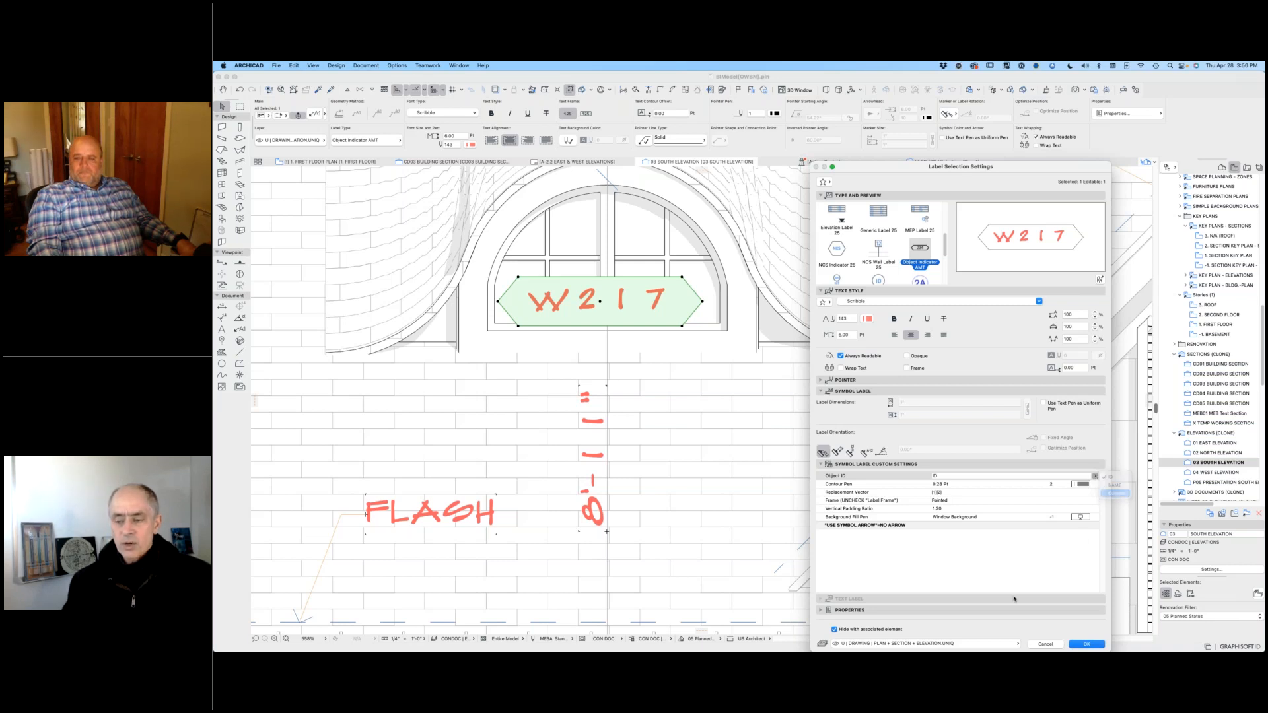
key(Return)
click(1096, 476)
click(1114, 475)
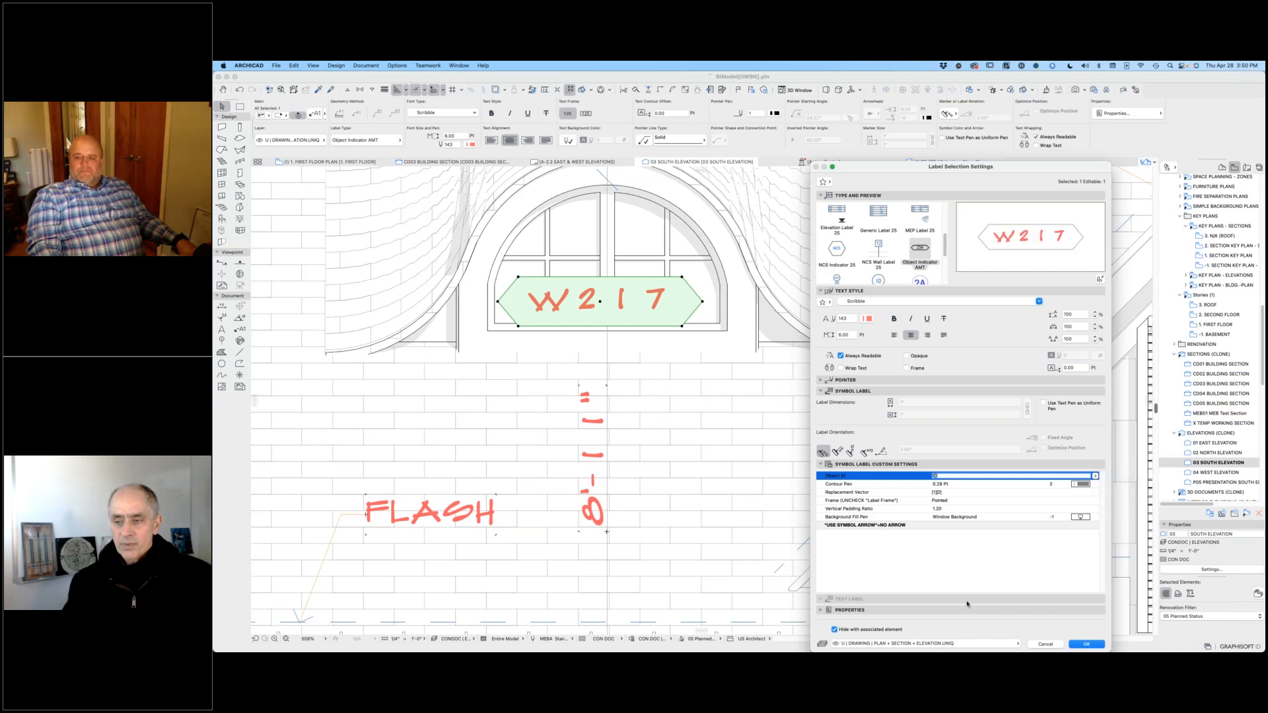
click(993, 572)
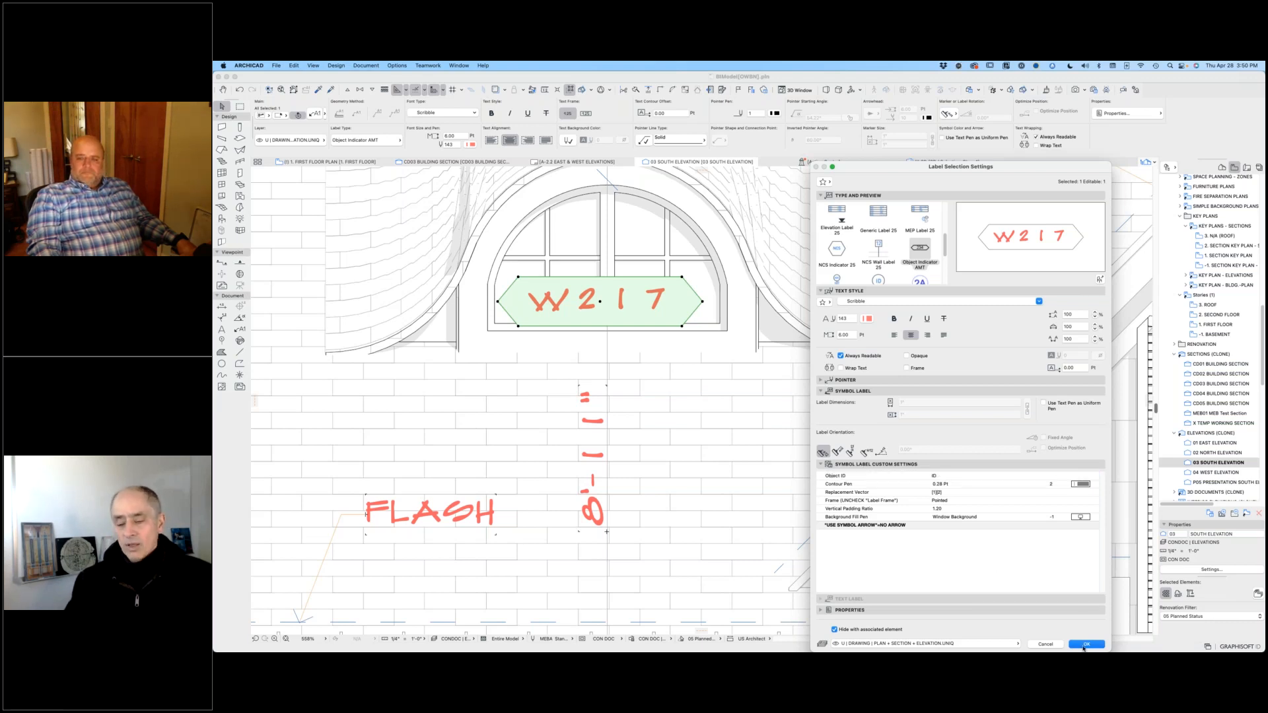
click(1045, 644)
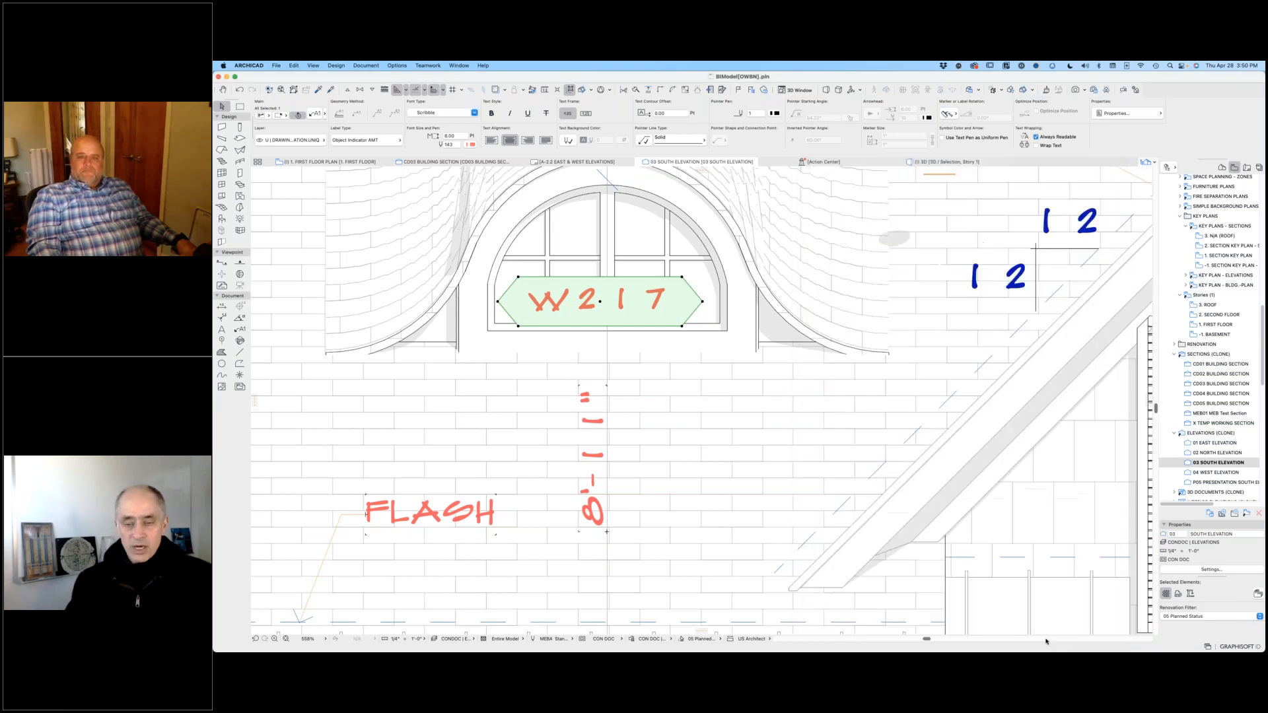
Step: Glance at the layout book, return to the view map, and open the construction documents' 1. FIRST FLOOR PLAN view
click(697, 417)
scroll(640, 360, down, 6)
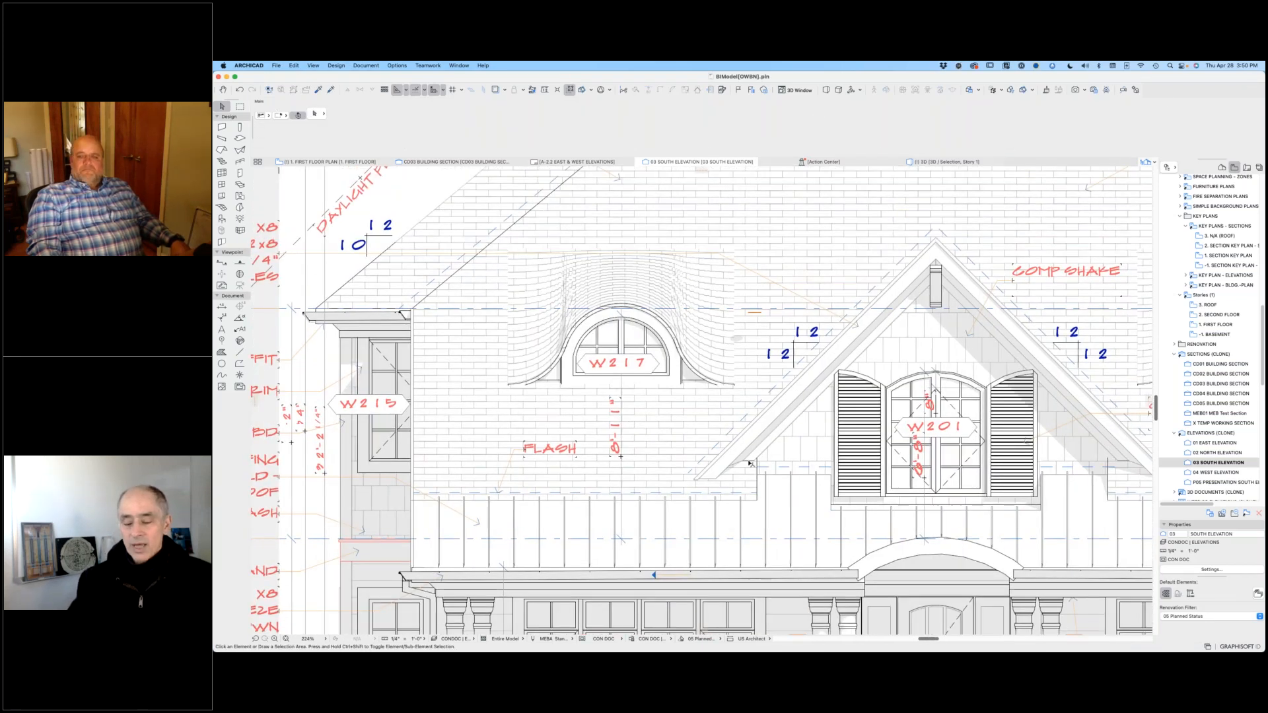
scroll(743, 448, down, 3)
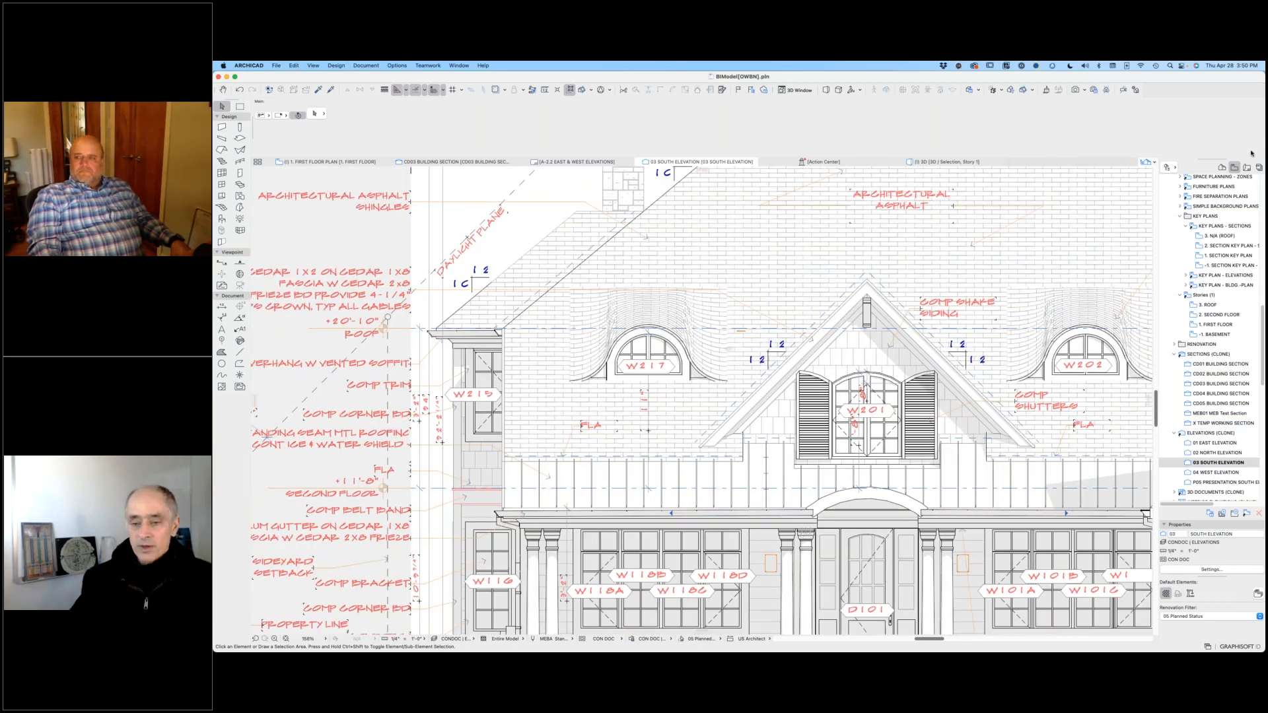
click(1247, 168)
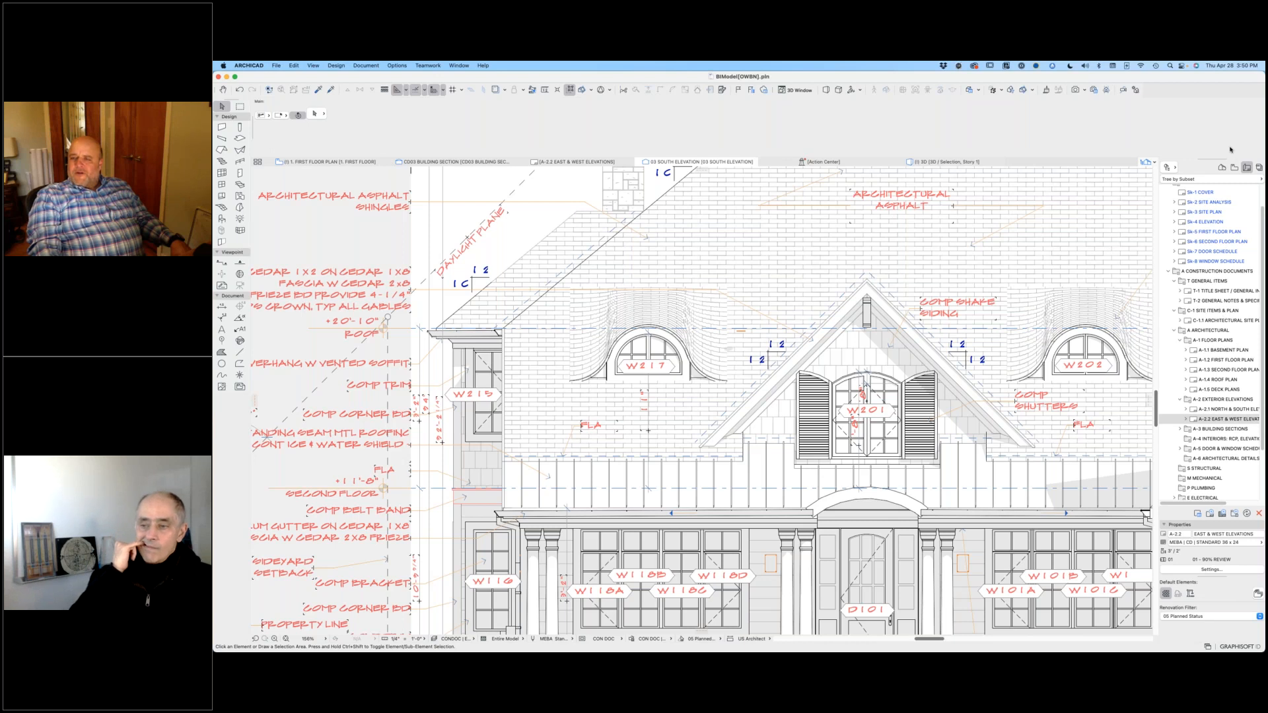
click(1234, 167)
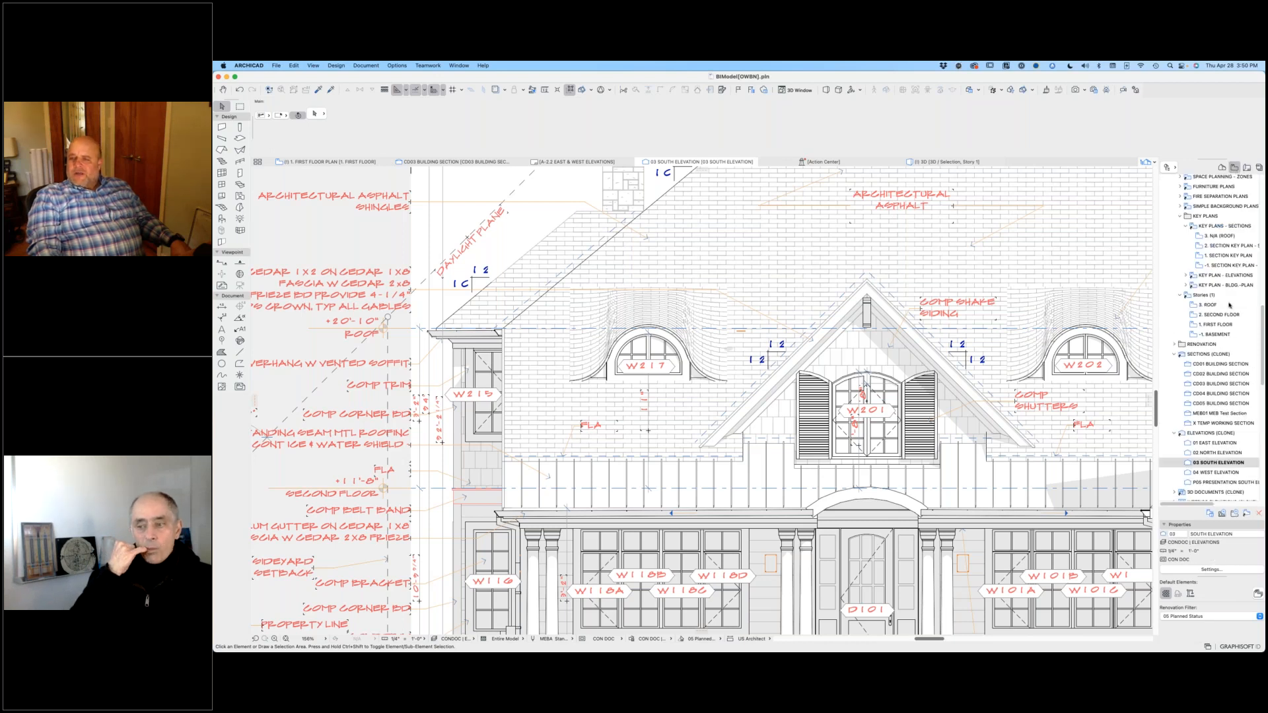
scroll(1239, 266, down, 10)
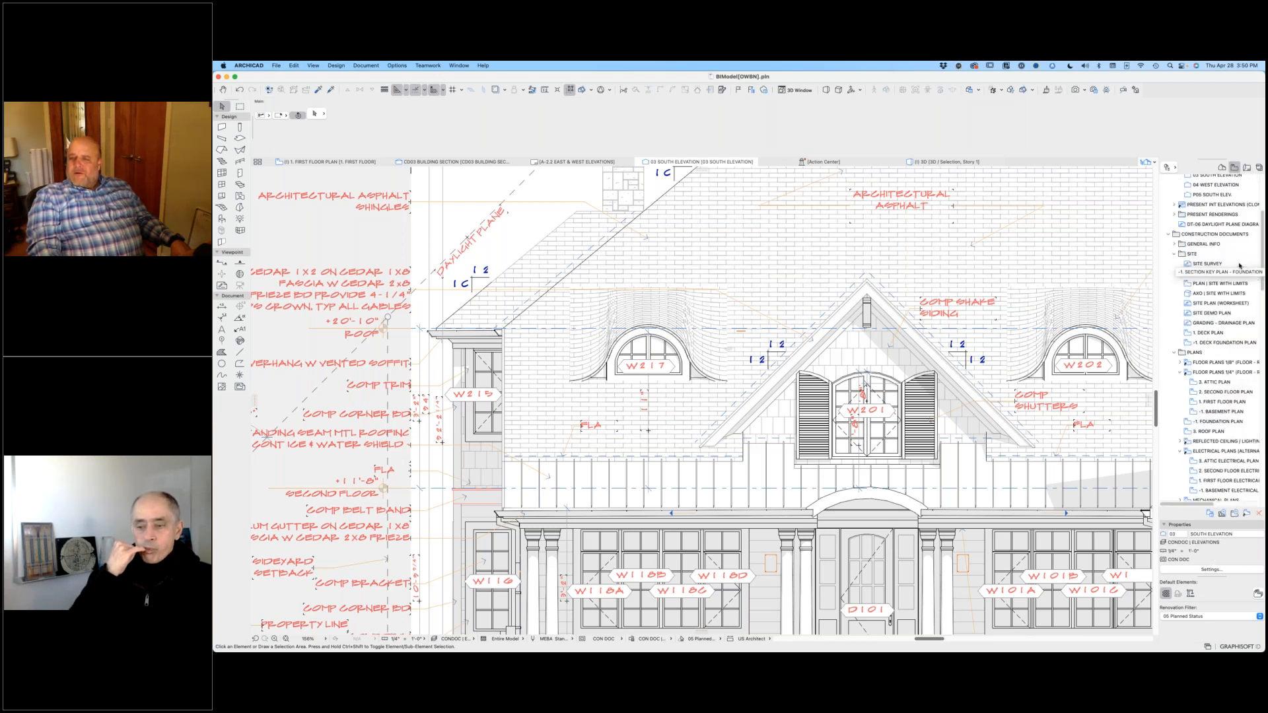
scroll(1240, 274, down, 2)
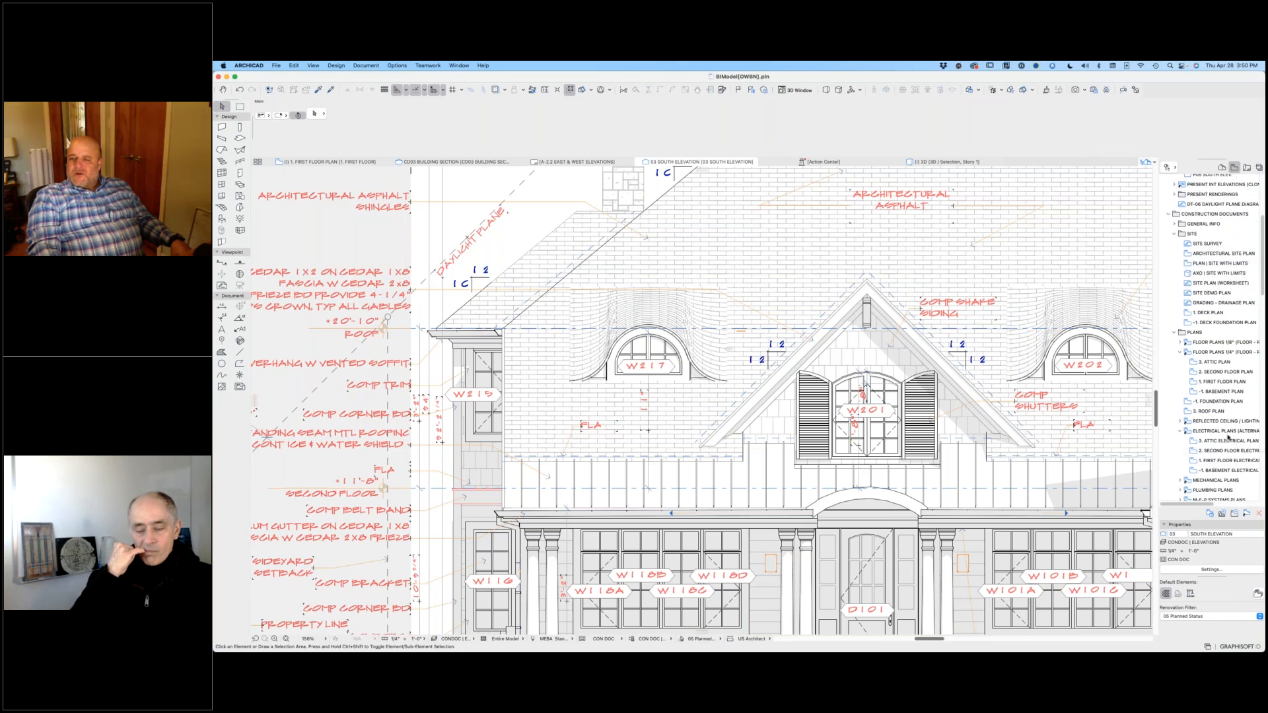
double_click(1212, 382)
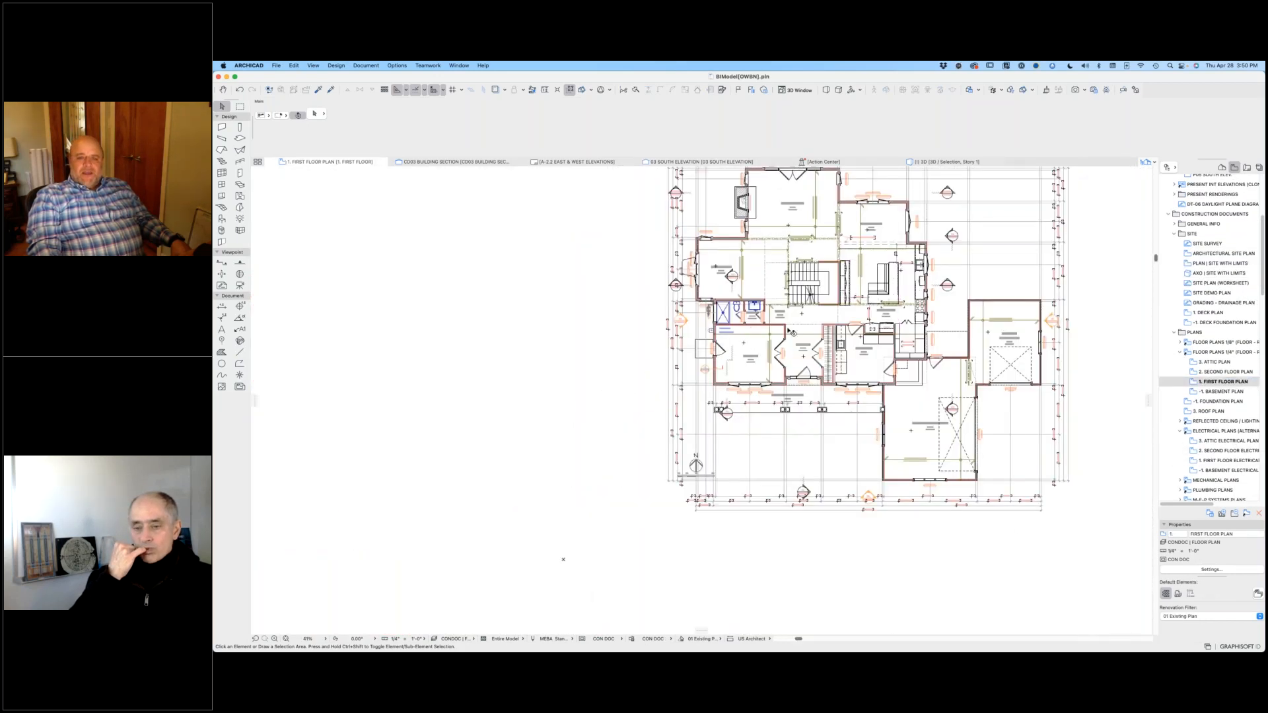
Step: Place a copy of the study's joist indicator in the empty area west of the first floor plan
scroll(788, 330, up, 6)
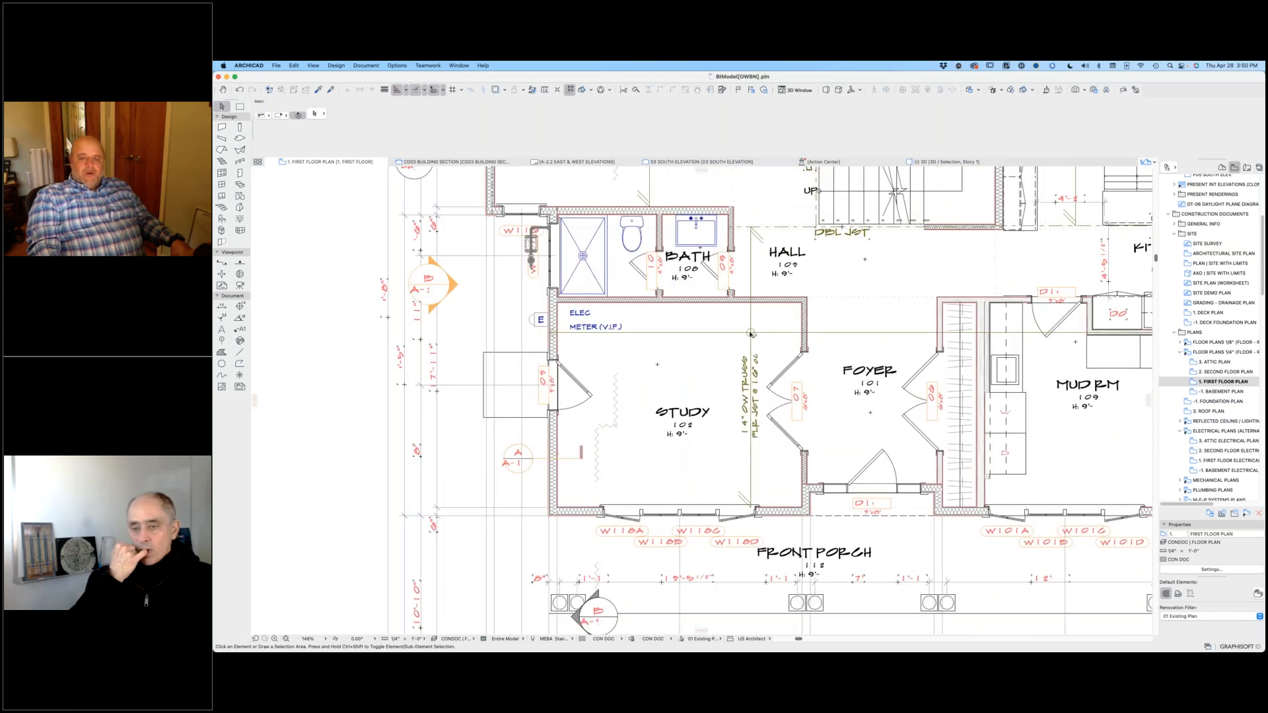
click(750, 334)
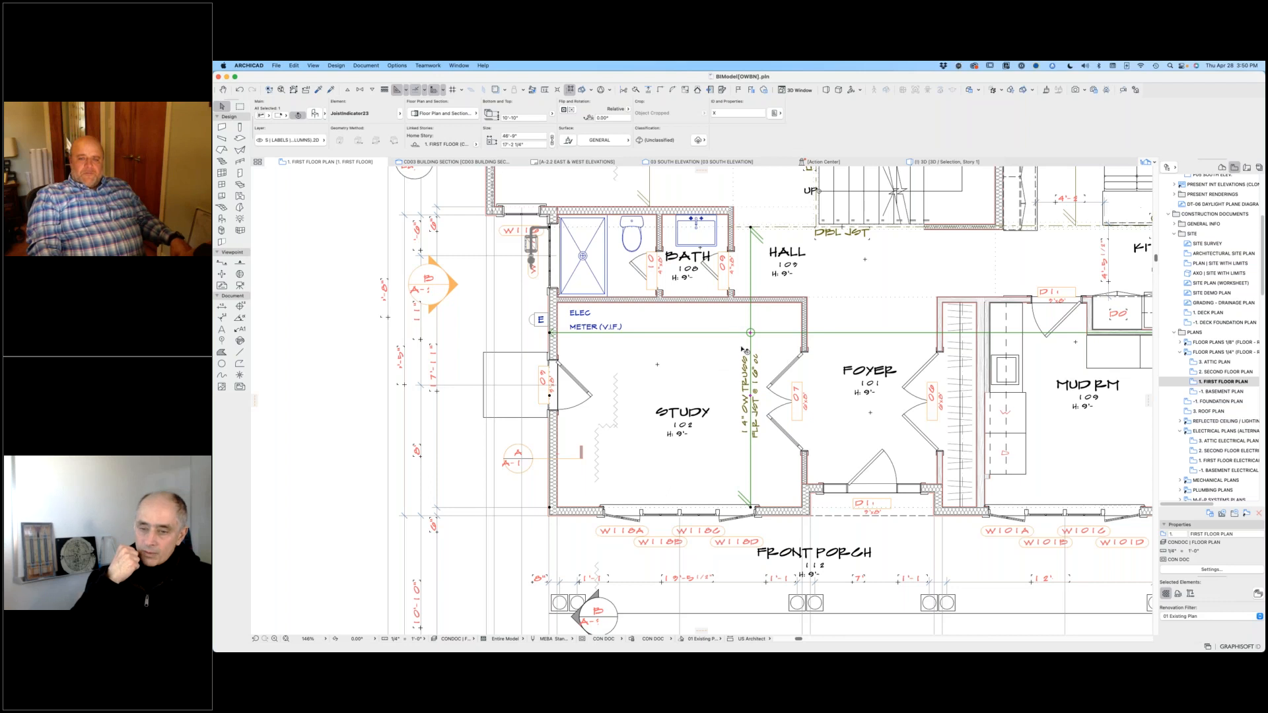
scroll(745, 352, down, 1)
middle_drag(745, 352, 919, 344)
key(super+shift+d)
click(995, 339)
middle_drag(523, 362, 925, 348)
click(476, 337)
scroll(562, 519, down, 1)
scroll(560, 519, down, 2)
middle_drag(511, 514, 679, 478)
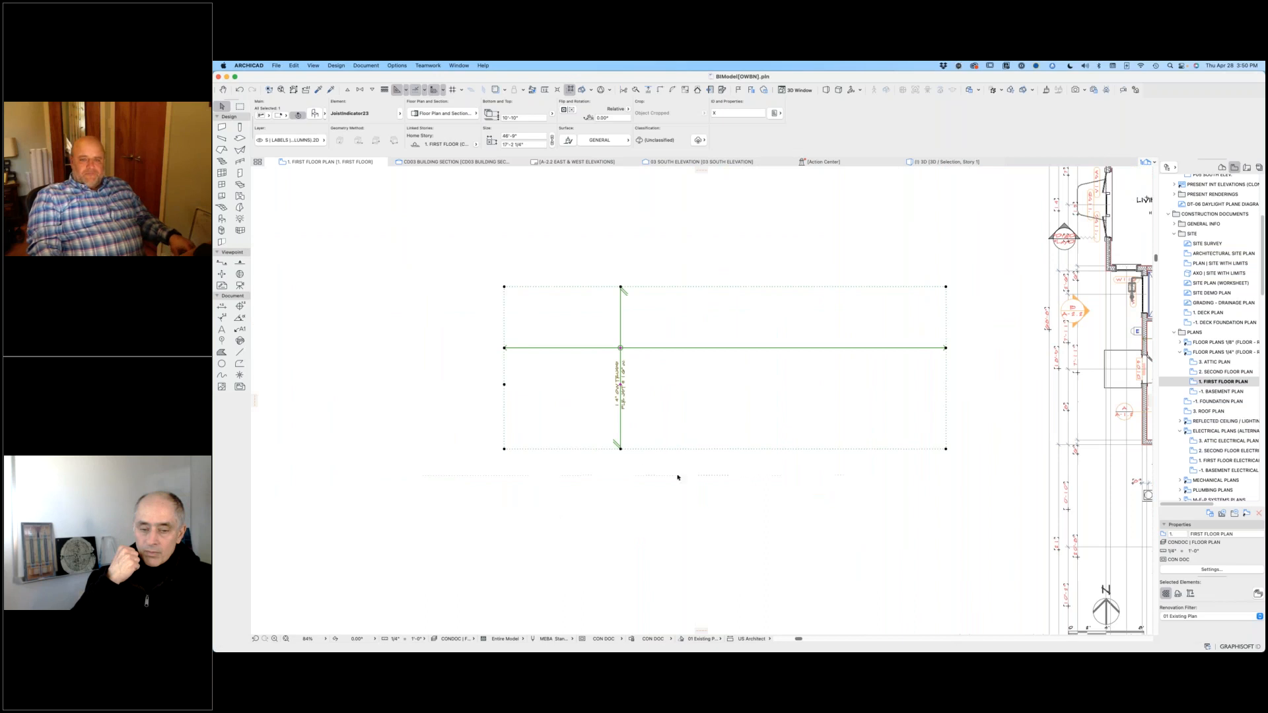
Step: Open the copied joist indicator's settings and review the First Span Framing options
double_click(602, 433)
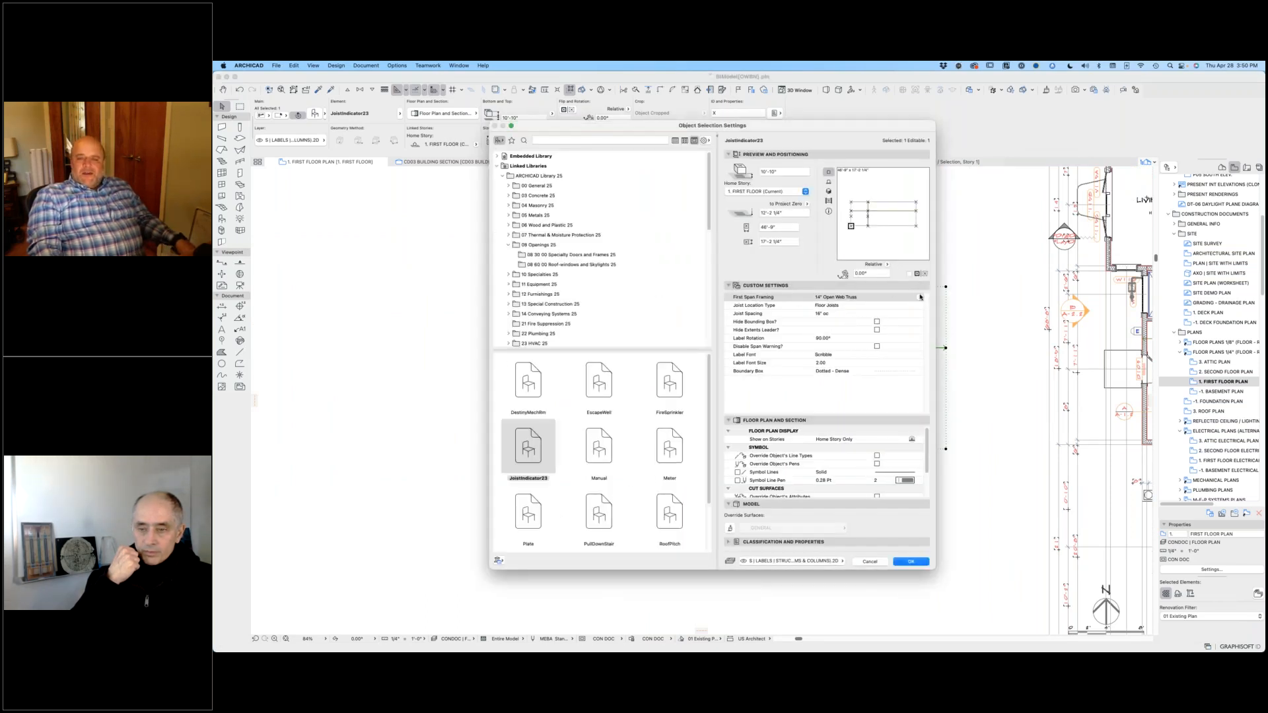
click(920, 299)
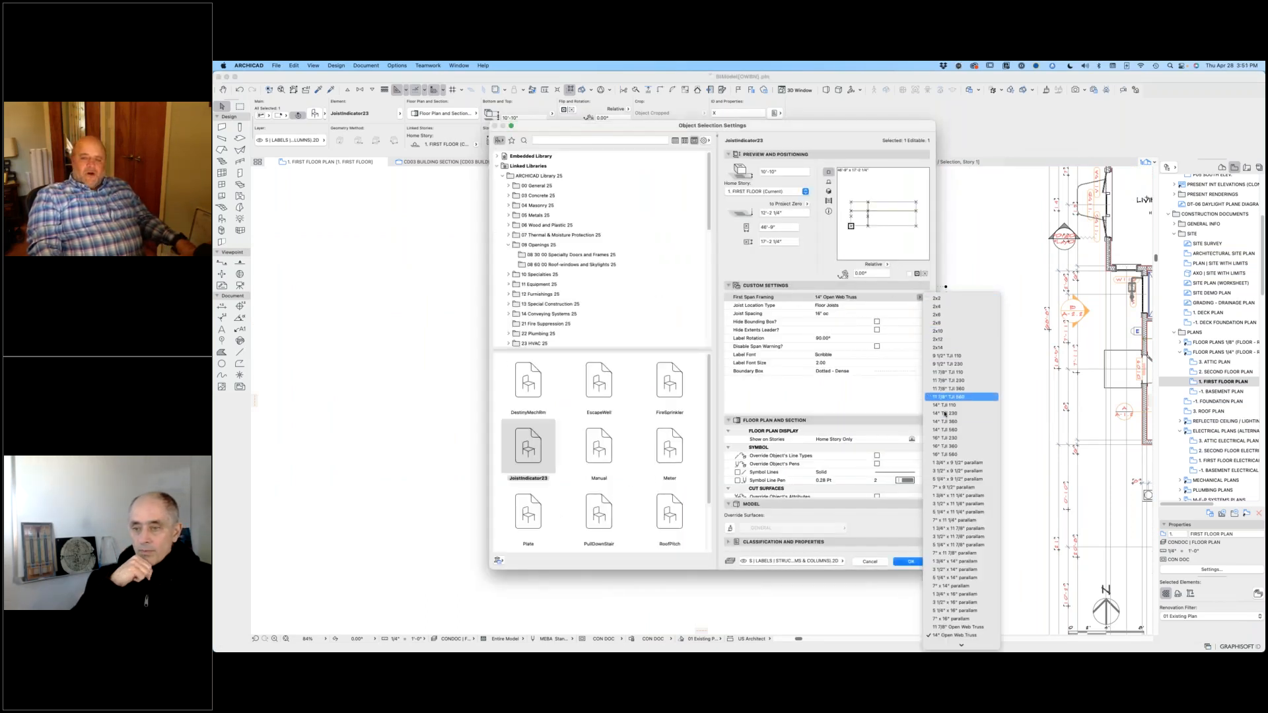
mouse_move(961, 645)
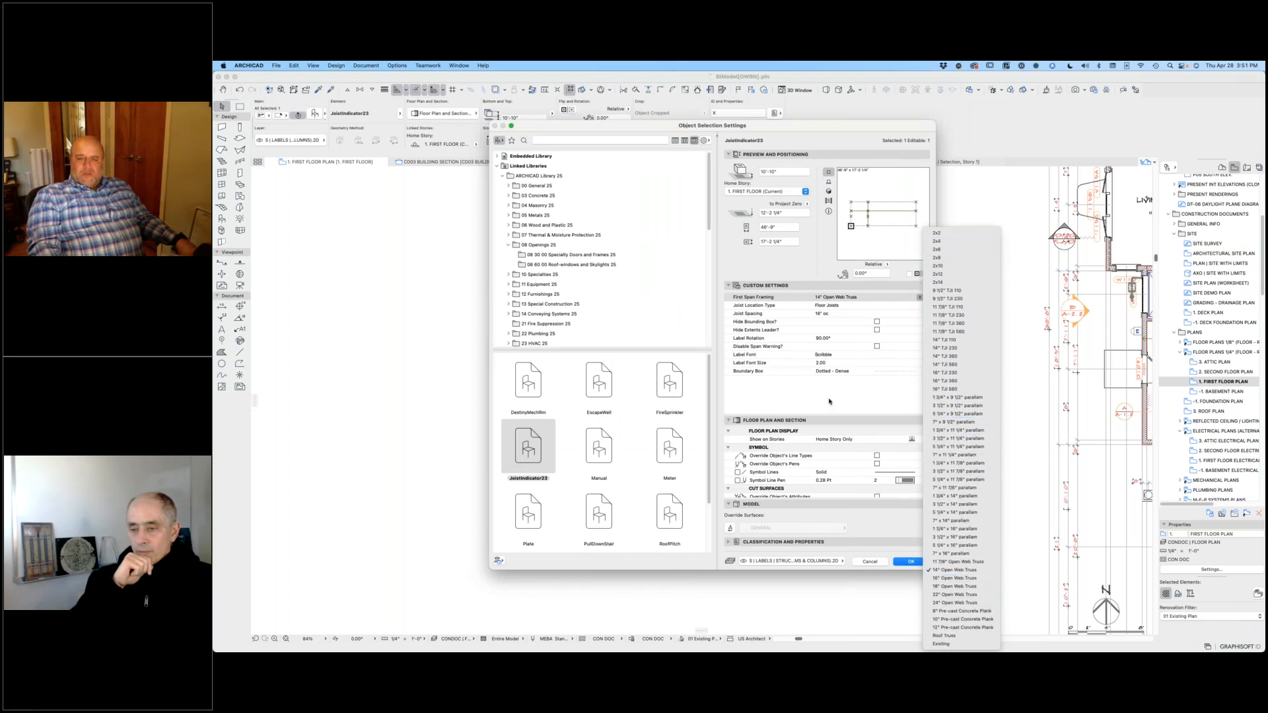
click(830, 401)
Step: Review the joist indicator's Joist Location Type and Joist Spacing options without changing them
click(844, 306)
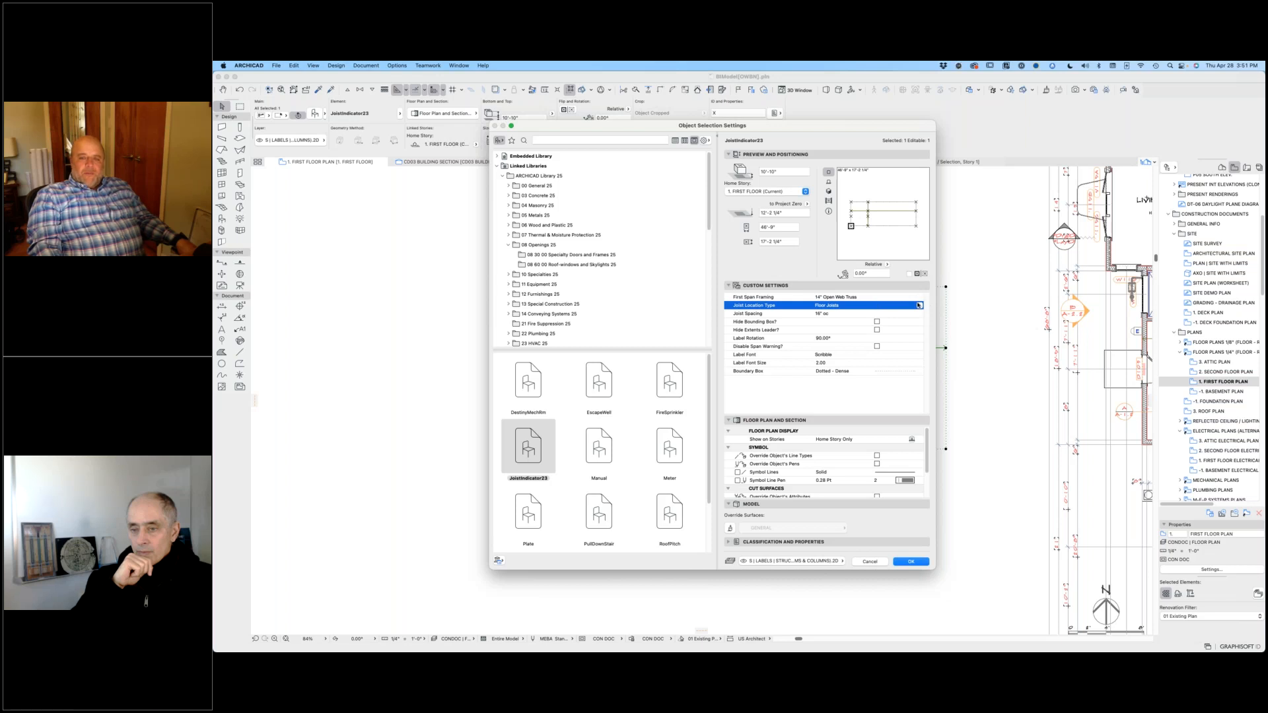
click(919, 306)
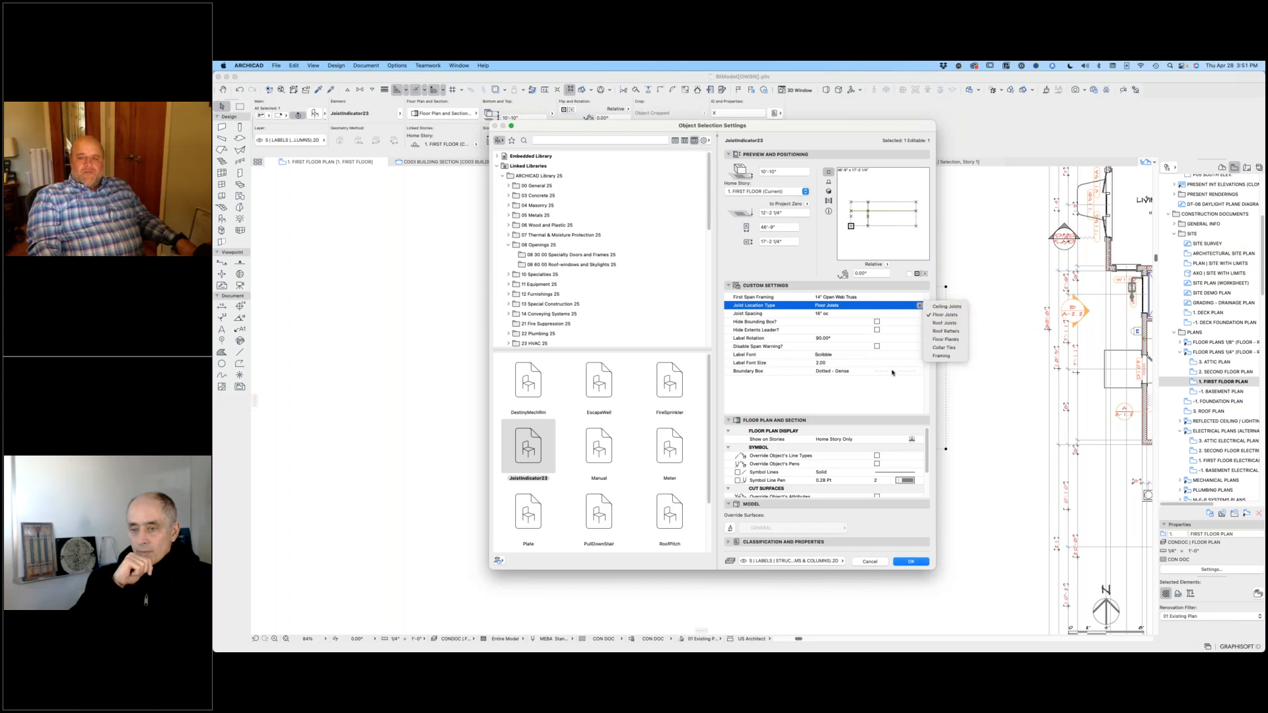
click(874, 413)
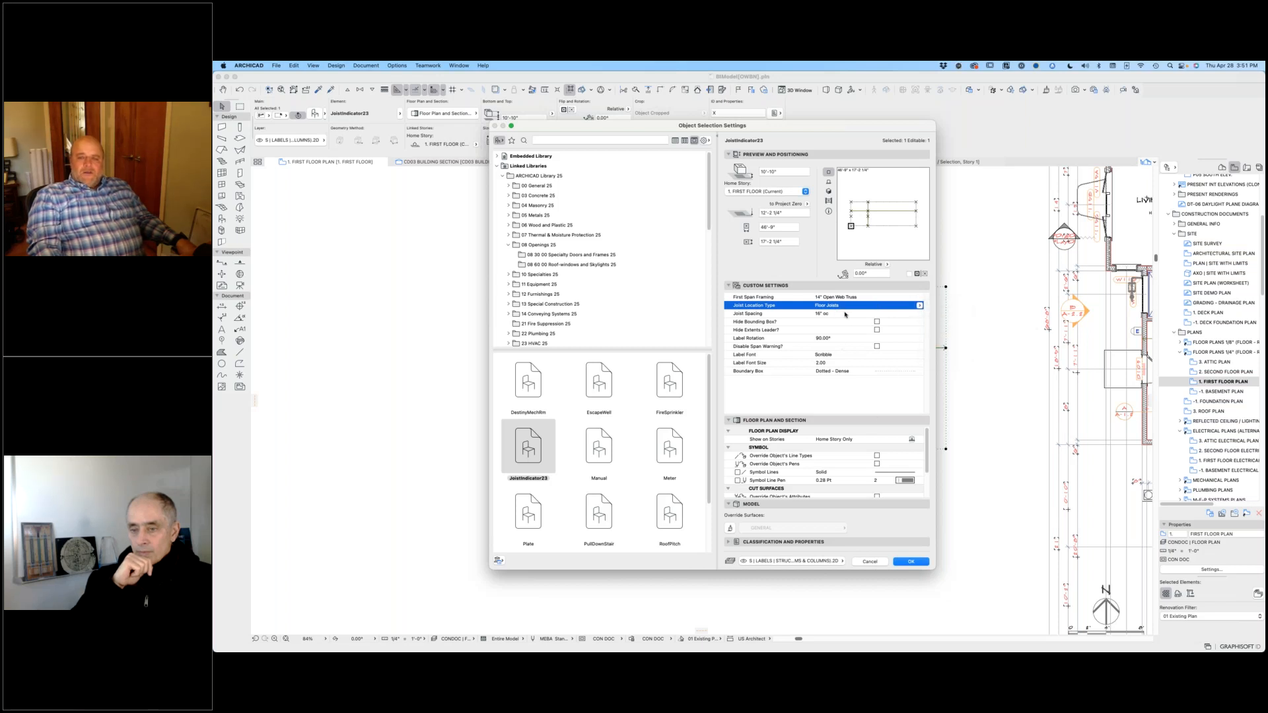
click(839, 313)
click(920, 313)
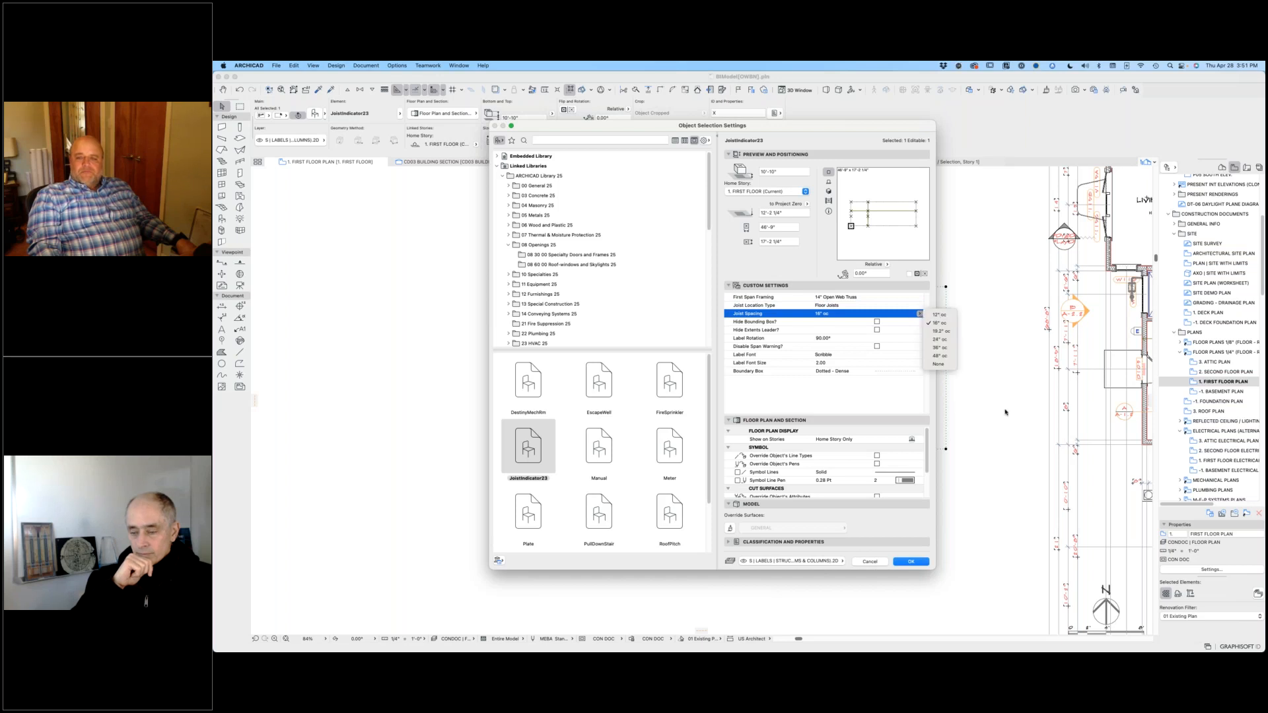
click(878, 409)
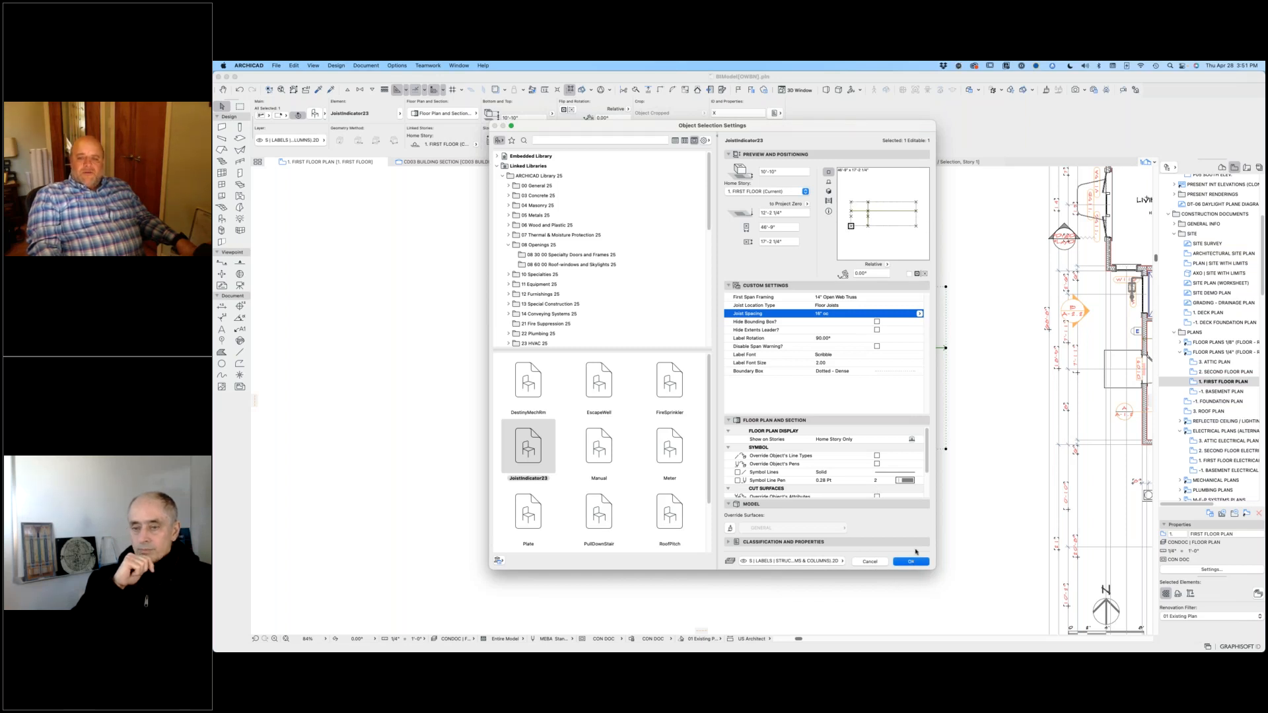
Step: Resize the copied joist indicator to about 24 by 25 feet and shift its leader intersection toward the northwest
click(911, 562)
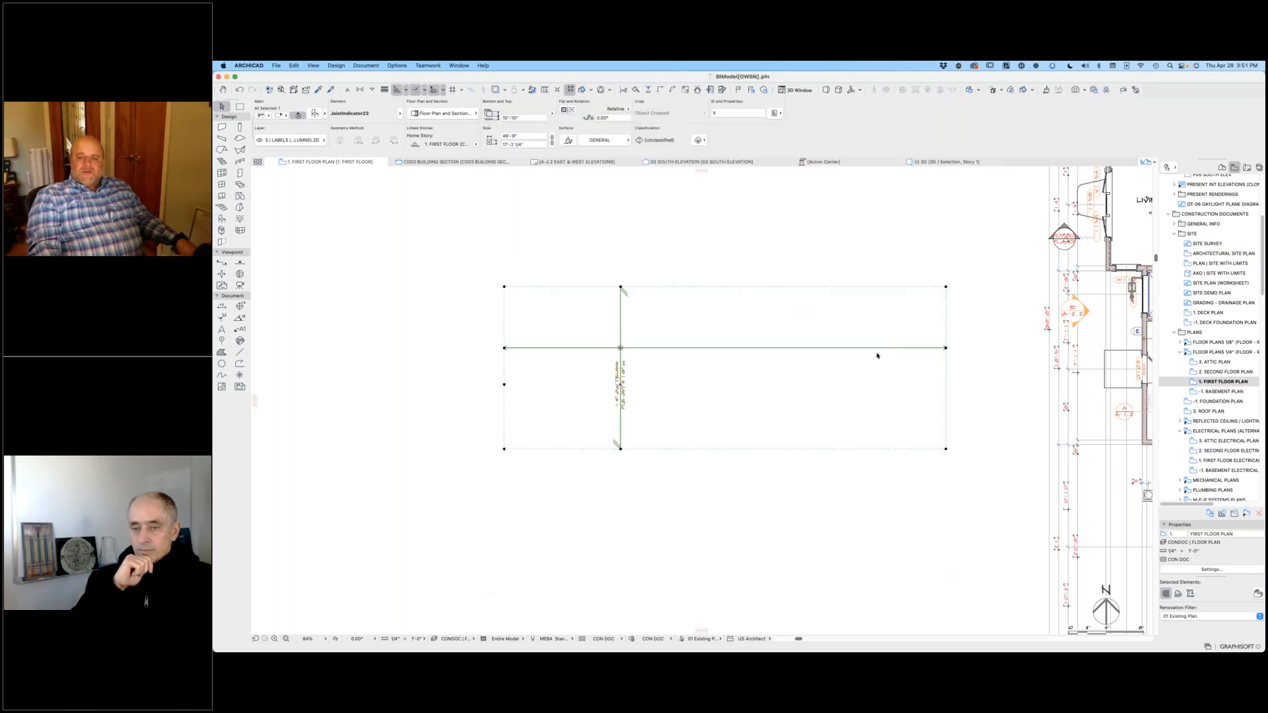
click(946, 287)
click(732, 210)
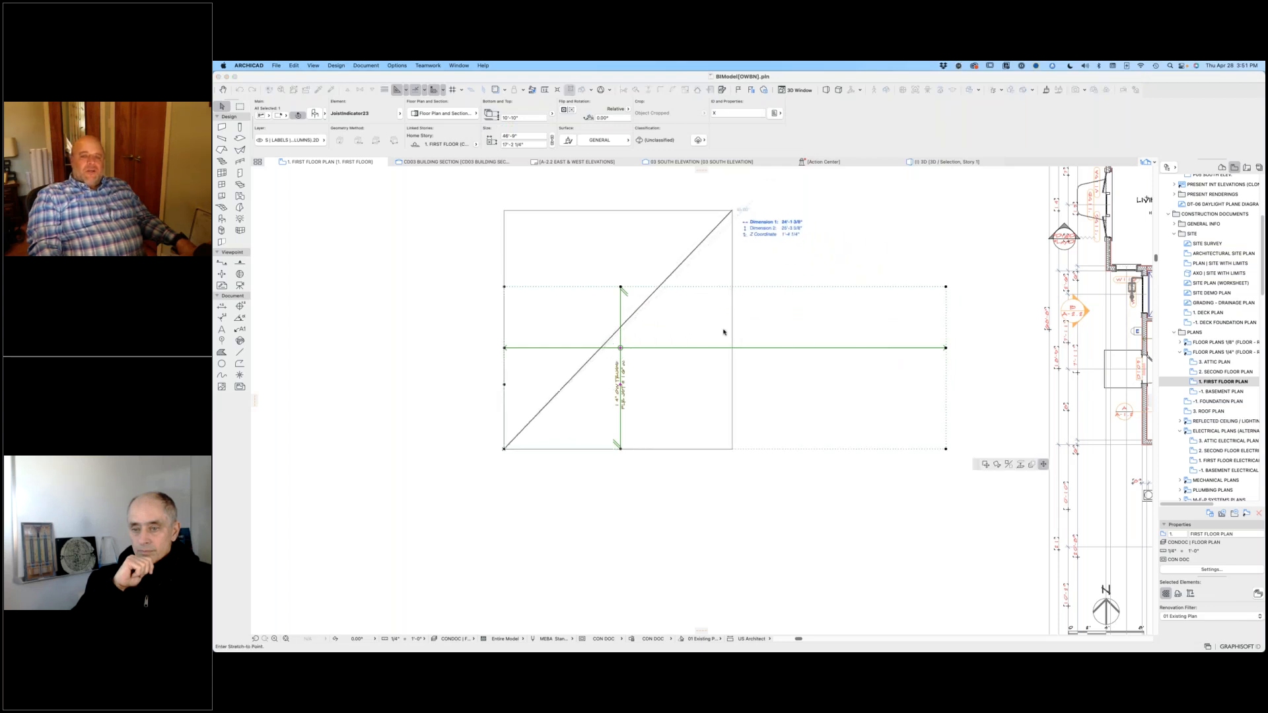
click(621, 348)
click(569, 297)
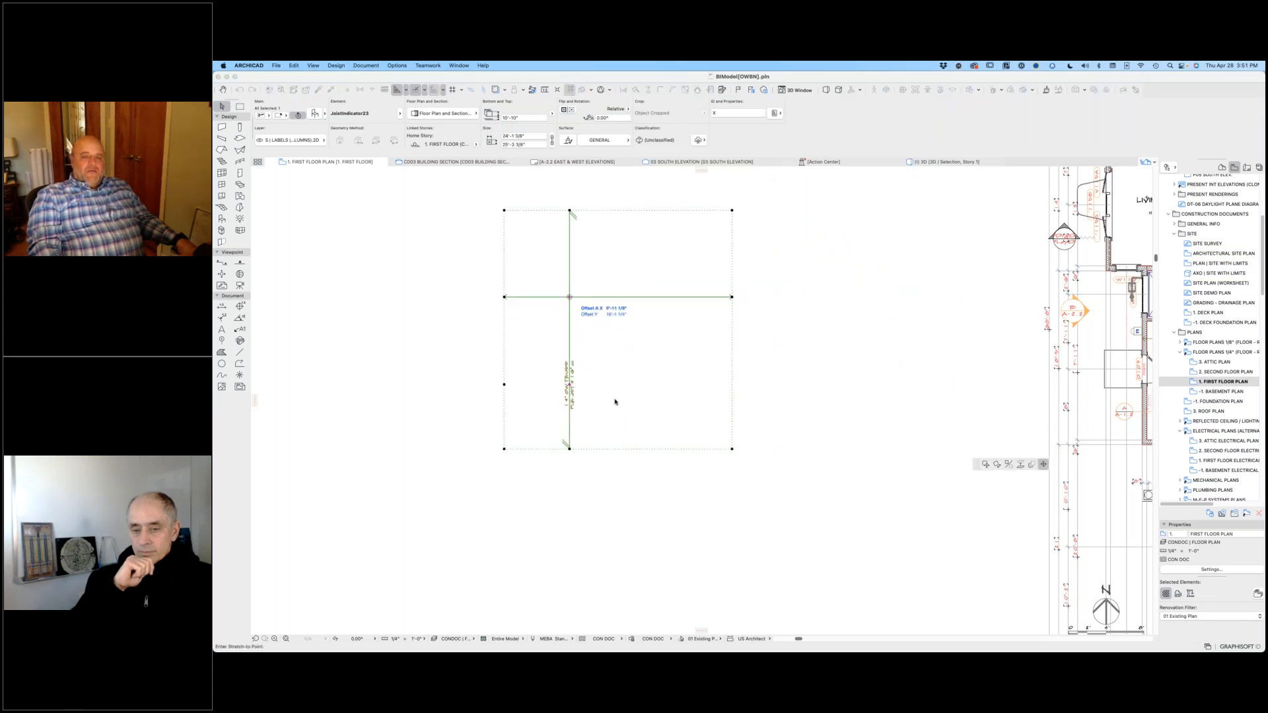
Step: Move the joist indicator's text label up the vertical leader so it sits just below the intersection
click(572, 387)
click(570, 325)
scroll(565, 317, up, 4)
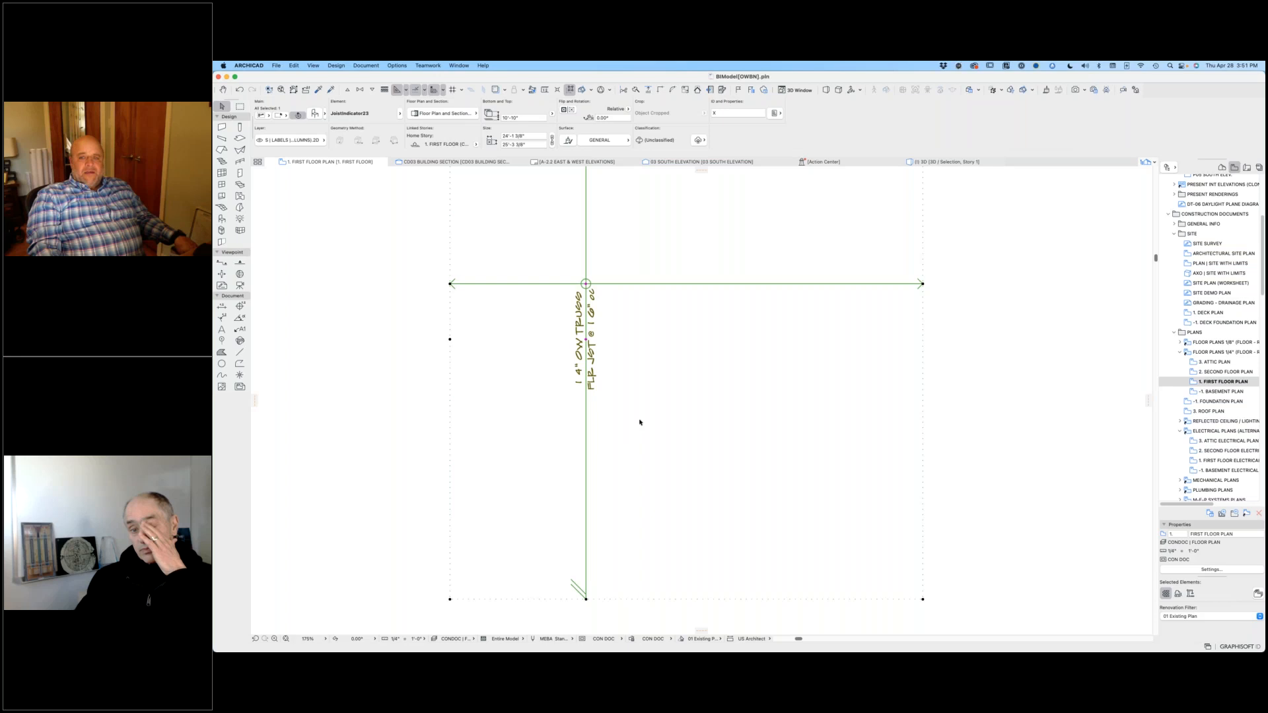
scroll(640, 422, down, 4)
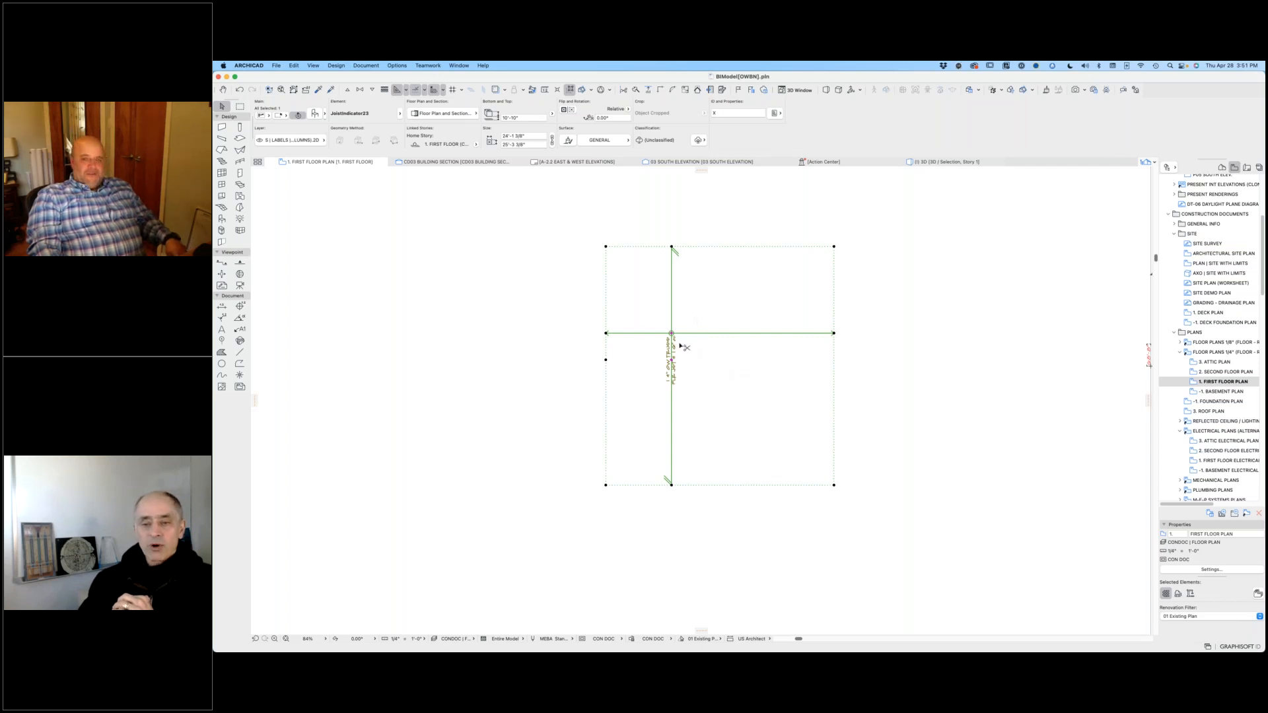
Step: Set the copied joist indicator's First Span Framing to 2x8
key(super+t)
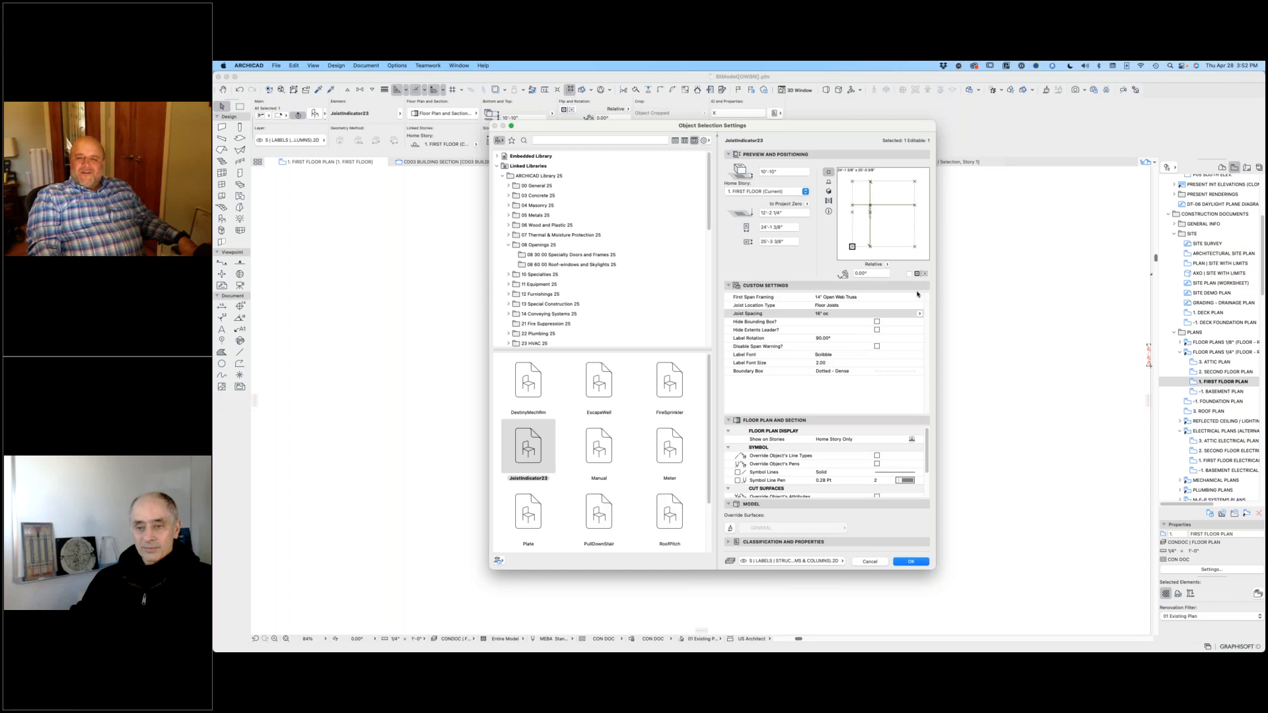
click(918, 298)
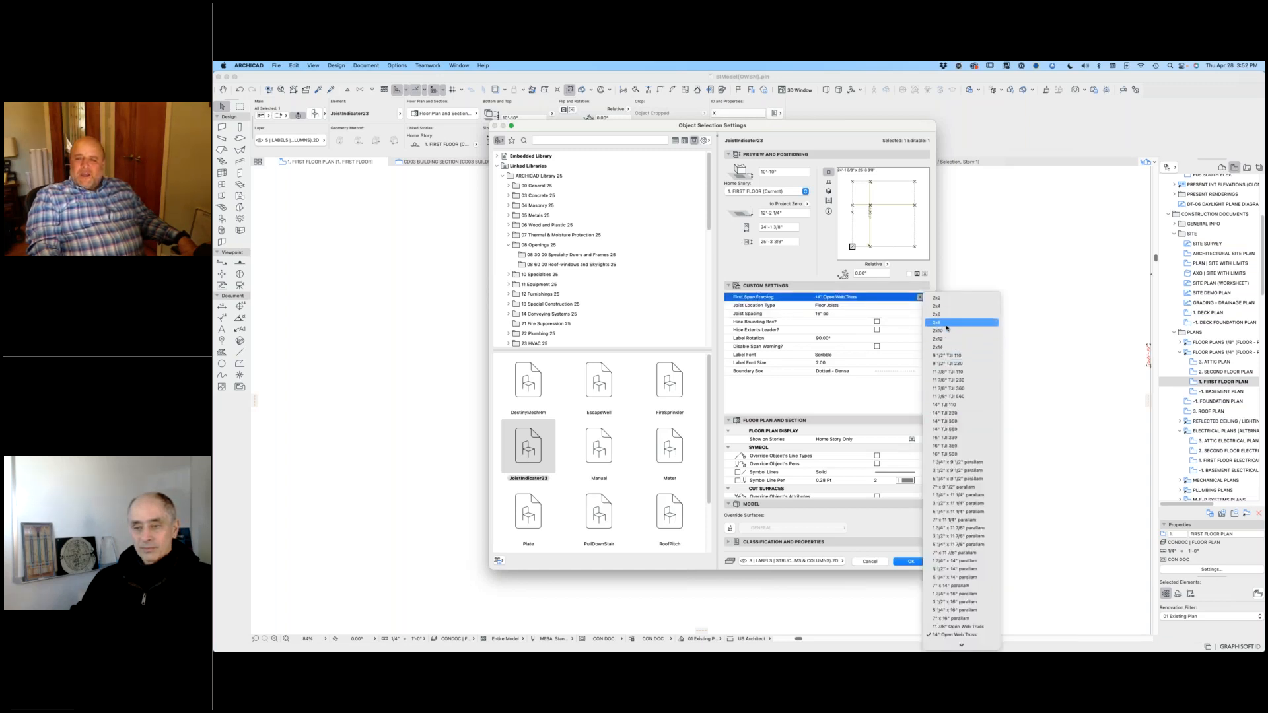
click(947, 323)
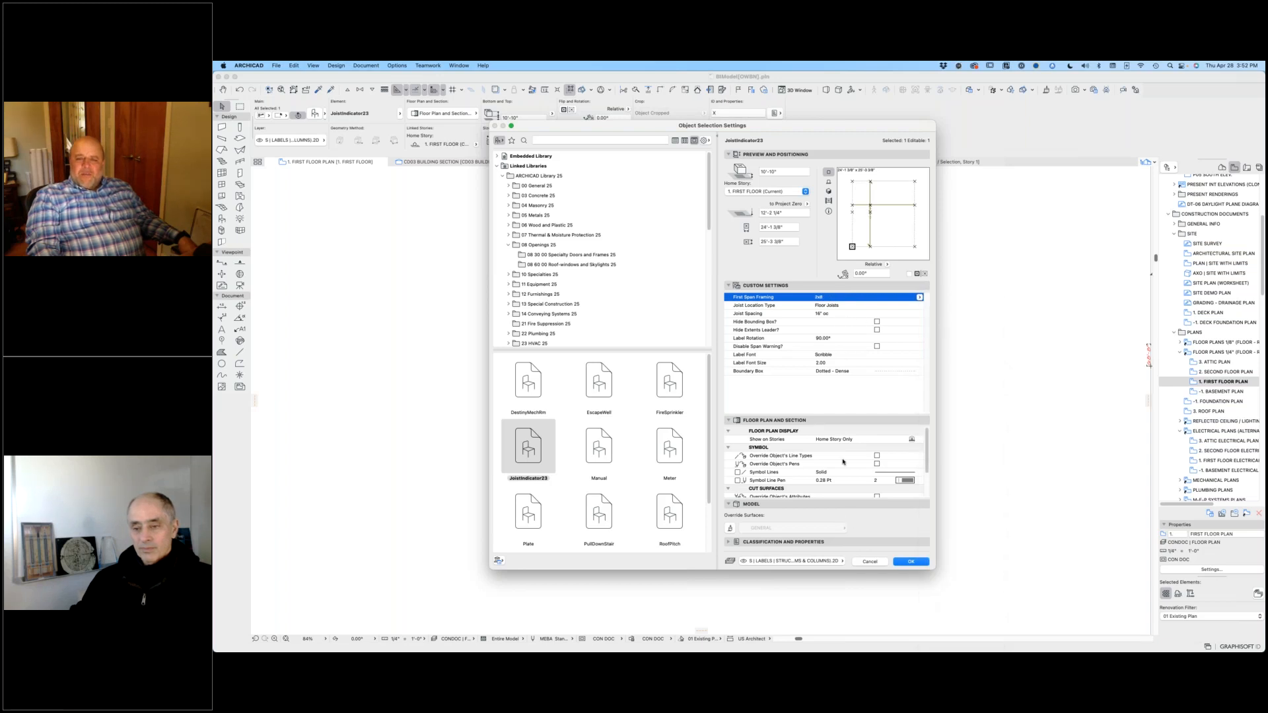
key(Return)
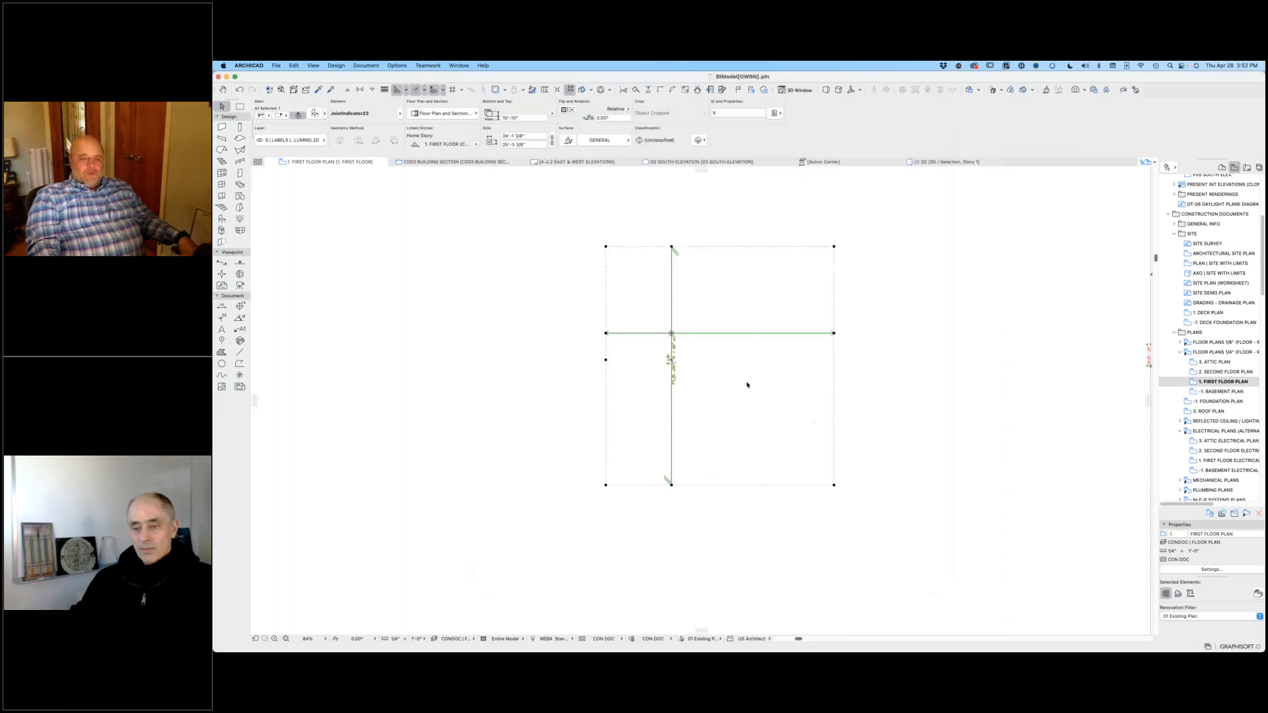
Step: Stretch the copied joist indicator's vertical span northward to about 42 feet, and delete the copy
scroll(645, 284, down, 3)
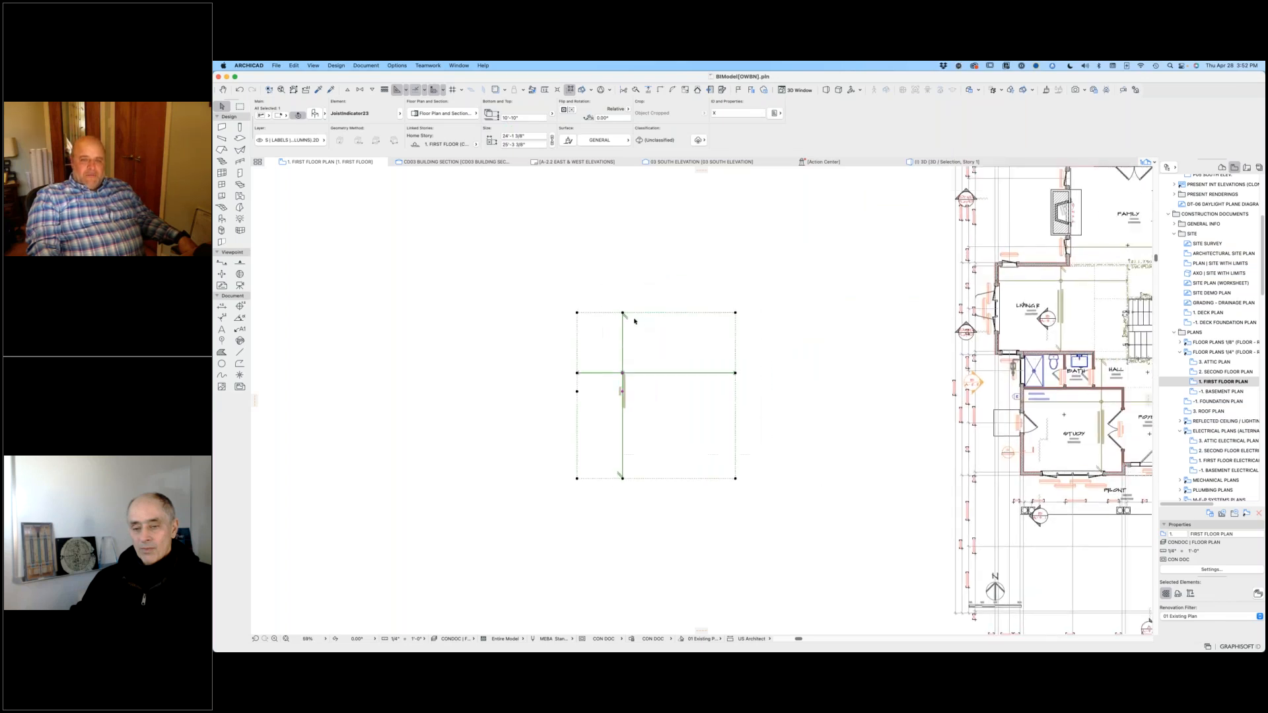
scroll(628, 350, up, 5)
scroll(620, 389, down, 3)
scroll(620, 388, down, 1)
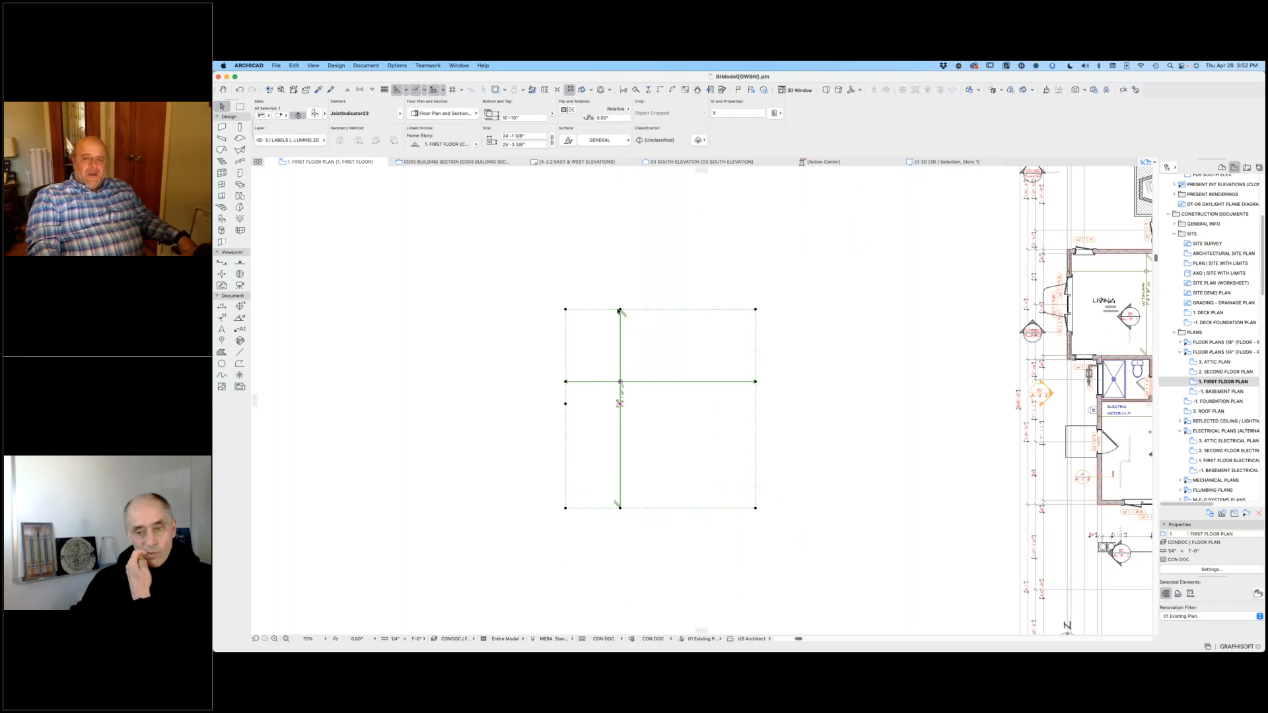
click(621, 310)
scroll(635, 205, down, 2)
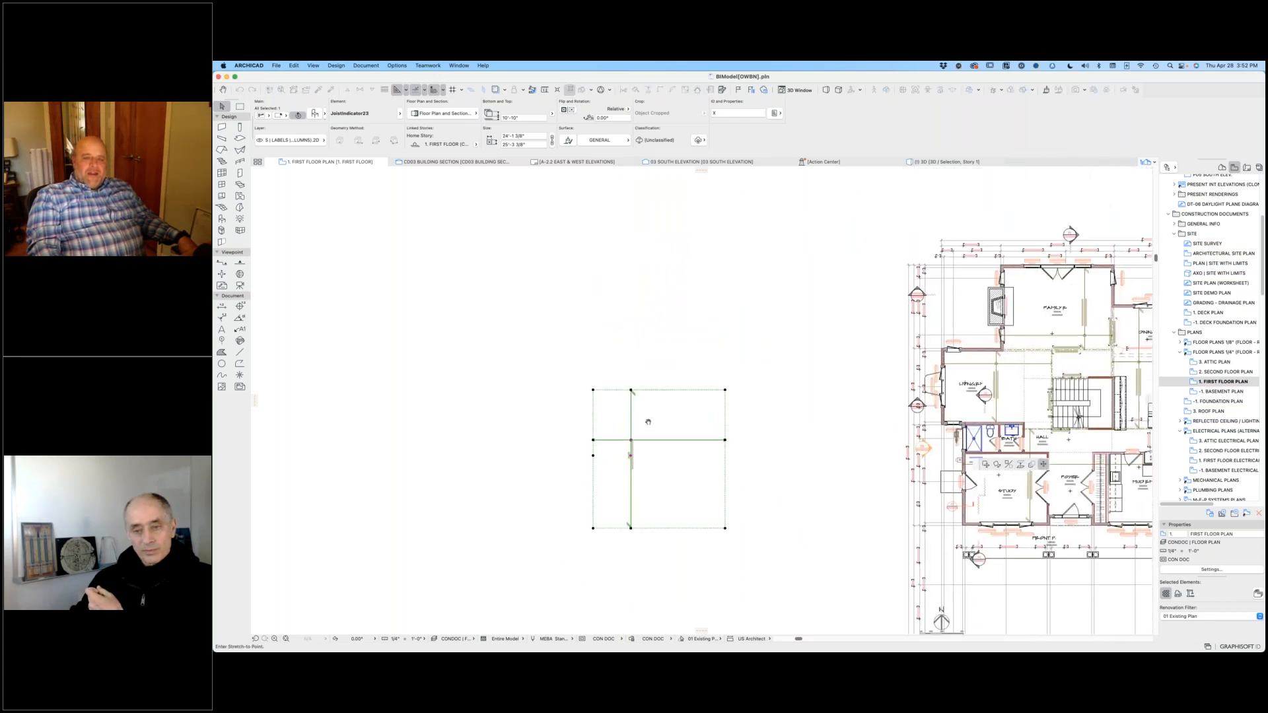
click(657, 245)
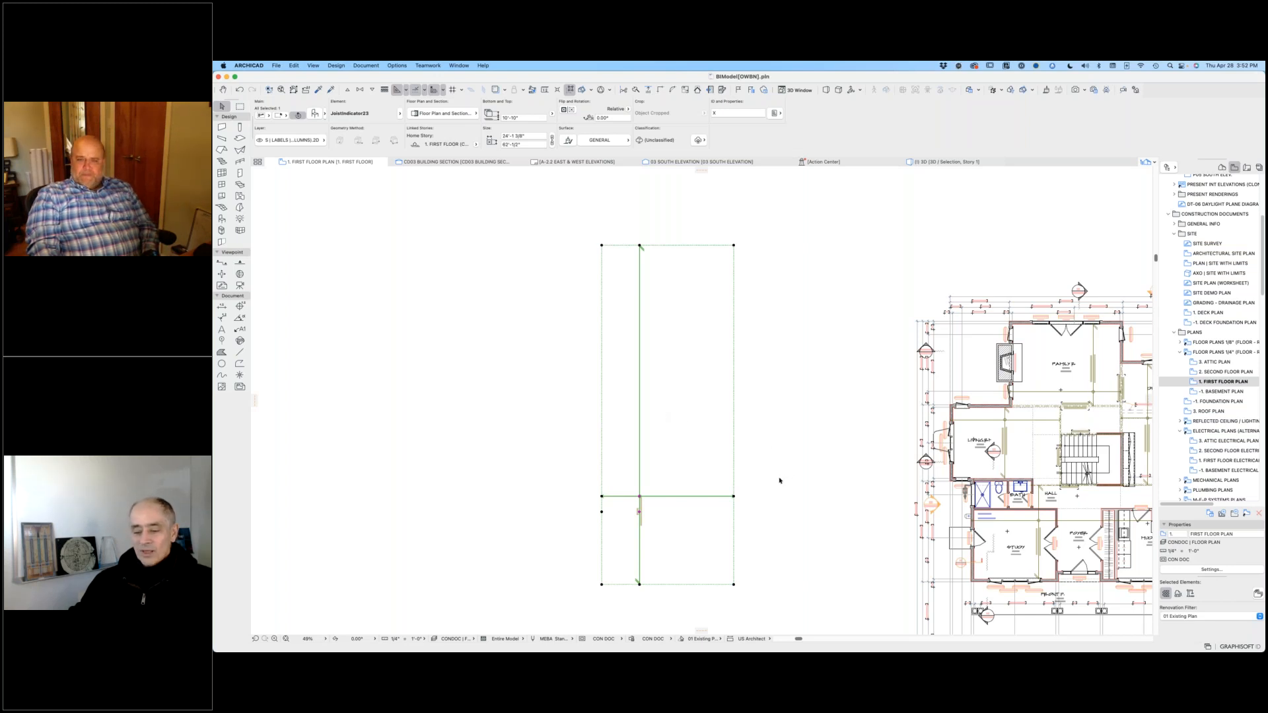
key(Delete)
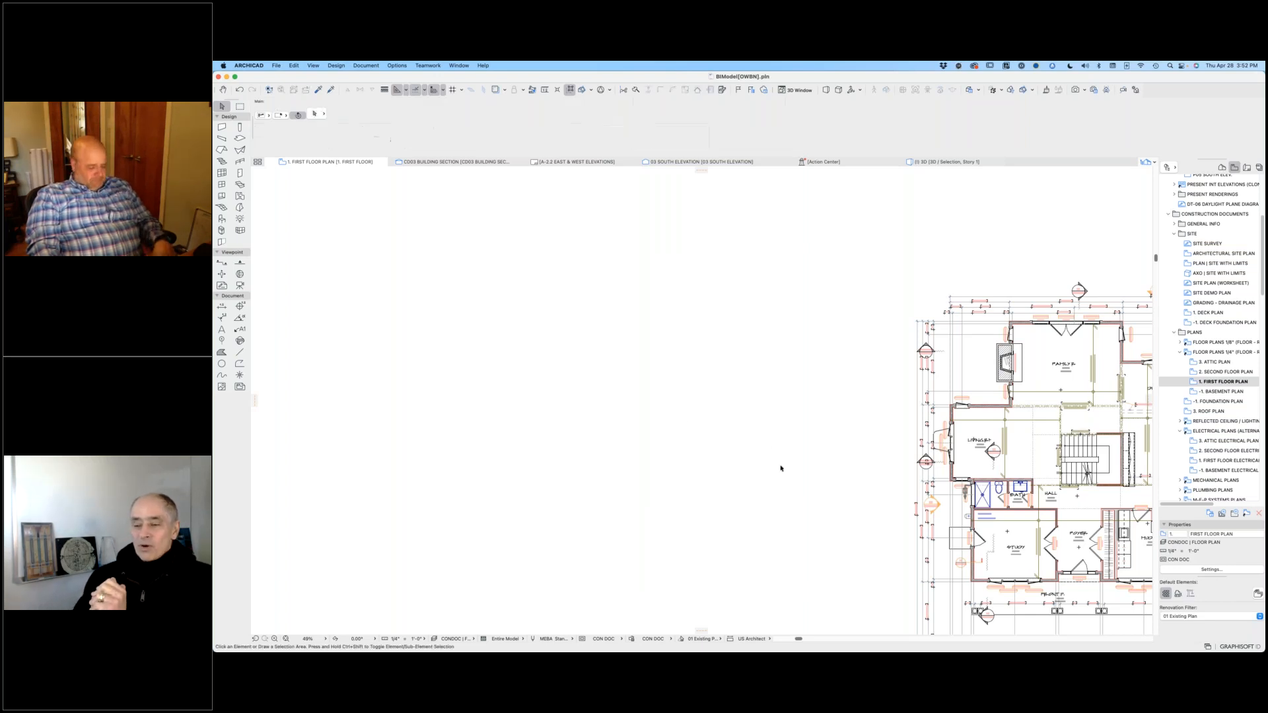
key(super+apostrophe)
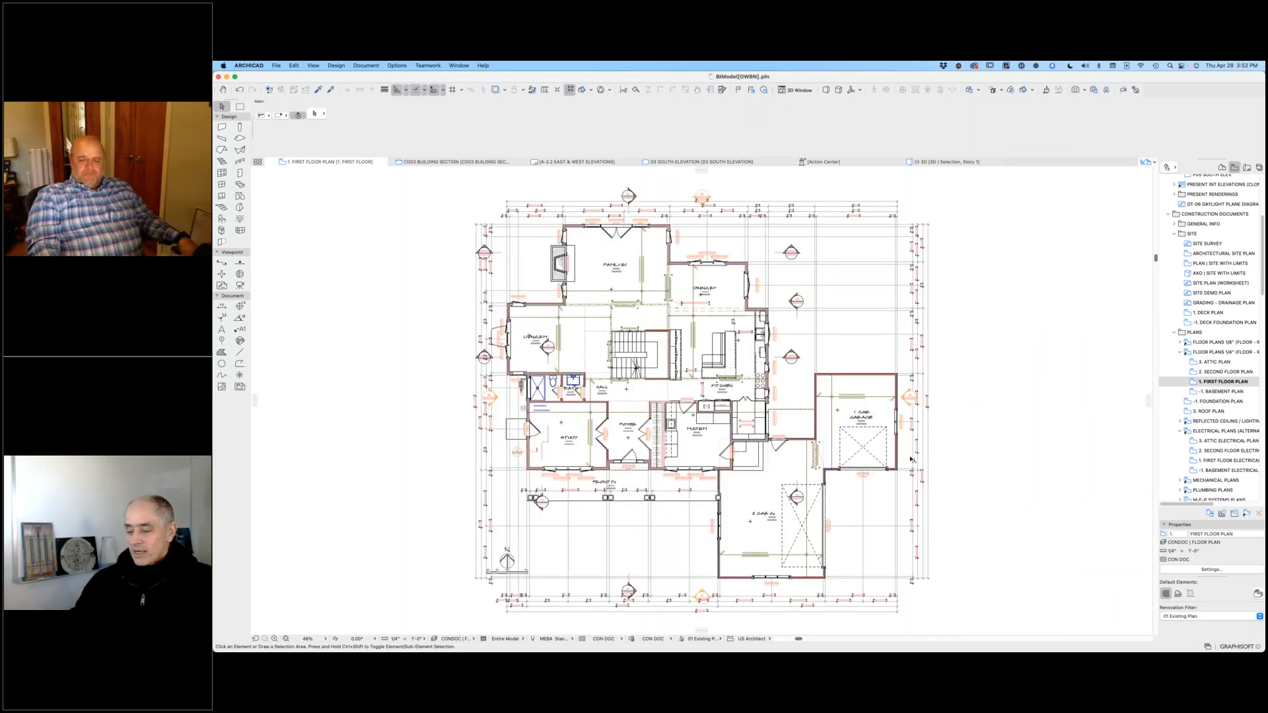
Step: Open the E-2 FIRST FLOOR ELECTRICAL PLAN layout from the layout book's Electrical subset
click(1247, 168)
scroll(1221, 436, down, 3)
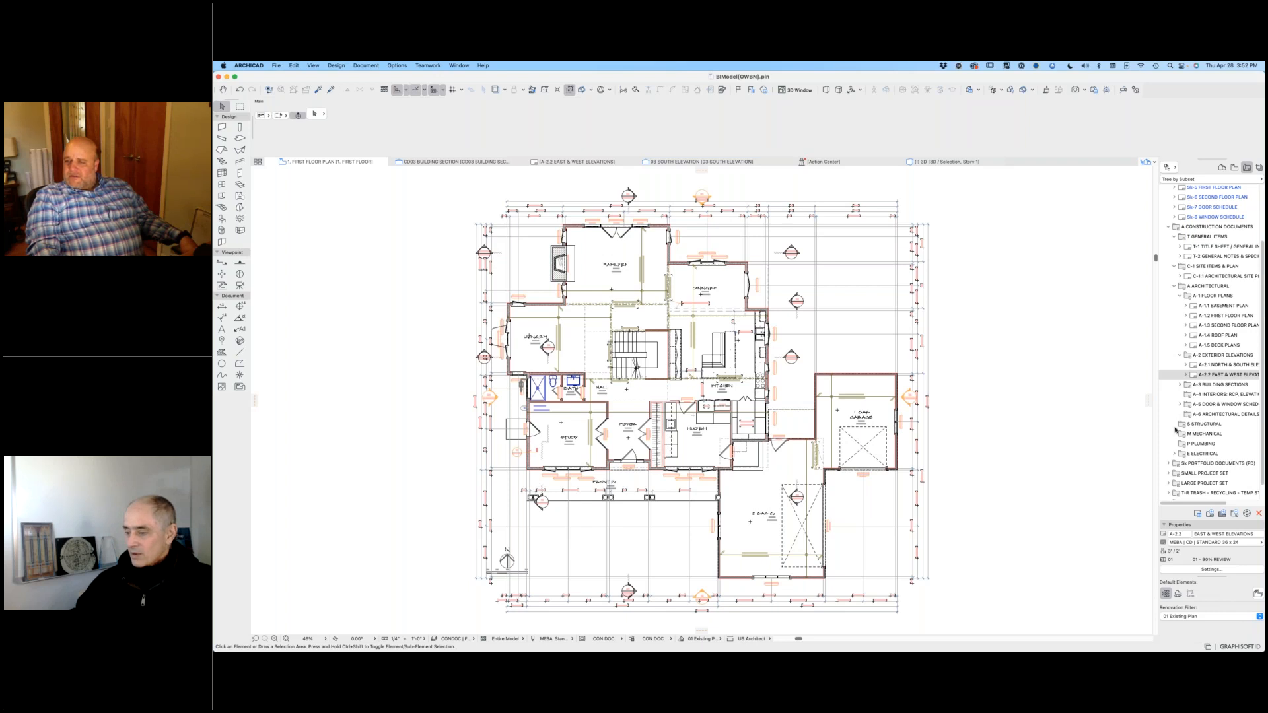
click(1176, 454)
scroll(1189, 443, down, 2)
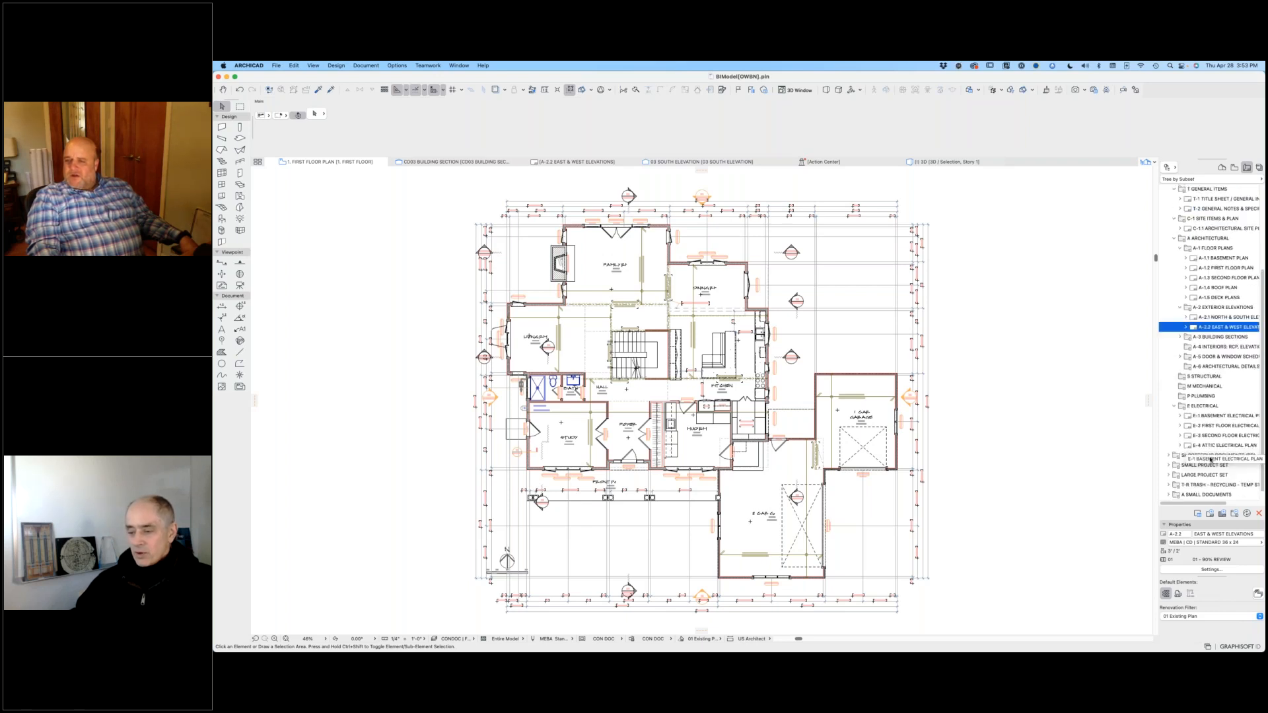
double_click(1200, 427)
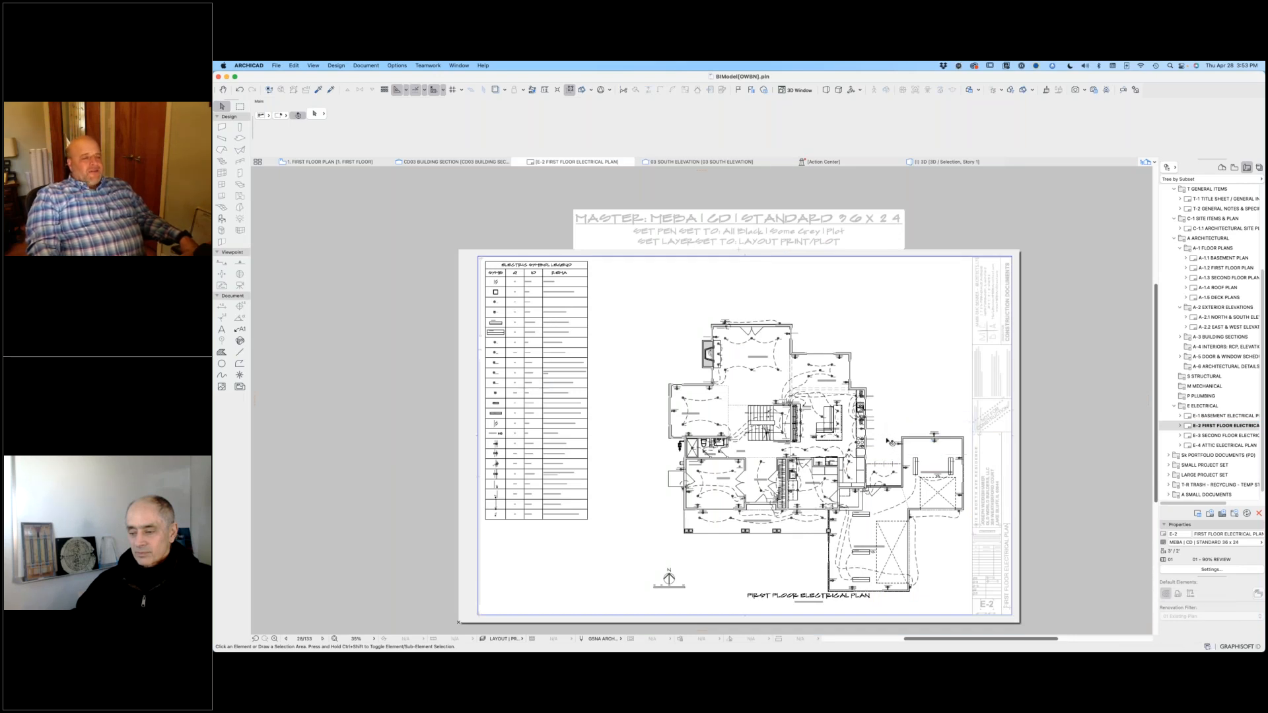
click(567, 386)
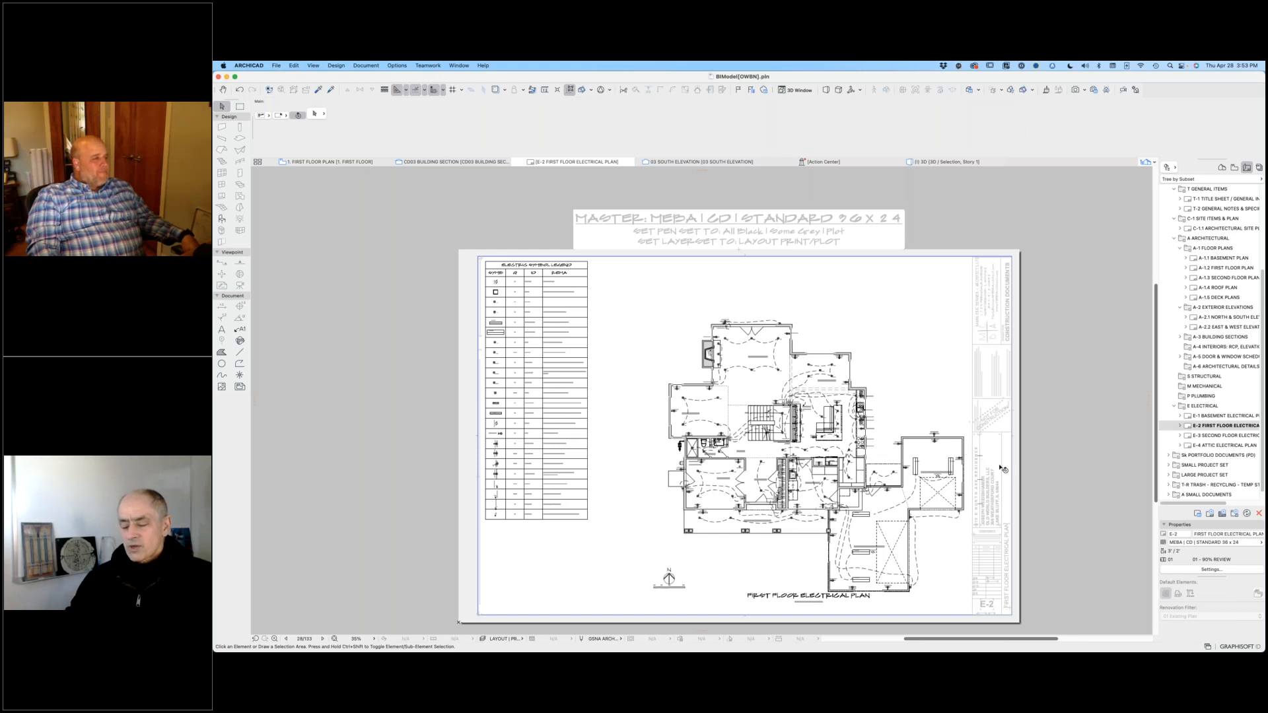
Step: Inspect the first floor electrical drawing on the E-2 layout and open its source view
scroll(917, 598, up, 3)
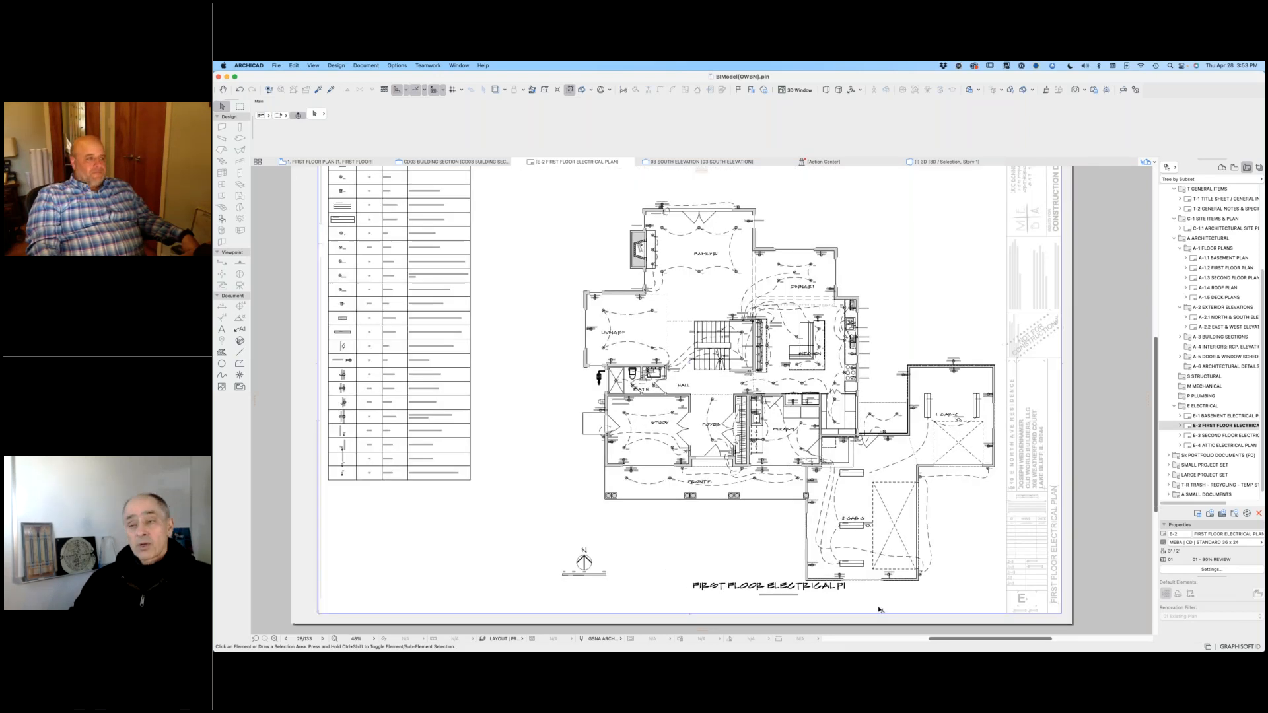
scroll(879, 609, up, 2)
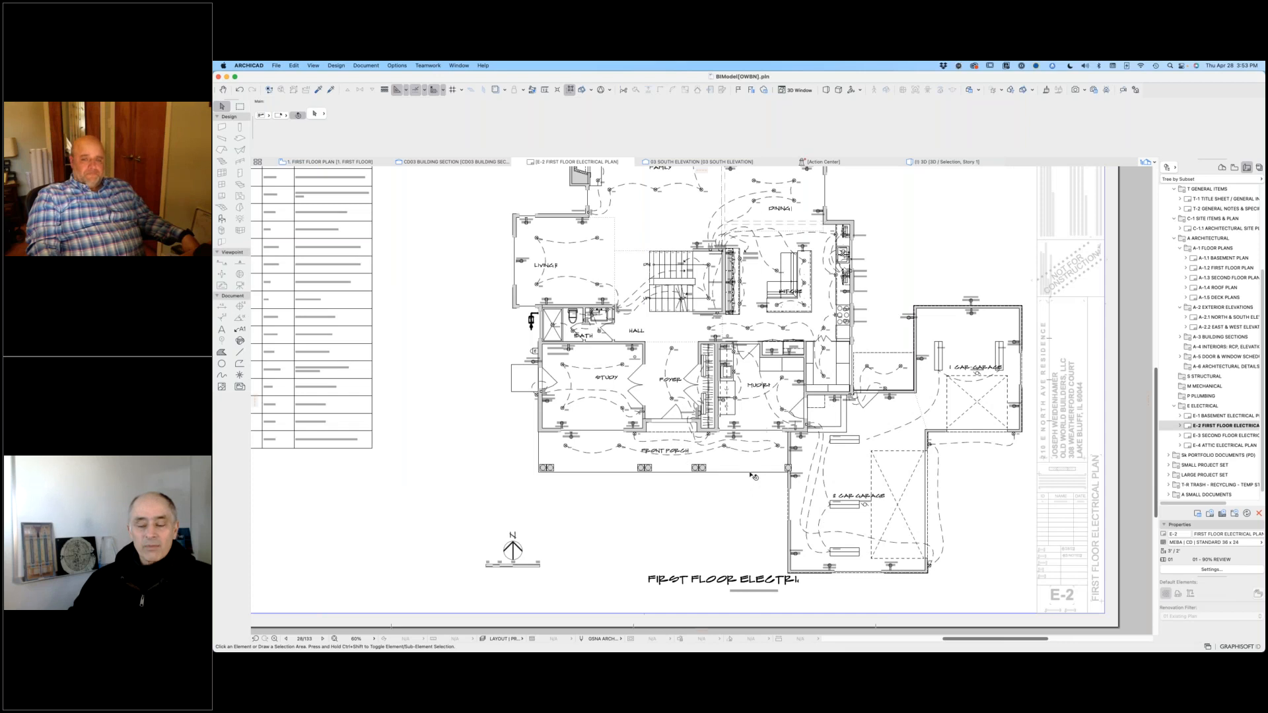
scroll(753, 475, up, 4)
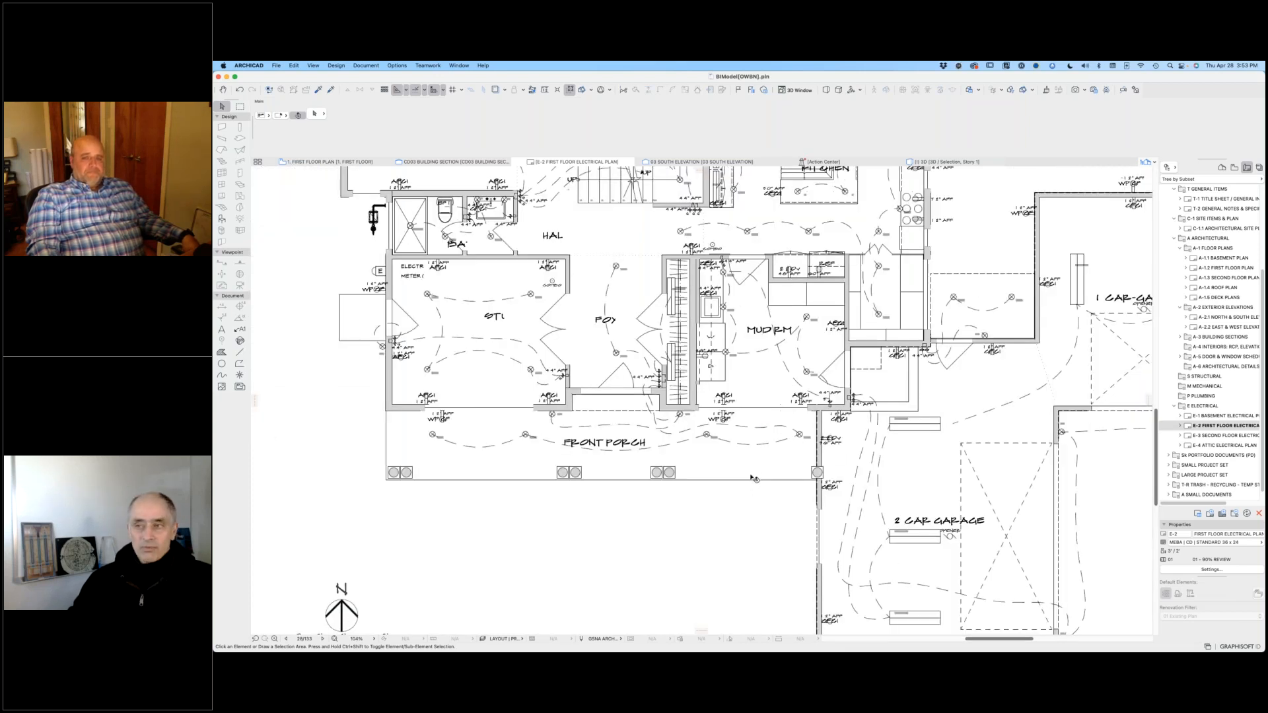
scroll(753, 479, down, 5)
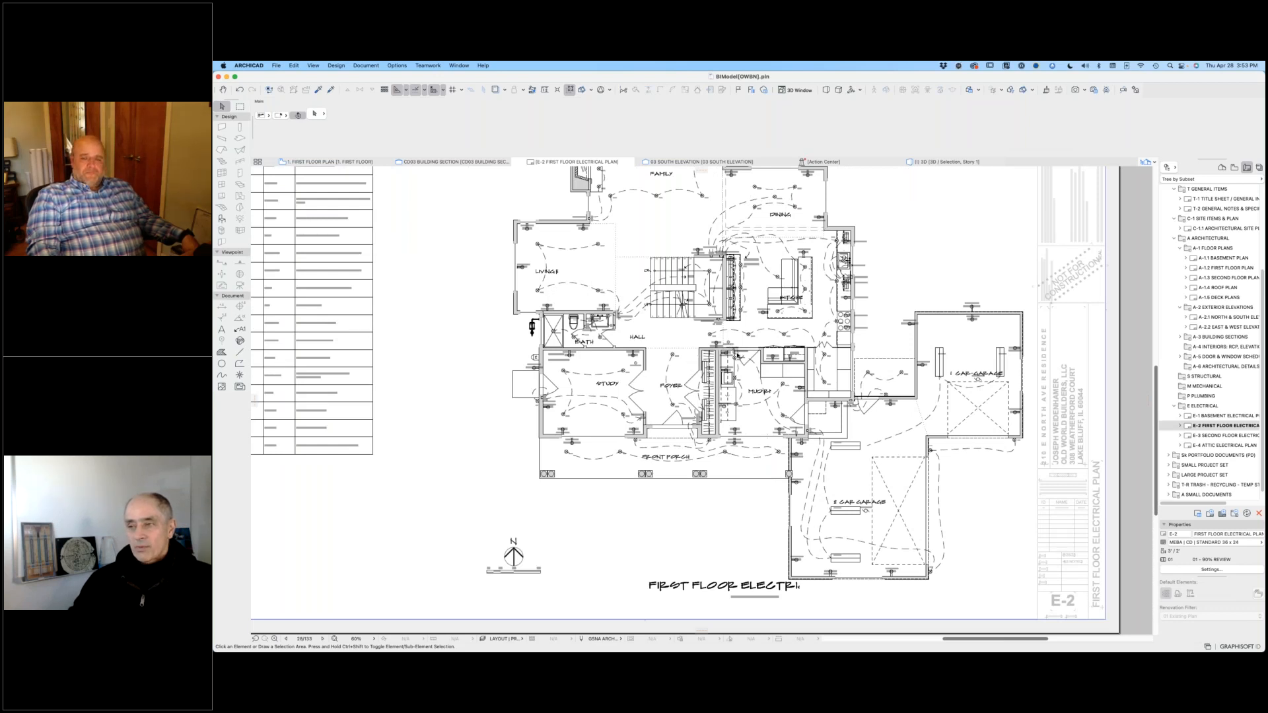
right_click(734, 350)
click(785, 384)
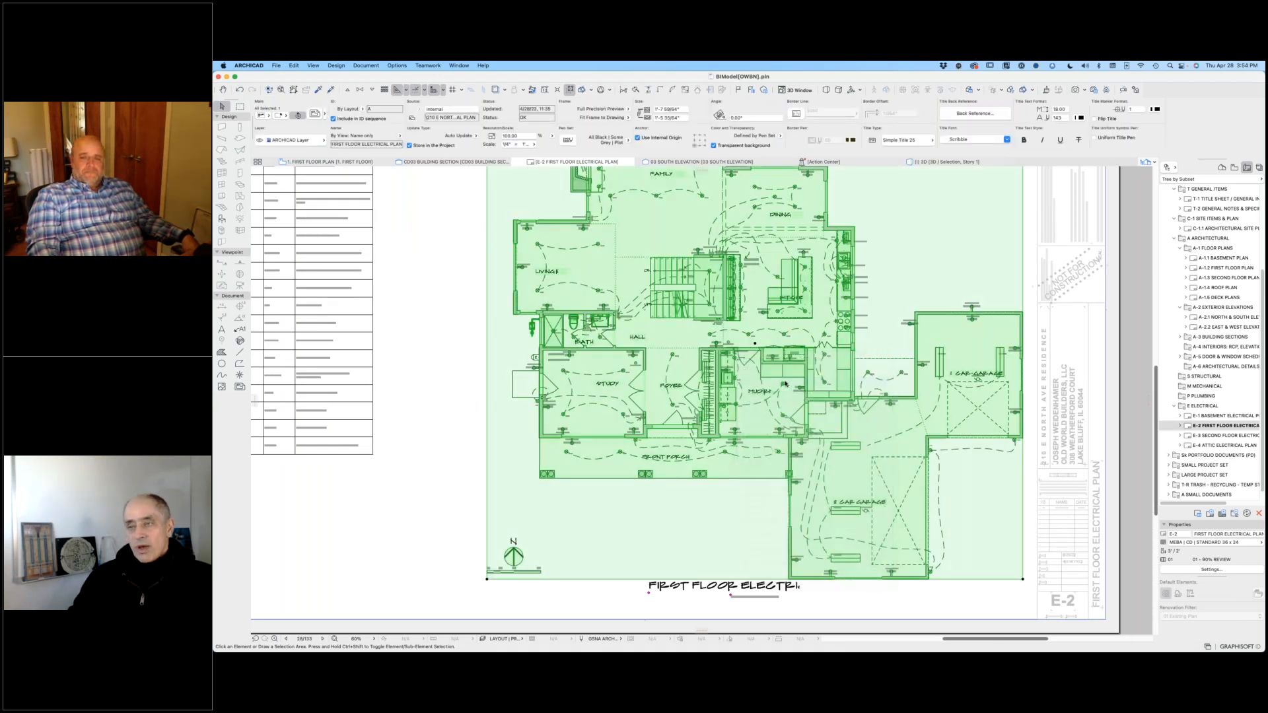
Step: Examine the outlet, switch and light fixture labels around the hall, study, foyer and mudroom in the electrical plan
scroll(657, 406, up, 10)
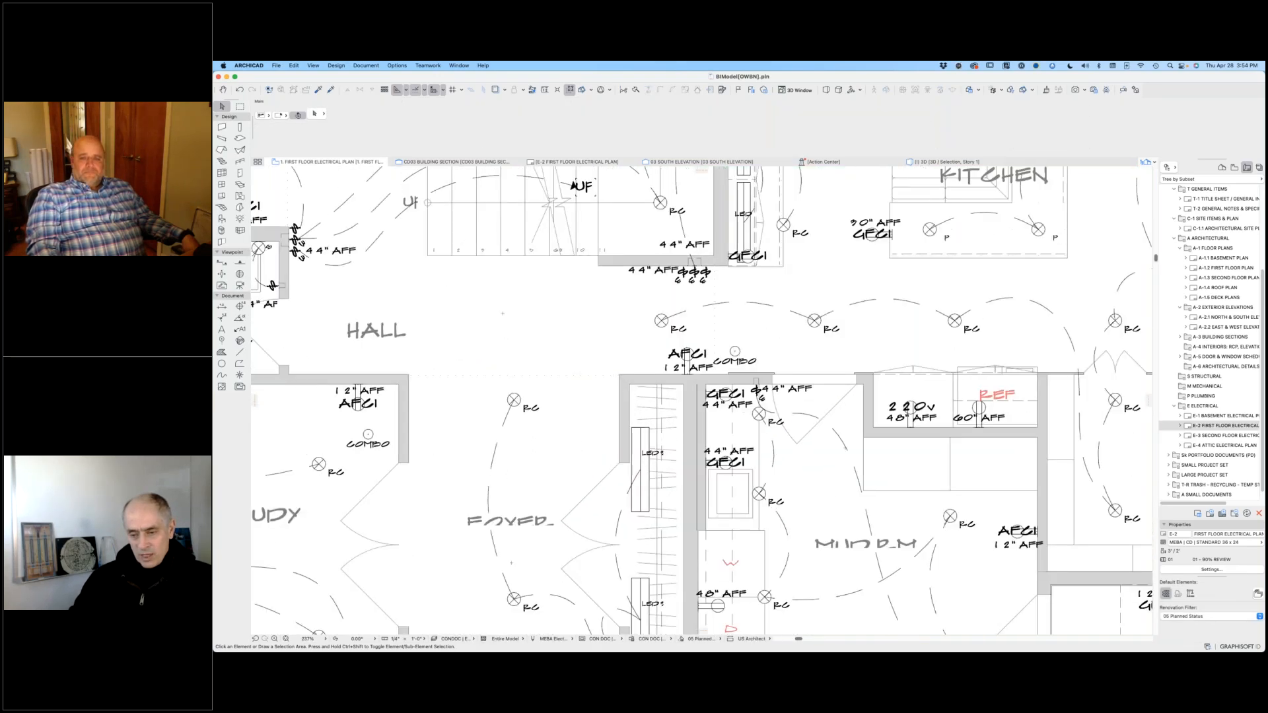
scroll(682, 395, up, 4)
middle_drag(686, 396, 926, 368)
scroll(926, 368, down, 6)
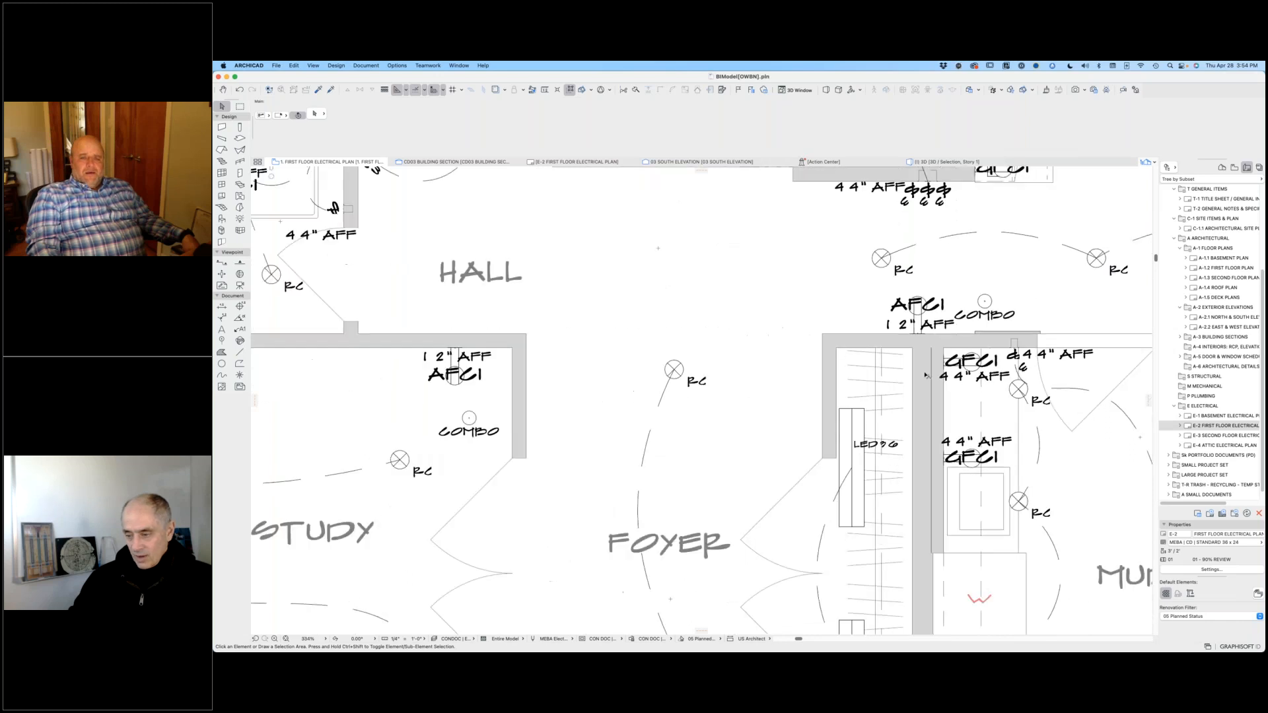
scroll(926, 368, down, 1)
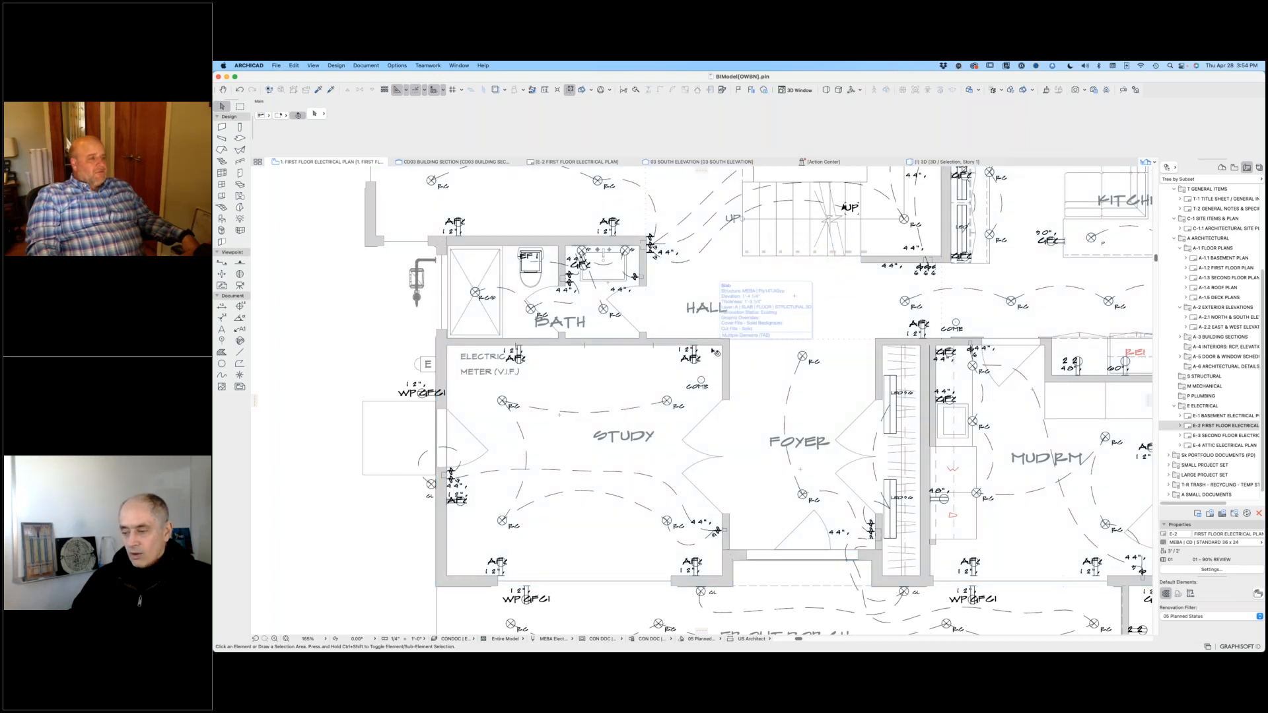
scroll(713, 350, down, 5)
scroll(511, 328, down, 3)
middle_drag(511, 328, 418, 260)
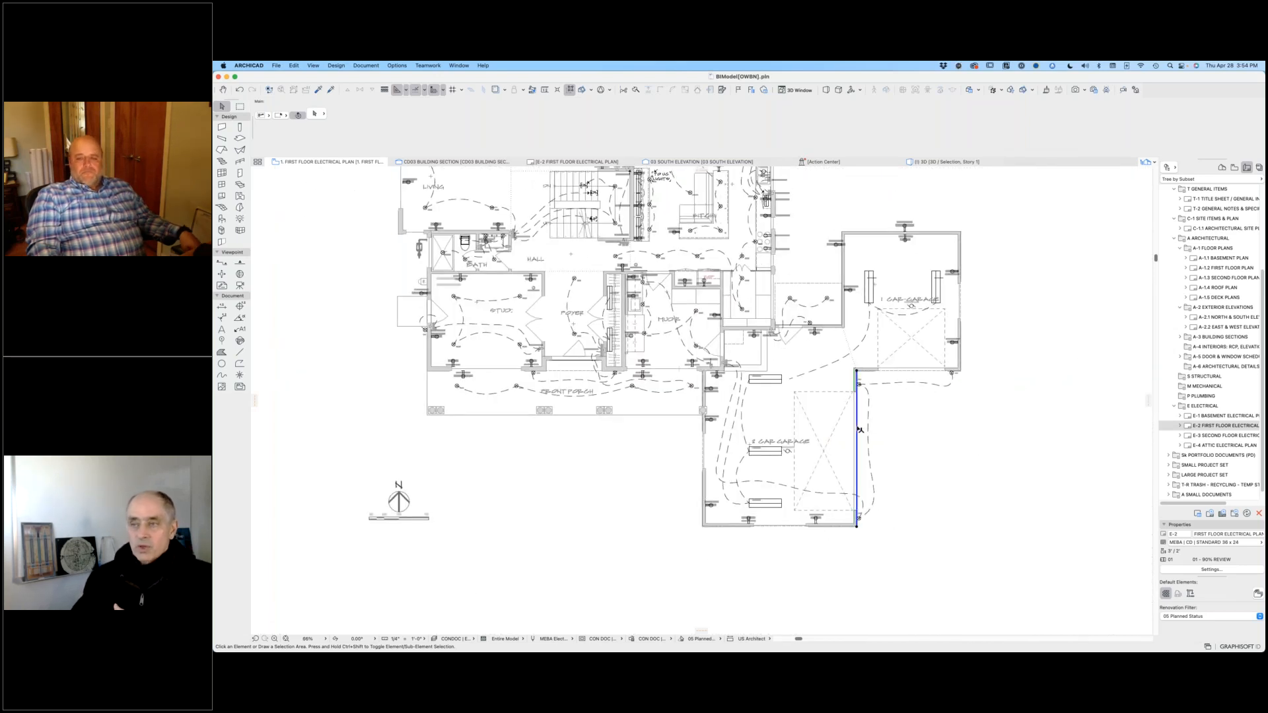
Step: Return to the view map and open the construction documents' 1. FIRST FLOOR PLAN view
click(861, 429)
click(1028, 445)
scroll(1233, 250, up, 4)
scroll(1233, 250, up, 3)
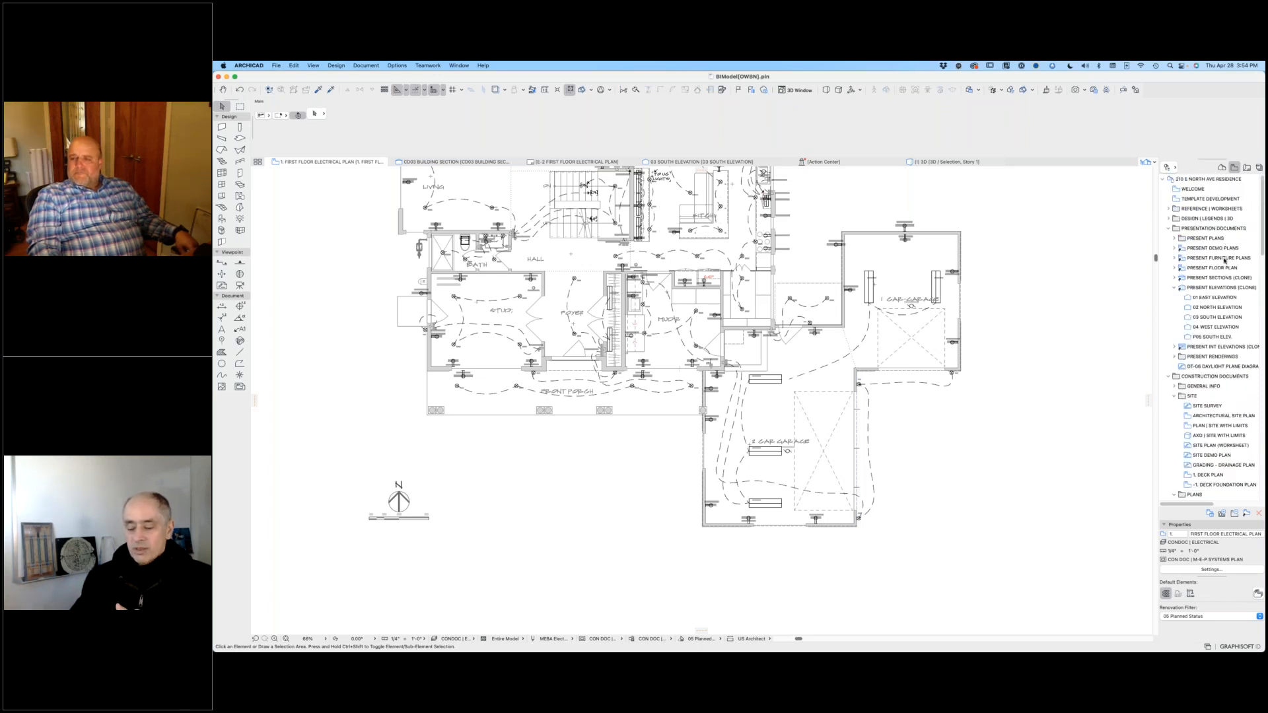
scroll(1217, 315, down, 3)
scroll(1219, 440, down, 2)
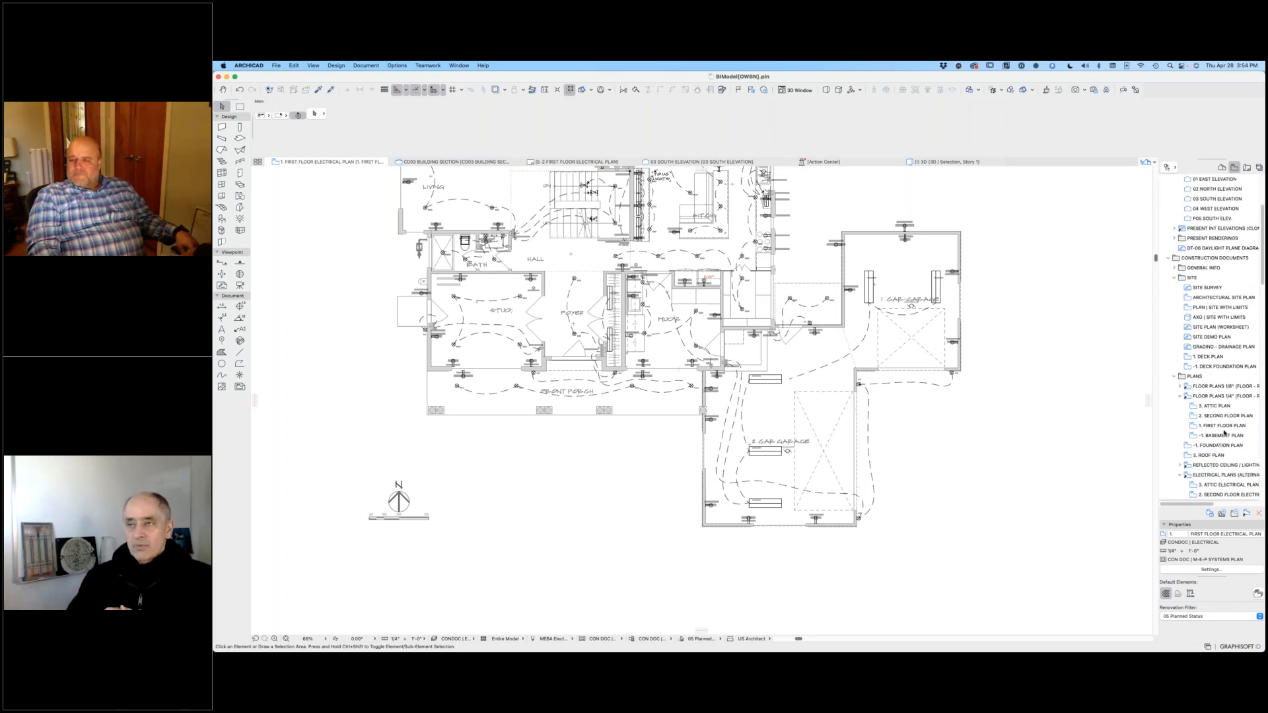
double_click(1223, 426)
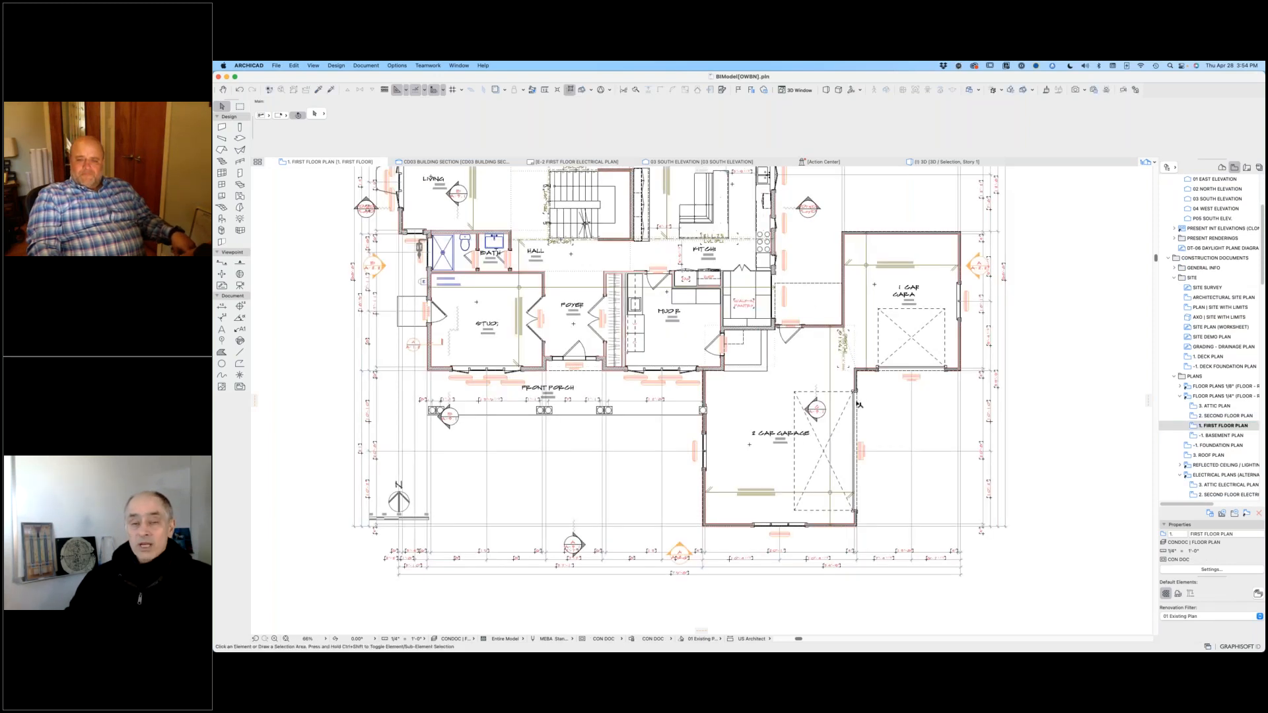
Step: Copy the two-car garage's east wall with its overhead door to the empty area east of the plan, and show the copy in 3D
drag(859, 405, 1082, 405)
click(1082, 405)
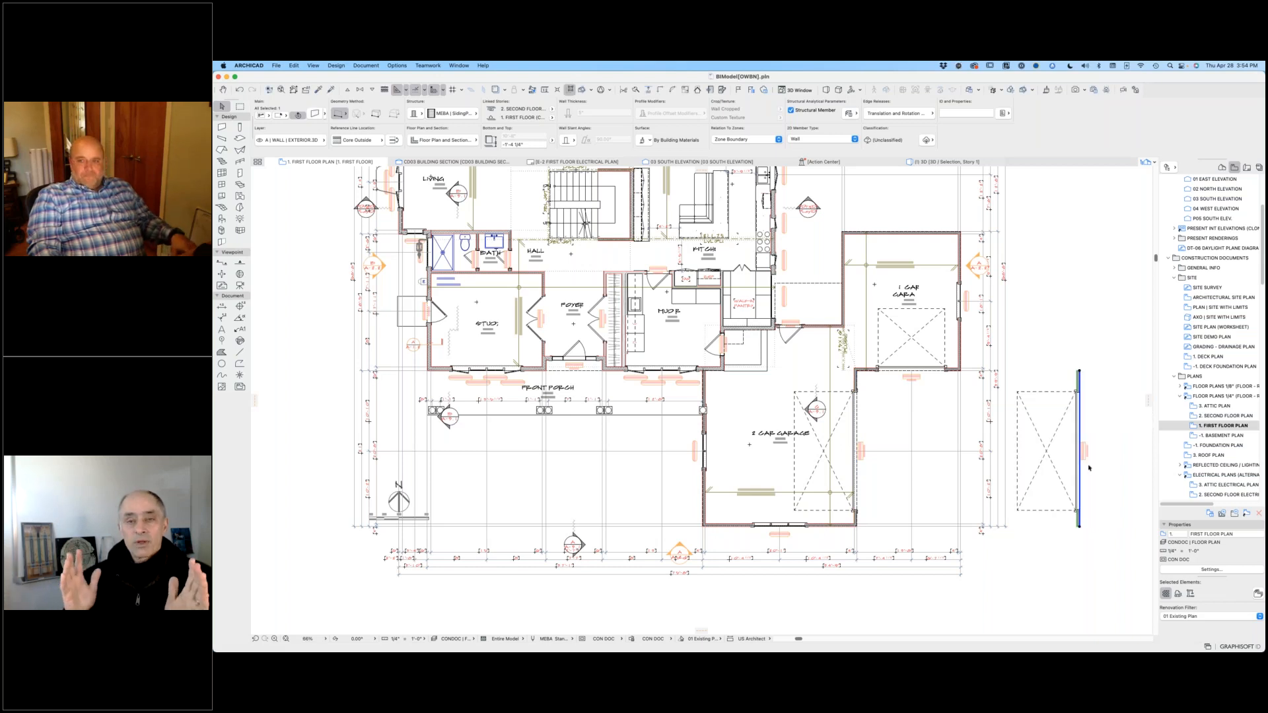
key(F5)
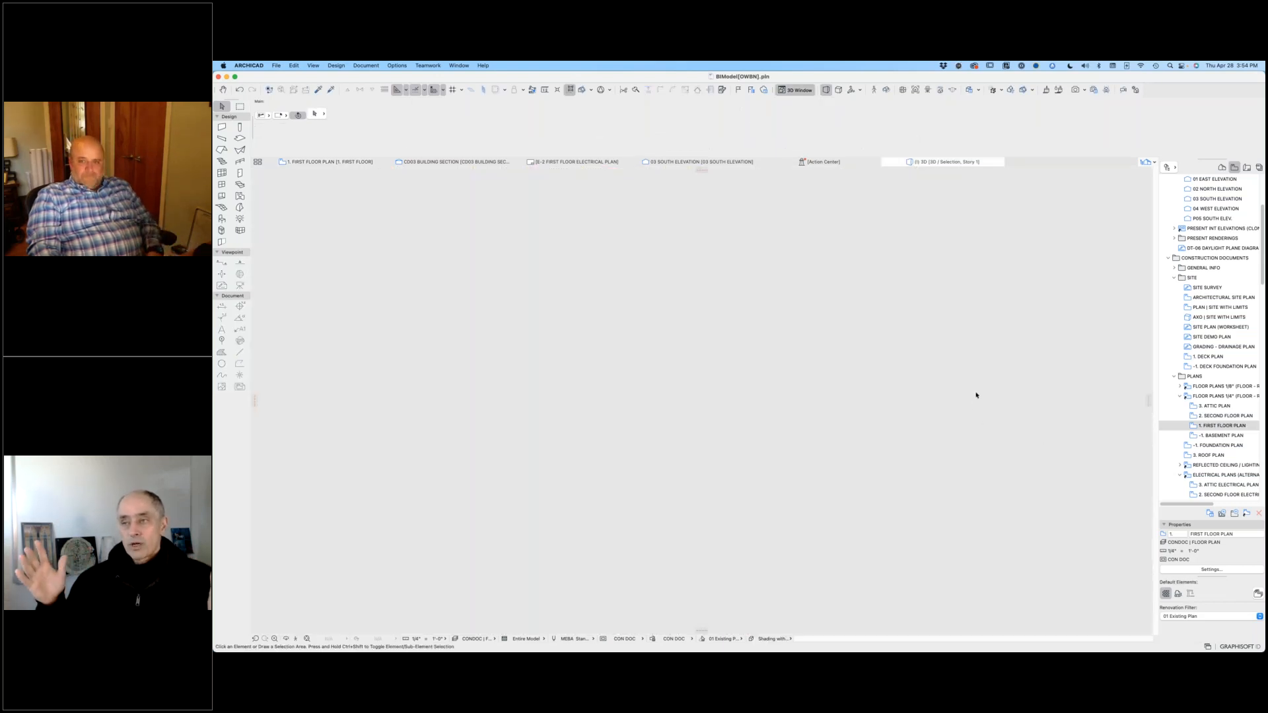
Step: Examine the copied garage wall from the outside in 3D and select its overhead door
shift+middle_drag(857, 391, 753, 411)
scroll(741, 410, up, 5)
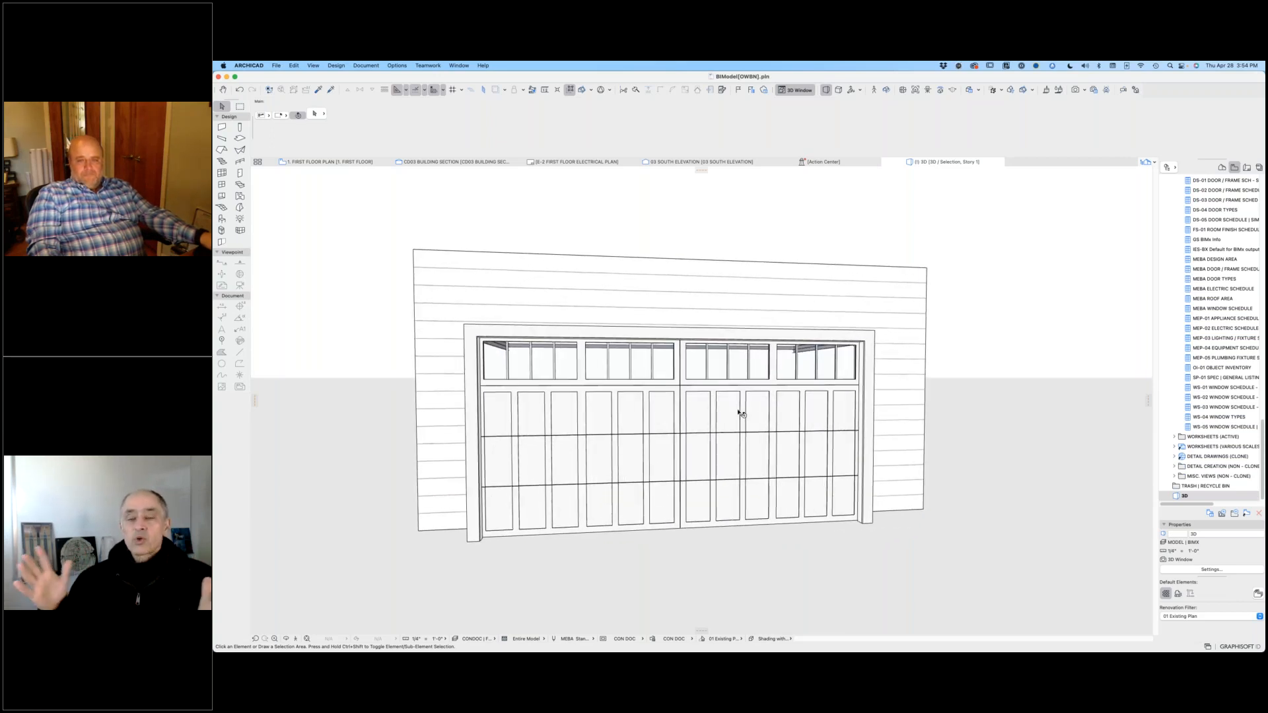
scroll(739, 417, up, 2)
scroll(733, 418, down, 1)
click(736, 419)
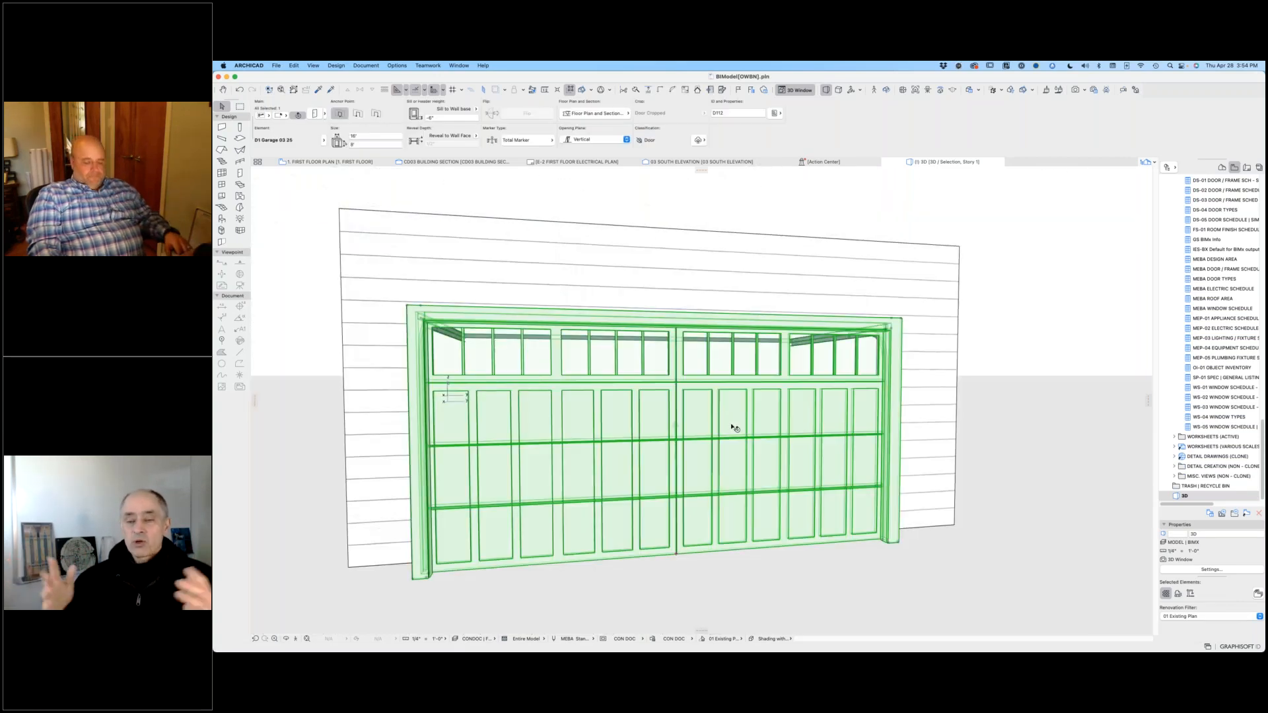
Step: Narrow the copied garage door's width to 10' and deselect the door
key(super+t)
key(Escape)
click(369, 136)
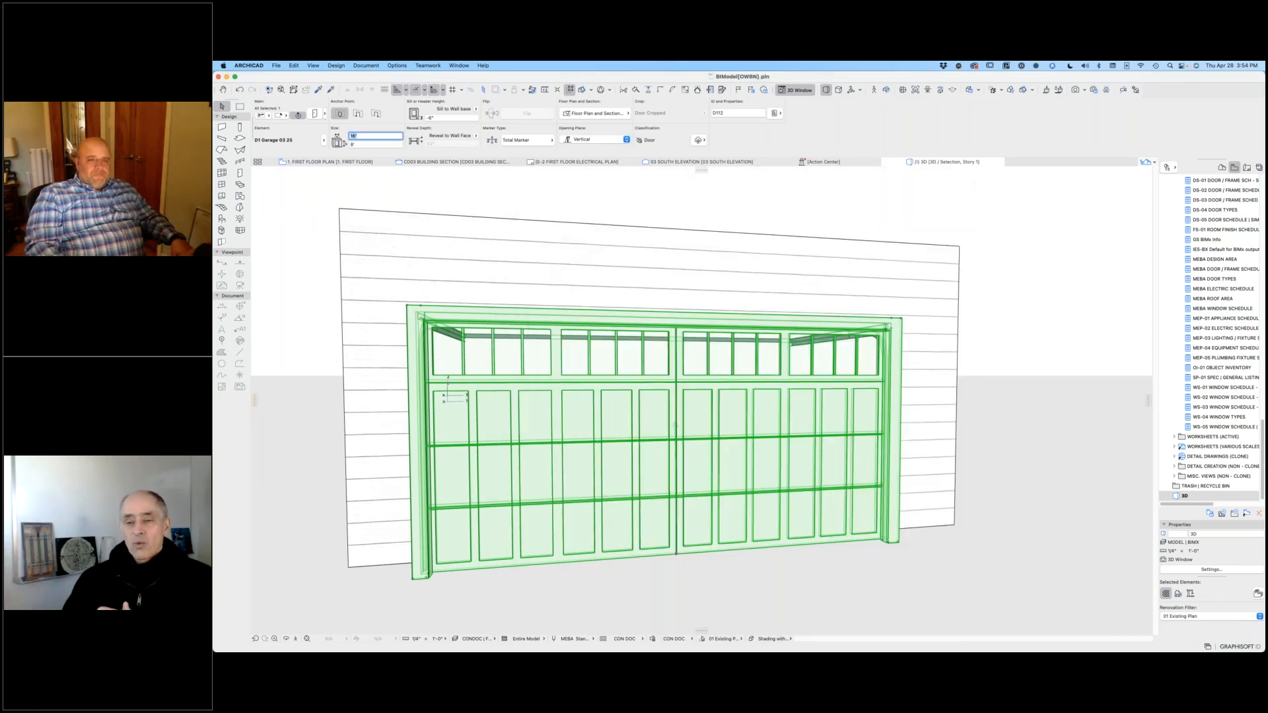
key(Return)
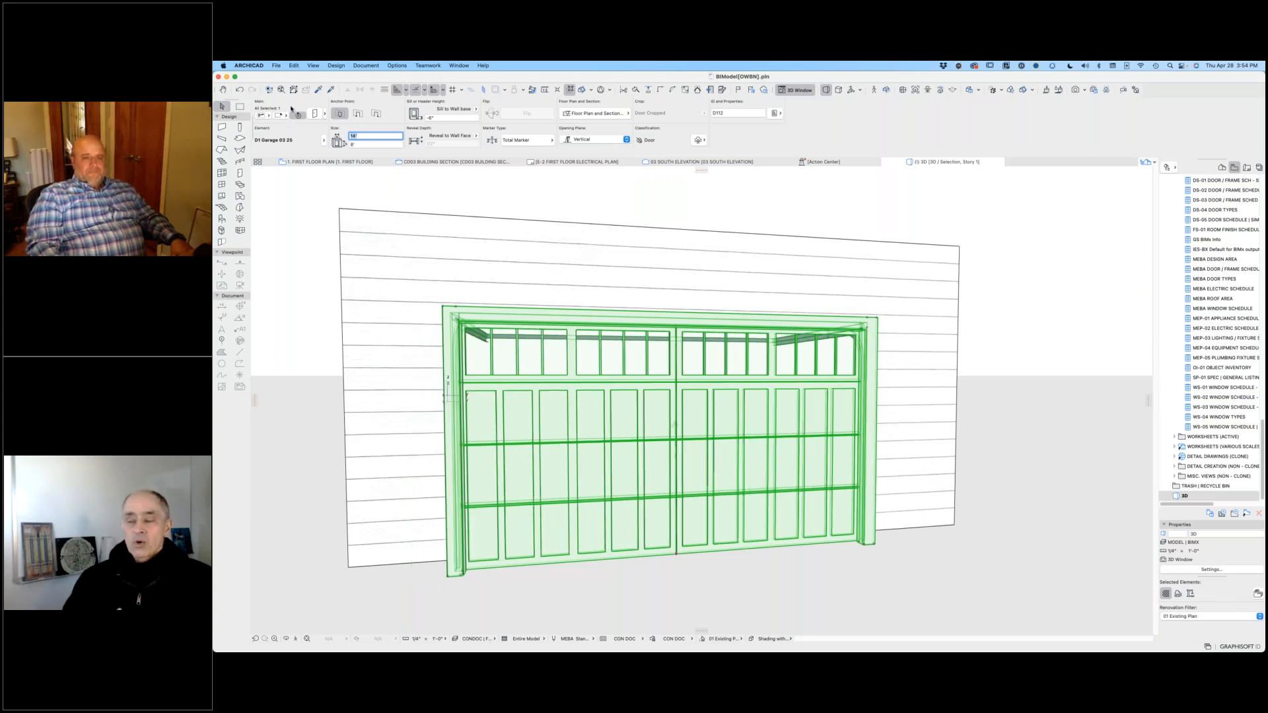
text(10')
key(Return)
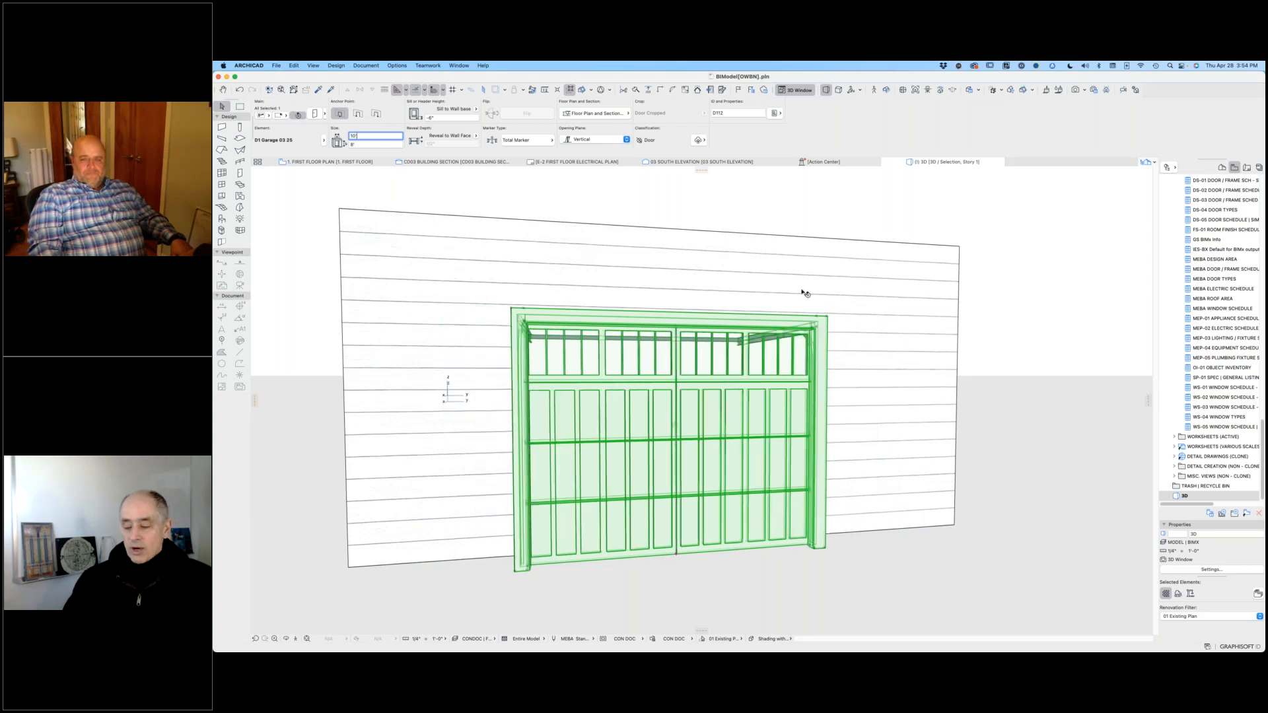
click(1012, 305)
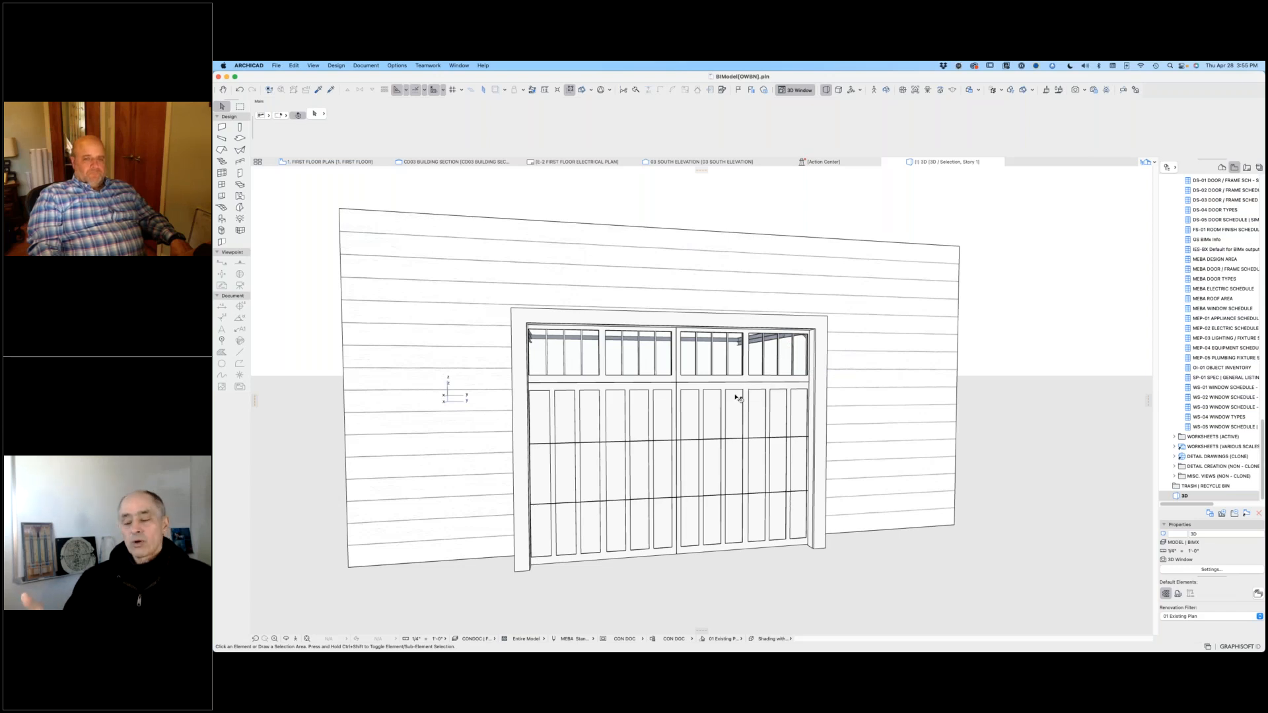
Step: Set the copied garage door's width back to 16' and deselect it
click(612, 333)
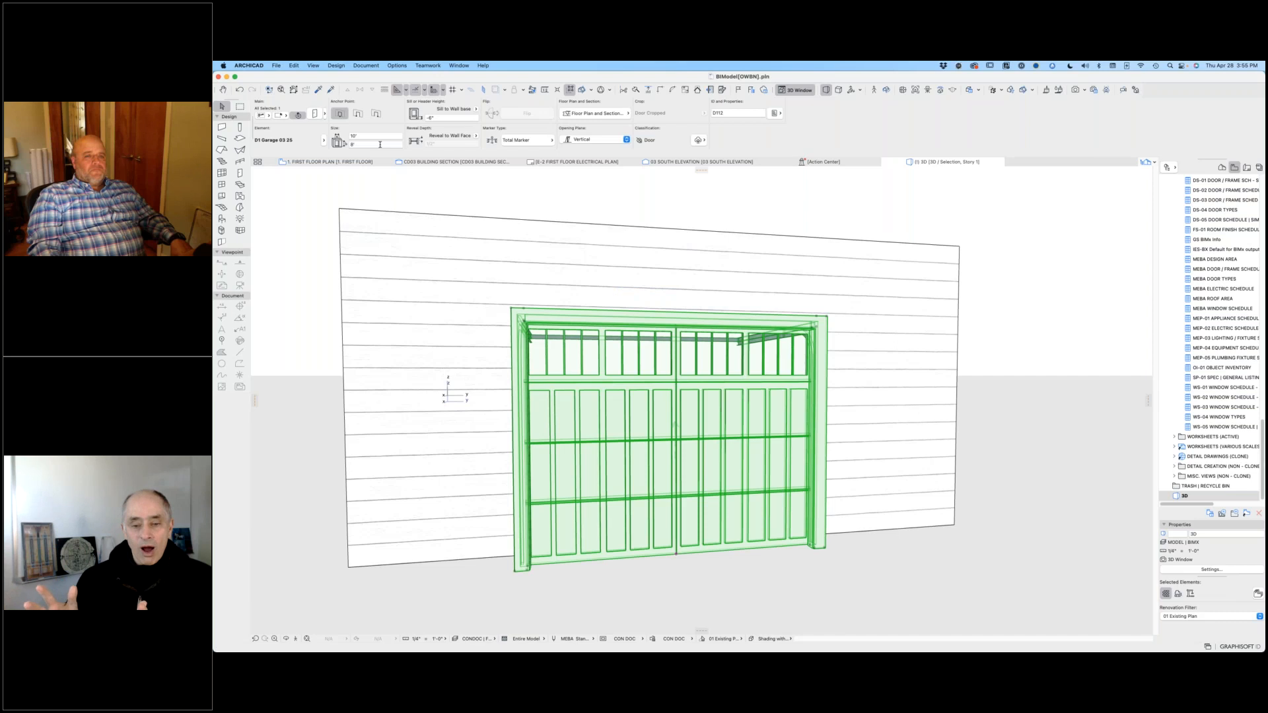
click(375, 136)
text(16)
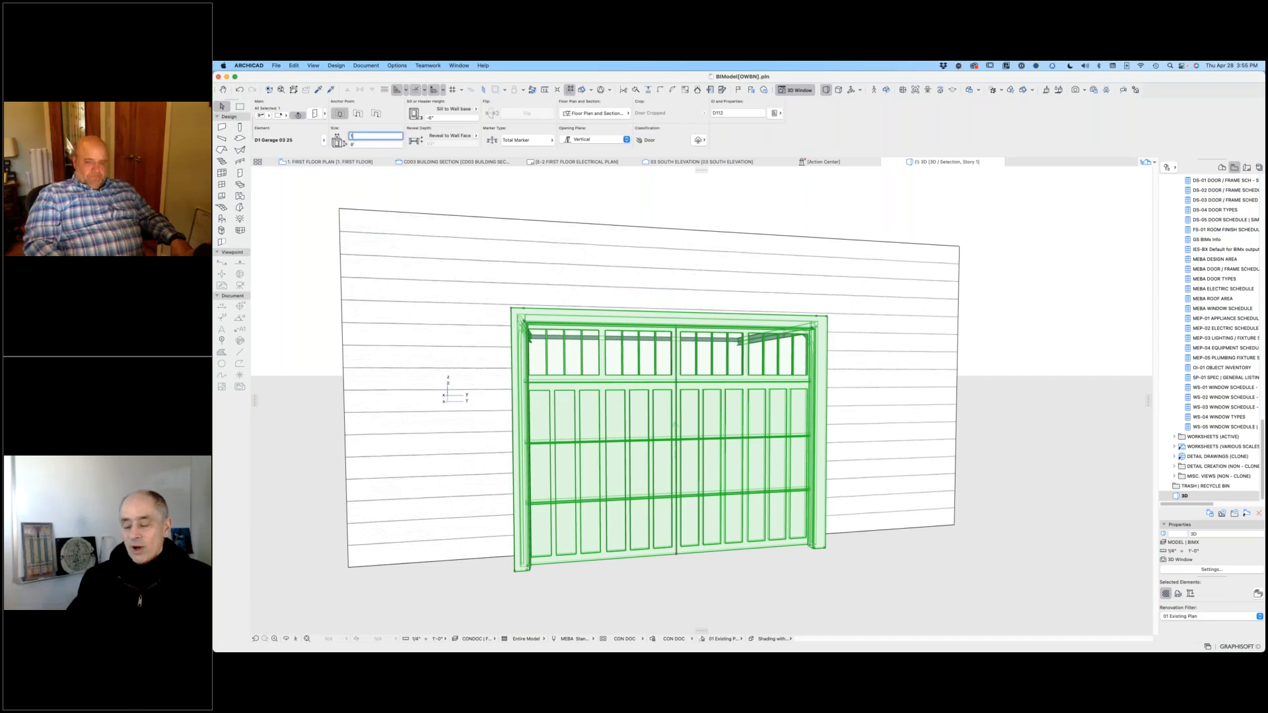
key(Return)
click(710, 206)
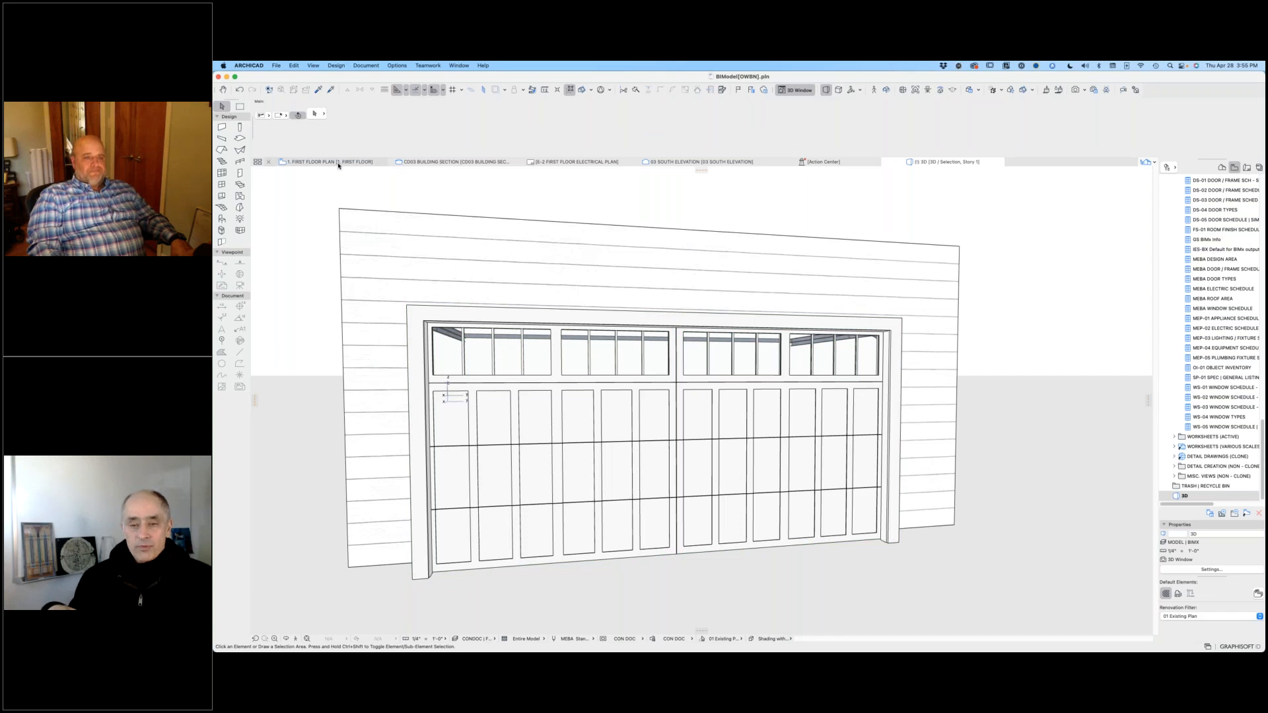
Step: Return to the first floor plan and show the Y | SPECIAL | OBJECT CONSTRUCTION layer
click(339, 163)
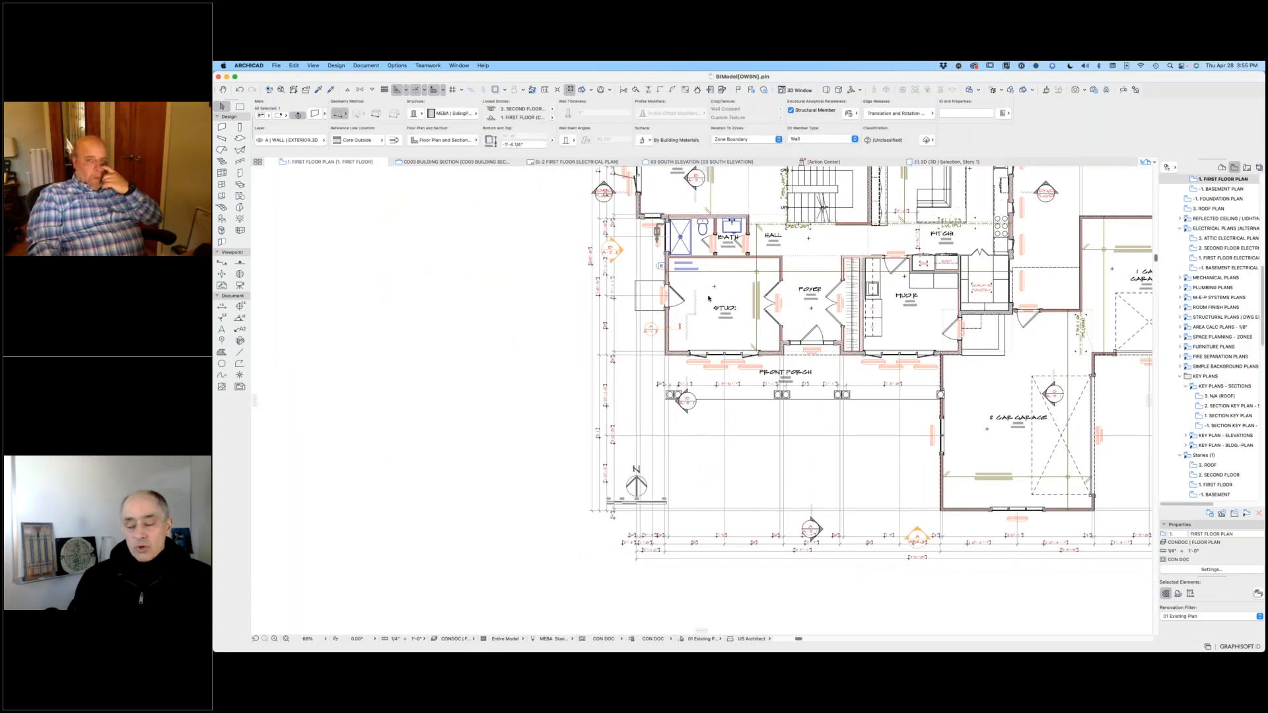
key(super+l)
scroll(763, 410, down, 10)
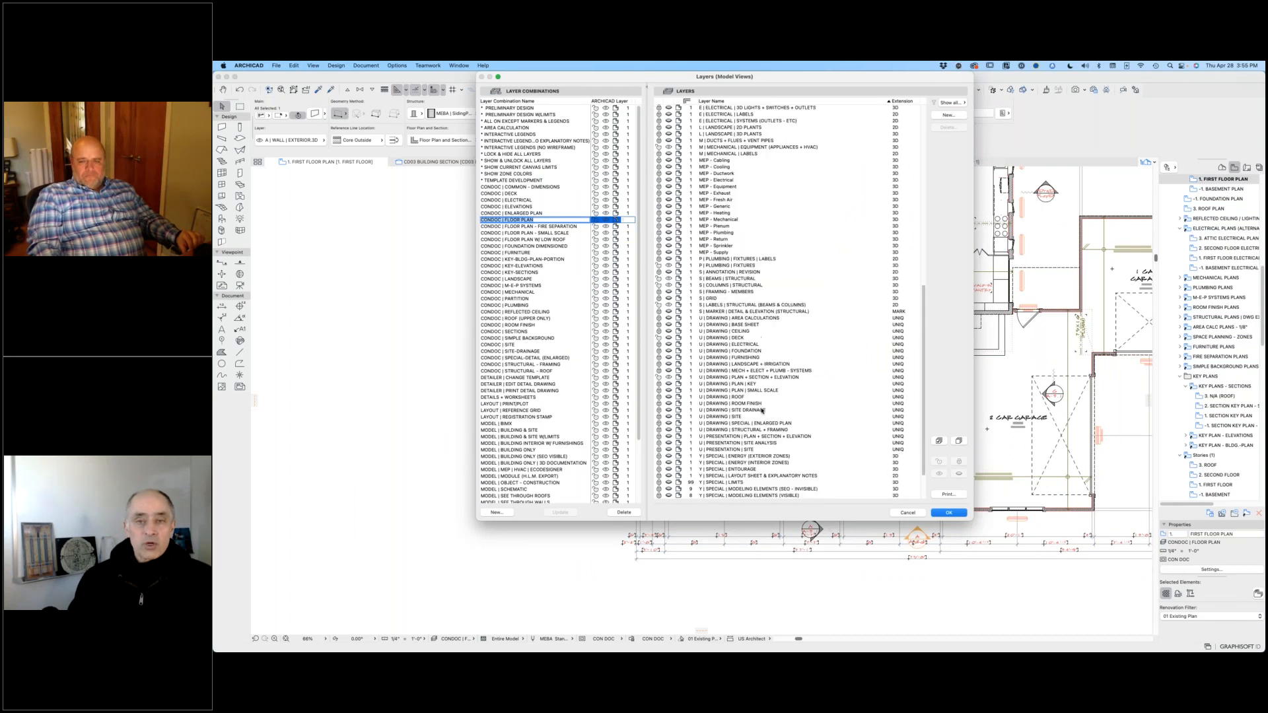
scroll(763, 411, down, 3)
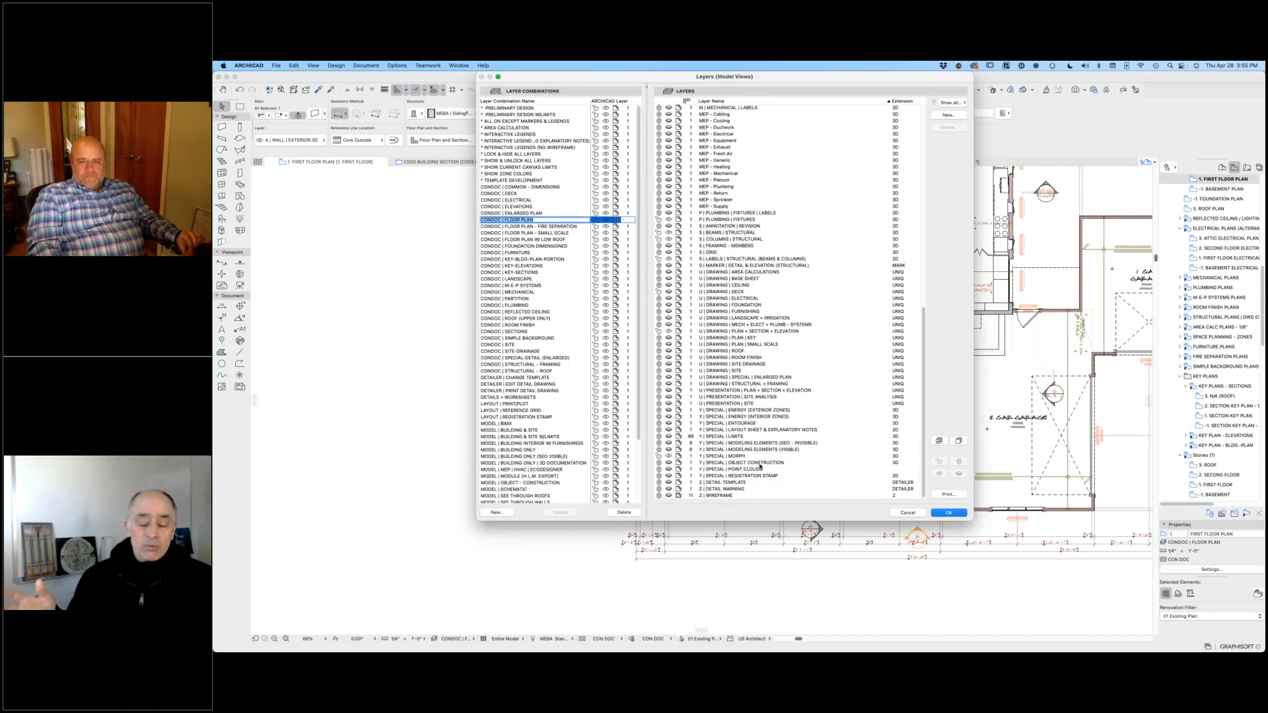
click(668, 464)
click(948, 513)
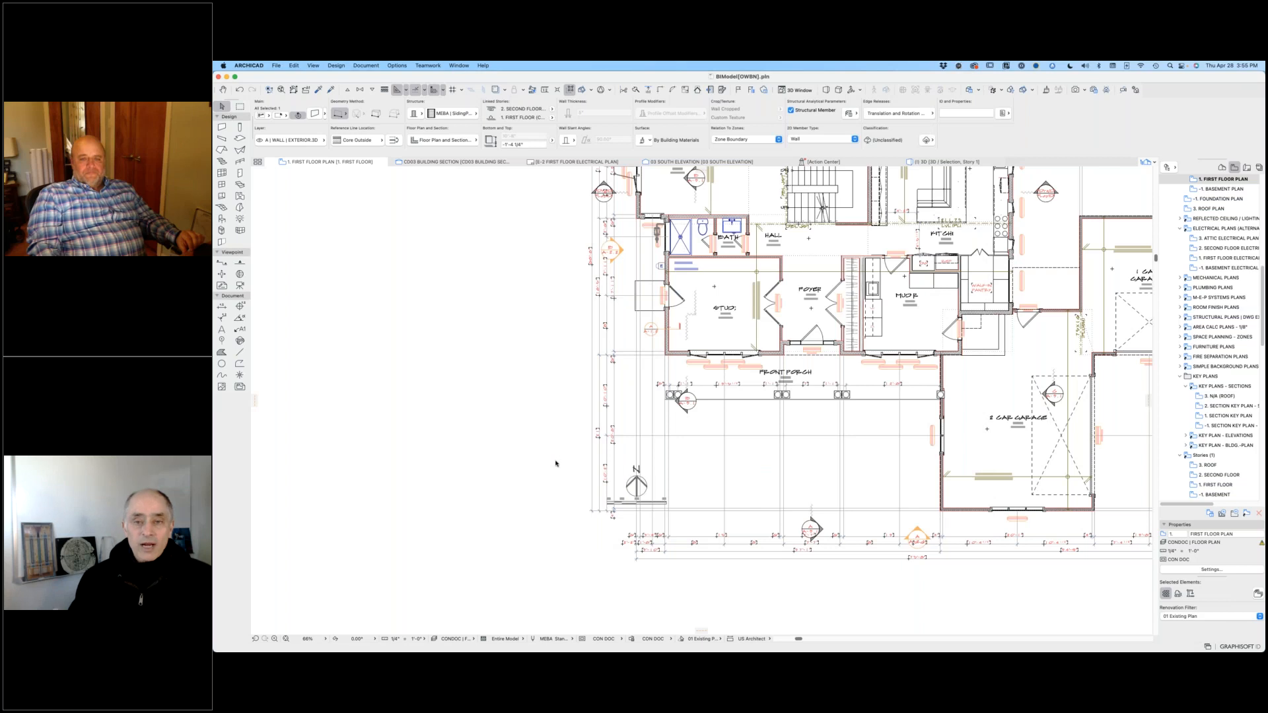
Step: Examine the garage door panels drawn beside the plan, selecting the frame slab and the narrow vertical slab at the wide door's west edge
middle_drag(689, 374, 1161, 78)
scroll(416, 280, up, 5)
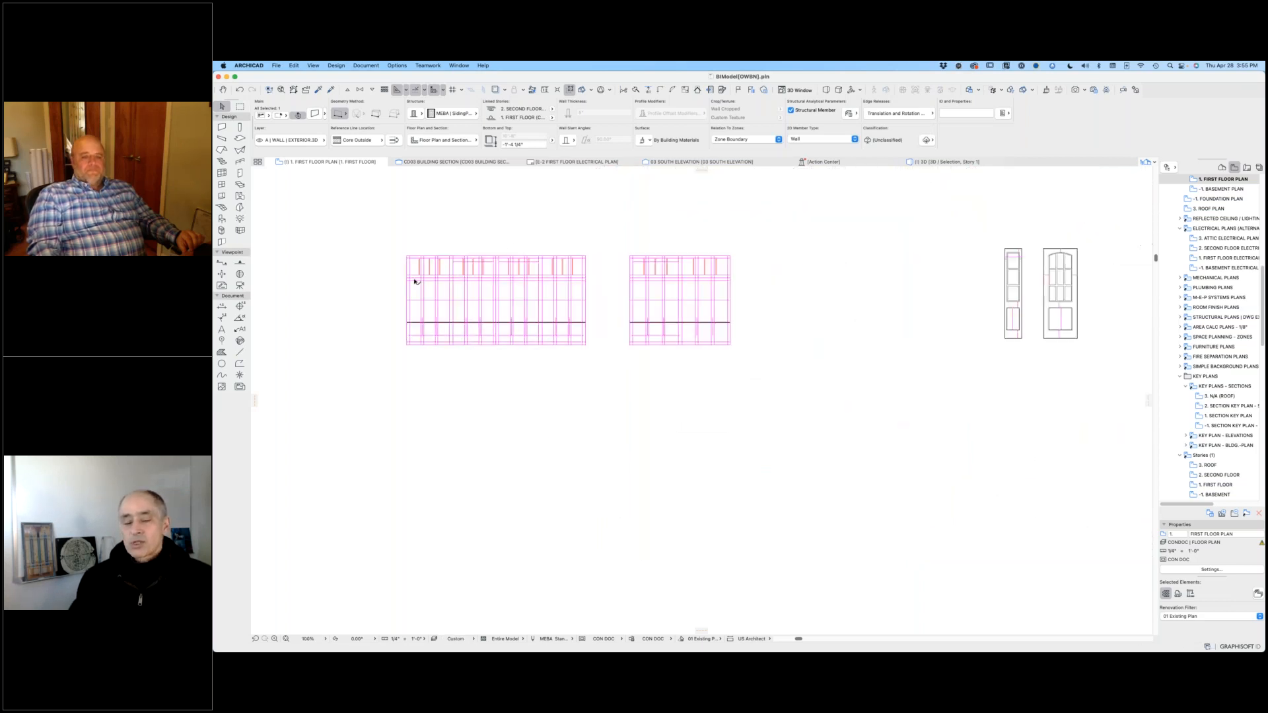
scroll(680, 292, up, 2)
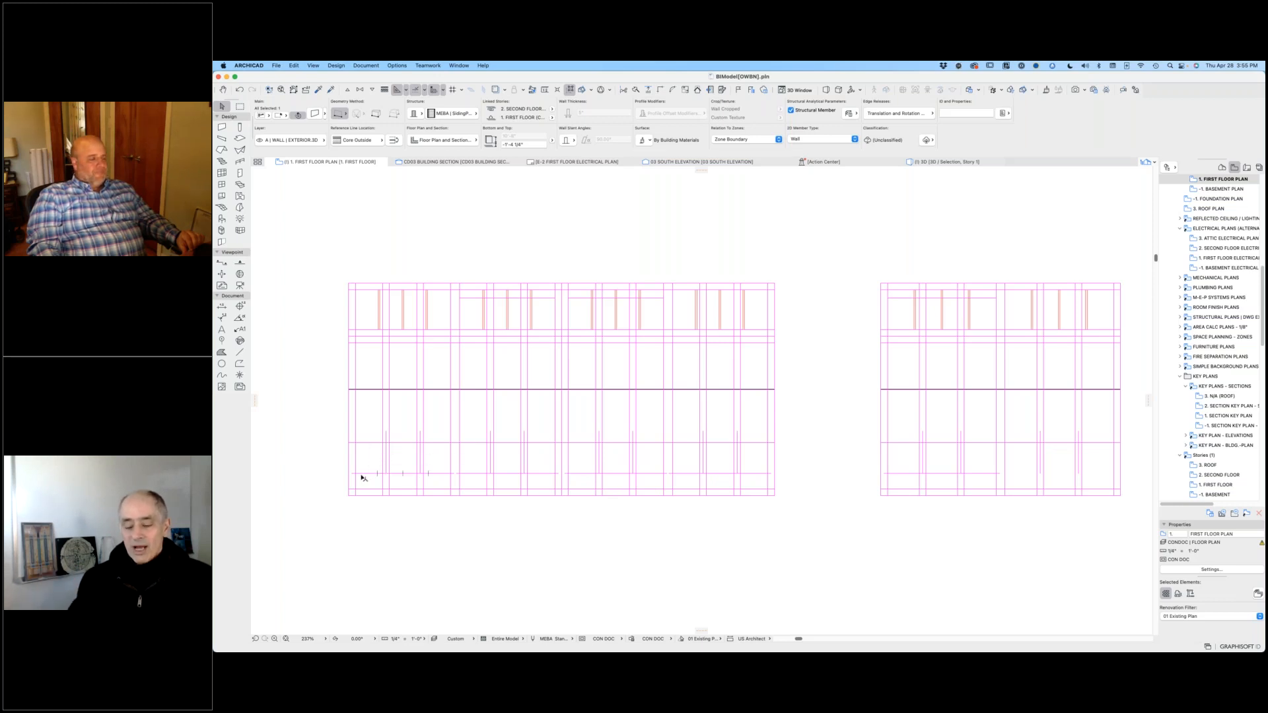
middle_drag(362, 477, 400, 464)
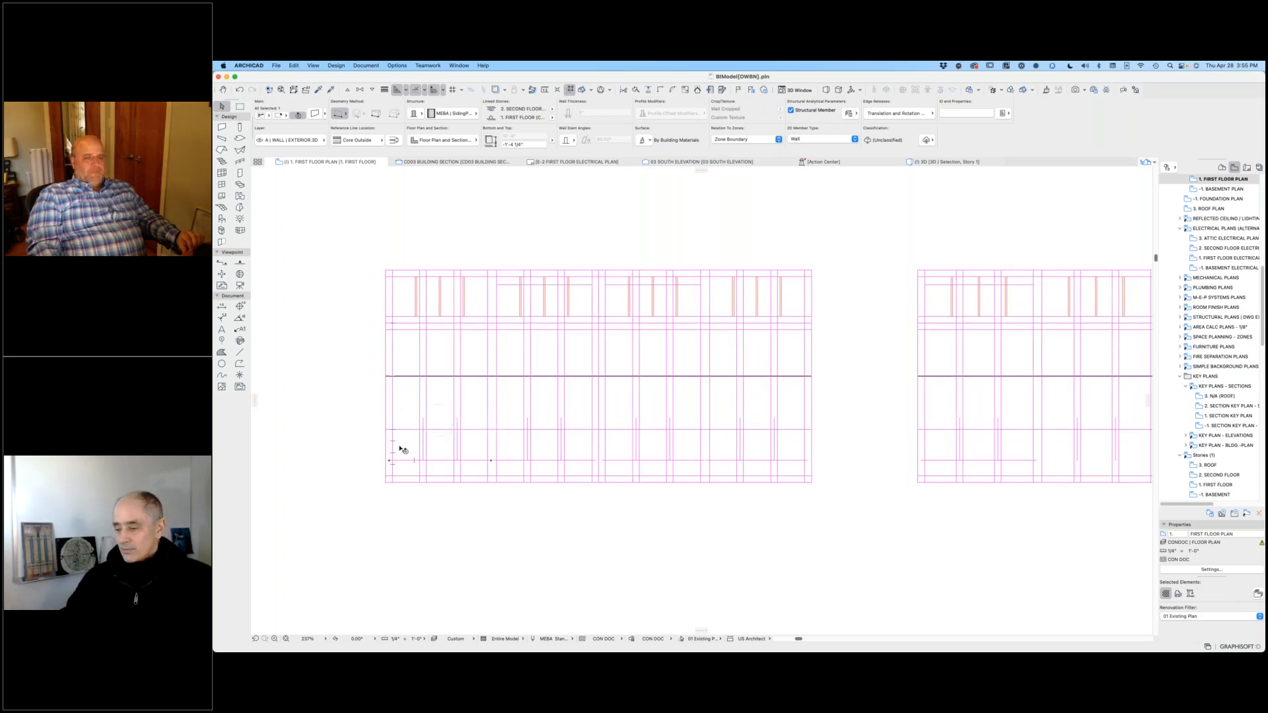
scroll(394, 449, up, 10)
scroll(377, 456, up, 4)
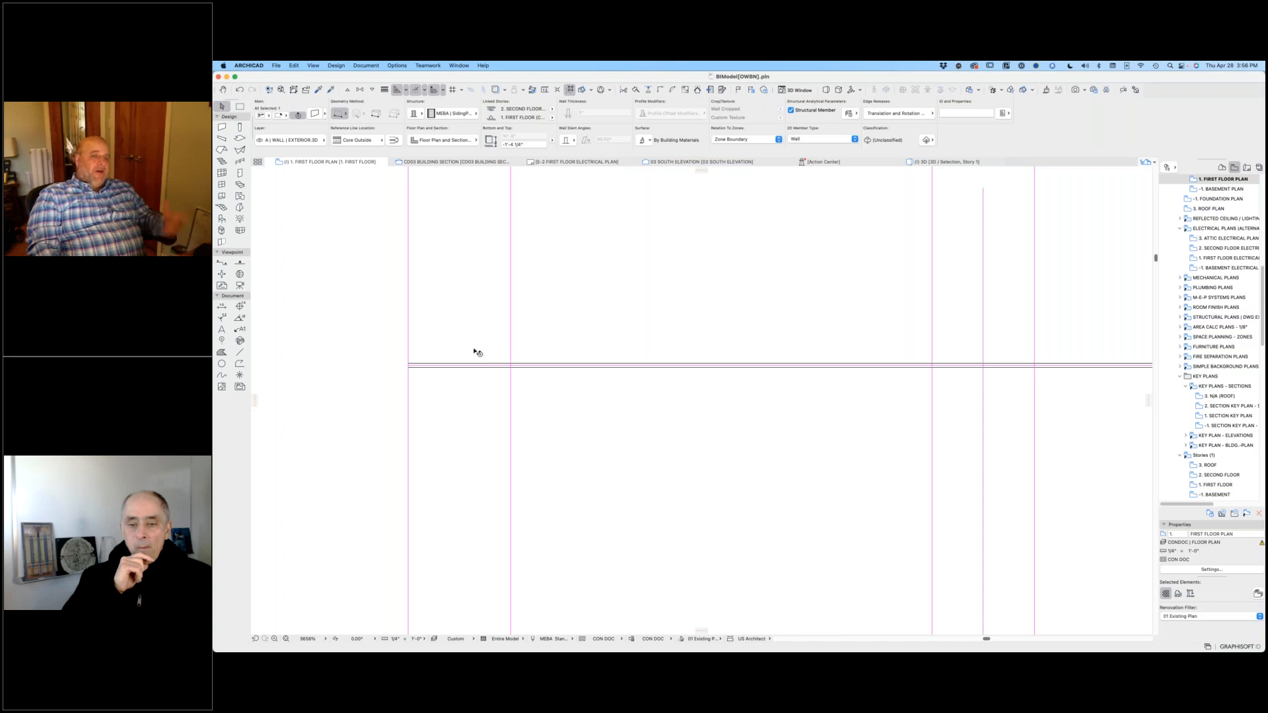
click(472, 386)
scroll(472, 386, down, 5)
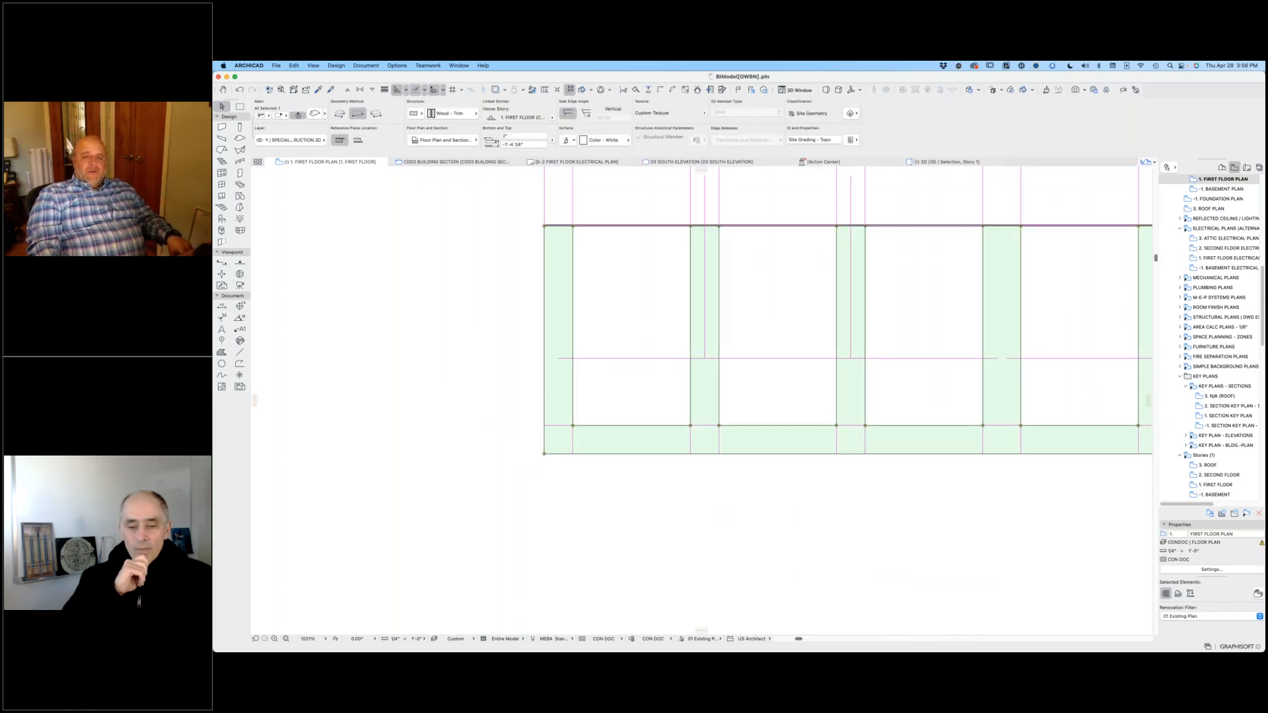
click(529, 350)
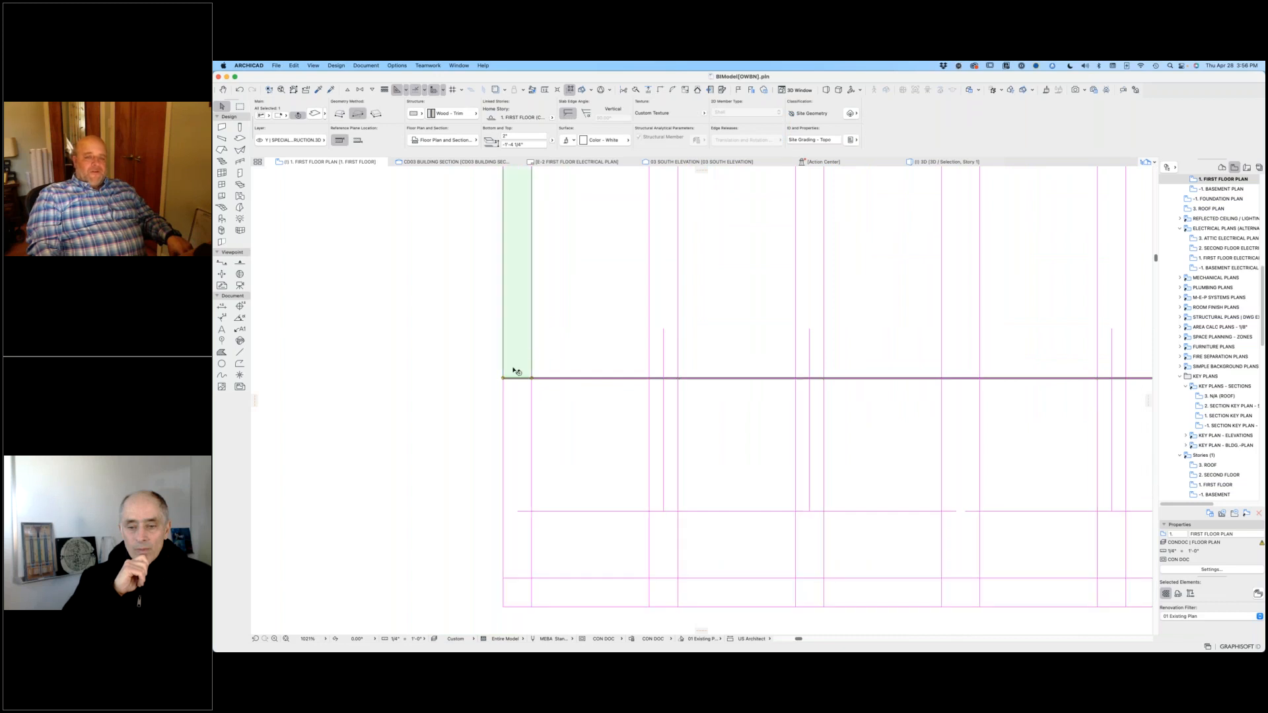
scroll(505, 396, up, 10)
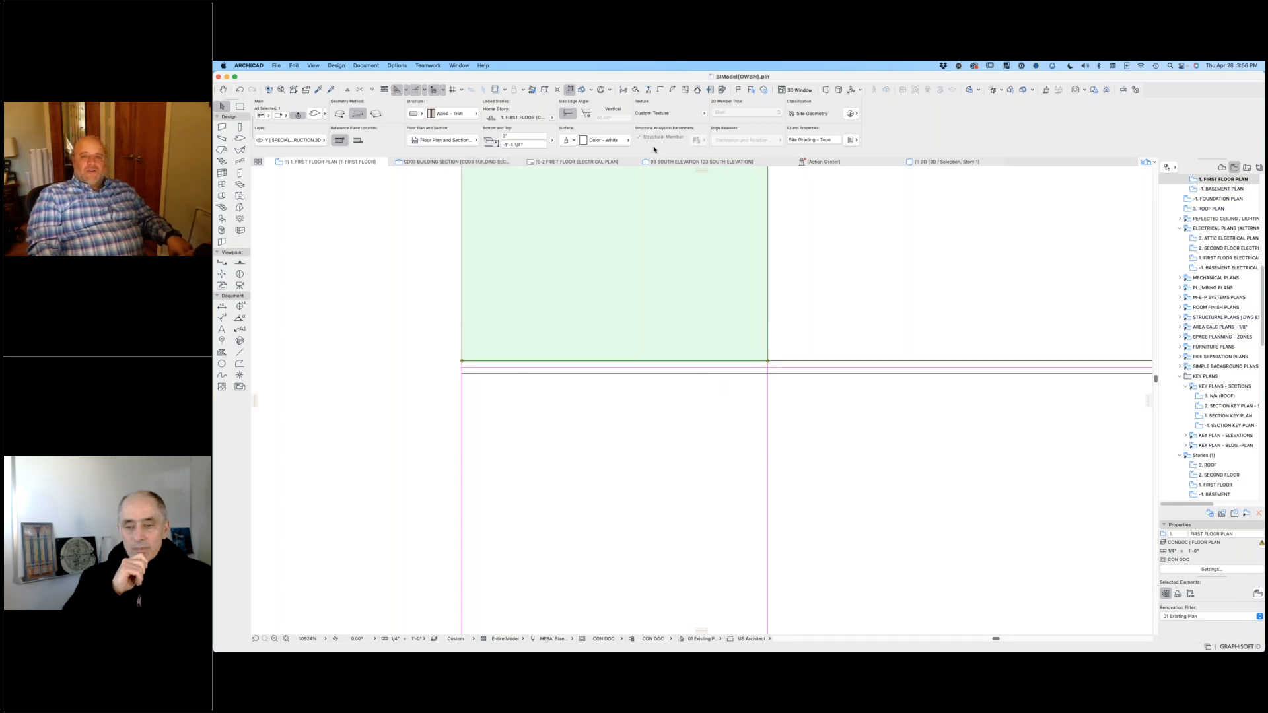
Step: Examine the copied garage wall and its overhead door from several angles in 3D
click(943, 163)
click(1050, 285)
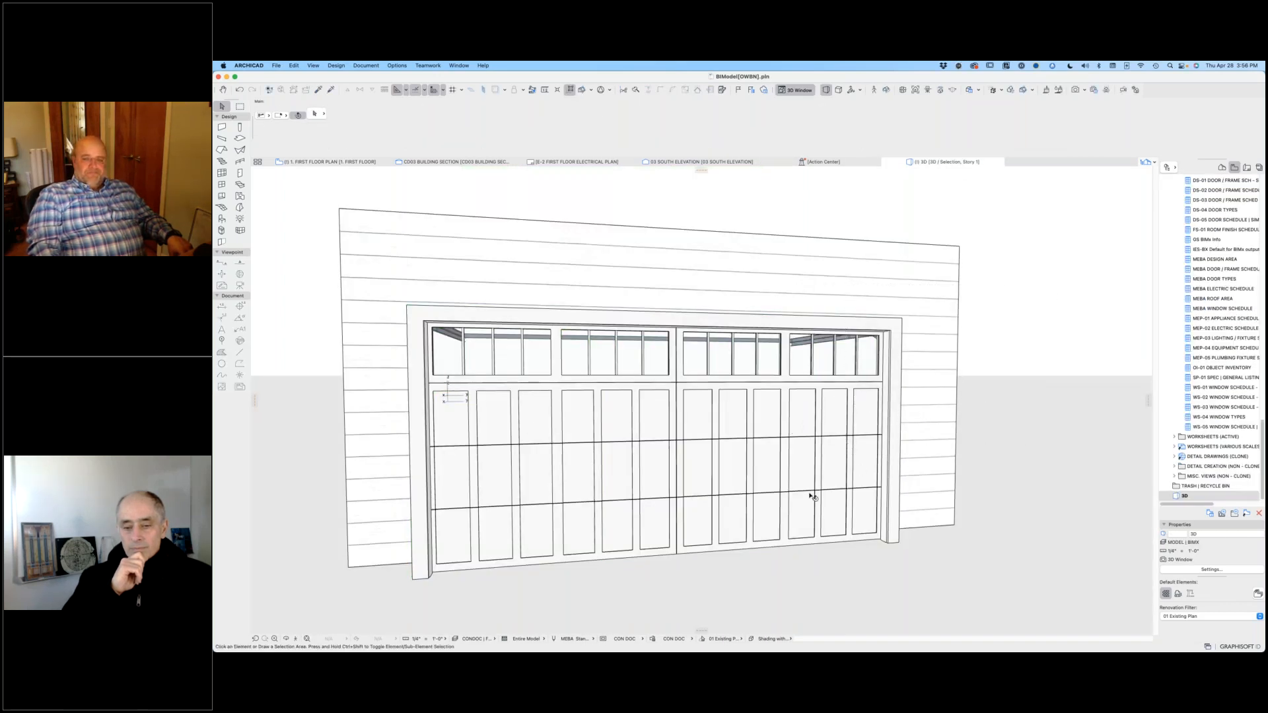
click(794, 479)
click(1093, 320)
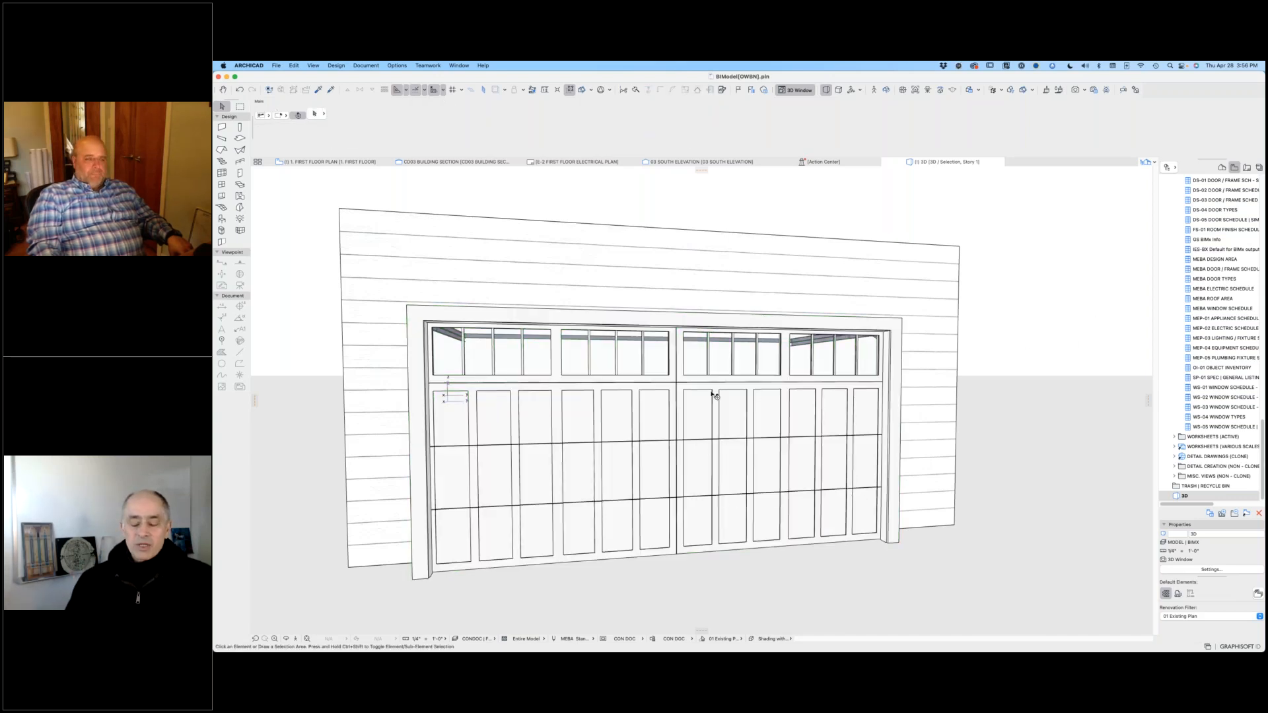
scroll(716, 390, down, 2)
scroll(714, 388, down, 2)
middle_drag(702, 393, 763, 356)
shift+middle_drag(1031, 508, 600, 310)
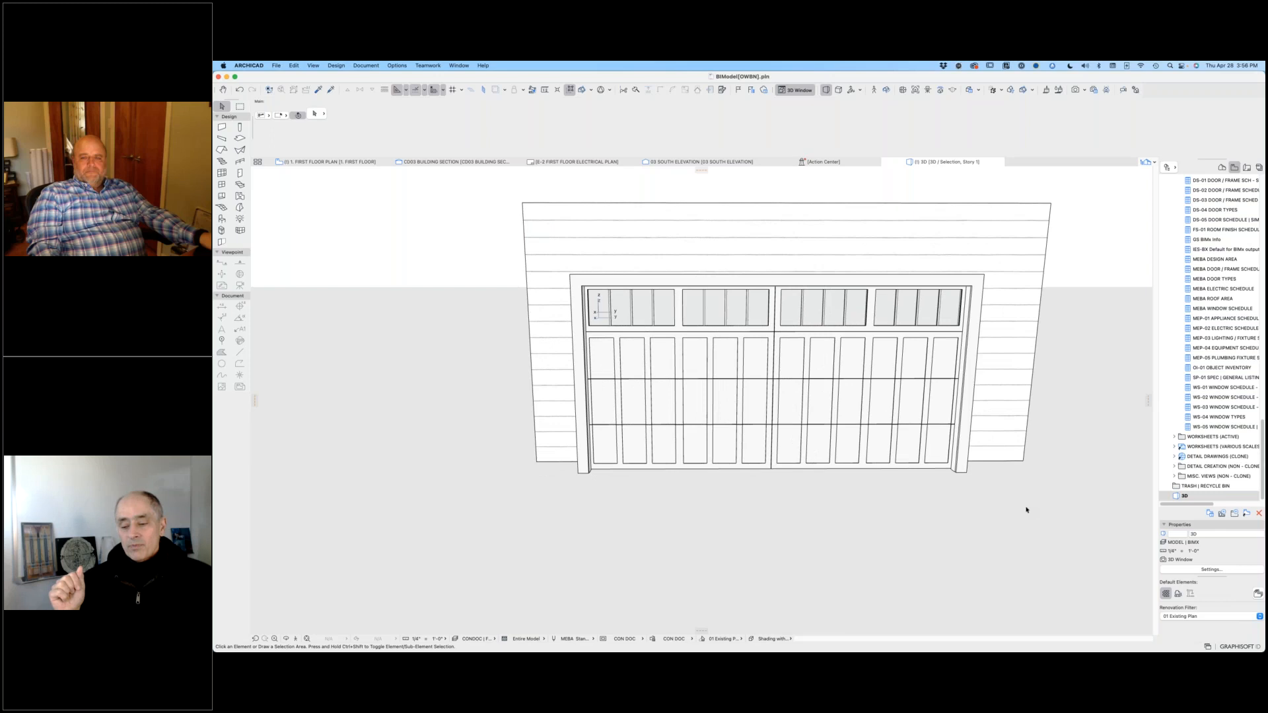
shift+middle_drag(1026, 510, 645, 312)
shift+middle_drag(1022, 491, 1019, 512)
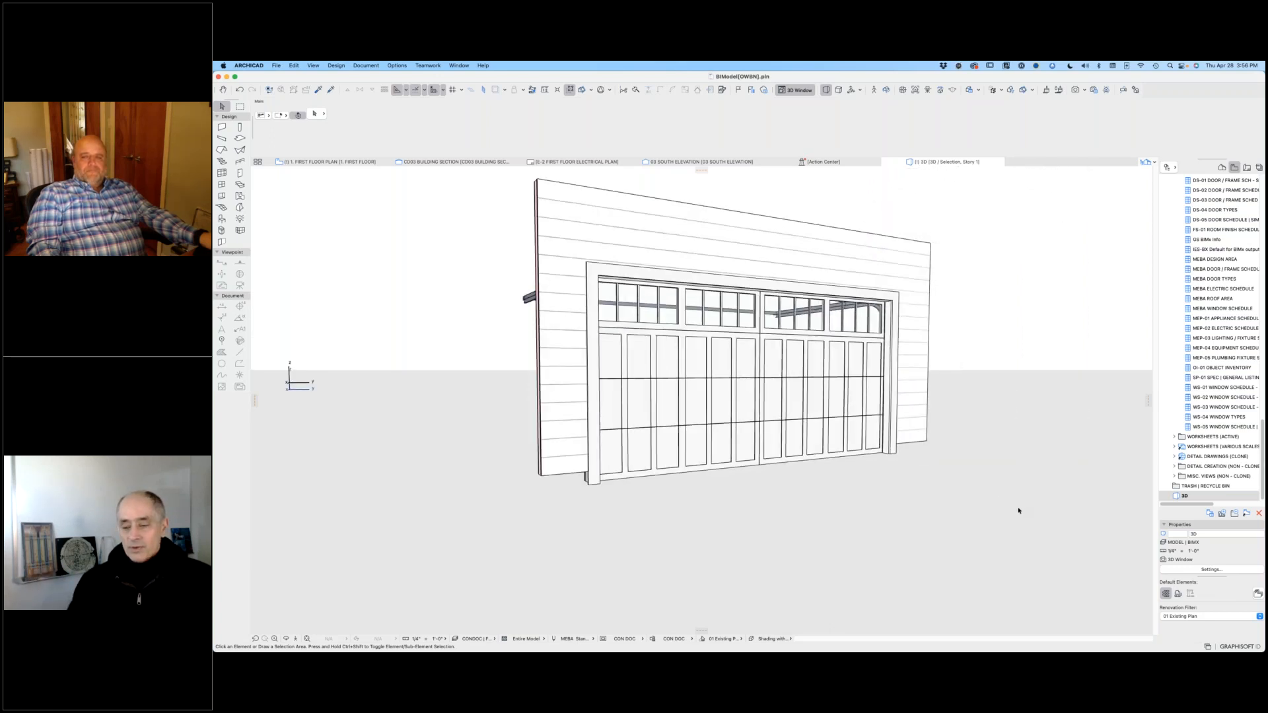
shift+middle_drag(1006, 373, 918, 423)
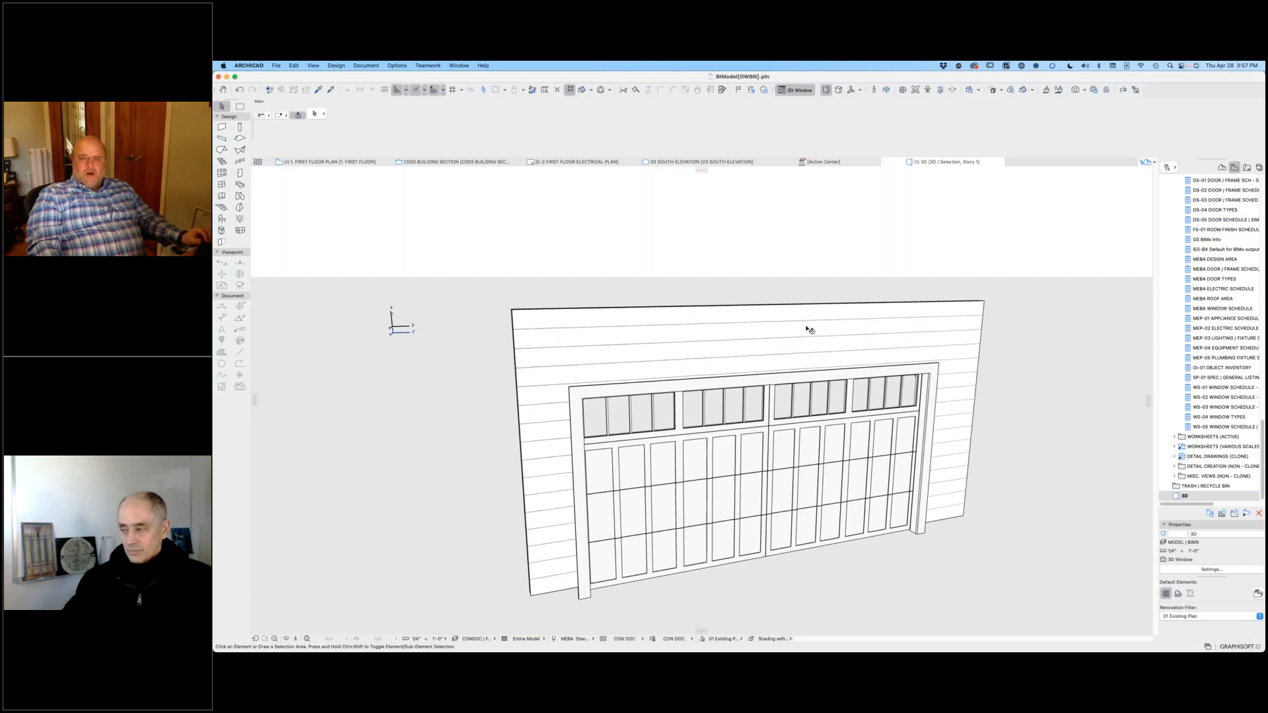
Step: Delete the copied garage wall with its door and return to the door panel slabs in the first floor plan
click(822, 341)
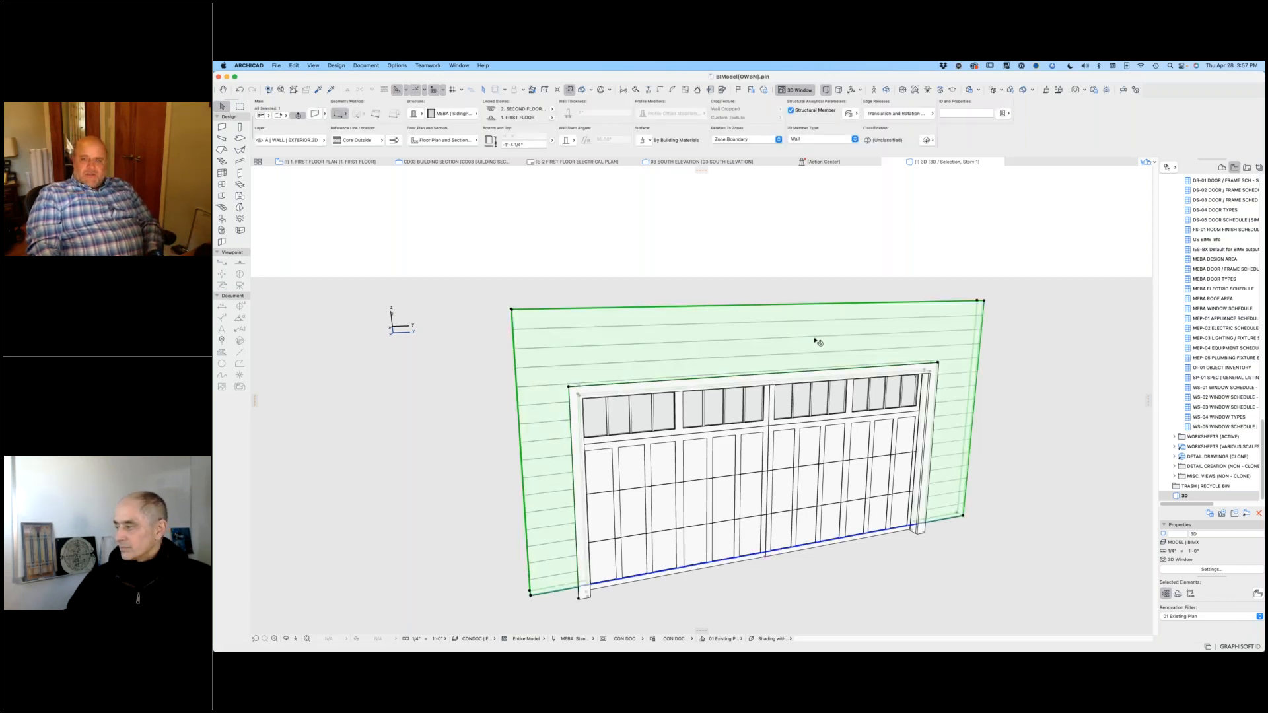
key(Delete)
click(334, 162)
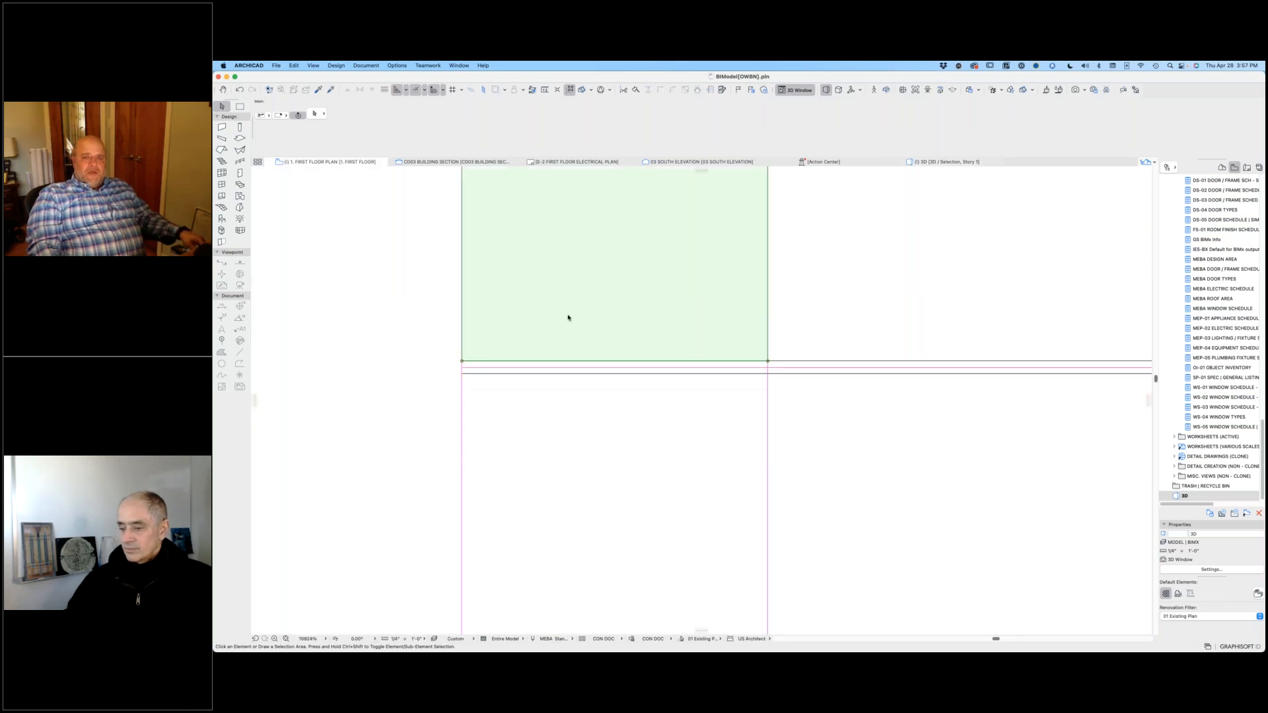
scroll(580, 320, down, 10)
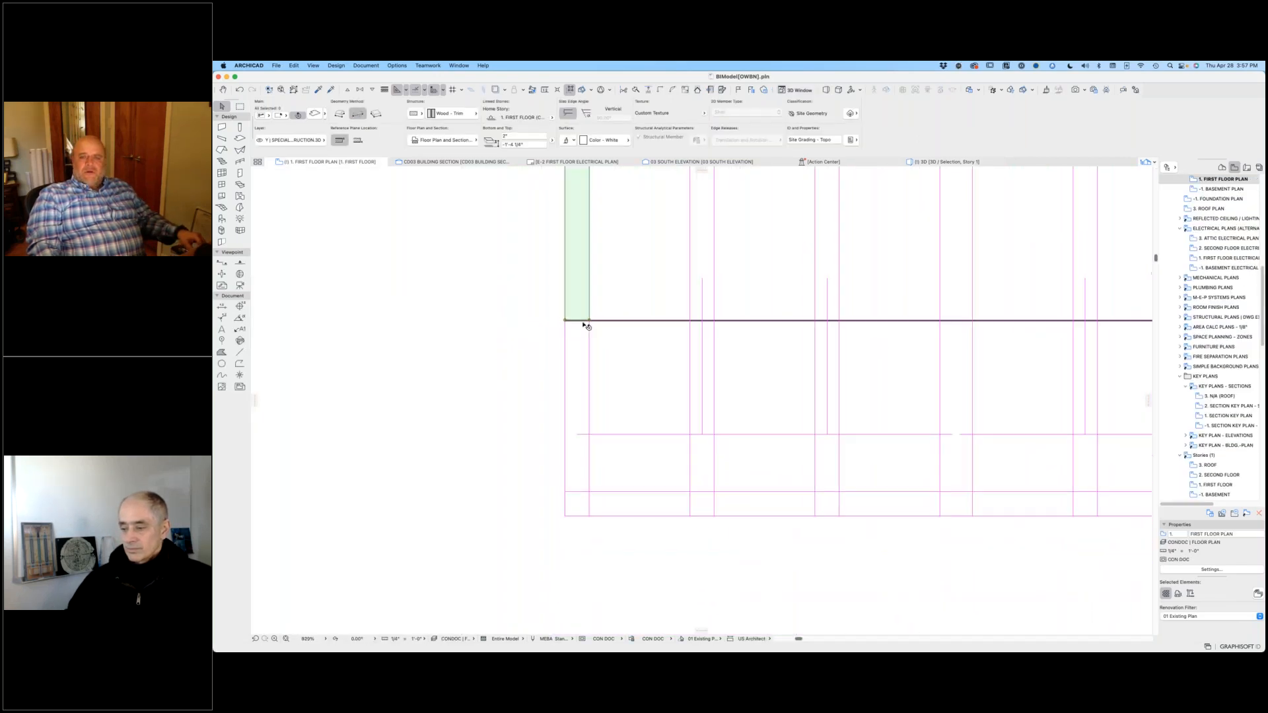
scroll(584, 325, down, 3)
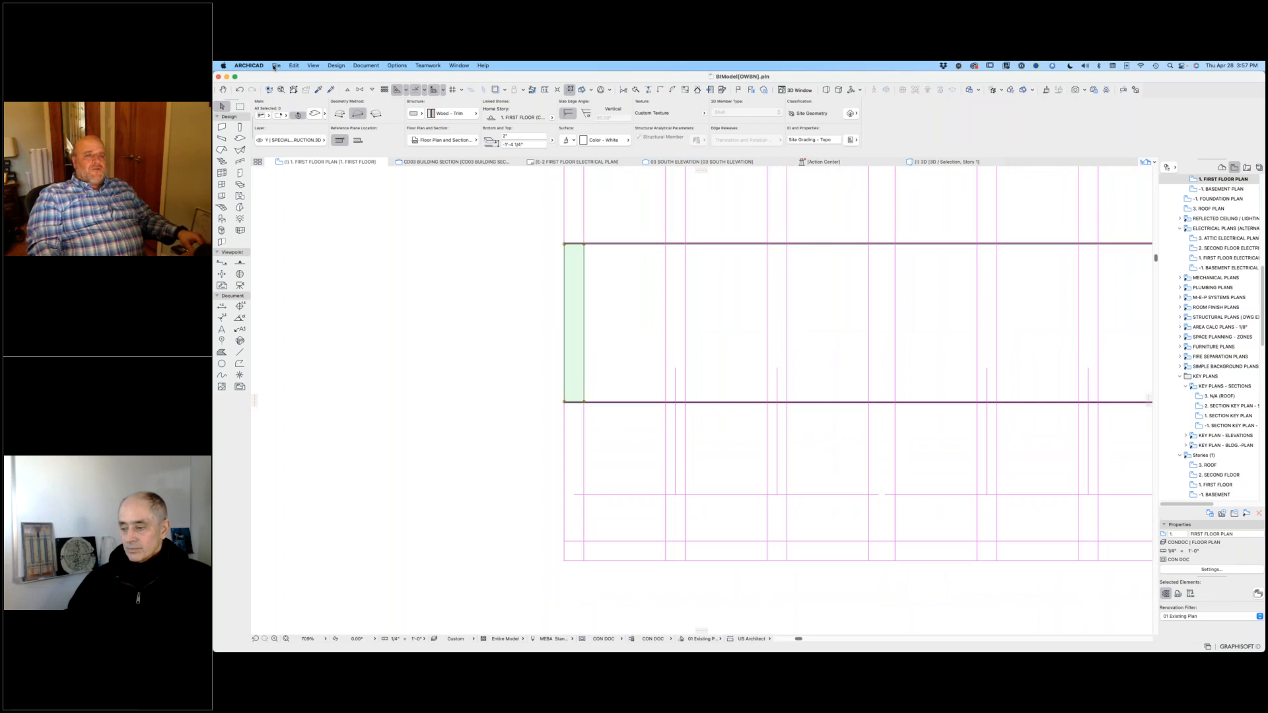
Step: Open the recent BIMcloud project BIModel[MHOT] and switch to the Hope Village slide in Keynote
click(275, 66)
click(274, 67)
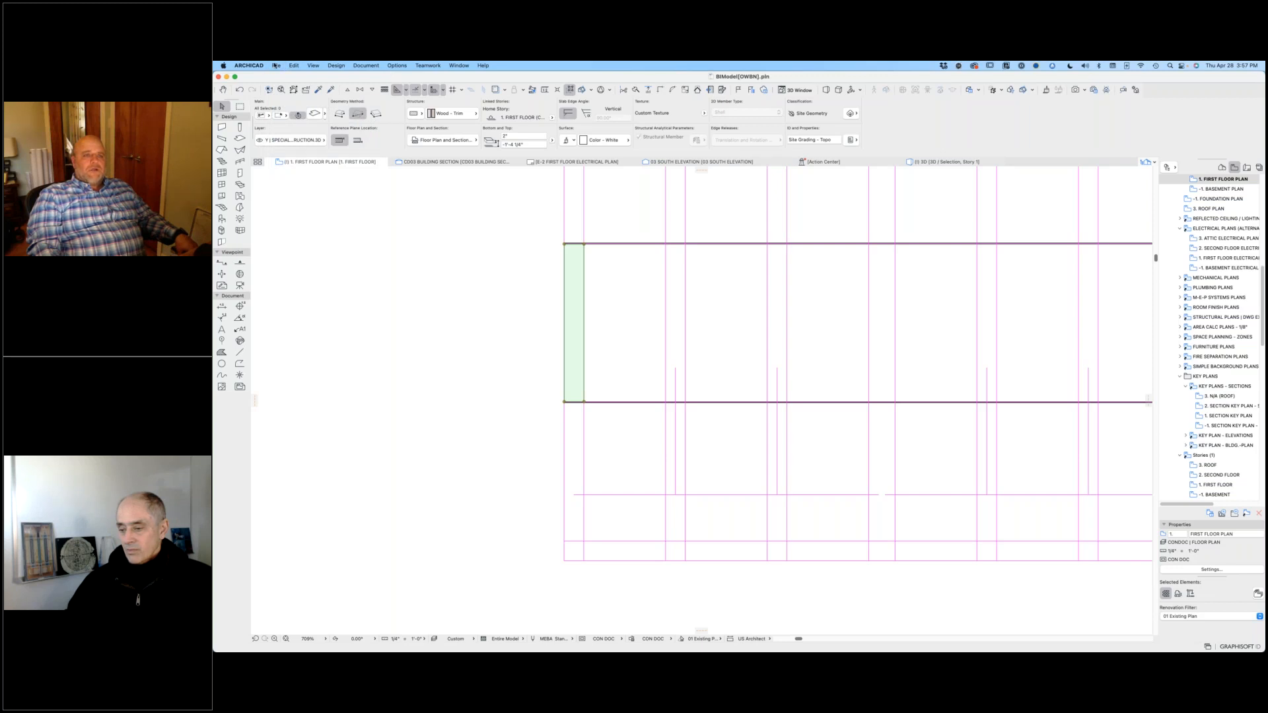
click(276, 66)
mouse_move(297, 88)
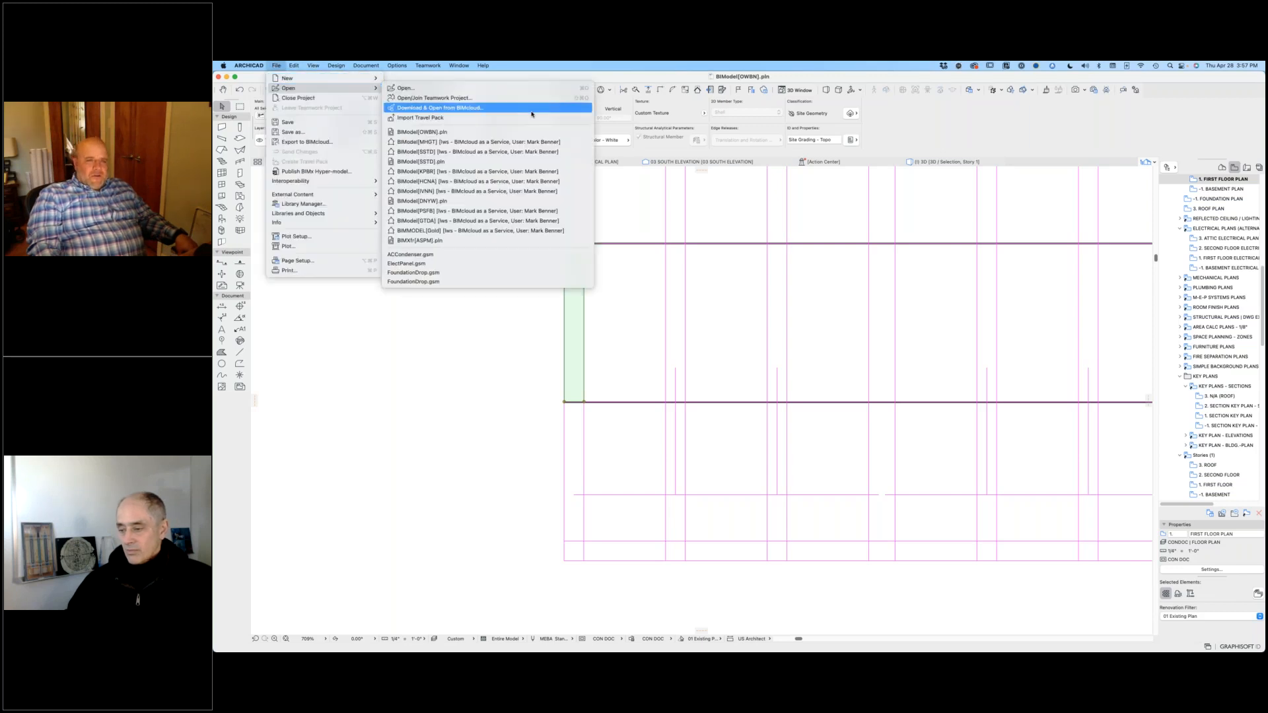
click(504, 143)
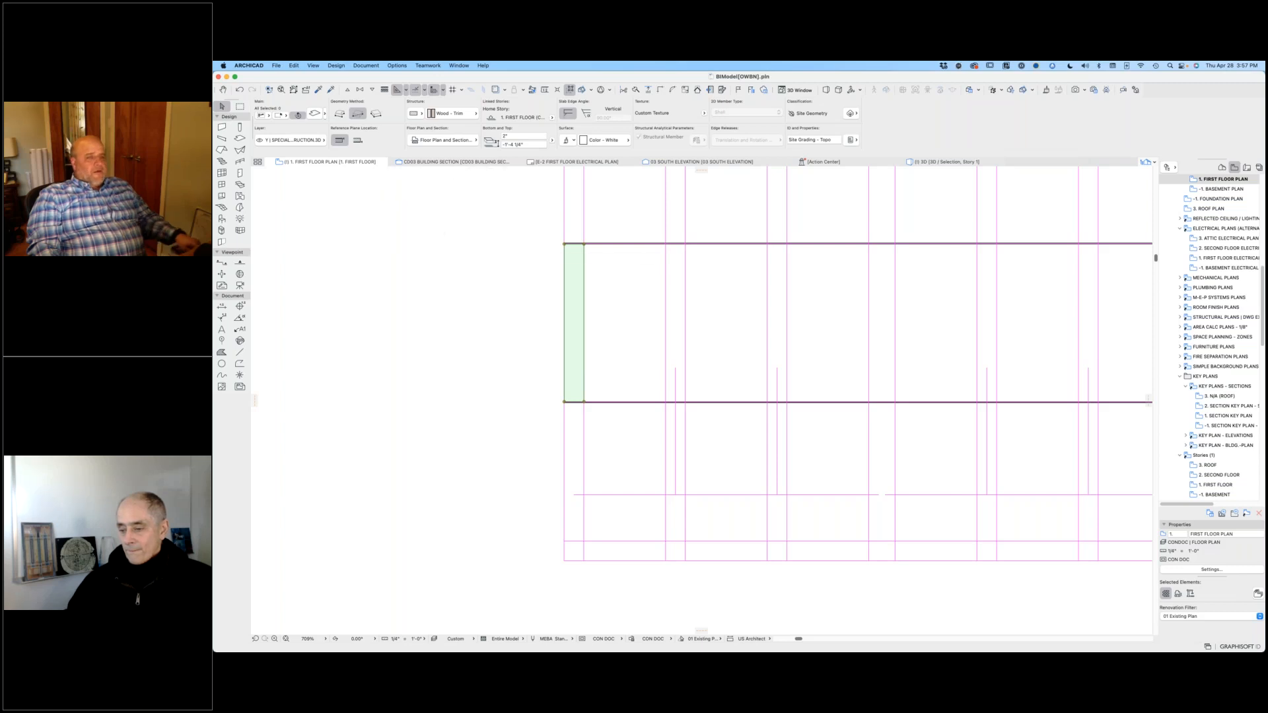
key(super+Tab)
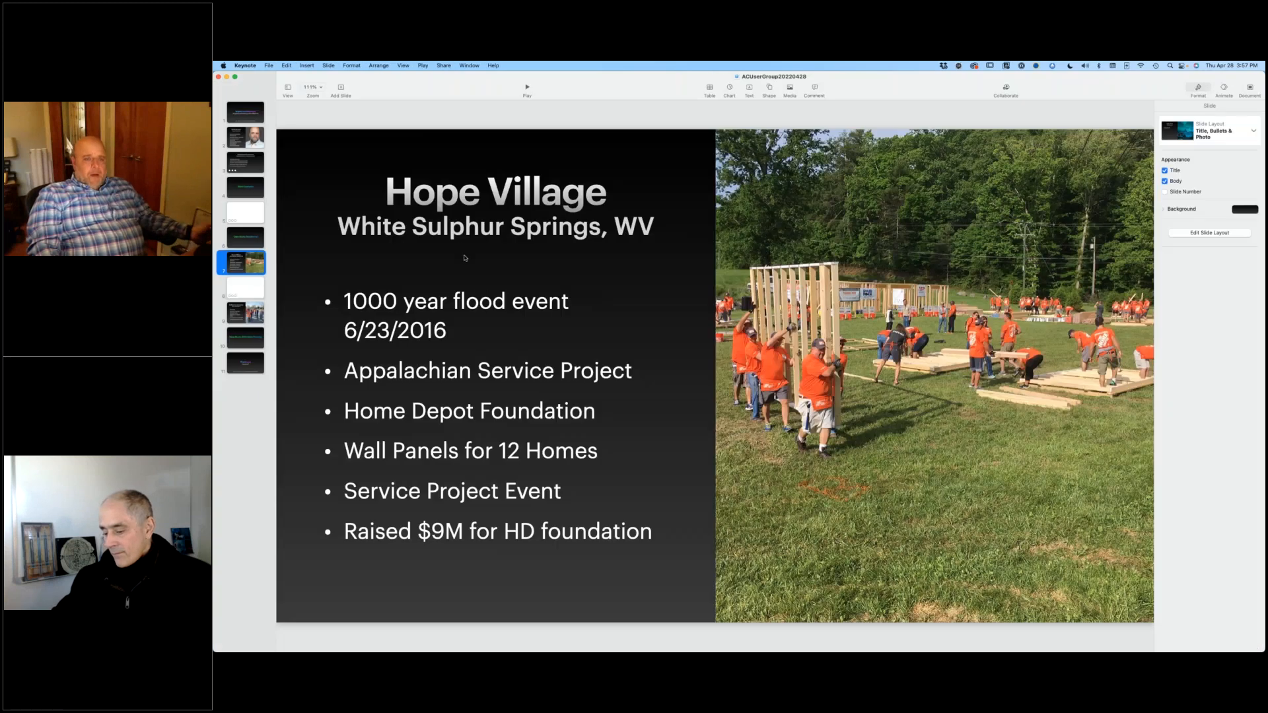
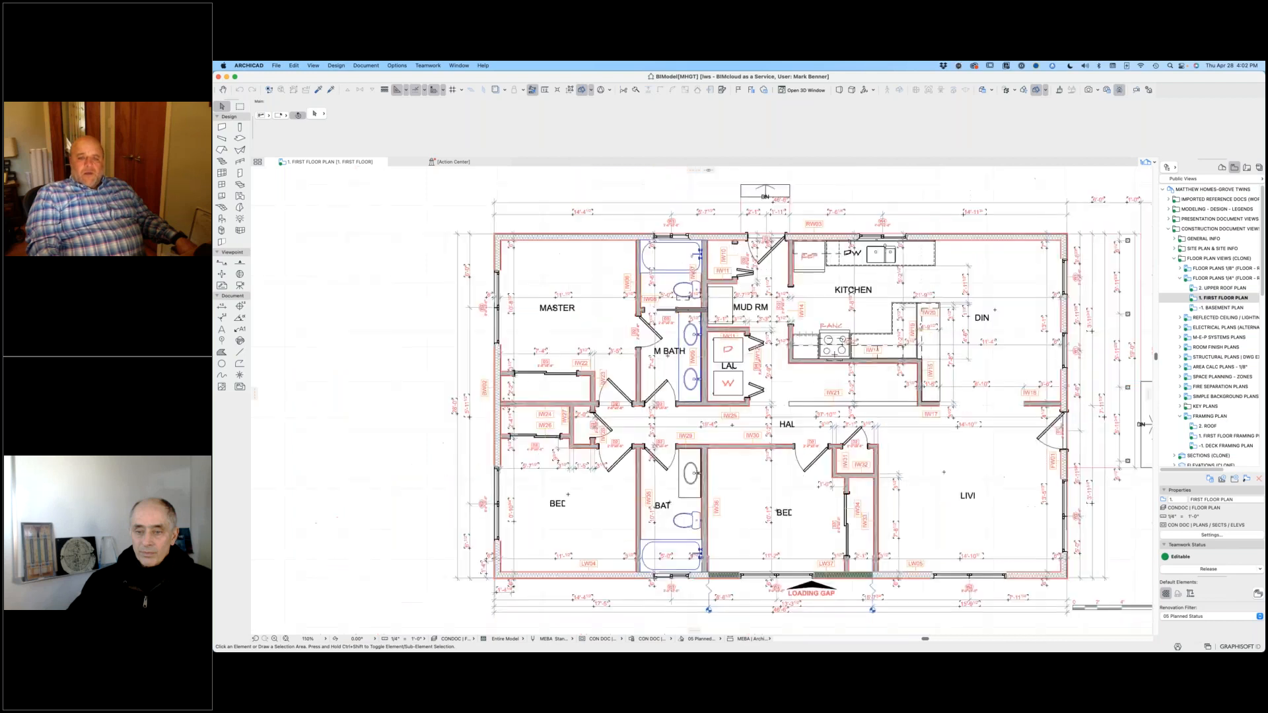
Step: Open the First Floor Framing Plan view of the Grove Twins project
middle_drag(812, 464, 795, 460)
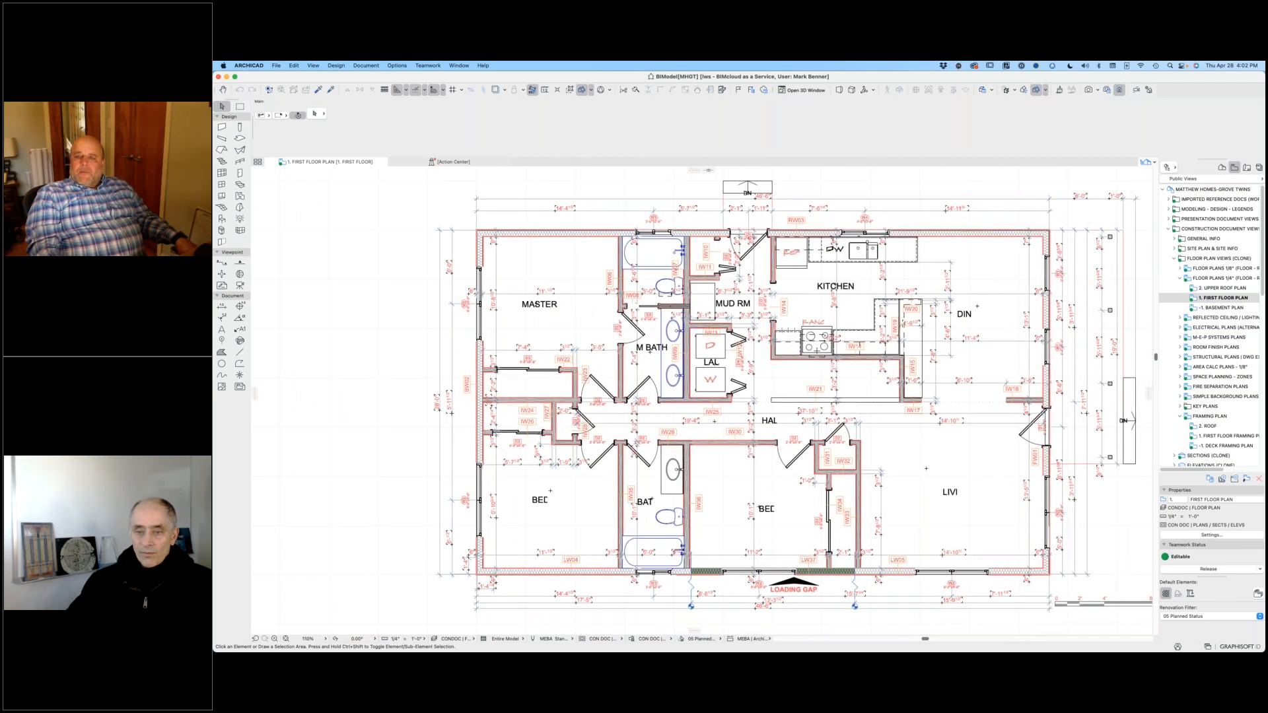
scroll(1215, 415, down, 1)
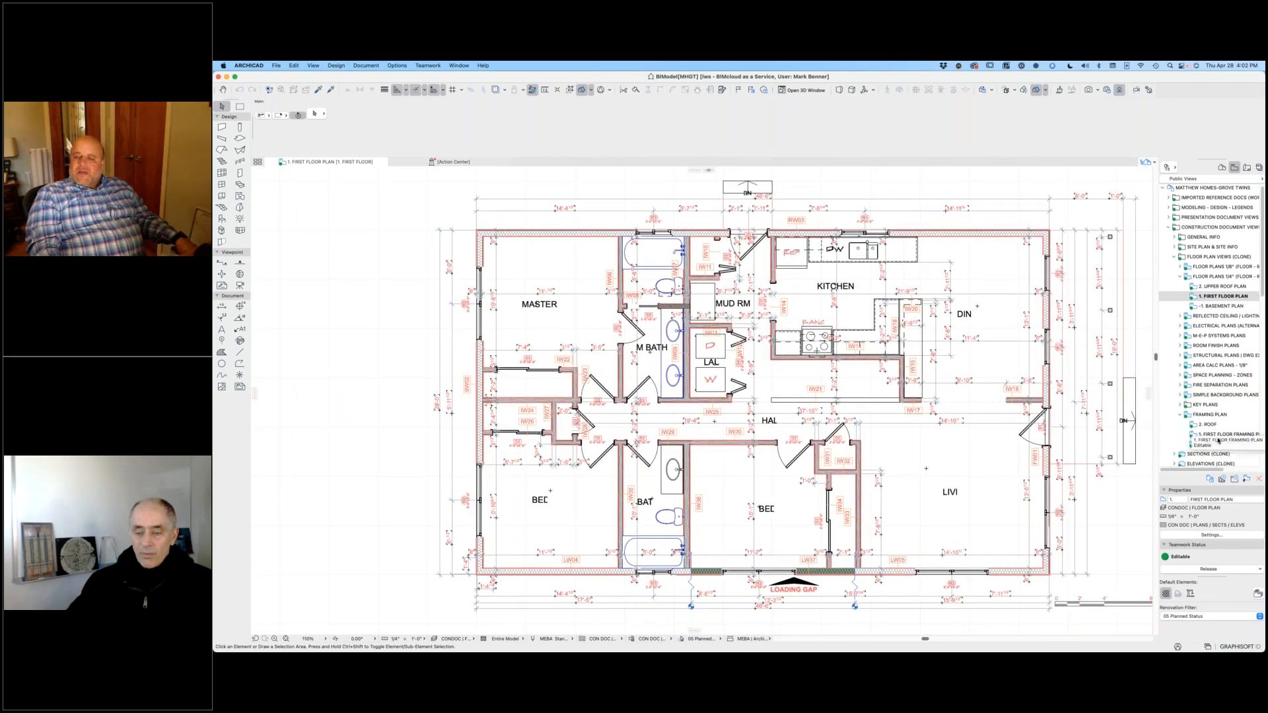
double_click(1197, 434)
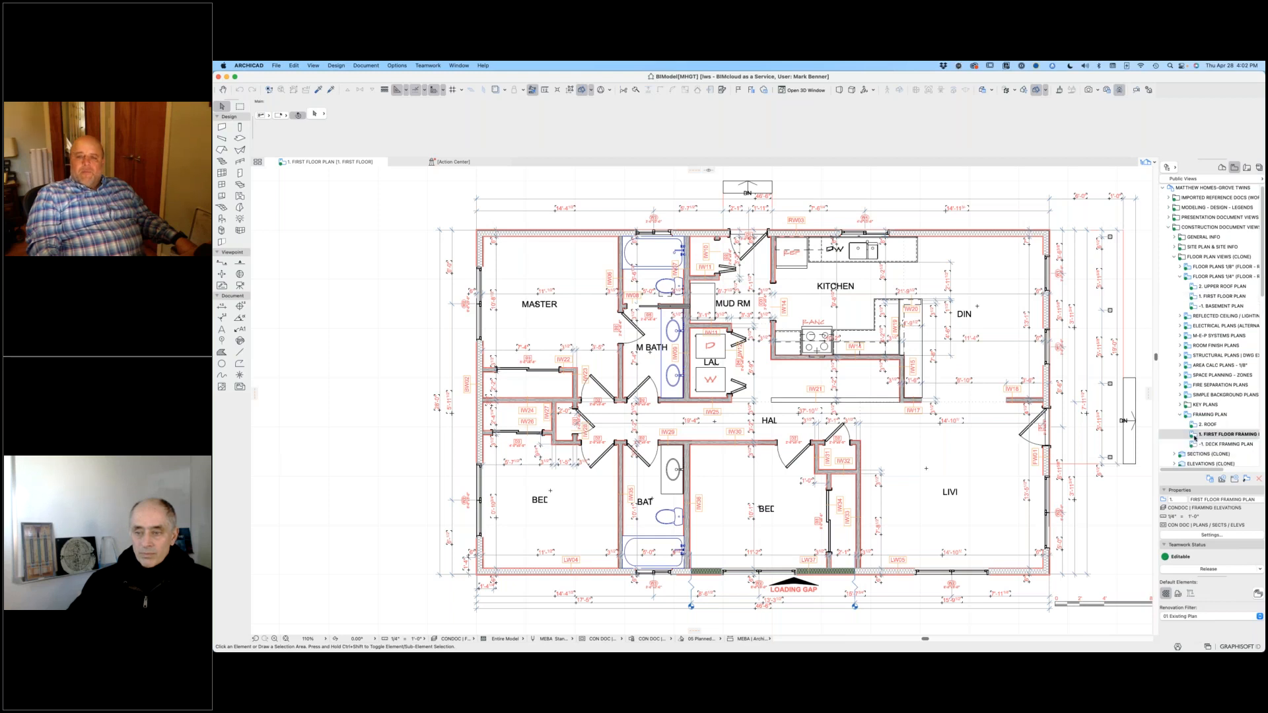
Step: Select the RW03 wall along the plan's upper edge and show only its plates in 3D for inspection
scroll(932, 237, up, 8)
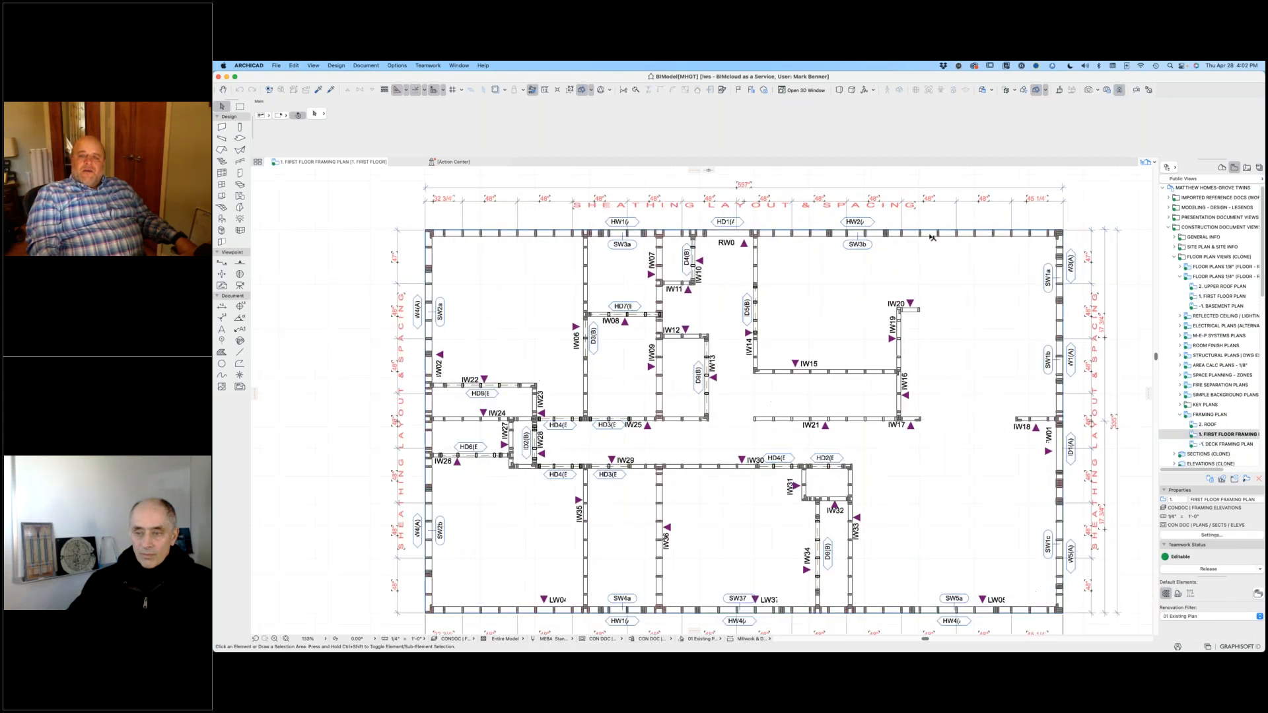
click(934, 234)
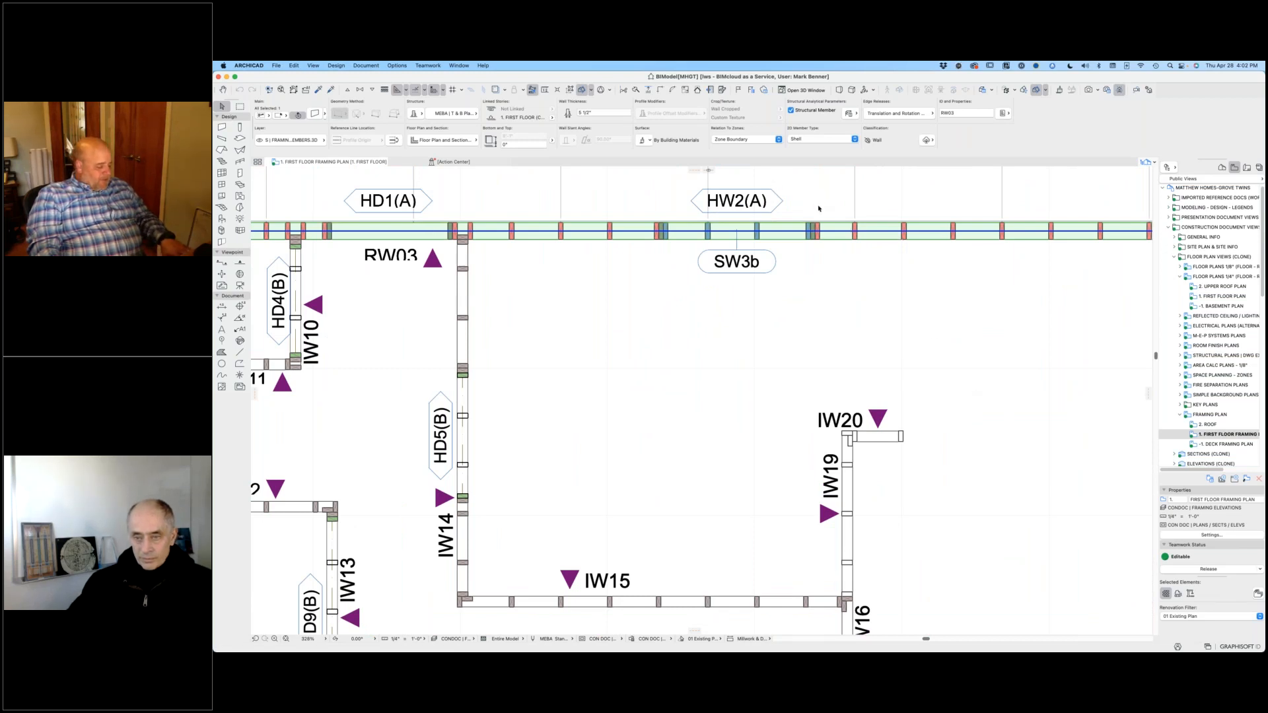
key(F5)
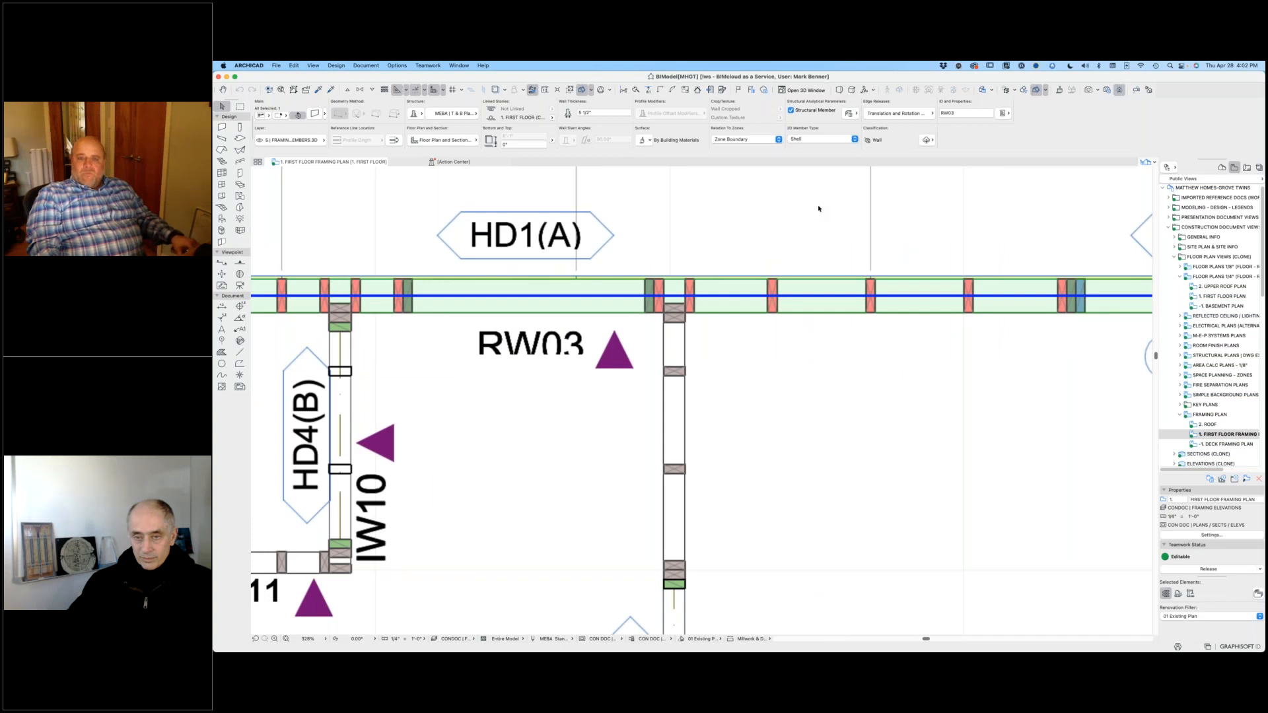
scroll(851, 246, up, 3)
shift+middle_drag(851, 248, 858, 266)
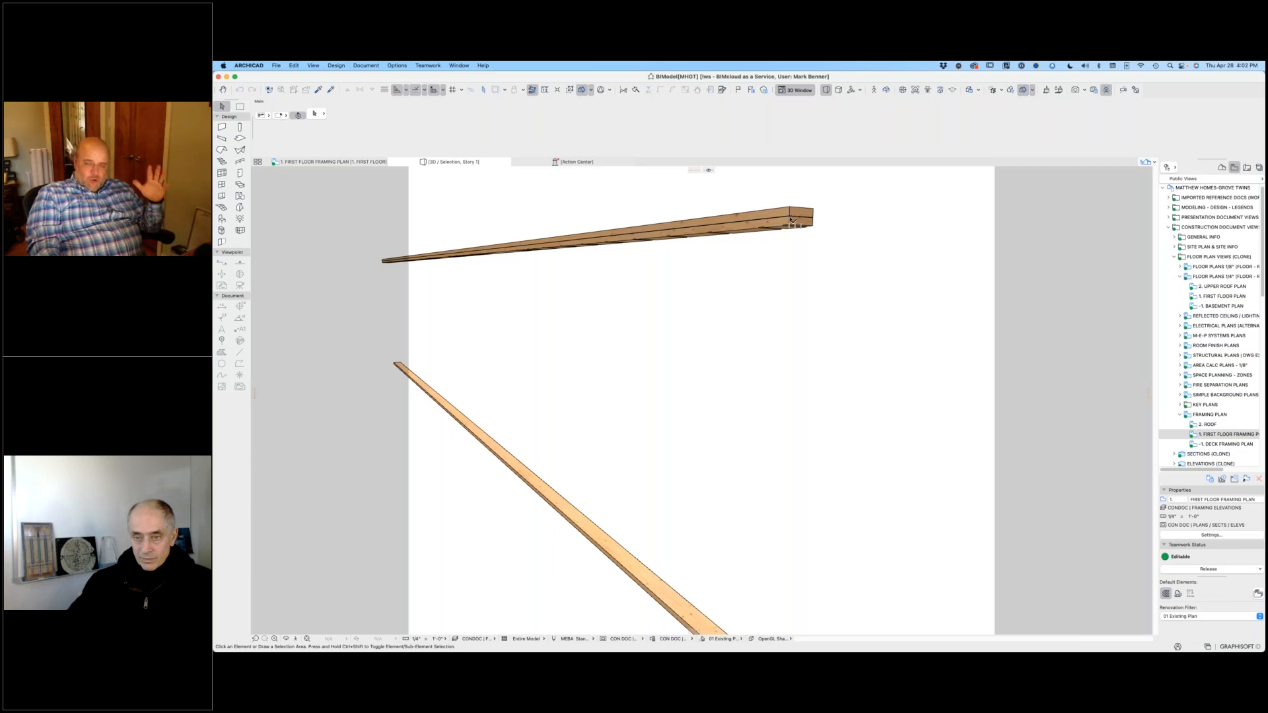
mouse_move(790, 221)
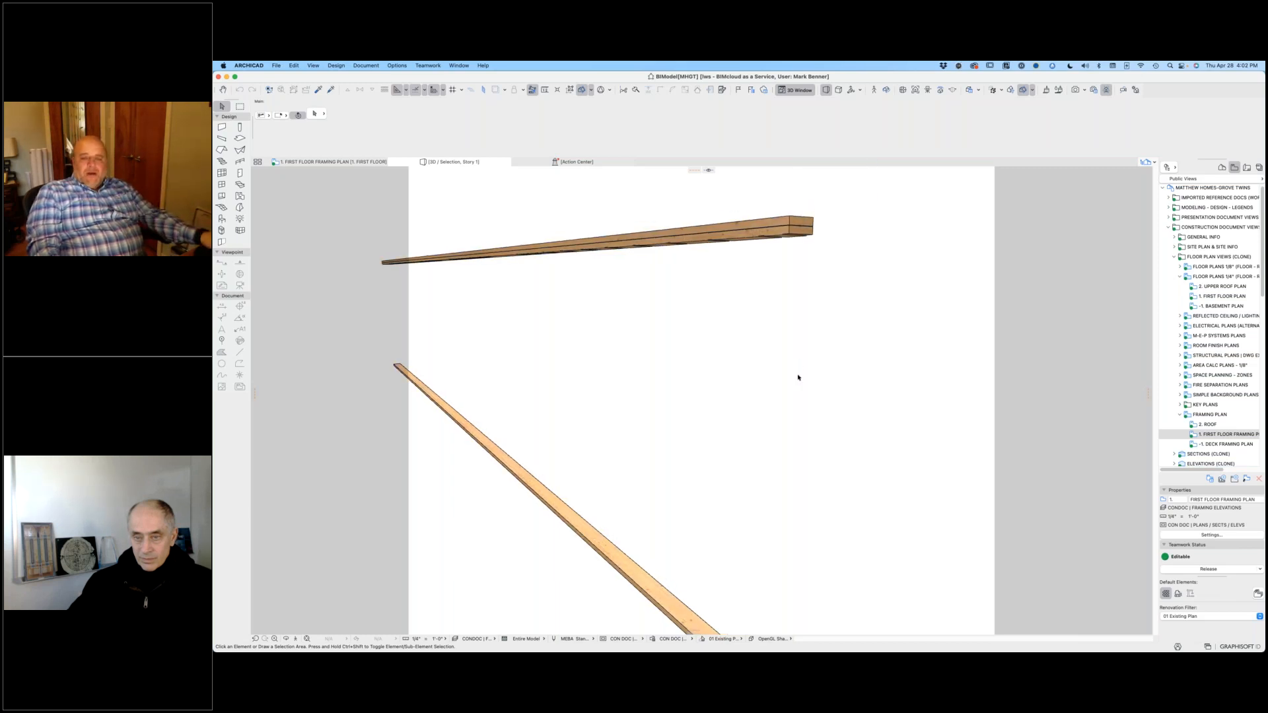
scroll(799, 378, down, 5)
shift+middle_drag(759, 308, 774, 308)
Step: Return to the framing plan, select a red stud in the RW03 wall and view it alone in 3D
click(335, 162)
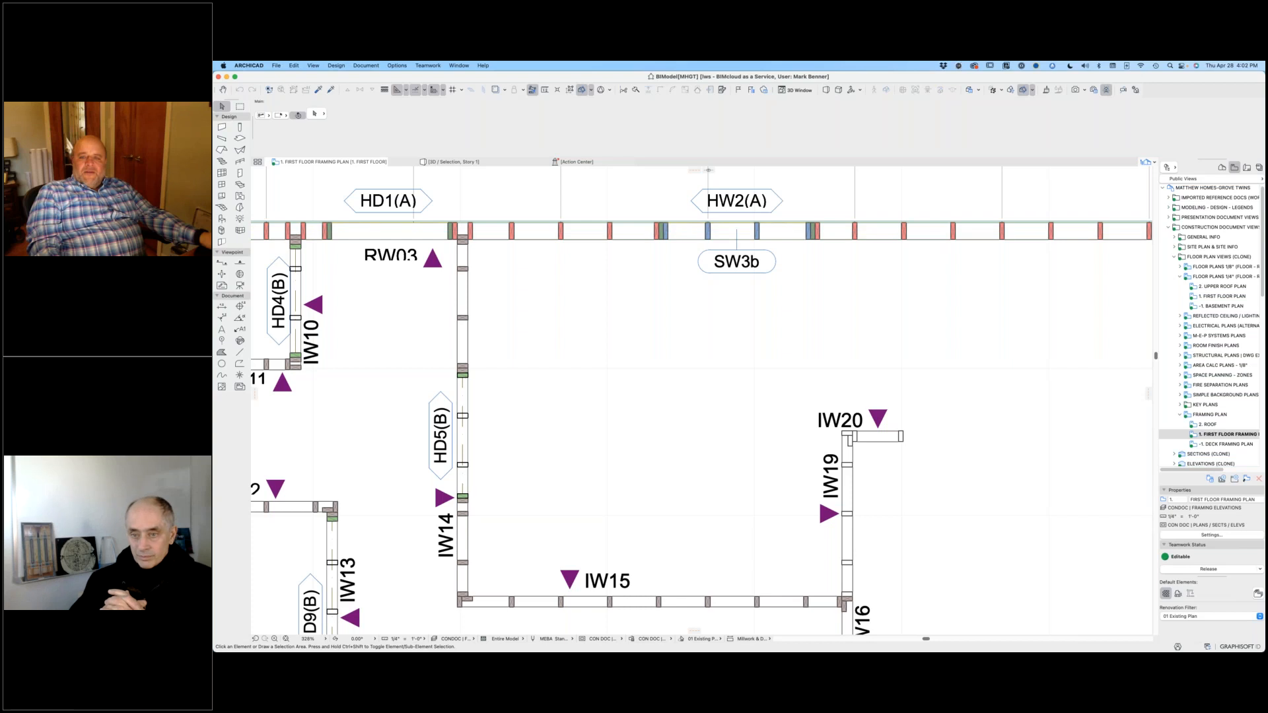
click(905, 232)
scroll(905, 232, up, 3)
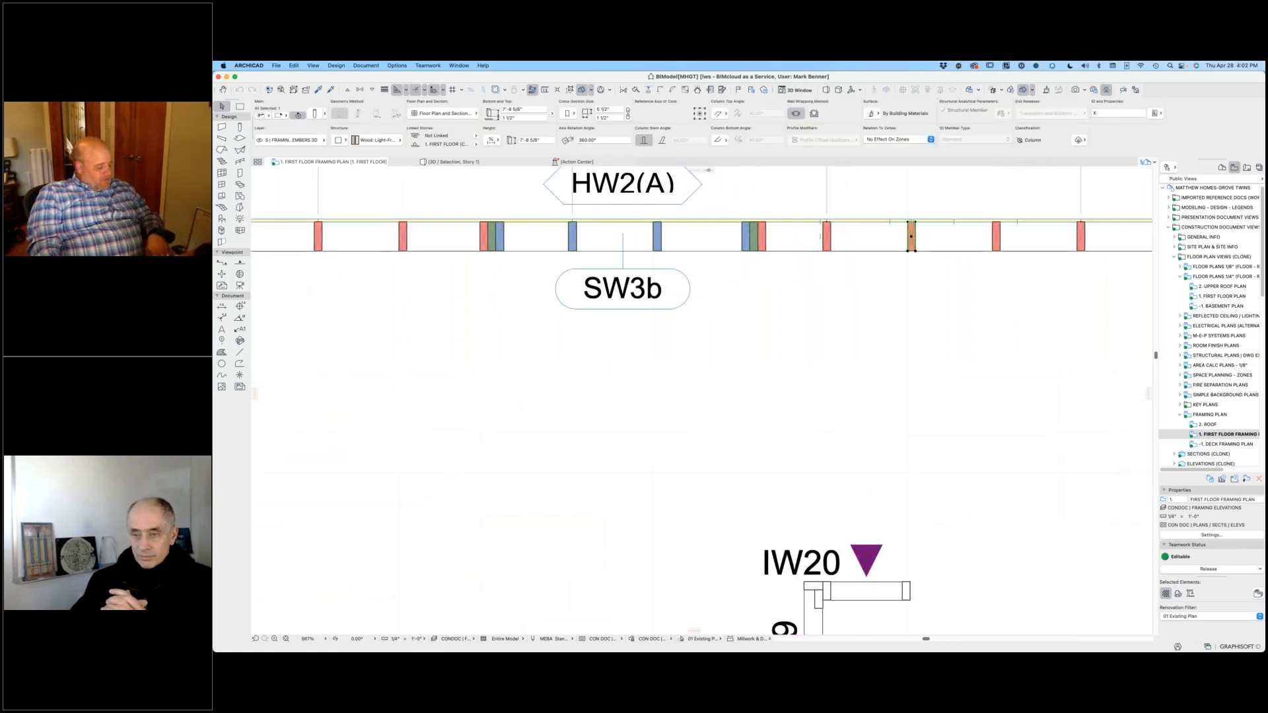
key(F5)
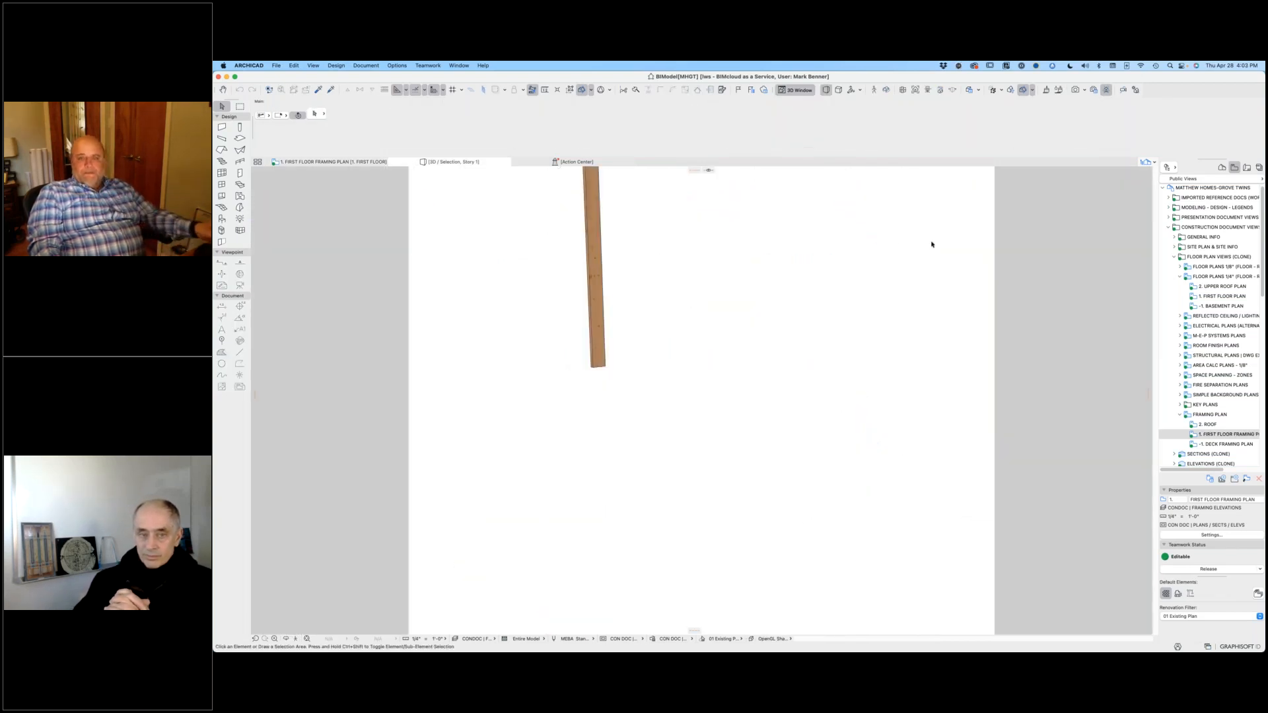
middle_drag(705, 230, 774, 355)
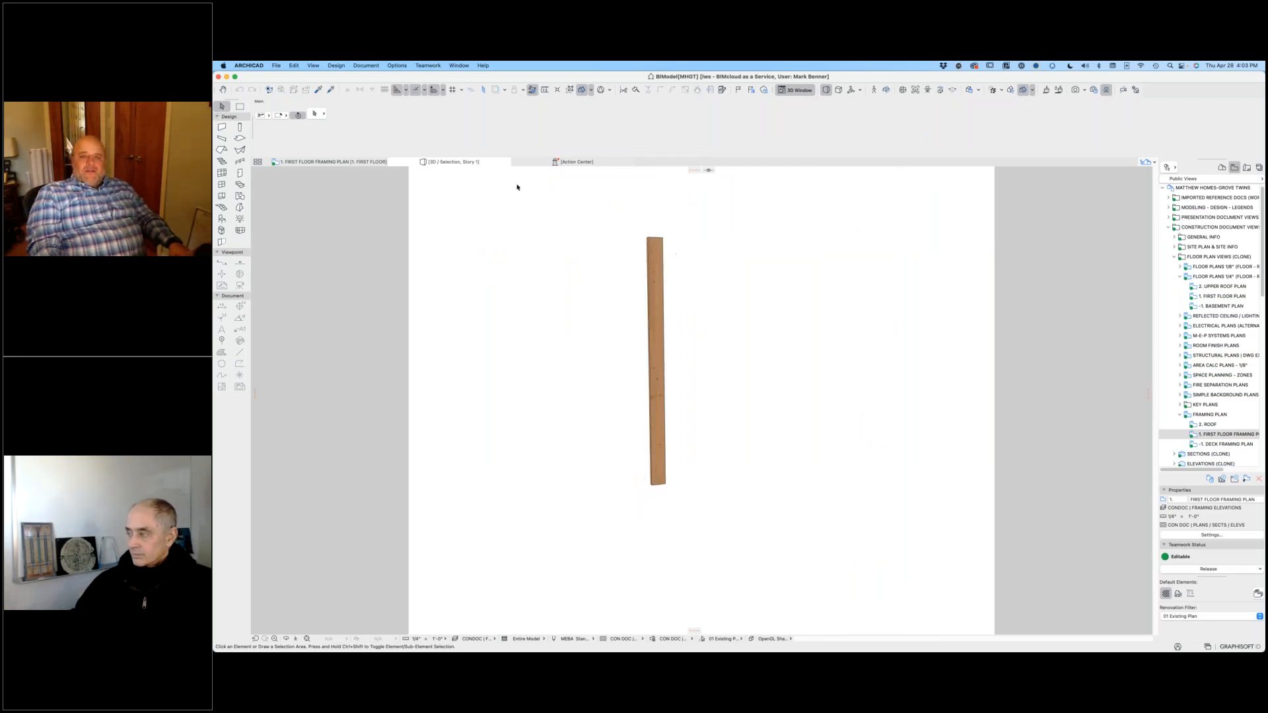
Step: Back in the framing plan, inspect the surface colors of the green and blue studs beside the SW3b opening
click(356, 163)
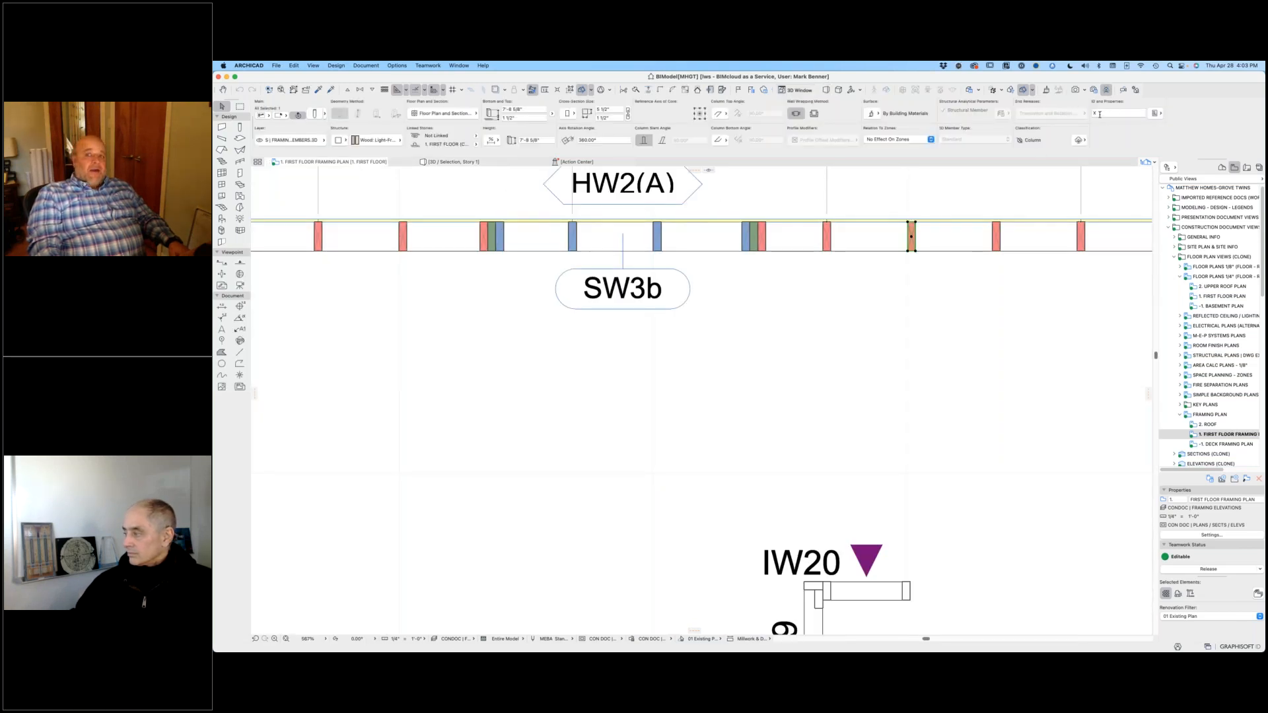
scroll(1073, 238, down, 3)
scroll(1037, 246, down, 2)
scroll(957, 278, up, 10)
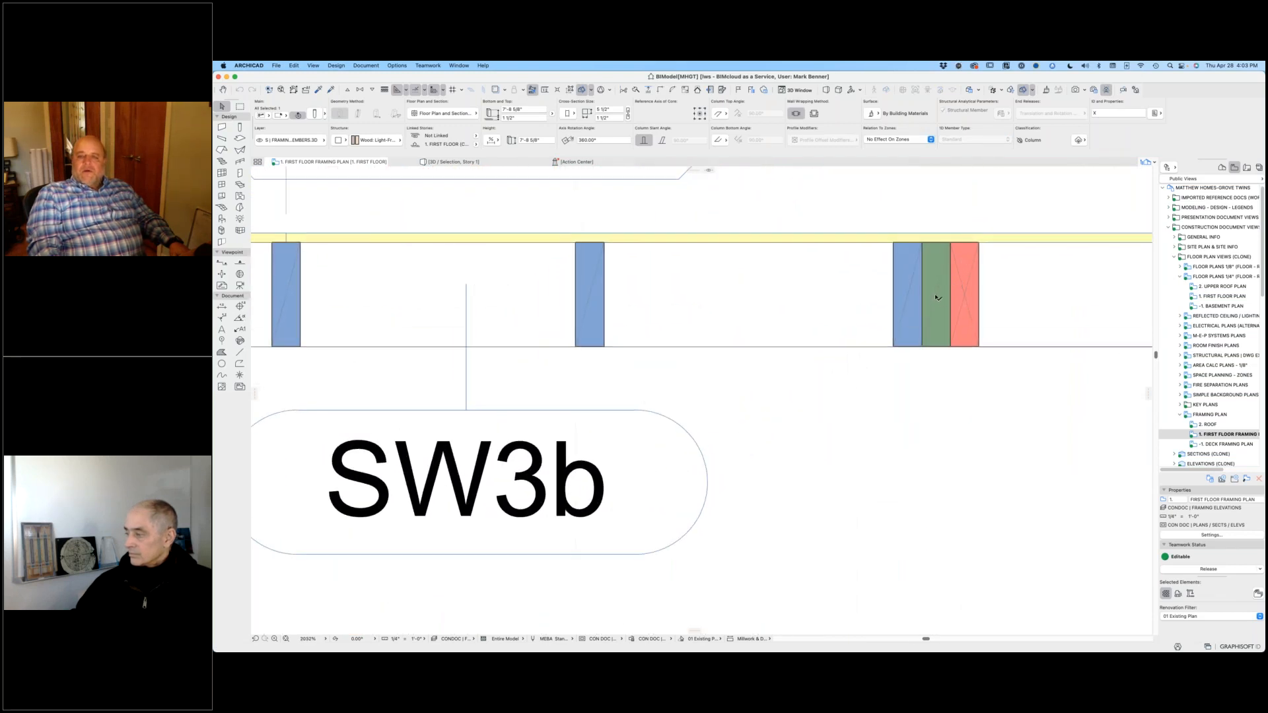
click(941, 301)
key(Escape)
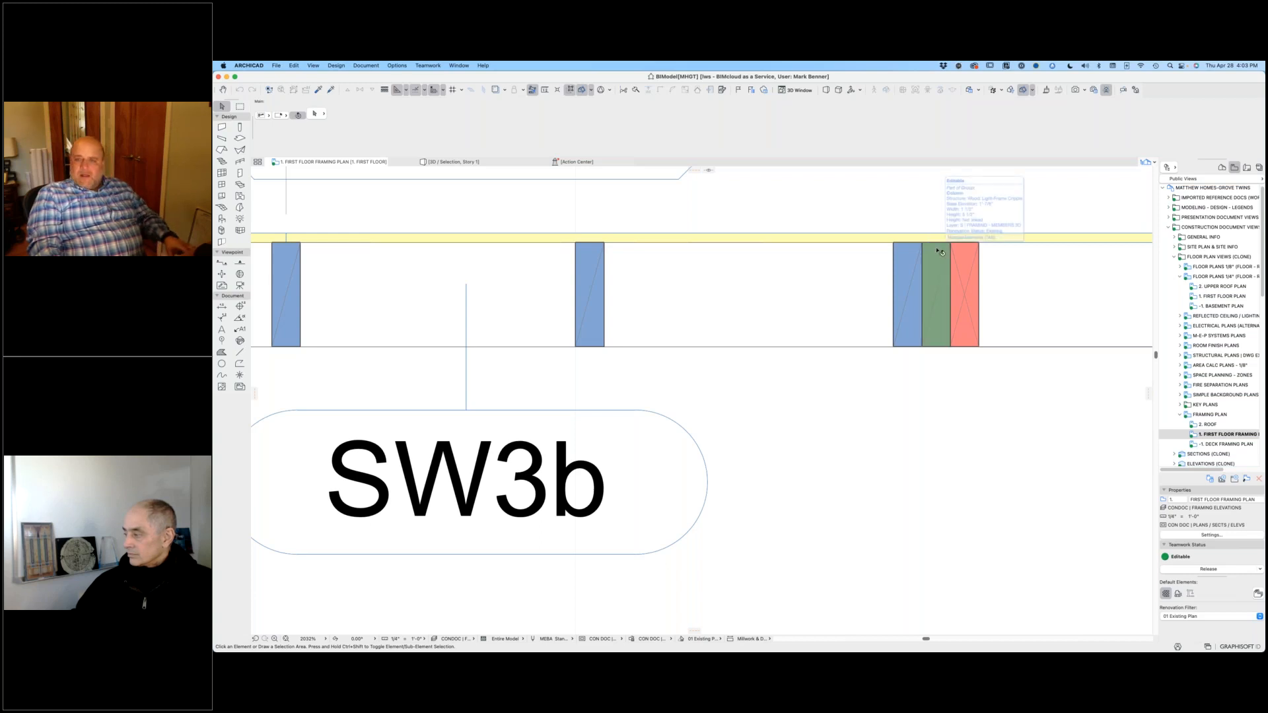
click(938, 246)
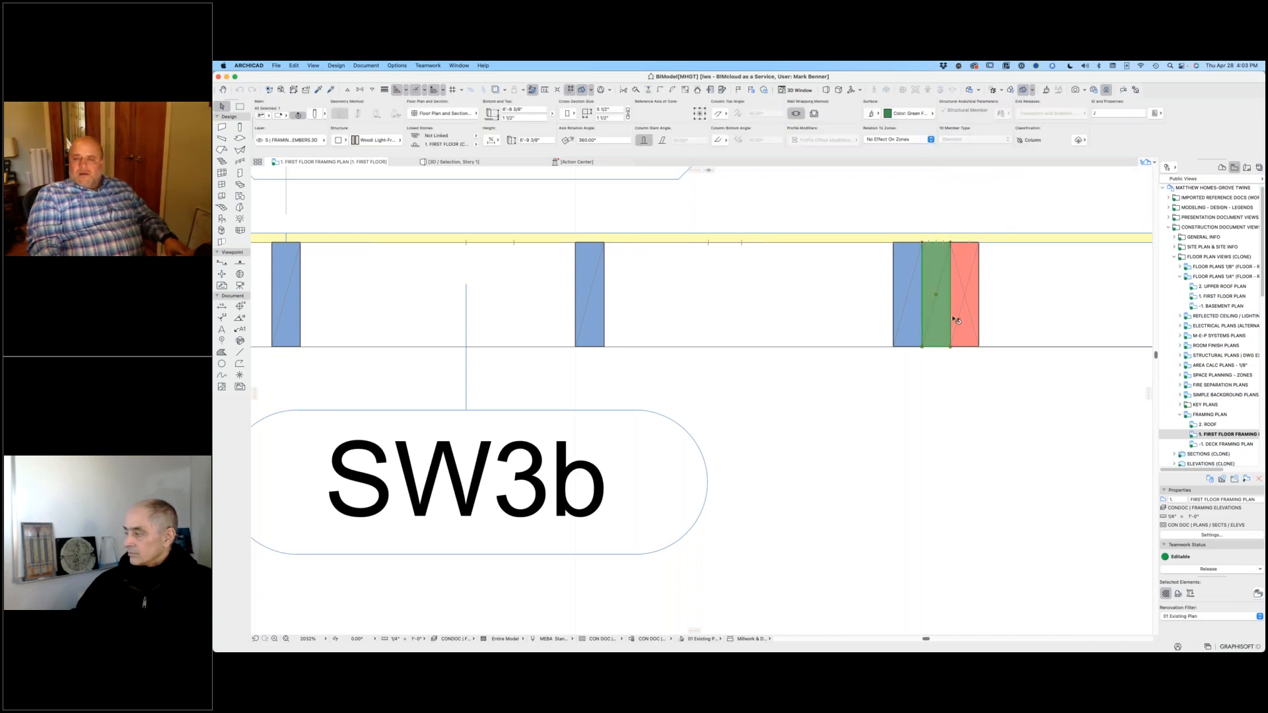
click(896, 247)
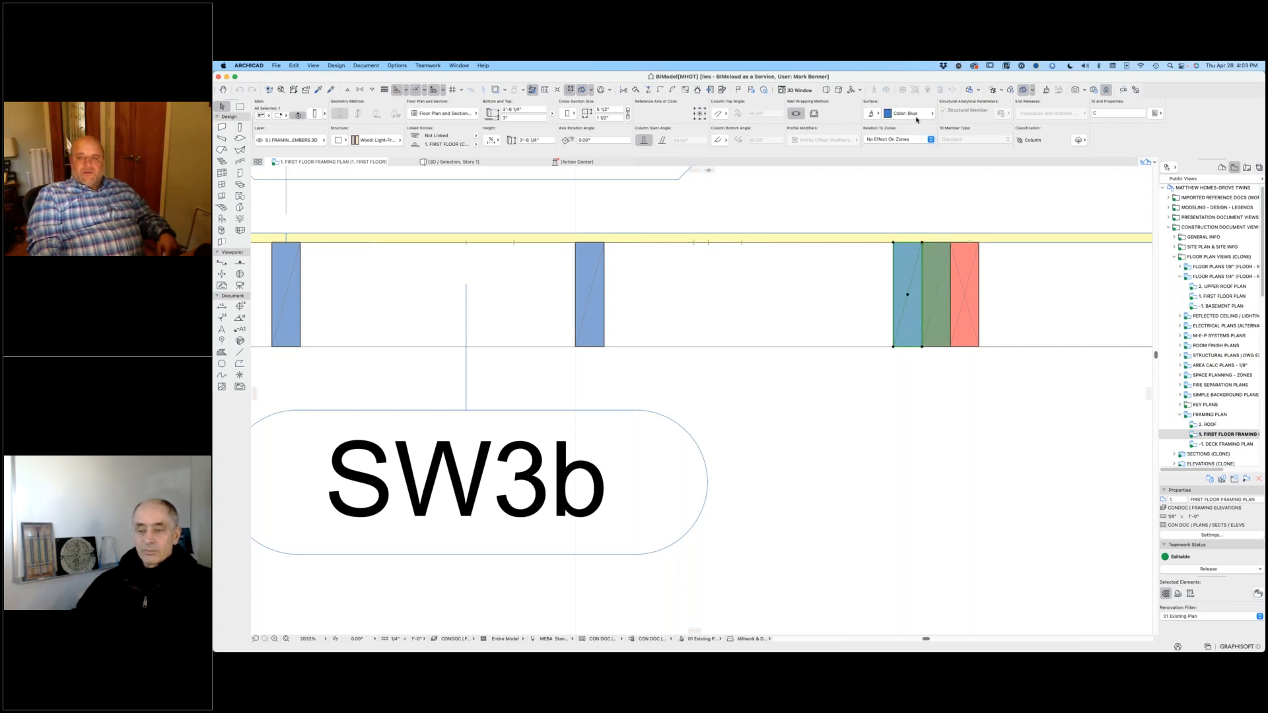
click(1055, 201)
Step: Open the saved Color Coded Framing 3D view
scroll(1044, 218, down, 5)
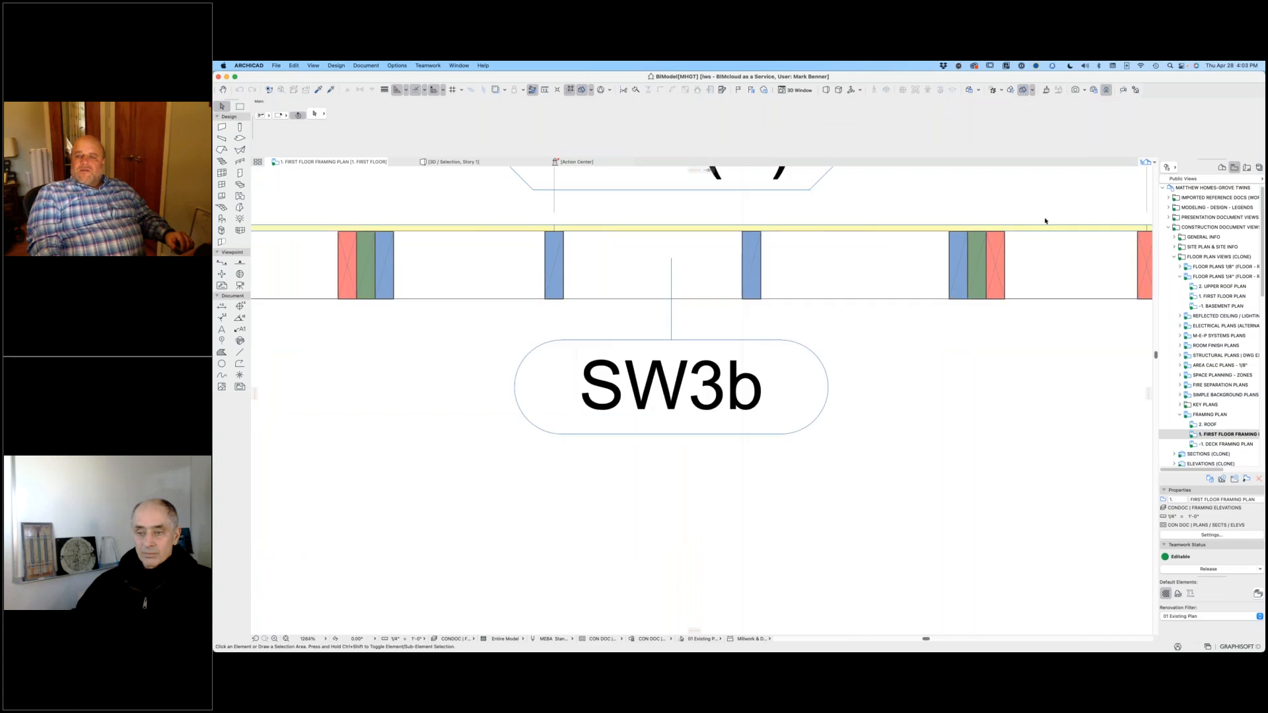
scroll(1190, 339, down, 15)
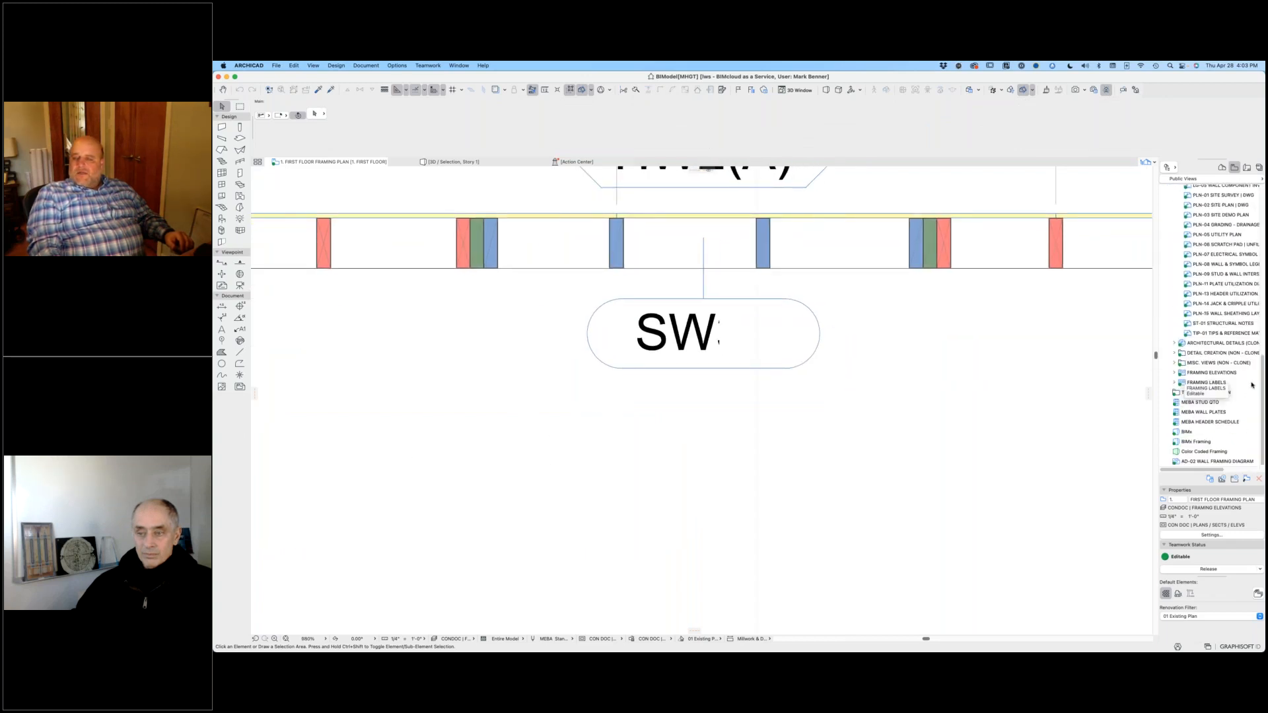
double_click(1180, 452)
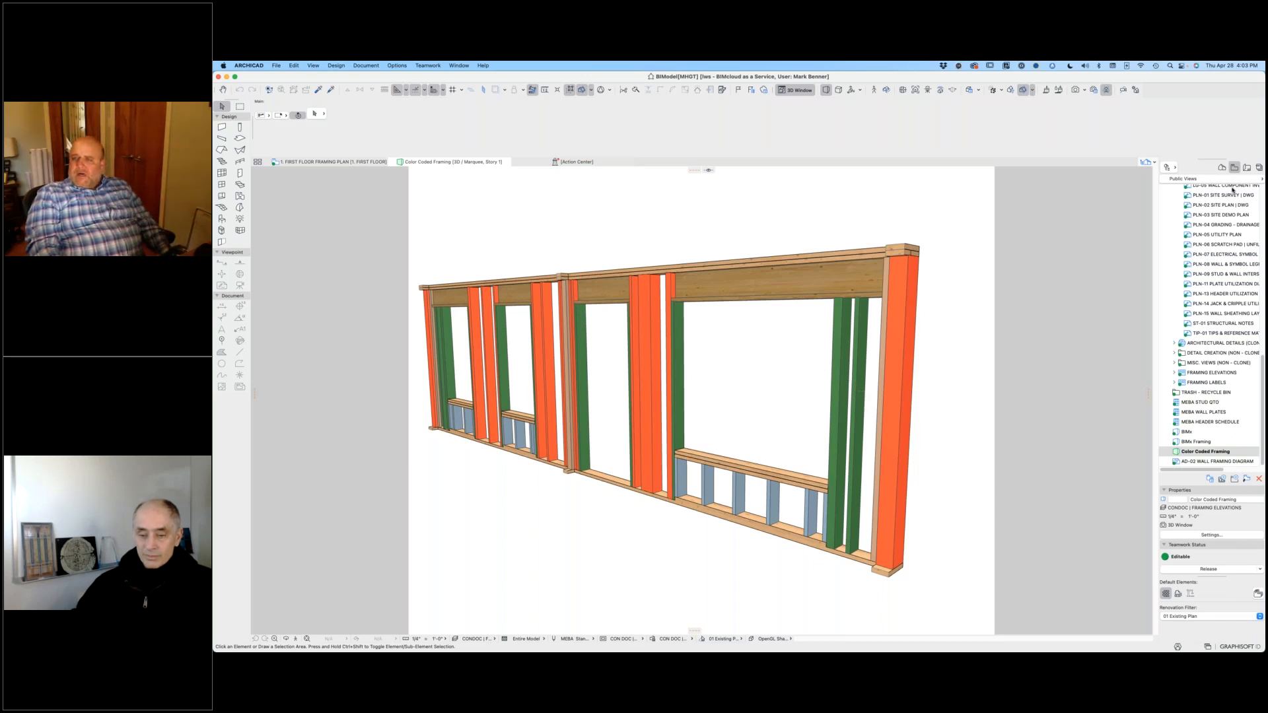
Step: Open the T-1 Title Sheet layout and examine its color-coded stud legend and the table of framing symbols
click(1247, 169)
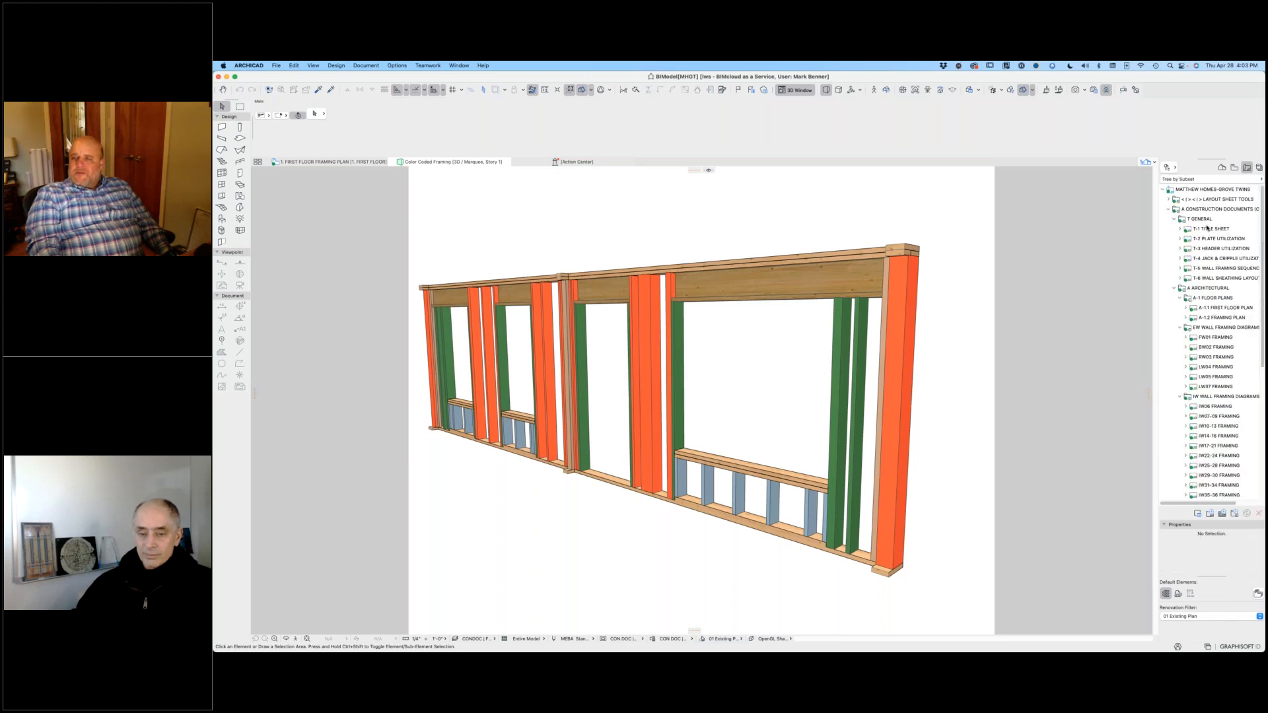
click(1208, 228)
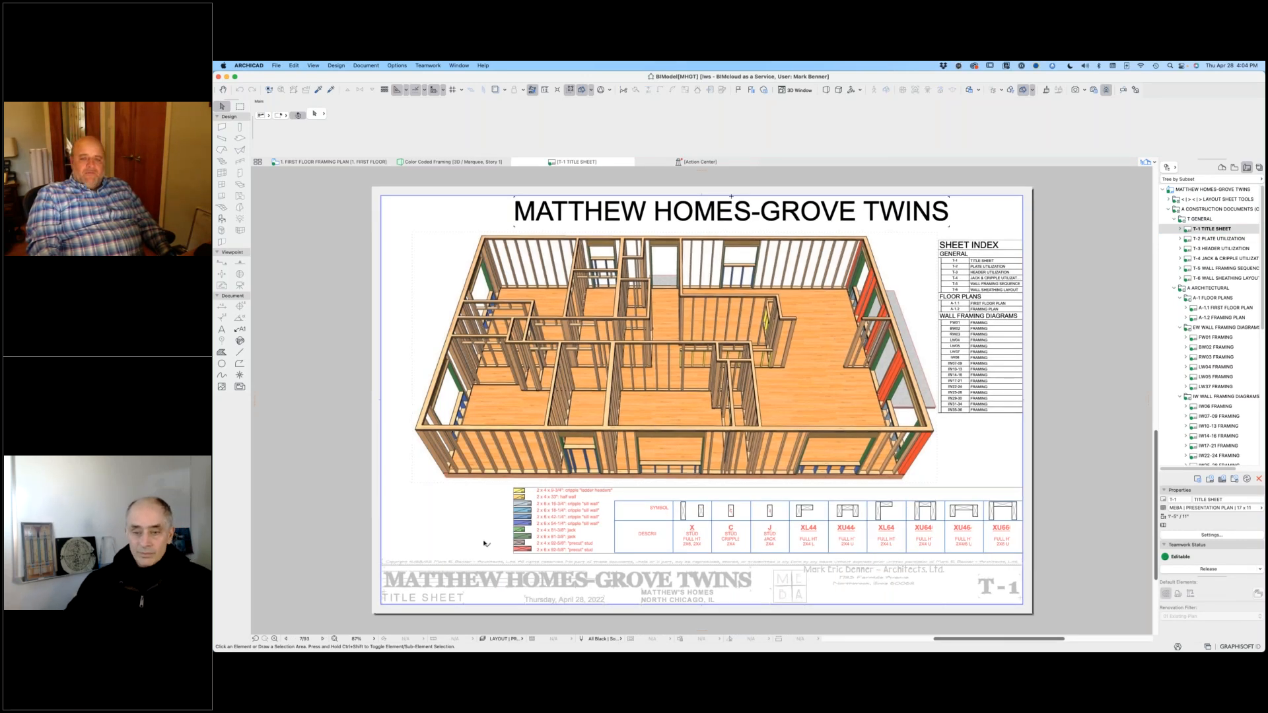
scroll(485, 543, up, 10)
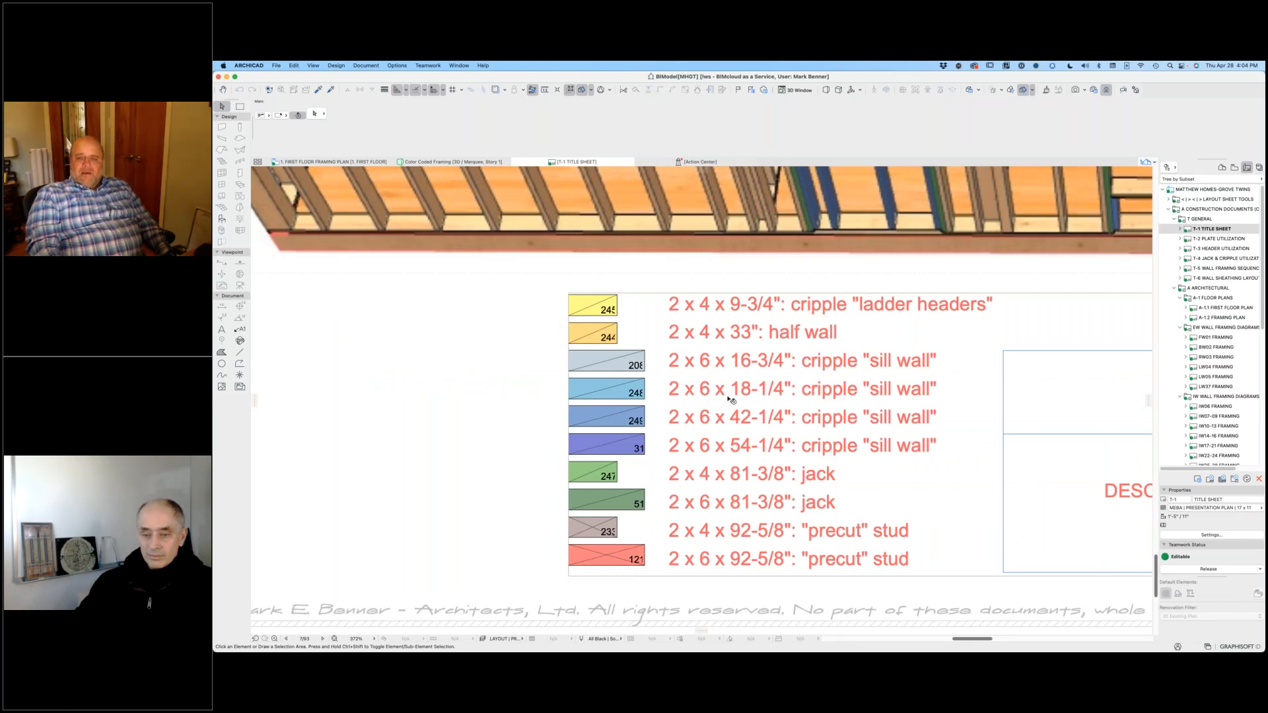
scroll(730, 400, down, 8)
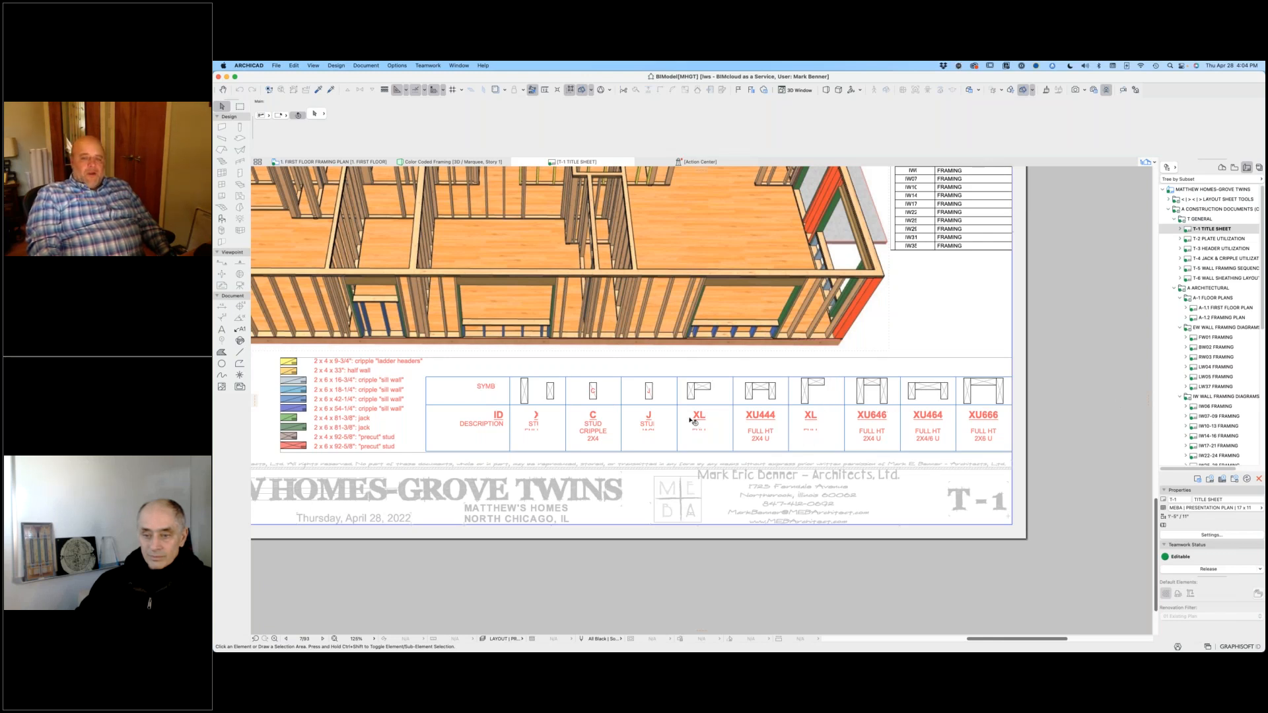
scroll(691, 420, up, 6)
scroll(806, 395, down, 7)
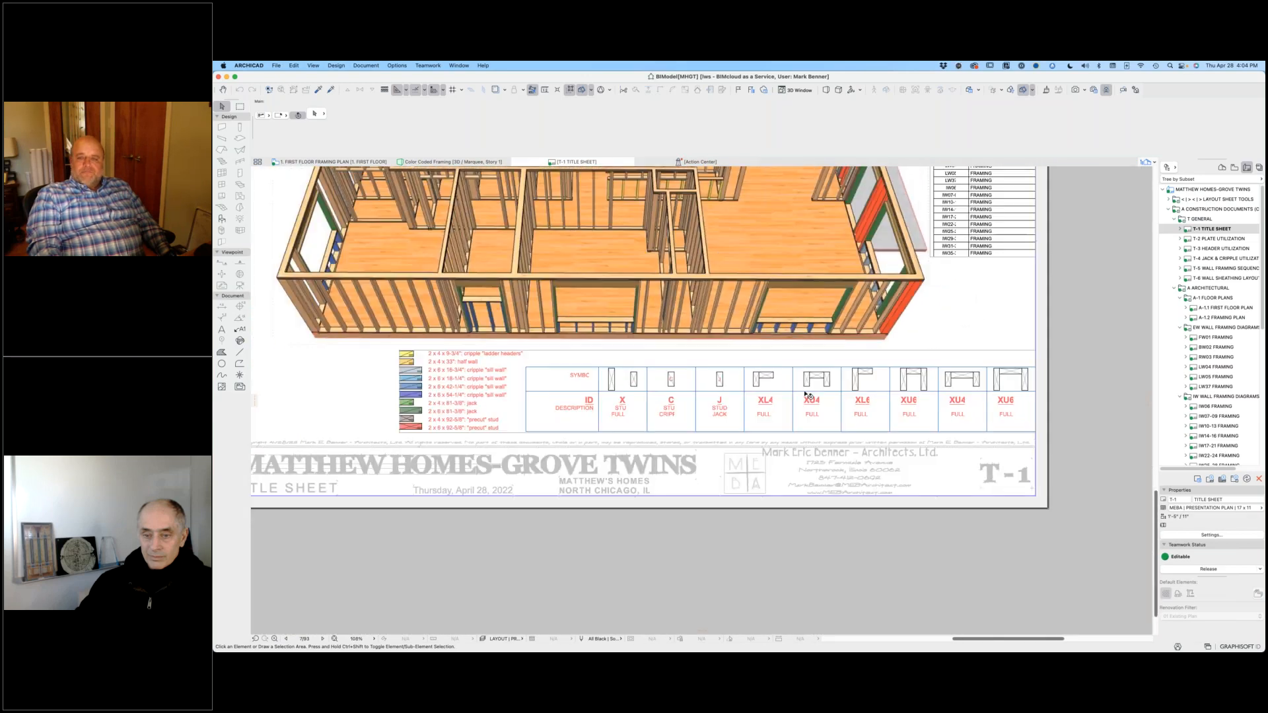
scroll(817, 433, down, 3)
middle_drag(818, 434, 826, 455)
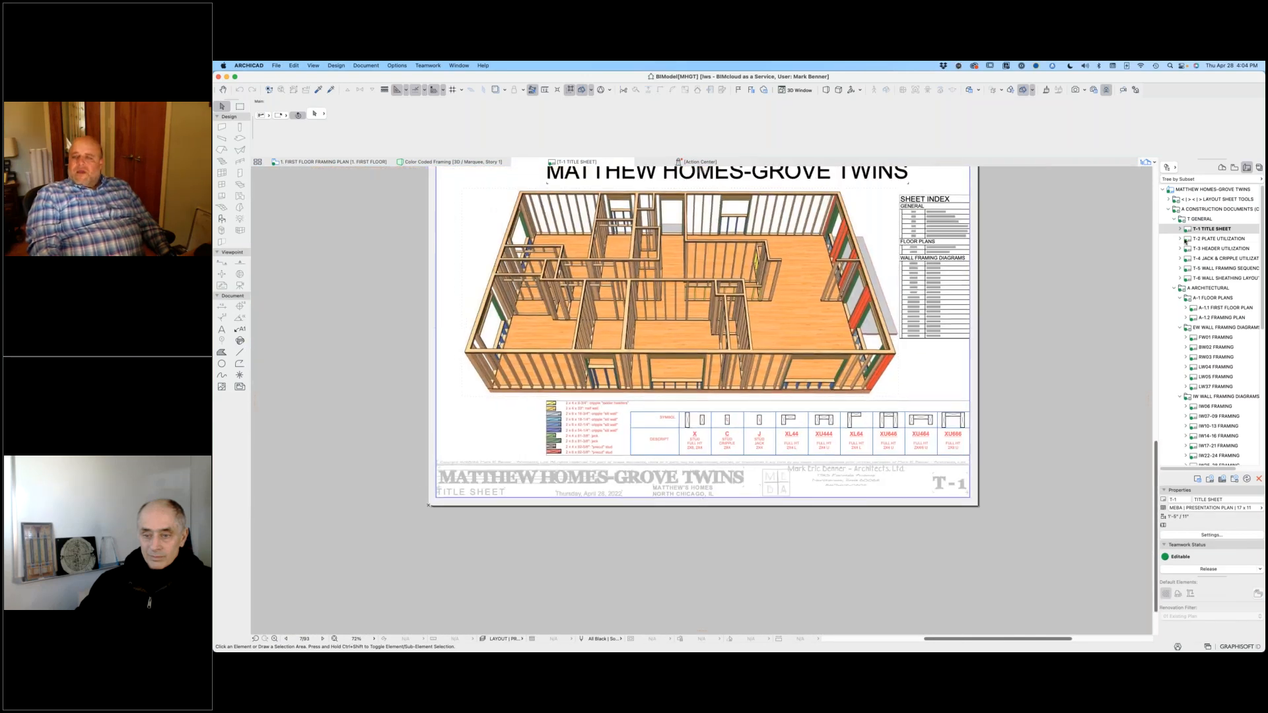
middle_drag(939, 255, 943, 284)
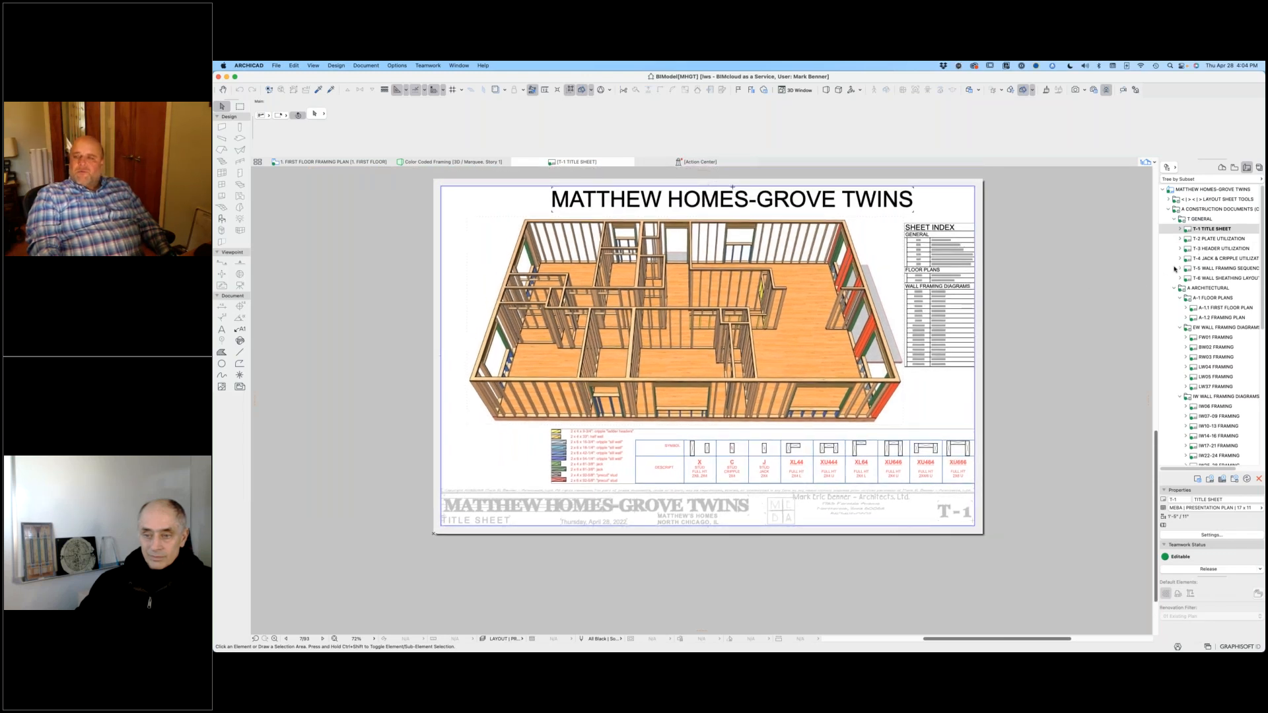
Step: Examine the wall plates schedule and plate diagram on the T-2 Plate Utilization sheet, and return to the first floor framing plan
double_click(1189, 239)
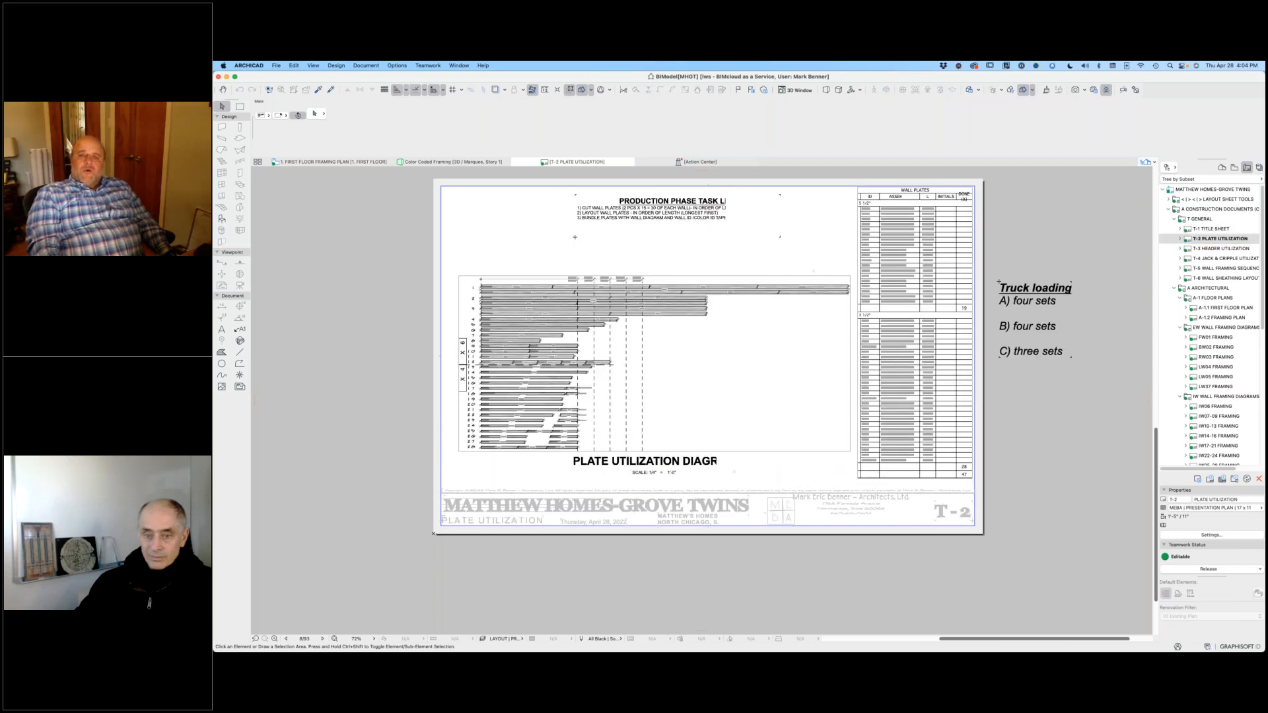
scroll(918, 215, up, 5)
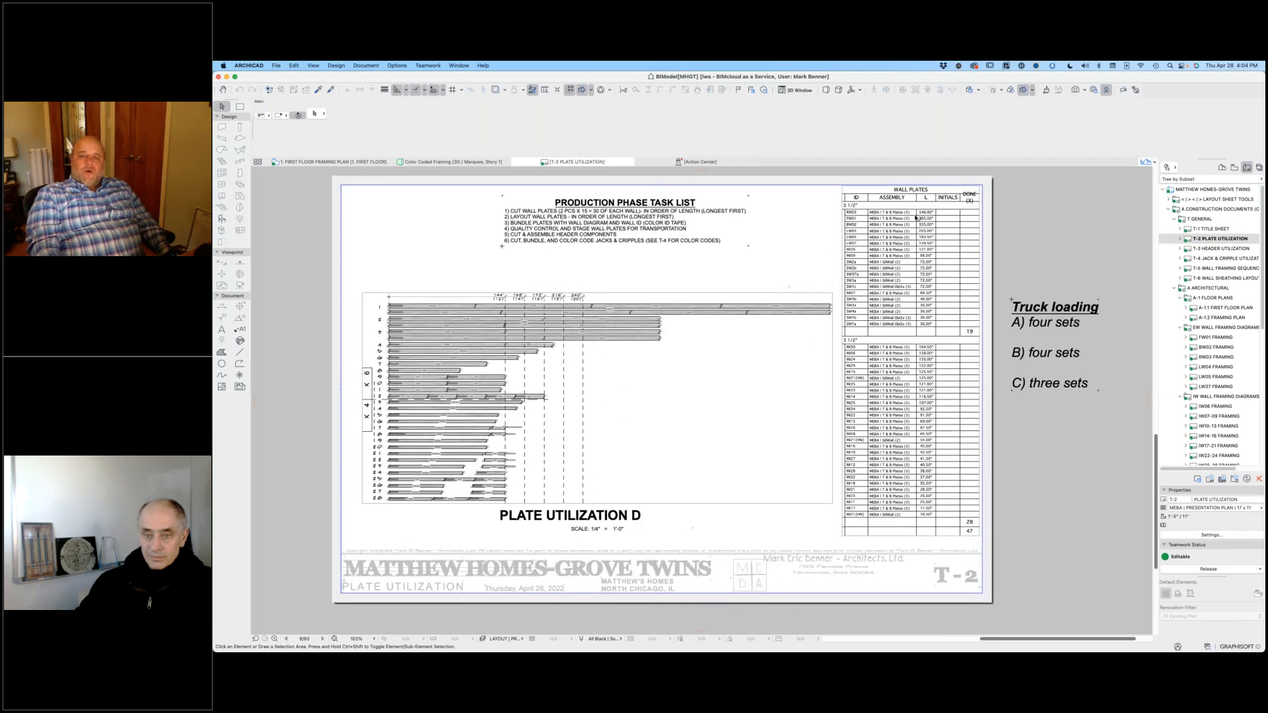
scroll(917, 218, up, 5)
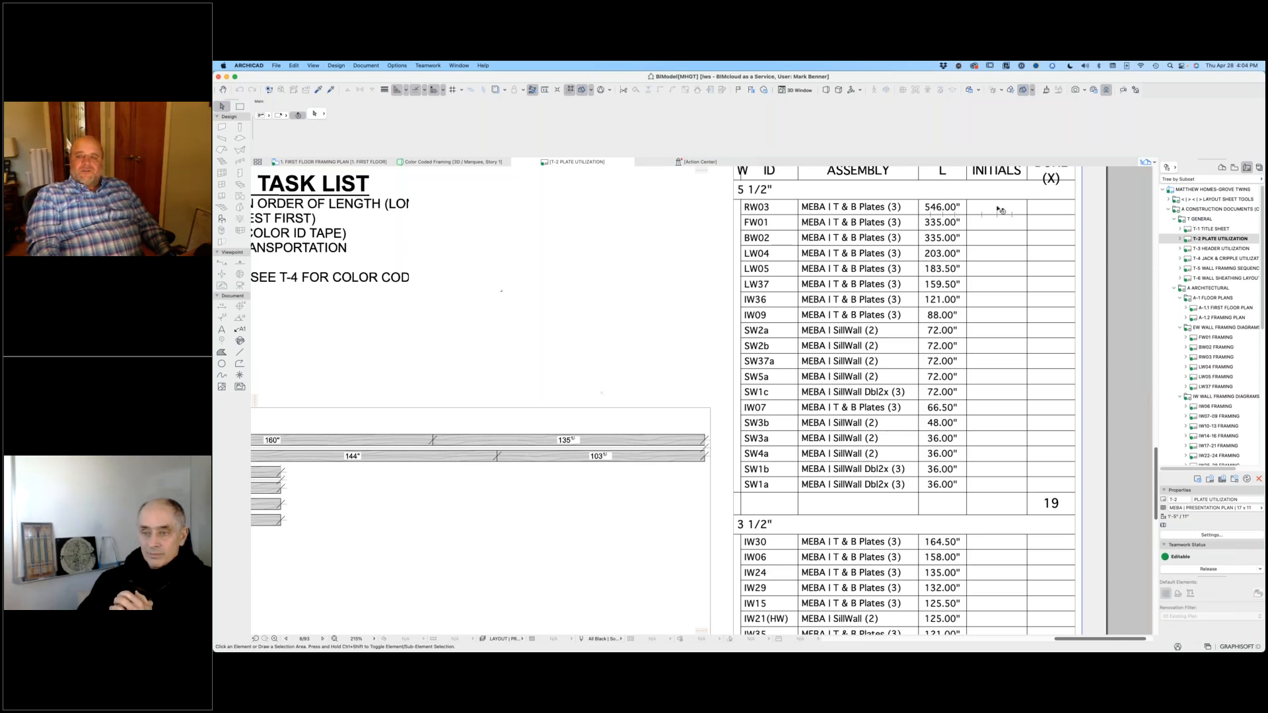
scroll(951, 221, up, 1)
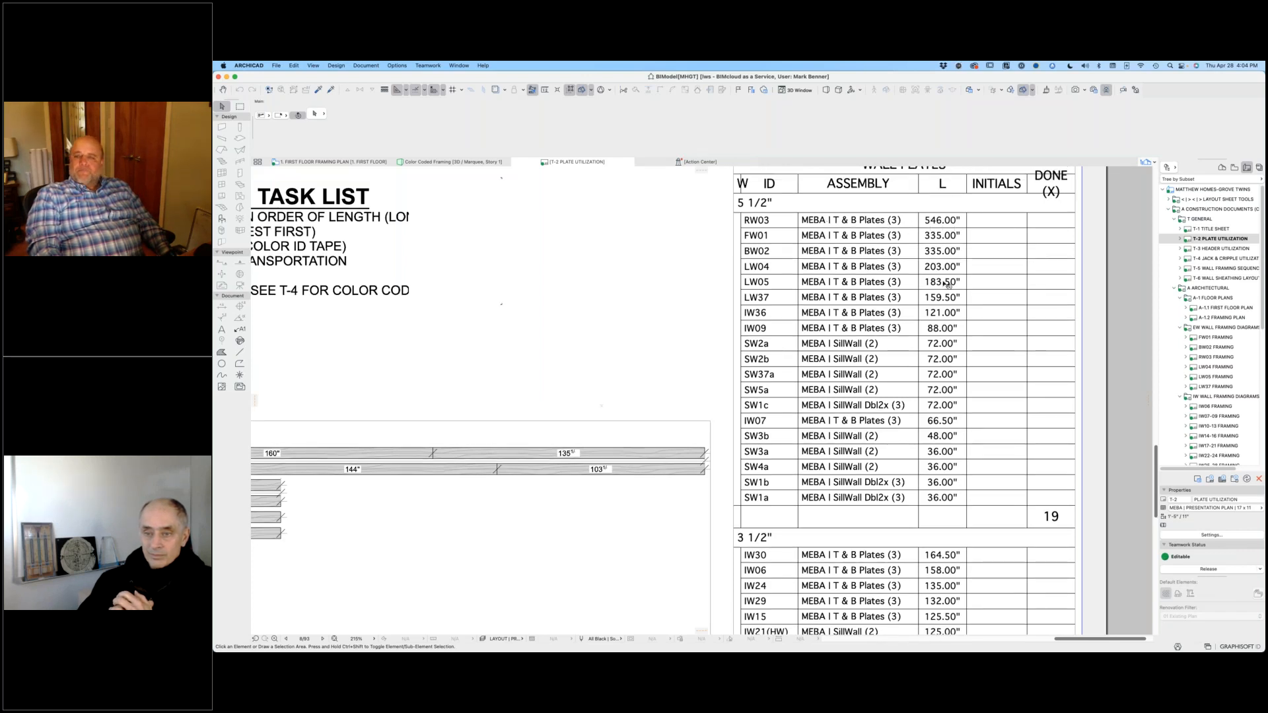
scroll(943, 288, down, 3)
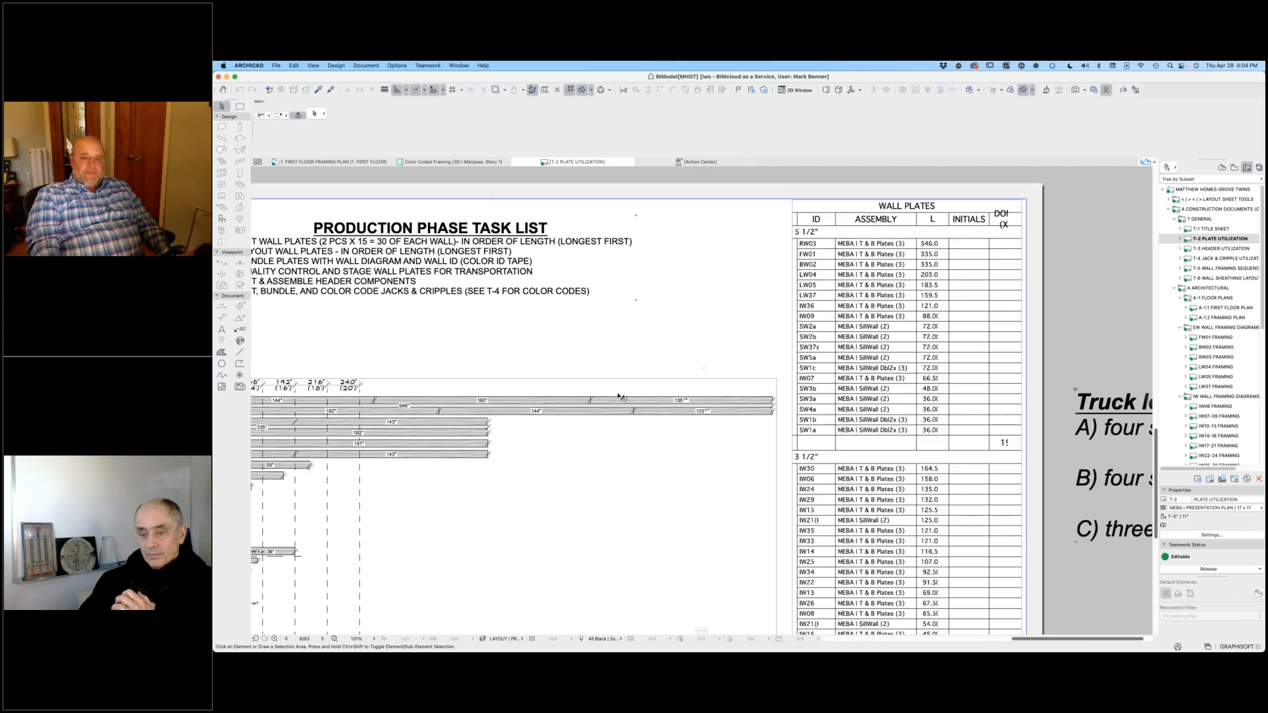
scroll(624, 395, down, 3)
scroll(508, 349, up, 5)
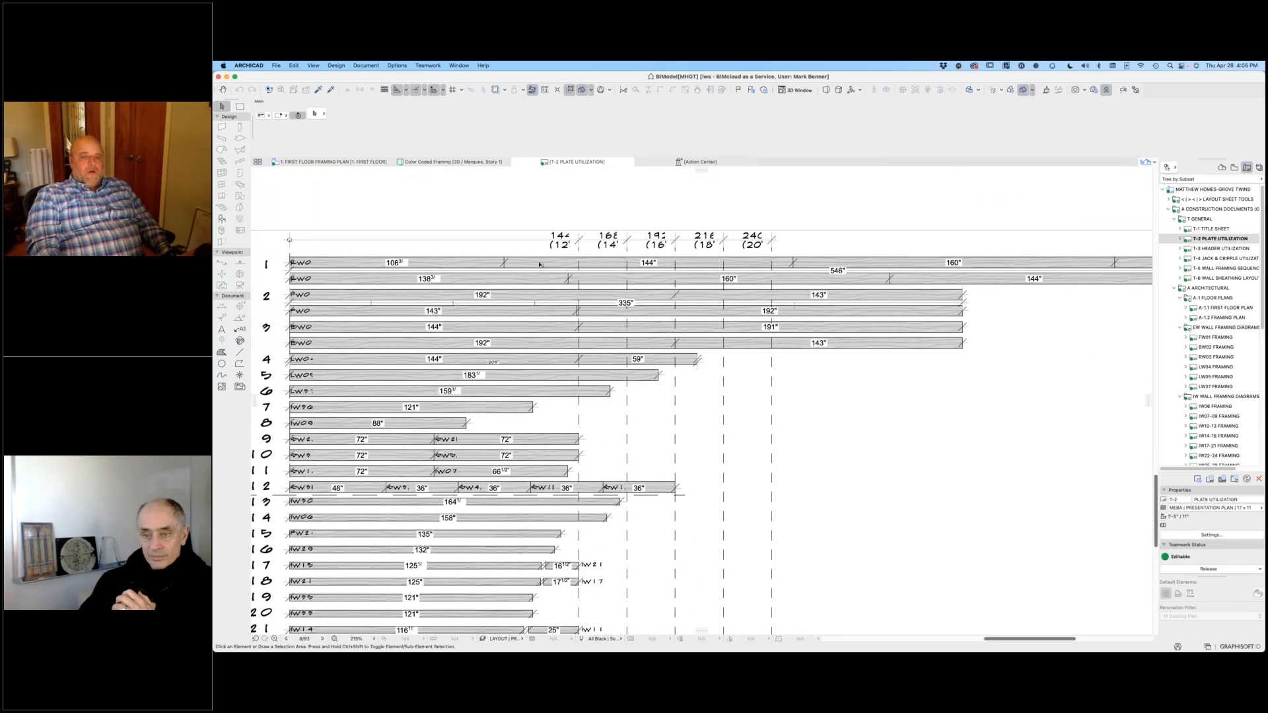
scroll(335, 253, up, 5)
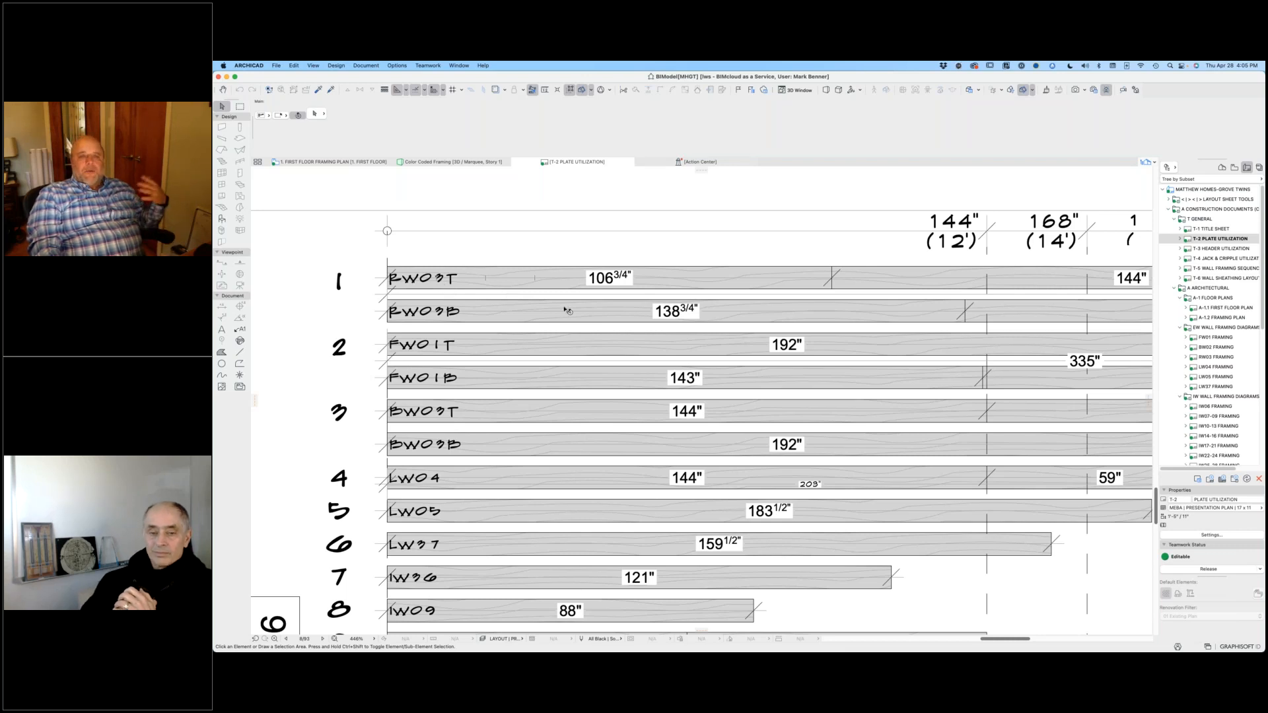
click(312, 163)
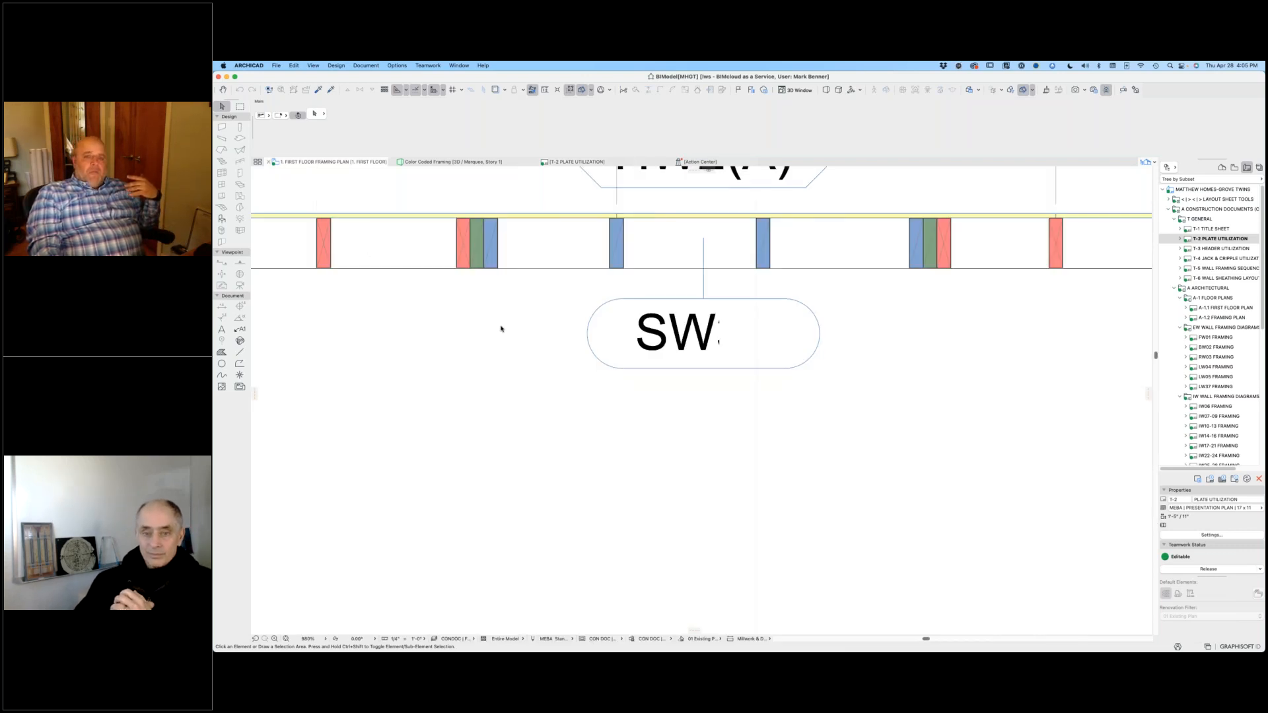
Step: Look over the whole first floor framing plan and the framing of interior walls IW29 to IW36
scroll(507, 333, down, 10)
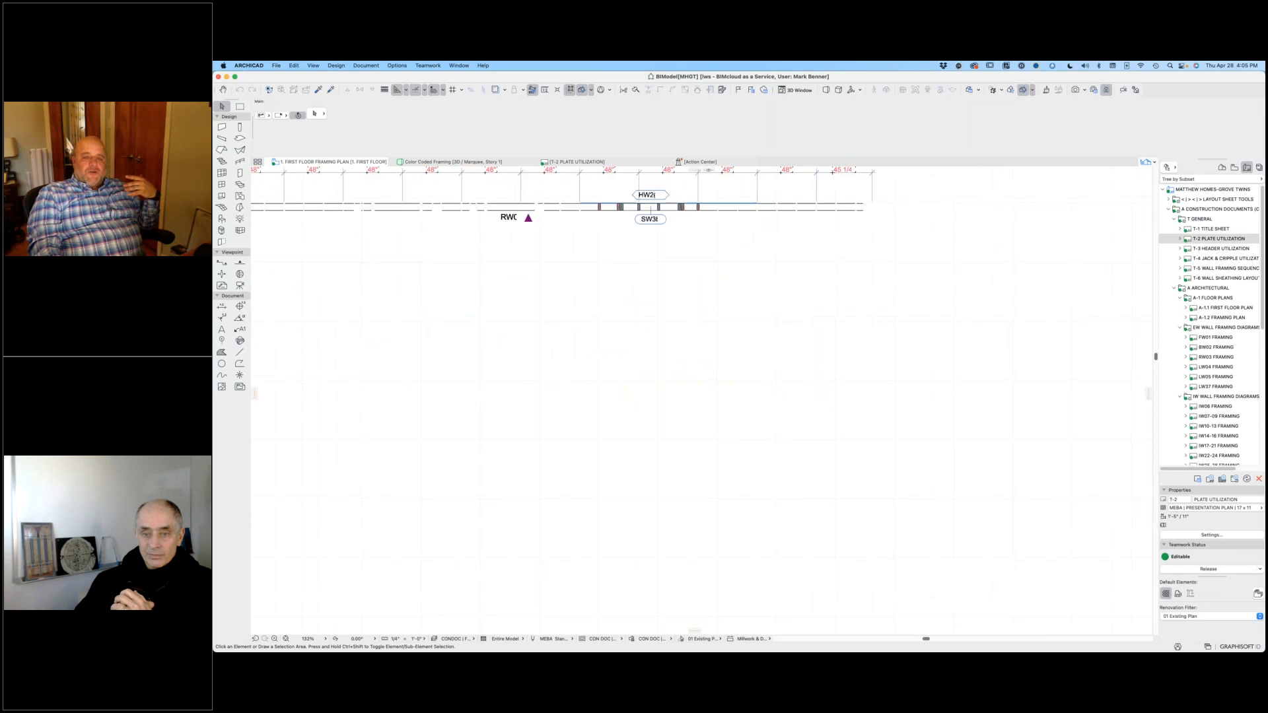
scroll(648, 308, down, 1)
middle_drag(661, 309, 793, 308)
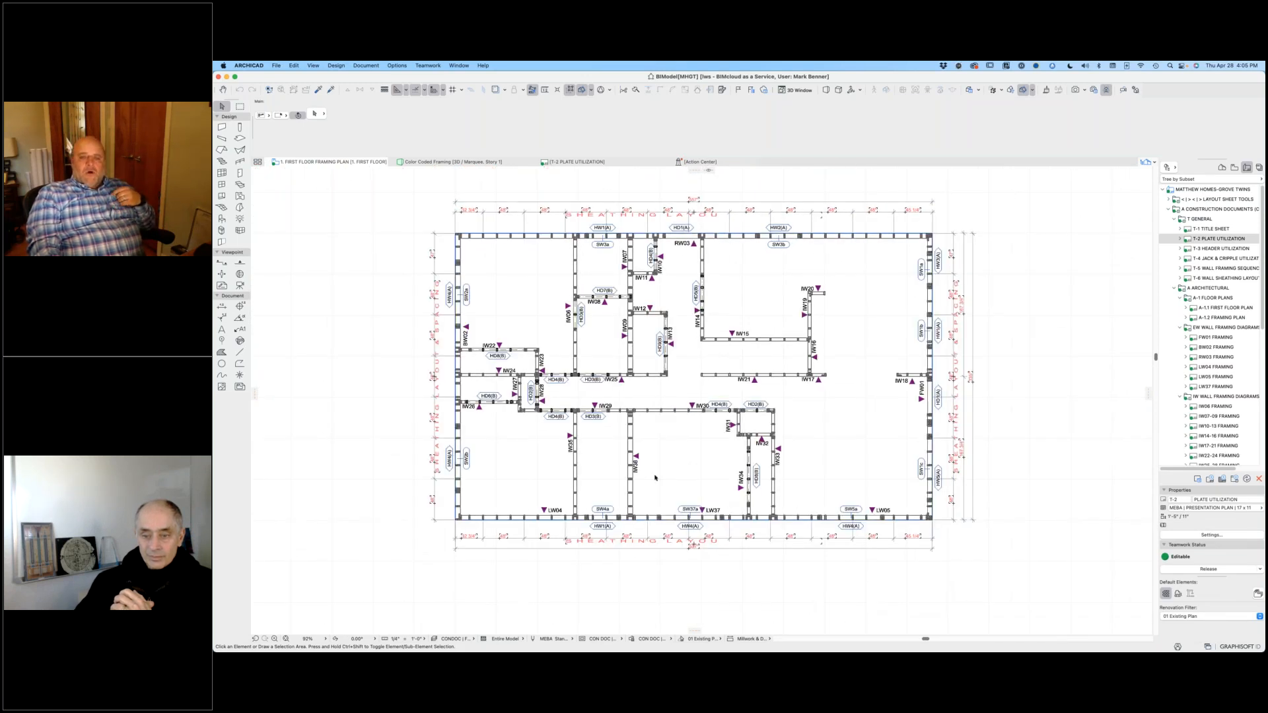
scroll(655, 475, up, 2)
scroll(655, 474, up, 4)
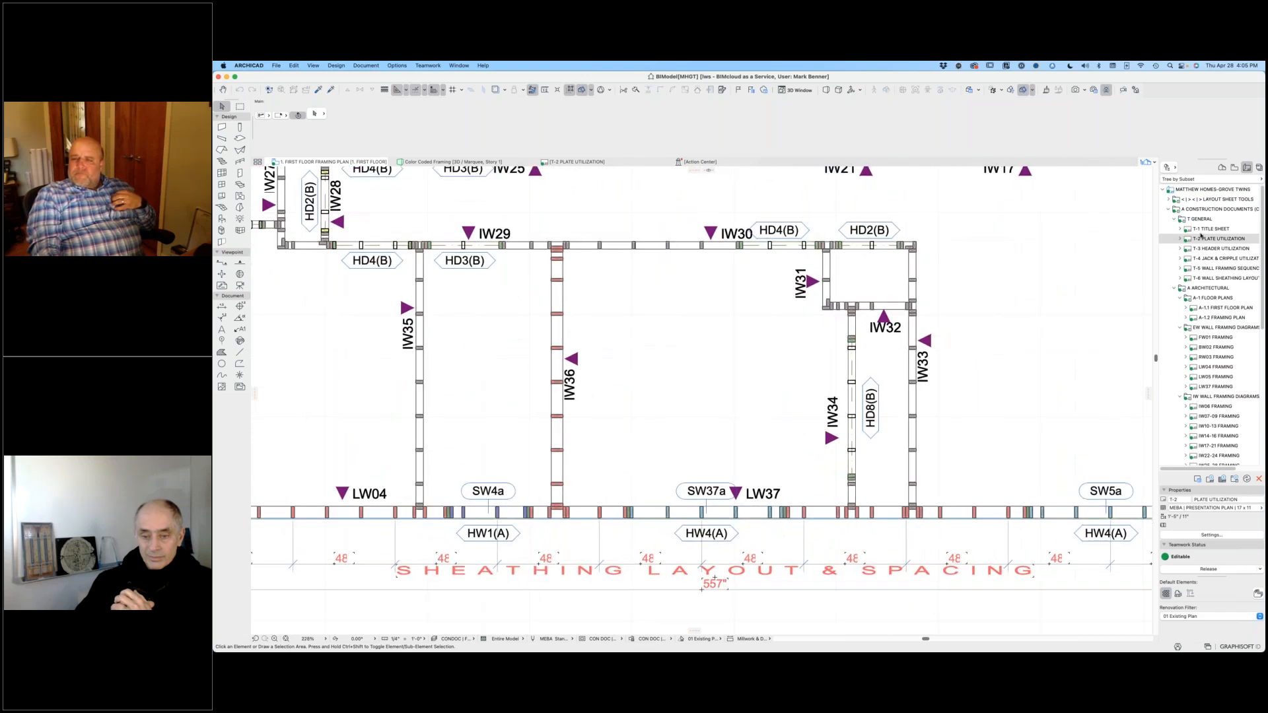
Step: Open the saved 1. First Floor Plan view from the project's floor plan views
click(1234, 169)
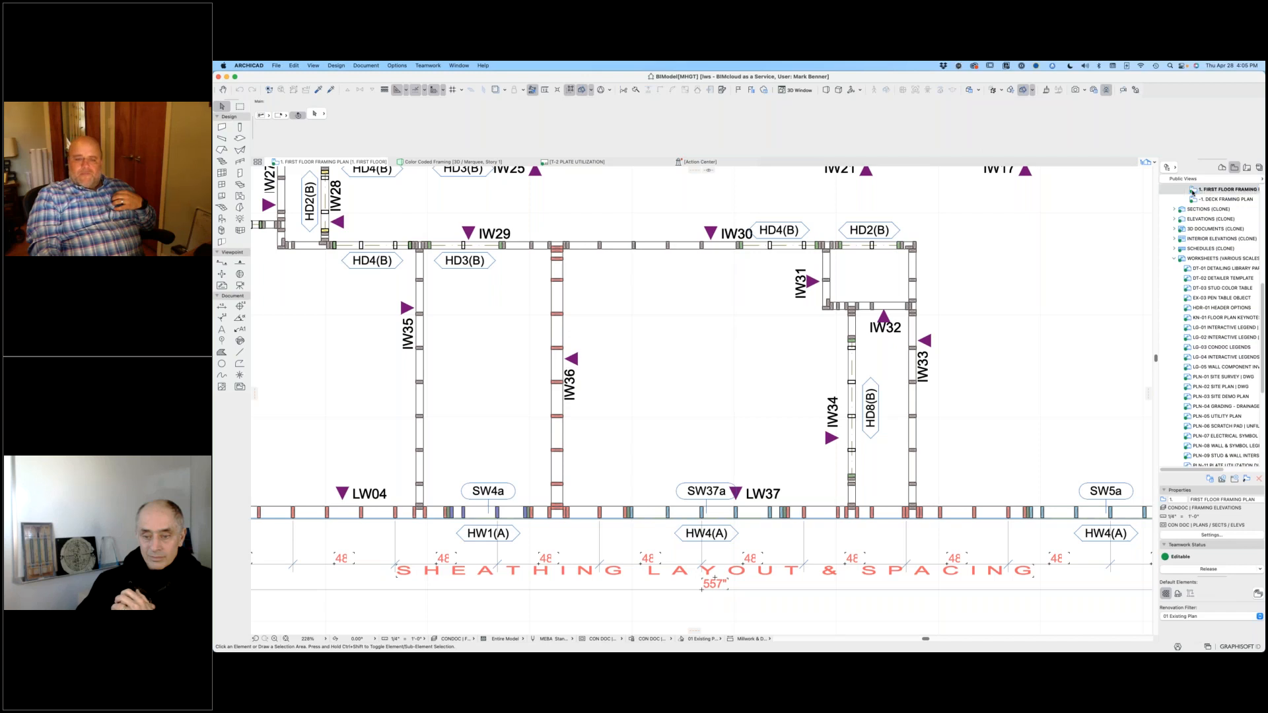
scroll(1225, 221, up, 5)
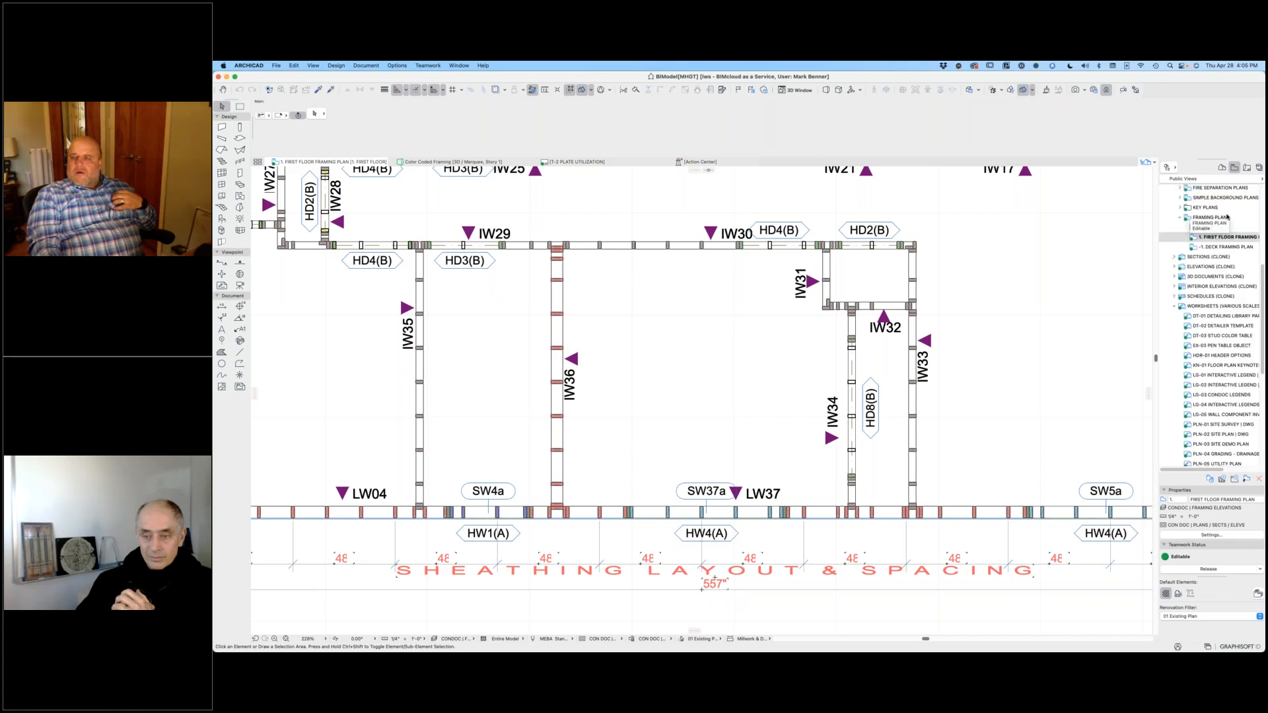
click(1227, 225)
double_click(1227, 226)
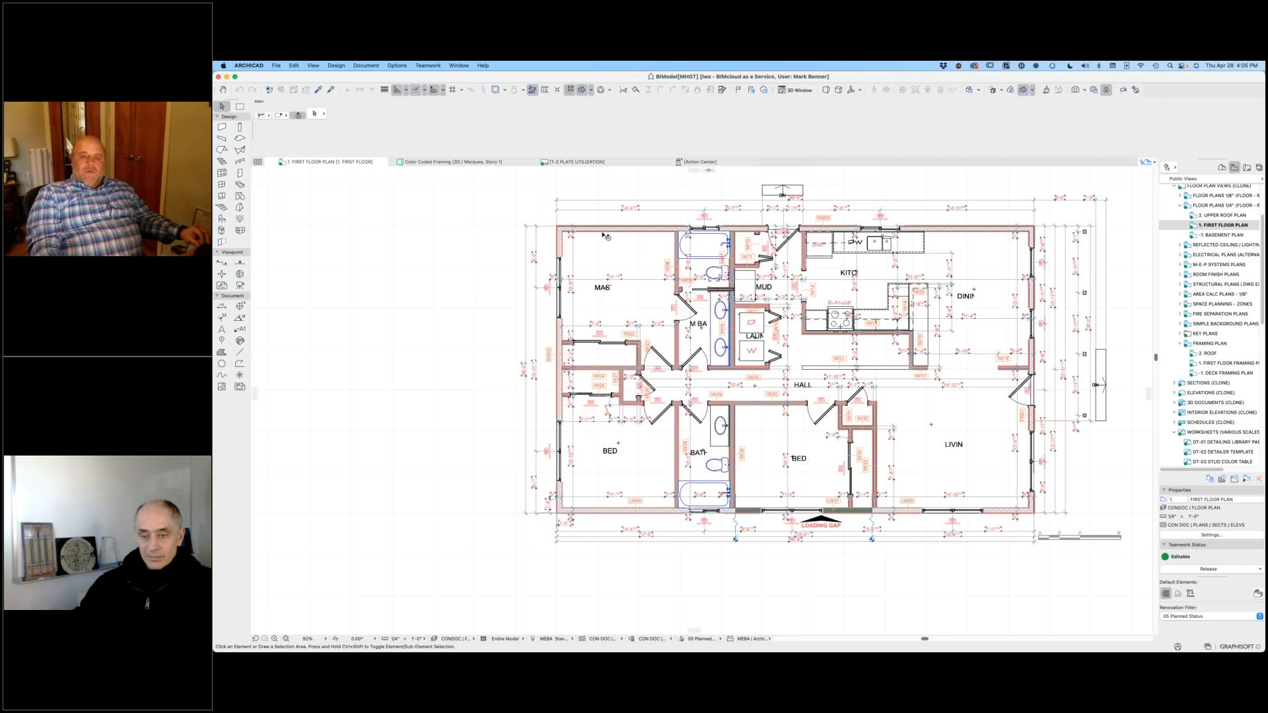
Step: Examine the wall ID labels and dimensions across the first floor plan, from the kitchen and dining area to the loading gap
scroll(700, 390, up, 5)
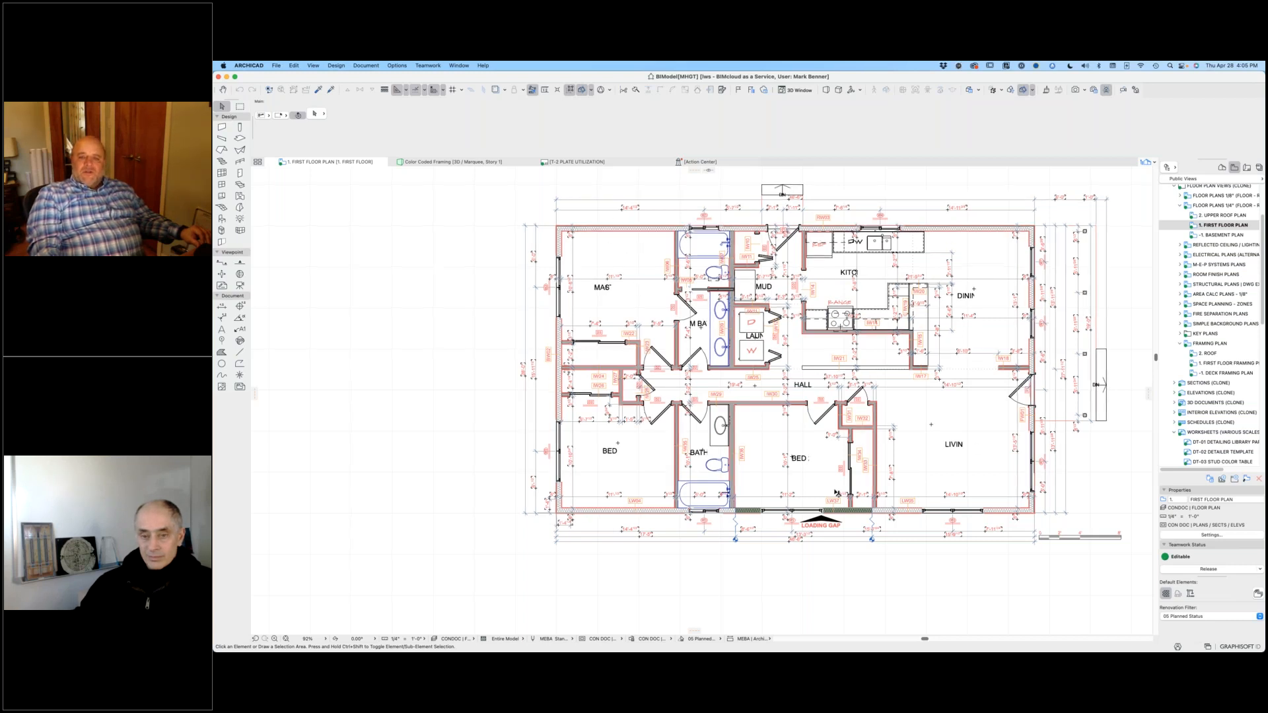
scroll(844, 332, down, 3)
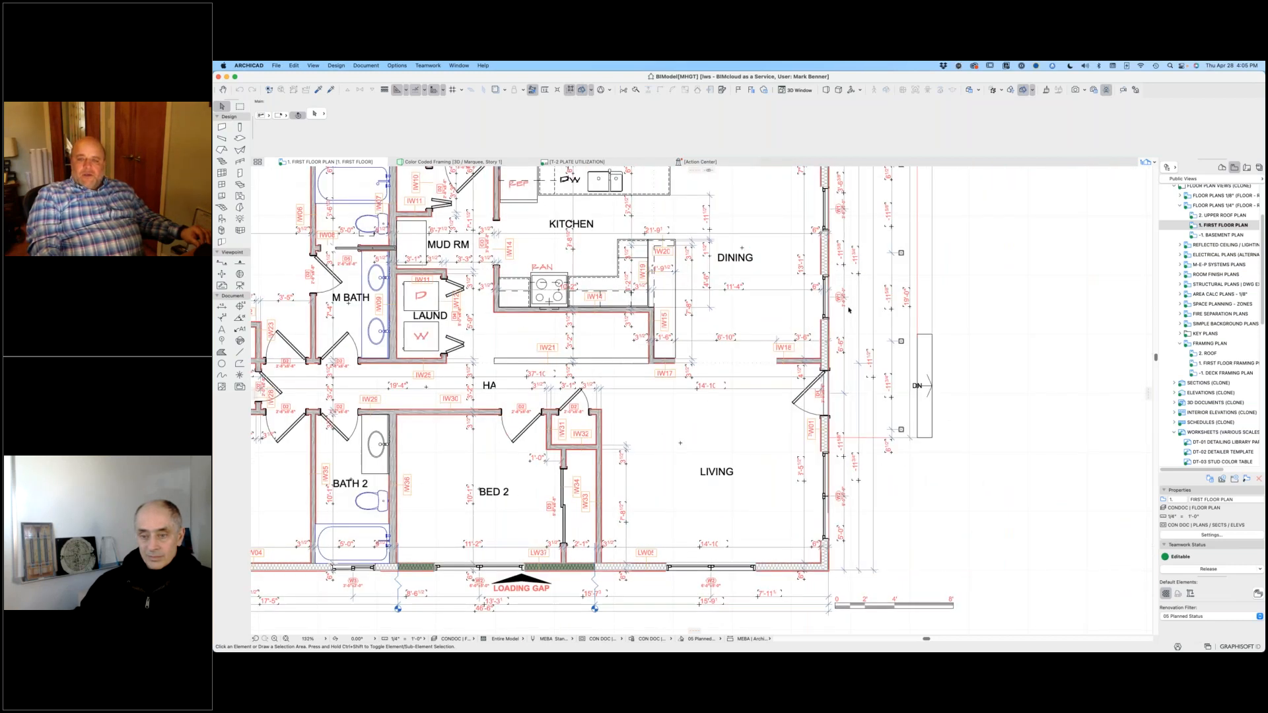
scroll(844, 333, up, 10)
scroll(844, 332, down, 5)
scroll(842, 393, up, 4)
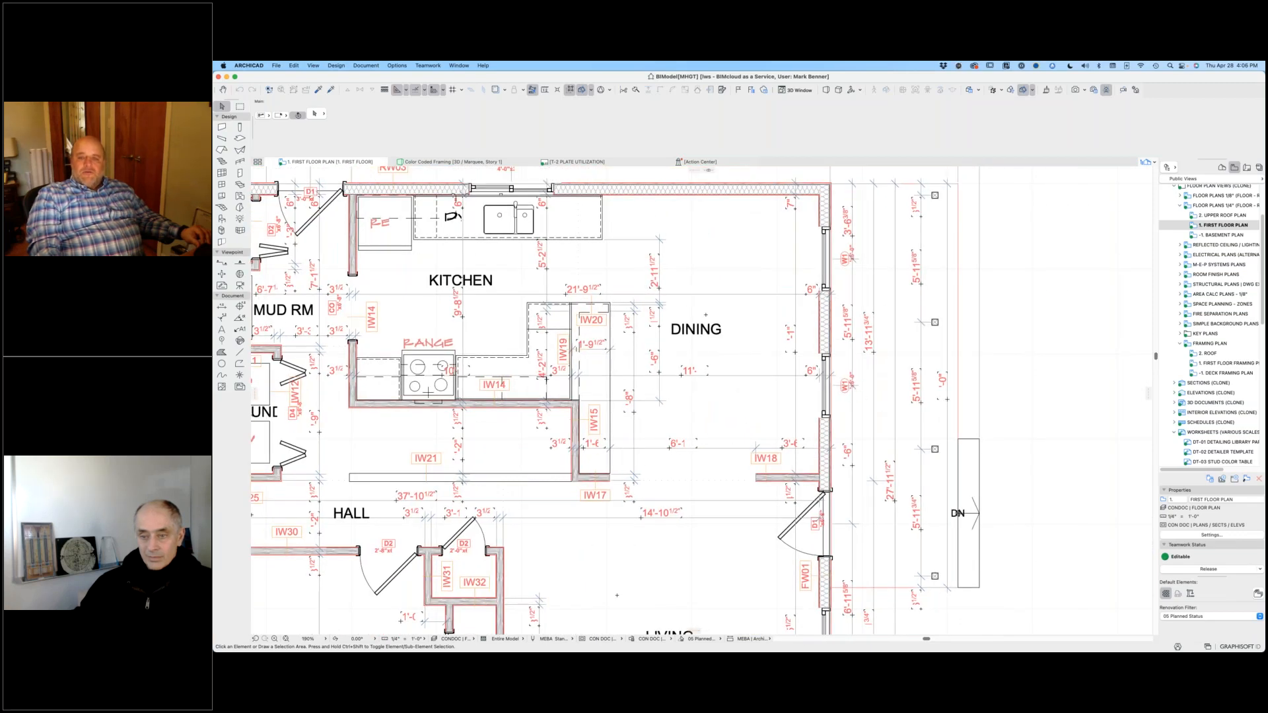
scroll(859, 397, down, 3)
middle_drag(910, 395, 1133, 373)
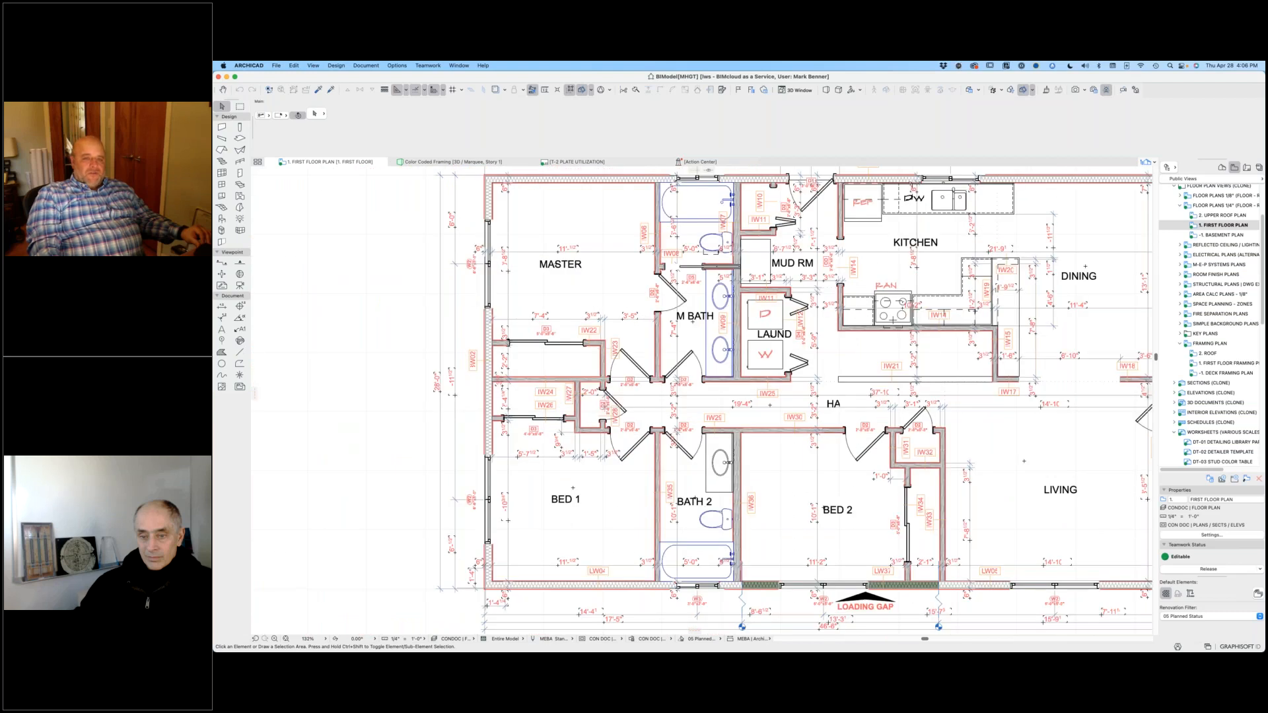
middle_drag(472, 395, 293, 500)
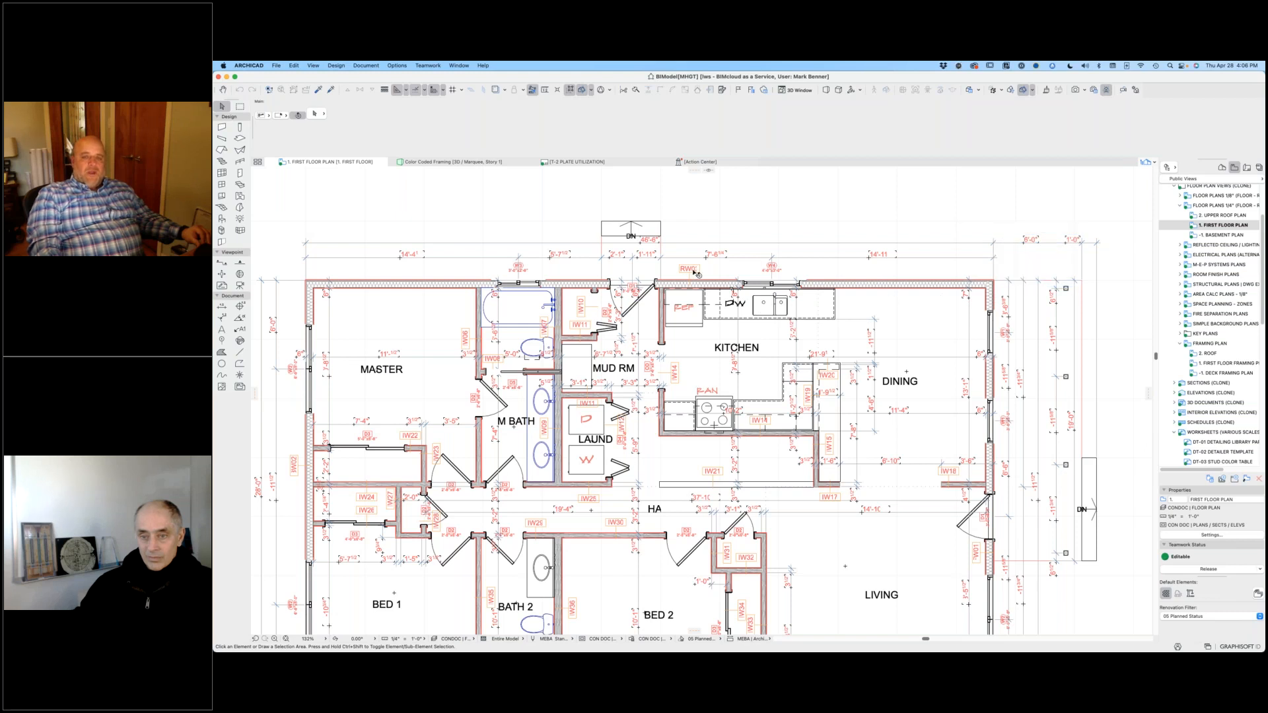
scroll(789, 514, down, 6)
scroll(790, 514, left, 3)
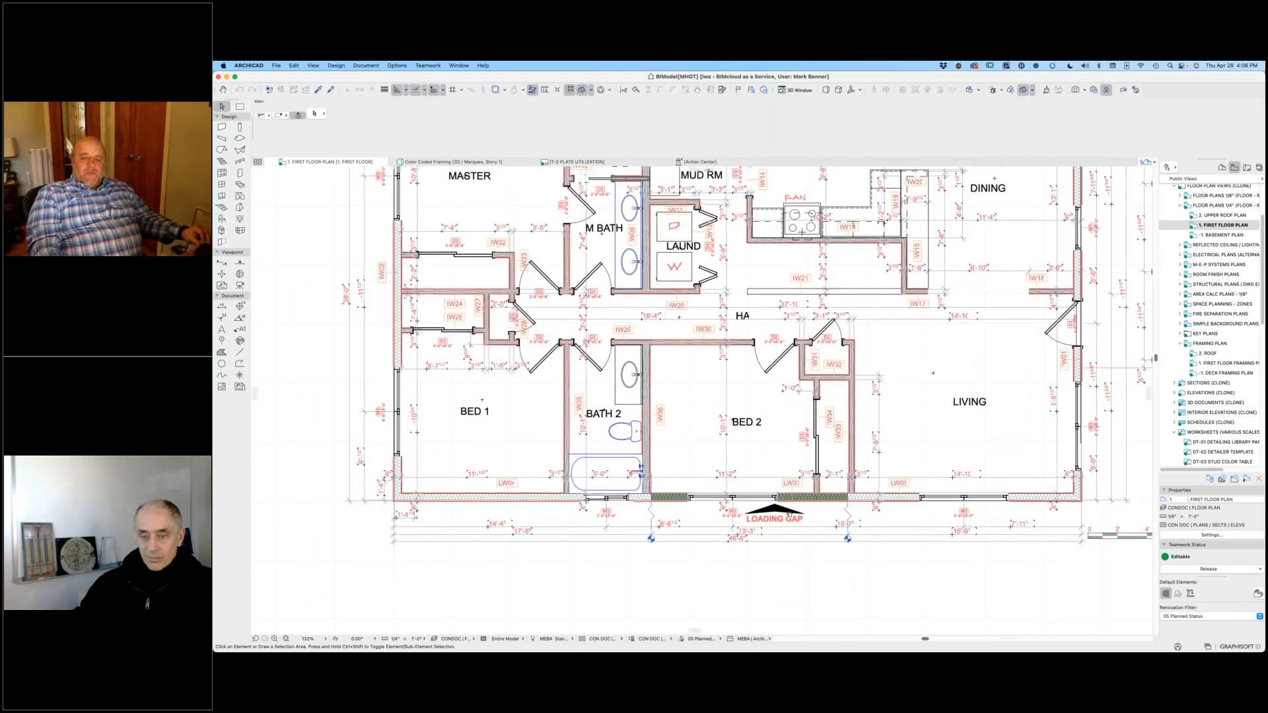
scroll(790, 514, down, 1)
scroll(790, 514, left, 1)
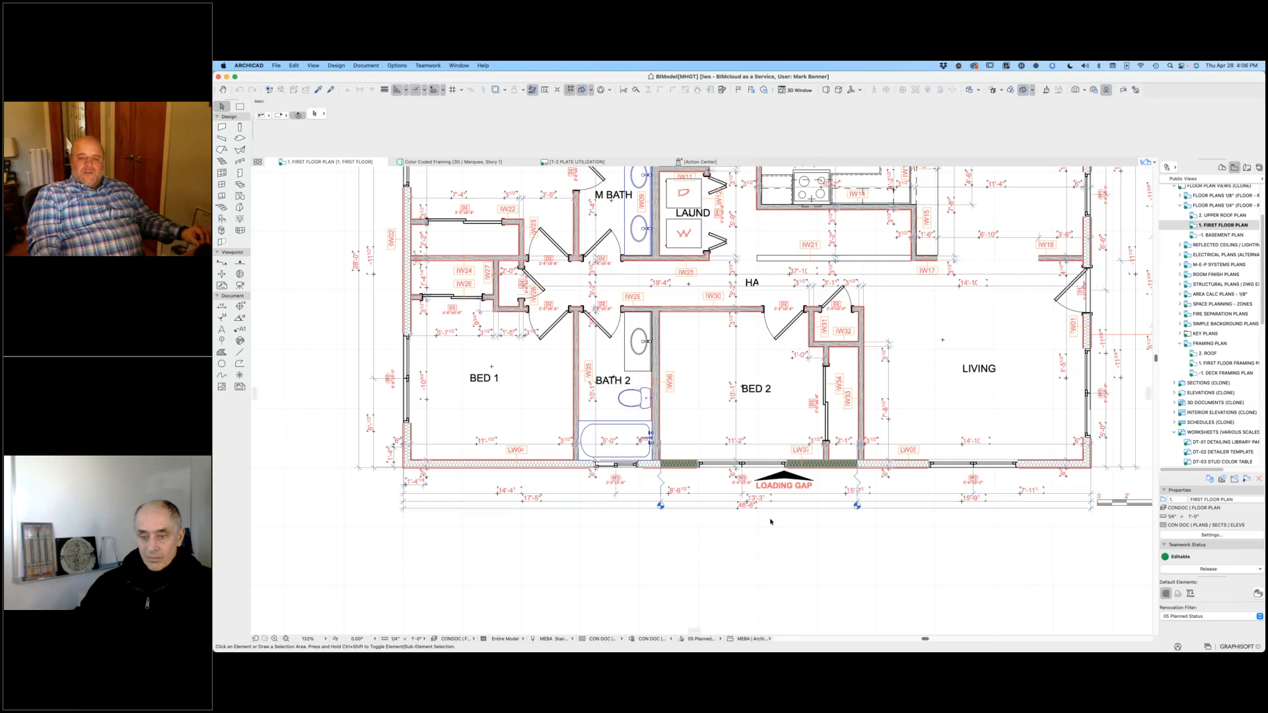
Step: Select exterior wall LW37 at the loading gap below Bed 2 and examine its extents
scroll(770, 522, up, 5)
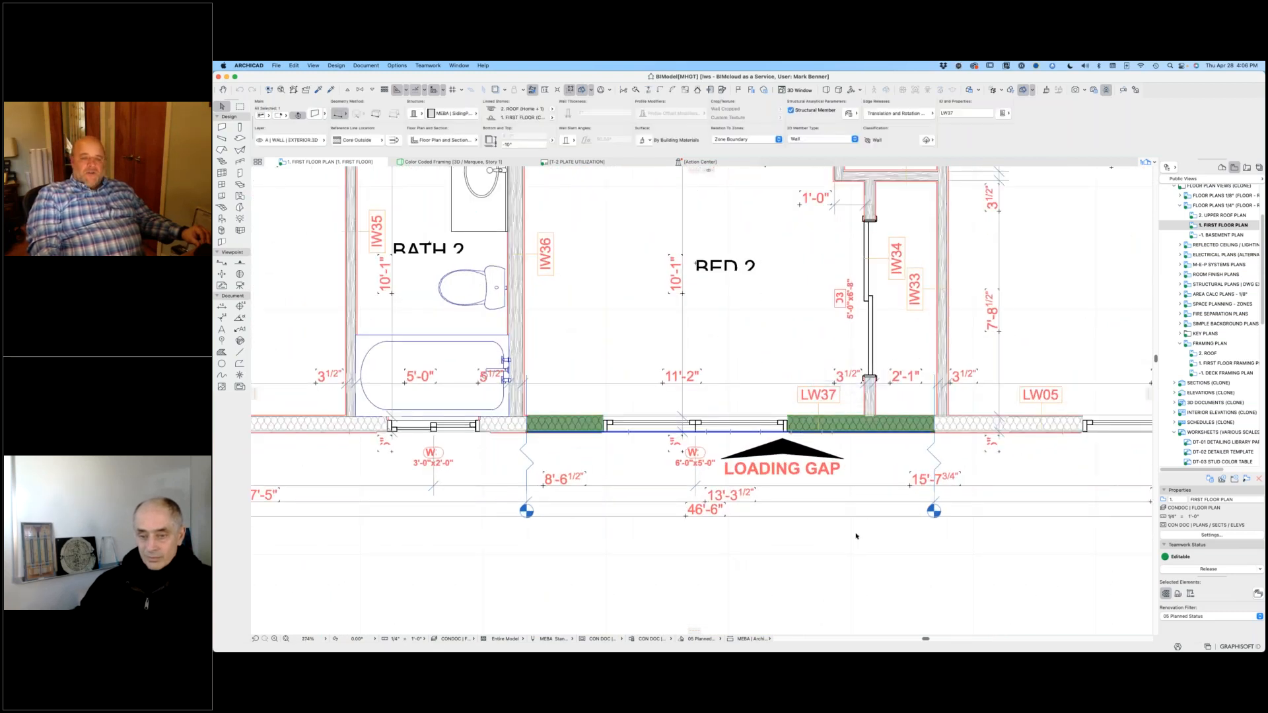
scroll(325, 436, down, 3)
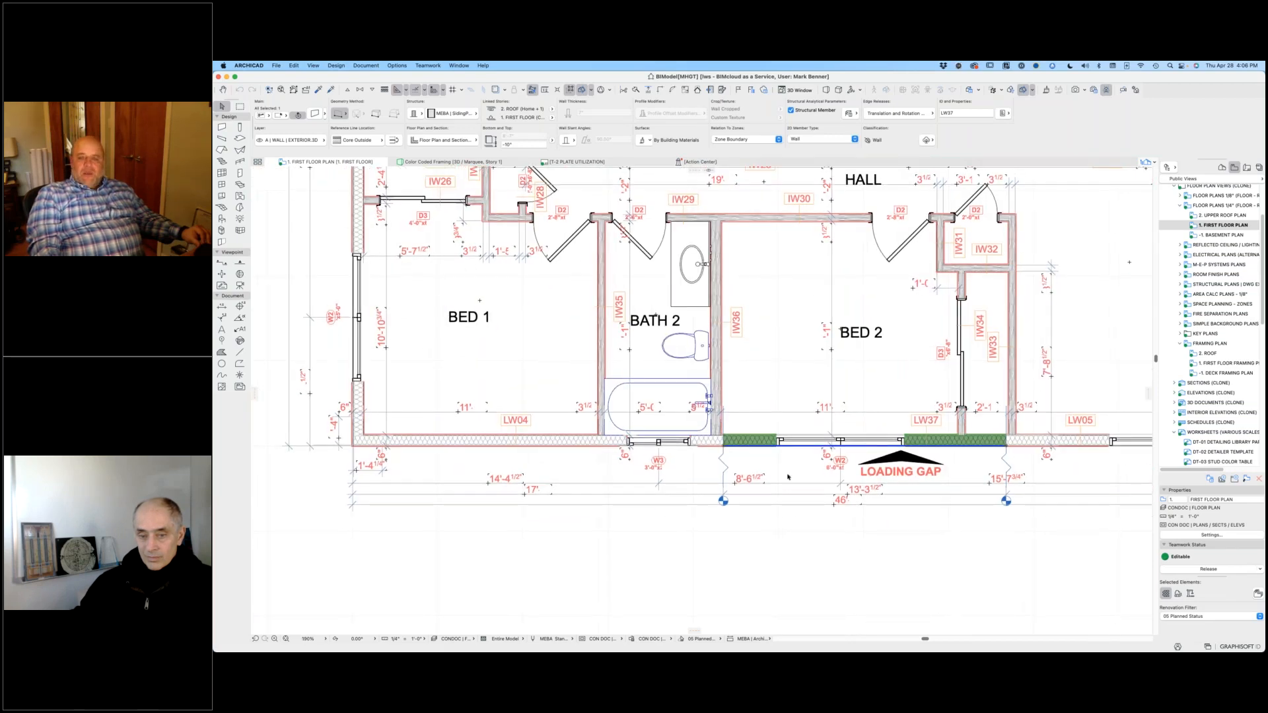
scroll(863, 495, down, 3)
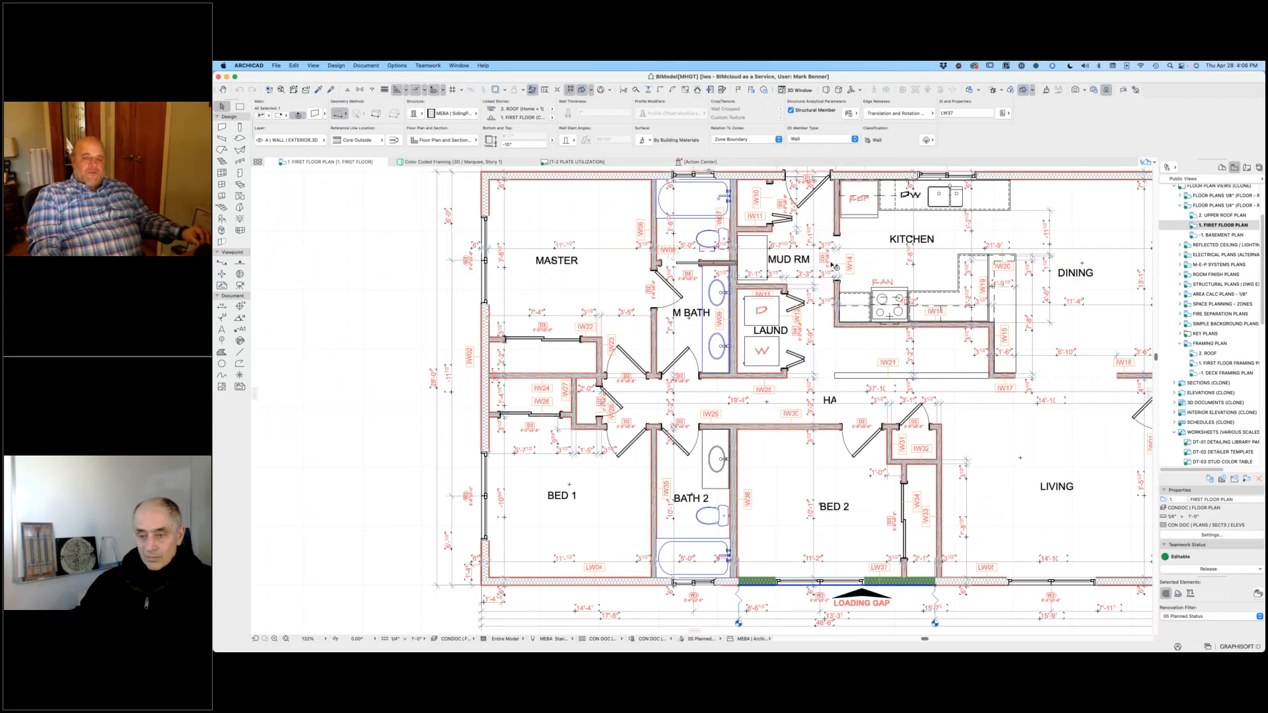
Step: Select interior wall IW06 between the master bedroom and master bath, and review it within the whole floor plan
scroll(658, 209, up, 3)
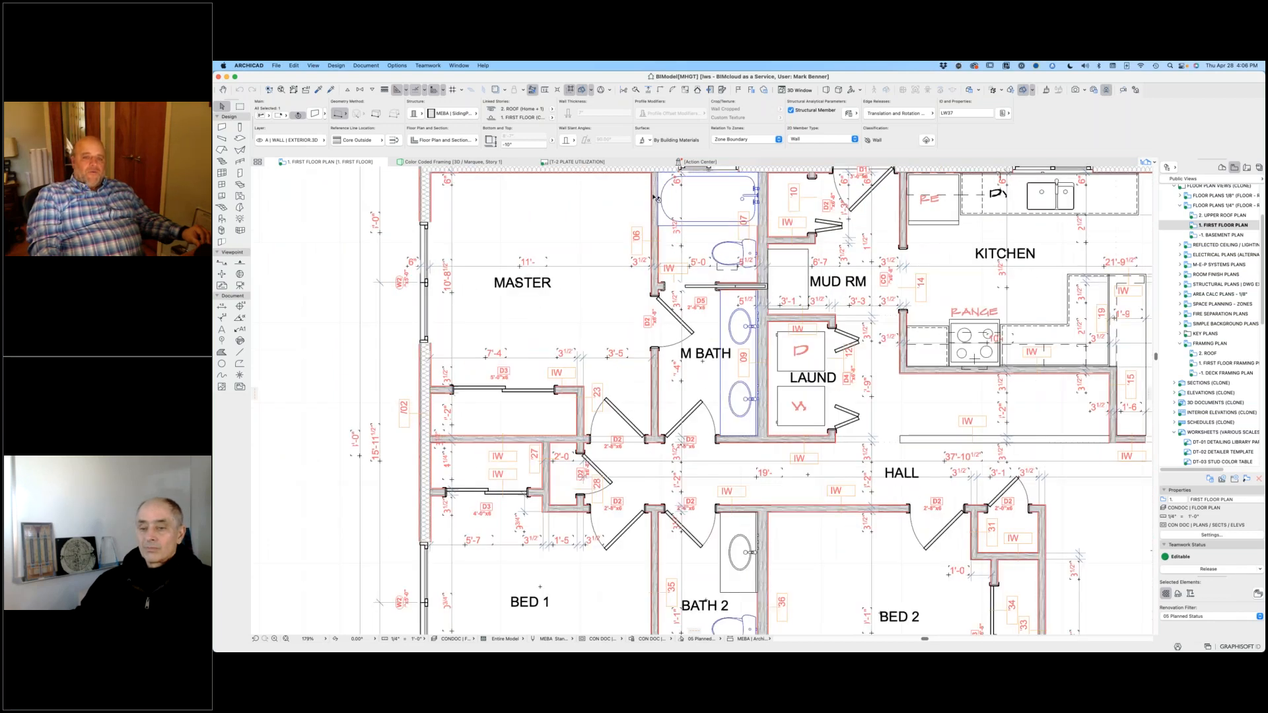
scroll(658, 208, up, 3)
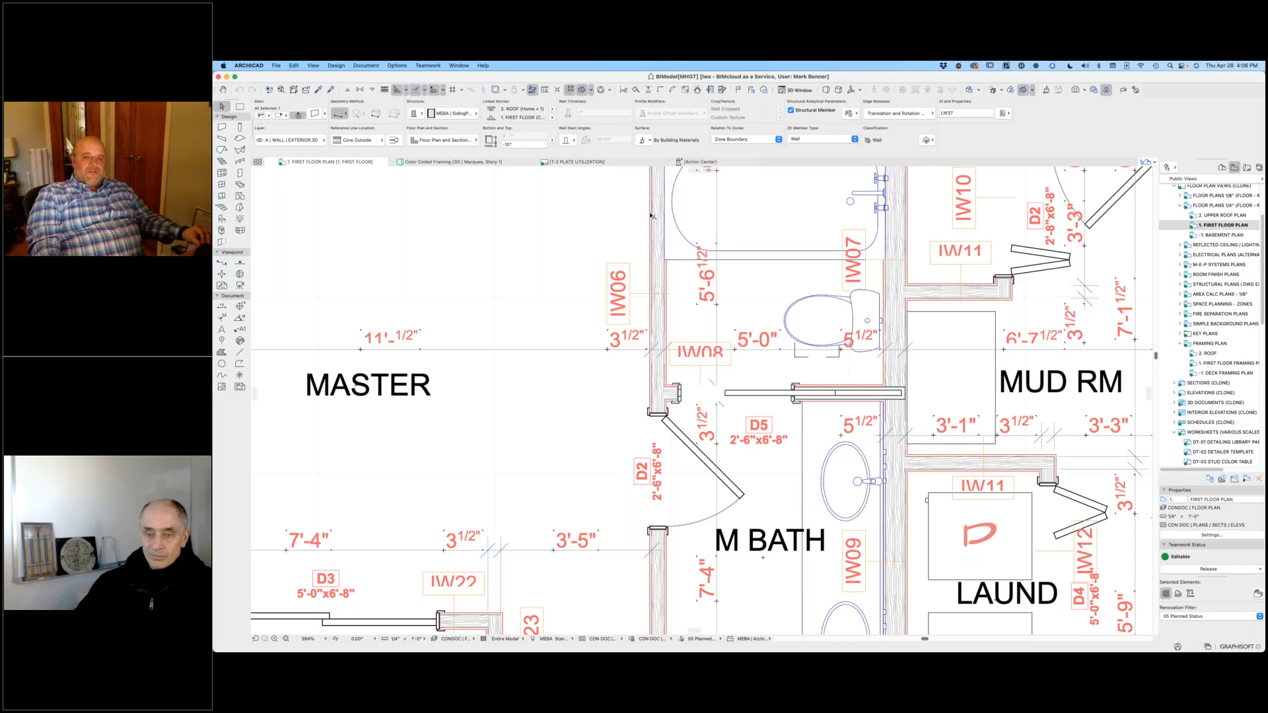
click(657, 210)
scroll(766, 403, down, 5)
middle_drag(720, 624, 686, 361)
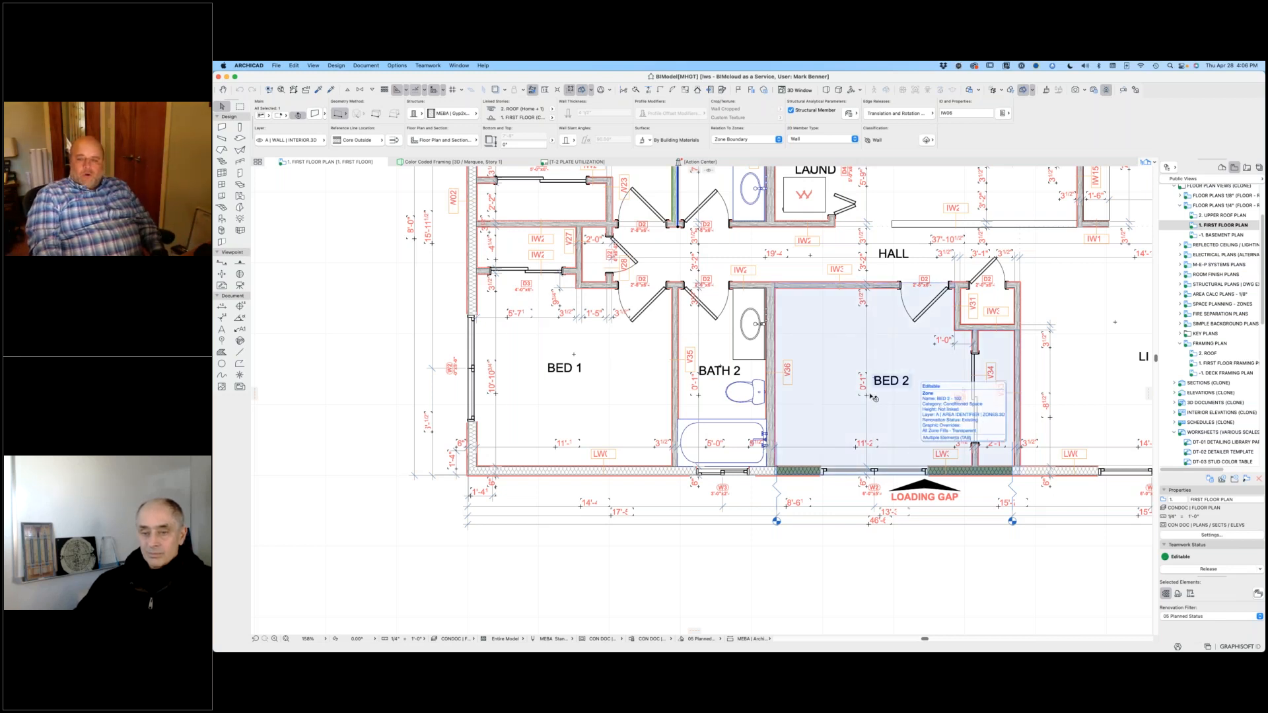
scroll(910, 377, down, 2)
scroll(910, 376, down, 3)
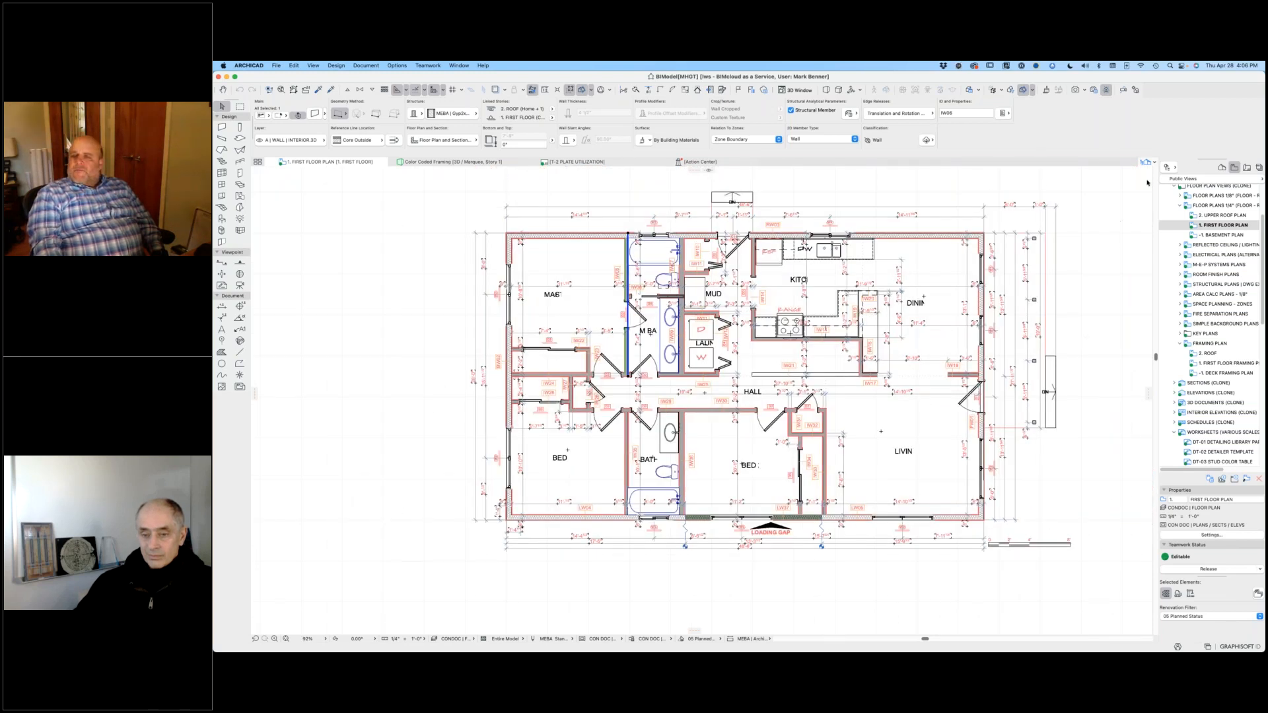
Step: Open the T-3 Header Utilization layout and examine its header and sill, door and window schedules and header configurations
click(1247, 168)
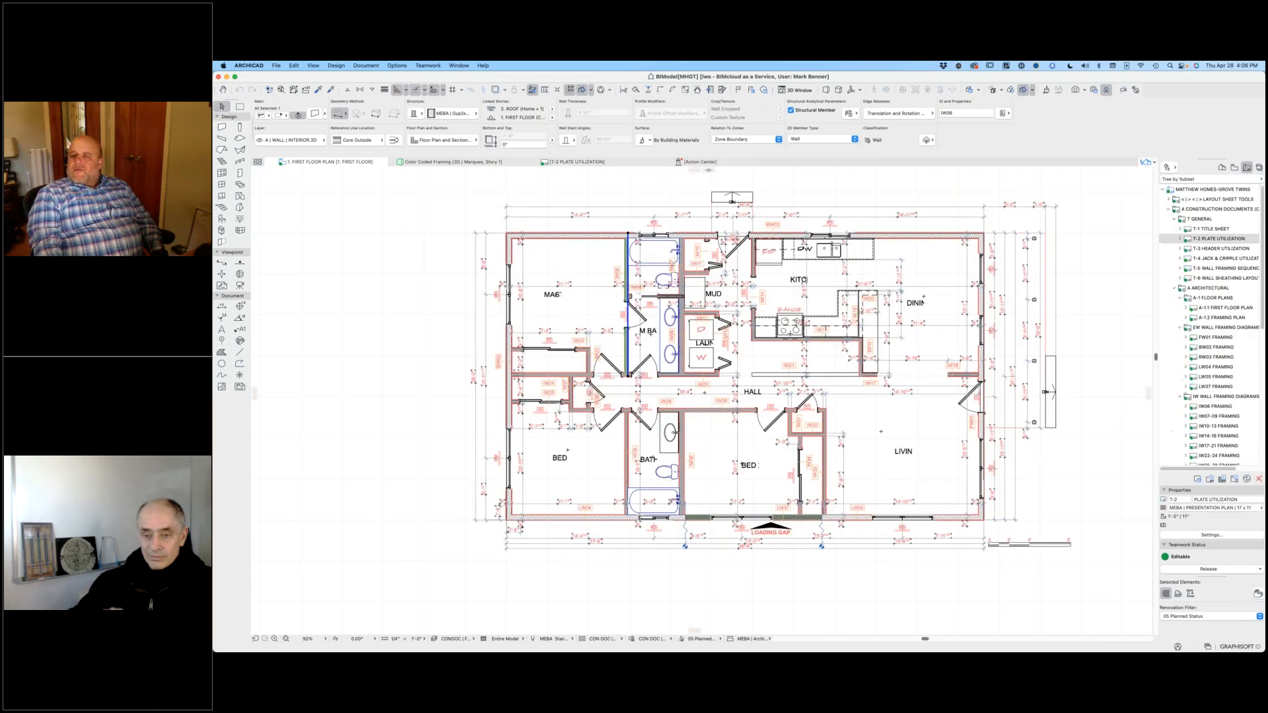
double_click(1190, 242)
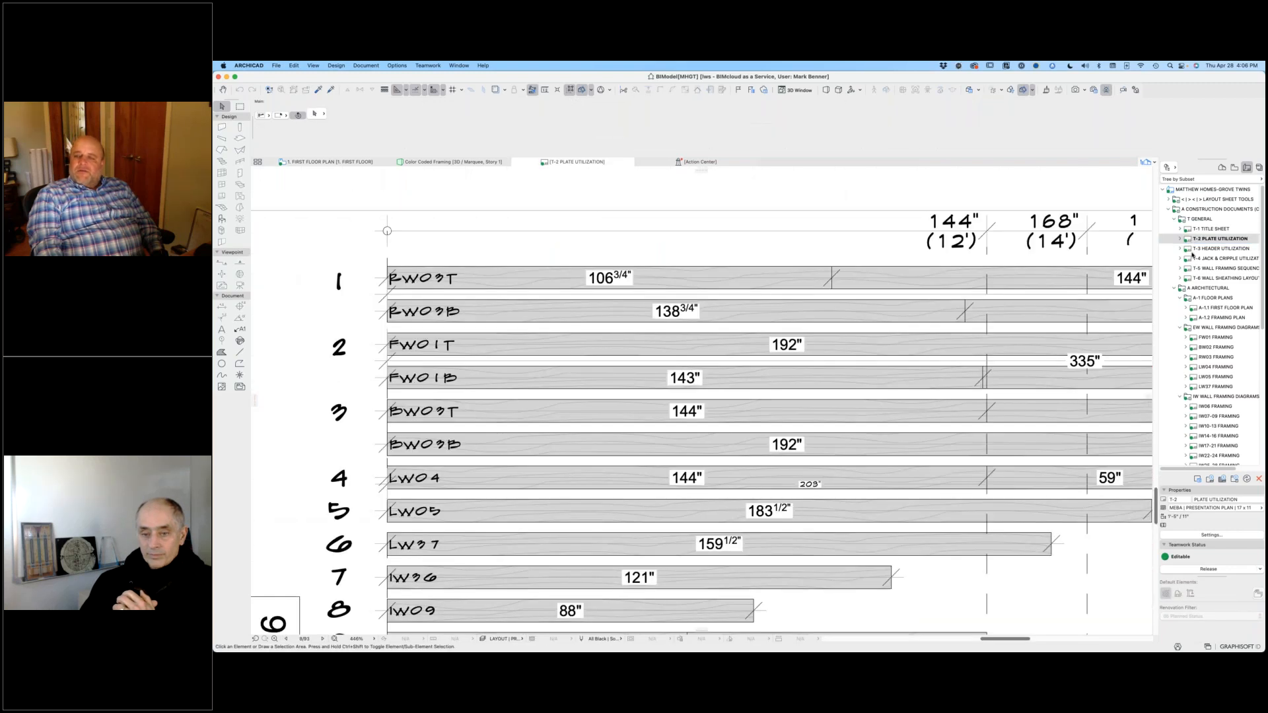
double_click(1189, 258)
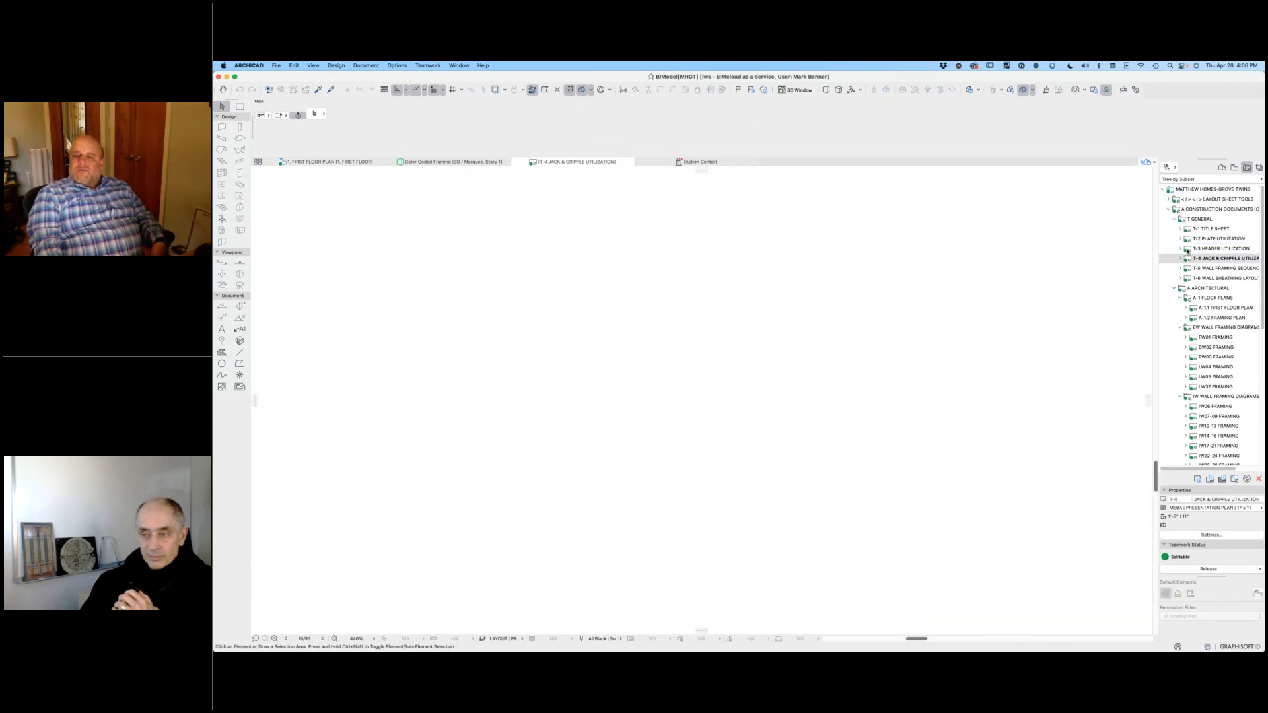
double_click(1188, 249)
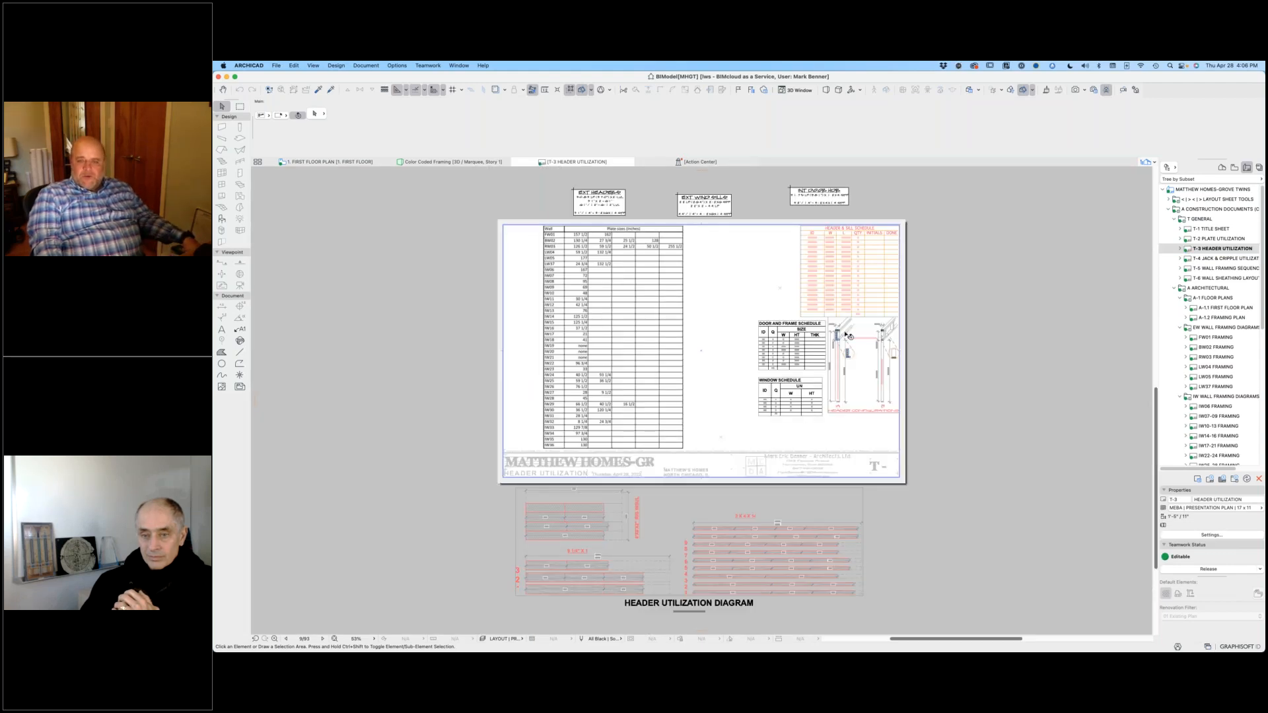
scroll(848, 335, up, 10)
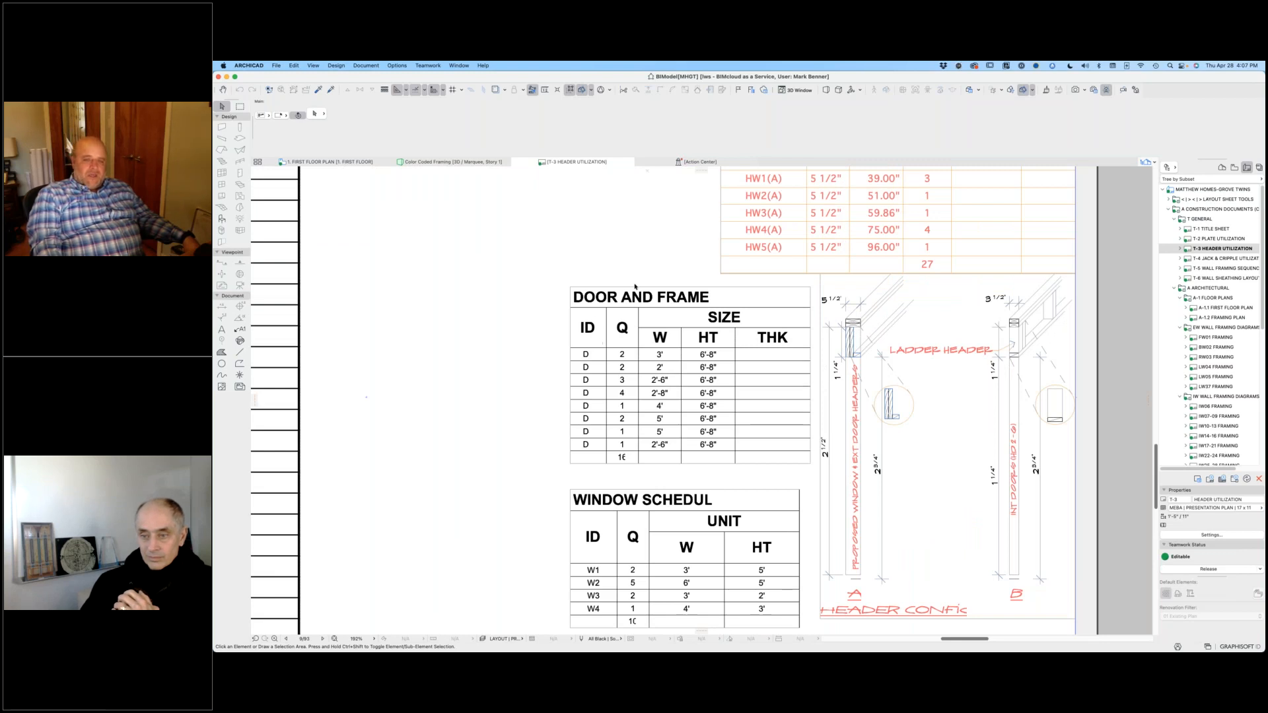
scroll(635, 286, down, 5)
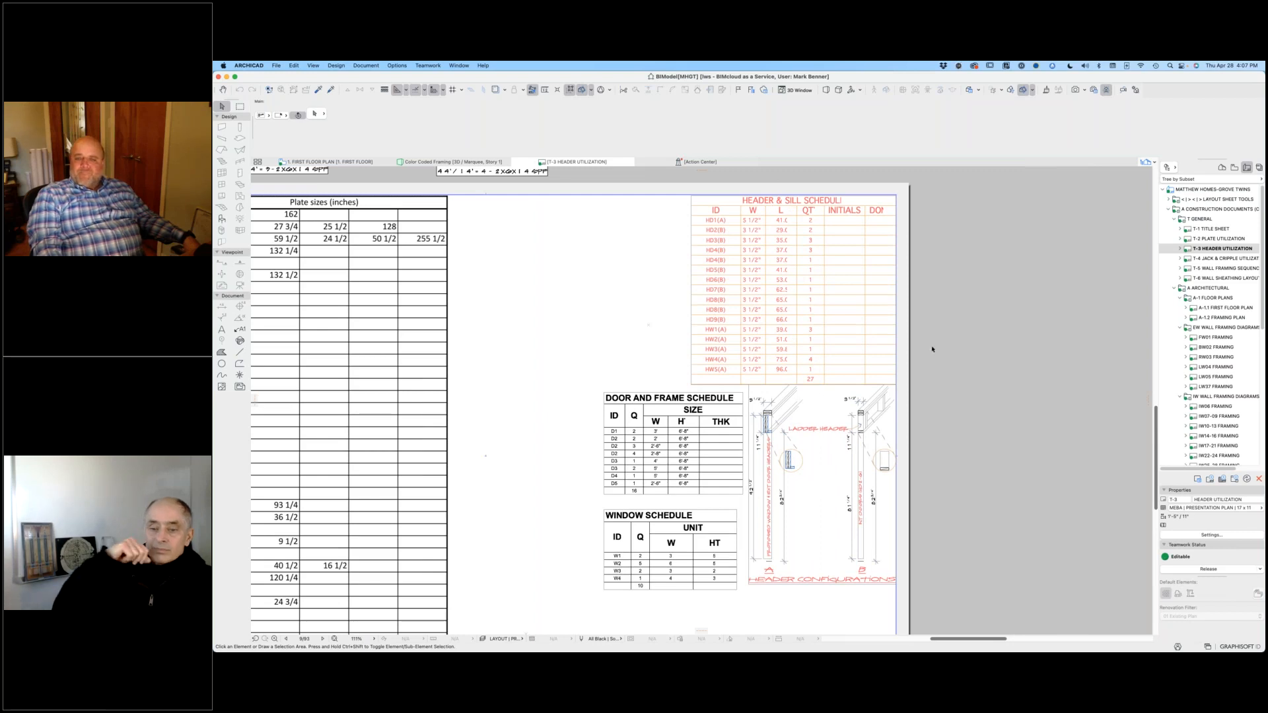
Step: Review the stud quantity take-off on the T-4 layout and the wall assembly sequence and framing diagram on T-5
click(1208, 258)
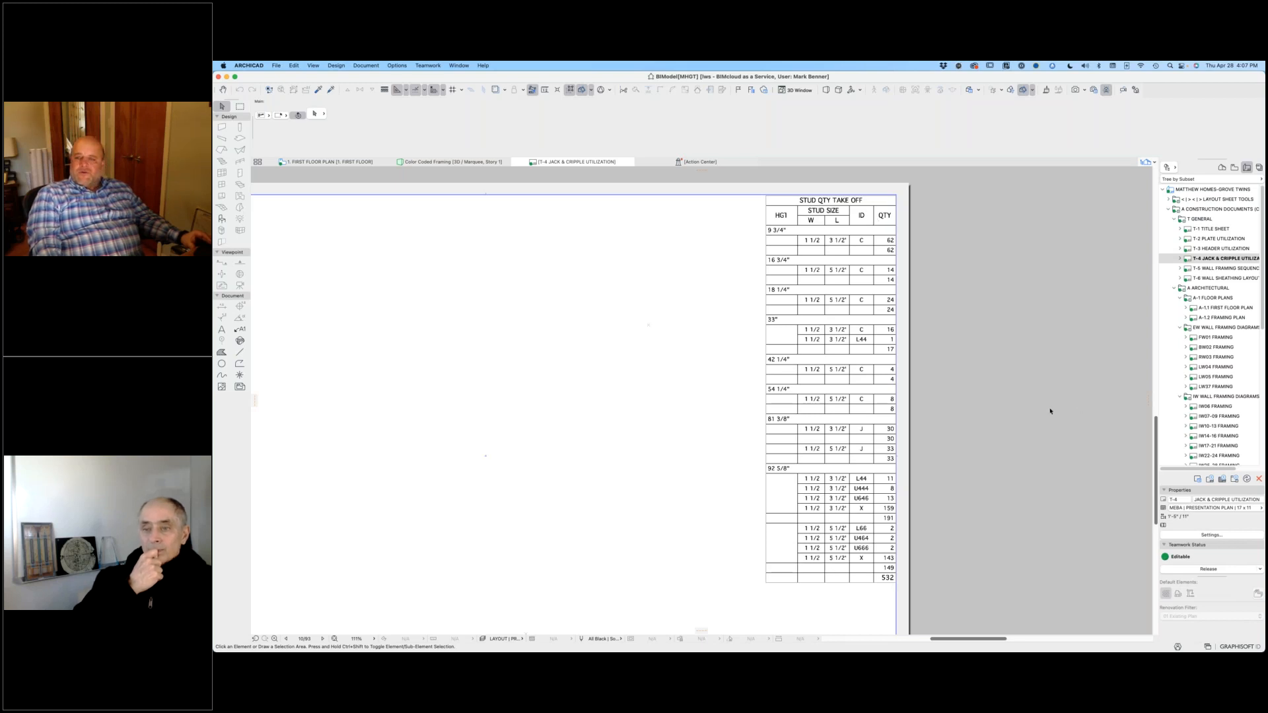
double_click(1223, 268)
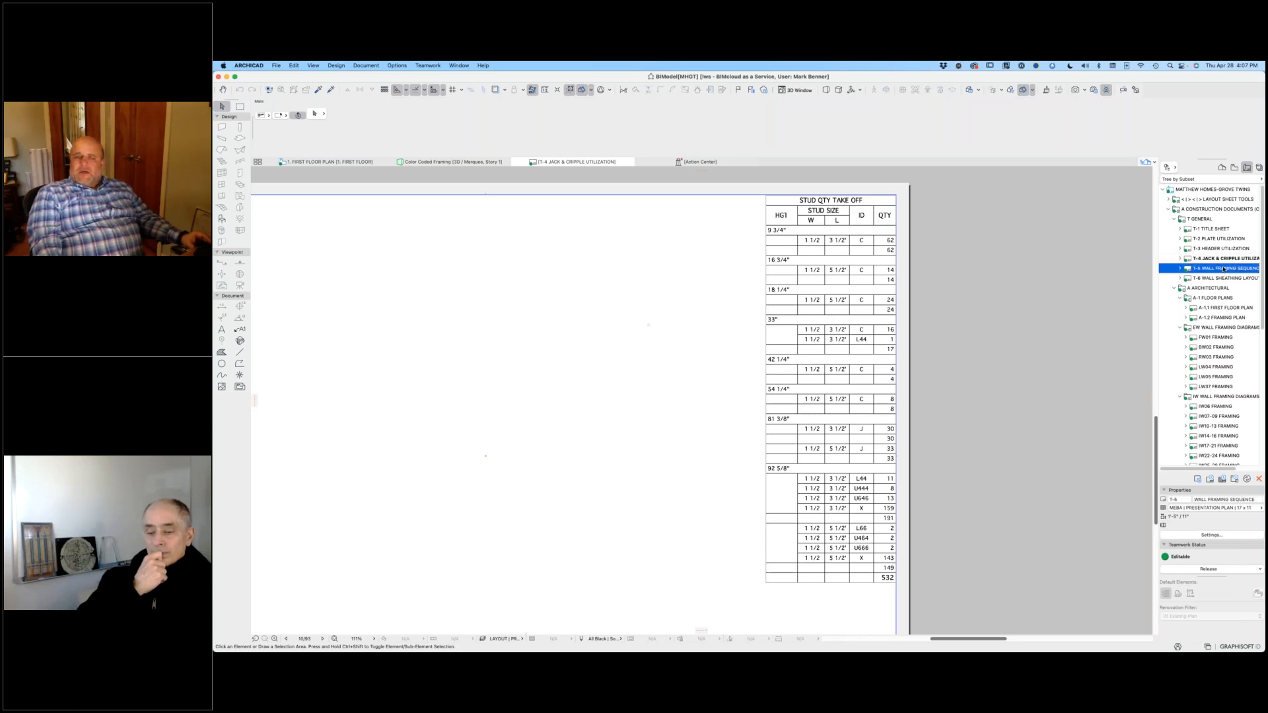
scroll(769, 327, down, 2)
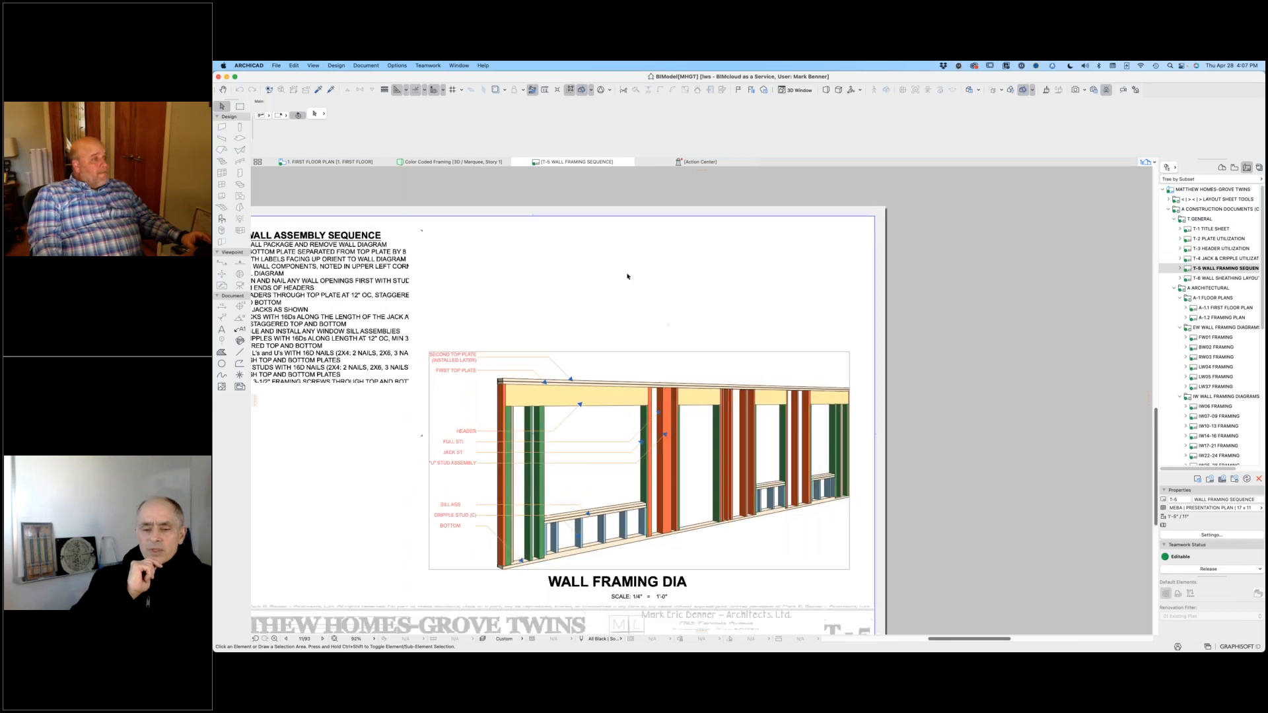
middle_drag(643, 276, 810, 229)
scroll(807, 232, down, 2)
scroll(904, 311, down, 1)
middle_drag(904, 311, 878, 320)
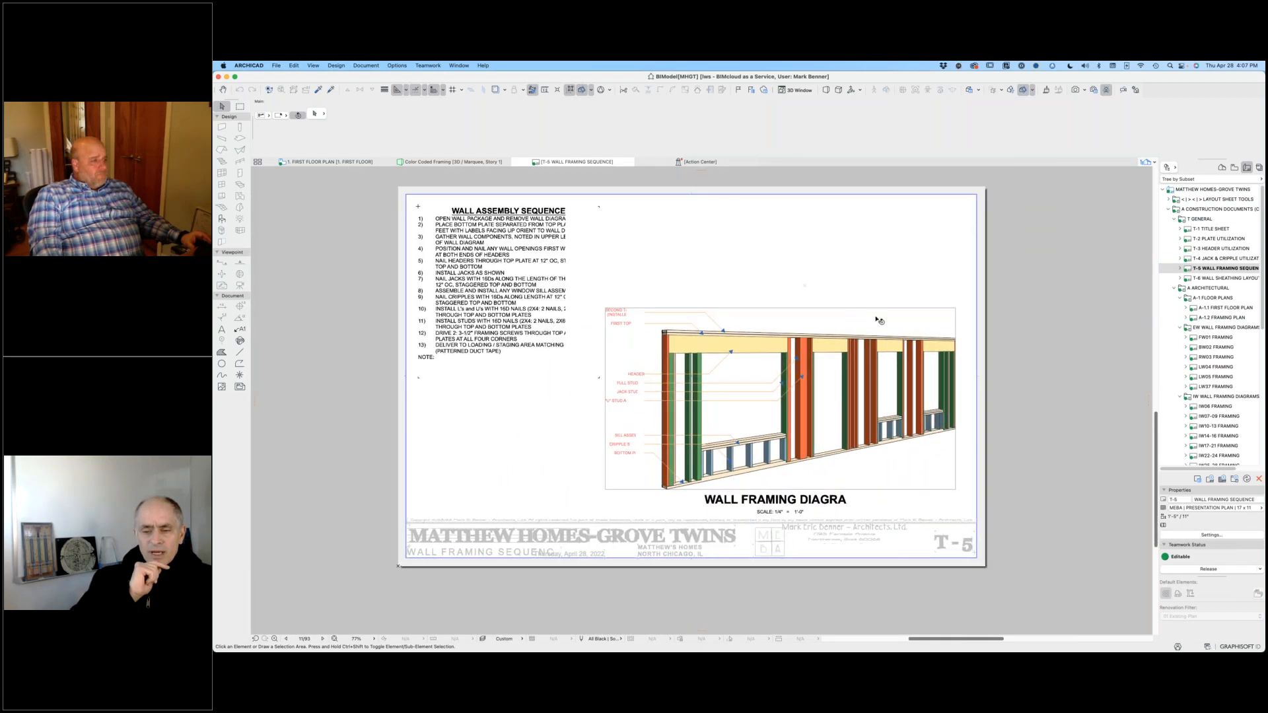
Step: Reopen the 1. First Floor Framing Plan view and select a single red stud in the exterior wall beside the SW3b opening
click(324, 162)
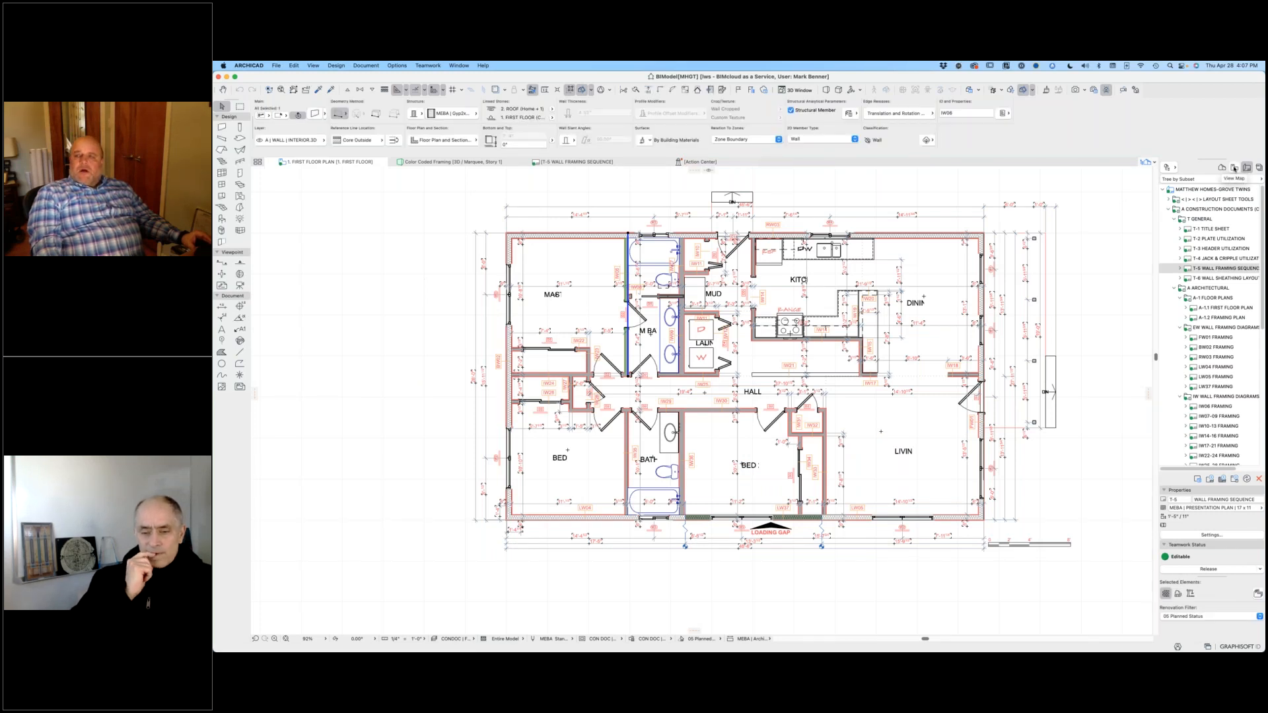
click(1235, 168)
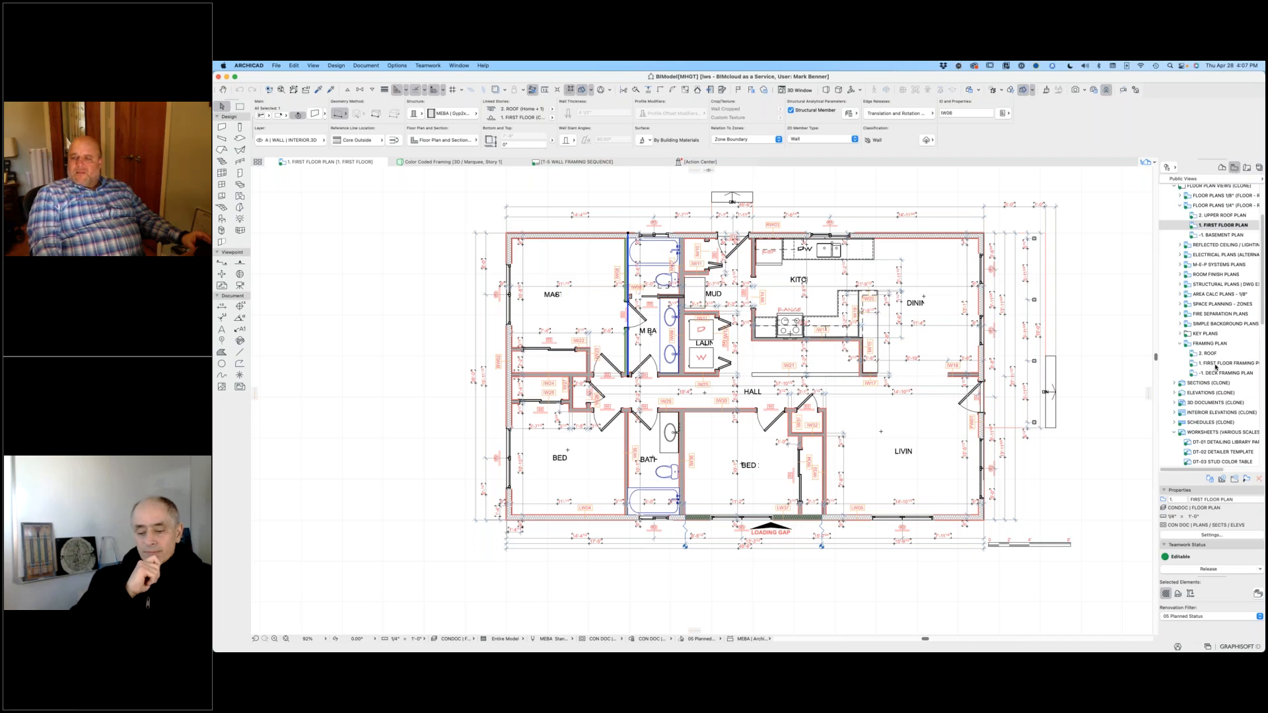
double_click(1217, 364)
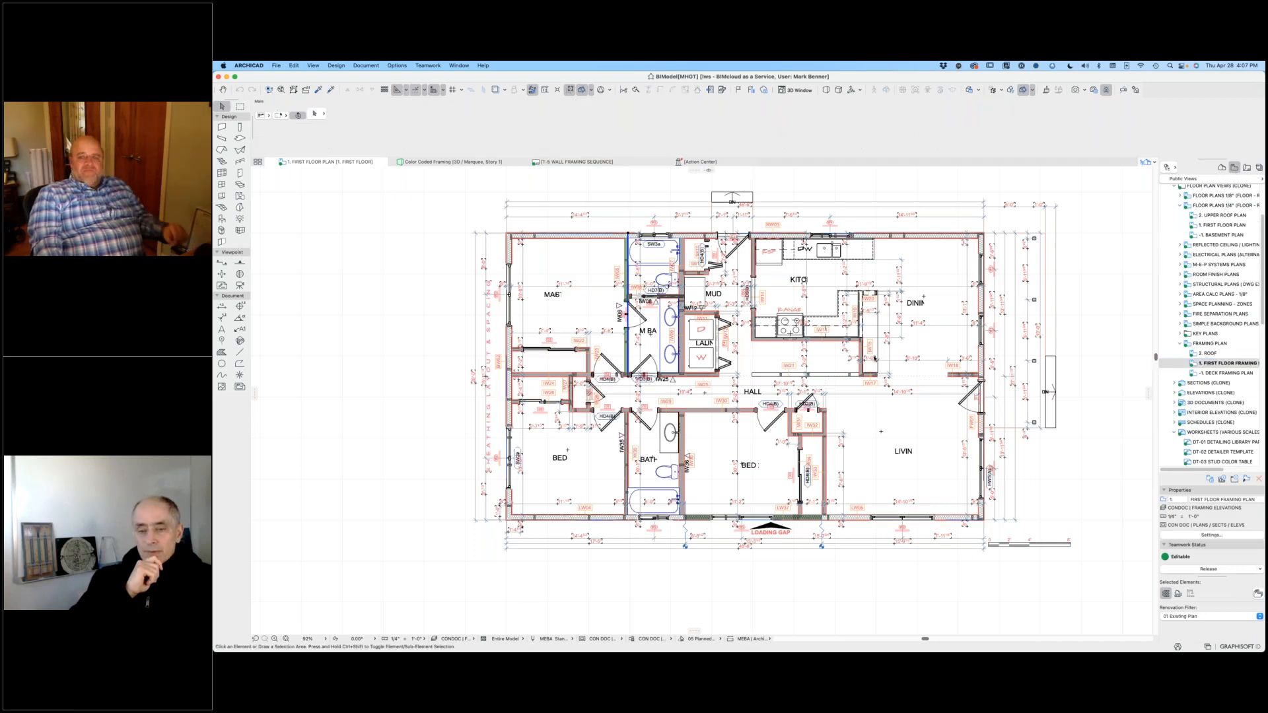
scroll(874, 232, up, 8)
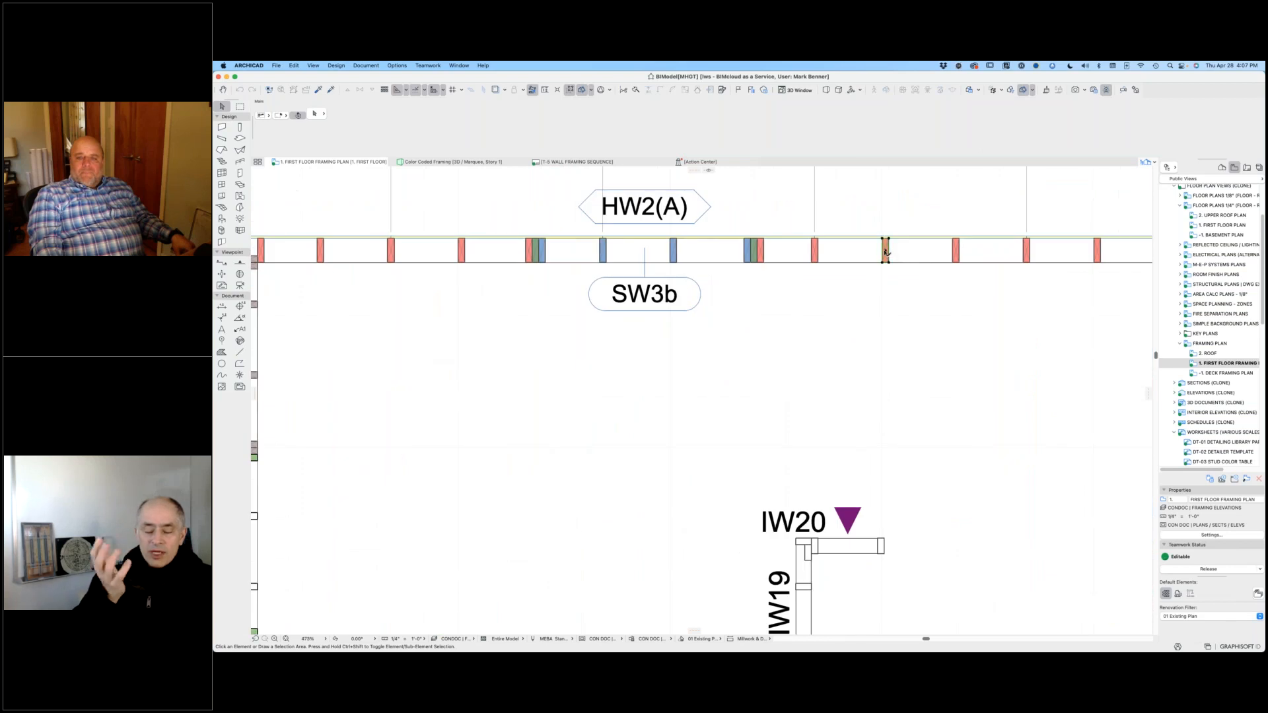
click(886, 251)
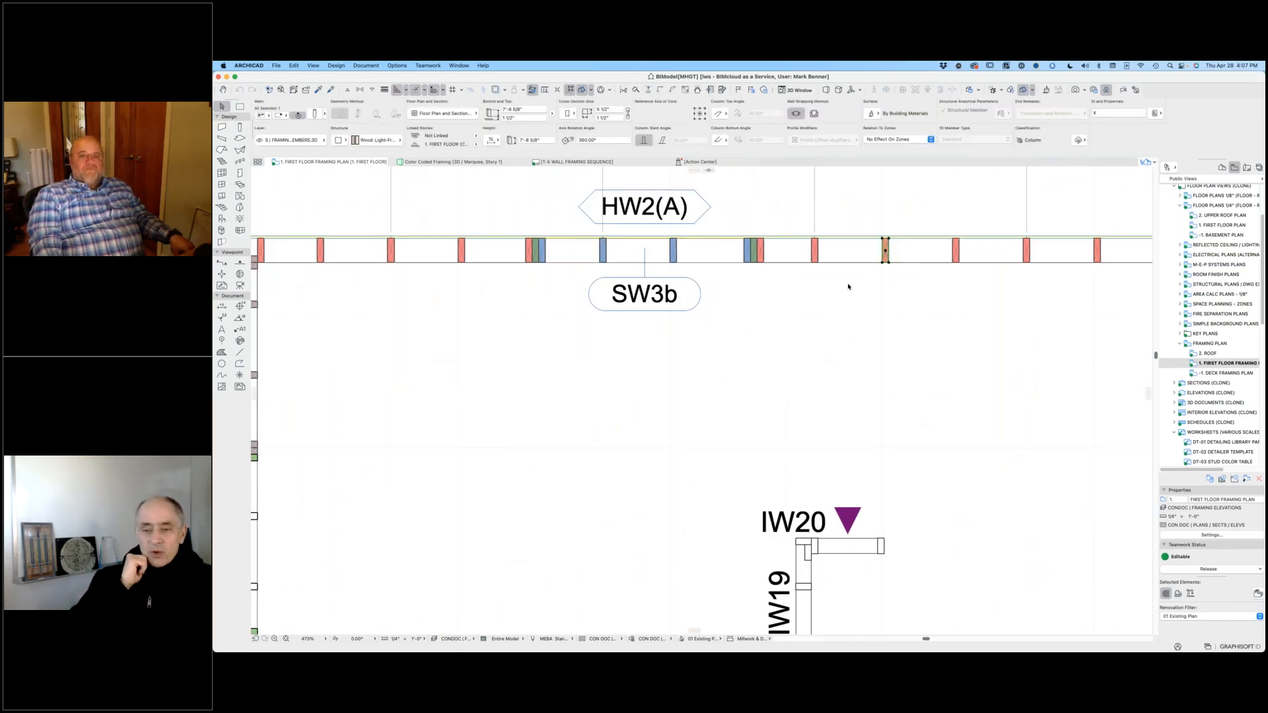
Step: Clear the stud selection and review the whole first floor framing plan
scroll(905, 271, down, 5)
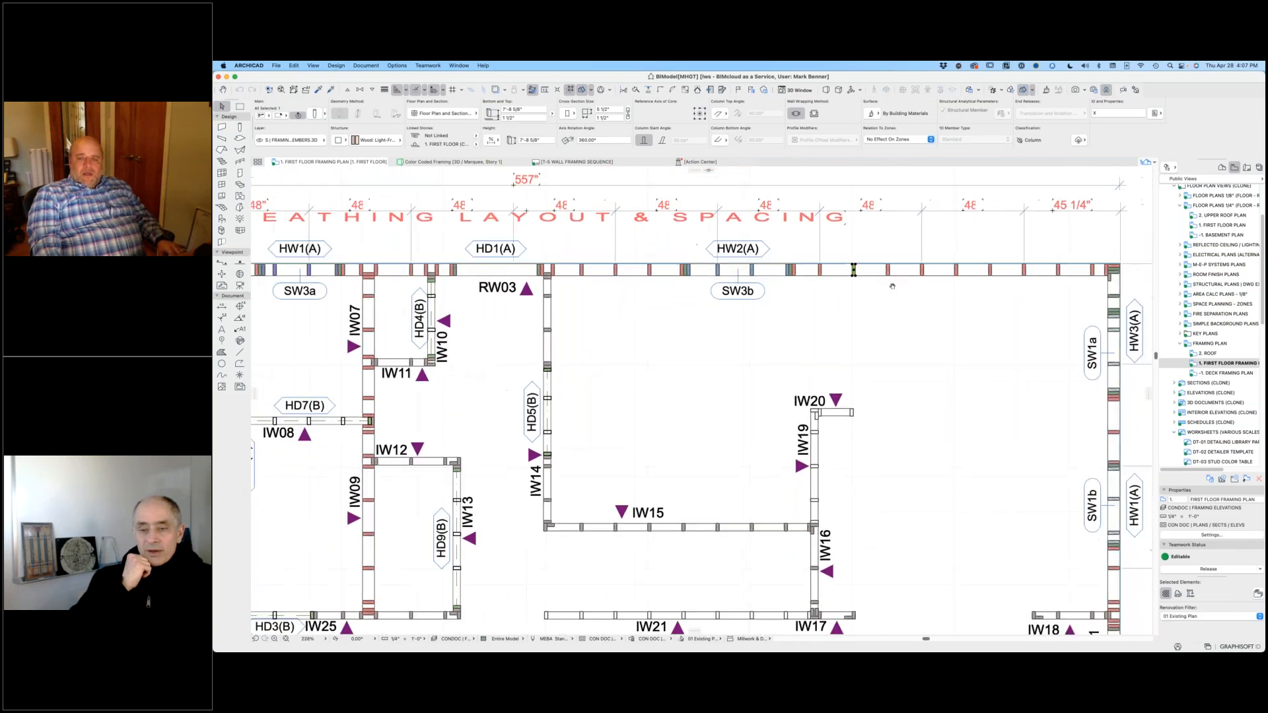
scroll(904, 271, down, 5)
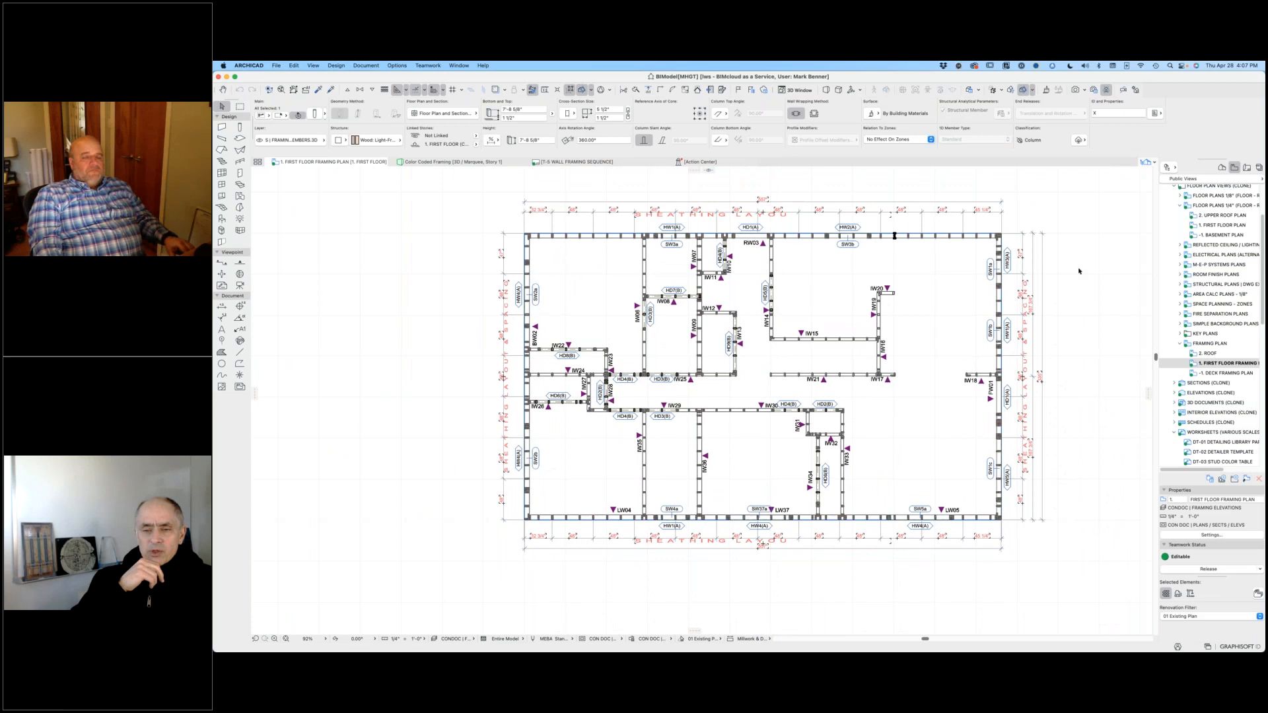
key(Escape)
scroll(968, 248, up, 2)
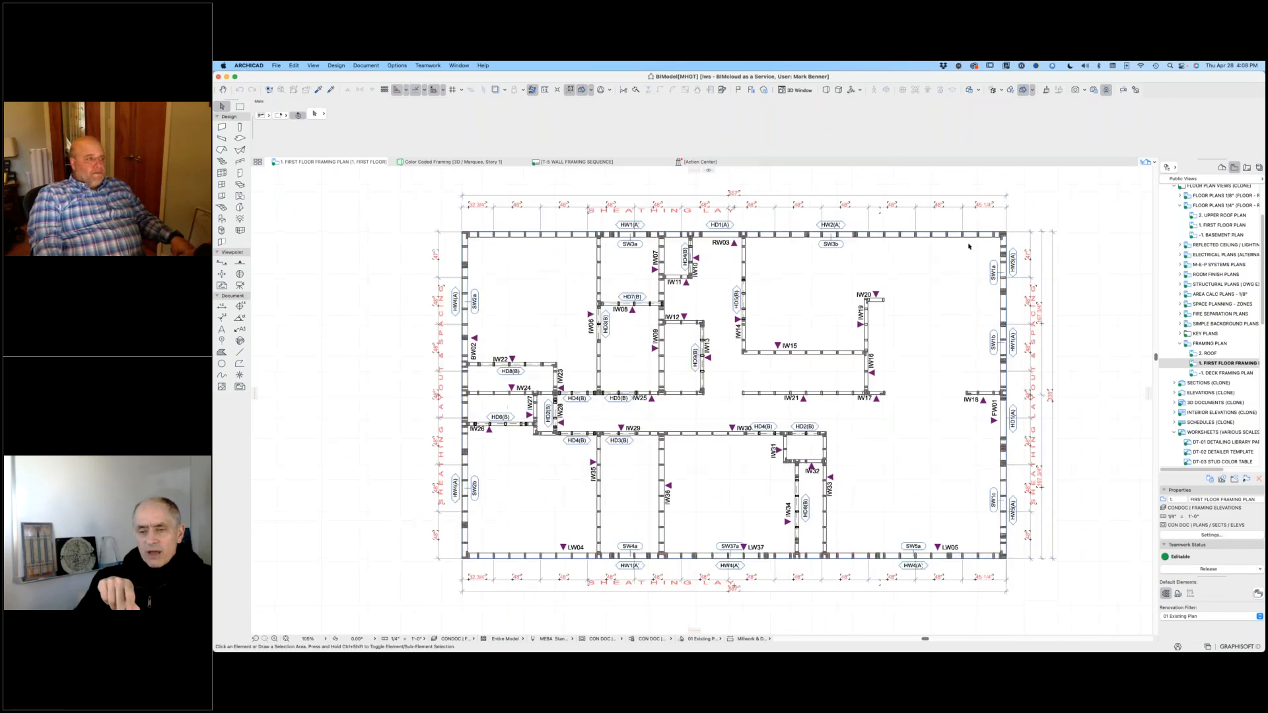
middle_drag(867, 326, 887, 321)
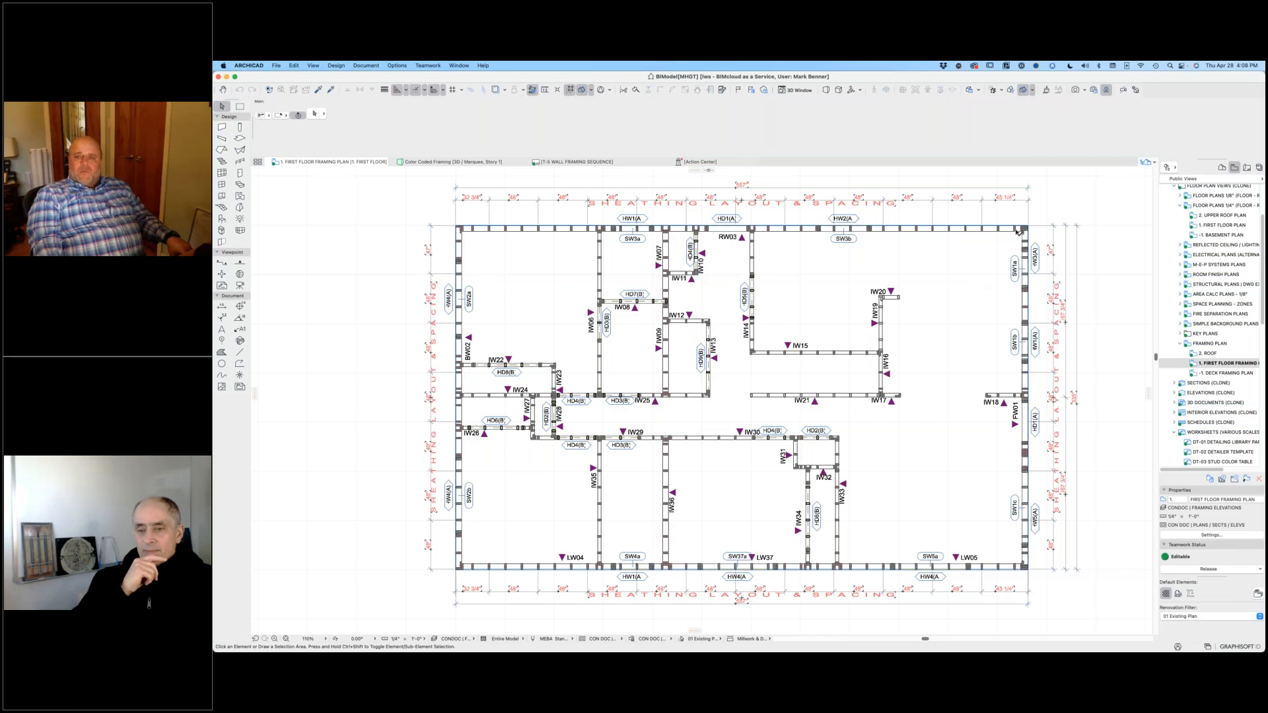
Step: Select the HW3(A) header in the exterior wall beside SW1a to inspect it, clear the selection and return to the whole plan
scroll(1036, 242, up, 10)
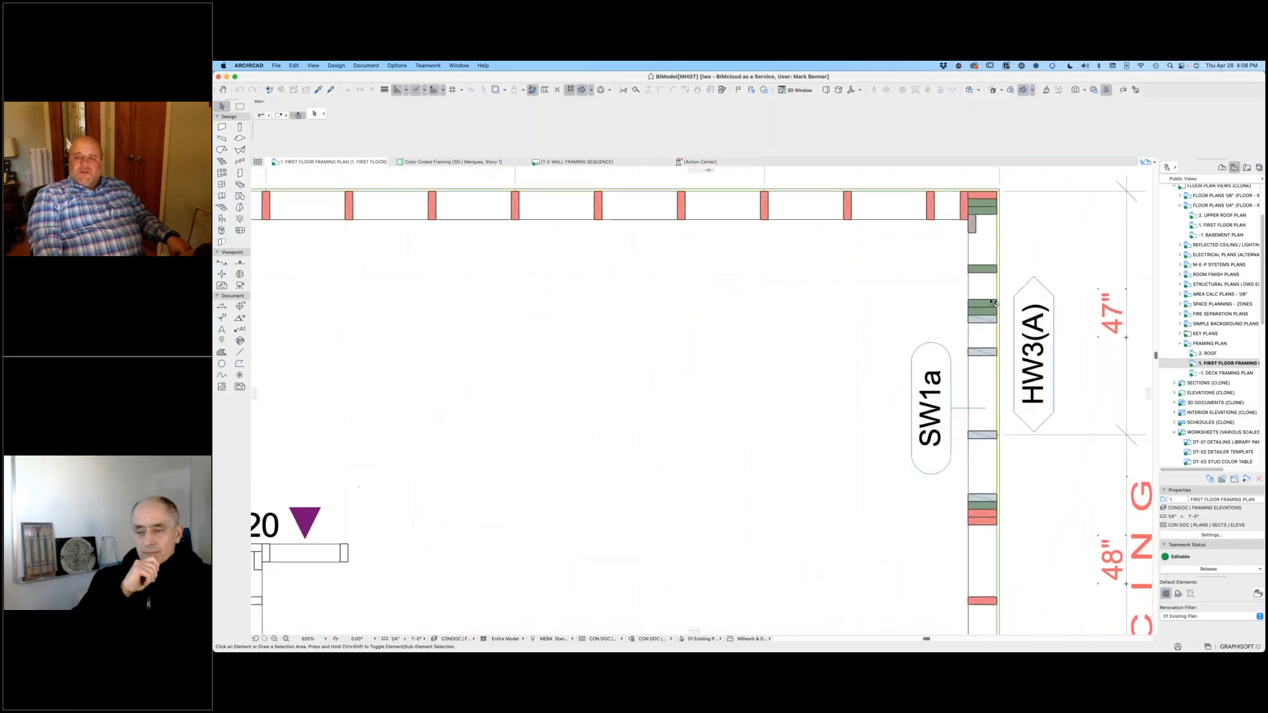
click(983, 338)
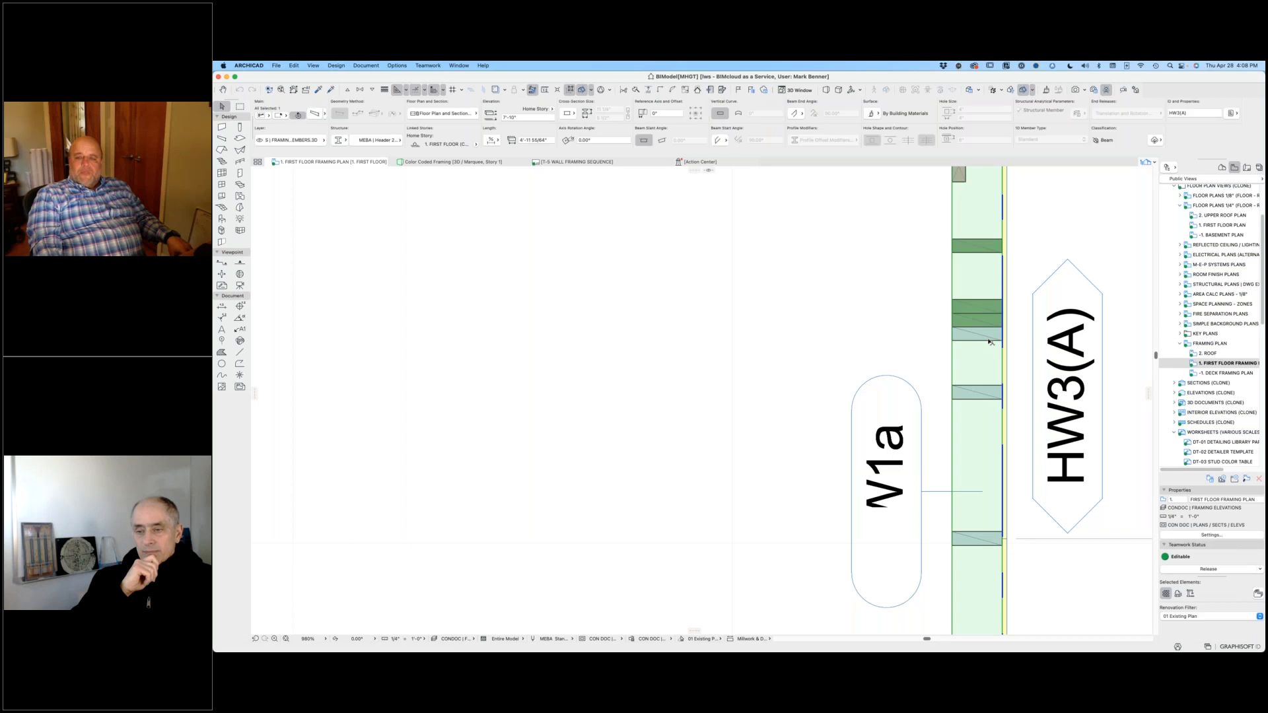
click(910, 333)
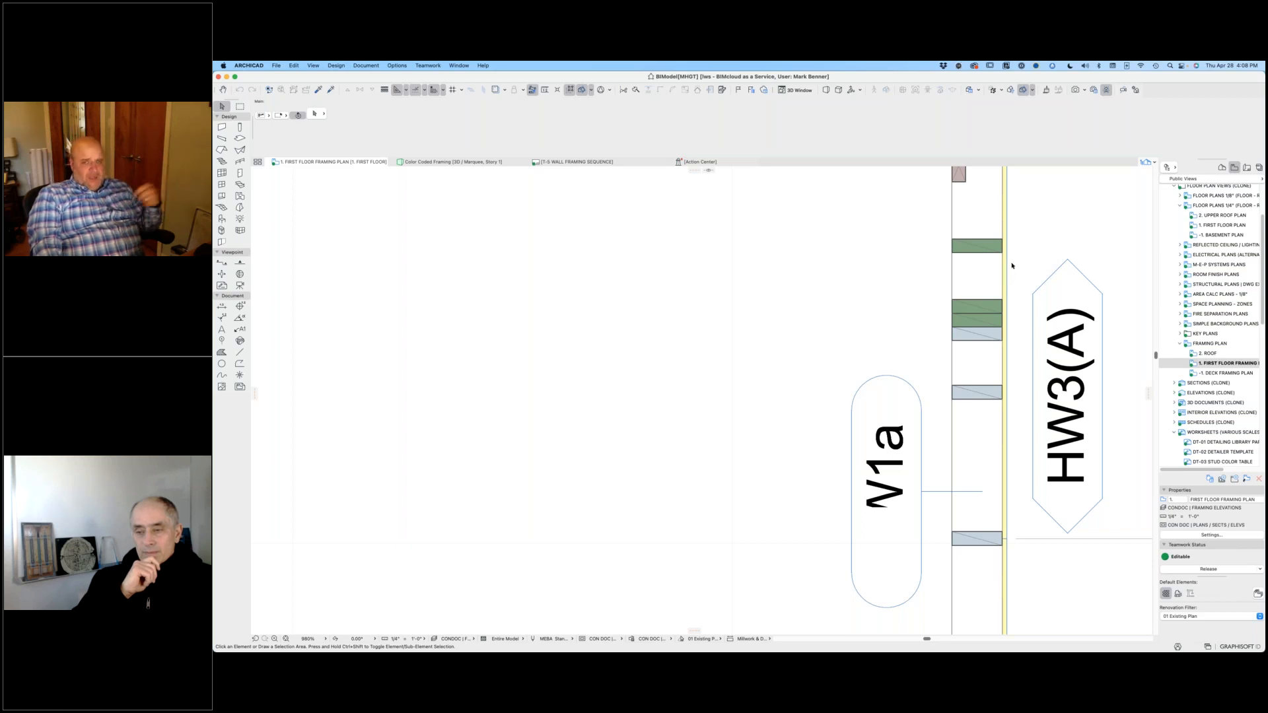
scroll(953, 301, down, 2)
scroll(953, 301, down, 6)
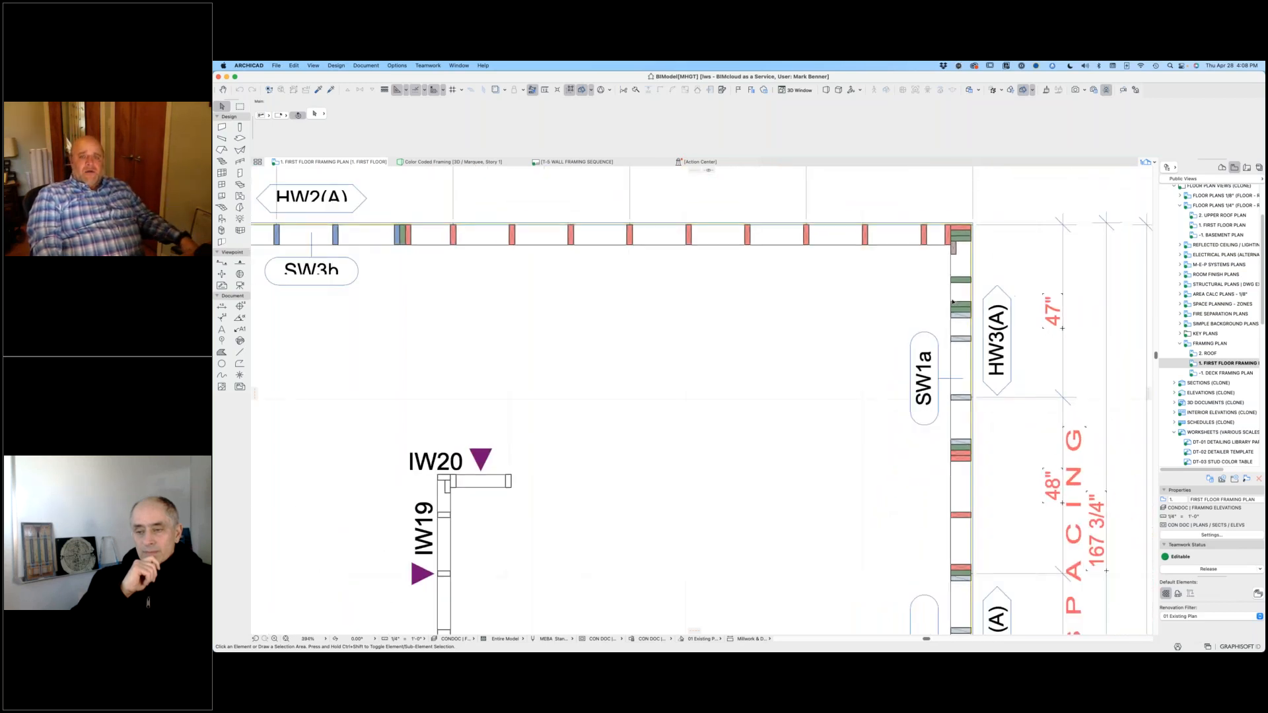
scroll(826, 368, down, 4)
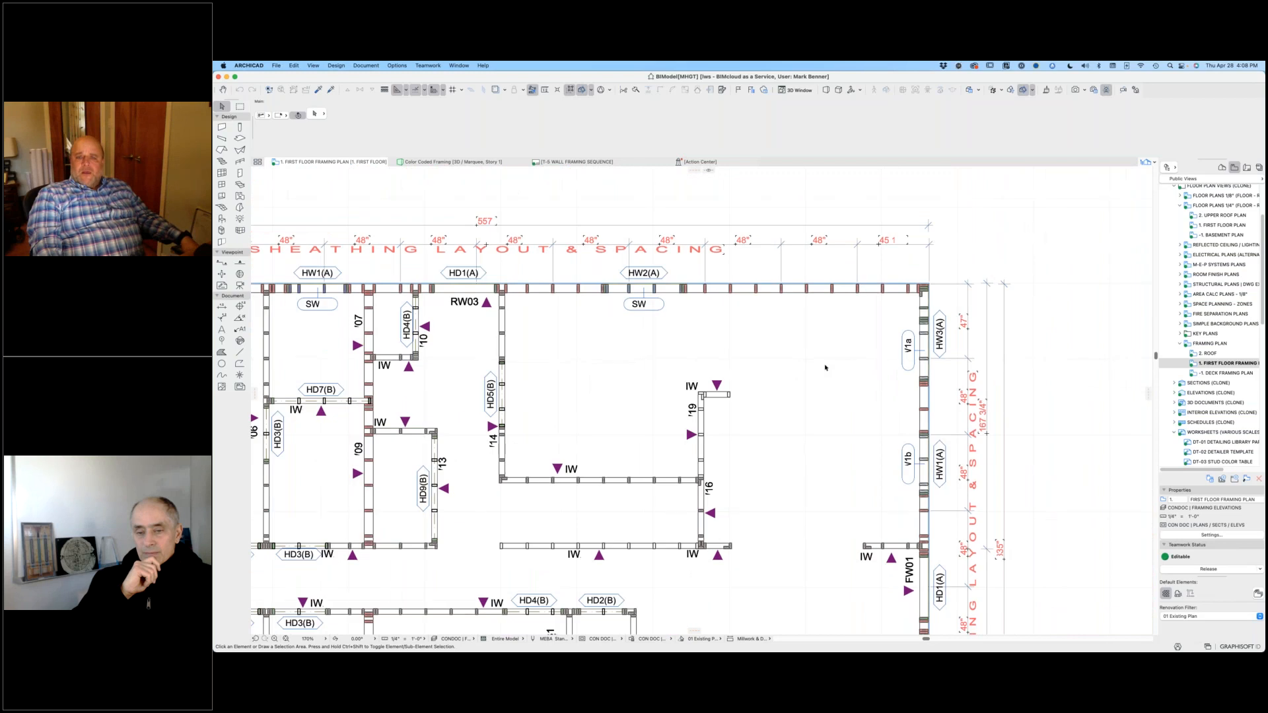
scroll(940, 350, down, 2)
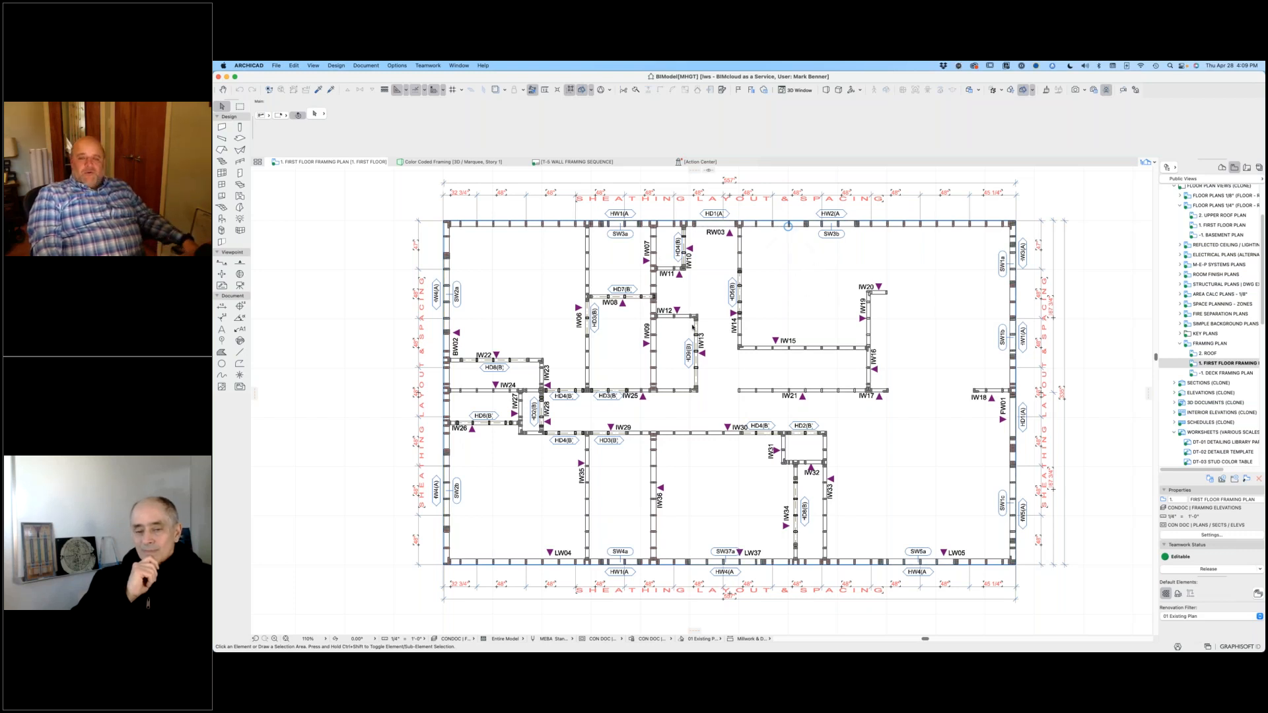
Step: Show the SPECIAL | OBJECT CONSTRUCTION layer in the framing plan's model view layers
key(super+l)
scroll(741, 322, down, 15)
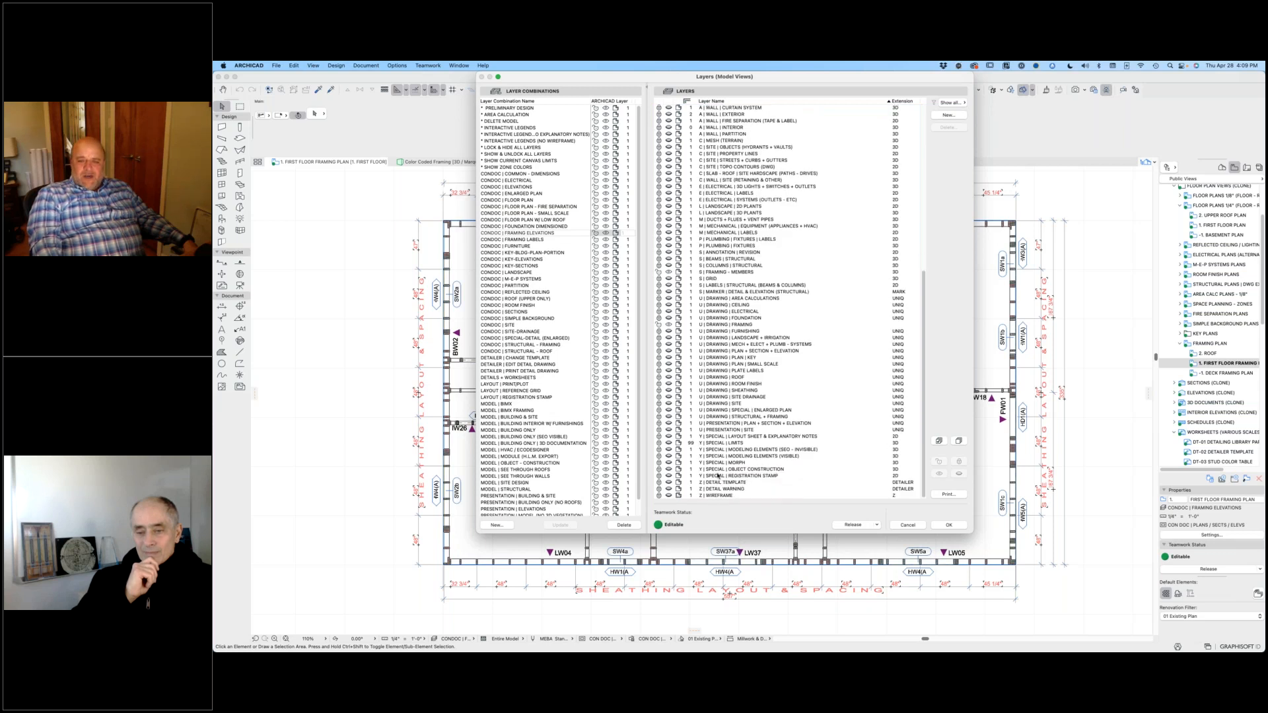
click(669, 470)
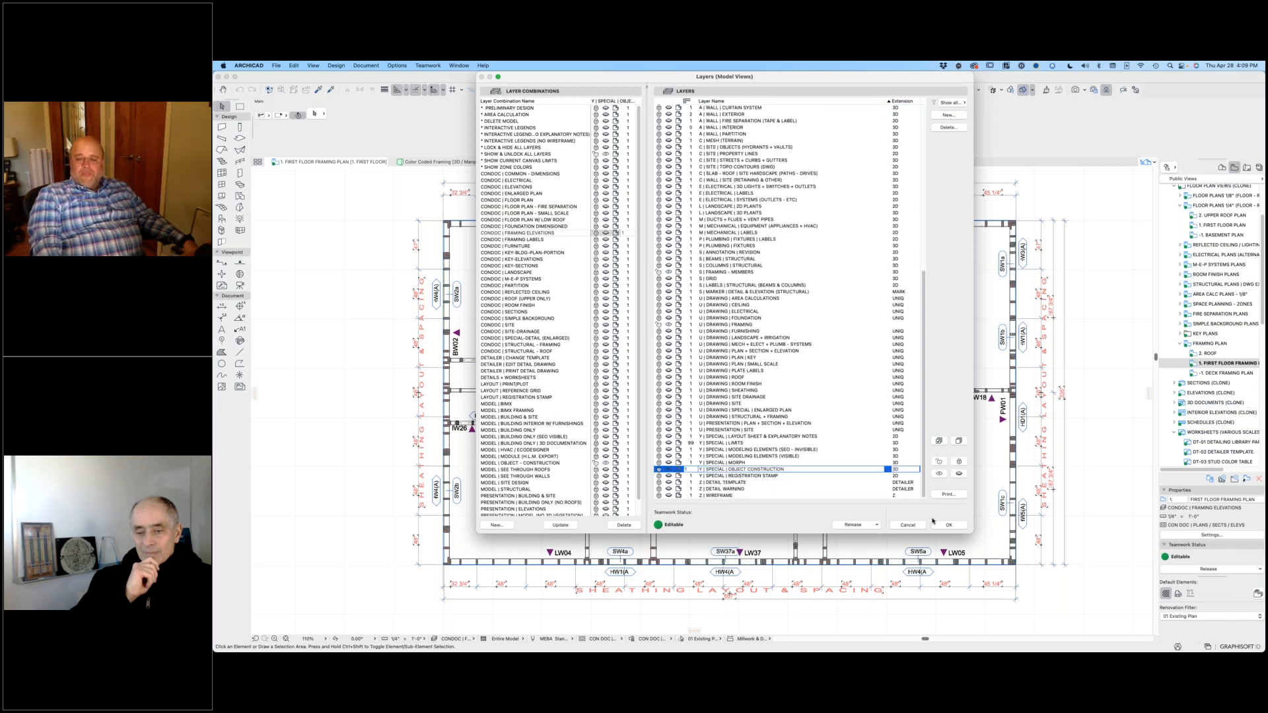
click(948, 525)
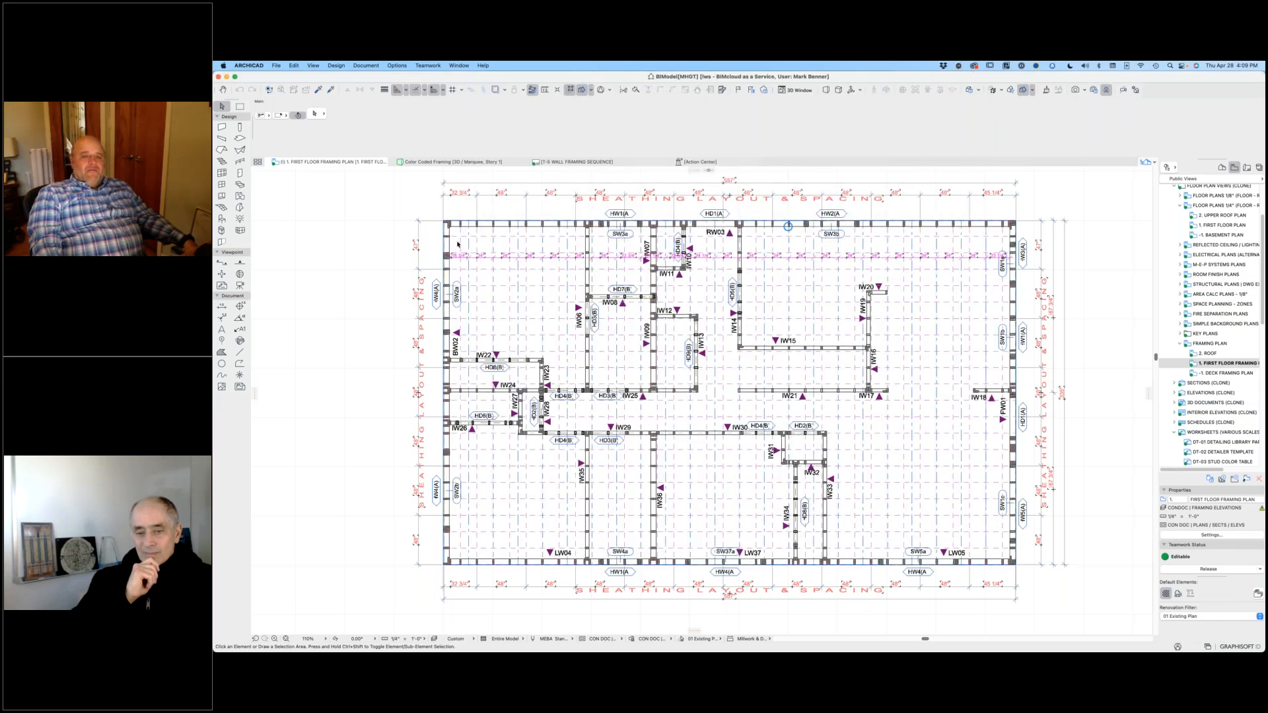
Step: Select the first vertical dashed layout line near the HW4(A) wall and examine the 24" spacing lines across the plan
scroll(476, 243, up, 5)
scroll(476, 243, up, 2)
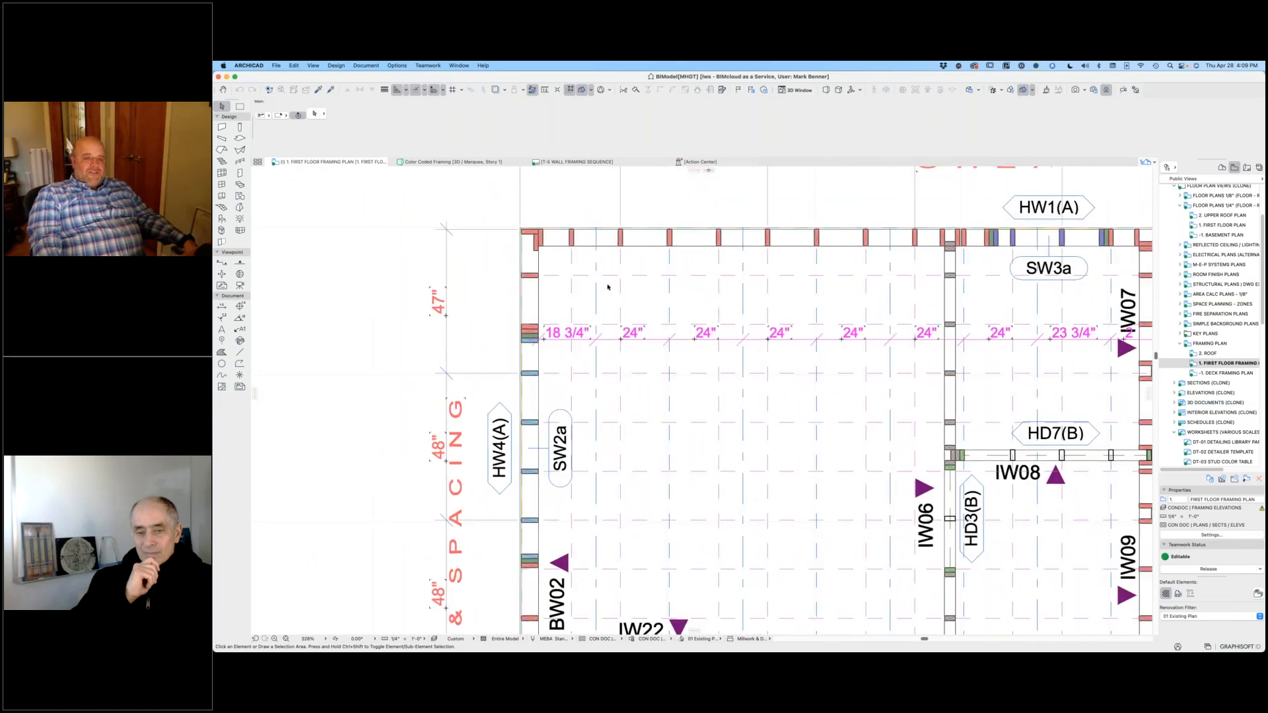
click(597, 261)
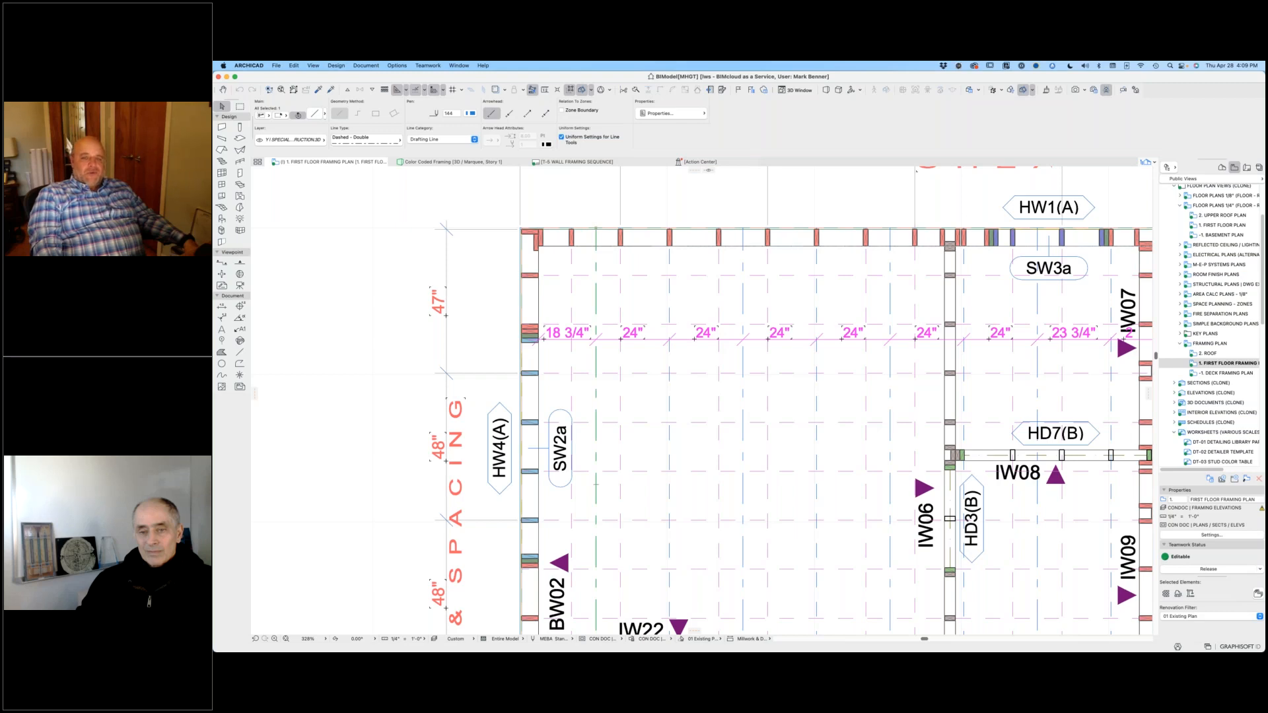
scroll(743, 286, down, 5)
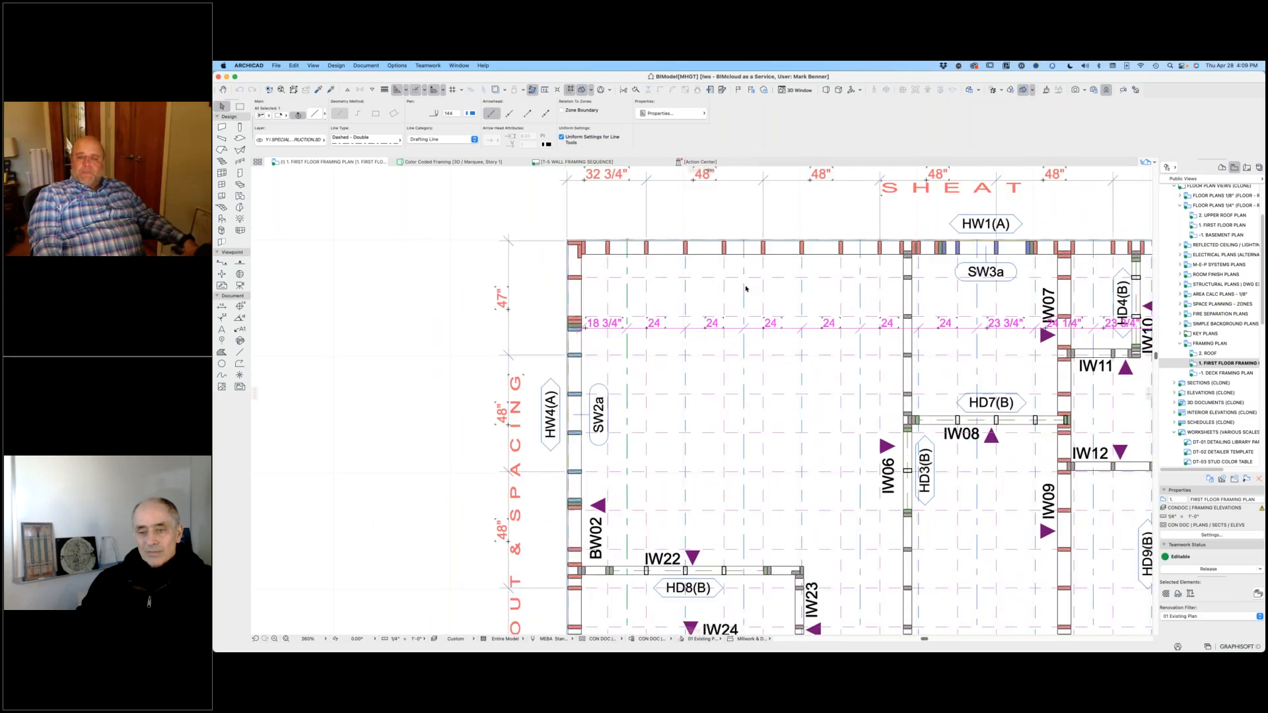
scroll(597, 264, down, 3)
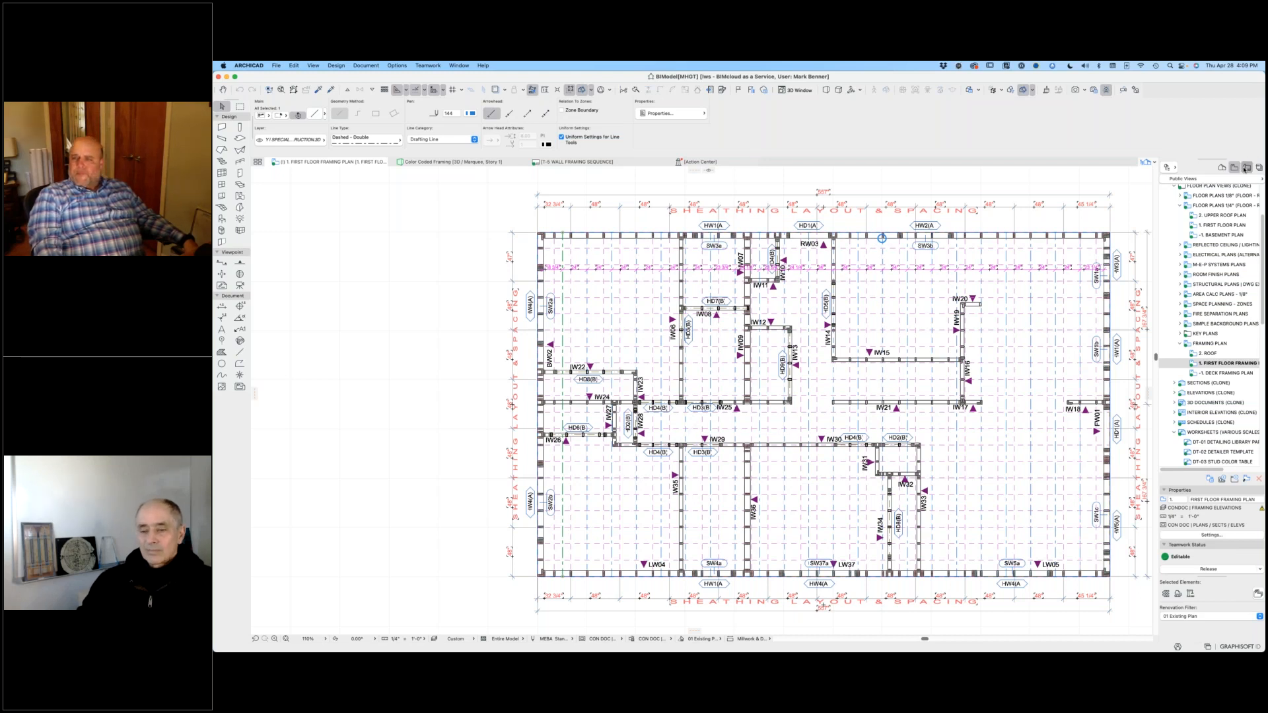
Step: Open the T-6 Wall Sheathing Layout and review the right and left wall sheathing drawings
click(1246, 168)
click(1232, 278)
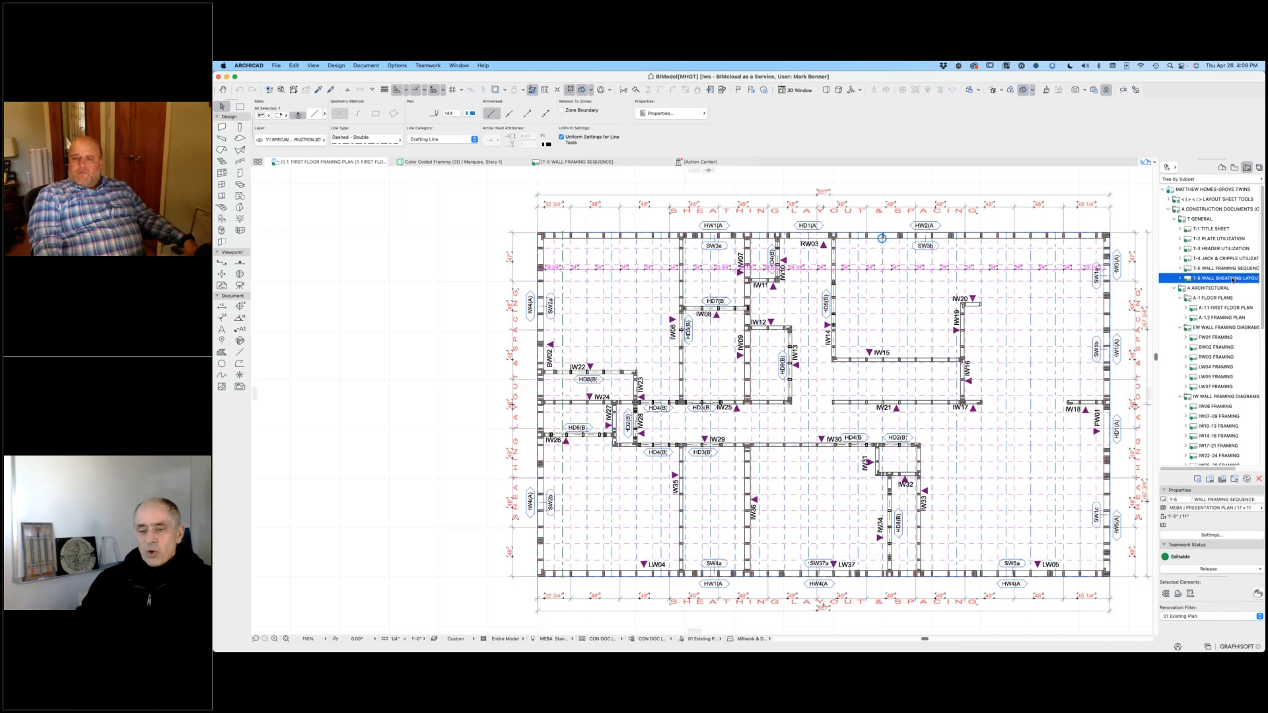
double_click(1232, 279)
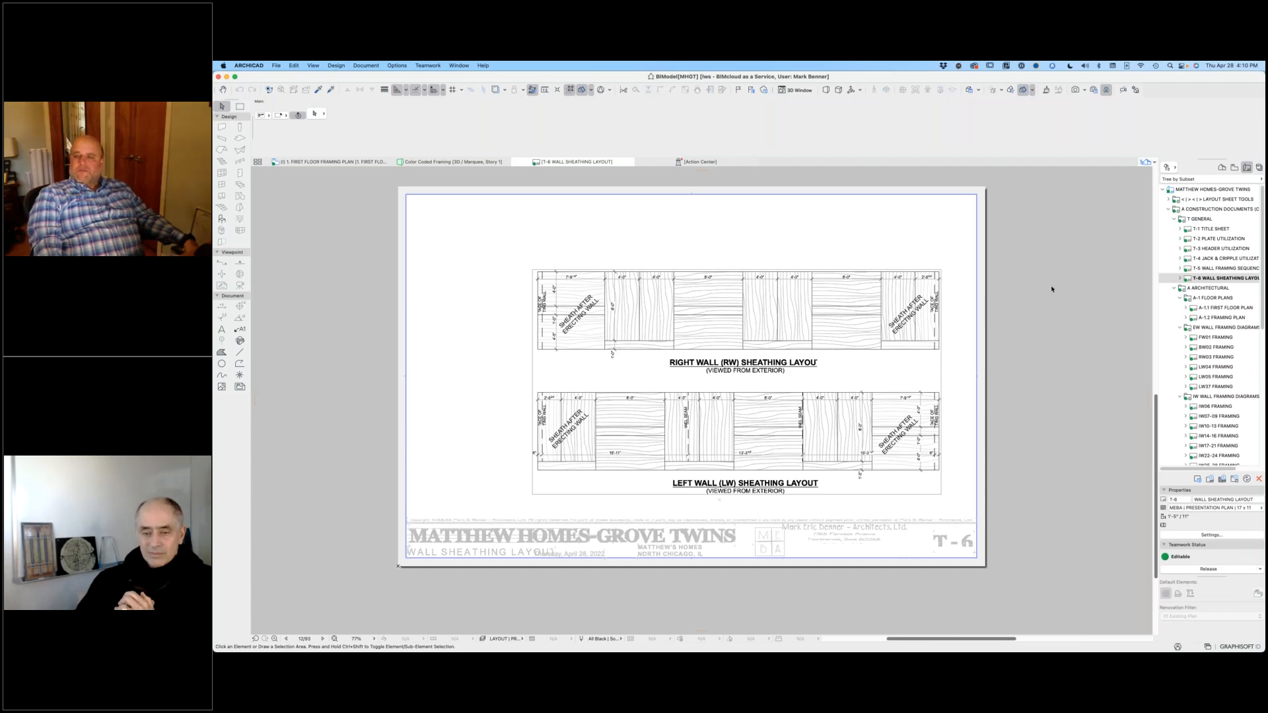
Step: Open the FW01 Framing layout and examine its wall component inventory of studs, cripples, jacks, headers and sills
click(1193, 339)
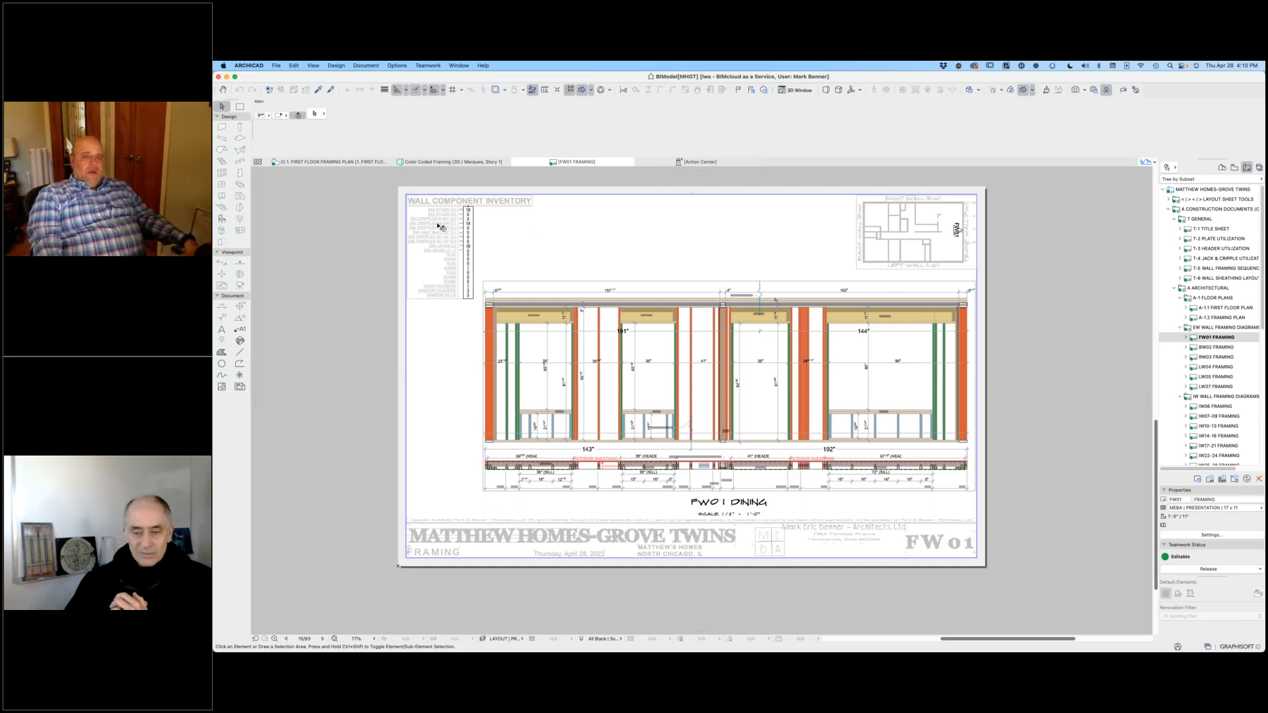
scroll(441, 226, up, 5)
scroll(439, 224, up, 1)
middle_drag(543, 197, 599, 241)
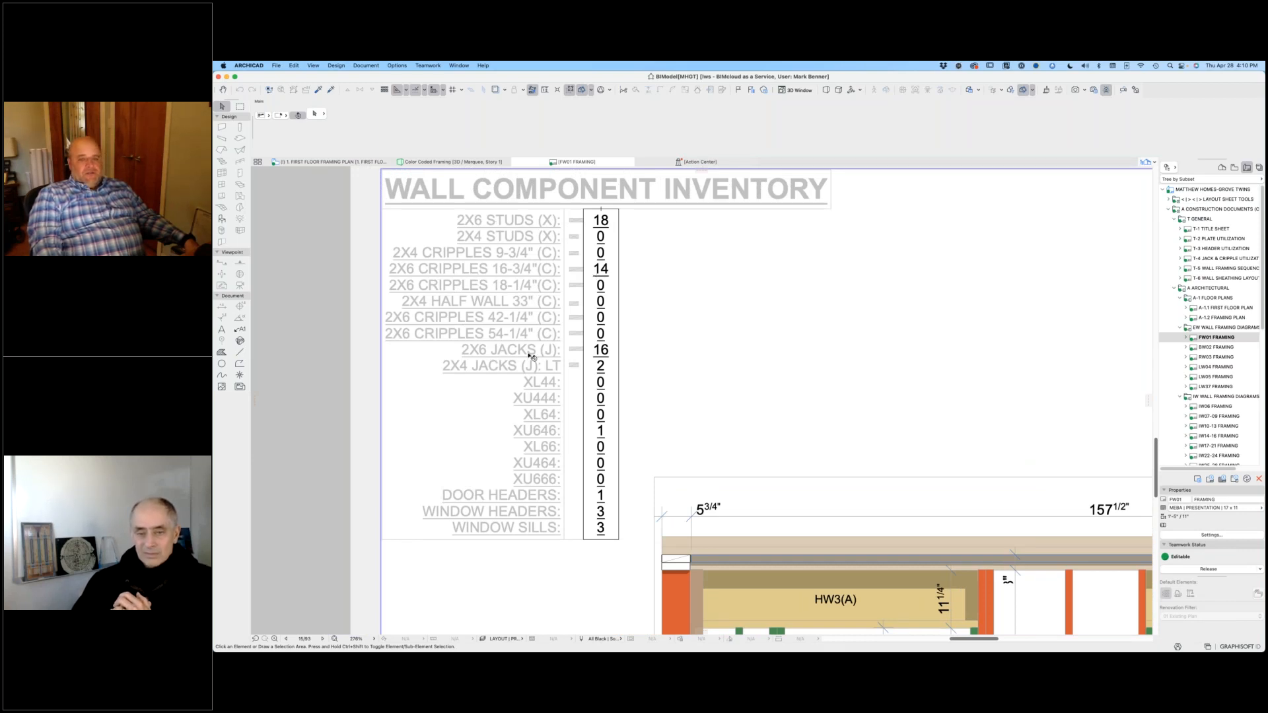
scroll(658, 366, down, 3)
scroll(659, 366, down, 8)
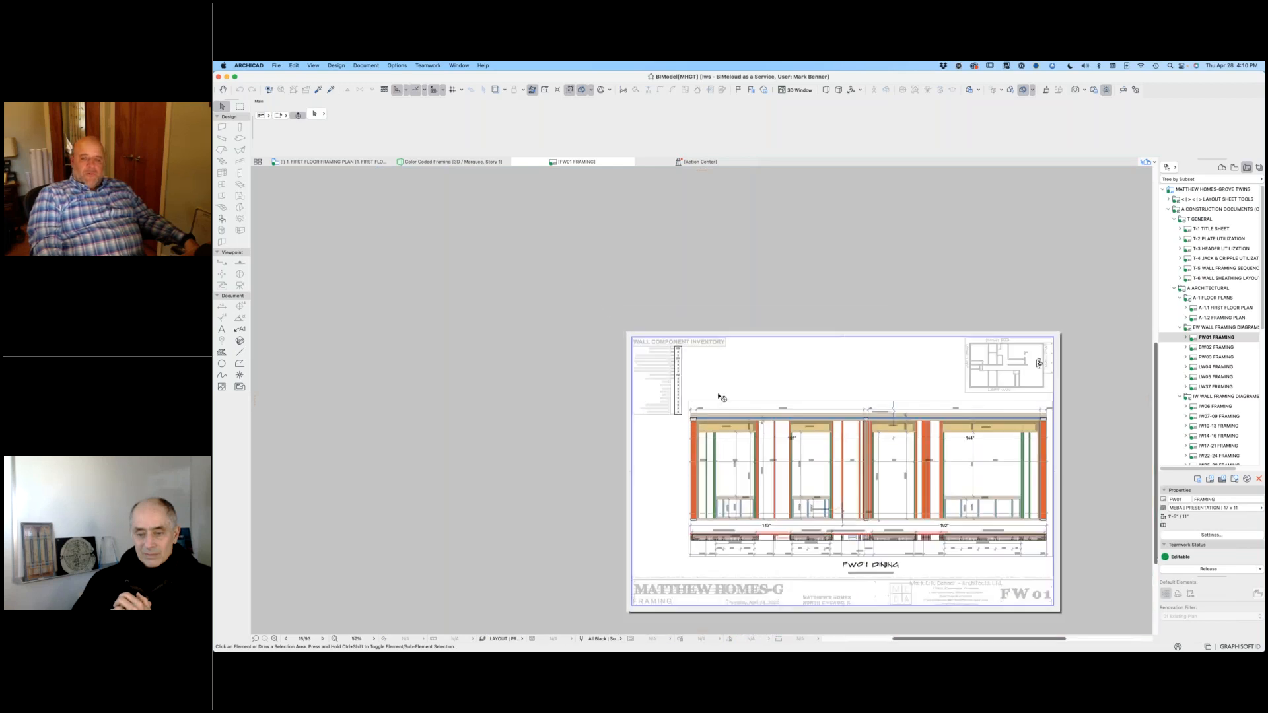
scroll(520, 343, up, 14)
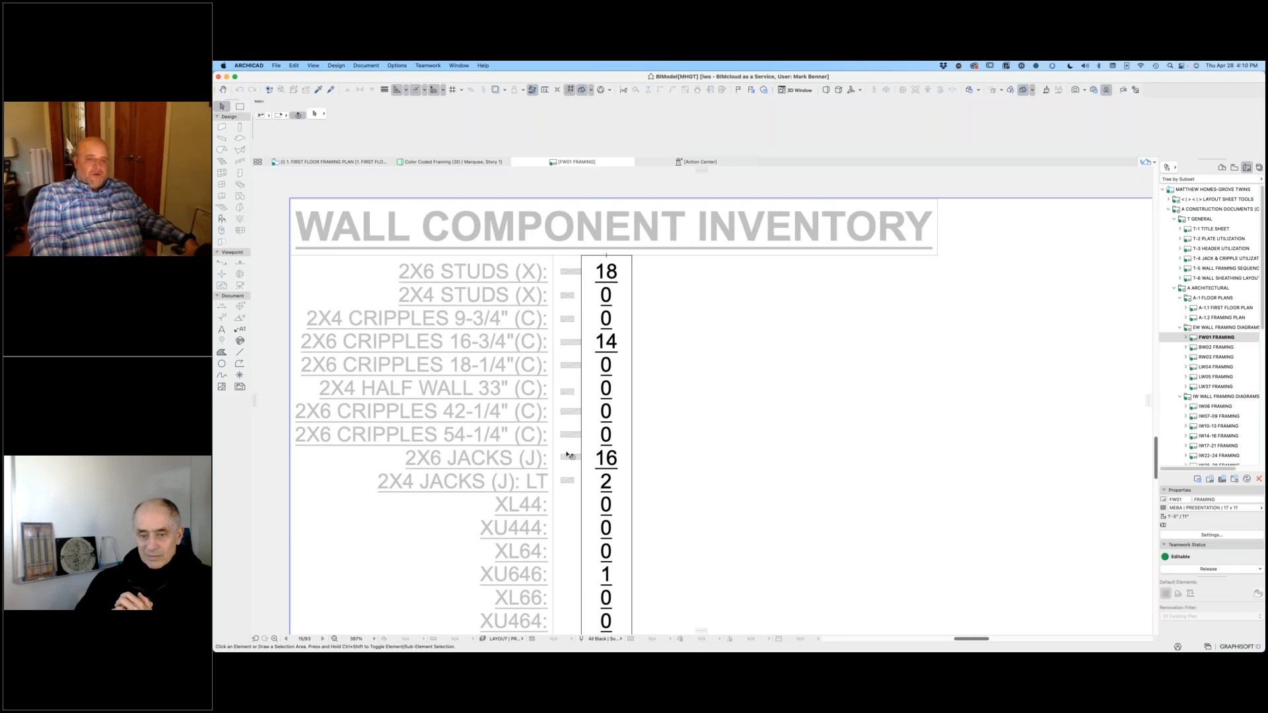
scroll(548, 288, down, 7)
scroll(668, 275, down, 4)
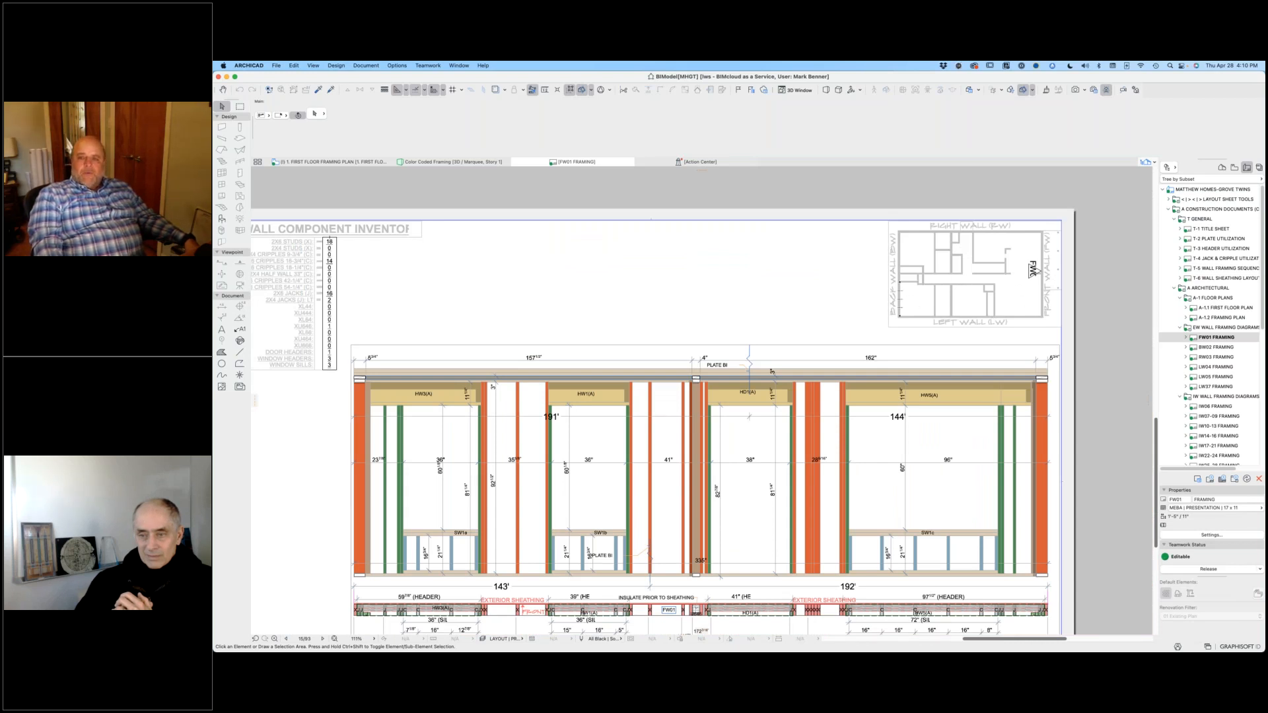
Step: Select the FW01 marker on the layout's key plan to point out the wall's location, and clear the selection
click(1040, 272)
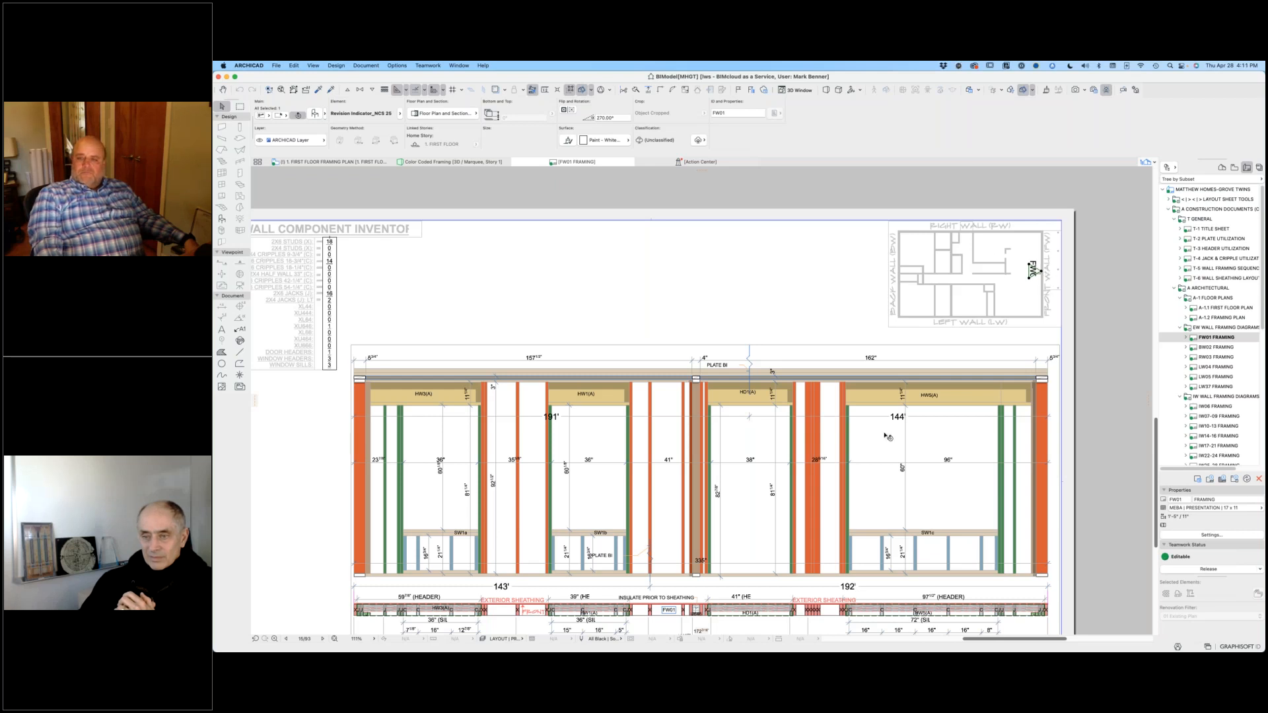
scroll(889, 437, down, 4)
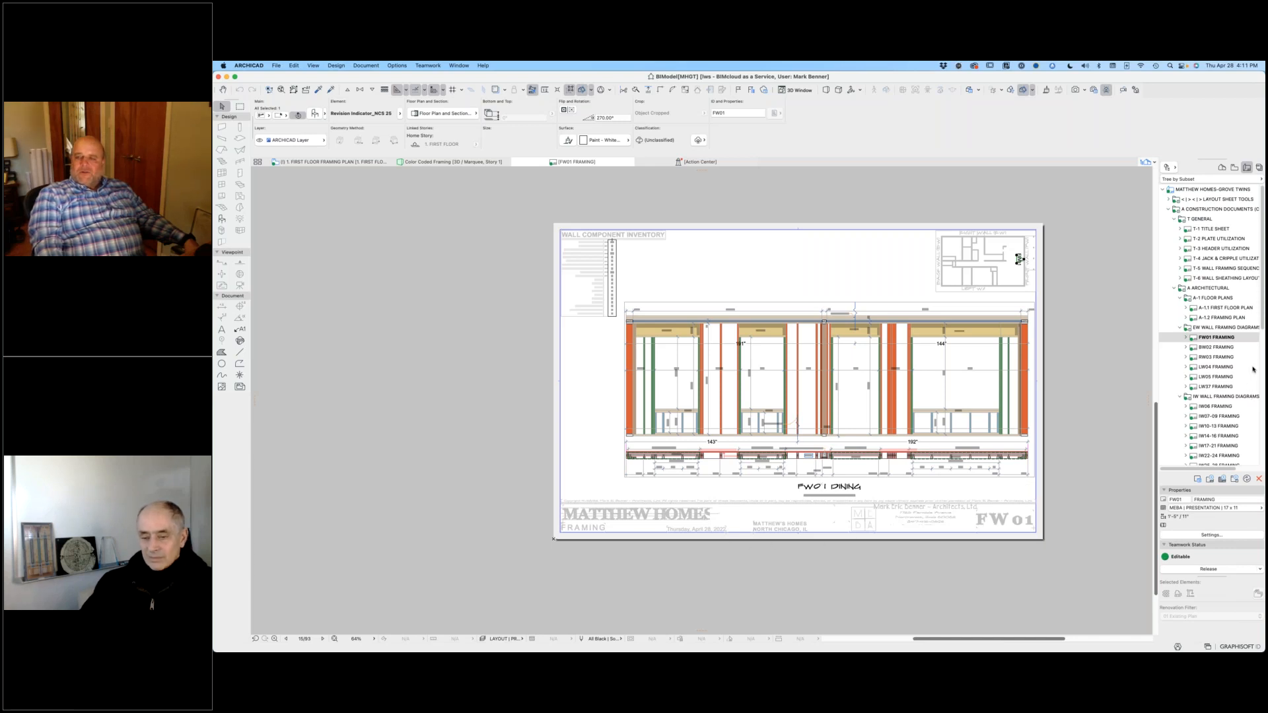
click(1060, 274)
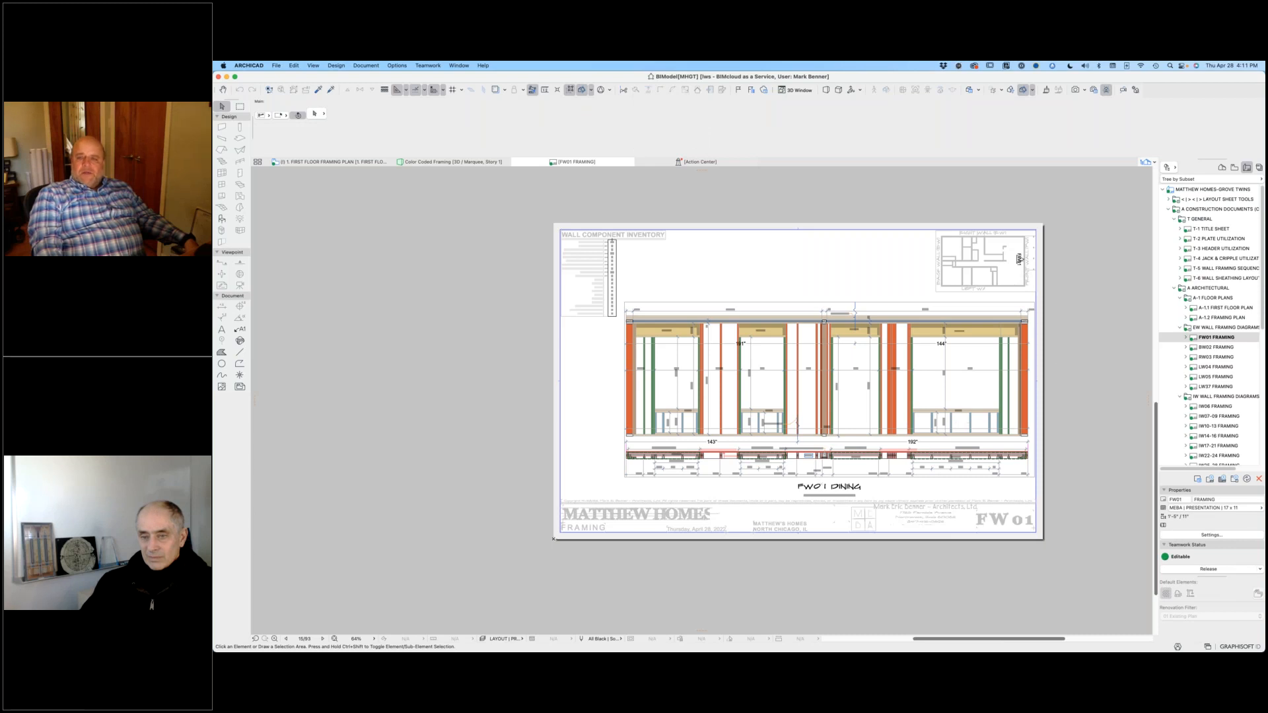
Step: Examine the plate plan below the FW01 Dining elevation, including its stud letters, header and sill lengths and running dimensions
scroll(874, 435, up, 10)
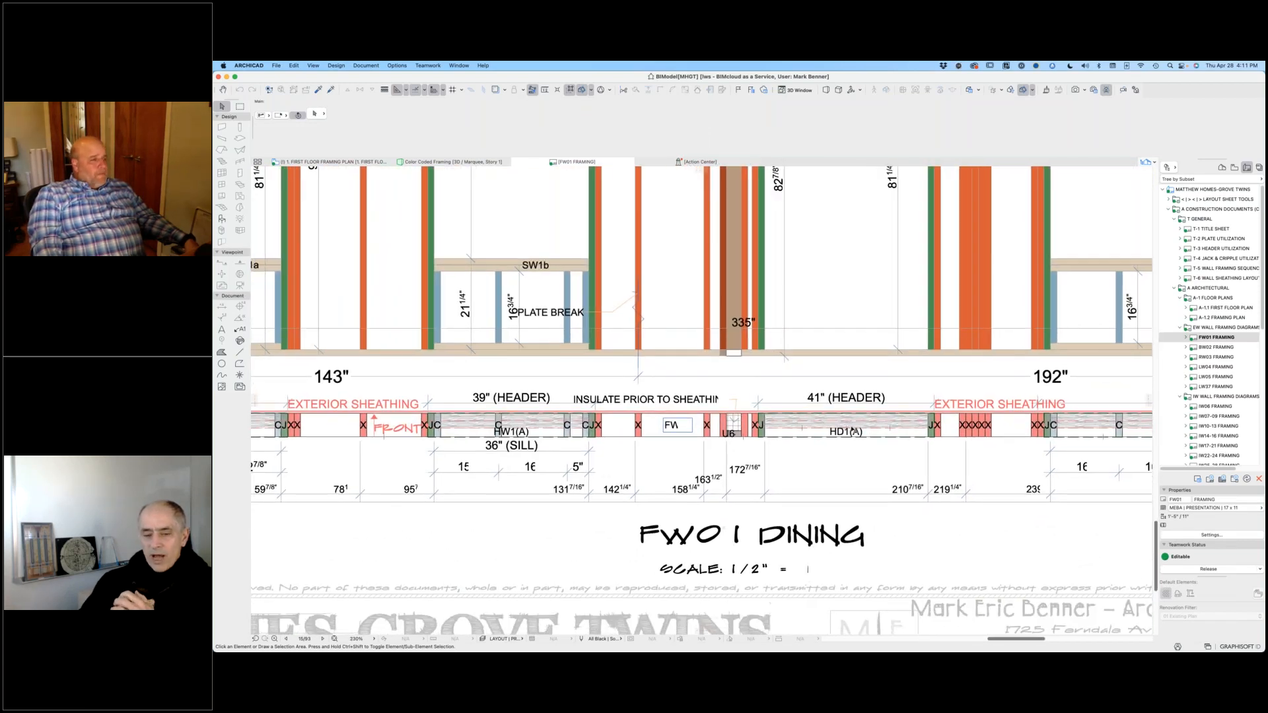
scroll(854, 430, down, 8)
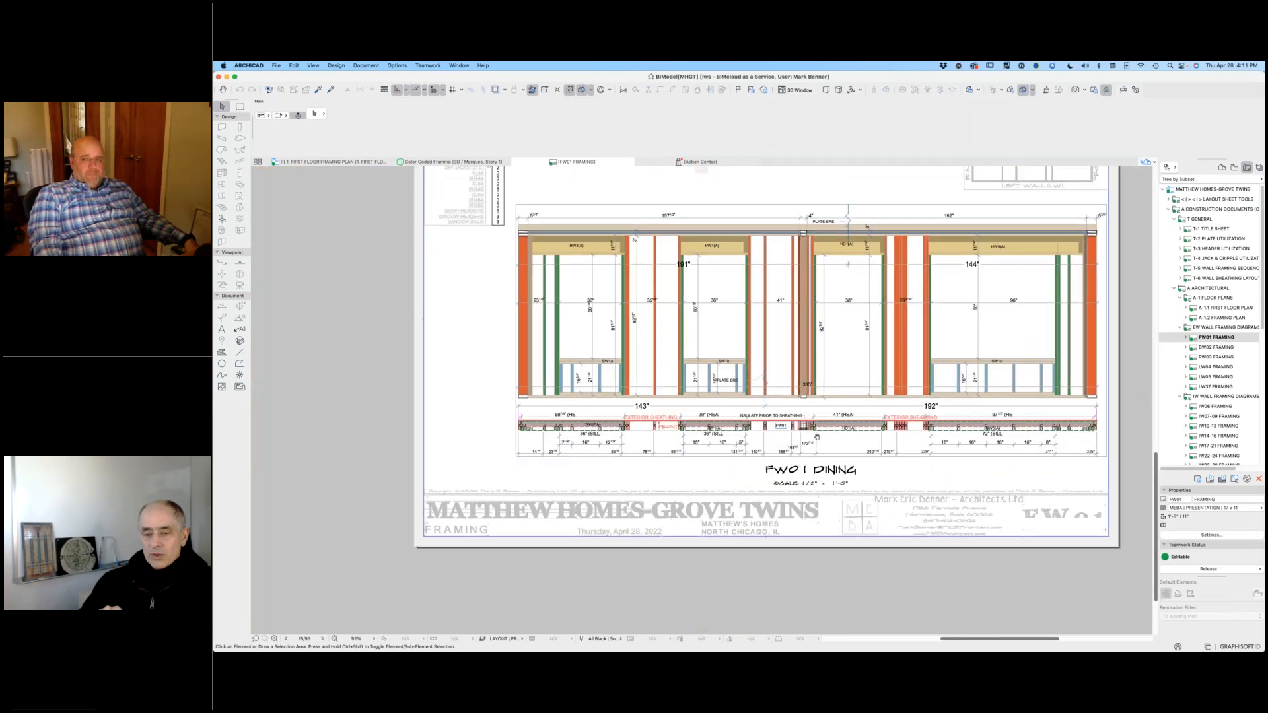
middle_drag(677, 226, 700, 247)
scroll(699, 247, down, 2)
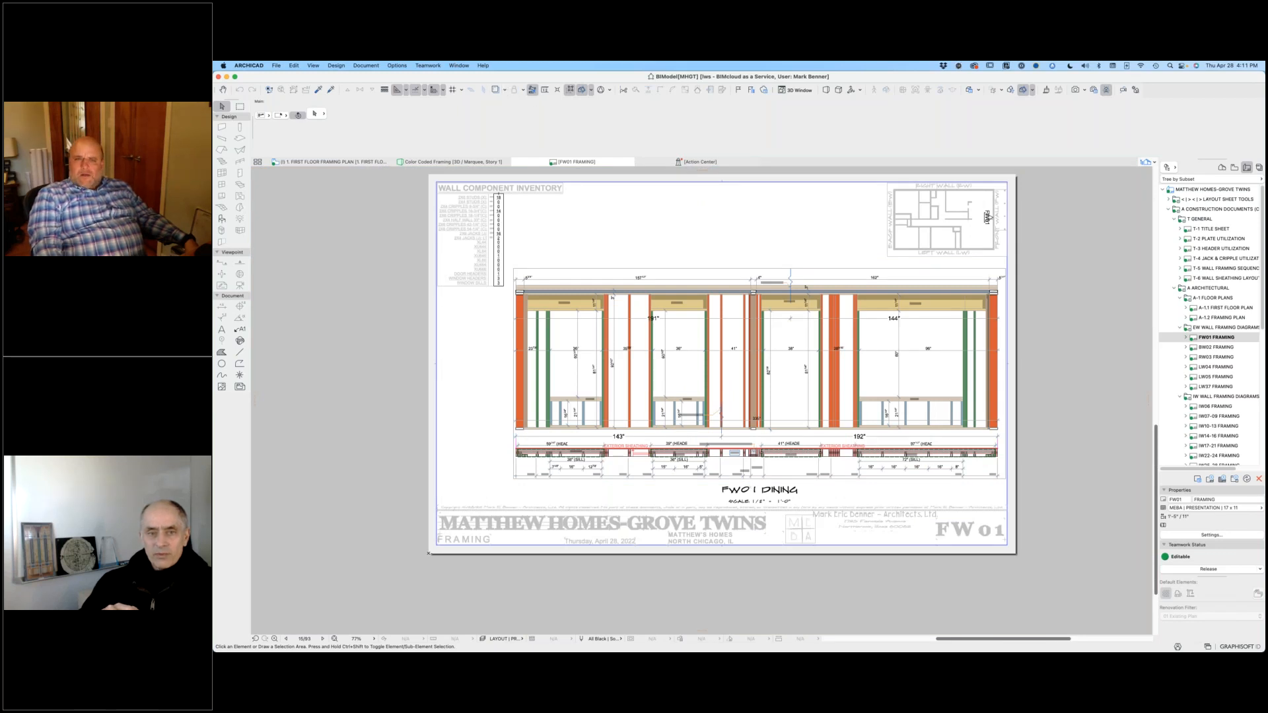
click(315, 66)
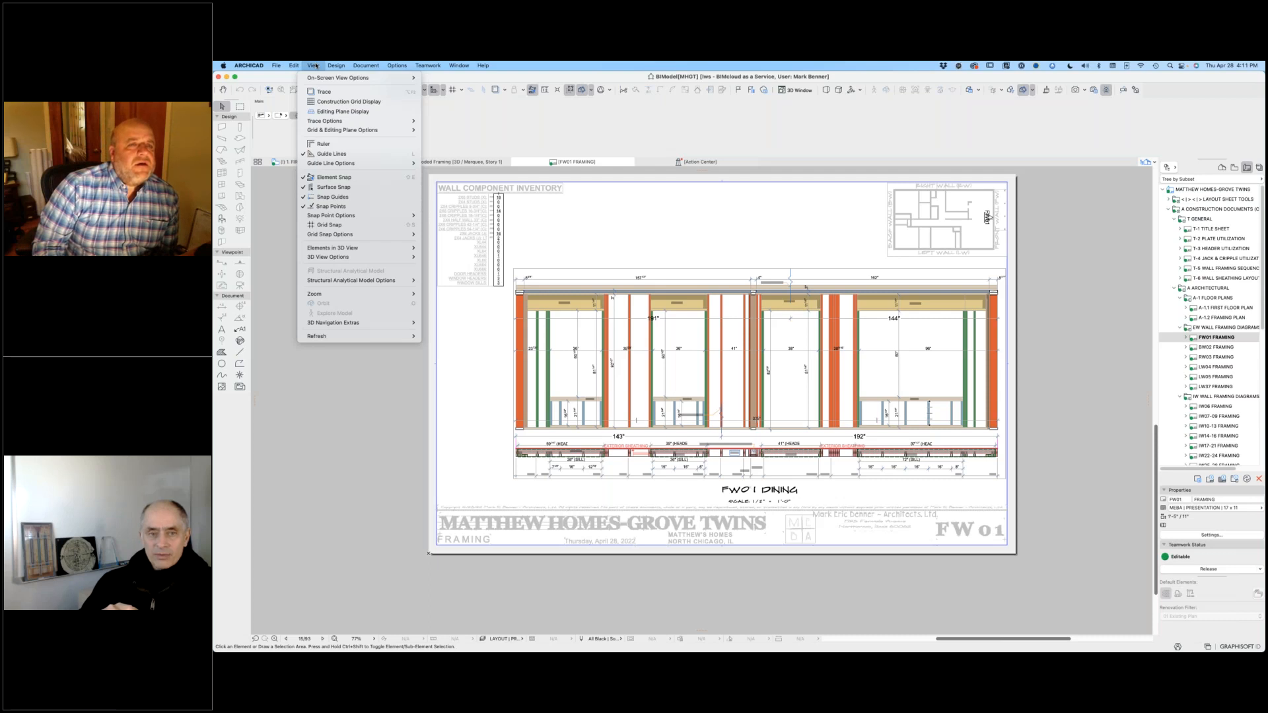
mouse_move(356, 78)
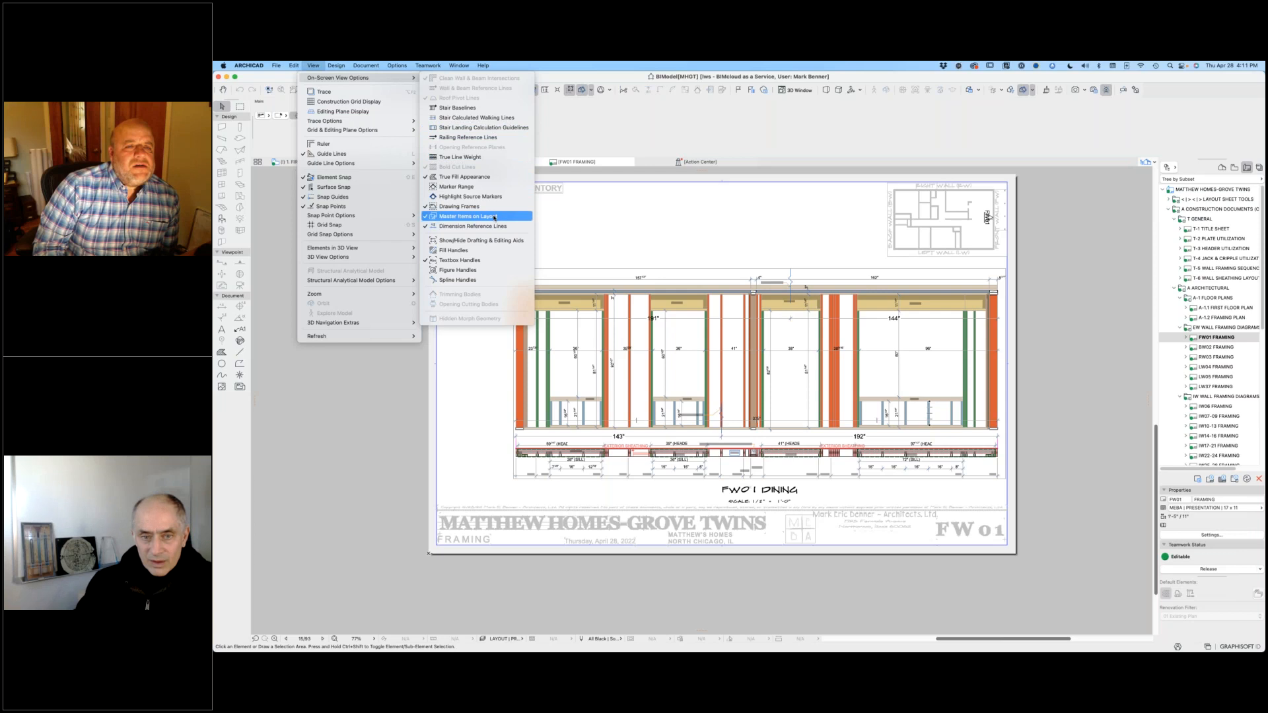
click(562, 237)
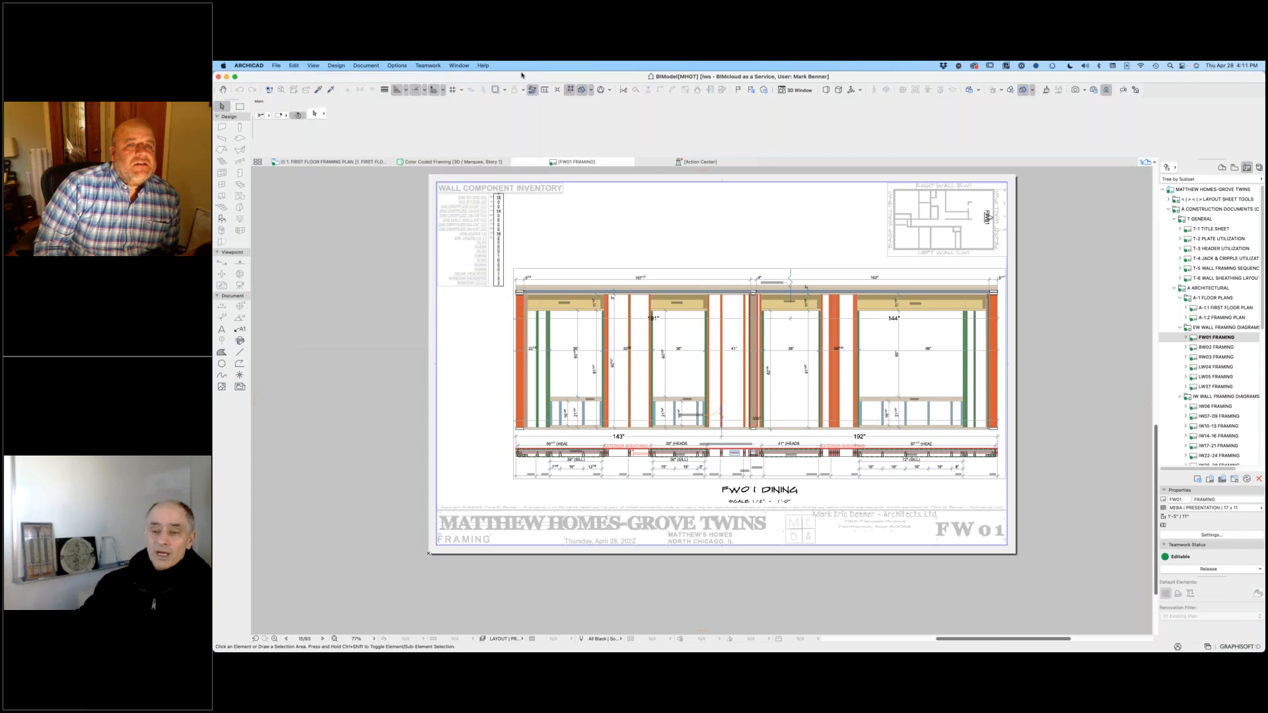
Step: Disable the uniform color for Master items on Layouts in the Work Environment's On-Screen Options
click(262, 66)
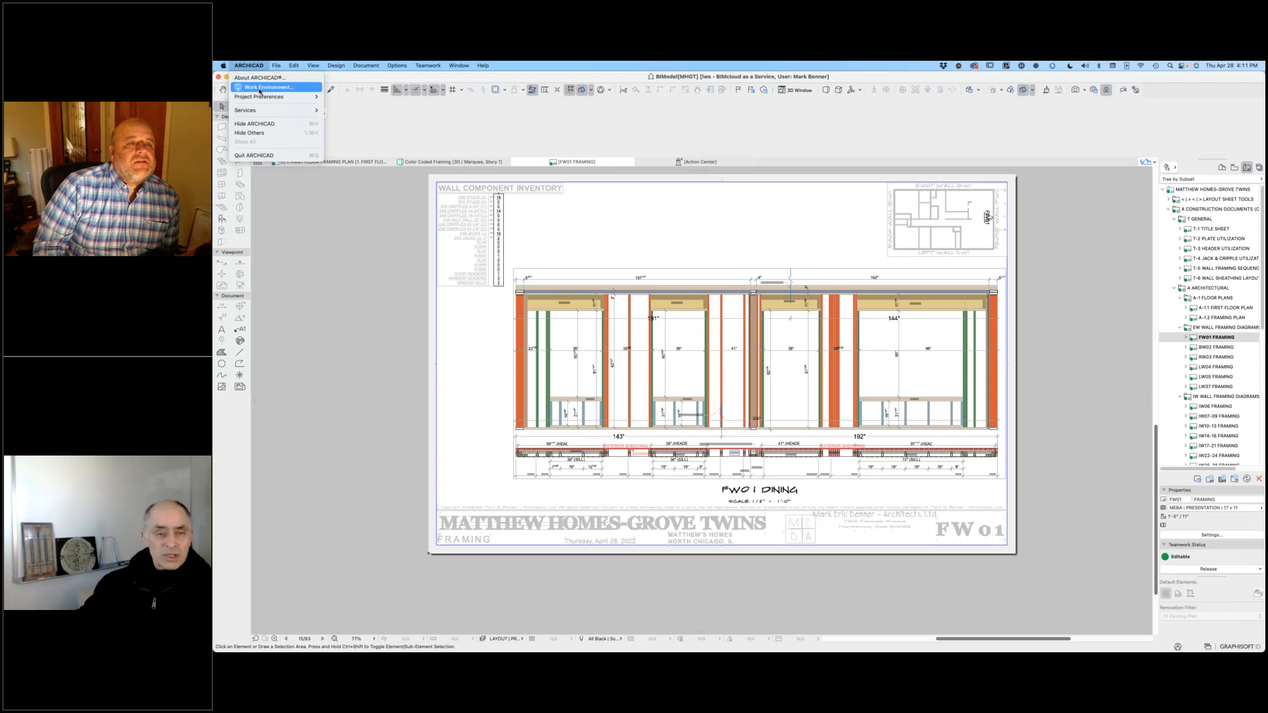
click(259, 91)
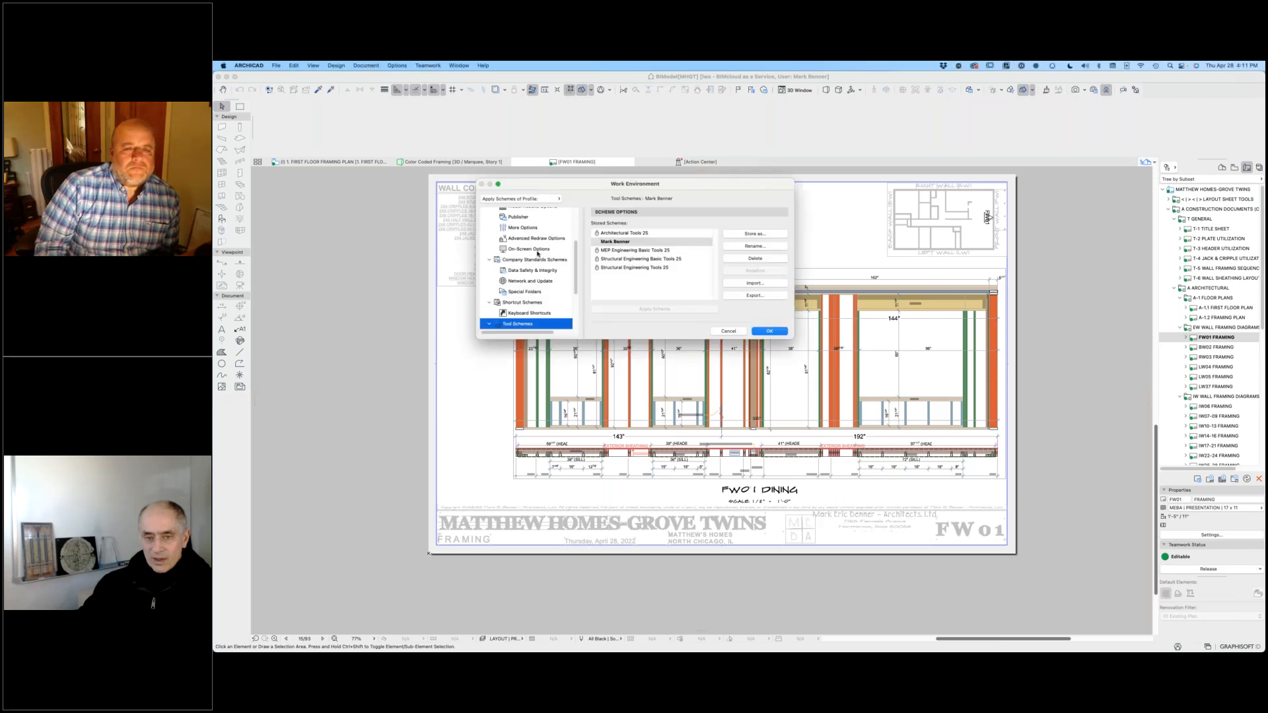
drag(793, 338, 957, 600)
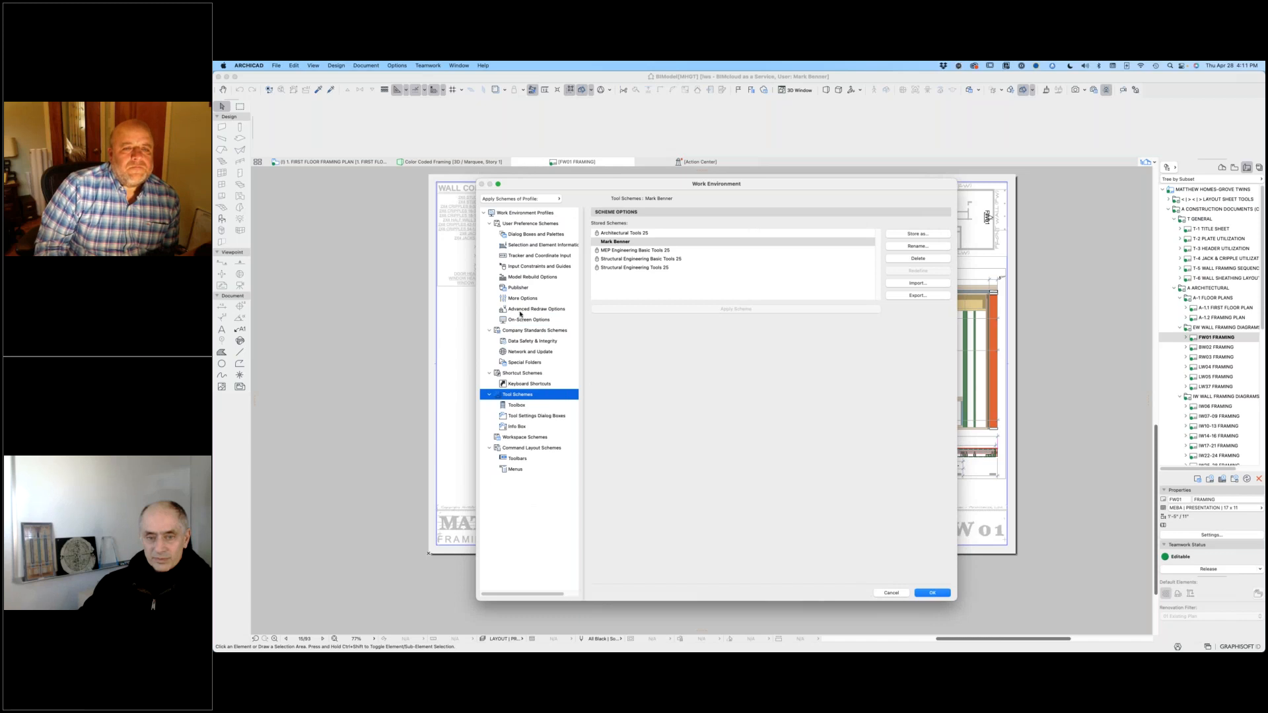
click(548, 323)
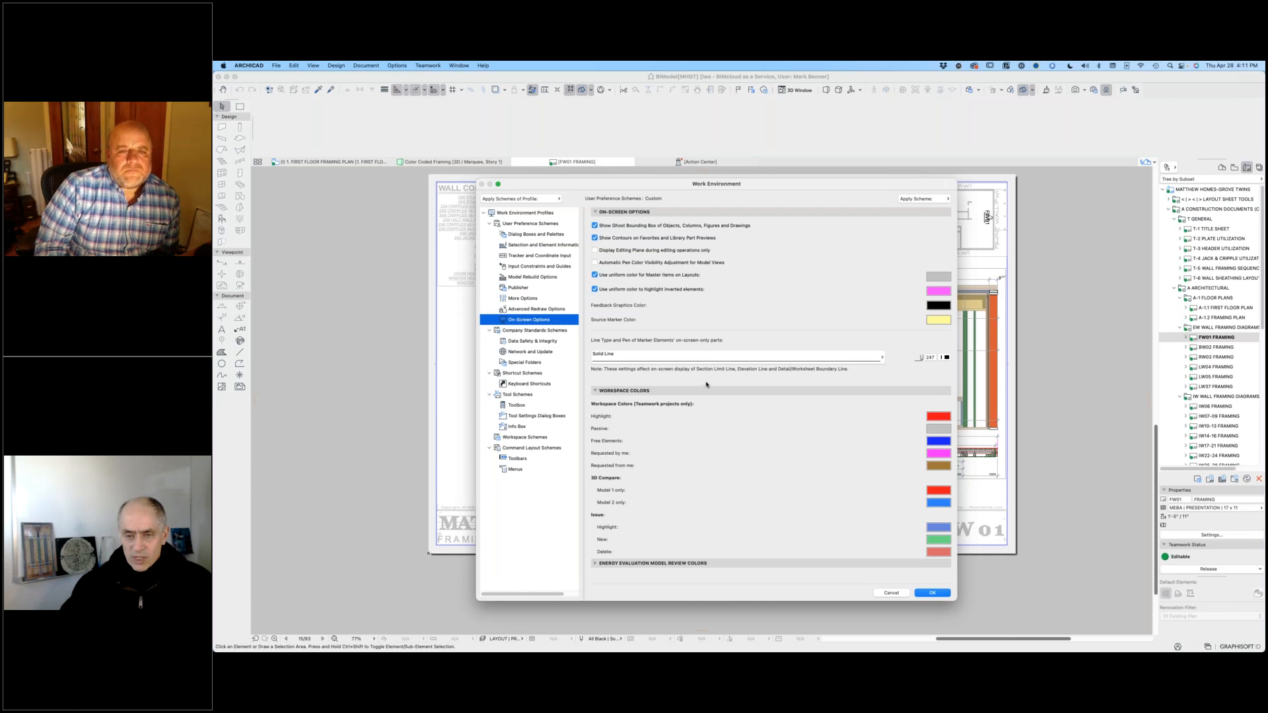
click(595, 275)
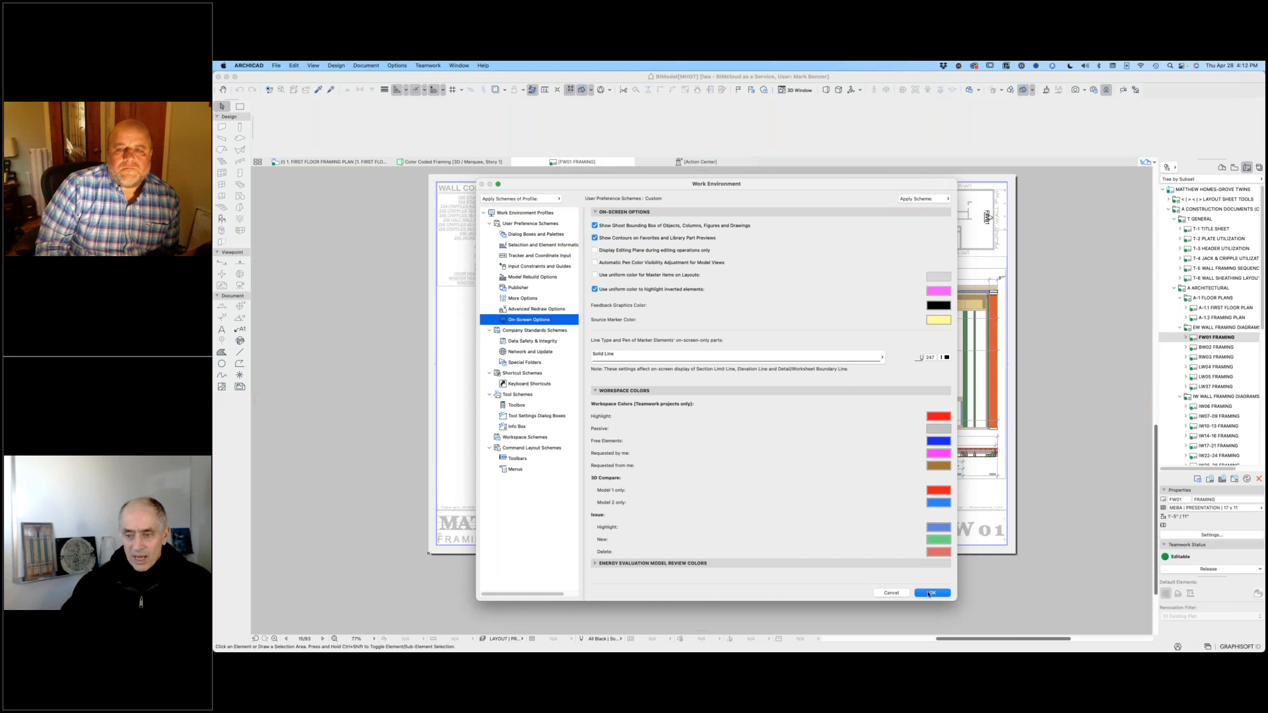
click(930, 594)
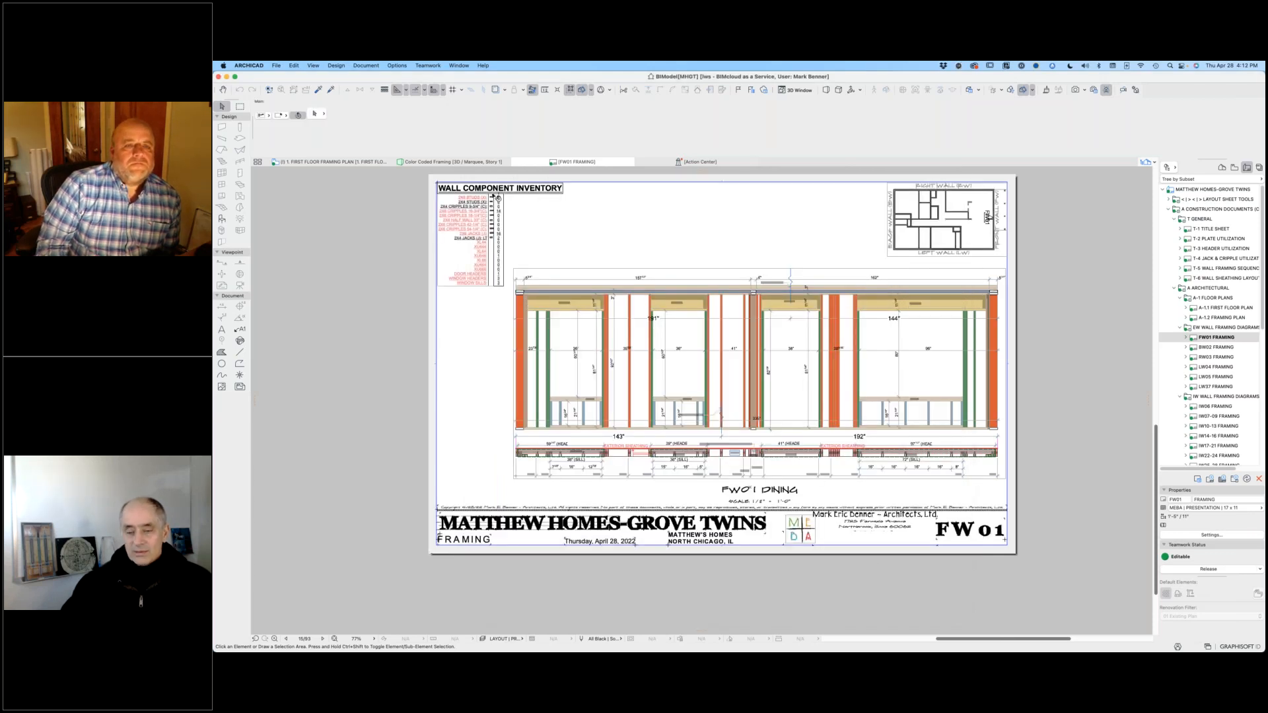
Step: Examine the FW01 wall component inventory in its own colors, matching each stud, cripple and jack type to its symbol and quantity
scroll(506, 213, up, 5)
scroll(507, 217, up, 5)
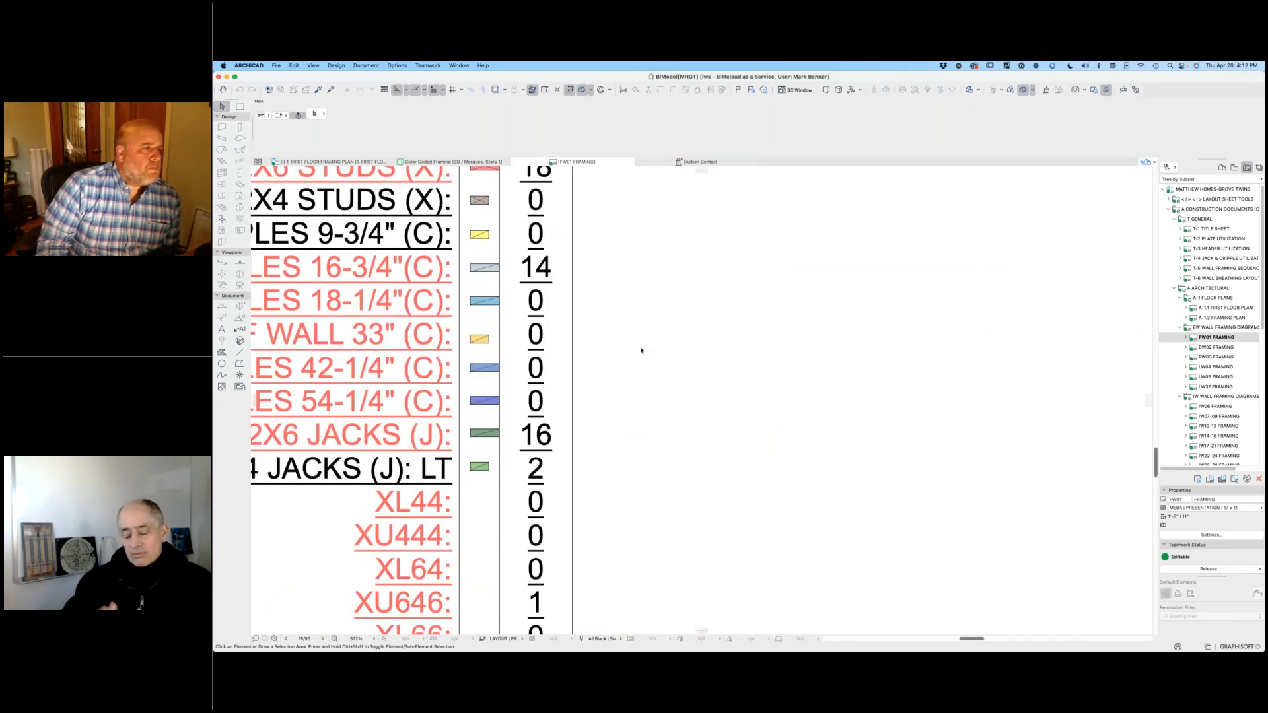
scroll(640, 350, down, 5)
scroll(645, 348, down, 3)
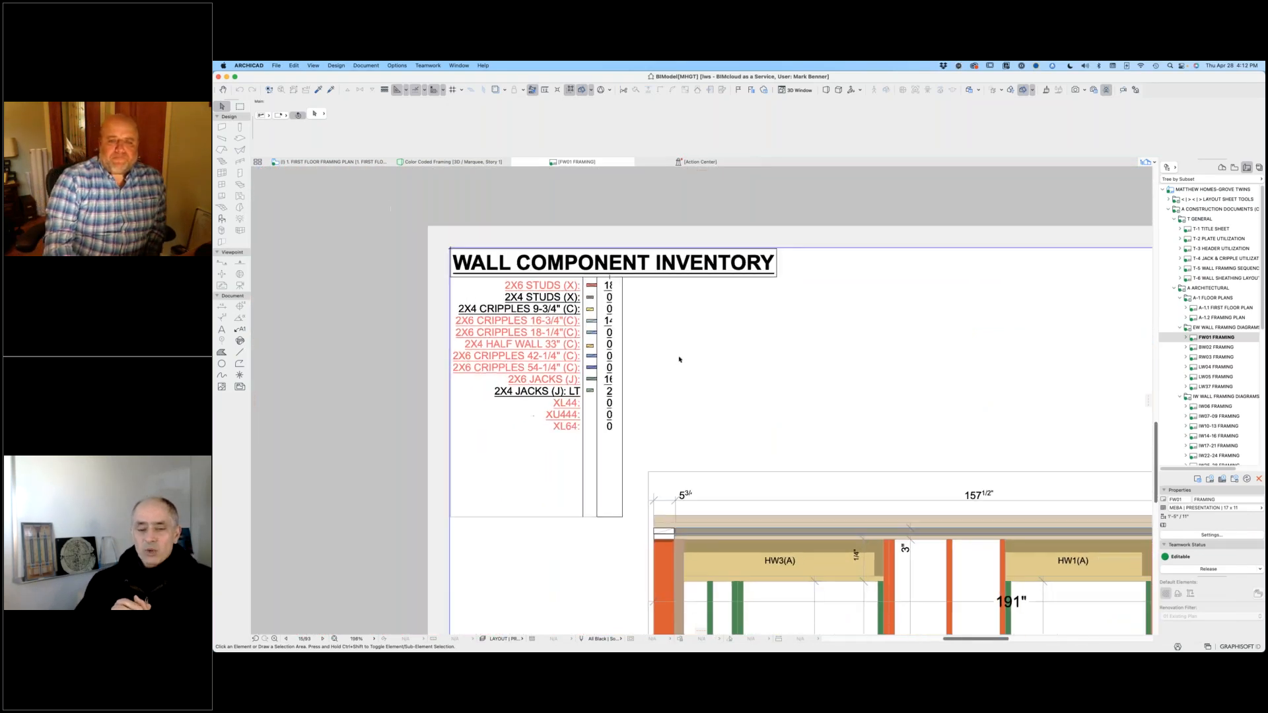
scroll(618, 255, down, 4)
middle_drag(618, 255, 425, 258)
scroll(529, 293, down, 3)
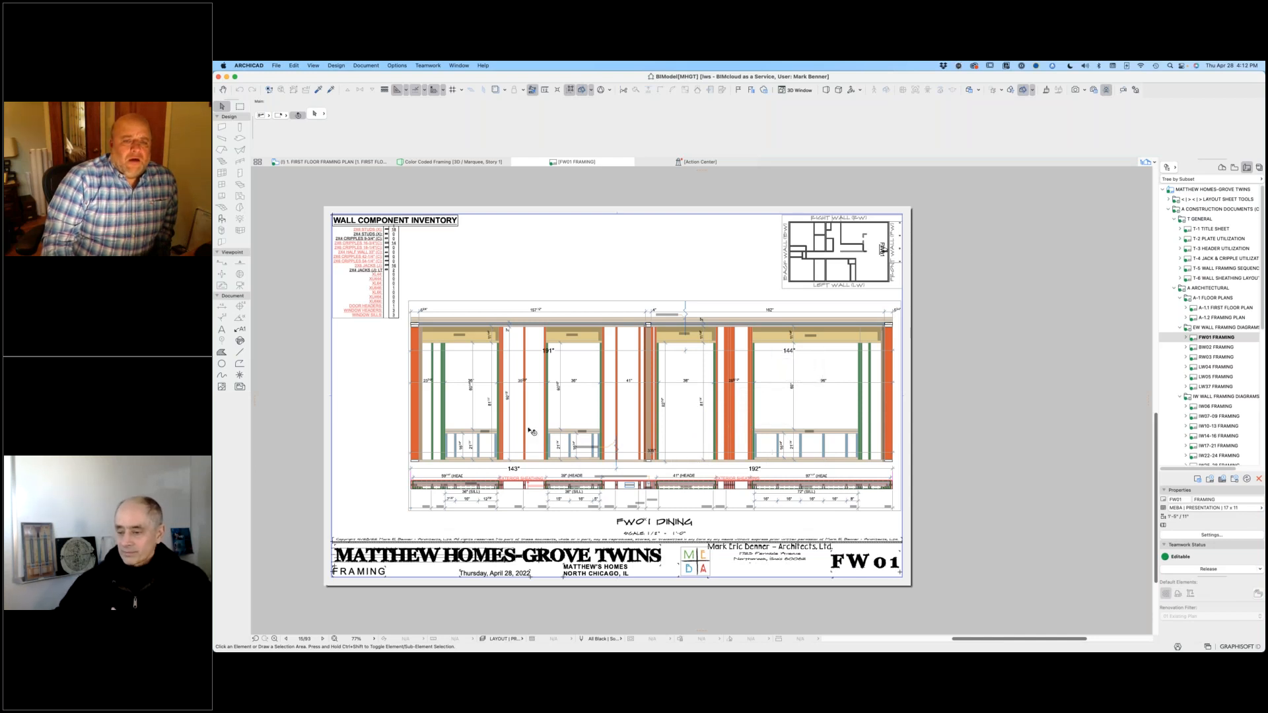
Step: Examine the FW01 plate plan along its length, from the HW3(A) header to the U646 assembly and the HD1(A) header
scroll(520, 428, up, 5)
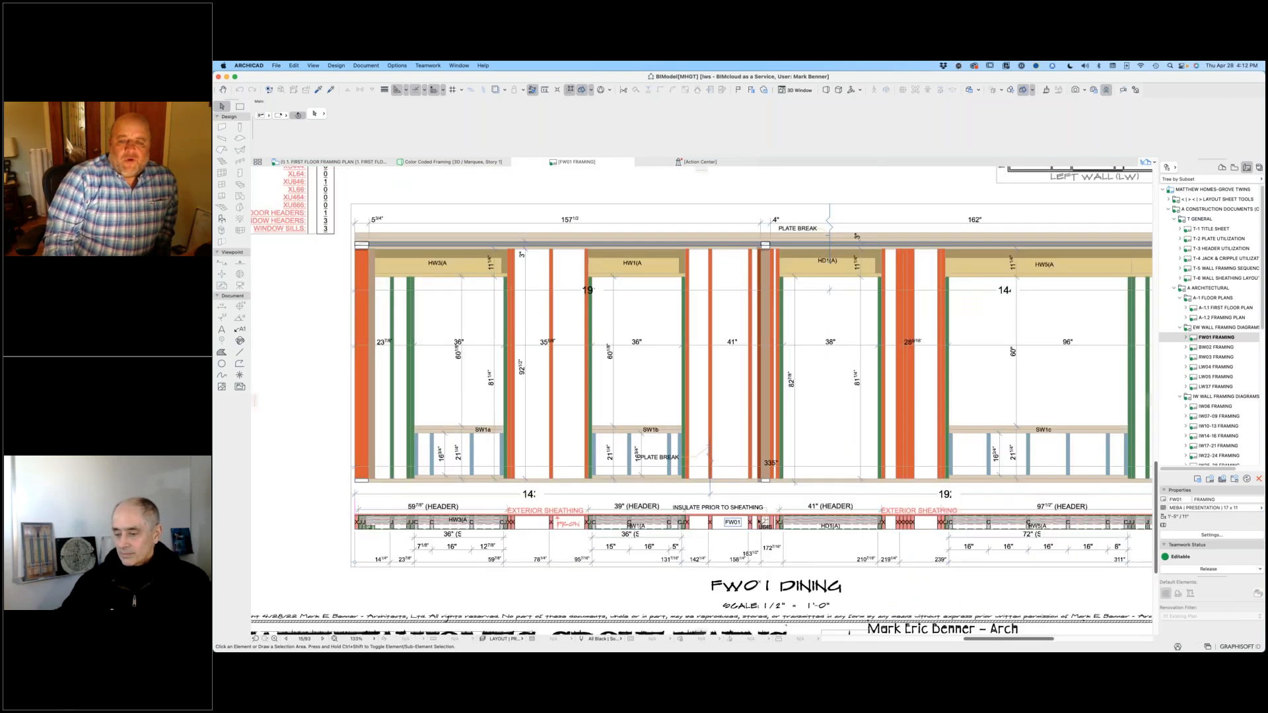
scroll(707, 453, up, 5)
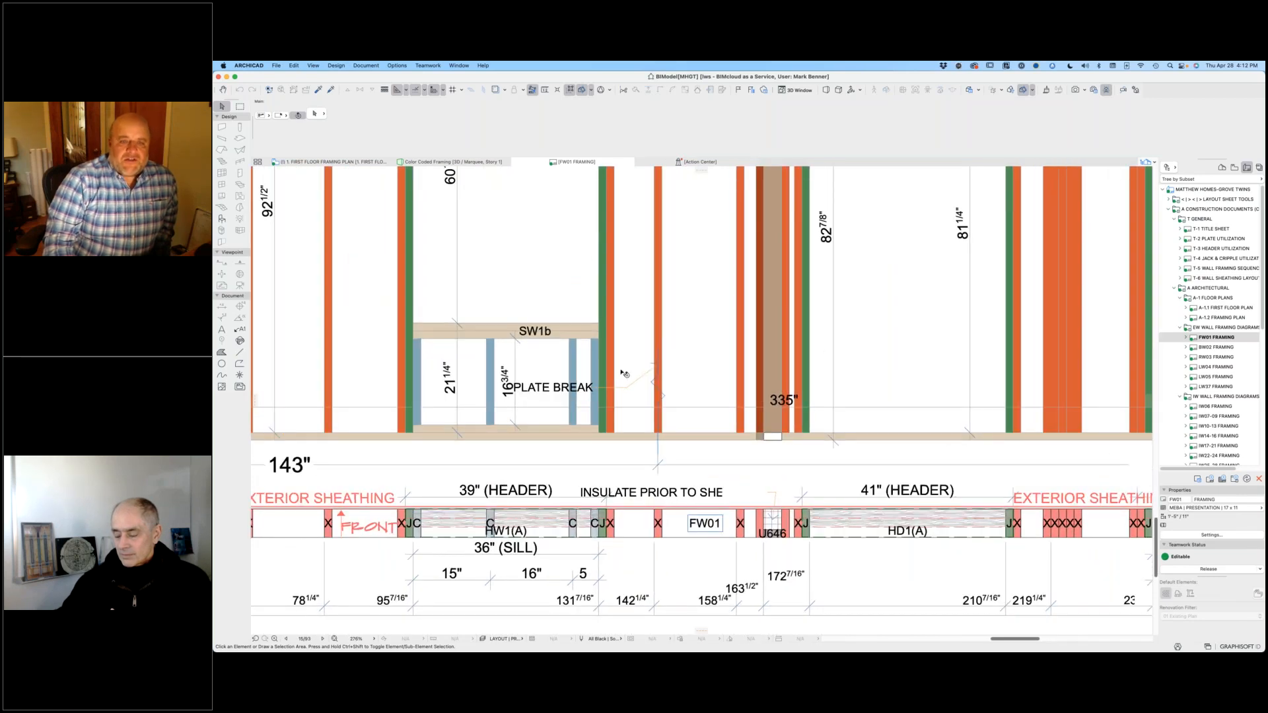
scroll(557, 378, down, 5)
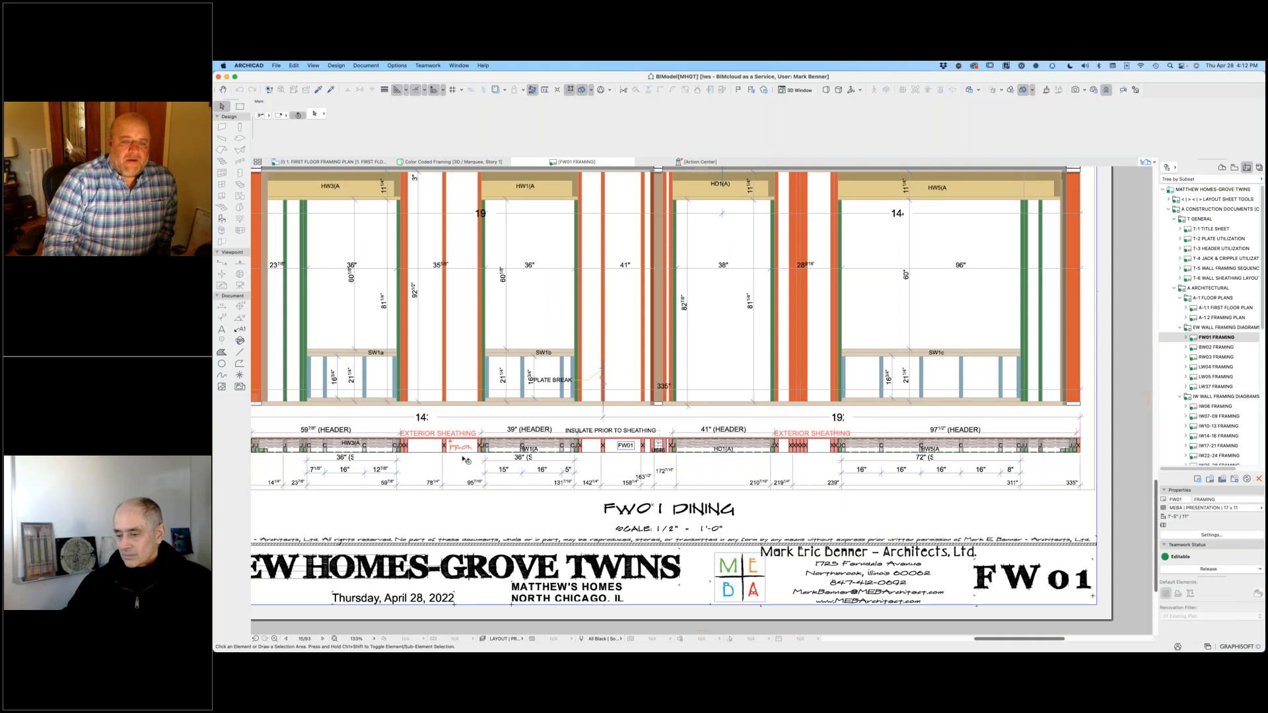
middle_drag(277, 460, 359, 412)
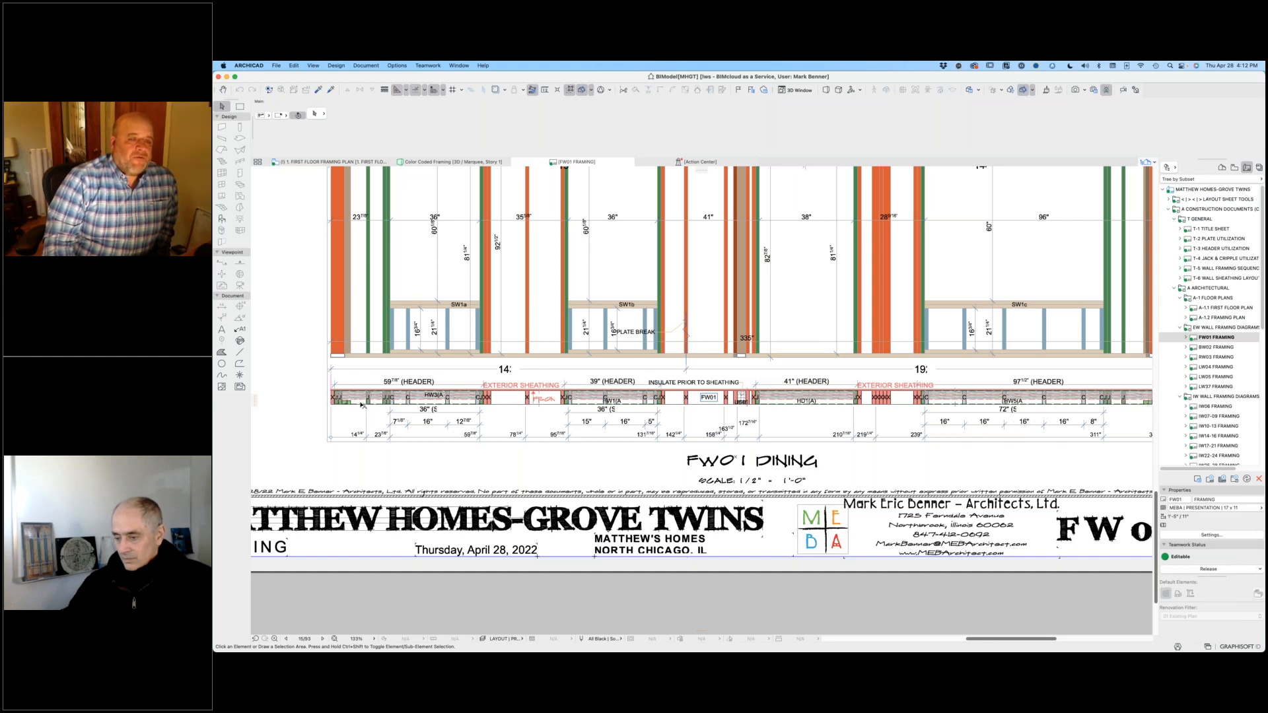
scroll(350, 417, up, 5)
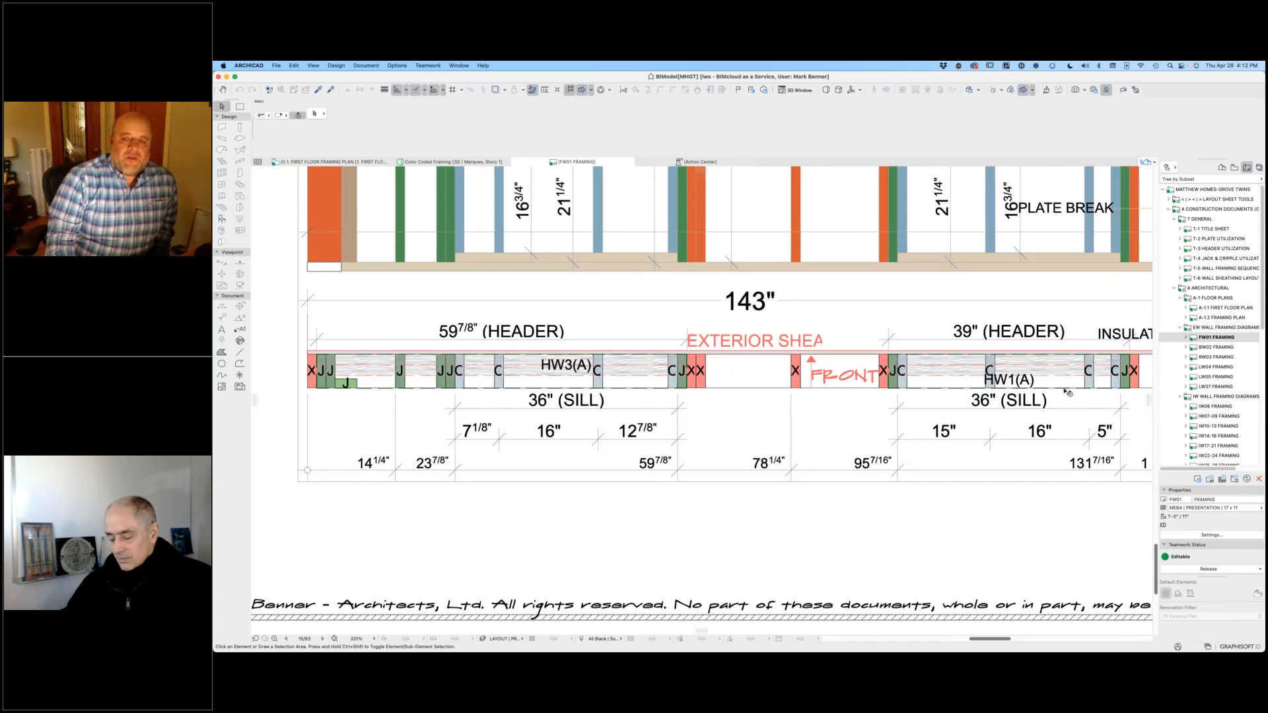
scroll(783, 326, down, 3)
scroll(783, 327, down, 3)
scroll(819, 326, up, 2)
scroll(825, 326, up, 6)
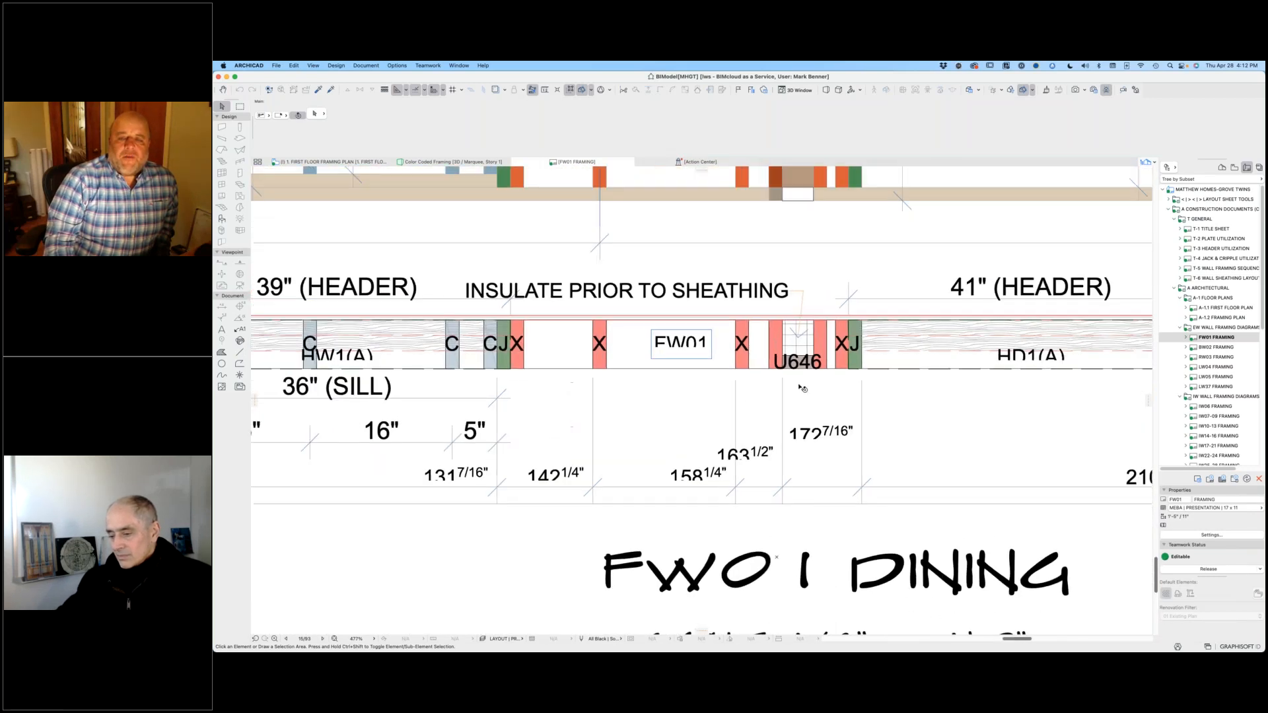
scroll(805, 387, down, 6)
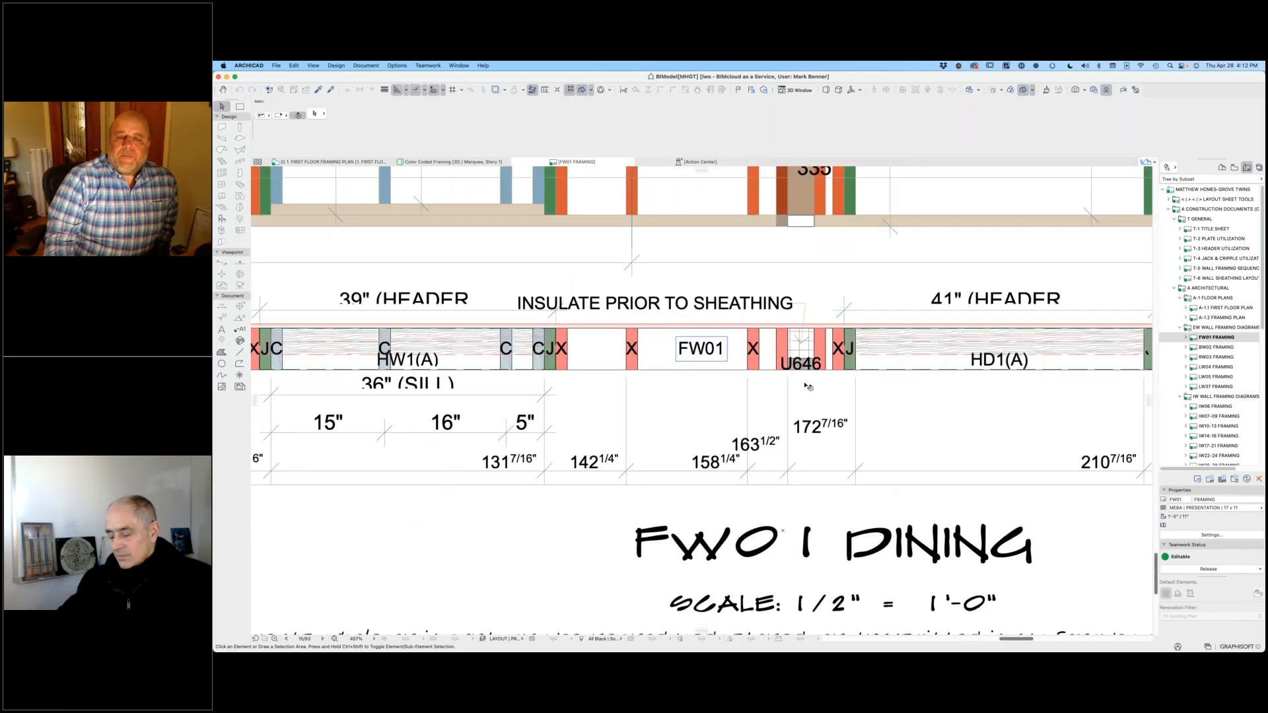
Step: Open the source view of the FW01 Dining drawing from the layout and inspect its plate plan
click(735, 377)
right_click(735, 378)
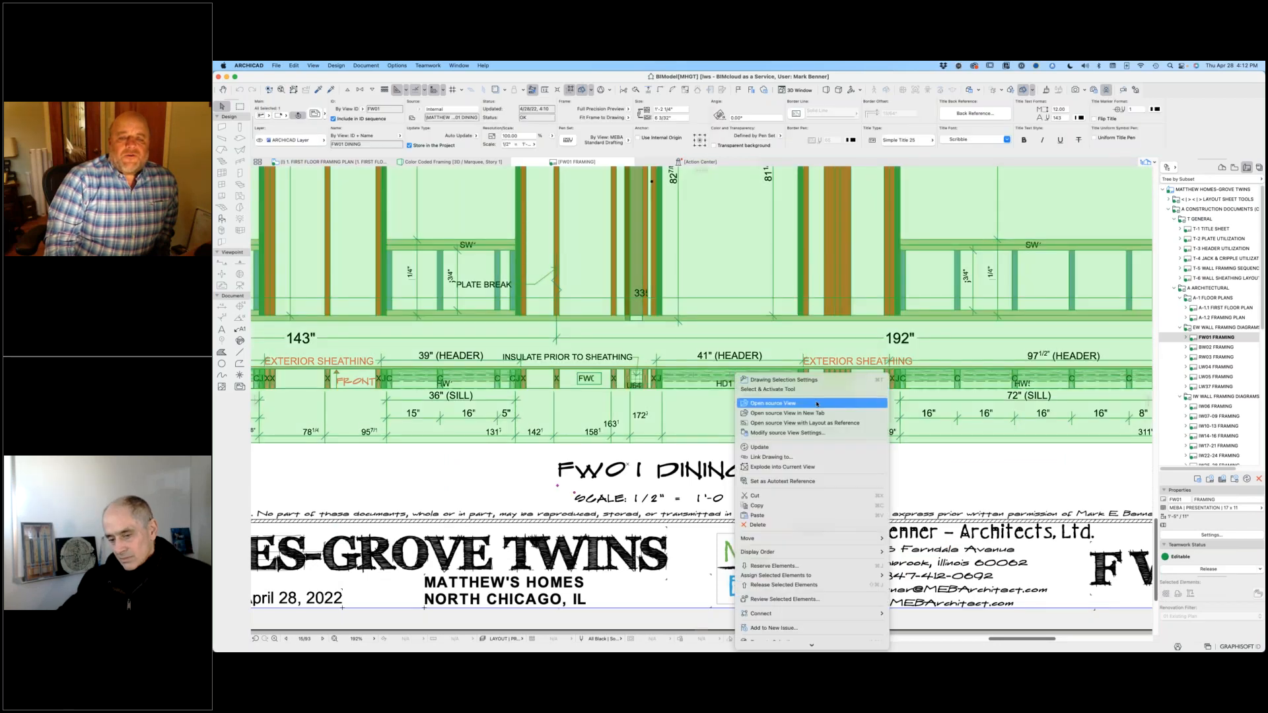
click(793, 423)
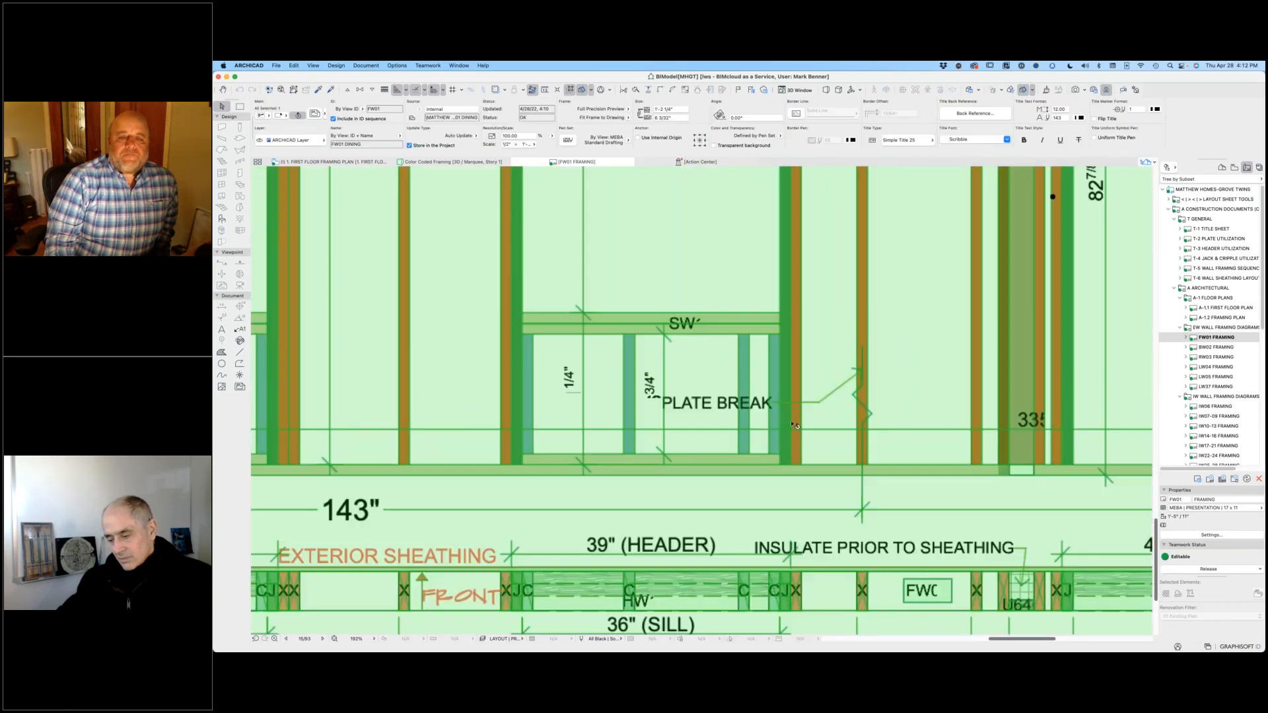
scroll(469, 454, up, 8)
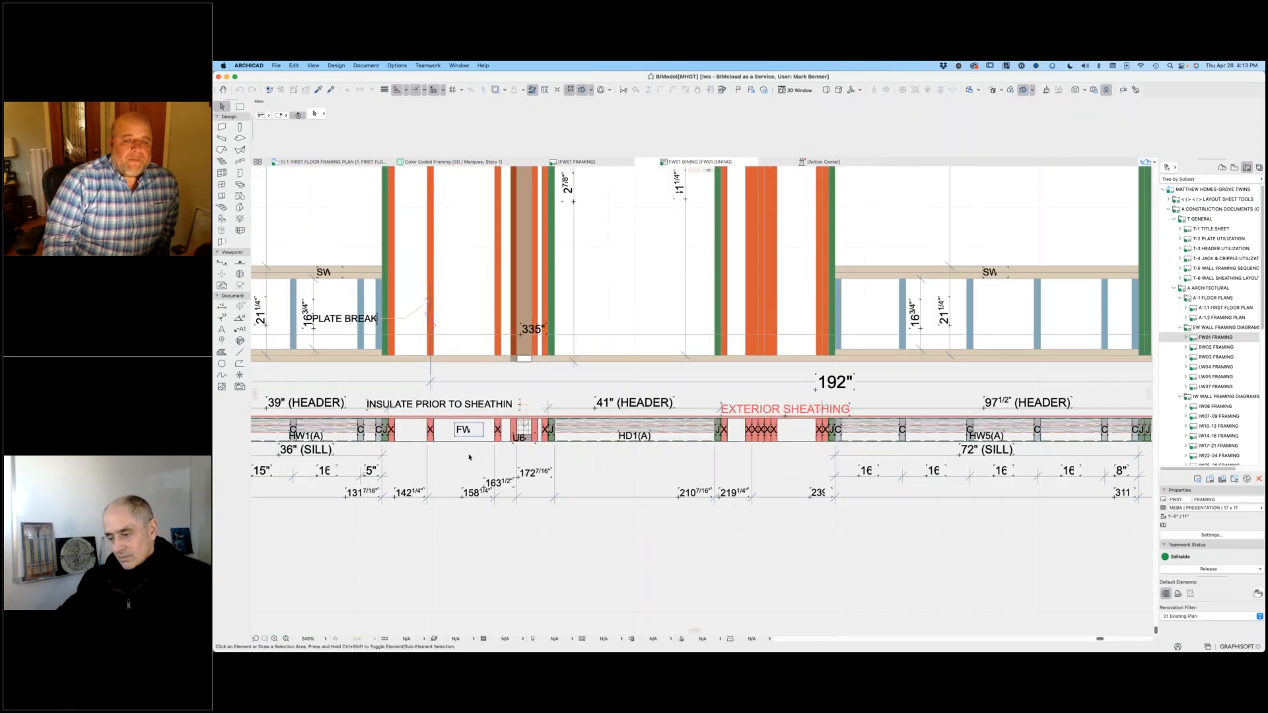
middle_drag(497, 461, 573, 465)
scroll(573, 466, down, 8)
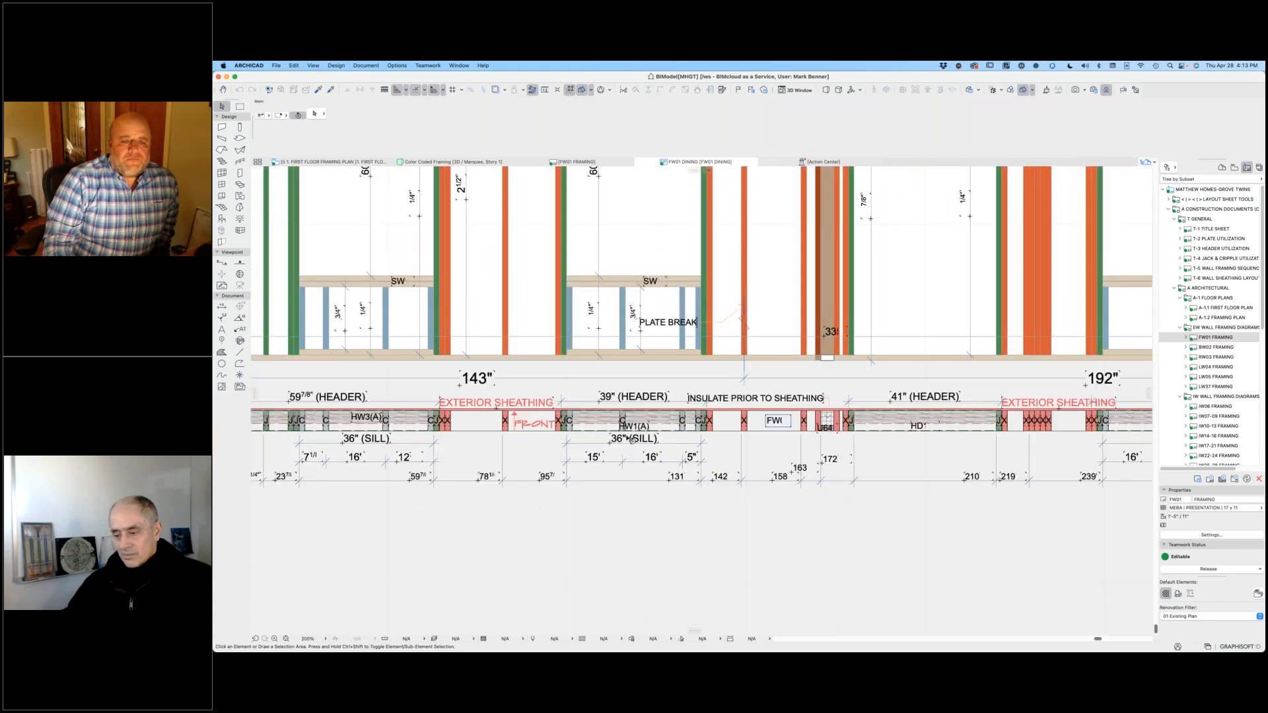
Step: Inspect the FW01 label's text in the plate plan, then select the bottom plate wall in the elevation to compare its ID
click(752, 423)
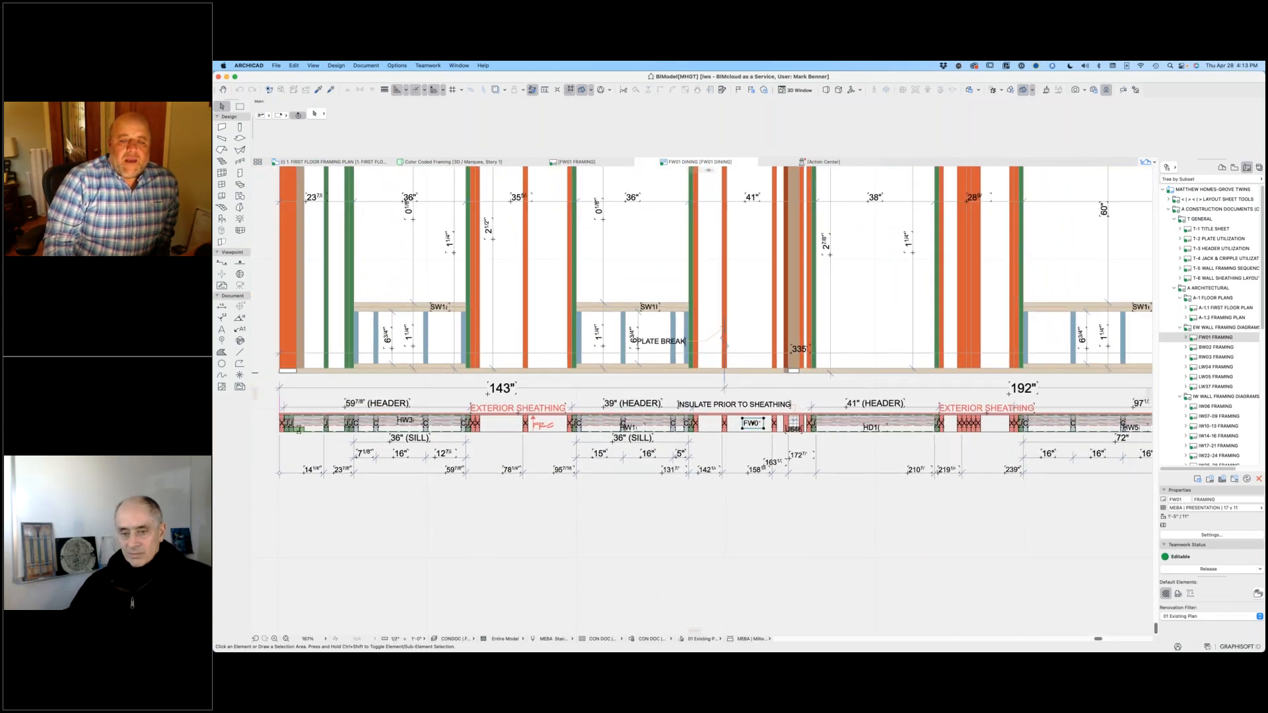
scroll(751, 424, up, 10)
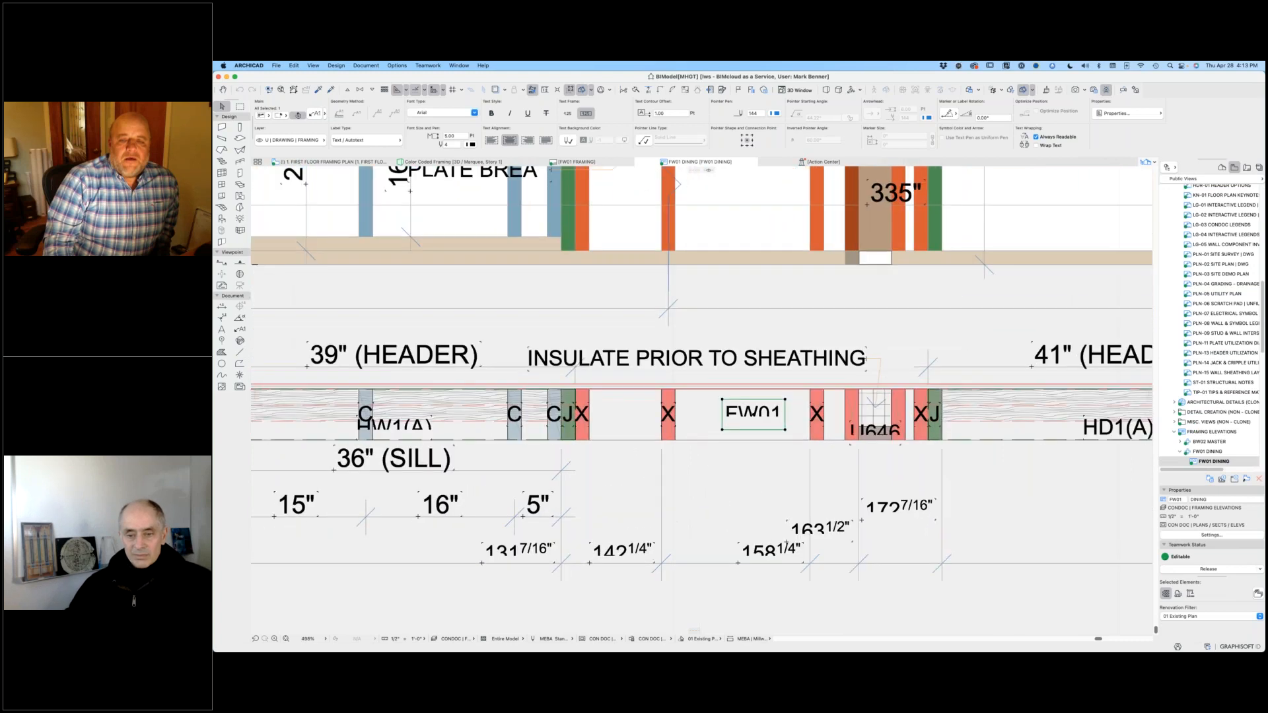
double_click(752, 424)
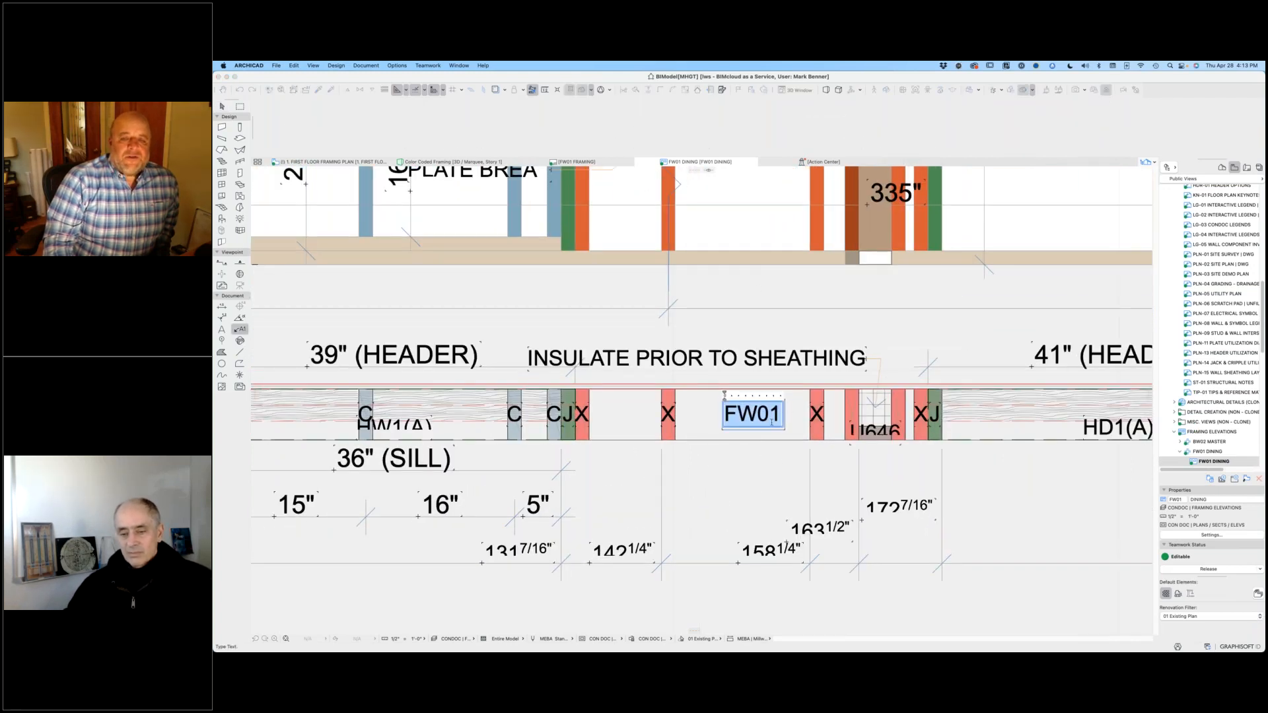
click(748, 254)
click(741, 264)
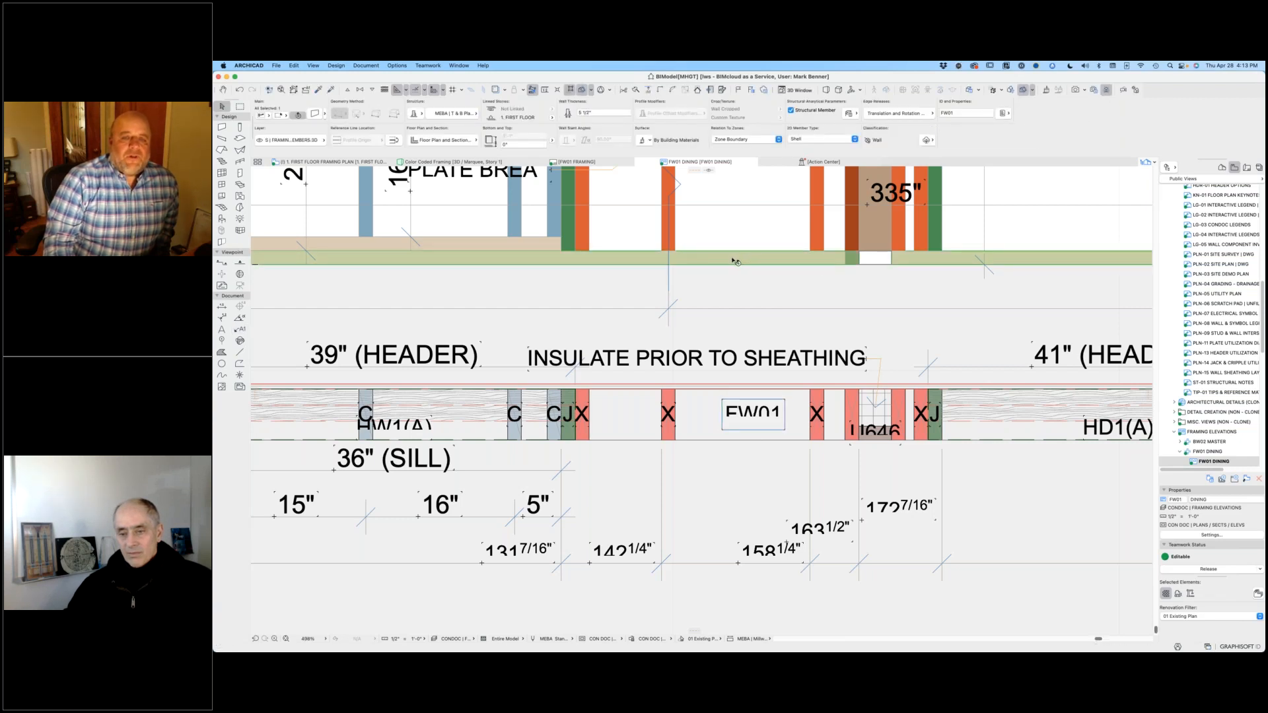
scroll(737, 260, down, 10)
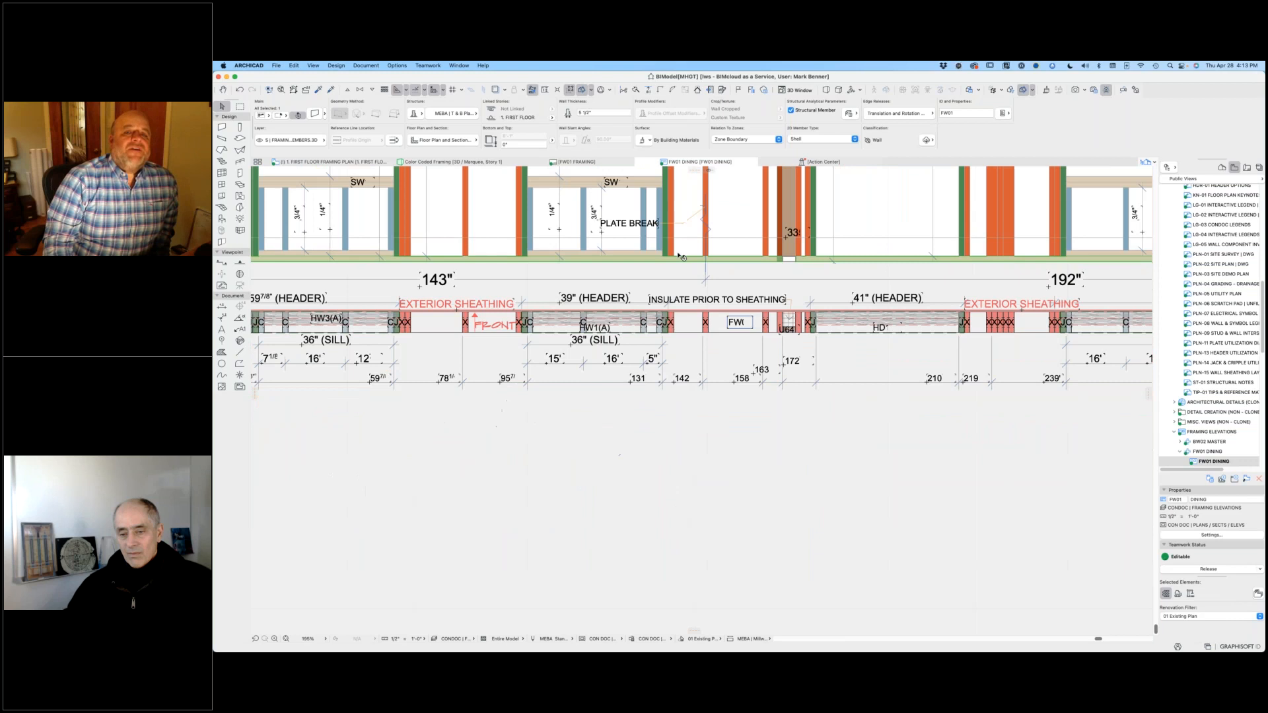
scroll(651, 250, down, 5)
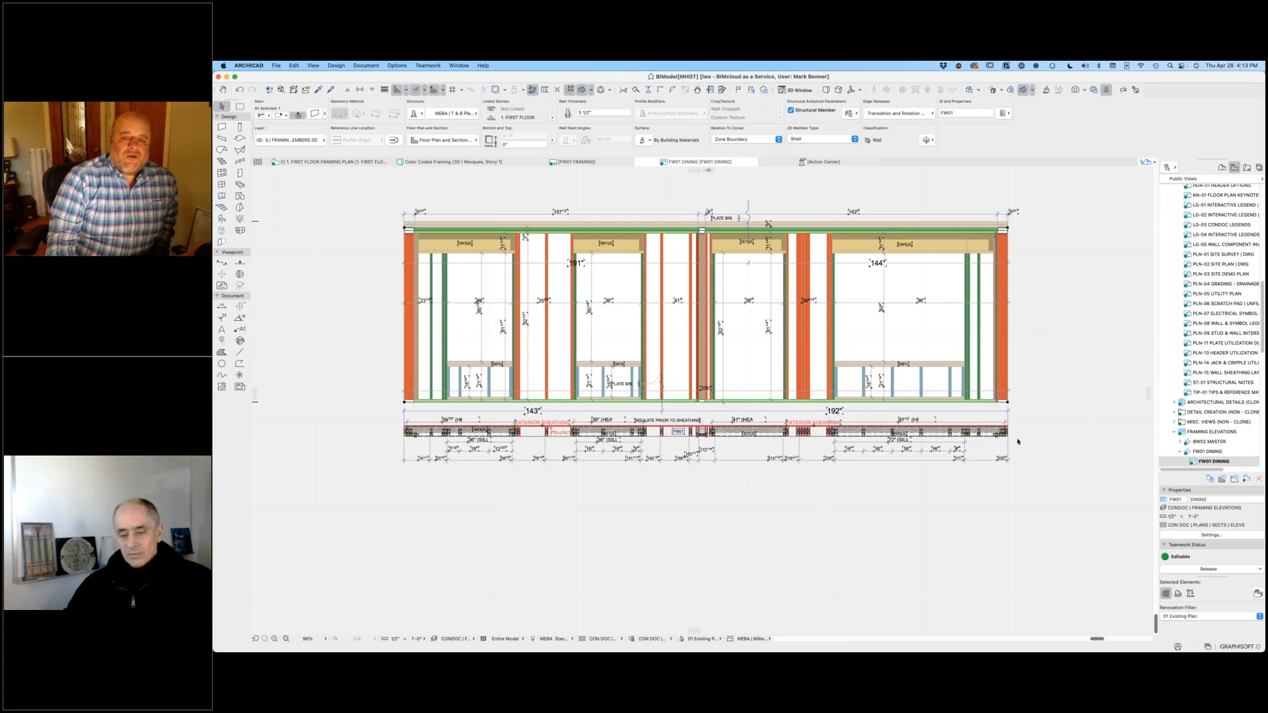
scroll(788, 443, up, 10)
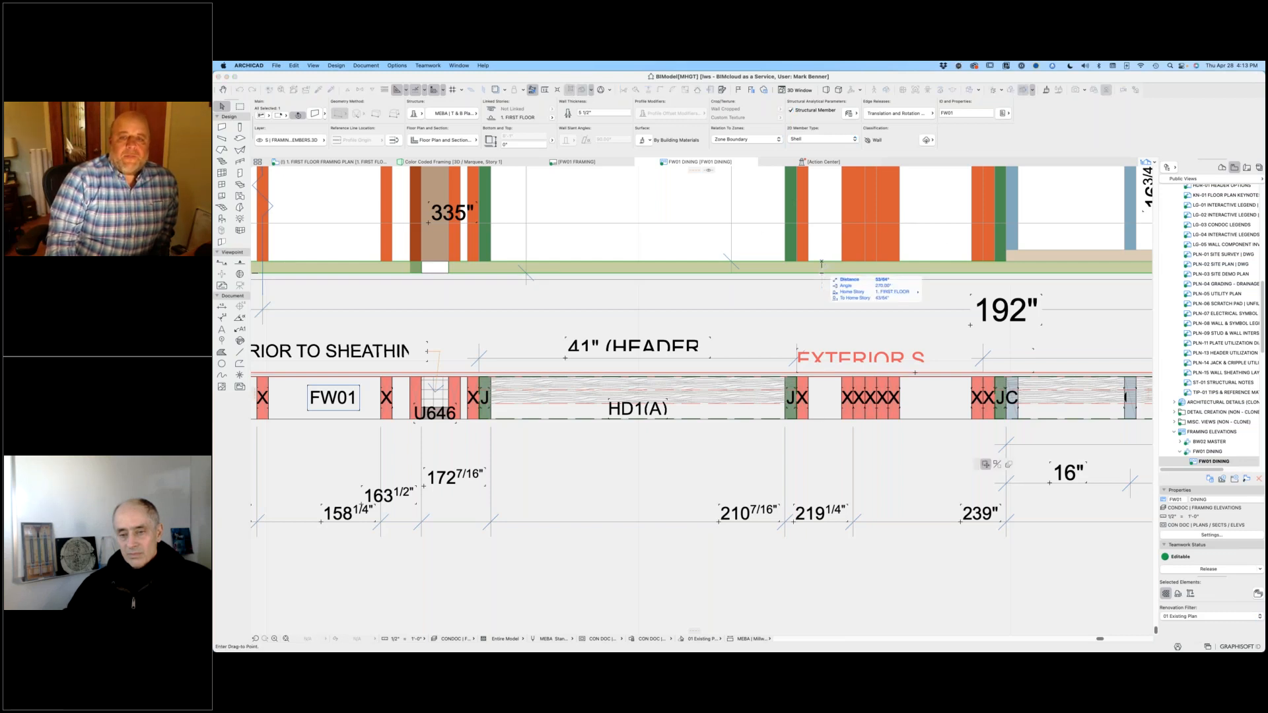
click(808, 419)
key(super+d)
click(808, 419)
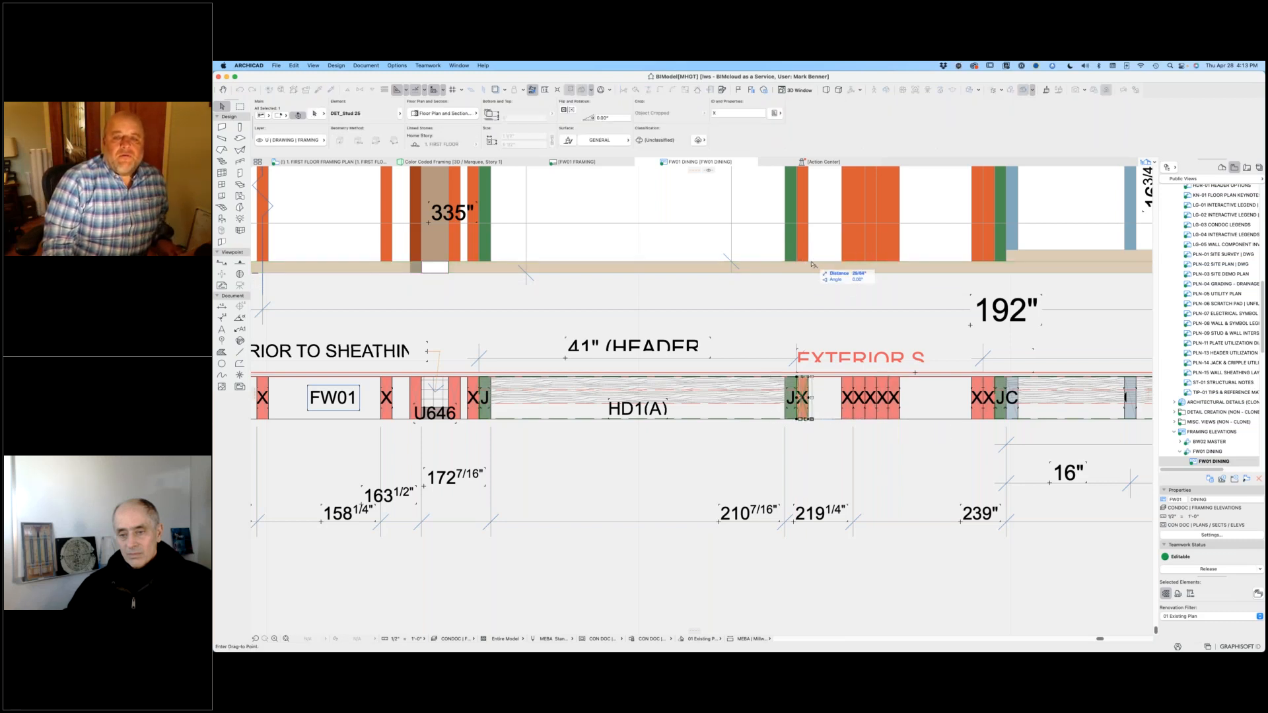
key(Escape)
key(Escape)
scroll(754, 447, down, 3)
scroll(754, 447, down, 8)
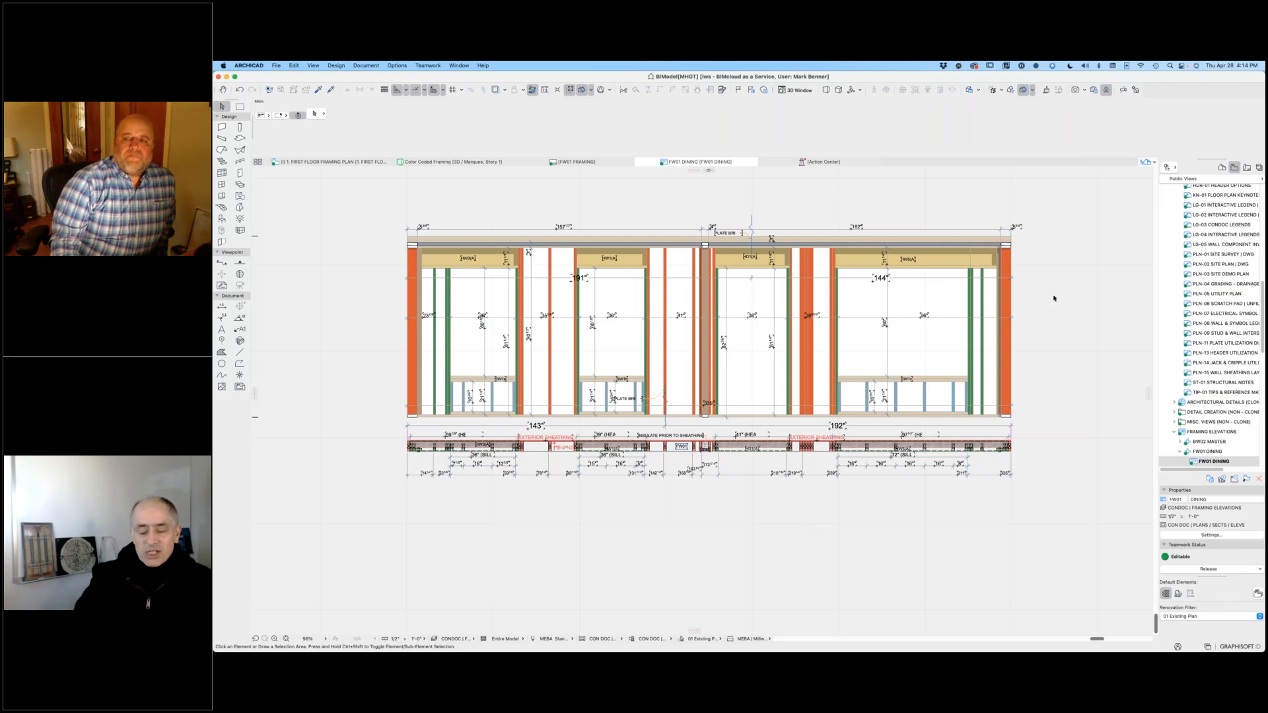
Step: Show the project's layout book and switch to the Color Coded Framing 3D view
scroll(1204, 344, down, 2)
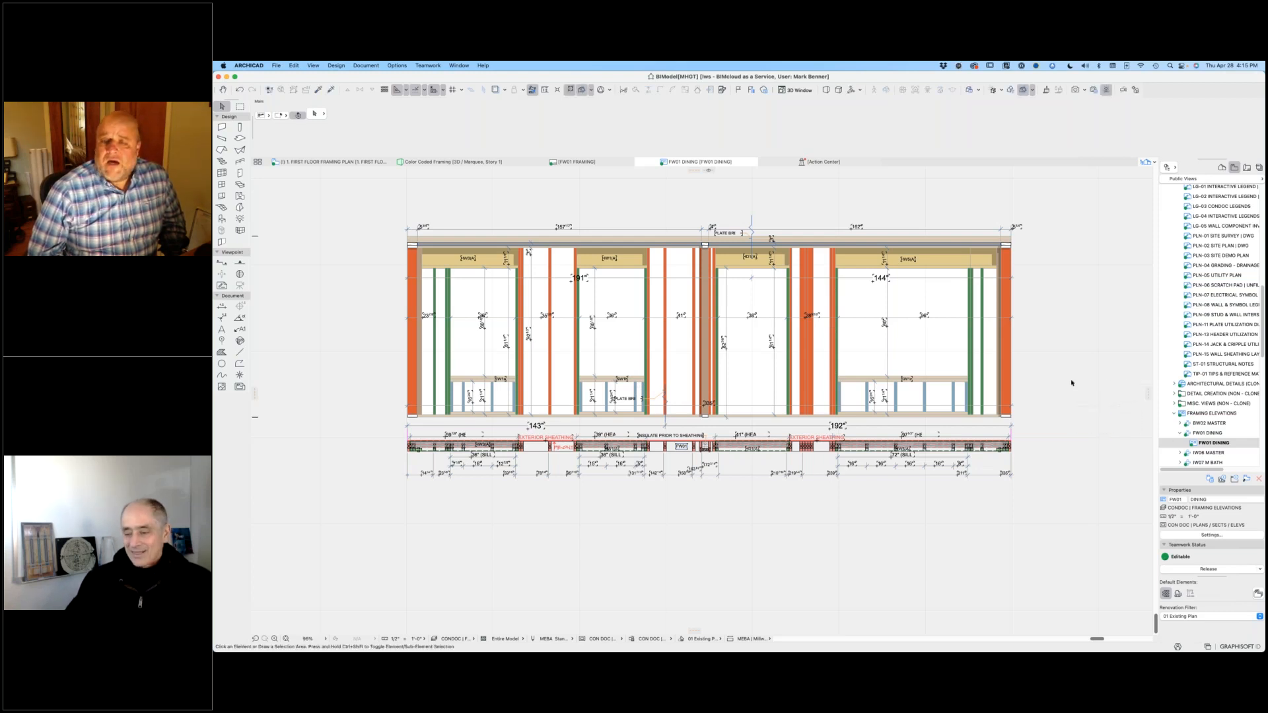
click(1247, 167)
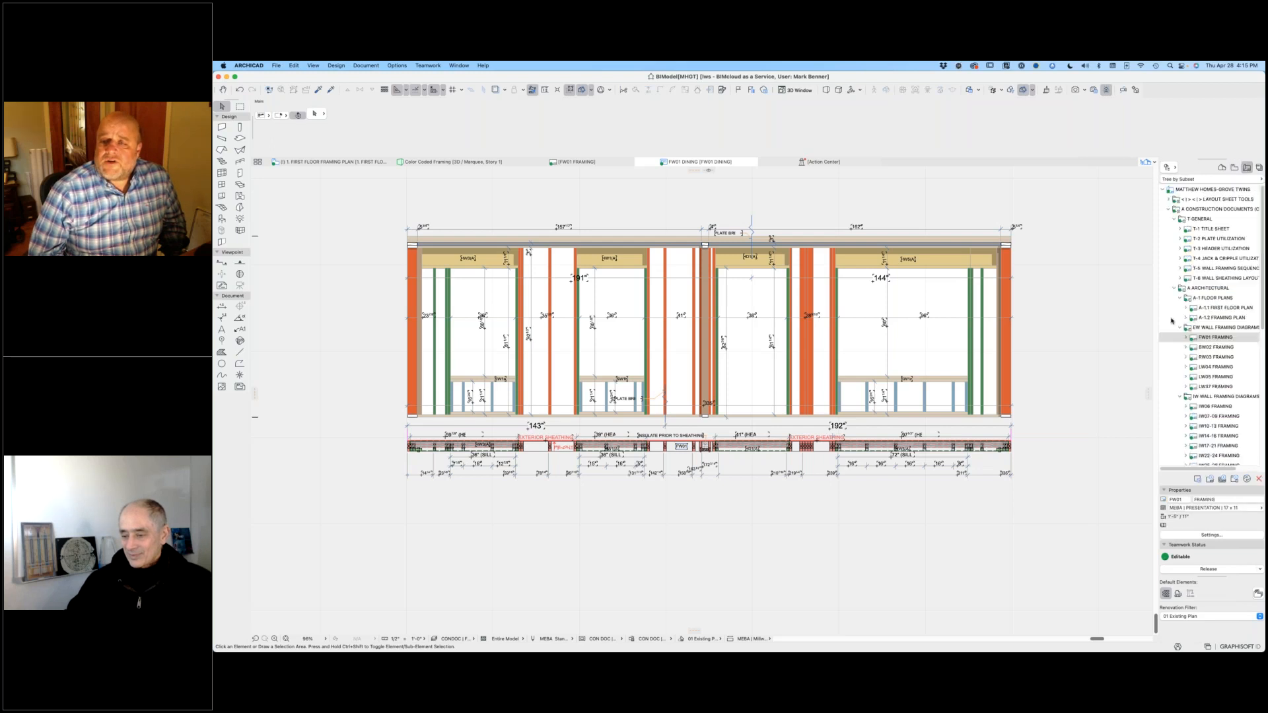
click(451, 162)
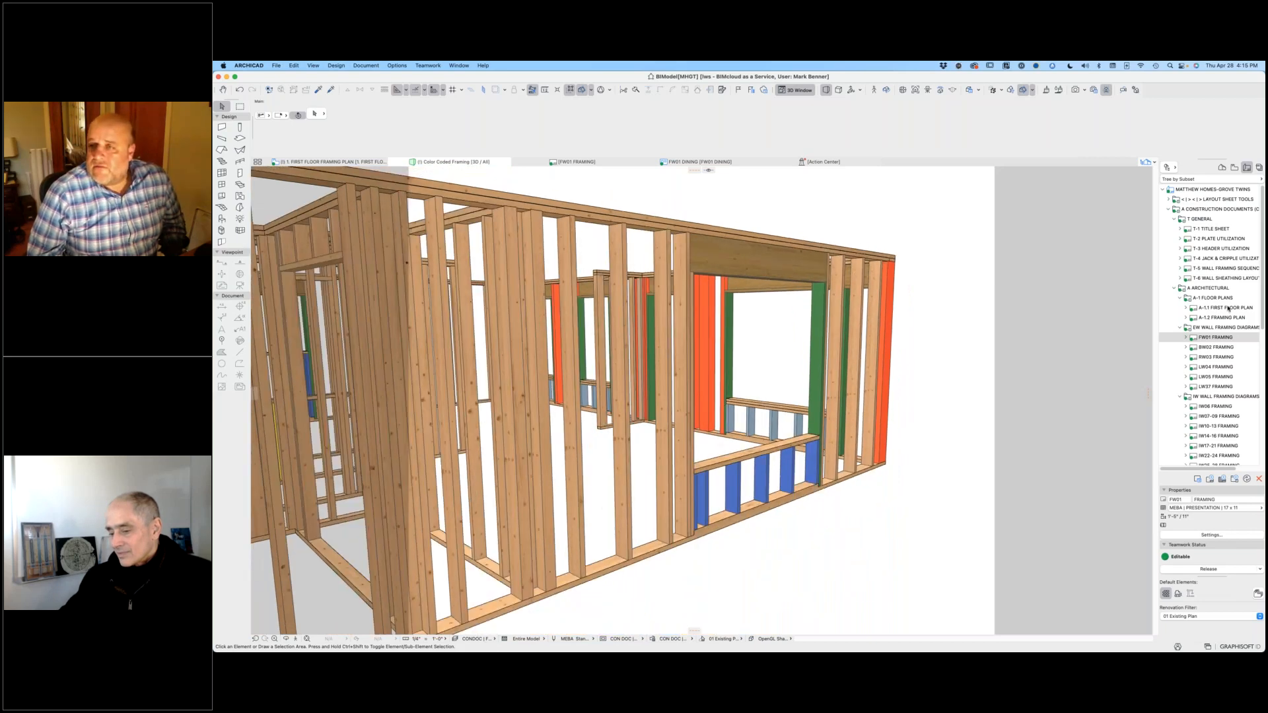
Step: Return to the FW01 Framing layout, clear the drawing selection and browse the layout book to the banner sheets
click(1195, 339)
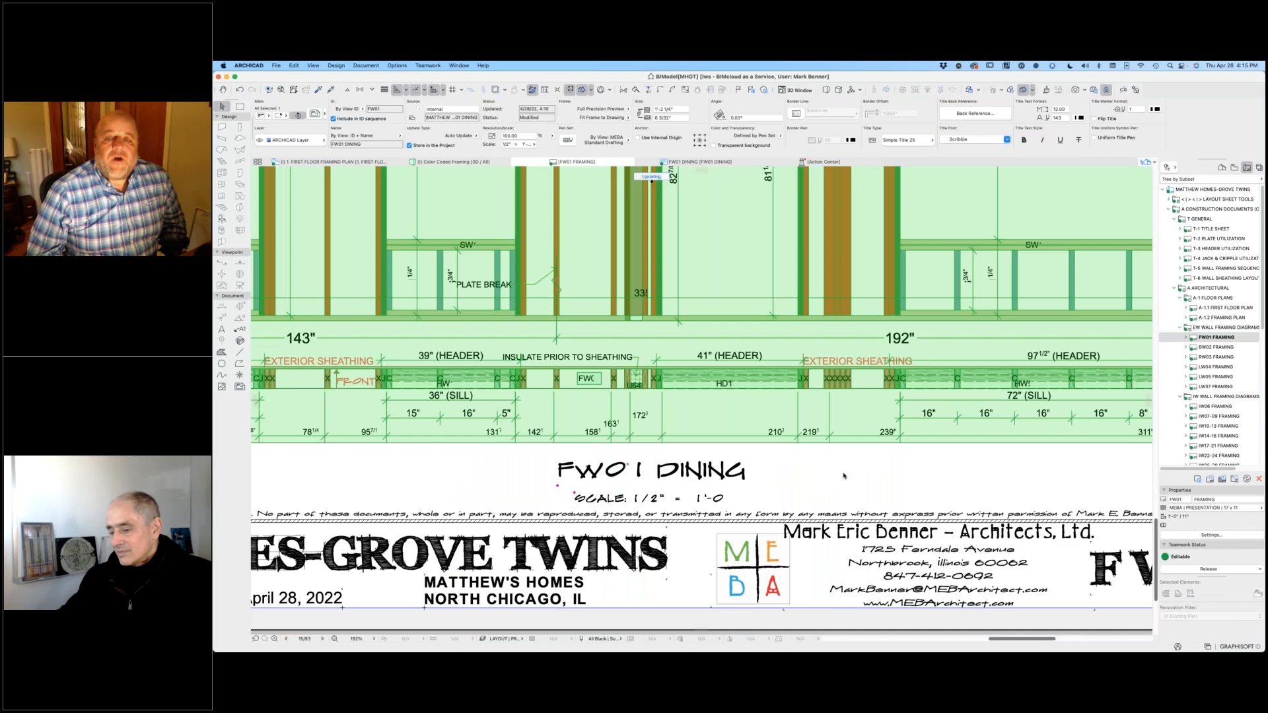
scroll(842, 476, down, 5)
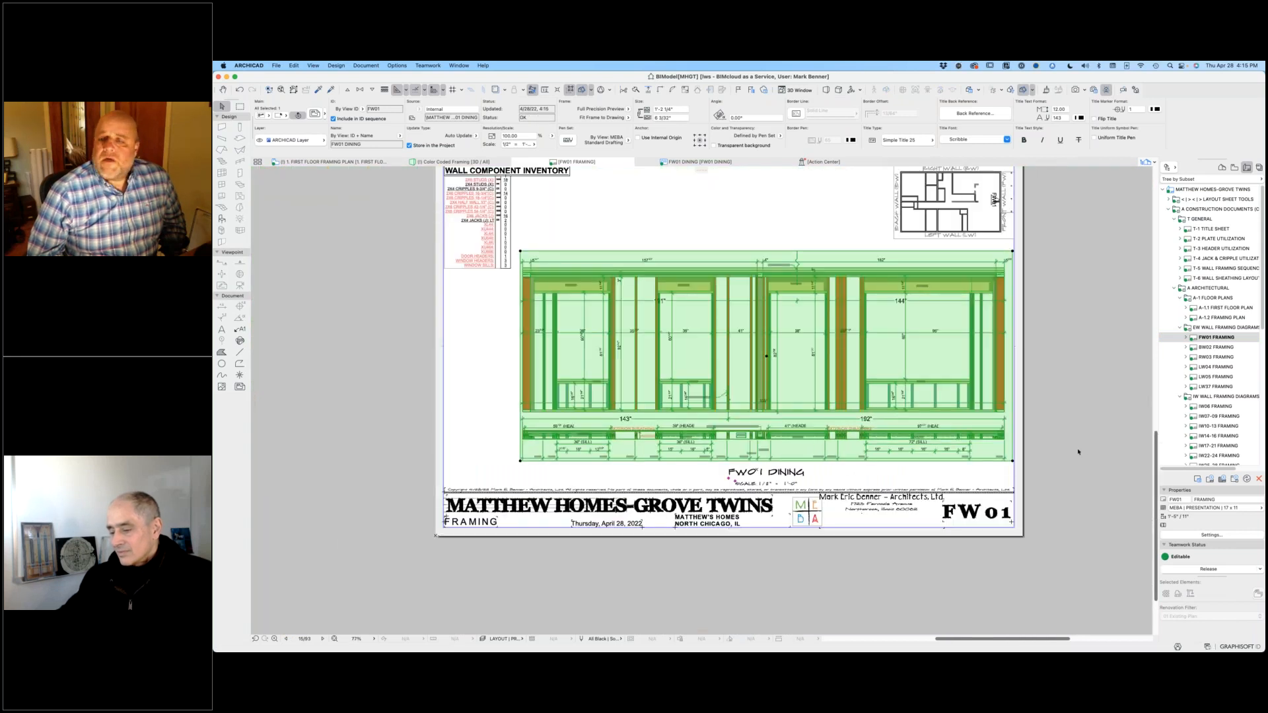
click(1089, 450)
scroll(1218, 374, down, 5)
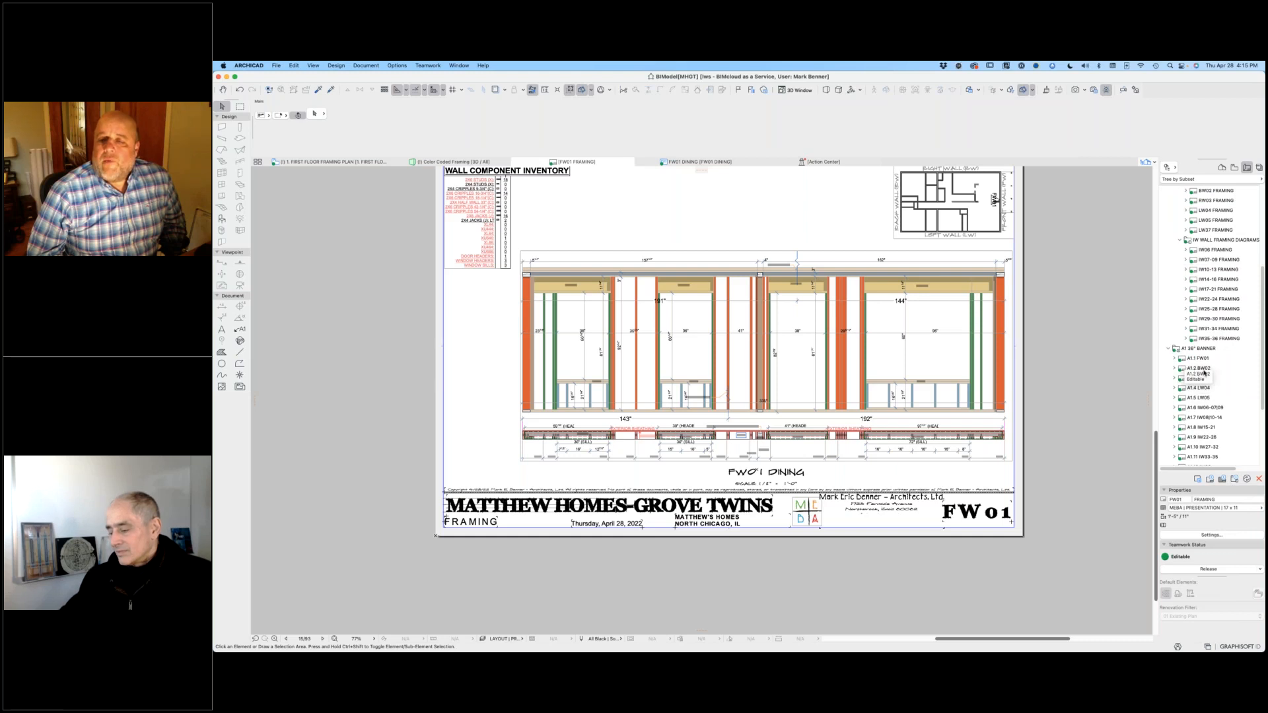
Step: Open the A1.1 FW01 banner layout from the layout book and view the full banner sheet
double_click(1183, 360)
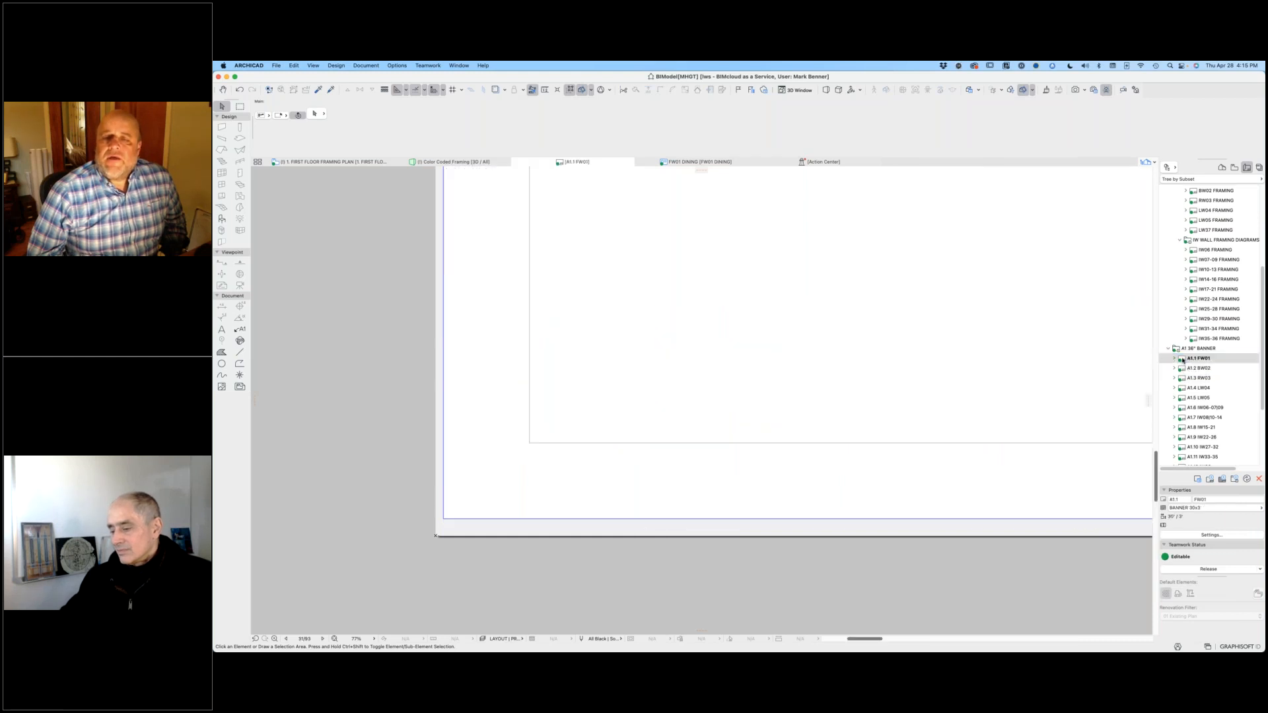
scroll(1002, 339, down, 10)
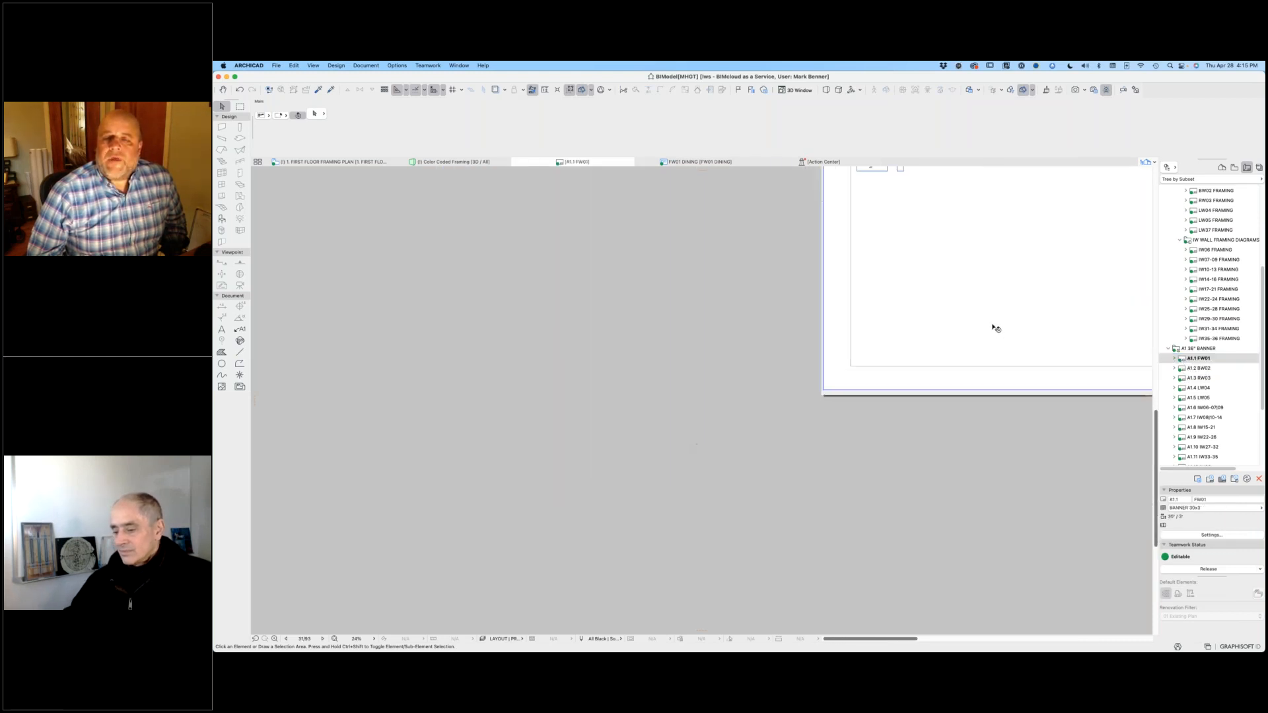
scroll(680, 424, down, 5)
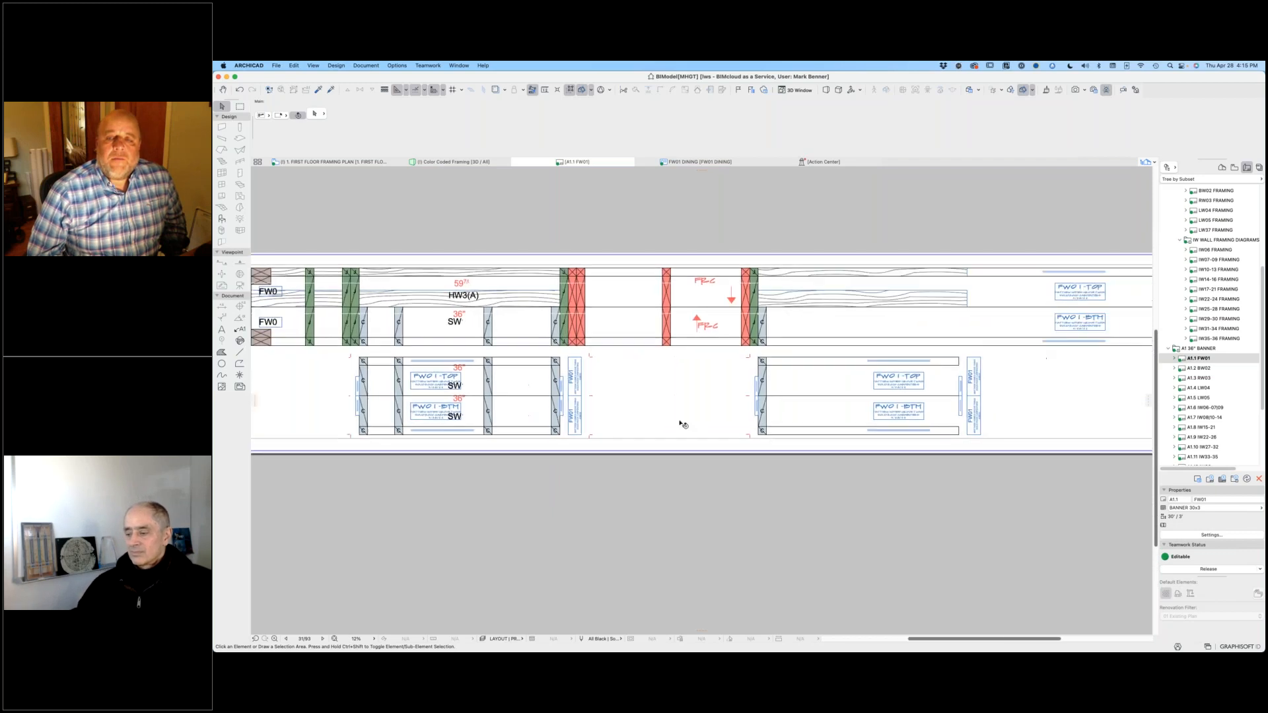
scroll(577, 359, right, 3)
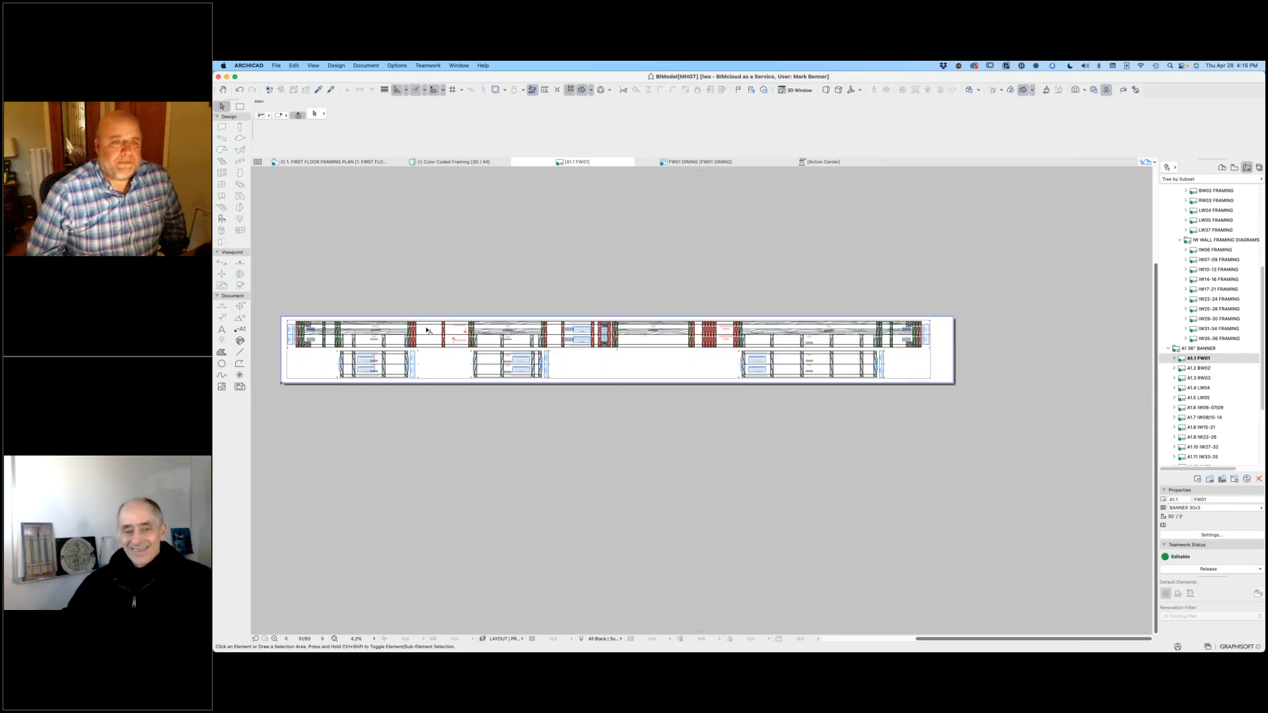
Step: Examine the FW01 end labels and the FW01-TOP and FW01-BTM plate markings at the banner's left end
scroll(327, 336, up, 5)
scroll(451, 348, up, 4)
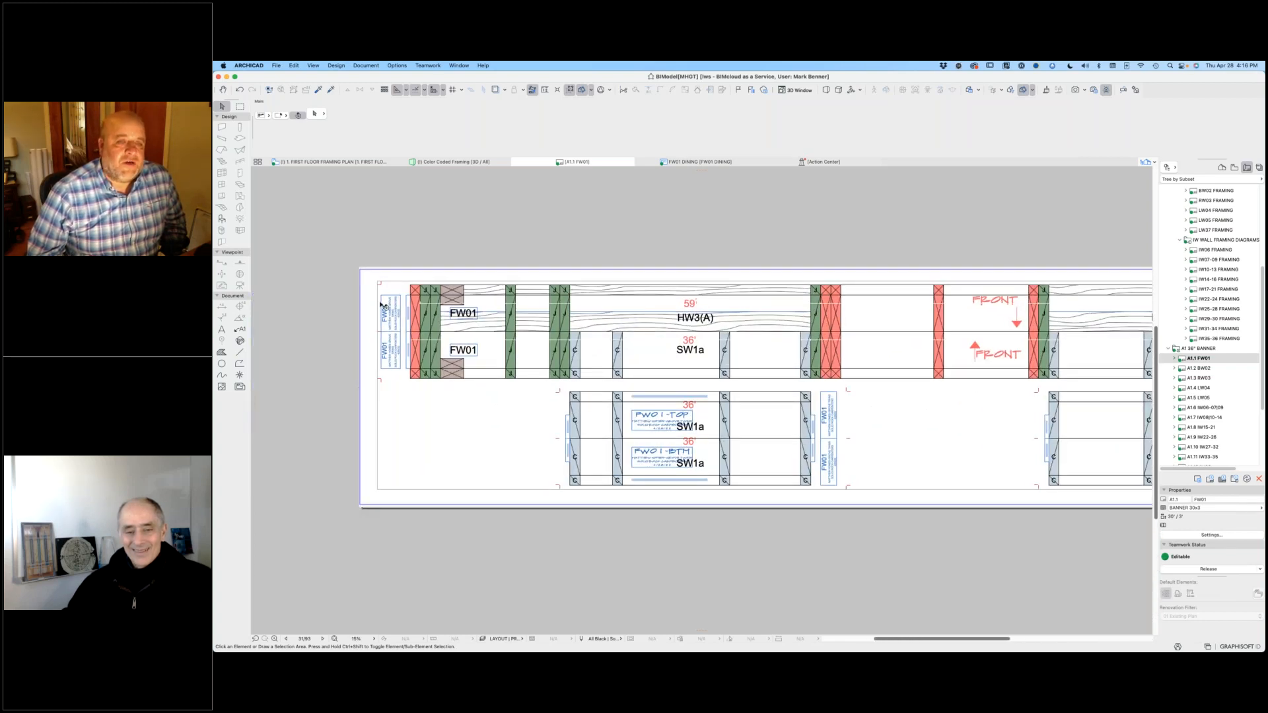
scroll(383, 310, up, 6)
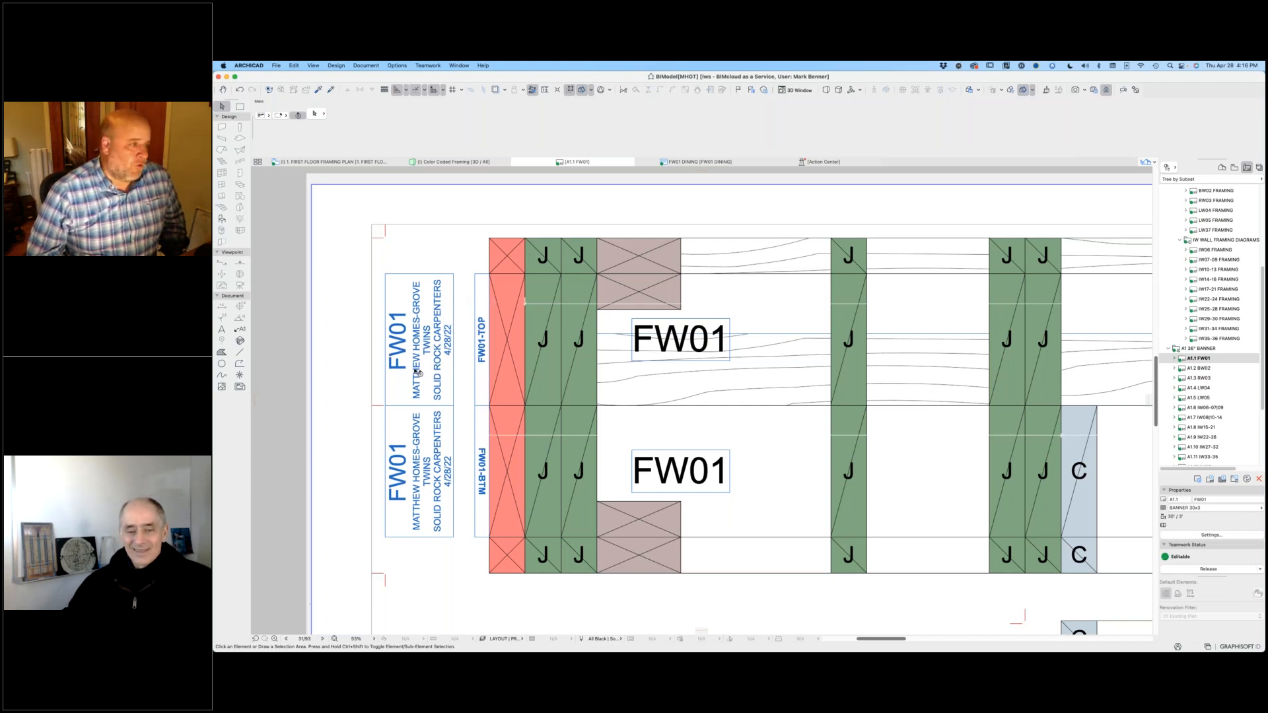
scroll(418, 376, down, 5)
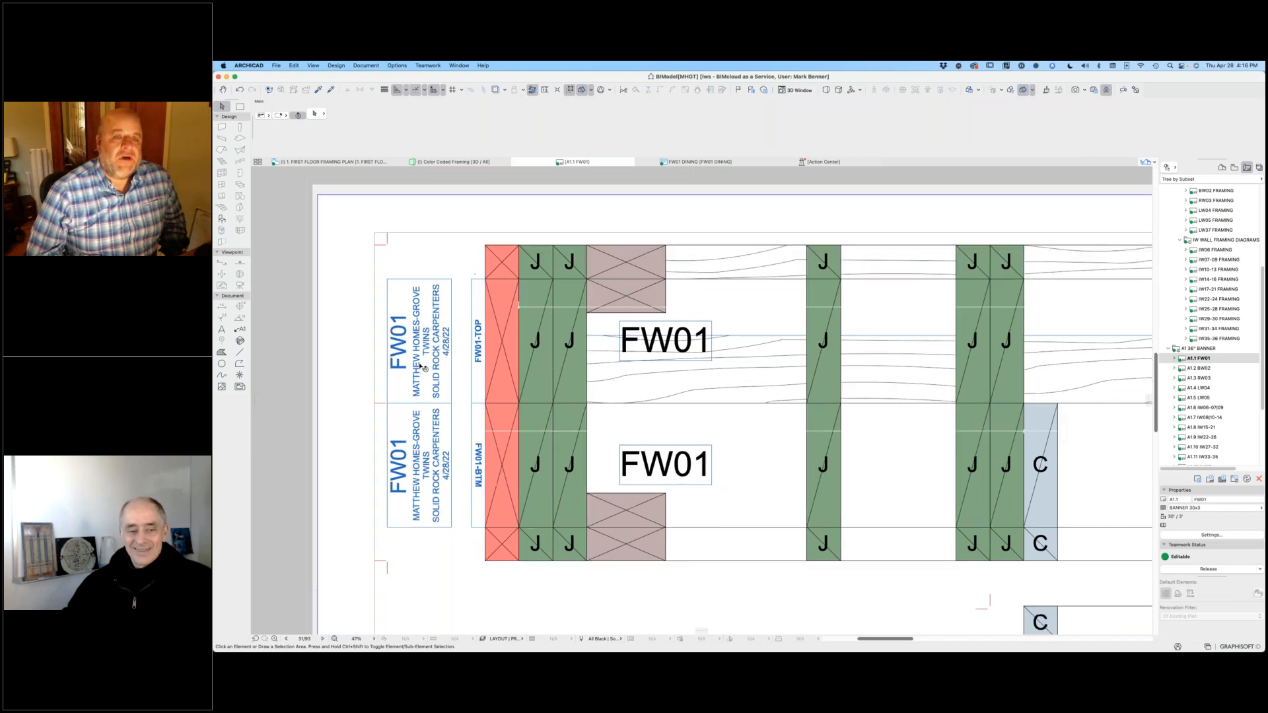
scroll(416, 387, up, 2)
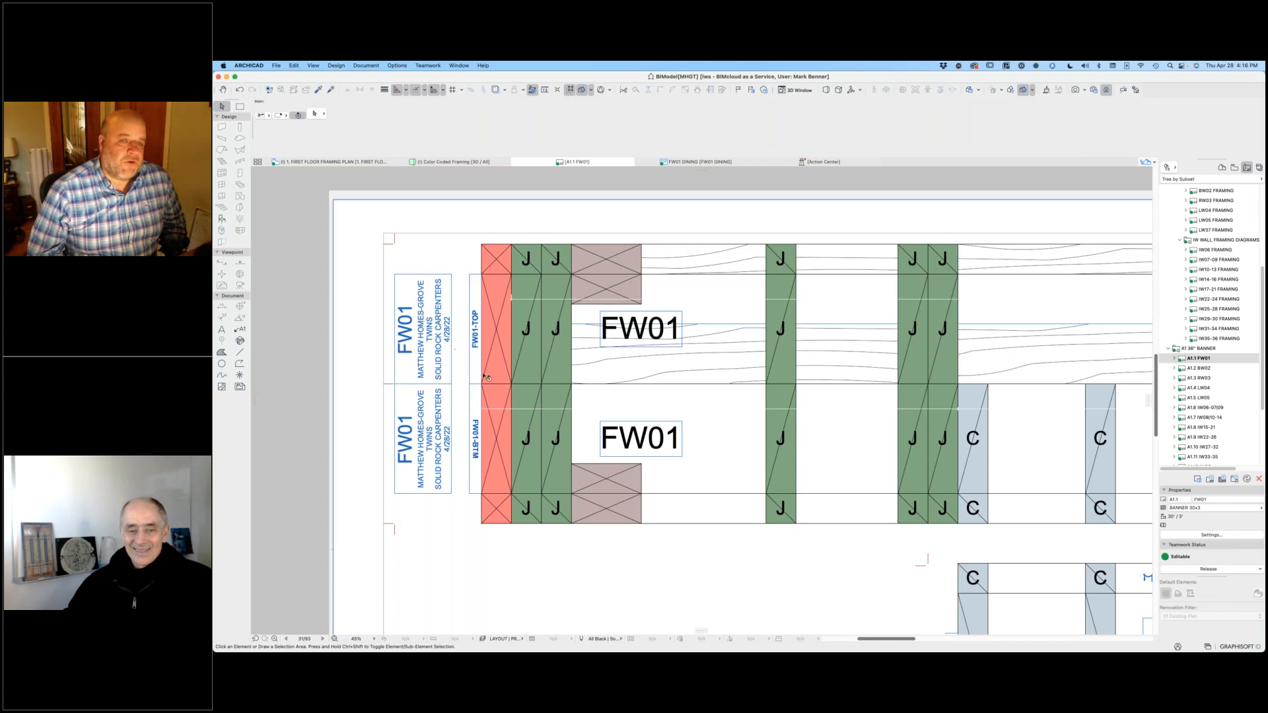
scroll(759, 501, down, 5)
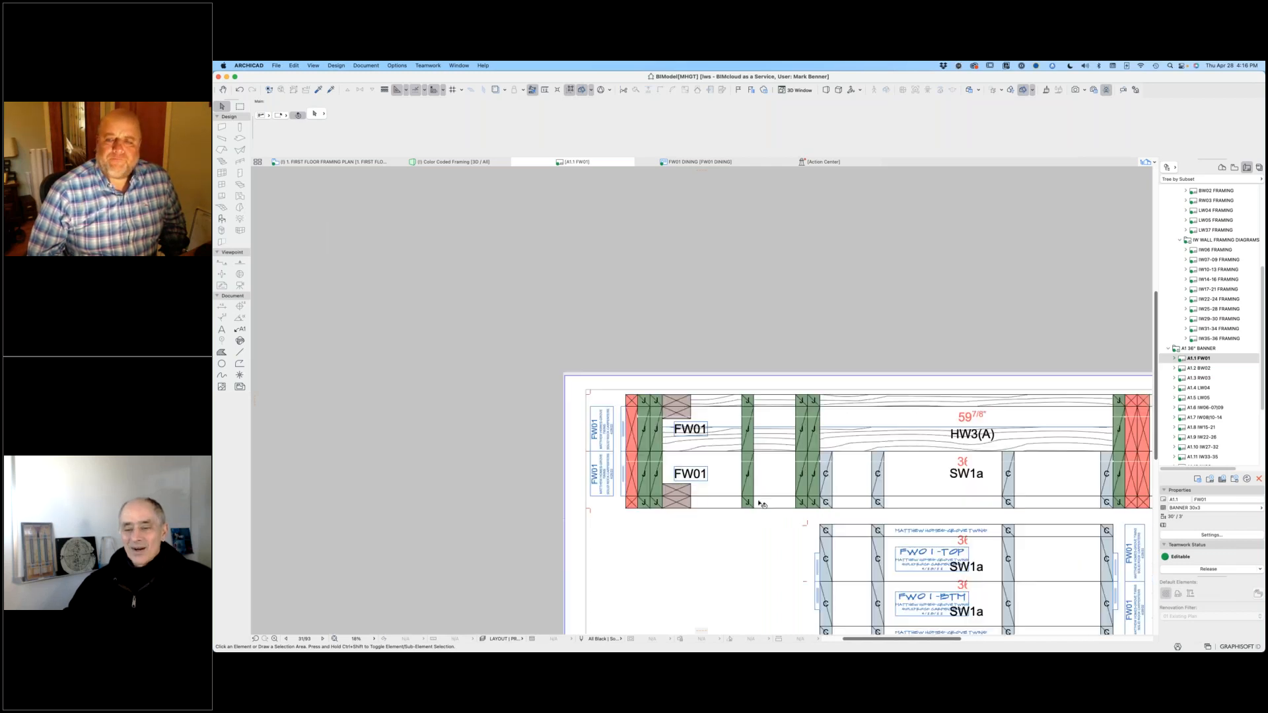
Step: Review the whole length of the FW01 banner with its full plates and separate sill sections
scroll(705, 502, down, 2)
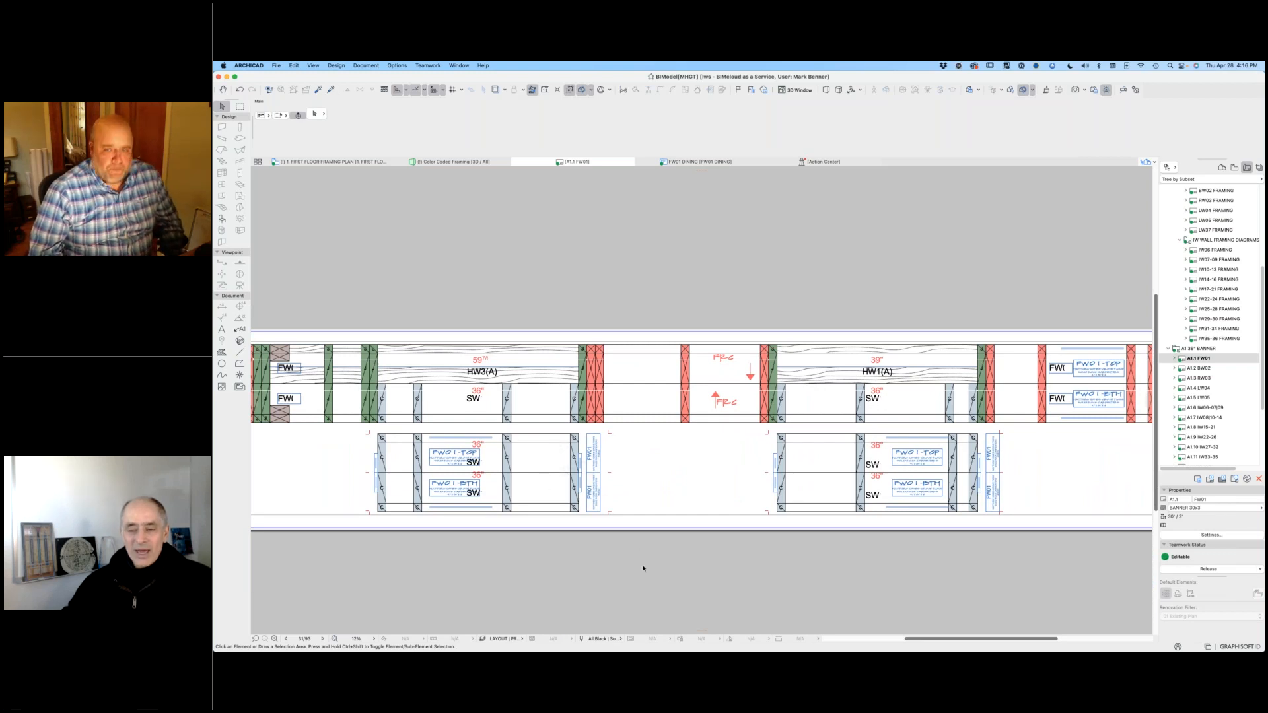
scroll(682, 504, down, 3)
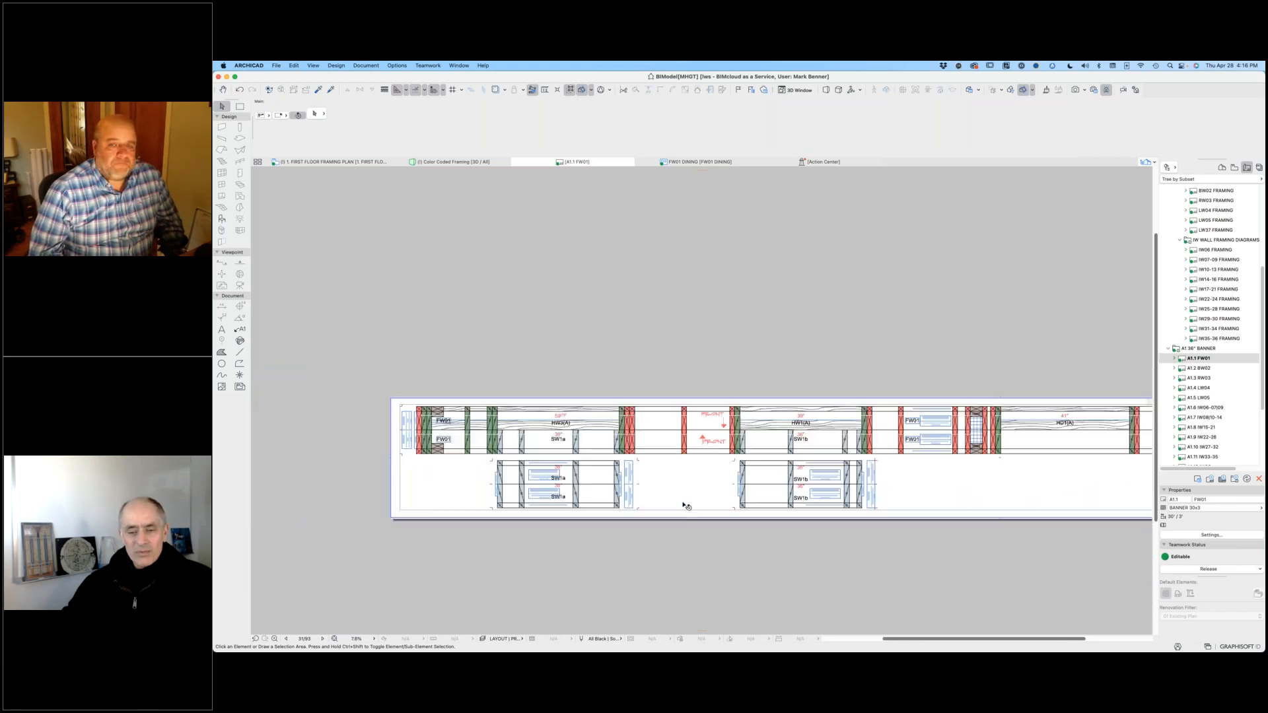
scroll(585, 438, down, 2)
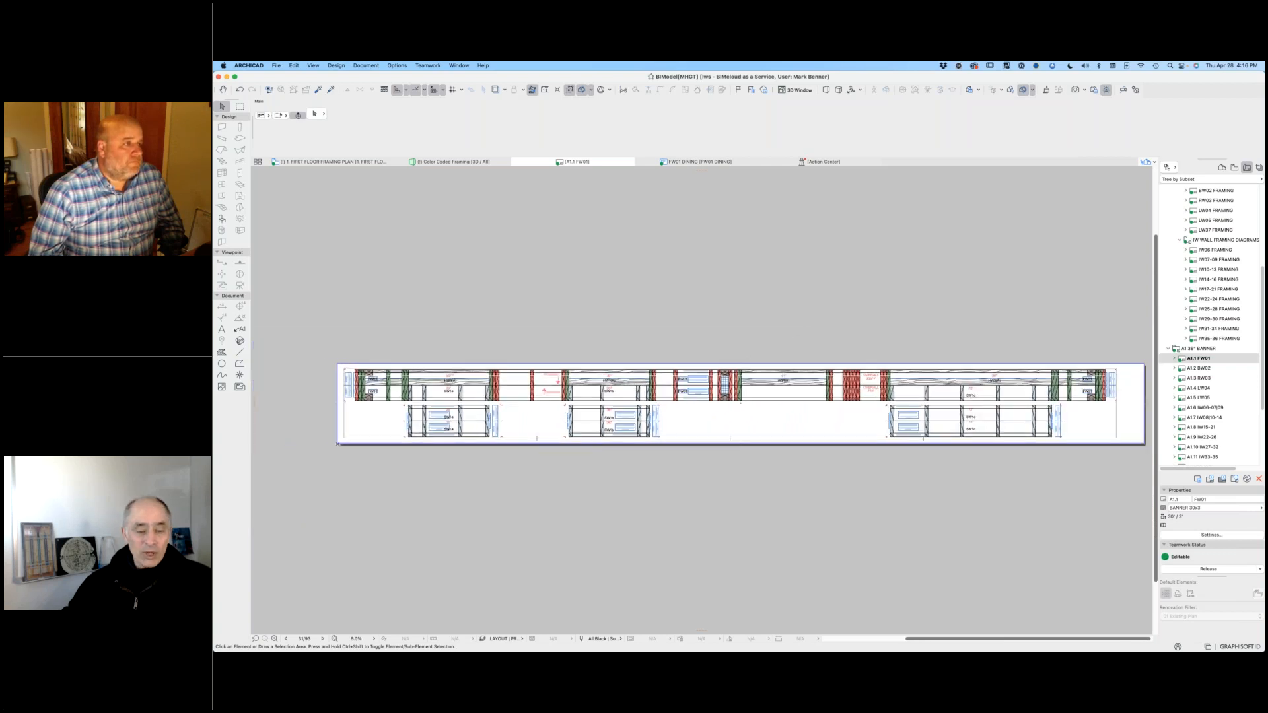
click(598, 389)
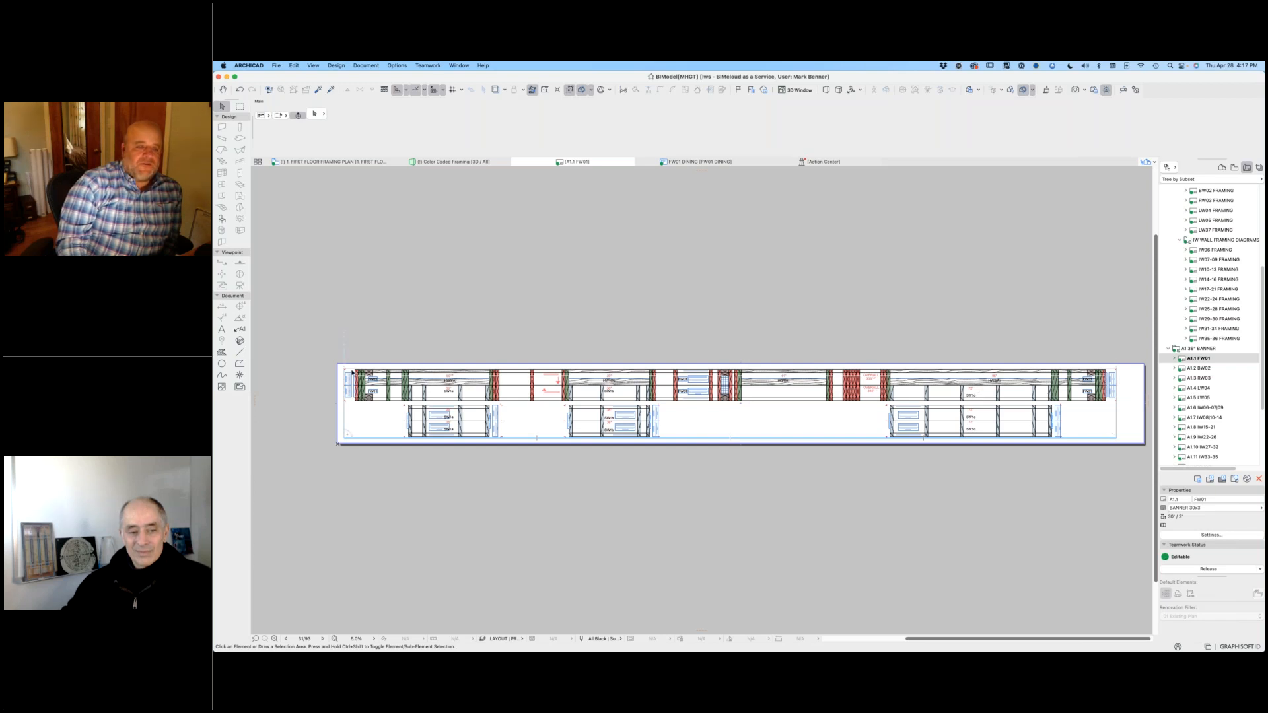
Step: Inspect the color-coded stud positions and J marks beside the FW01 labels at the banner's left end
scroll(364, 369, up, 10)
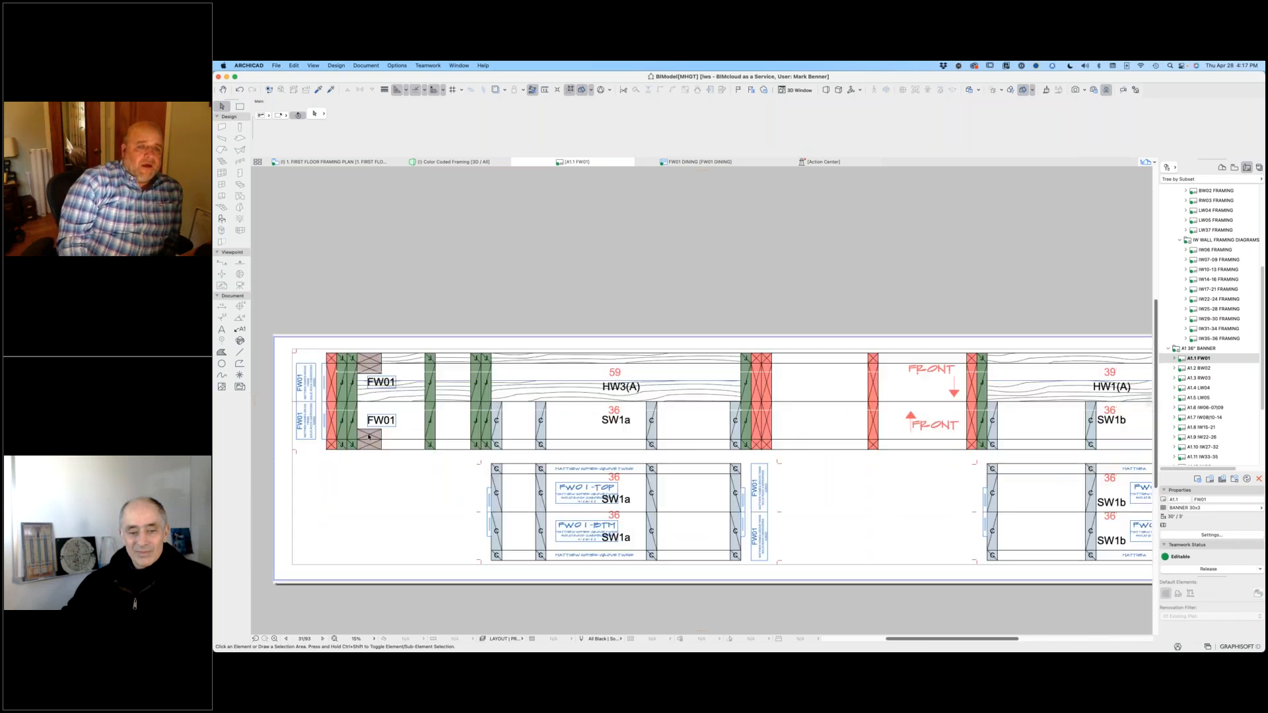
middle_drag(432, 498, 577, 498)
scroll(577, 498, up, 3)
scroll(640, 549, down, 1)
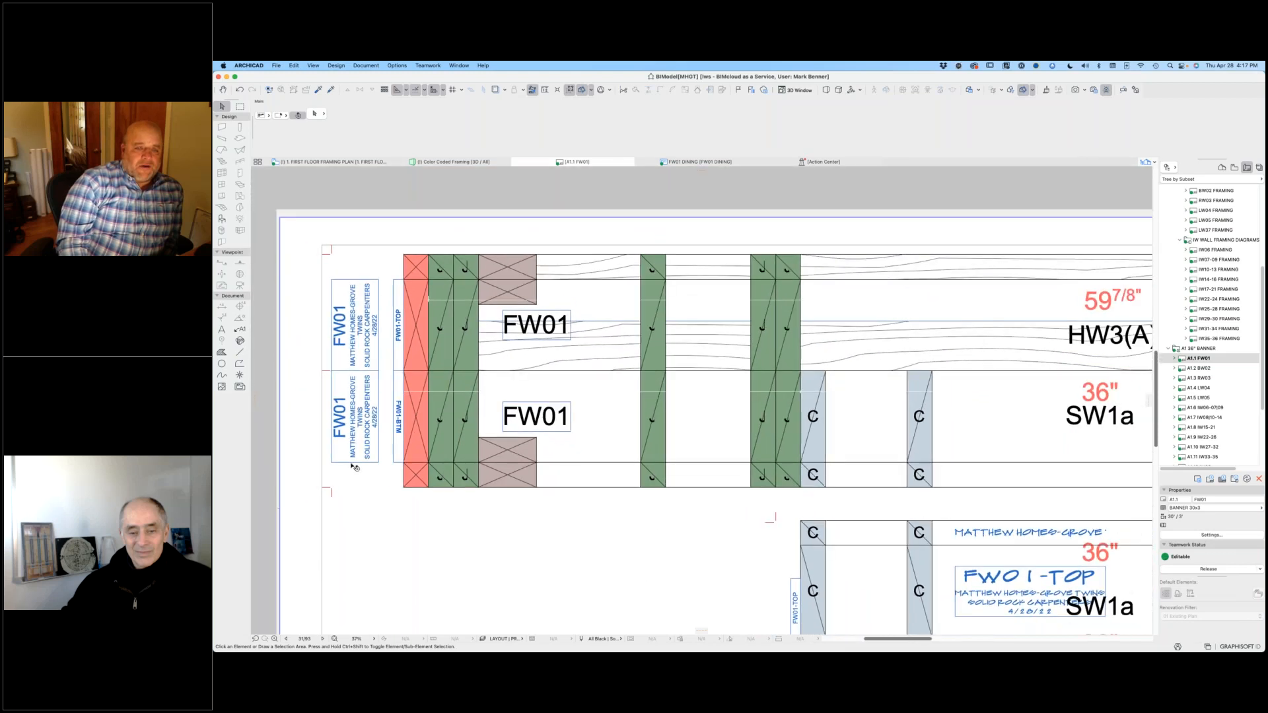
click(586, 494)
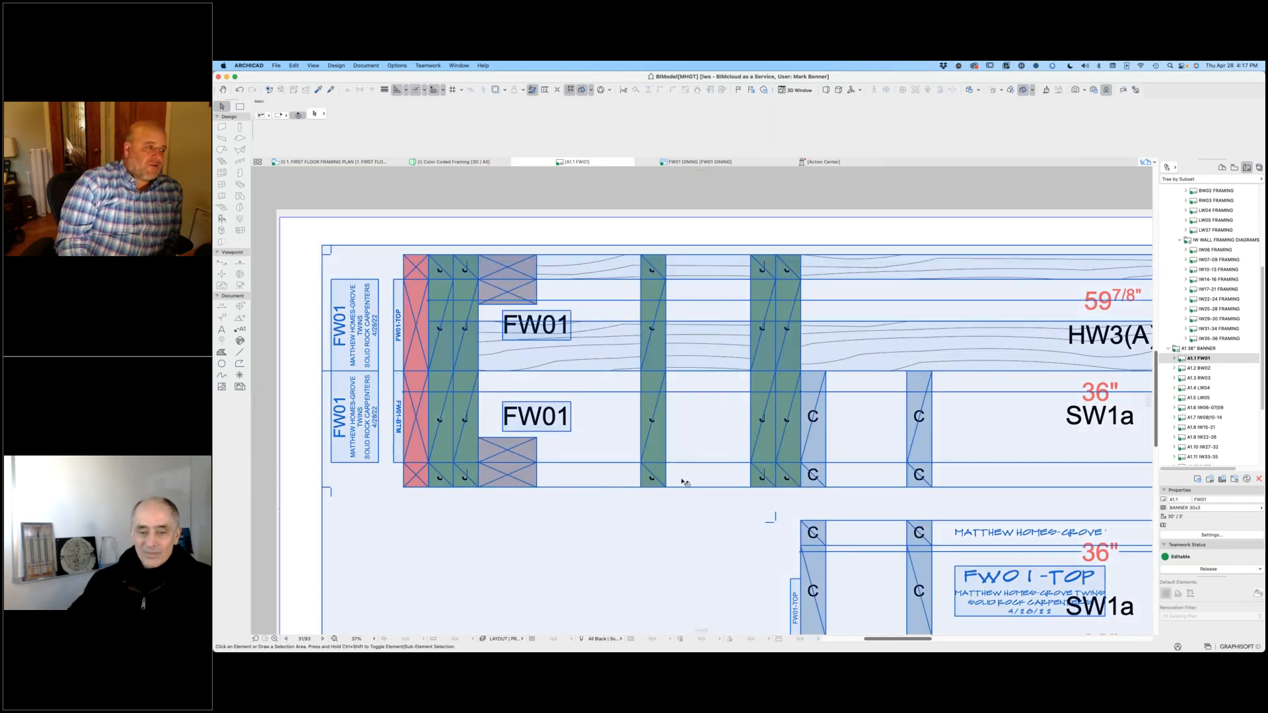
Step: Examine the HW3(A) header and SW1a sill markings on the FW01 banner, and clear the drawing selection
scroll(714, 338, down, 3)
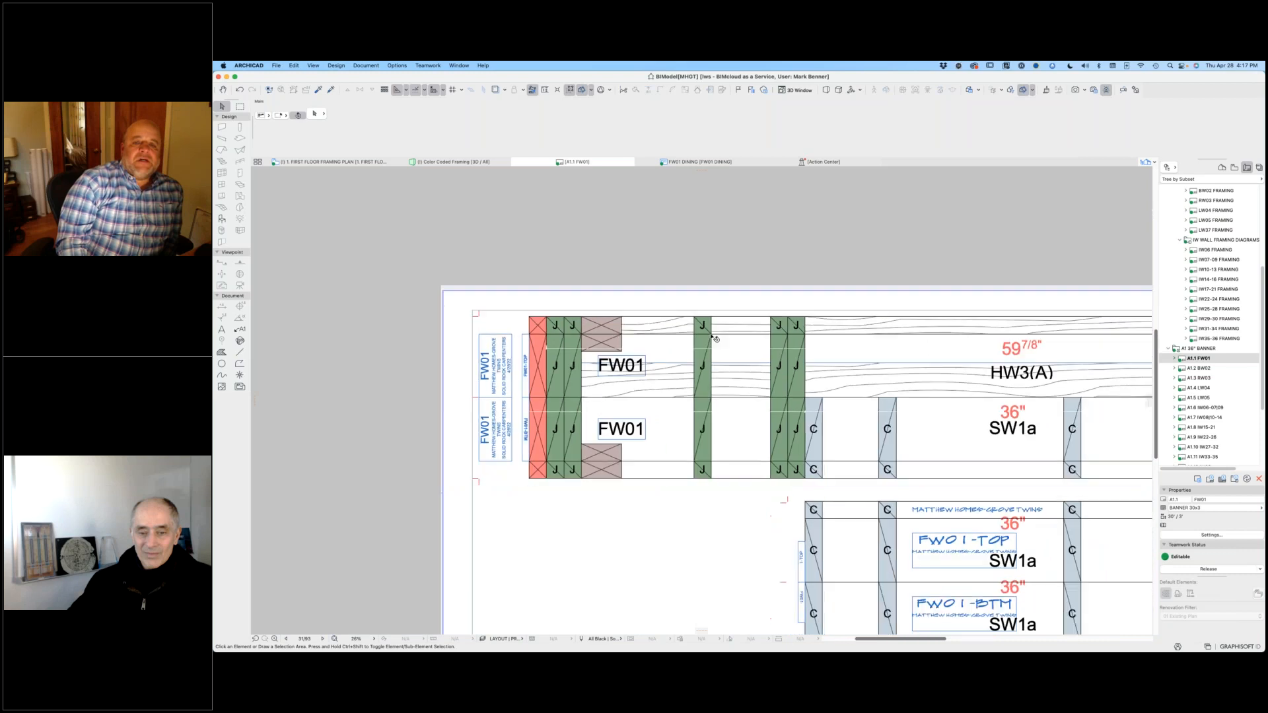
scroll(647, 344, right, 3)
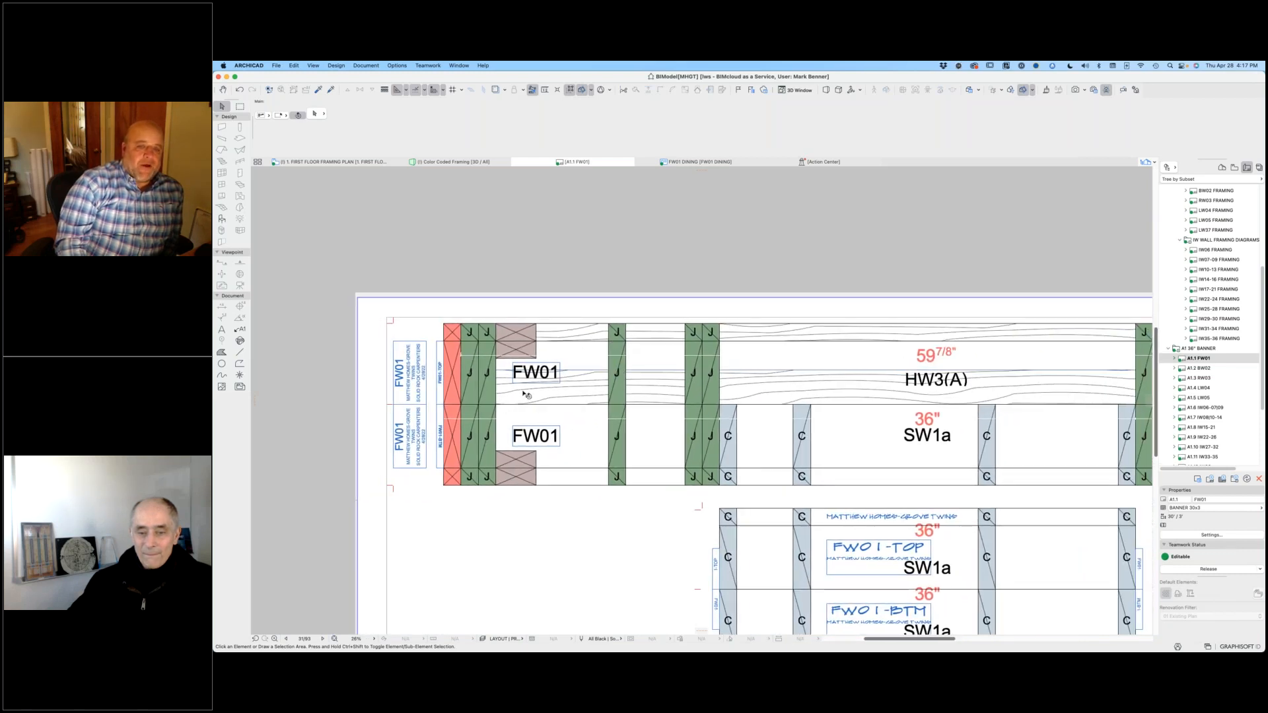
scroll(852, 376, right, 5)
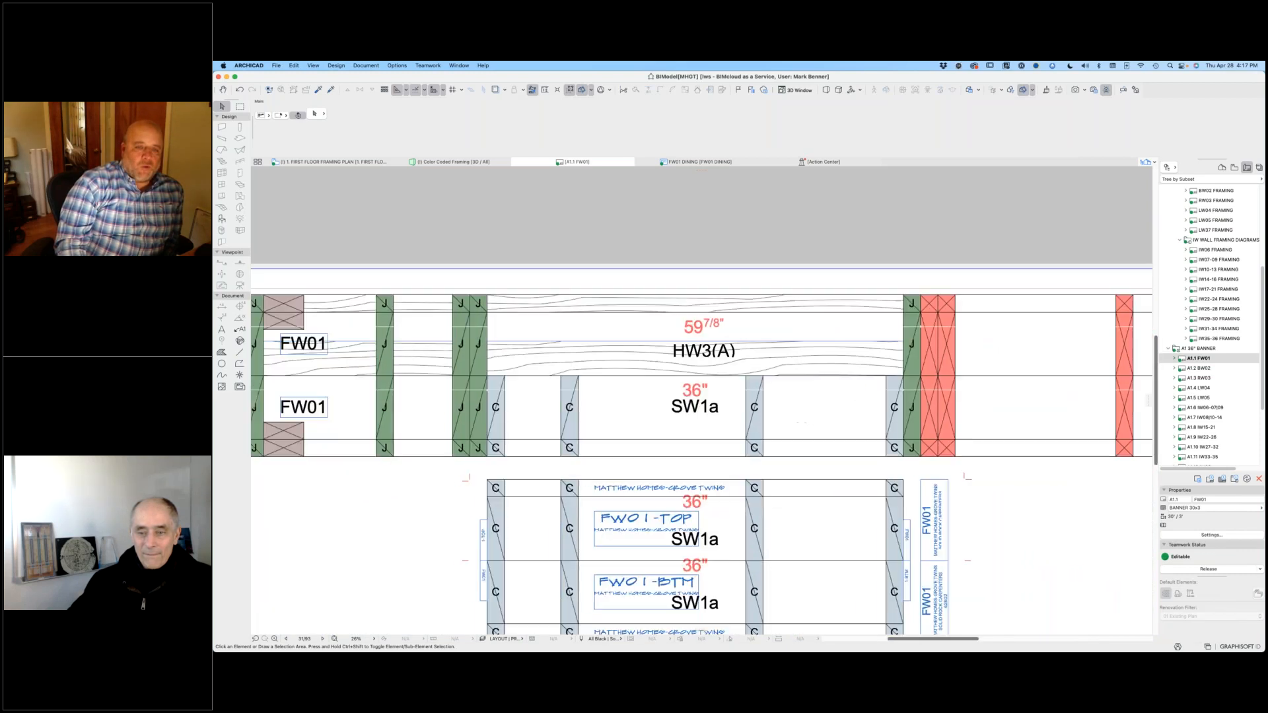
scroll(814, 376, down, 2)
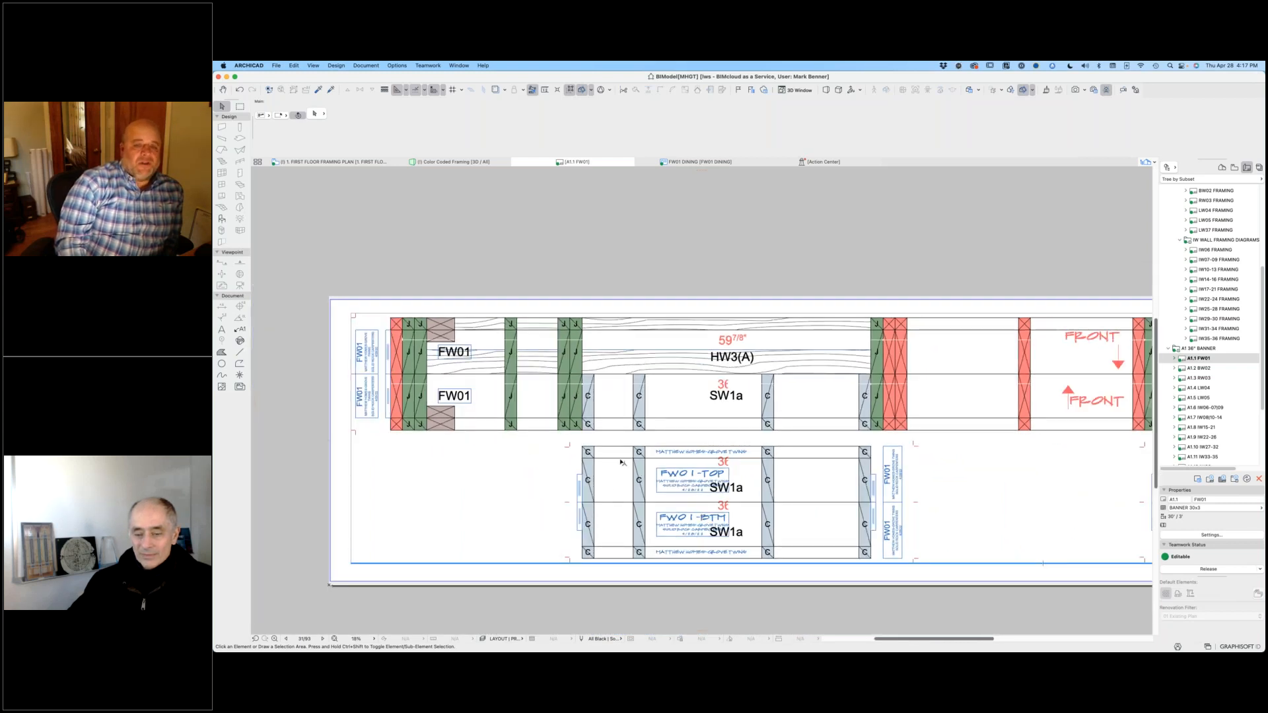
click(638, 391)
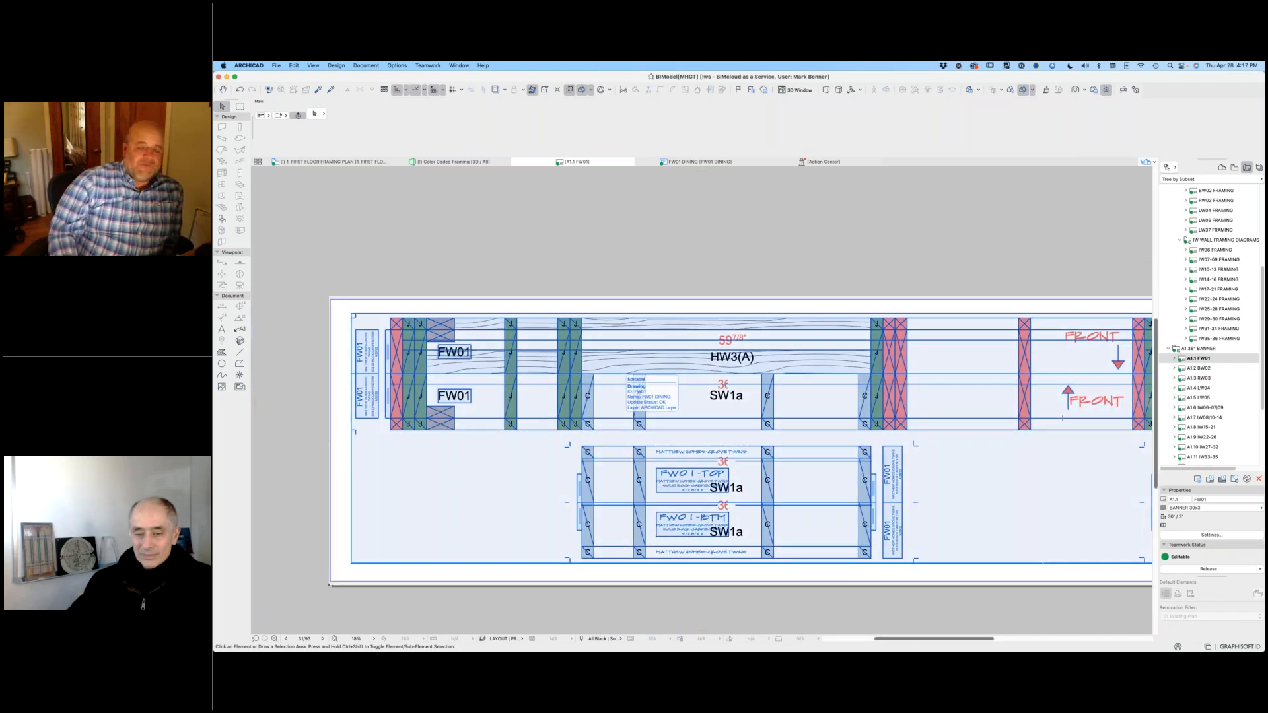
key(Escape)
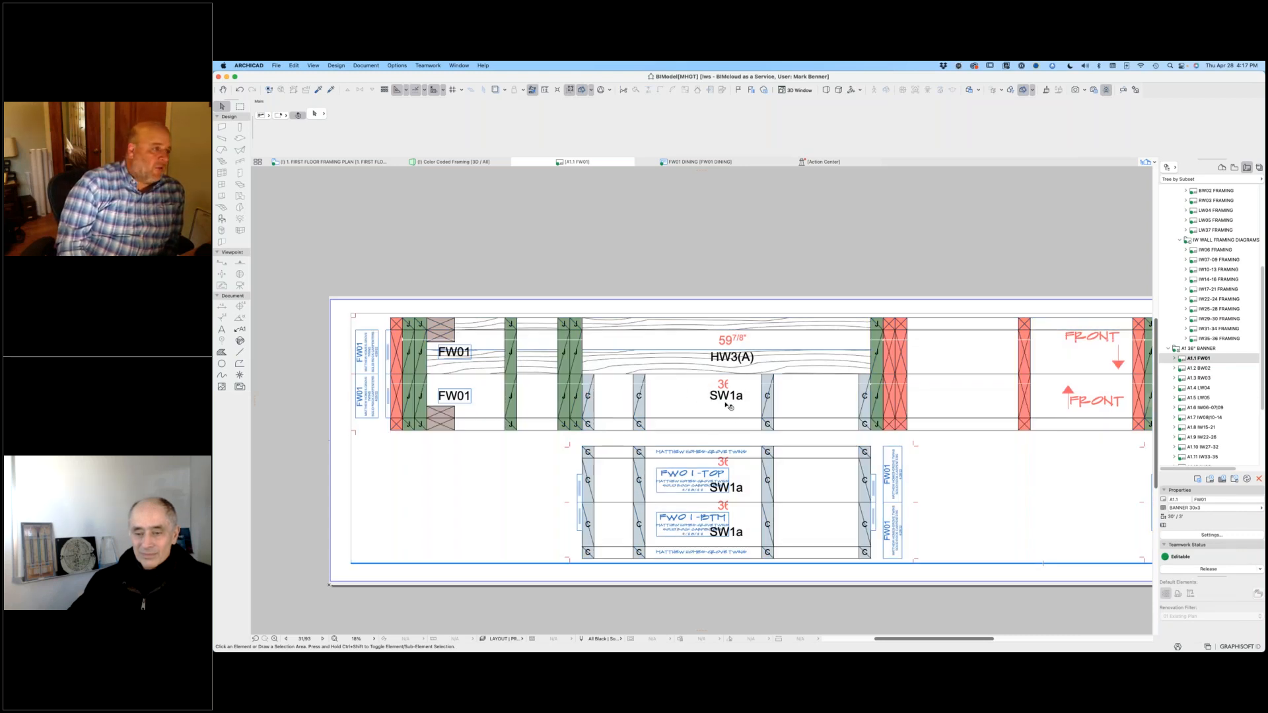
Step: Inspect the FRONT direction arrows between the HW3(A) and HW1(A) openings on the FW01 banner
scroll(984, 452, down, 3)
scroll(793, 370, right, 5)
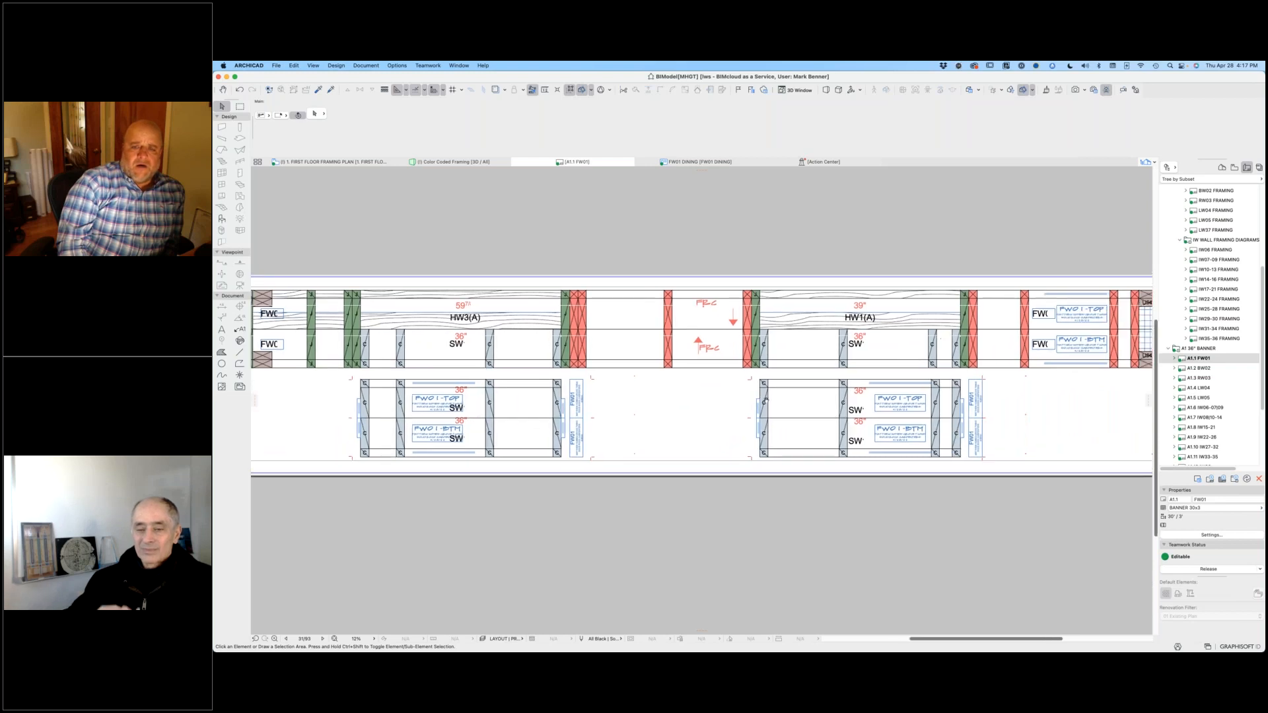
scroll(654, 331, up, 2)
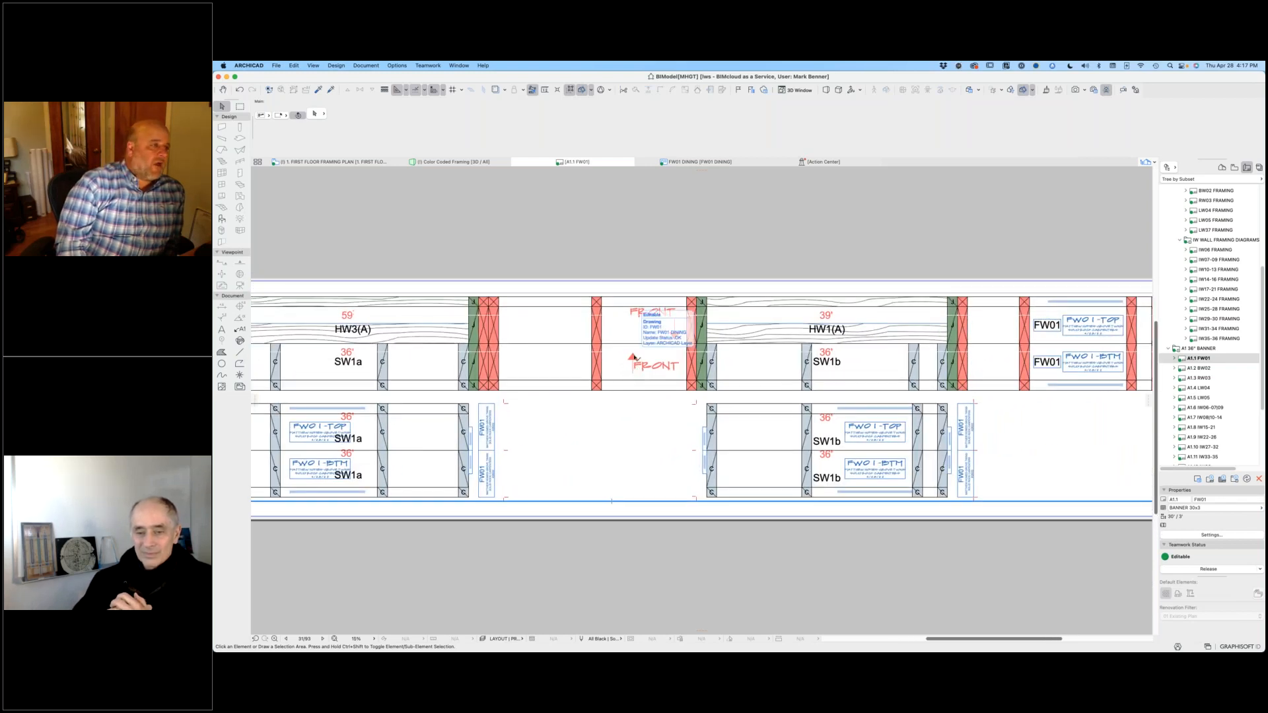
click(626, 364)
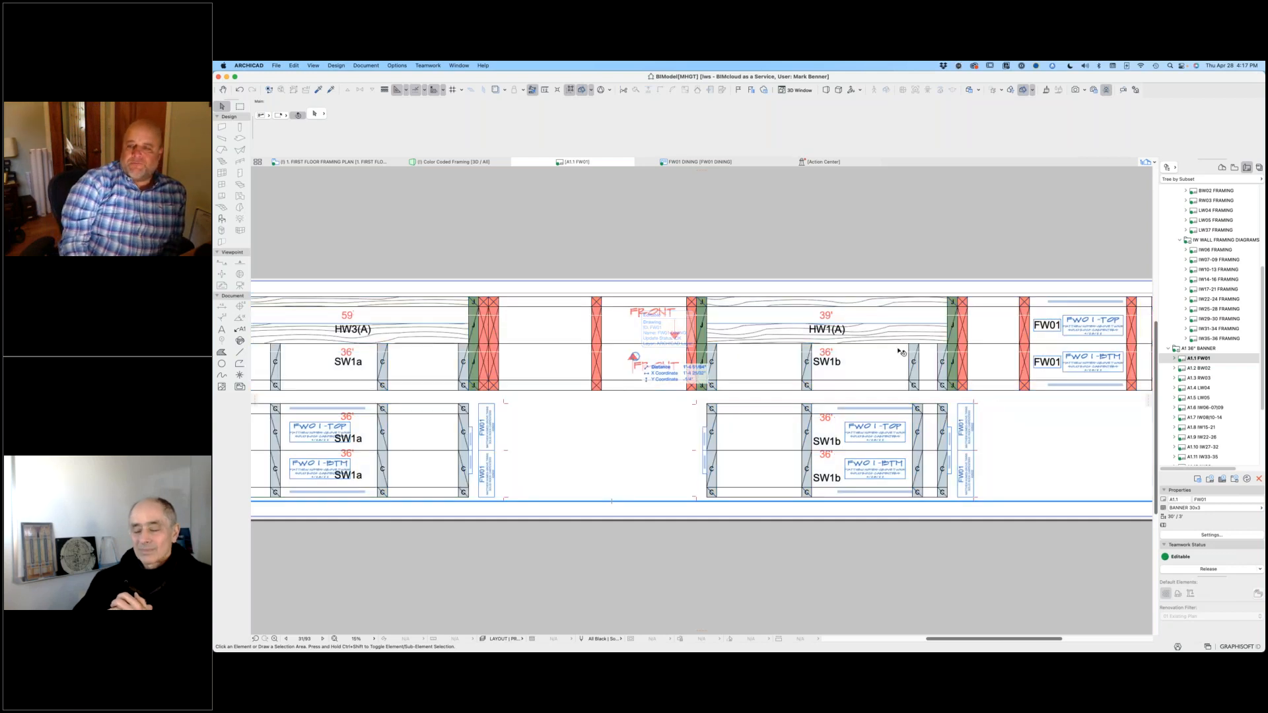
Step: Follow the FW01 banner to its right end and examine the overall dimensions, last header and sill section
scroll(724, 322, right, 5)
middle_drag(724, 322, 634, 317)
scroll(971, 357, down, 2)
middle_drag(1030, 359, 481, 308)
scroll(481, 308, right, 3)
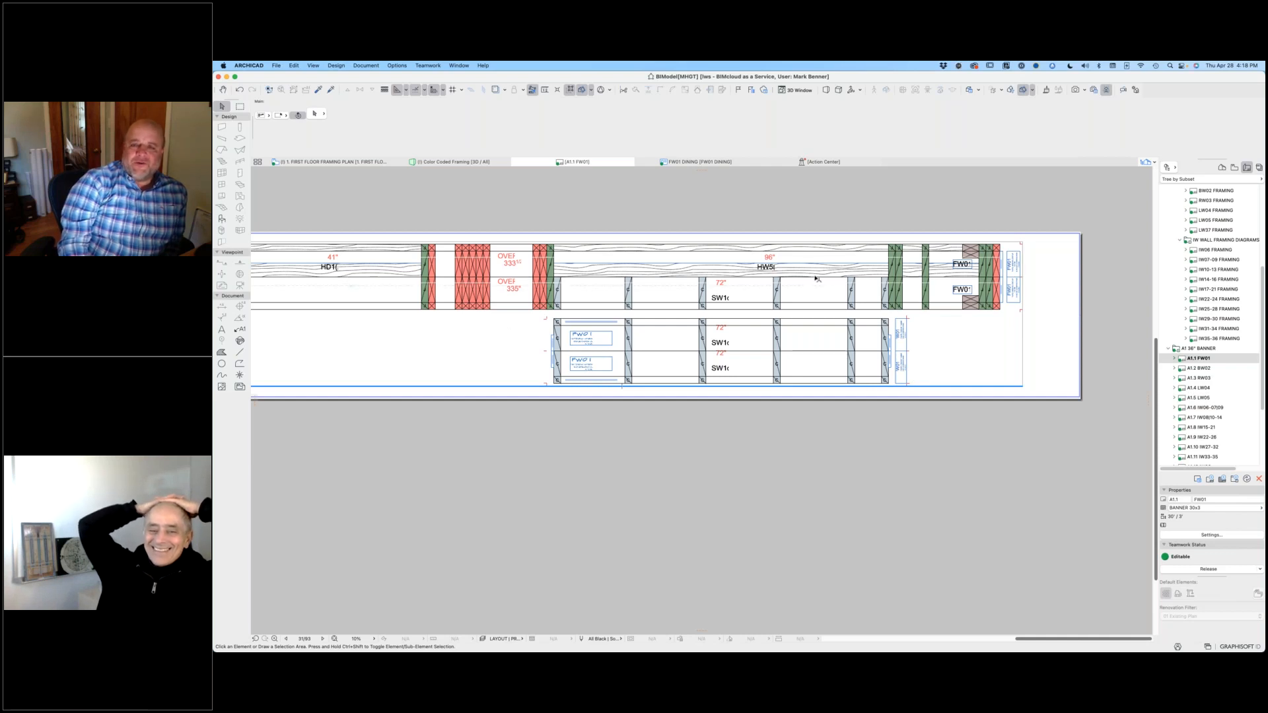
Step: Open the A1.10 IW27-32 banner layout and look over its rows of interior wall plates
scroll(1222, 383, down, 3)
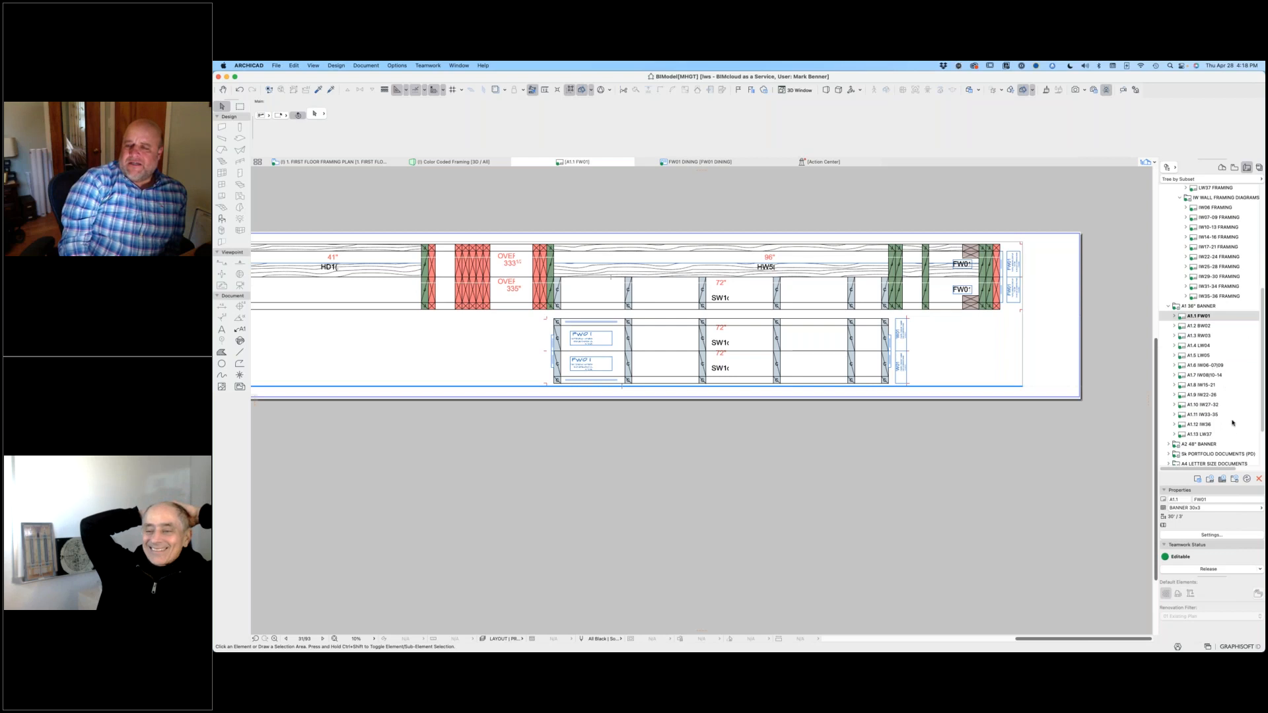
double_click(1213, 406)
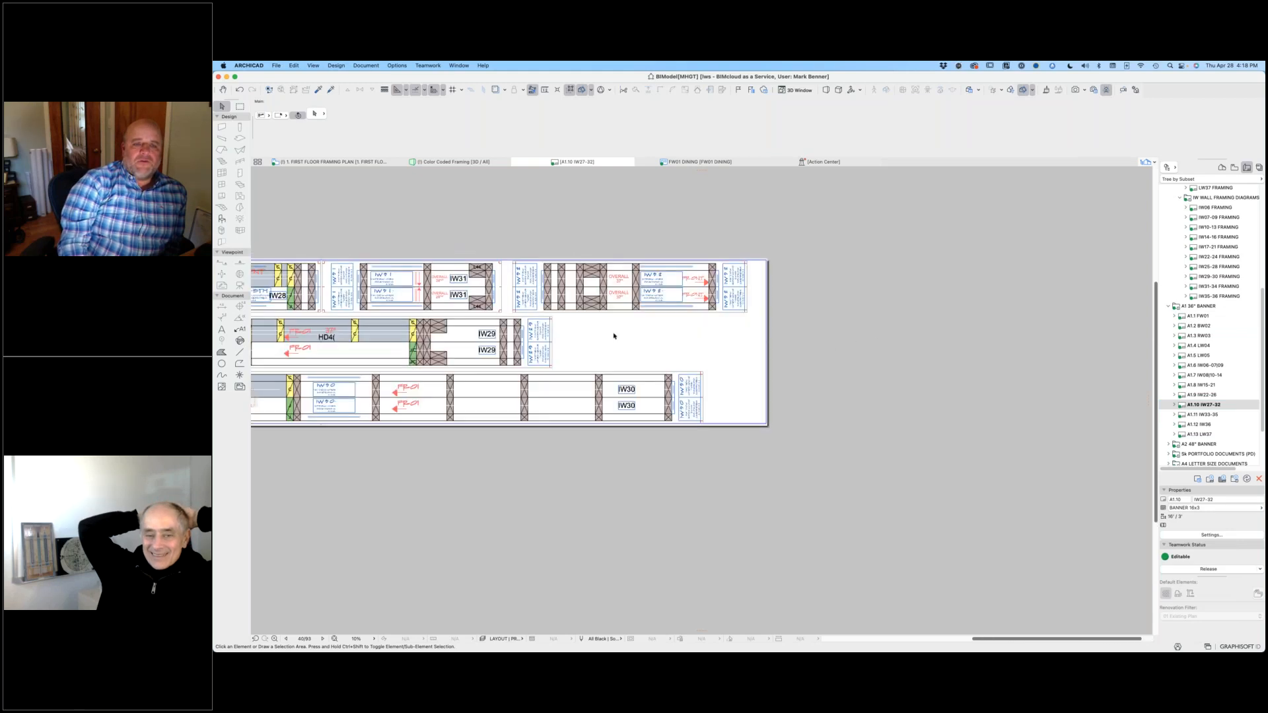
scroll(733, 344, up, 3)
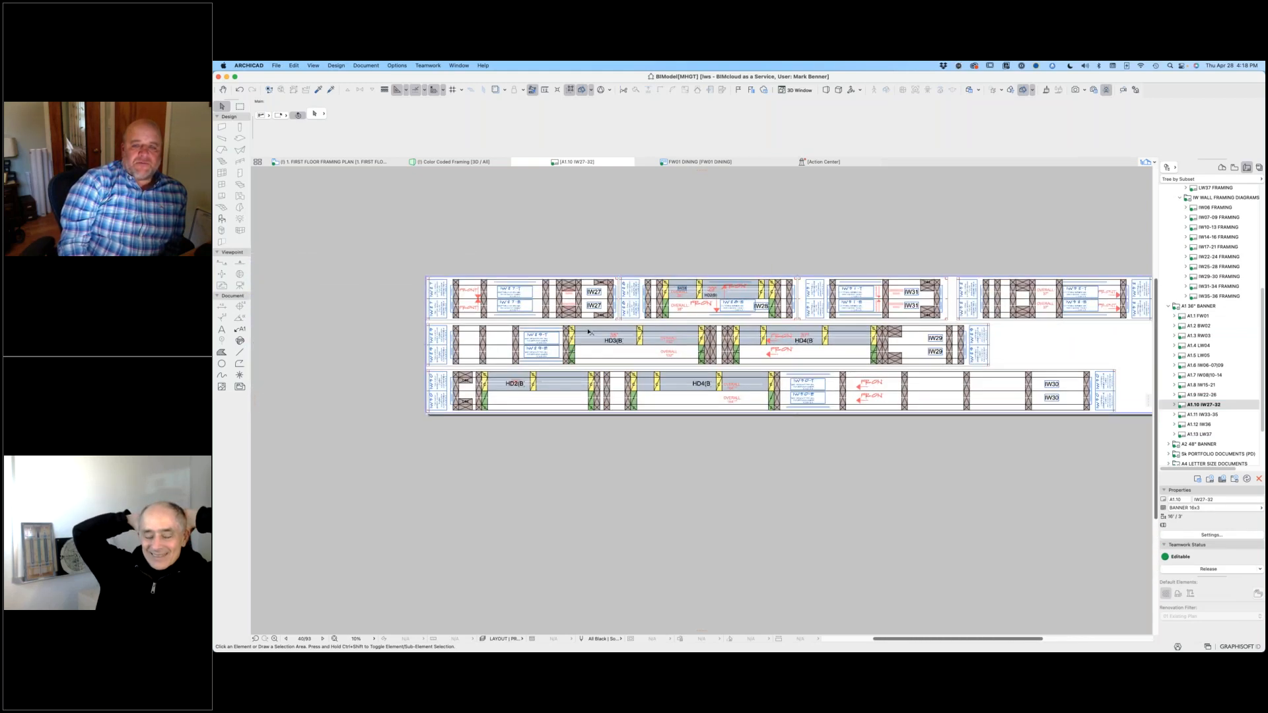
scroll(733, 344, right, 3)
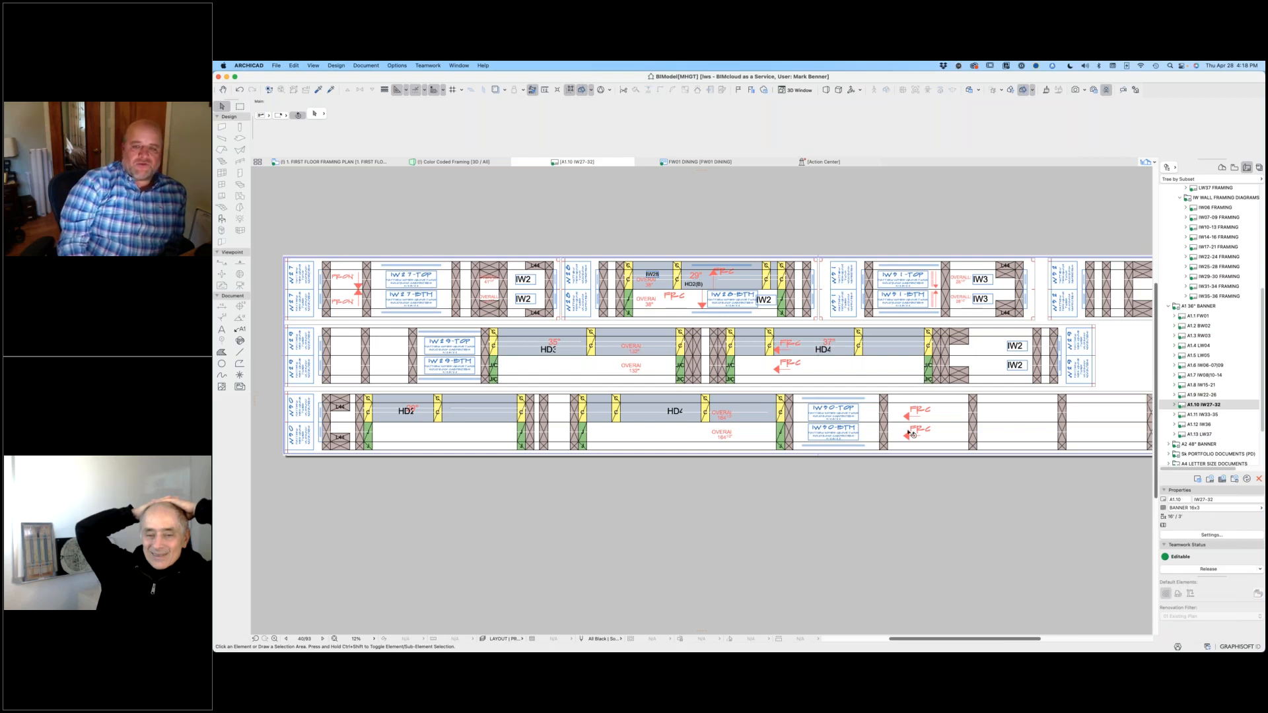
scroll(912, 434, down, 3)
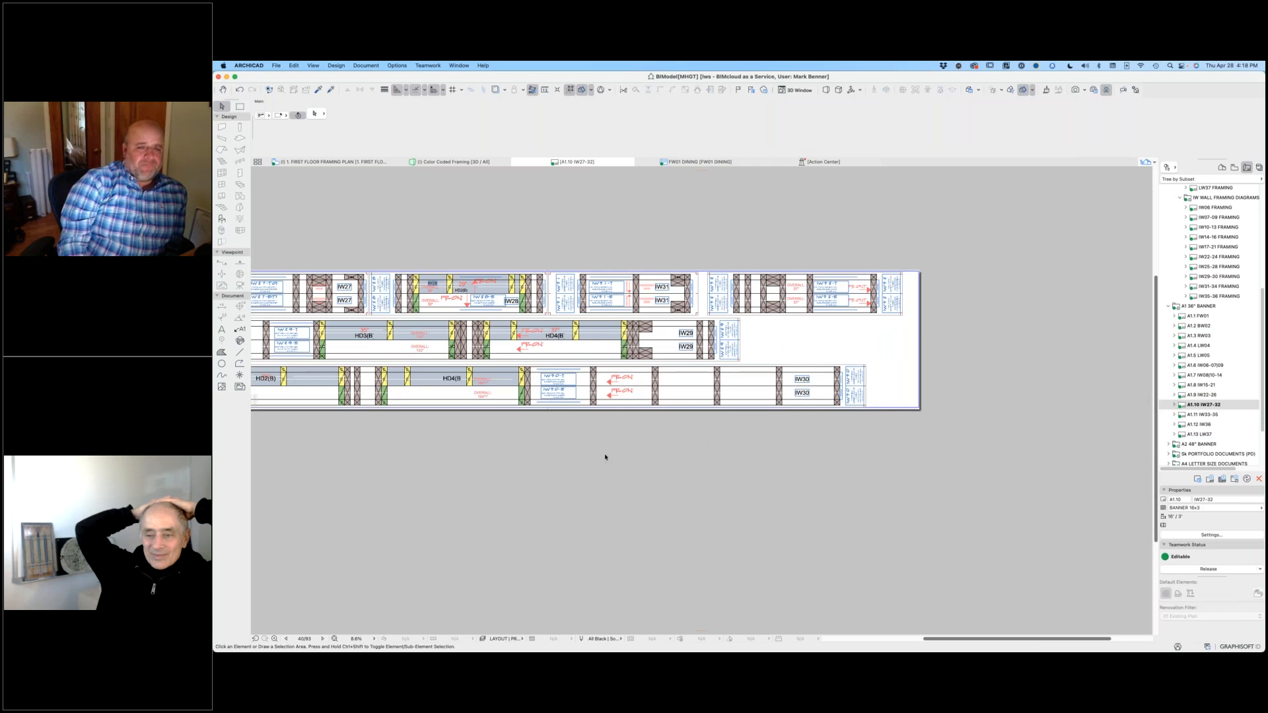
Step: Examine the HD3(B) and HD4(B) header markings on the IW27-32 banner, then browse the remaining layout book subsets
scroll(490, 432, up, 5)
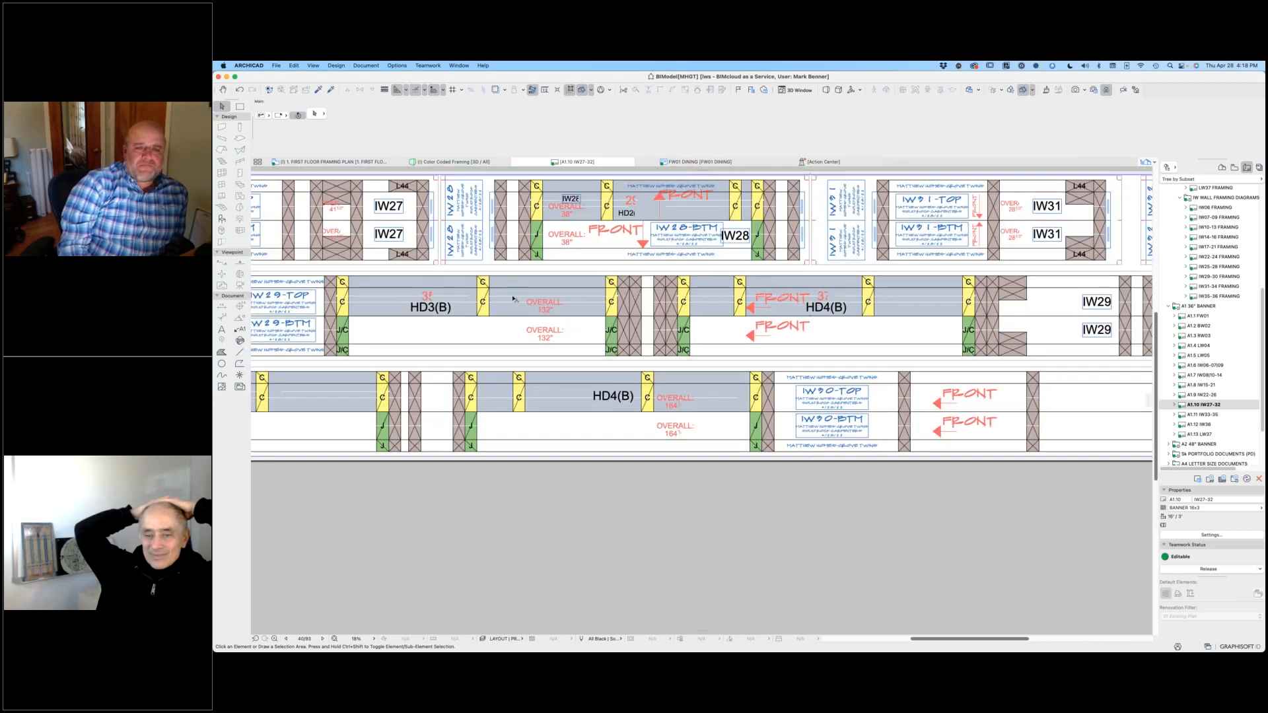
scroll(817, 295, down, 1)
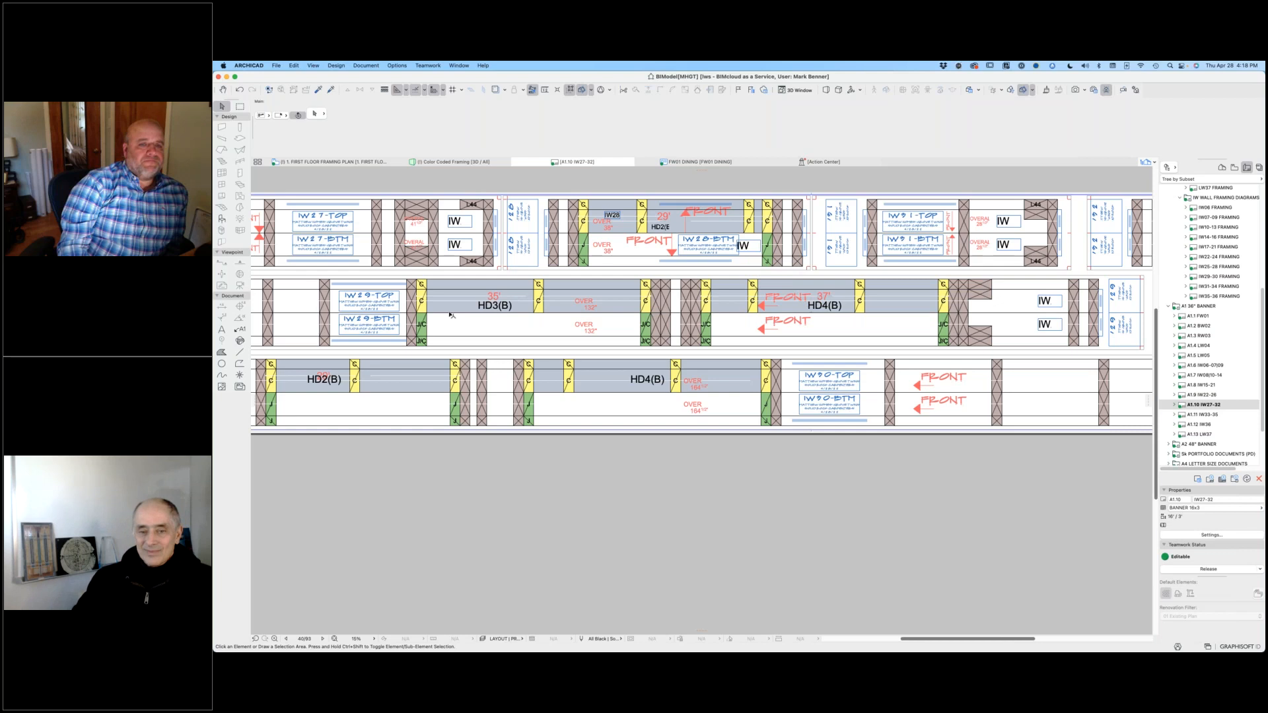
scroll(506, 318, down, 5)
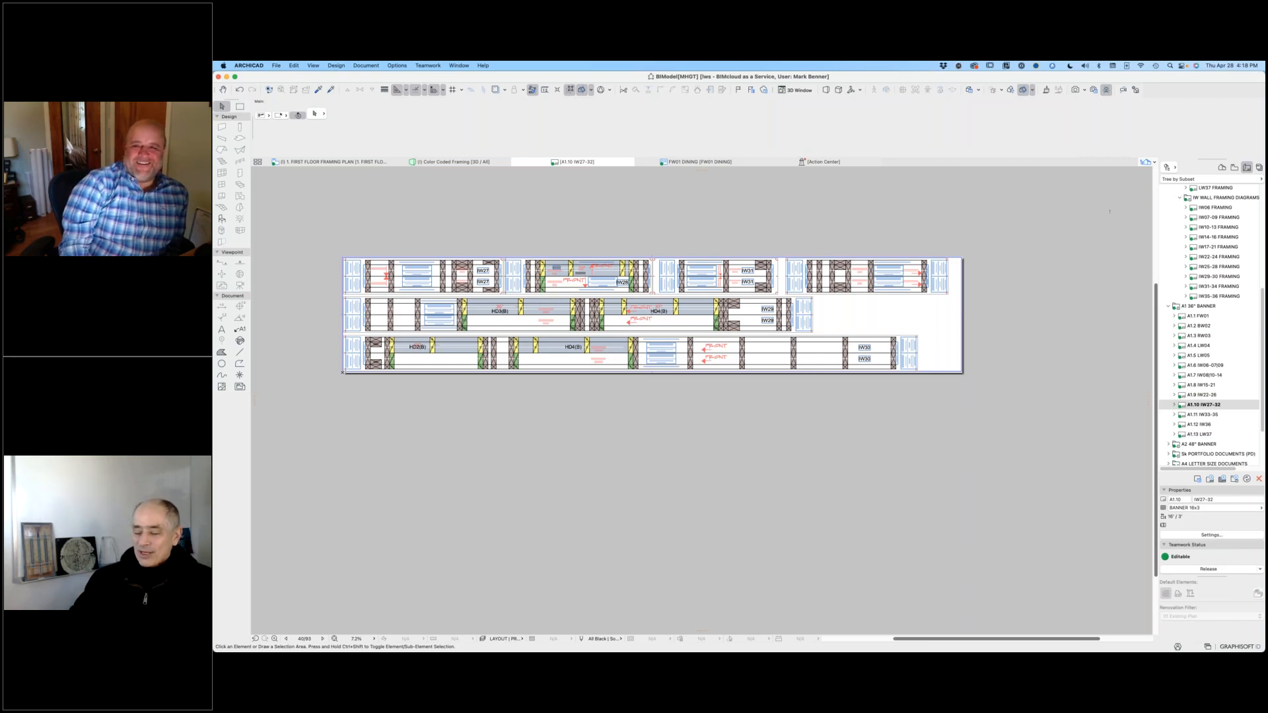
scroll(1218, 375, down, 3)
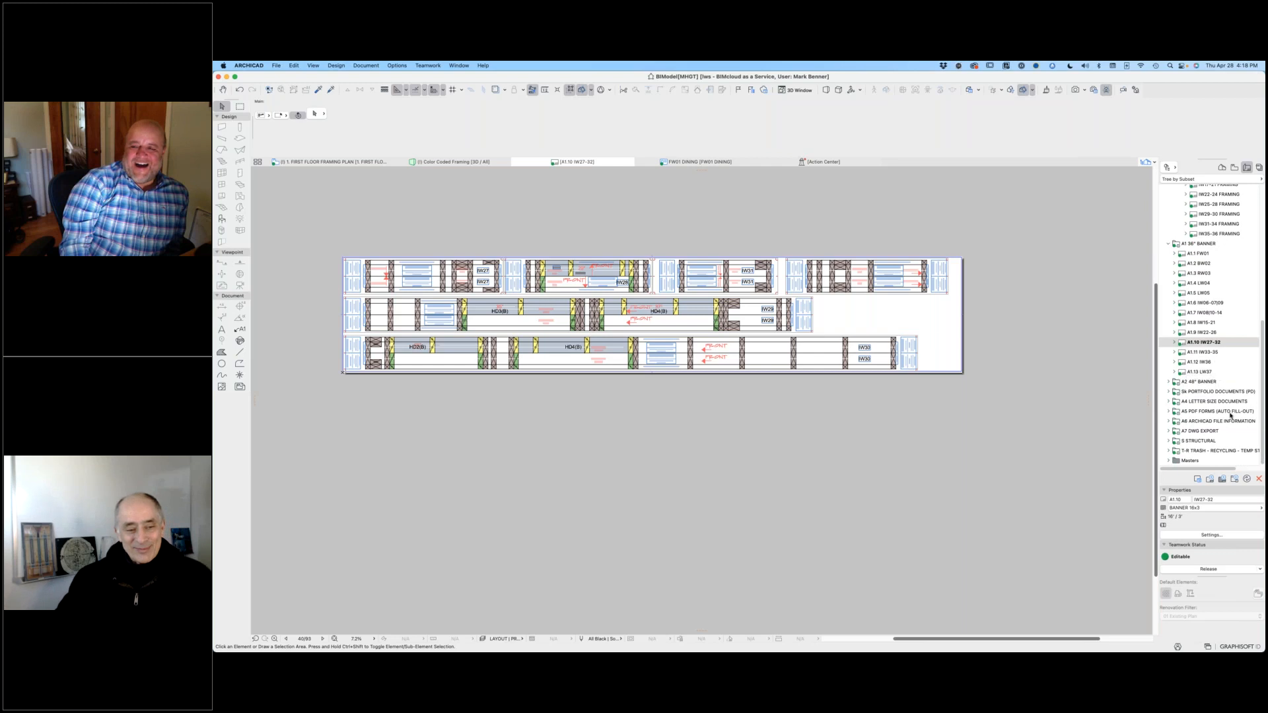
Step: Open the BIMx Framing 3D view from the project's public views
click(1234, 168)
click(1206, 452)
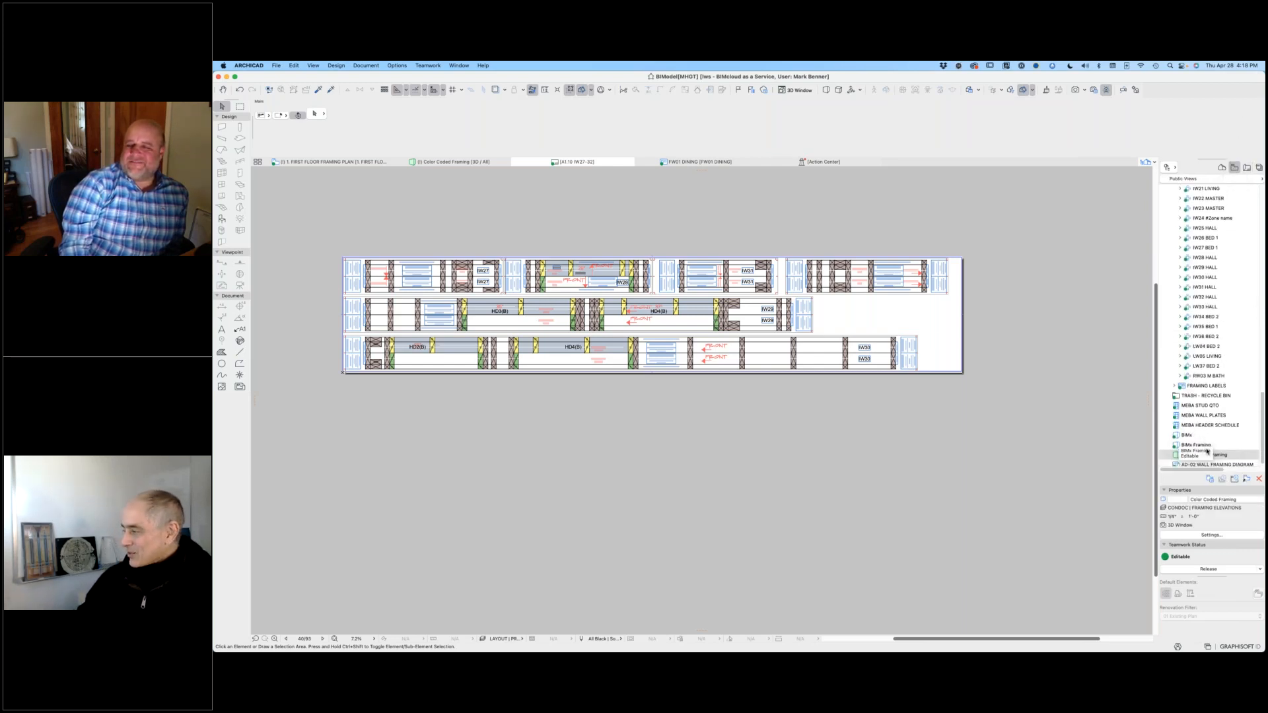
double_click(1201, 446)
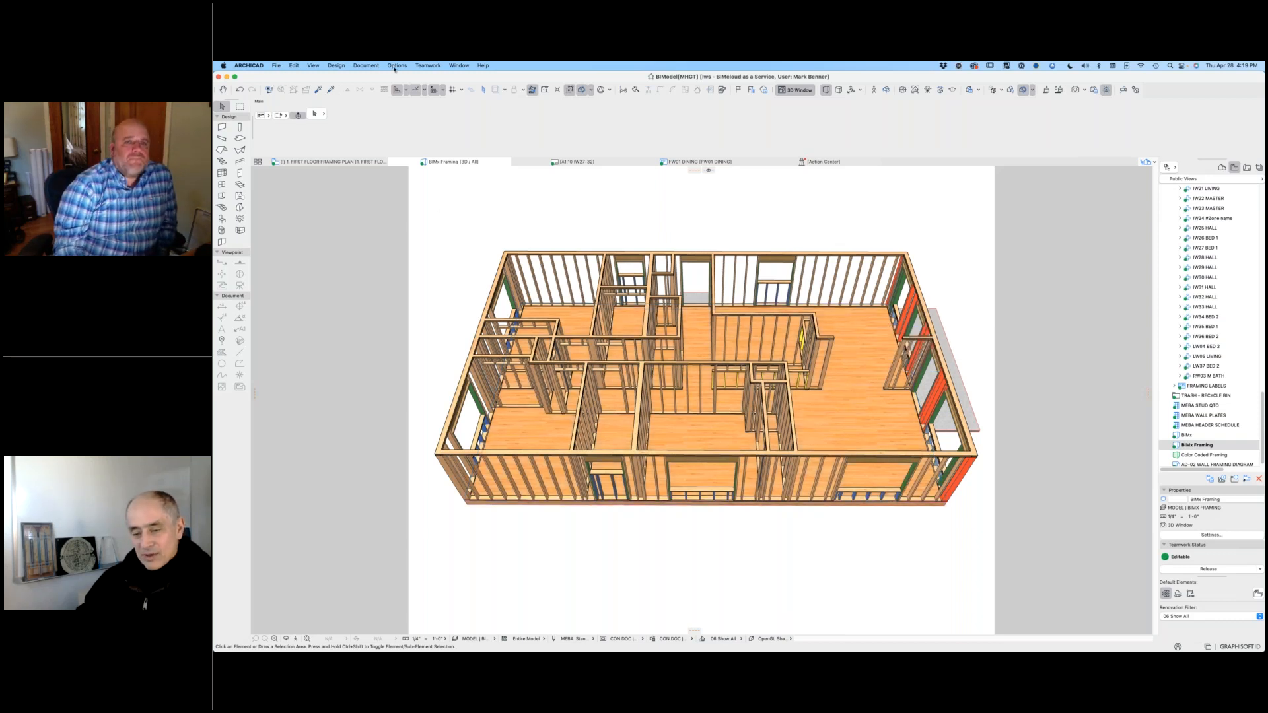
Step: Open the recent project BIModel[DWBN].pln, closing the current teamwork project with its changes sent without a snapshot
click(277, 66)
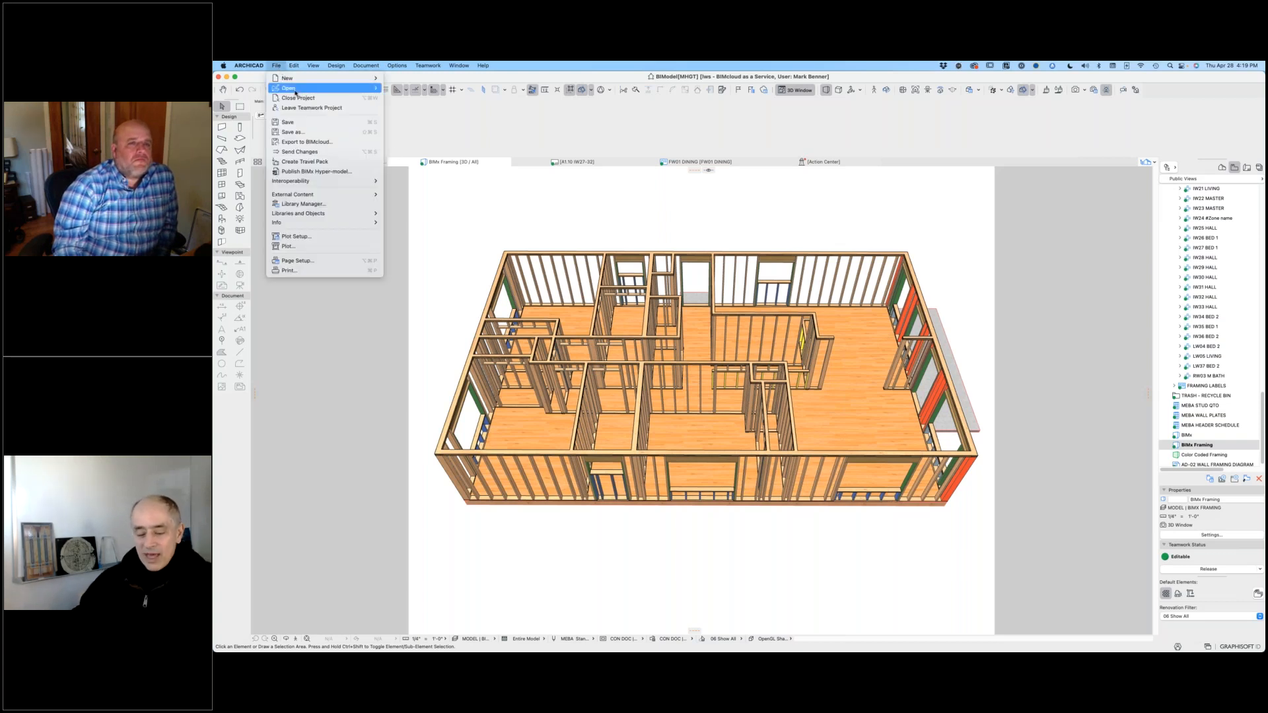
mouse_move(297, 88)
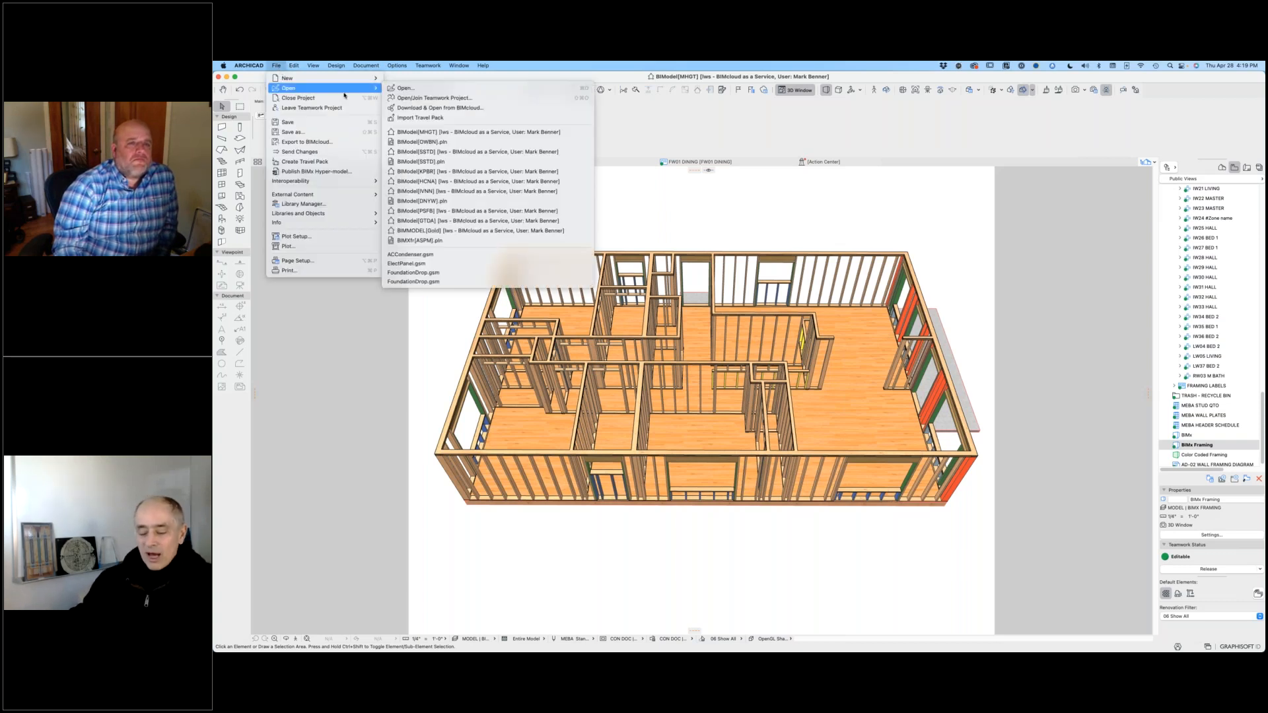
click(452, 143)
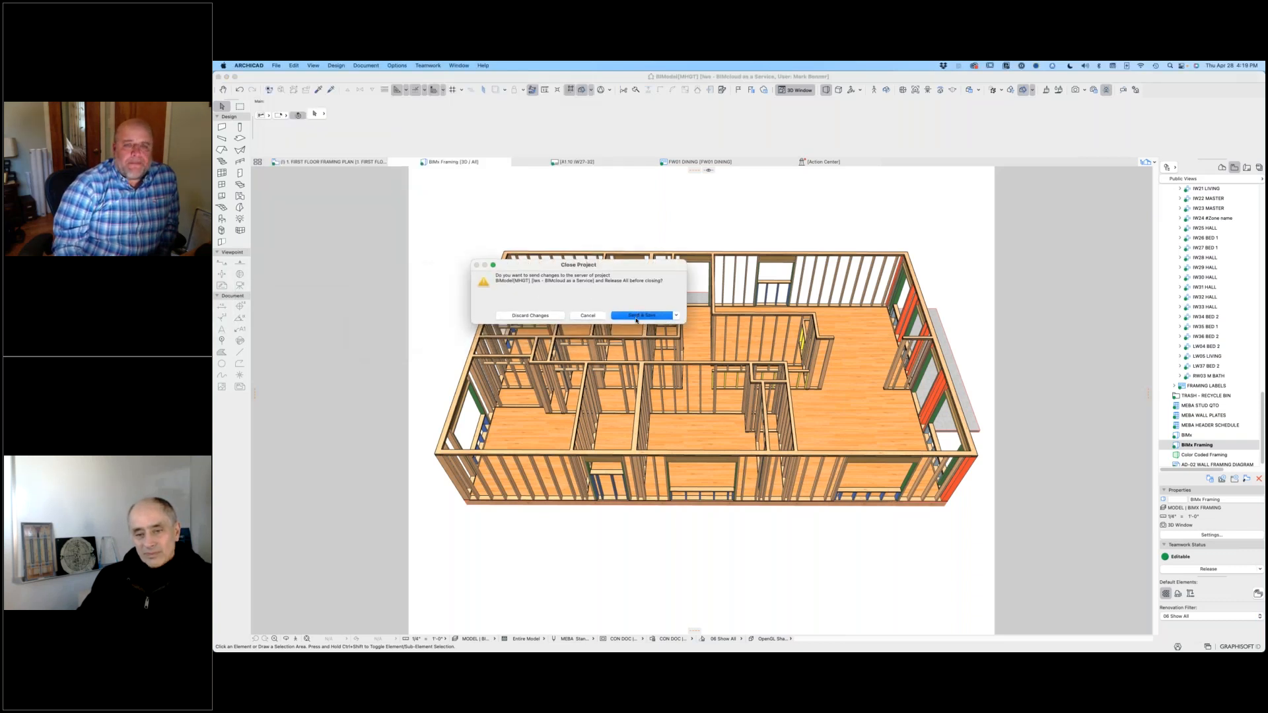
click(637, 320)
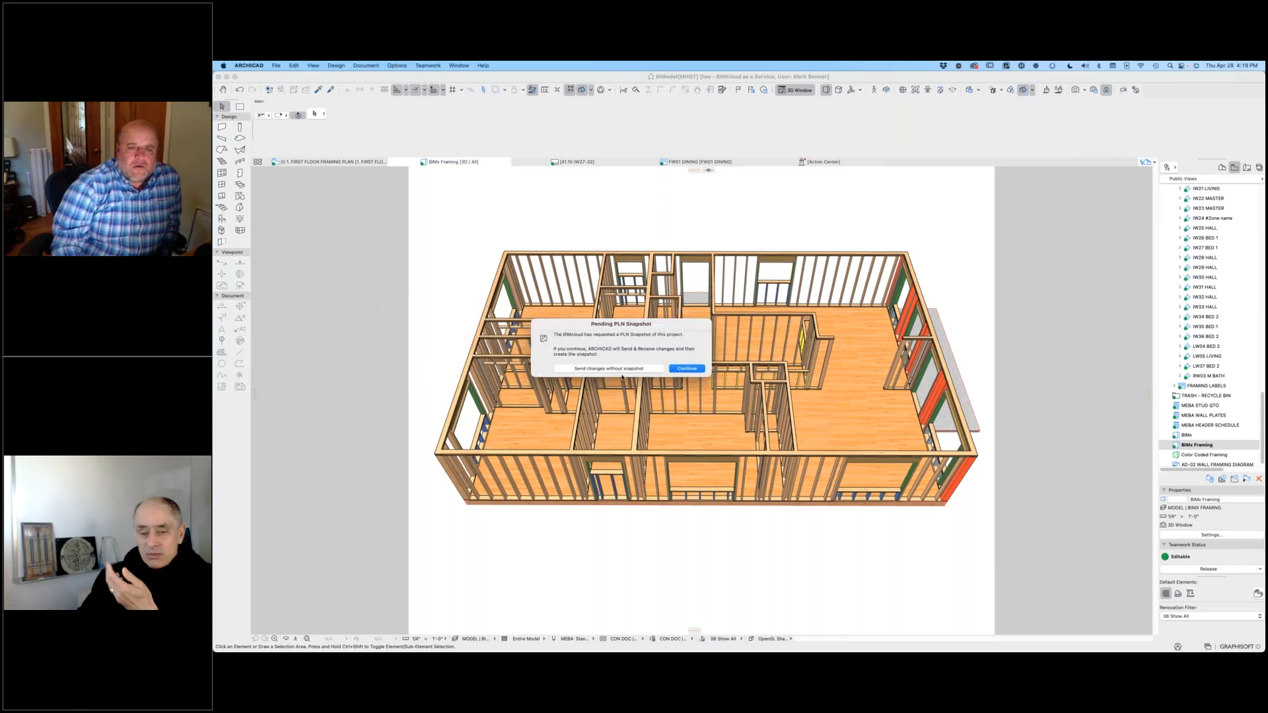
click(624, 370)
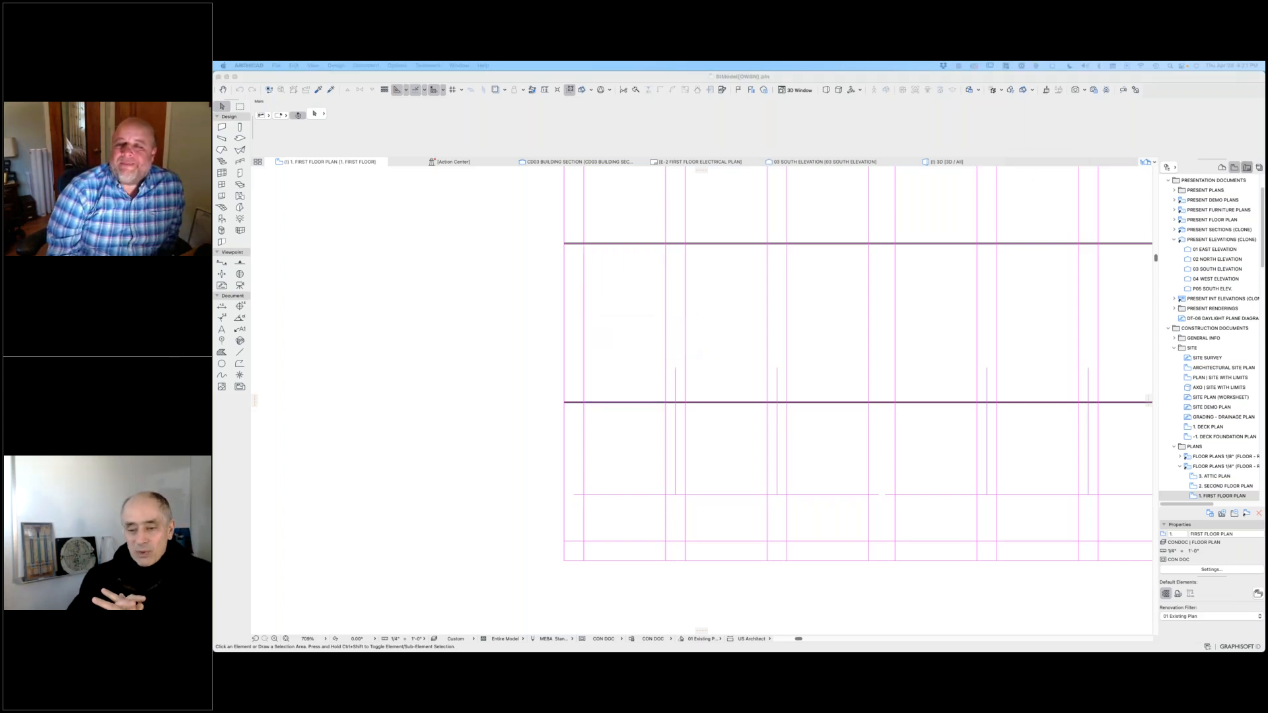
Step: Open the A-1.2 First Floor Plan sheet from the architectural floor plans in the layout book
click(1247, 167)
click(1161, 378)
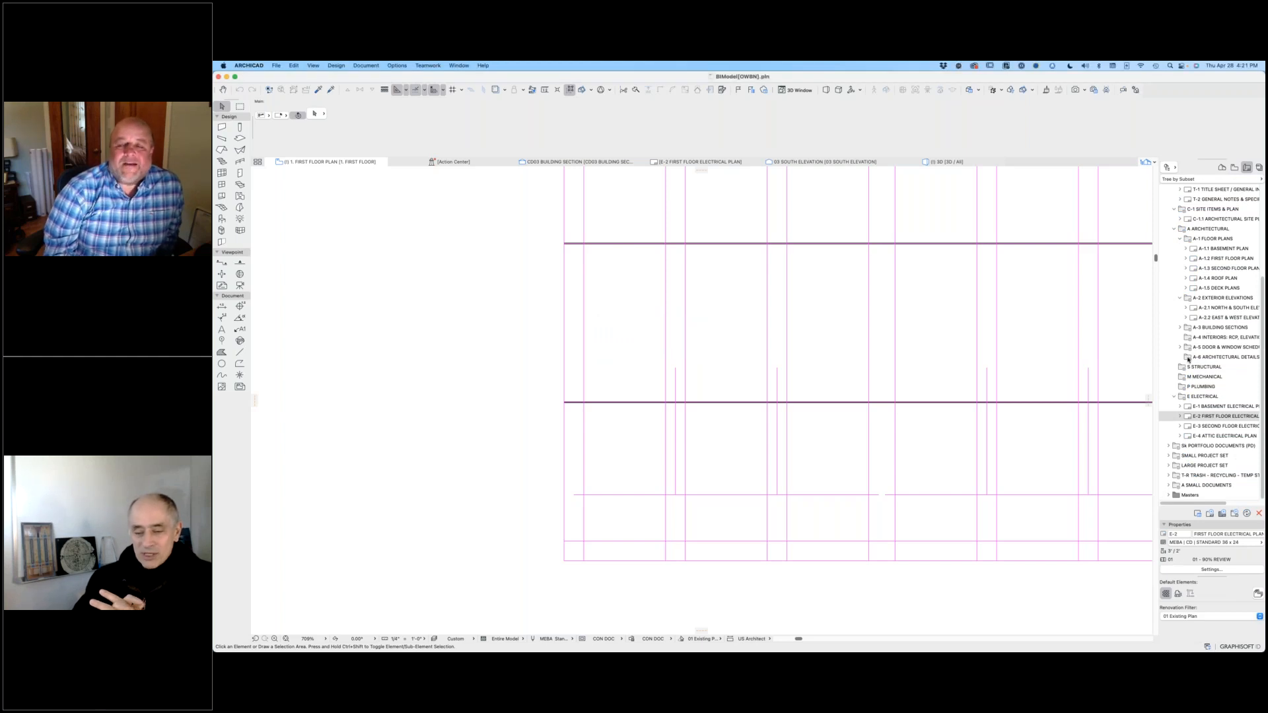
double_click(1226, 259)
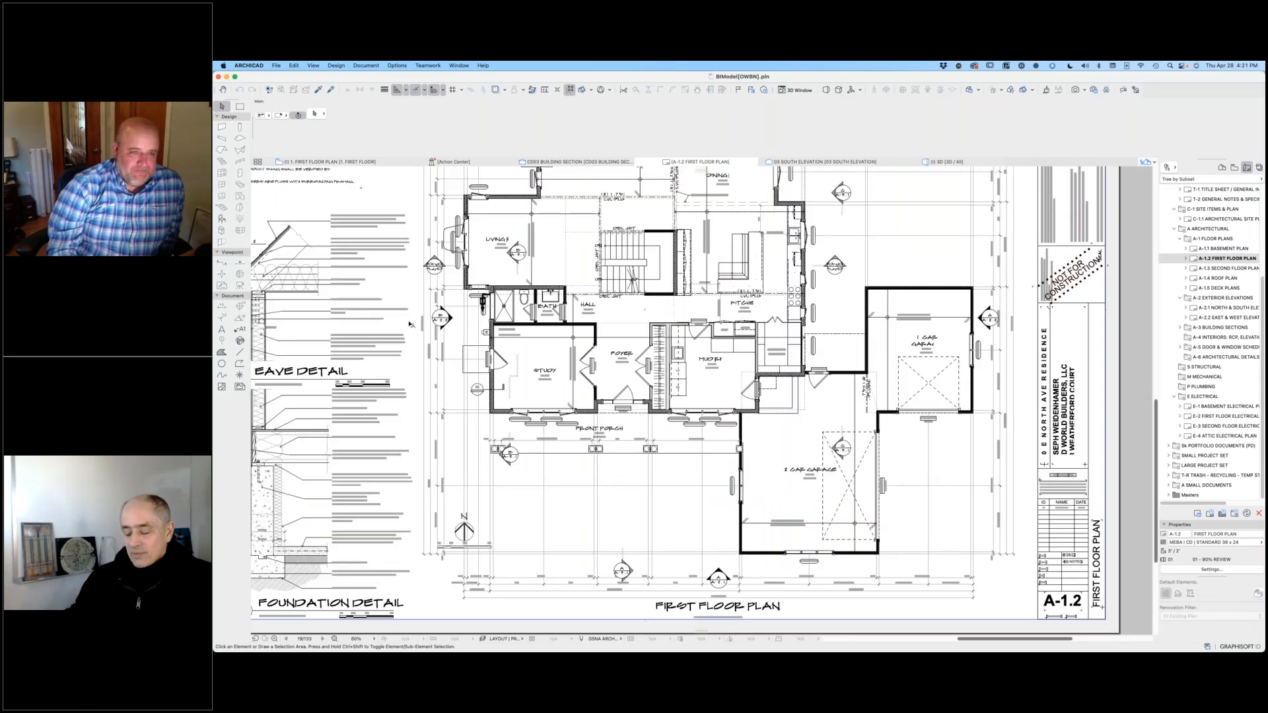
Step: Select the Eave Detail drawing on the A-1.2 sheet and open its source view
middle_drag(452, 325, 684, 292)
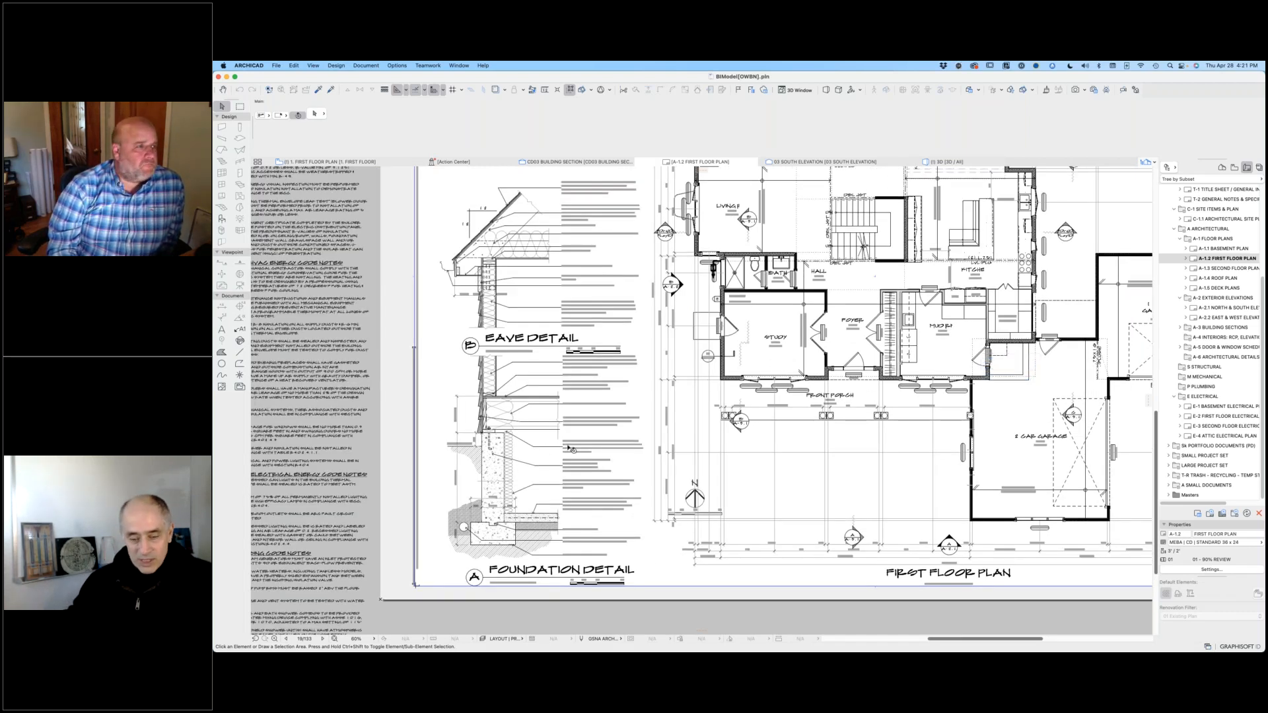
click(541, 255)
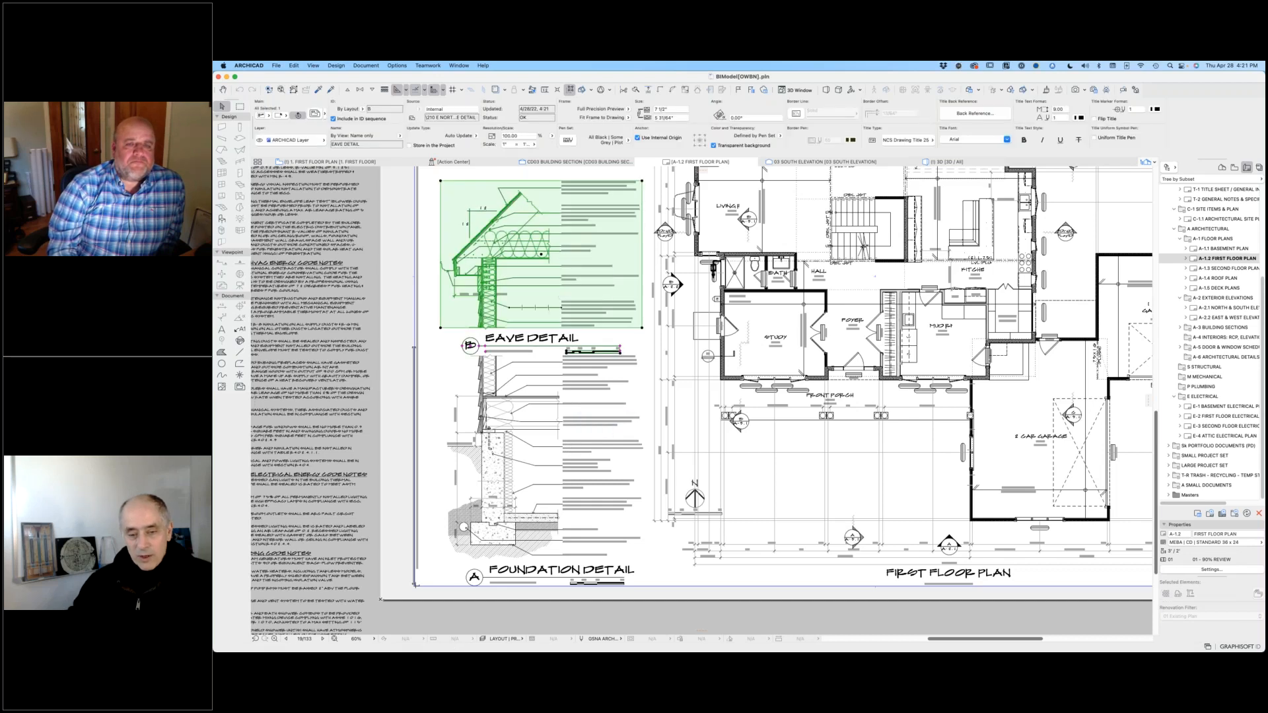
right_click(547, 303)
click(588, 337)
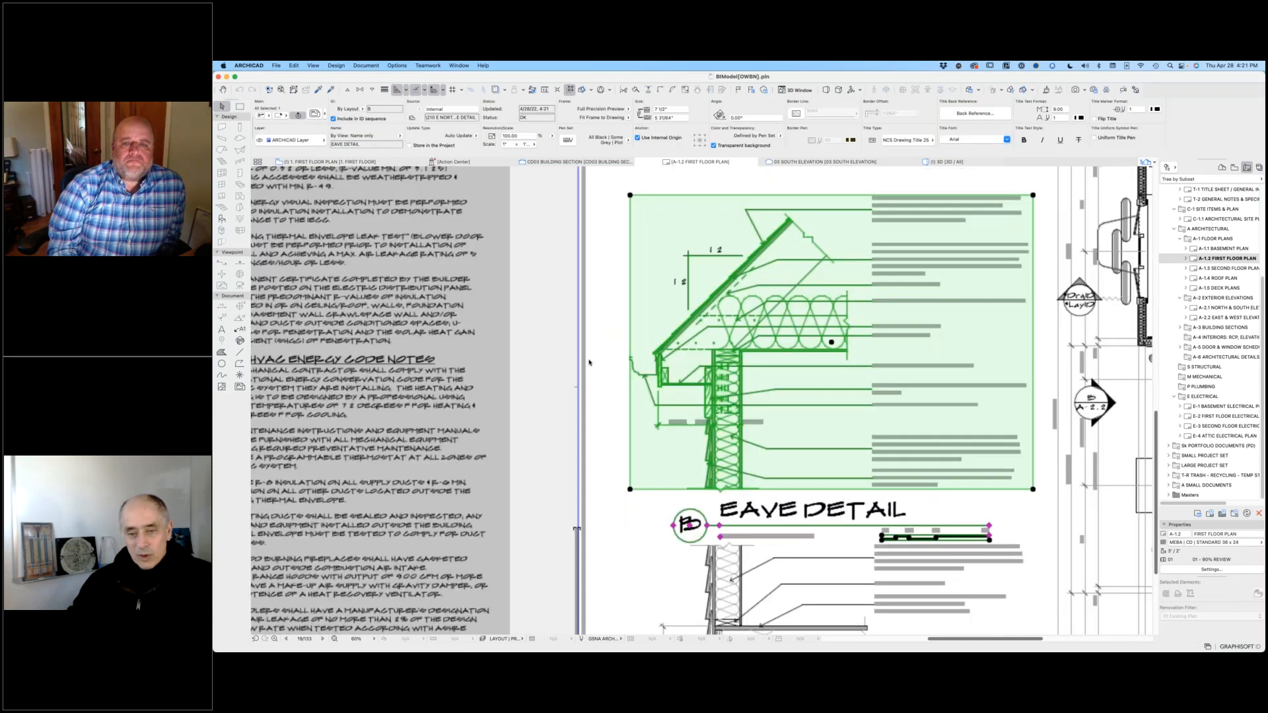
scroll(621, 350, up, 5)
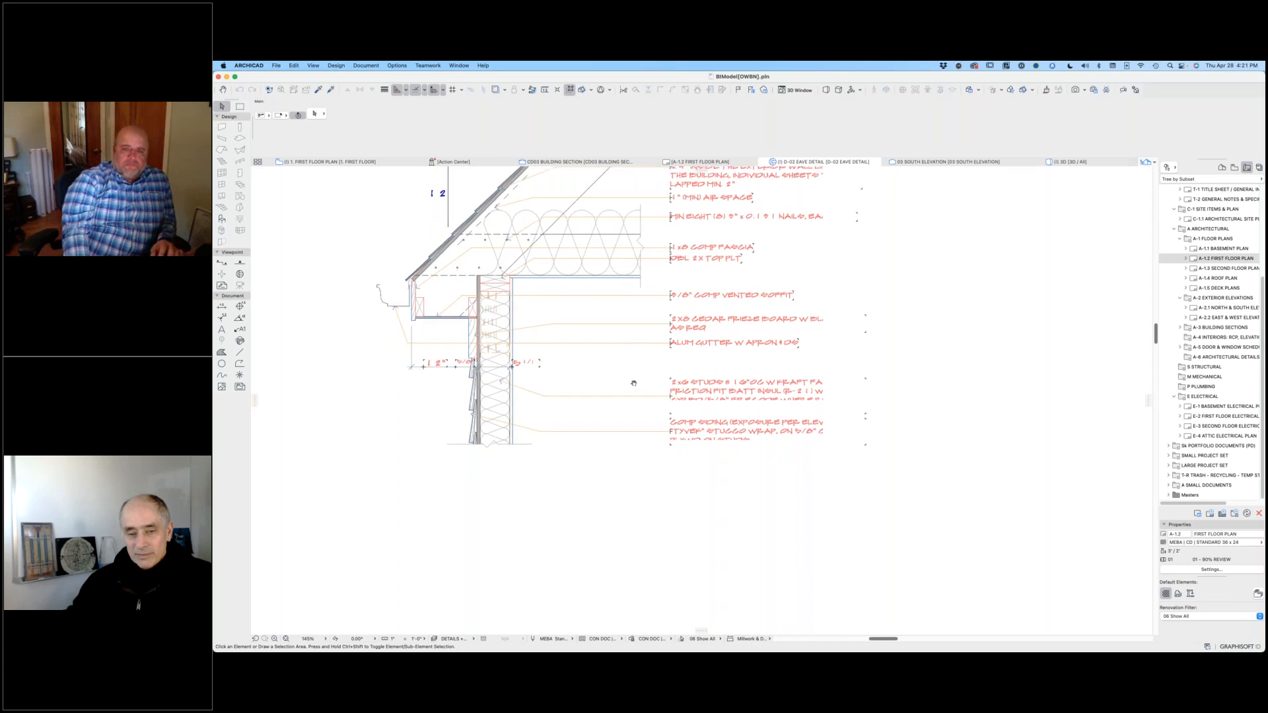
Step: Examine the D-02 eave detail's roof, soffit and wall assembly together with its material notes
scroll(682, 466, up, 2)
middle_drag(682, 466, 789, 465)
scroll(792, 464, down, 1)
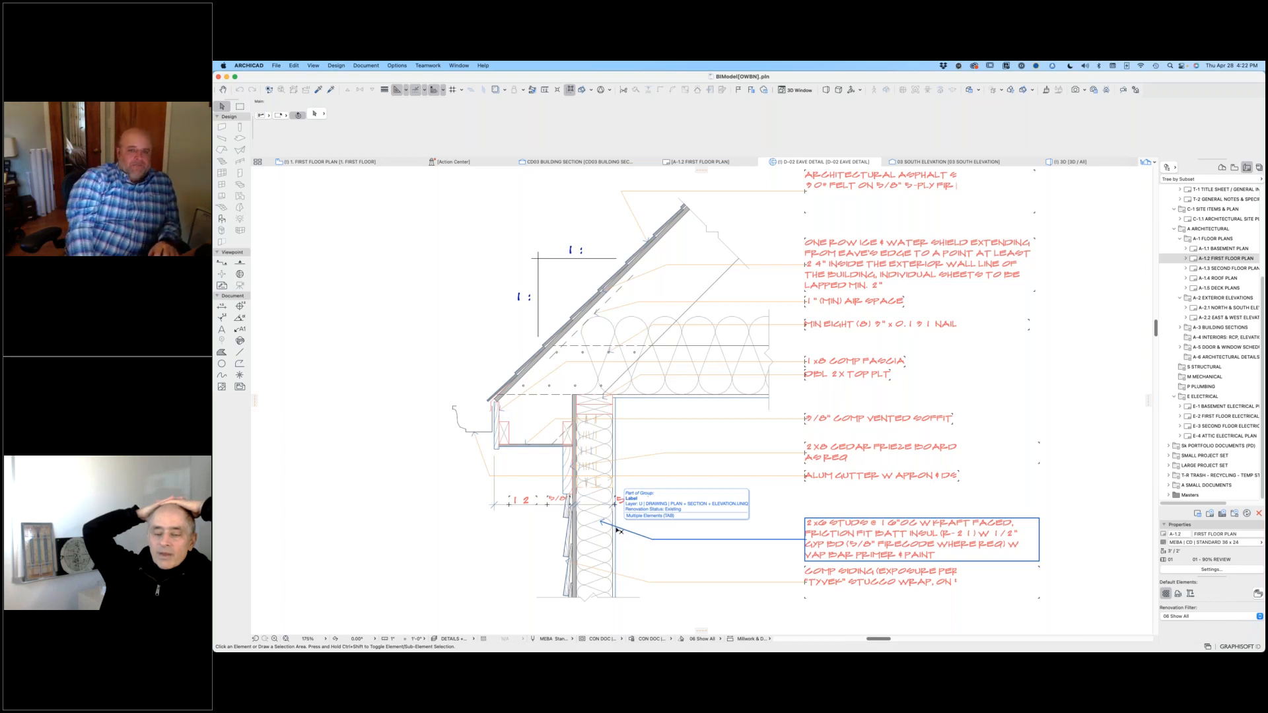
scroll(844, 362, down, 3)
middle_drag(844, 361, 806, 350)
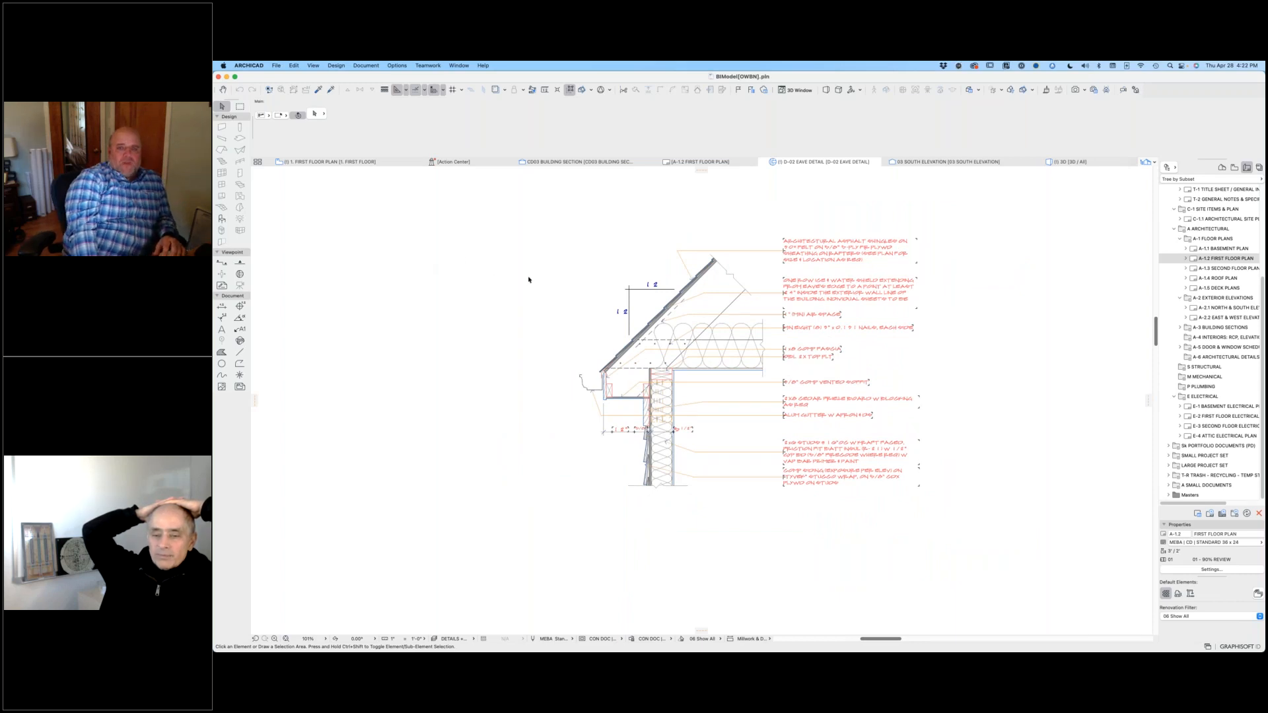
scroll(613, 334, down, 2)
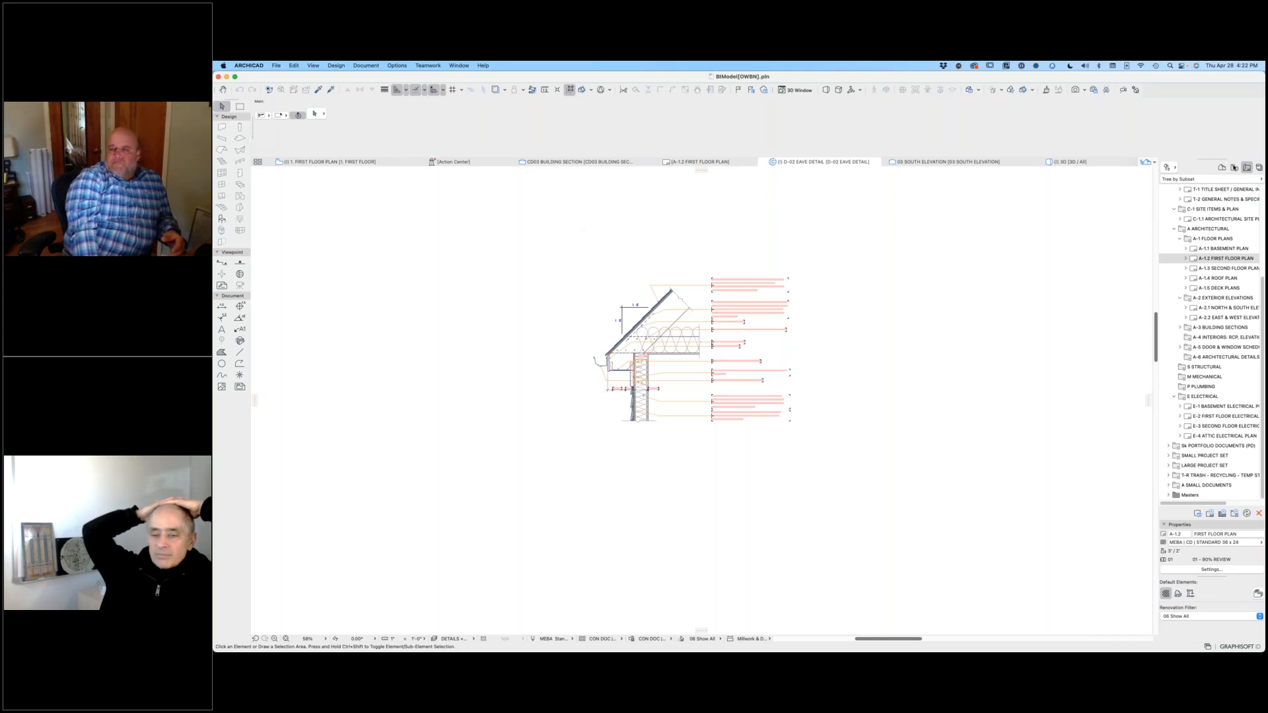
Step: Open the 1. First Floor Plan view from the view map and show the whole plan
click(1234, 167)
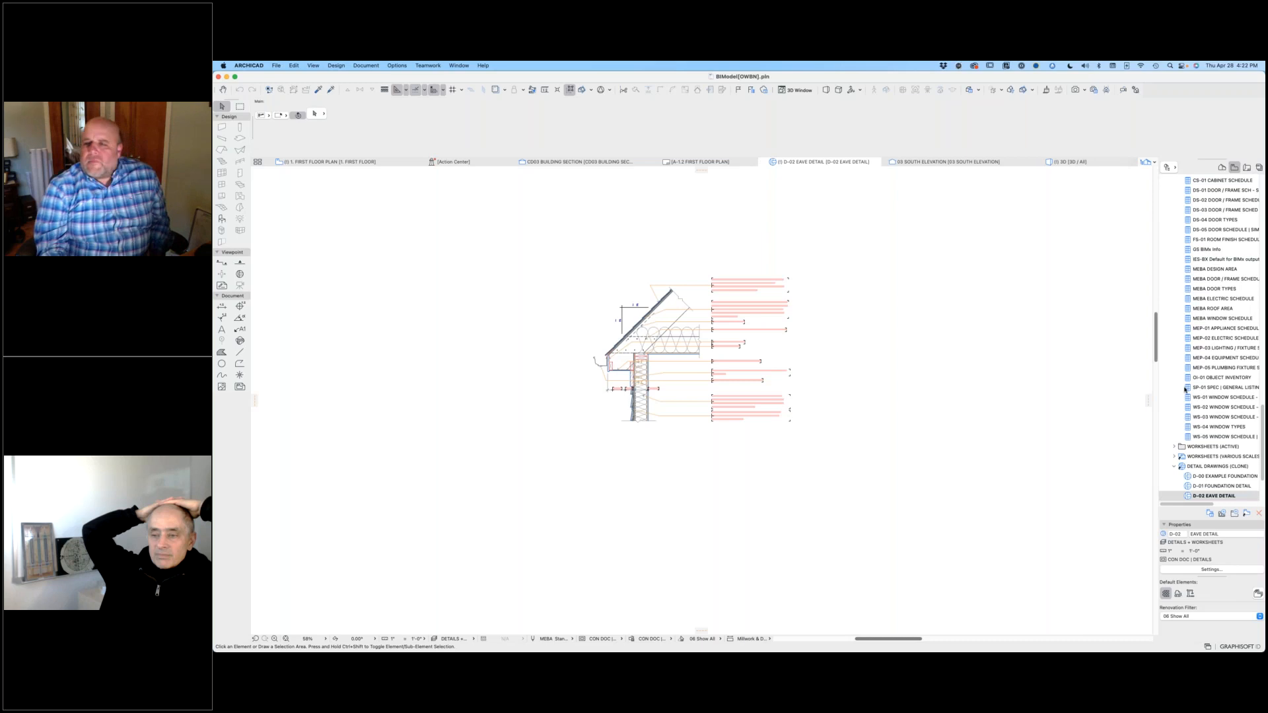
scroll(1229, 265, up, 5)
scroll(1242, 238, up, 8)
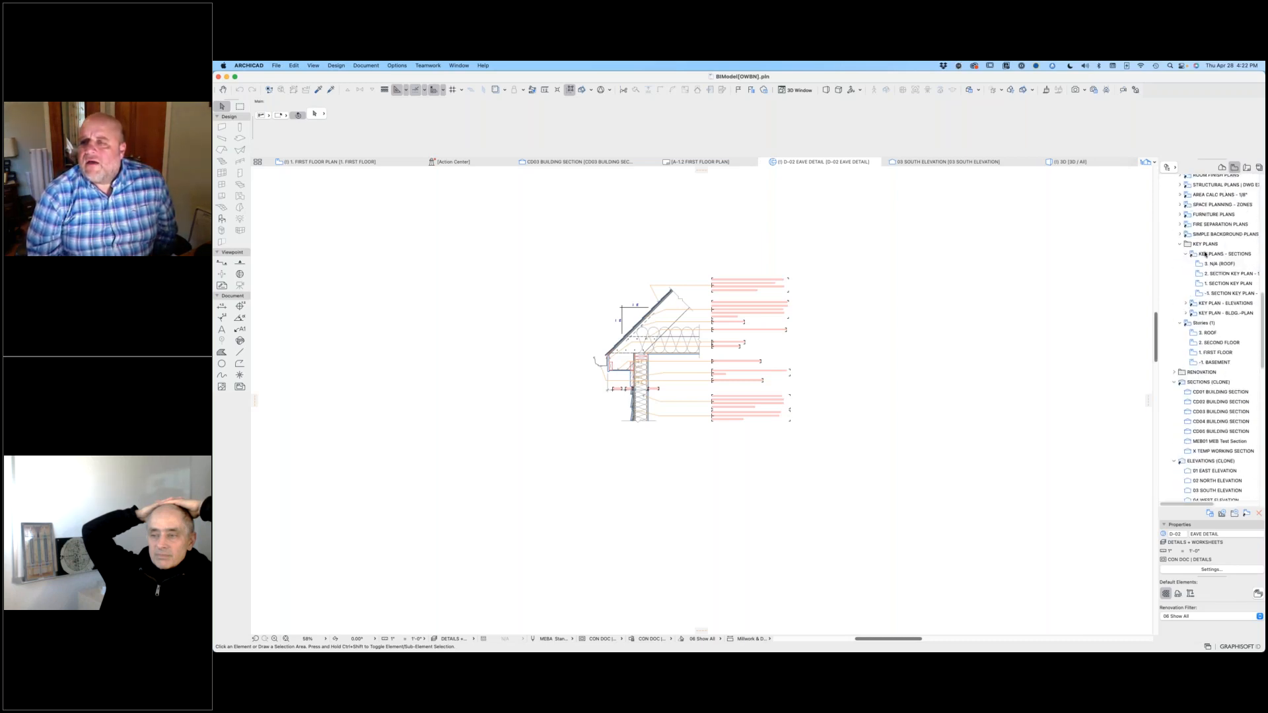
scroll(1239, 304, up, 5)
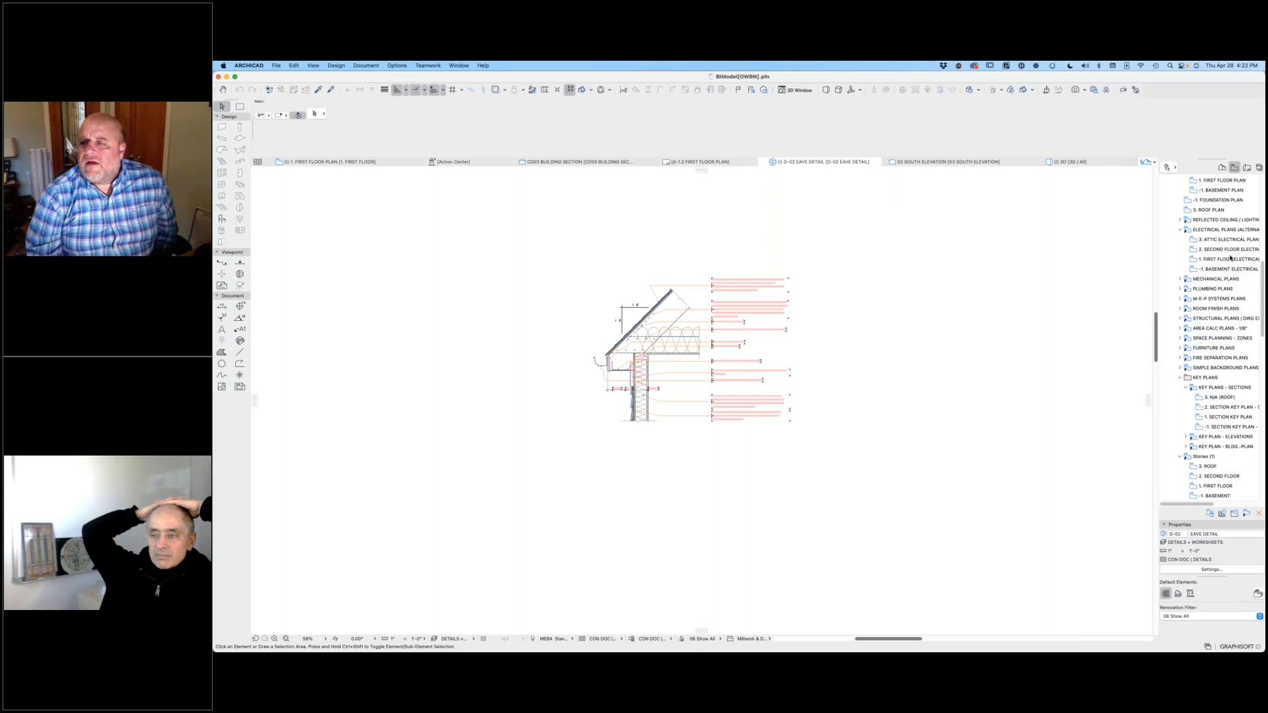
scroll(1228, 238, up, 2)
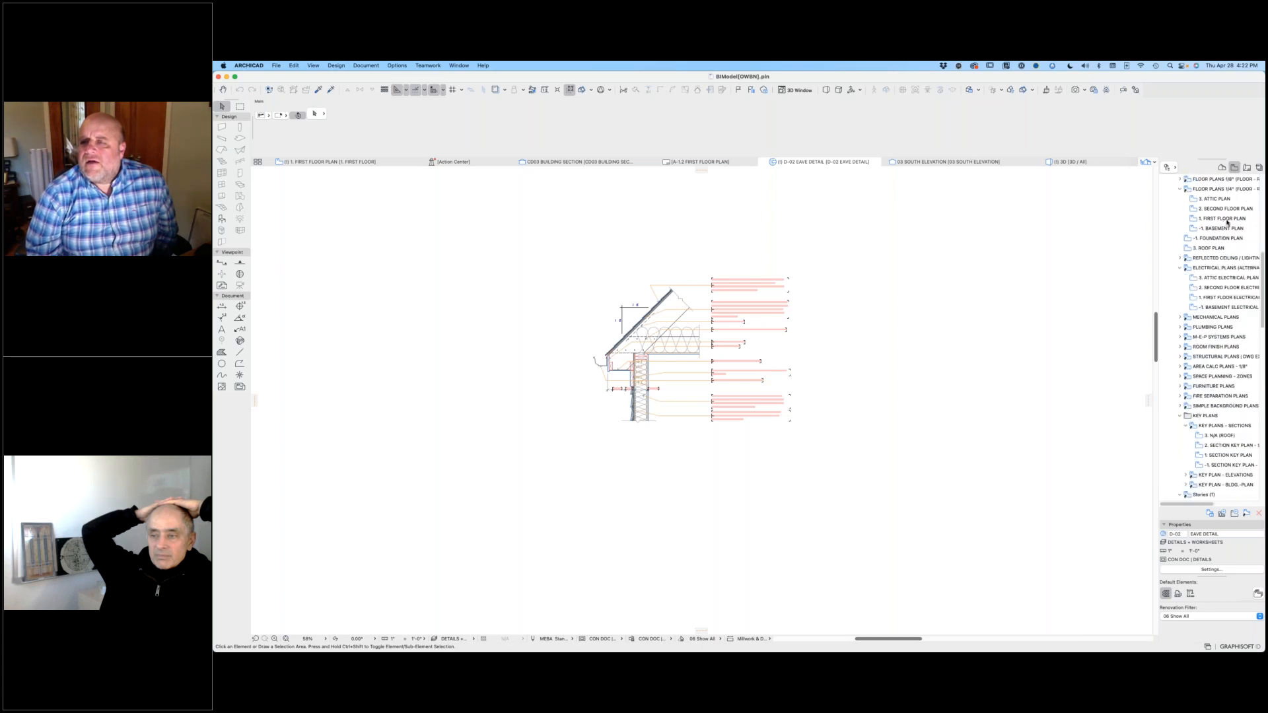
double_click(1226, 219)
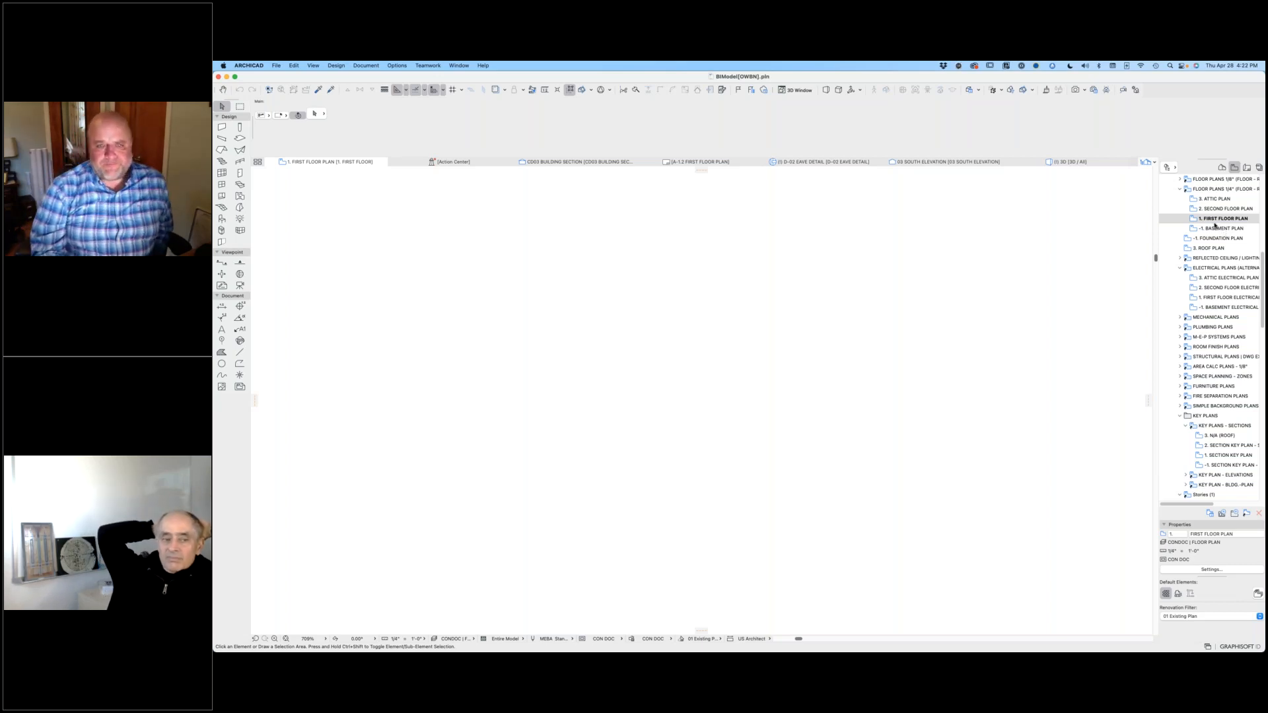
middle_click(1060, 241)
middle_click(1060, 241)
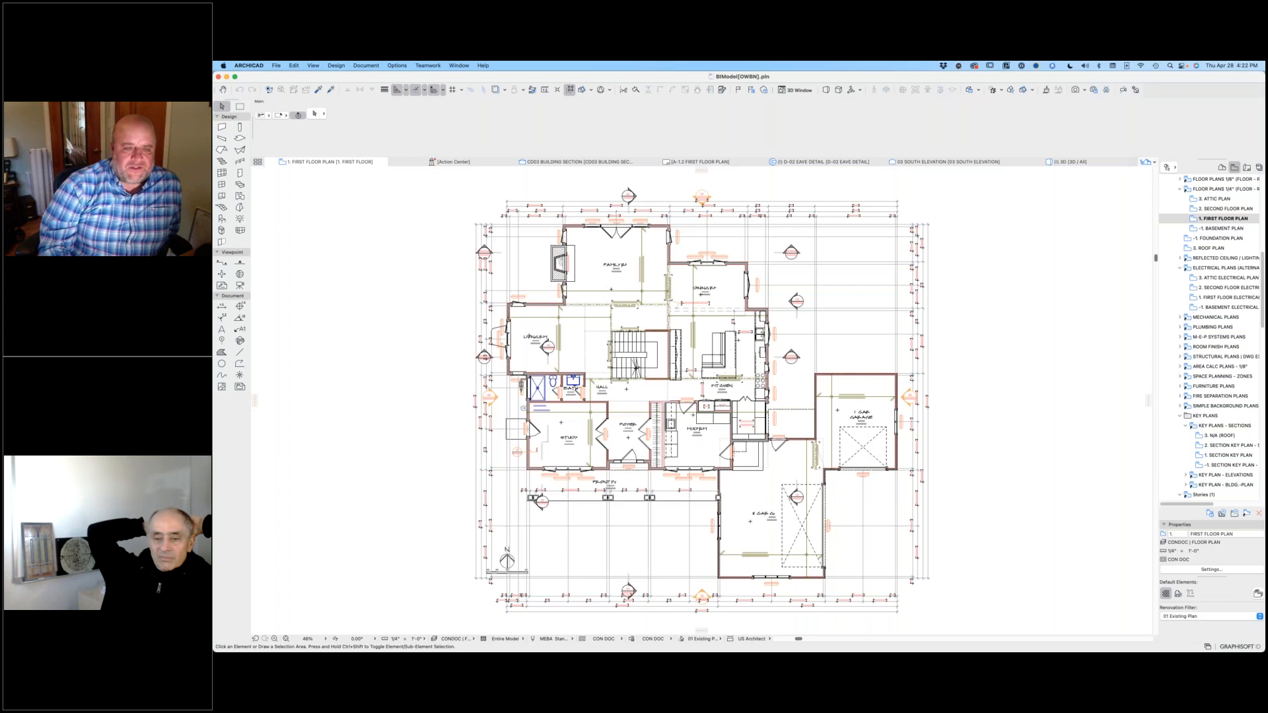
Step: Open the -1. Basement Plan view and examine the notes around the sump pit and foundation wall
double_click(1219, 228)
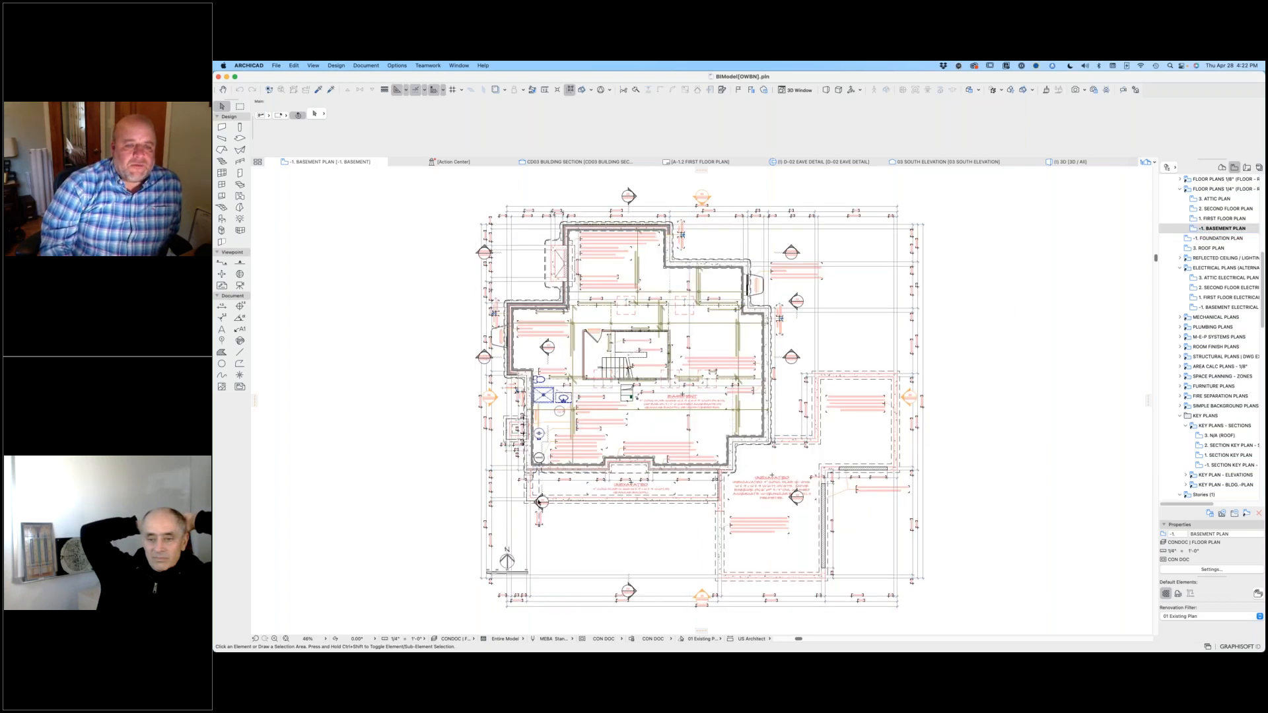
scroll(539, 502, up, 5)
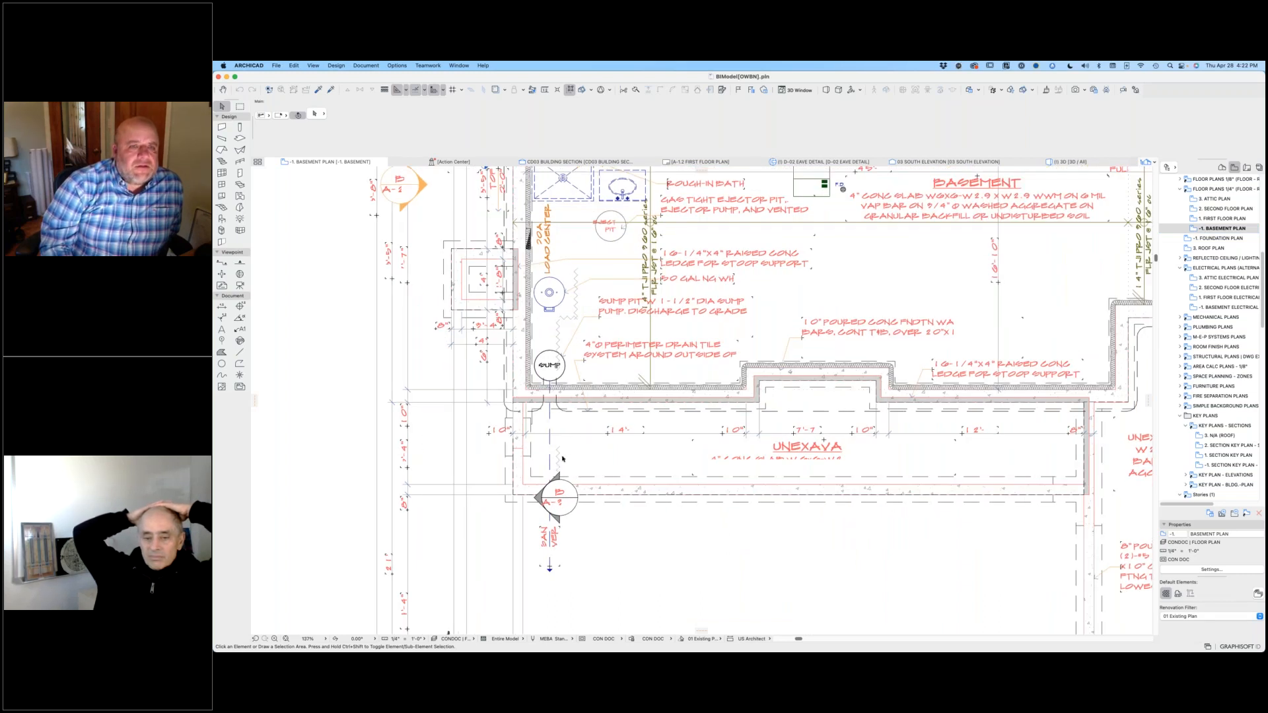
scroll(562, 449, down, 5)
middle_drag(727, 336, 699, 423)
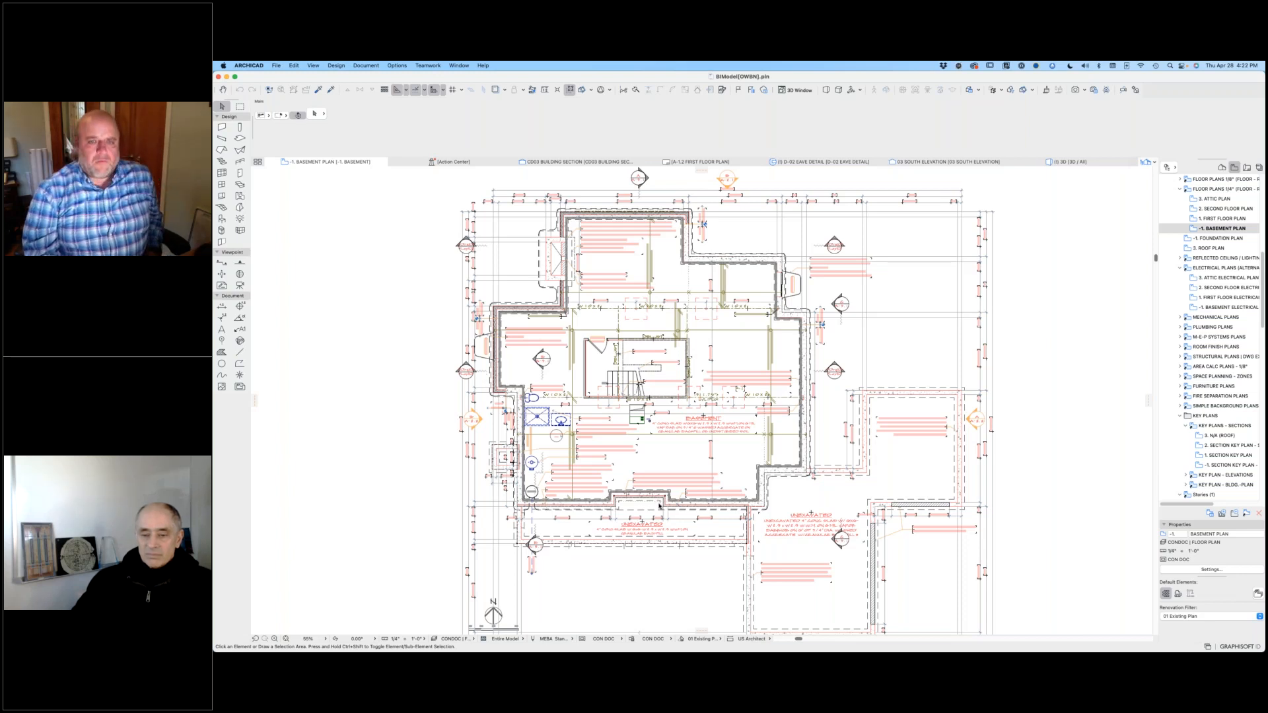
Step: Review the layer combinations, then step up through the first and second floors to the roof story
key(super+l)
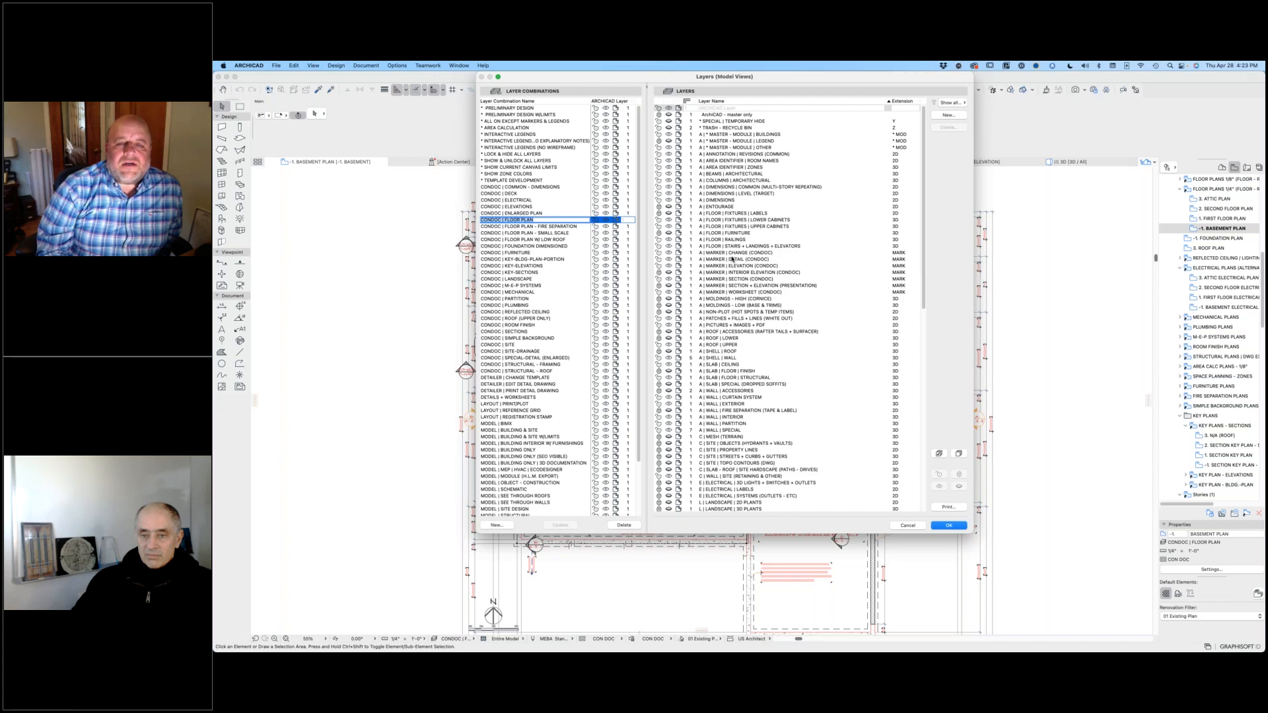
click(948, 526)
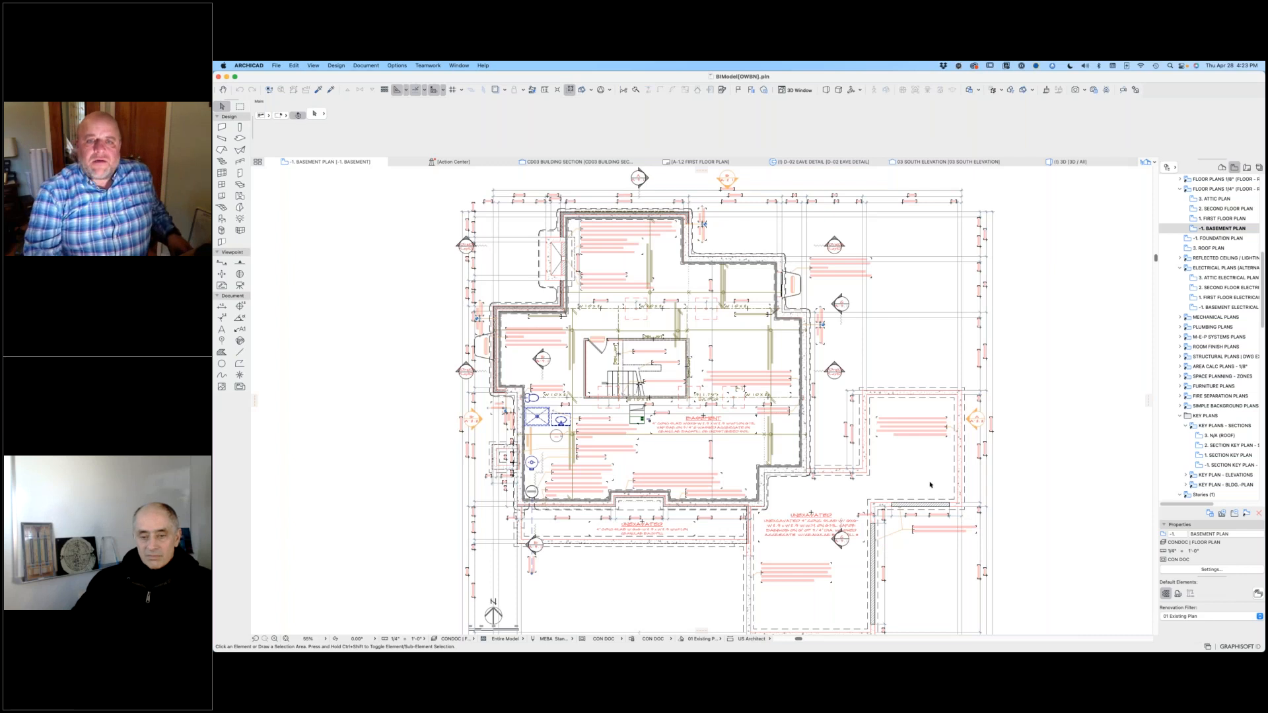
key(super+Up)
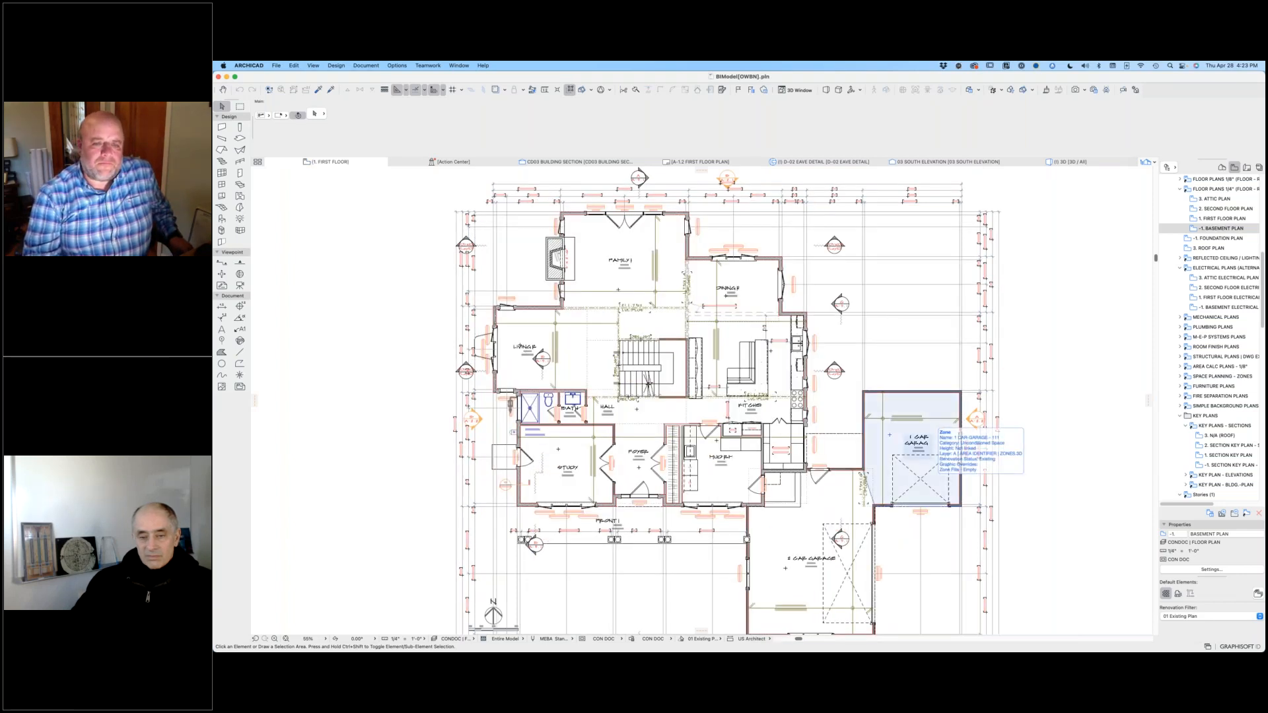
key(super+Up)
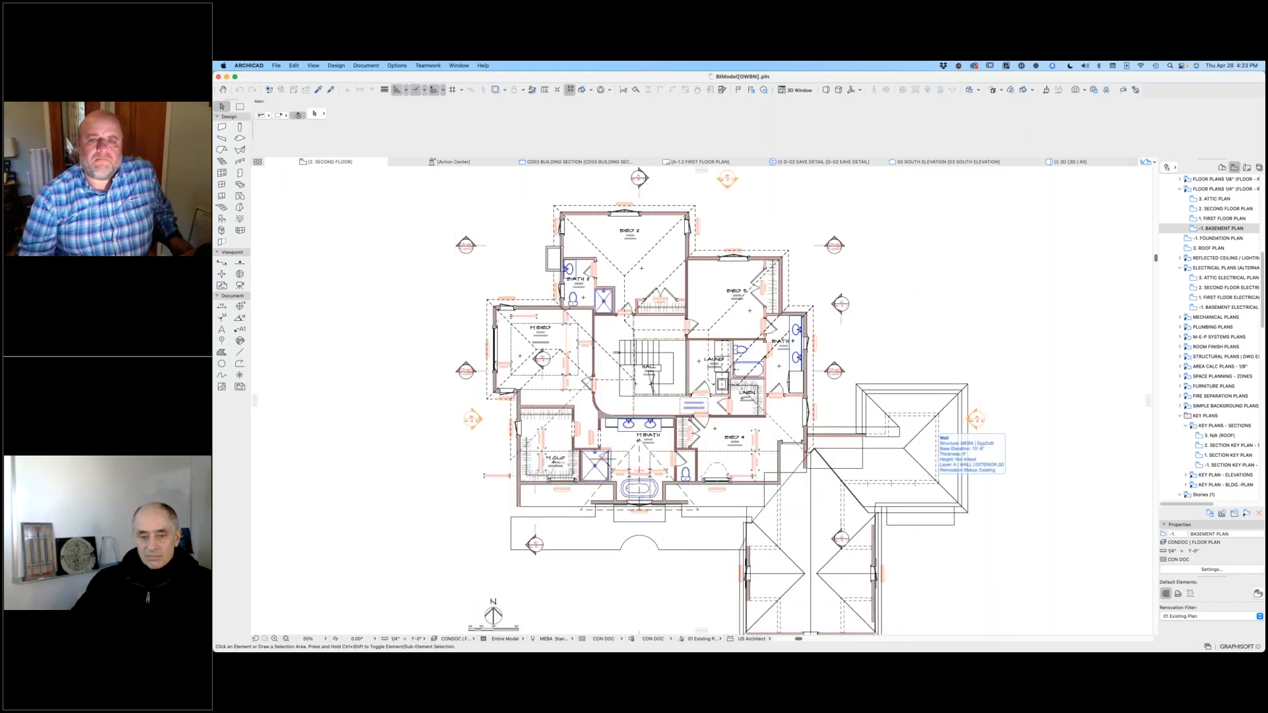
key(super+Up)
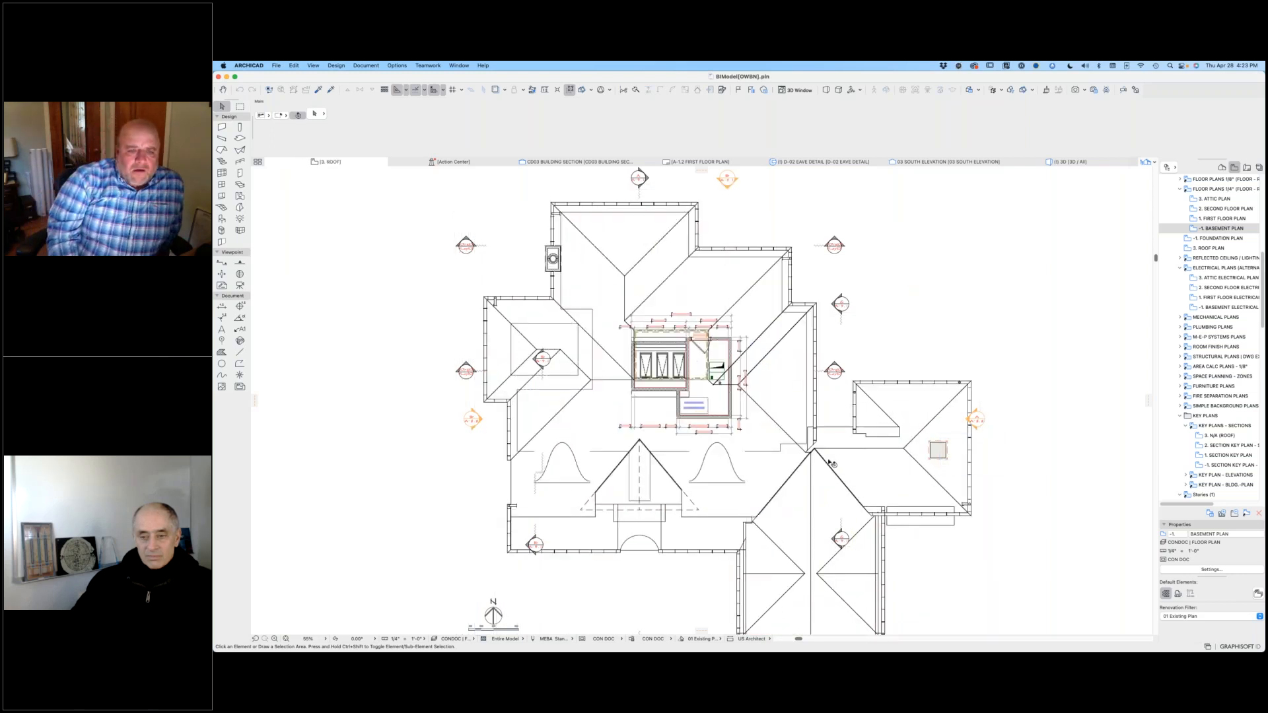
scroll(833, 462, down, 3)
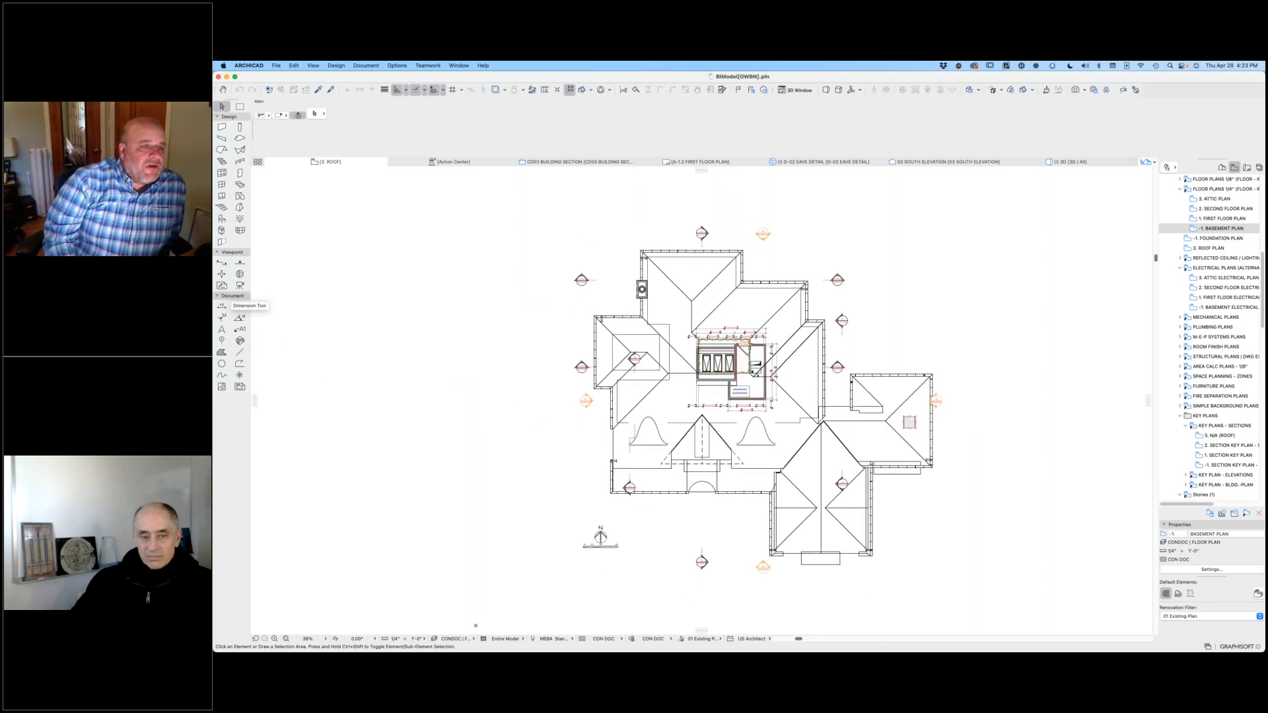
Step: Set the Detail tool's default marker type to Better Detail Marker
click(241, 274)
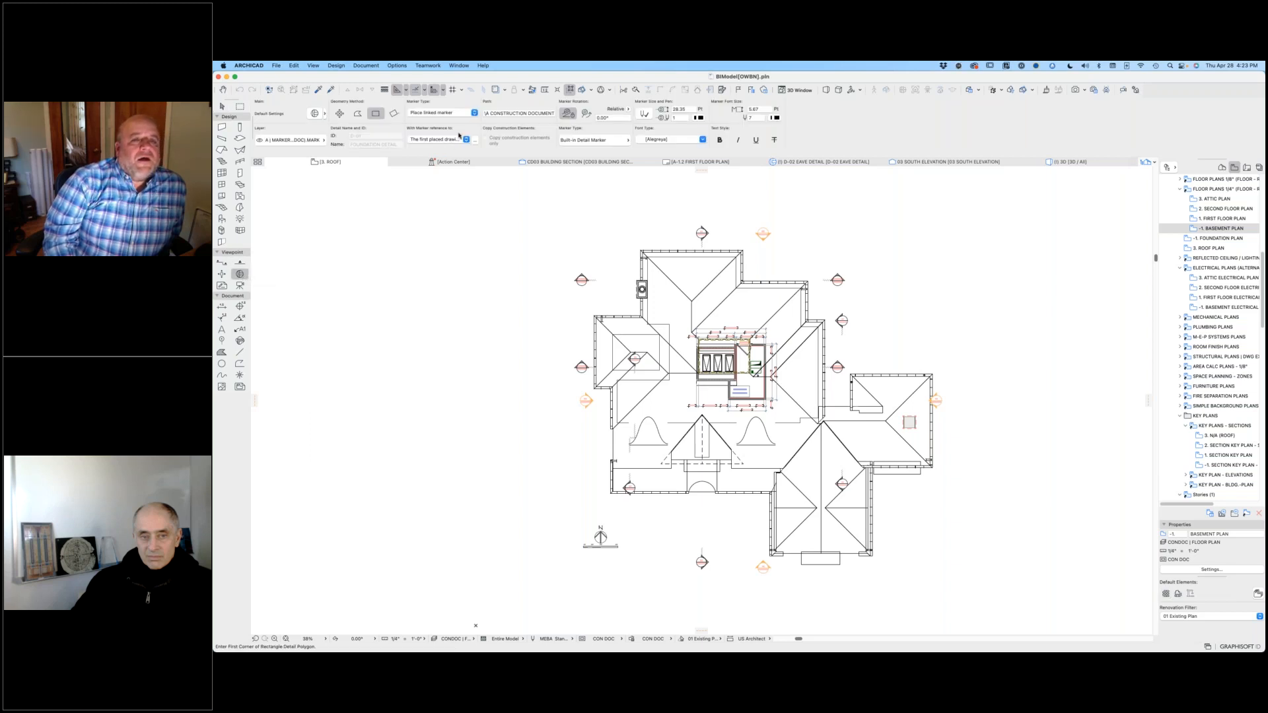
click(316, 114)
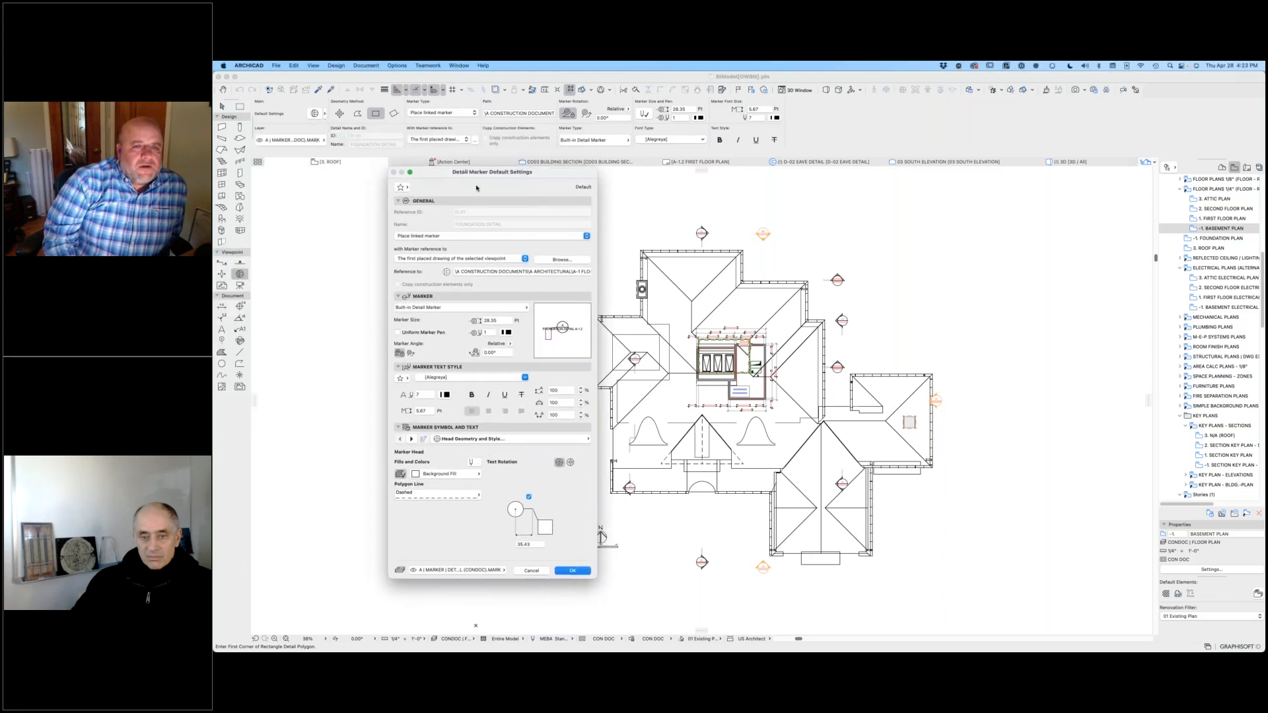
click(436, 308)
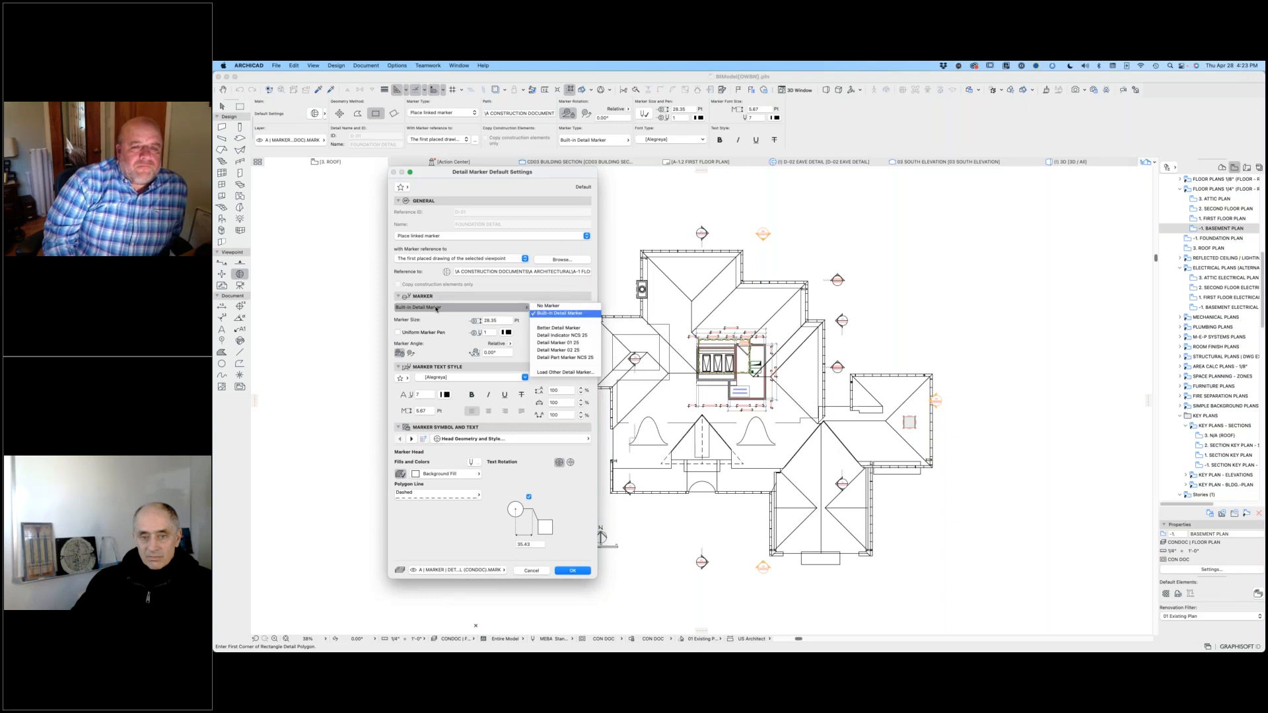
click(559, 327)
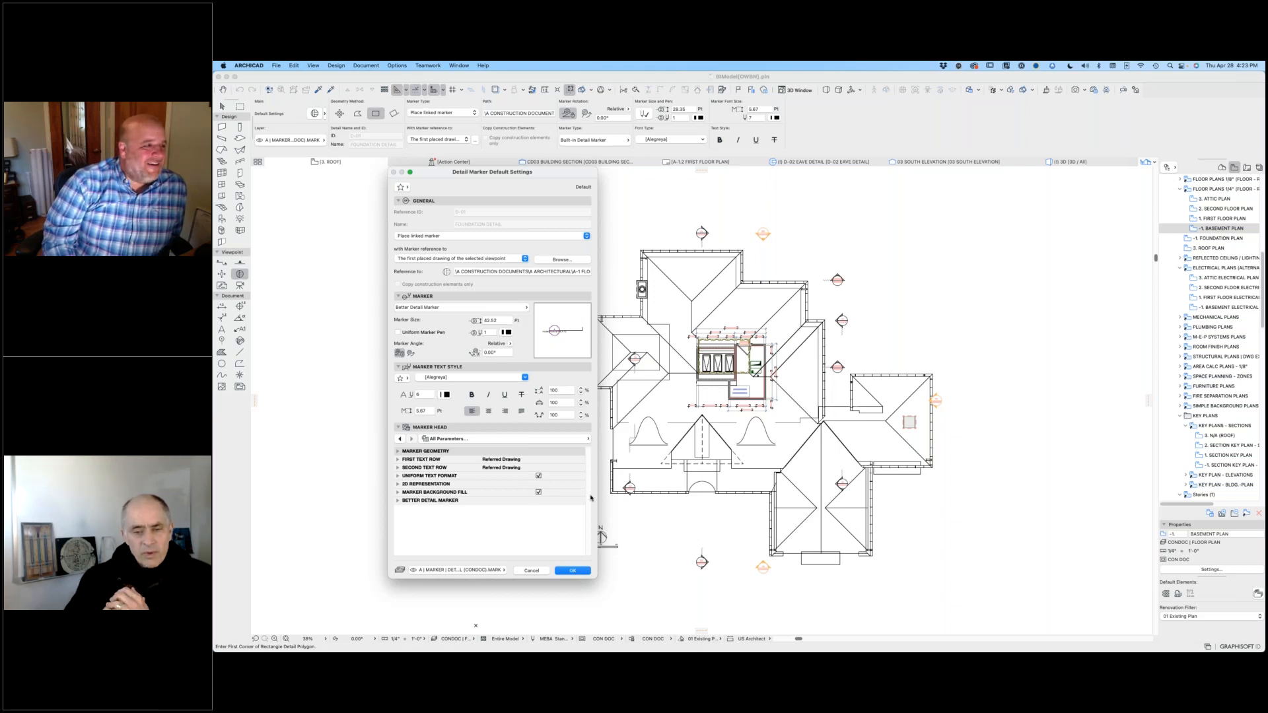
click(570, 572)
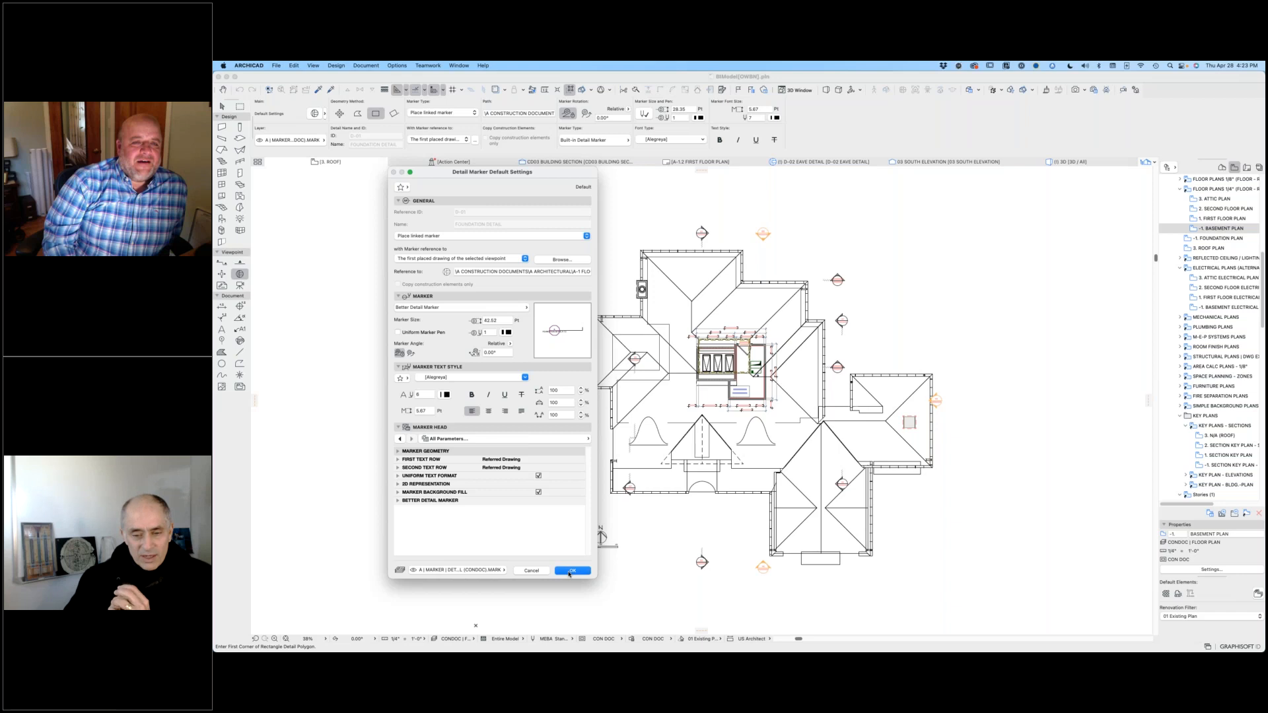
click(570, 572)
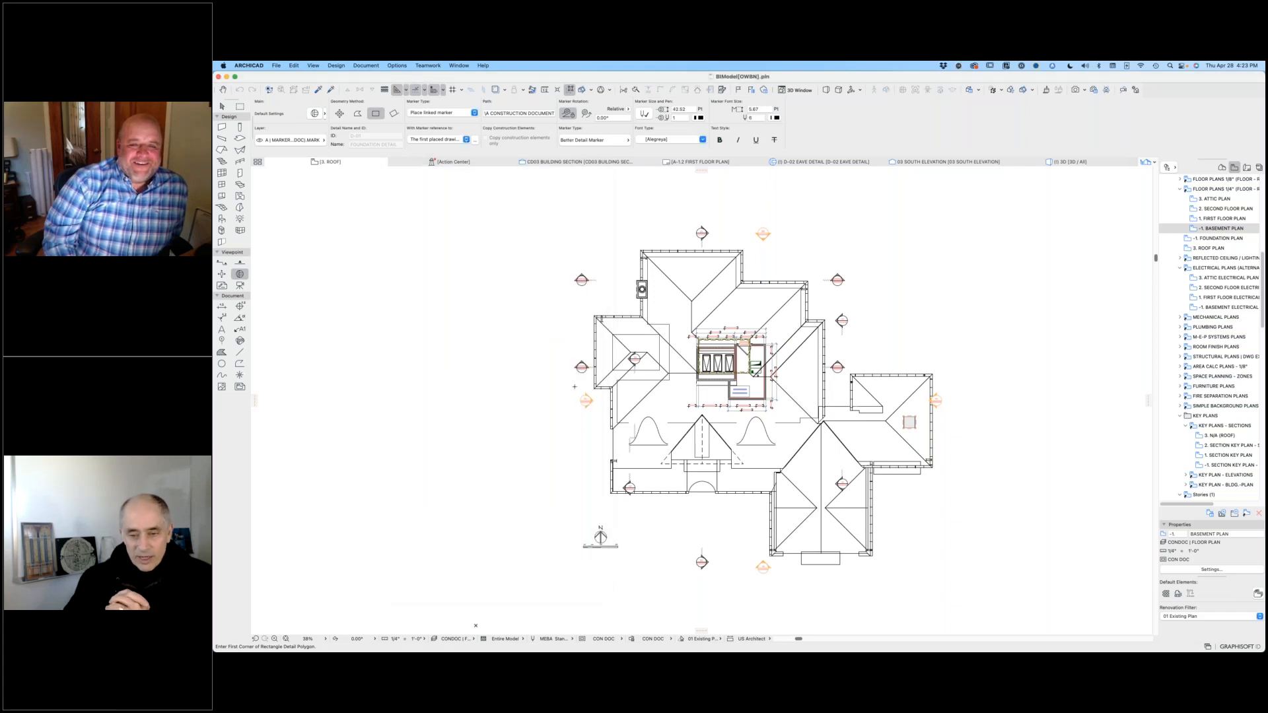
Step: Place a linked detail marker without a boundary beside the exterior wall of the roof plan's west wing
click(580, 332)
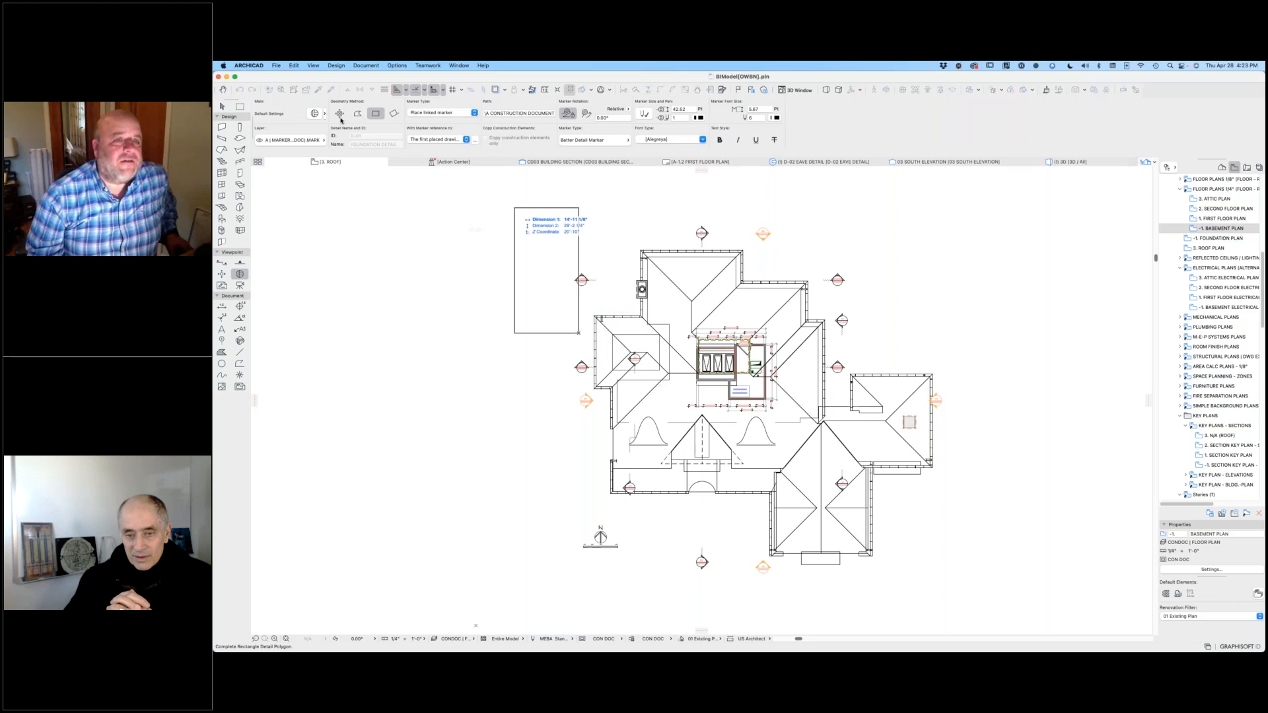
click(514, 206)
click(566, 321)
scroll(568, 322, up, 10)
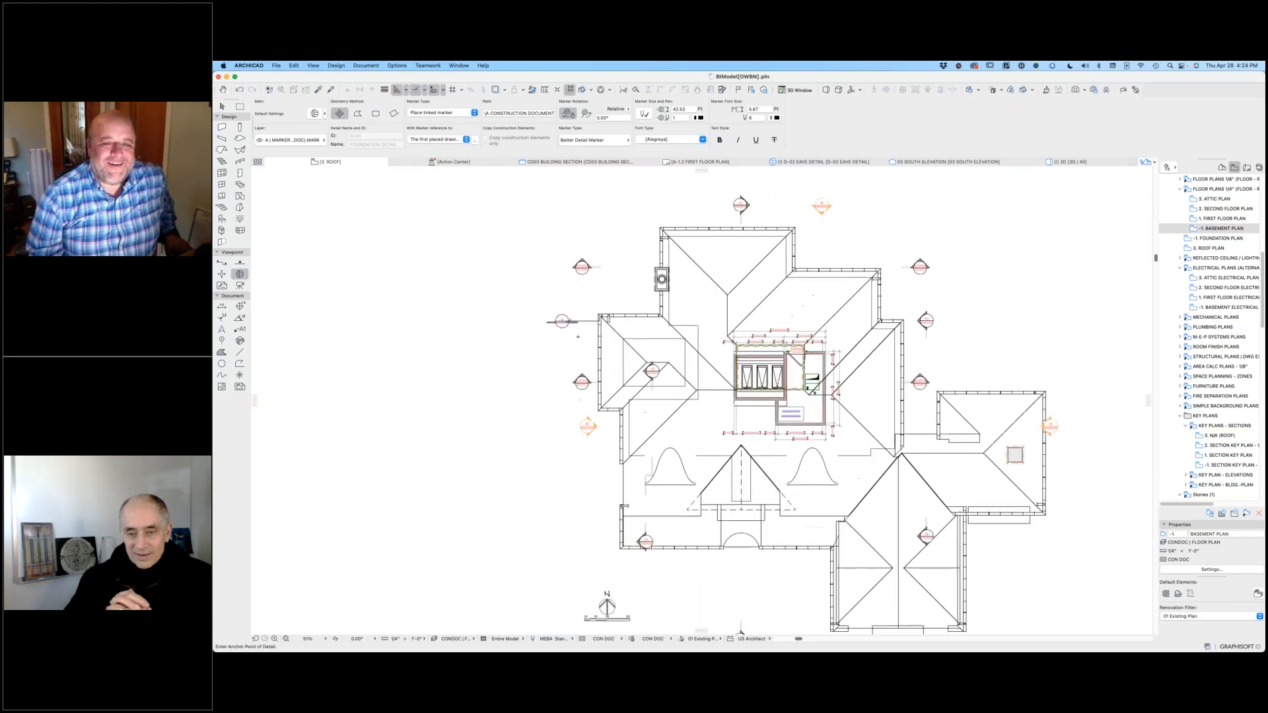
click(531, 321)
drag(531, 322, 564, 400)
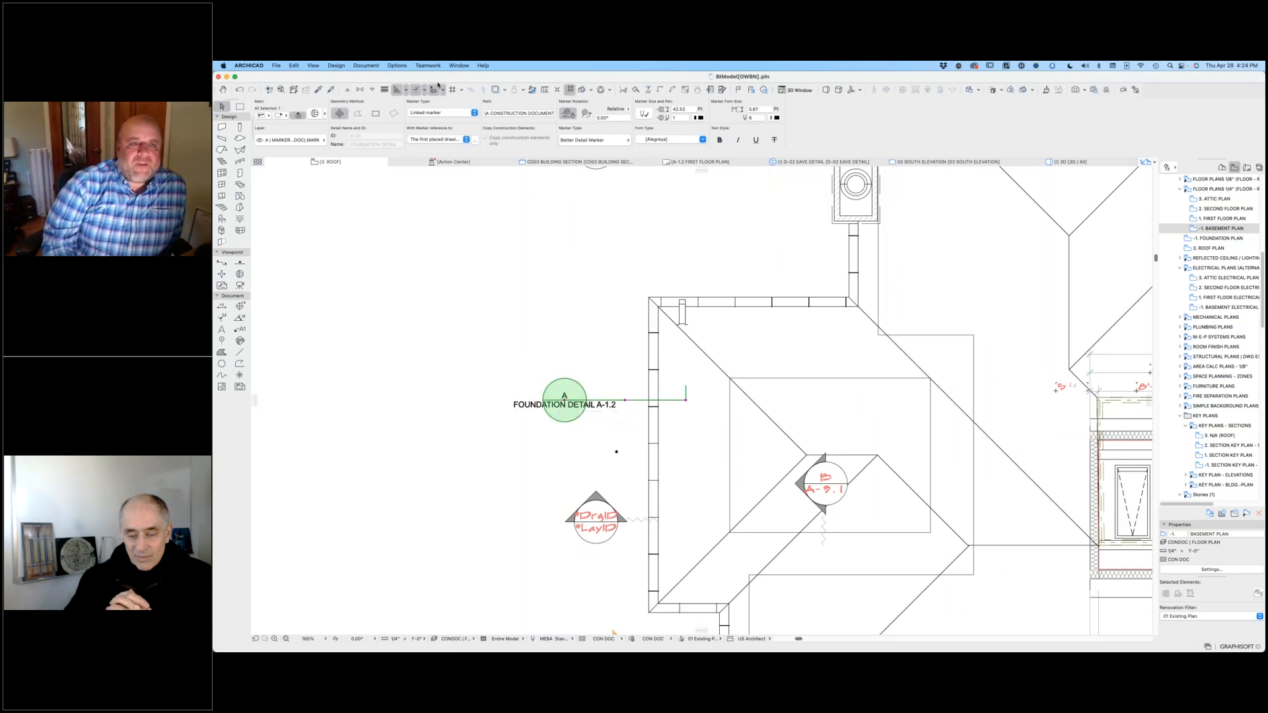
Step: Change the placed detail marker's font to Scribble and its handle style to Thick line
click(316, 114)
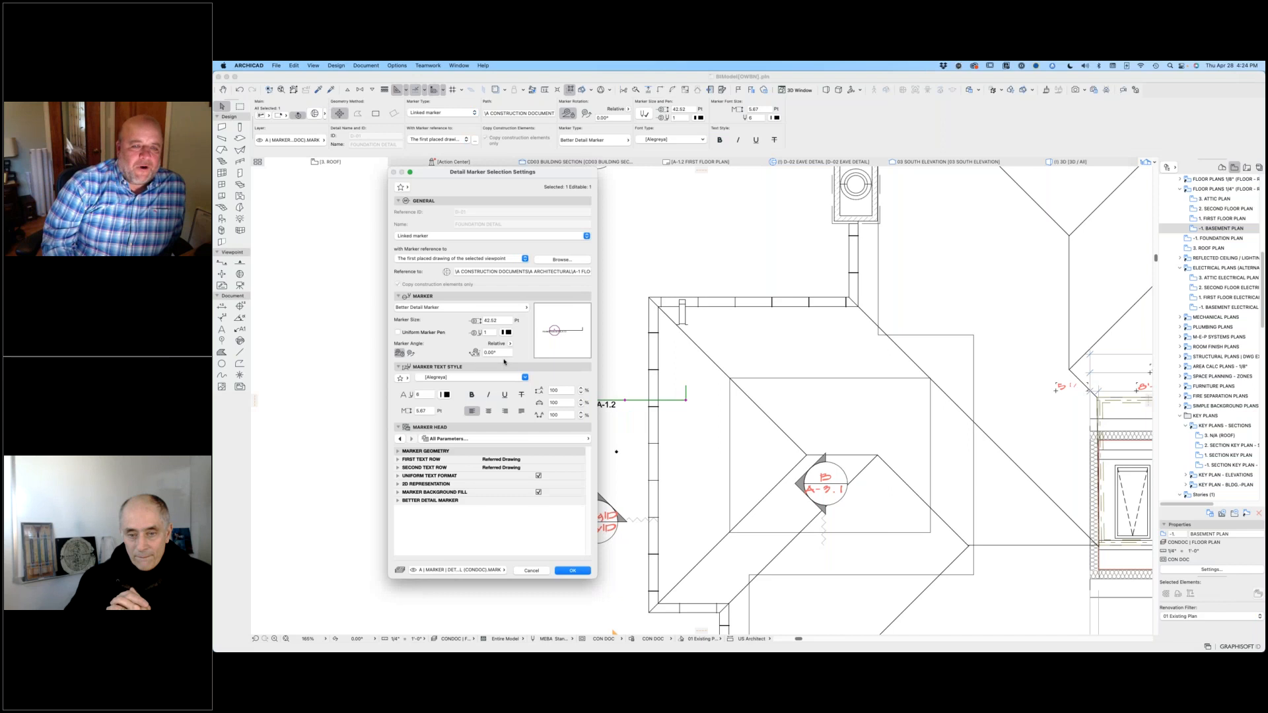
click(443, 378)
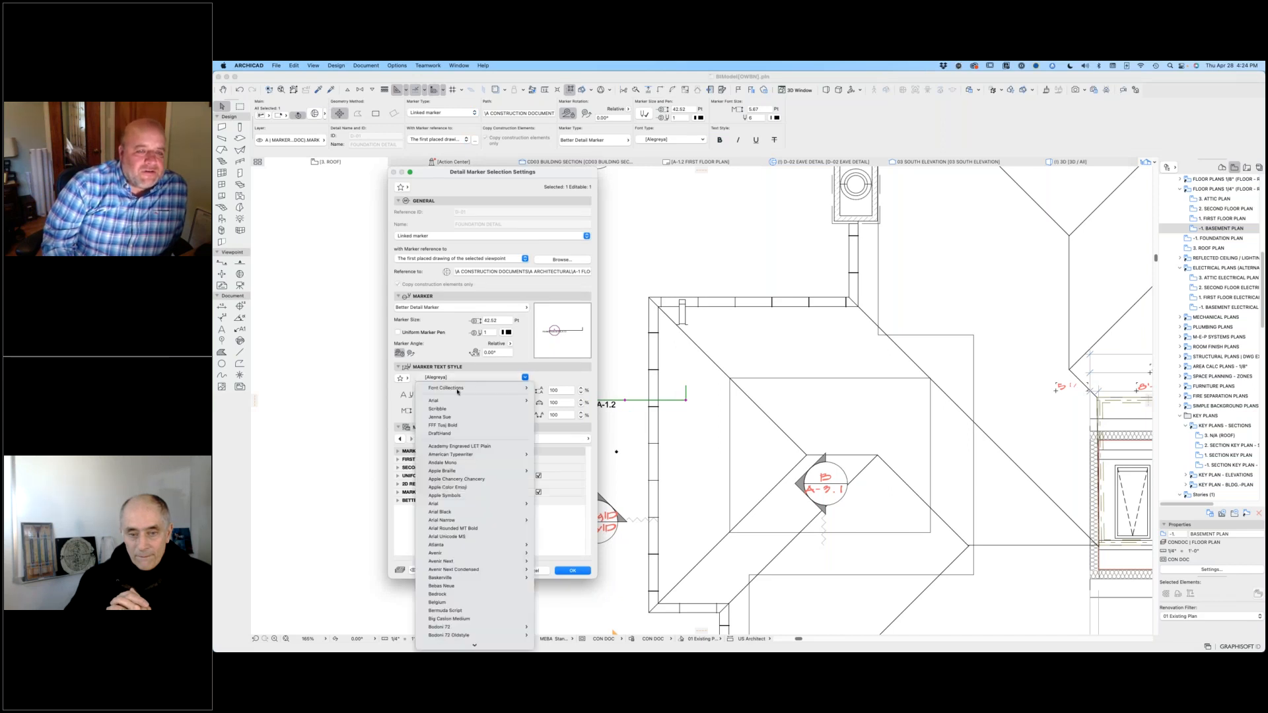
click(455, 409)
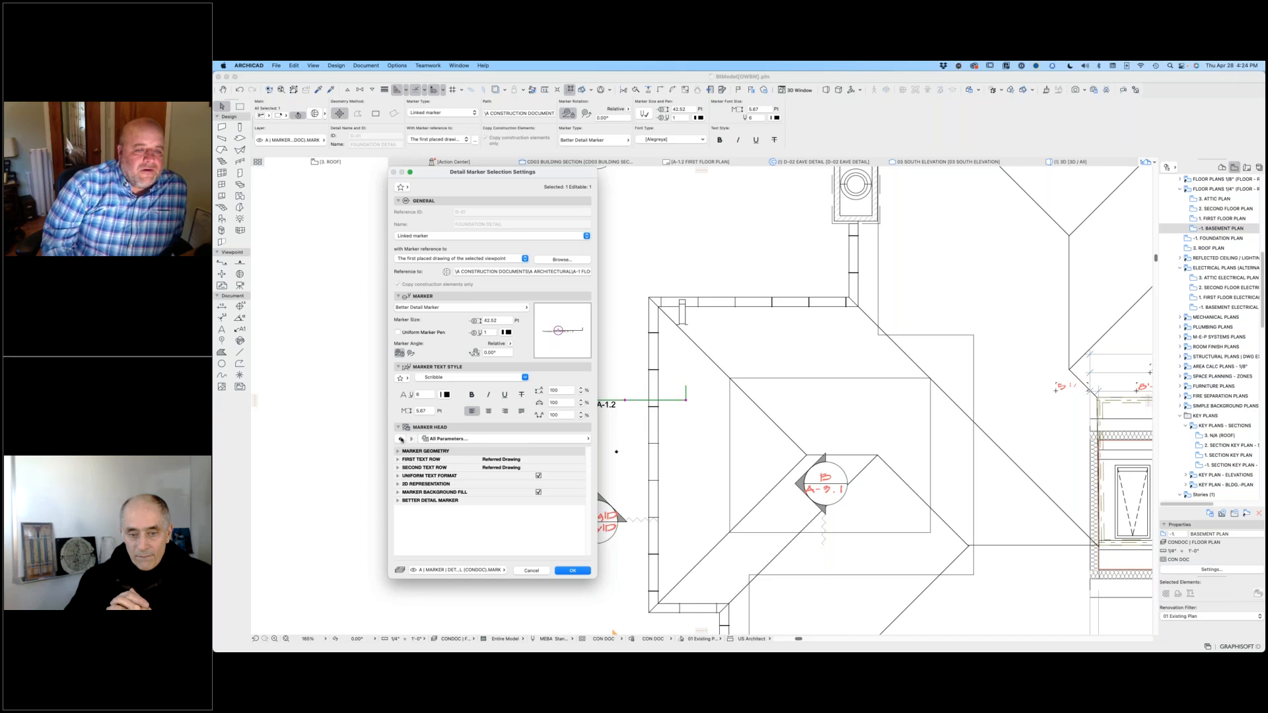
click(399, 439)
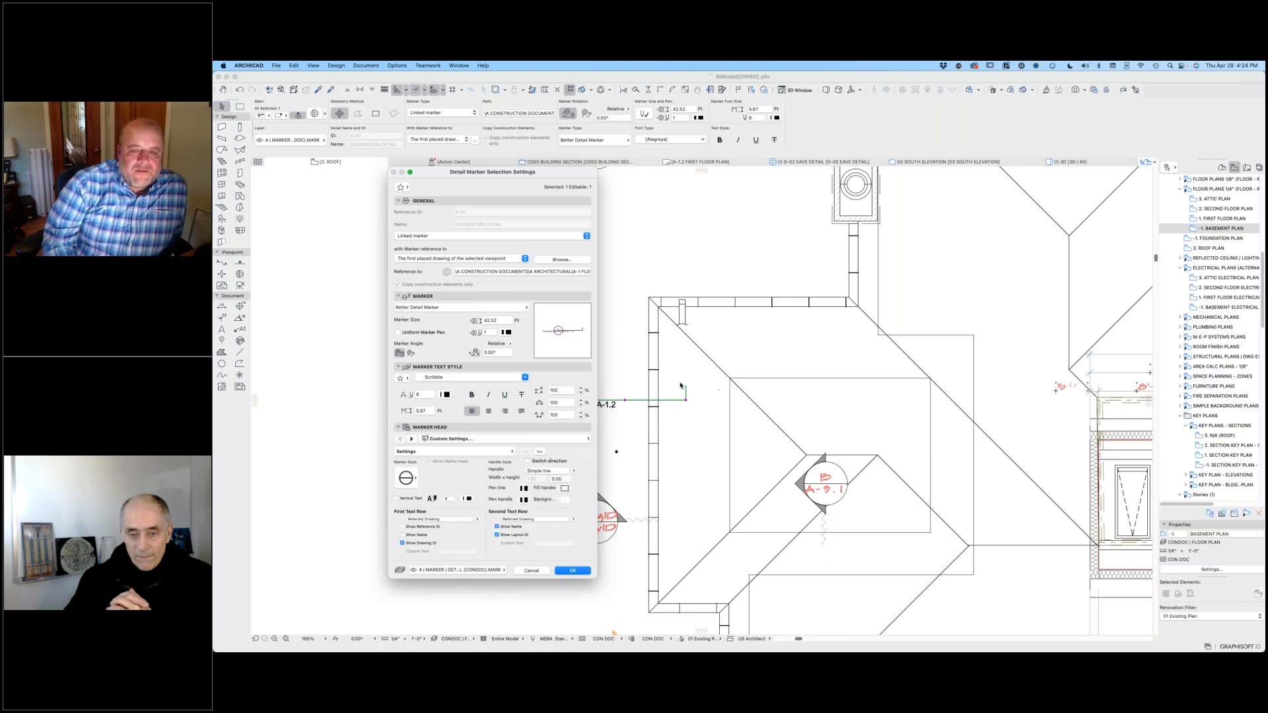
click(574, 471)
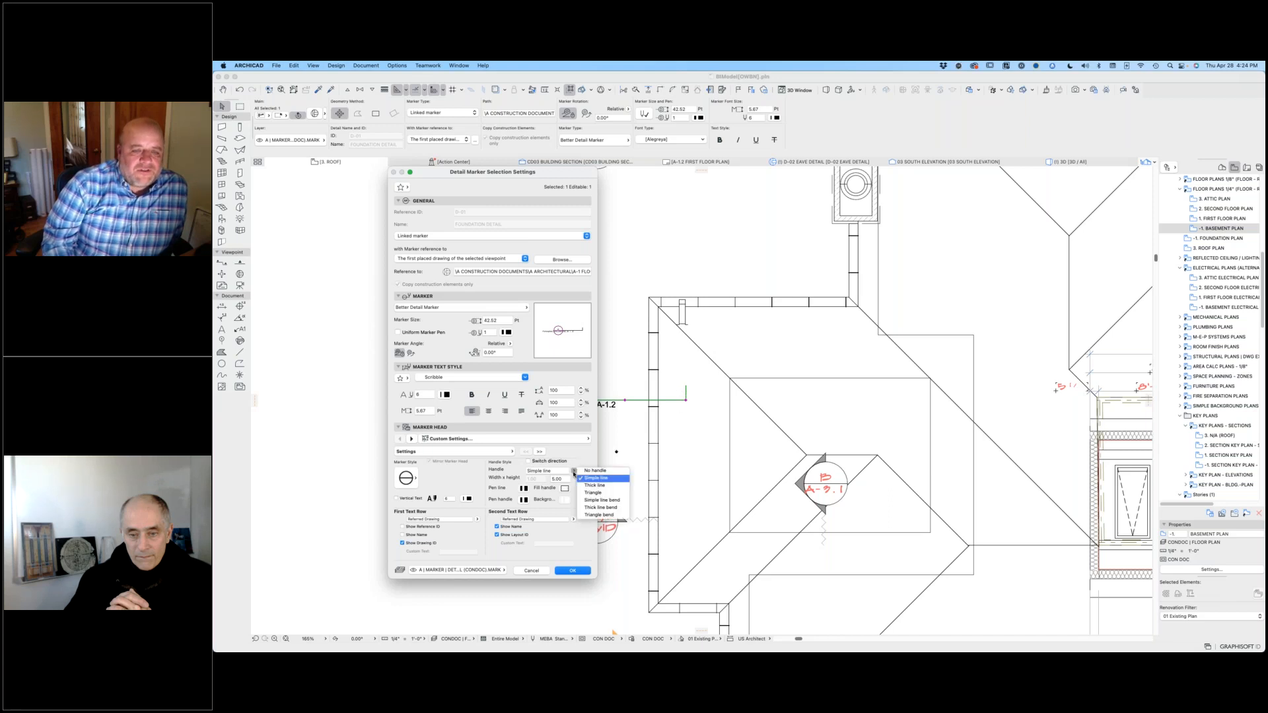
click(594, 486)
click(579, 570)
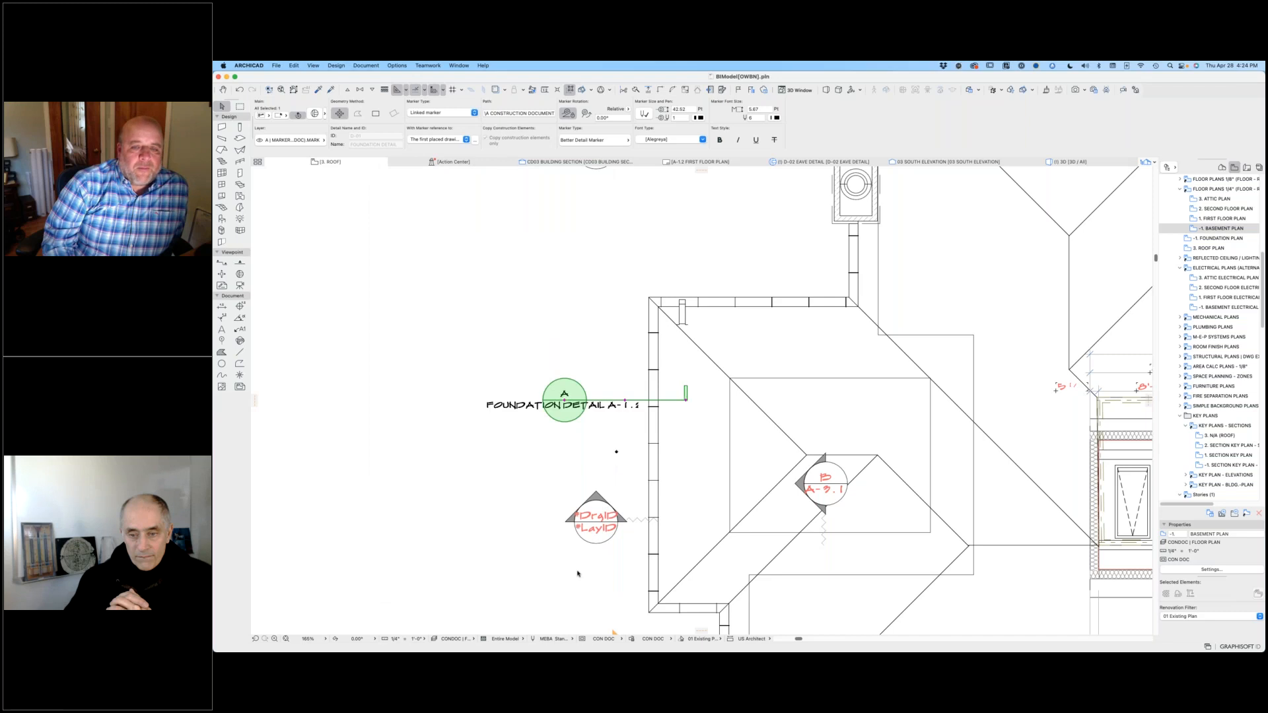
click(697, 415)
Step: Redefine the detail marker's reference as the first drawing of the D-02 Eave Detail viewpoint
scroll(695, 394, up, 2)
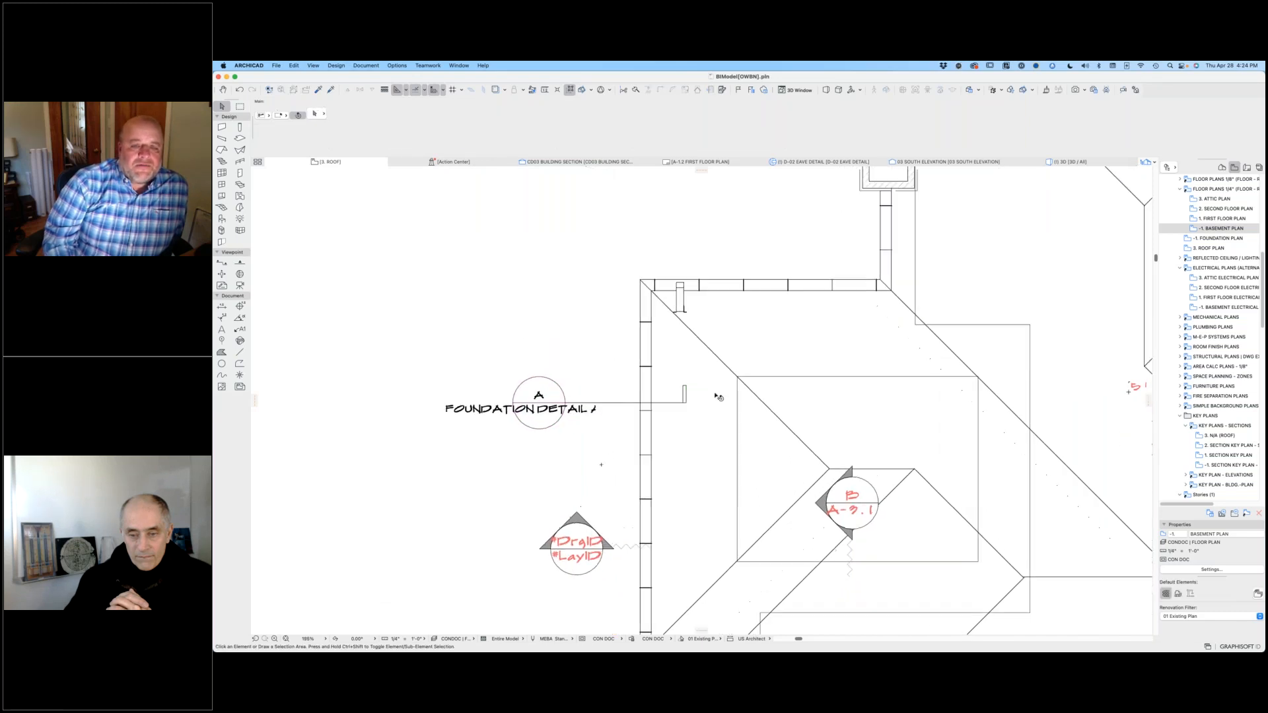
click(685, 395)
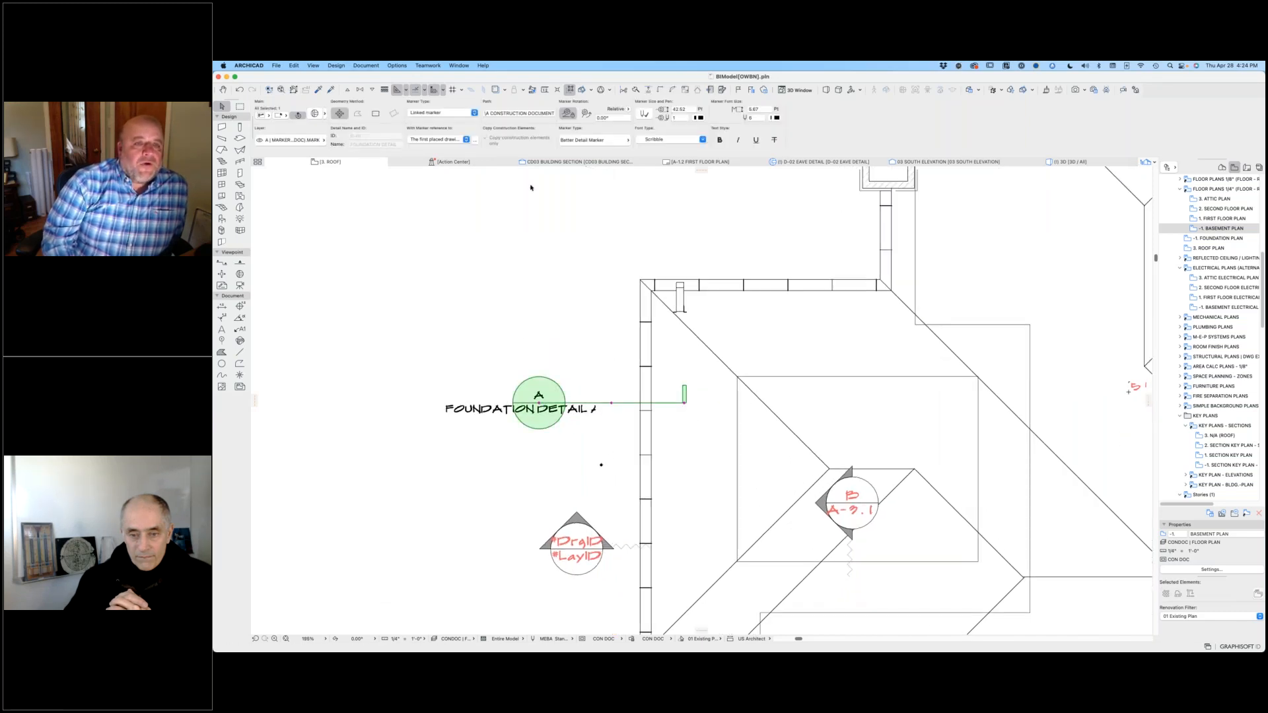
click(476, 140)
drag(430, 243, 415, 327)
scroll(414, 327, down, 4)
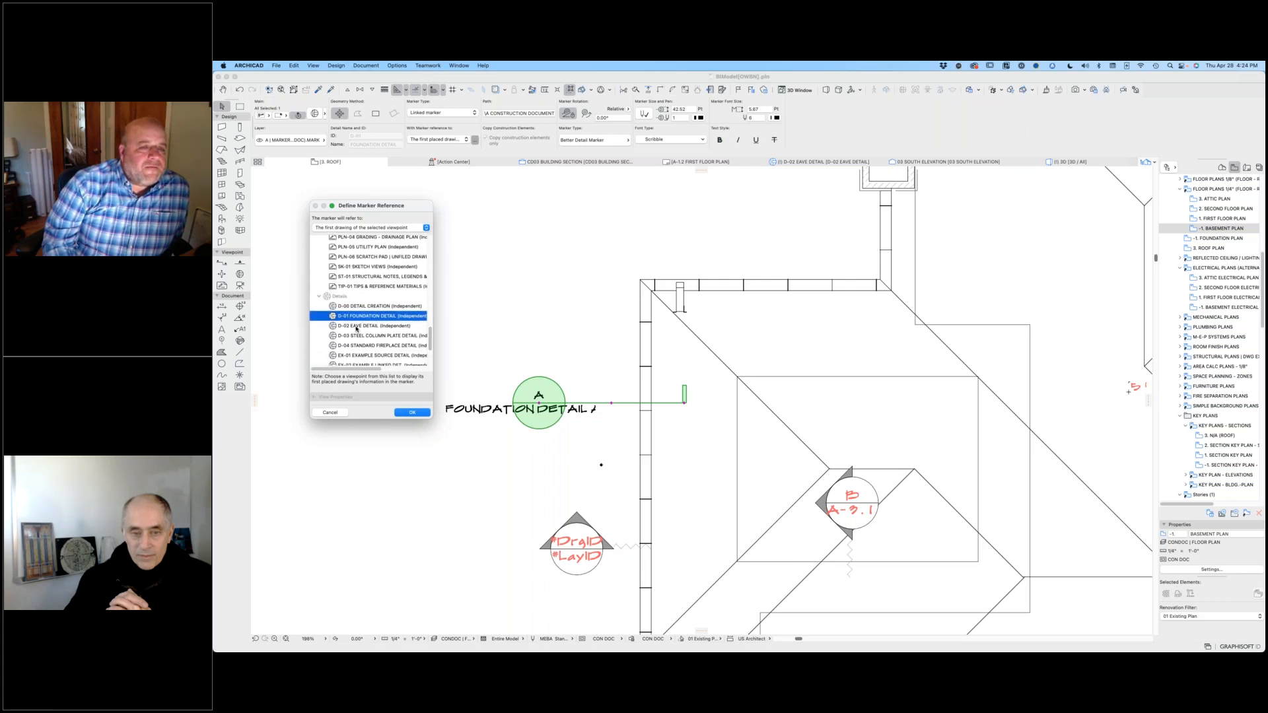
double_click(356, 327)
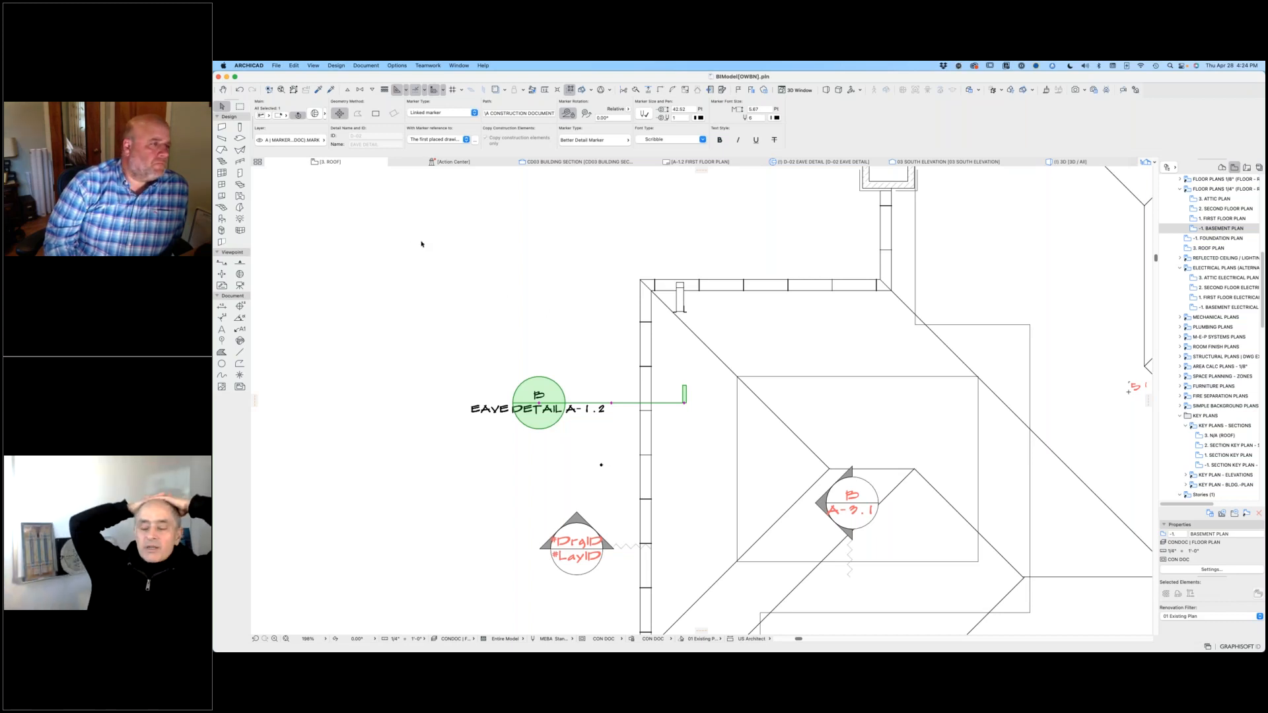
click(509, 351)
Step: Open the CD04 building section from its marker on the roof plan, using the current view settings
scroll(512, 351, down, 2)
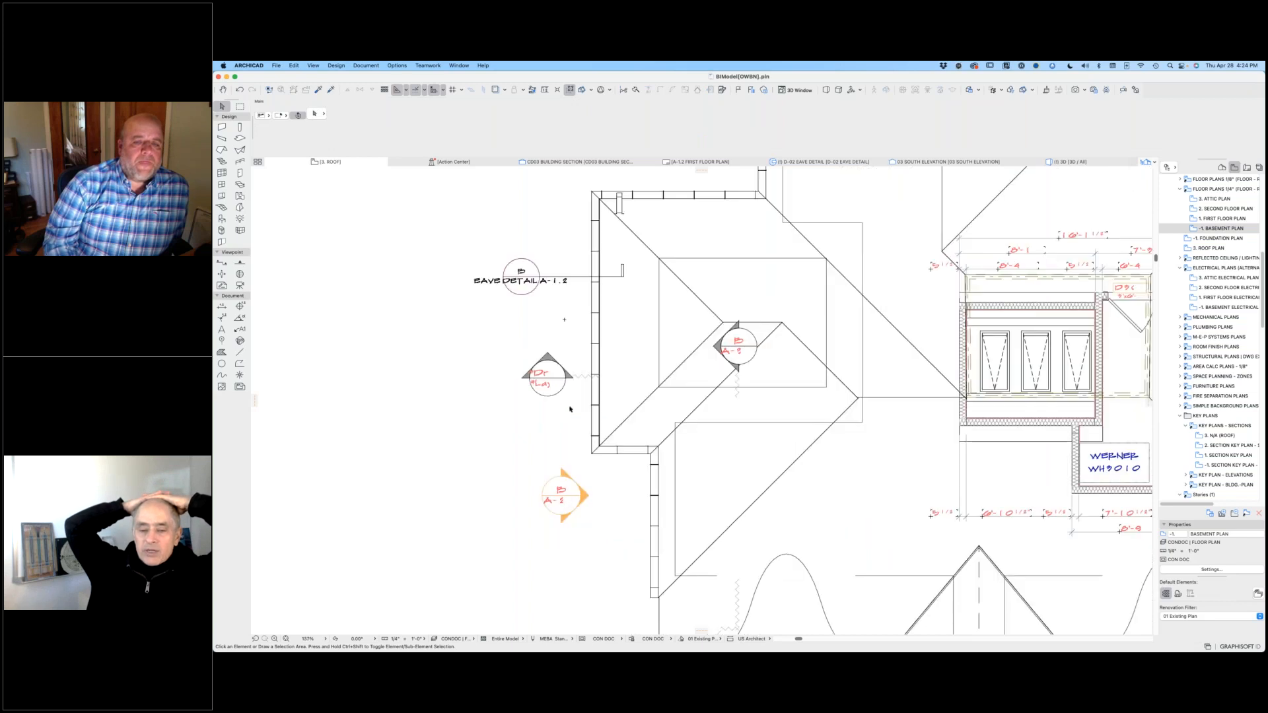
click(575, 379)
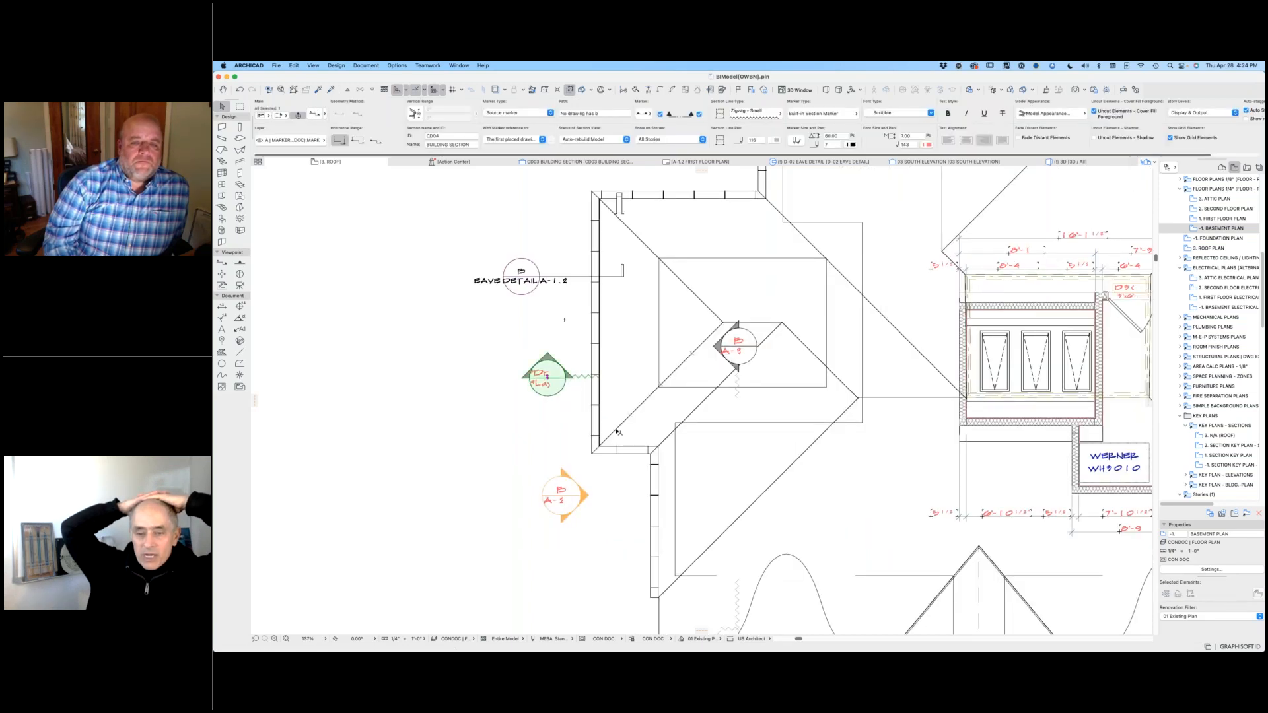
scroll(615, 433, down, 2)
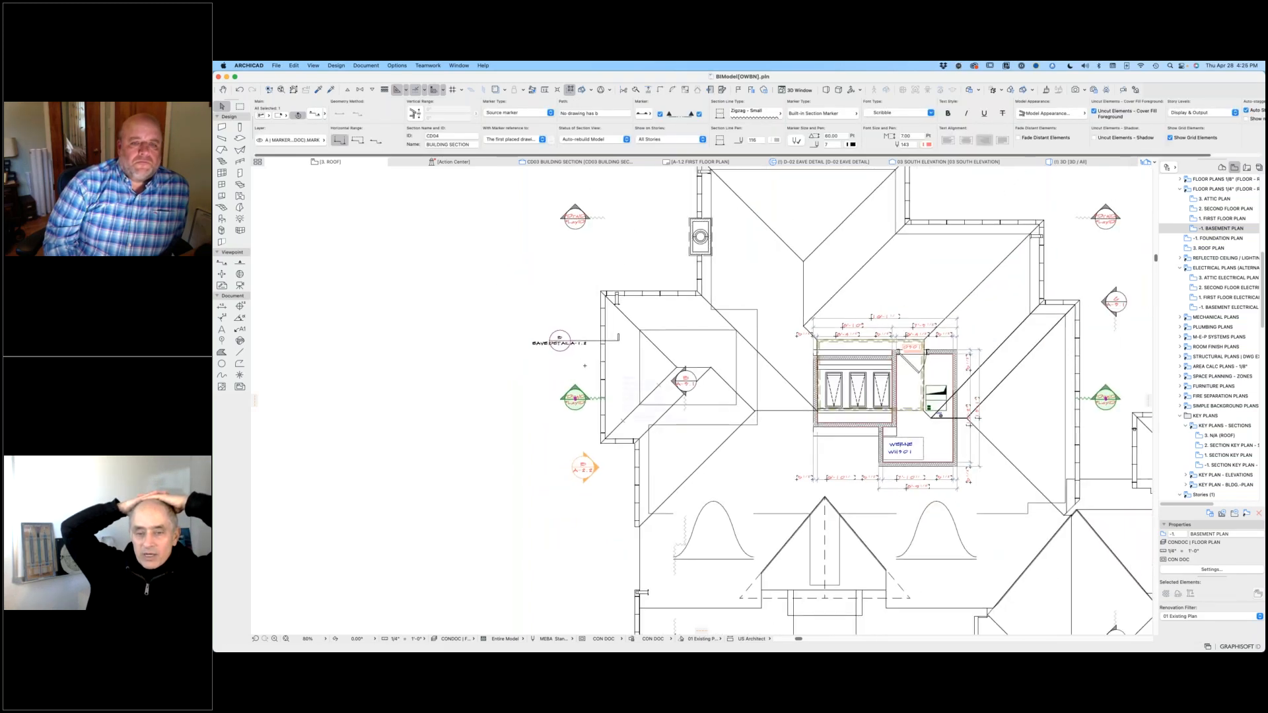
right_click(576, 399)
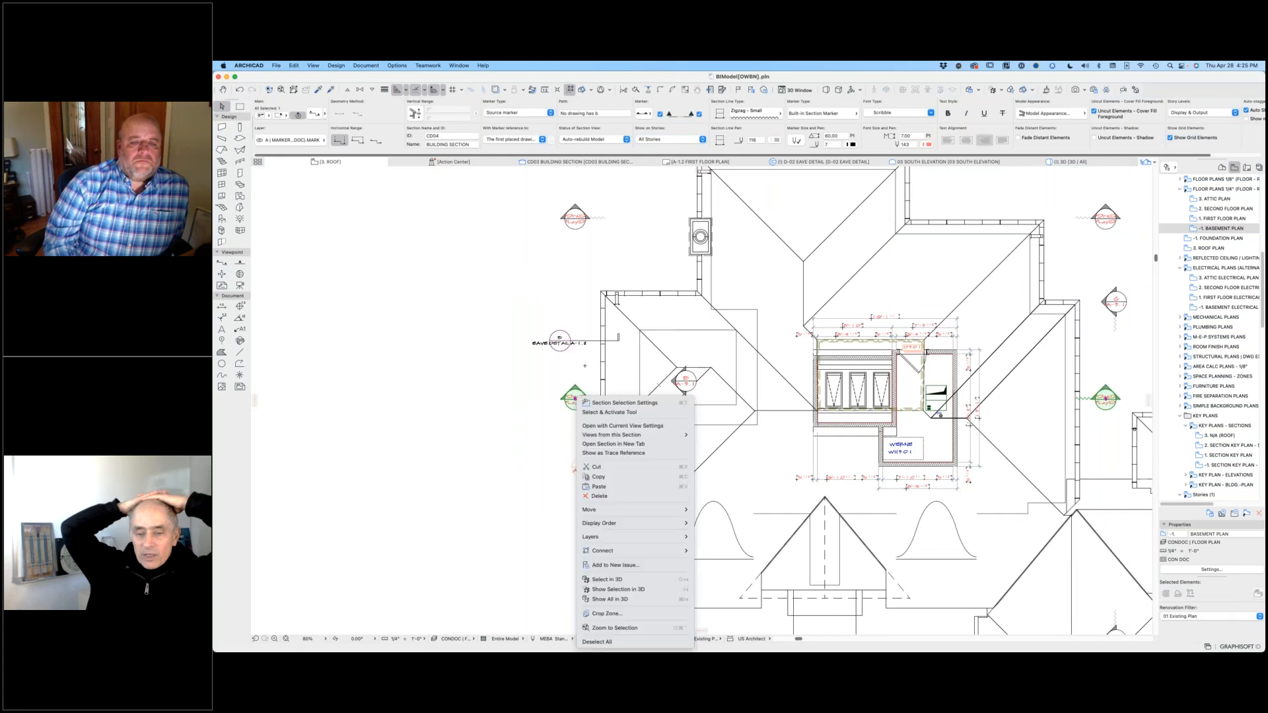
click(611, 425)
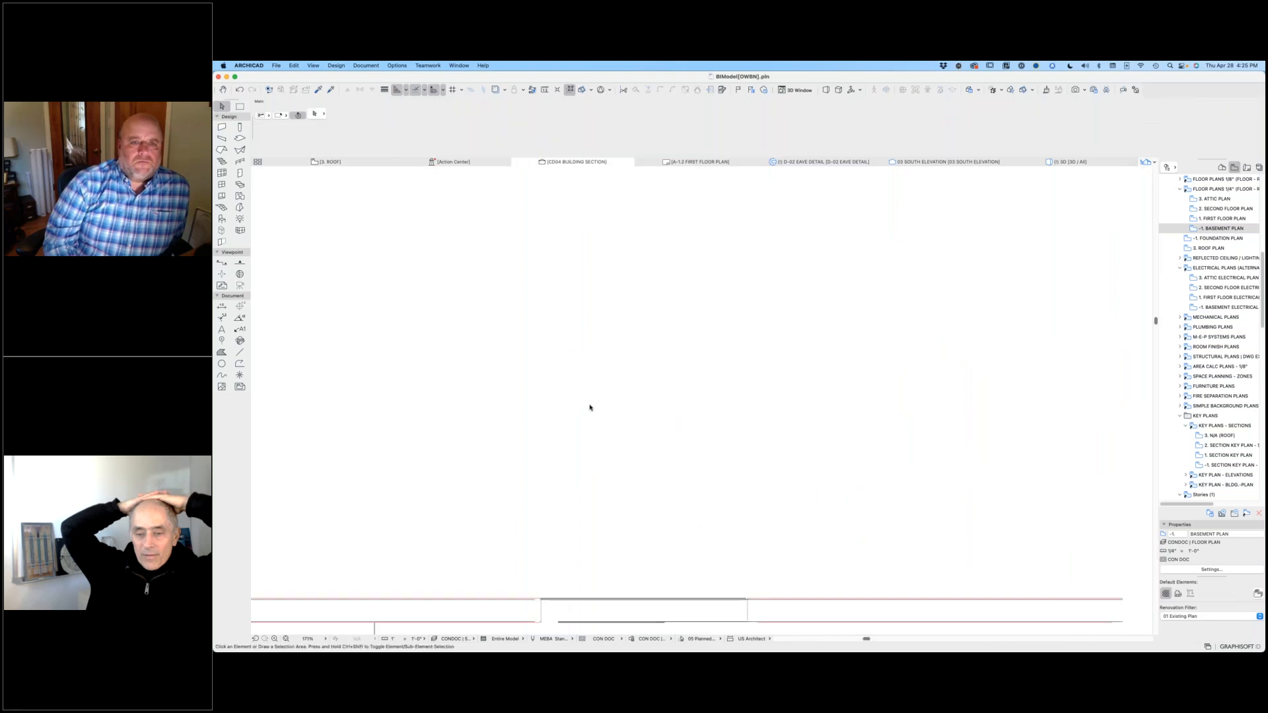
Step: Examine the roof eave and exterior wall in the CD04 building section
scroll(500, 347, down, 3)
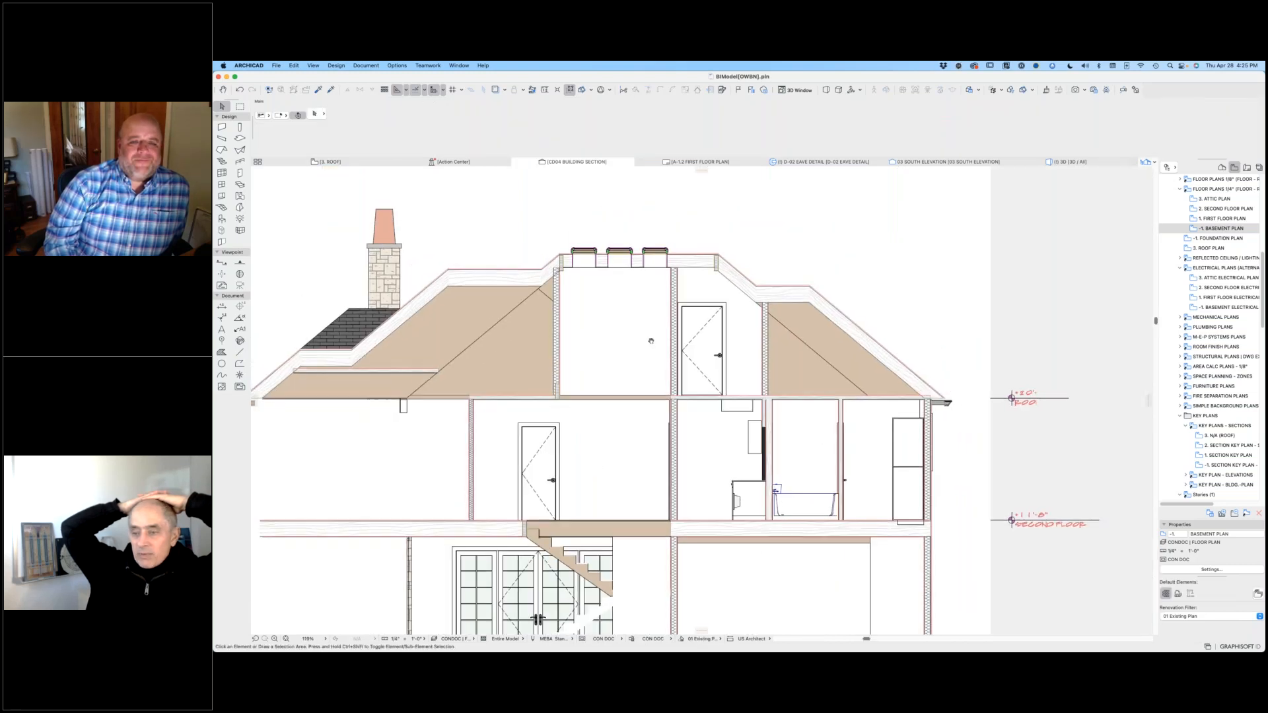
middle_drag(652, 339, 926, 303)
scroll(519, 360, up, 6)
scroll(519, 377, up, 2)
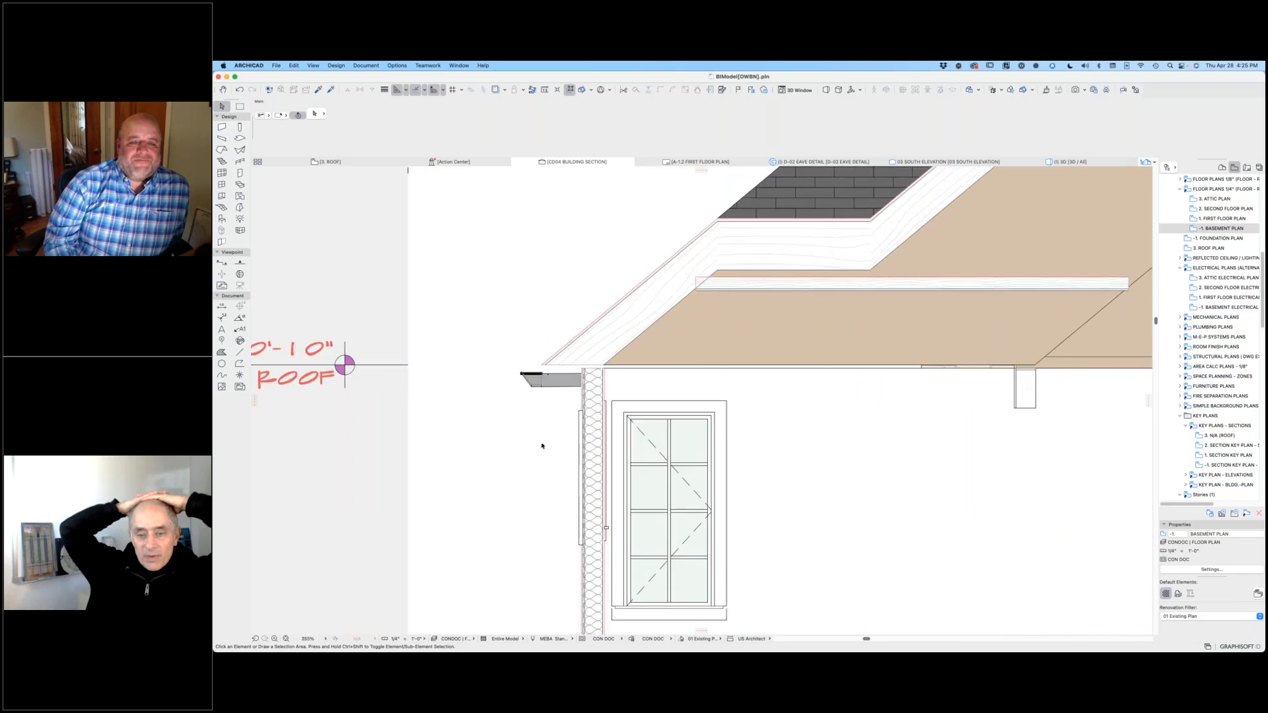
scroll(773, 442, down, 2)
middle_drag(766, 452, 698, 415)
scroll(720, 382, down, 3)
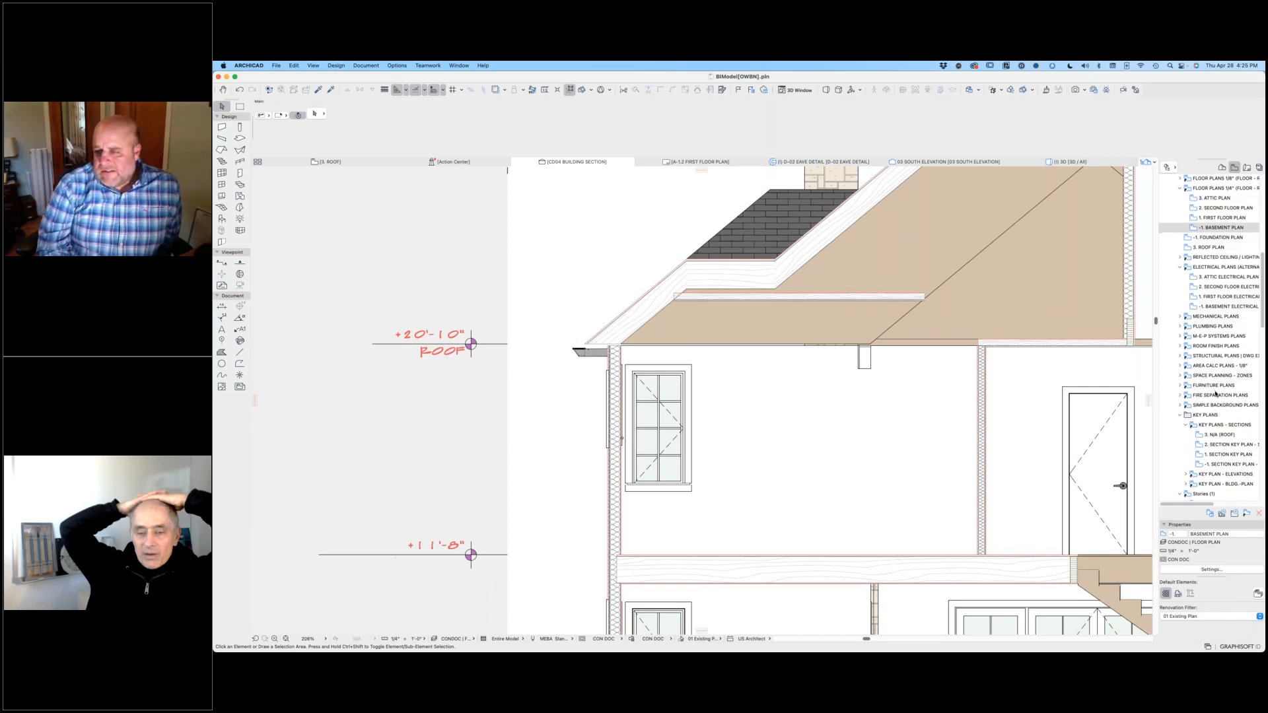
Step: Show the D-02 Eave Detail view as a trace reference over the building section
scroll(1238, 331, down, 5)
scroll(1222, 414, down, 10)
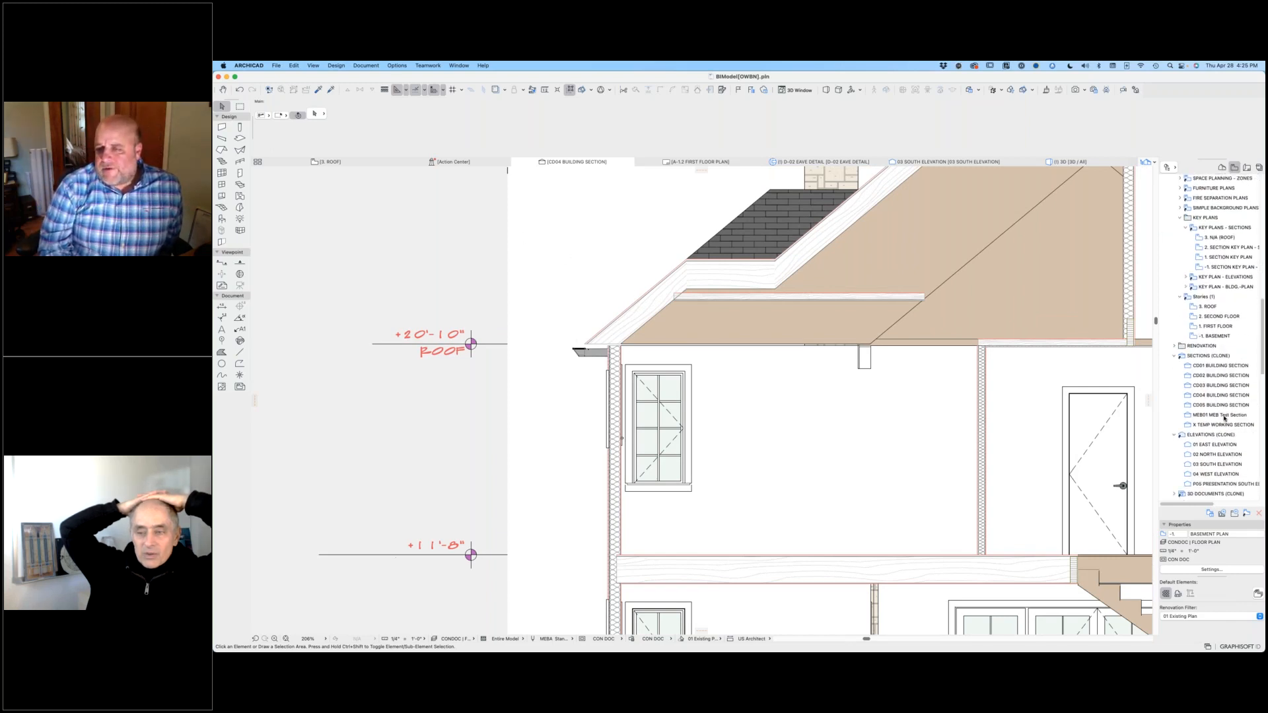
scroll(1227, 420, down, 2)
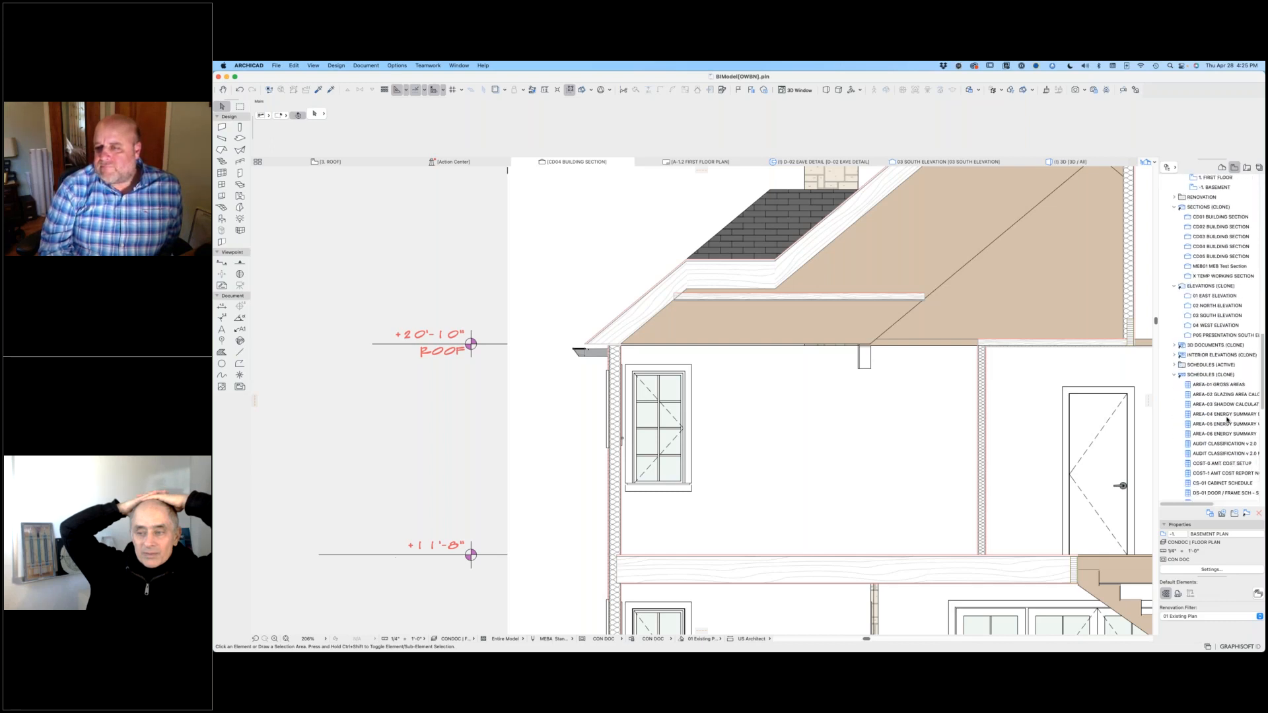
scroll(1227, 420, down, 15)
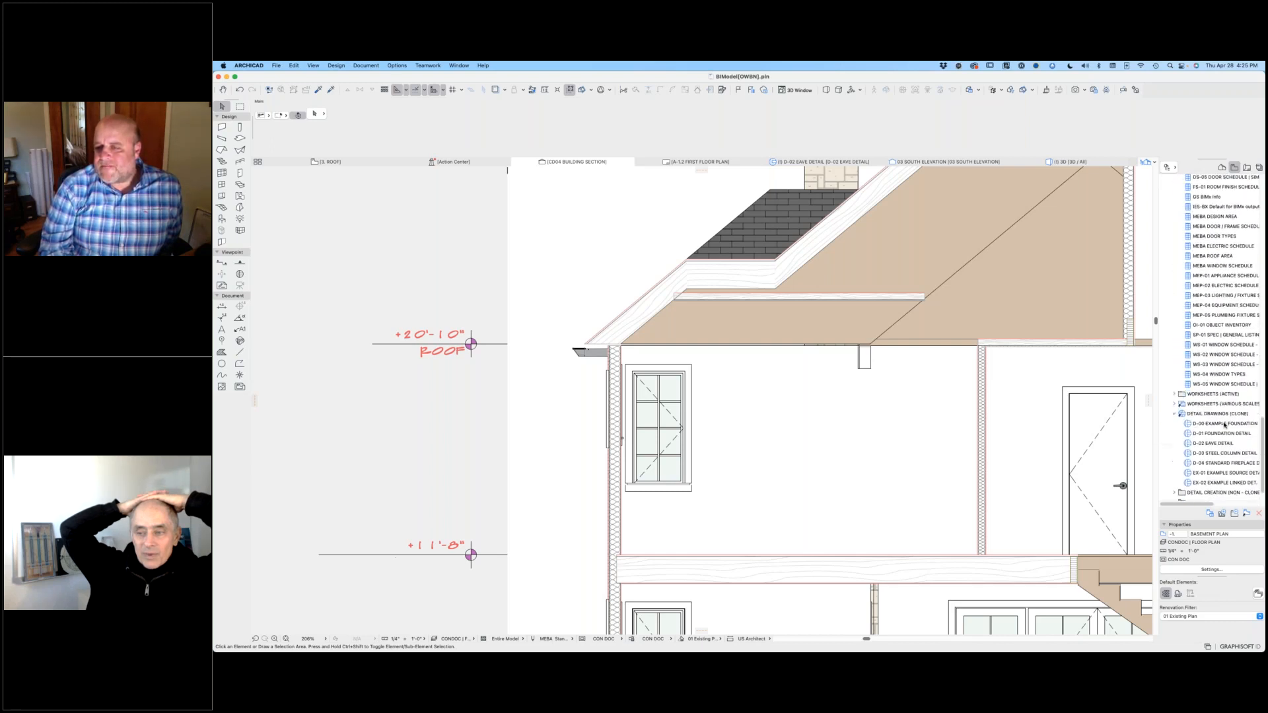
right_click(1216, 446)
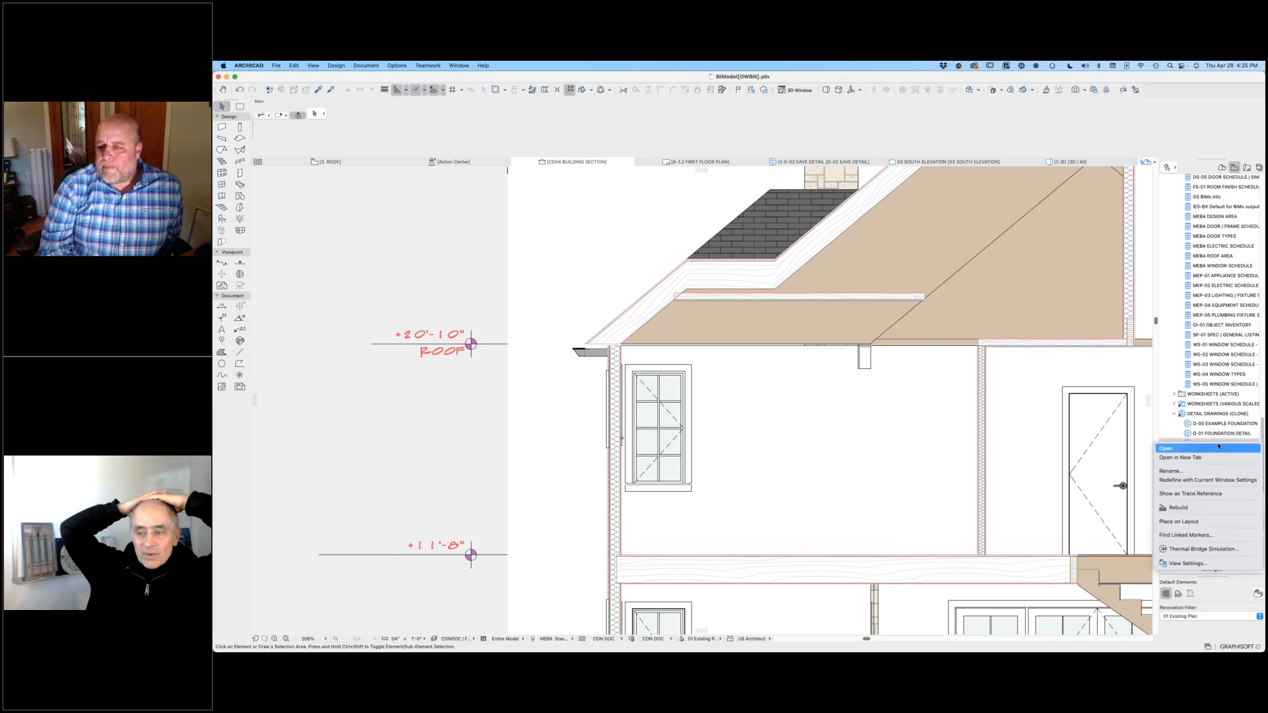
click(1205, 493)
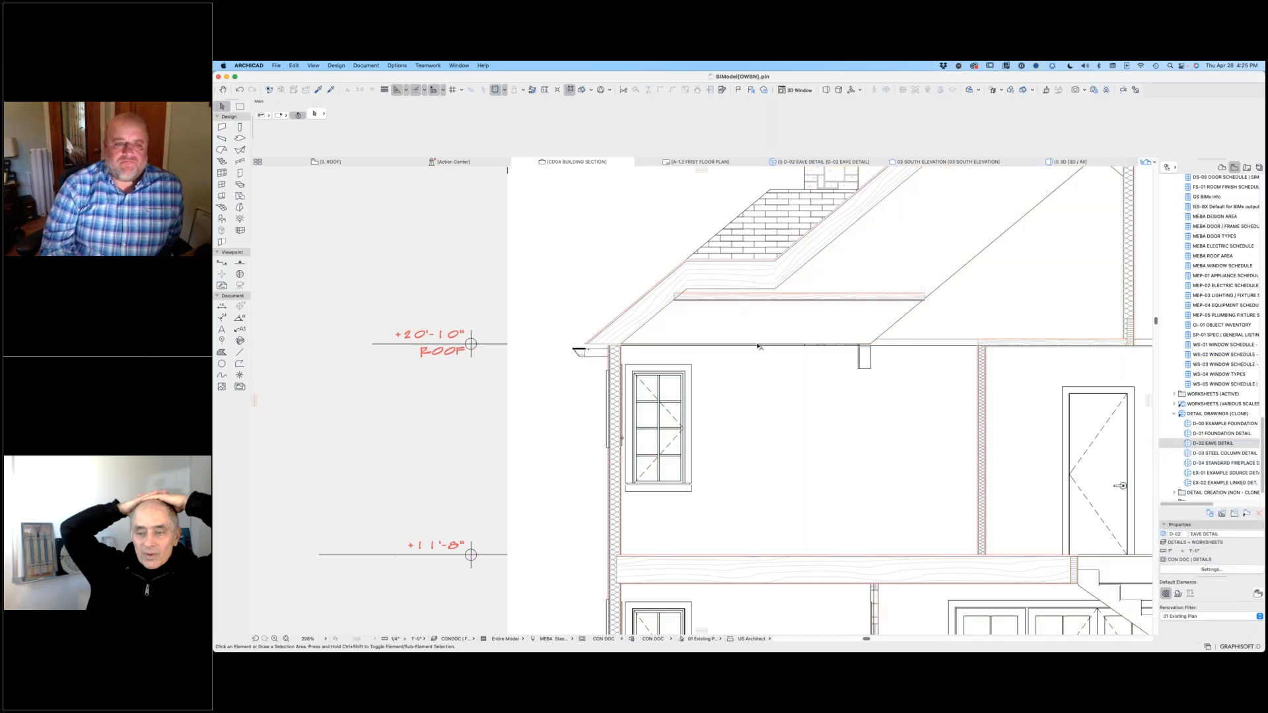
Step: Drag the eave detail reference from its lower roof edge corner onto the matching eave corner of the building section
scroll(746, 358, down, 3)
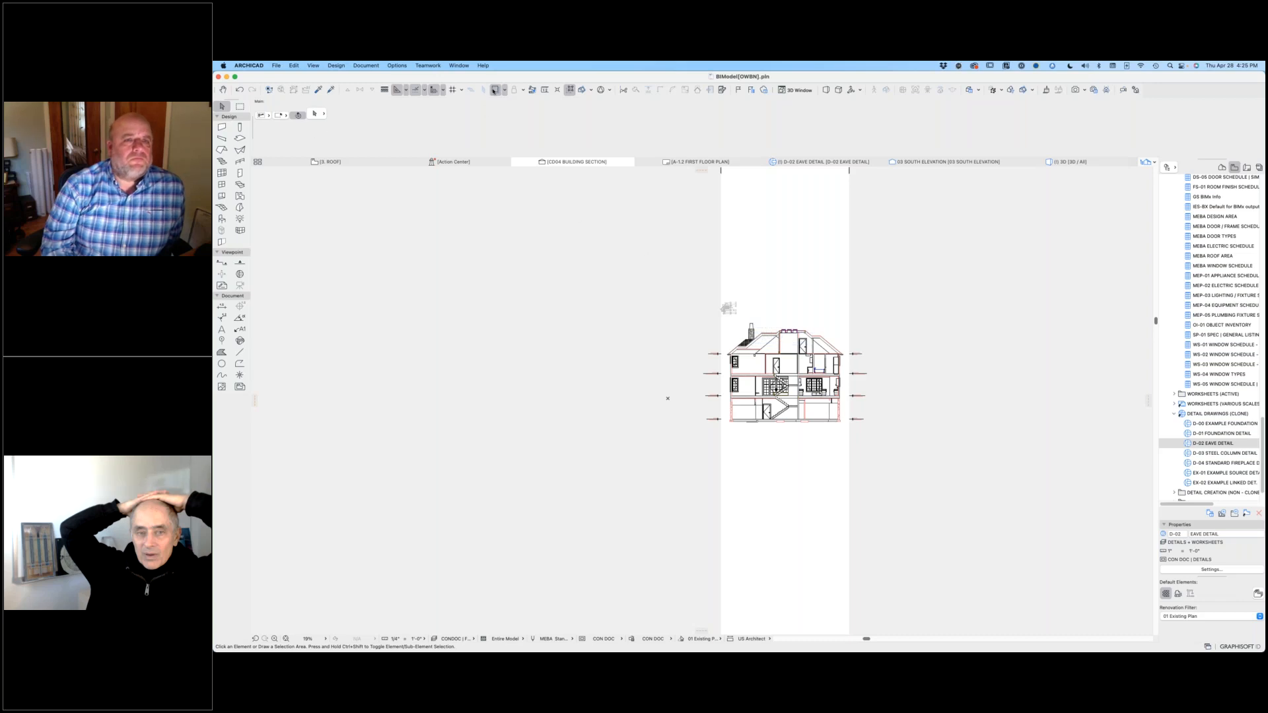
click(504, 92)
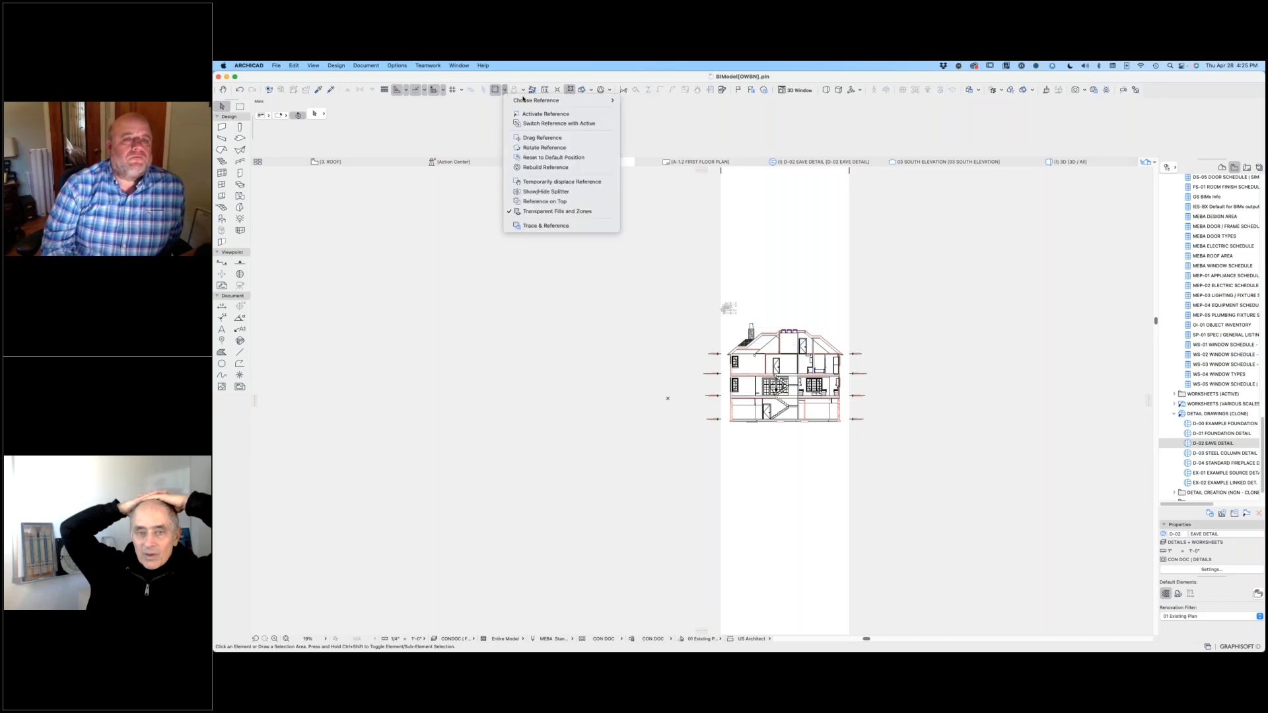
click(555, 138)
scroll(720, 297, up, 5)
scroll(697, 278, up, 5)
scroll(702, 360, up, 3)
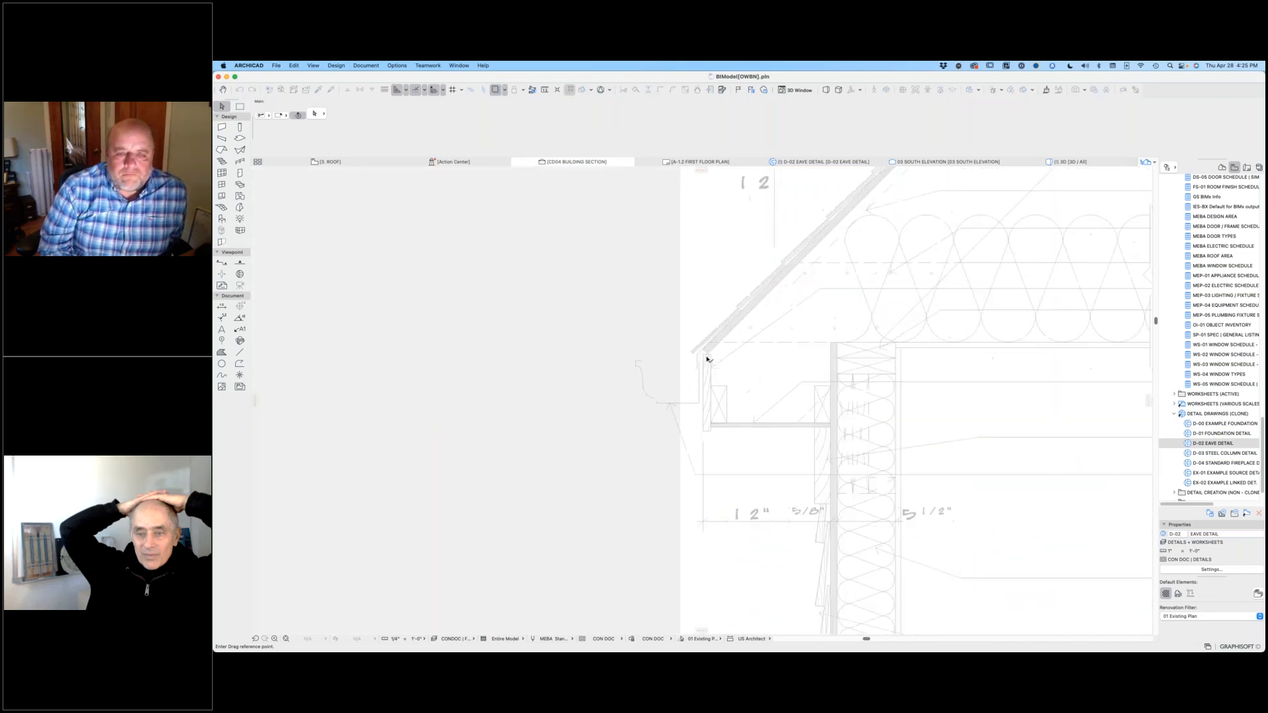
scroll(705, 358, up, 2)
click(704, 357)
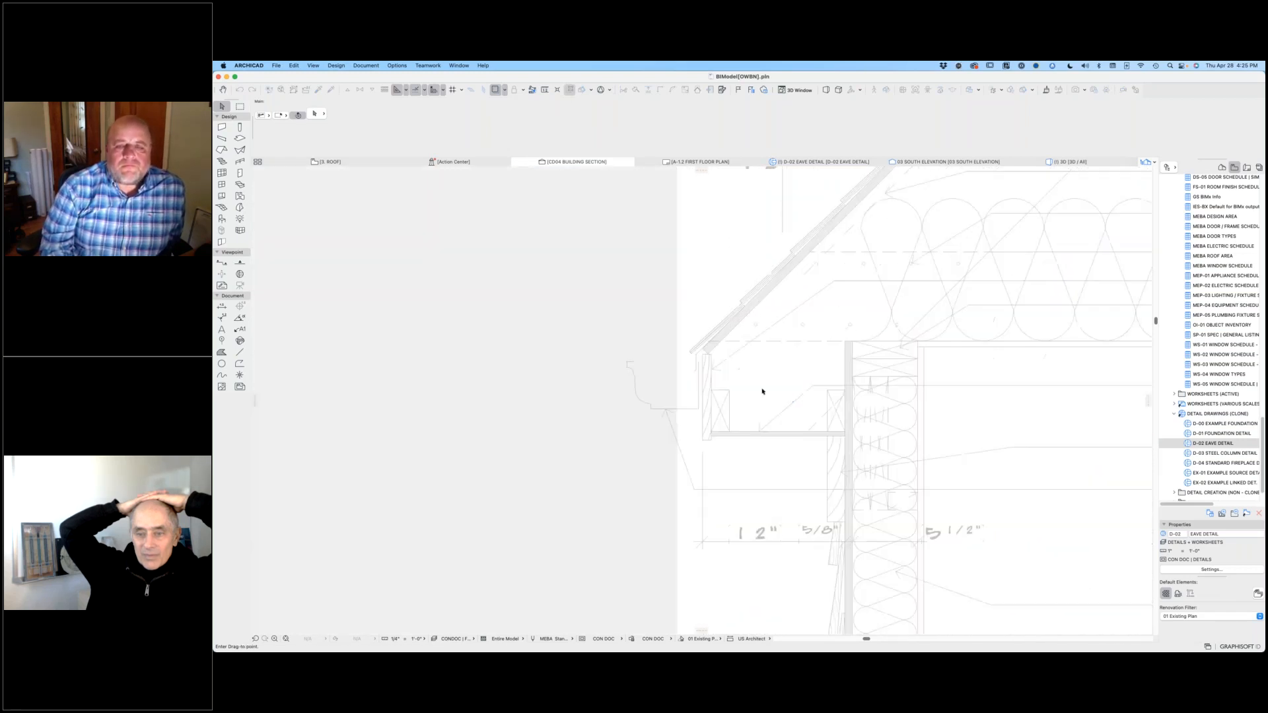
scroll(766, 393, down, 6)
scroll(866, 525, up, 6)
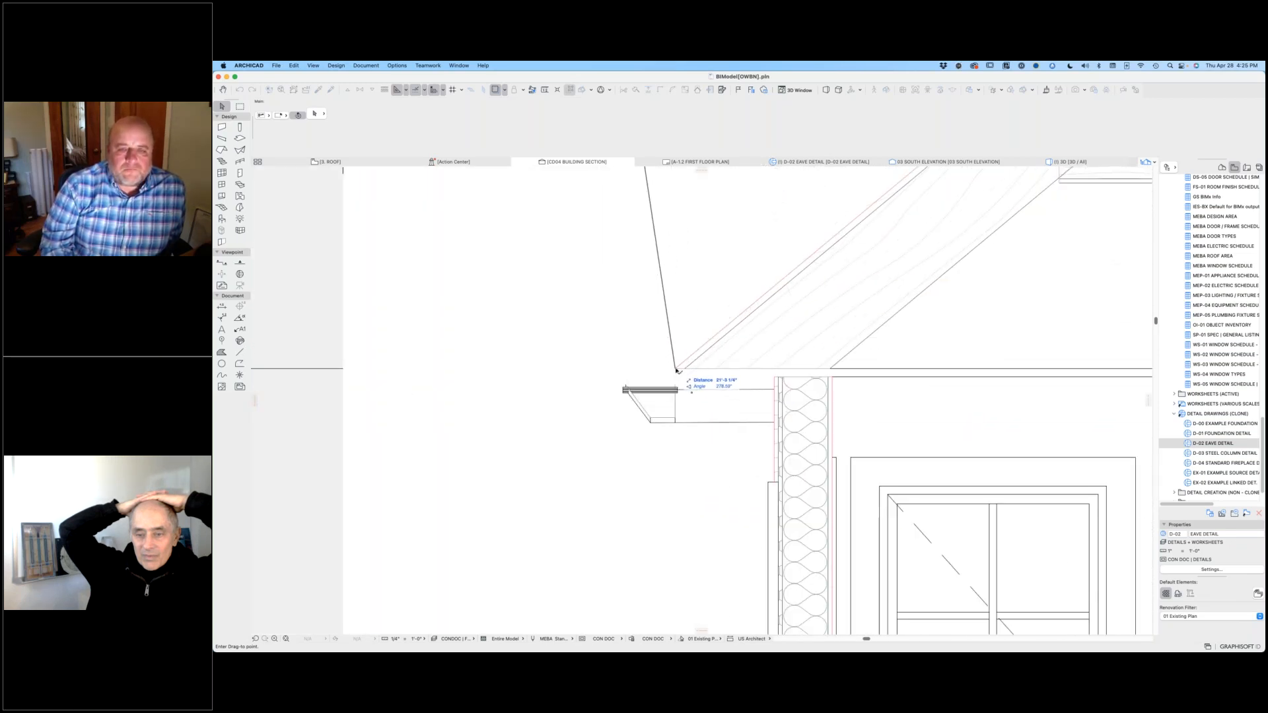
click(677, 371)
scroll(579, 279, down, 5)
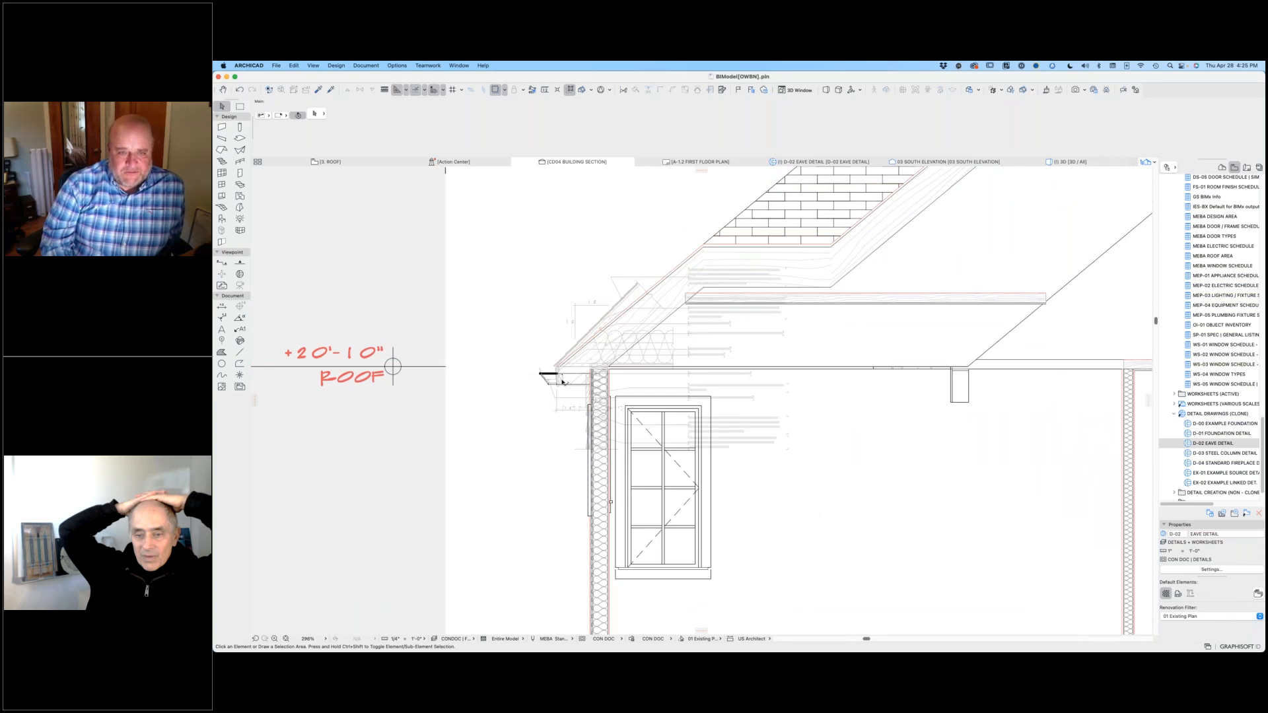
Step: Display the trace reference in its original colors through the Trace & Reference settings
scroll(564, 380, up, 5)
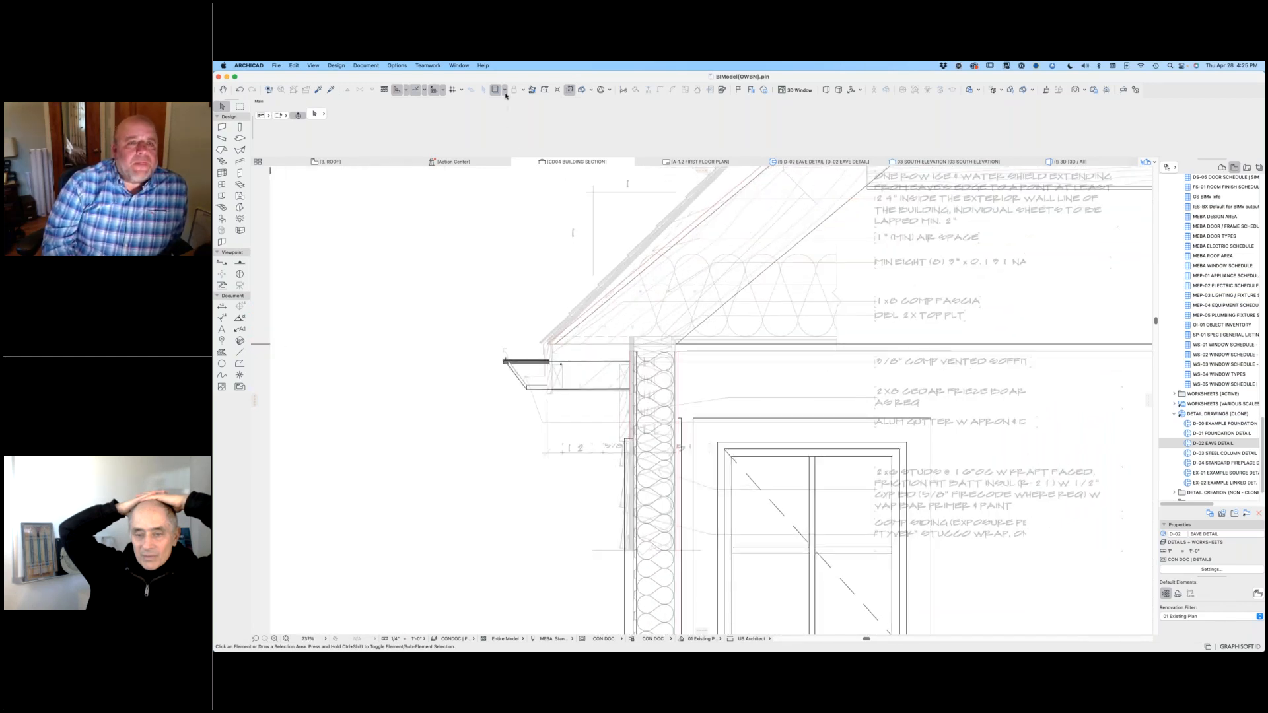
click(506, 90)
click(560, 224)
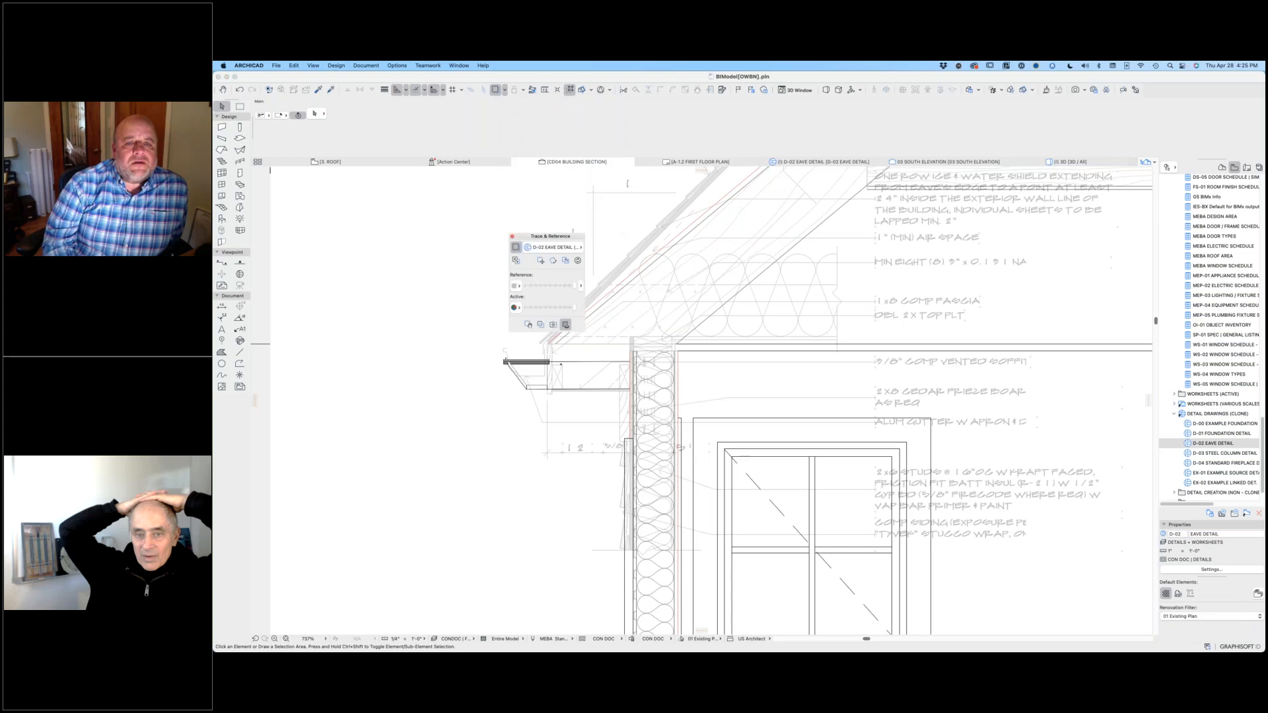
click(516, 286)
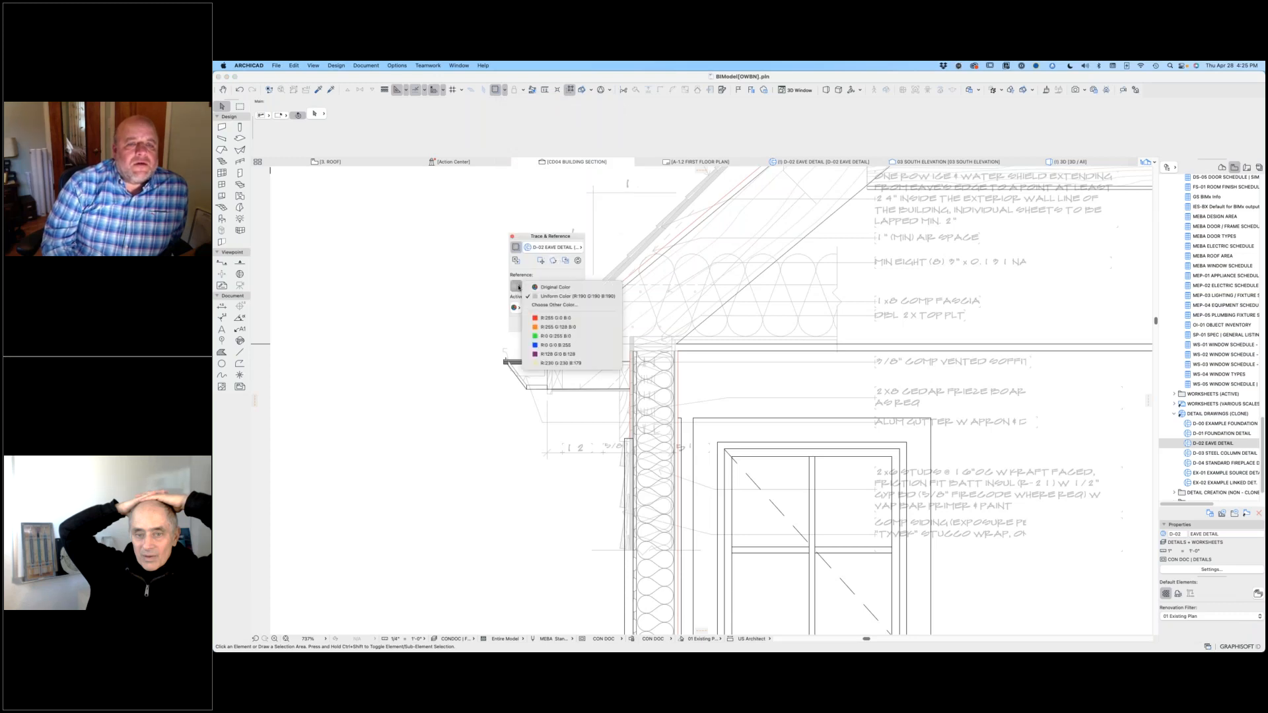
click(552, 287)
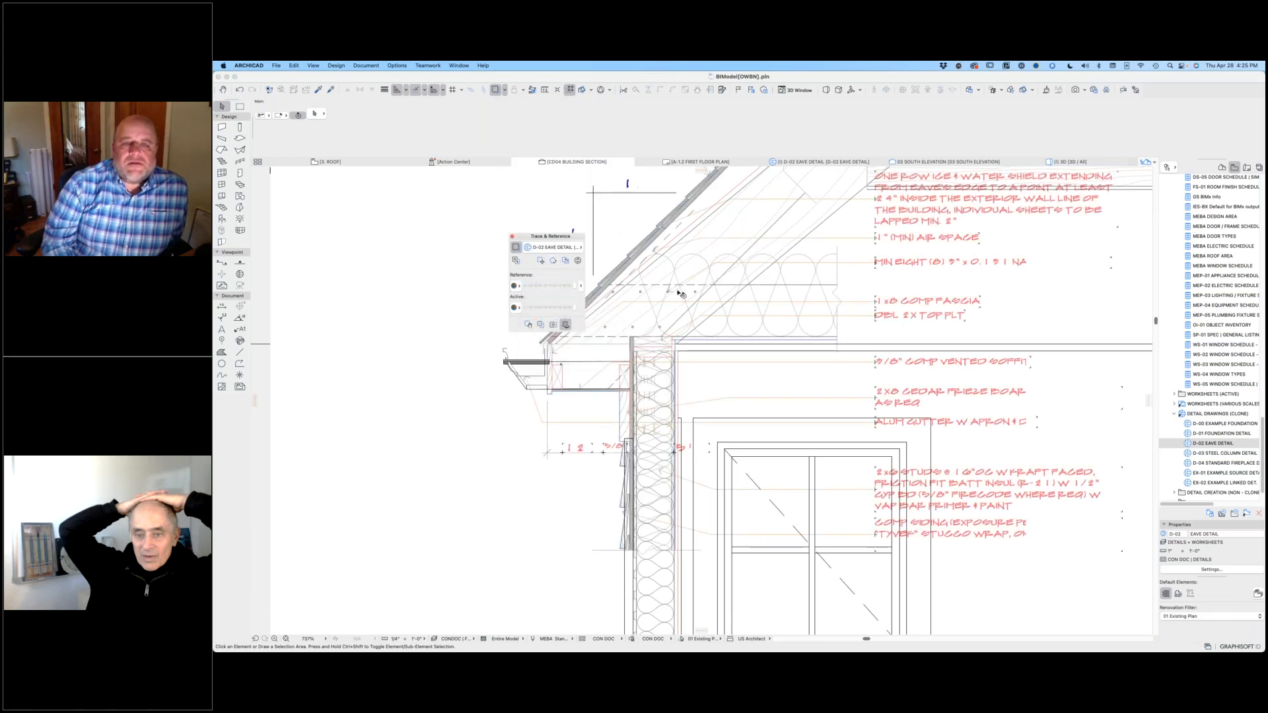
click(512, 237)
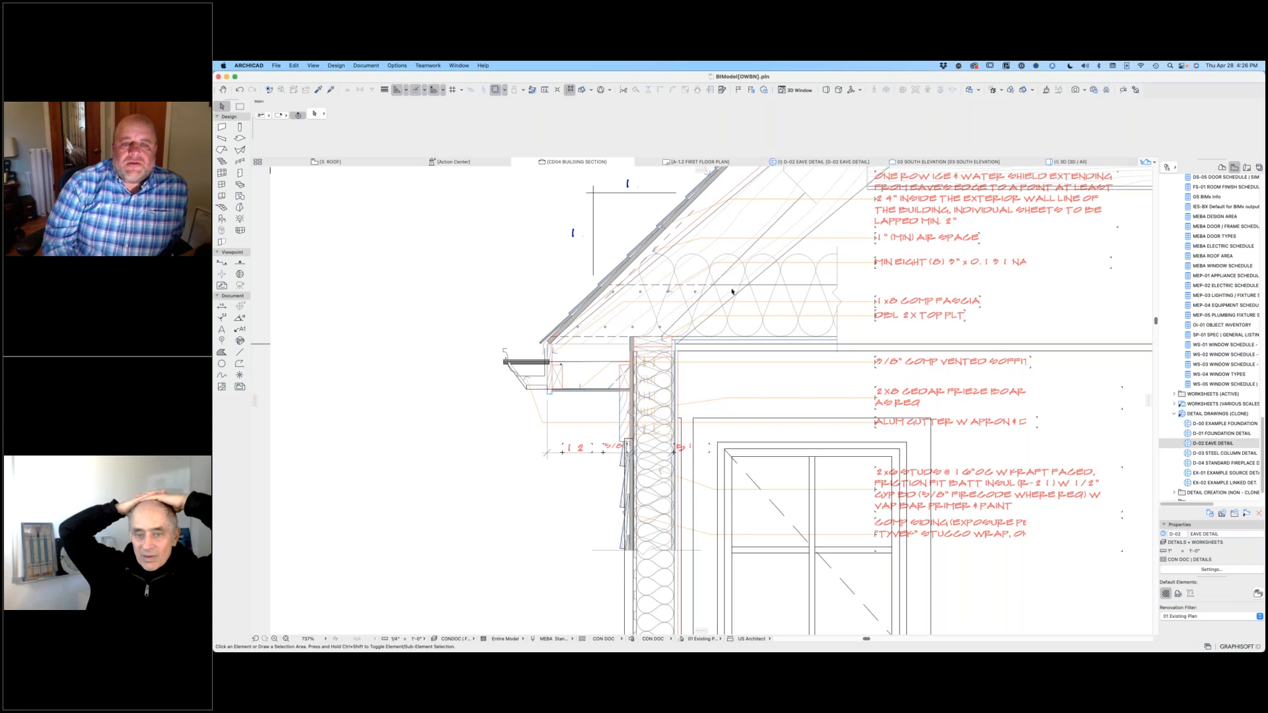
Step: Place the eave detail reference on top of the active building section
scroll(732, 292, down, 2)
middle_drag(790, 344, 681, 310)
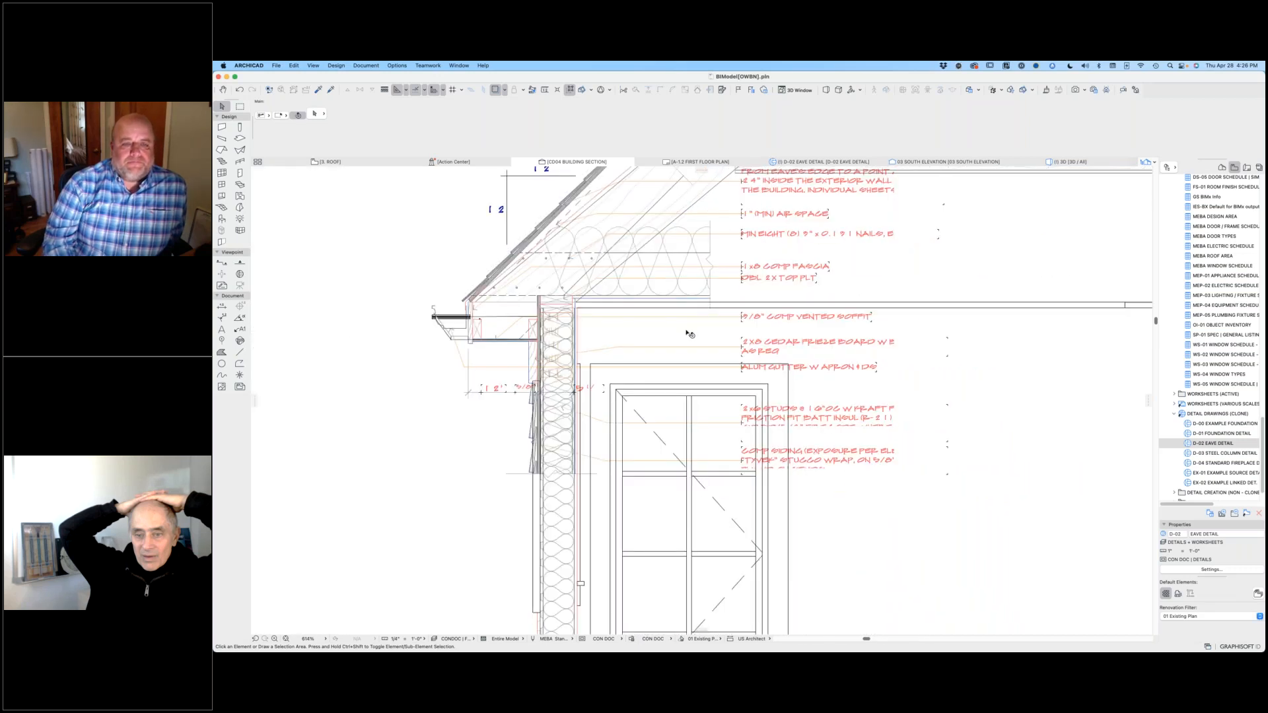
scroll(687, 331, down, 1)
scroll(907, 398, up, 5)
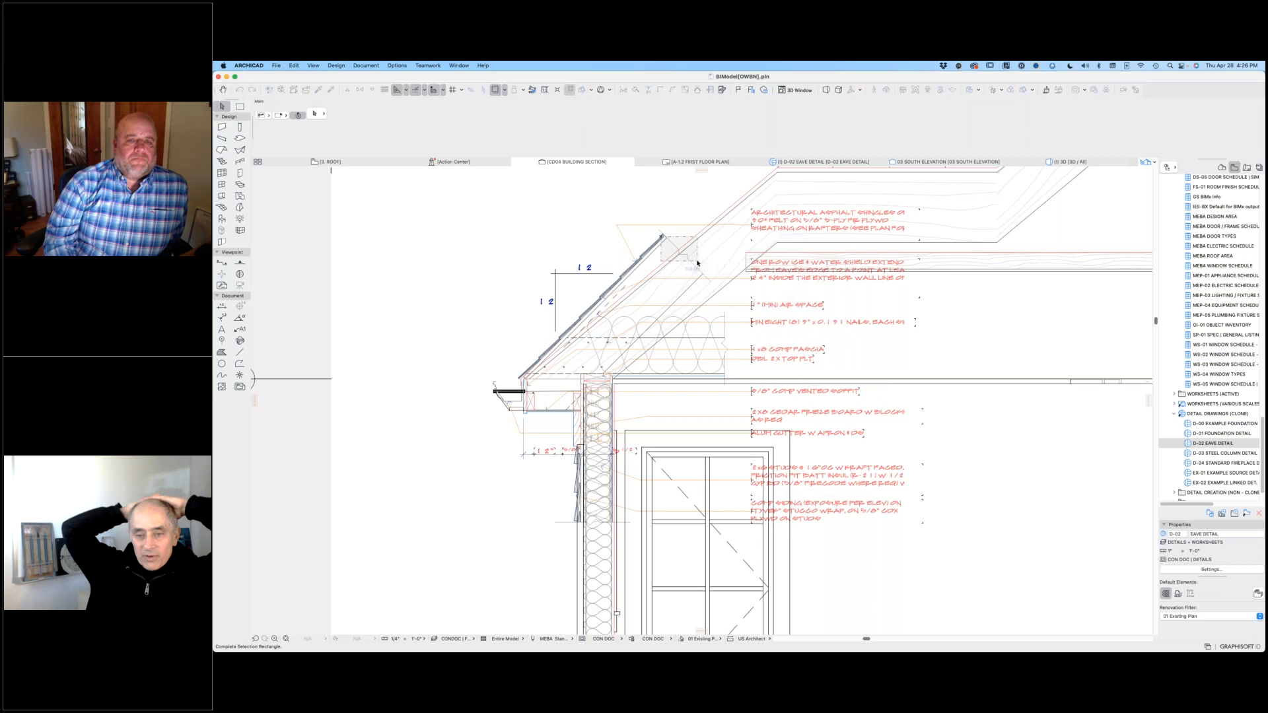
click(505, 90)
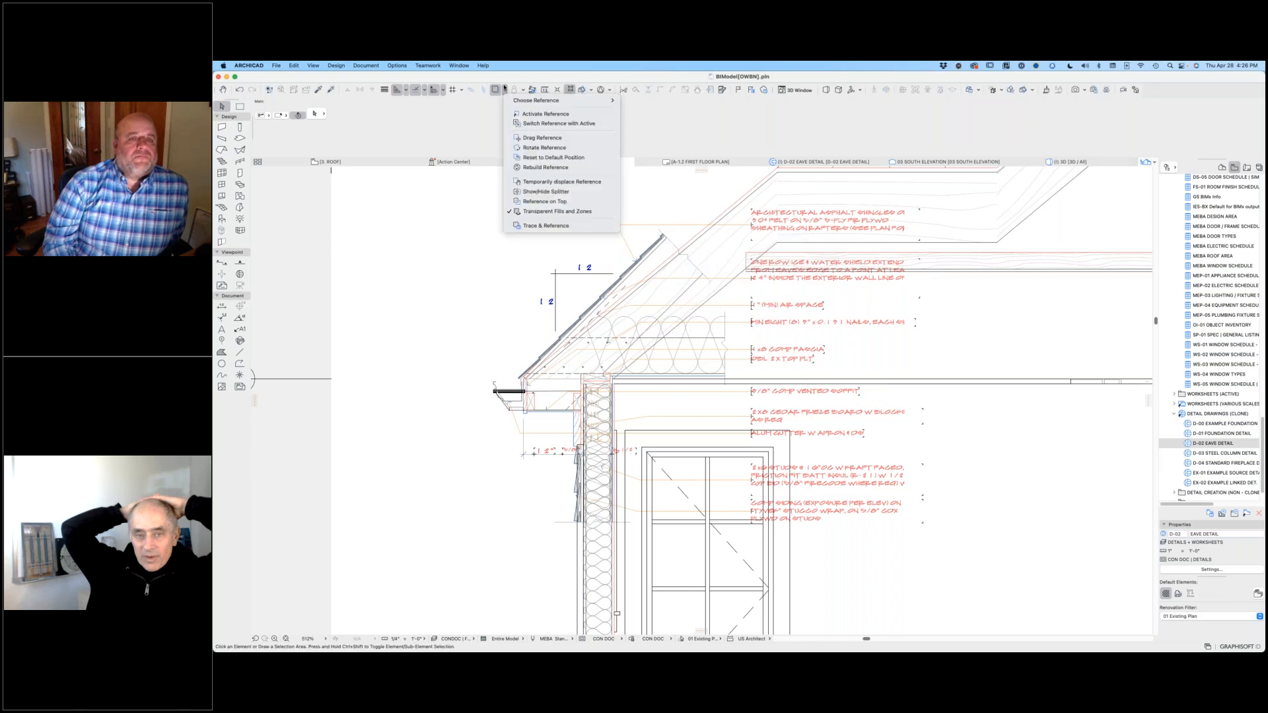
click(562, 201)
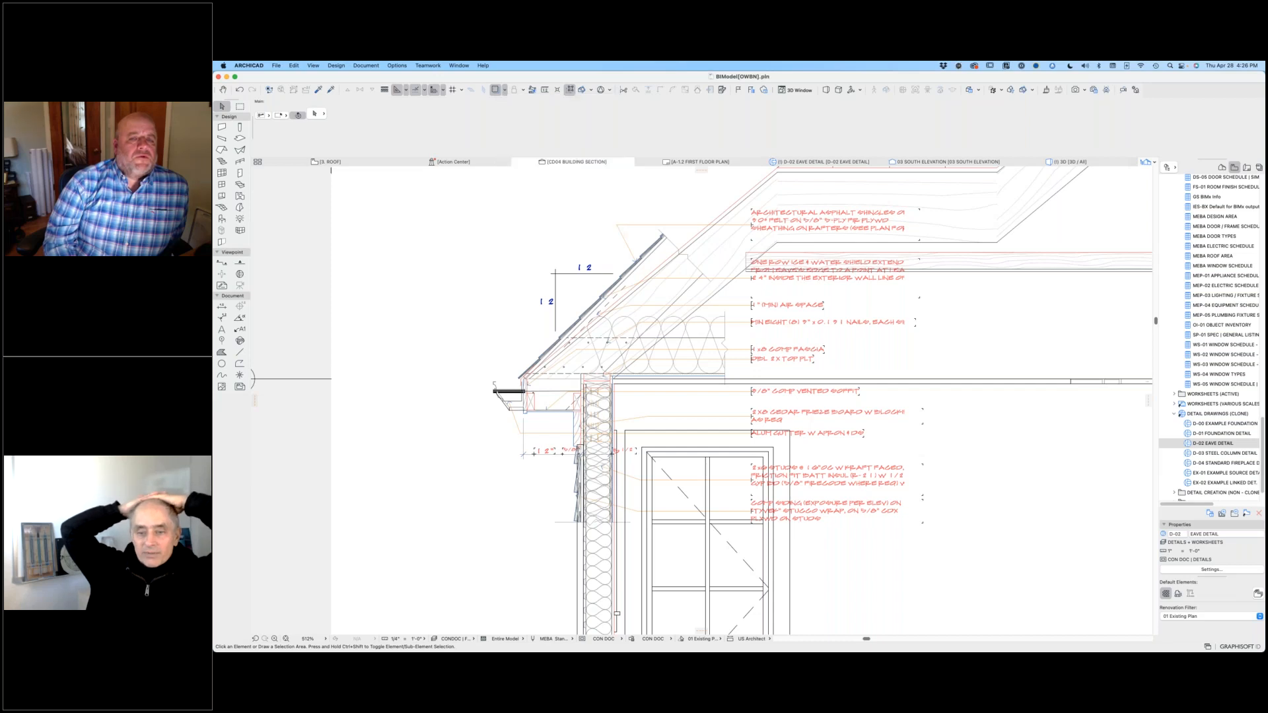
Step: Switch the reference with the active view and inspect the D-02 Eave Detail over the traced building section
click(504, 90)
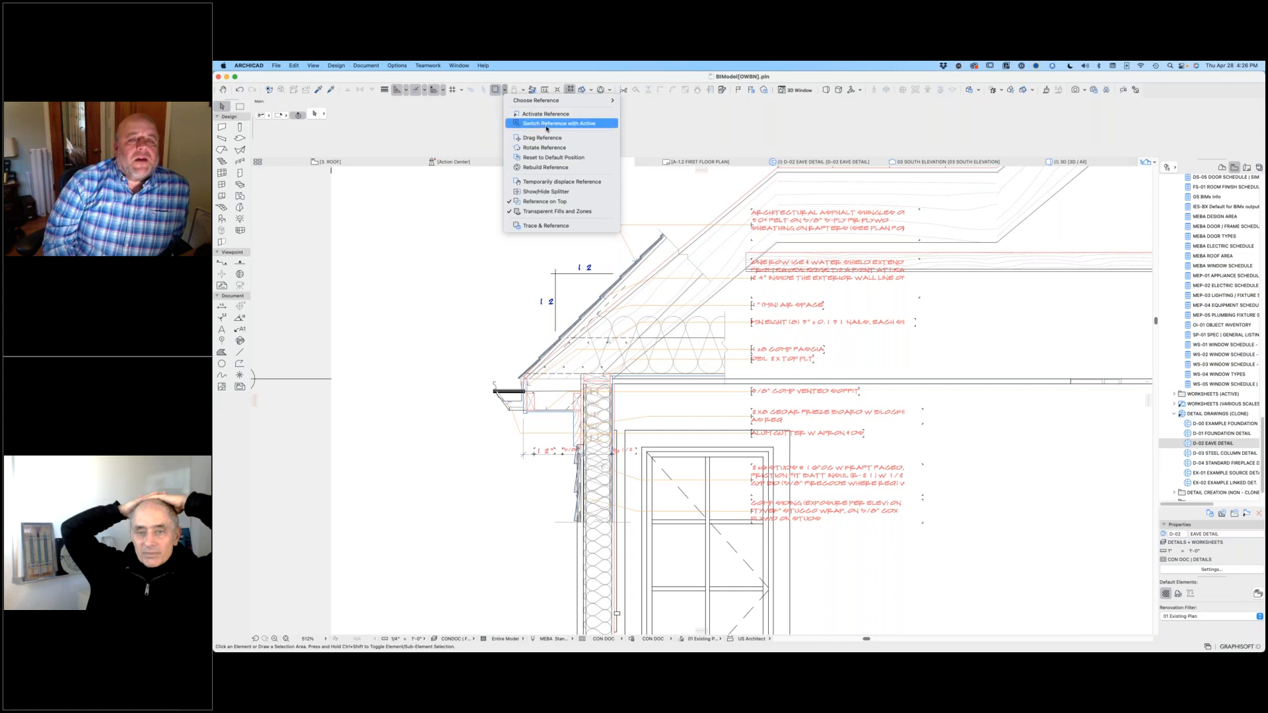
click(522, 123)
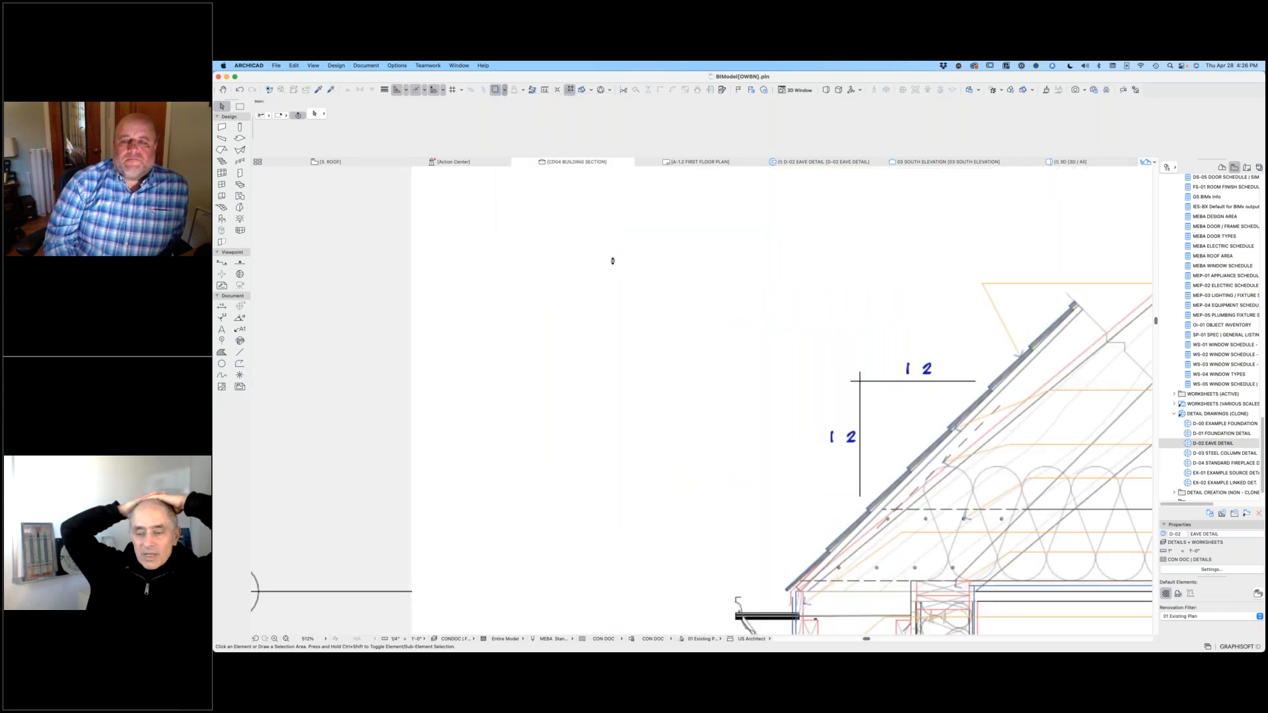
scroll(672, 303, down, 2)
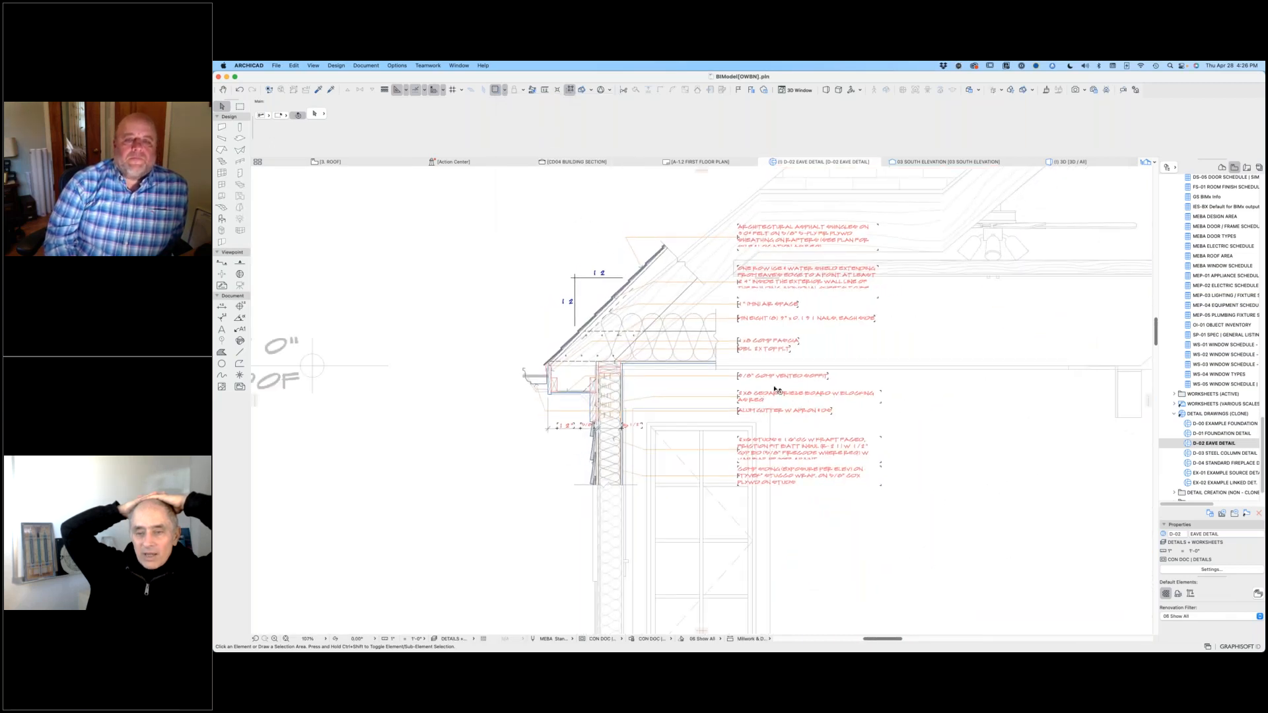
scroll(770, 338, right, 2)
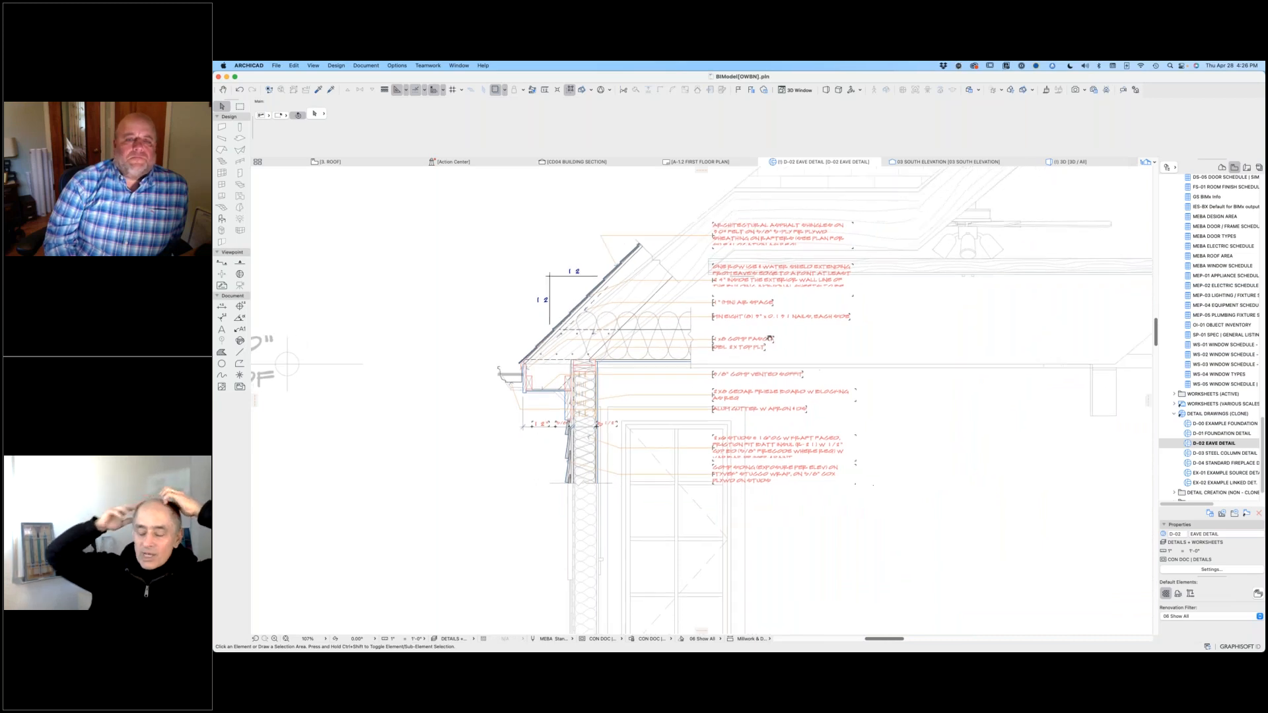
scroll(740, 370, right, 2)
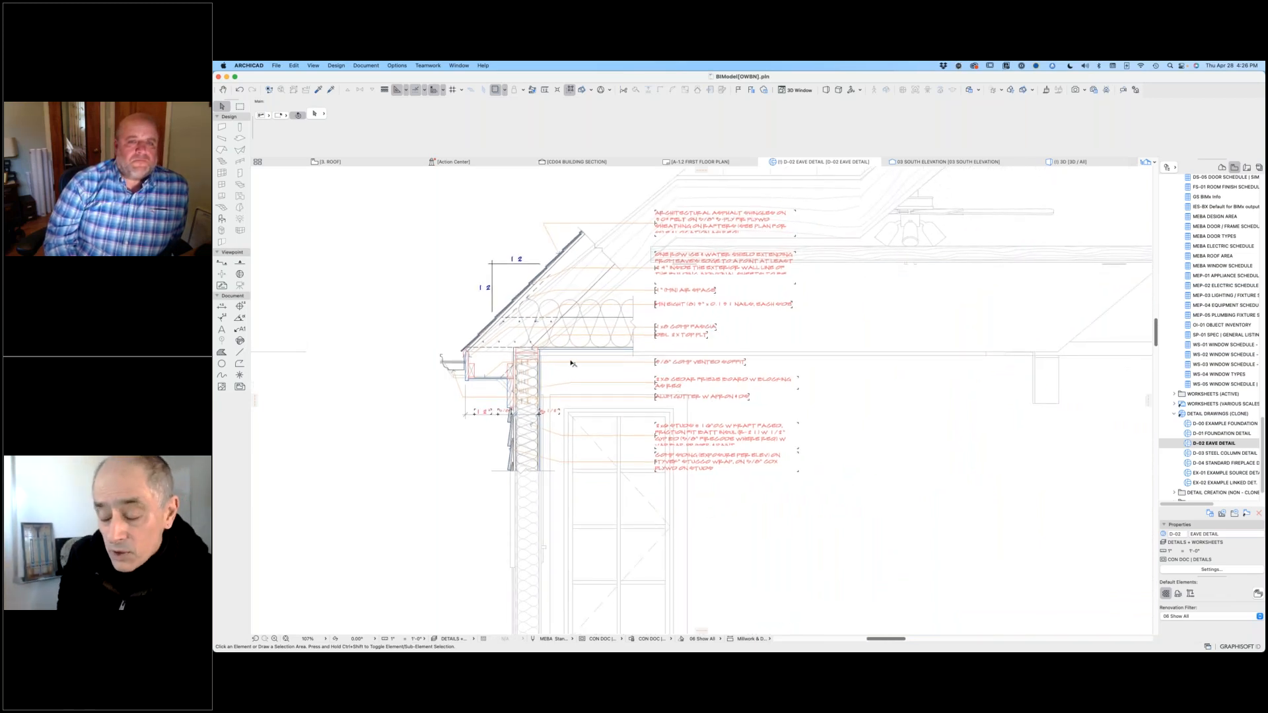
scroll(513, 362, up, 3)
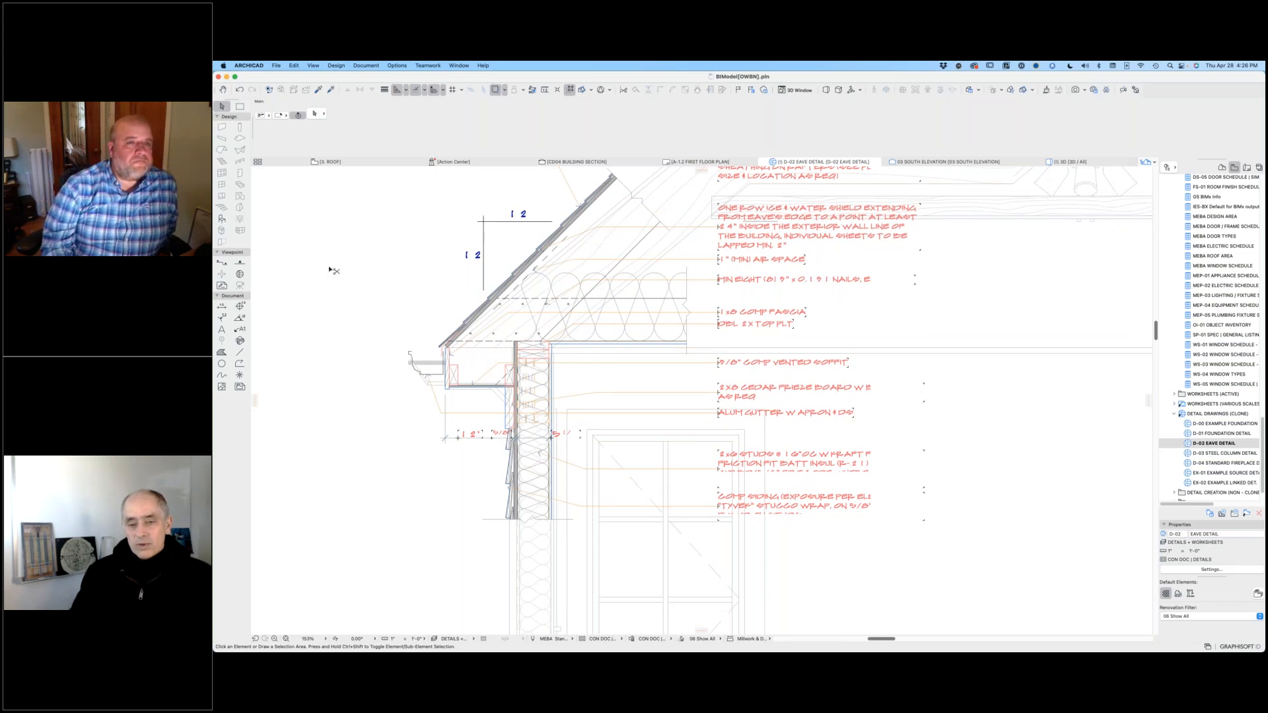
Step: Open MEBAMTStandardDetails.pln from the MEBALibrary folder's Project Template > Projects subfolder in a new ARCHICAD instance
key(super+o)
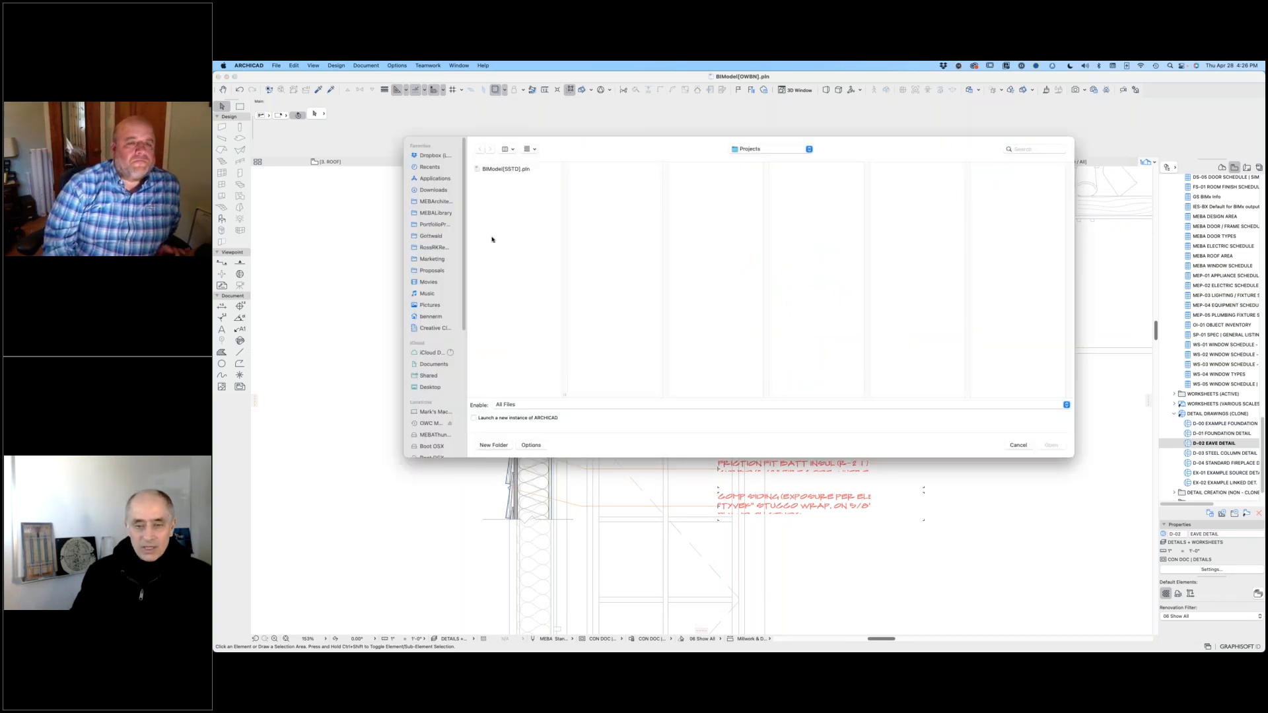
click(474, 418)
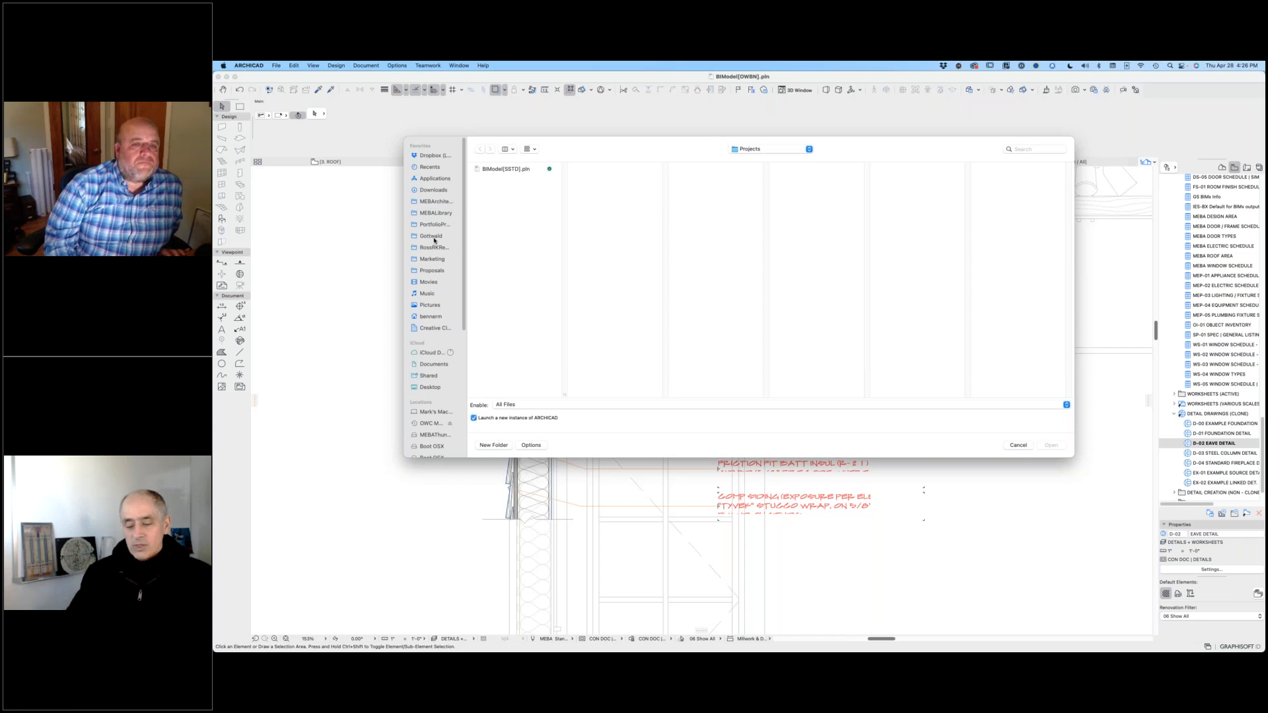
click(445, 214)
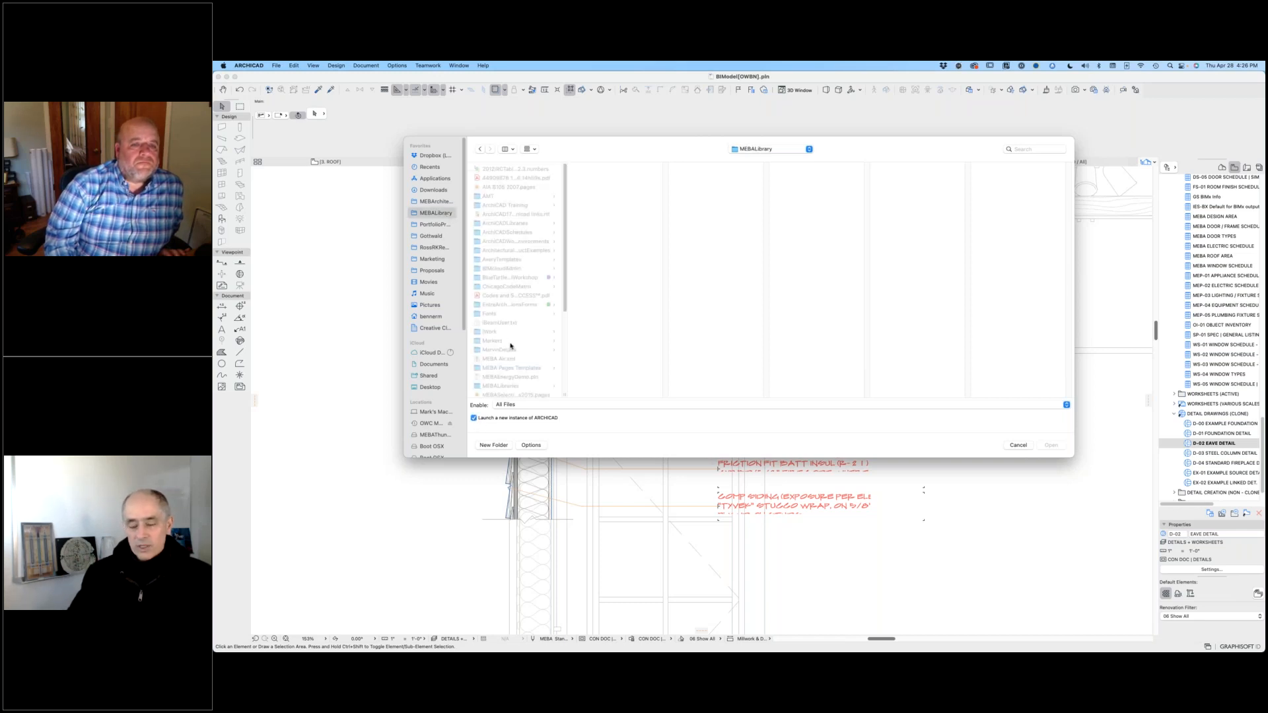
scroll(528, 351, down, 2)
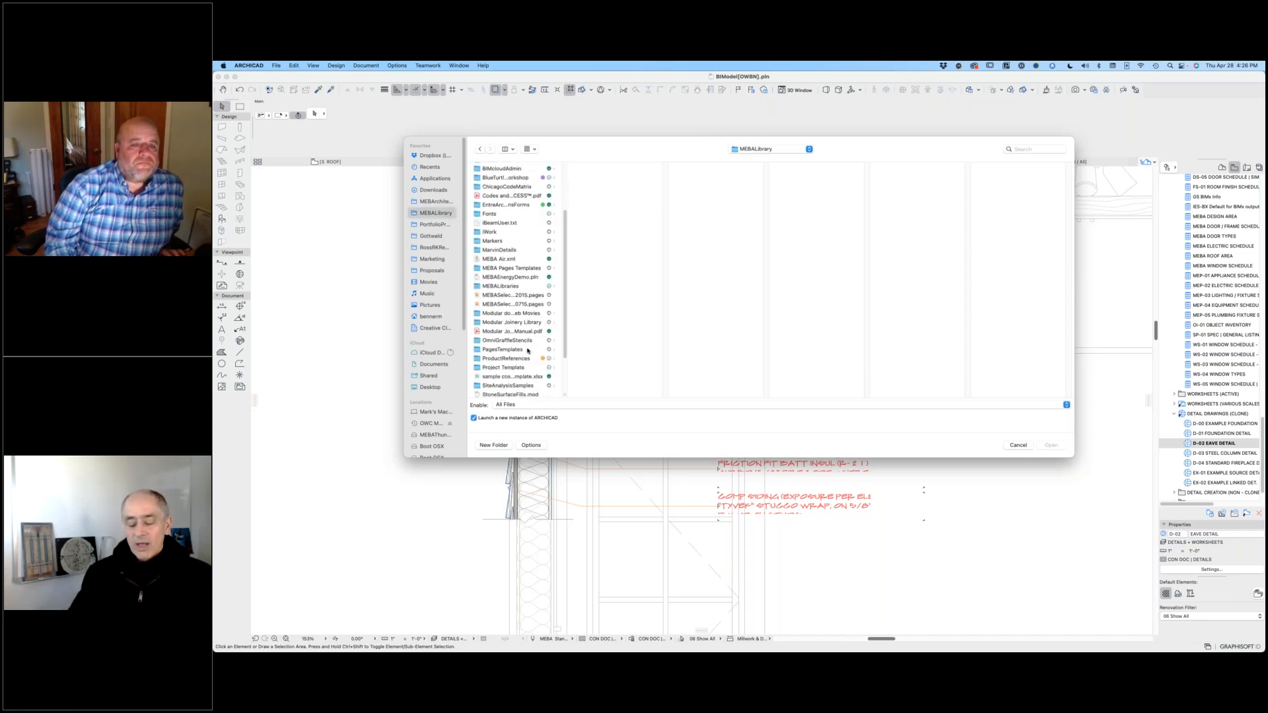
click(509, 368)
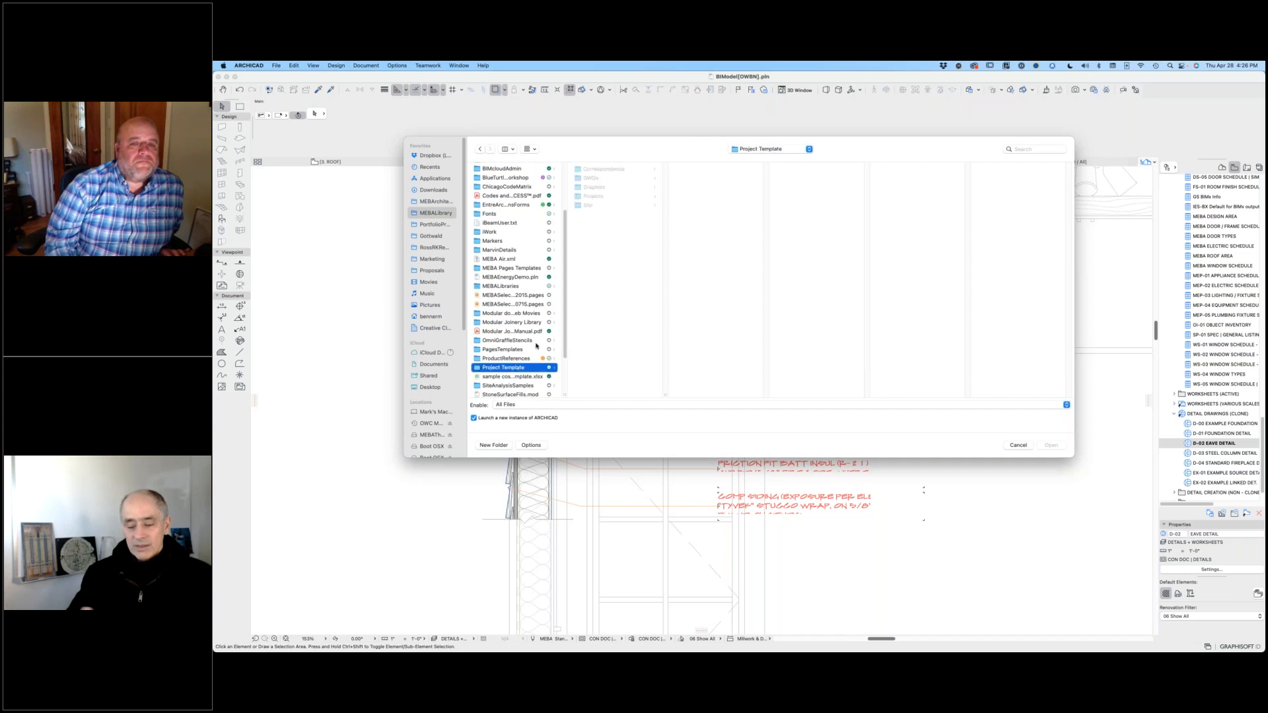
click(610, 197)
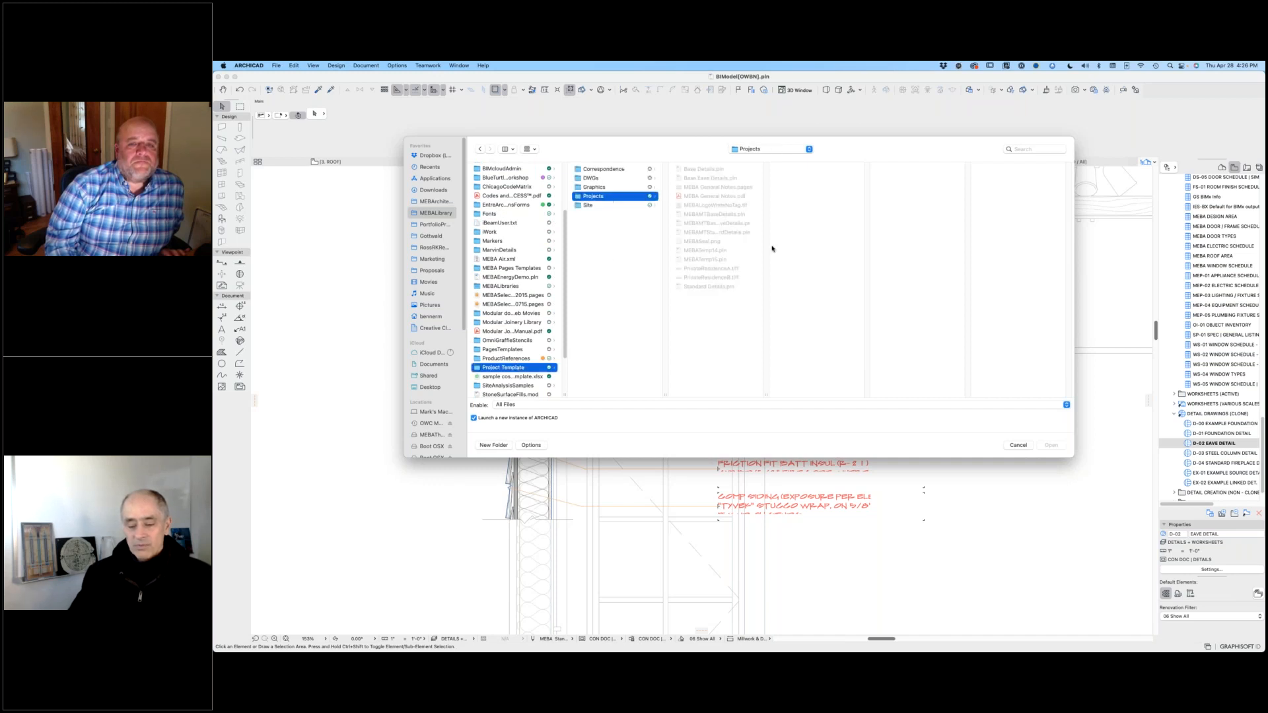
double_click(766, 394)
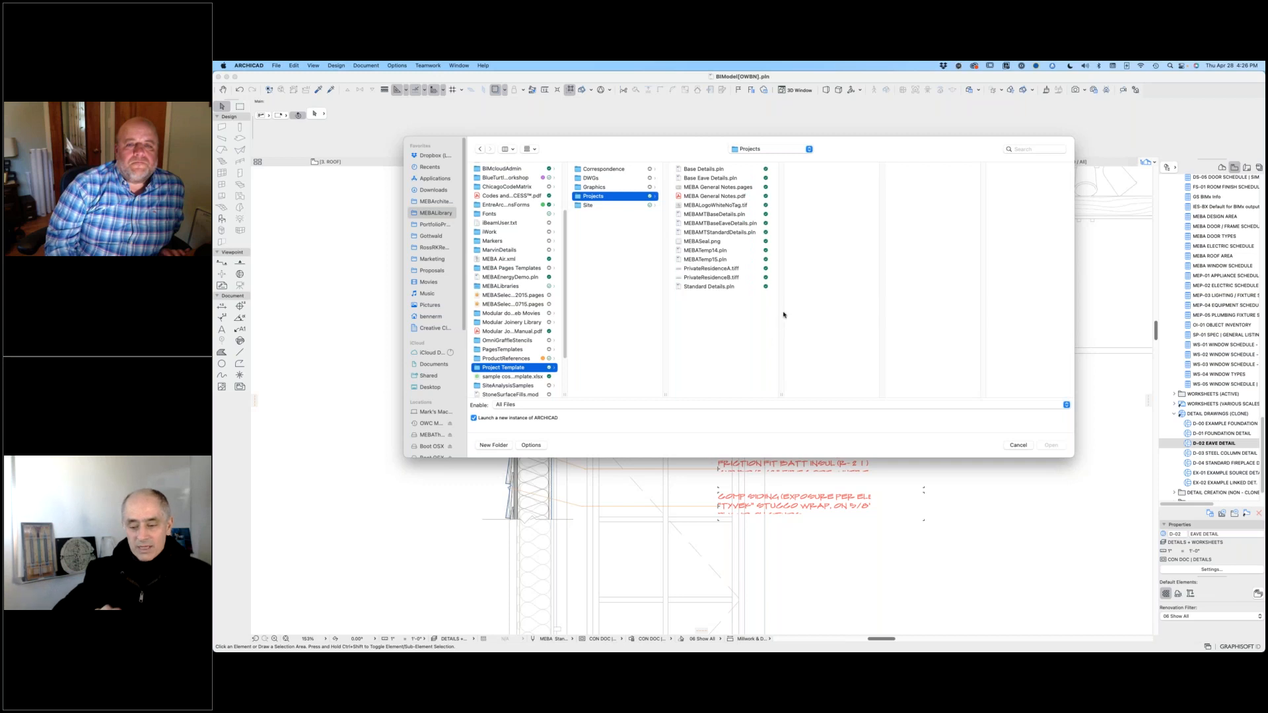
double_click(729, 232)
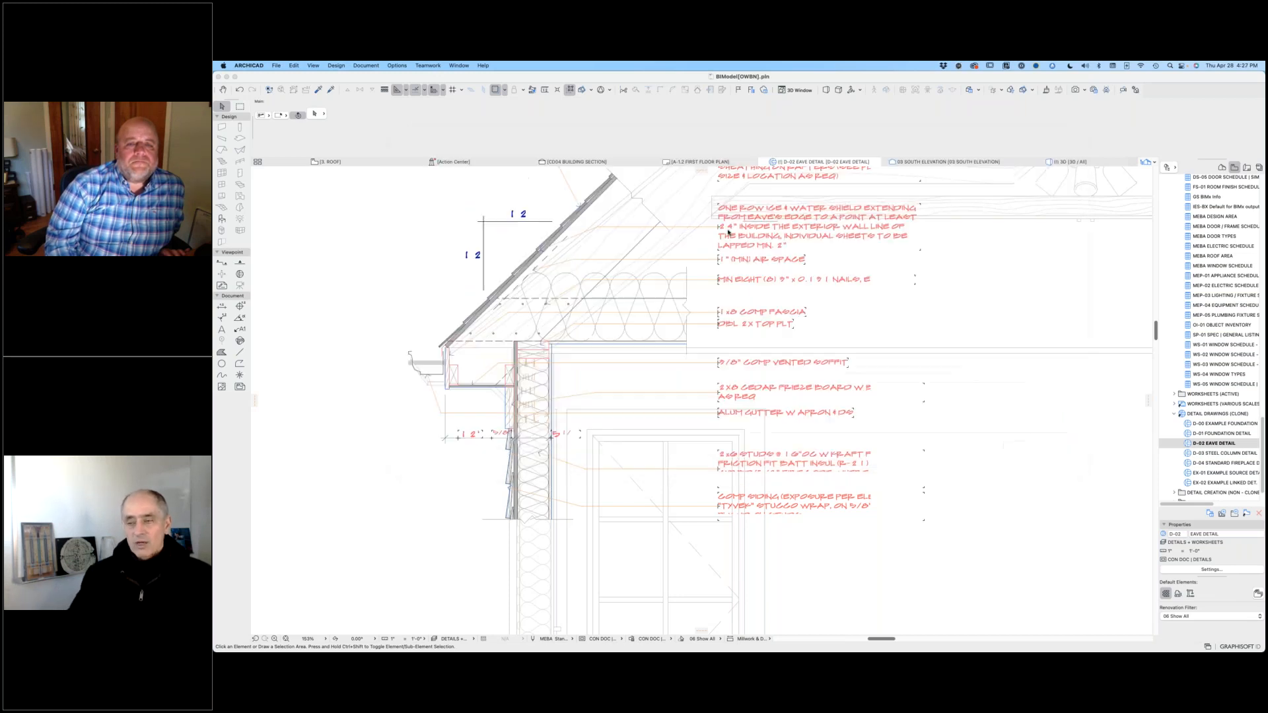
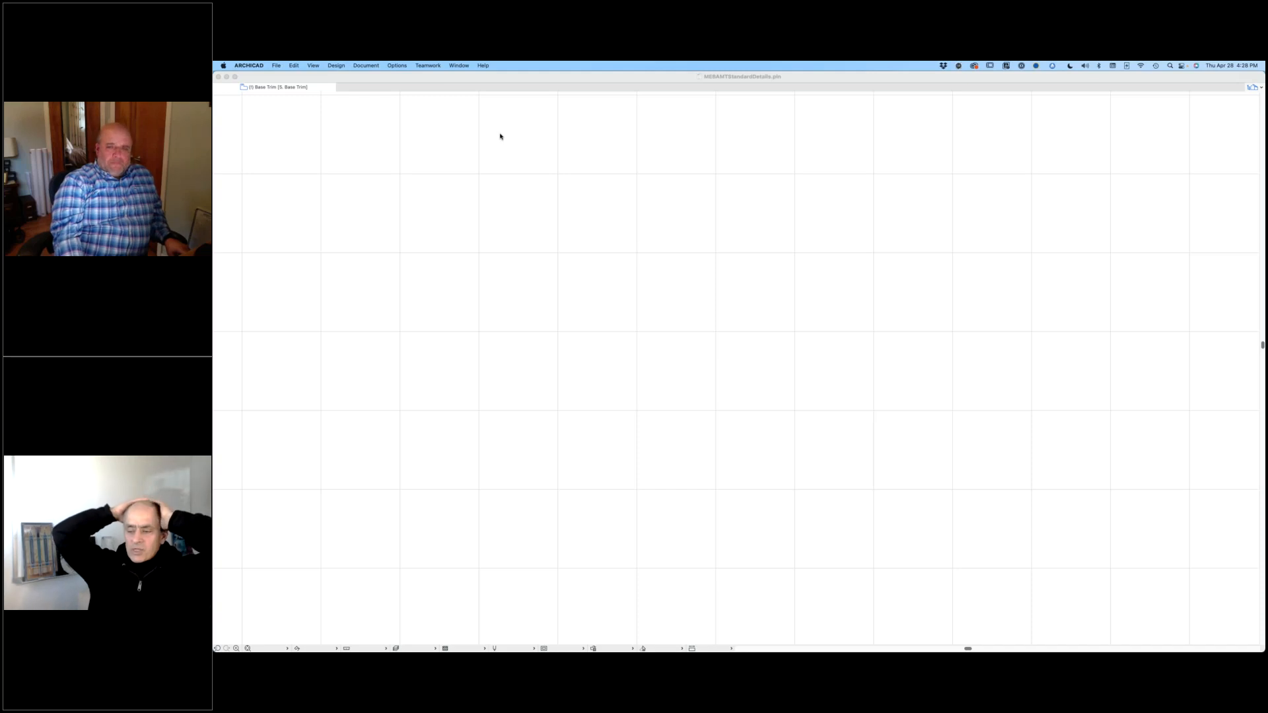
Step: Switch to the BIModel project to view its traced D-02 Eave Detail, and return to the MEBAMTStandardDetails file
key(super+Tab)
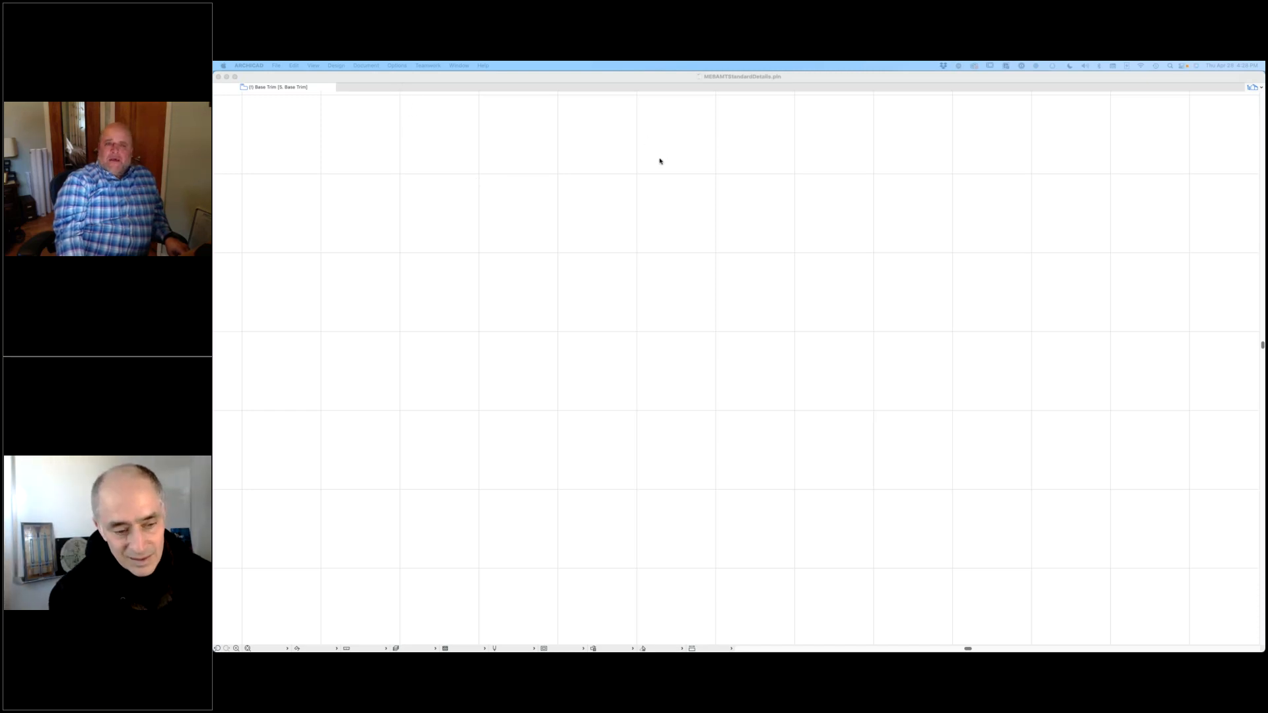
key(super+Tab)
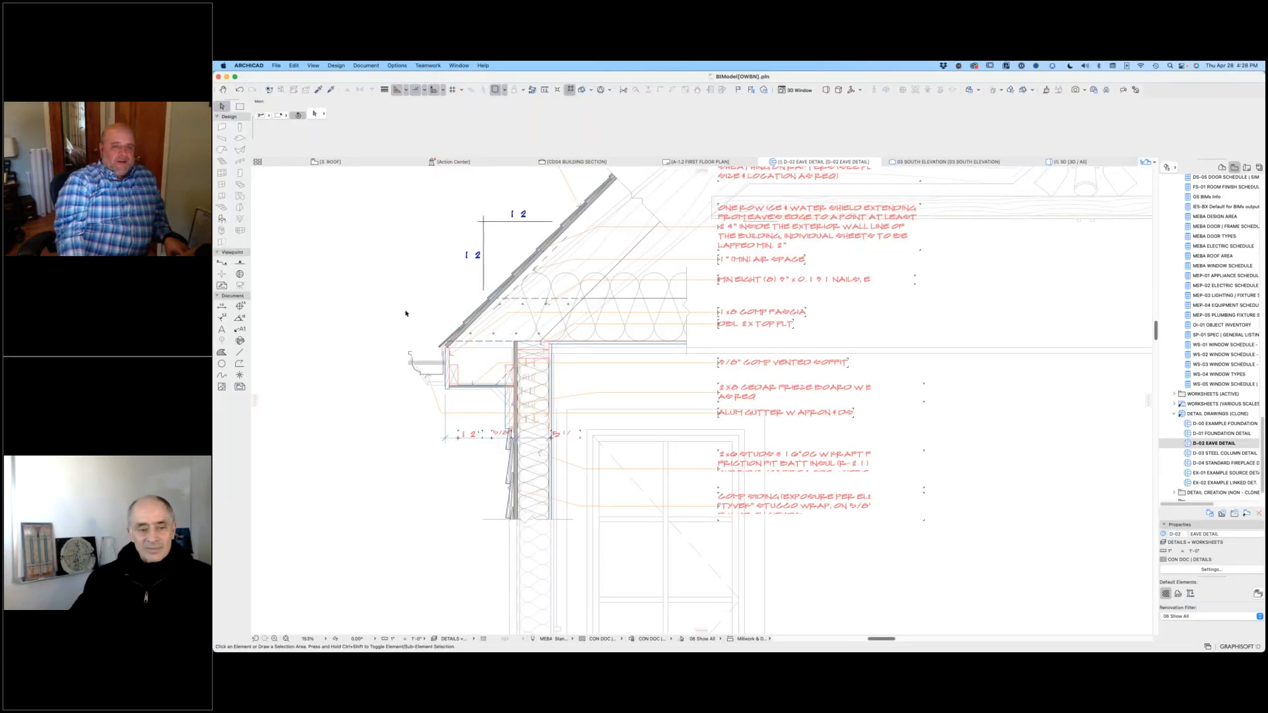
scroll(407, 313, down, 10)
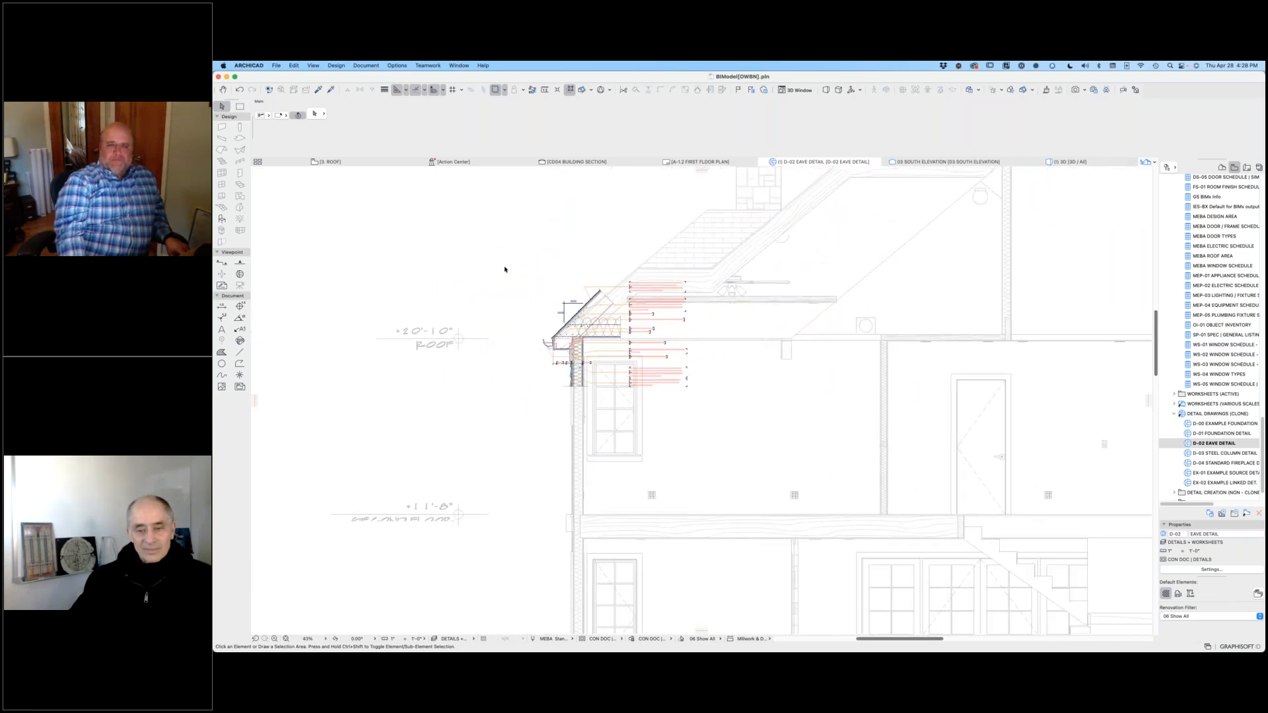
key(super+Tab)
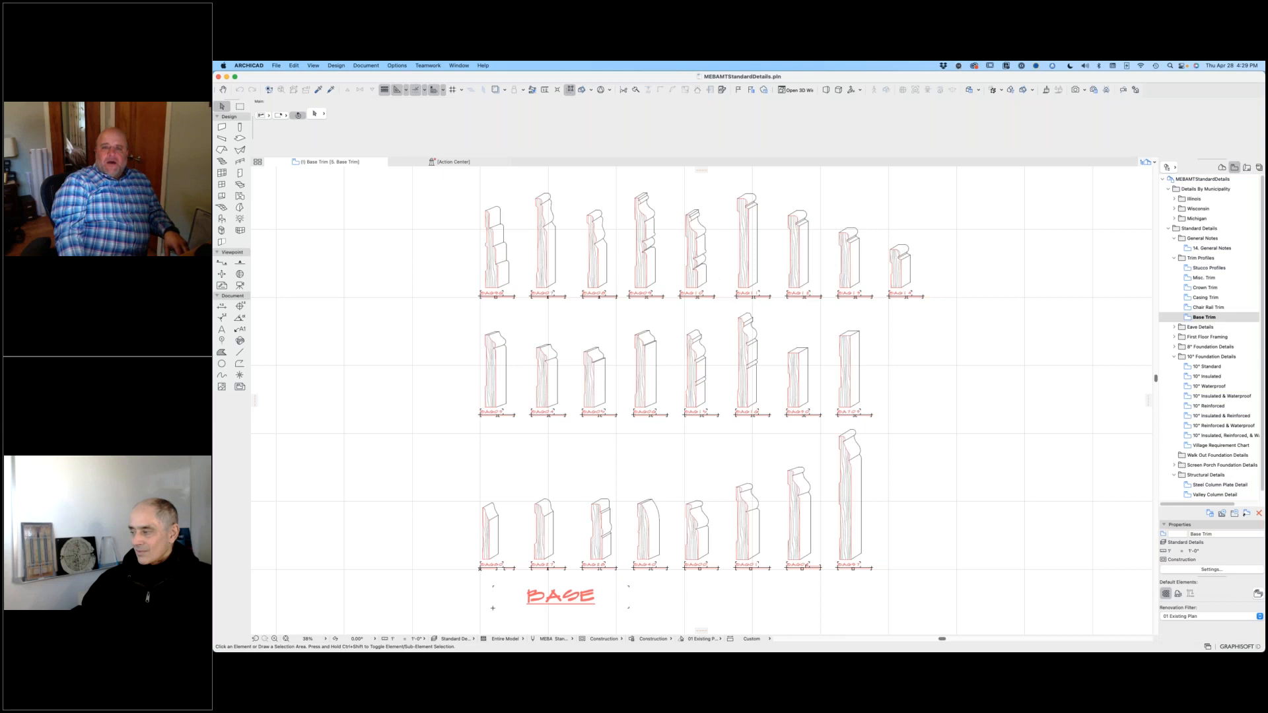
Step: Look over the Base Trim profiles and open the Stucco Profiles view from the Trim Profiles folder
scroll(950, 310, down, 5)
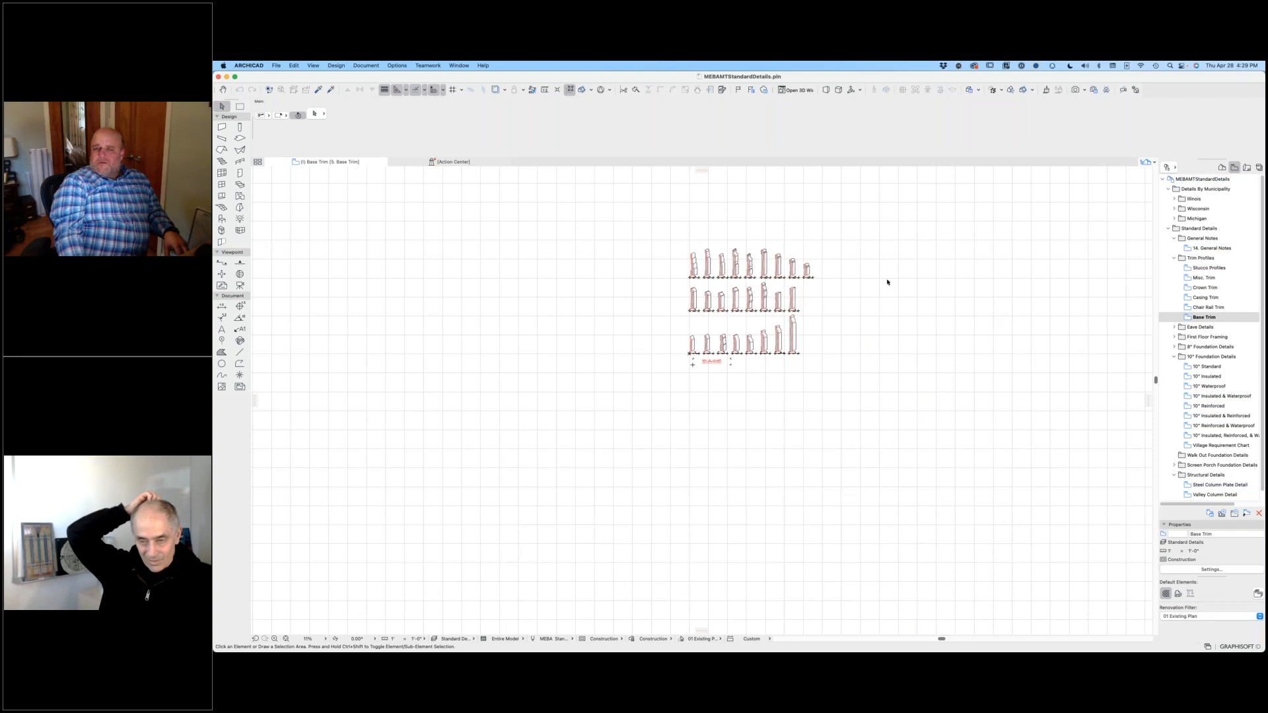
scroll(749, 264, up, 4)
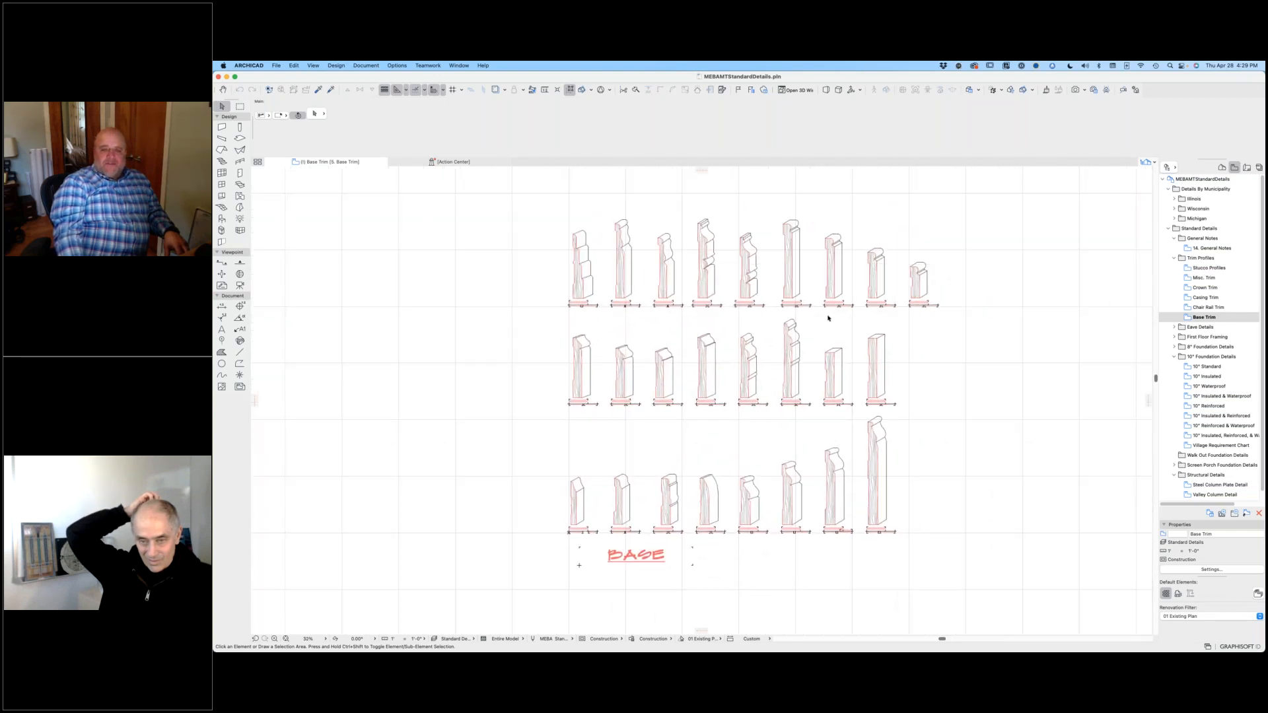
click(1192, 269)
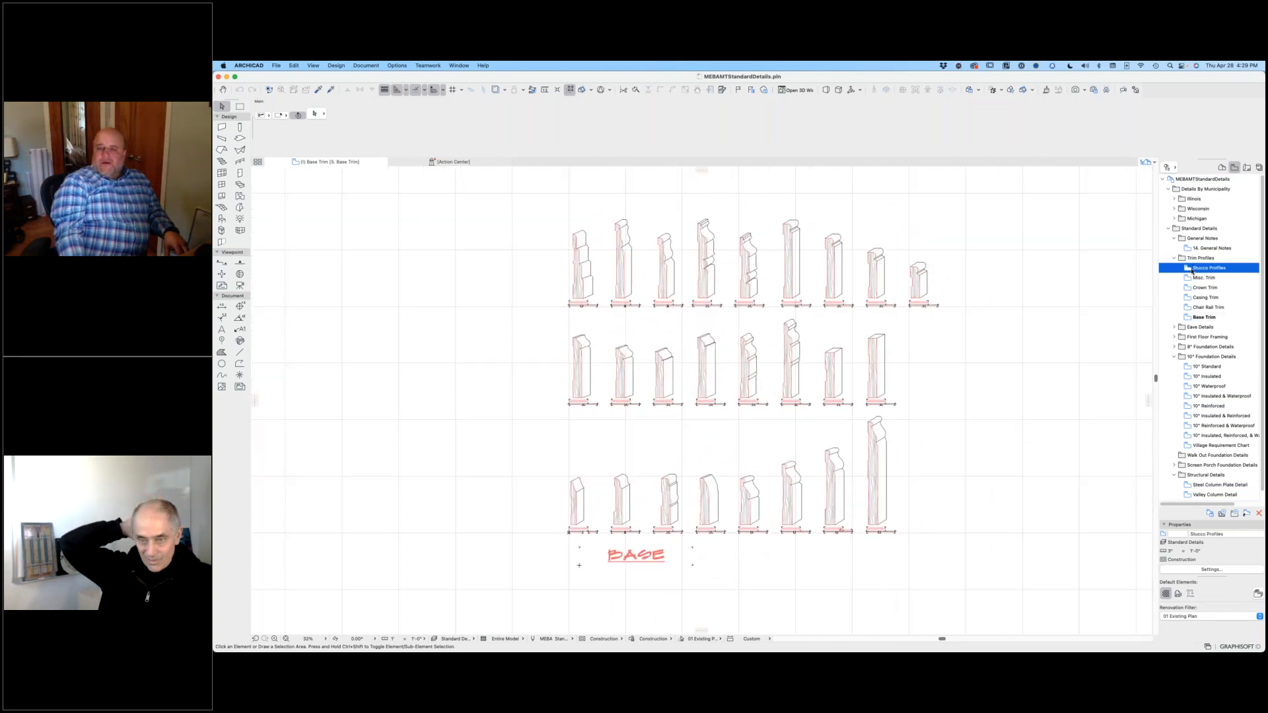
double_click(1192, 269)
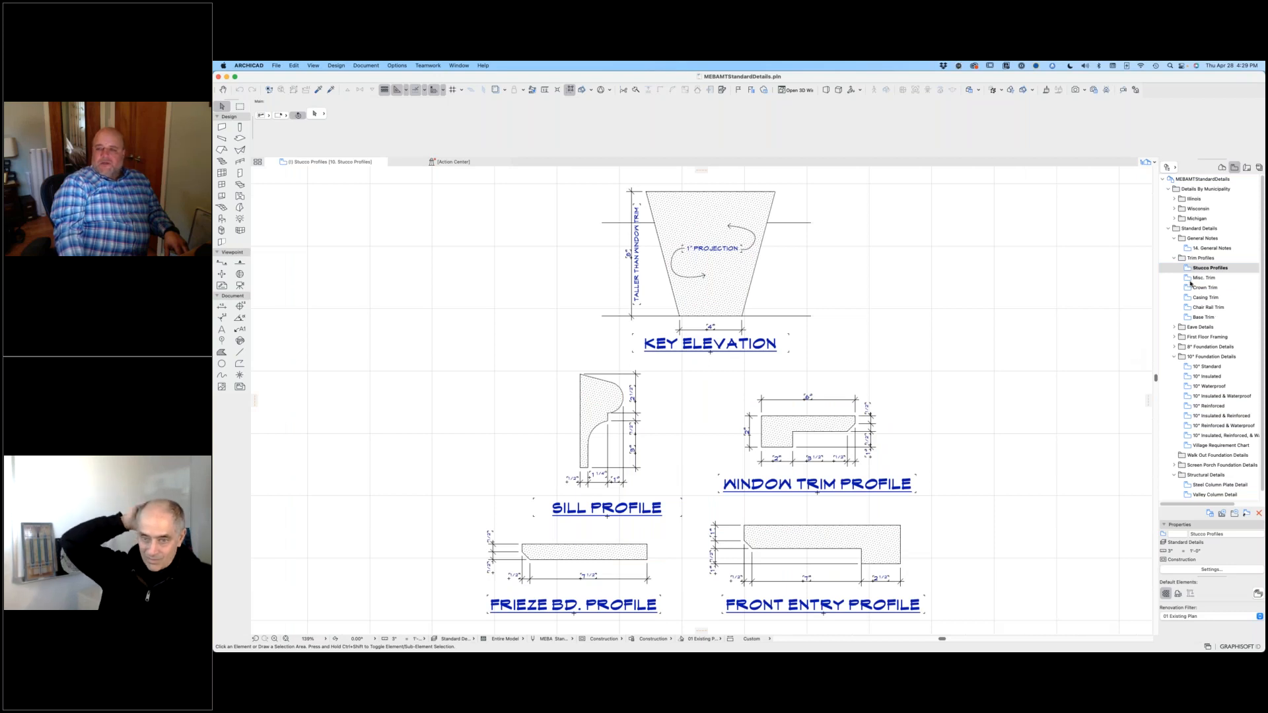
Step: Open the Crown Trim view and examine the crown profiles, their catalog sheets and the red-hatched profile up close
double_click(1194, 287)
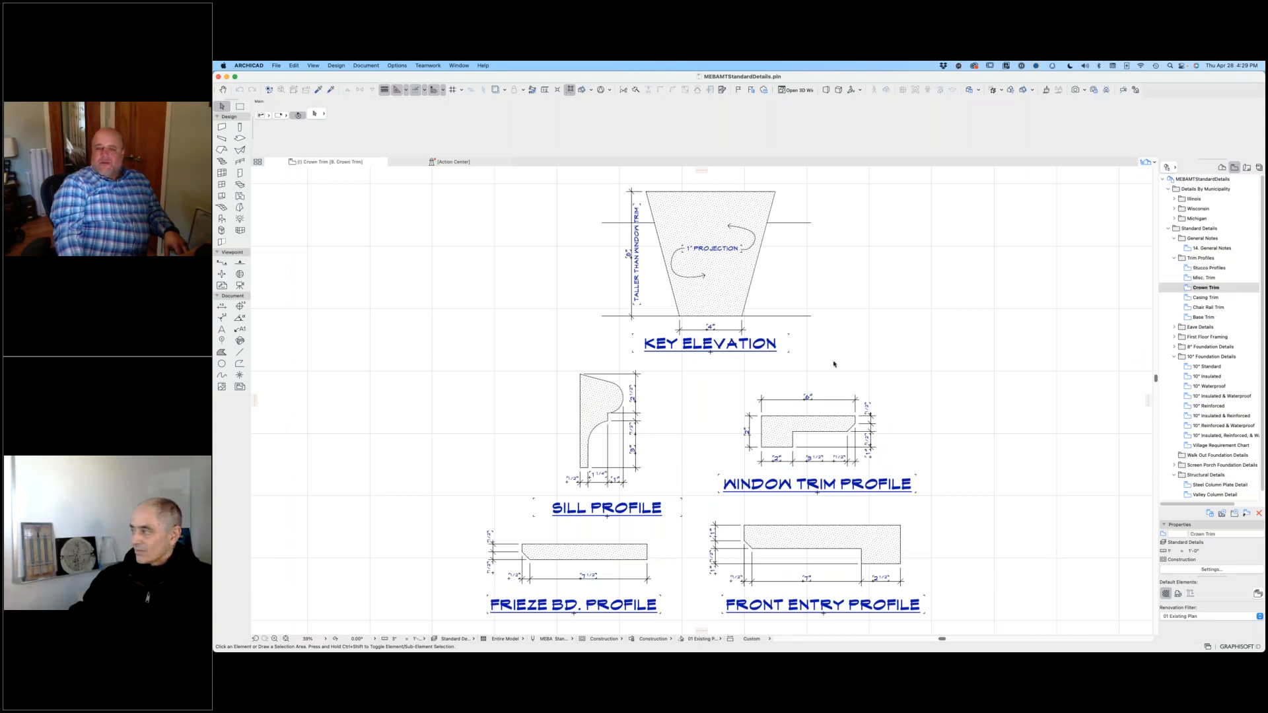
scroll(857, 368, down, 5)
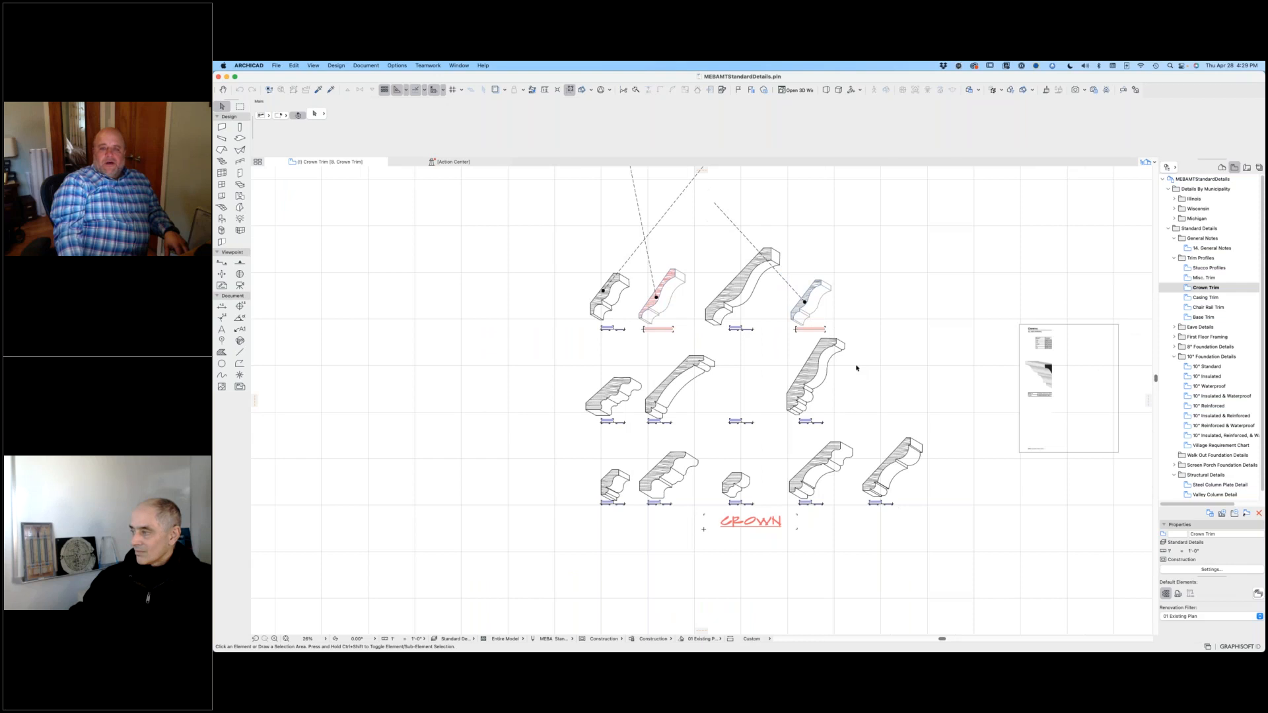
scroll(726, 255, up, 10)
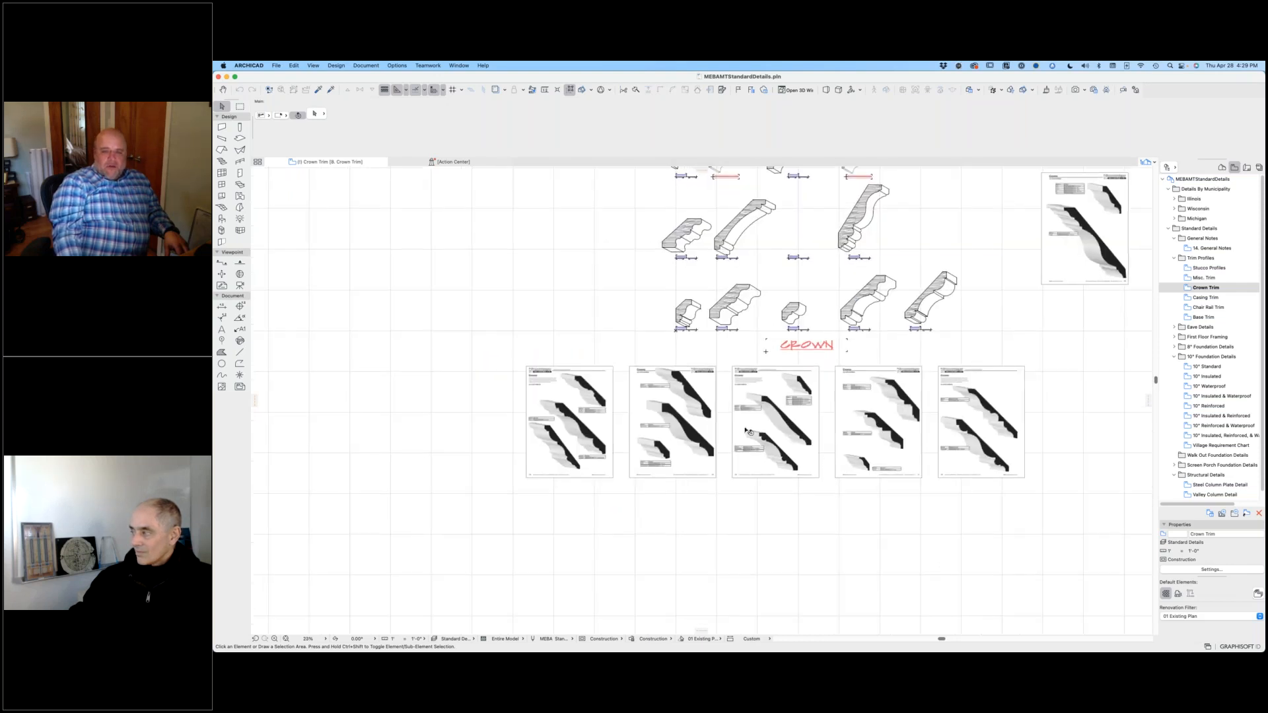
scroll(925, 263, down, 6)
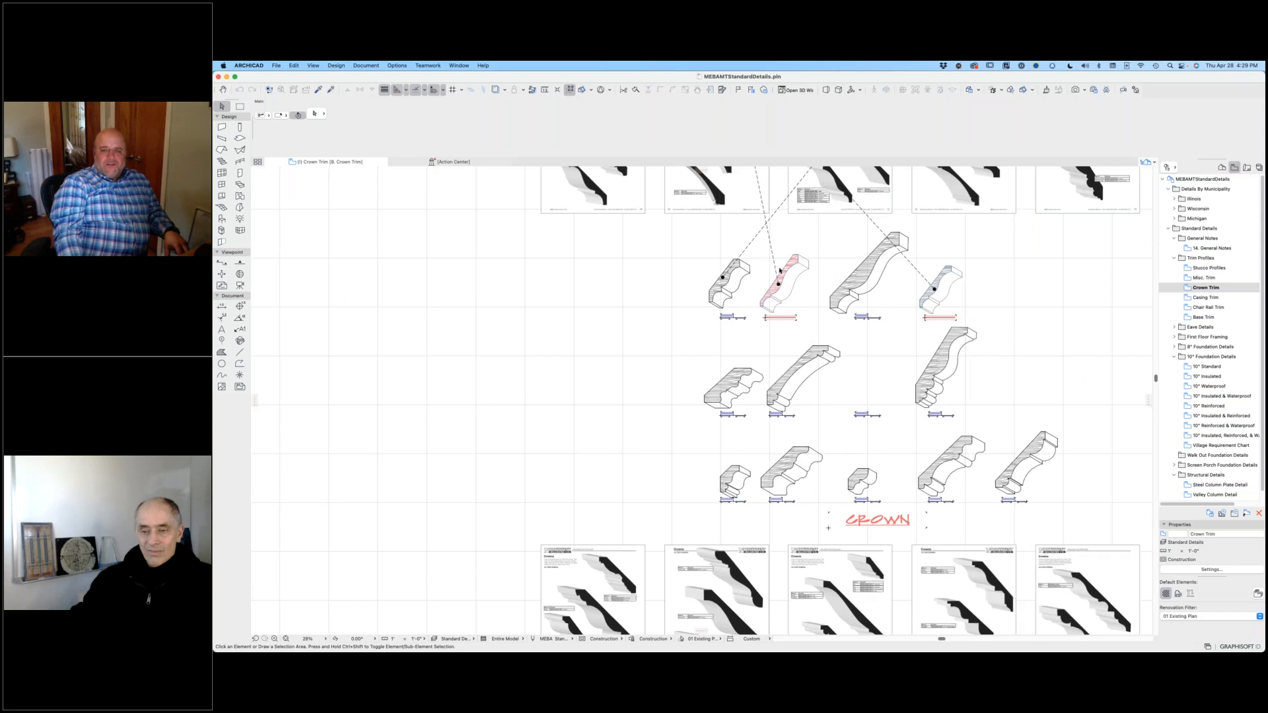
scroll(771, 276, up, 8)
scroll(821, 252, up, 3)
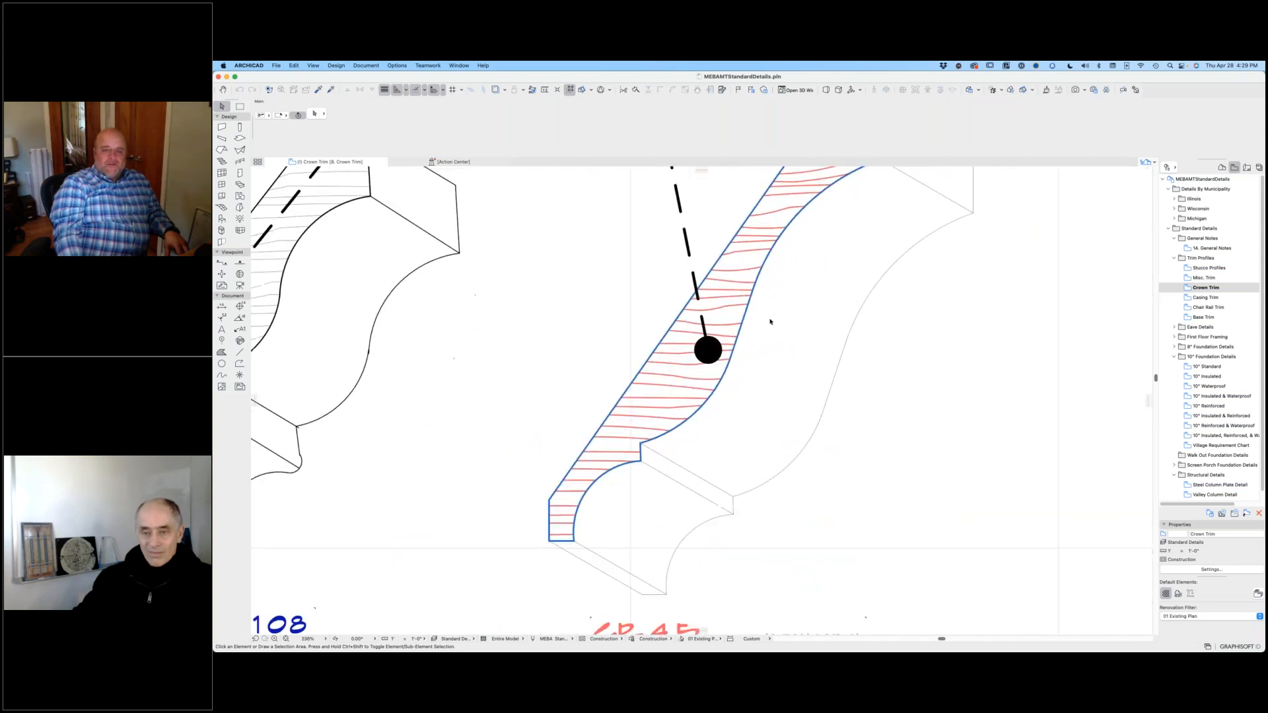
scroll(758, 426, down, 4)
scroll(861, 396, down, 1)
scroll(921, 386, down, 3)
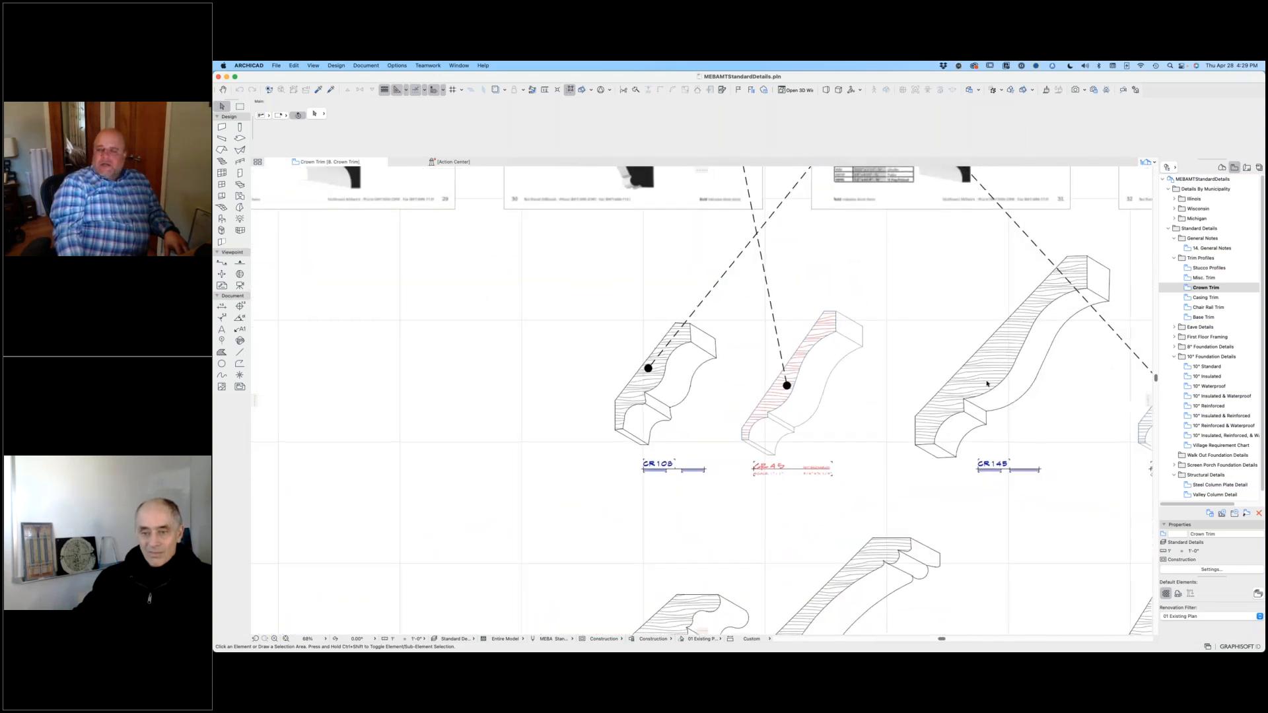
Step: Expand the 8" Foundation Details folder and collapse the Trim Profiles folder under Standard Details
click(1175, 347)
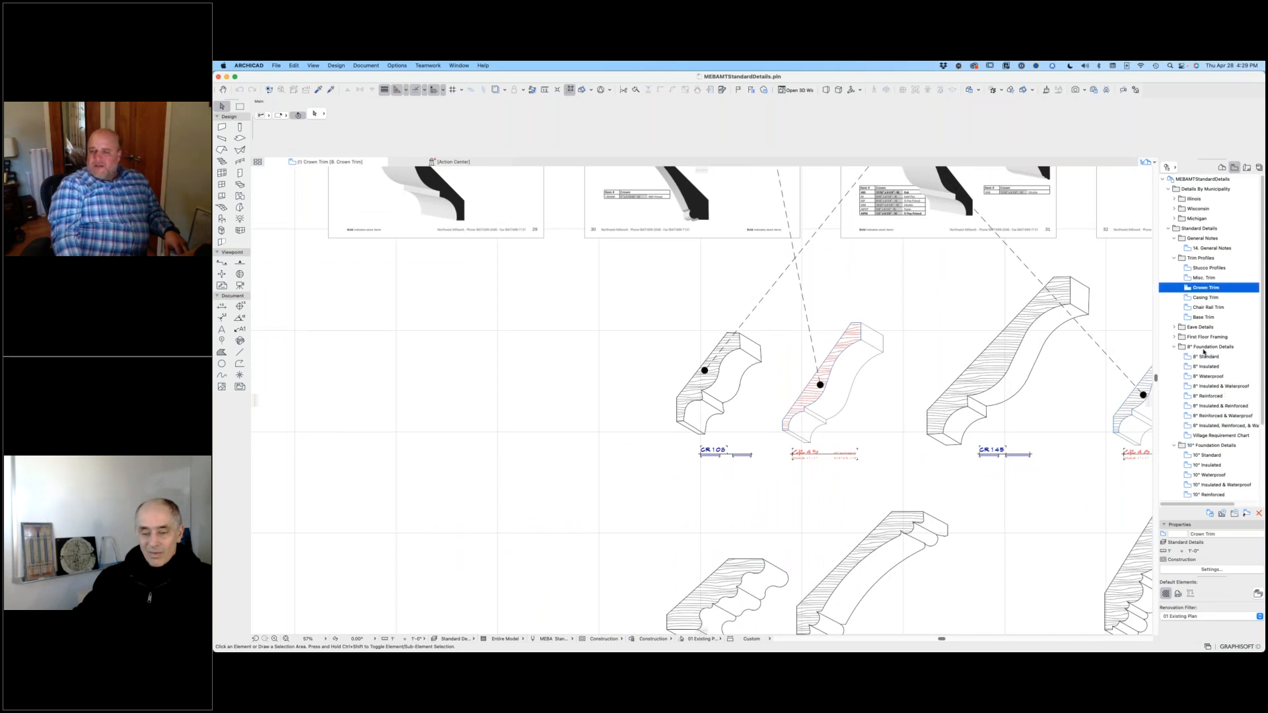
click(1169, 229)
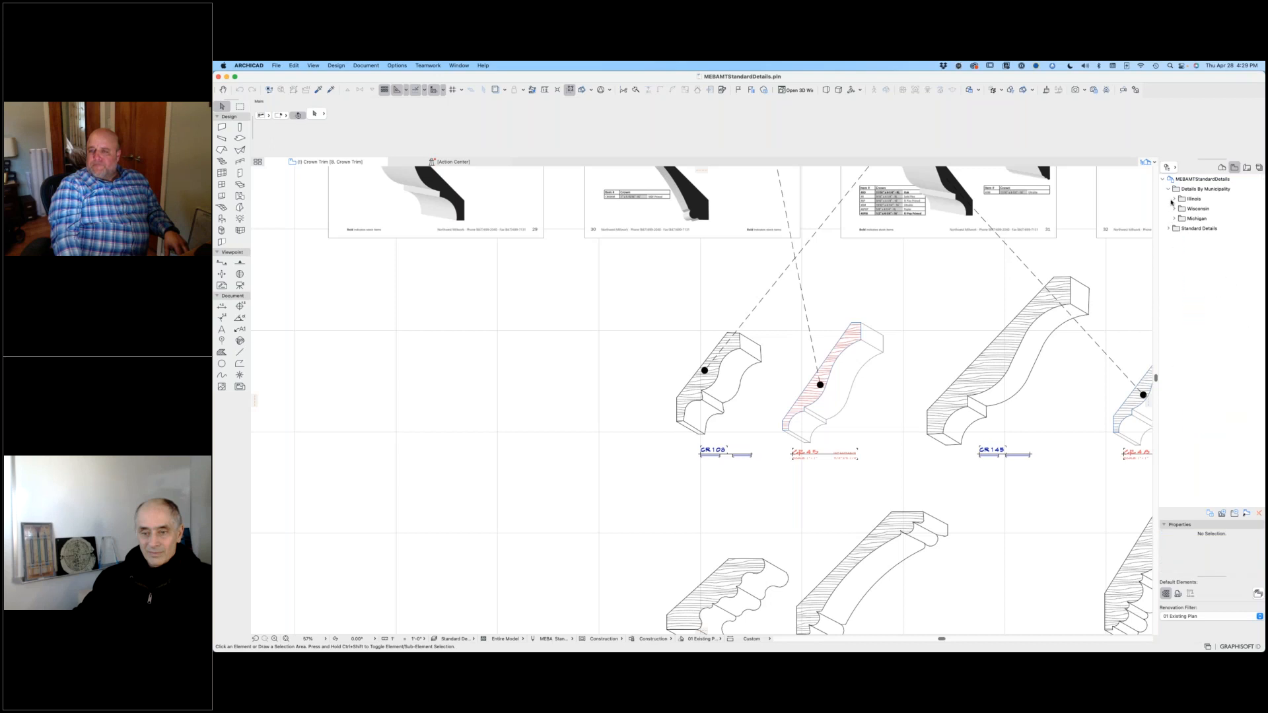
click(1171, 194)
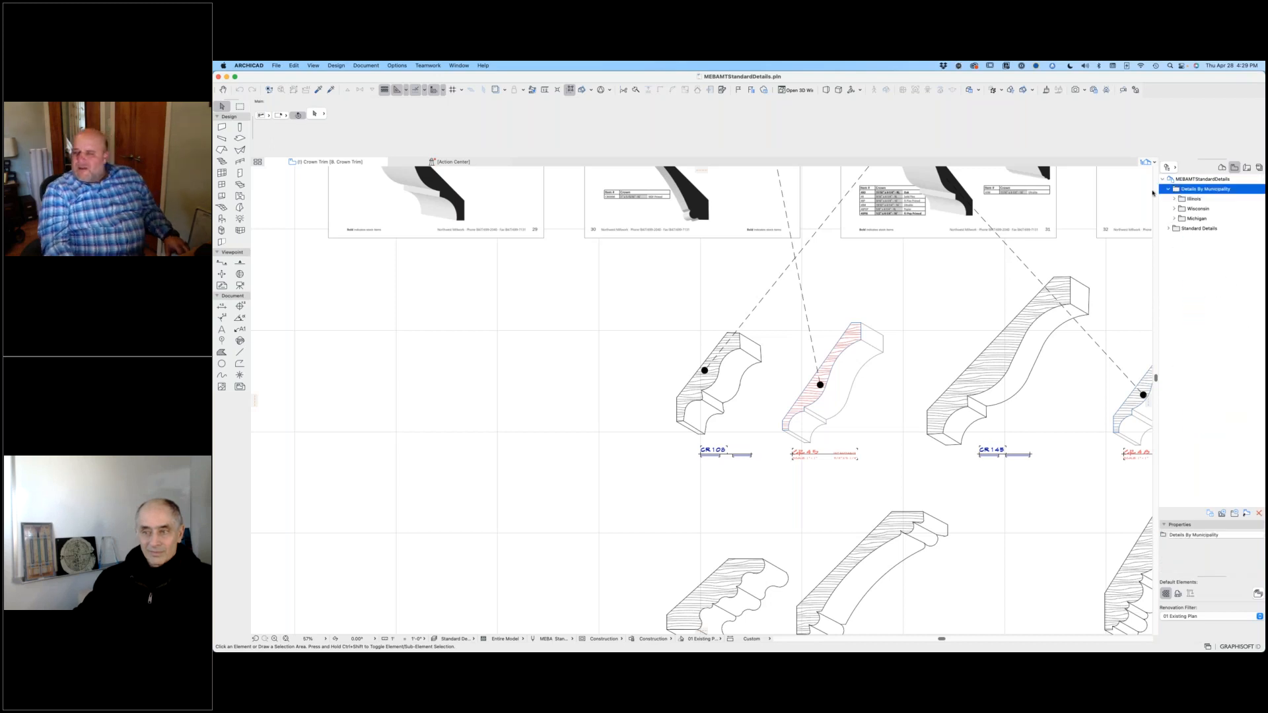
click(1168, 229)
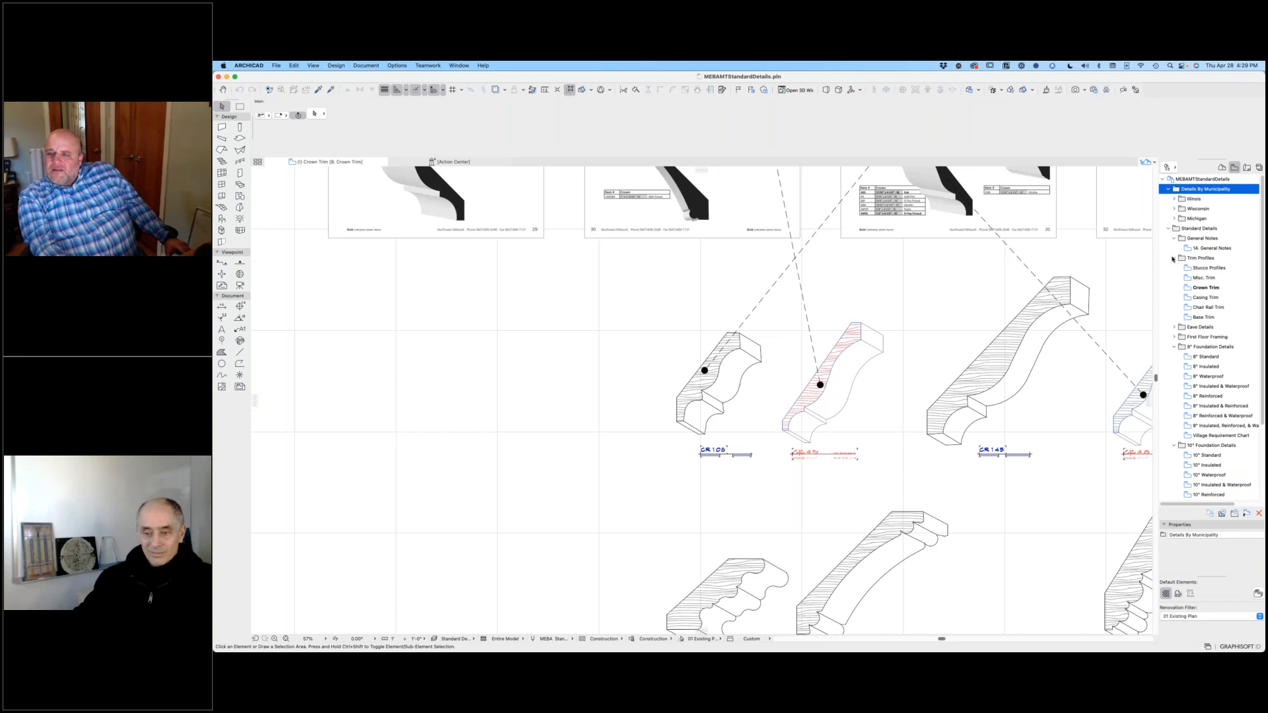
click(1175, 258)
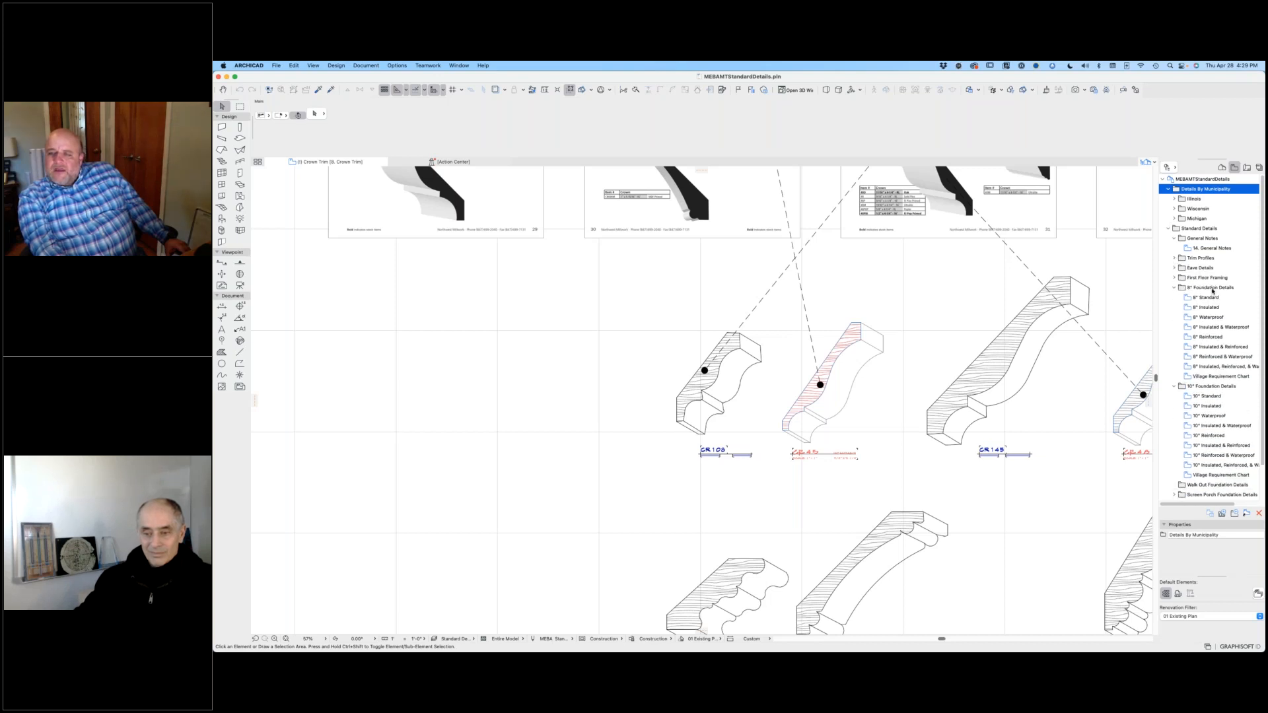
click(1212, 288)
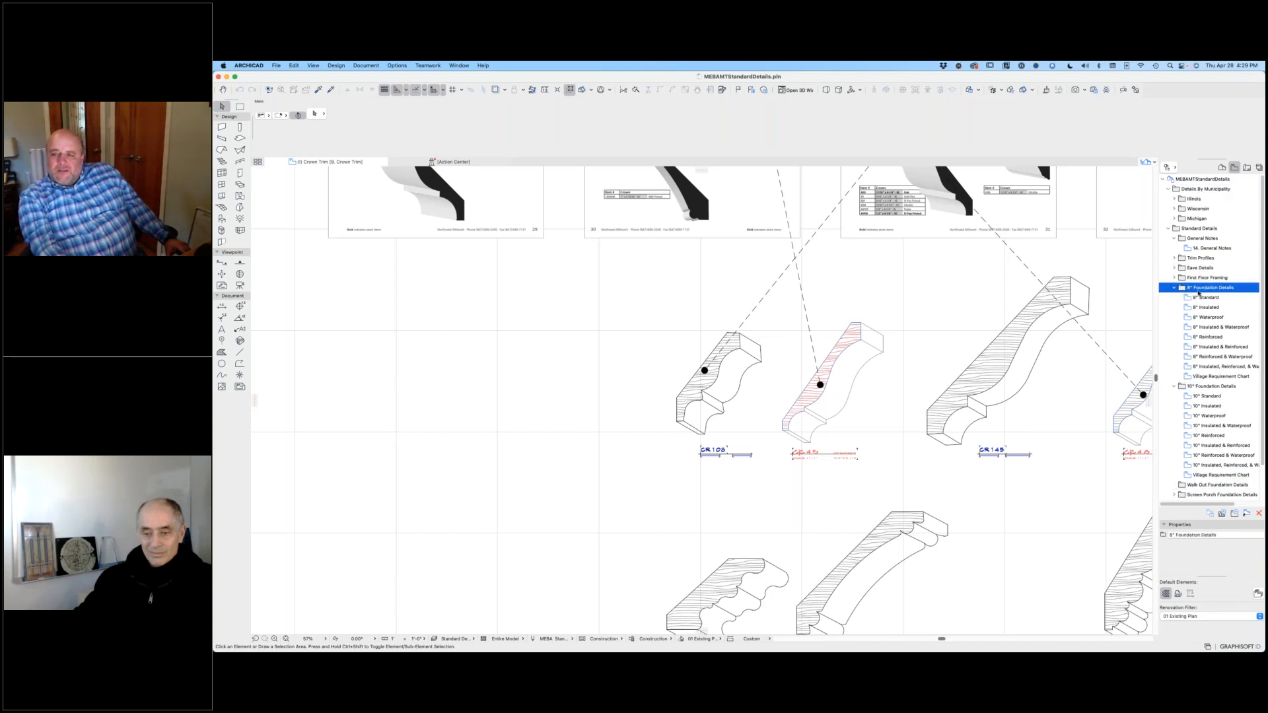
Step: Open the 8" foundation views one after another, from 8" Standard through 8" Insulated & Reinforced, to compare the variants
double_click(1206, 299)
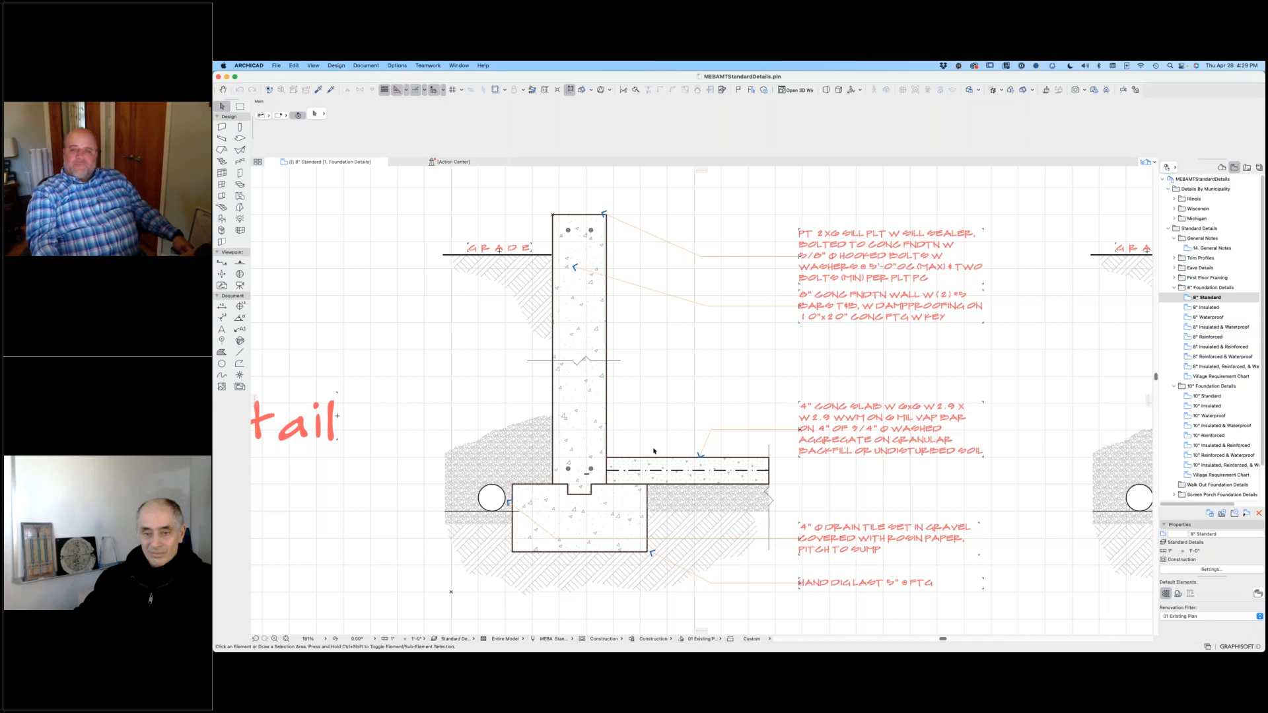
double_click(1187, 308)
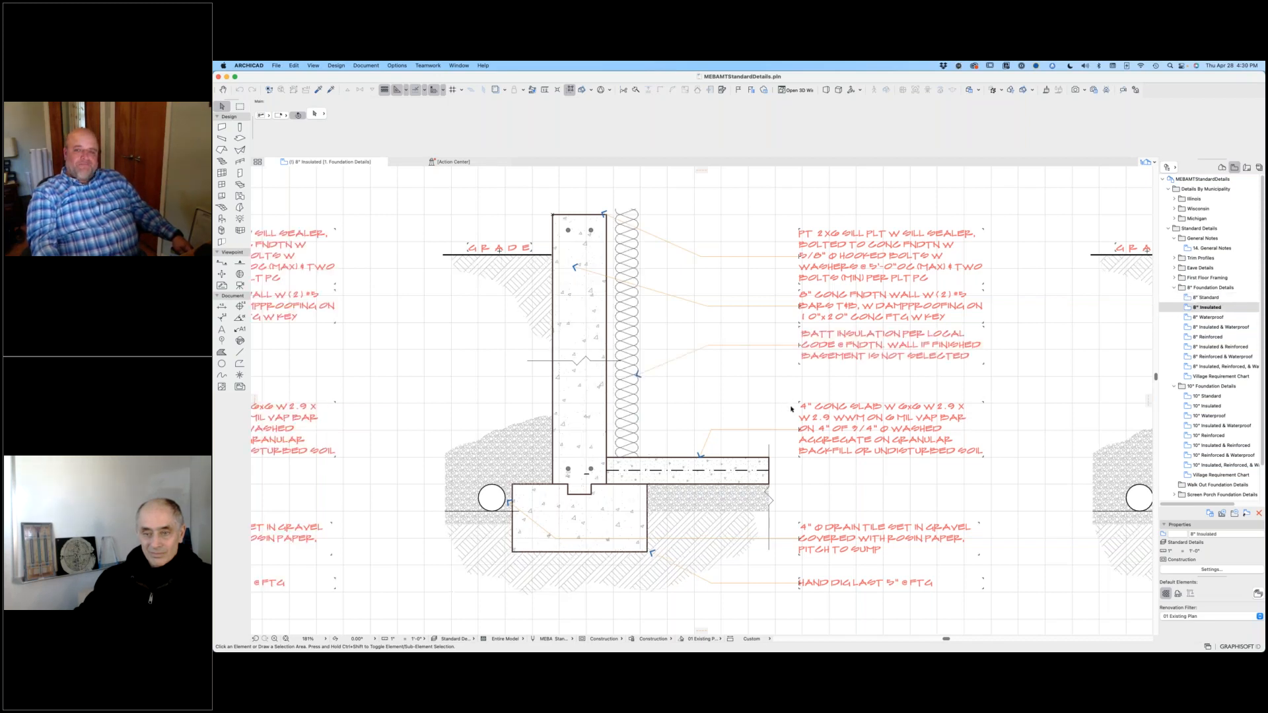
double_click(1194, 318)
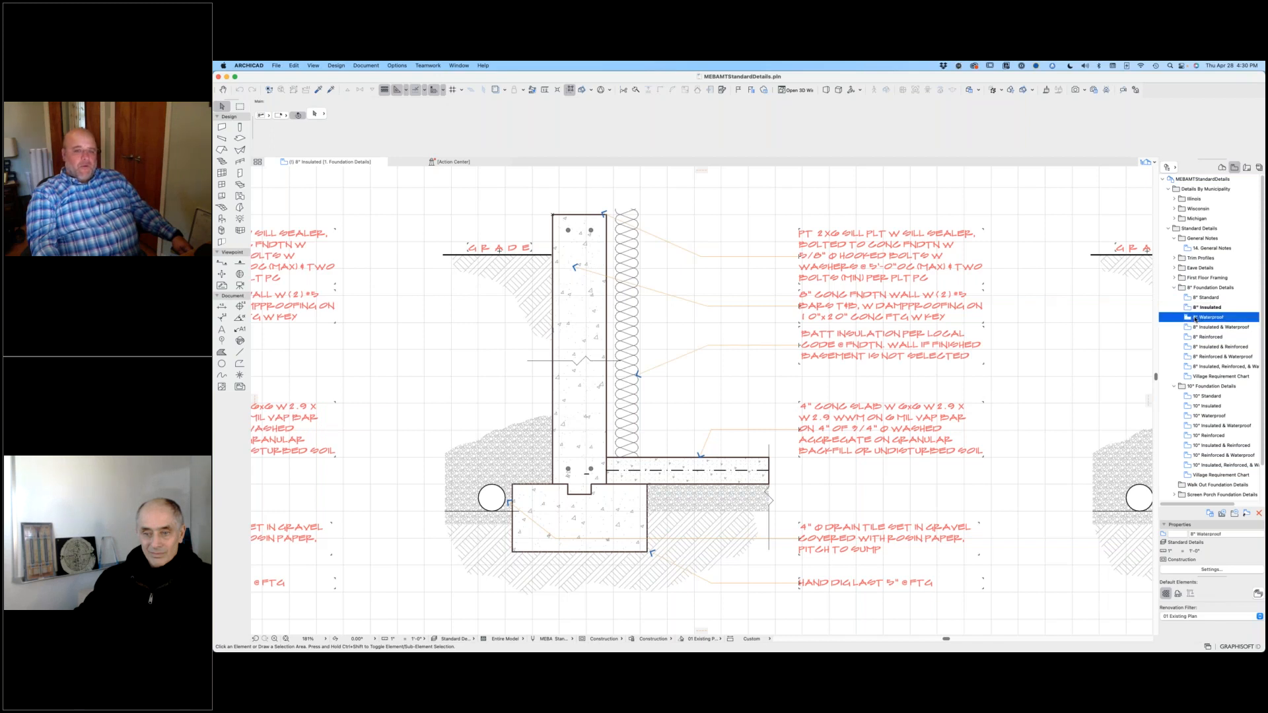
double_click(1192, 328)
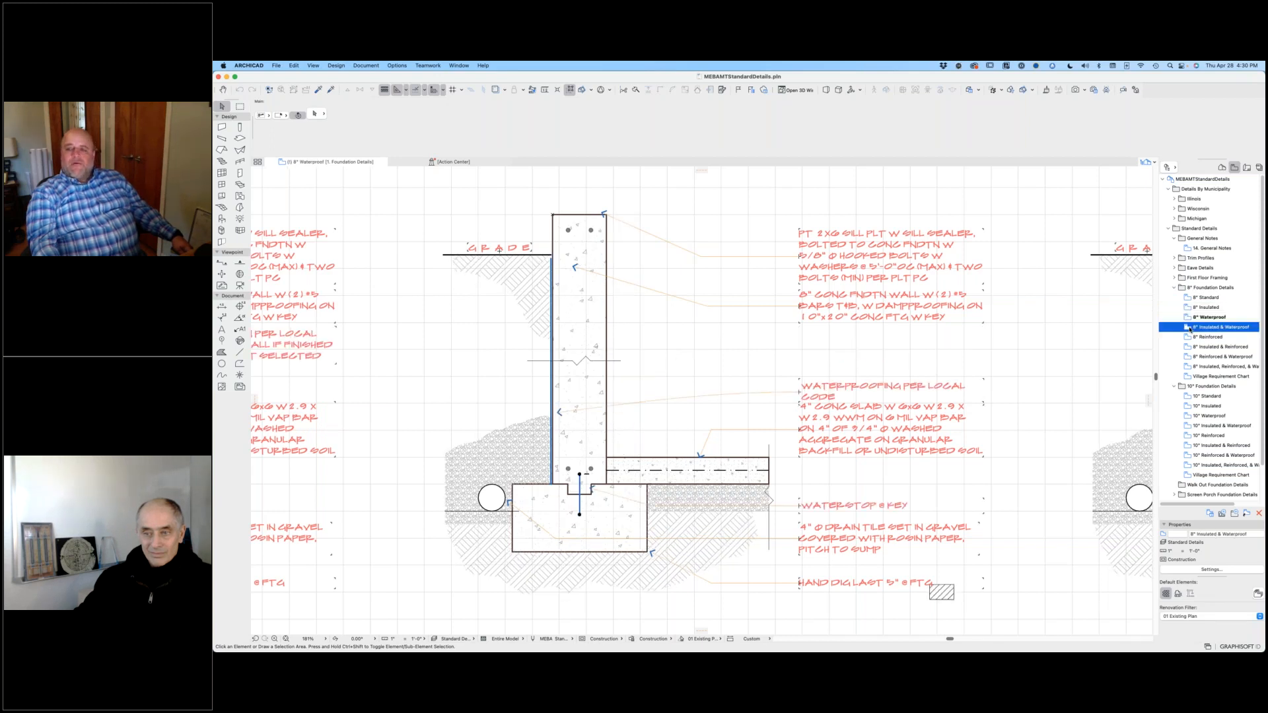
double_click(1192, 337)
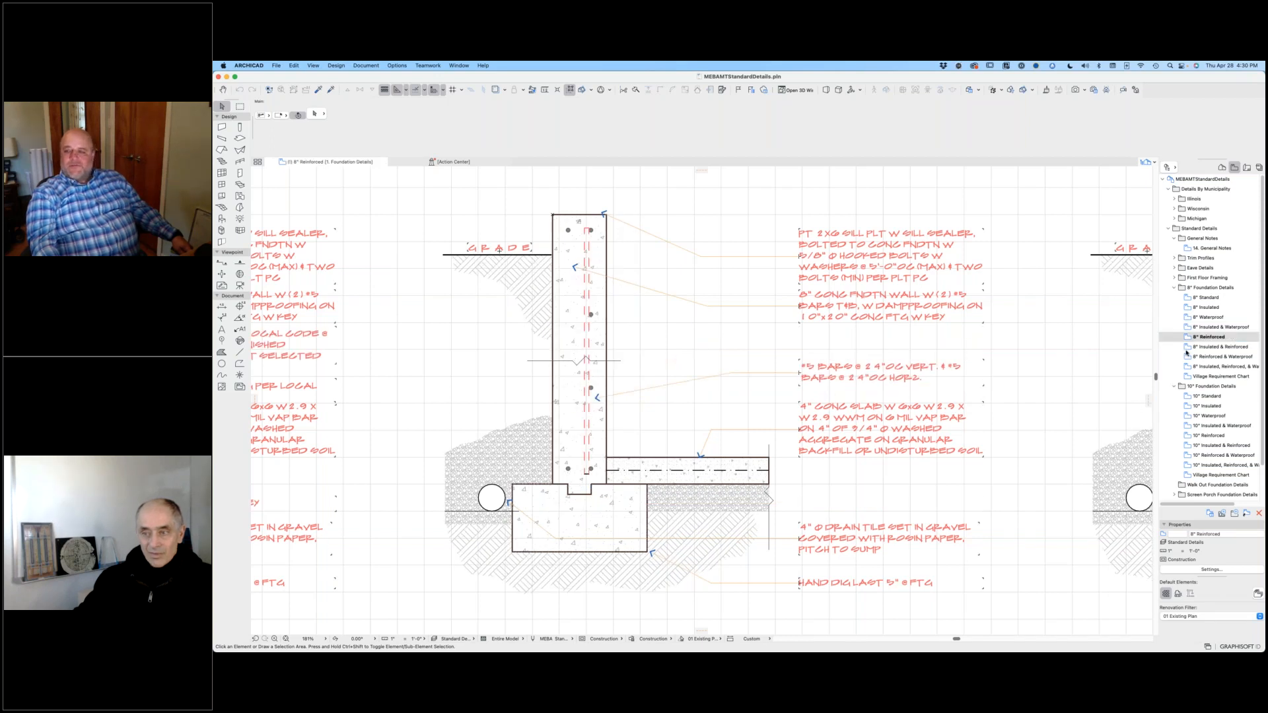
double_click(1189, 348)
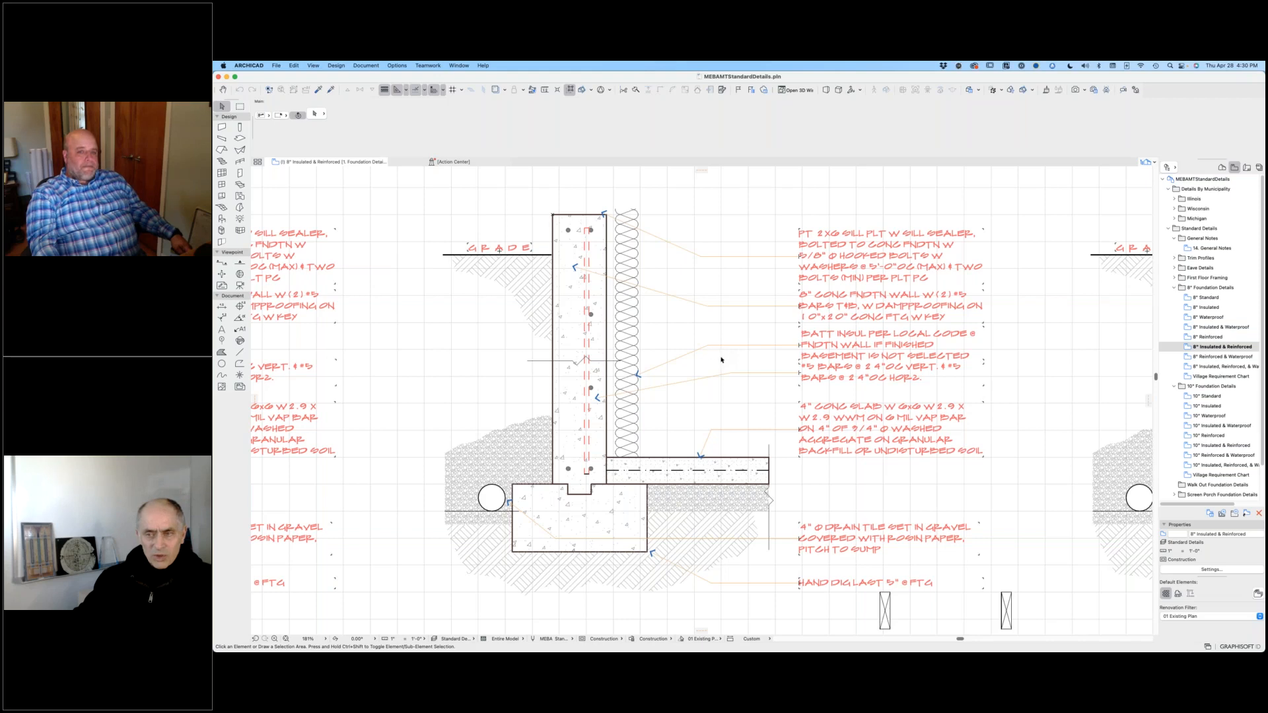
Step: Examine the whole grid of foundation details, comparing the 8" and 10" rows across their variants and inspecting the 10" notes up close
scroll(724, 334, down, 10)
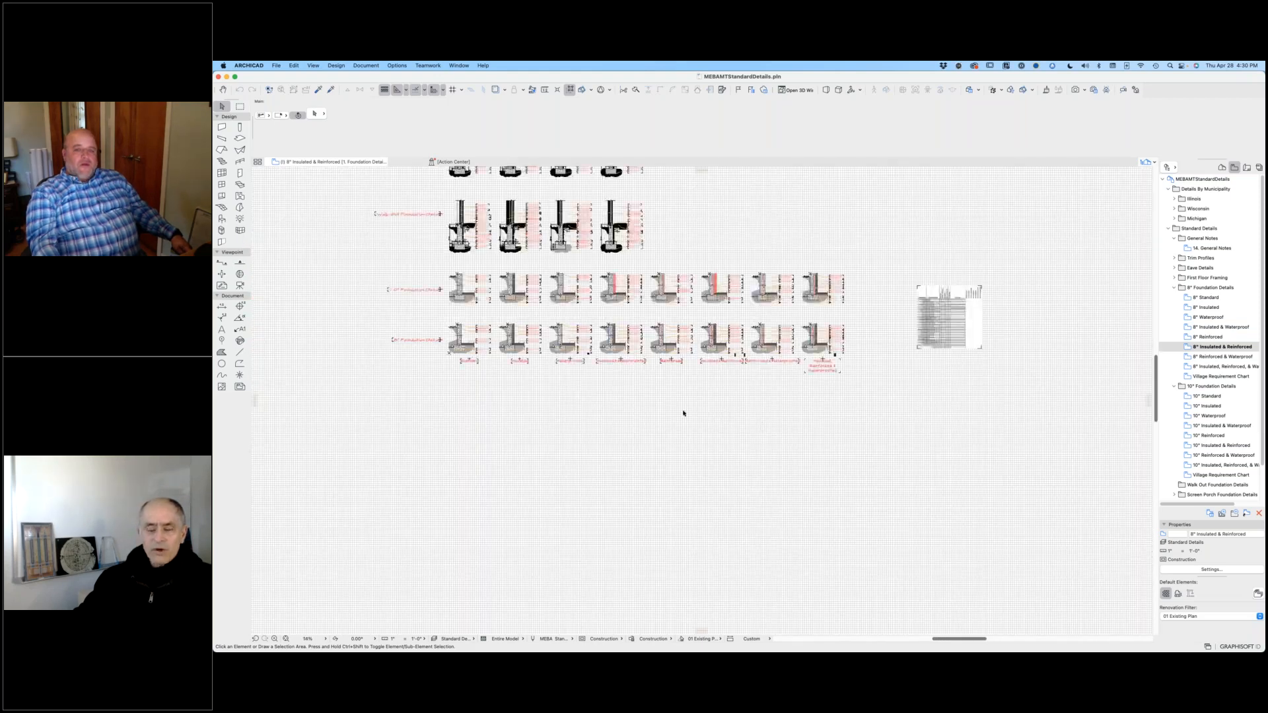
middle_drag(636, 396, 676, 426)
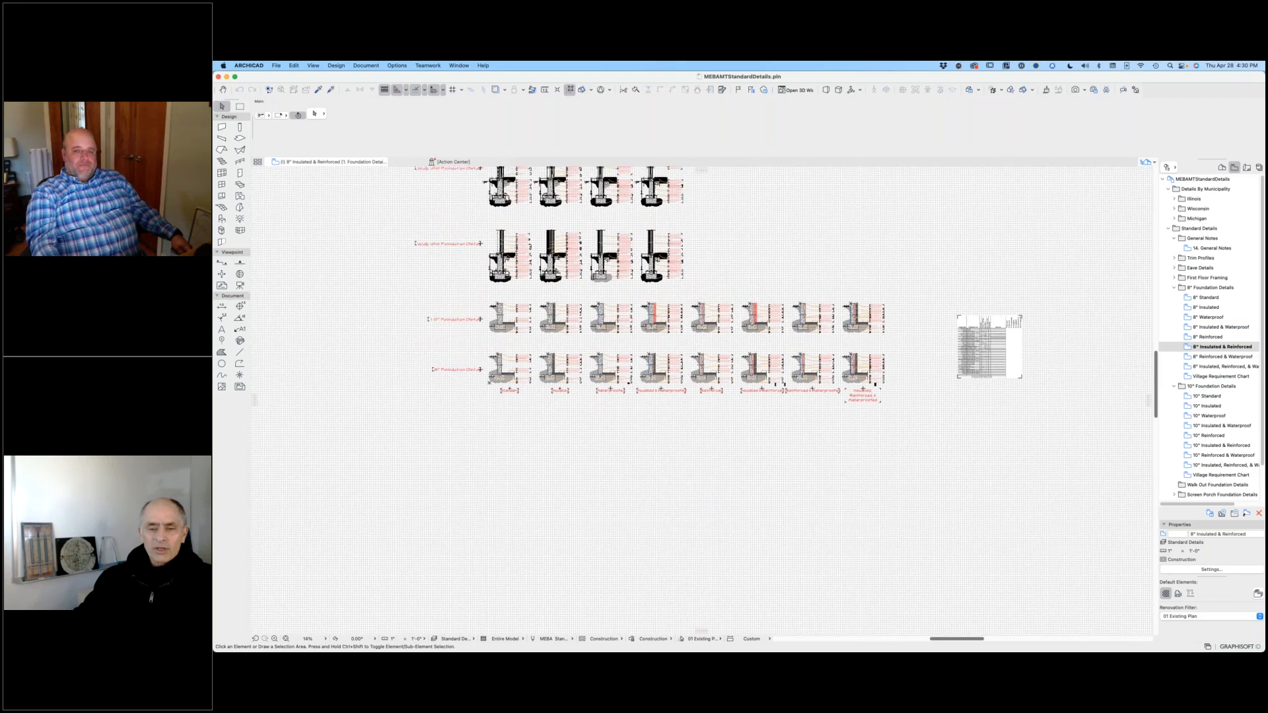
scroll(529, 381, up, 5)
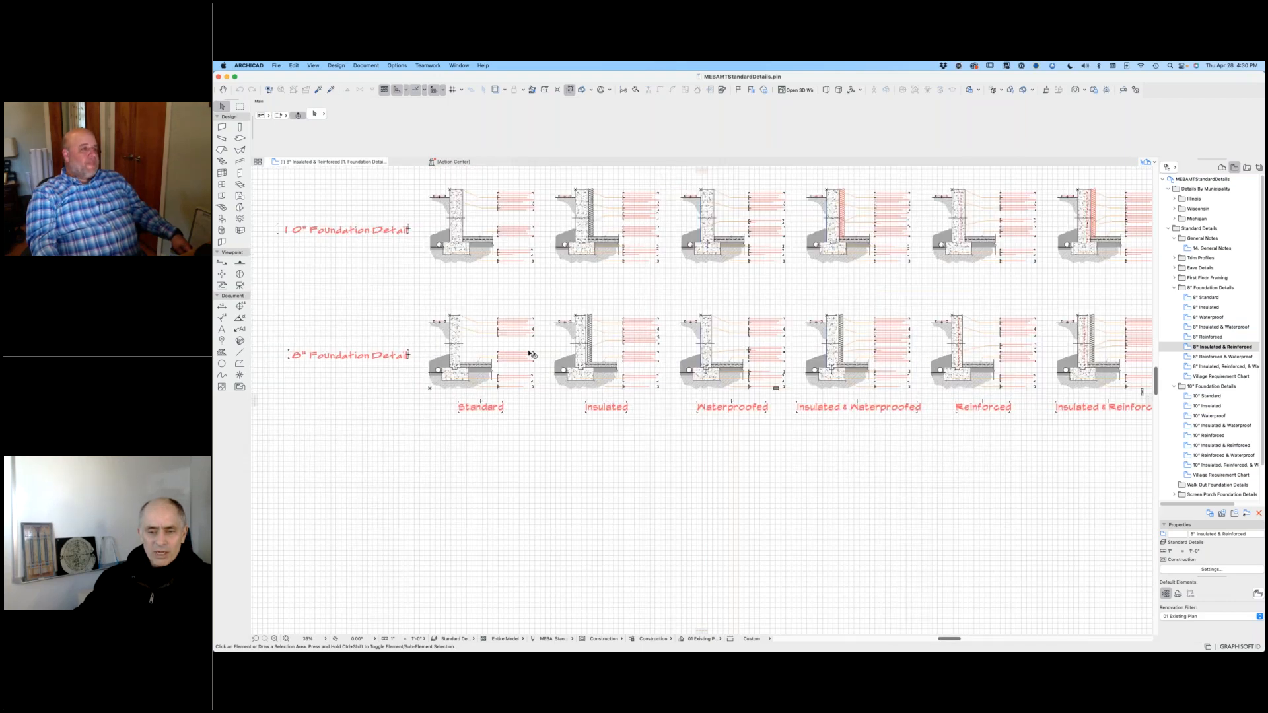
scroll(537, 335, up, 2)
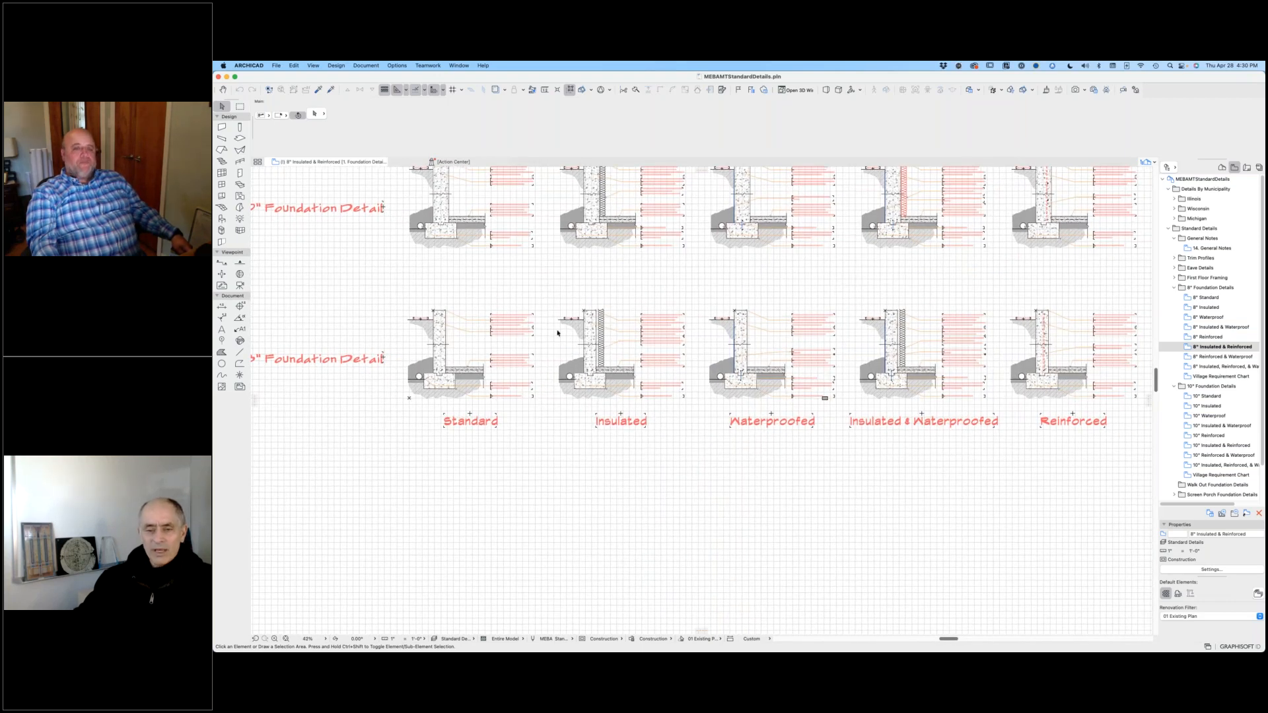
middle_drag(644, 366, 716, 430)
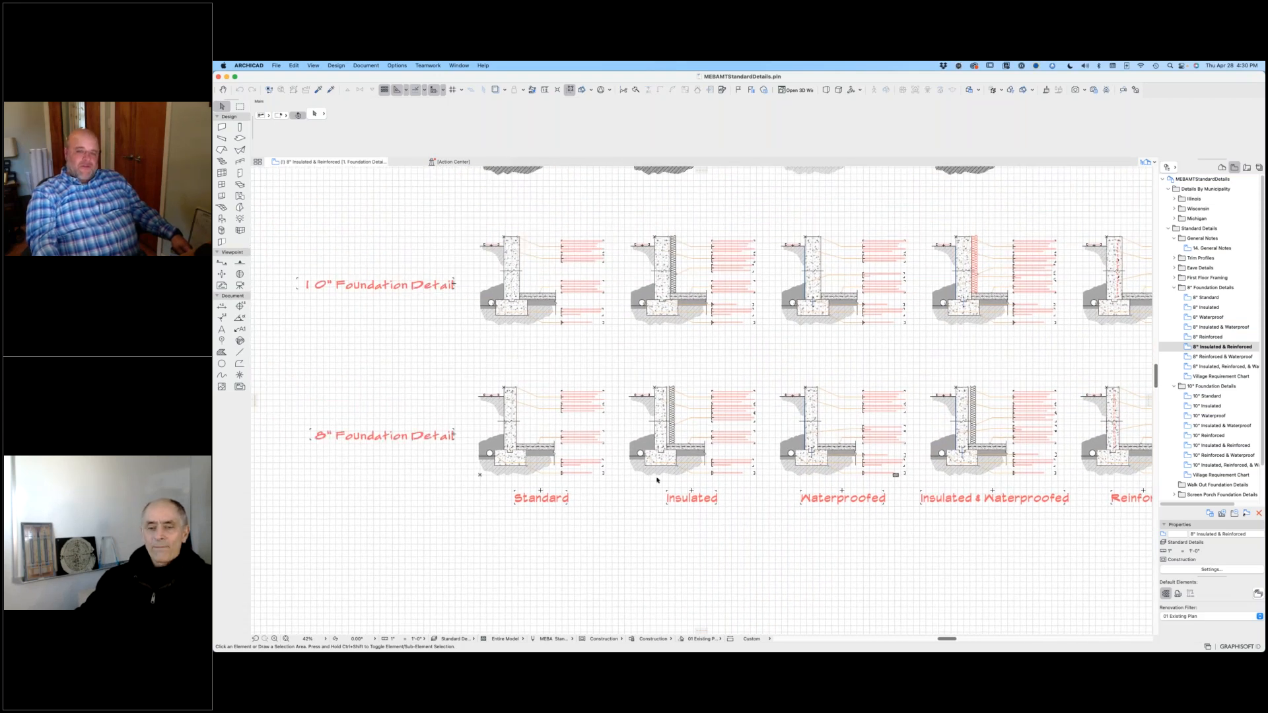
scroll(512, 455, down, 2)
scroll(512, 454, right, 3)
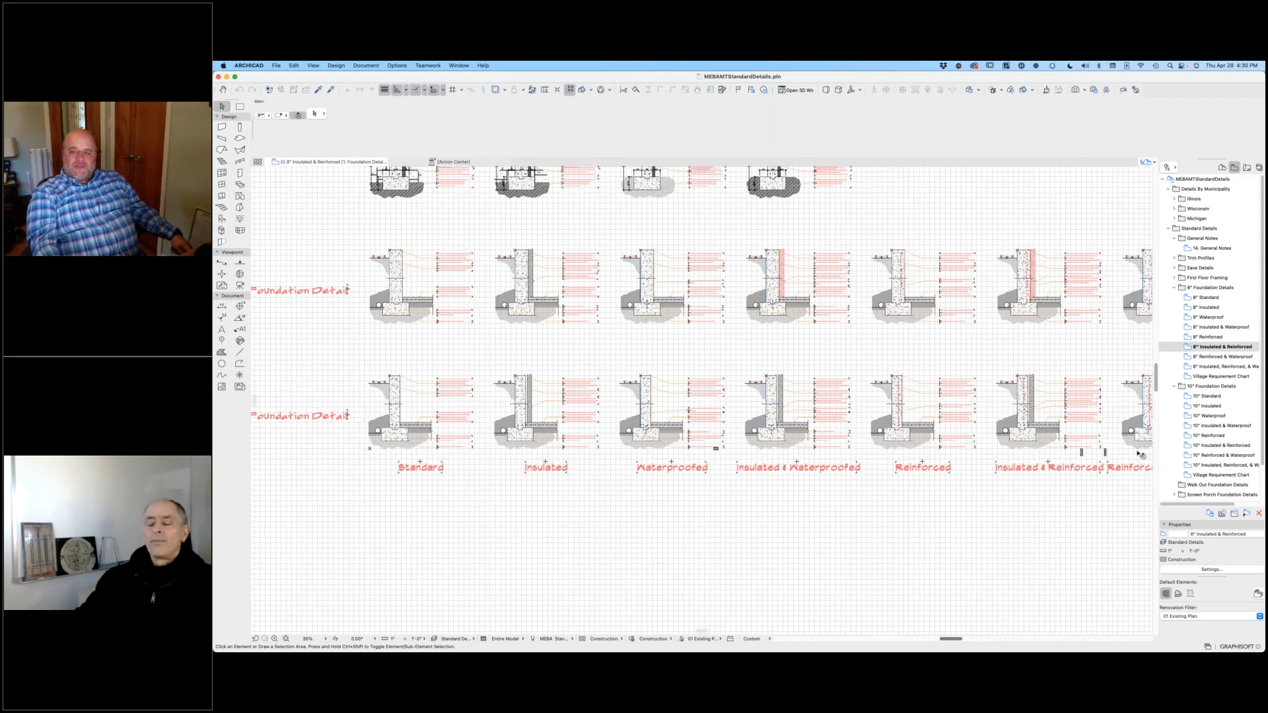
middle_drag(980, 457, 993, 501)
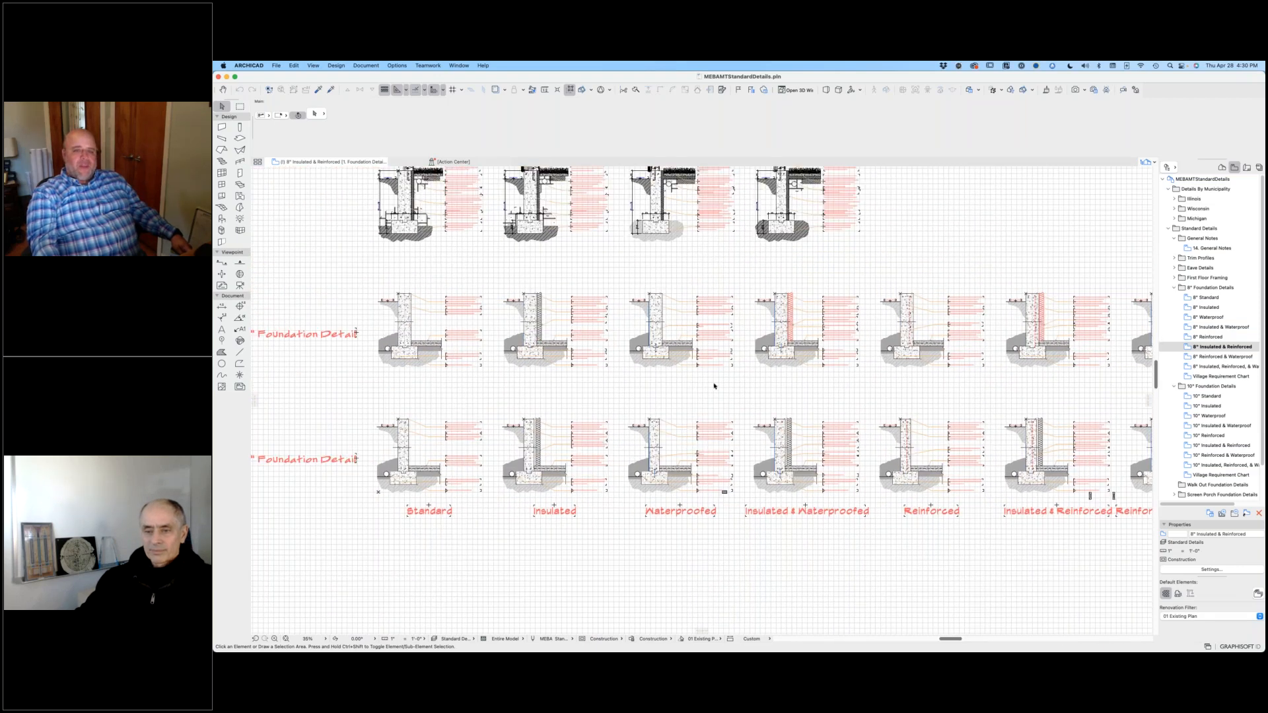
scroll(714, 386, up, 6)
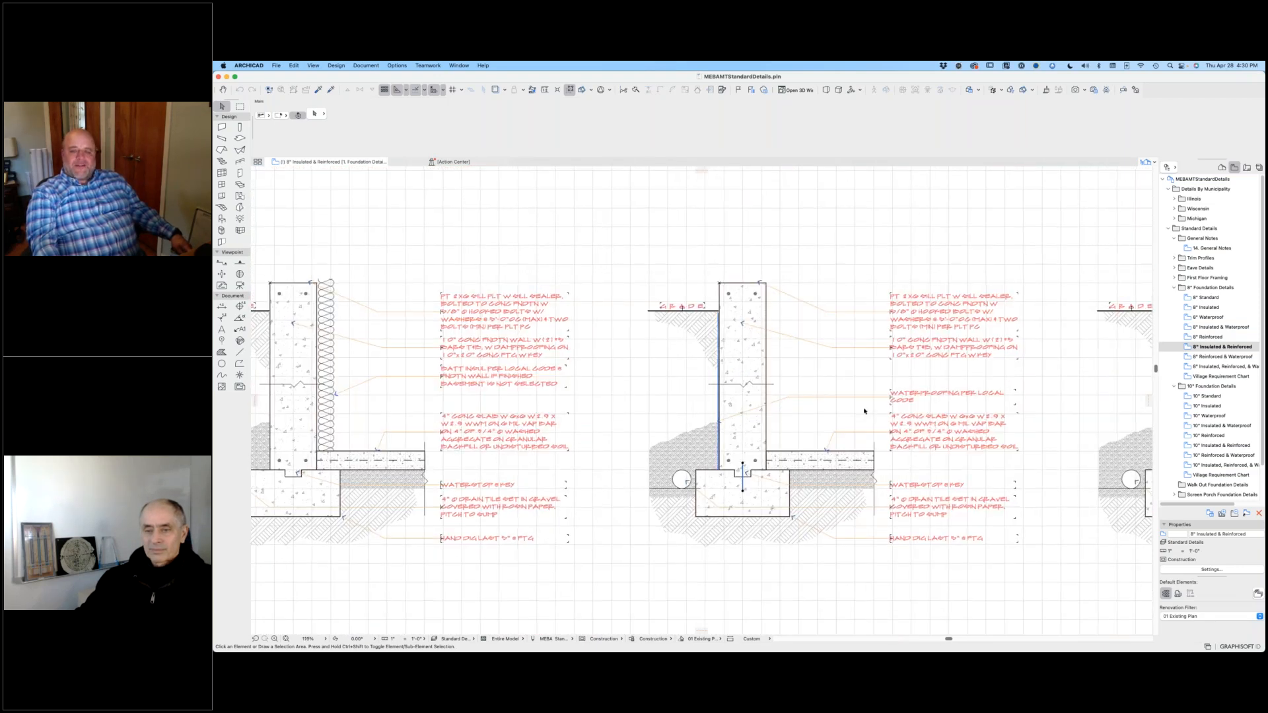
scroll(864, 411, down, 5)
scroll(824, 395, up, 4)
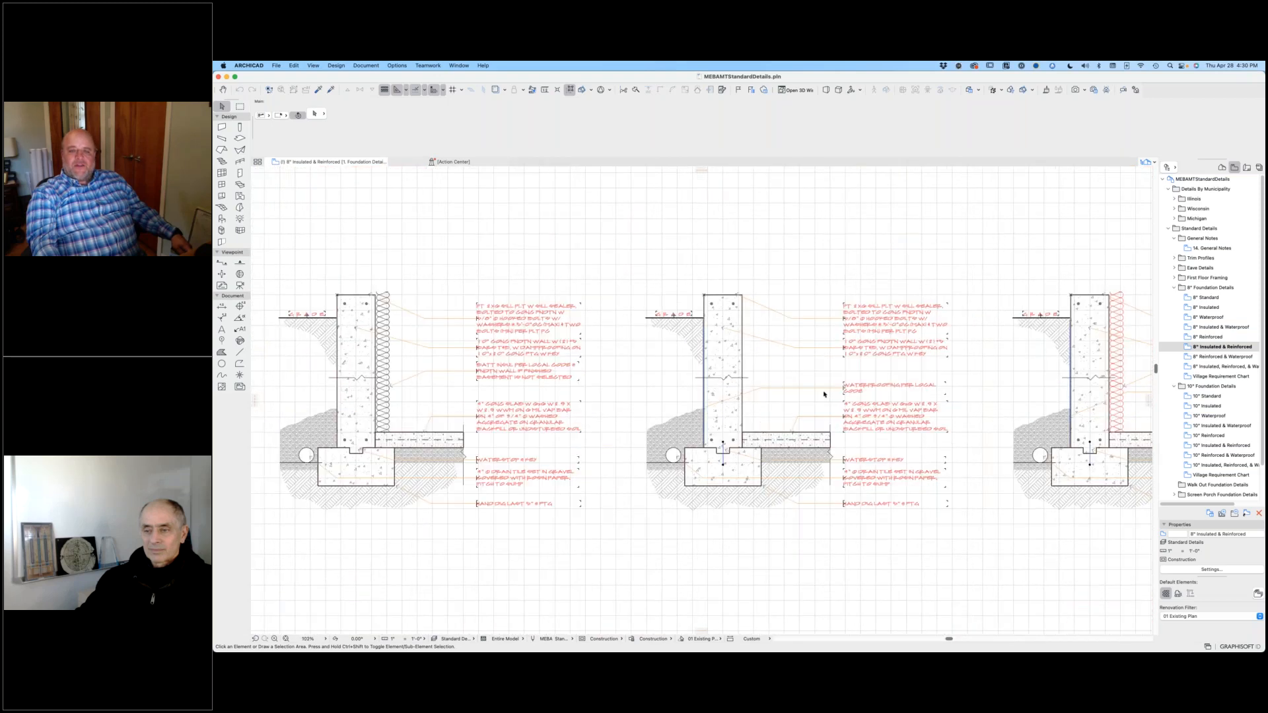
Step: Select the entire 10" Waterproofed foundation detail together with its notes
scroll(824, 394, up, 3)
click(456, 190)
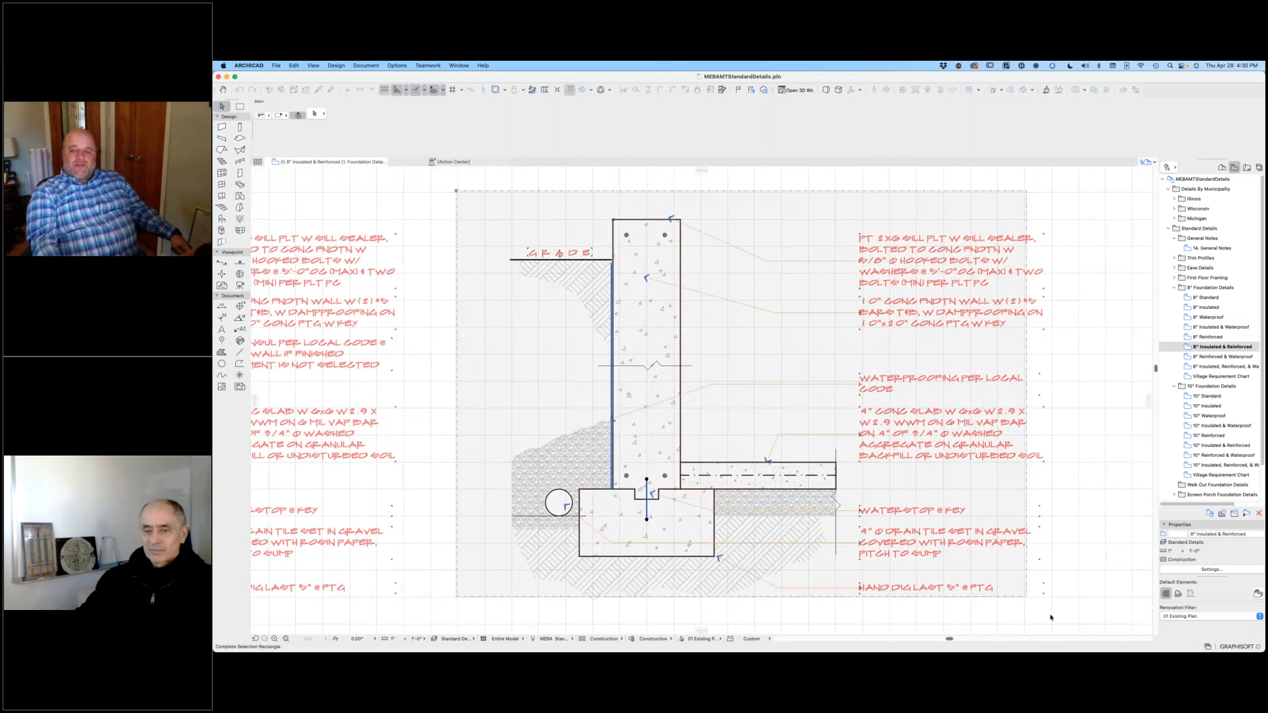
click(1095, 620)
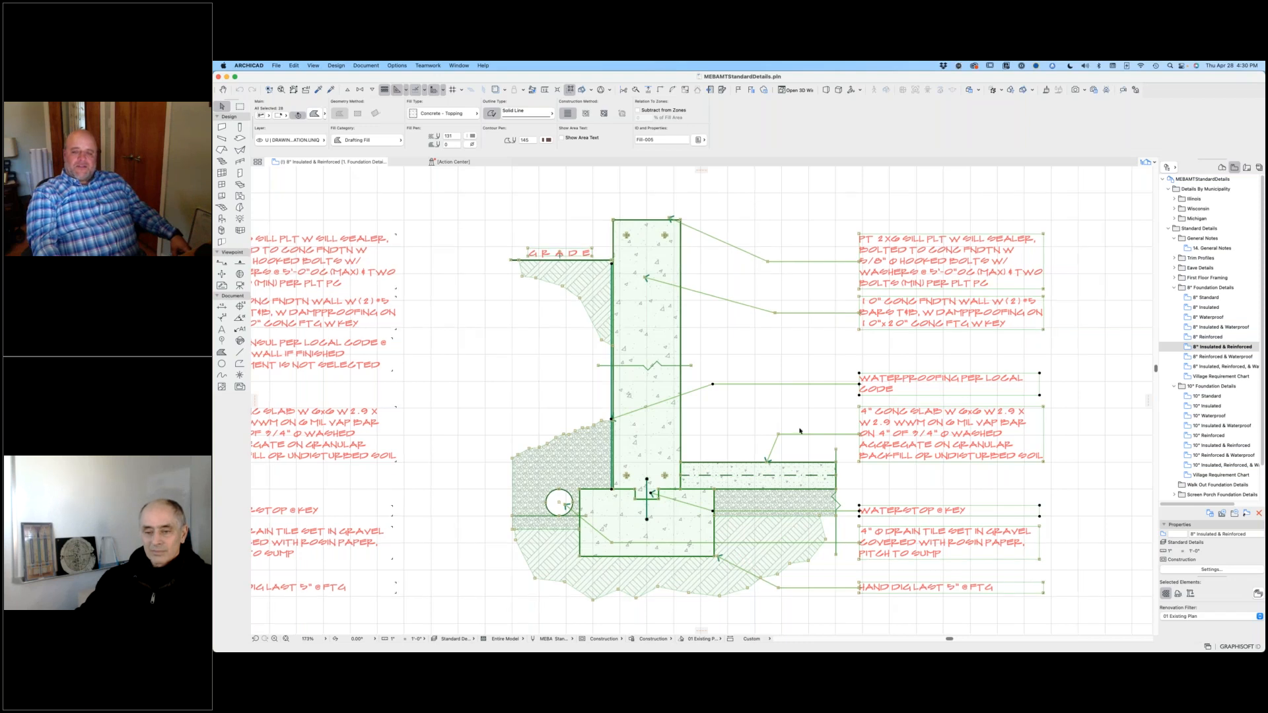
scroll(800, 431, down, 10)
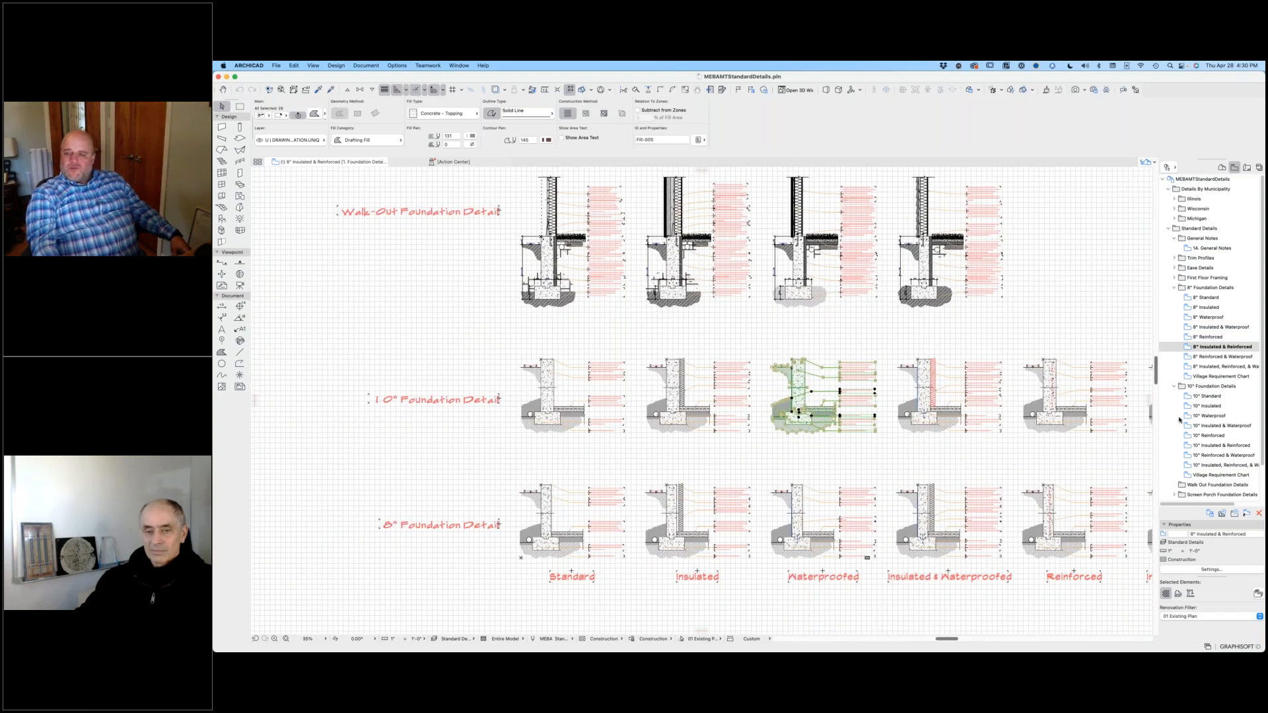
Step: Expand the First Floor Framing folder and open the Masonry11 7/8"TJINoKnee view to examine the masonry framing detail
scroll(1182, 461, down, 2)
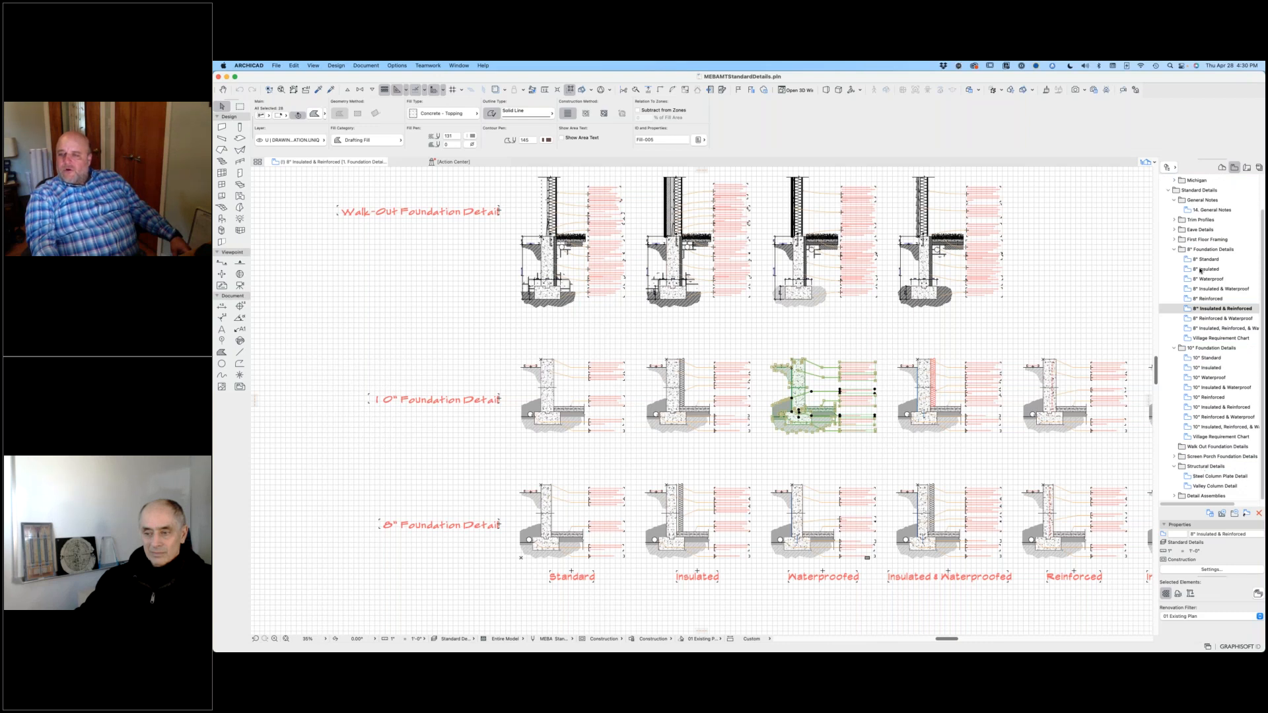
click(1175, 240)
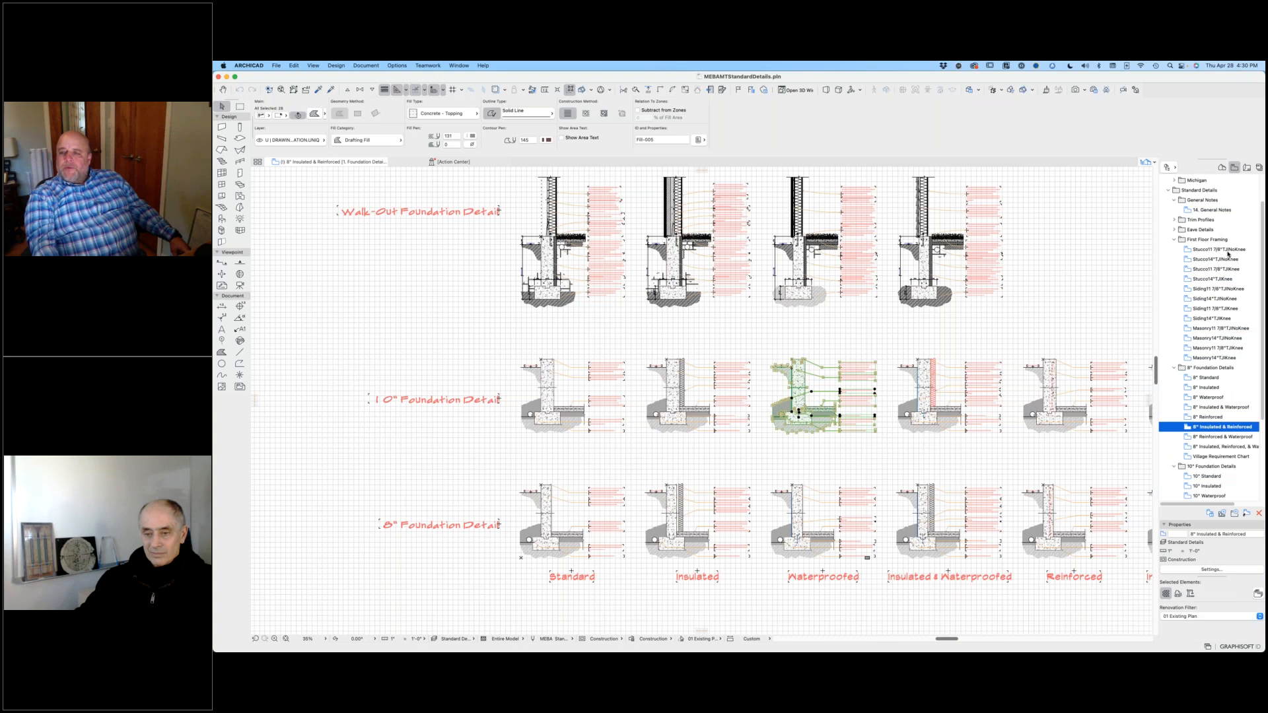
scroll(1223, 302, up, 2)
click(1210, 289)
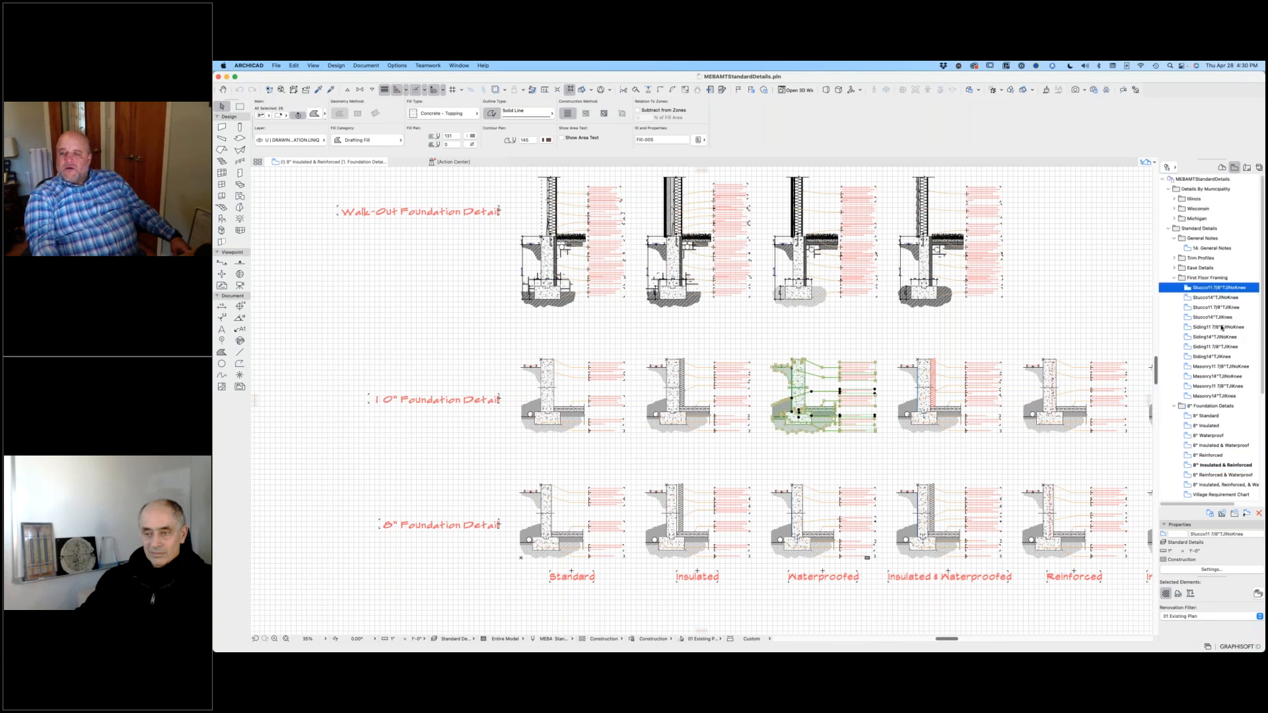
click(1222, 327)
click(1203, 367)
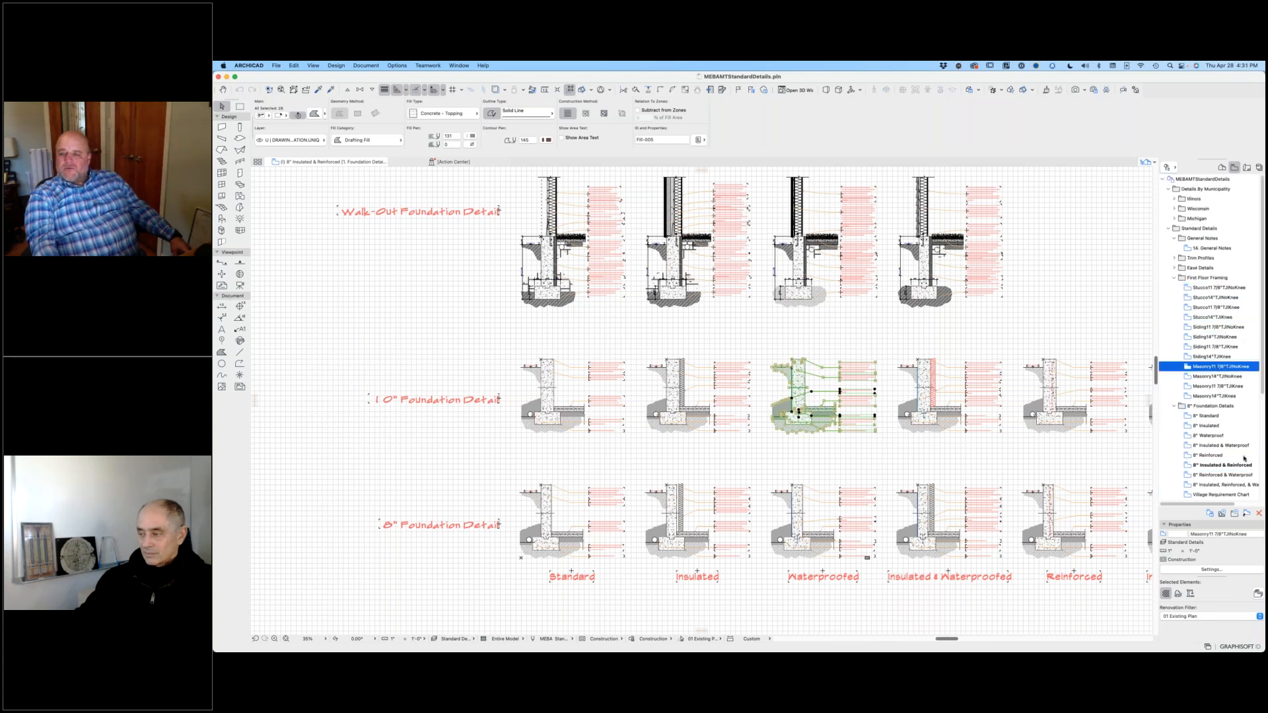
double_click(1197, 368)
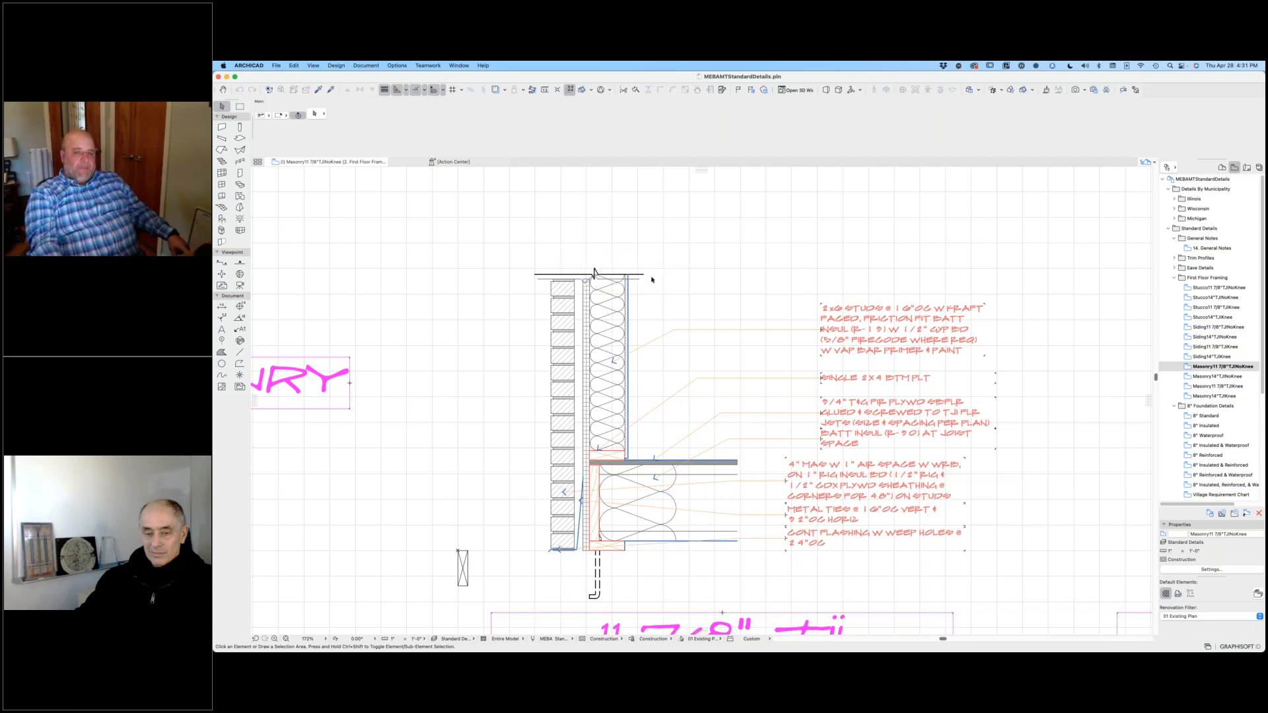
scroll(627, 314, down, 5)
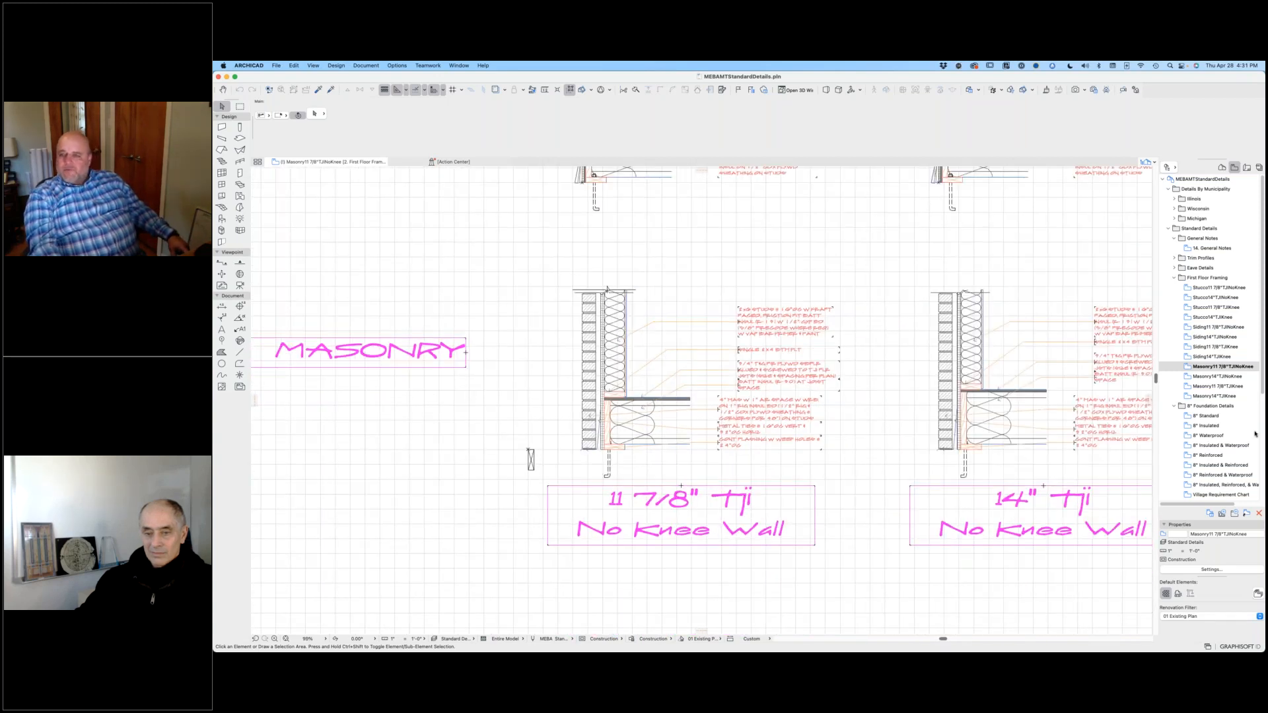
Step: Open the 8" Standard view, select the whole detail and paste the copied foundation detail at the 8" Standard position
double_click(1206, 416)
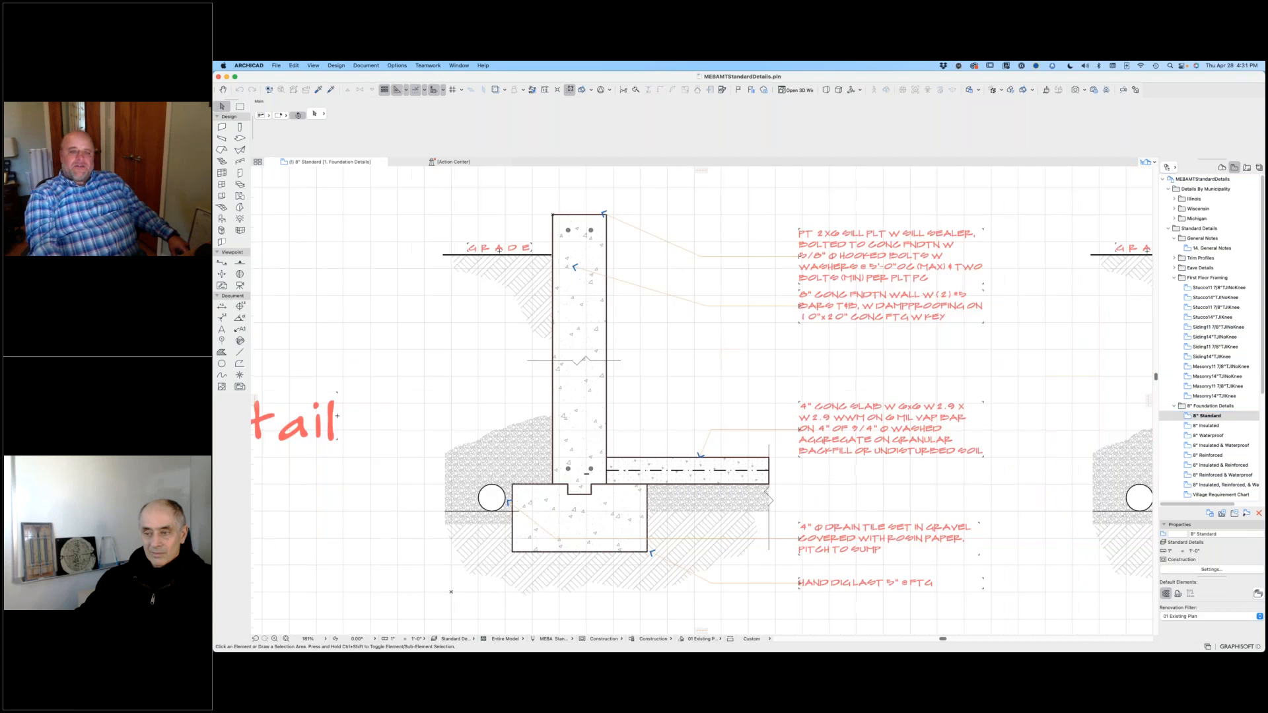
drag(386, 187, 1018, 616)
scroll(727, 504, down, 10)
middle_drag(757, 511, 1107, 492)
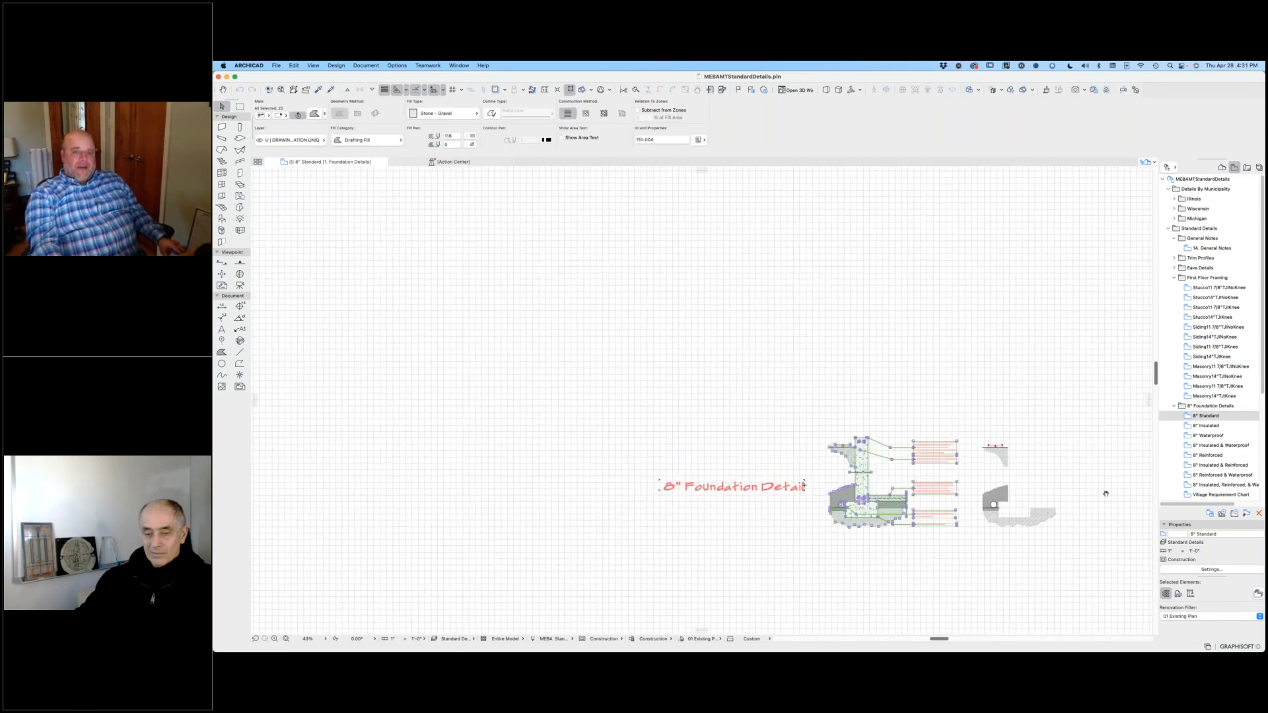
key(super+v)
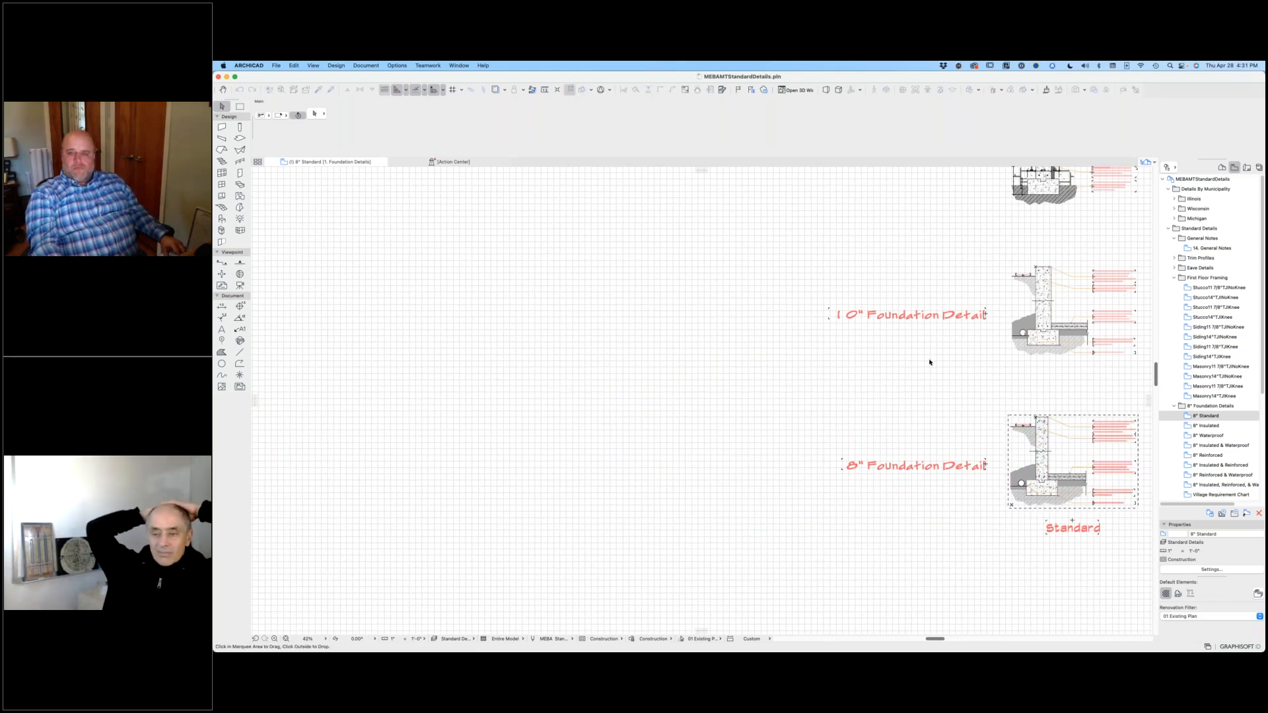
scroll(925, 369, down, 4)
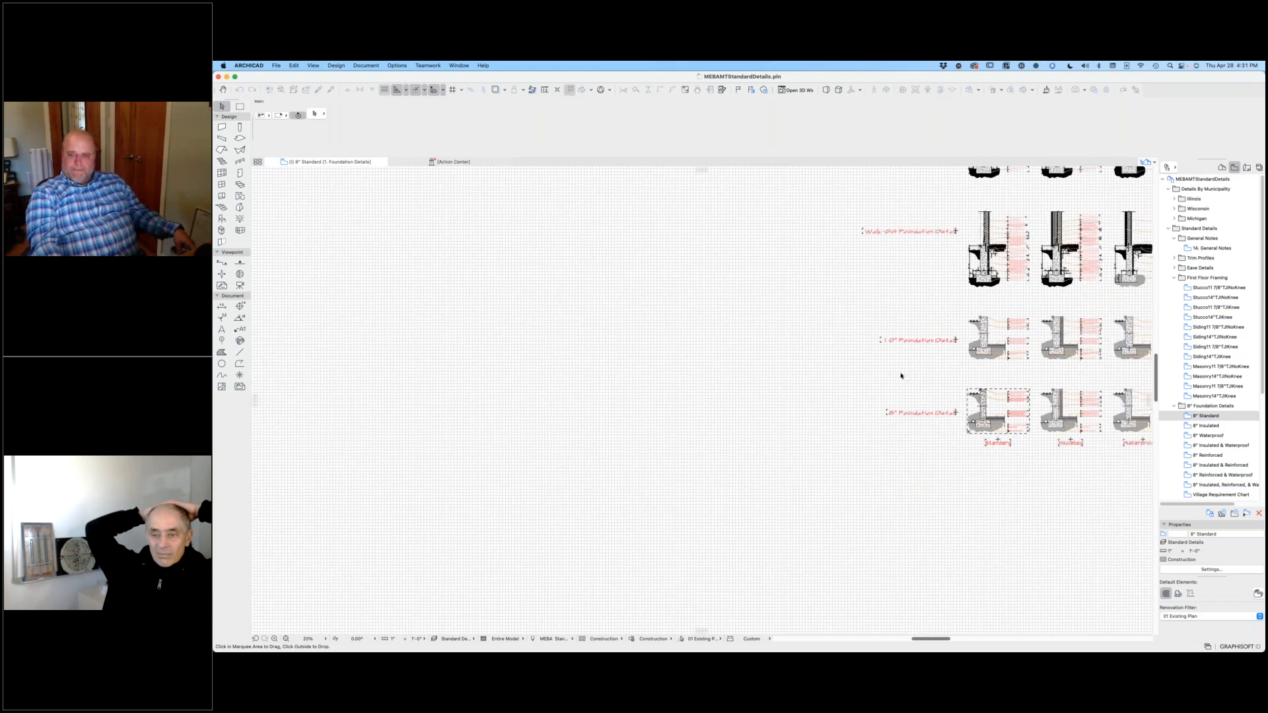
click(816, 372)
Step: Copy the 10" Waterproofed foundation detail with its notes and place the copy in the empty area beside the 10" row title
middle_drag(763, 518, 631, 558)
scroll(1046, 363, up, 2)
scroll(1044, 368, up, 6)
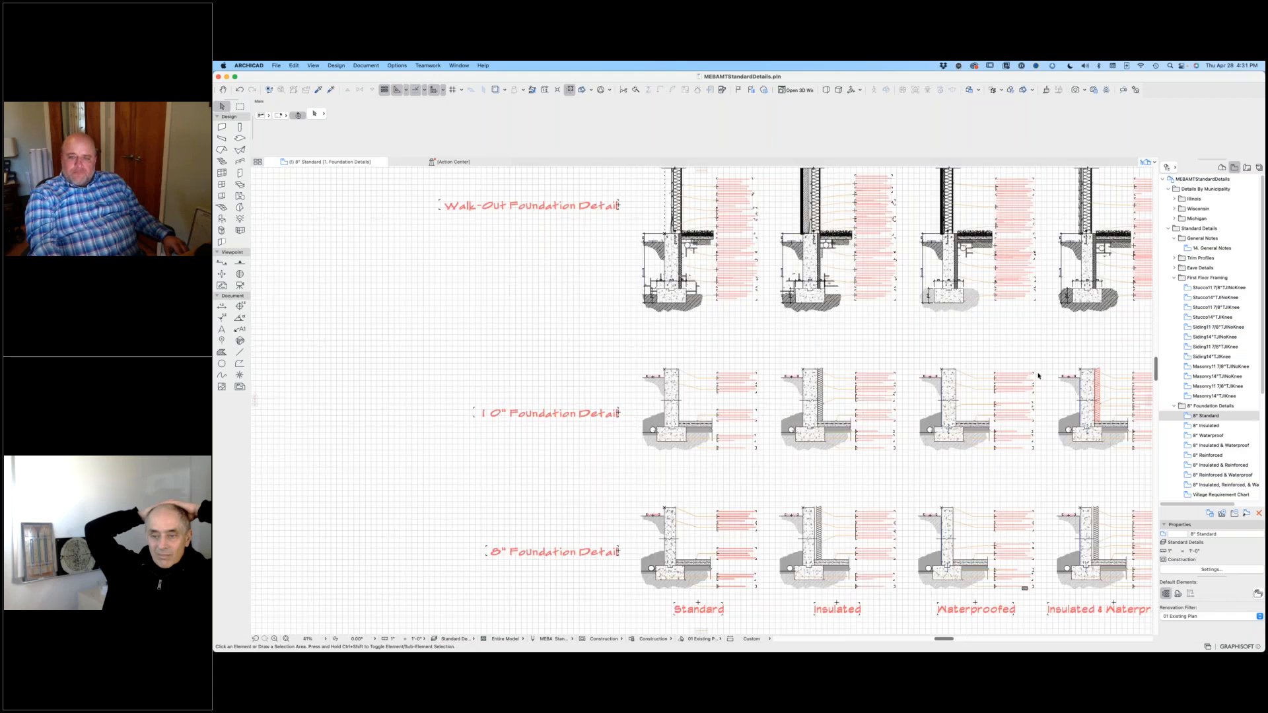
drag(792, 339, 1044, 548)
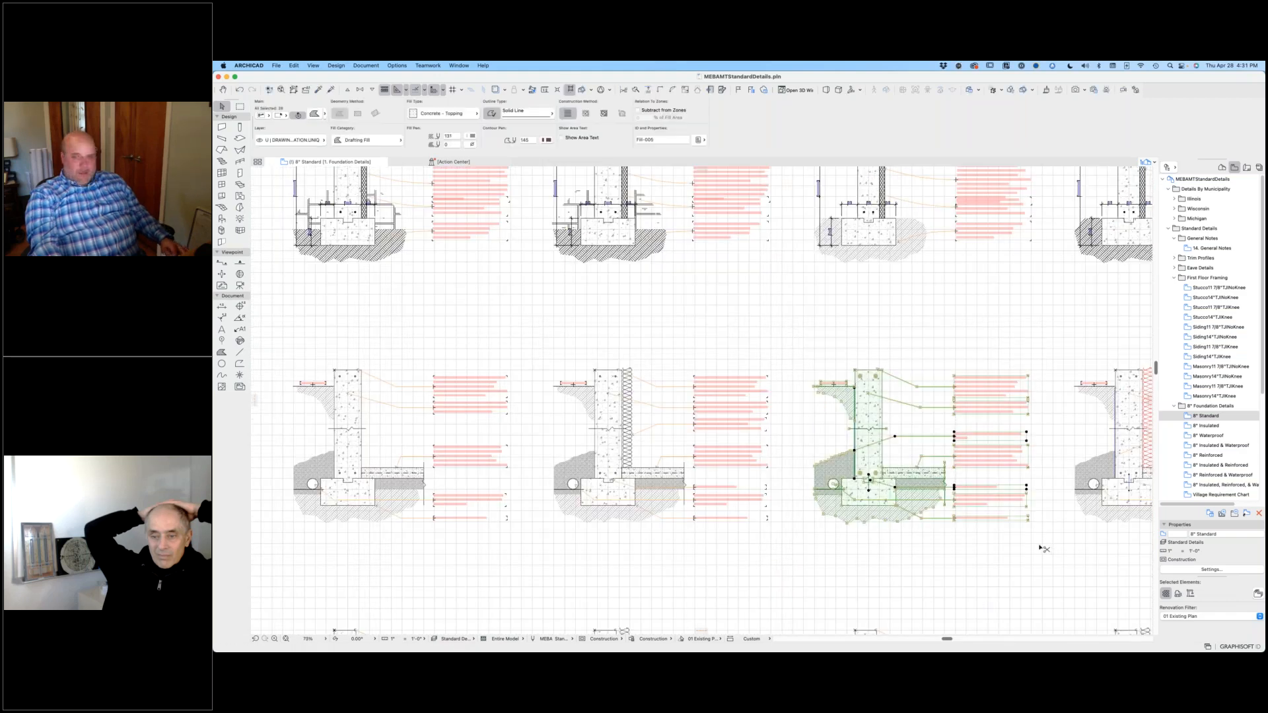
scroll(557, 421, down, 6)
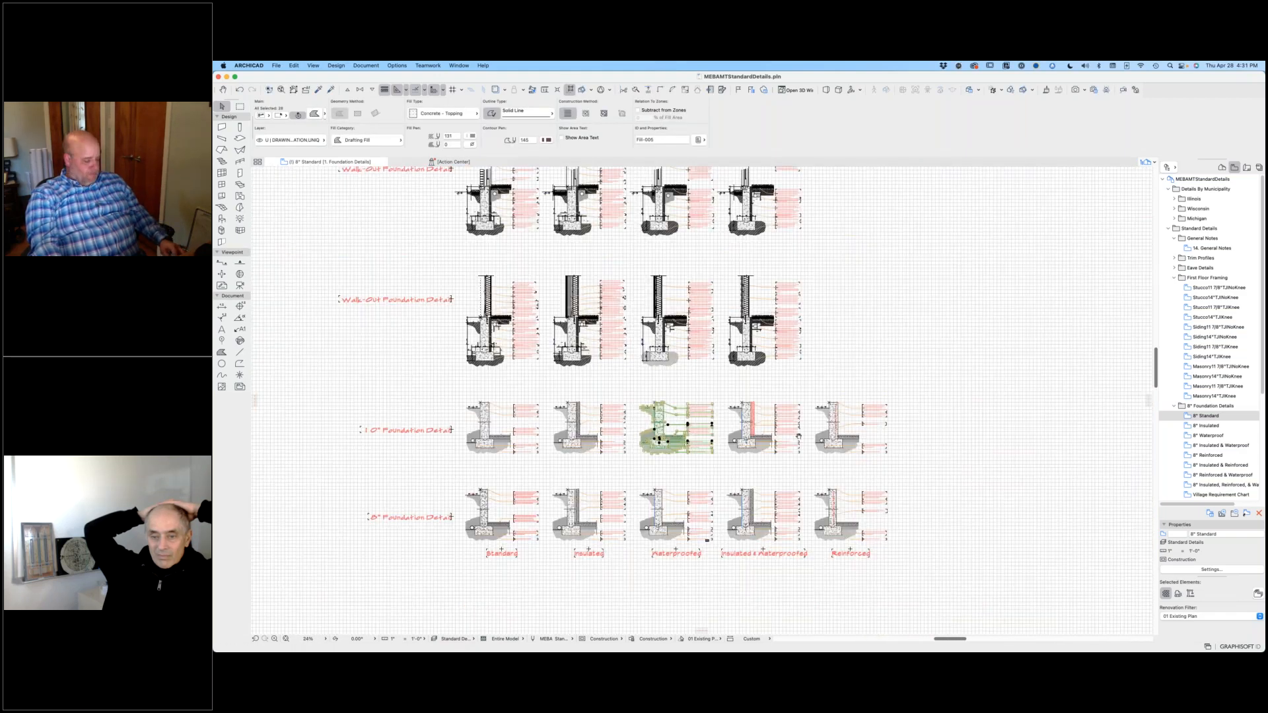
middle_drag(557, 421, 862, 431)
key(super+v)
drag(994, 436, 469, 416)
click(543, 448)
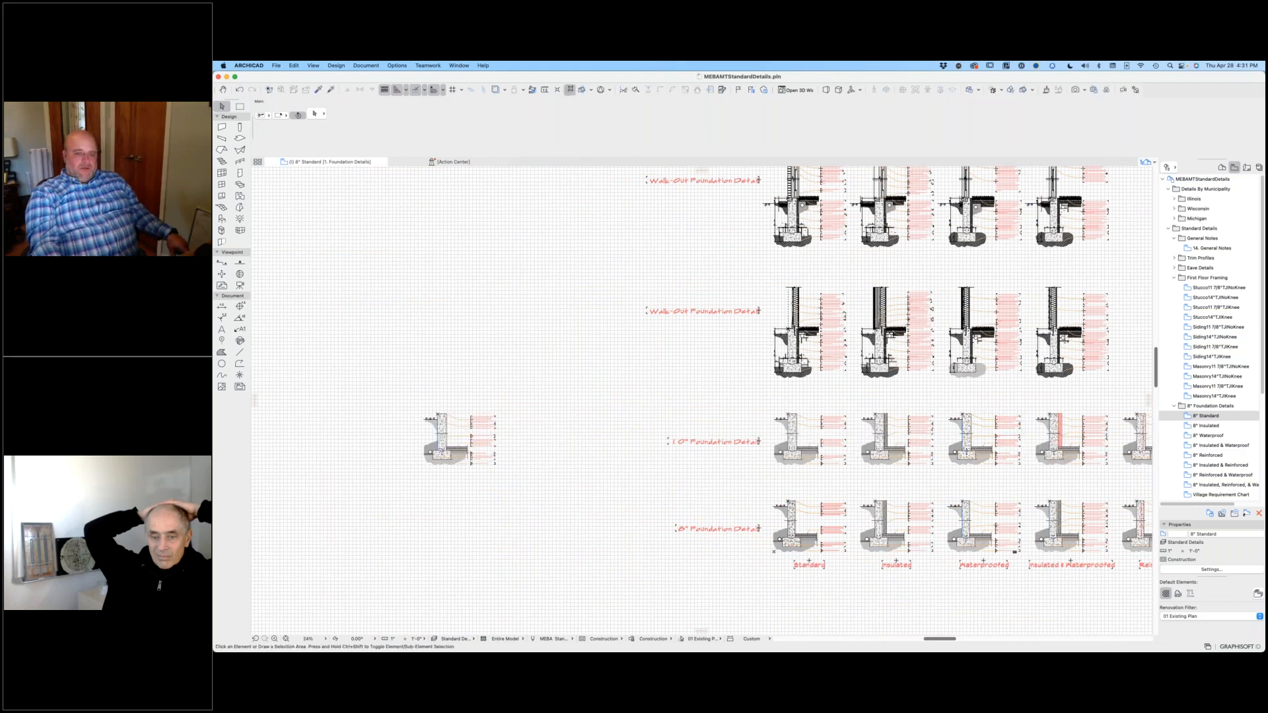
scroll(473, 473, up, 6)
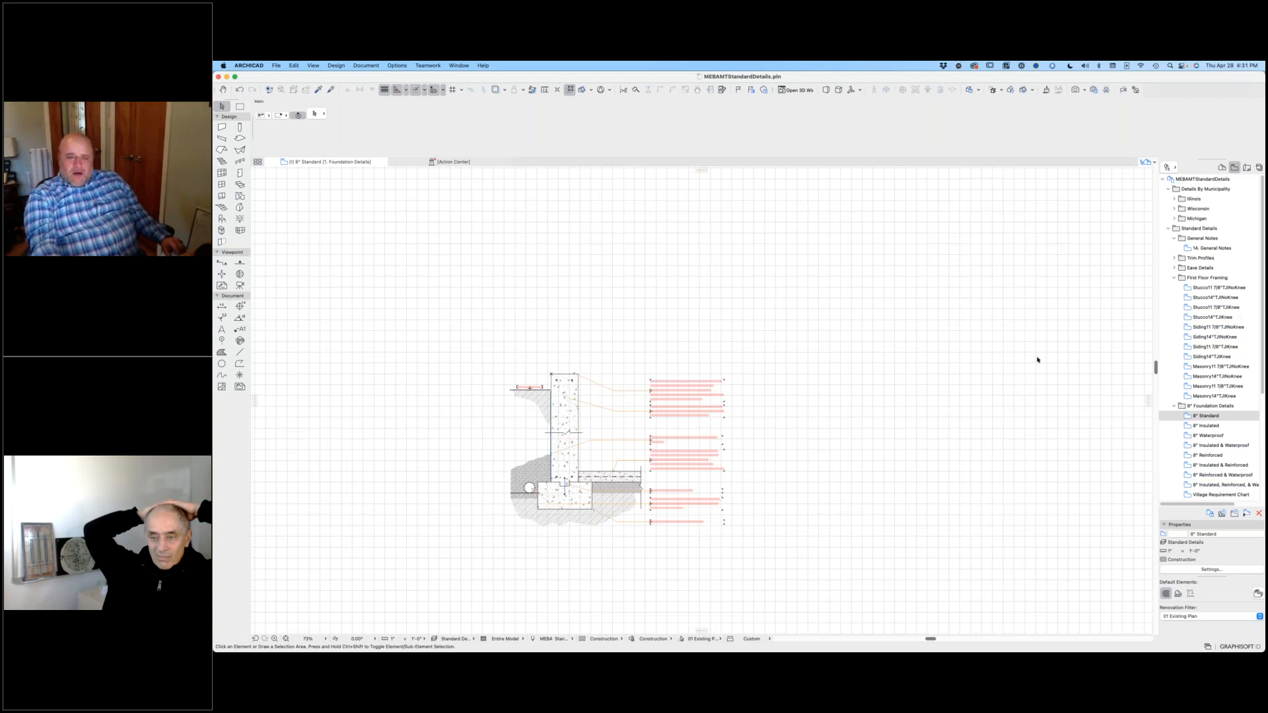
scroll(574, 433, up, 5)
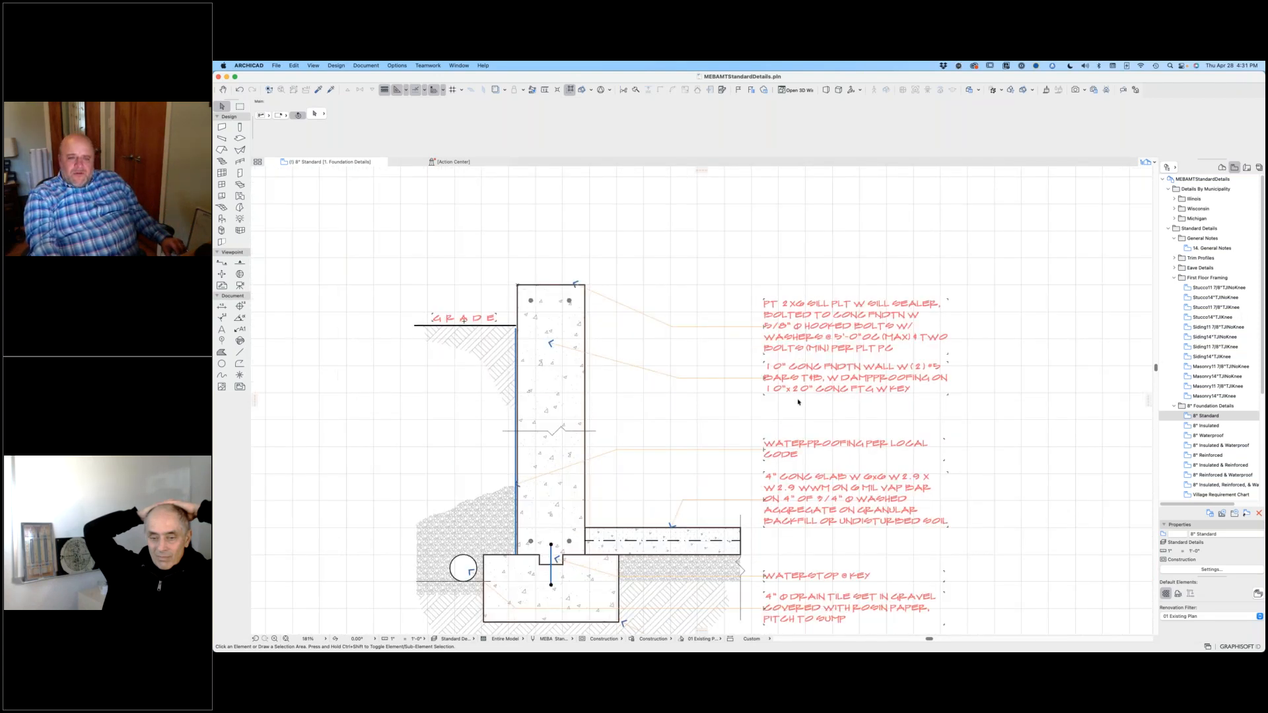
scroll(895, 383, down, 2)
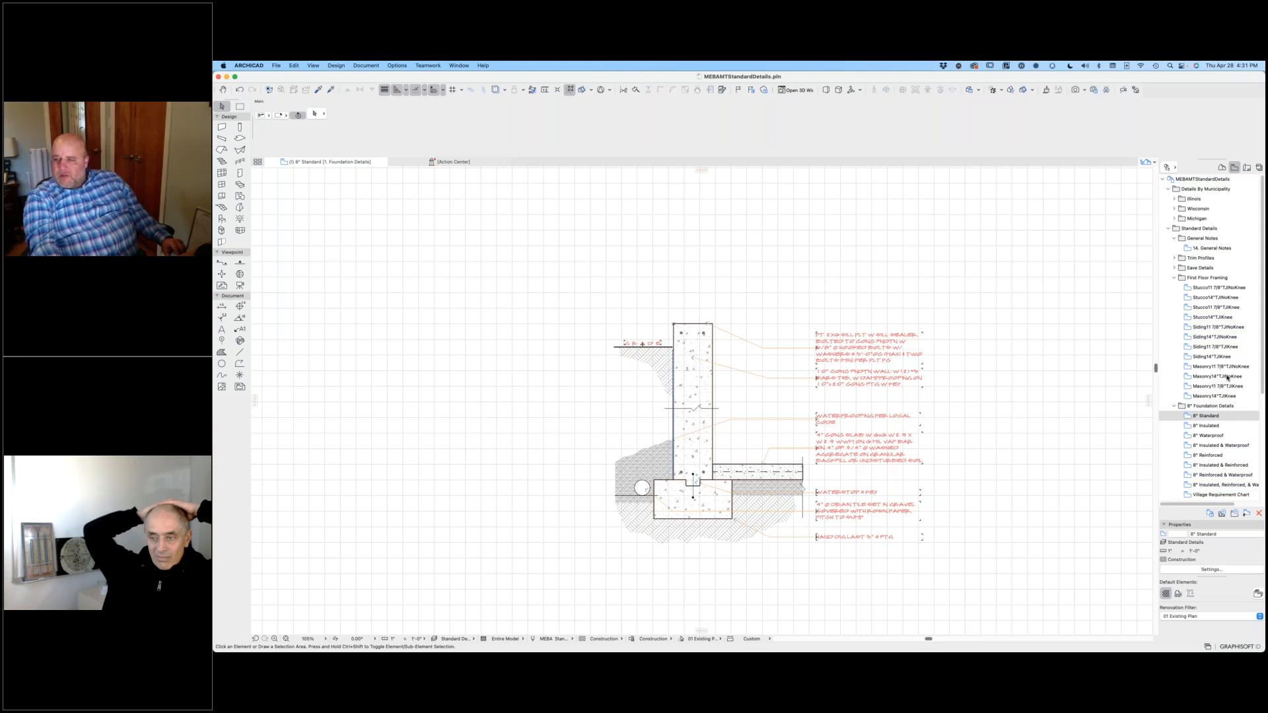
Step: Open the Masonry14"TJINoKnee view and select the whole framing detail with its notes for copying
click(1196, 379)
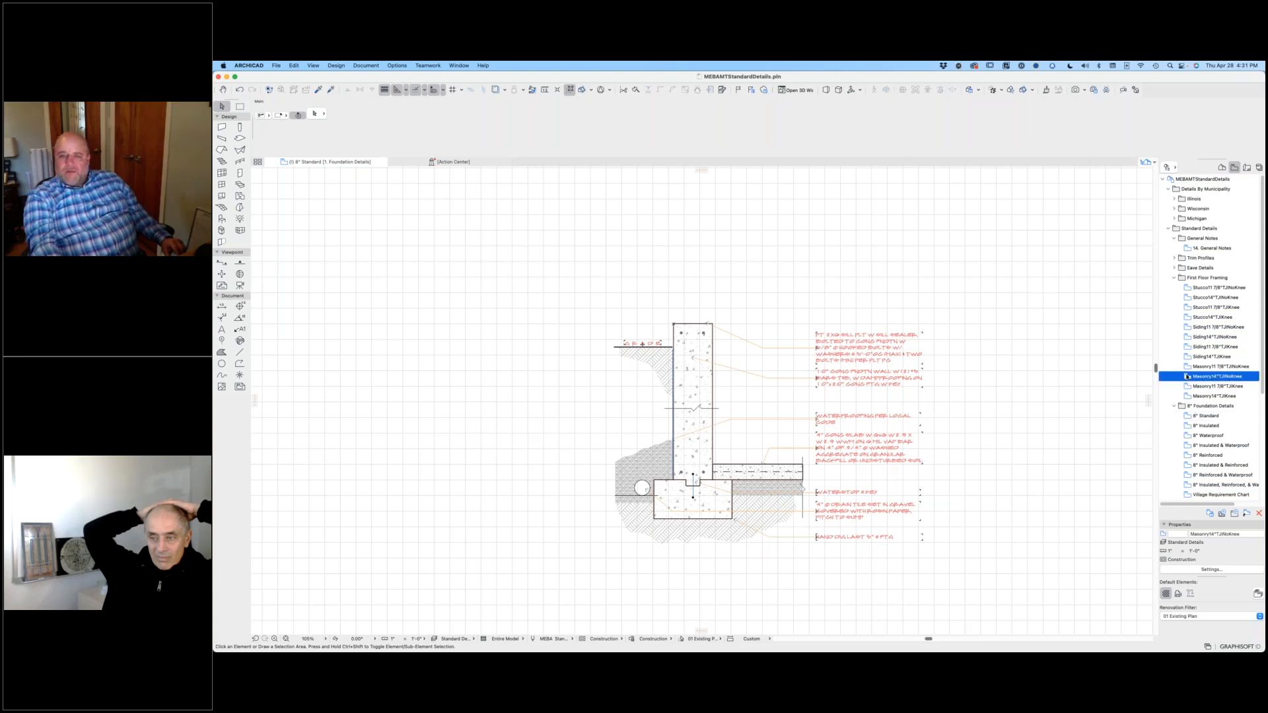
double_click(1187, 377)
drag(483, 226, 1042, 606)
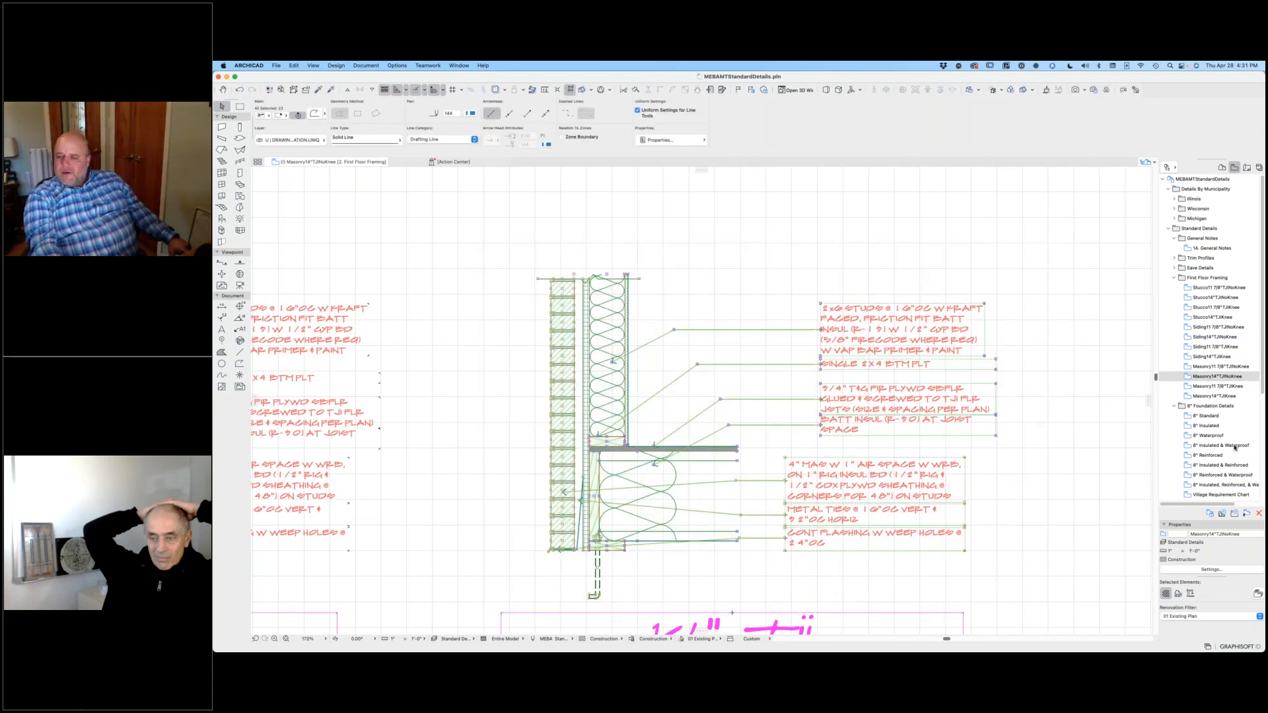
Step: Open the 8" Reinforced view and paste the copied masonry framing detail among the foundation details
double_click(1212, 456)
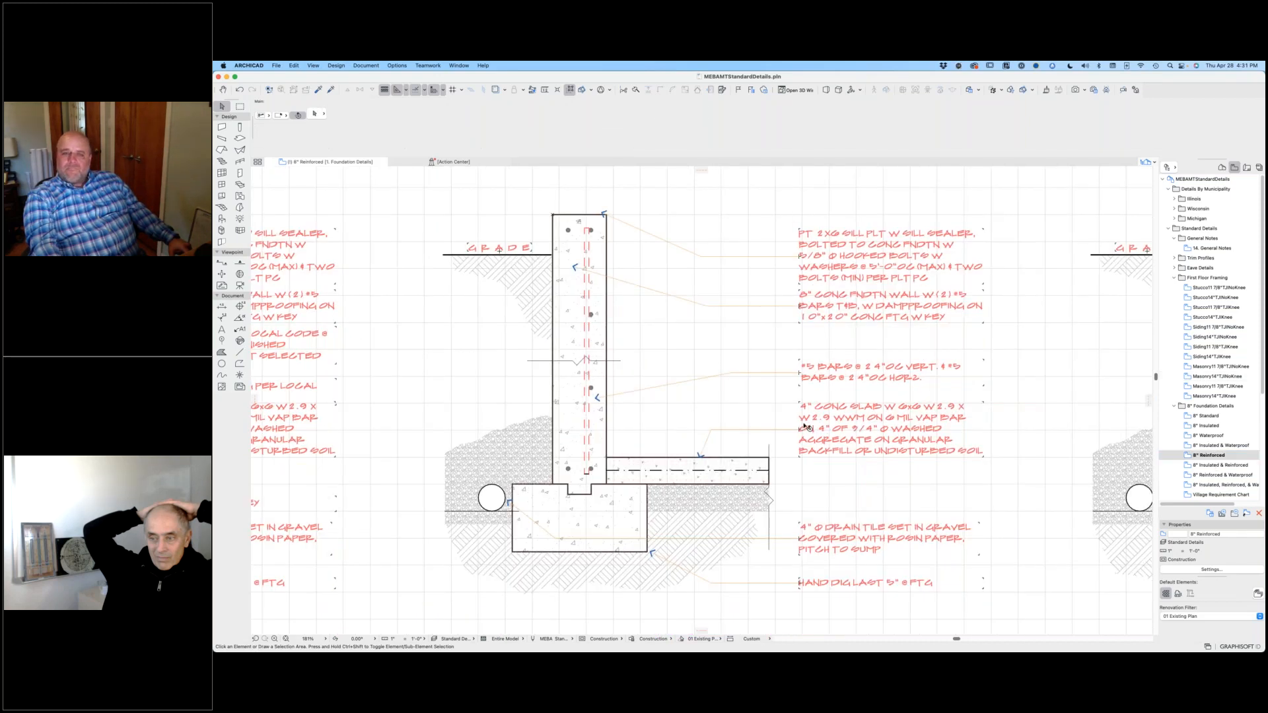
scroll(505, 427, down, 6)
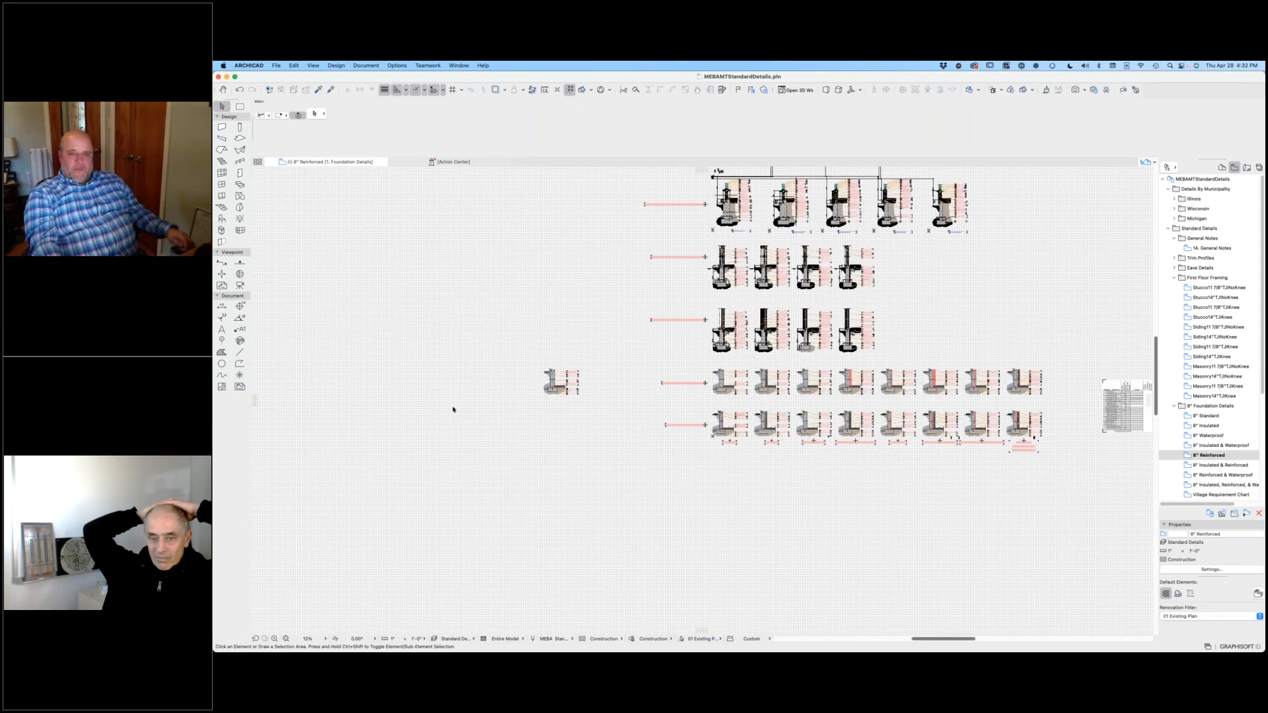
key(super+v)
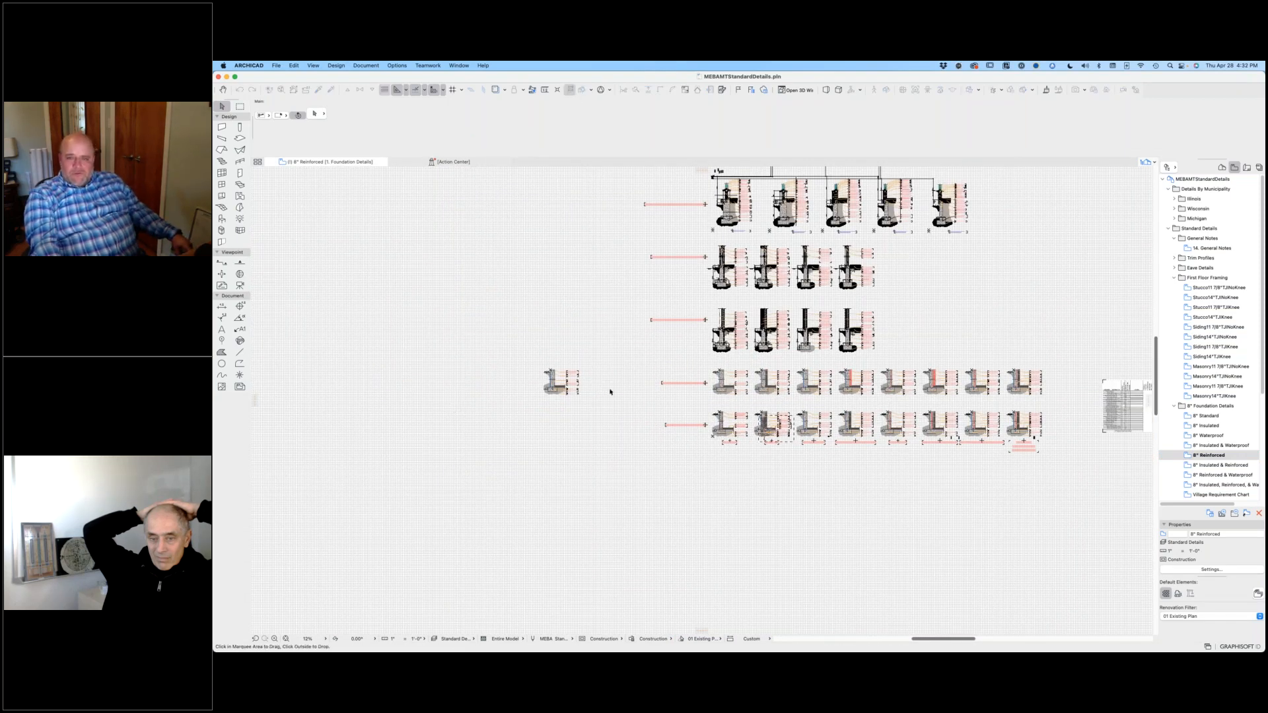
middle_drag(640, 315, 713, 461)
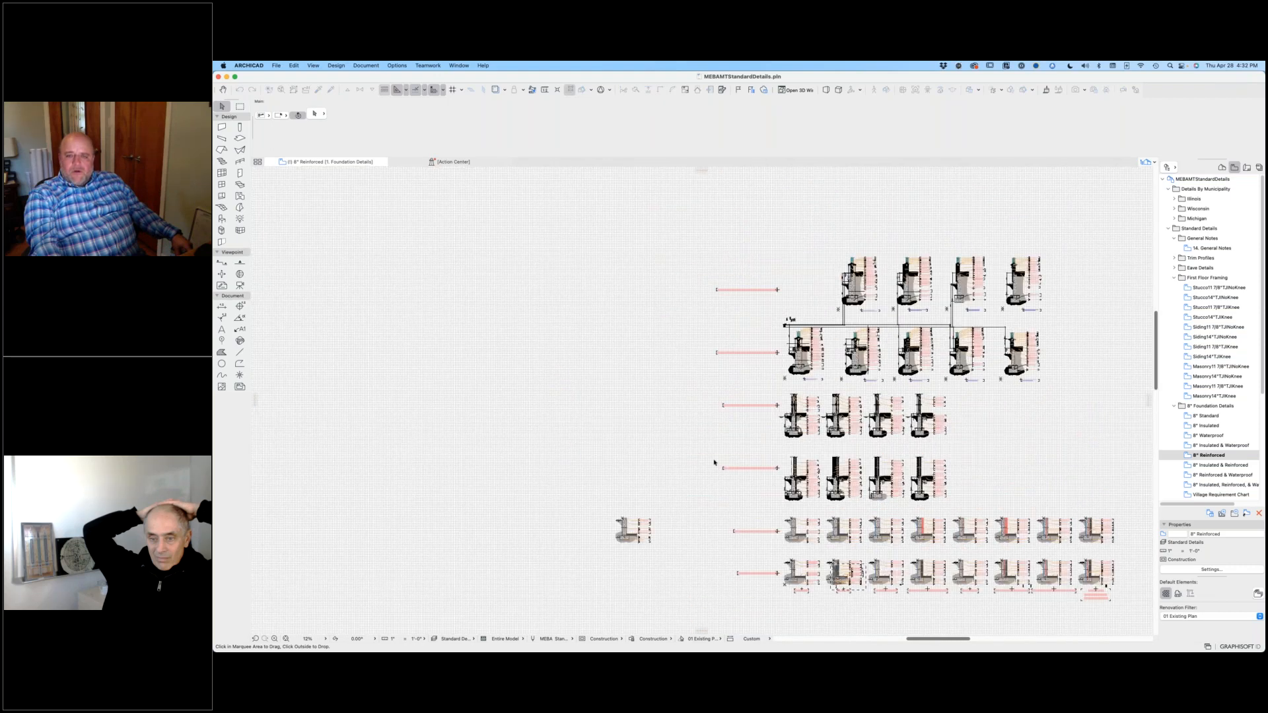
scroll(713, 462, down, 3)
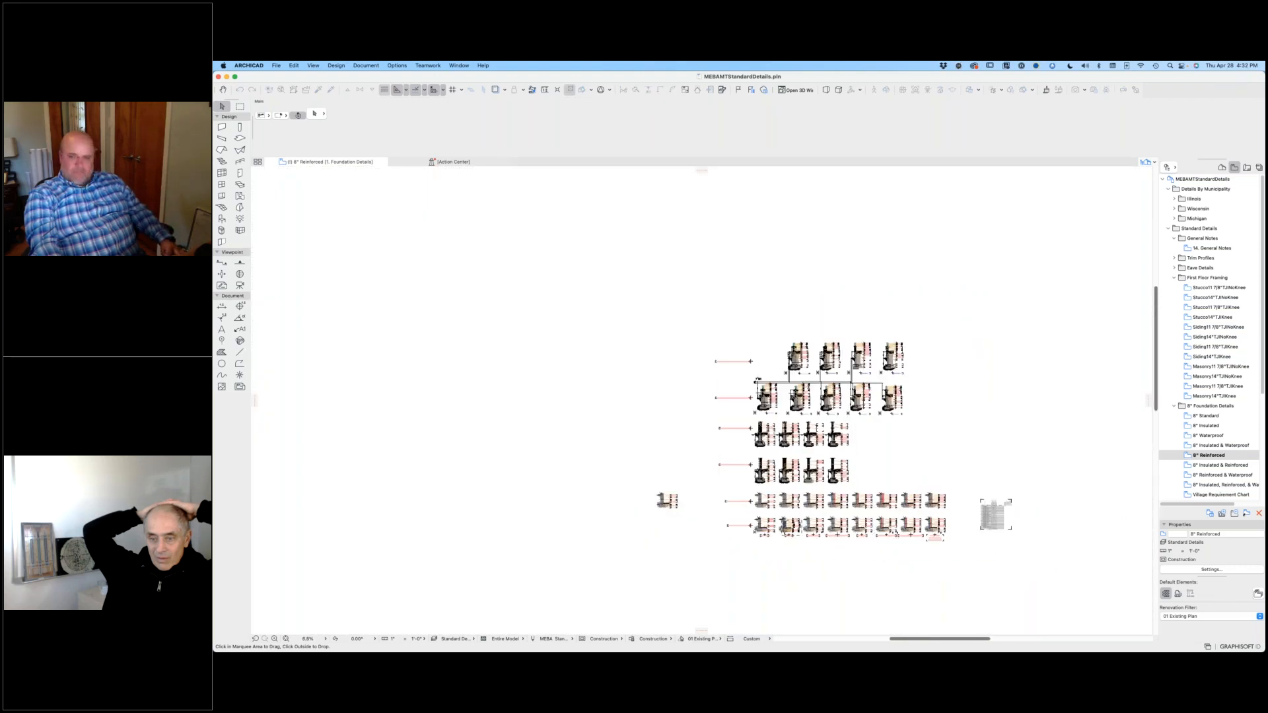
click(597, 382)
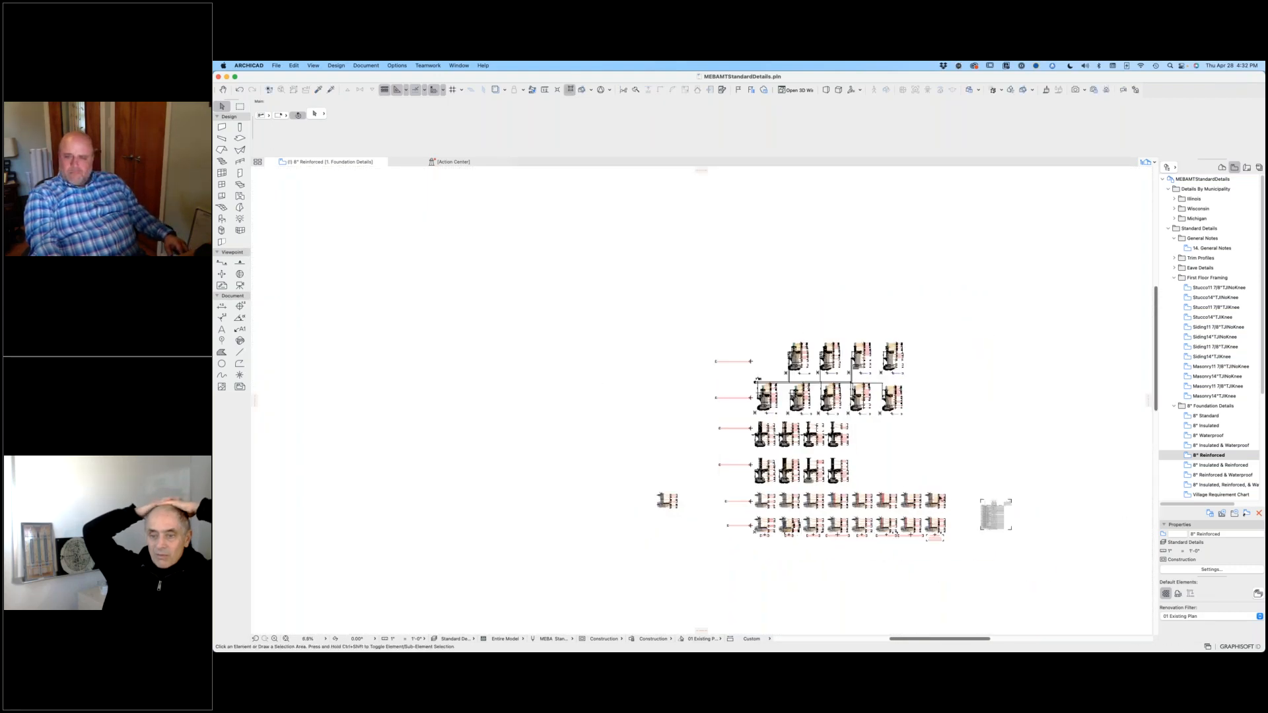
Step: Paste the masonry framing detail and place it in the empty area beside the 8" Foundation Detail row title
key(super+v)
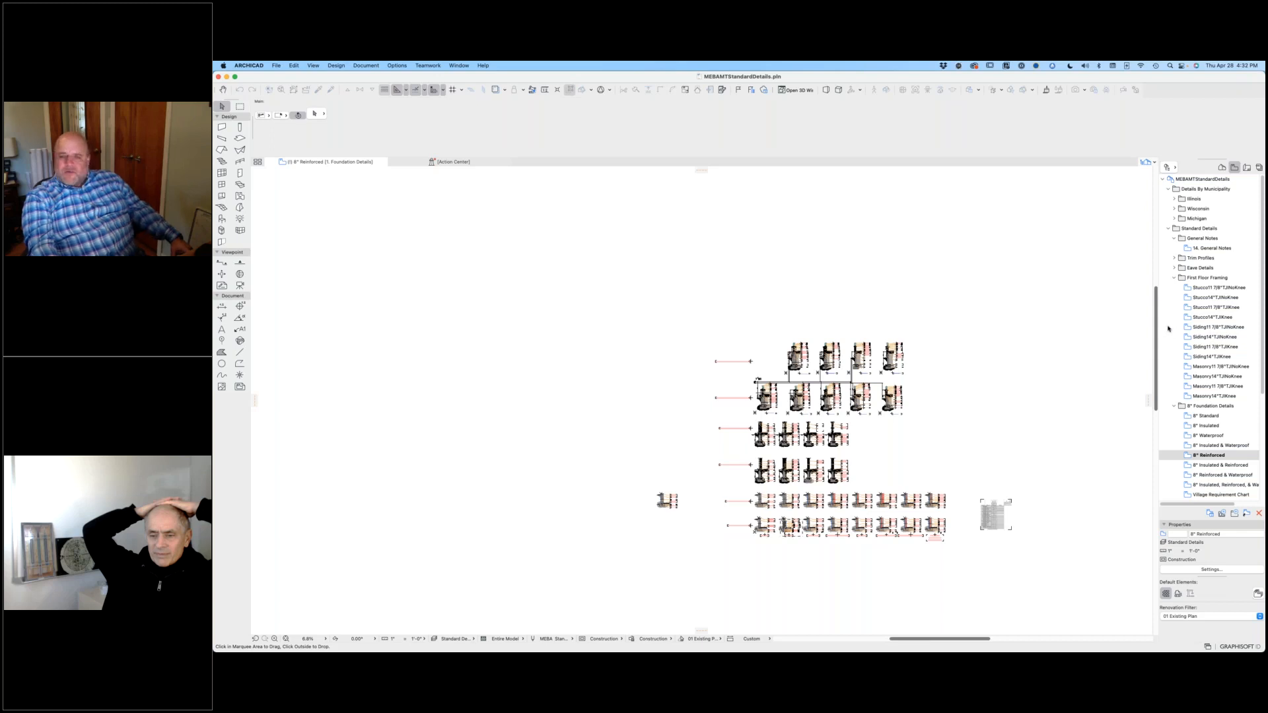
click(694, 265)
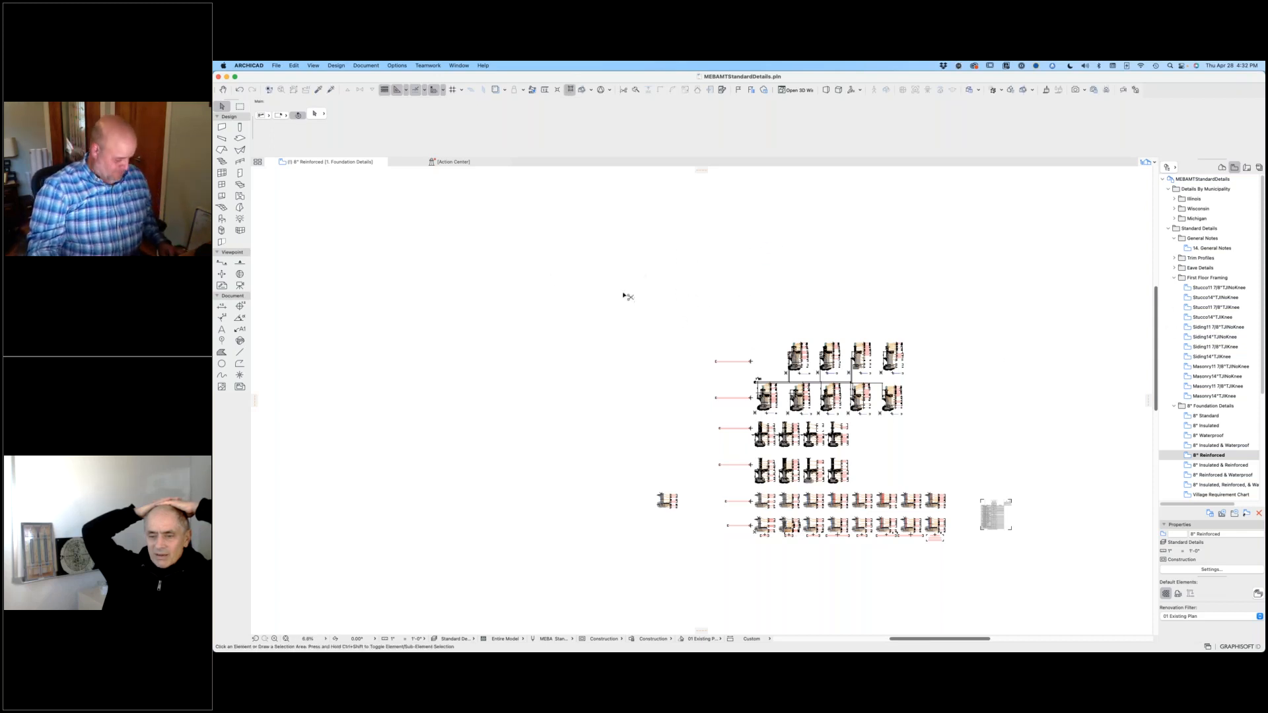
key(super+v)
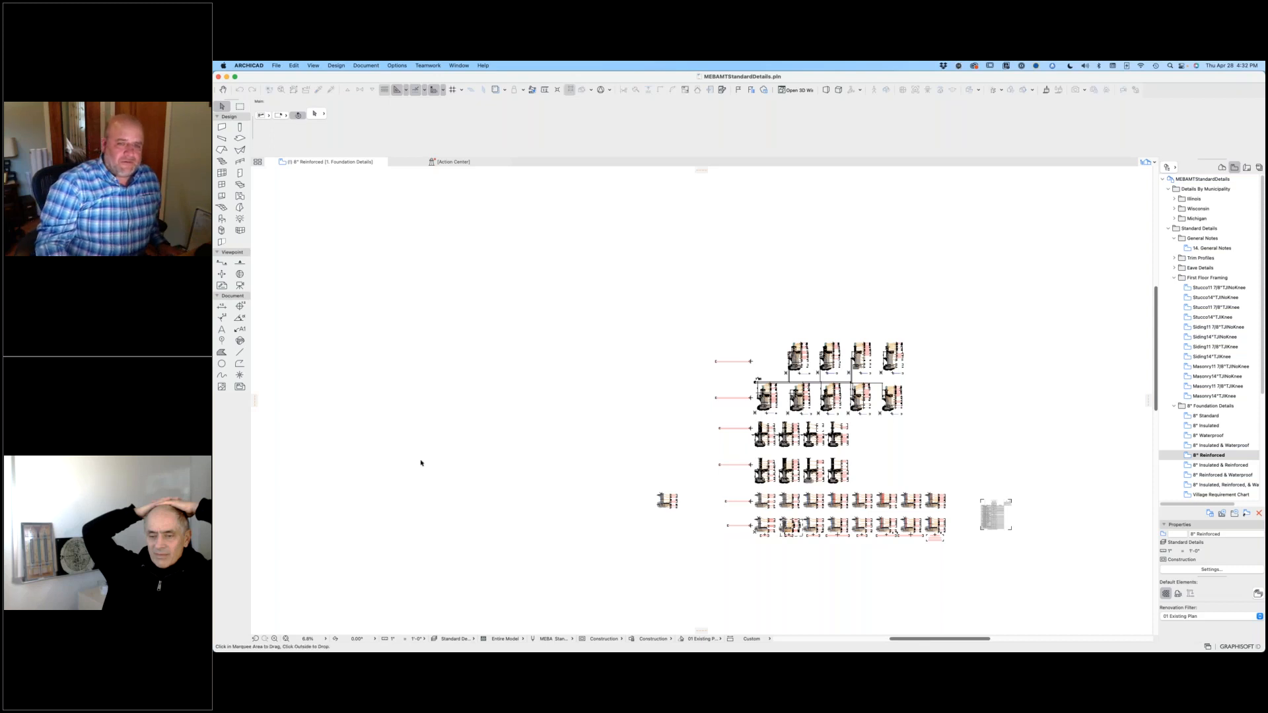
middle_drag(373, 512, 464, 354)
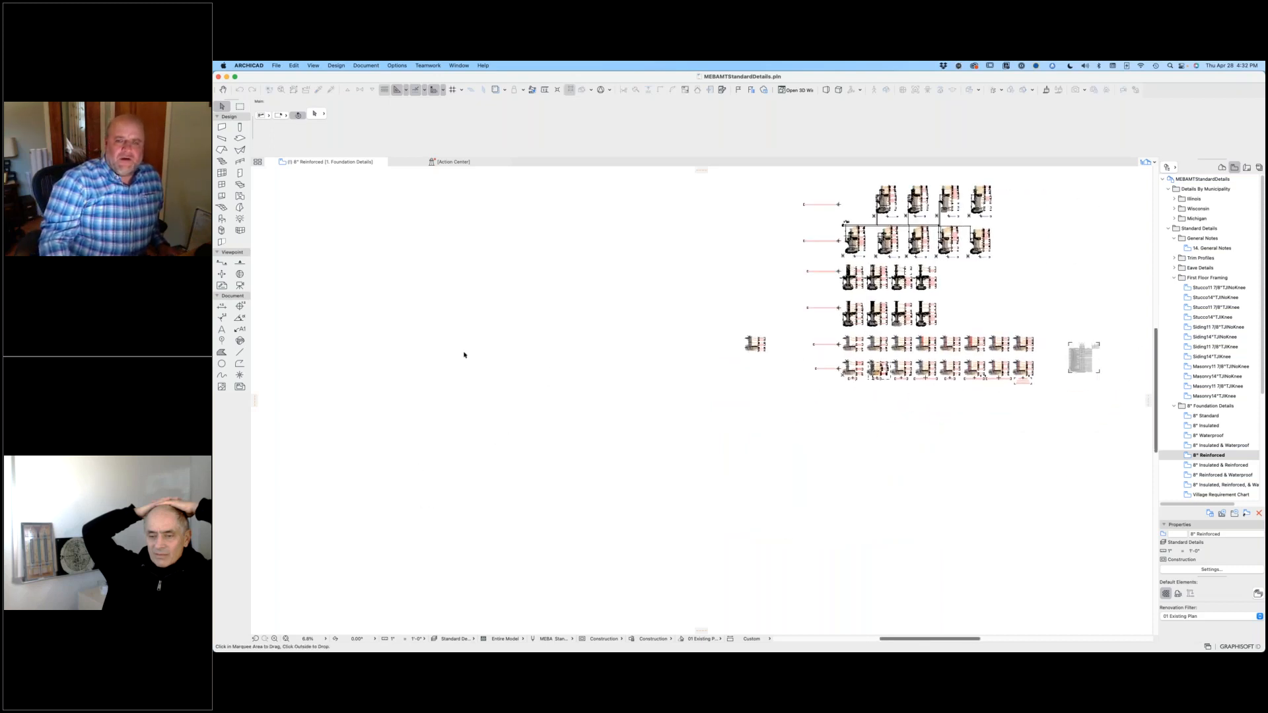
middle_drag(584, 387, 554, 456)
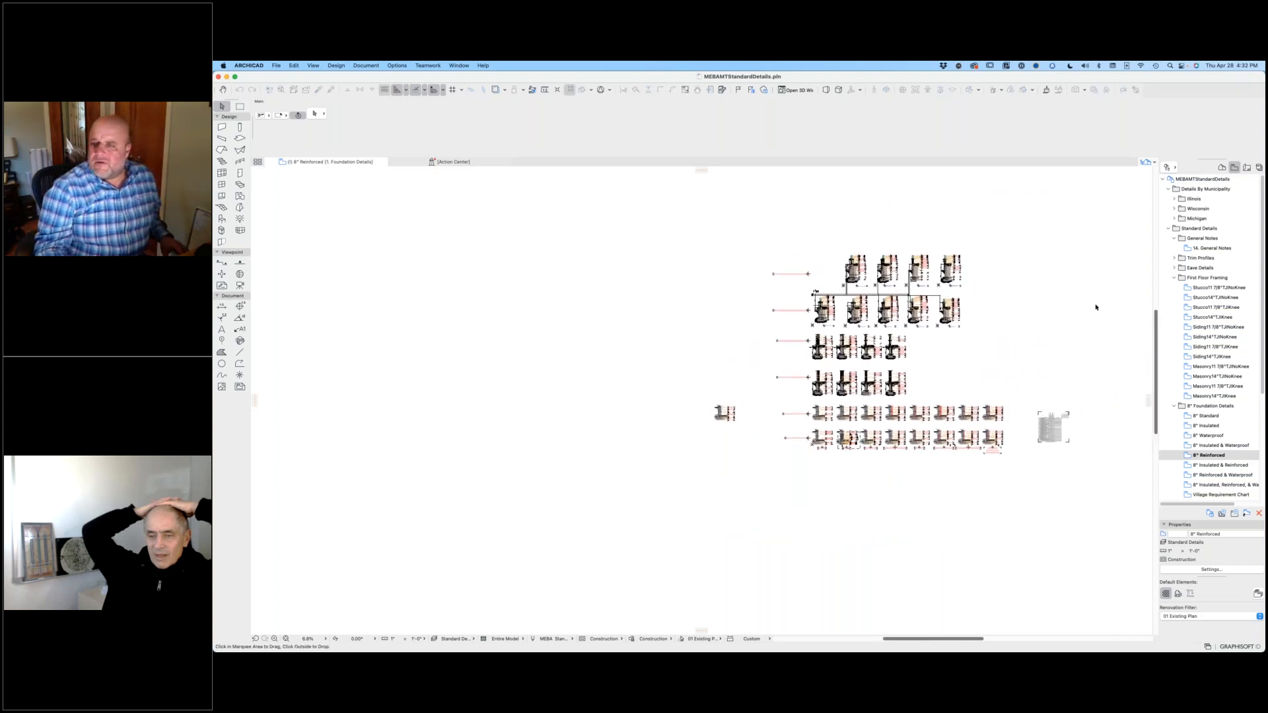
scroll(918, 337, down, 4)
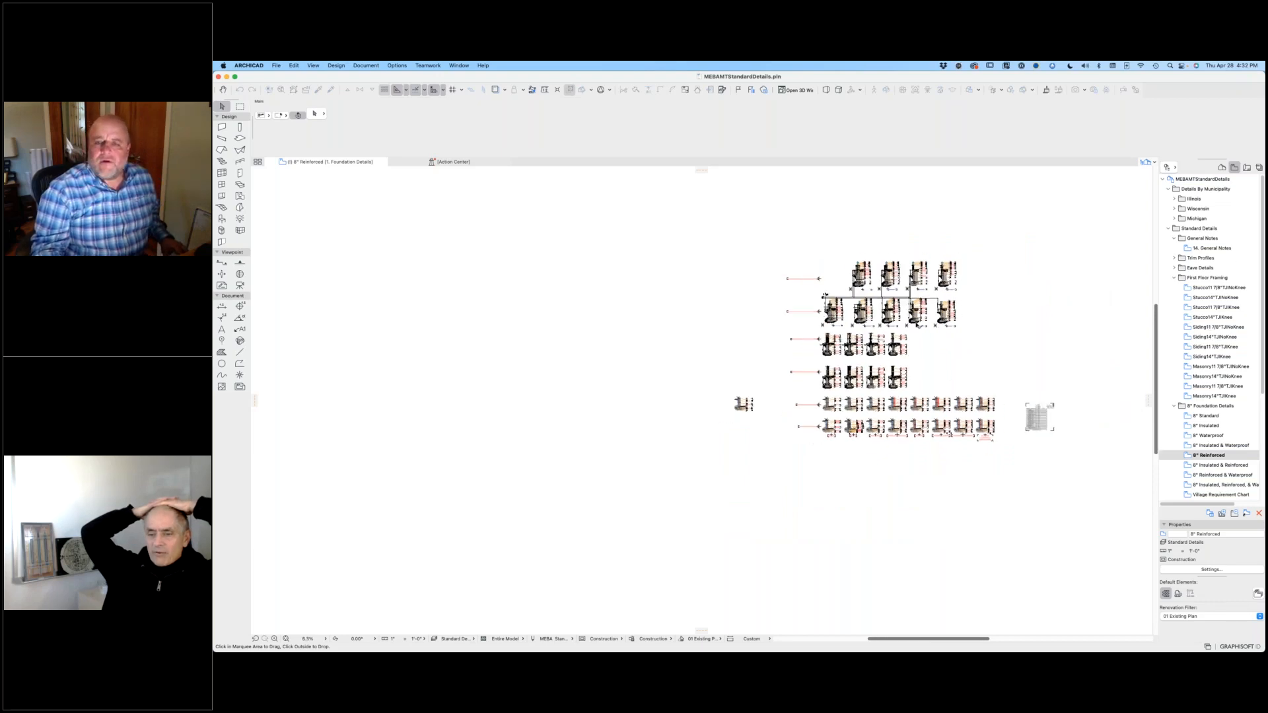
scroll(920, 350, up, 8)
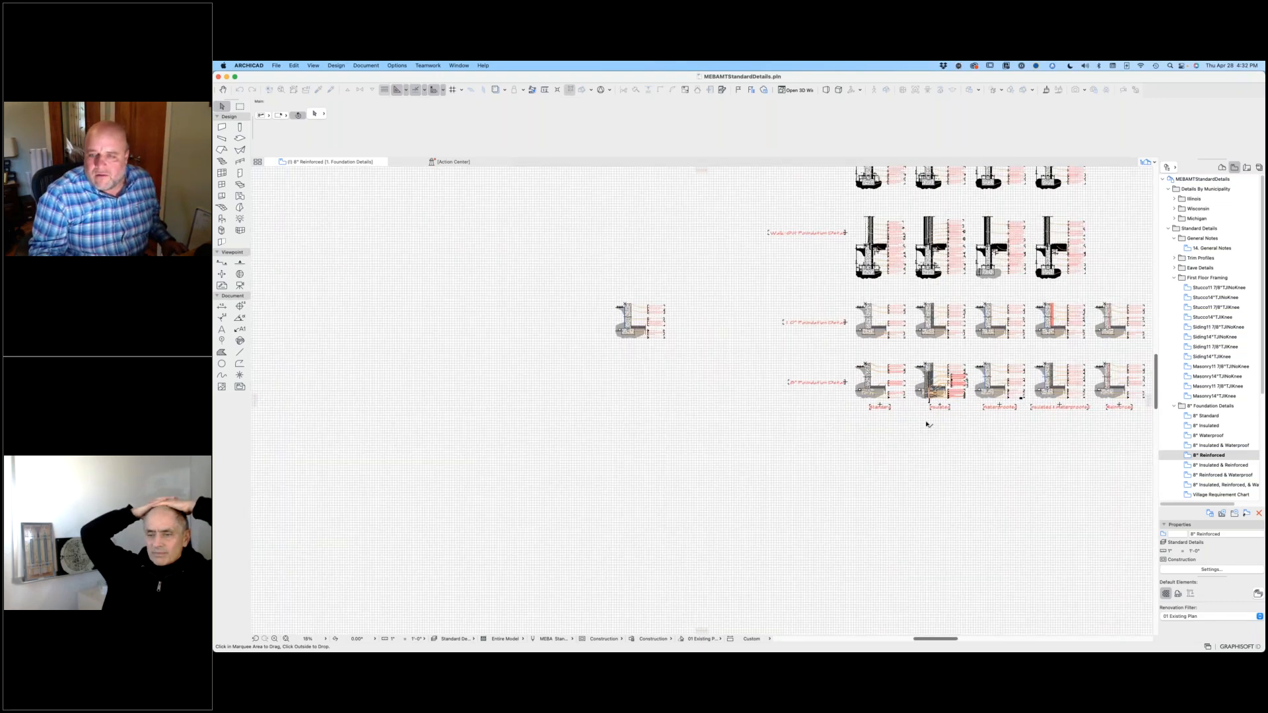
scroll(928, 424, up, 2)
click(1009, 376)
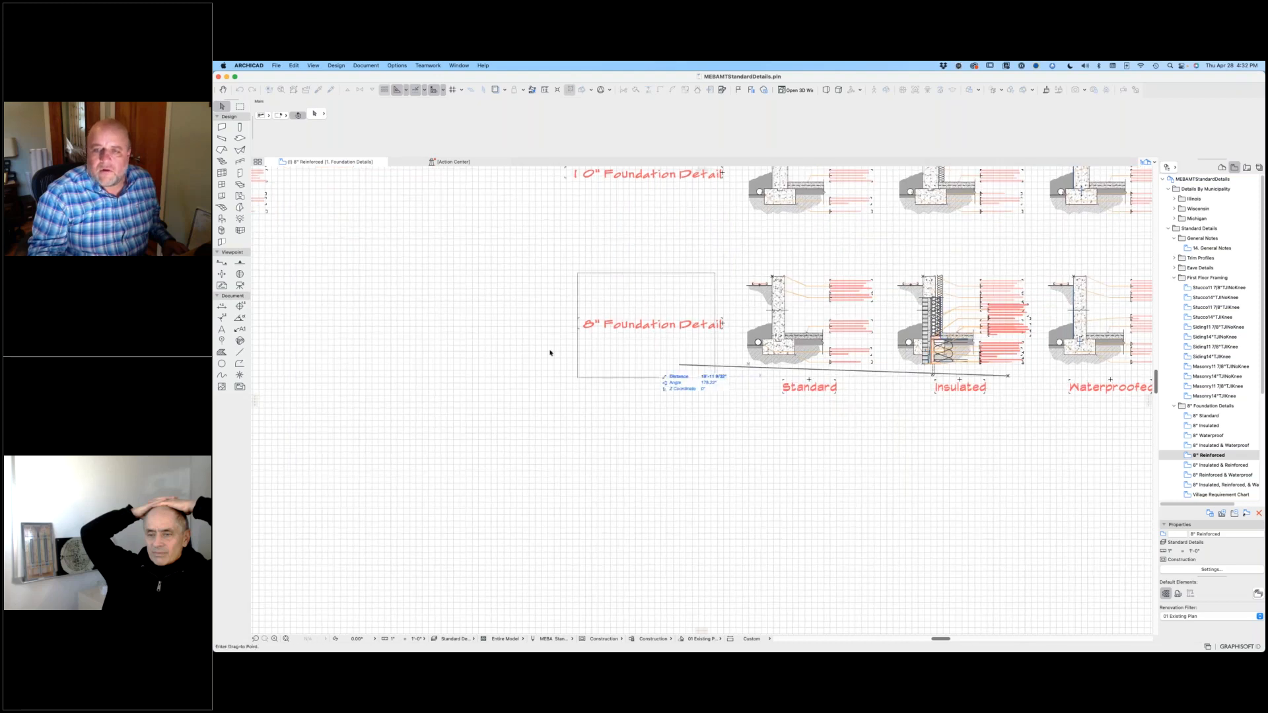
click(393, 319)
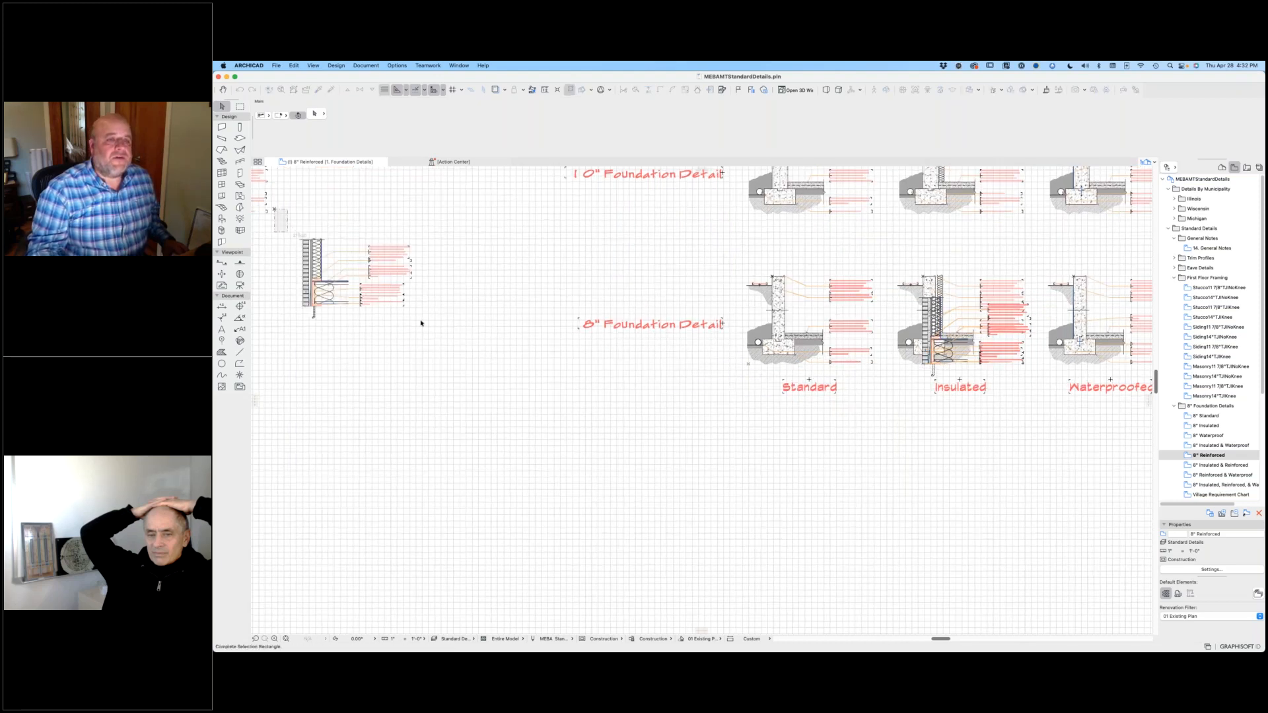
Step: Move the whole framing detail by its masonry base corner onto the top outer corner of the copied 10" foundation wall
drag(275, 207, 436, 329)
scroll(324, 290, up, 10)
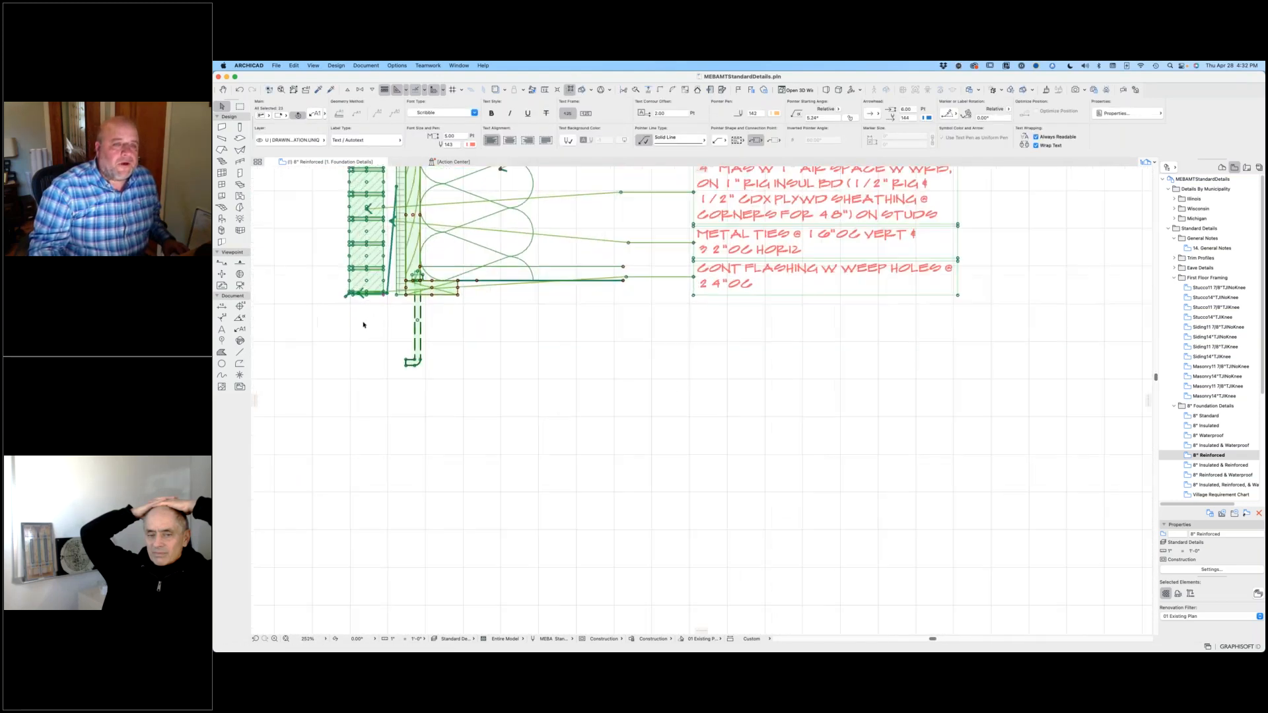
scroll(323, 290, up, 5)
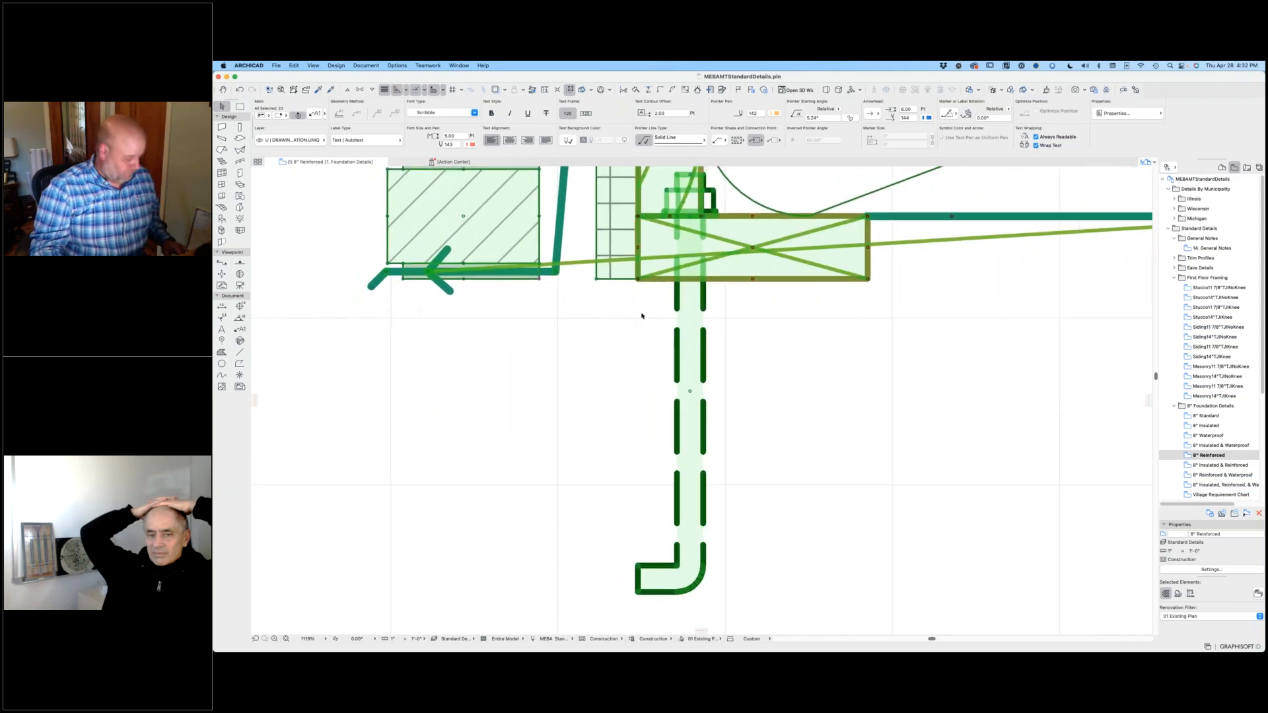
key(super+d)
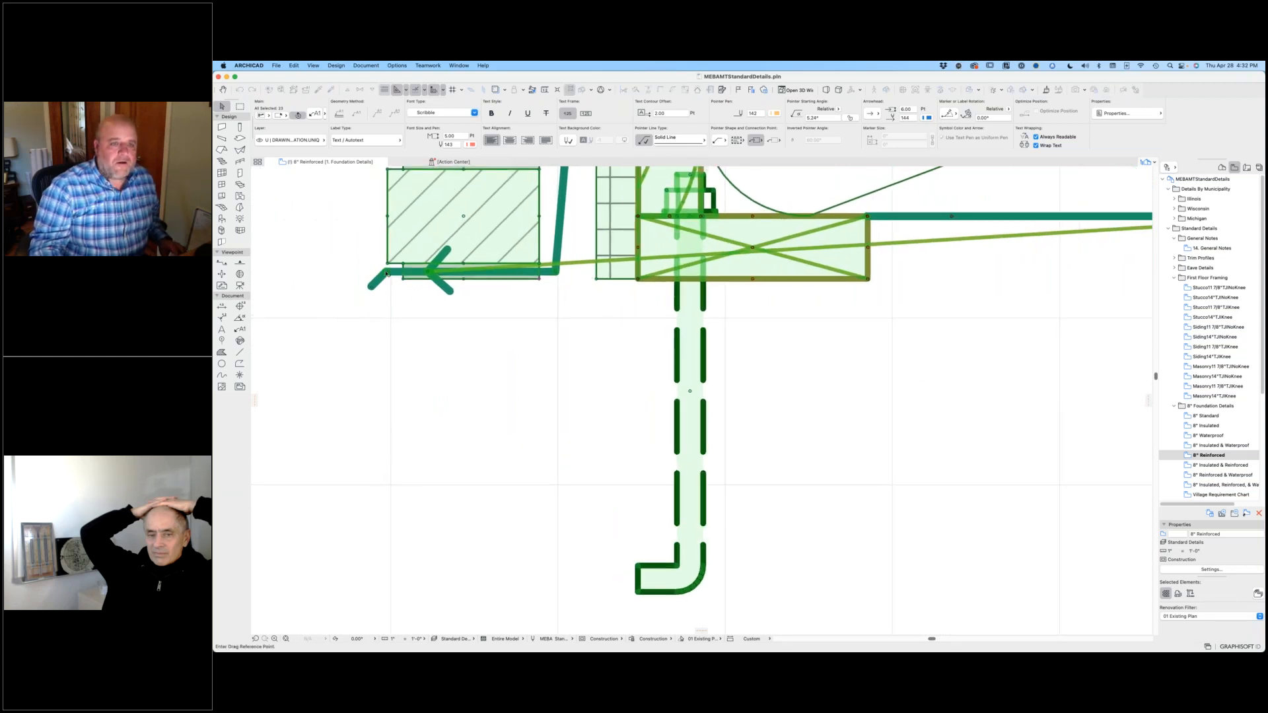
click(404, 279)
scroll(458, 317, down, 6)
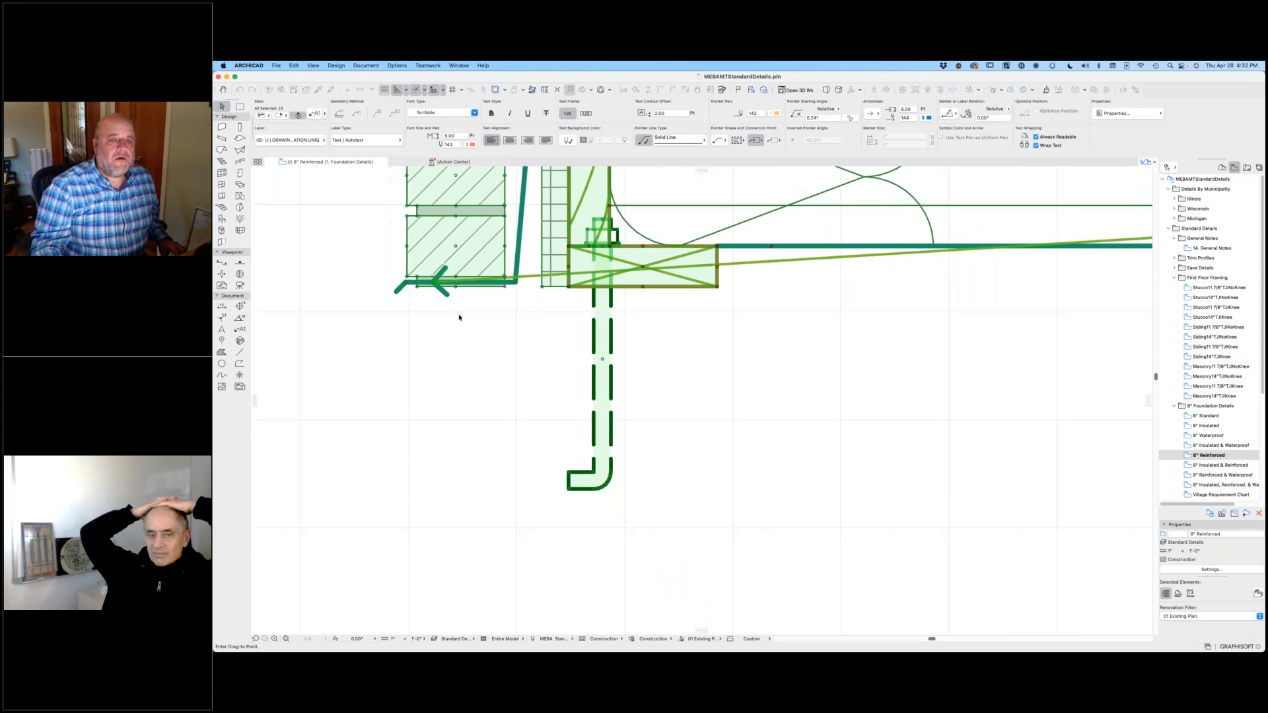
scroll(490, 359, down, 3)
middle_drag(409, 212, 751, 402)
middle_drag(653, 439, 722, 618)
scroll(615, 367, up, 6)
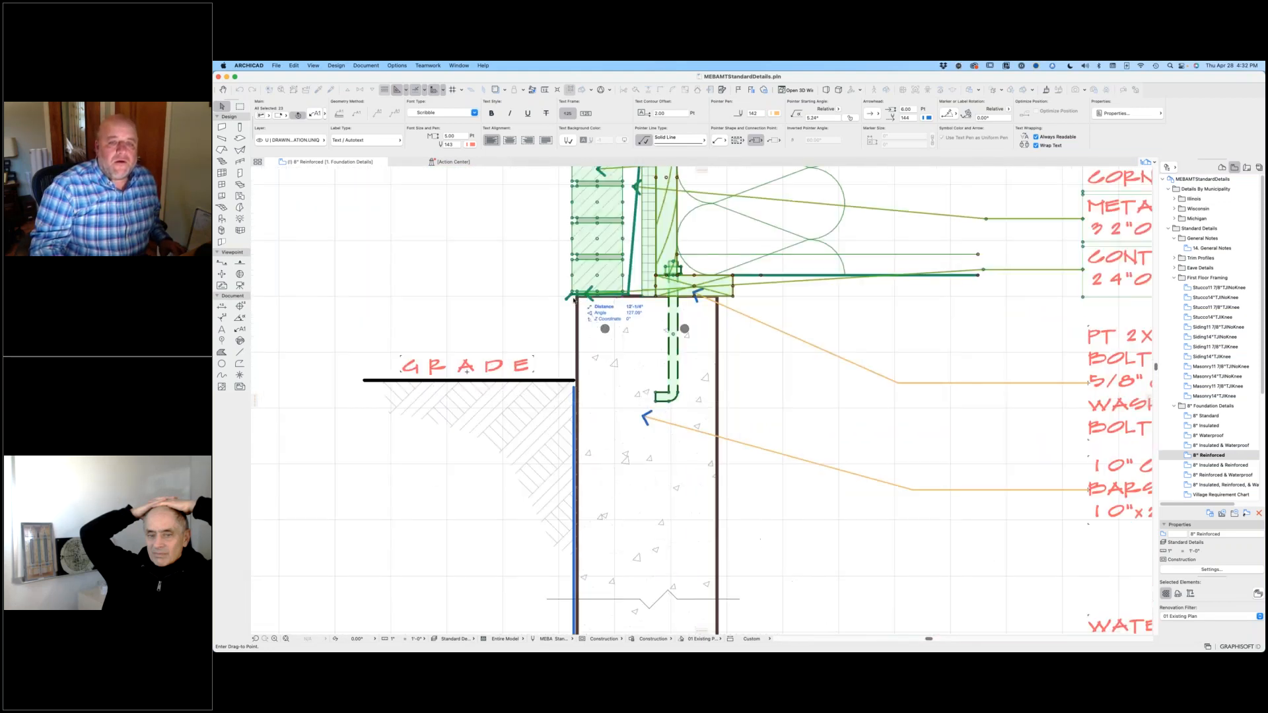
scroll(602, 300, up, 6)
key(super+d)
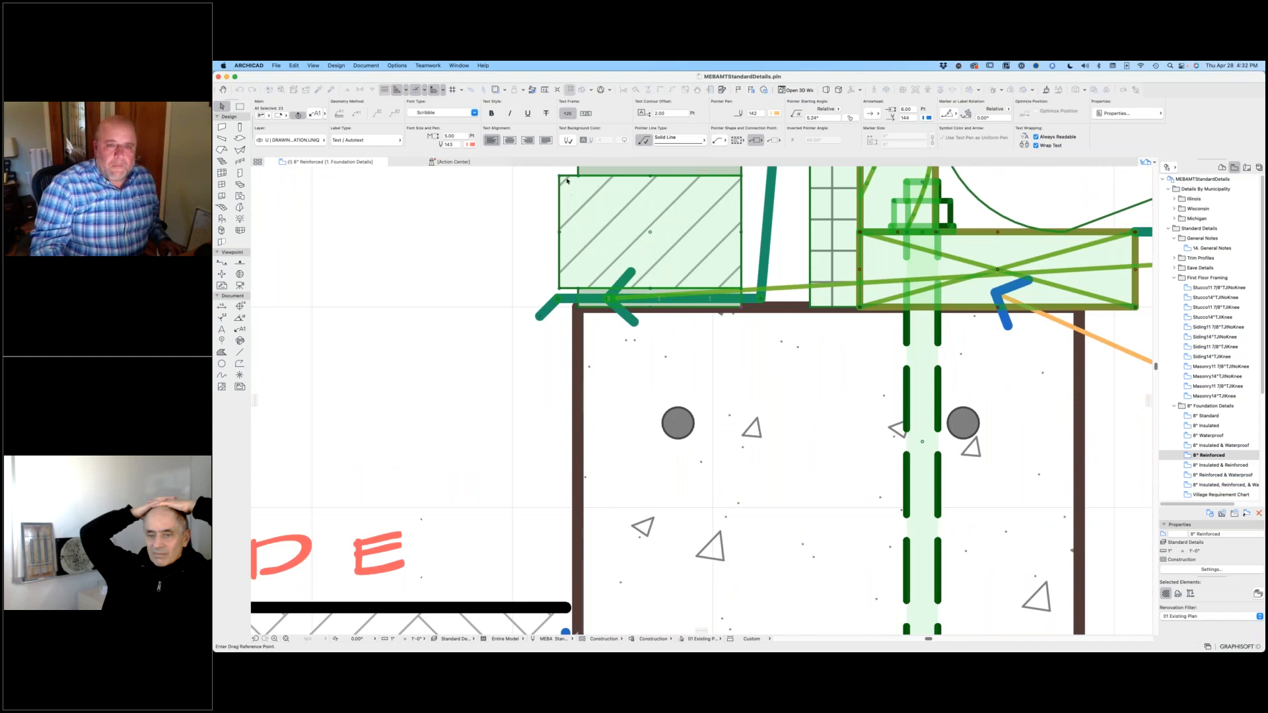
click(560, 178)
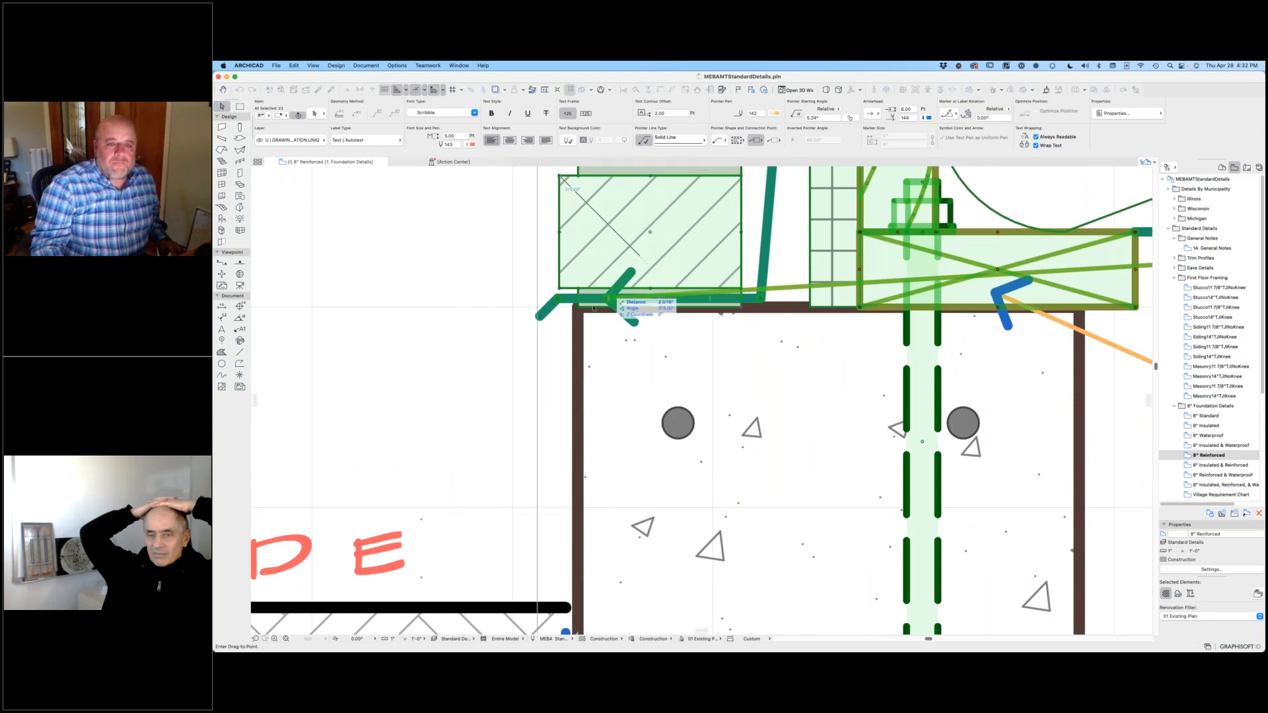
scroll(529, 310, down, 4)
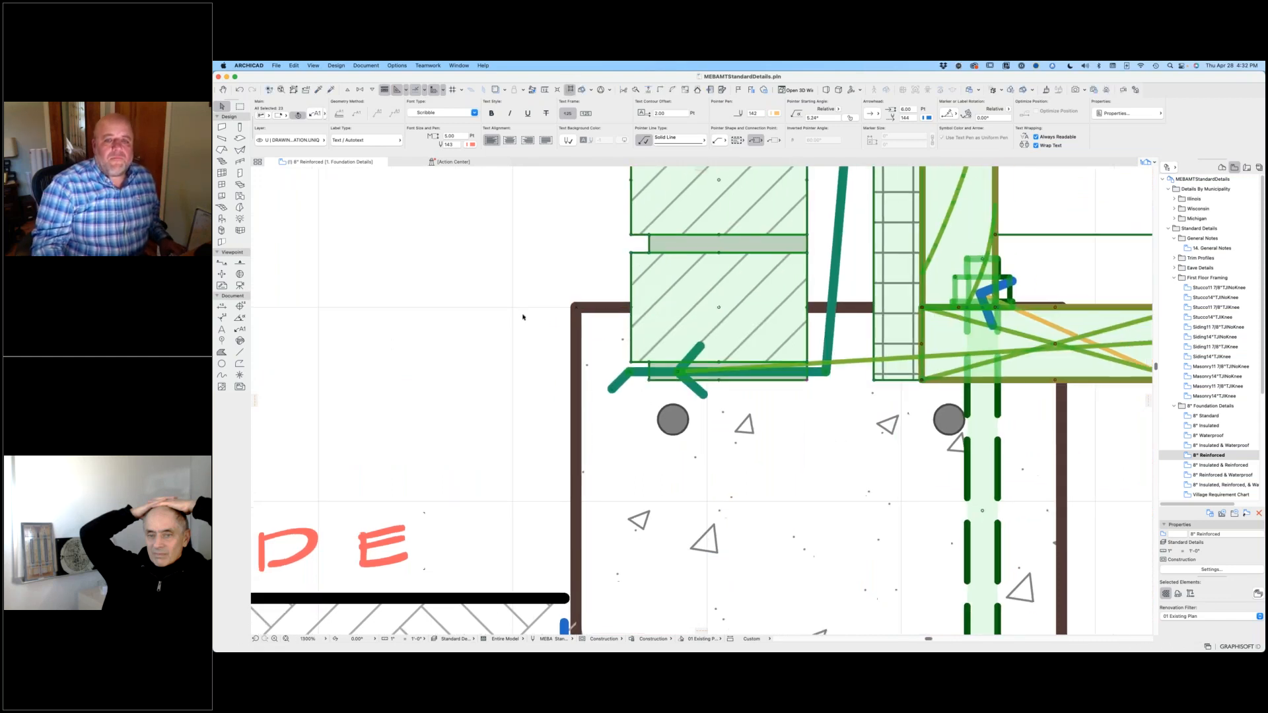
click(591, 350)
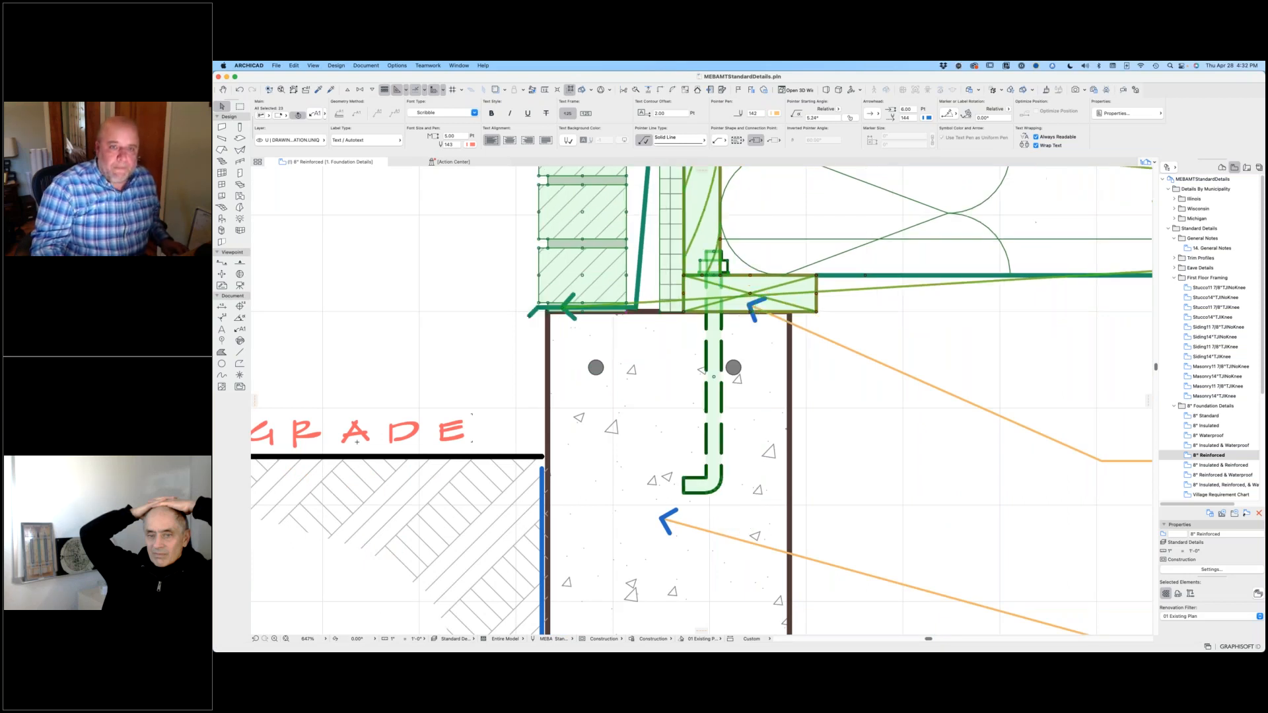
Step: Shift the framing detail sideways so its brick face is flush with the outer face of the foundation wall
scroll(519, 330, up, 6)
key(super+d)
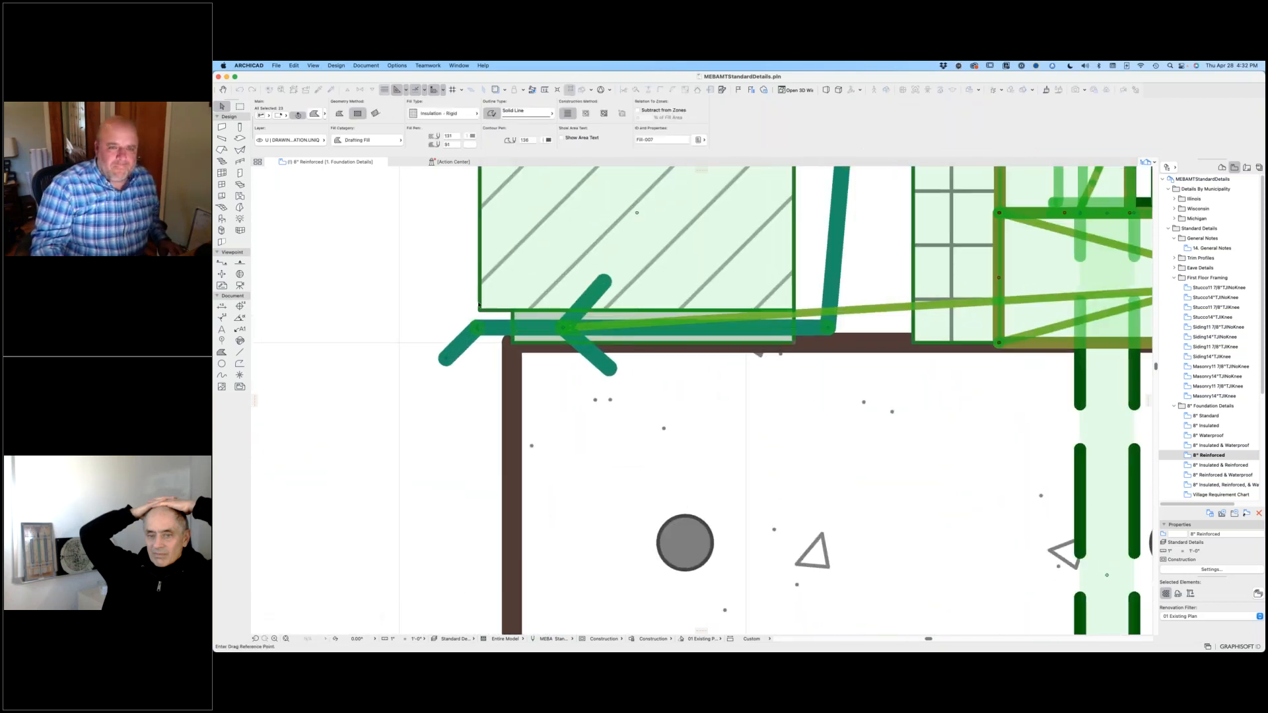
click(479, 311)
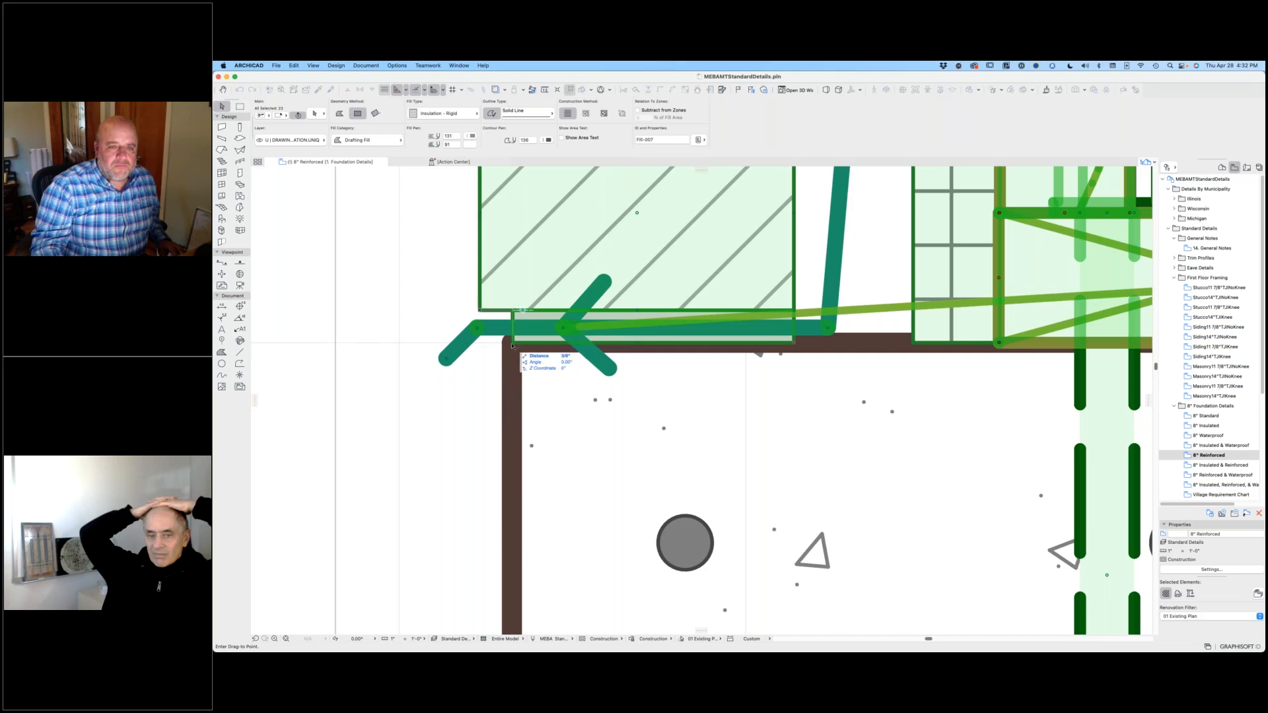
click(513, 345)
key(Escape)
scroll(489, 324, down, 7)
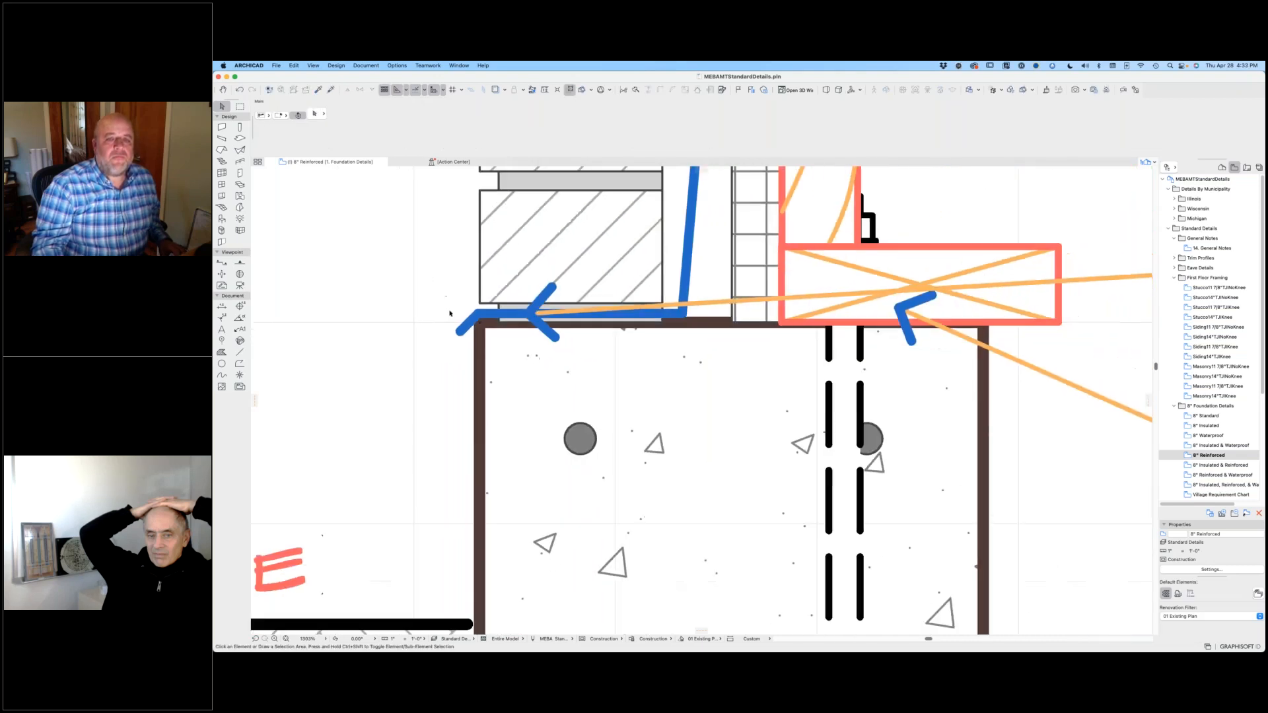
scroll(482, 319, down, 10)
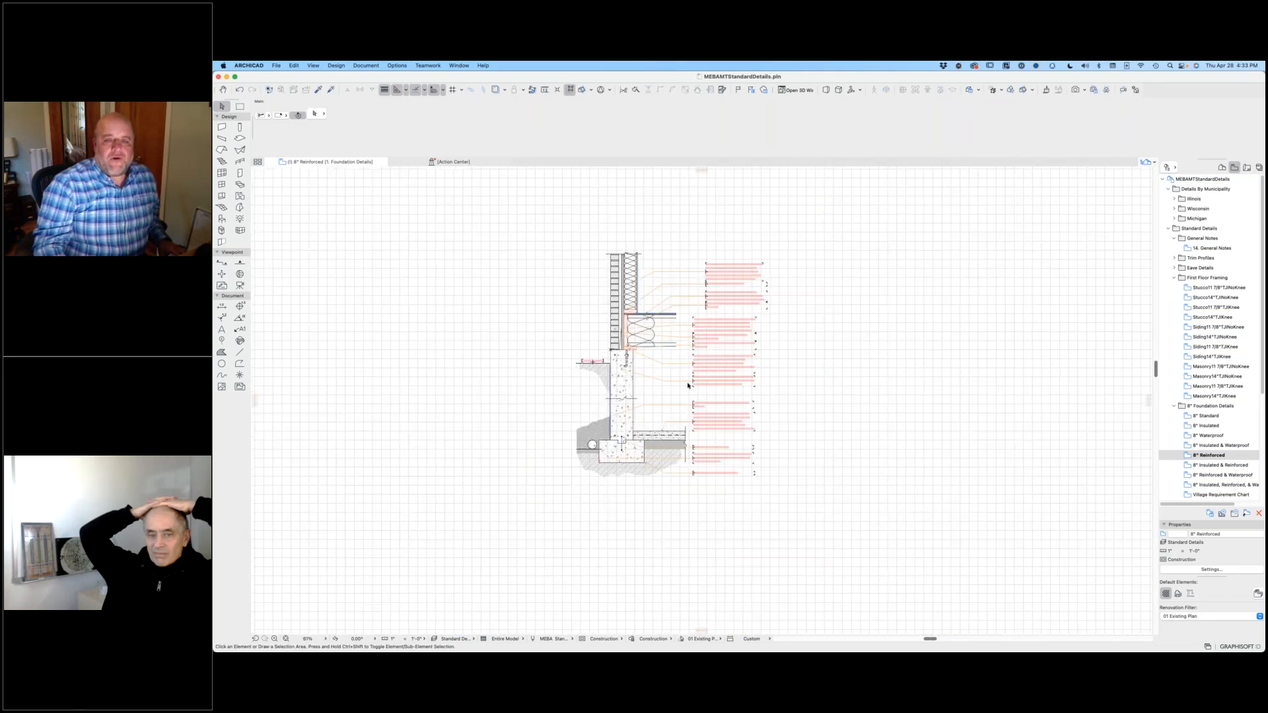
Step: Align the left edges of the four upper framing notes with the column of notes below them
scroll(839, 396, down, 2)
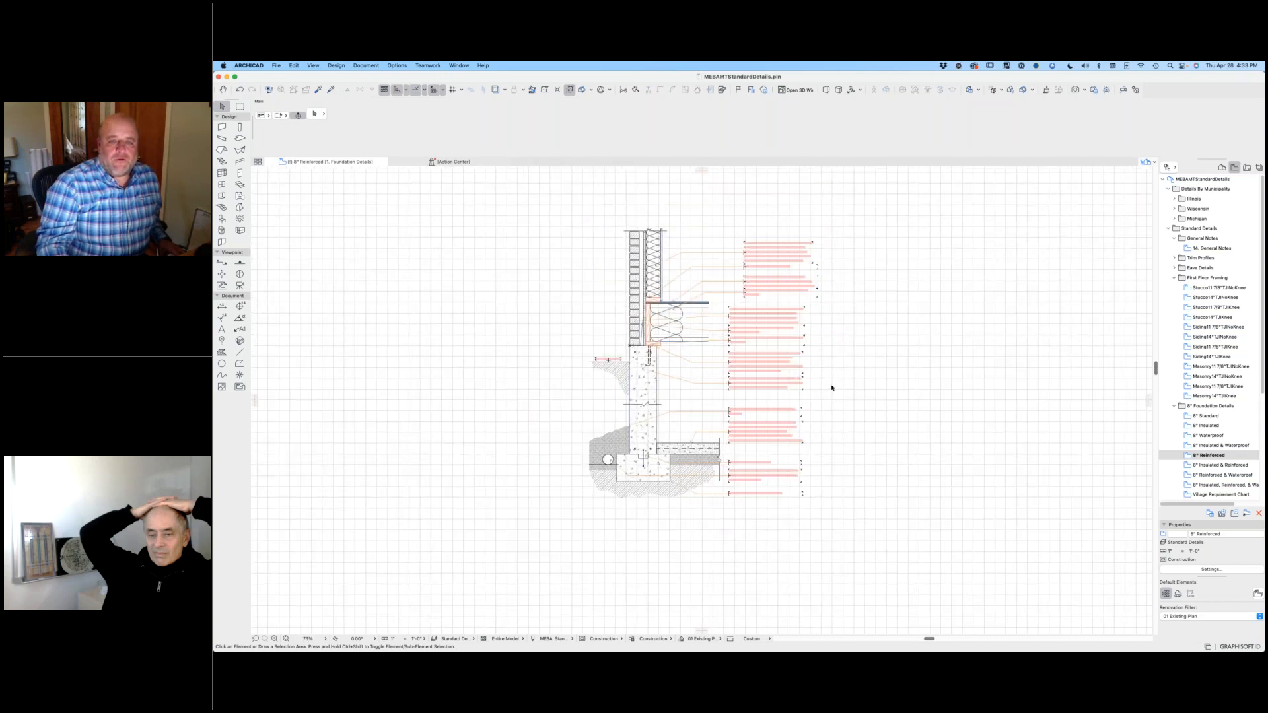
click(745, 253)
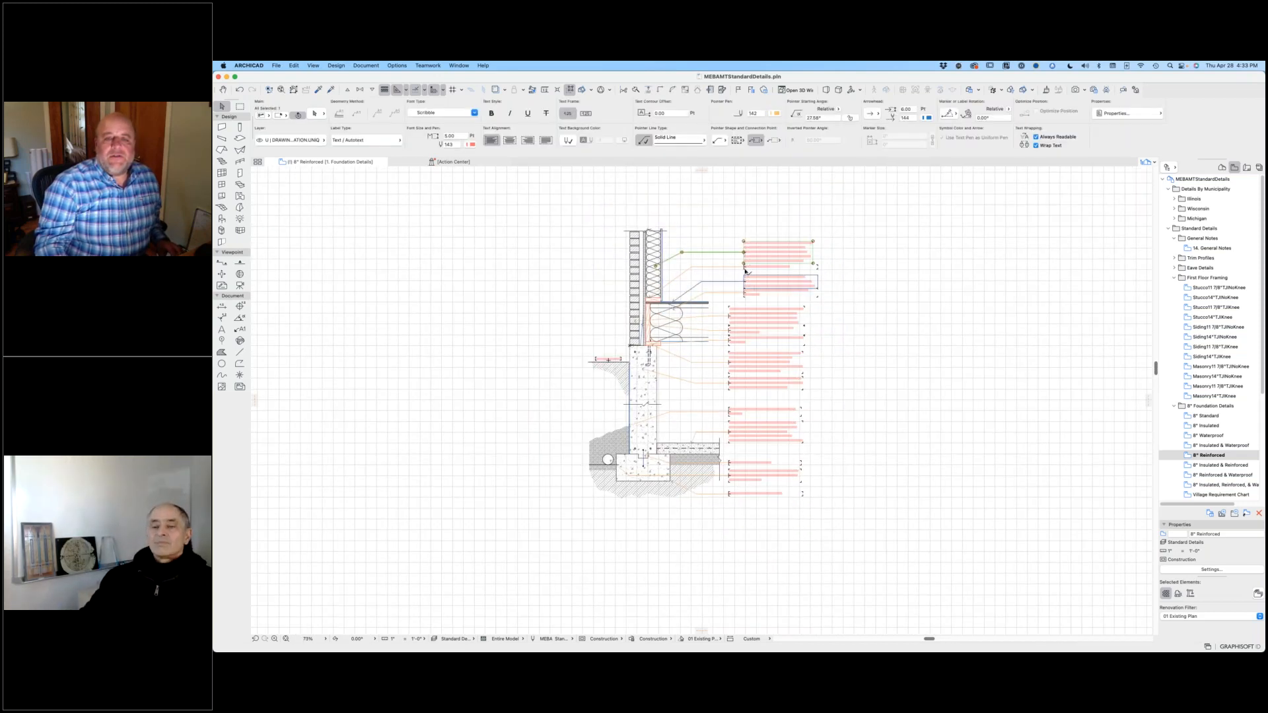
shift+click(746, 267)
shift+click(746, 281)
shift+click(746, 294)
key(super+minus)
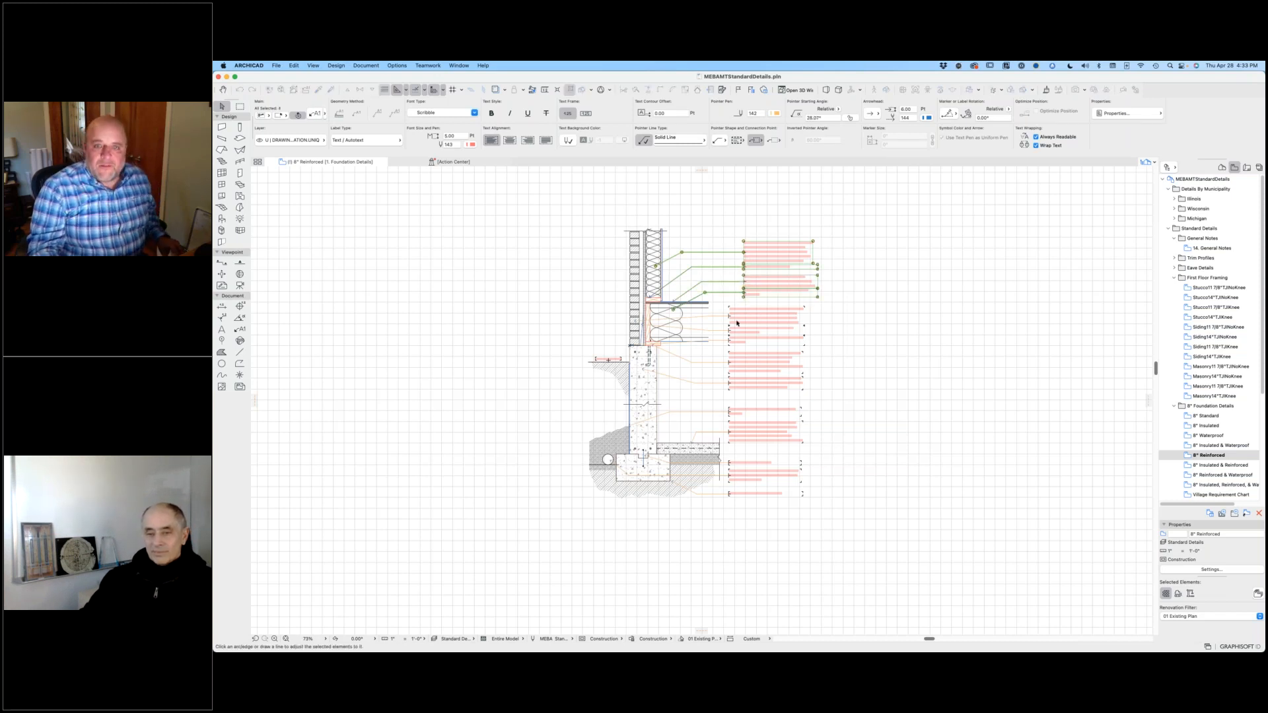
click(729, 323)
click(952, 391)
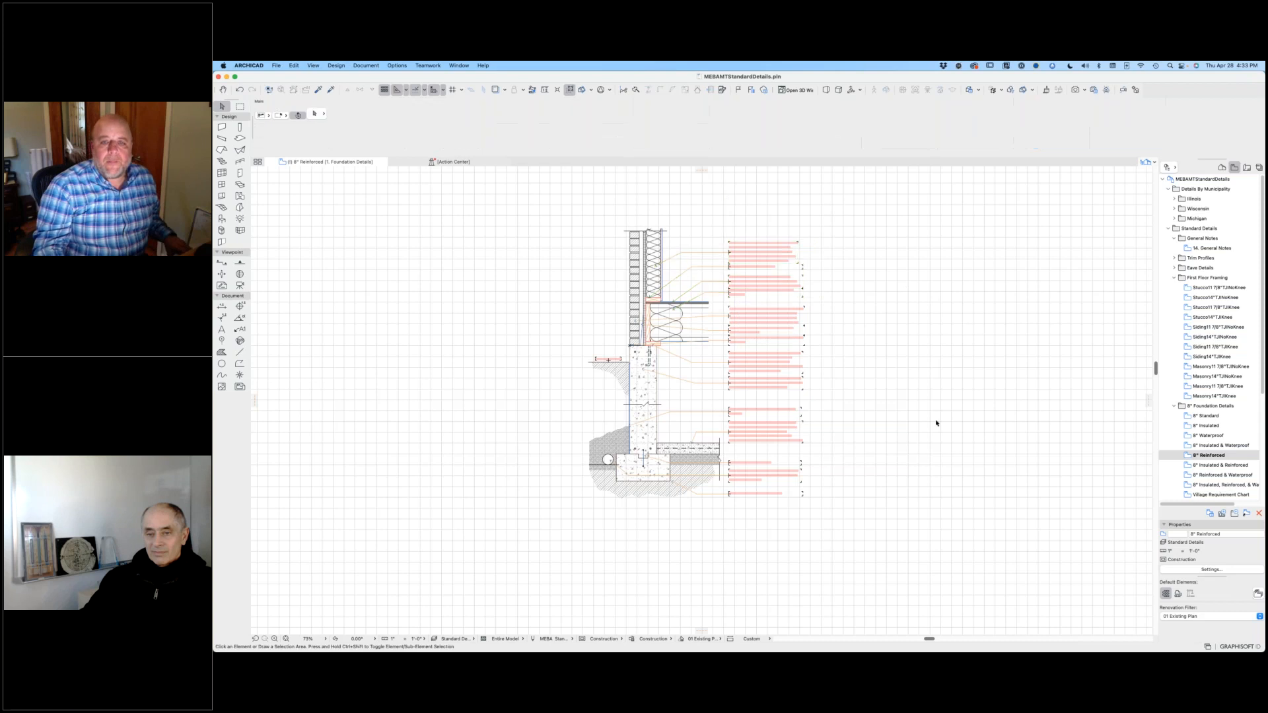
Step: Open the 6/12 2x6 view from the Masonry 12" Overhang eave details and select the whole eave detail with its notes
scroll(700, 355, up, 5)
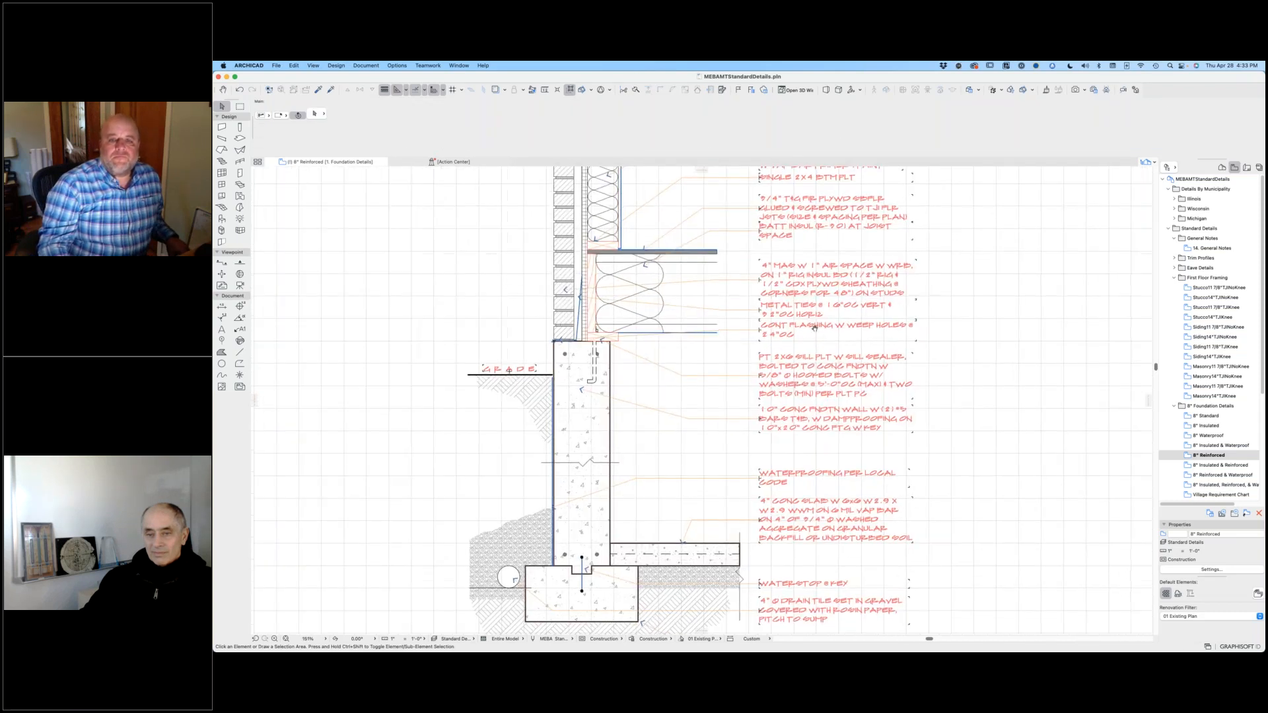
scroll(1227, 407, down, 5)
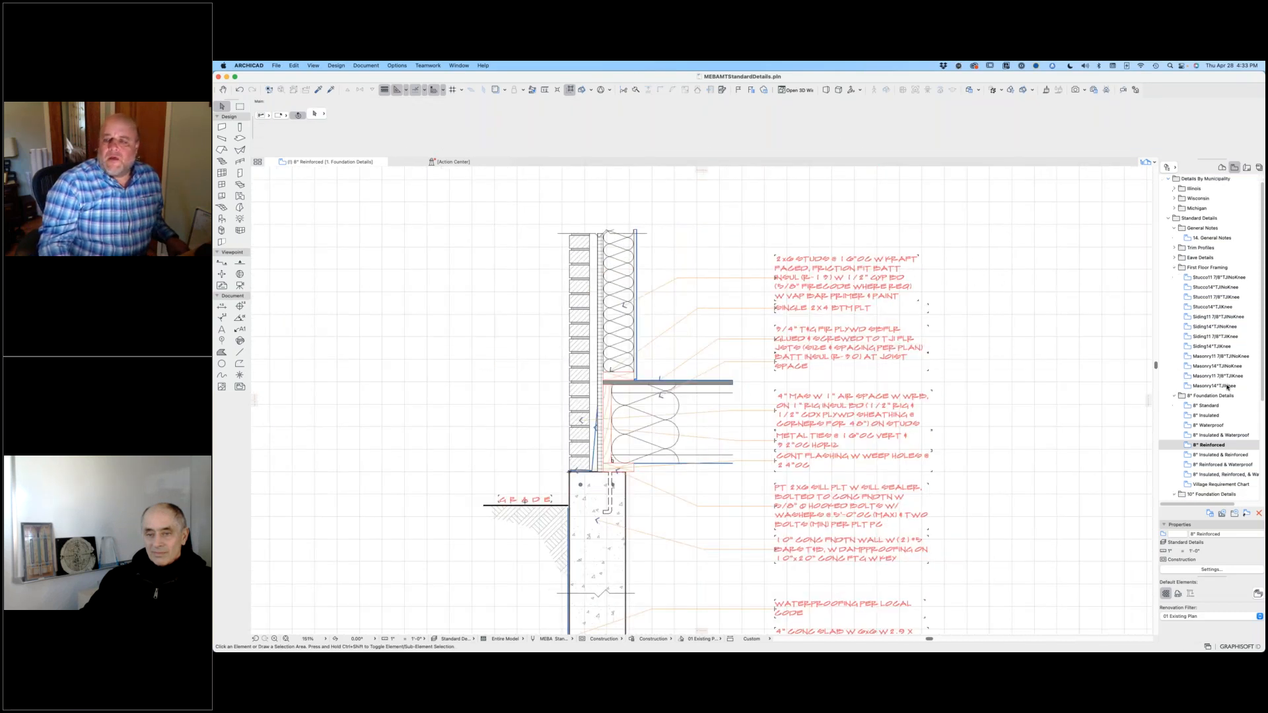
scroll(1228, 402, up, 5)
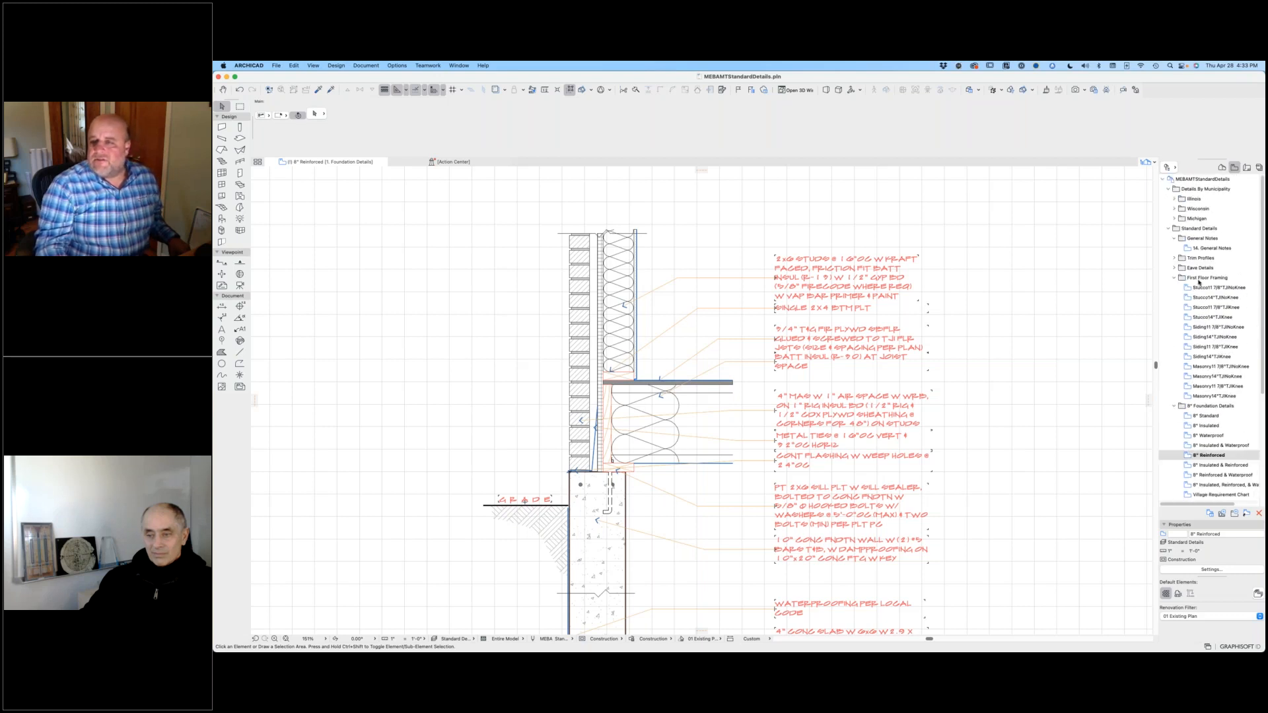
click(1175, 267)
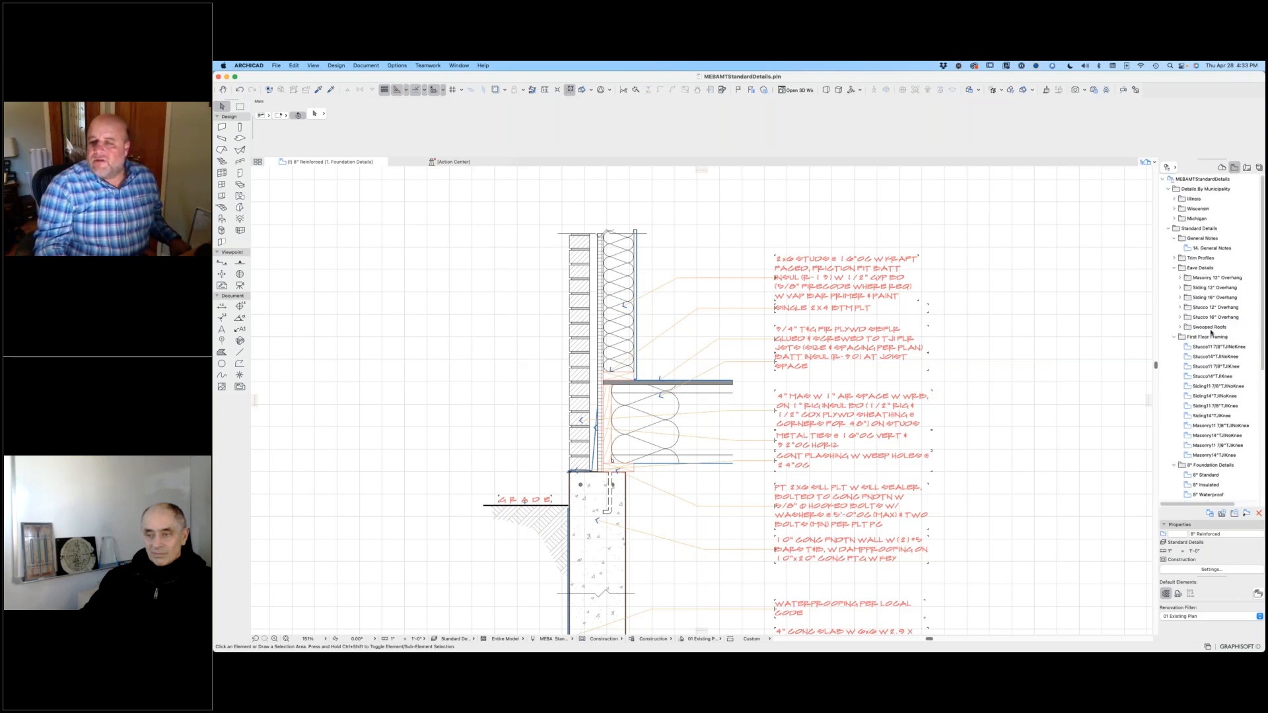
click(1181, 279)
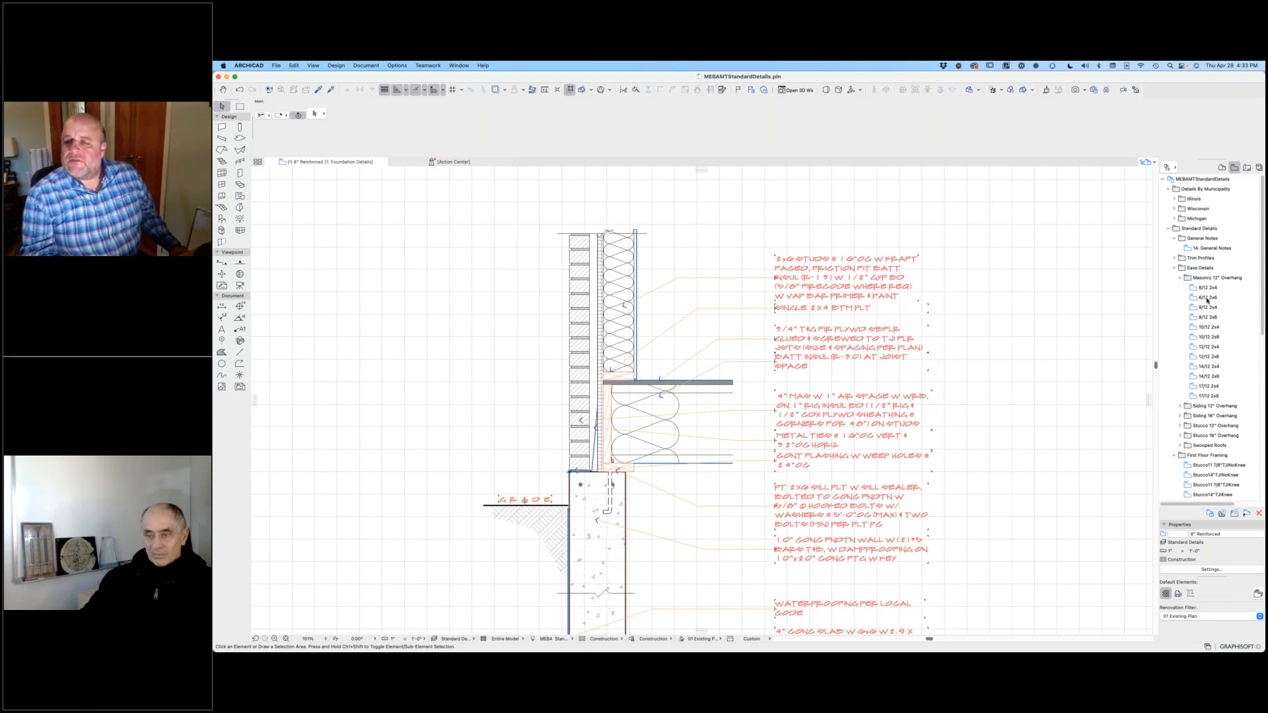
click(1207, 298)
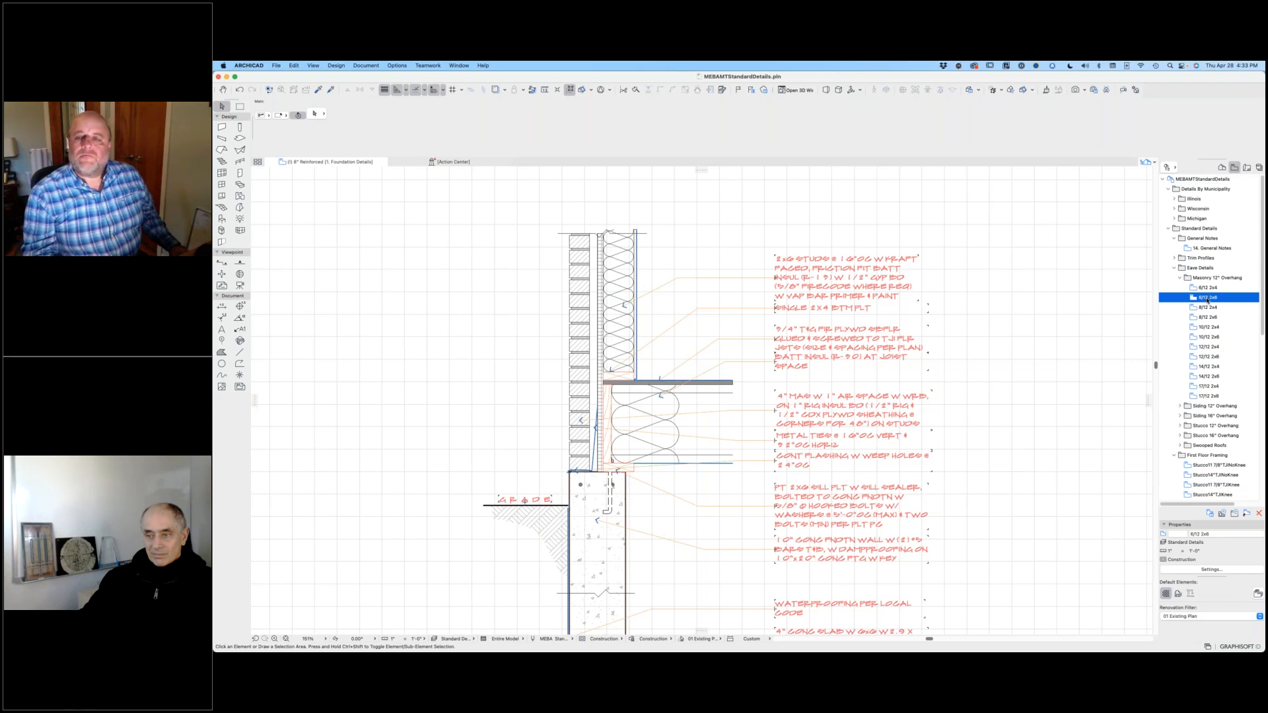
double_click(1207, 299)
drag(381, 609, 996, 178)
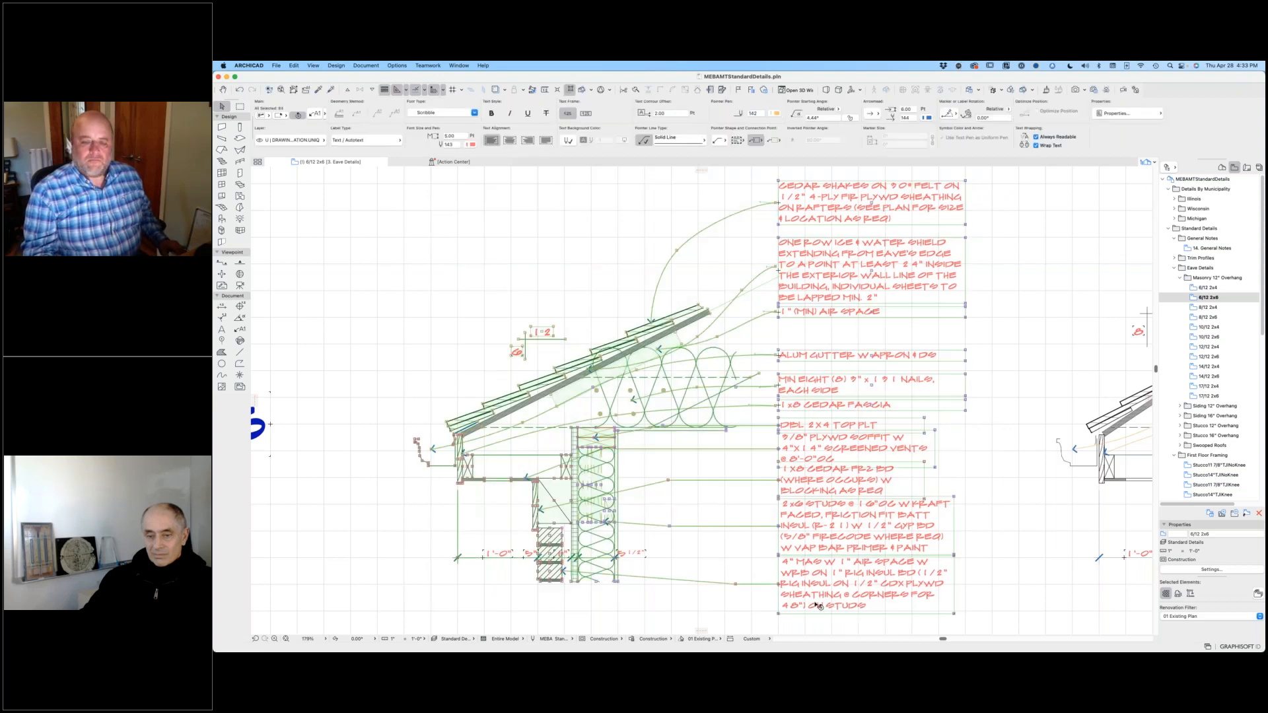
Step: Copy the selected eave detail and paste it above the assembled foundation and framing section in the 8" Waterproof foundation details view
scroll(1234, 428, down, 10)
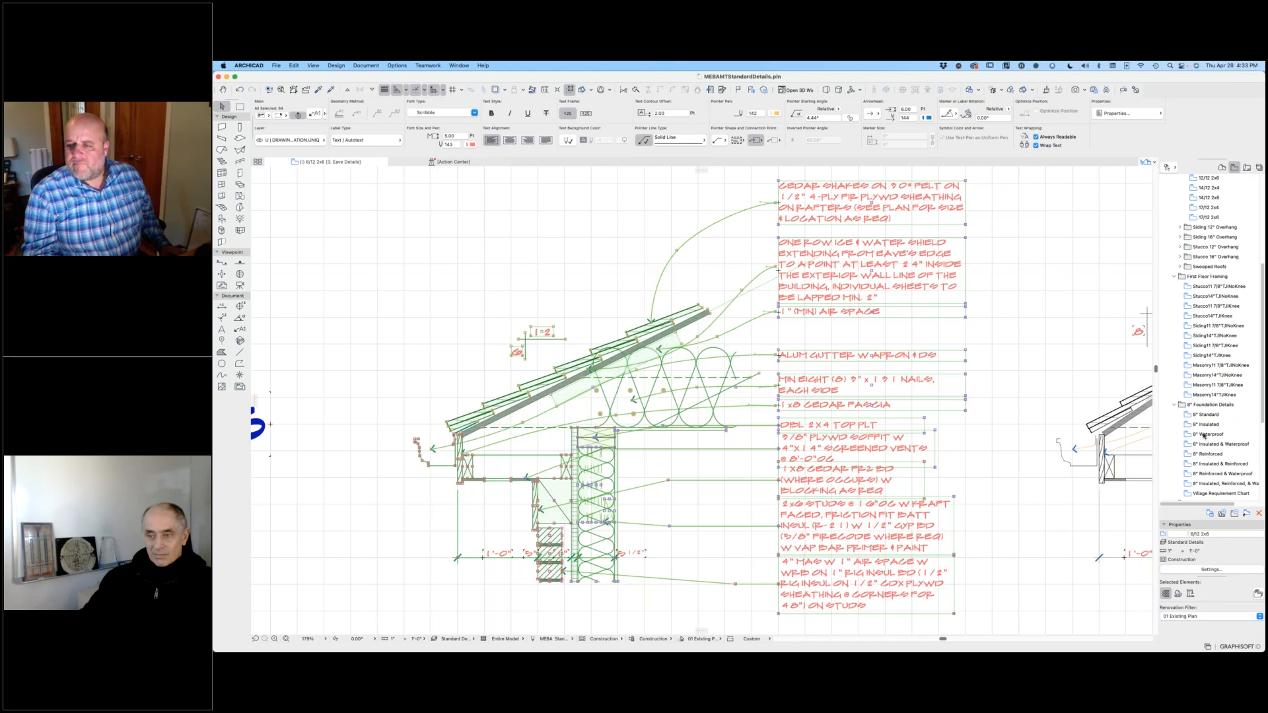
click(1205, 434)
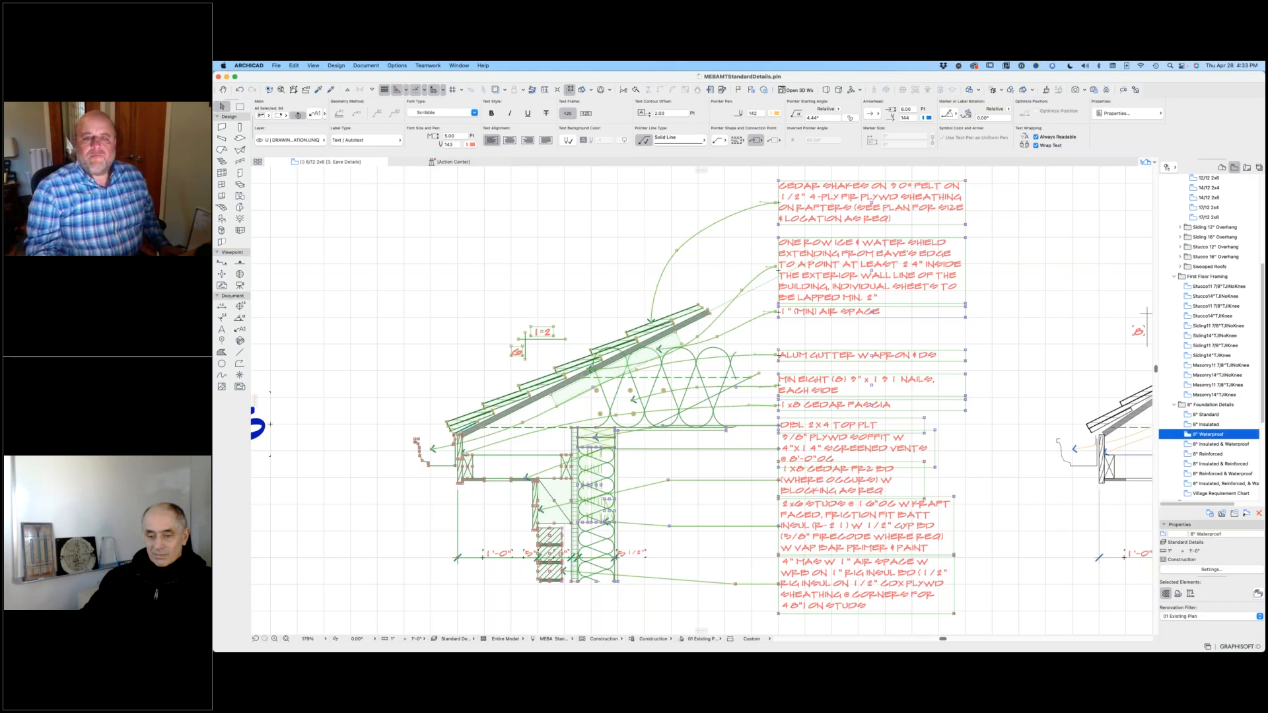
scroll(826, 409, down, 10)
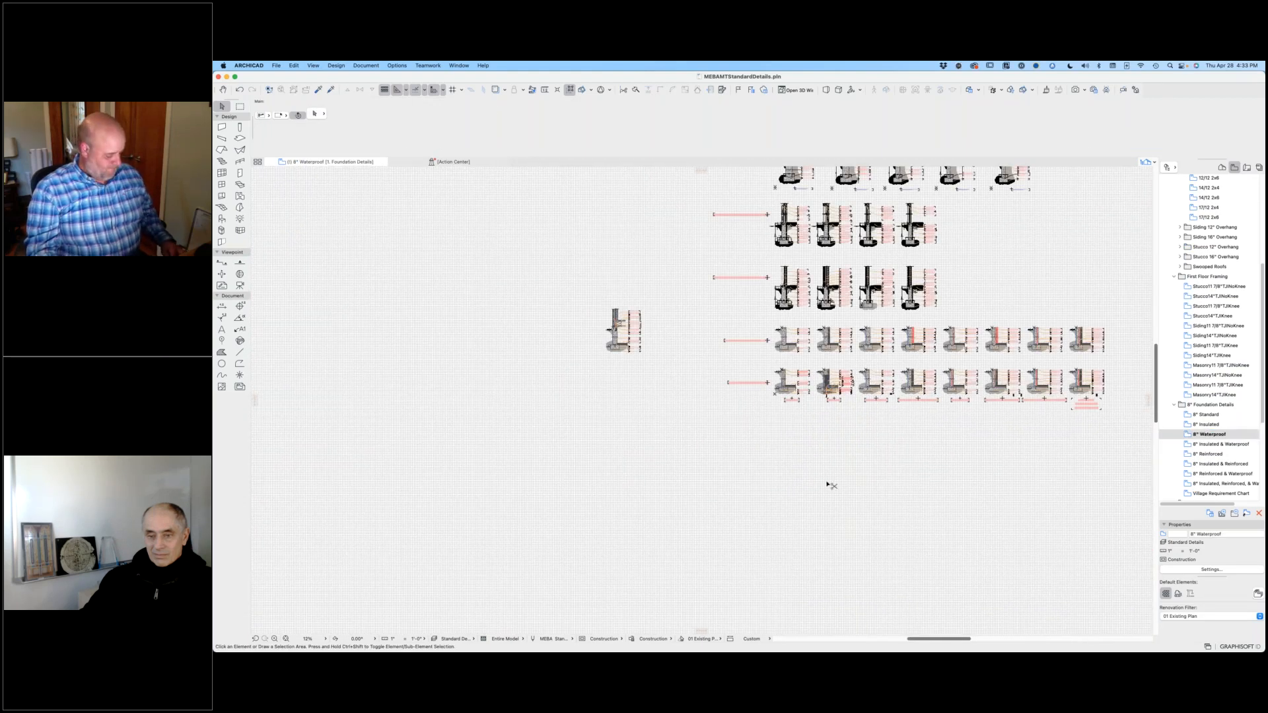
drag(779, 340, 618, 279)
scroll(617, 277, up, 3)
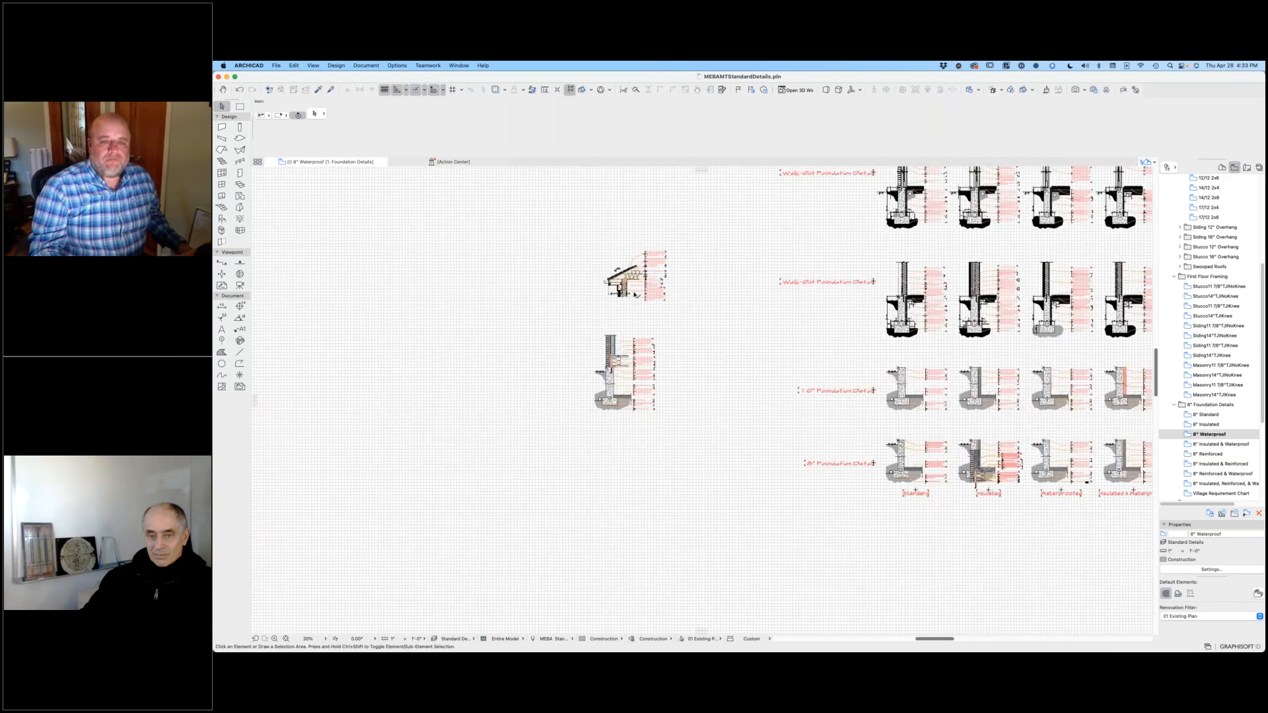
scroll(634, 293, up, 10)
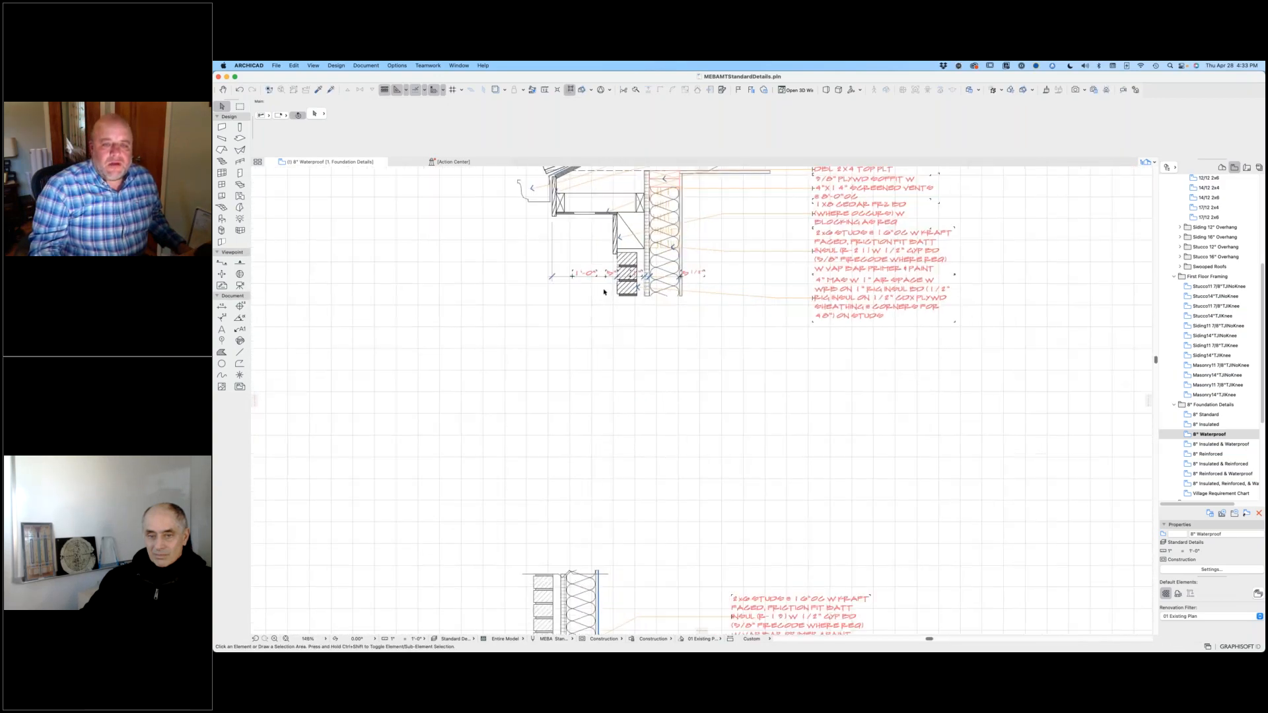
scroll(604, 292, up, 3)
click(631, 295)
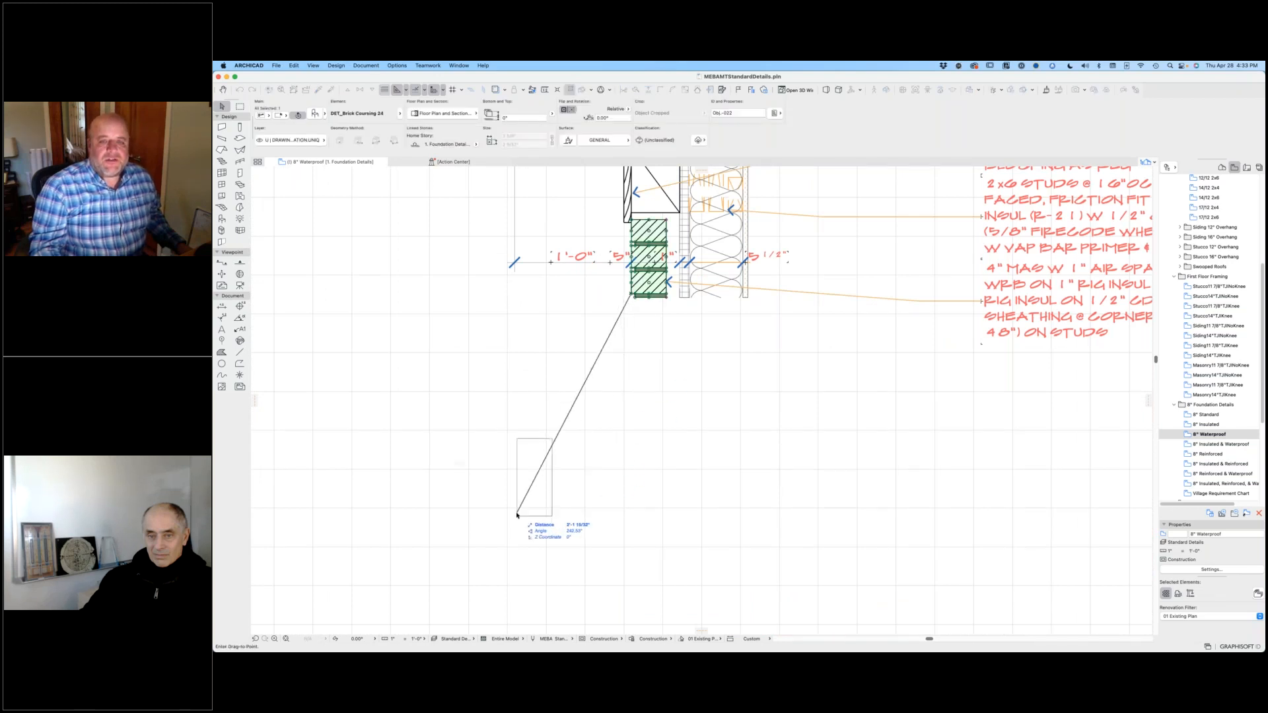
scroll(568, 470, down, 5)
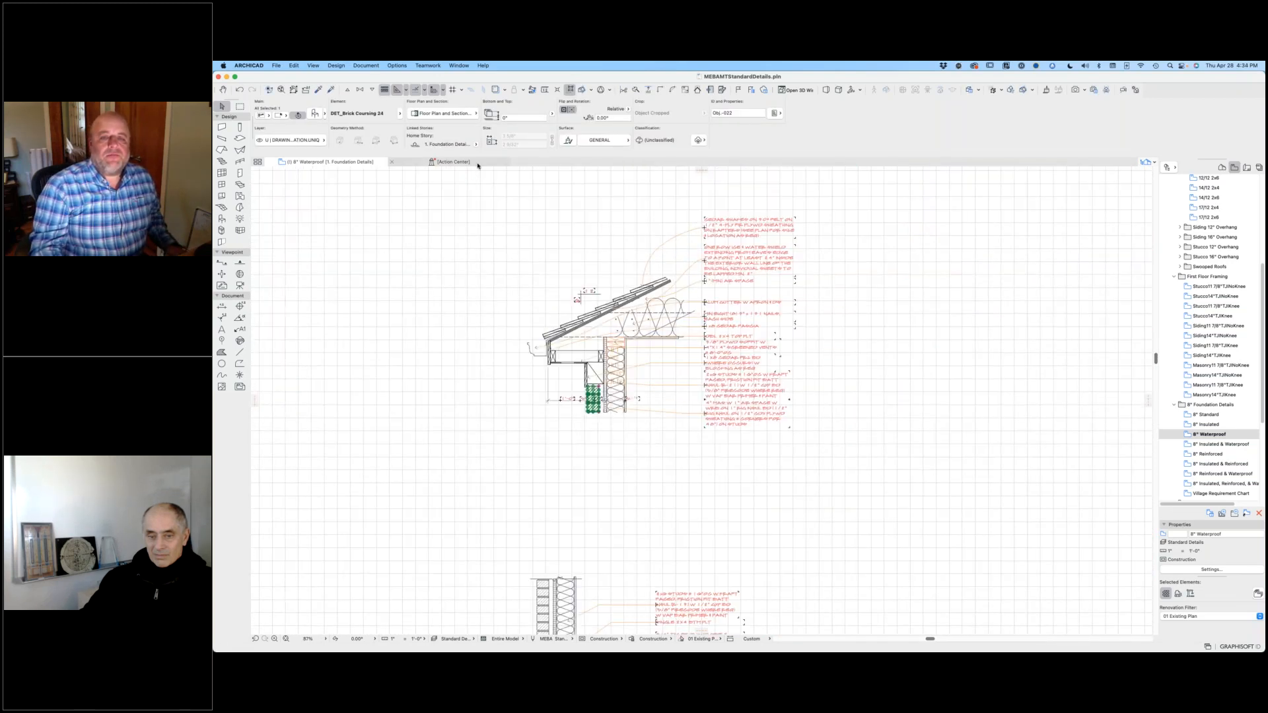
Step: Select the whole eave detail with its notes and move it by its lower outer brick corner onto the wall's top outer brick corner
click(486, 185)
click(890, 427)
scroll(595, 396, up, 5)
key(super+d)
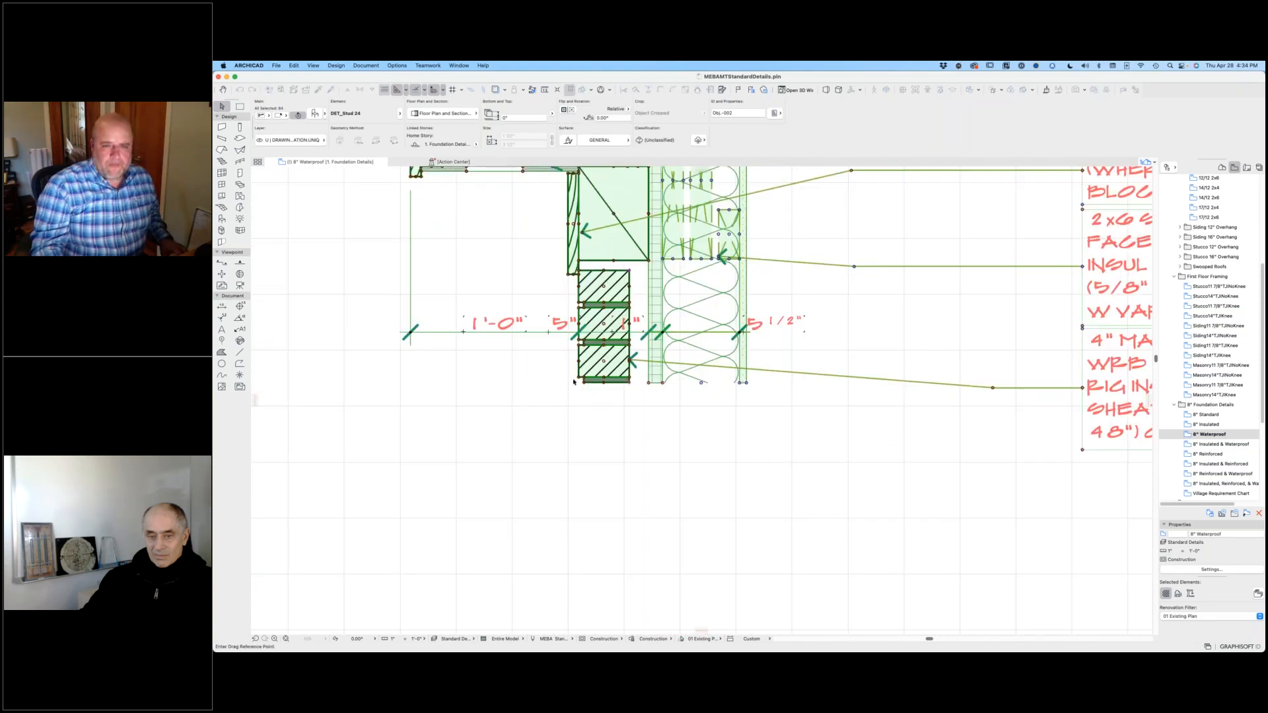
click(579, 379)
scroll(560, 444, down, 3)
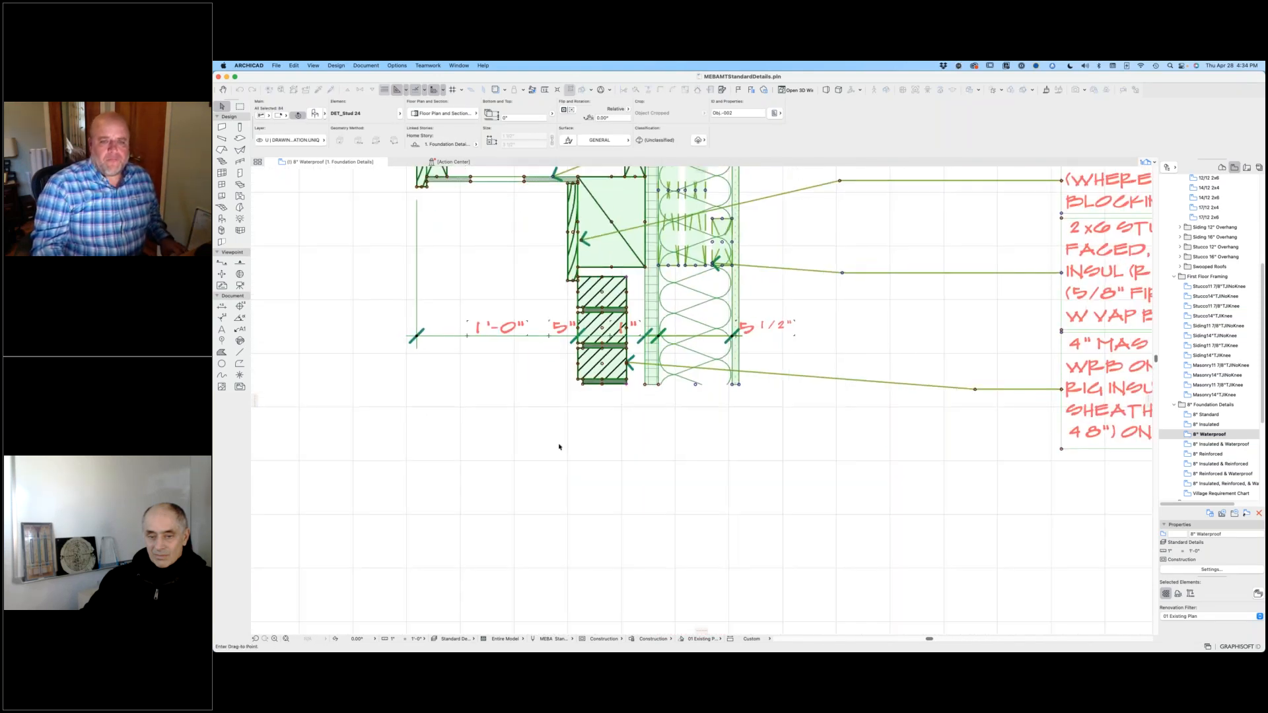
middle_drag(560, 444, 708, 263)
middle_drag(683, 528, 867, 98)
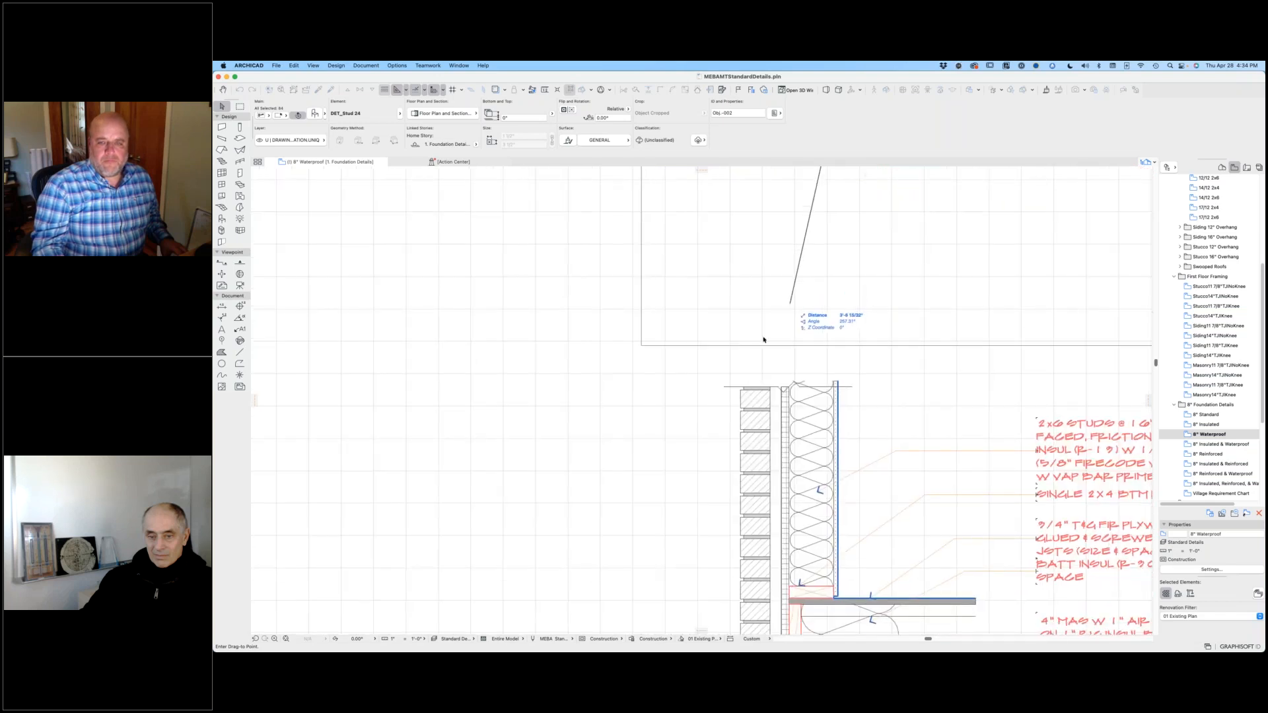
click(741, 393)
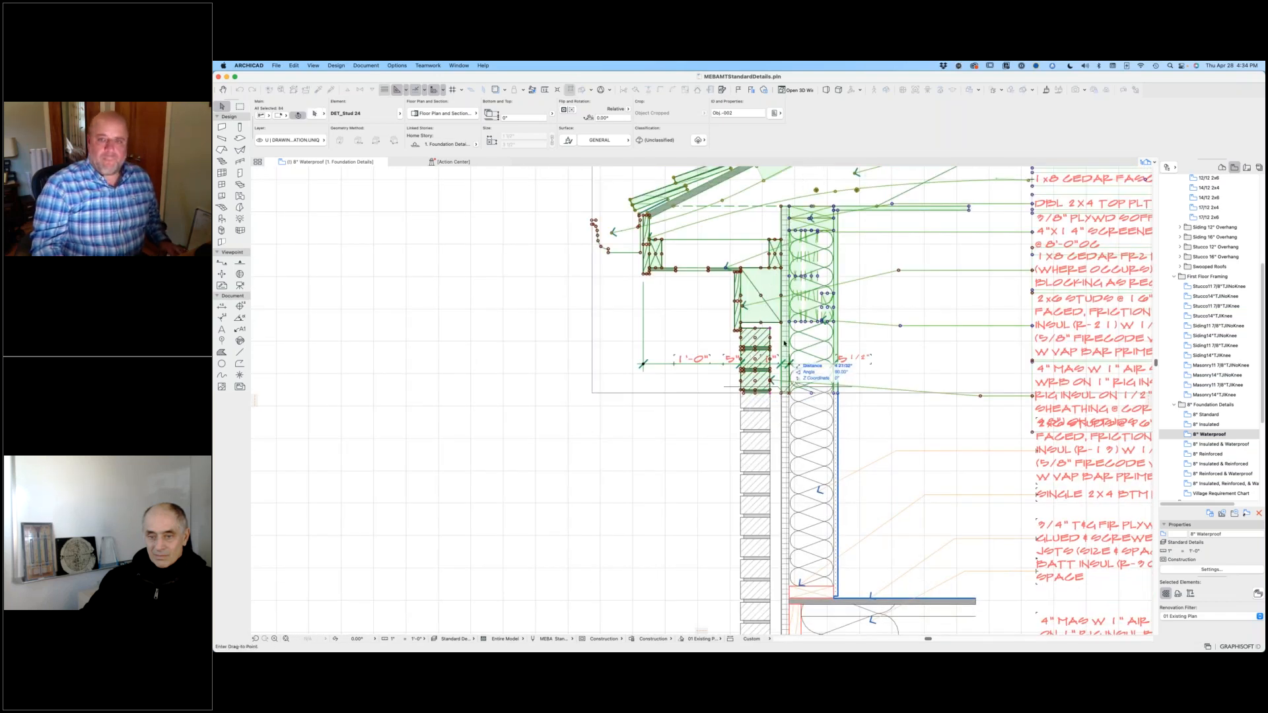
Step: Move the aligned eave detail straight up to leave a gap above the wall section, and deselect it
click(781, 275)
click(588, 345)
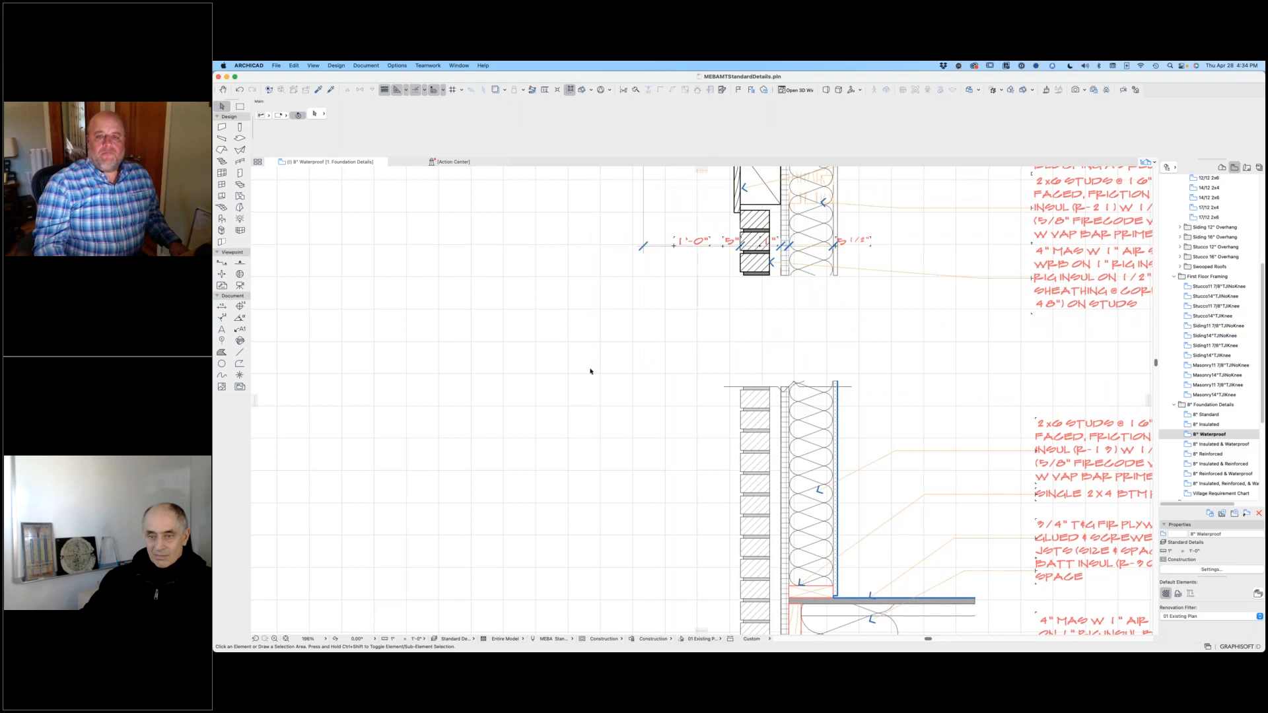
scroll(592, 372, down, 5)
scroll(901, 360, down, 3)
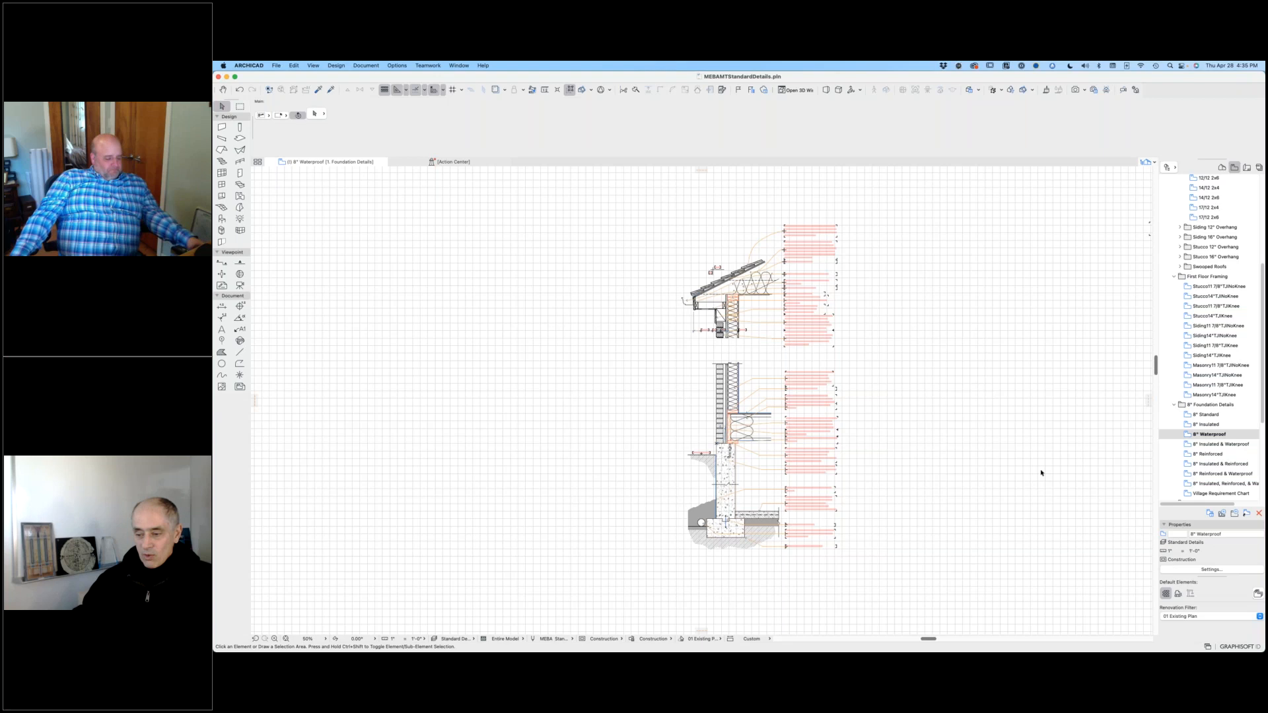
Step: Switch to the BIModel project and delete the whole eave detail with its notes from the D-02 EAVE DETAIL drawing
key(super+Tab)
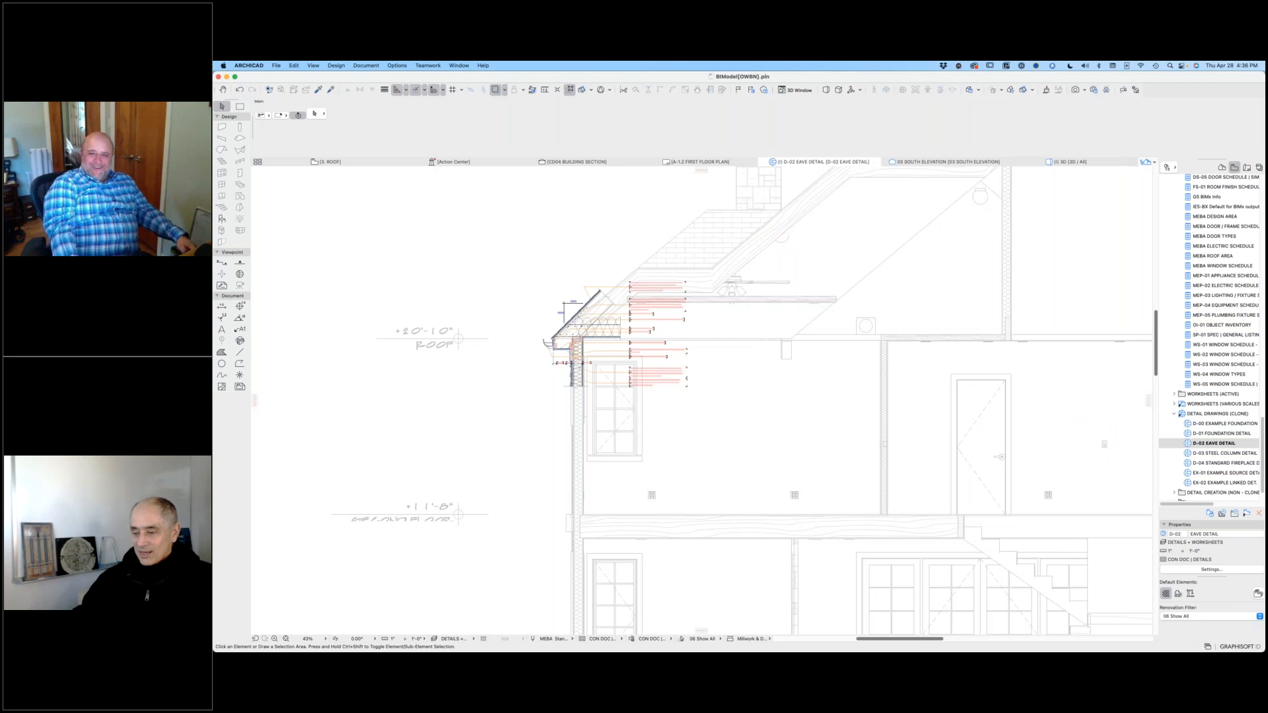
drag(458, 251, 765, 418)
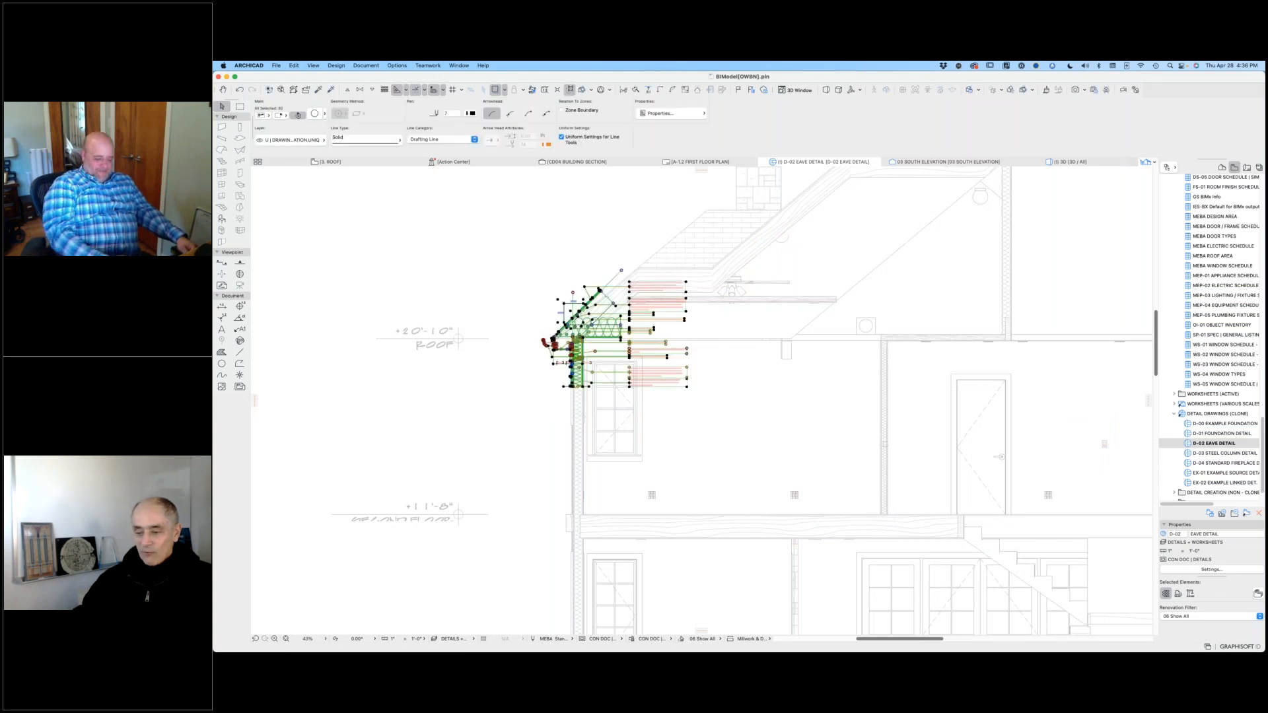
key(Delete)
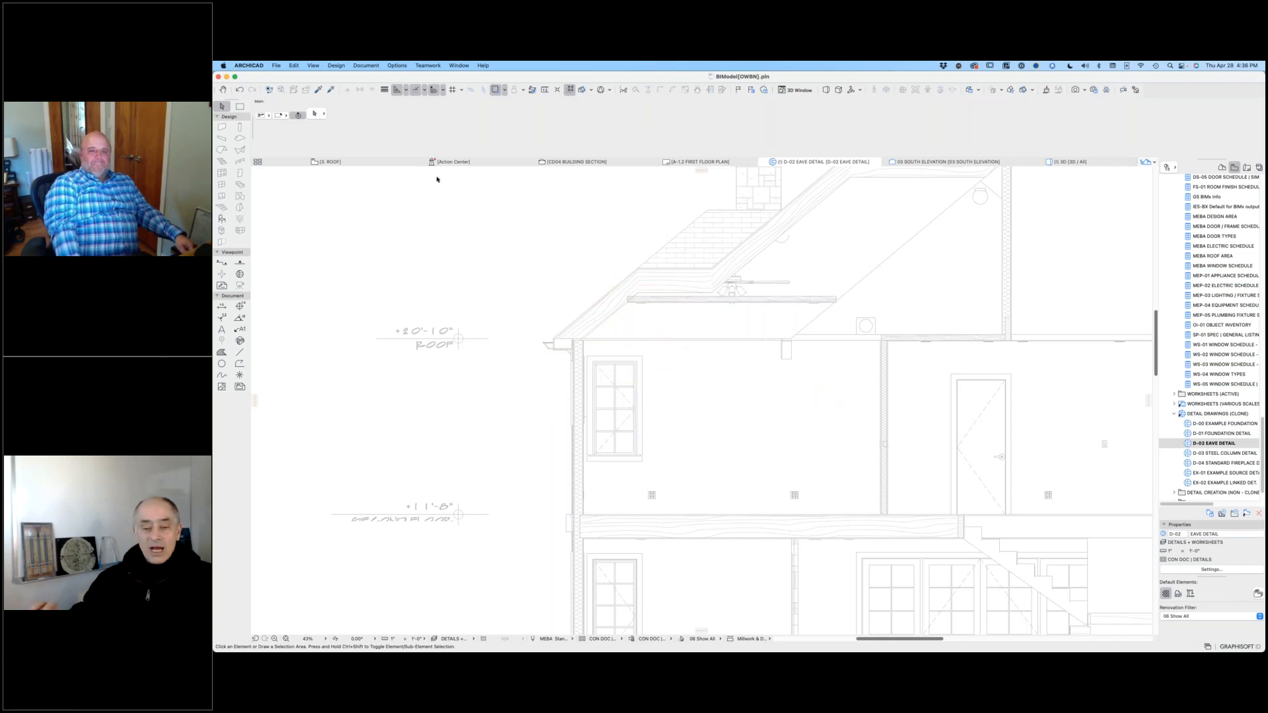
Step: Open the ROOF plan and examine where the eave detail marker sits relative to the building section markers
click(340, 161)
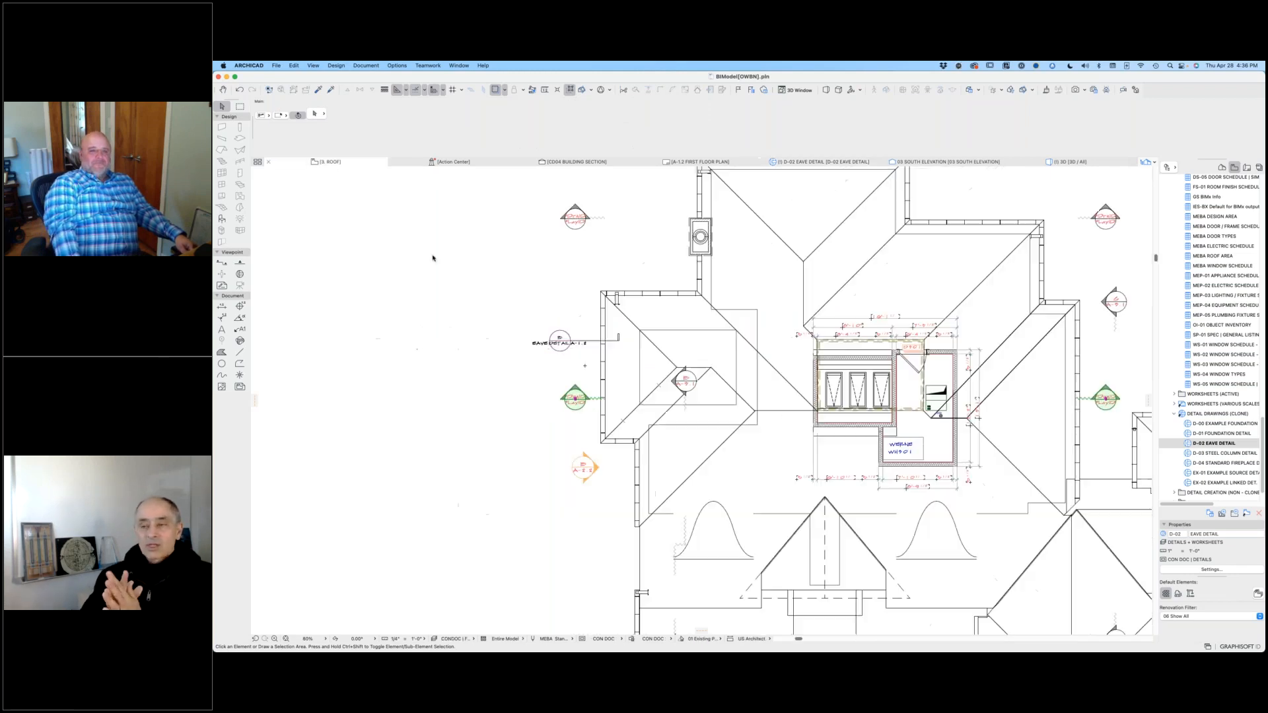
click(535, 339)
scroll(537, 343, down, 5)
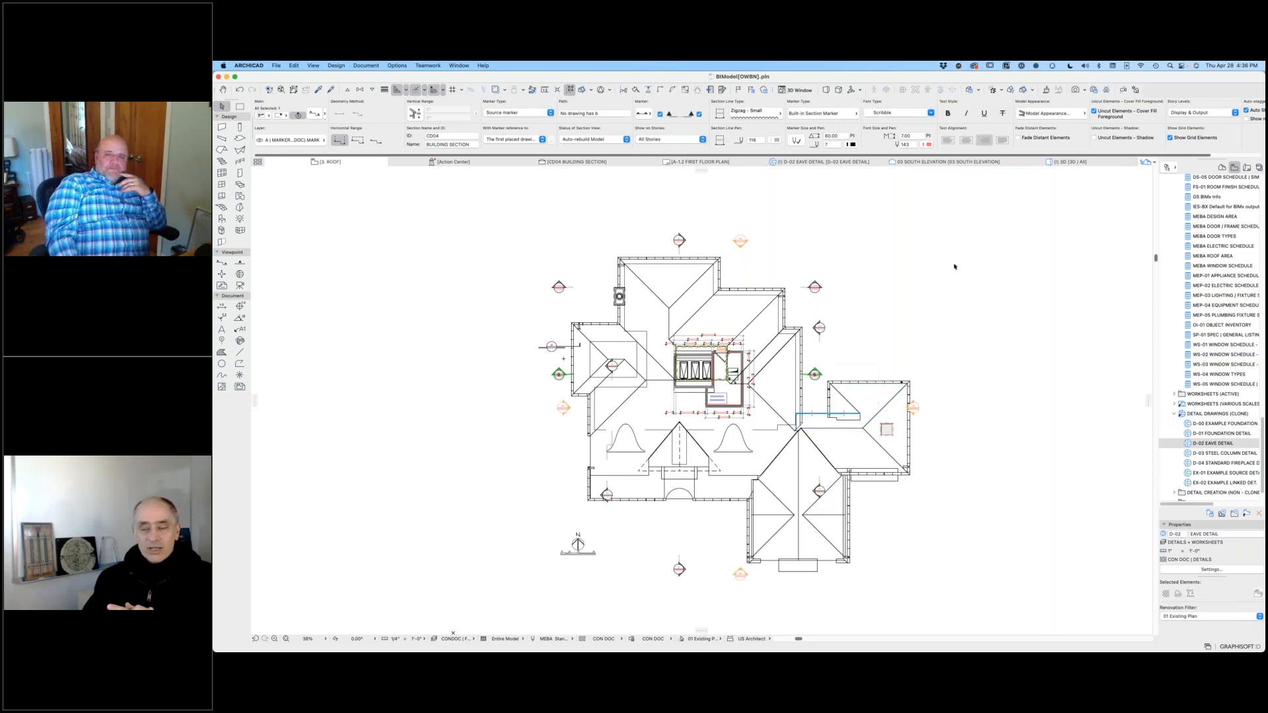
click(960, 317)
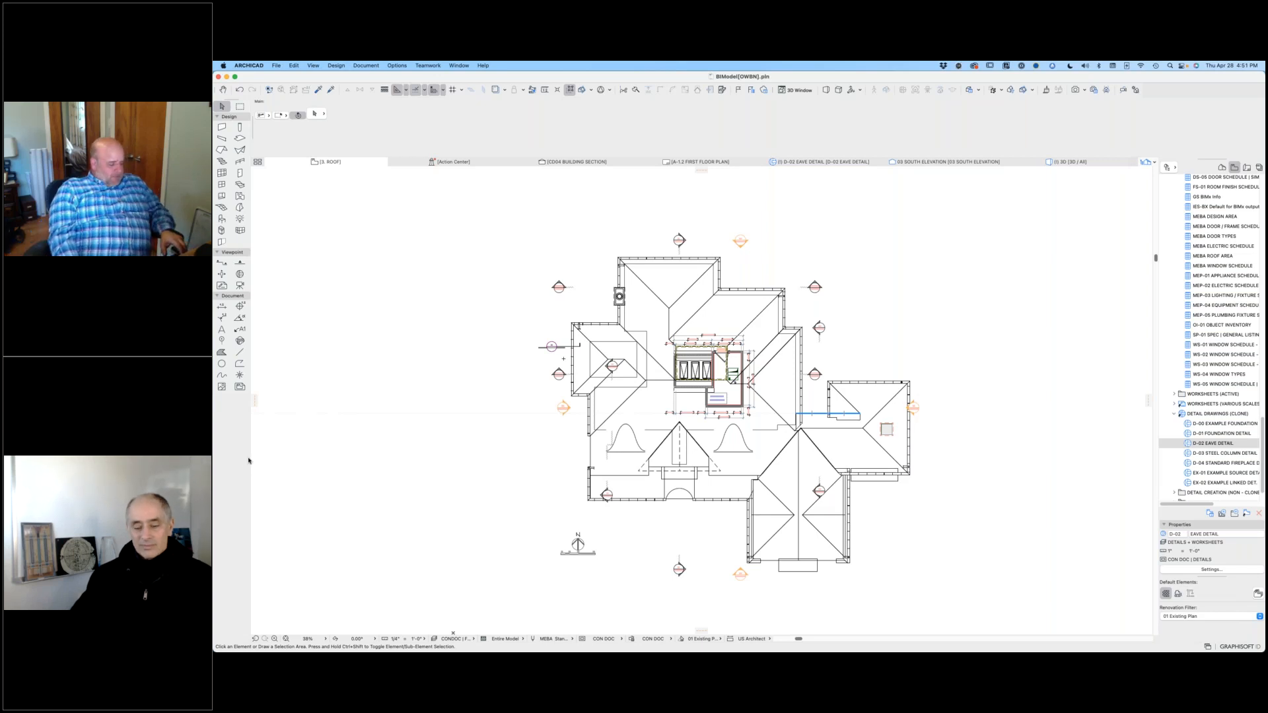
Step: Switch to the Keynote presentation and advance from the Affordable Housing case study to the closing "Thank you" slide
key(super+Tab)
key(super+Tab)
key(super+Tab)
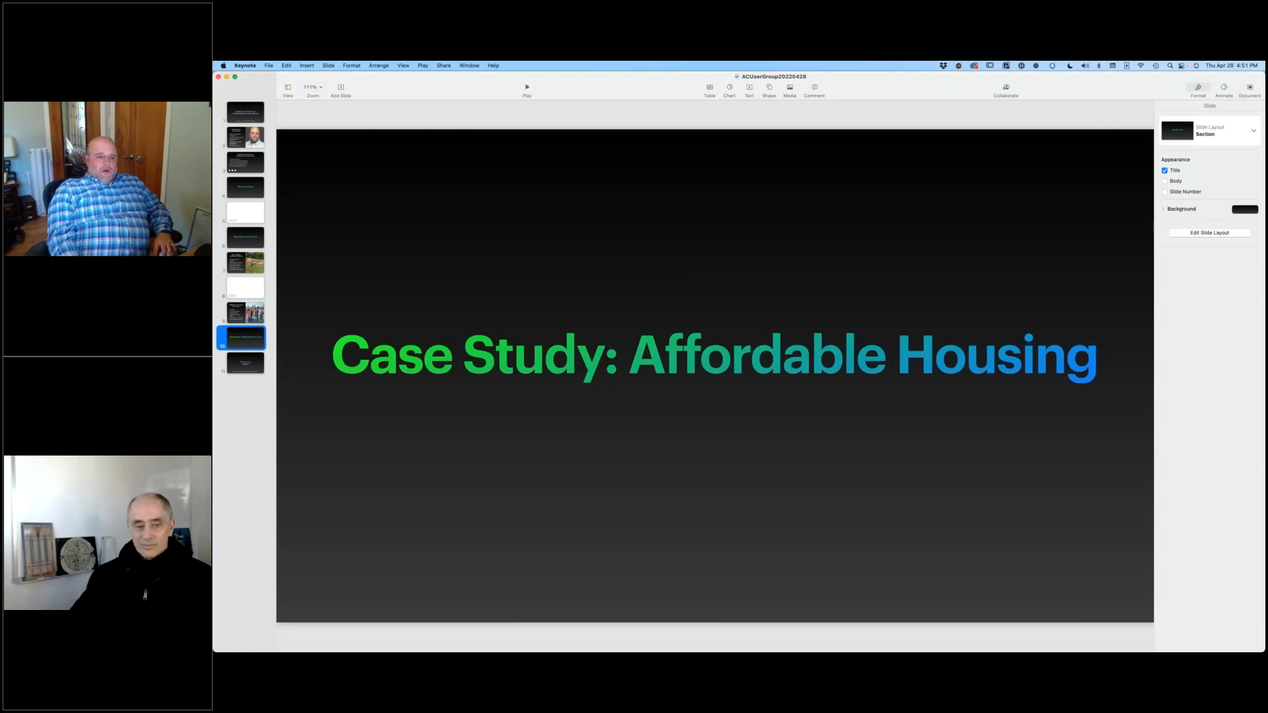
key(Down)
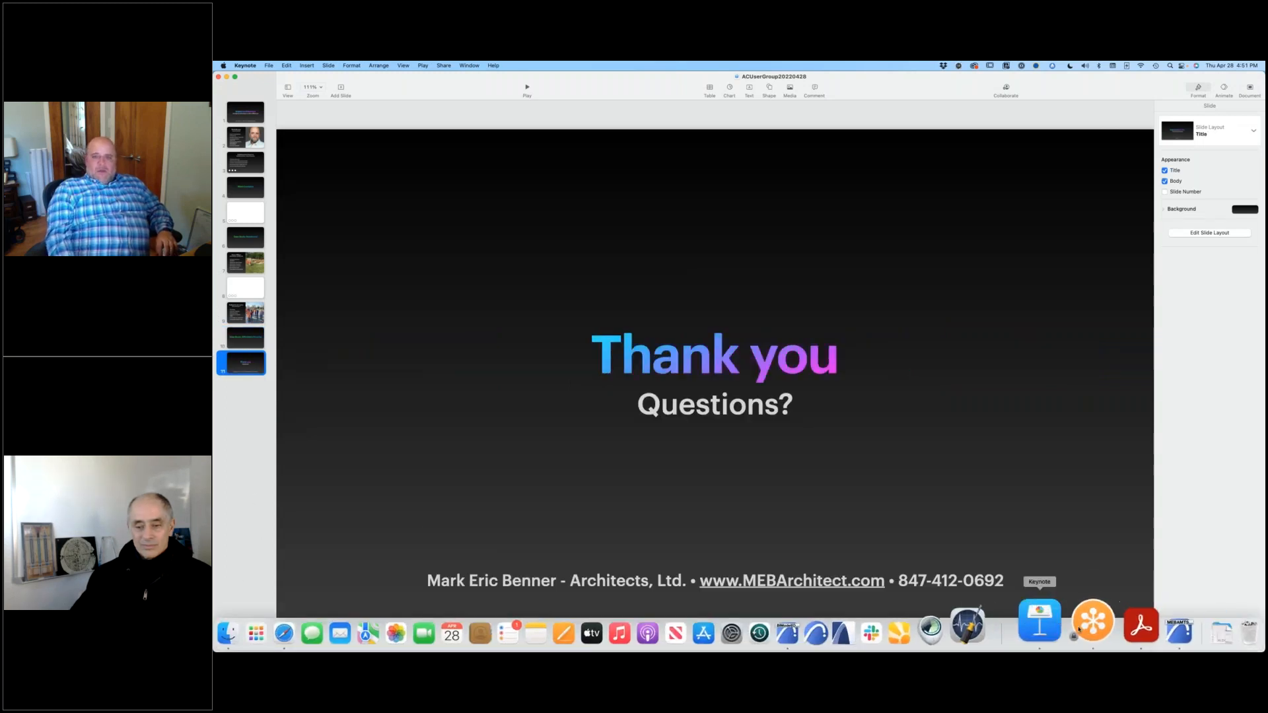